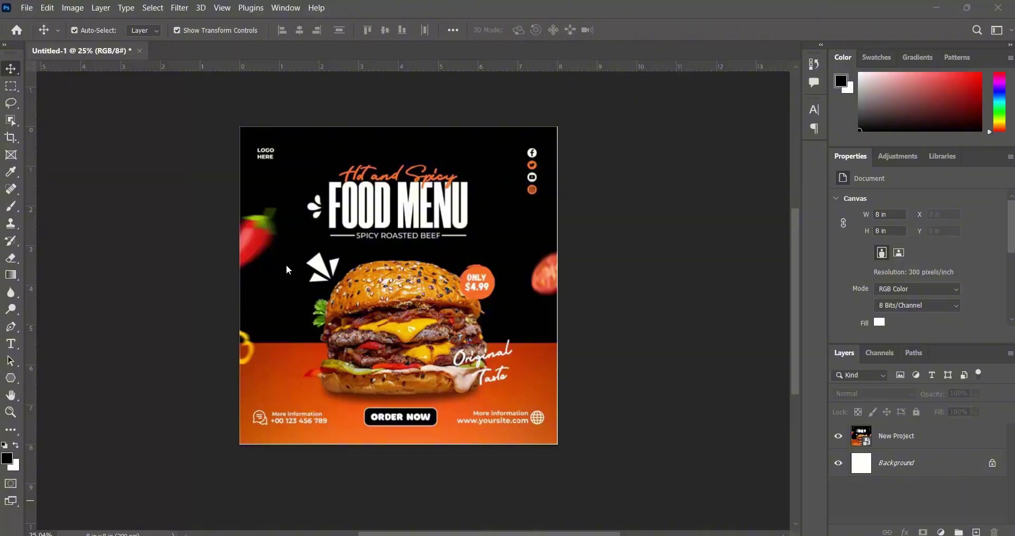
{"action": "scroll", "coordinate": [507, 236], "scroll_direction": "up", "scroll_amount": 2}
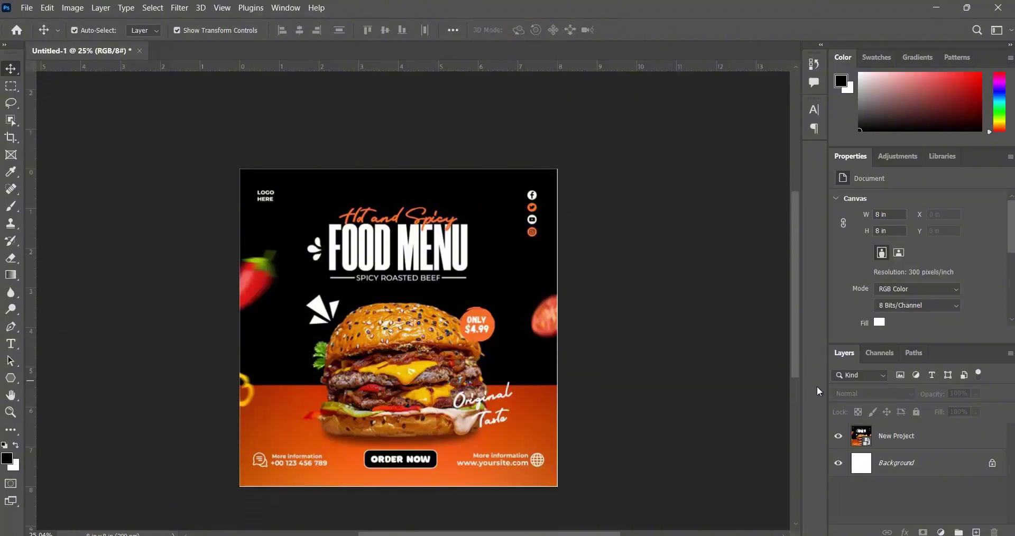
{"action": "left_click", "coordinate": [894, 435]}
{"action": "scroll", "coordinate": [465, 291], "scroll_direction": "up", "scroll_amount": 3}
{"action": "scroll", "coordinate": [466, 291], "scroll_direction": "down", "scroll_amount": 2}
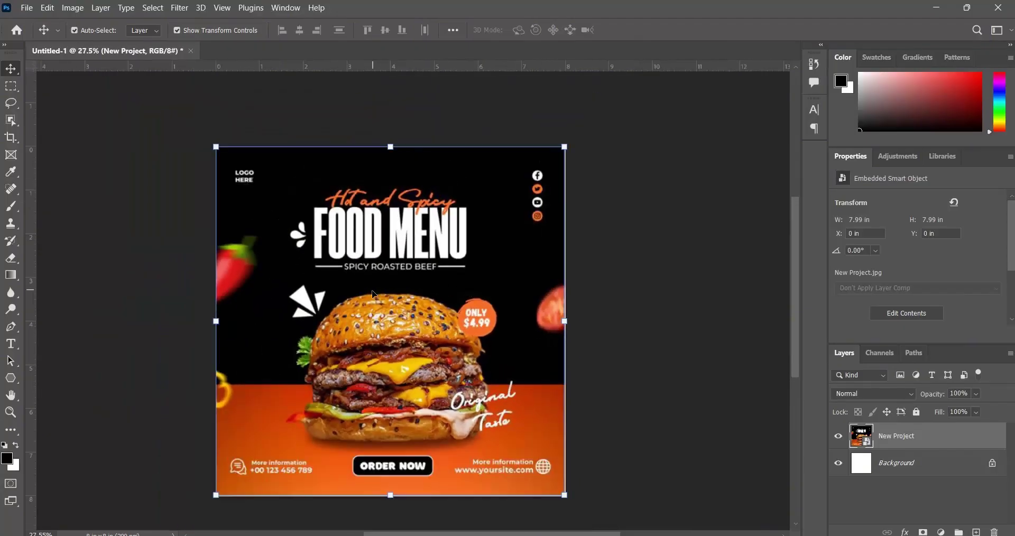
Create a new 8 x 8 inch document at 300 pixels/inch in RGB Color with a white background.
{"action": "left_click", "coordinate": [26, 8]}
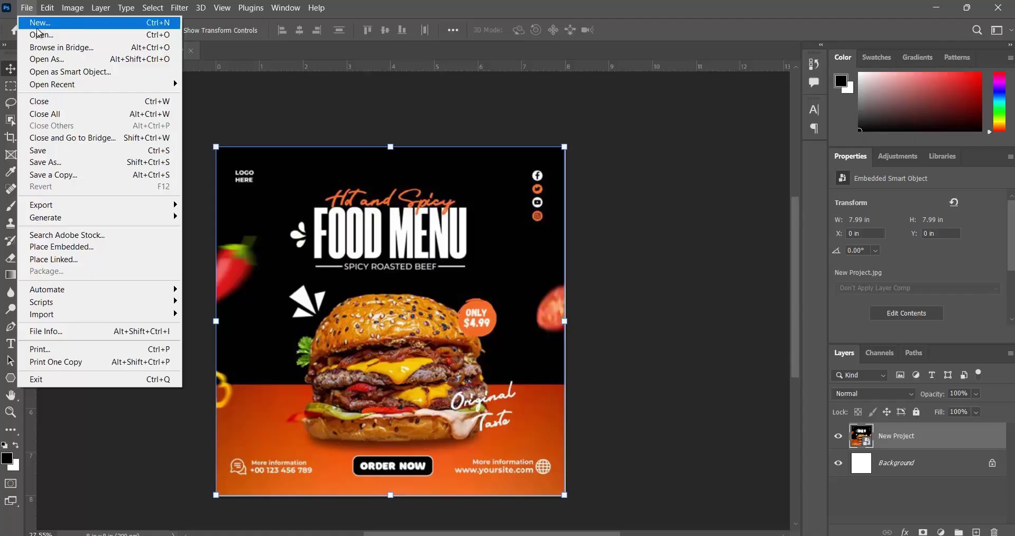
{"action": "left_click", "coordinate": [45, 21]}
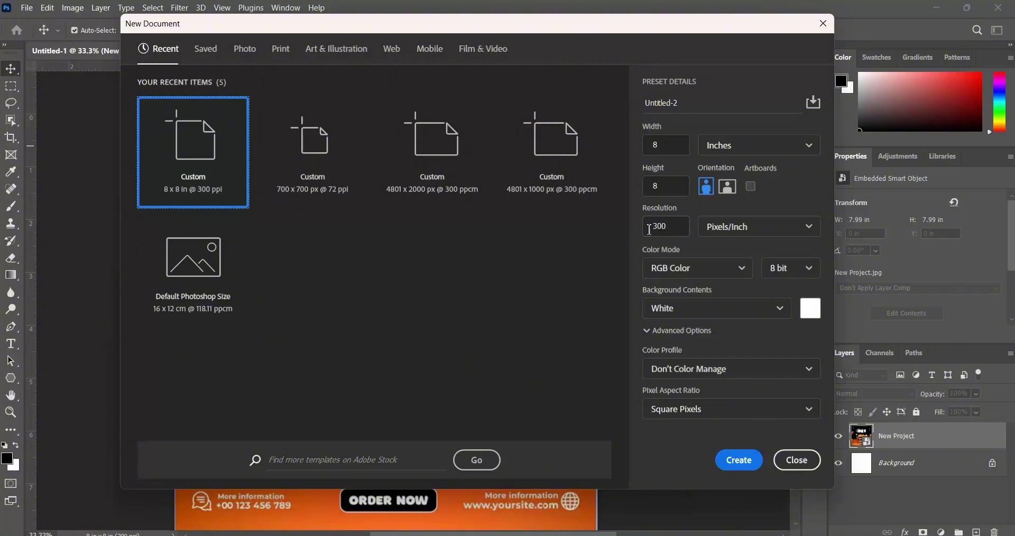
{"action": "left_click", "coordinate": [737, 146]}
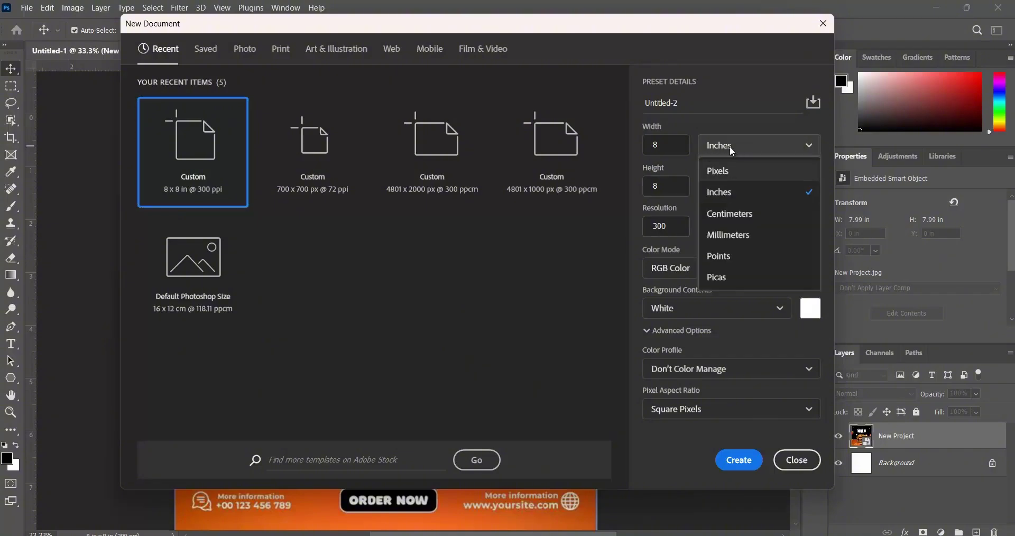
{"action": "left_click", "coordinate": [732, 148]}
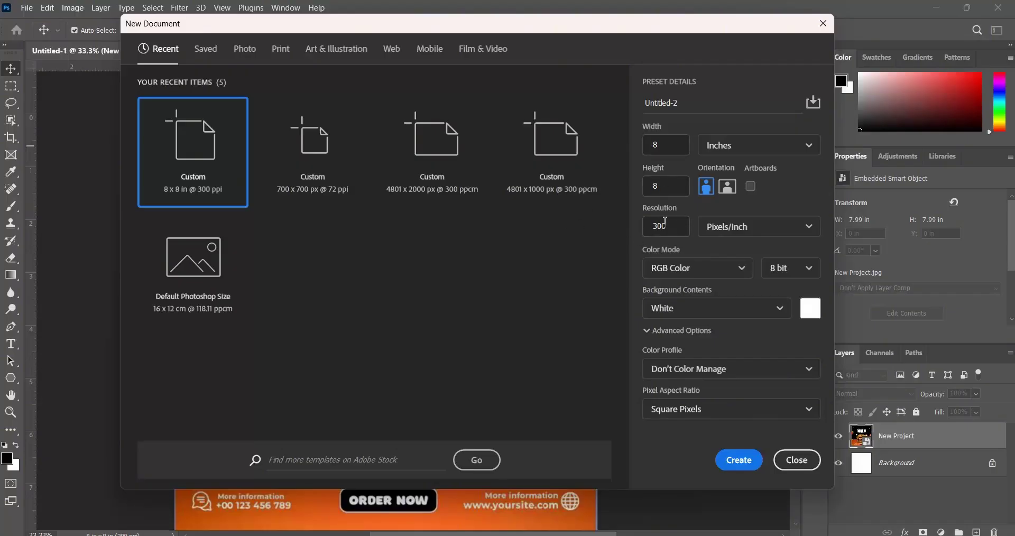
{"action": "left_click", "coordinate": [745, 468]}
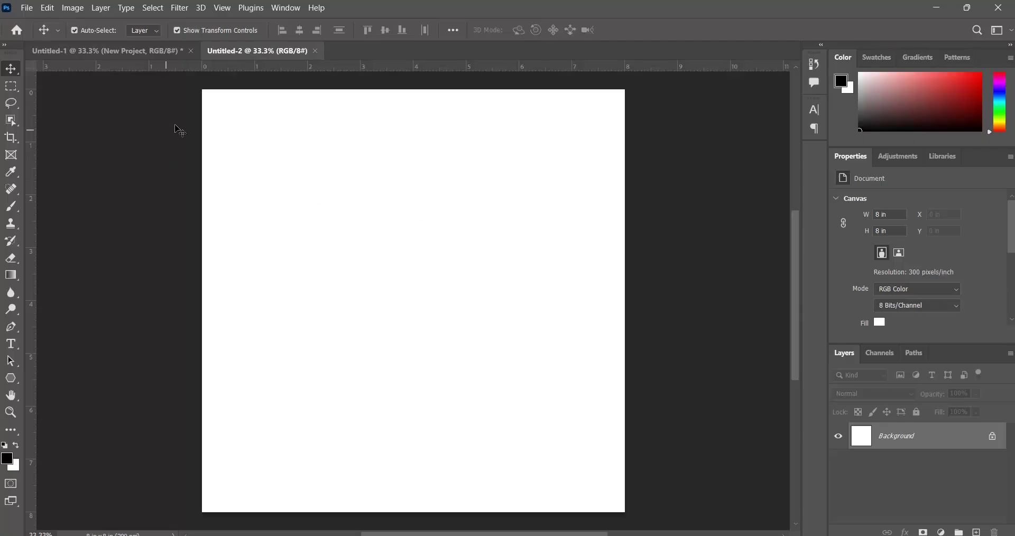
{"action": "left_click", "coordinate": [141, 51]}
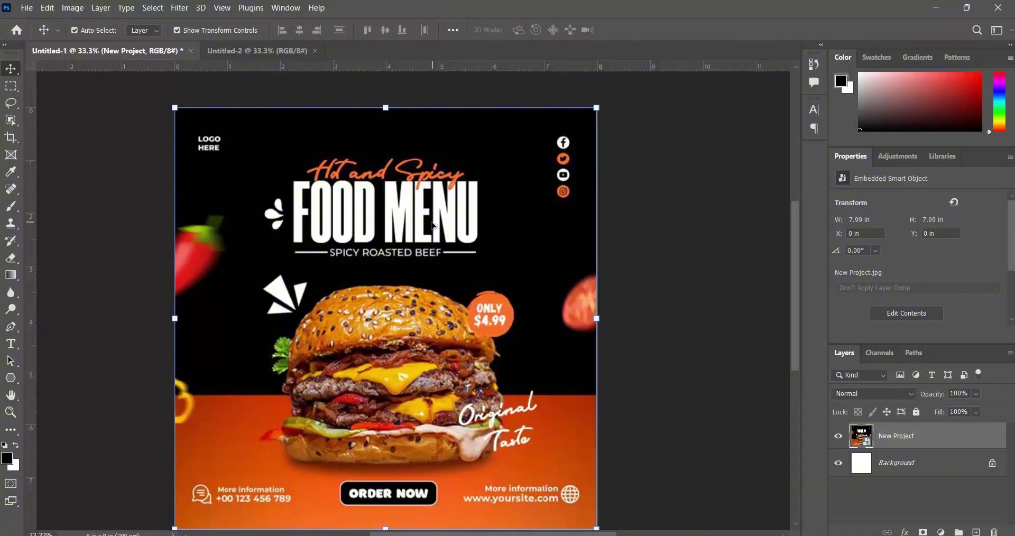
{"action": "left_click", "coordinate": [260, 51]}
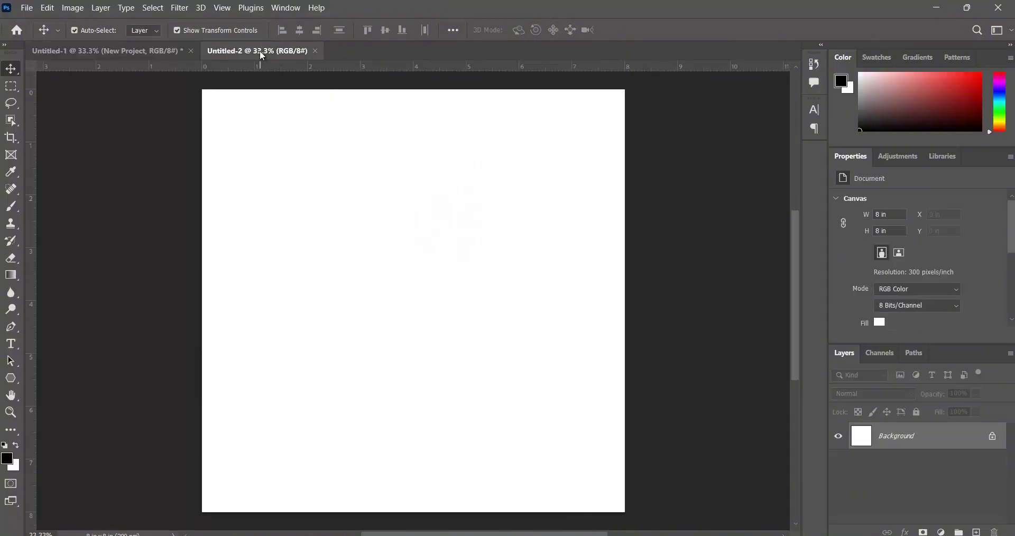
{"action": "left_click", "coordinate": [142, 51]}
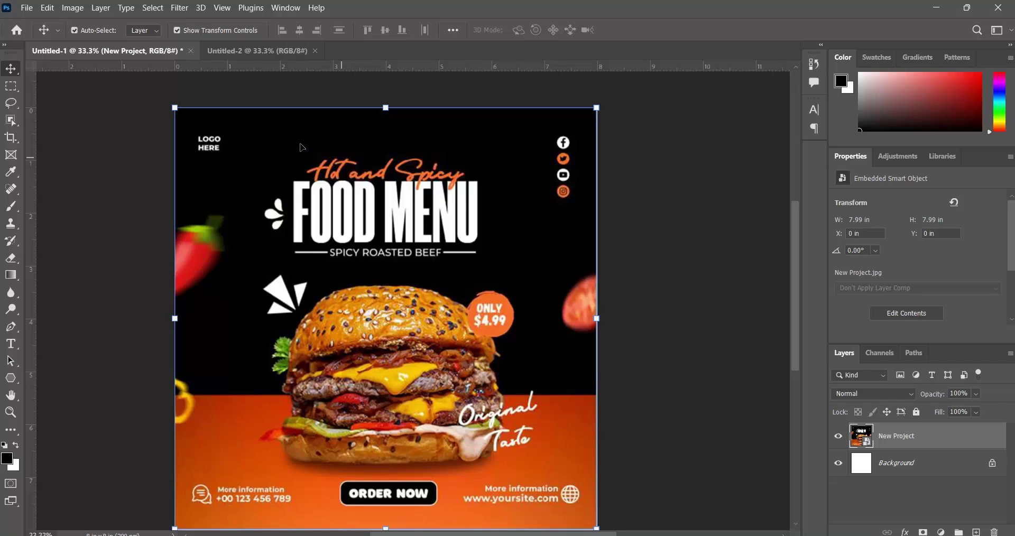
{"action": "left_click", "coordinate": [257, 50]}
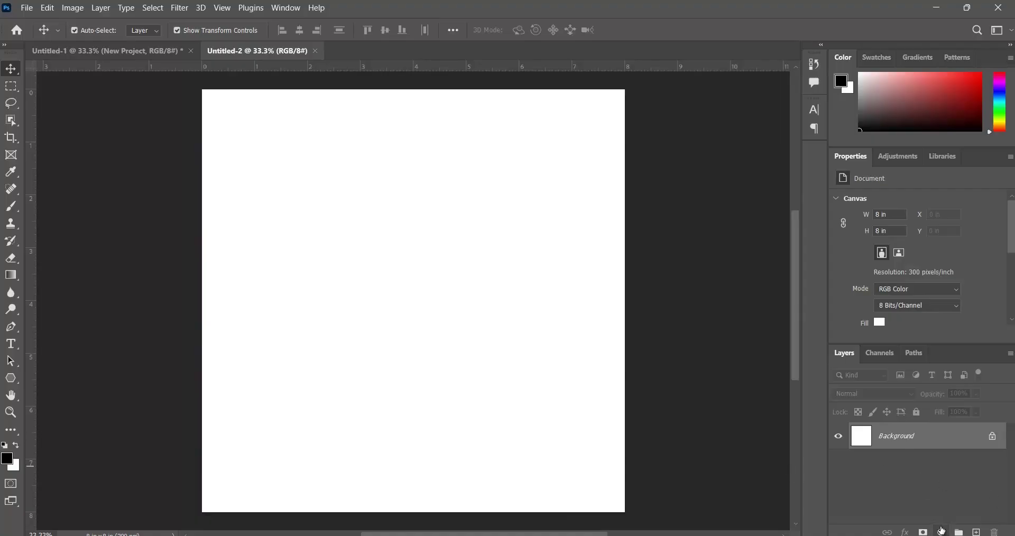
Add a Solid Color fill layer in black (000000) above the background of the new document.
{"action": "left_click", "coordinate": [941, 532]}
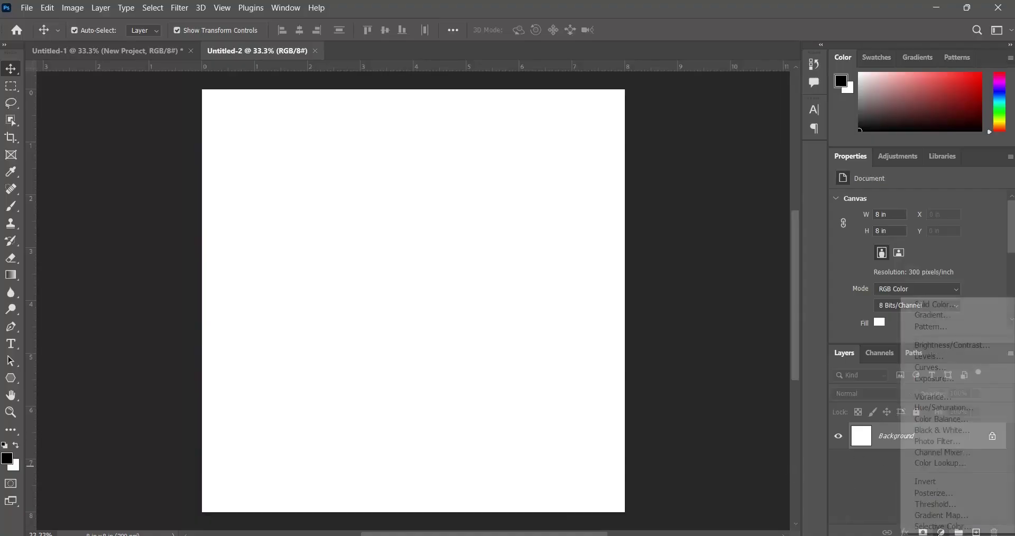
{"action": "left_click", "coordinate": [937, 311]}
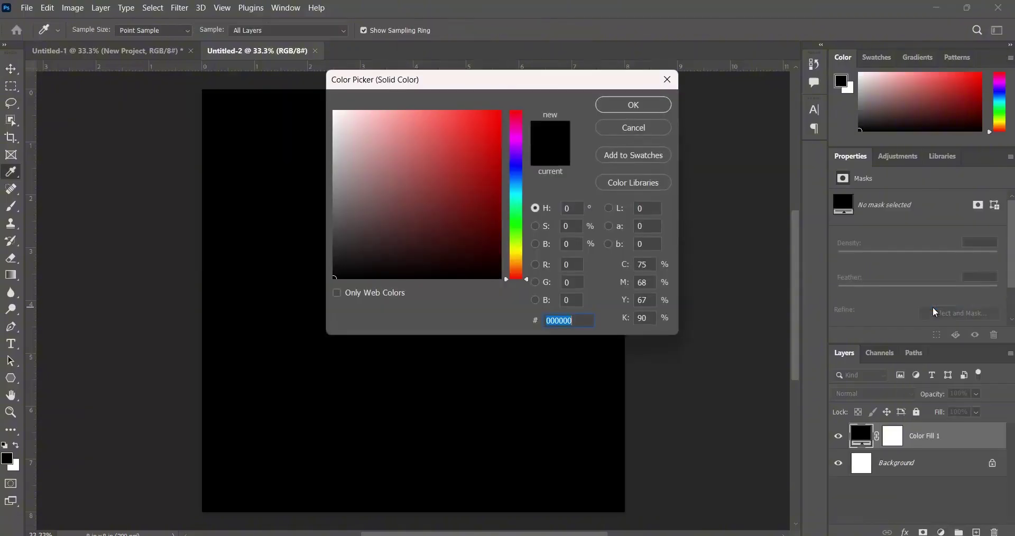
{"action": "type", "text": "542b2b"}
{"action": "type", "text": "aa7f7f"}
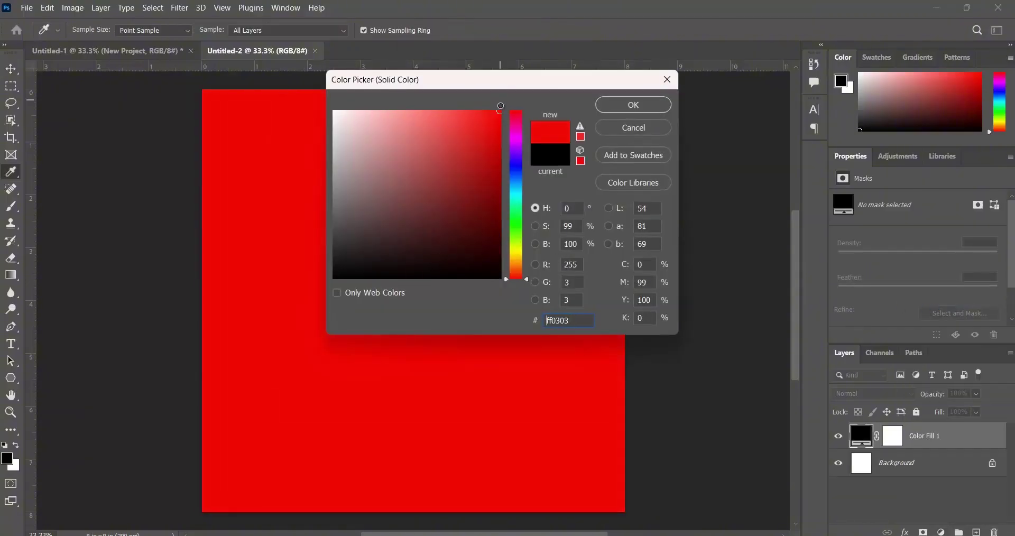
{"action": "key", "text": "ctrl+a"}
{"action": "type", "text": "000000"}
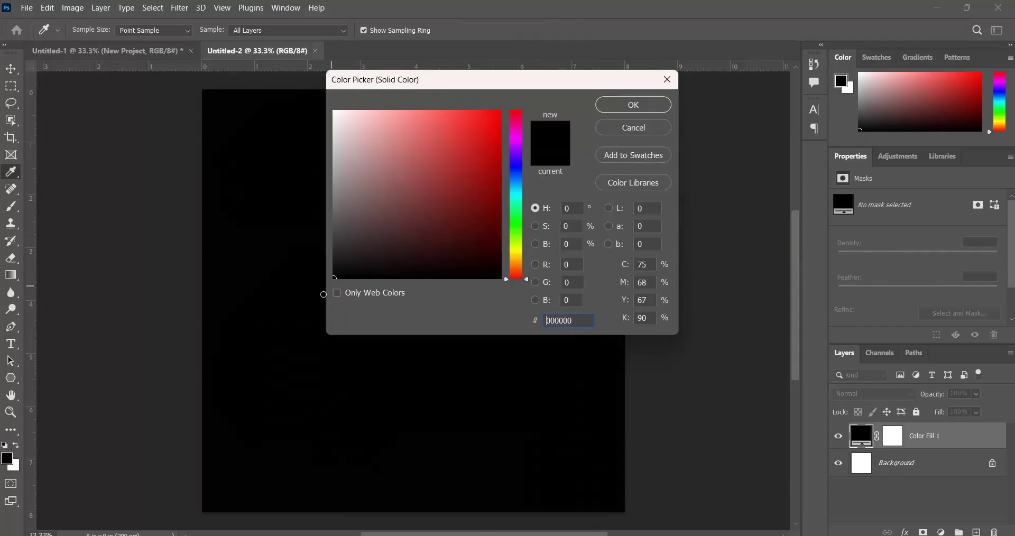
{"action": "left_click", "coordinate": [651, 112]}
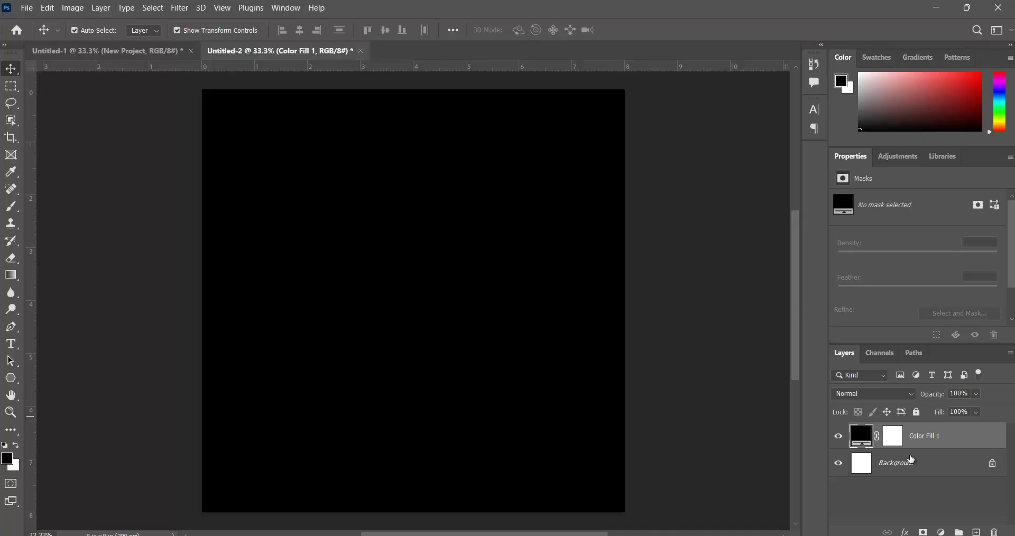
{"action": "double_click", "coordinate": [862, 440]}
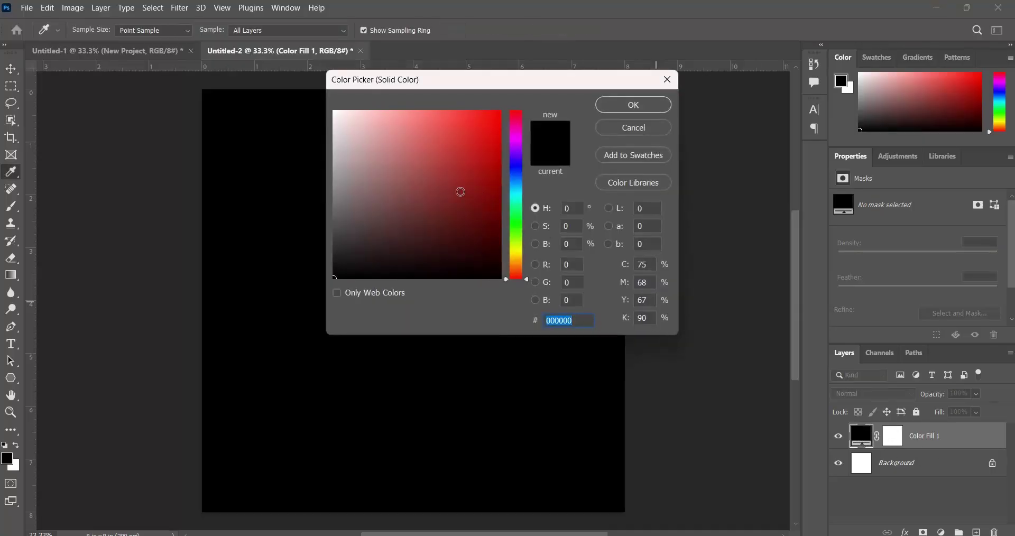
{"action": "type", "text": "c0c0c0"}
{"action": "mouse_move", "coordinate": [405, 174]}
{"action": "left_mouse_down"}
{"action": "mouse_move", "coordinate": [478, 209]}
{"action": "mouse_move", "coordinate": [411, 176]}
{"action": "left_mouse_up"}
{"action": "left_click", "coordinate": [634, 128]}
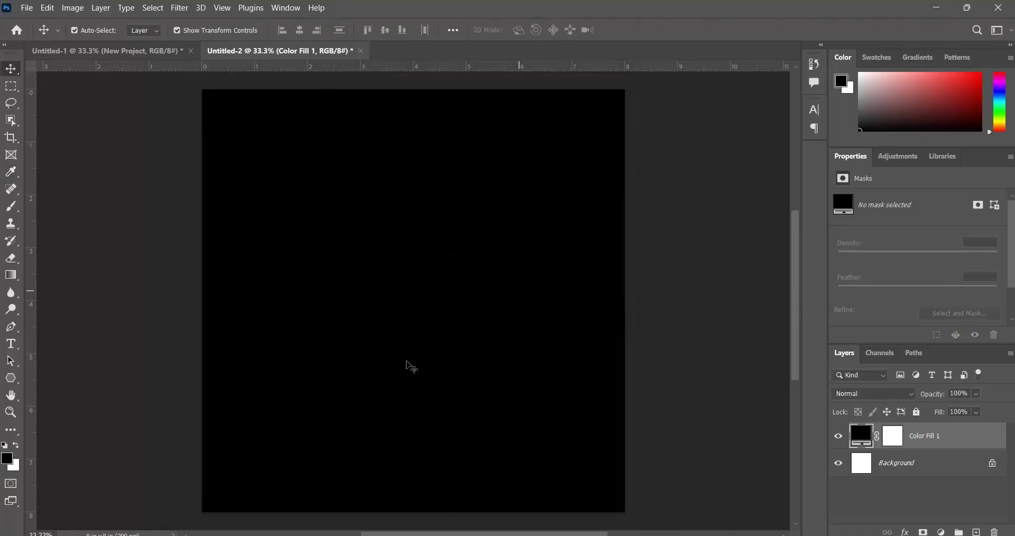
With the Horizontal Type tool active, mark Mayonice and Bebas Neue as favorite fonts and set the font to Mayonice.
{"action": "left_click", "coordinate": [14, 344]}
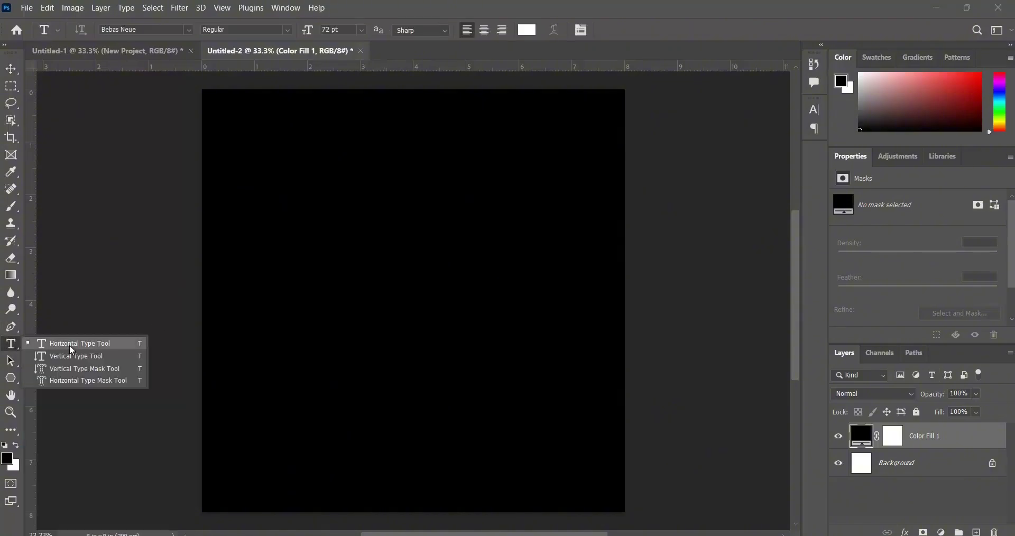
{"action": "left_click", "coordinate": [74, 342]}
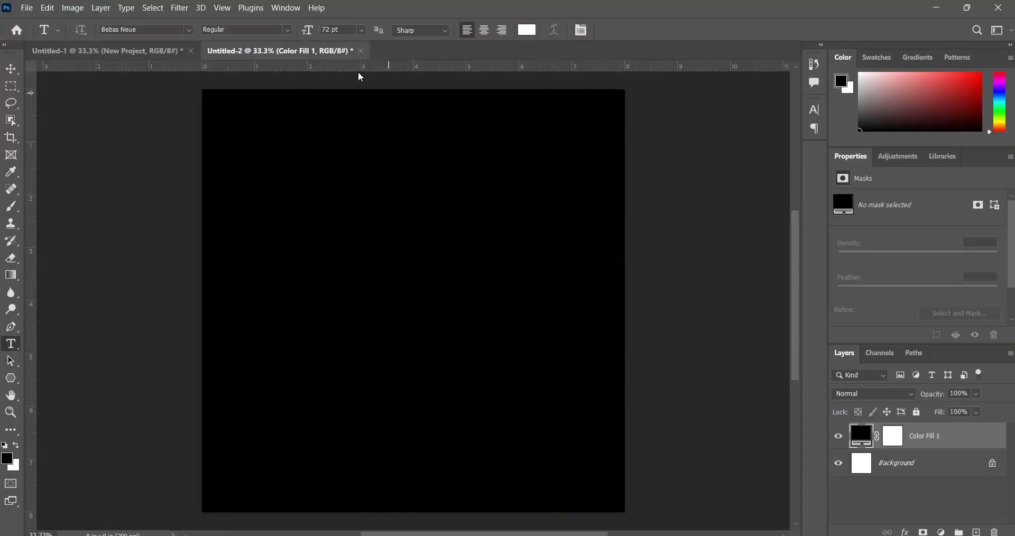
{"action": "left_click", "coordinate": [148, 51]}
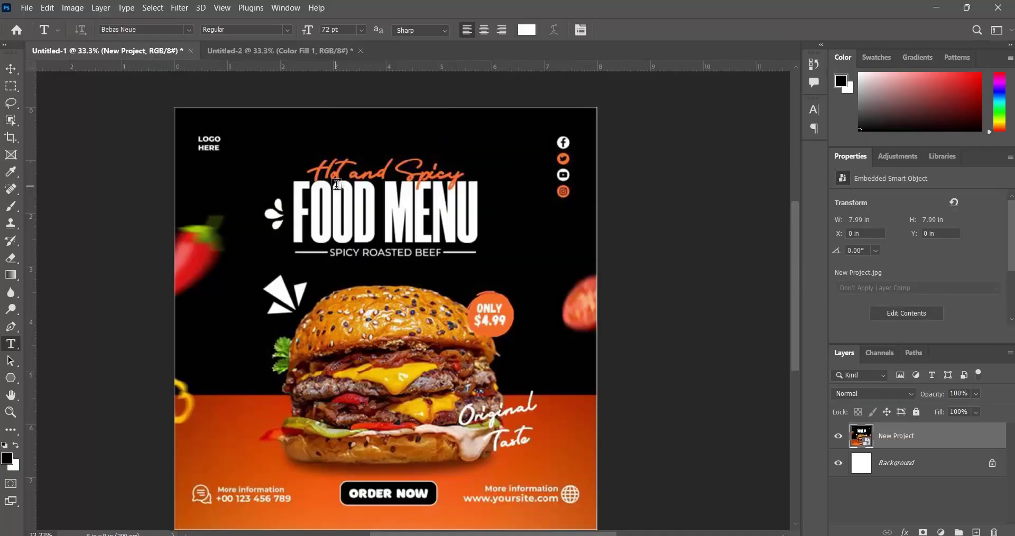
{"action": "left_click", "coordinate": [267, 50]}
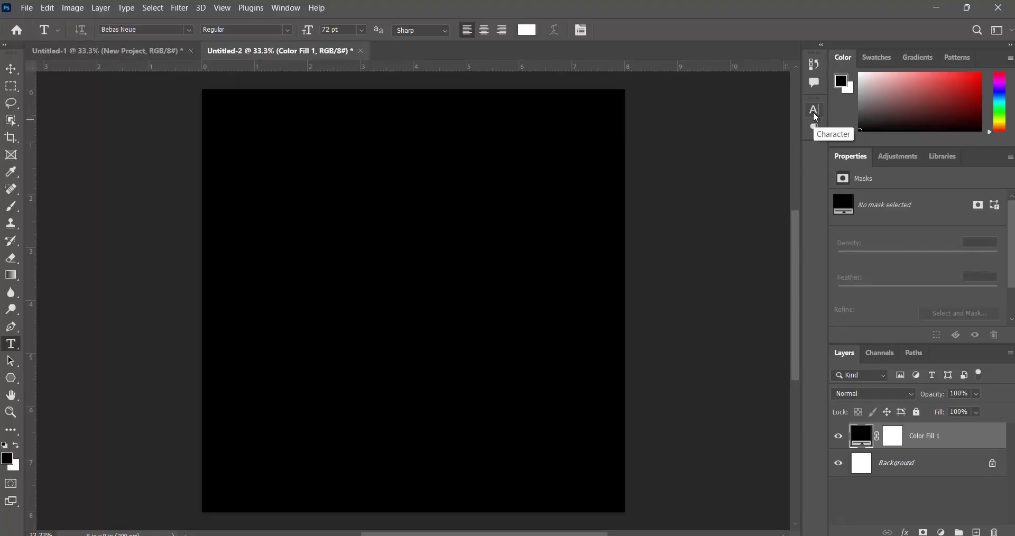
{"action": "left_click", "coordinate": [147, 52]}
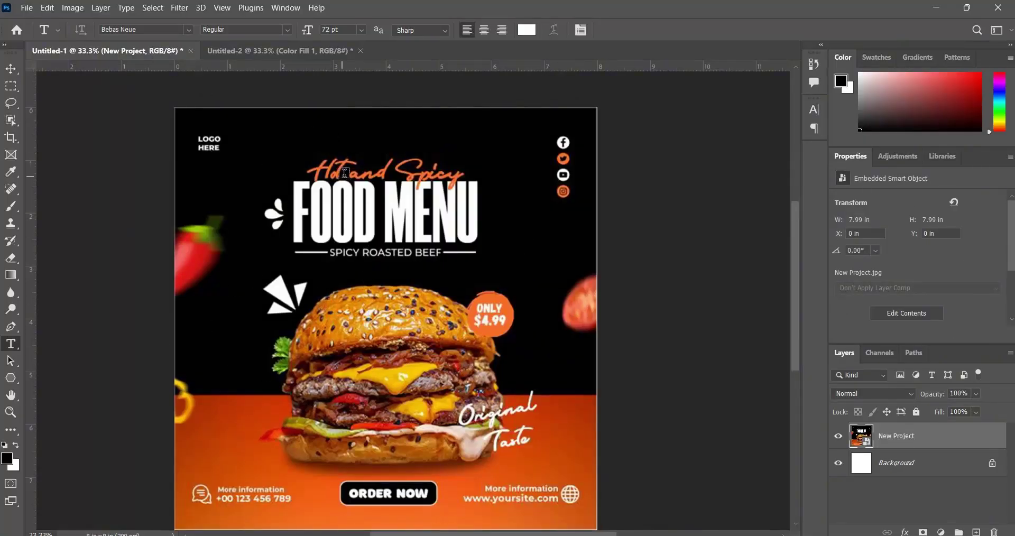
{"action": "left_click", "coordinate": [234, 49]}
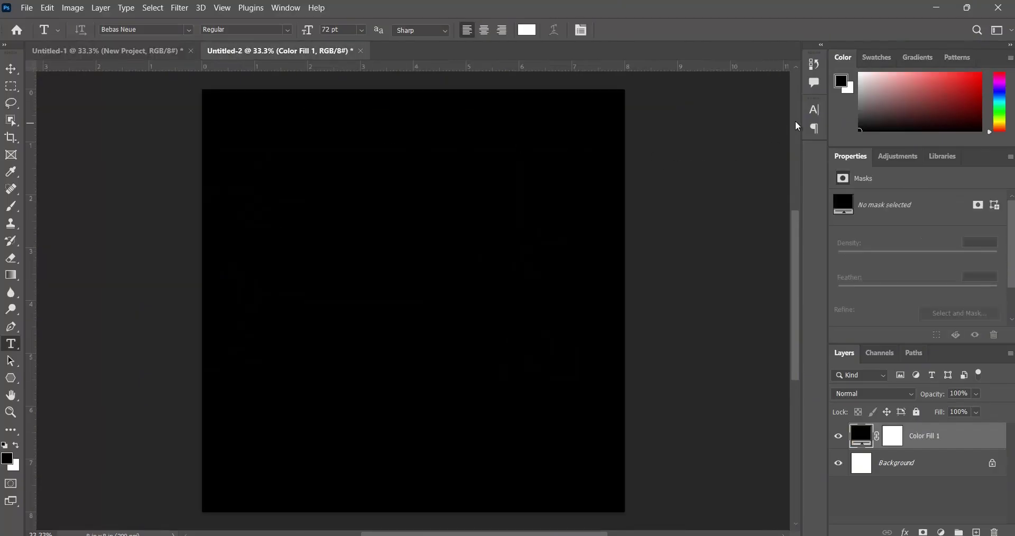
{"action": "left_click", "coordinate": [814, 114]}
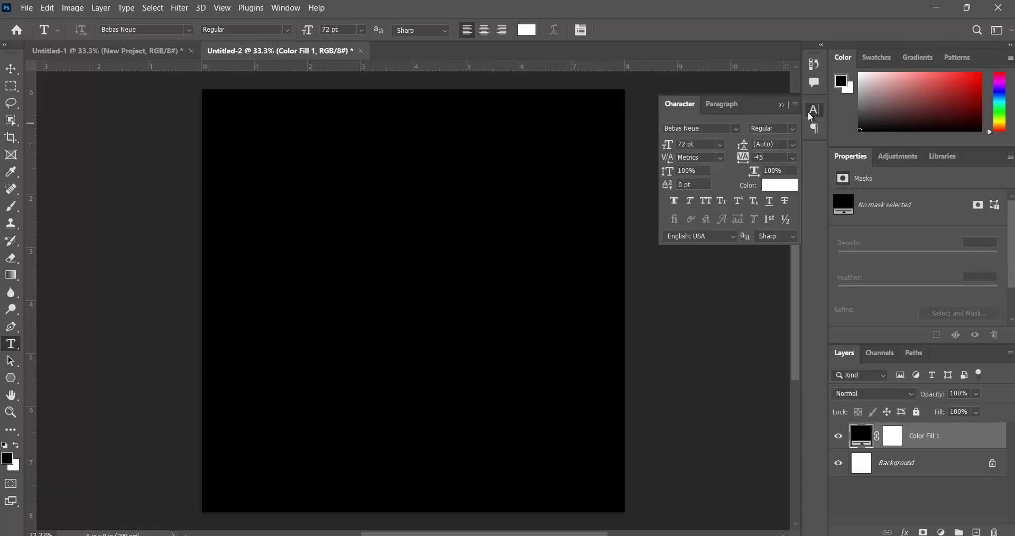
{"action": "left_click", "coordinate": [735, 129]}
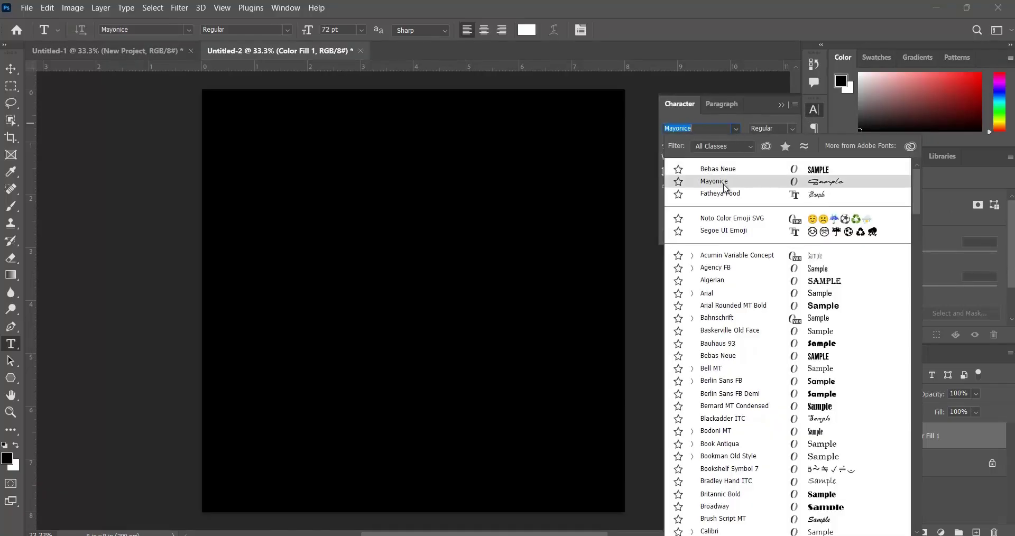
{"action": "left_click", "coordinate": [679, 182]}
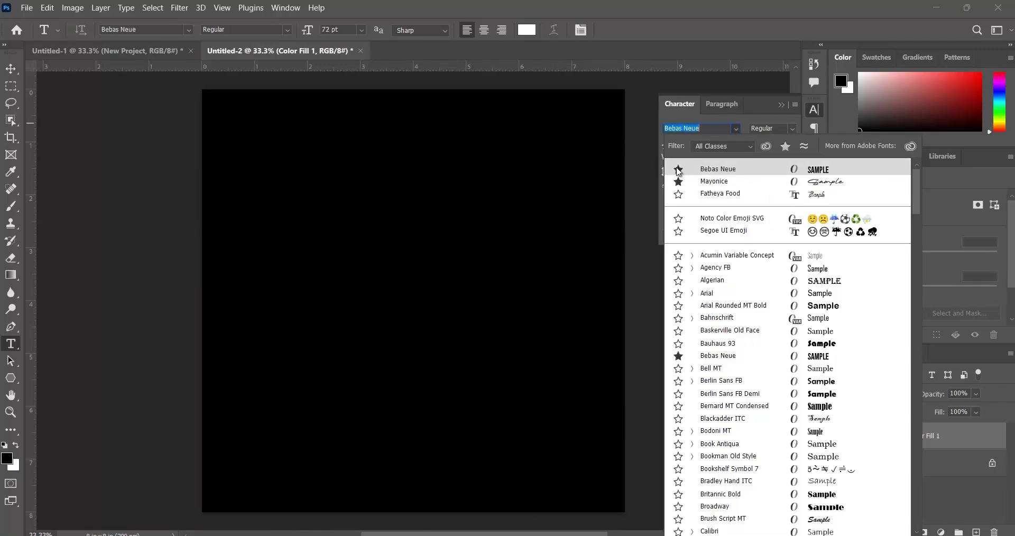
{"action": "left_click", "coordinate": [679, 170]}
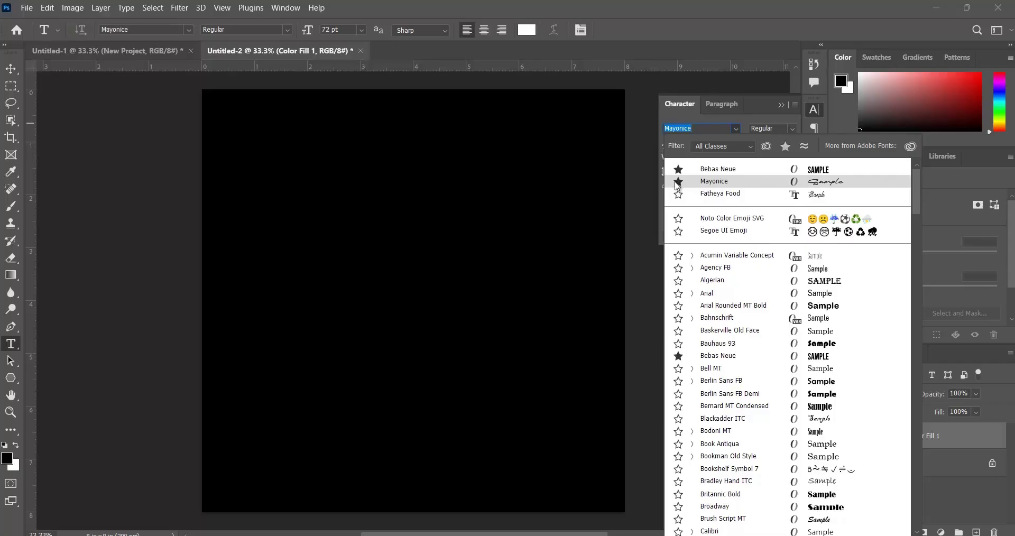
{"action": "left_click", "coordinate": [722, 186]}
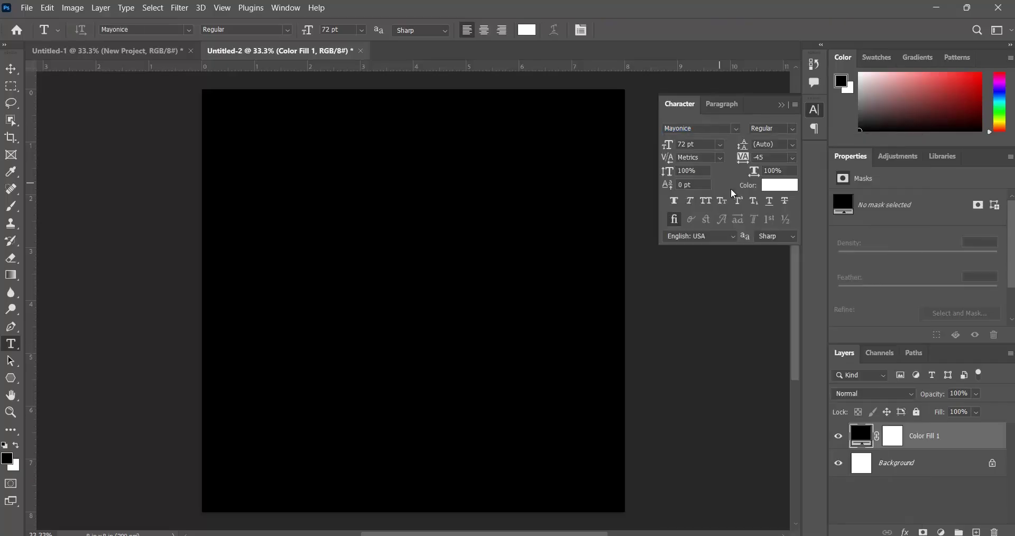
Set the text color to orange (ff5d05) to match the script heading of the reference poster.
{"action": "left_click", "coordinate": [97, 52]}
{"action": "left_click", "coordinate": [232, 53]}
{"action": "left_click", "coordinate": [790, 194]}
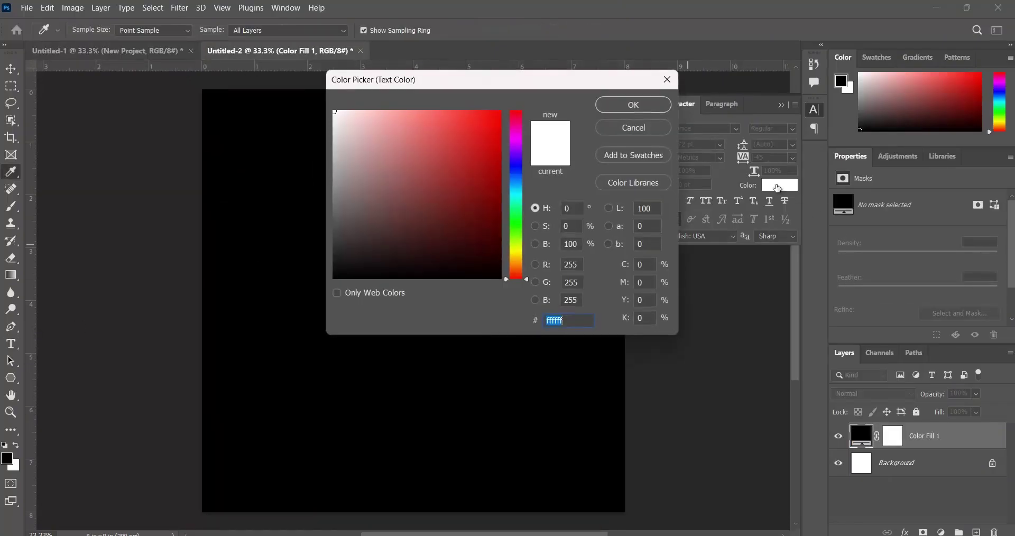
{"action": "left_click", "coordinate": [499, 111]}
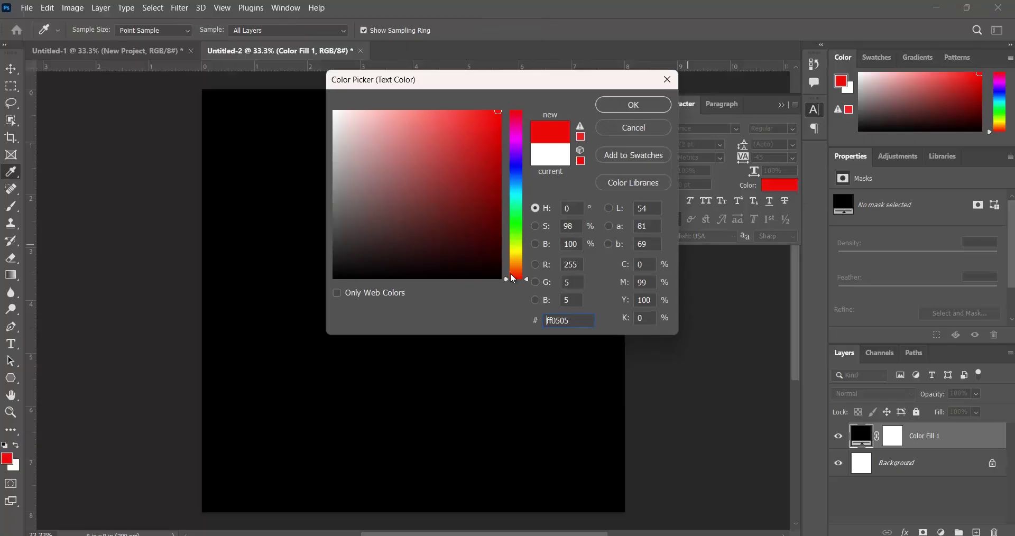
{"action": "left_click_drag", "start_coordinate": [521, 272], "coordinate": [520, 273]}
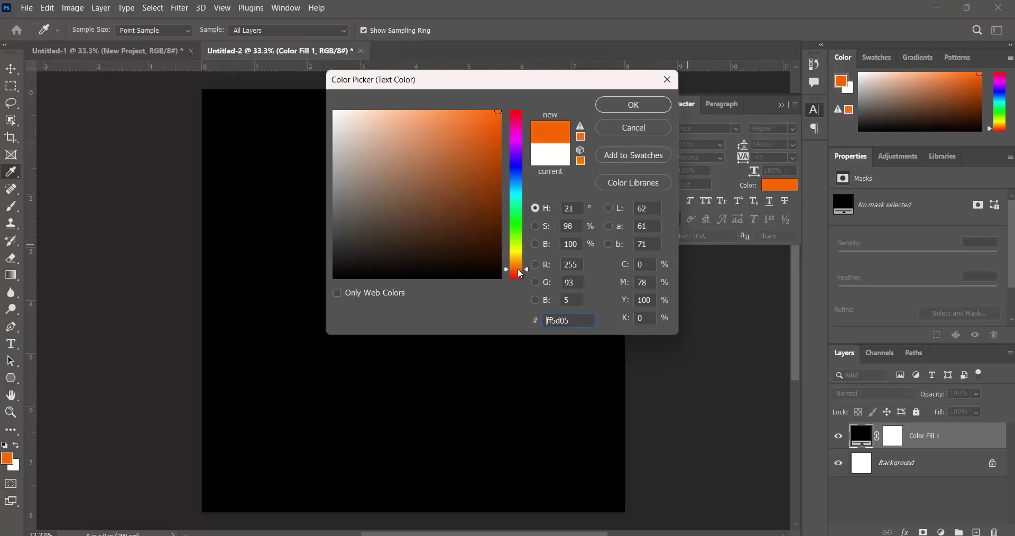
{"action": "left_click", "coordinate": [635, 105]}
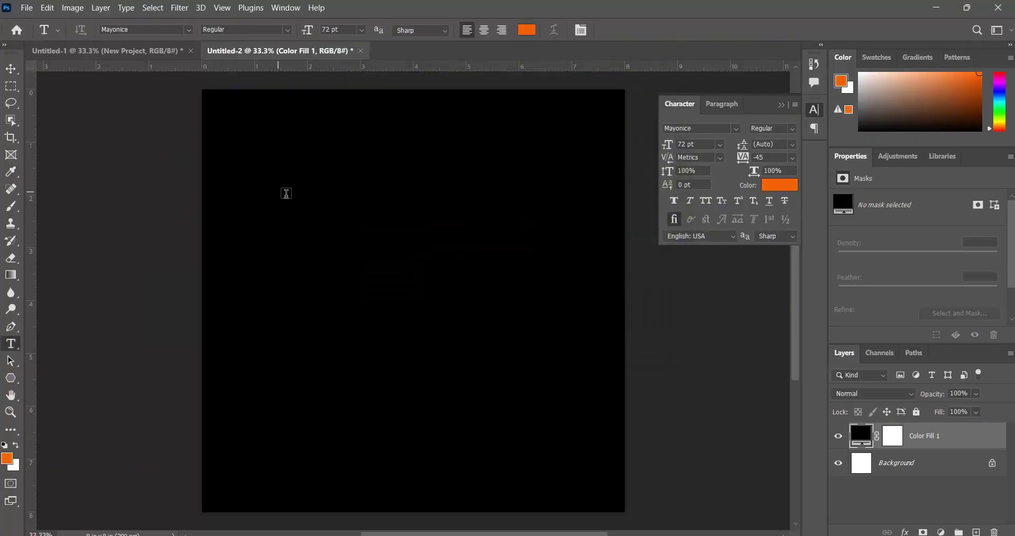
Add the text line "Hot and Spicy" in the upper part of the black canvas.
{"action": "left_click", "coordinate": [323, 206]}
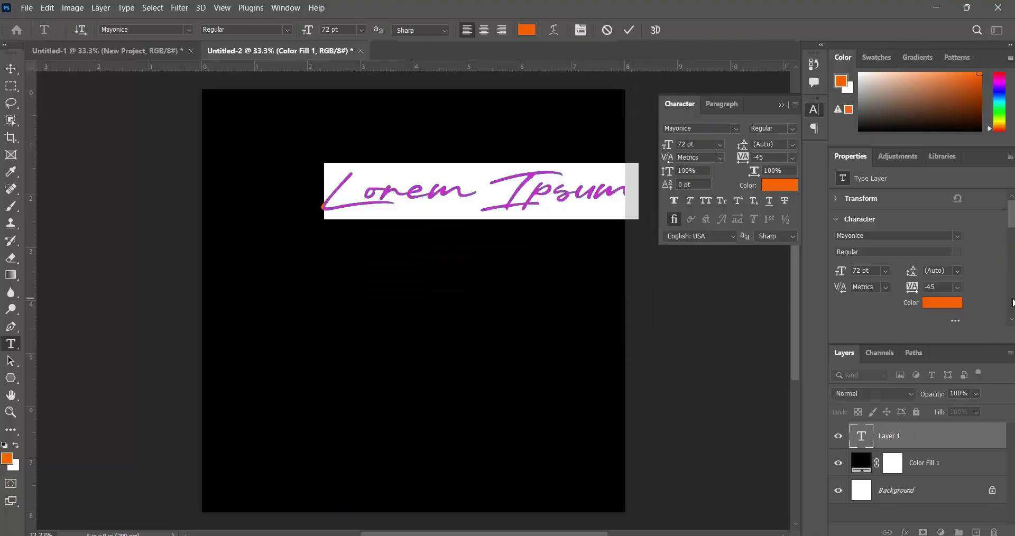
{"action": "type", "text": "H"}
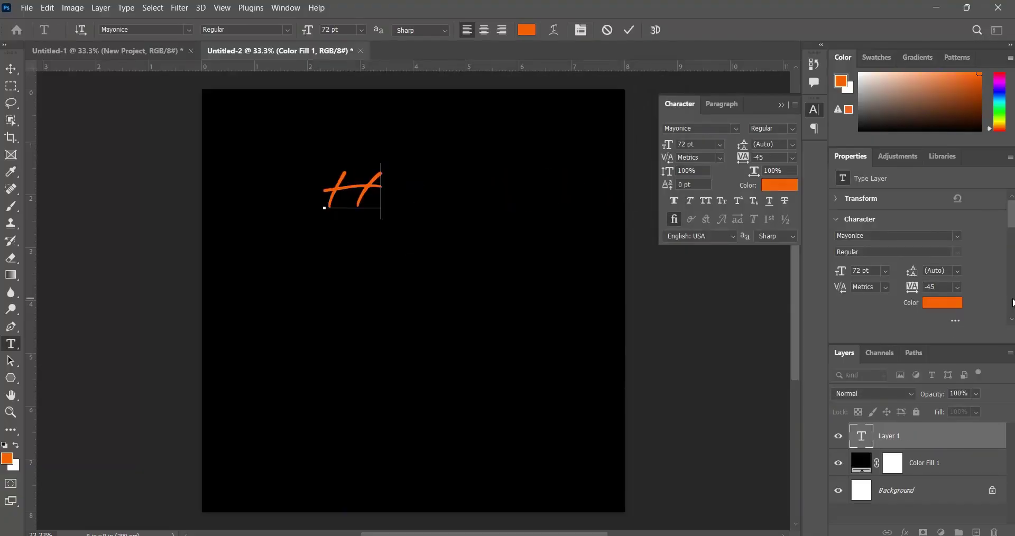
{"action": "type", "text": "ot and"}
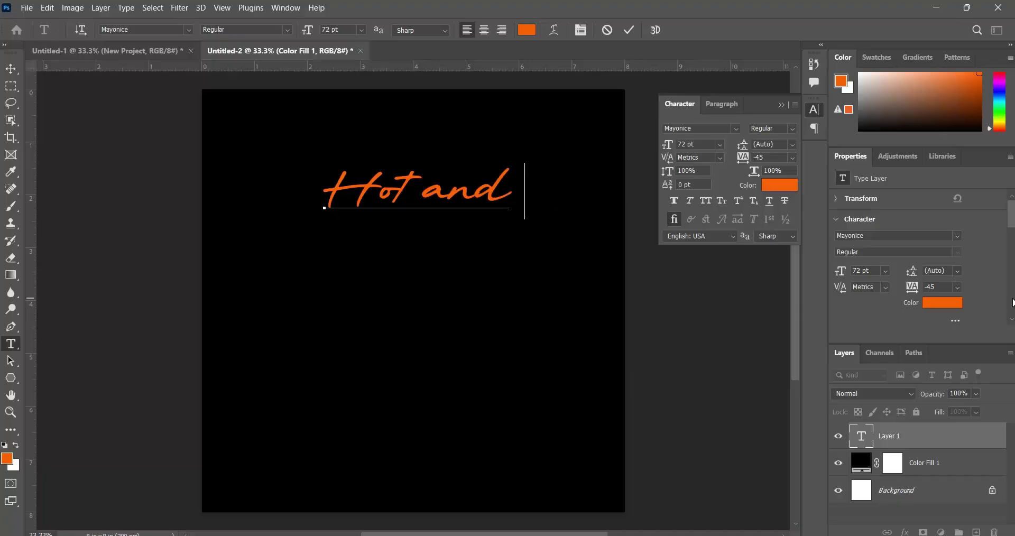
{"action": "type", "text": " Sp"}
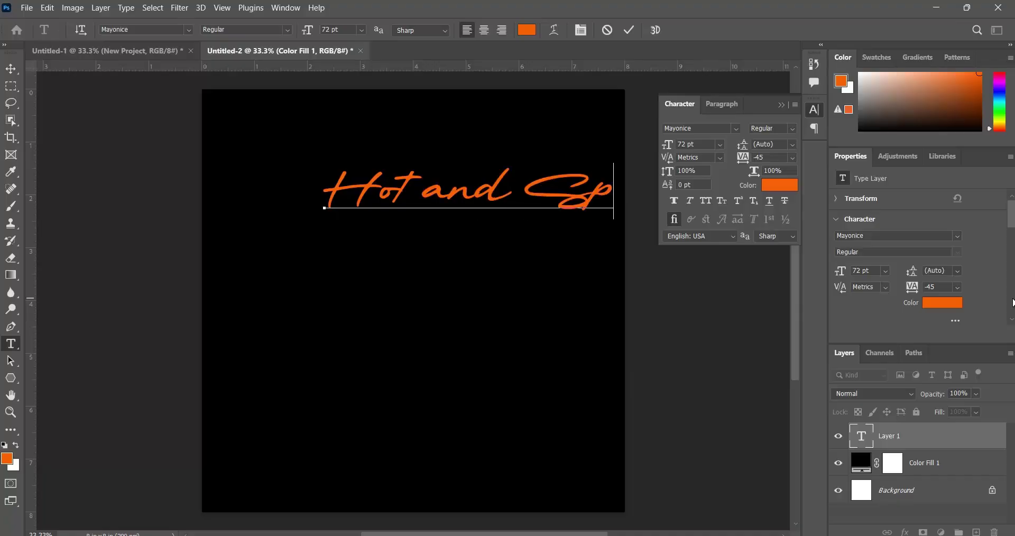
{"action": "type", "text": "icy"}
{"action": "left_click", "coordinate": [631, 30]}
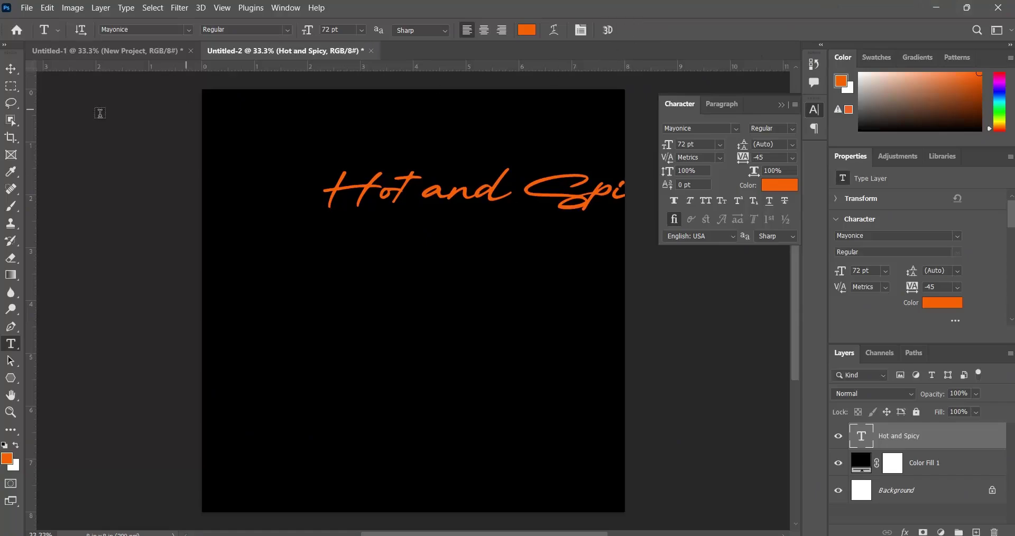
Scale the "Hot and Spicy" text down proportionally to about 66%, fitting it within the canvas width.
{"action": "left_click", "coordinate": [11, 70]}
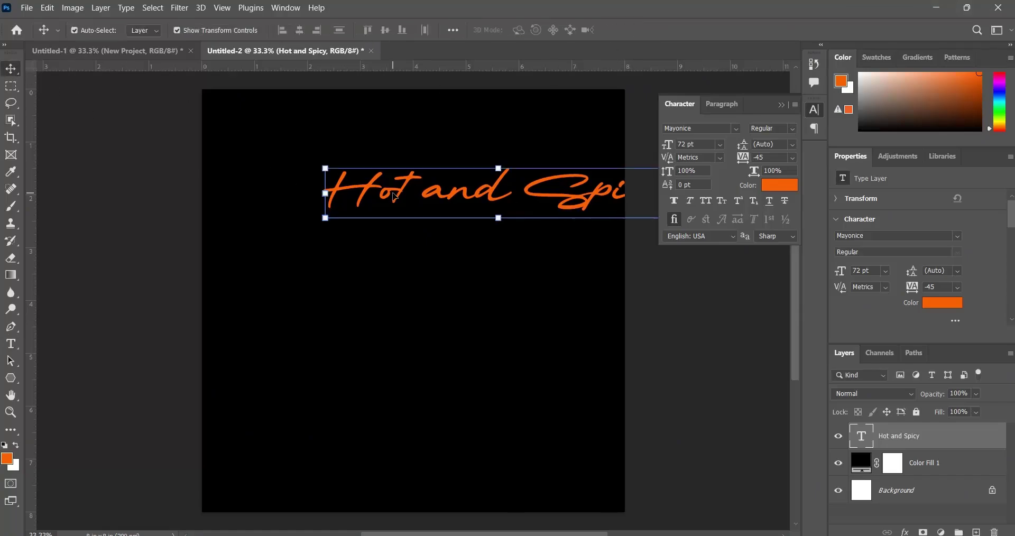
{"action": "left_click_drag", "start_coordinate": [333, 162], "coordinate": [377, 150]}
{"action": "left_click_drag", "start_coordinate": [425, 180], "coordinate": [382, 197]}
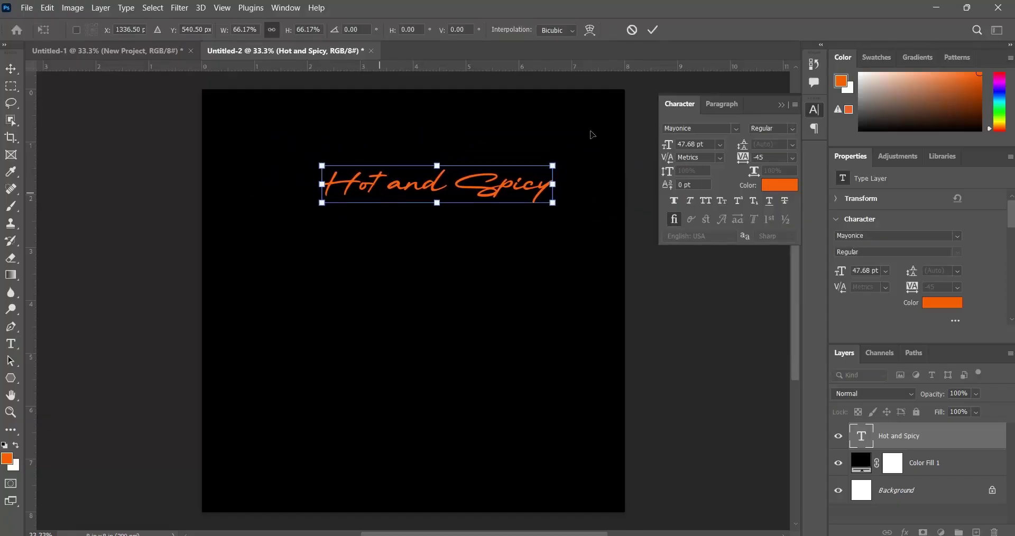
{"action": "left_click", "coordinate": [653, 29]}
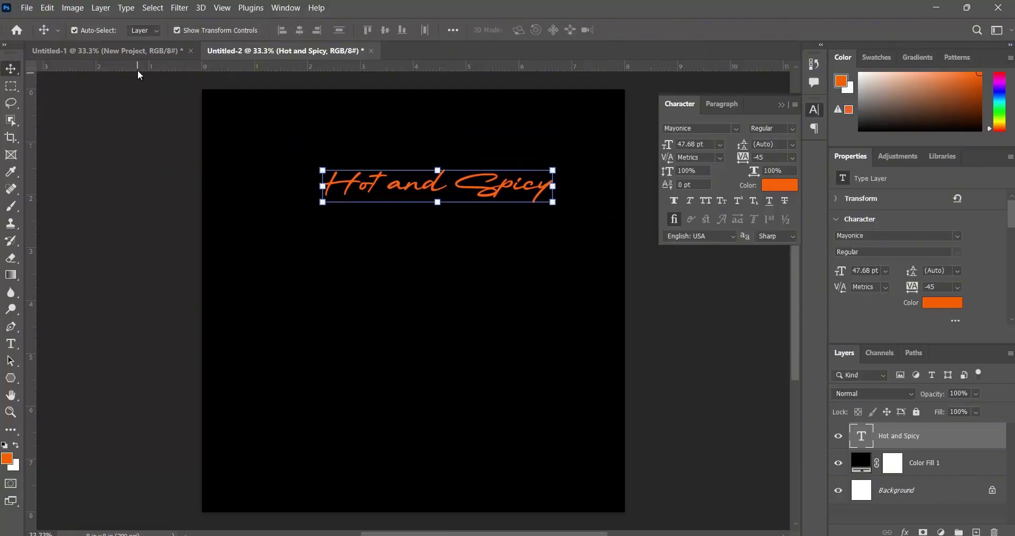
Copy the New Project poster layer from Untitled-1 into Untitled-2 and offset it below the "Hot and Spicy" text.
{"action": "left_click", "coordinate": [151, 51]}
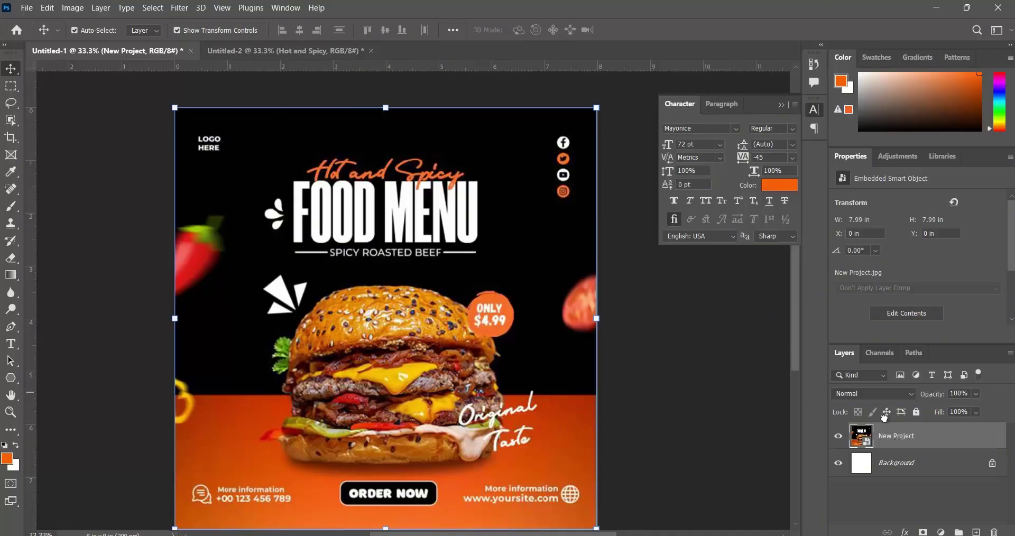
{"action": "left_click_drag", "start_coordinate": [894, 436], "coordinate": [402, 319]}
{"action": "left_click_drag", "start_coordinate": [424, 354], "coordinate": [421, 353]}
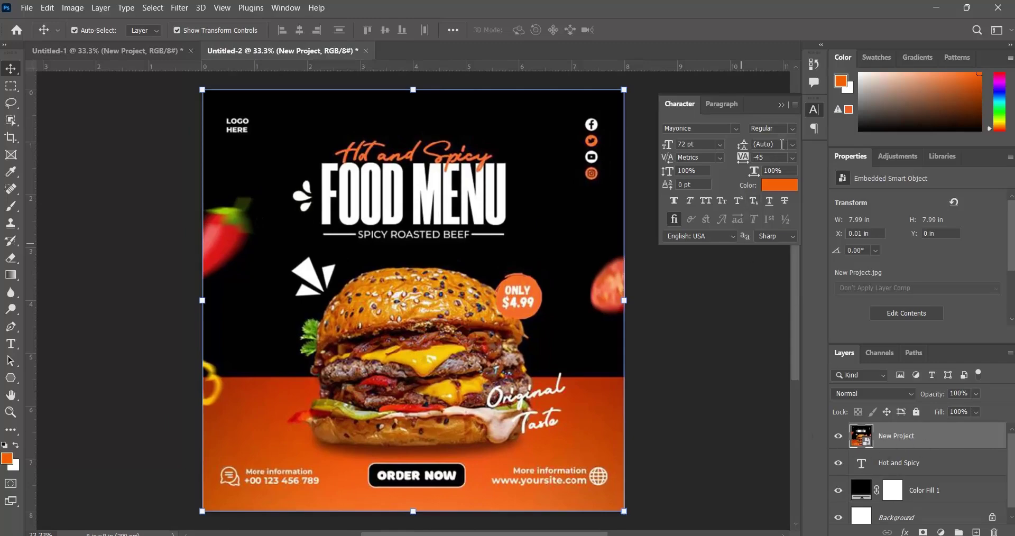
{"action": "left_click", "coordinate": [782, 105]}
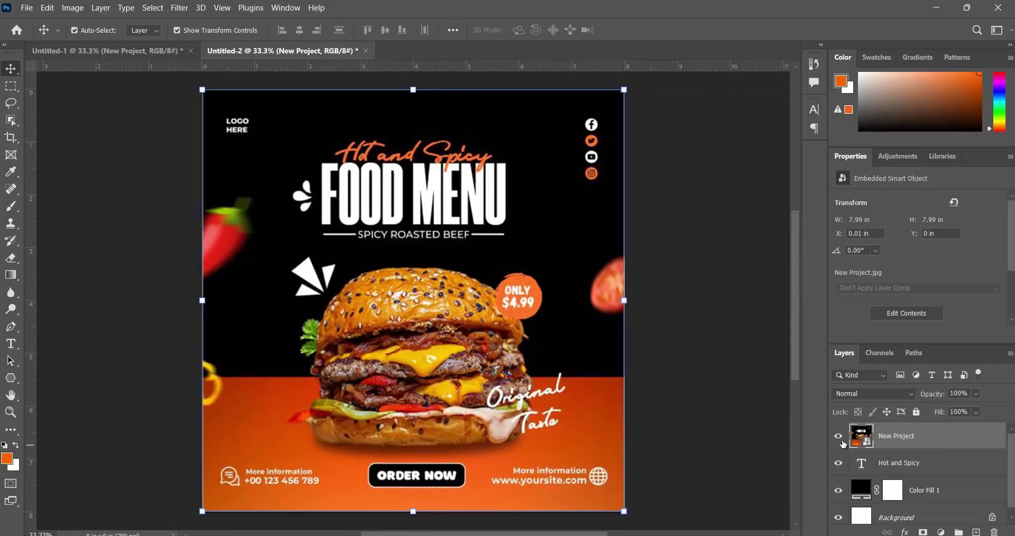
{"action": "left_click_drag", "start_coordinate": [417, 272], "coordinate": [388, 326]}
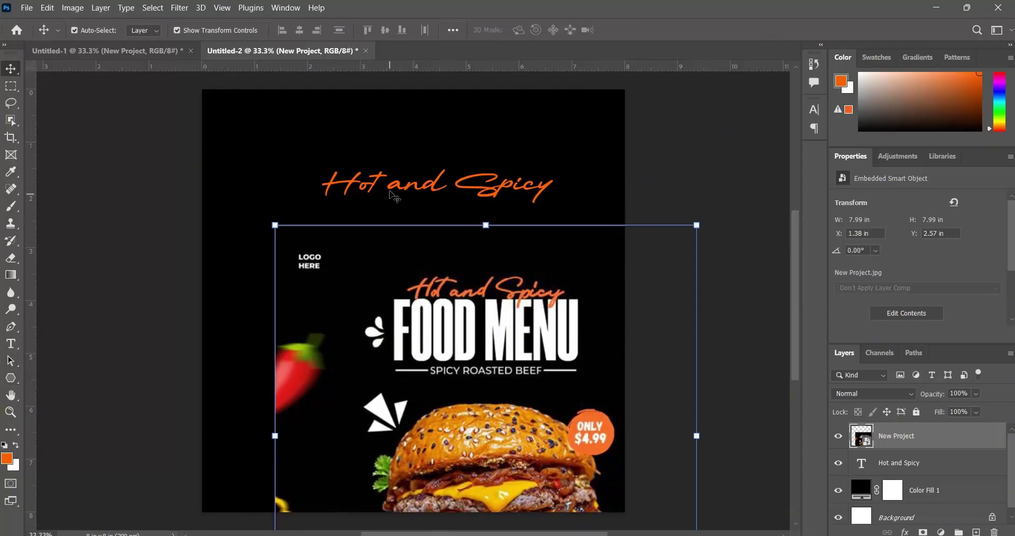
Select the whole "Hot and Spicy" text and open the Color Picker for its color, placed clear of the burger.
{"action": "left_click", "coordinate": [11, 344]}
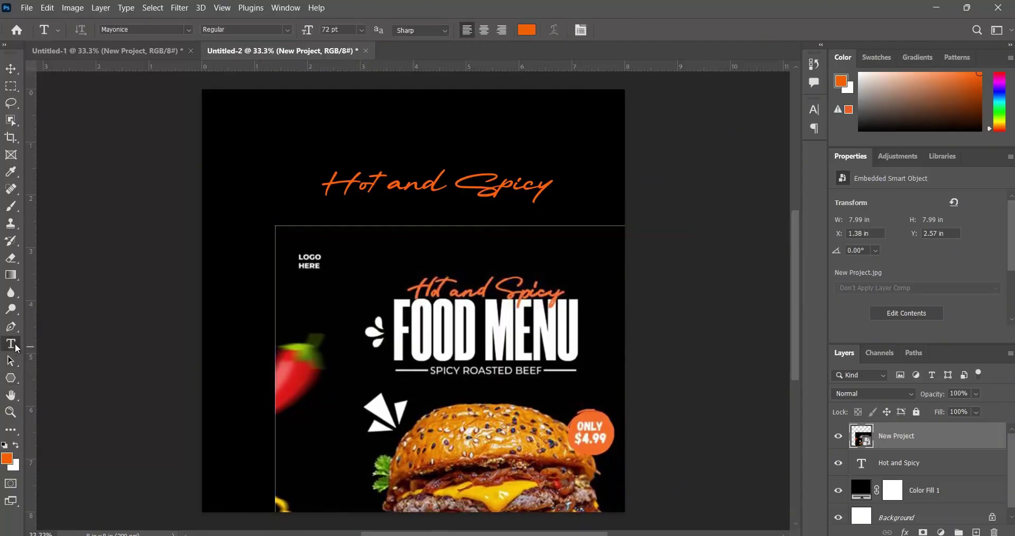
{"action": "left_click", "coordinate": [441, 185]}
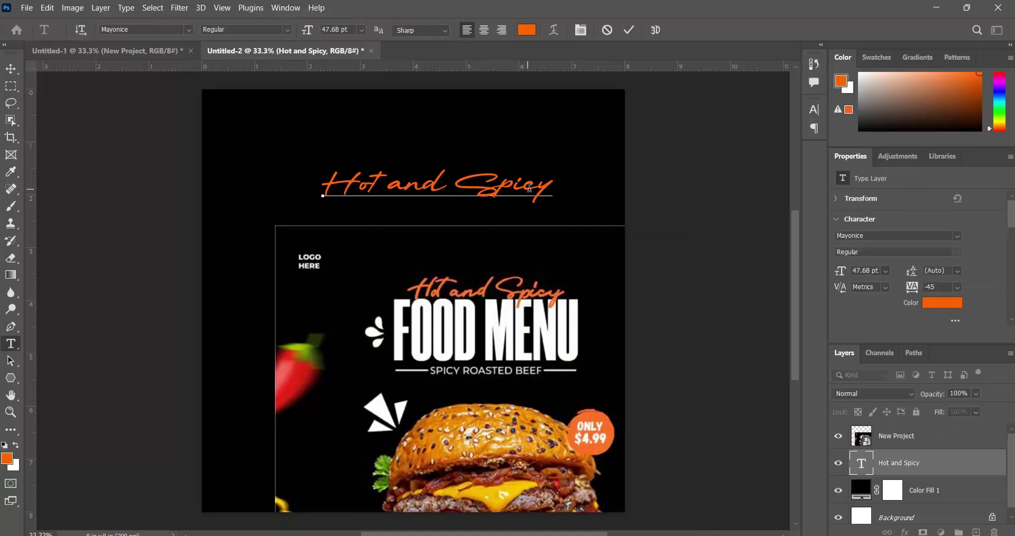
{"action": "left_click_drag", "start_coordinate": [557, 193], "coordinate": [321, 189]}
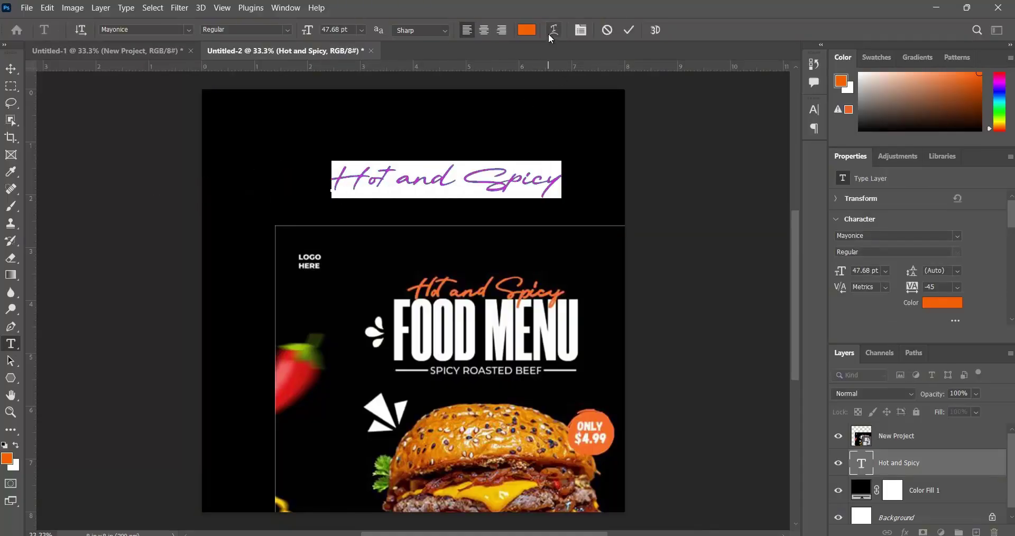
{"action": "left_click", "coordinate": [527, 31]}
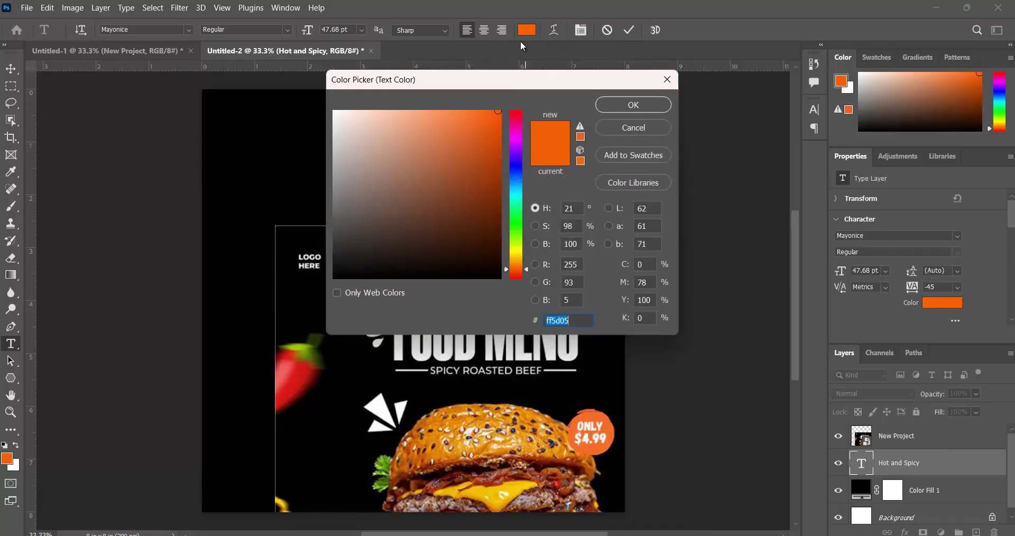
{"action": "left_click_drag", "start_coordinate": [507, 92], "coordinate": [673, 76]}
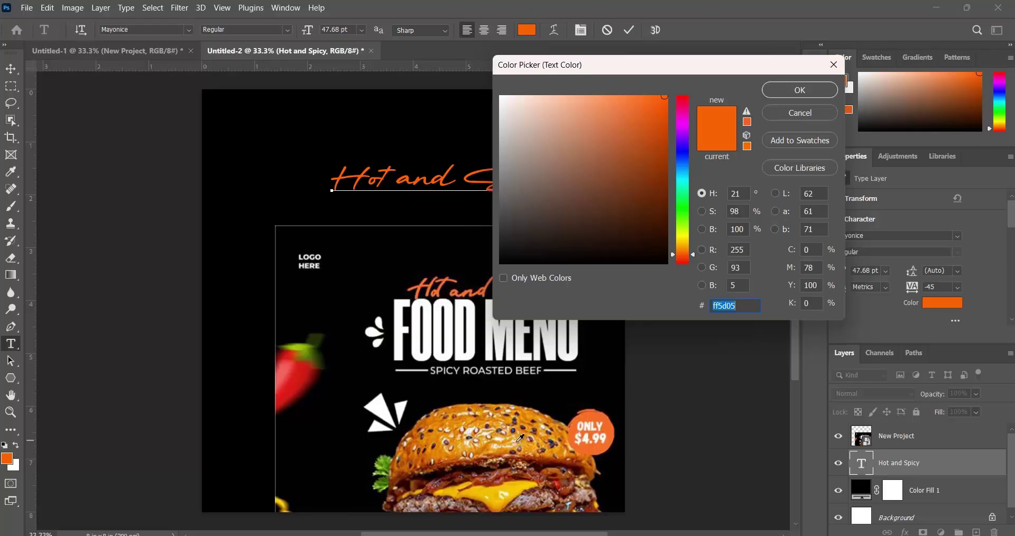
Try text colors sampled from the reference poster's burger cheese, bun and red chili on "Hot and Spicy".
{"action": "left_click", "coordinate": [480, 487]}
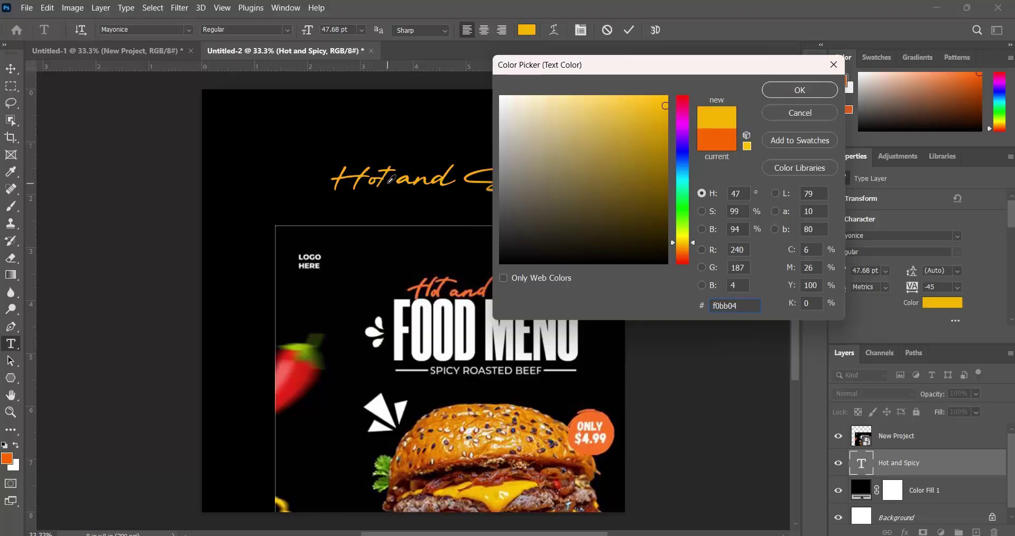
{"action": "left_click", "coordinate": [484, 492]}
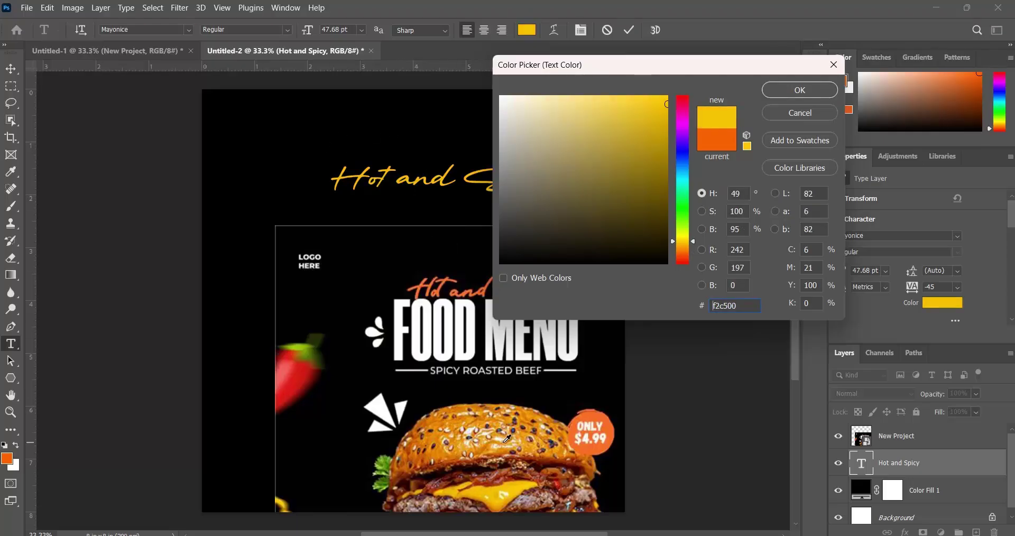
{"action": "left_click", "coordinate": [528, 436]}
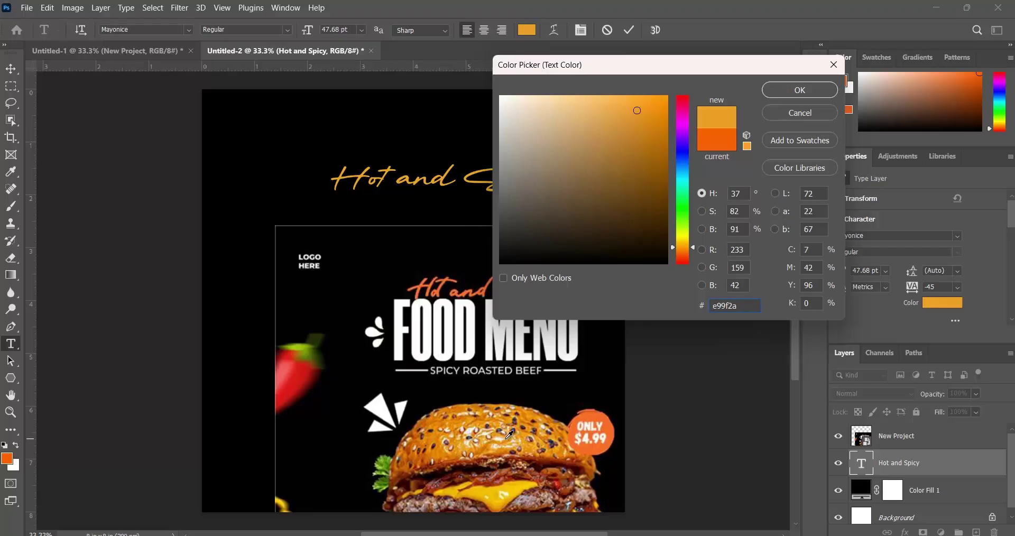
{"action": "left_click", "coordinate": [543, 455]}
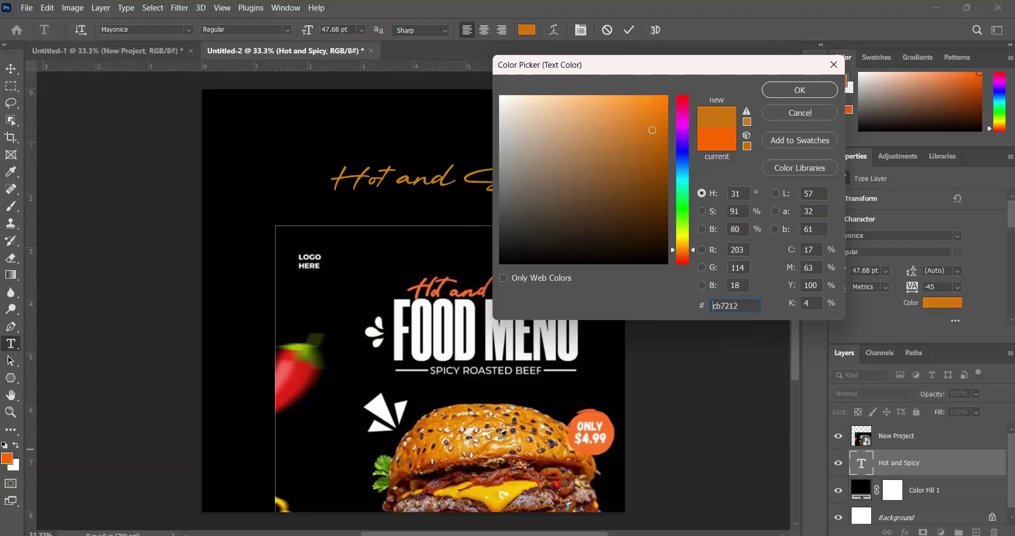
{"action": "left_click", "coordinate": [304, 370]}
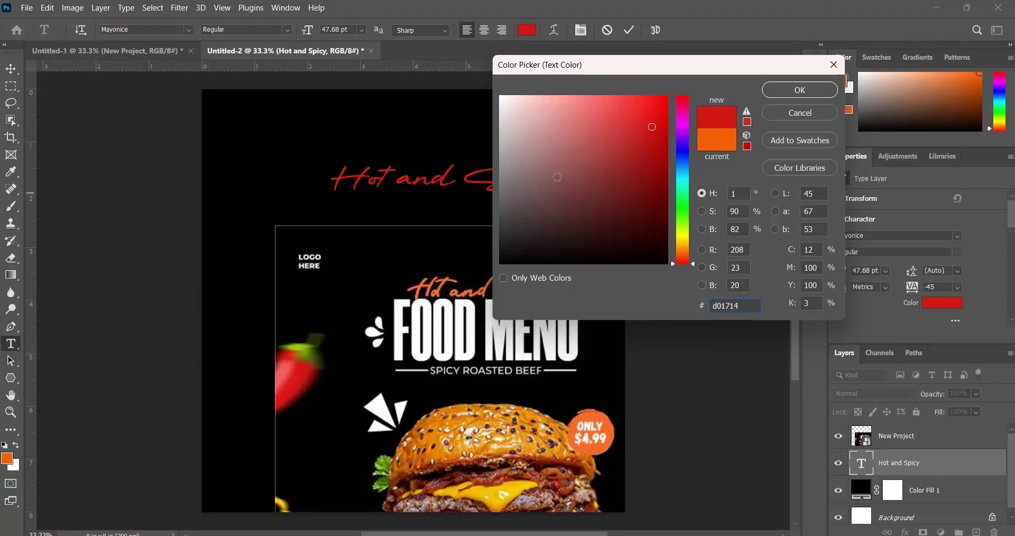
Set the "Hot and Spicy" text color to orange fb6803, sampled from the reference poster's script heading.
{"action": "left_click", "coordinate": [467, 292]}
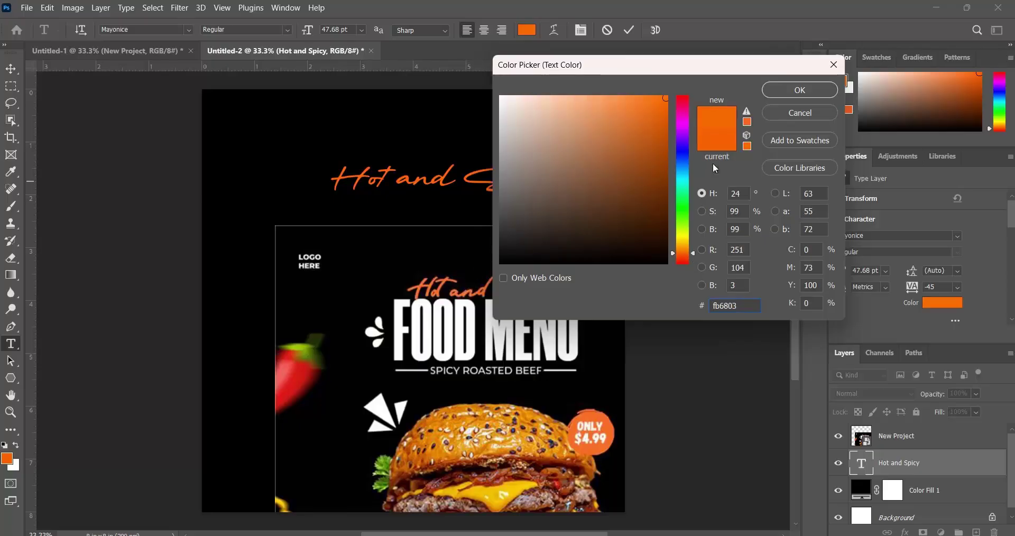
{"action": "left_click", "coordinate": [810, 89]}
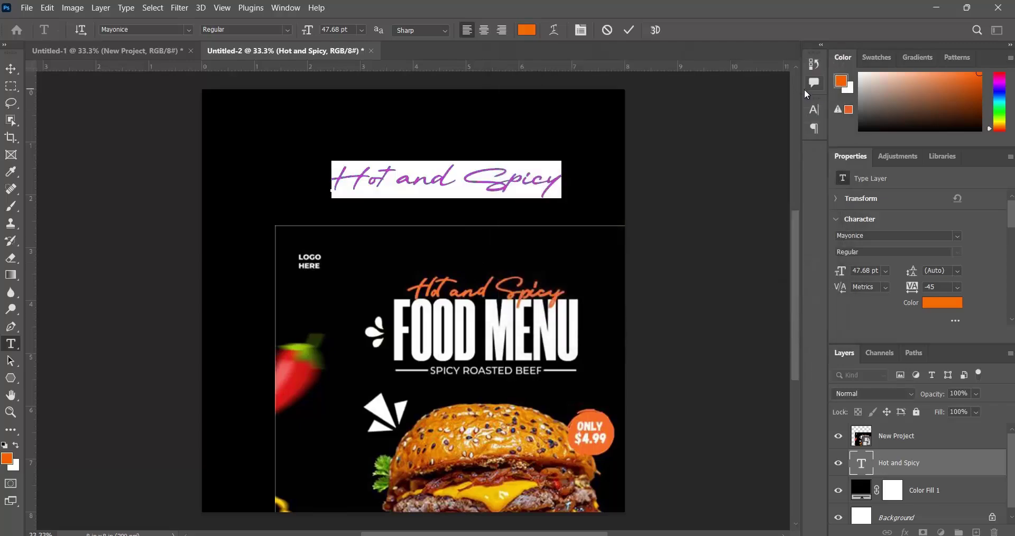
{"action": "left_click", "coordinate": [631, 30]}
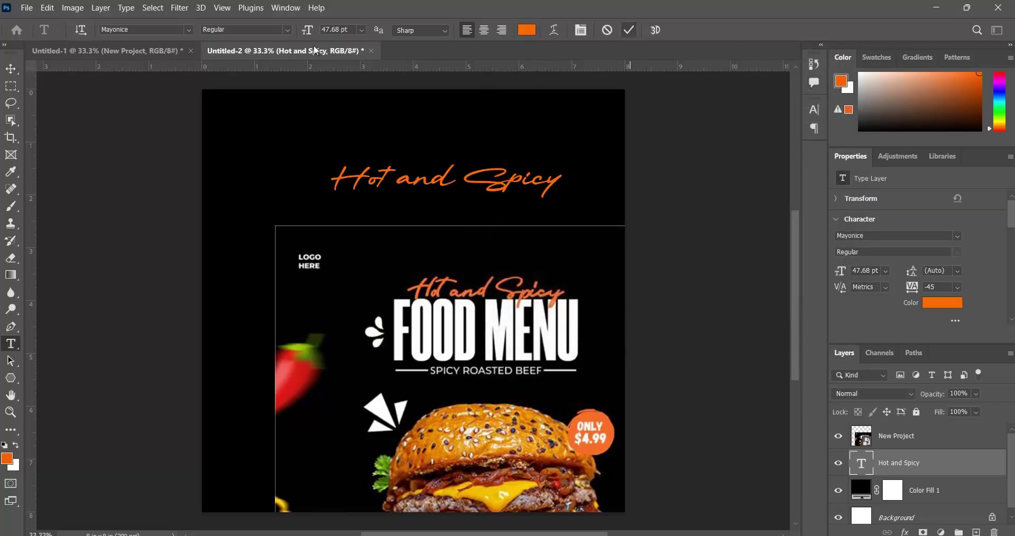
Move the New Project reference poster back over the full canvas and reduce its layer opacity to 32%.
{"action": "left_click", "coordinate": [10, 69]}
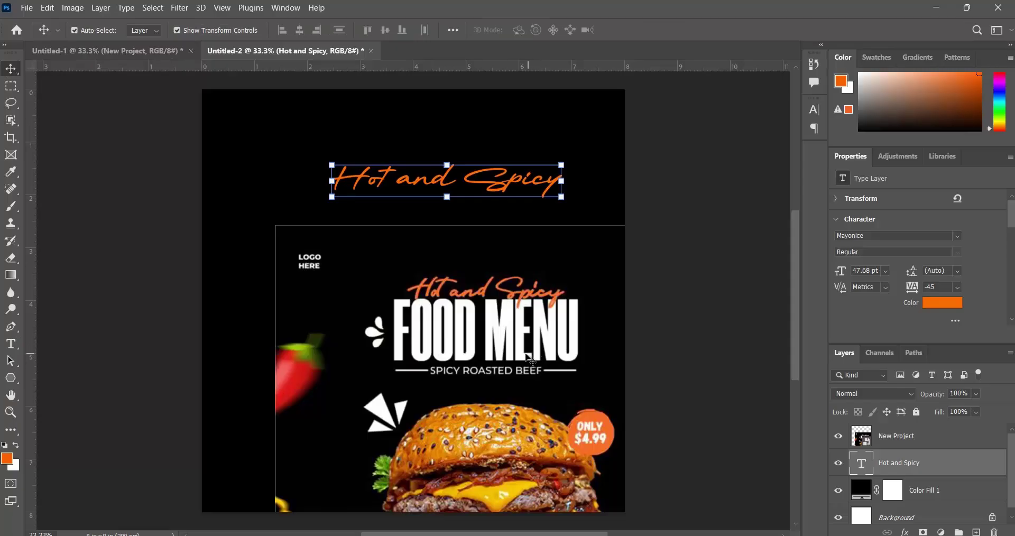
{"action": "left_click_drag", "start_coordinate": [527, 350], "coordinate": [456, 214]}
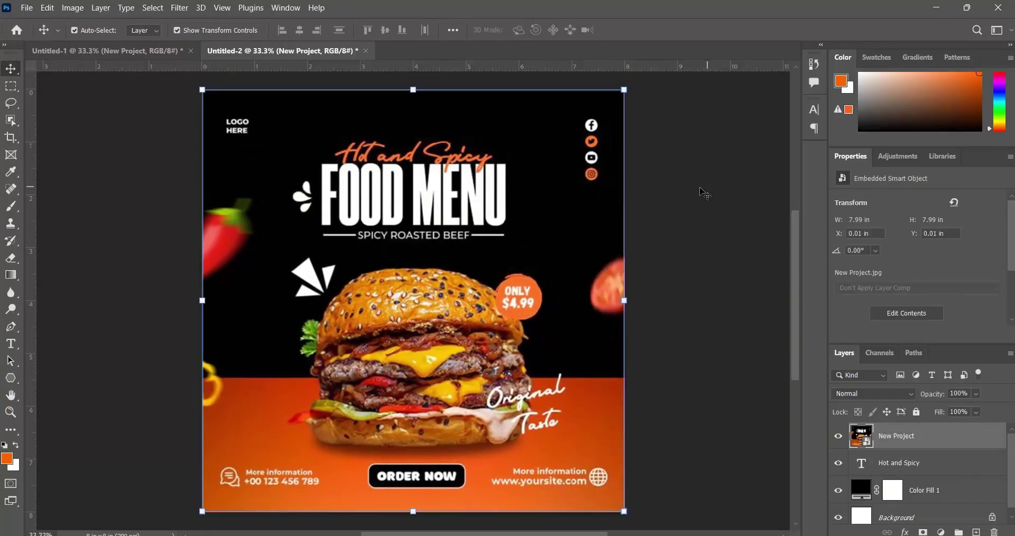
{"action": "left_click", "coordinate": [839, 441]}
{"action": "left_click", "coordinate": [838, 441]}
{"action": "left_click", "coordinate": [977, 394]}
{"action": "left_click_drag", "start_coordinate": [949, 410], "coordinate": [940, 412]}
{"action": "left_click", "coordinate": [841, 441]}
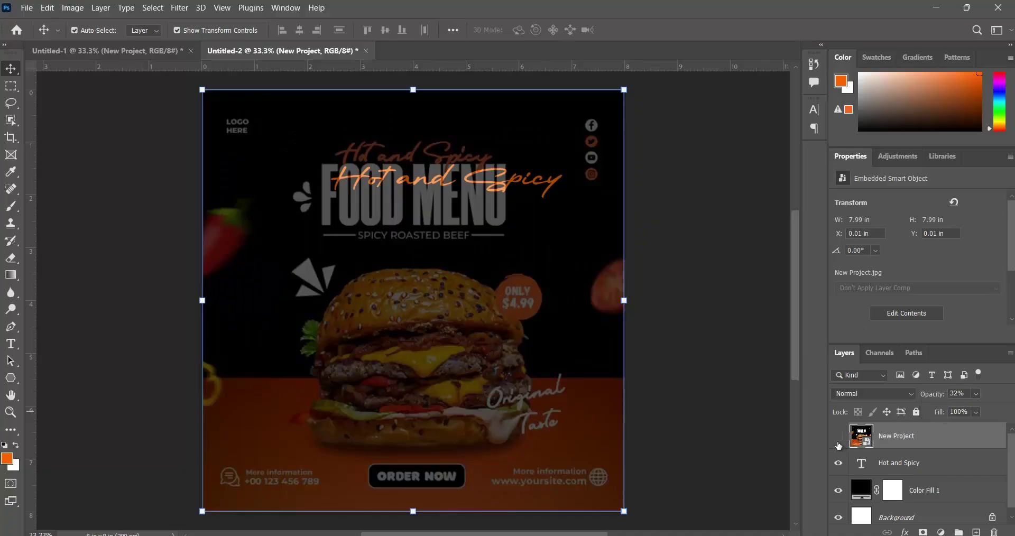
{"action": "left_click", "coordinate": [838, 440]}
{"action": "left_click", "coordinate": [839, 440]}
{"action": "left_click", "coordinate": [839, 442]}
{"action": "left_click", "coordinate": [839, 442]}
{"action": "left_click", "coordinate": [904, 469]}
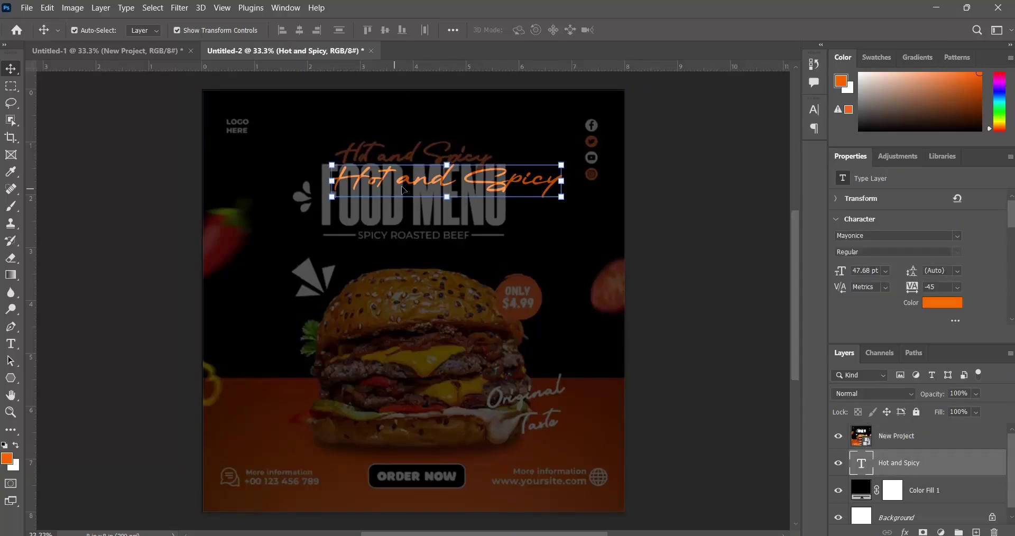
{"action": "left_click", "coordinate": [562, 247]}
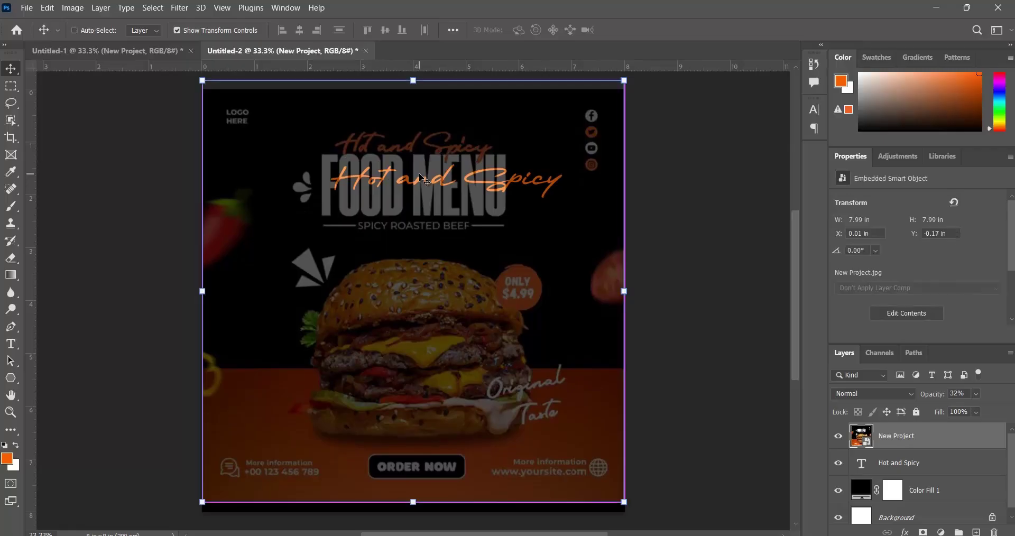
{"action": "right_click", "coordinate": [948, 443]}
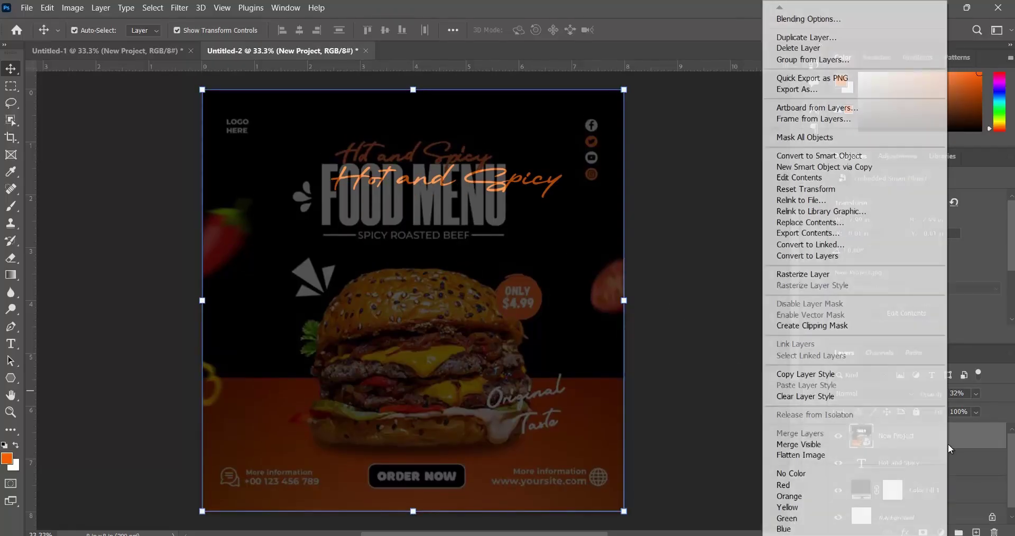
{"action": "left_click", "coordinate": [949, 444]}
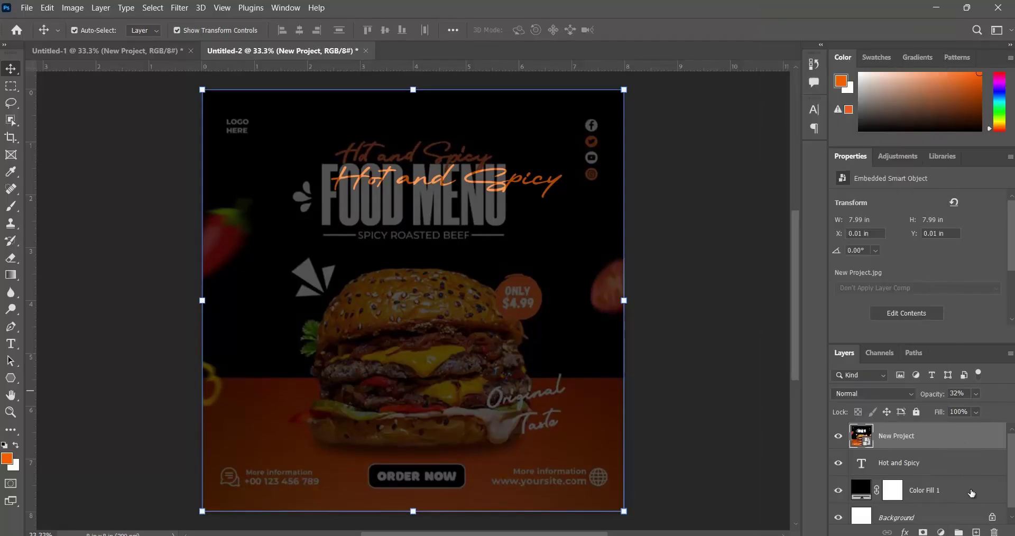
Lock all attributes of the New Project reference layer.
{"action": "left_click", "coordinate": [917, 413]}
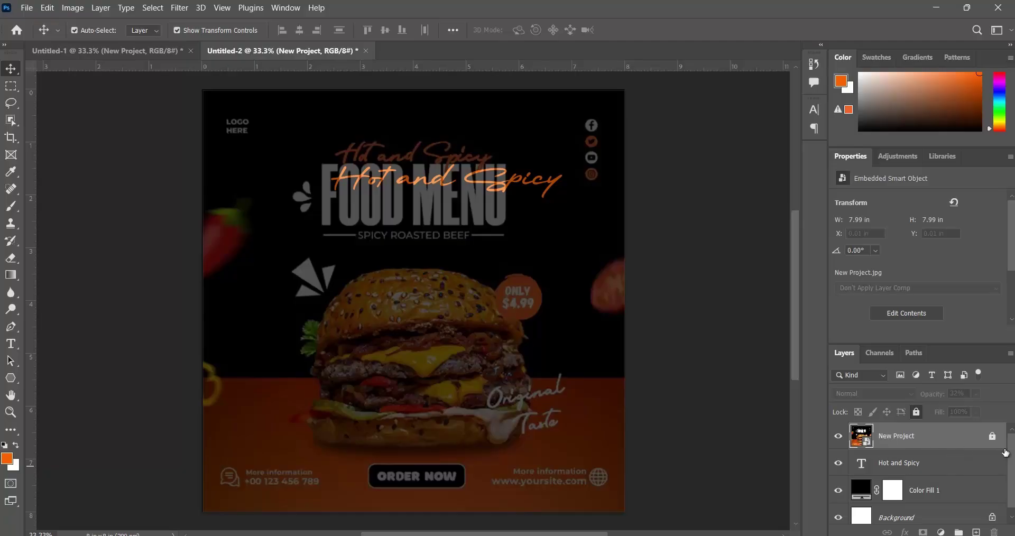
{"action": "left_click", "coordinate": [916, 411]}
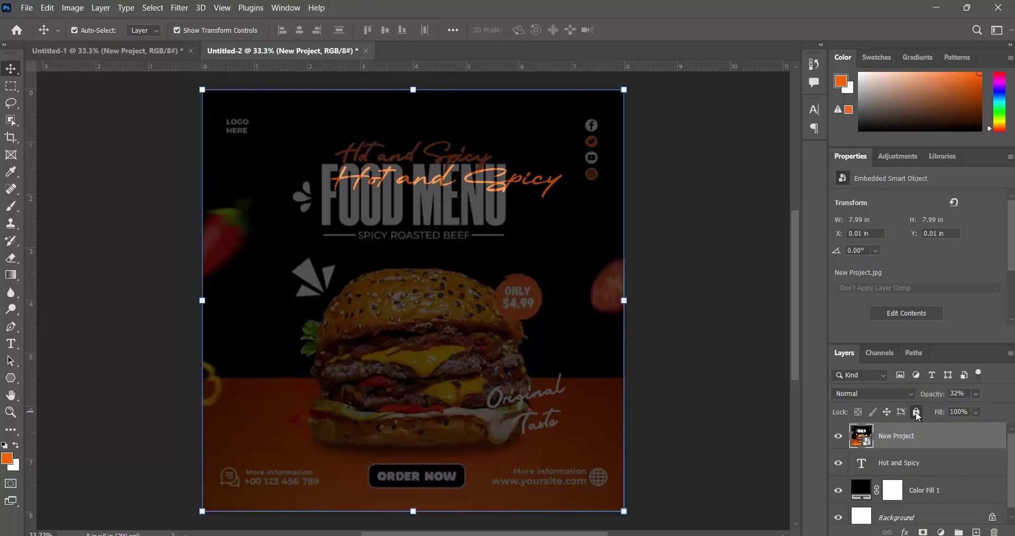
{"action": "left_click", "coordinate": [916, 411]}
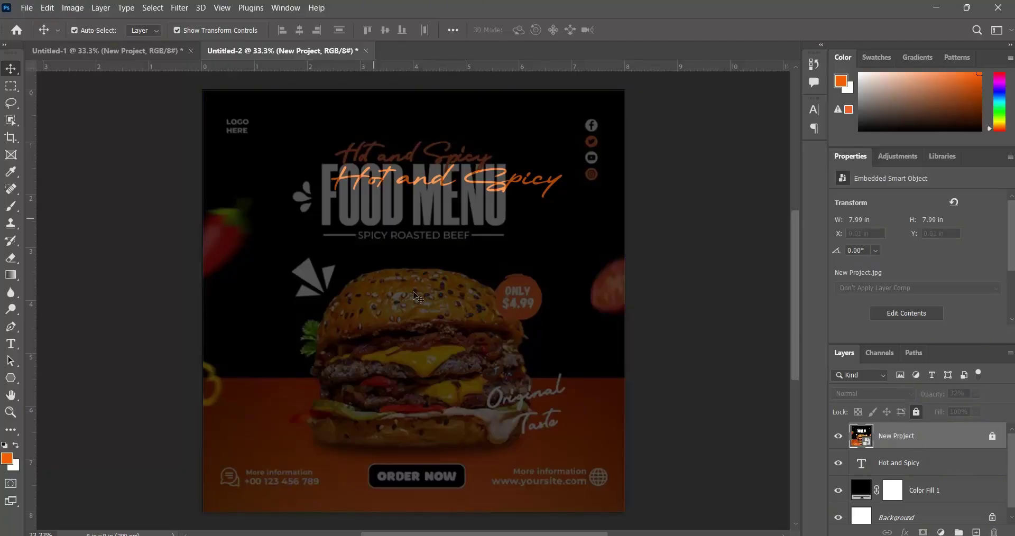
Fit the "Hot and Spicy" text over the reference's script heading, scaling it to about 67.9% width and 86.3% height.
{"action": "left_click", "coordinate": [902, 464]}
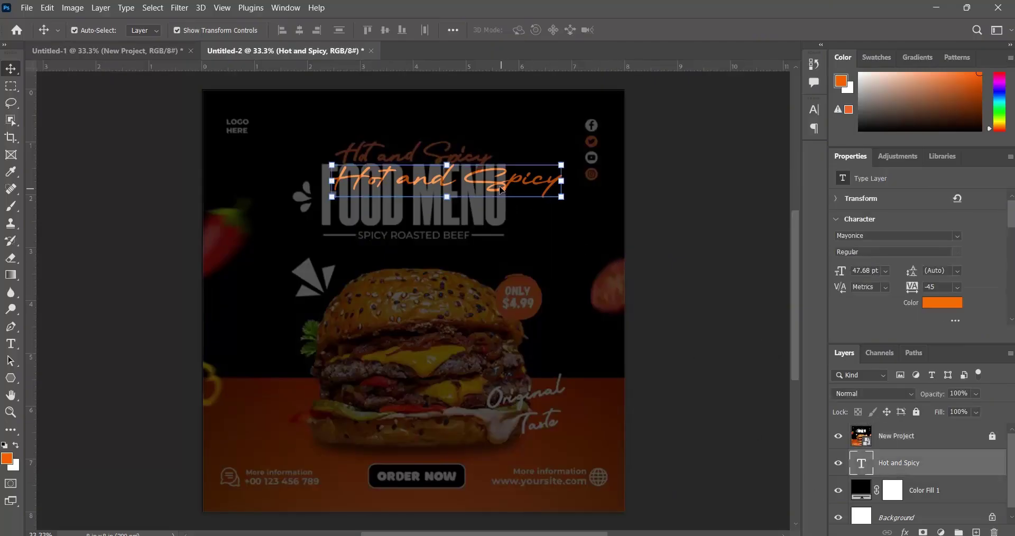
{"action": "left_click_drag", "start_coordinate": [501, 189], "coordinate": [504, 165]}
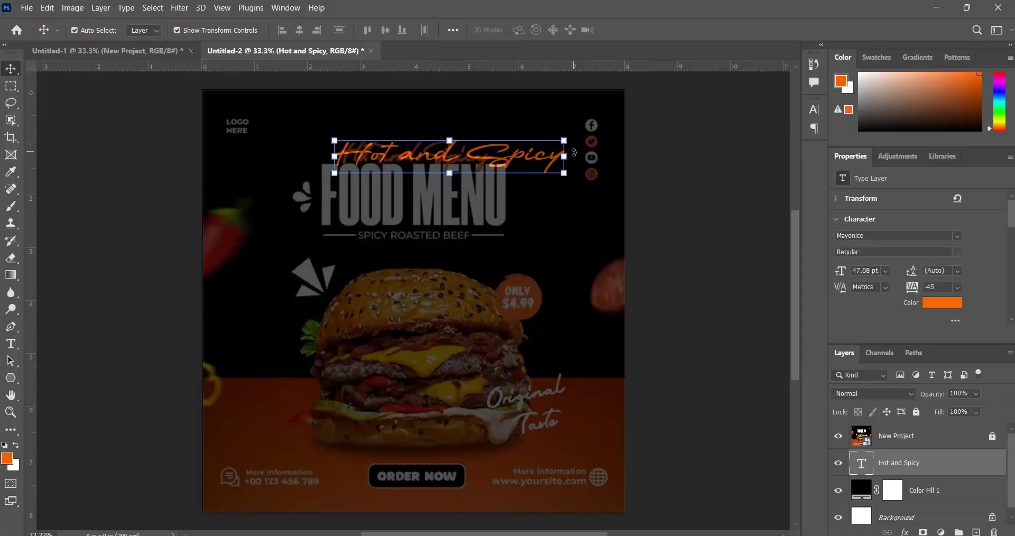
{"action": "scroll", "coordinate": [457, 186], "scroll_direction": "up", "scroll_amount": 5}
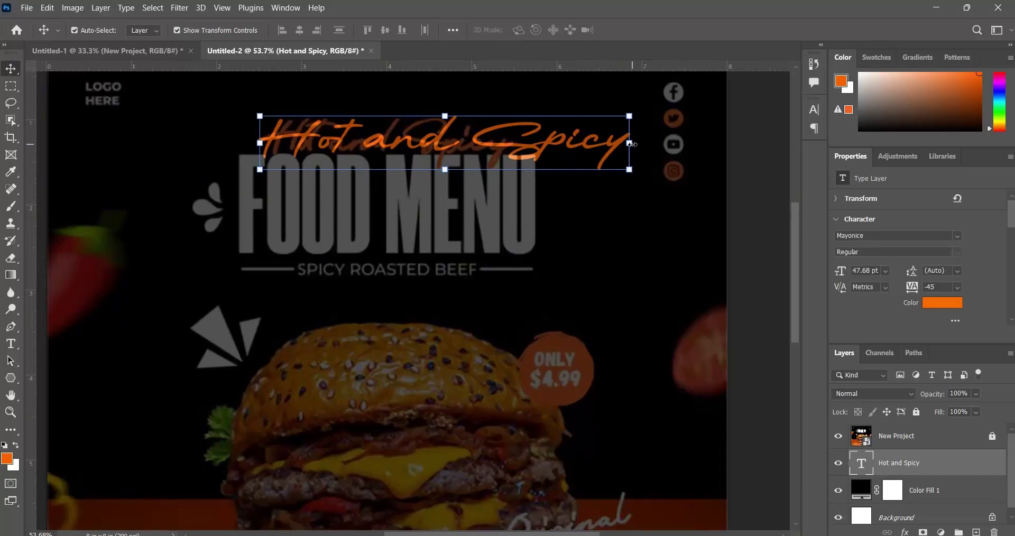
{"action": "left_click_drag", "start_coordinate": [626, 154], "coordinate": [513, 181]}
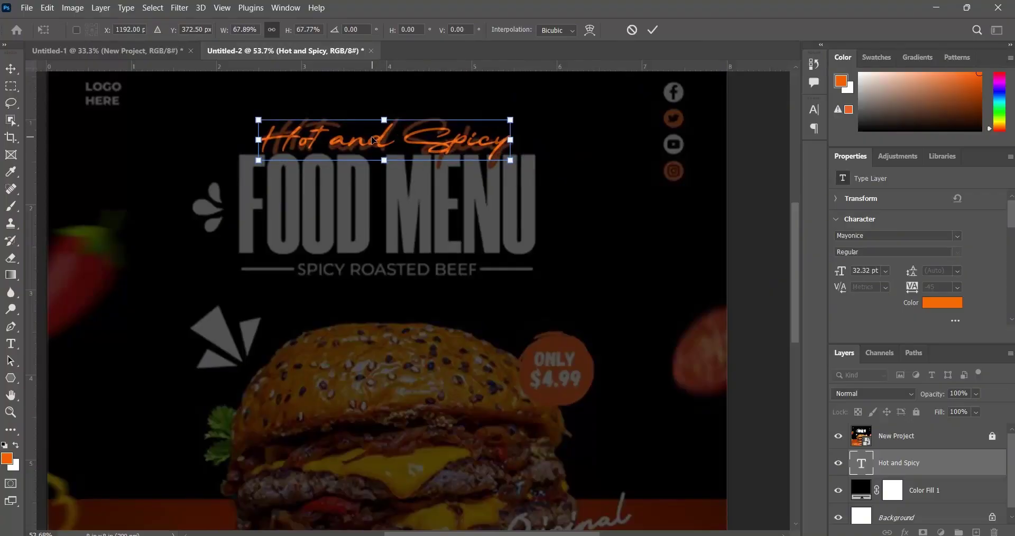
{"action": "left_click_drag", "start_coordinate": [259, 140], "coordinate": [270, 140]}
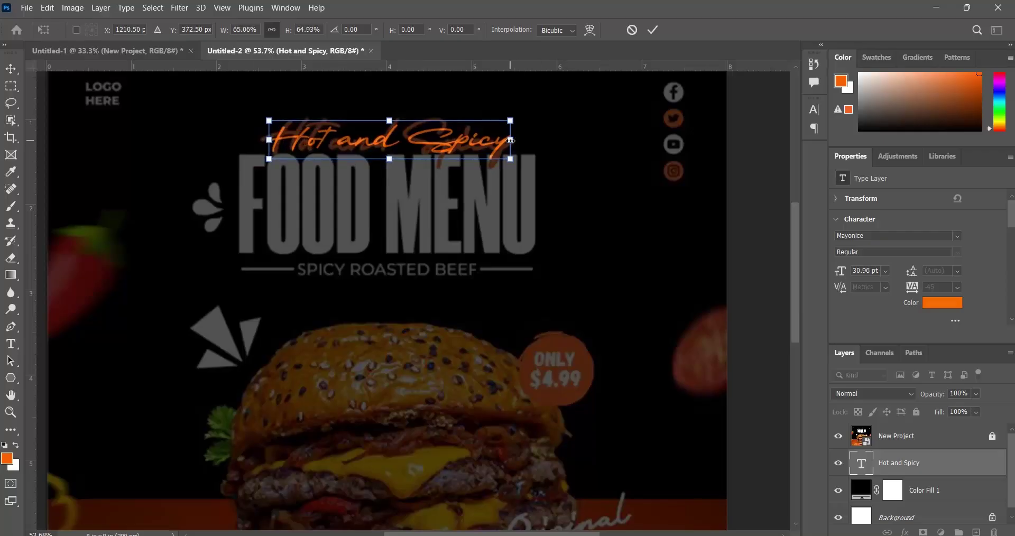
{"action": "mouse_move", "coordinate": [511, 140]}
{"action": "left_mouse_down"}
{"action": "mouse_move", "coordinate": [527, 141]}
{"action": "mouse_move", "coordinate": [517, 140]}
{"action": "left_mouse_up"}
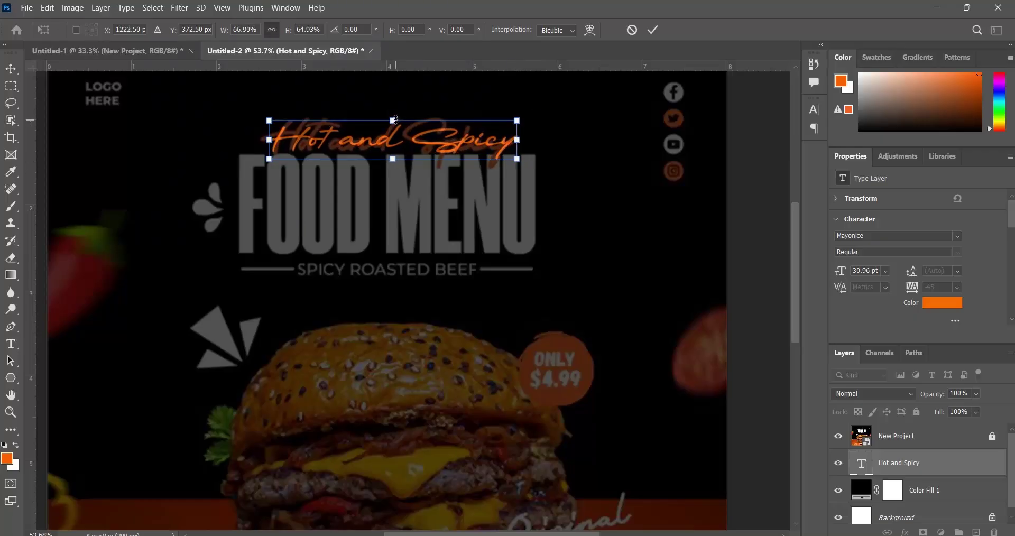
{"action": "mouse_move", "coordinate": [396, 120]}
{"action": "left_mouse_down"}
{"action": "mouse_move", "coordinate": [388, 142]}
{"action": "mouse_move", "coordinate": [387, 113]}
{"action": "left_mouse_up"}
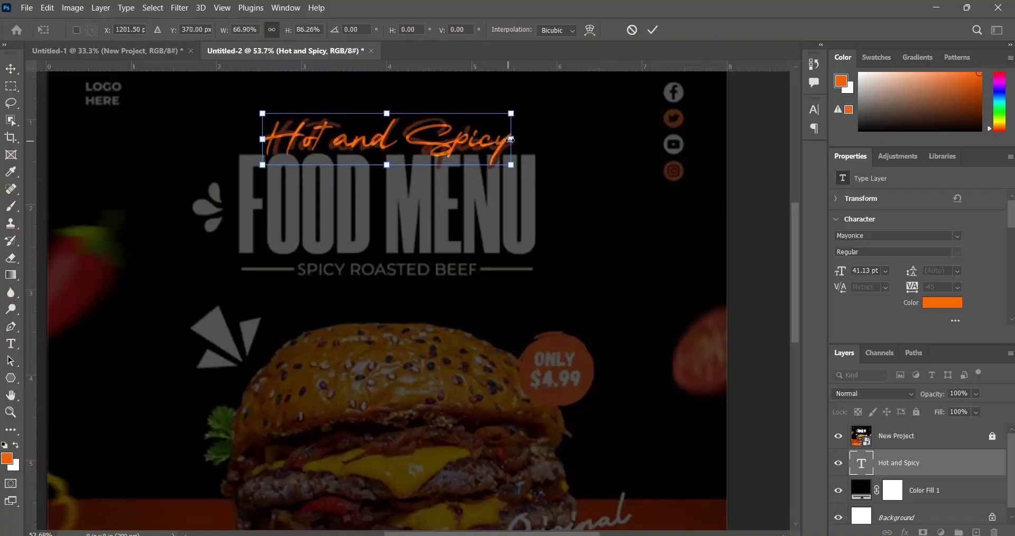
{"action": "left_click_drag", "start_coordinate": [511, 140], "coordinate": [515, 139]}
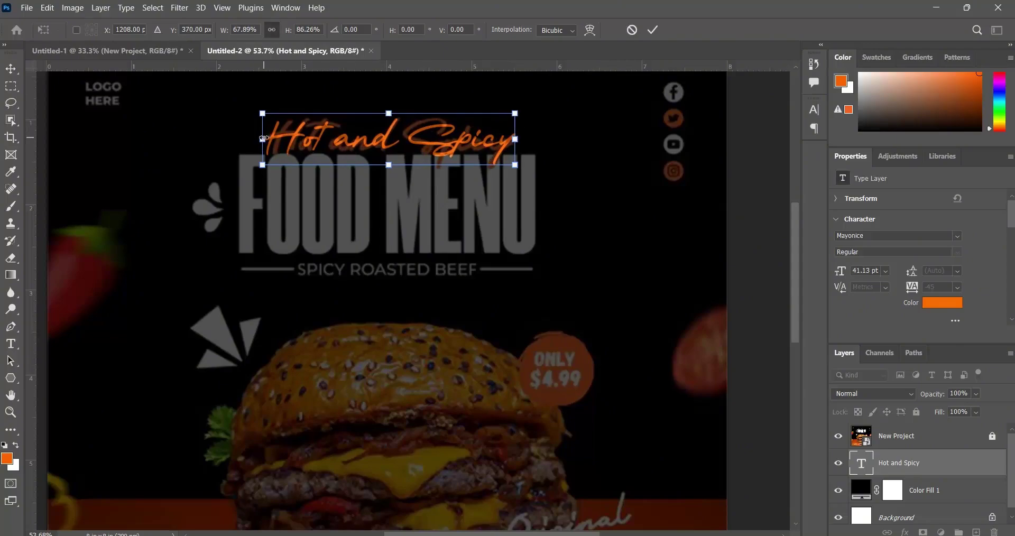
{"action": "mouse_move", "coordinate": [368, 152]}
{"action": "left_mouse_down"}
{"action": "mouse_move", "coordinate": [368, 201]}
{"action": "mouse_move", "coordinate": [362, 139]}
{"action": "left_mouse_up"}
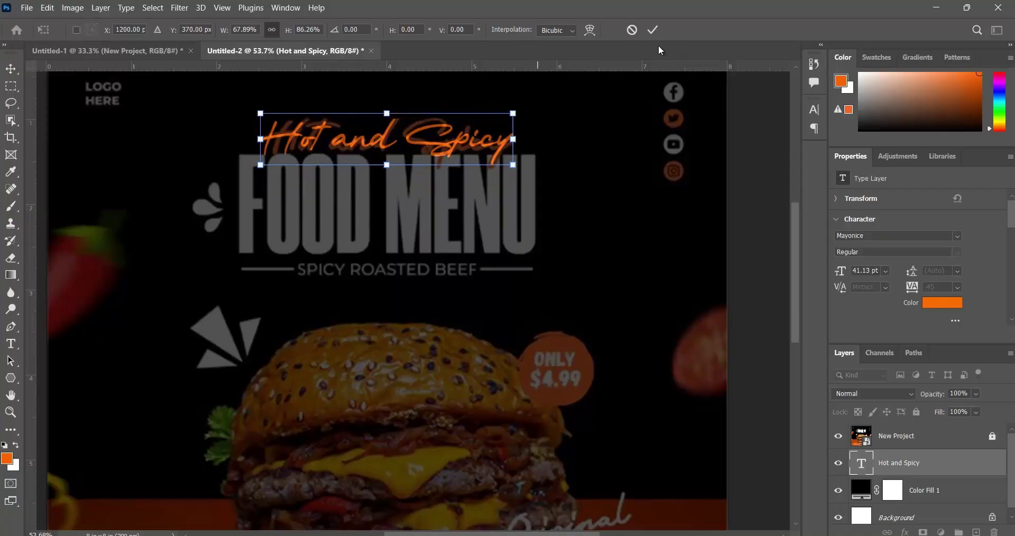
{"action": "left_click", "coordinate": [655, 30]}
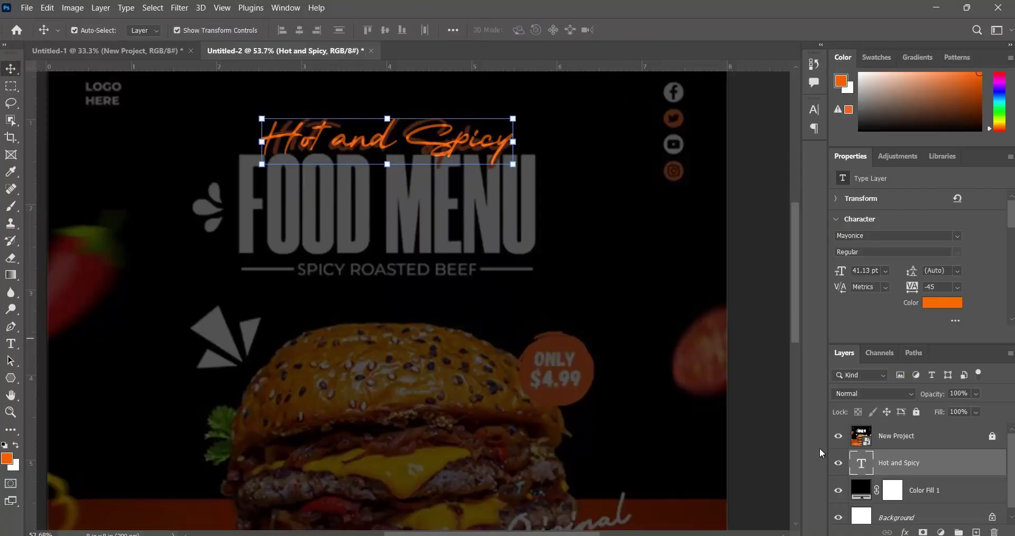
Toggle the New Project reference layer's visibility to compare the "Hot and Spicy" text with the poster's script heading.
{"action": "left_click", "coordinate": [839, 436]}
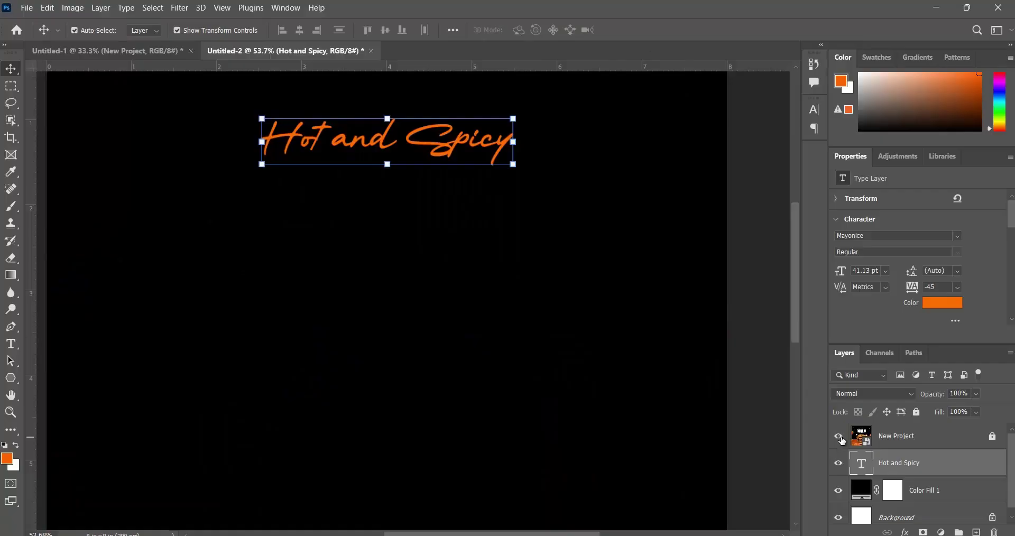
{"action": "left_click", "coordinate": [839, 437]}
{"action": "left_click", "coordinate": [839, 437]}
{"action": "left_click", "coordinate": [839, 437]}
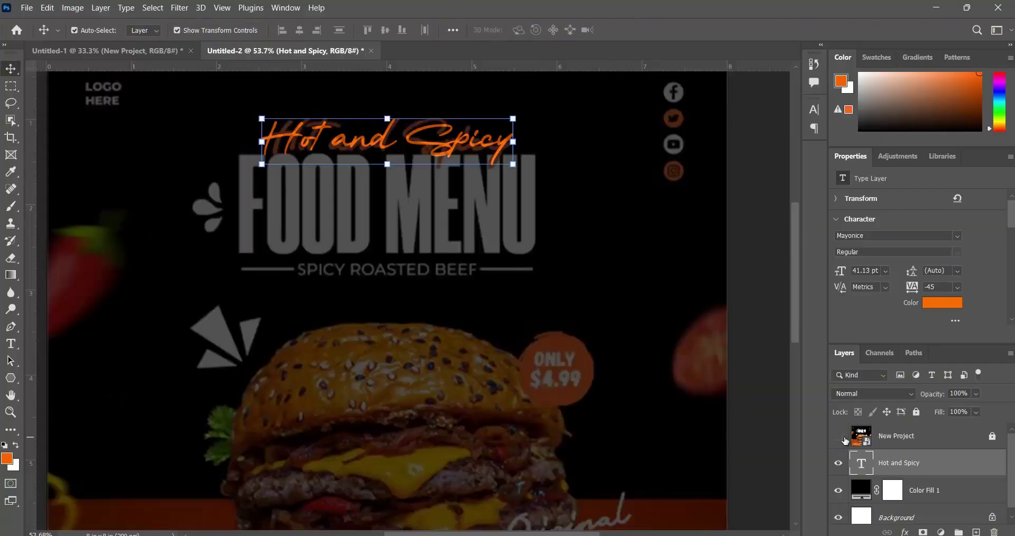
{"action": "left_click", "coordinate": [839, 437]}
{"action": "left_click", "coordinate": [839, 437]}
{"action": "left_click", "coordinate": [840, 437]}
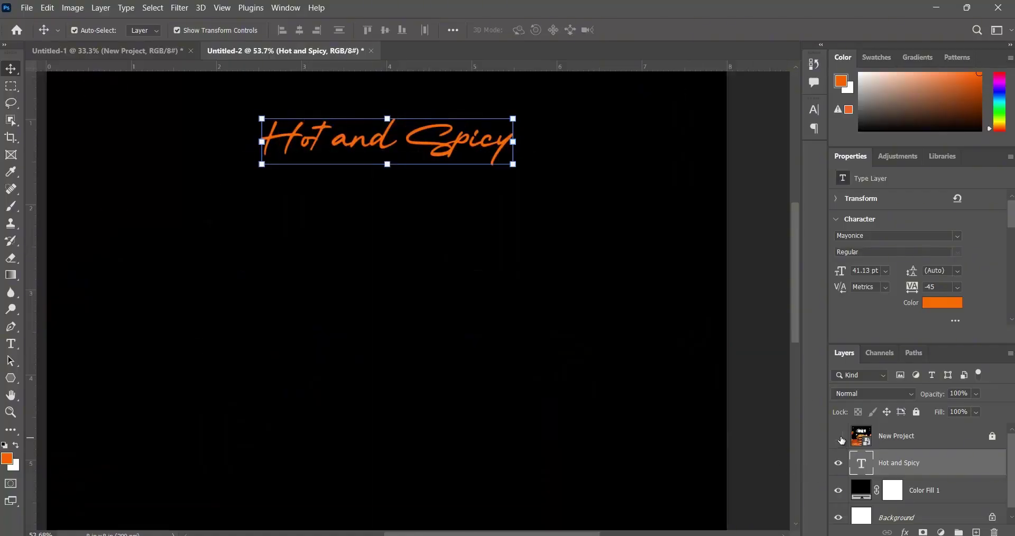
{"action": "left_click", "coordinate": [840, 437]}
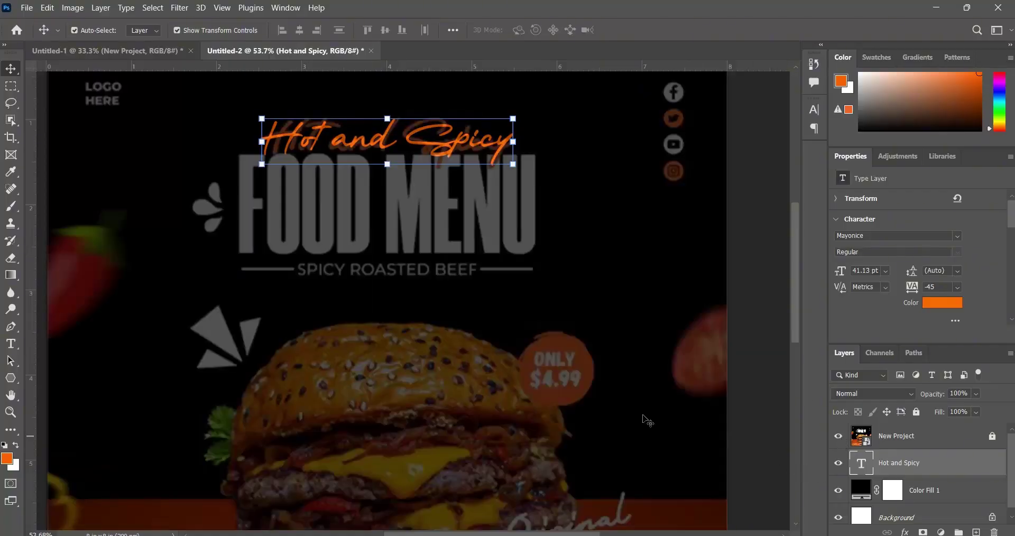
{"action": "left_click", "coordinate": [12, 347]}
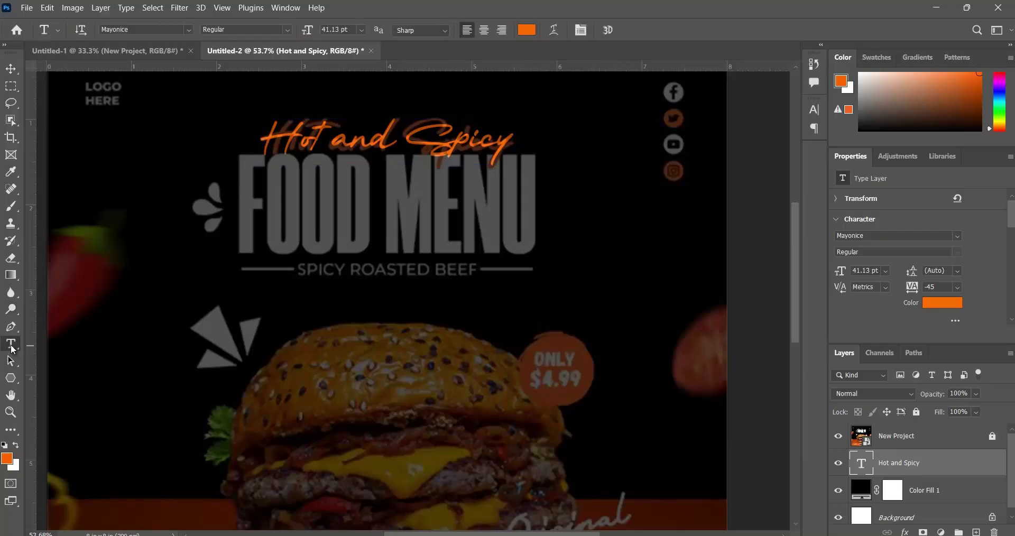
{"action": "left_click", "coordinate": [812, 112]}
{"action": "left_click", "coordinate": [776, 190]}
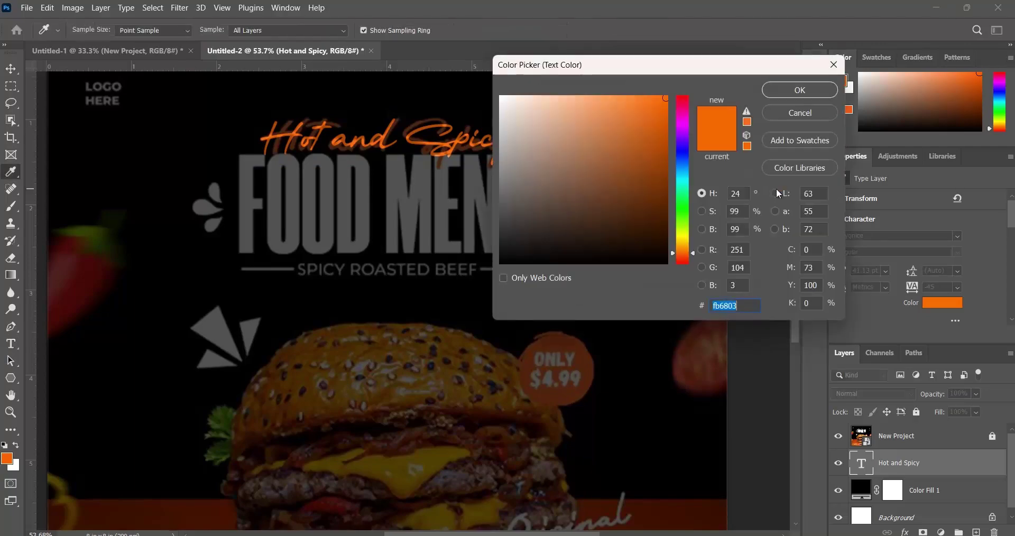
{"action": "type", "text": "ffffff"}
{"action": "left_click", "coordinate": [794, 91]}
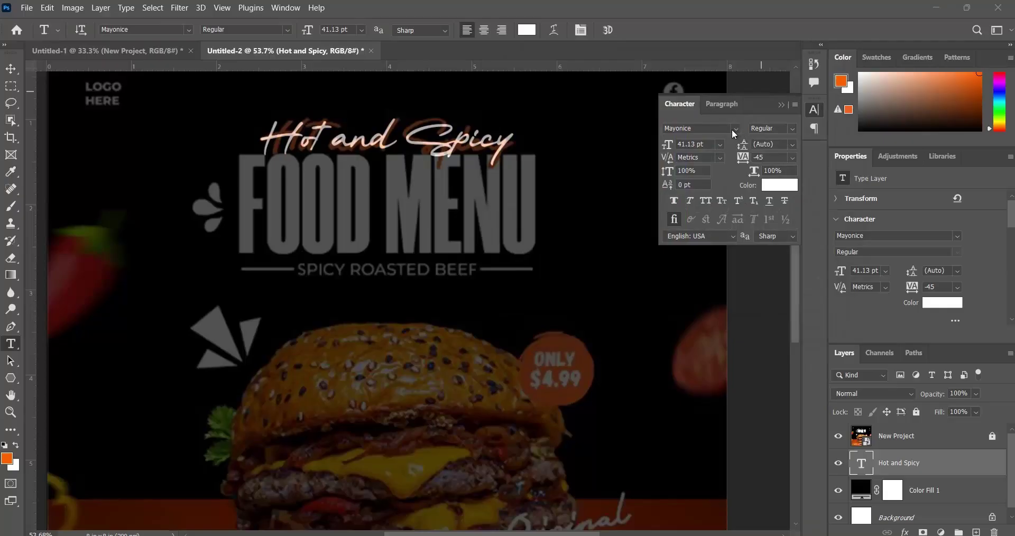
{"action": "left_click", "coordinate": [781, 102]}
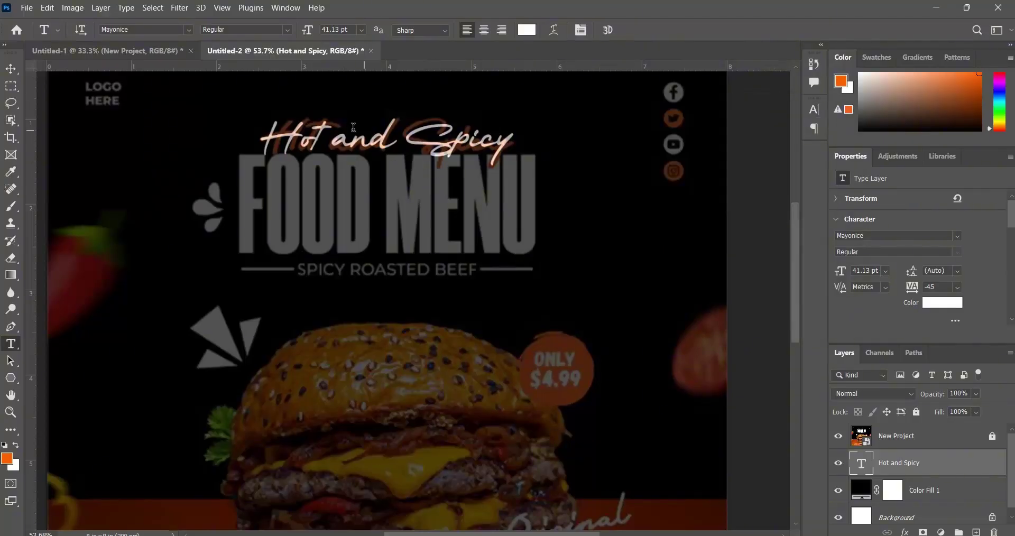
{"action": "key", "text": "alt+BackSpace"}
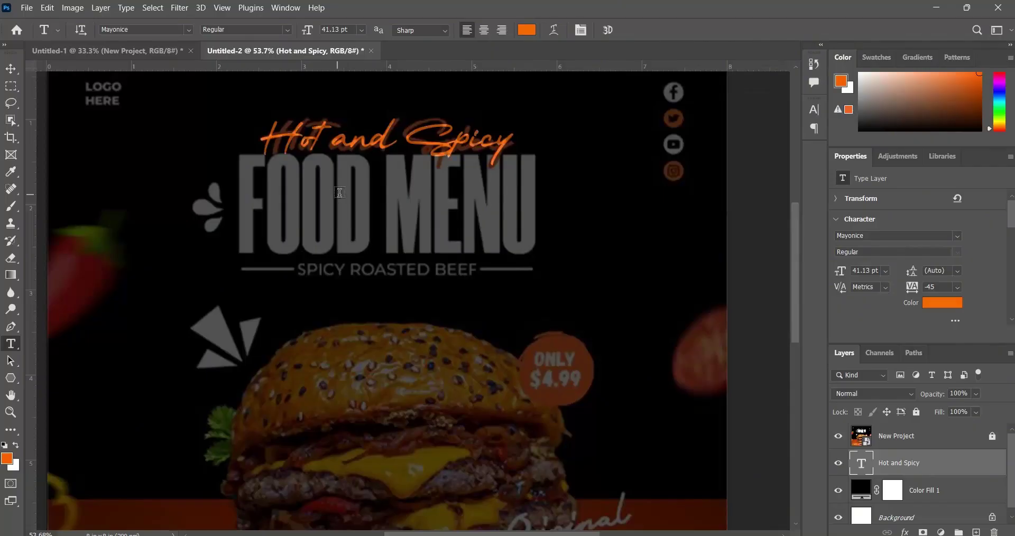
With the Color Fill 1 layer selected, set the Type tool's text color to white ffffff and its font to Bebas Neue.
{"action": "left_click", "coordinate": [934, 501]}
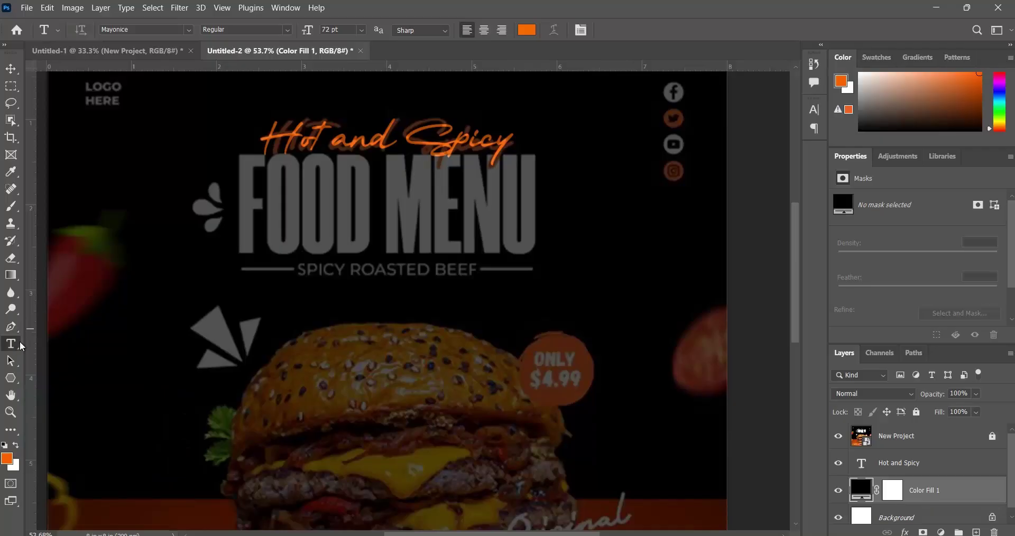
{"action": "left_click", "coordinate": [814, 112]}
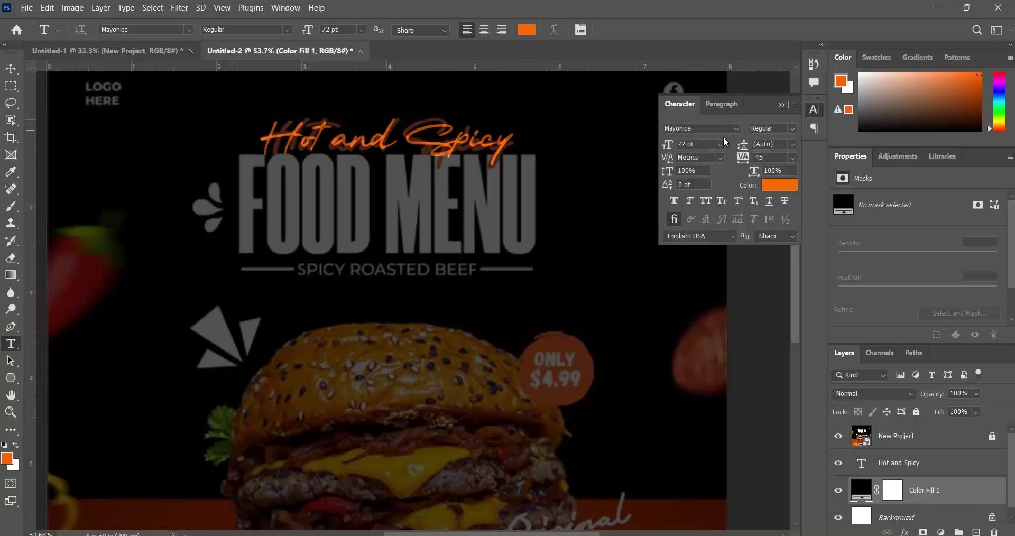
{"action": "left_click", "coordinate": [777, 189]}
{"action": "left_click_drag", "start_coordinate": [661, 164], "coordinate": [560, 90]}
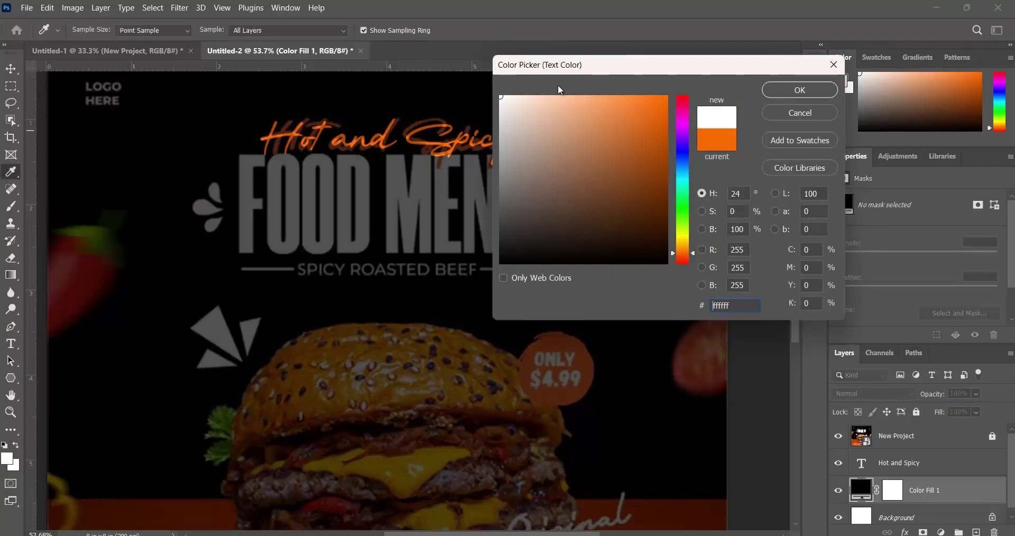
{"action": "left_click", "coordinate": [796, 97]}
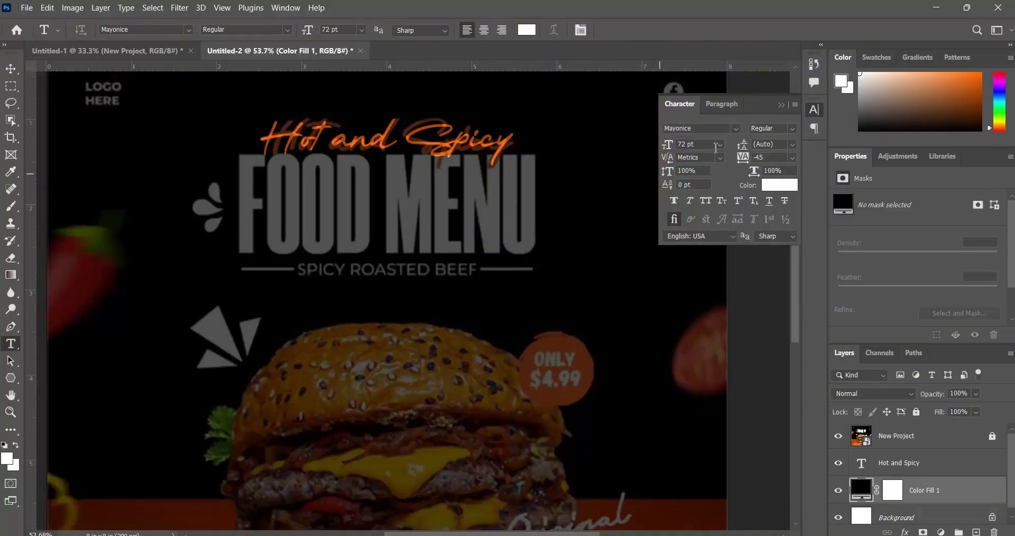
{"action": "left_click", "coordinate": [720, 146]}
{"action": "left_click", "coordinate": [719, 146]}
{"action": "left_click", "coordinate": [735, 129]}
{"action": "left_click", "coordinate": [718, 182]}
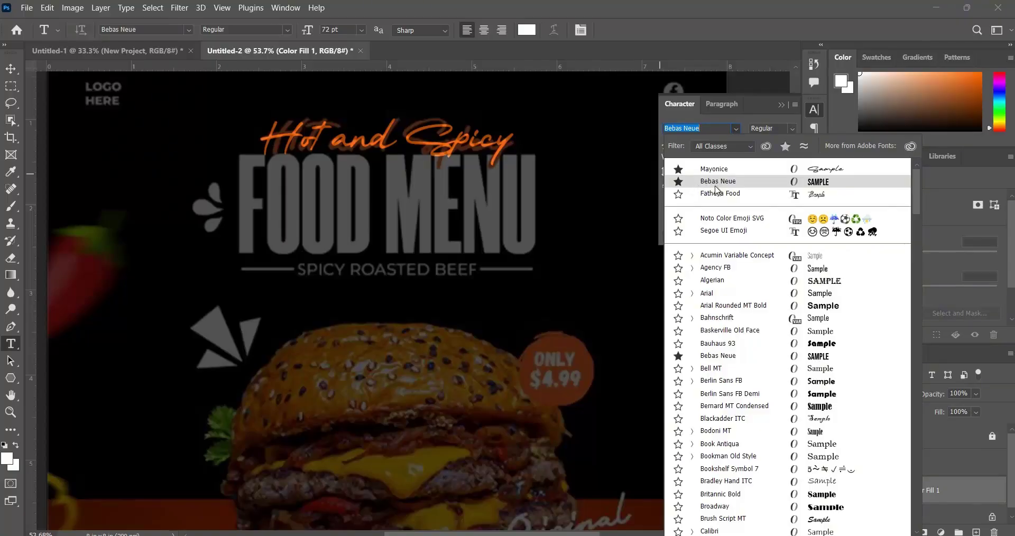
{"action": "key", "text": "Return"}
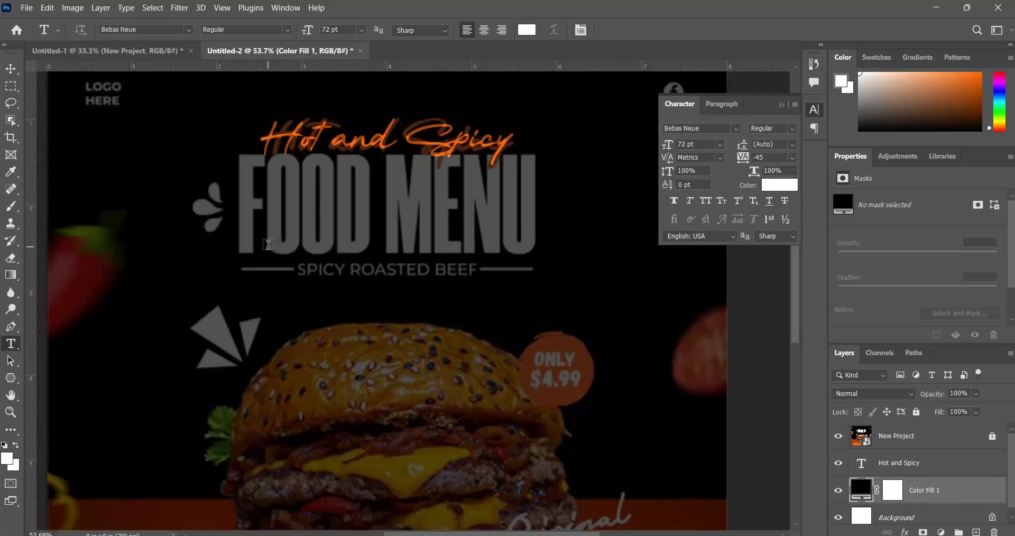
Add the text "FOOD MENU" at 72 pt over the reference's main title and compare it with the reference hidden and shown.
{"action": "left_click", "coordinate": [269, 243]}
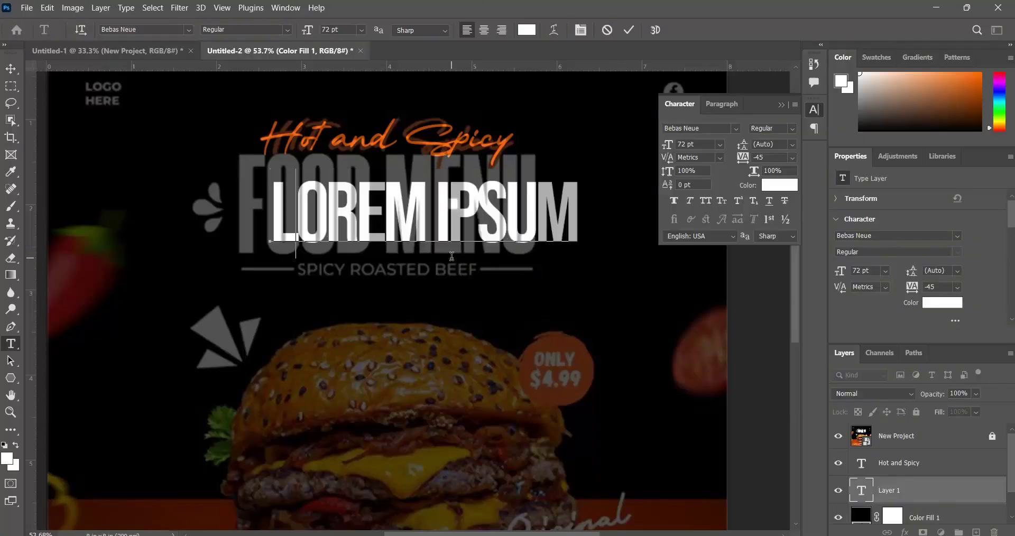
{"action": "type", "text": "FOOD"}
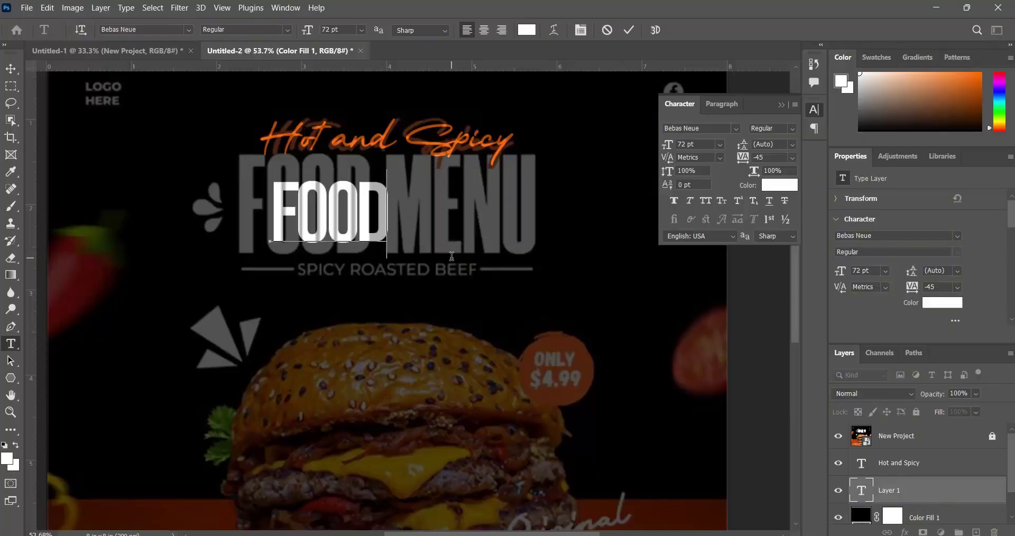
{"action": "type", "text": " MENU"}
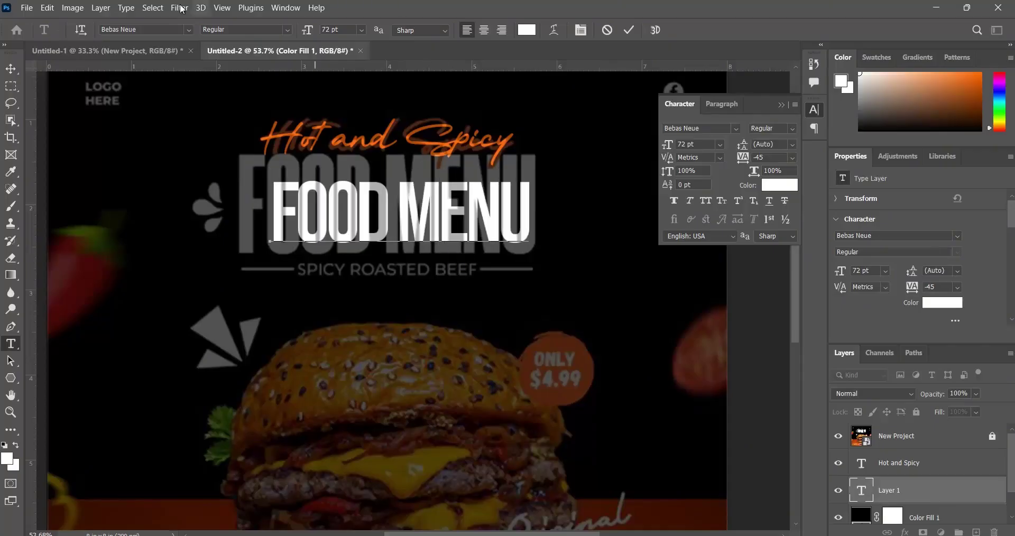
{"action": "left_click", "coordinate": [630, 29]}
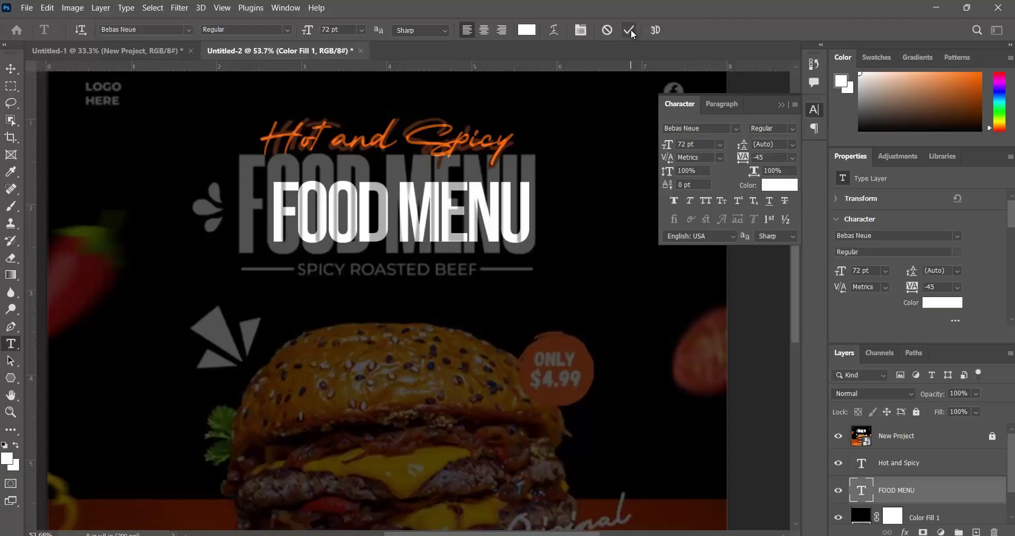
{"action": "left_click", "coordinate": [839, 437]}
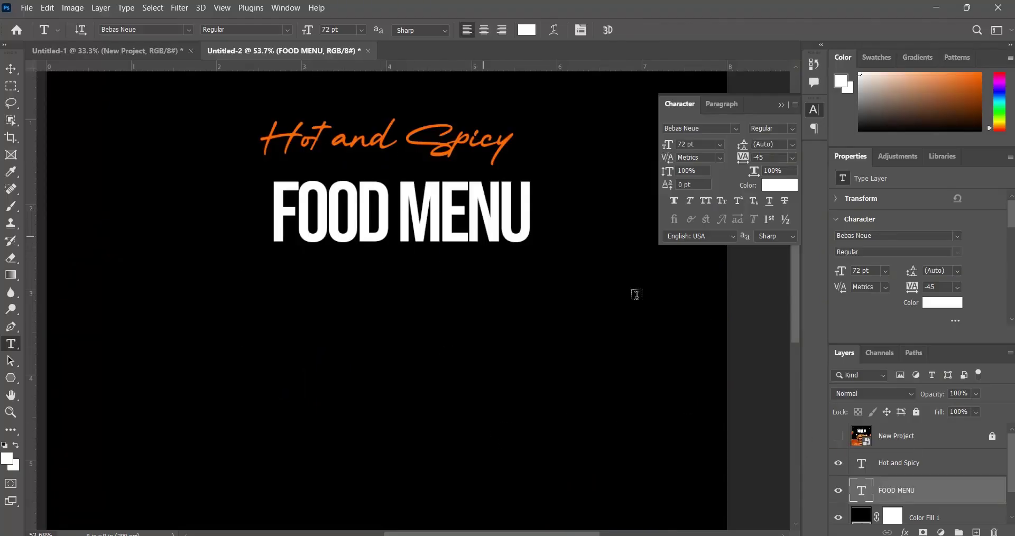
{"action": "left_click", "coordinate": [838, 437]}
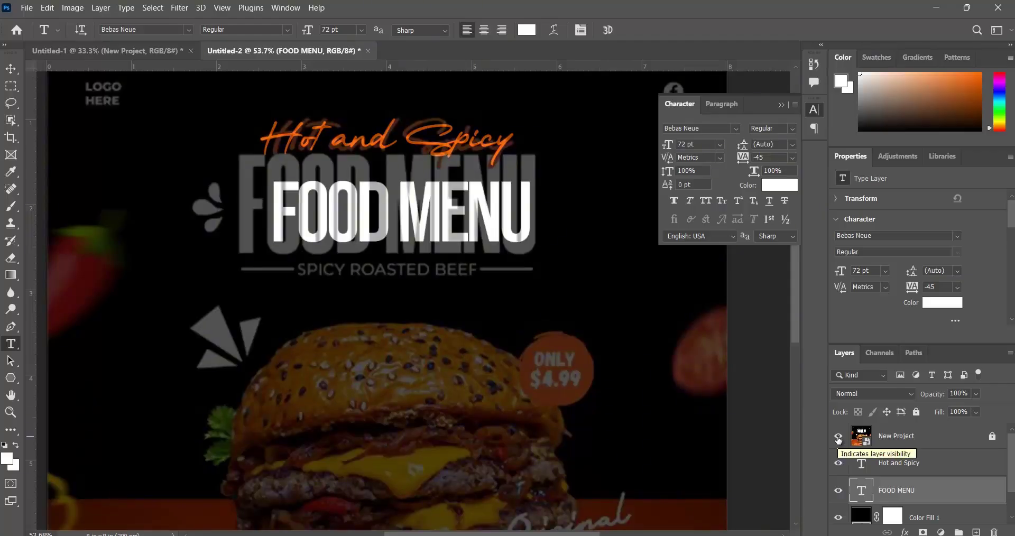
Fit the "FOOD MENU" text over the reference's main title, scaling it to 115.57% width and 161.91% height.
{"action": "left_click", "coordinate": [937, 442]}
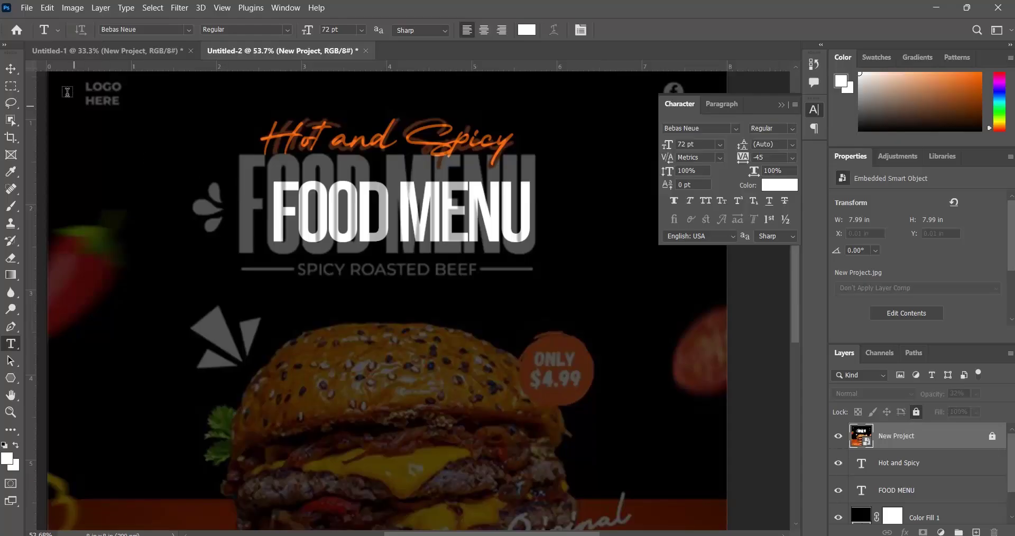
{"action": "left_click", "coordinate": [11, 69]}
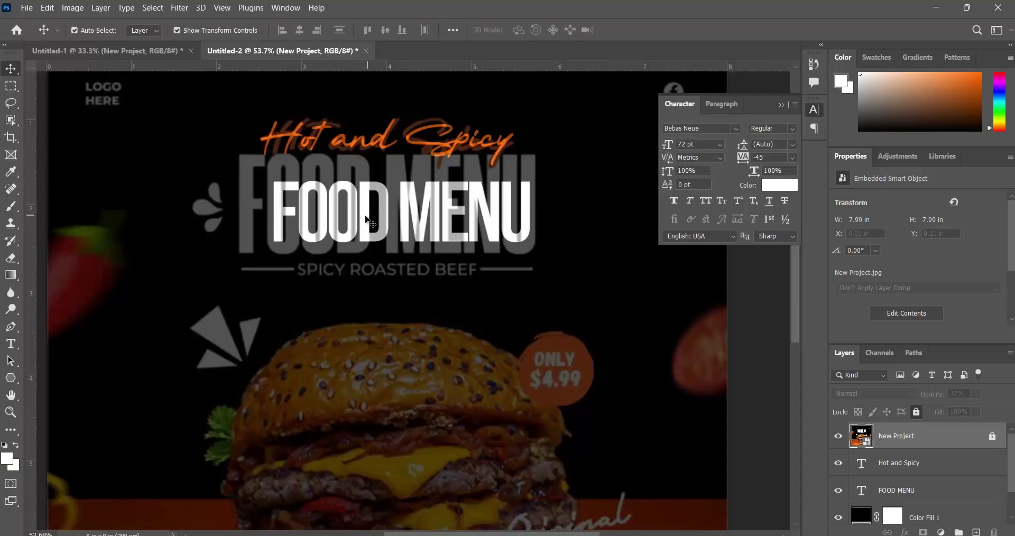
{"action": "left_click_drag", "start_coordinate": [361, 217], "coordinate": [329, 188]}
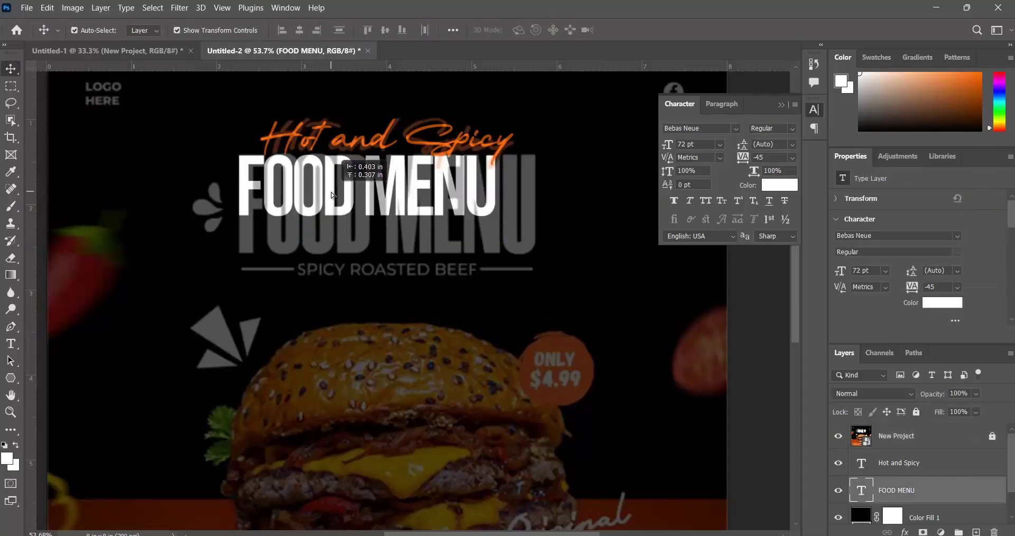
{"action": "left_click_drag", "start_coordinate": [496, 220], "coordinate": [537, 249]}
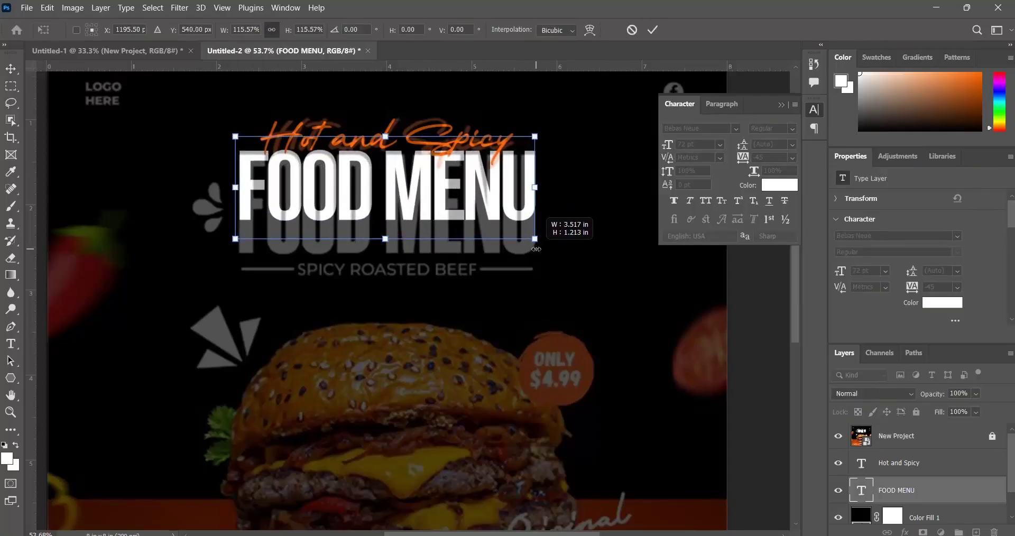
{"action": "left_click_drag", "start_coordinate": [475, 198], "coordinate": [476, 204]}
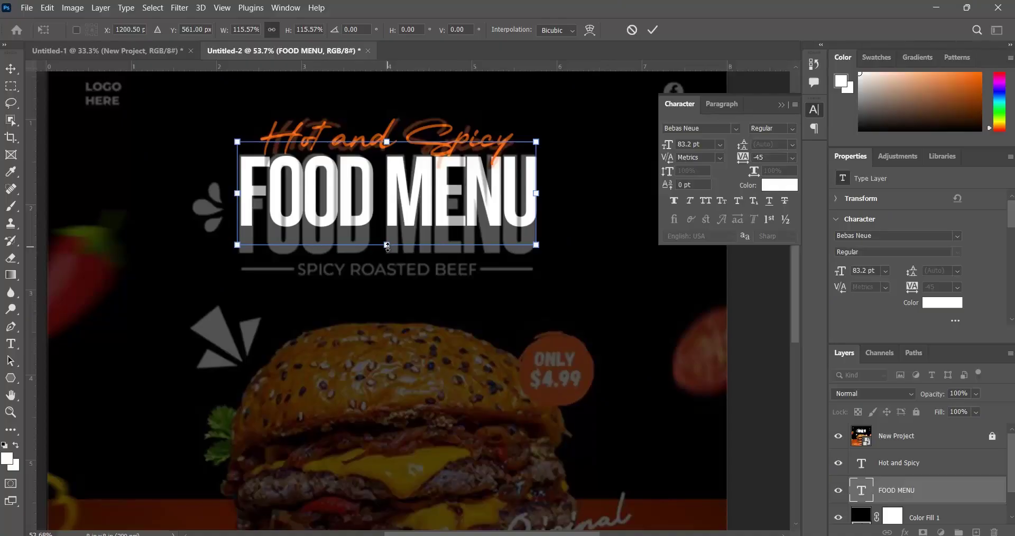
{"action": "left_click_drag", "start_coordinate": [387, 245], "coordinate": [386, 278]}
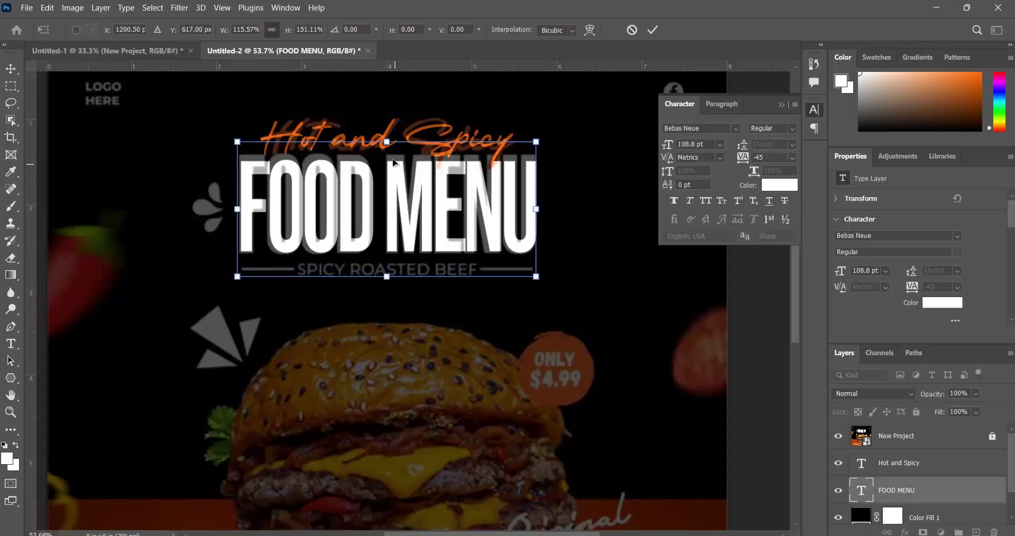
{"action": "left_click_drag", "start_coordinate": [386, 142], "coordinate": [387, 132]}
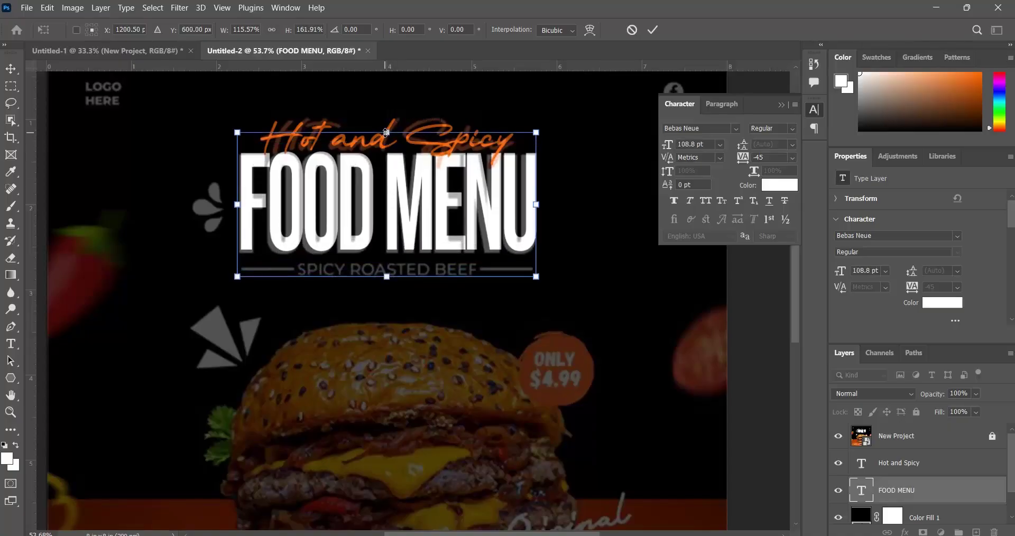
{"action": "left_click_drag", "start_coordinate": [375, 208], "coordinate": [371, 210]}
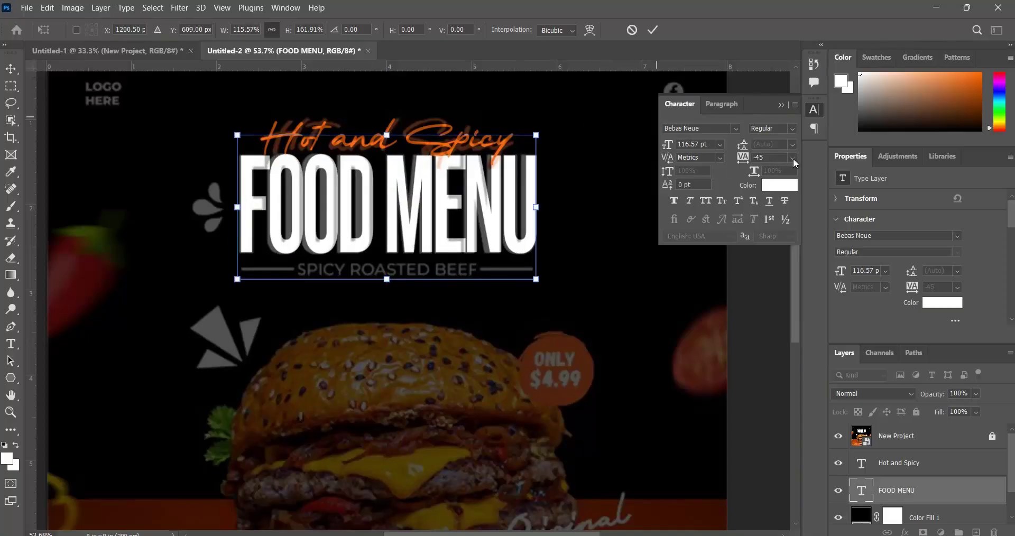
{"action": "left_click", "coordinate": [653, 30]}
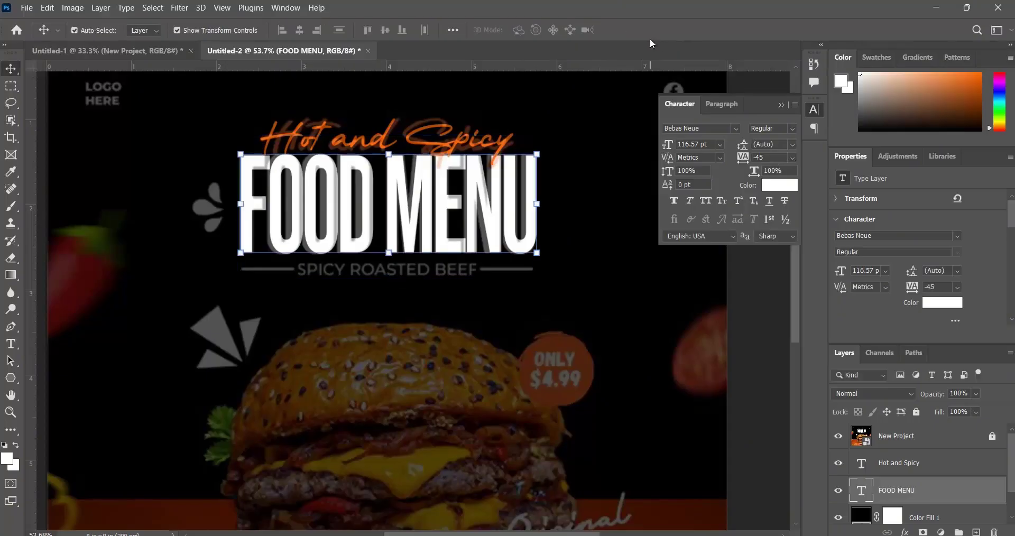
Try a tracking of 0 on the "FOOD MENU" text, and set it to -50.
{"action": "left_click", "coordinate": [791, 158]}
{"action": "left_click", "coordinate": [786, 157]}
{"action": "left_click", "coordinate": [795, 157]}
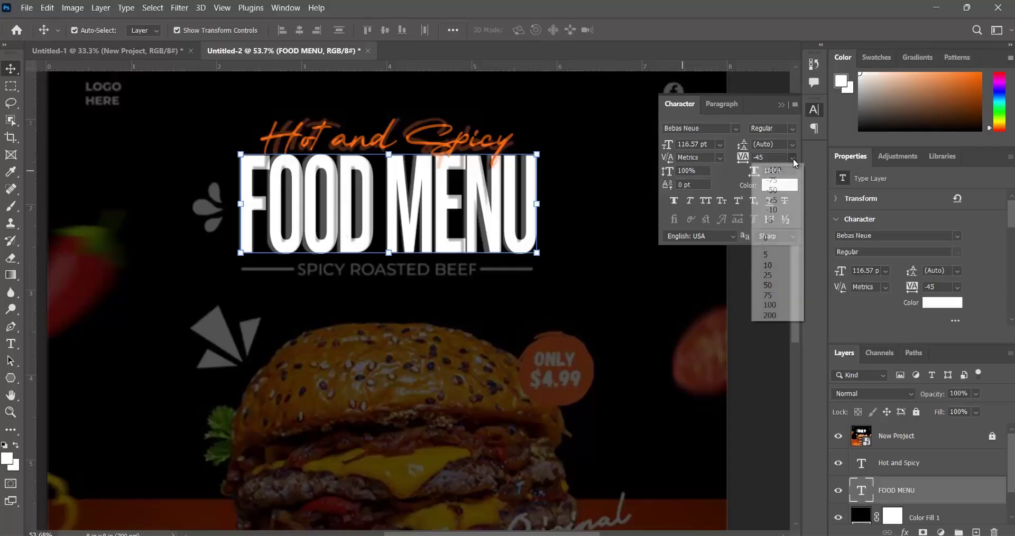
{"action": "left_click", "coordinate": [773, 239]}
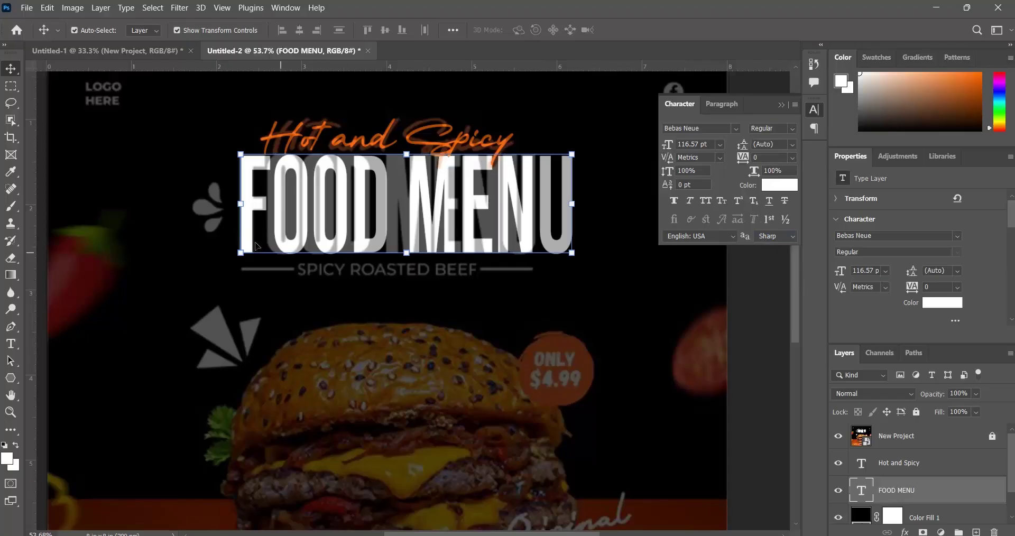
{"action": "left_click", "coordinate": [792, 157]}
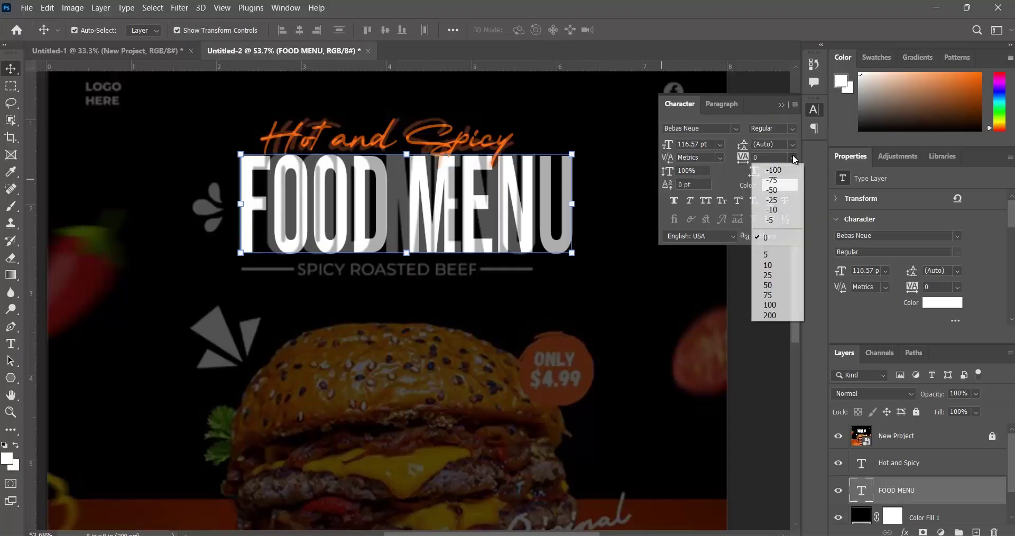
{"action": "left_click", "coordinate": [781, 190]}
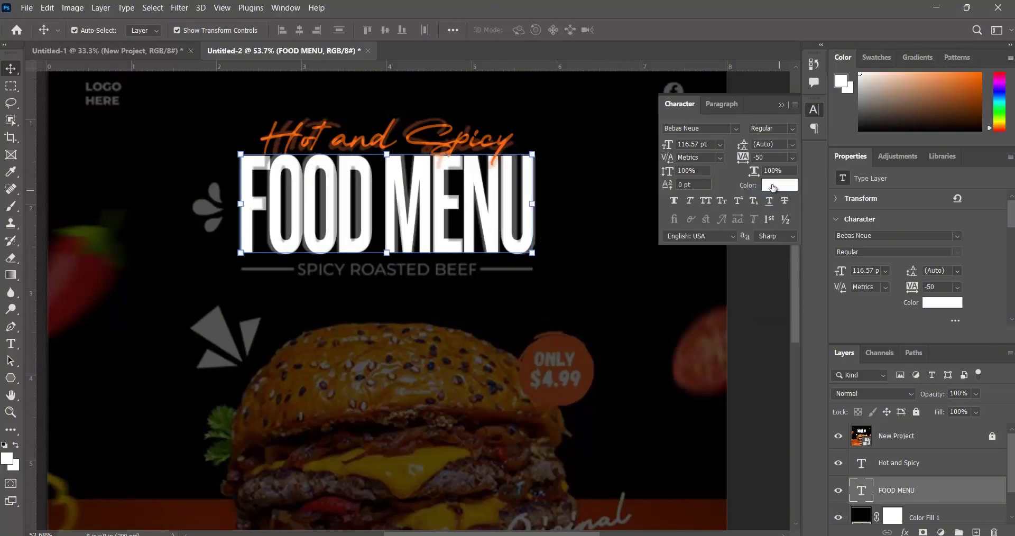
Try tracking values of -25 and -75 on the "FOOD MENU" text, and return it to -50.
{"action": "left_click", "coordinate": [792, 159]}
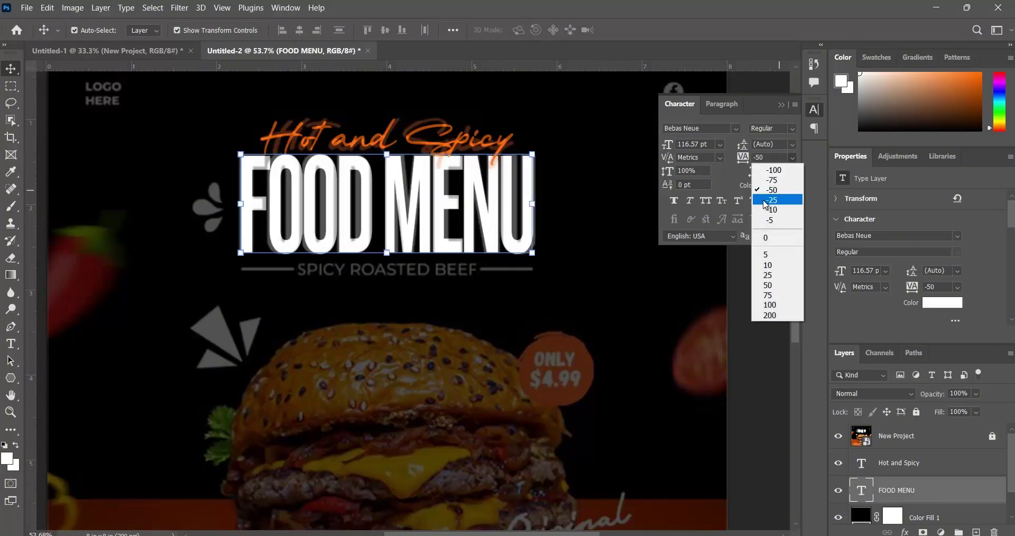
{"action": "left_click", "coordinate": [766, 203]}
{"action": "left_click", "coordinate": [793, 158]}
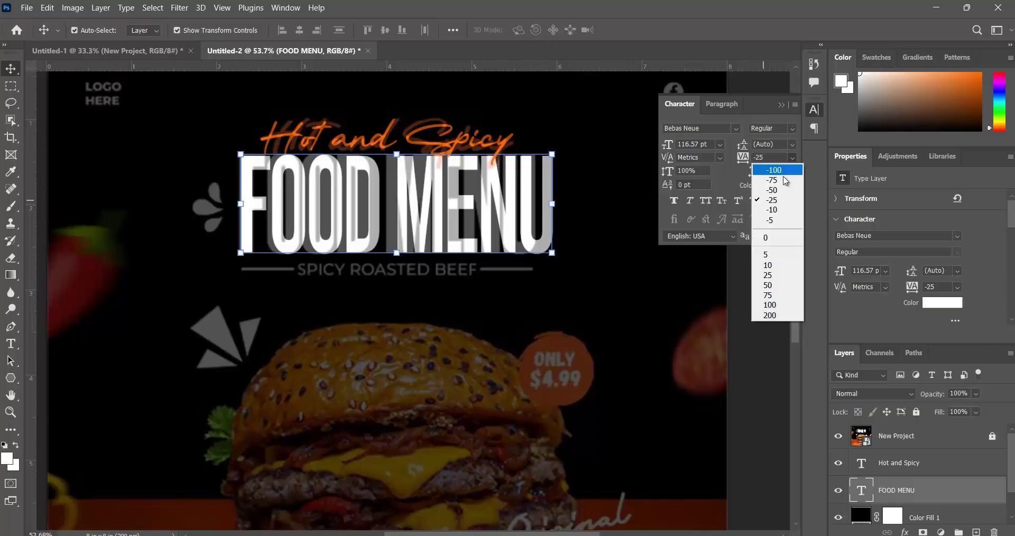
{"action": "left_click", "coordinate": [781, 183]}
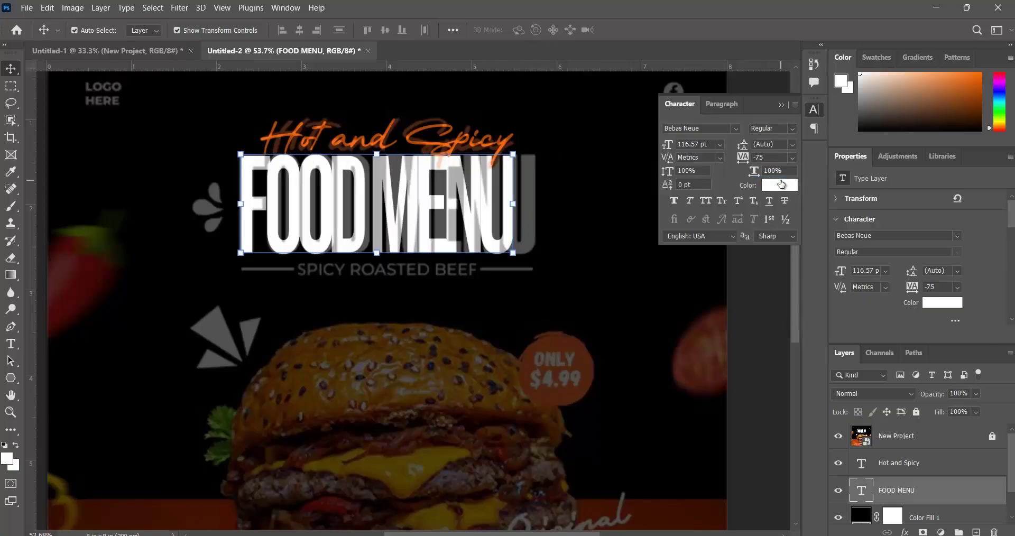
{"action": "left_click", "coordinate": [793, 158]}
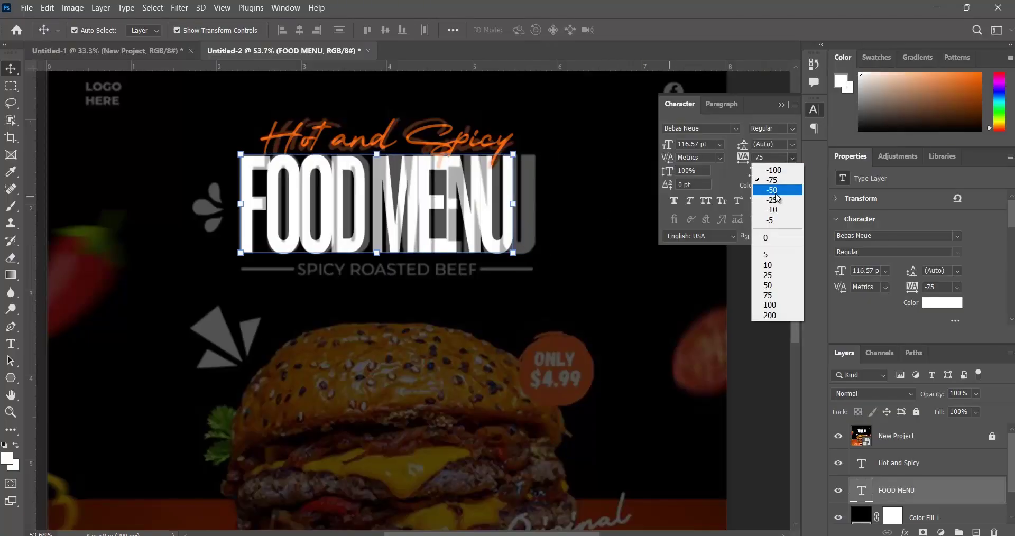
{"action": "left_click", "coordinate": [776, 192]}
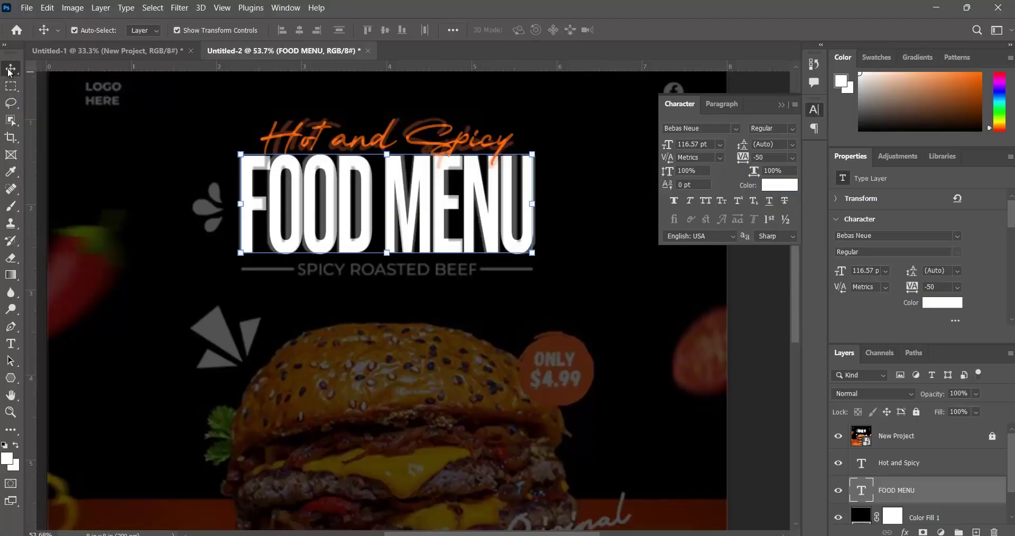
Deselect the title text and compare "FOOD MENU" with the New Project reference hidden and shown.
{"action": "left_click", "coordinate": [284, 114]}
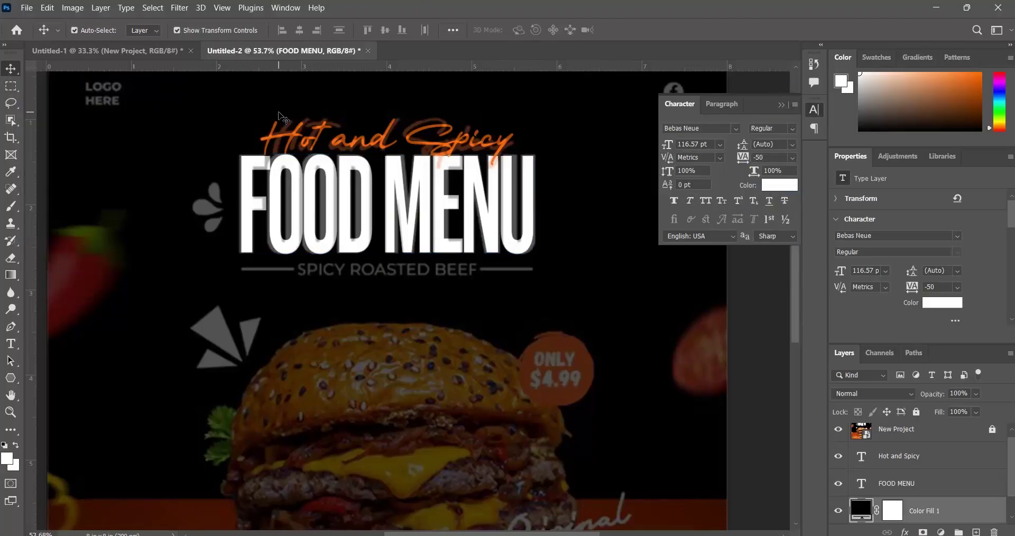
{"action": "left_click", "coordinate": [839, 430]}
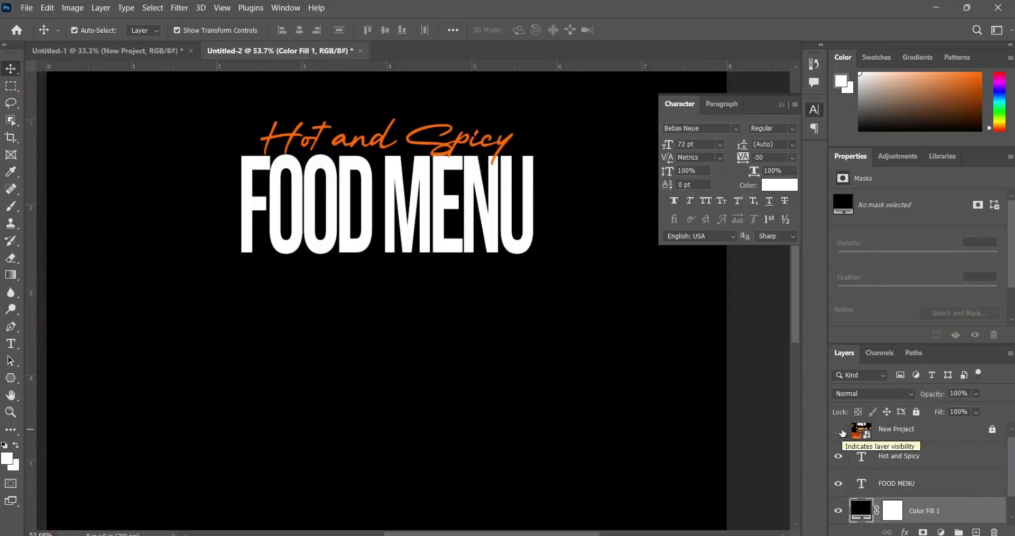
{"action": "left_click", "coordinate": [839, 430]}
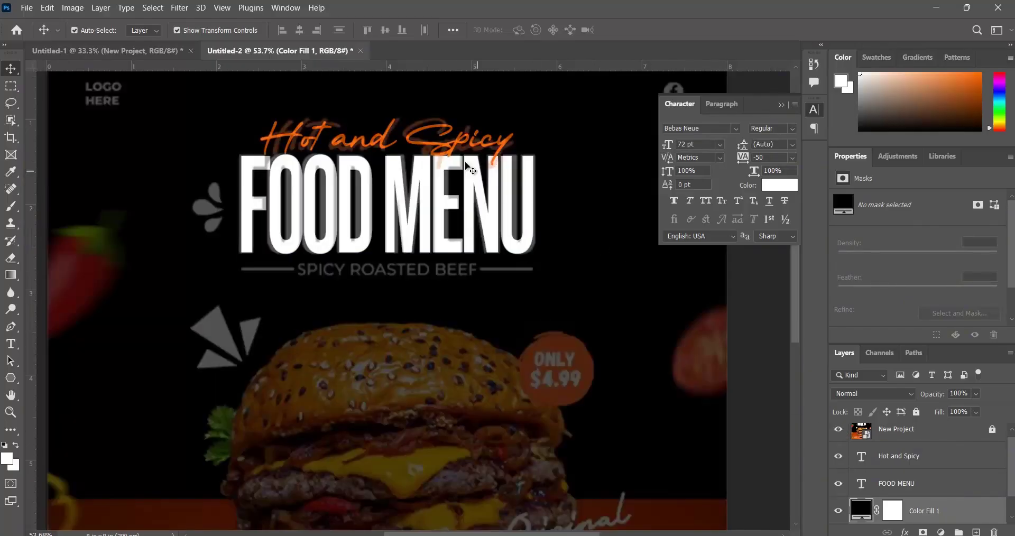
Nudge the "Hot and Spicy" text down slightly so it overlaps the upper edge of "FOOD MENU" more.
{"action": "left_click", "coordinate": [448, 149]}
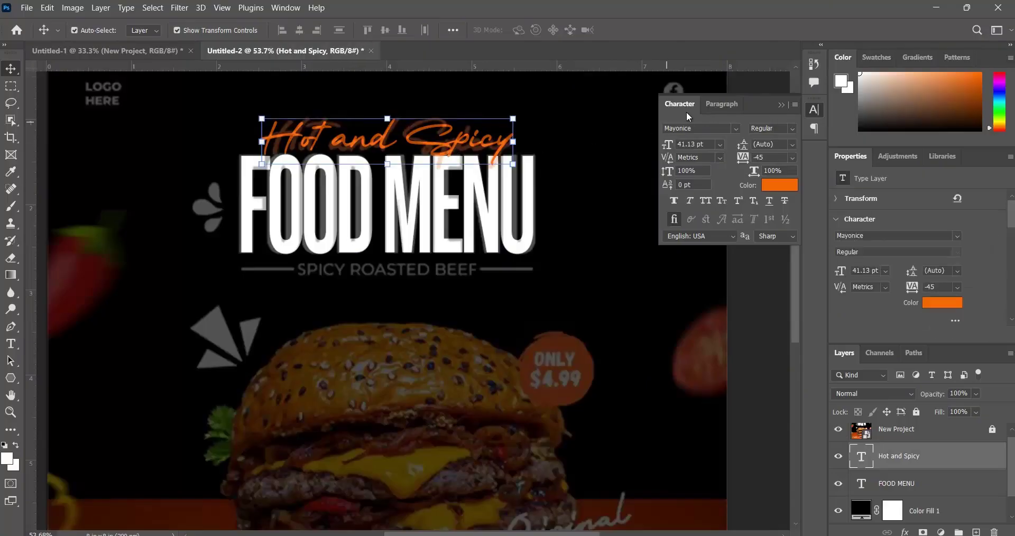
{"action": "key", "text": "Down"}
{"action": "key", "text": "Down"}
{"action": "key", "text": "Down"}
{"action": "key", "text": "Down"}
{"action": "key", "text": "Down"}
{"action": "key", "text": "Down"}
{"action": "key", "text": "Down"}
{"action": "key", "text": "Down"}
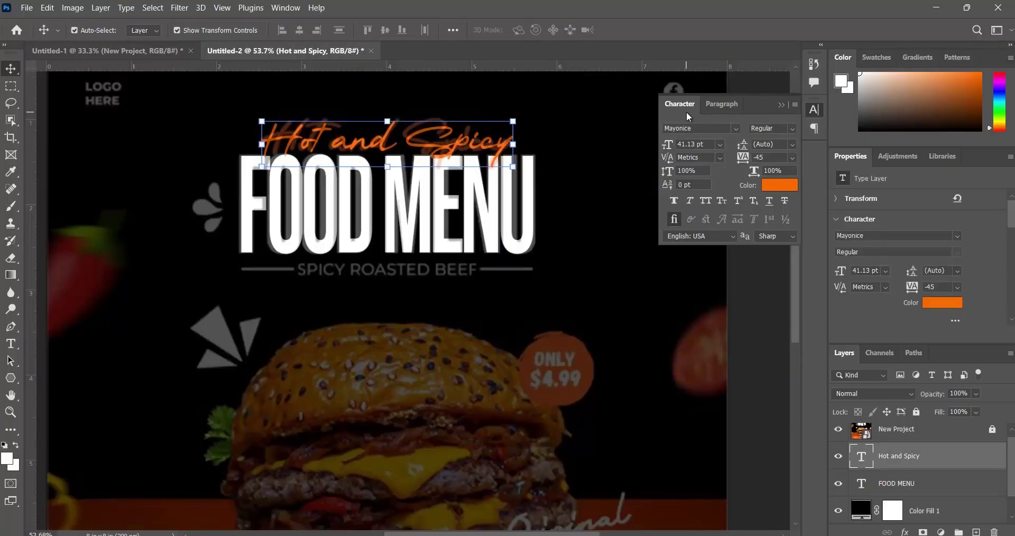
{"action": "key", "text": "Down"}
{"action": "key", "text": "Down"}
{"action": "key", "text": "Down"}
{"action": "key", "text": "Down"}
{"action": "key", "text": "Down"}
{"action": "key", "text": "Down"}
{"action": "key", "text": "Down"}
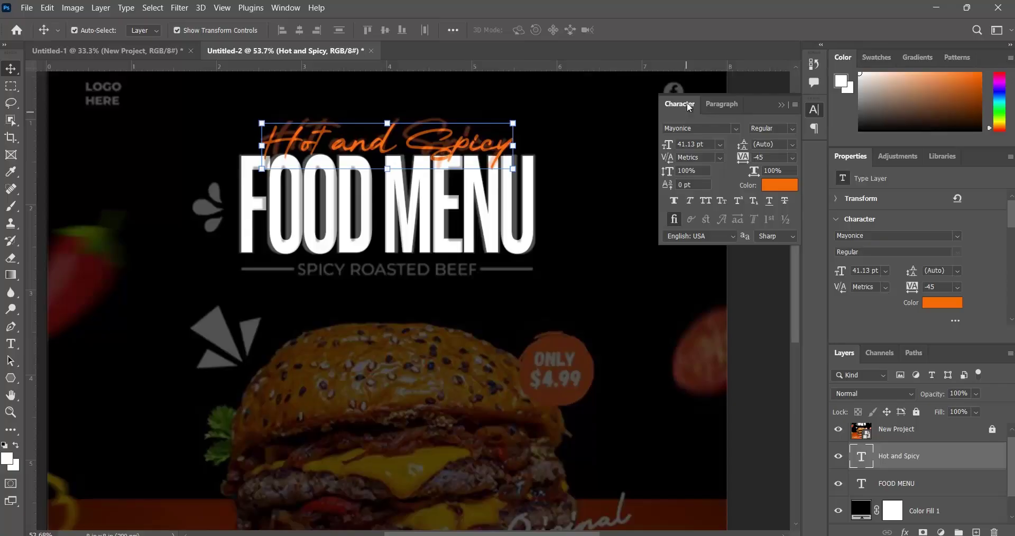
Toggle the New Project reference layer repeatedly to check the placement of "Hot and Spicy" over the title.
{"action": "left_click", "coordinate": [838, 429]}
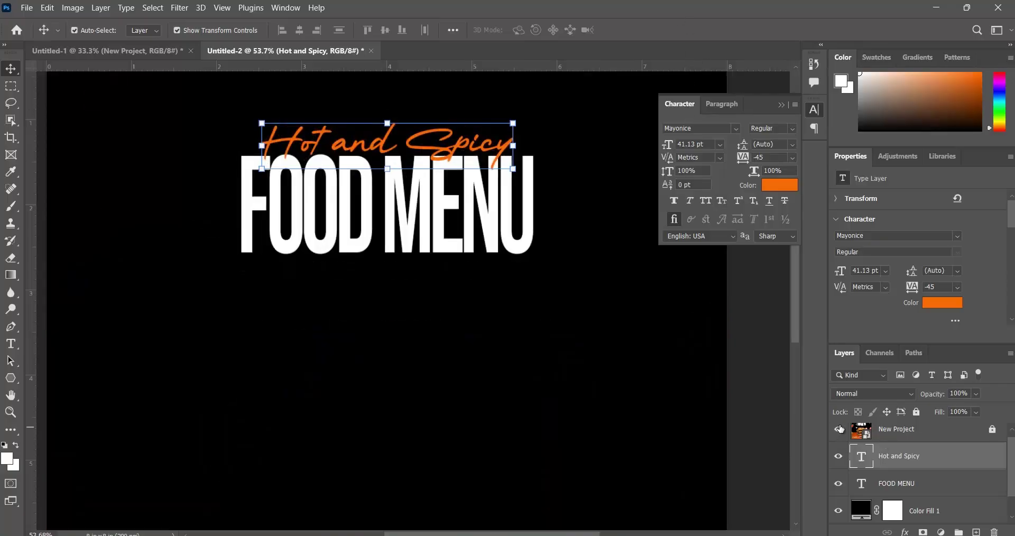
{"action": "left_click", "coordinate": [839, 430]}
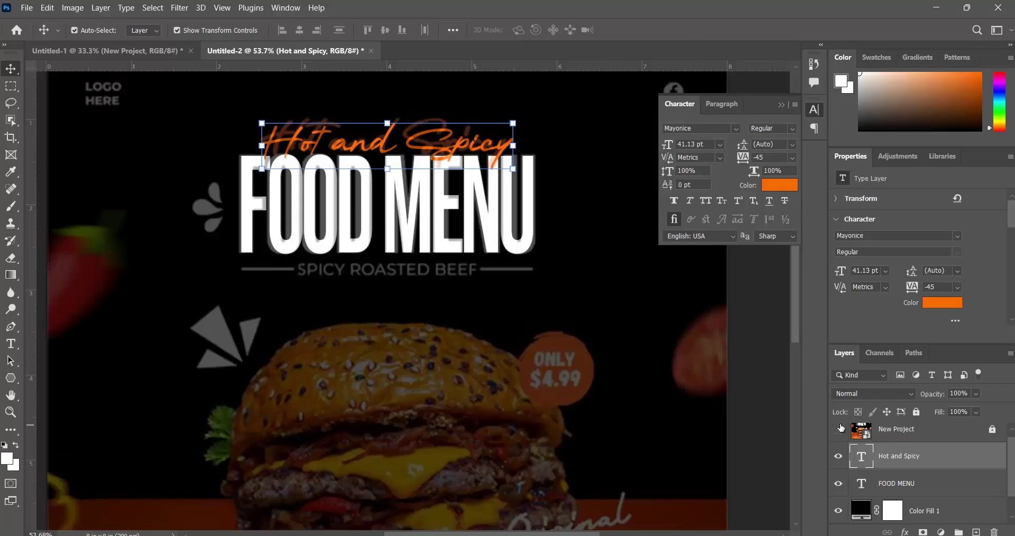
{"action": "left_click", "coordinate": [839, 430]}
{"action": "left_click", "coordinate": [839, 430]}
{"action": "left_click", "coordinate": [843, 427]}
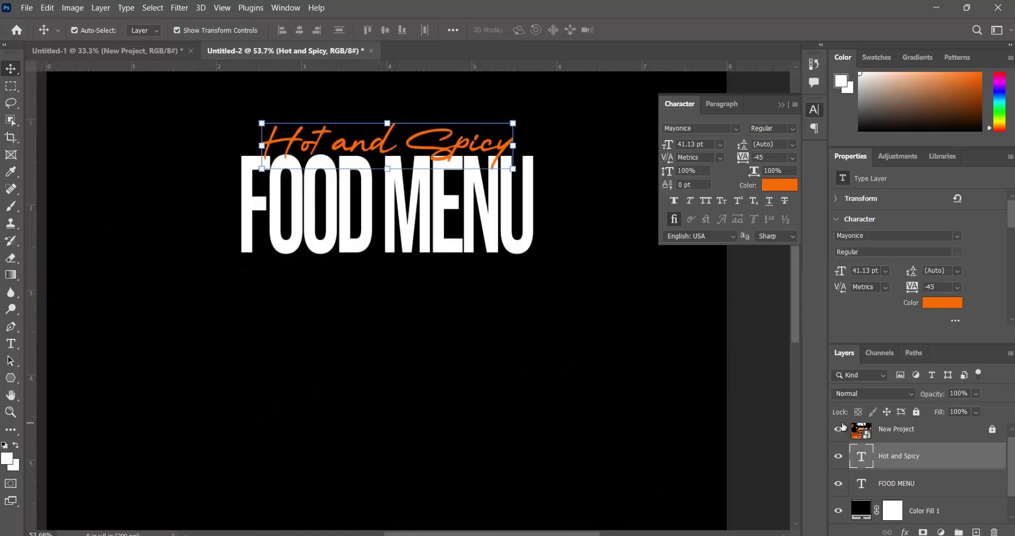
{"action": "left_click", "coordinate": [839, 430]}
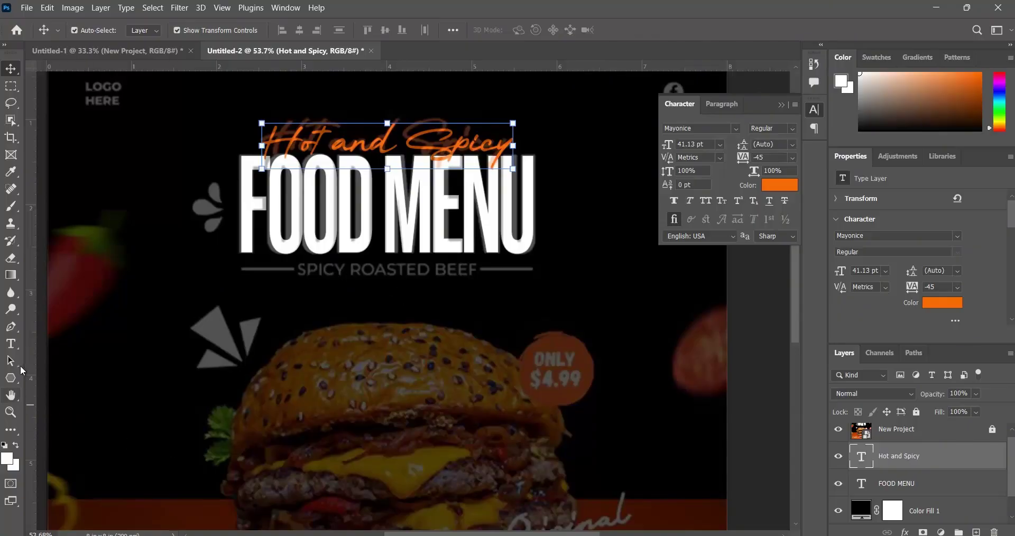
Add a new text layer directly above Color Fill 1 reading "SPICY ROASTED BEEEF".
{"action": "left_click", "coordinate": [13, 349]}
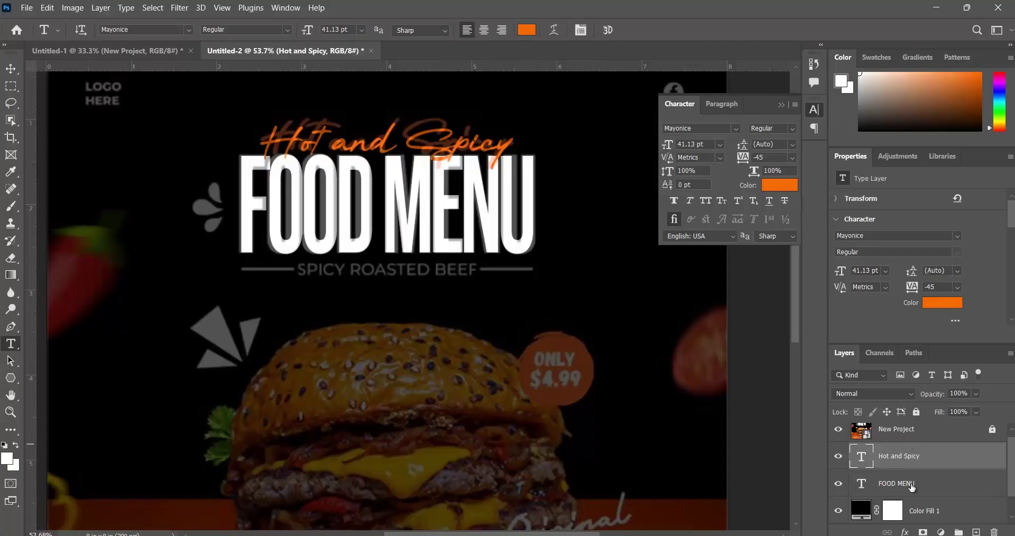
{"action": "left_click", "coordinate": [920, 516]}
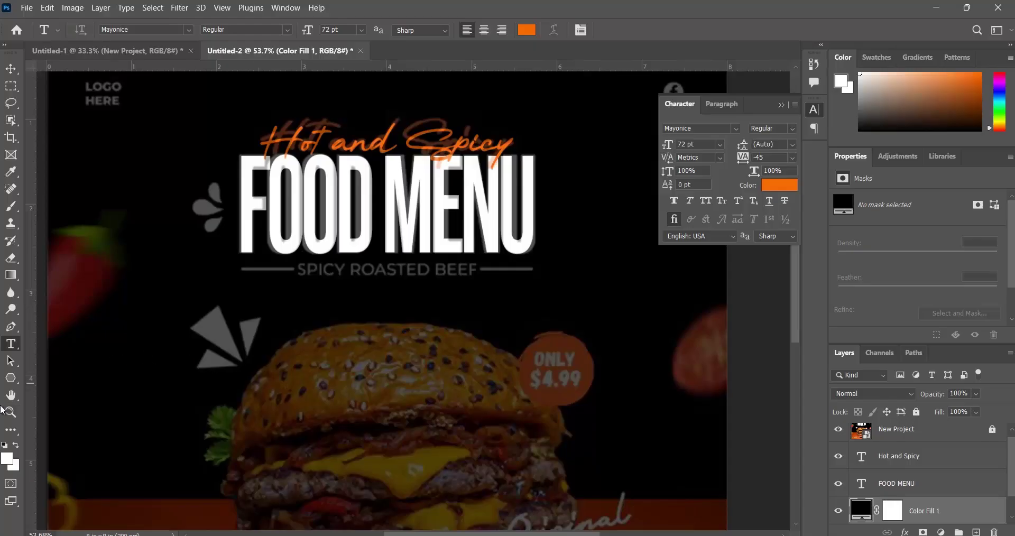
{"action": "left_click", "coordinate": [907, 483]}
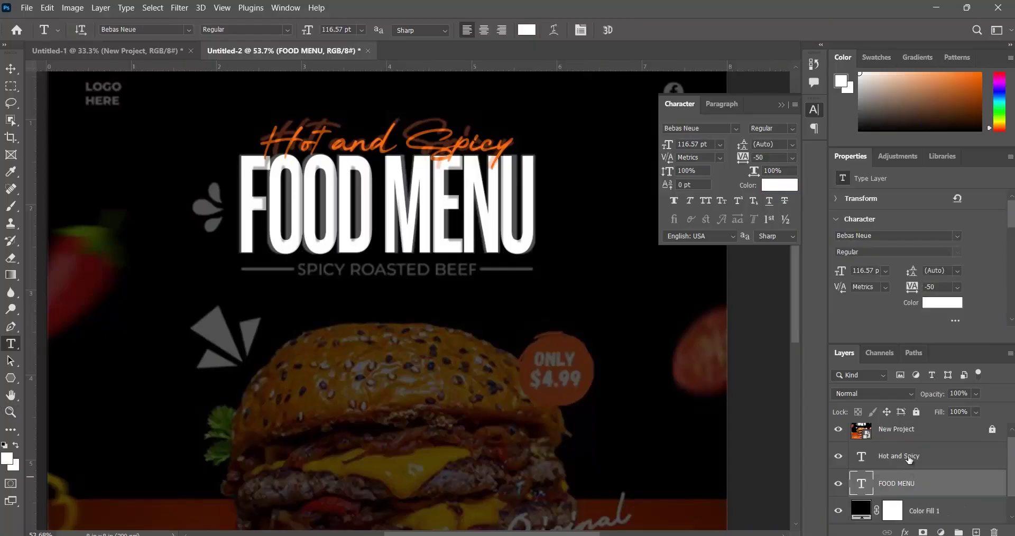
{"action": "left_click", "coordinate": [909, 462]}
{"action": "left_click", "coordinate": [907, 479]}
{"action": "left_click", "coordinate": [896, 460]}
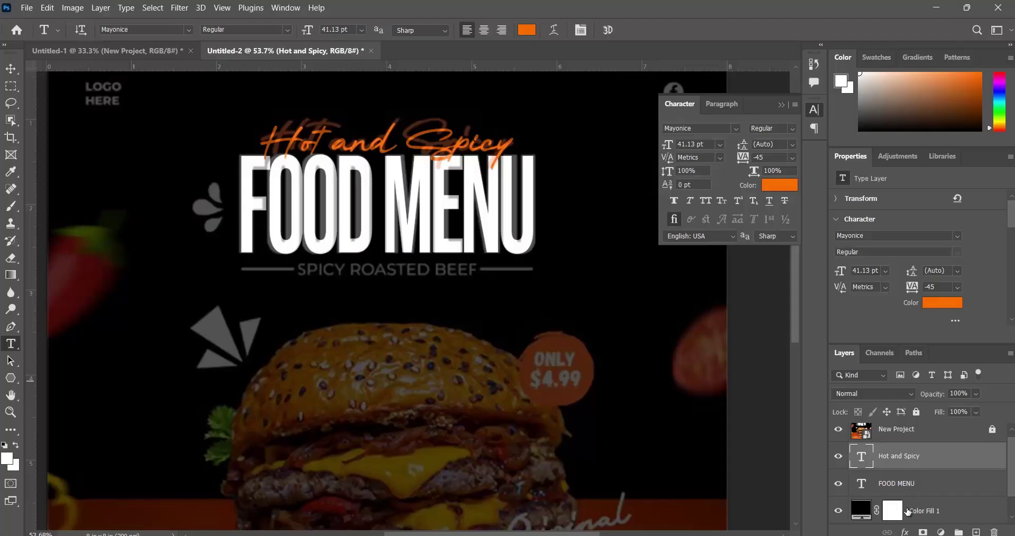
{"action": "left_click", "coordinate": [919, 512]}
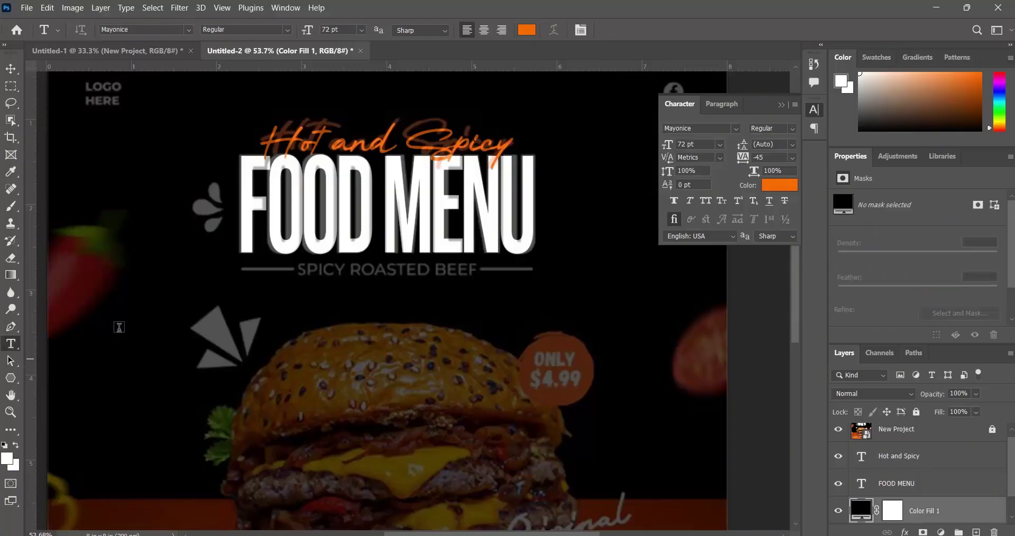
{"action": "left_click", "coordinate": [313, 316]}
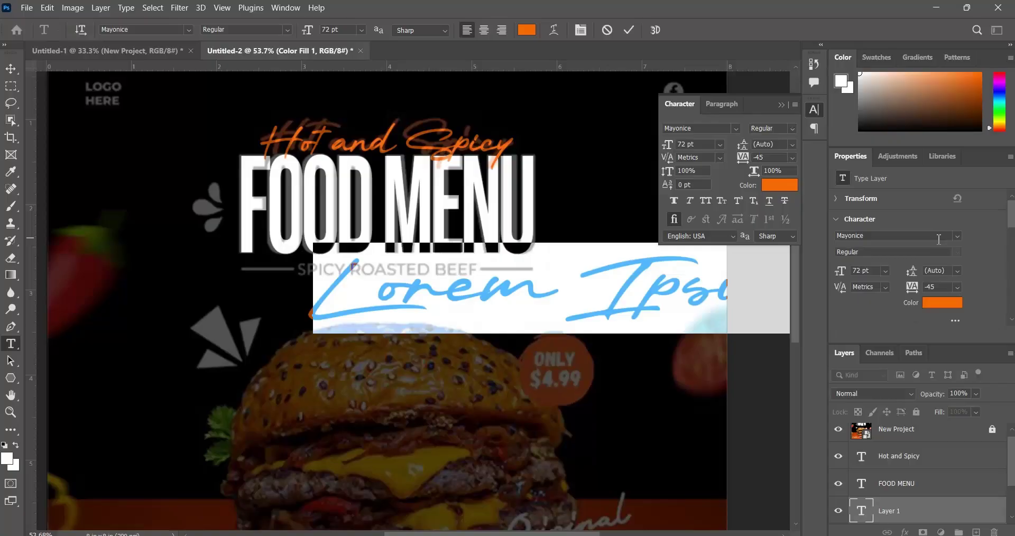
{"action": "type", "text": "SP"}
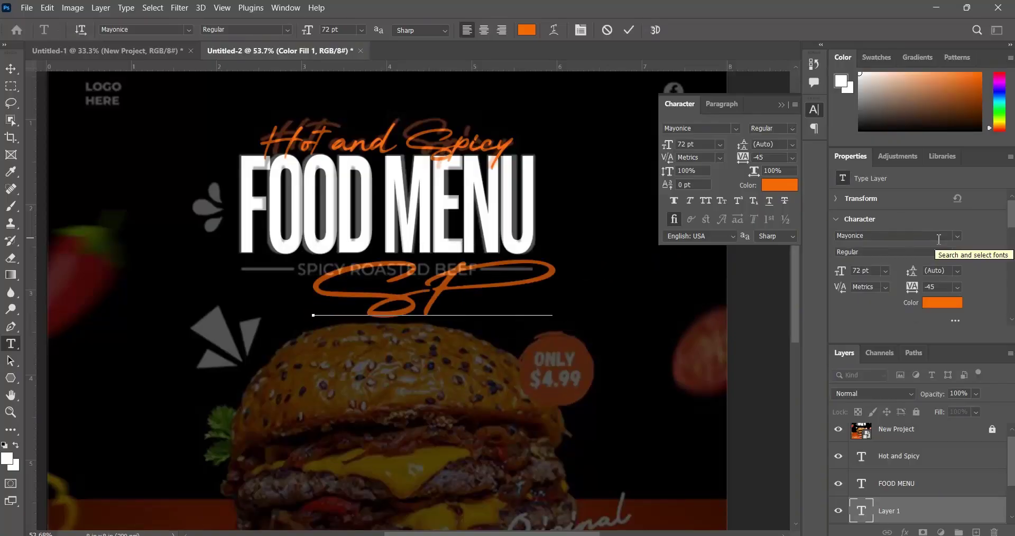
{"action": "type", "text": "IC"}
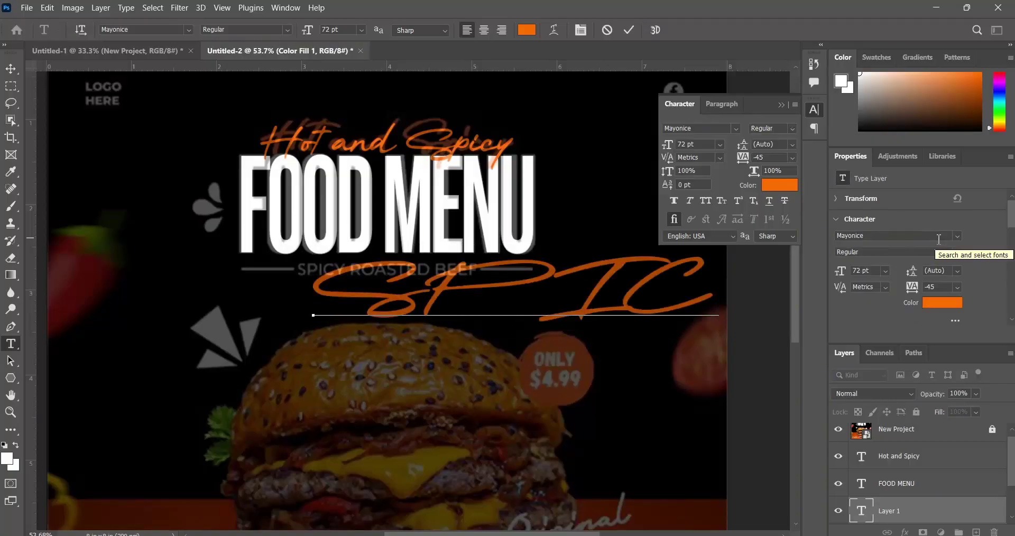
{"action": "type", "text": "Y"}
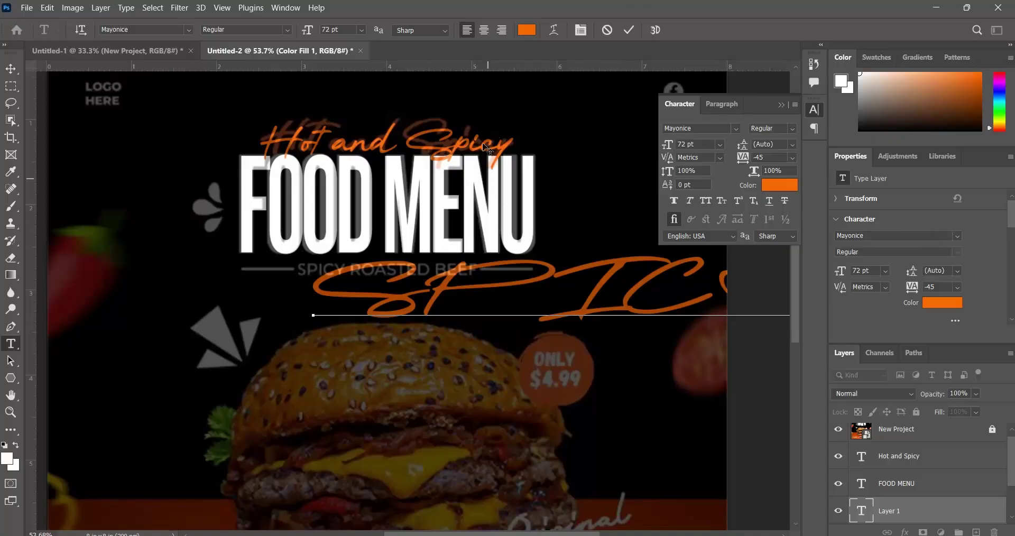
{"action": "left_click", "coordinate": [721, 144]}
{"action": "left_click", "coordinate": [718, 215]}
{"action": "left_click", "coordinate": [630, 30]}
Move the "SPICY ROASTED BEEEF" text left on the canvas and set its font size to 14 pt.
{"action": "left_click", "coordinate": [11, 69]}
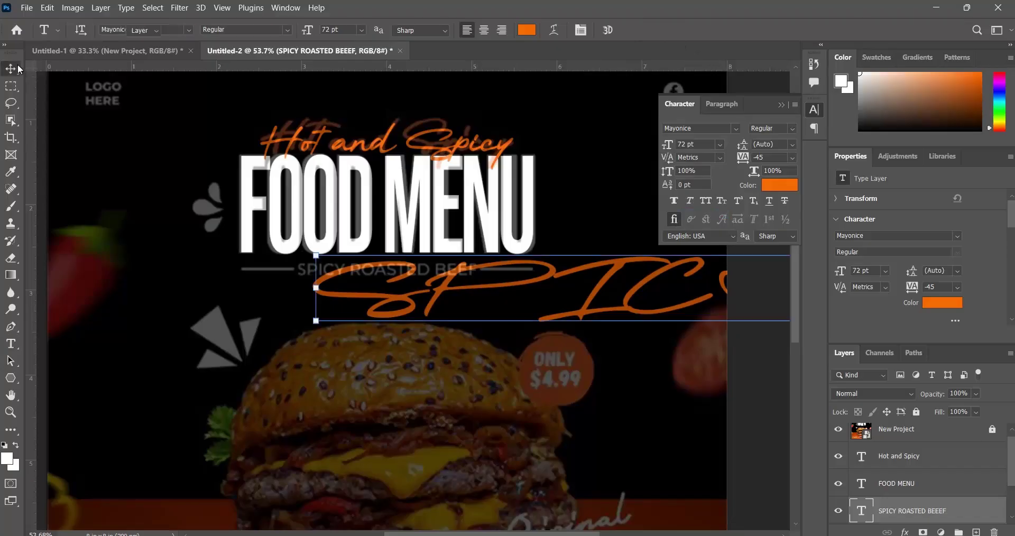
{"action": "left_click_drag", "start_coordinate": [460, 272], "coordinate": [301, 272]}
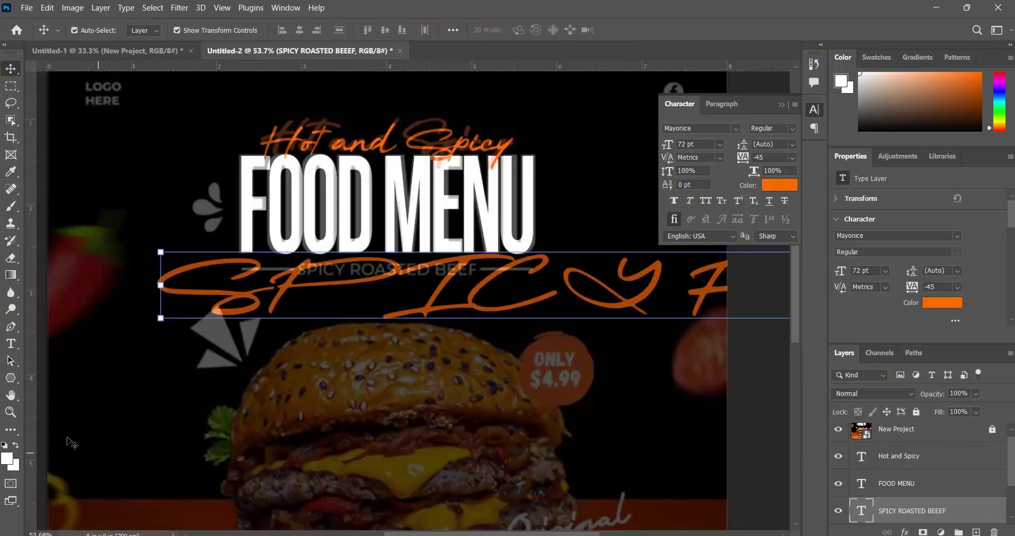
{"action": "left_click", "coordinate": [18, 344]}
{"action": "left_click", "coordinate": [236, 284]}
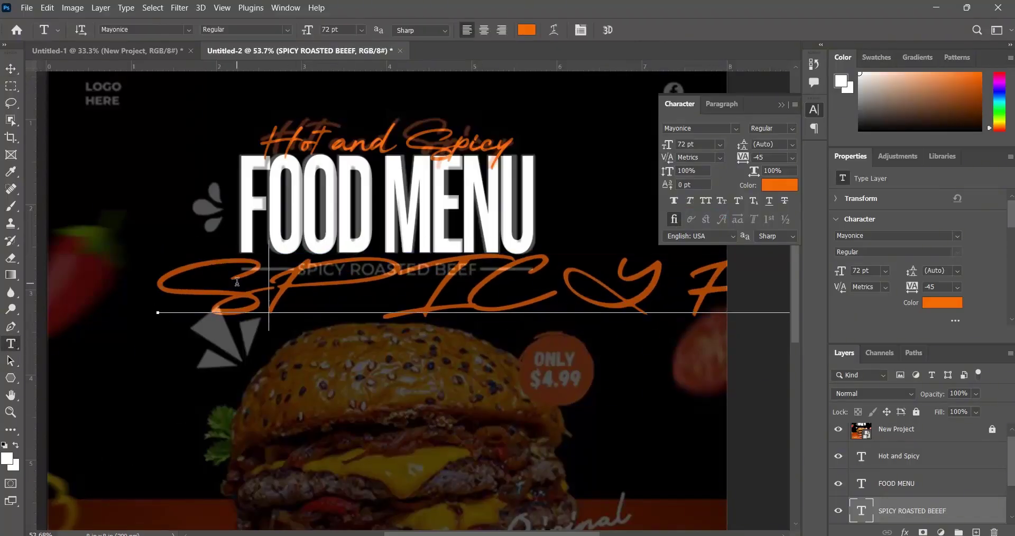
{"action": "key", "text": "ctrl+a"}
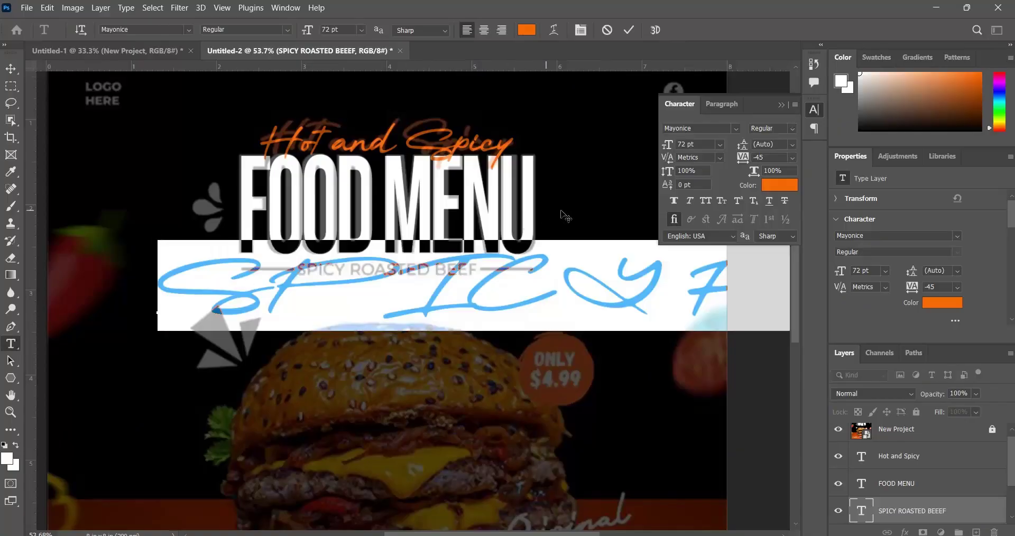
{"action": "left_click", "coordinate": [720, 145]}
{"action": "left_click", "coordinate": [706, 236]}
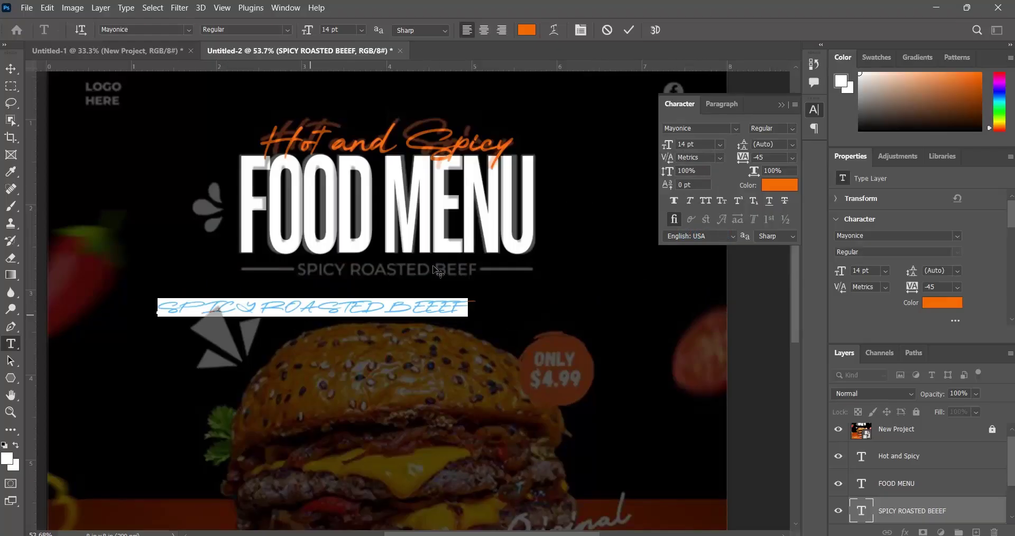
Recolor the "SPICY ROASTED BEEEF" text white and set its font to Bebas Neue.
{"action": "left_click", "coordinate": [772, 184]}
{"action": "left_click_drag", "start_coordinate": [546, 106], "coordinate": [365, 66]}
{"action": "left_click", "coordinate": [800, 90]}
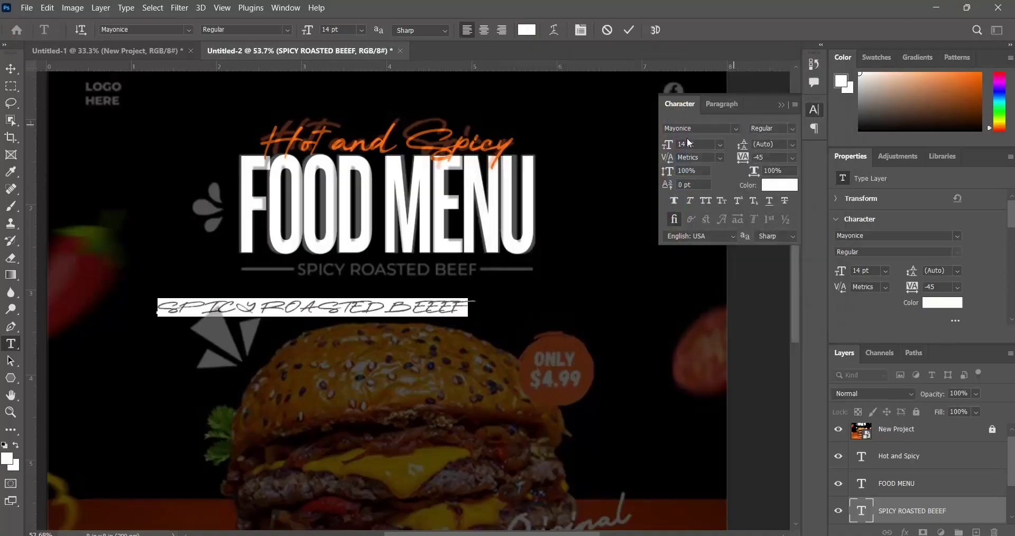
{"action": "left_click", "coordinate": [736, 129]}
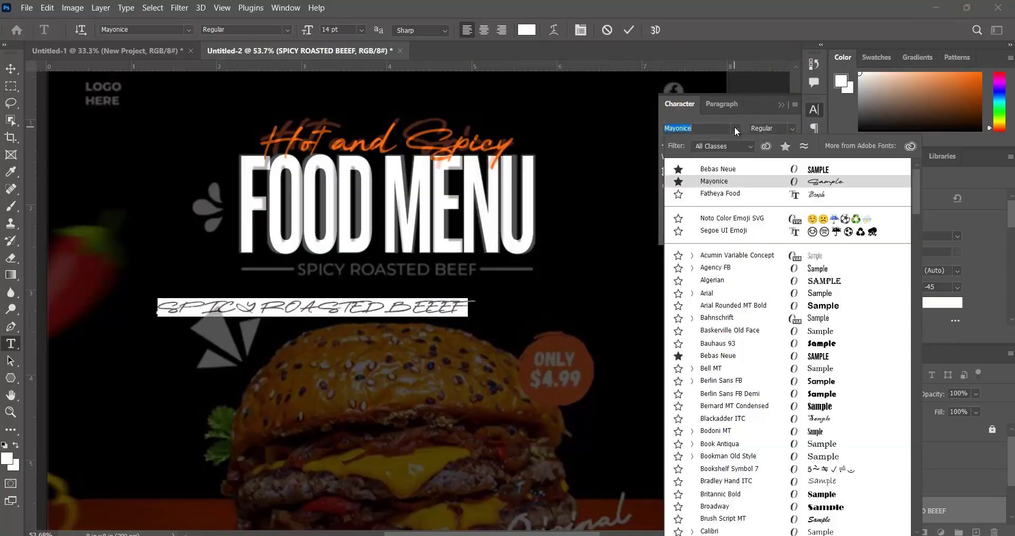
{"action": "left_click", "coordinate": [752, 170]}
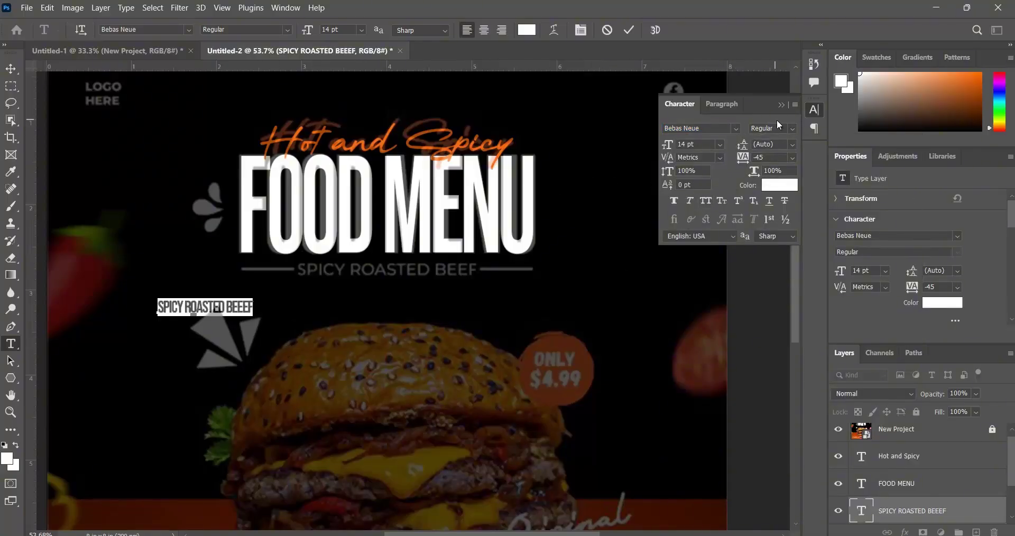
{"action": "left_click", "coordinate": [629, 29]}
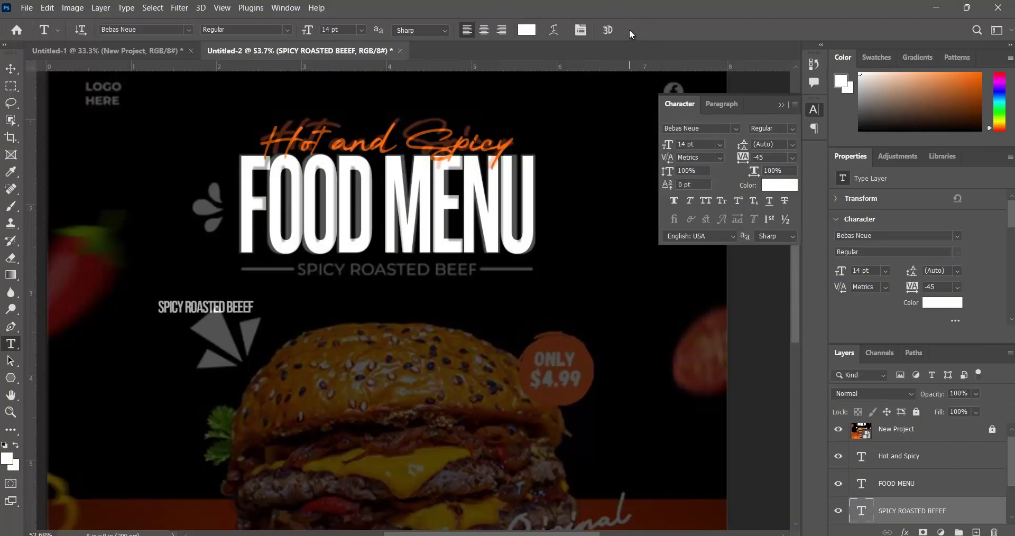
Place the tagline under "FOOD MENU" and enlarge it to about 27 pt to match the reference tagline's width.
{"action": "left_click", "coordinate": [11, 69]}
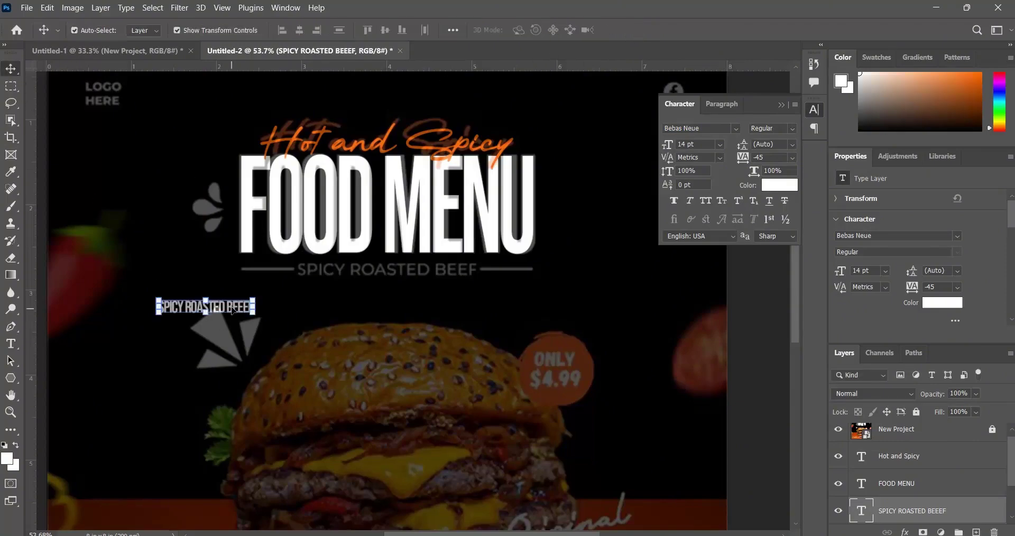
{"action": "left_click_drag", "start_coordinate": [233, 309], "coordinate": [476, 292]}
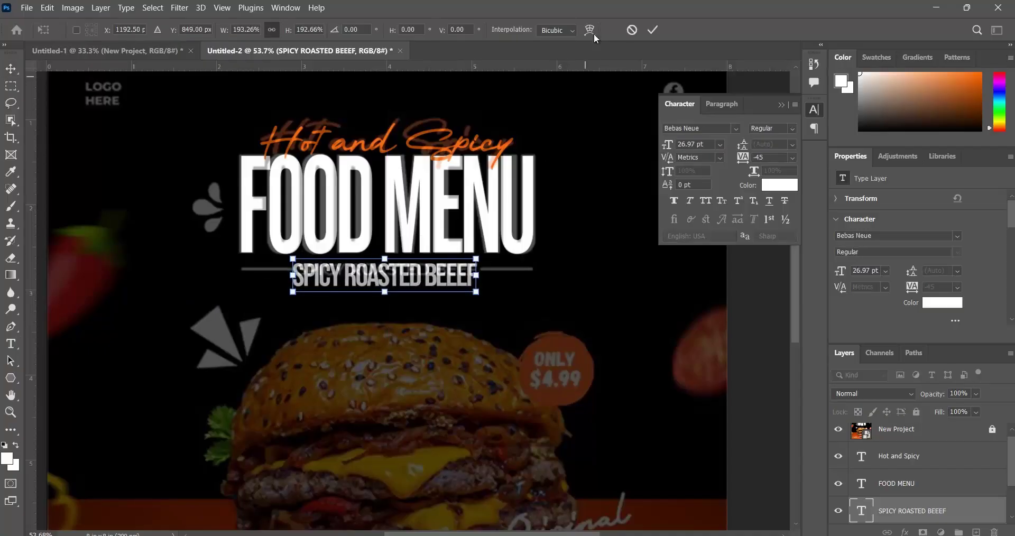
{"action": "left_click", "coordinate": [653, 30]}
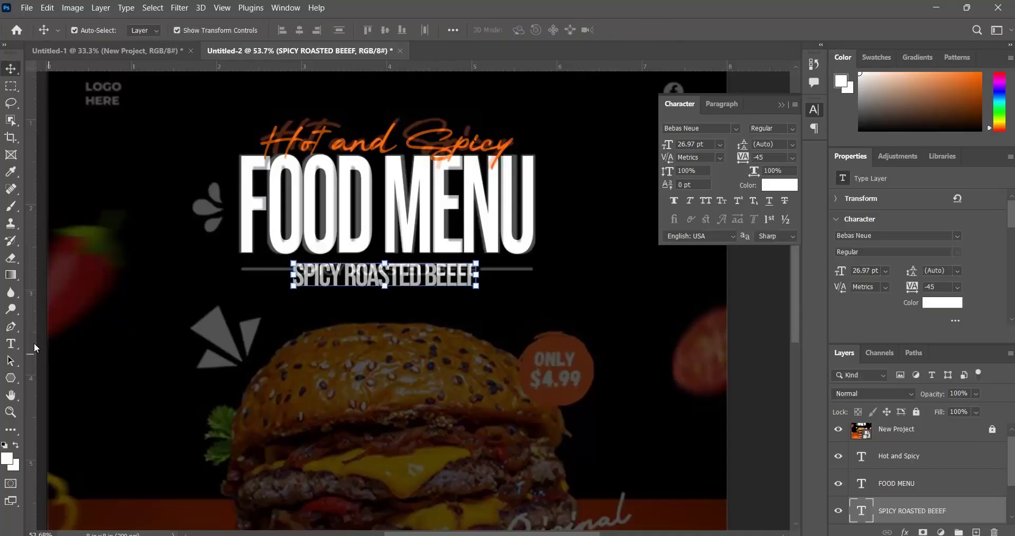
Delete the extra E in the tagline so it reads "SPICY ROASTED BEEF".
{"action": "left_click", "coordinate": [18, 342]}
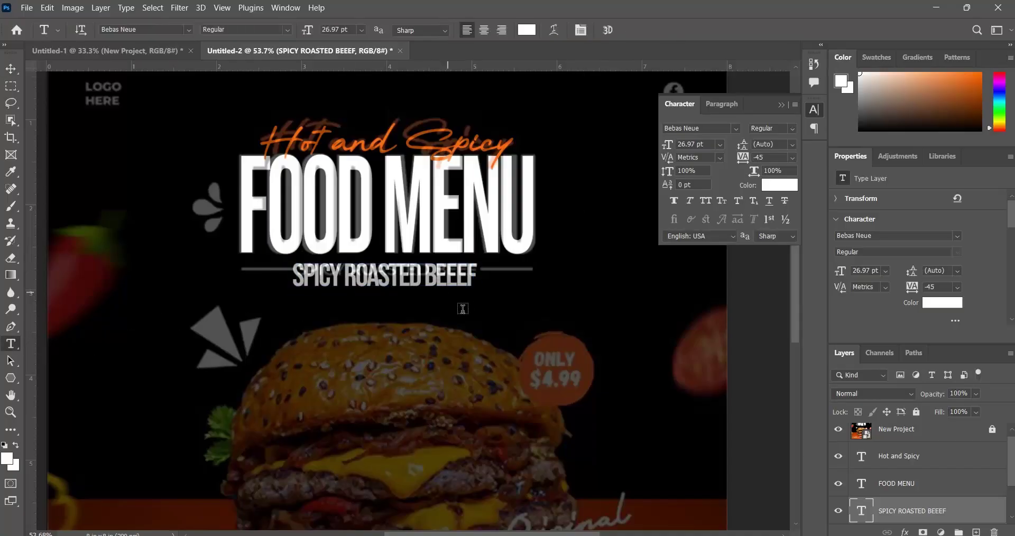
{"action": "scroll", "coordinate": [466, 301], "scroll_direction": "up", "scroll_amount": 2}
{"action": "left_click", "coordinate": [453, 268]}
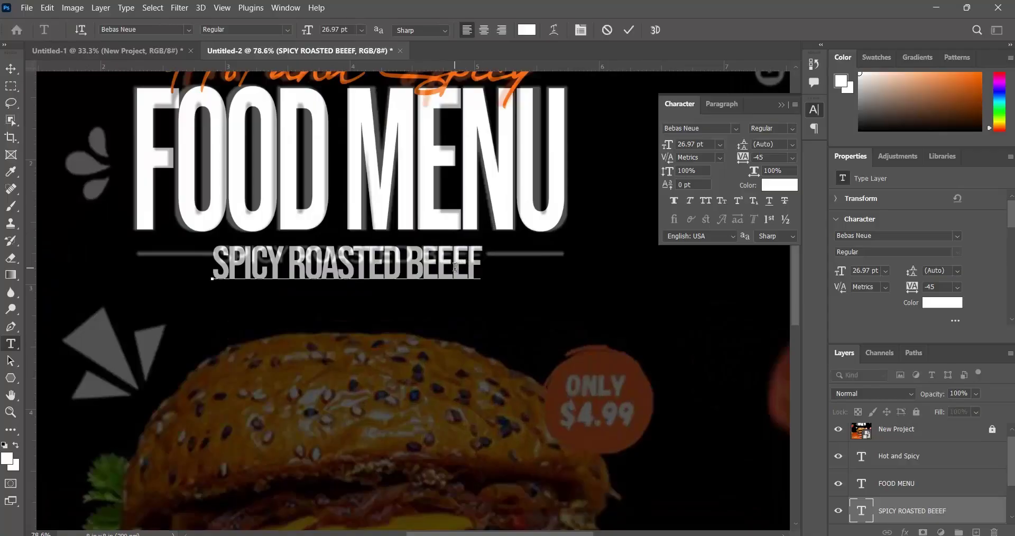
{"action": "key", "text": "Delete"}
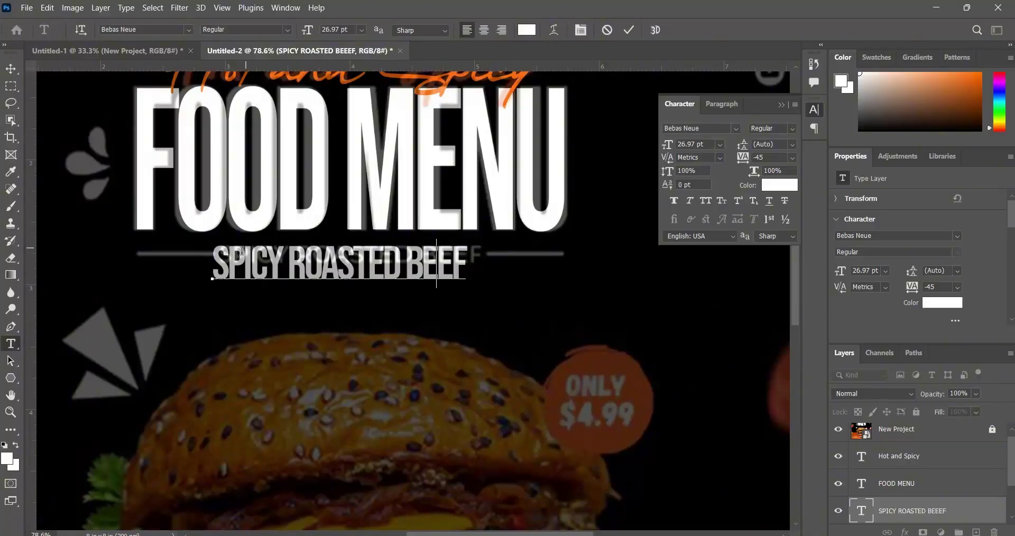
{"action": "left_click", "coordinate": [628, 29]}
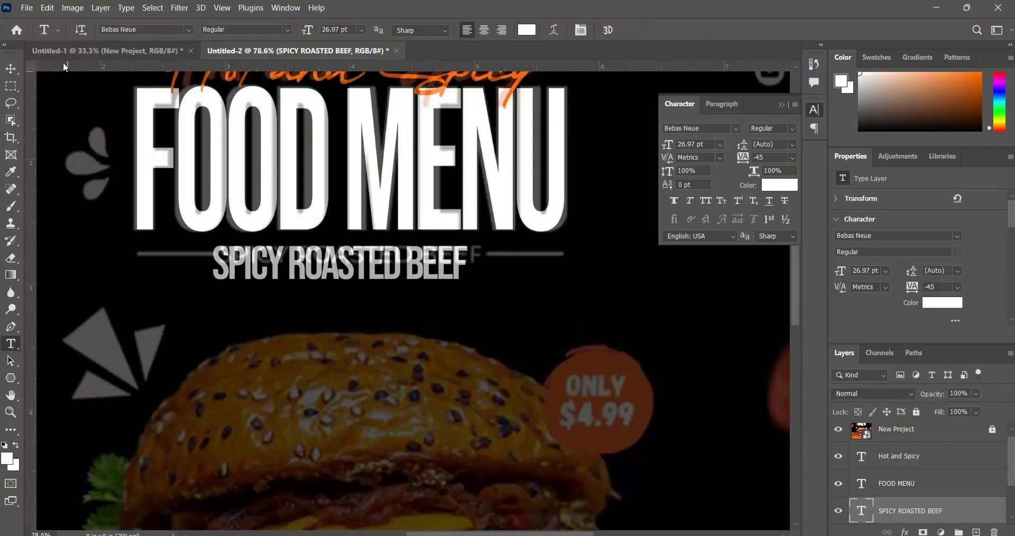
Move the tagline below its faded reference and change its font to Century Gothic from the Sans Serif class.
{"action": "left_click", "coordinate": [11, 68]}
{"action": "left_click_drag", "start_coordinate": [322, 265], "coordinate": [342, 333]}
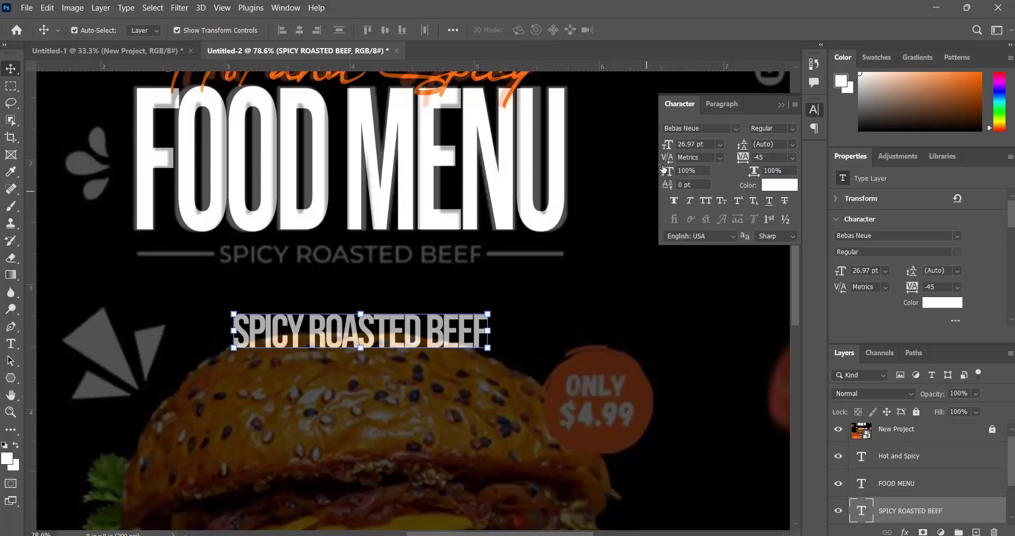
{"action": "left_click", "coordinate": [736, 130]}
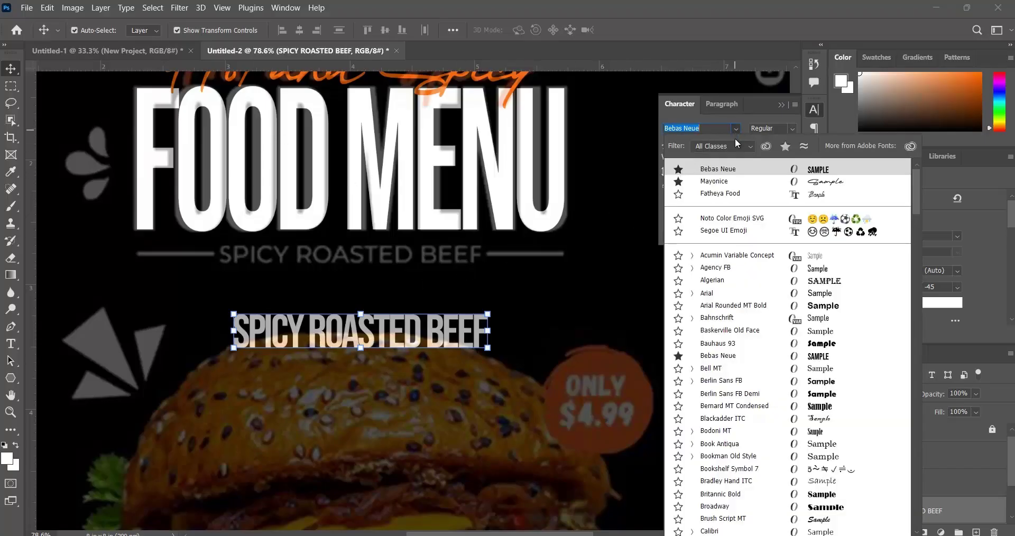
{"action": "left_click", "coordinate": [747, 147]}
{"action": "left_click", "coordinate": [749, 150]}
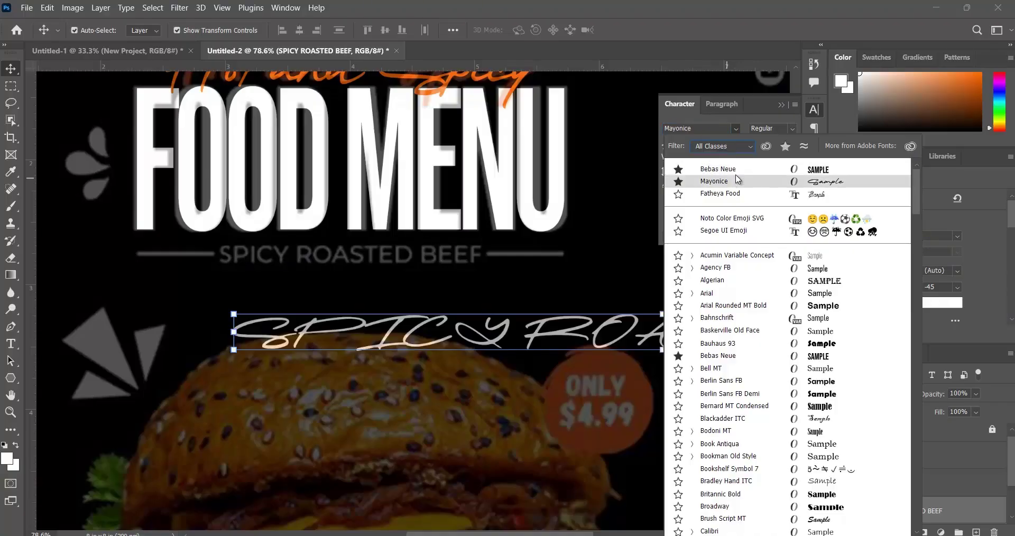
{"action": "left_click", "coordinate": [733, 145]}
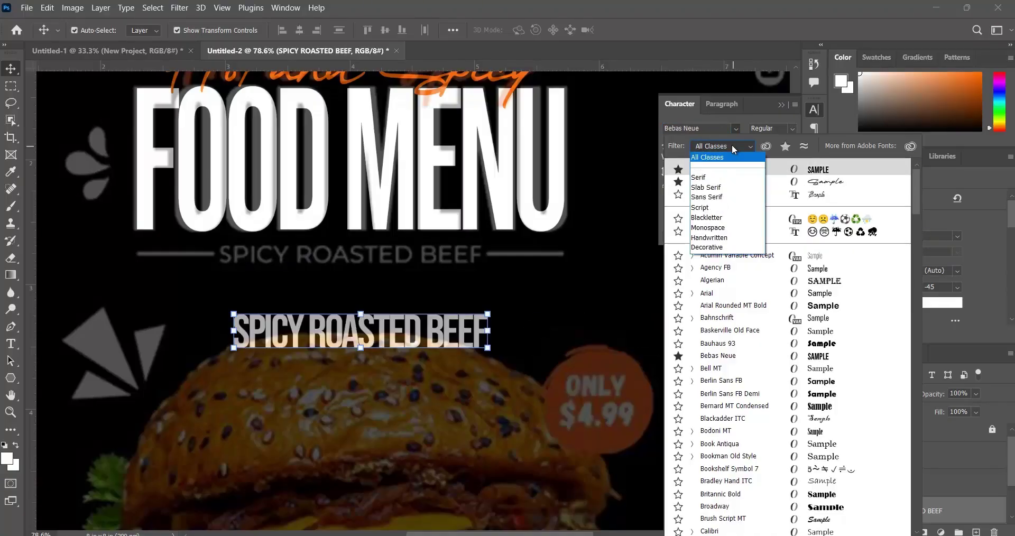
{"action": "left_click", "coordinate": [704, 197]}
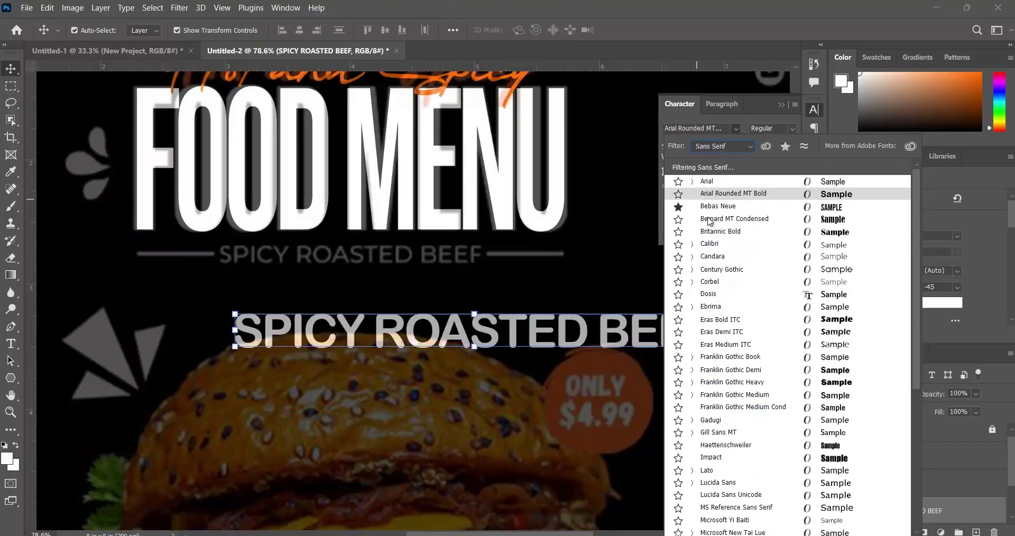
{"action": "left_click", "coordinate": [717, 275]}
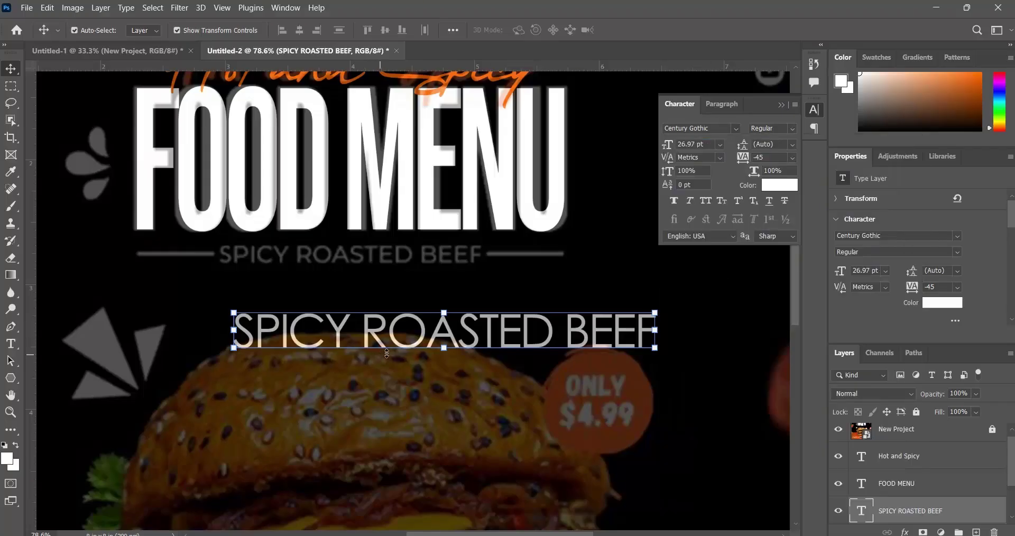
Move the "SPICY ROASTED BEEF" tagline onto its faded reference and scale it down to about 17 pt to match the reference's width.
{"action": "left_click_drag", "start_coordinate": [397, 345], "coordinate": [380, 272]}
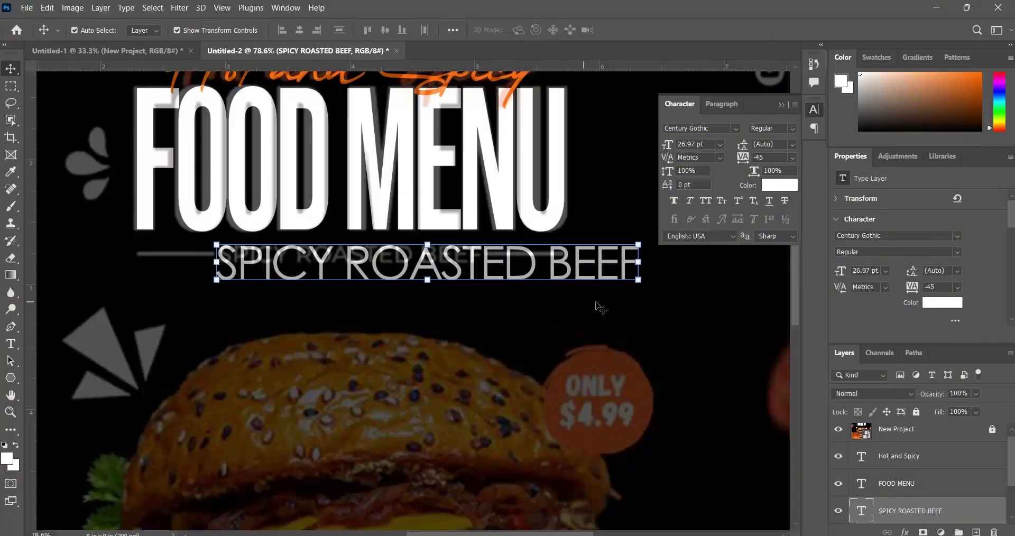
{"action": "mouse_move", "coordinate": [534, 259]}
{"action": "left_mouse_down"}
{"action": "mouse_move", "coordinate": [537, 317]}
{"action": "mouse_move", "coordinate": [533, 259]}
{"action": "left_mouse_up"}
{"action": "left_click", "coordinate": [640, 282]}
{"action": "left_click_drag", "start_coordinate": [640, 285], "coordinate": [481, 289]}
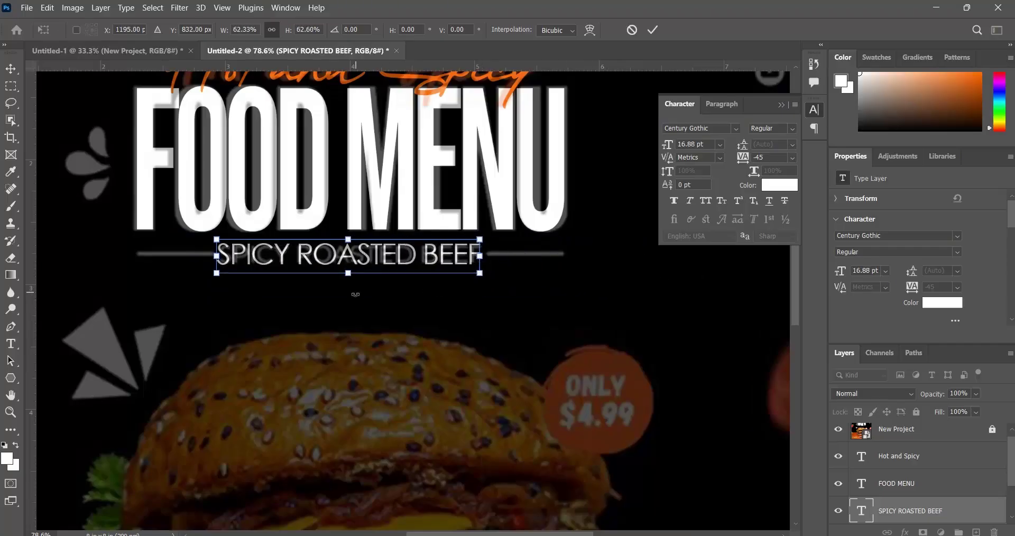
Squash the tagline's height and trim its width to fit between the faded side lines, ending at about 13.4 pt, and apply the transform.
{"action": "scroll", "coordinate": [286, 271], "scroll_direction": "up", "scroll_amount": 8}
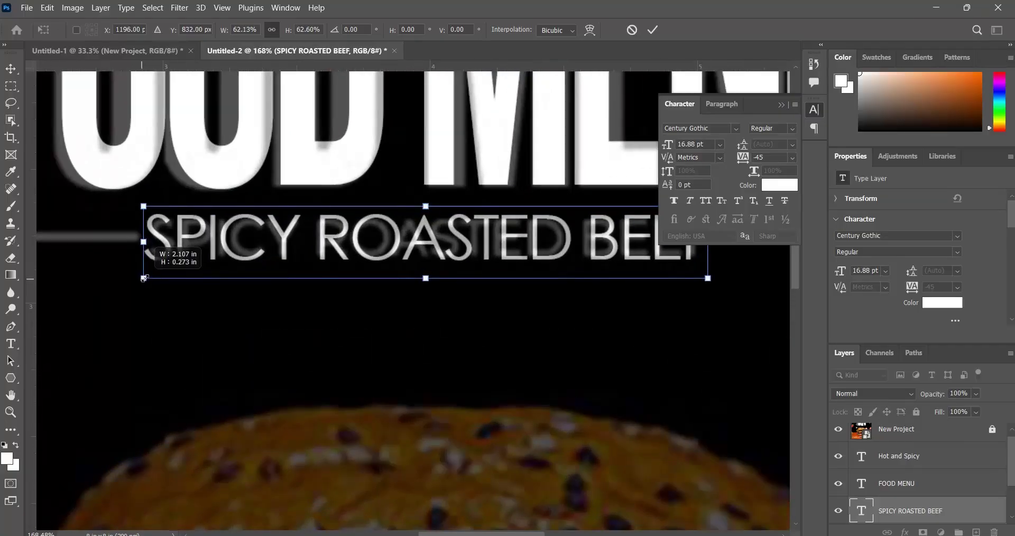
{"action": "left_click_drag", "start_coordinate": [143, 278], "coordinate": [151, 278]}
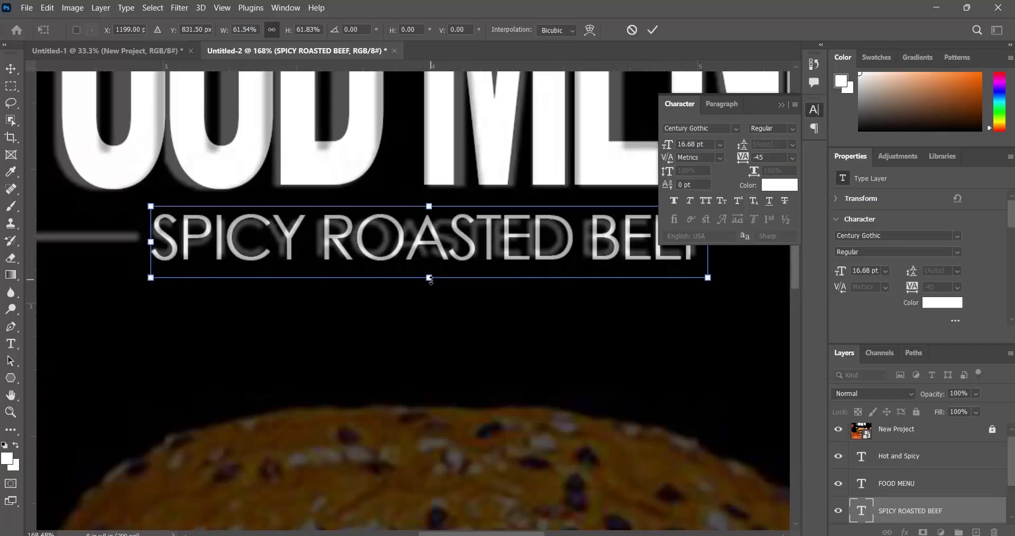
{"action": "left_click_drag", "start_coordinate": [430, 277], "coordinate": [429, 270]}
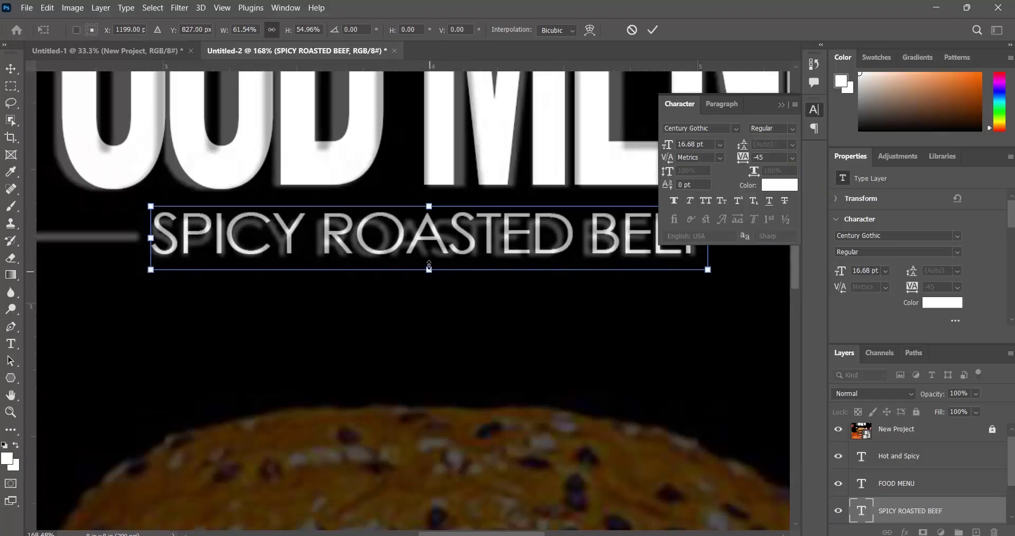
{"action": "left_click_drag", "start_coordinate": [426, 212], "coordinate": [426, 217]}
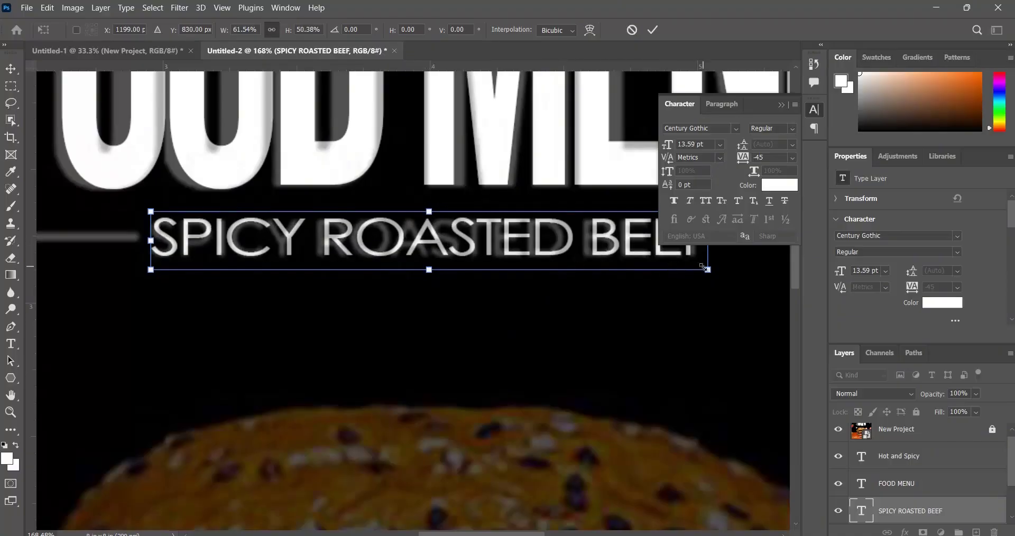
{"action": "left_click_drag", "start_coordinate": [708, 270], "coordinate": [699, 271]}
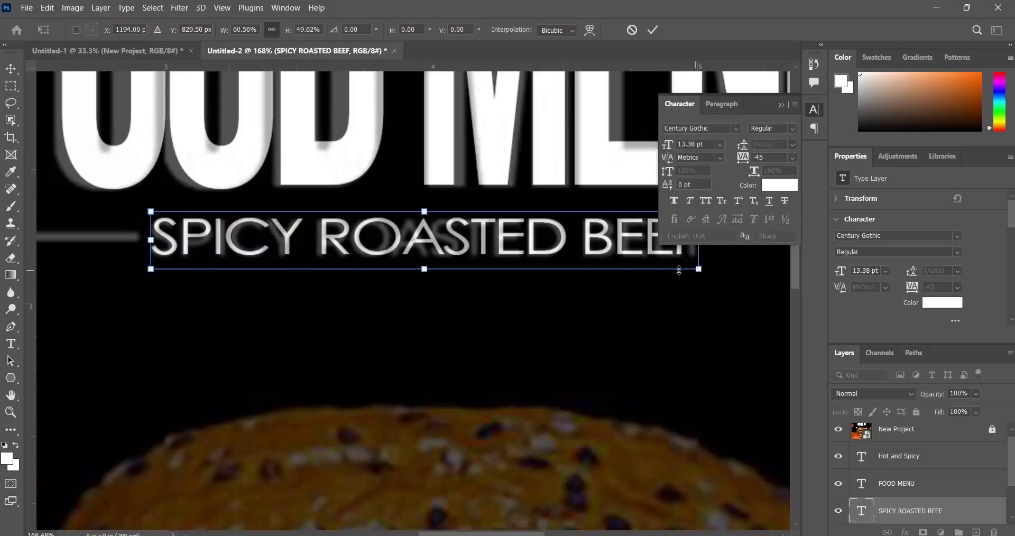
{"action": "left_click_drag", "start_coordinate": [254, 254], "coordinate": [252, 257]}
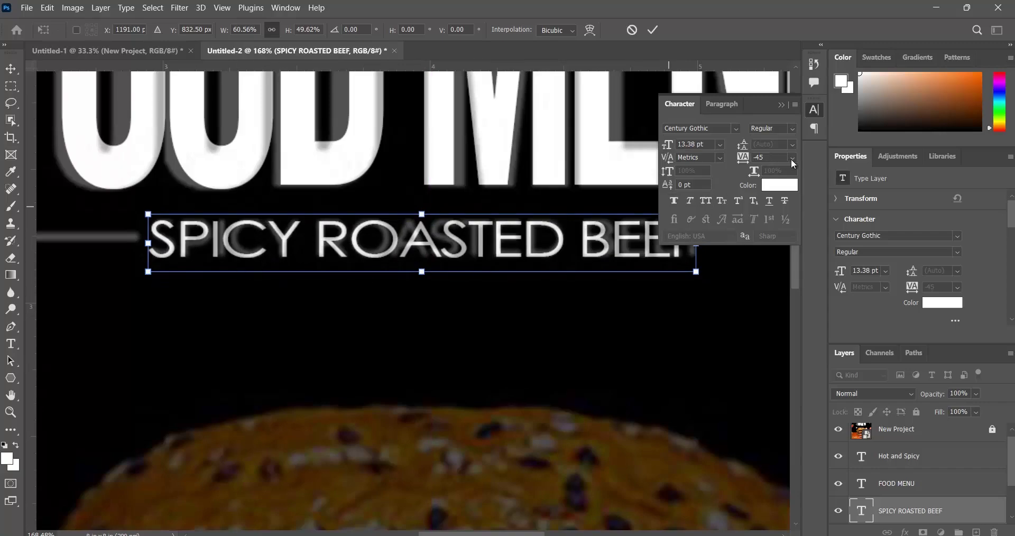
{"action": "left_click", "coordinate": [654, 32]}
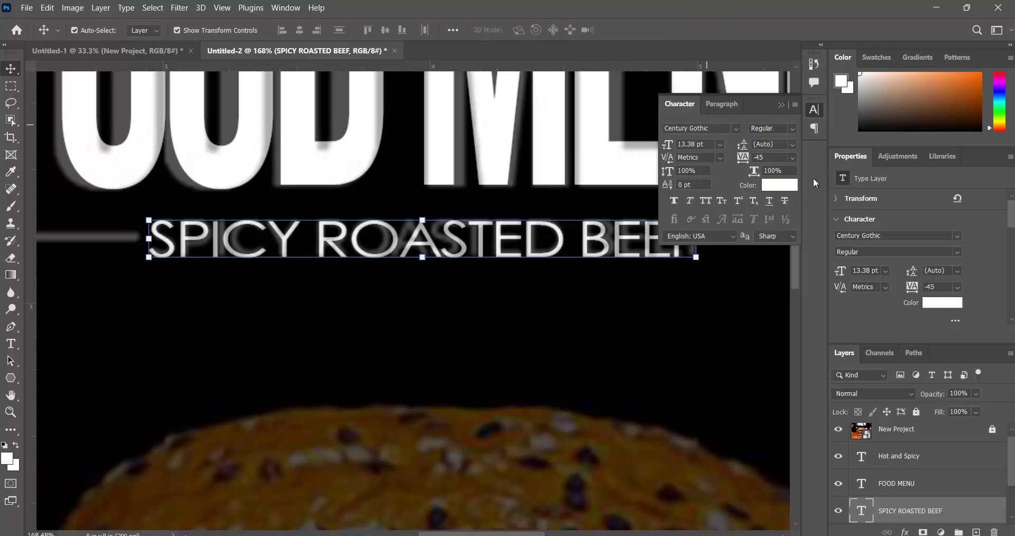
Try tracking values of 0, -10, -25, 30 and -30 on the tagline.
{"action": "left_click", "coordinate": [793, 158]}
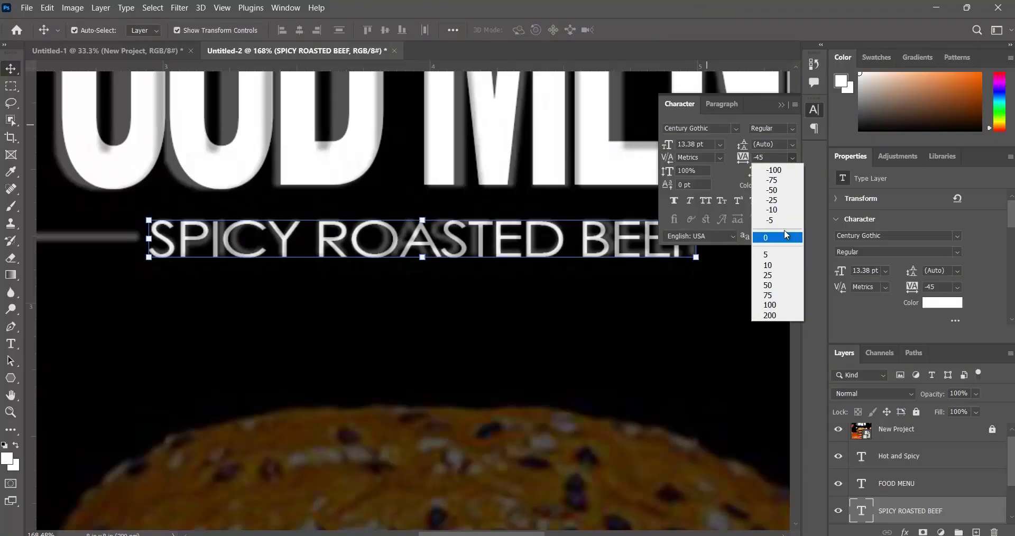
{"action": "left_click", "coordinate": [772, 237]}
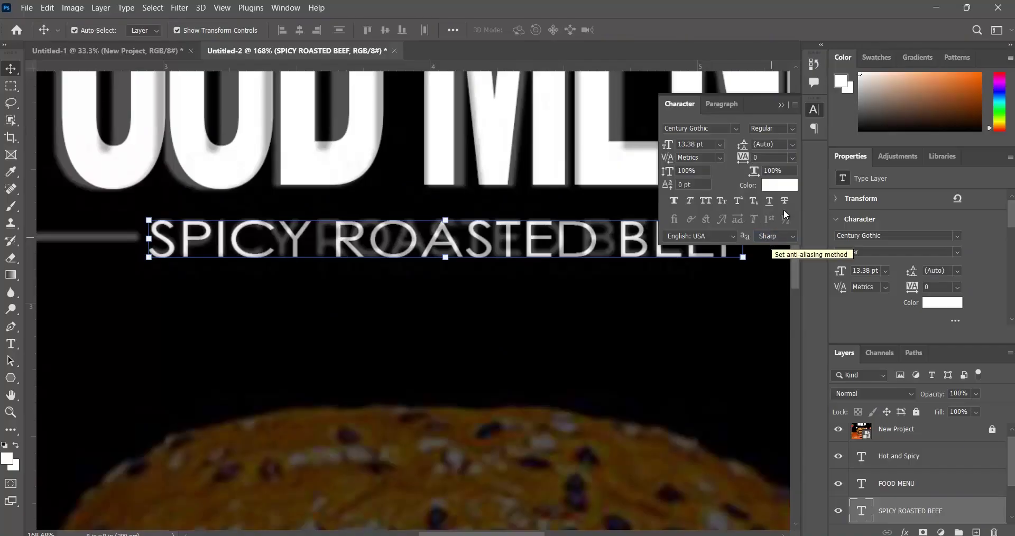
{"action": "left_click", "coordinate": [794, 158]}
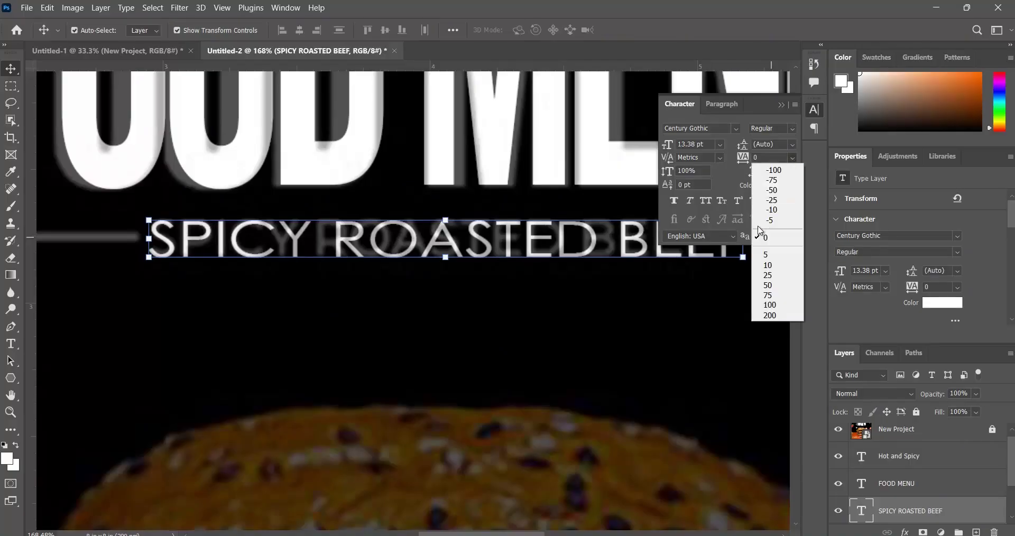
{"action": "left_click", "coordinate": [772, 210]}
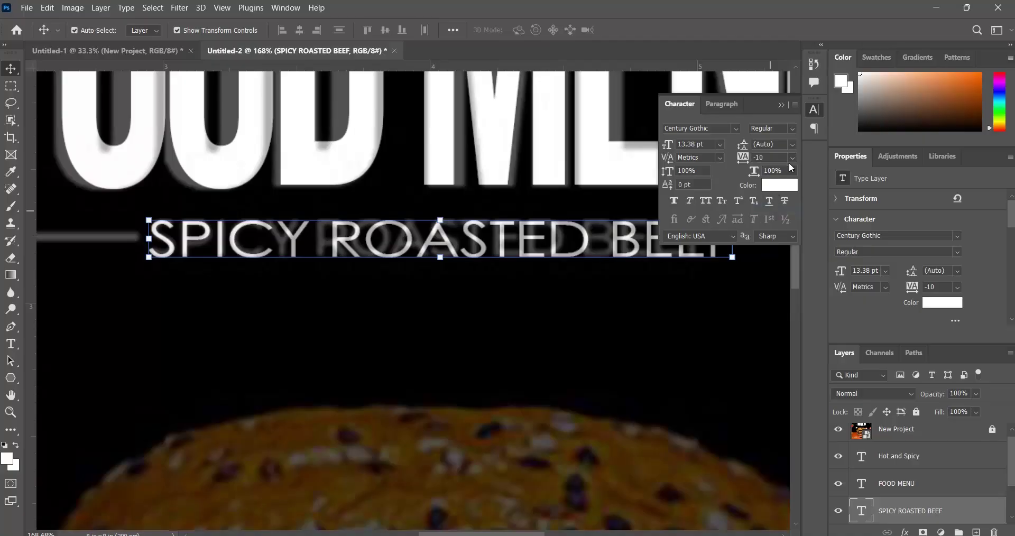
{"action": "left_click", "coordinate": [792, 158]}
{"action": "left_click", "coordinate": [778, 201]}
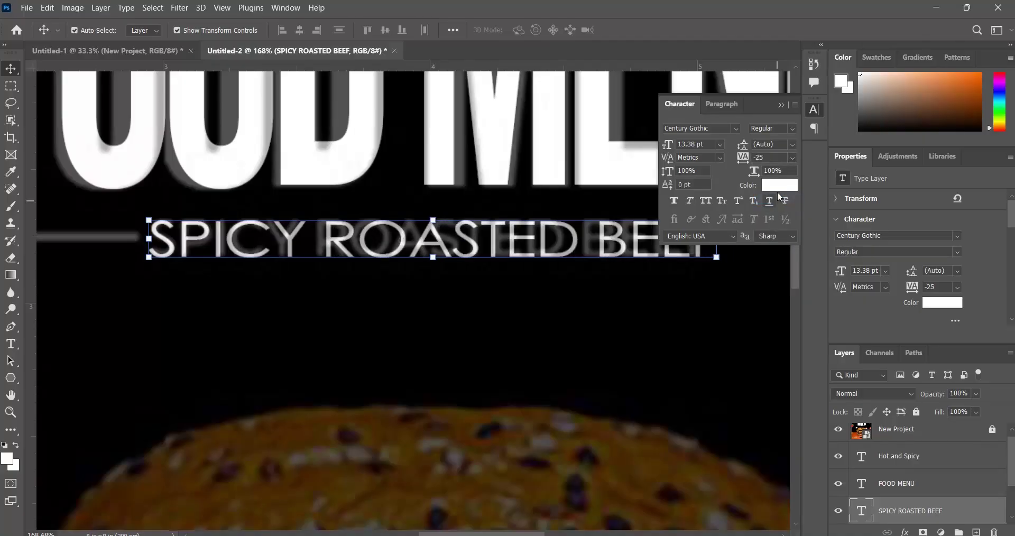
{"action": "left_click", "coordinate": [794, 157]}
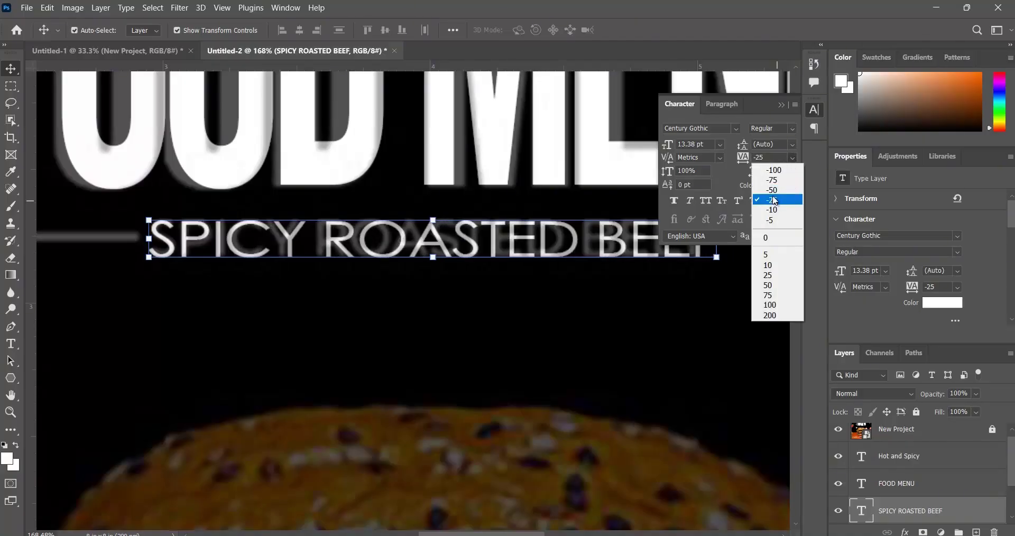
{"action": "left_click", "coordinate": [774, 201]}
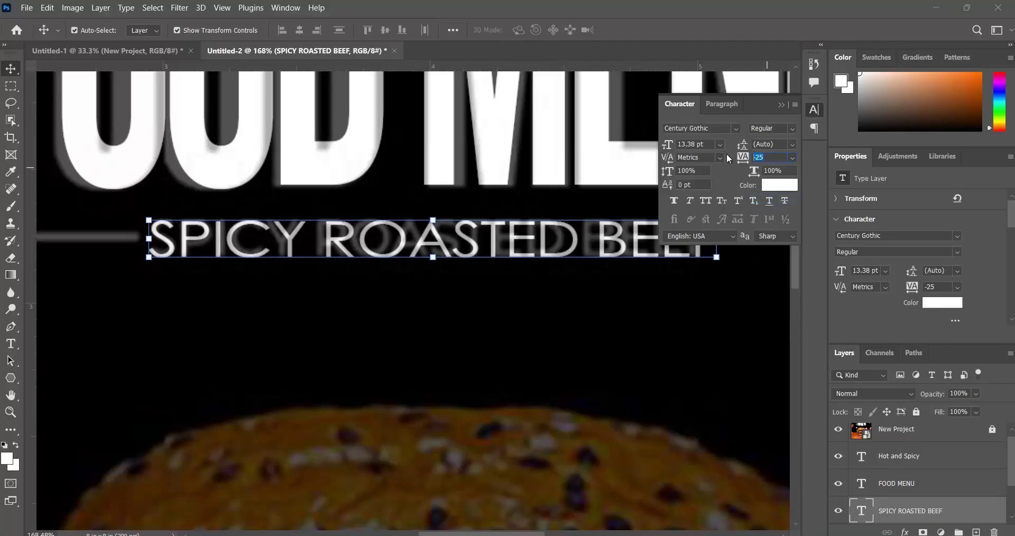
{"action": "type", "text": "30"}
{"action": "key", "text": "Return"}
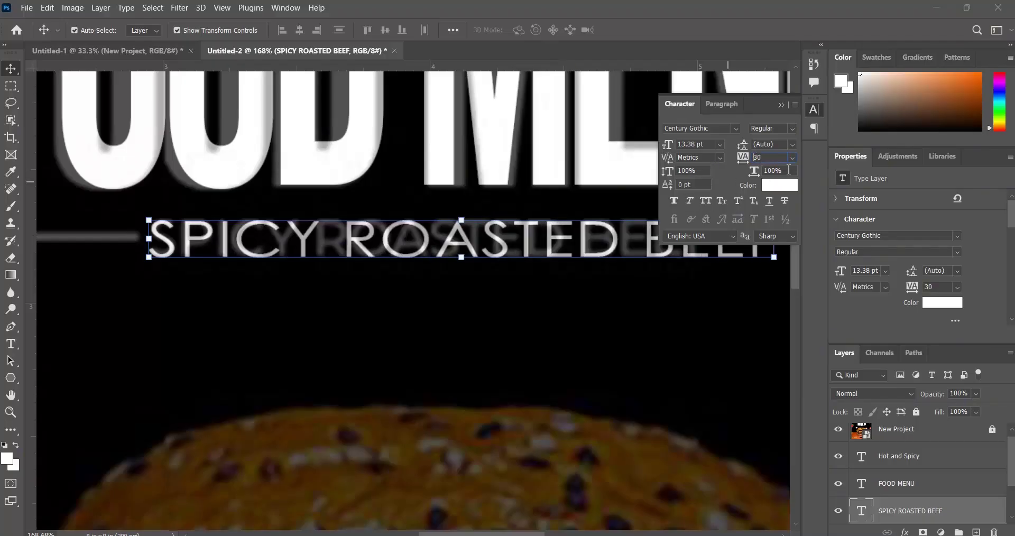
{"action": "key", "text": "Return"}
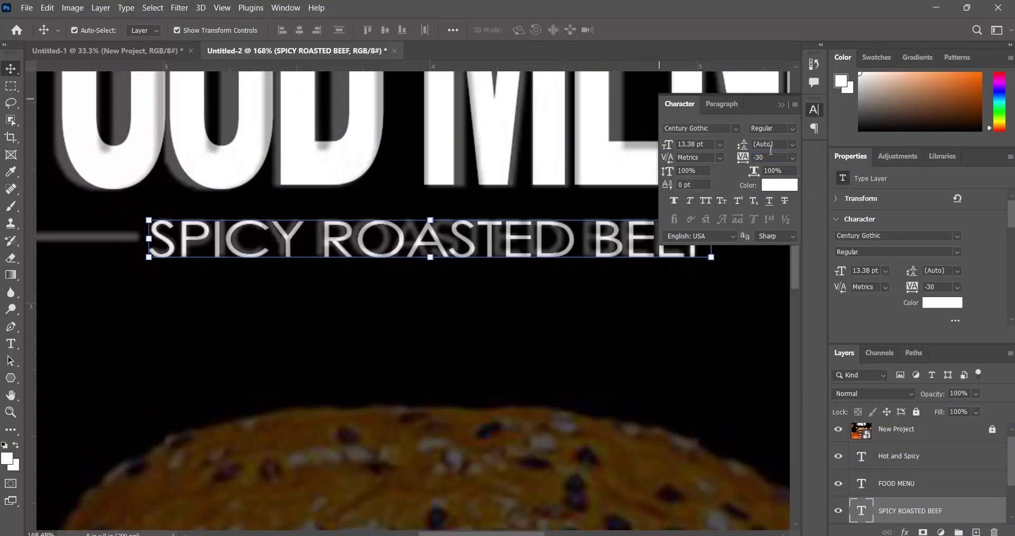
Set the tagline's tracking to -40, nudge it slightly to line up with its faded reference, and deselect it.
{"action": "left_click", "coordinate": [769, 158]}
{"action": "type", "text": "5"}
{"action": "key", "text": "Return"}
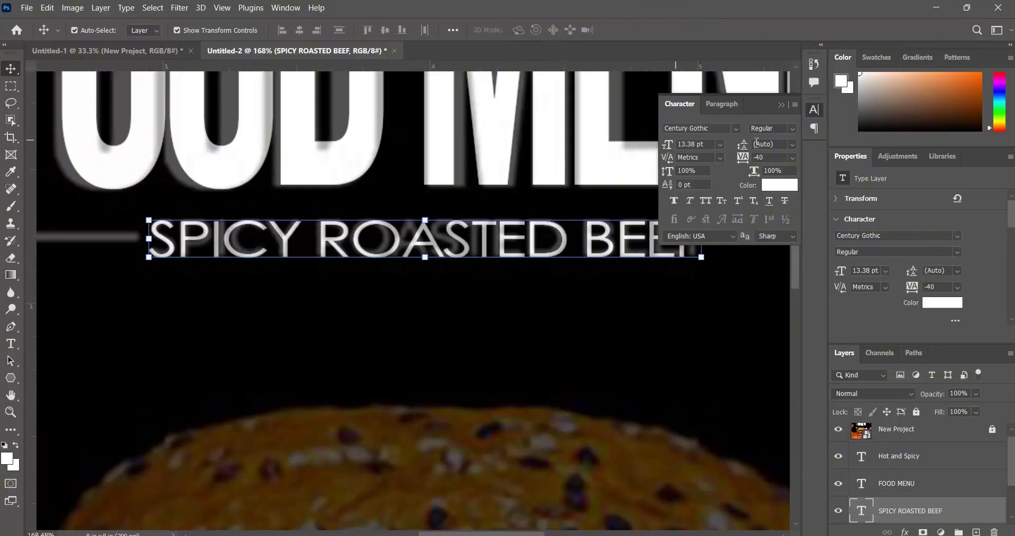
{"action": "left_click", "coordinate": [781, 105]}
{"action": "left_click_drag", "start_coordinate": [536, 250], "coordinate": [535, 247]}
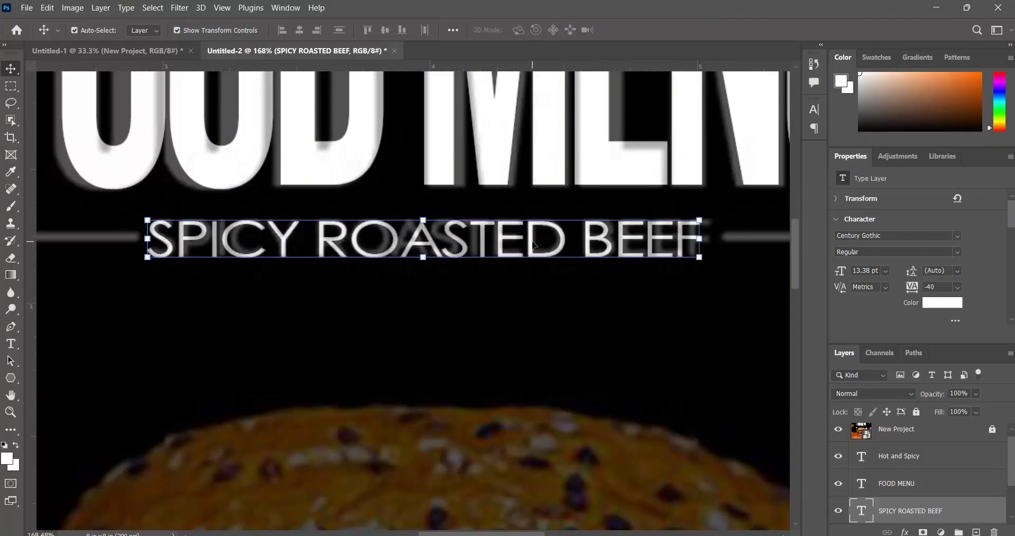
{"action": "left_click", "coordinate": [622, 307]}
Compare the heading and tagline with and without the faded New Project reference layer, leaving the reference visible.
{"action": "scroll", "coordinate": [498, 358], "scroll_direction": "down", "scroll_amount": 5}
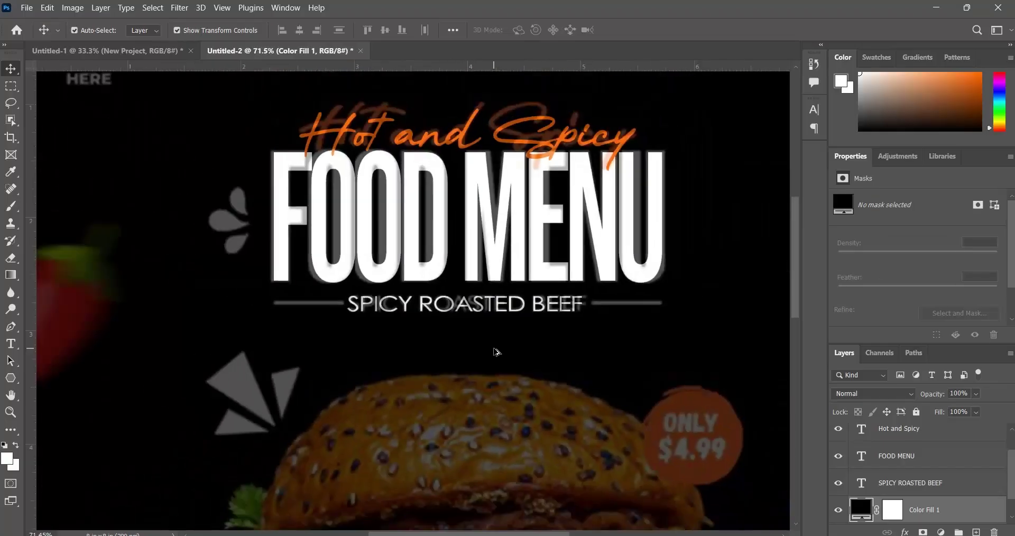
{"action": "scroll", "coordinate": [497, 346], "scroll_direction": "up", "scroll_amount": 4}
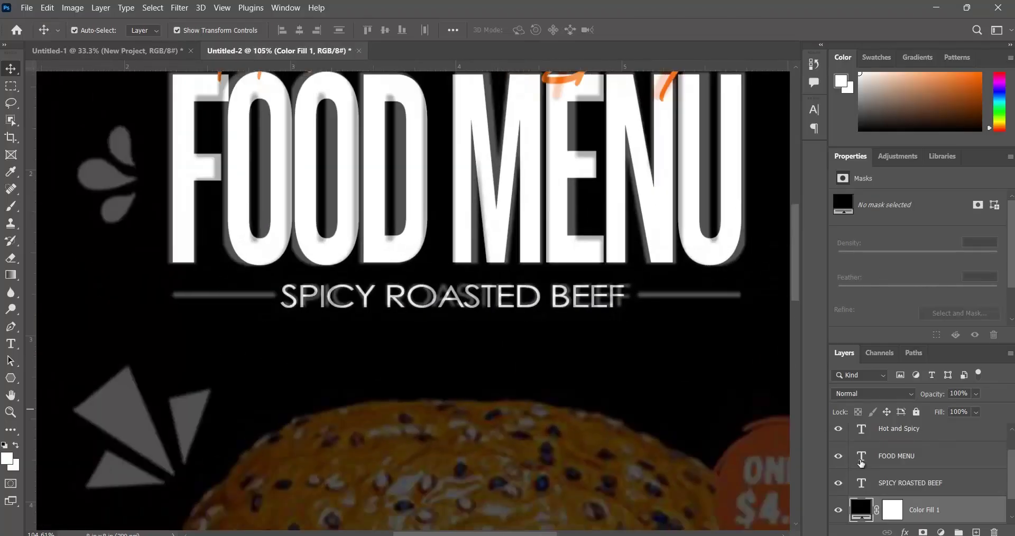
{"action": "left_click", "coordinate": [839, 436]}
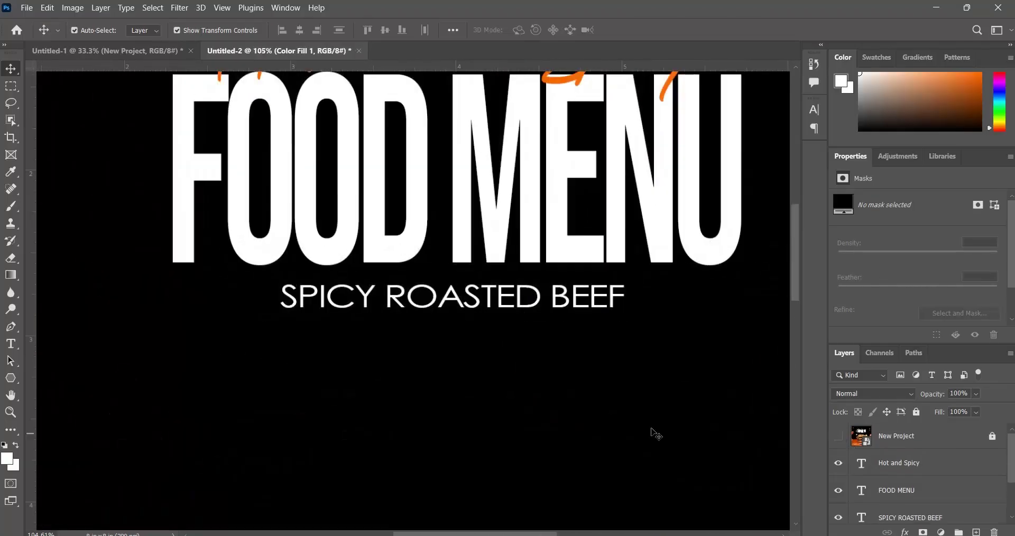
{"action": "scroll", "coordinate": [451, 392], "scroll_direction": "down", "scroll_amount": 3}
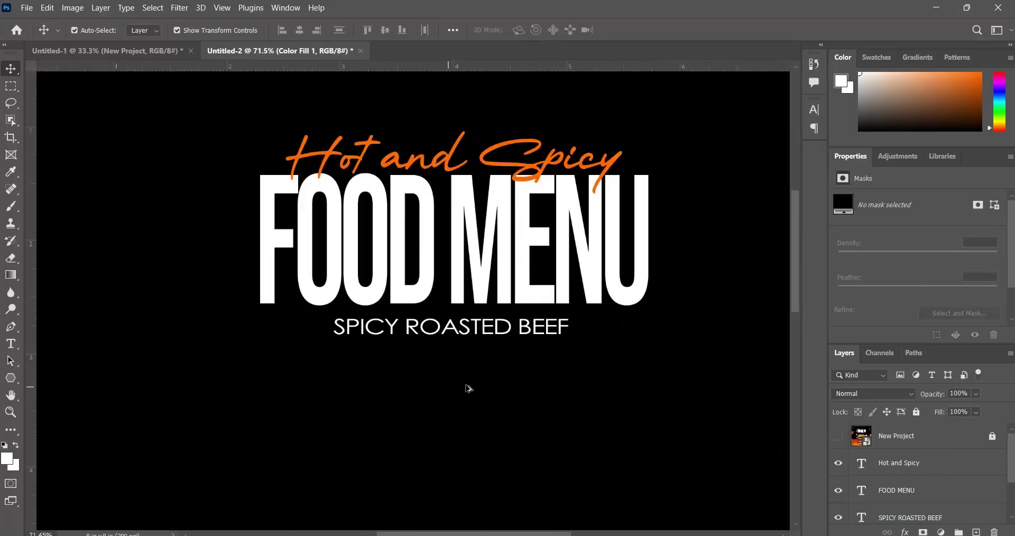
{"action": "left_click", "coordinate": [839, 437]}
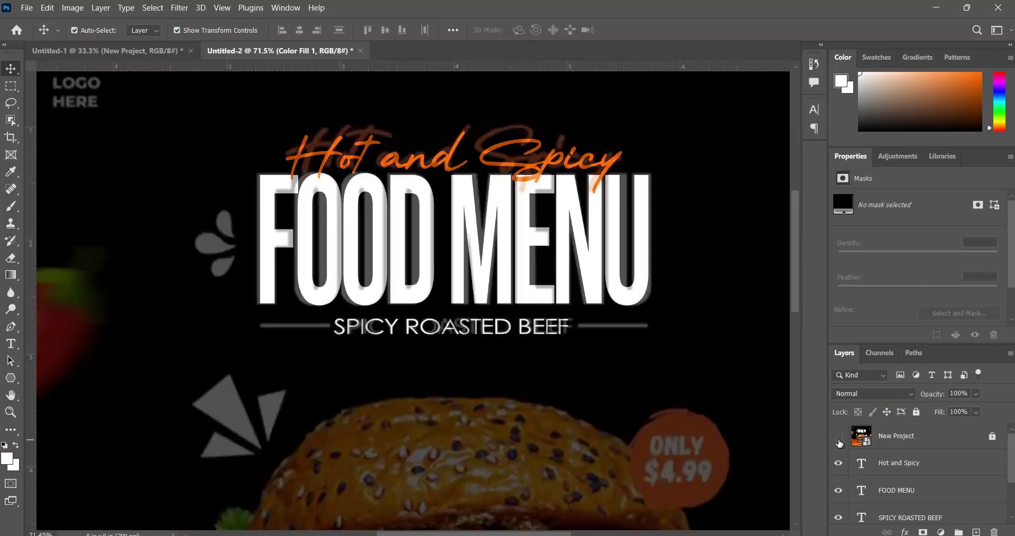
{"action": "left_click", "coordinate": [839, 437]}
{"action": "left_click", "coordinate": [839, 437]}
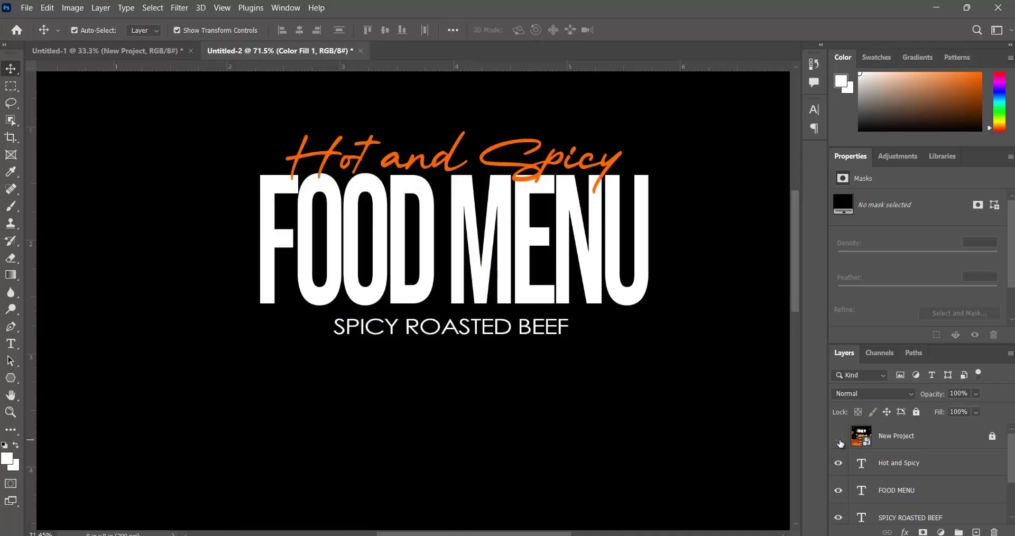
{"action": "left_click", "coordinate": [840, 439]}
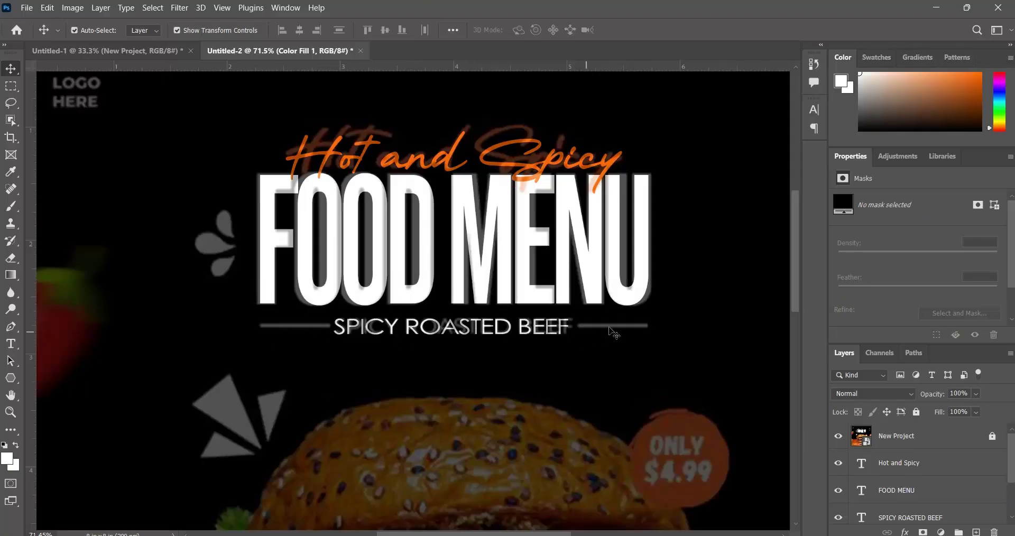
{"action": "left_click", "coordinate": [839, 436]}
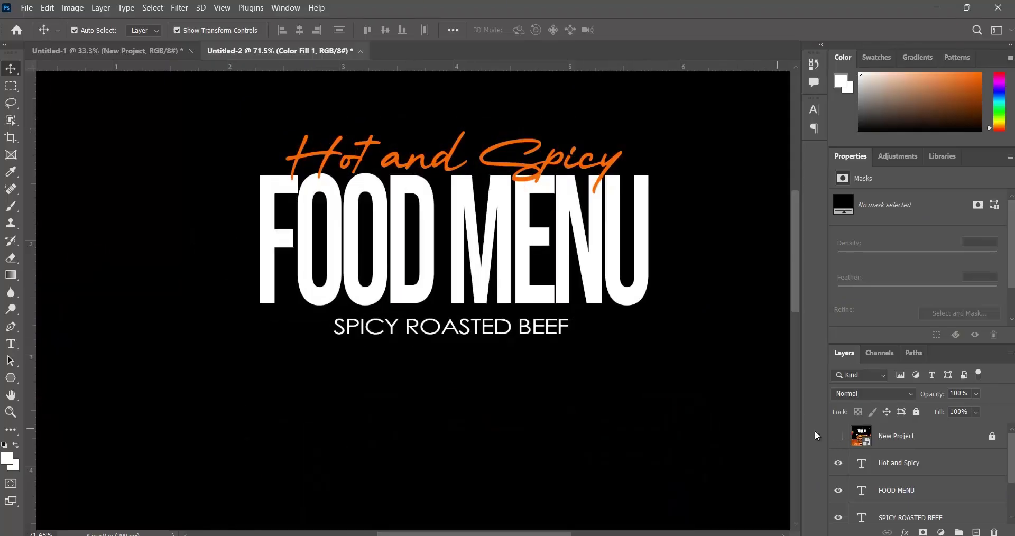
{"action": "scroll", "coordinate": [485, 309], "scroll_direction": "up", "scroll_amount": 4}
{"action": "scroll", "coordinate": [518, 308], "scroll_direction": "down", "scroll_amount": 2}
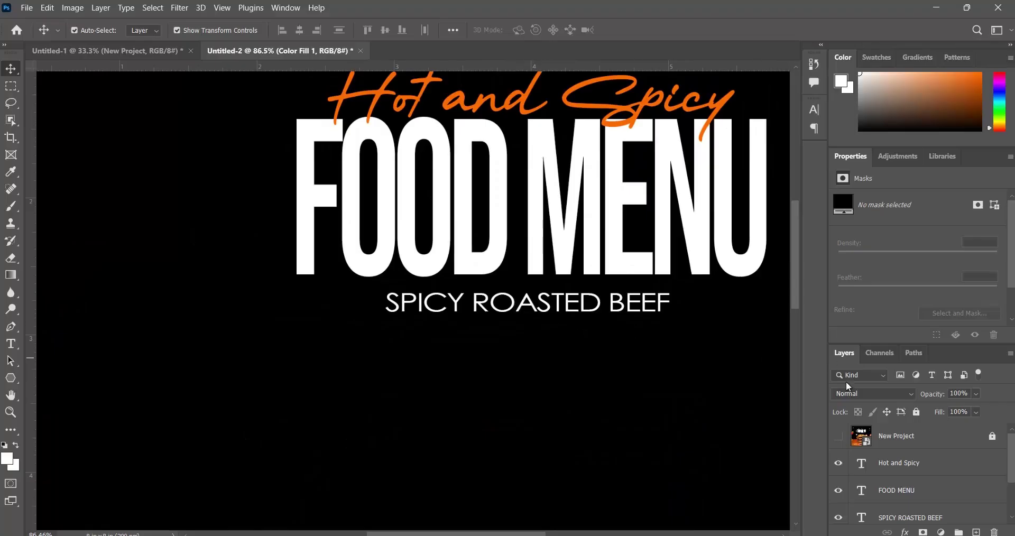
{"action": "left_click", "coordinate": [840, 438]}
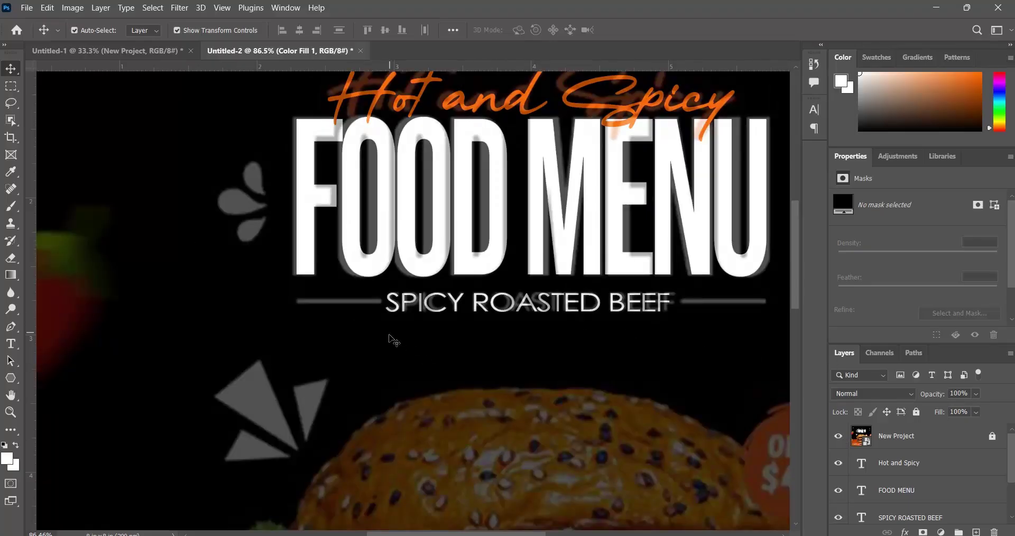
Set up the Rectangle tool in Shape mode with a white fill and no stroke.
{"action": "scroll", "coordinate": [401, 344], "scroll_direction": "up", "scroll_amount": 3}
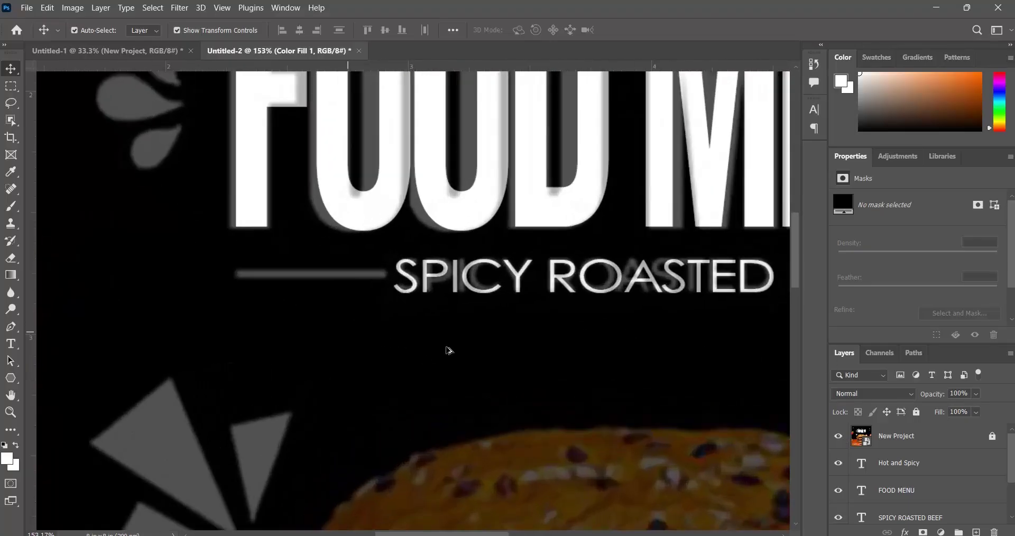
{"action": "scroll", "coordinate": [902, 449], "scroll_direction": "down", "scroll_amount": 2}
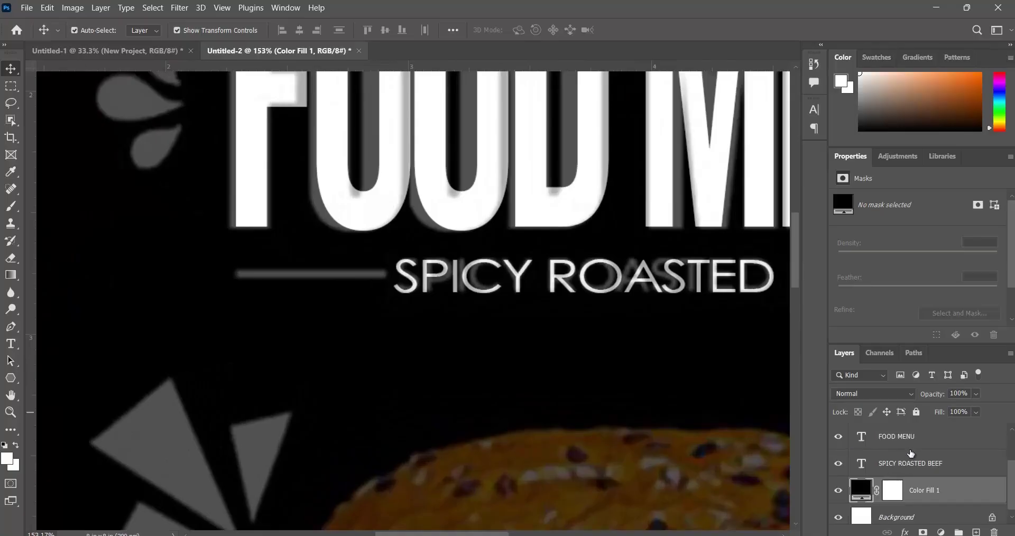
{"action": "scroll", "coordinate": [910, 452], "scroll_direction": "up", "scroll_amount": 2}
{"action": "scroll", "coordinate": [902, 481], "scroll_direction": "down", "scroll_amount": 2}
{"action": "left_click", "coordinate": [15, 384]}
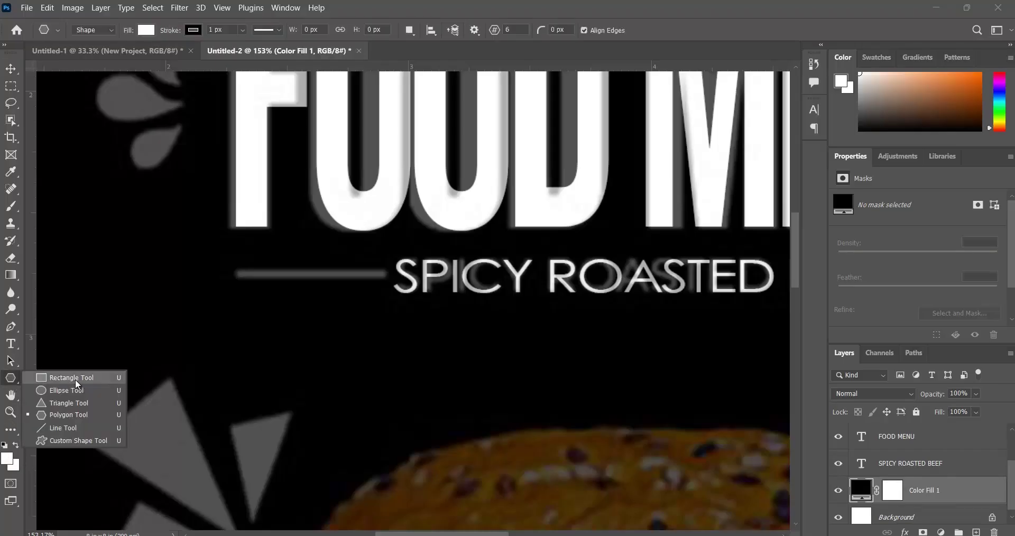
{"action": "left_click", "coordinate": [71, 378]}
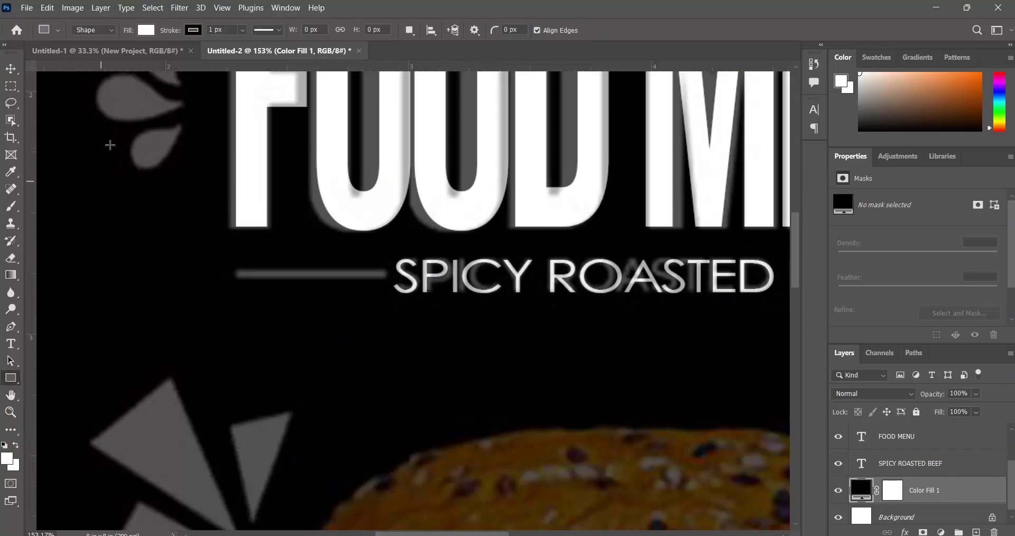
{"action": "left_click", "coordinate": [112, 32]}
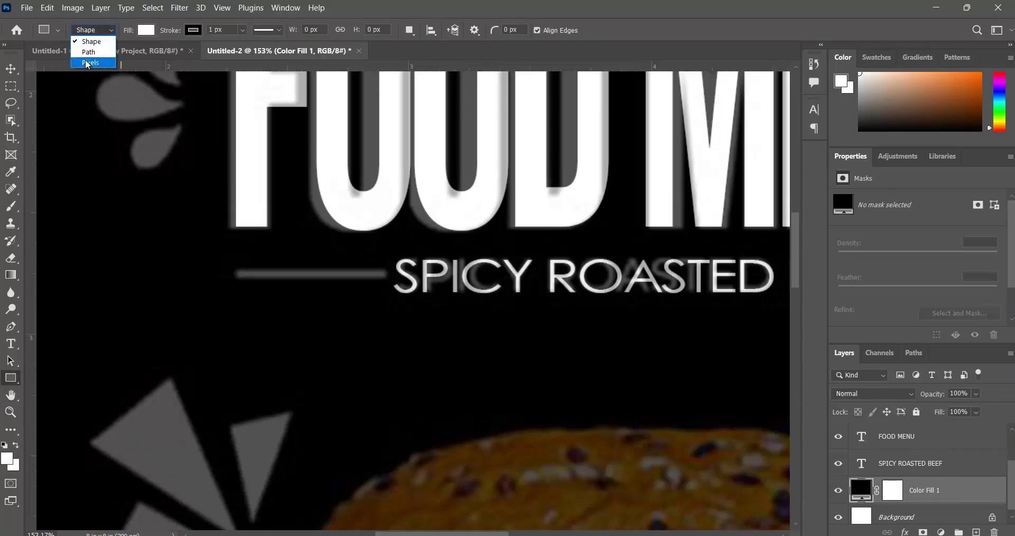
{"action": "left_click", "coordinate": [109, 31]}
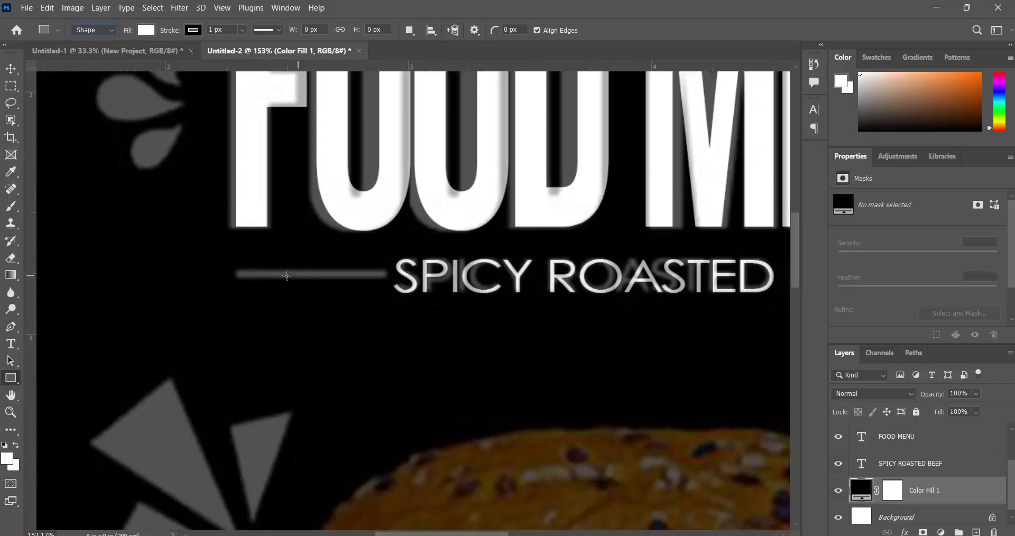
{"action": "left_click", "coordinate": [193, 30]}
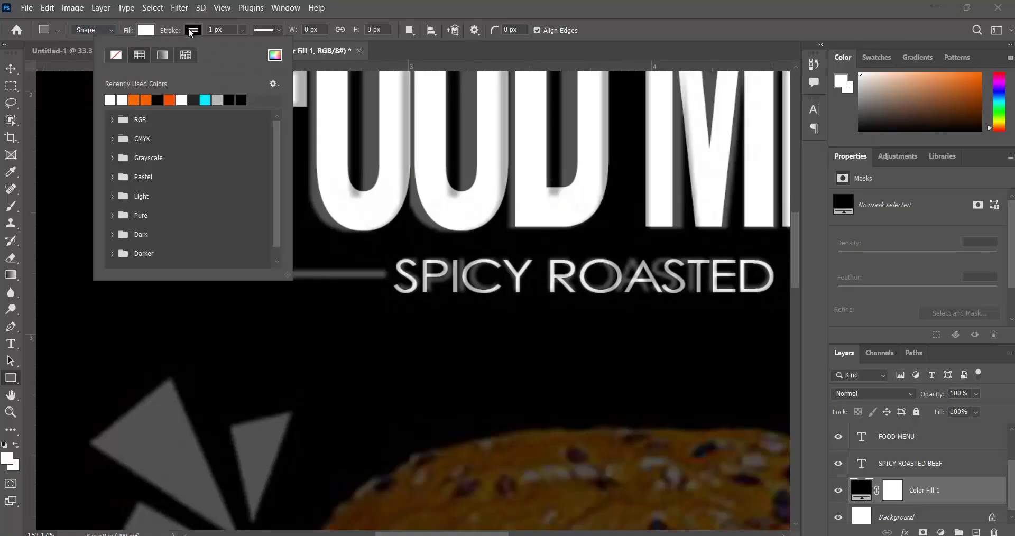
{"action": "left_click", "coordinate": [116, 56]}
{"action": "left_click", "coordinate": [189, 30]}
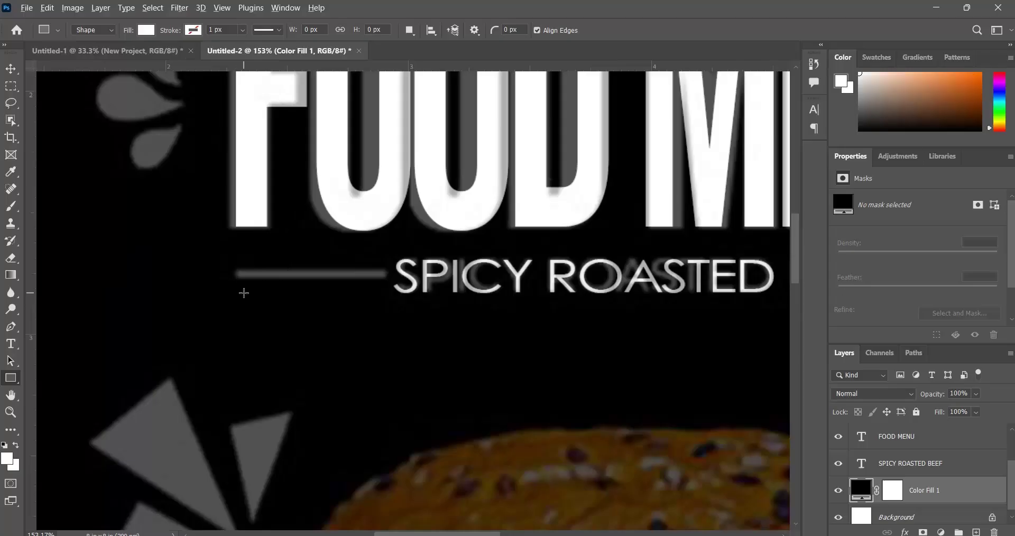
Draw a white rectangle about 184 x 13 px over the faded line left of the tagline, and deselect it.
{"action": "scroll", "coordinate": [248, 286], "scroll_direction": "up", "scroll_amount": 2}
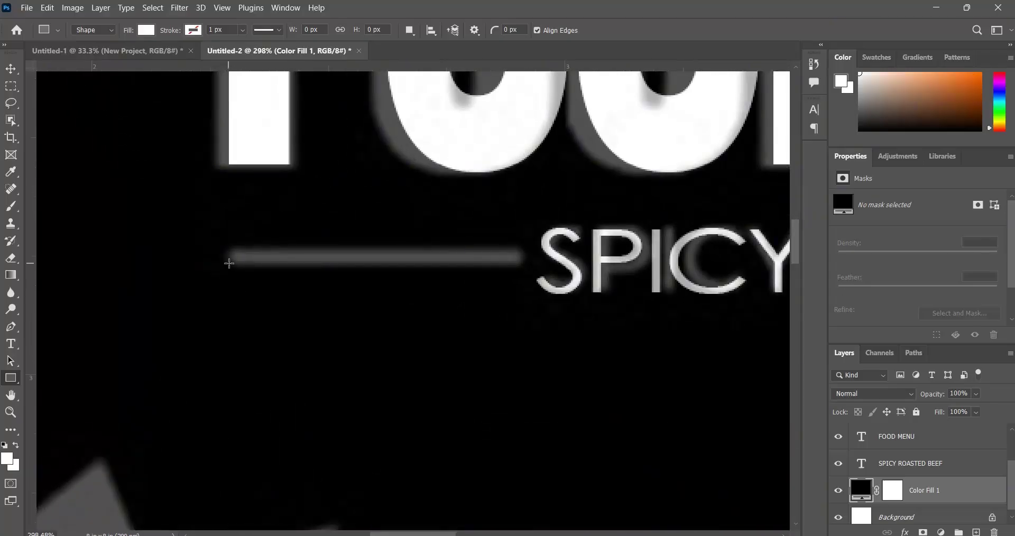
{"action": "left_click_drag", "start_coordinate": [229, 266], "coordinate": [520, 246]}
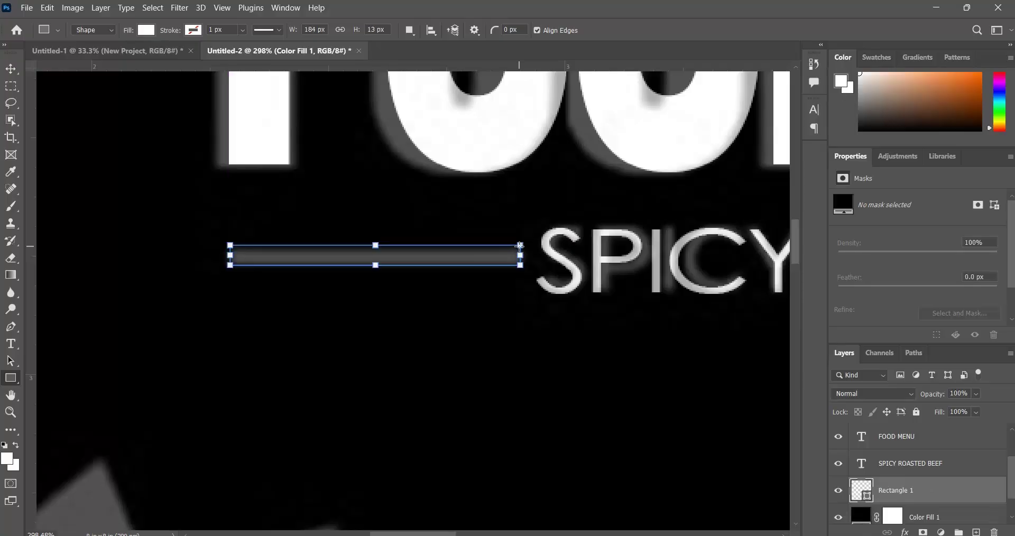
{"action": "left_click", "coordinate": [11, 69]}
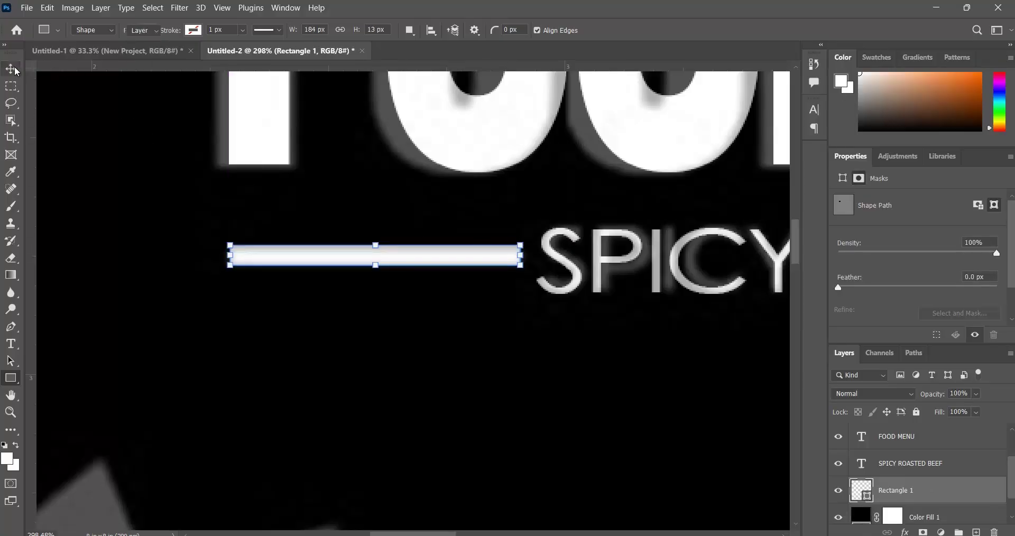
{"action": "left_click", "coordinate": [379, 394]}
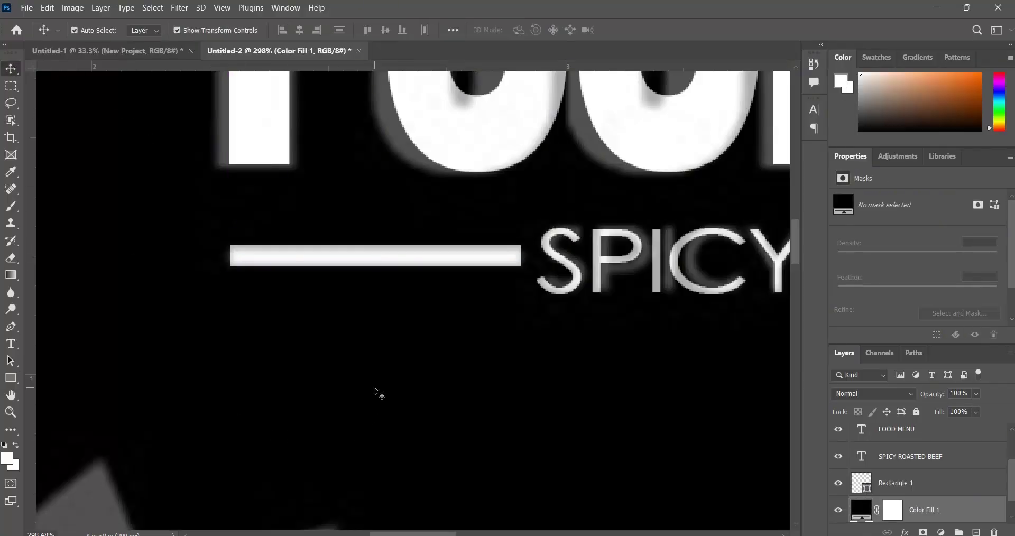
Compare the drawn line and heading text with and without the faded New Project reference layer, leaving the reference visible.
{"action": "scroll", "coordinate": [394, 383], "scroll_direction": "down", "scroll_amount": 4}
{"action": "scroll", "coordinate": [592, 358], "scroll_direction": "down", "scroll_amount": 3}
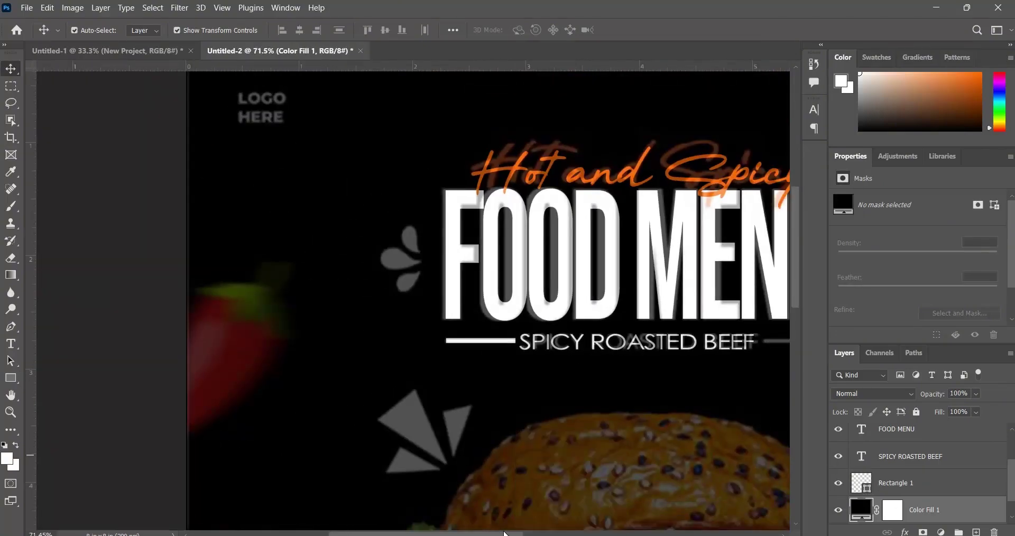
{"action": "left_click_drag", "start_coordinate": [501, 532], "coordinate": [558, 532]}
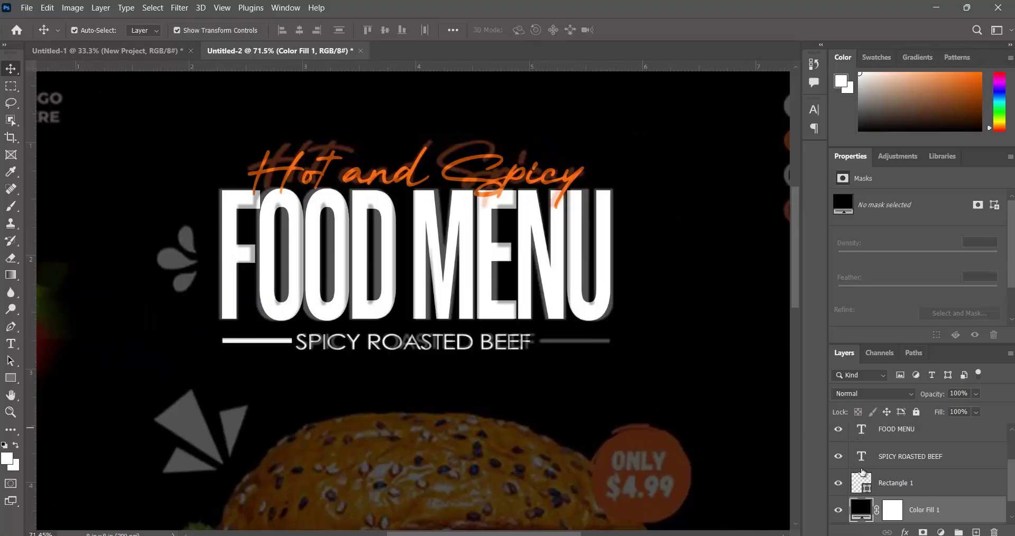
{"action": "scroll", "coordinate": [863, 471], "scroll_direction": "up", "scroll_amount": 2}
{"action": "left_click", "coordinate": [840, 436]}
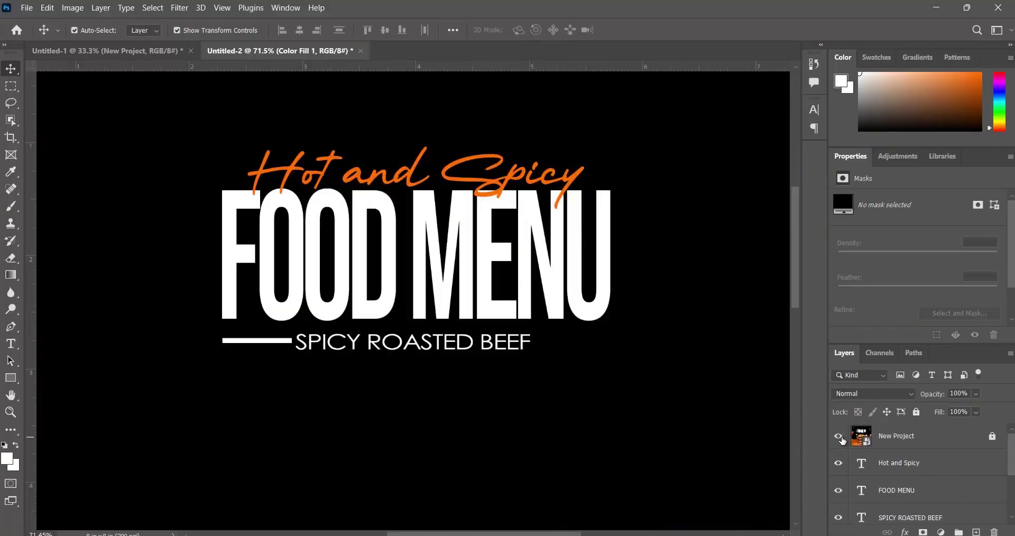
{"action": "left_click", "coordinate": [839, 438]}
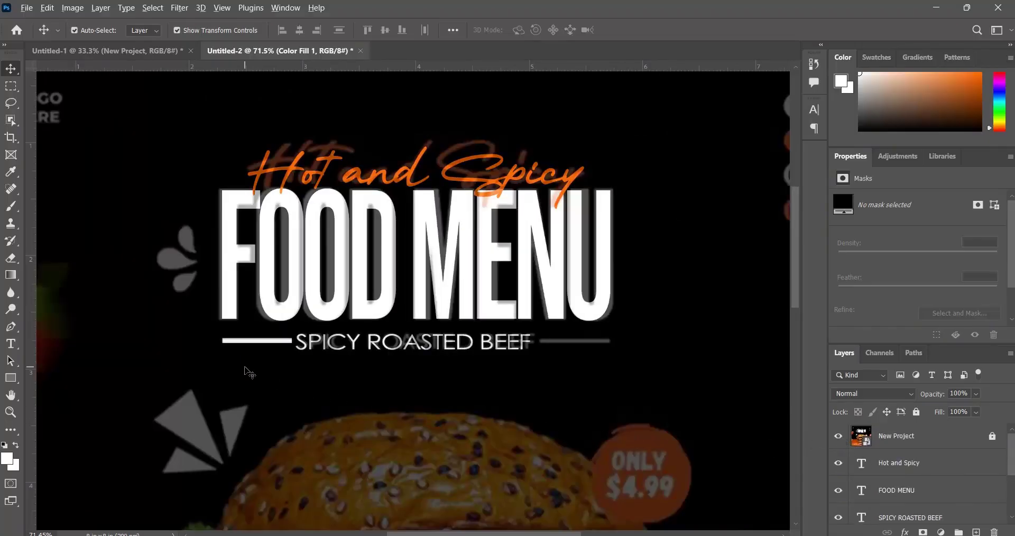
Squash the line's height to 53.85% and nudge it down to Y 826.50 px over its faded reference.
{"action": "scroll", "coordinate": [254, 370], "scroll_direction": "up", "scroll_amount": 5}
{"action": "scroll", "coordinate": [279, 335], "scroll_direction": "up", "scroll_amount": 2}
{"action": "left_click_drag", "start_coordinate": [259, 294], "coordinate": [303, 298]}
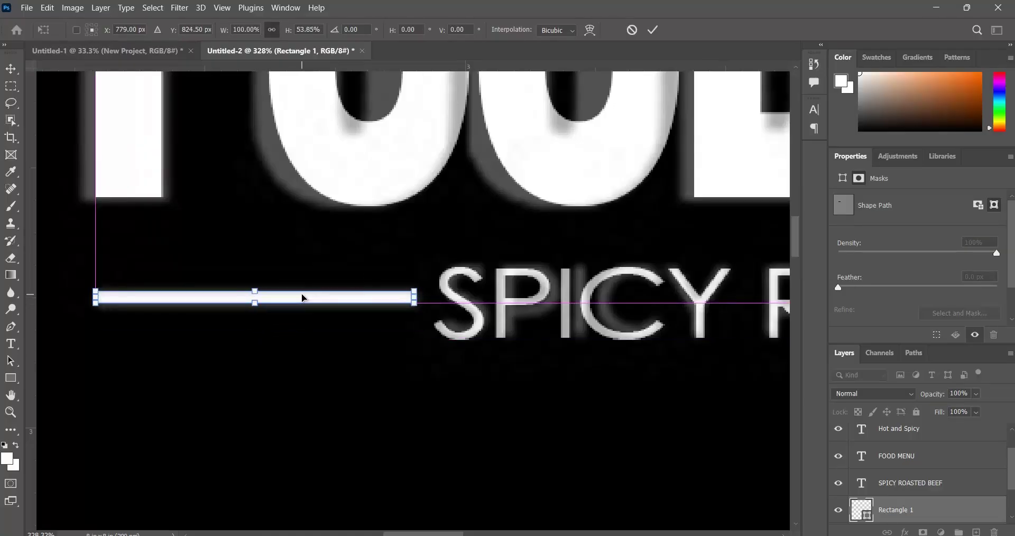
{"action": "key", "text": "Down"}
{"action": "key", "text": "Down"}
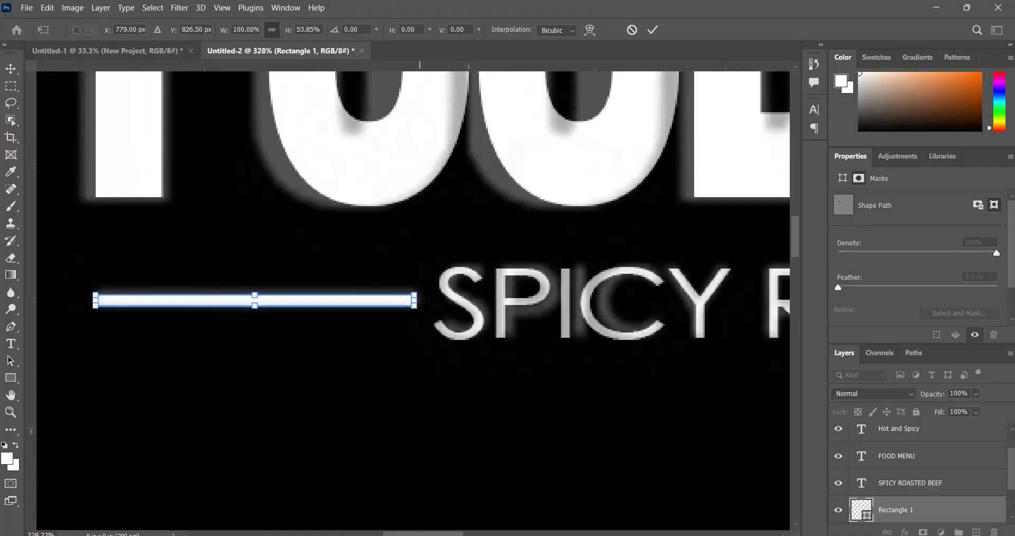
Apply the line's transform and rename the rectangle layer as LINE.
{"action": "scroll", "coordinate": [275, 402], "scroll_direction": "down", "scroll_amount": 5}
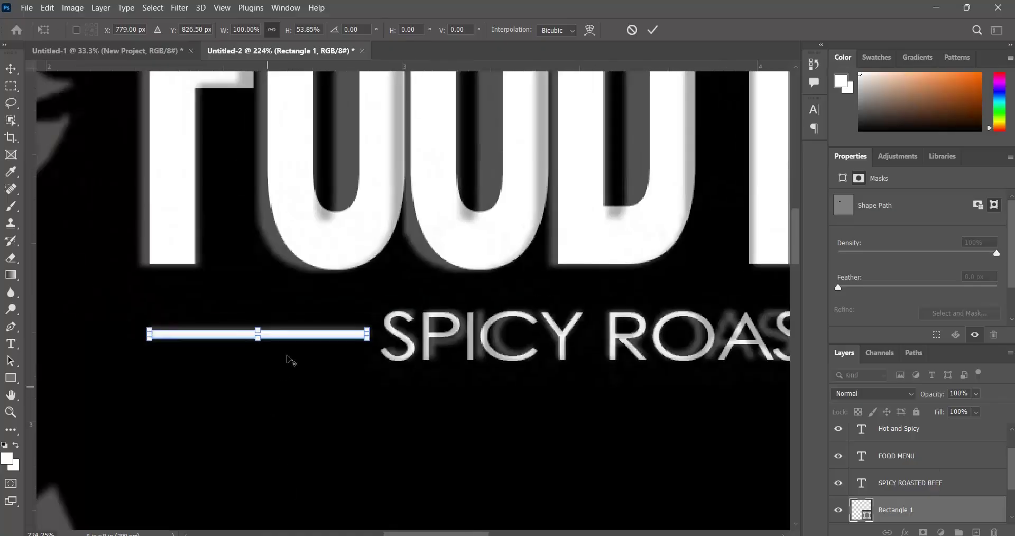
{"action": "scroll", "coordinate": [458, 534], "scroll_direction": "right", "scroll_amount": 10}
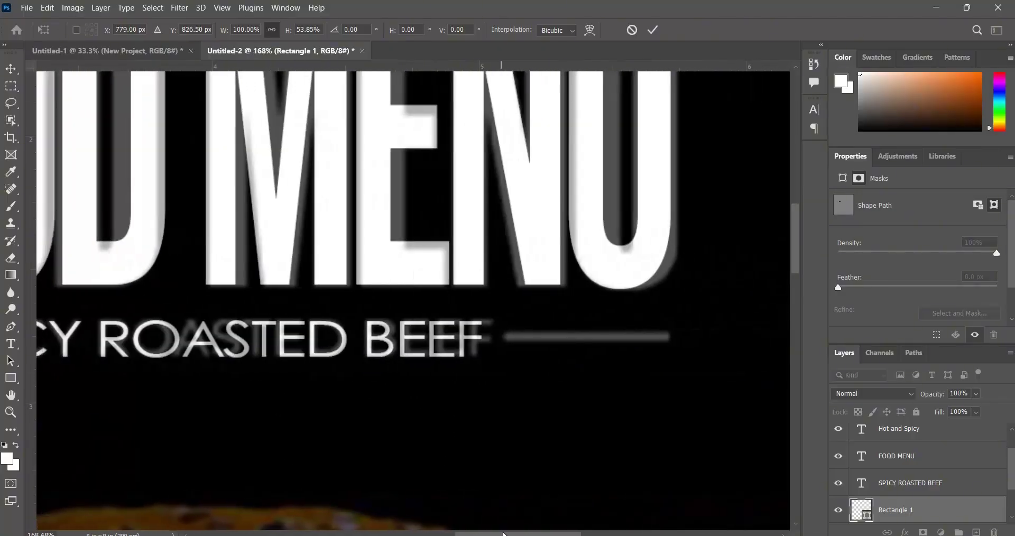
{"action": "scroll", "coordinate": [465, 527], "scroll_direction": "left", "scroll_amount": 9}
{"action": "scroll", "coordinate": [448, 532], "scroll_direction": "right", "scroll_amount": 3}
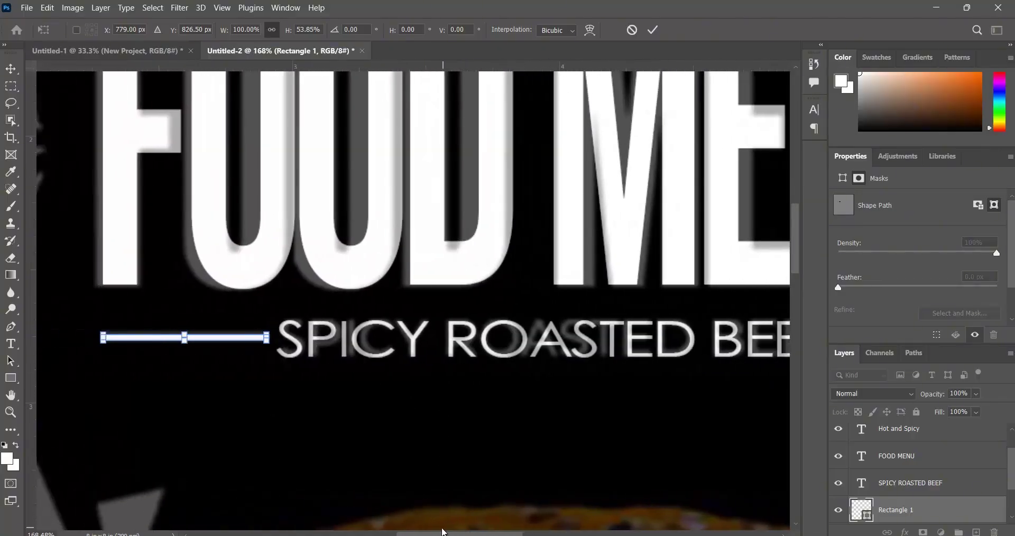
{"action": "scroll", "coordinate": [465, 513], "scroll_direction": "left", "scroll_amount": 2}
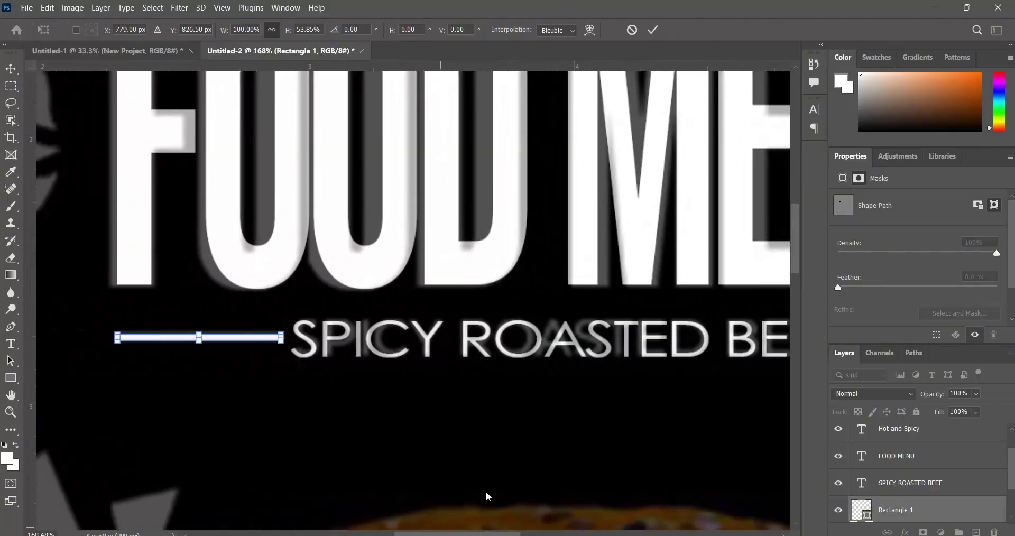
{"action": "double_click", "coordinate": [895, 512]}
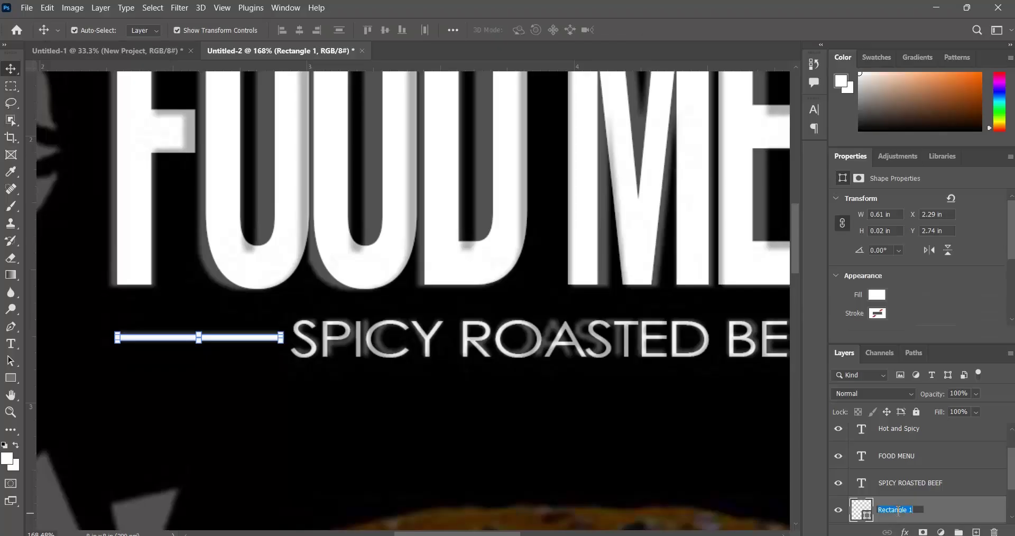
{"action": "type", "text": "LINE"}
{"action": "key", "text": "Return"}
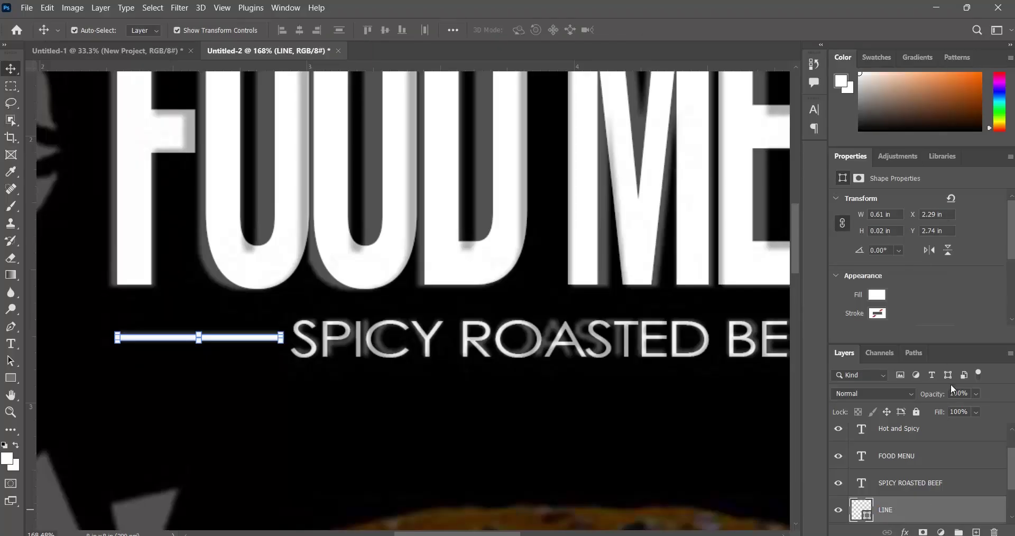
Duplicate the LINE layer as LINE copy and move the copy onto the faded line right of the tagline.
{"action": "right_click", "coordinate": [922, 511]}
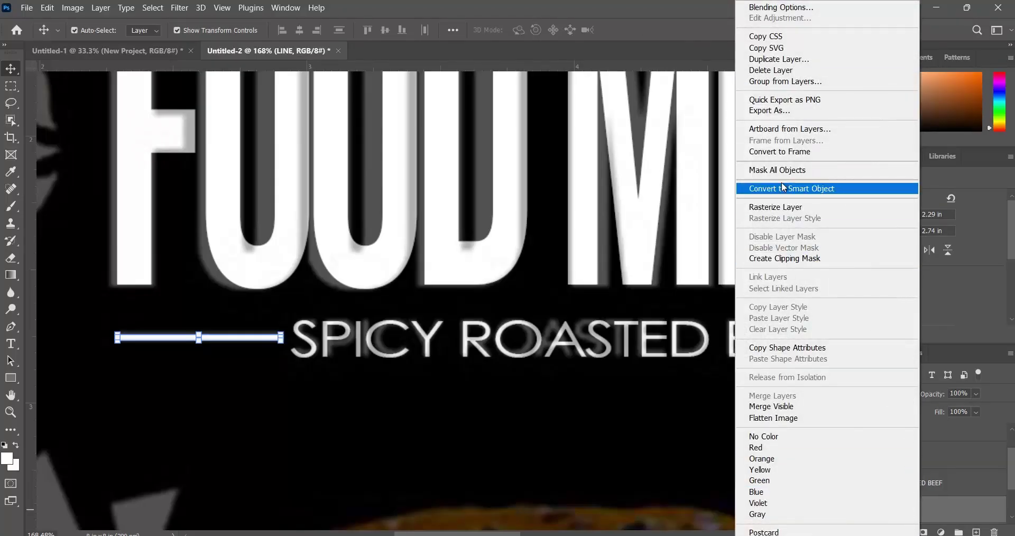
{"action": "left_click", "coordinate": [781, 59]}
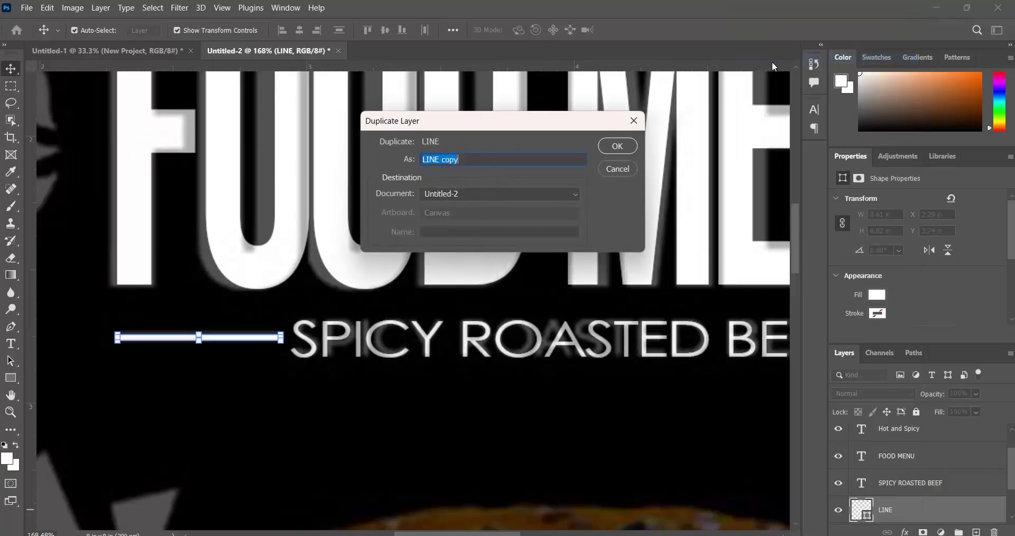
{"action": "left_click", "coordinate": [618, 147]}
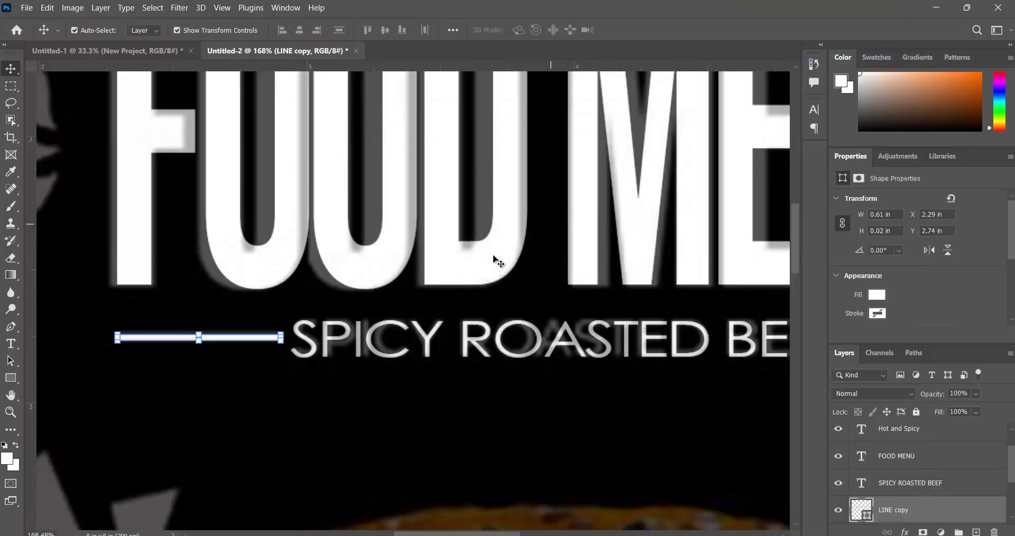
{"action": "left_click_drag", "start_coordinate": [248, 343], "coordinate": [757, 339]}
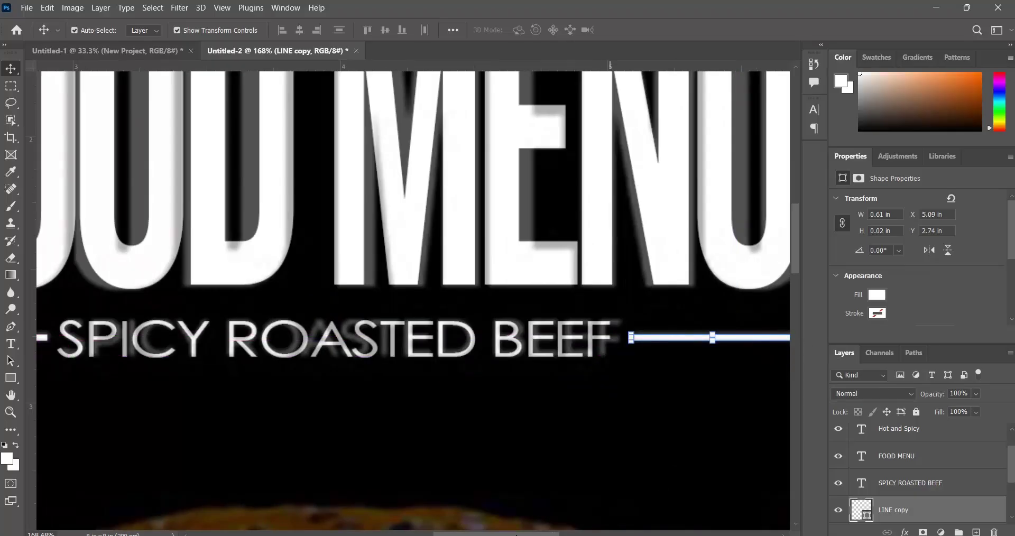
{"action": "left_click", "coordinate": [584, 420]}
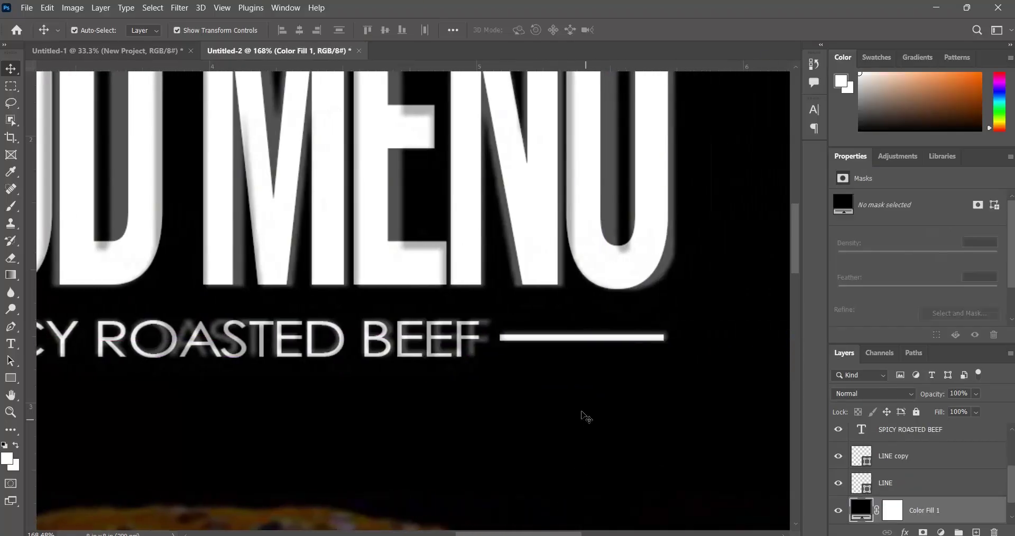
Nudge the duplicated line slightly up and to the right, to X 5.1 in, to line up with its faded reference.
{"action": "left_click", "coordinate": [569, 339]}
{"action": "key", "text": "Up"}
{"action": "key", "text": "Up"}
{"action": "key", "text": "Up"}
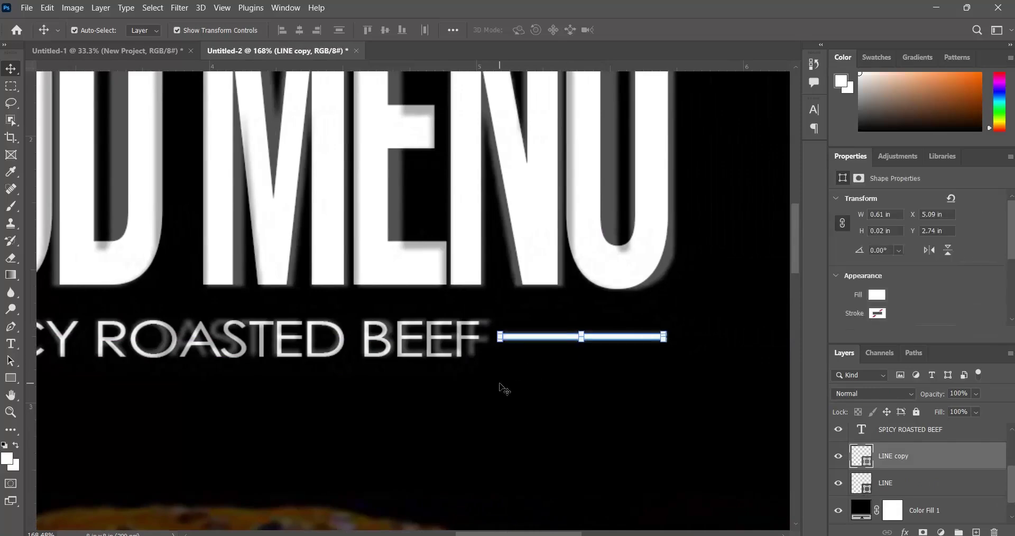
{"action": "key", "text": "Right"}
{"action": "key", "text": "Right"}
{"action": "key", "text": "Down"}
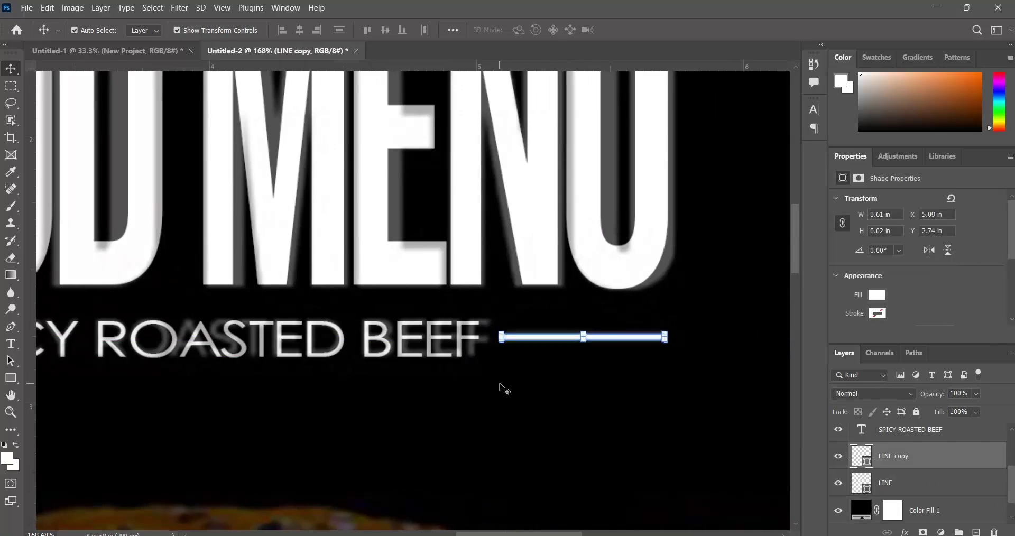
{"action": "key", "text": "Right"}
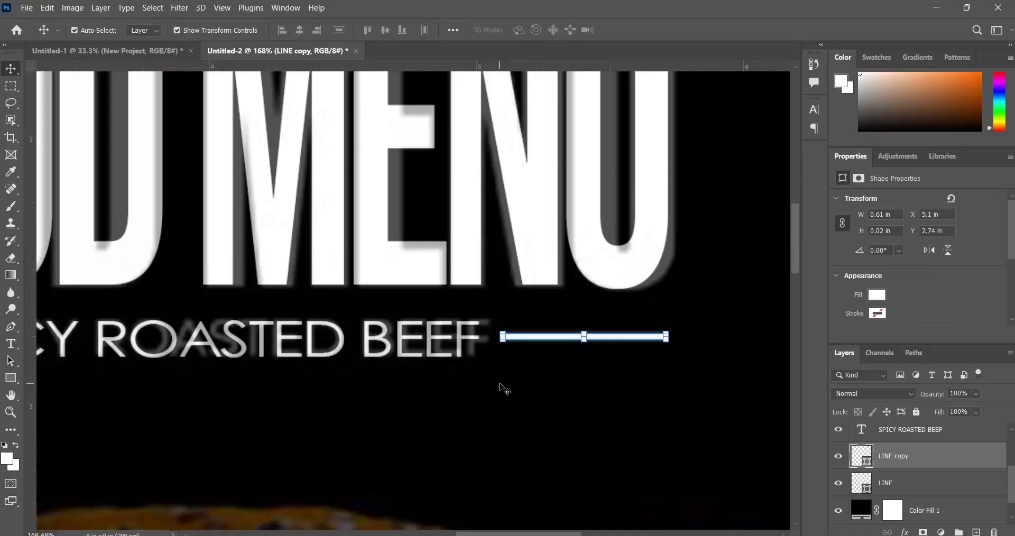
Hide the New Project reference layer, deselect the line, and review the heading, tagline and both lines on the black background.
{"action": "scroll", "coordinate": [412, 296], "scroll_direction": "left", "scroll_amount": 7}
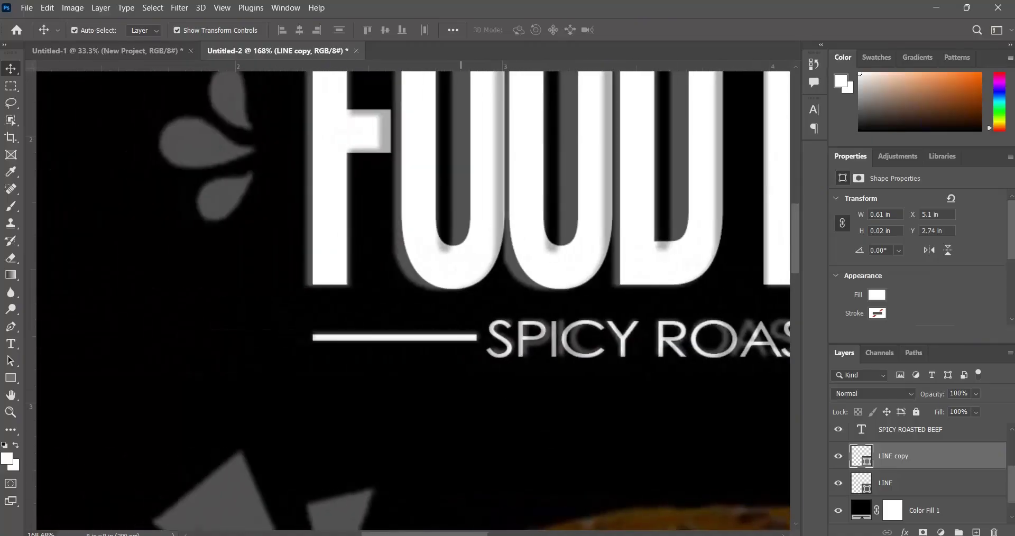
{"action": "scroll", "coordinate": [254, 448], "scroll_direction": "right", "scroll_amount": 1}
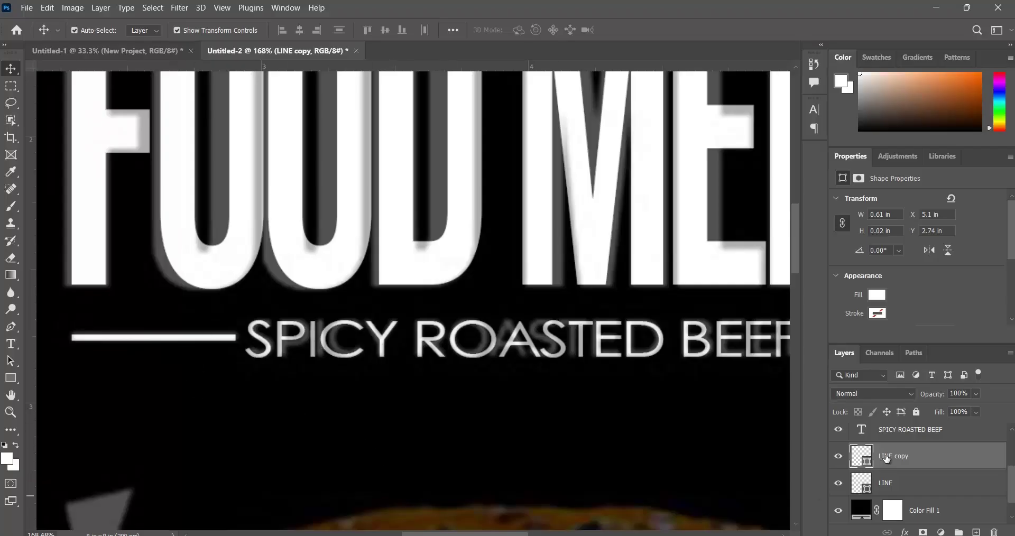
{"action": "scroll", "coordinate": [917, 447], "scroll_direction": "up", "scroll_amount": 3}
{"action": "scroll", "coordinate": [846, 445], "scroll_direction": "up", "scroll_amount": 1}
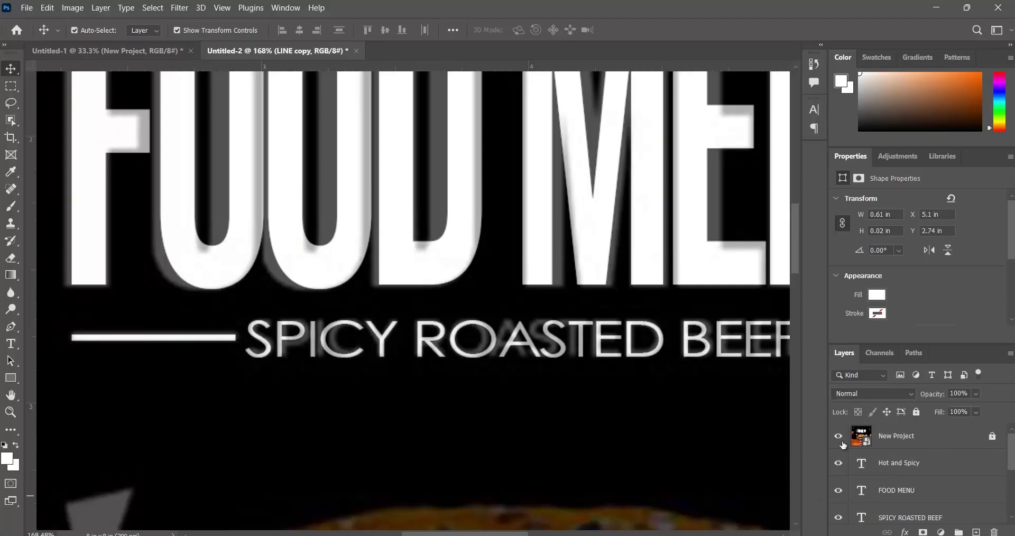
{"action": "left_click", "coordinate": [839, 438]}
{"action": "scroll", "coordinate": [449, 402], "scroll_direction": "down", "scroll_amount": 5}
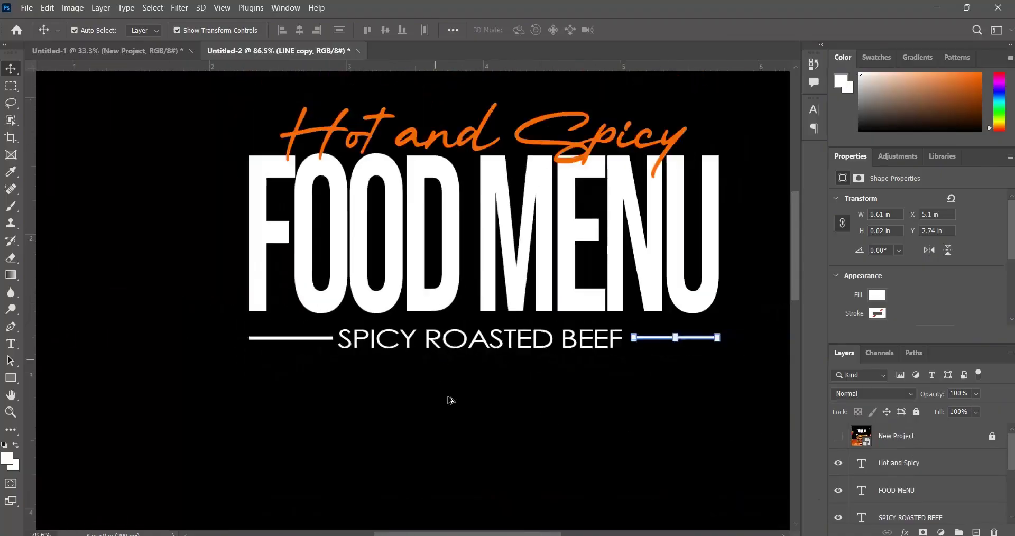
{"action": "left_click", "coordinate": [497, 431]}
{"action": "scroll", "coordinate": [487, 439], "scroll_direction": "down", "scroll_amount": 2}
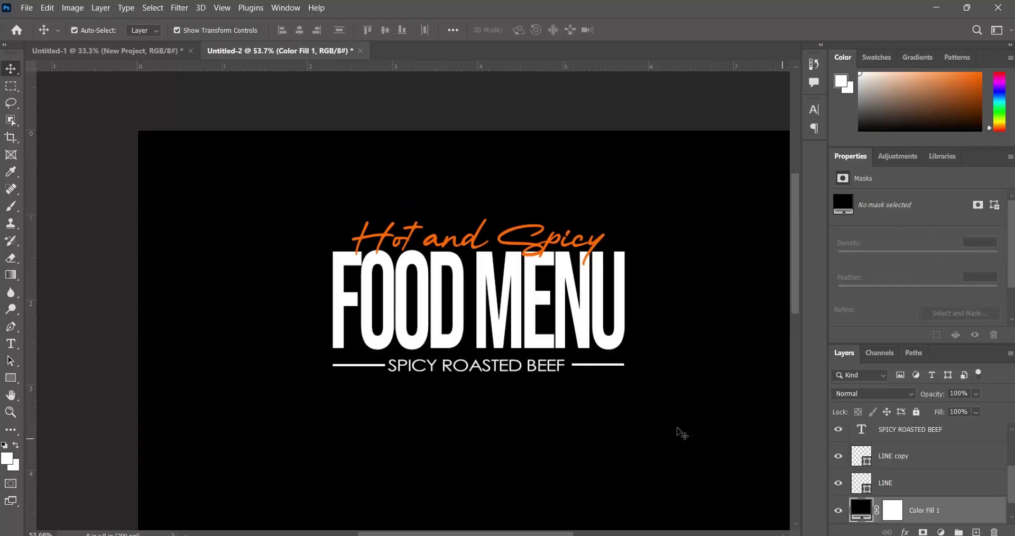
{"action": "scroll", "coordinate": [483, 363], "scroll_direction": "down", "scroll_amount": 2}
{"action": "scroll", "coordinate": [482, 363], "scroll_direction": "down", "scroll_amount": 2}
{"action": "scroll", "coordinate": [487, 357], "scroll_direction": "up", "scroll_amount": 6}
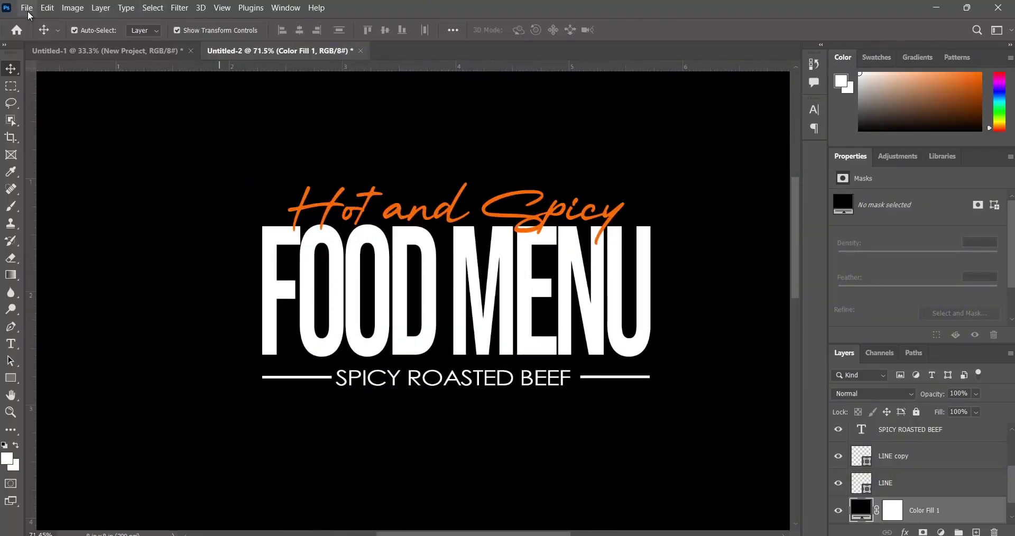
Save the document in the Documents folder as a Photoshop file named FOOD MENU PHOTOSHOP, with Maximize Compatibility on.
{"action": "left_click", "coordinate": [28, 11]}
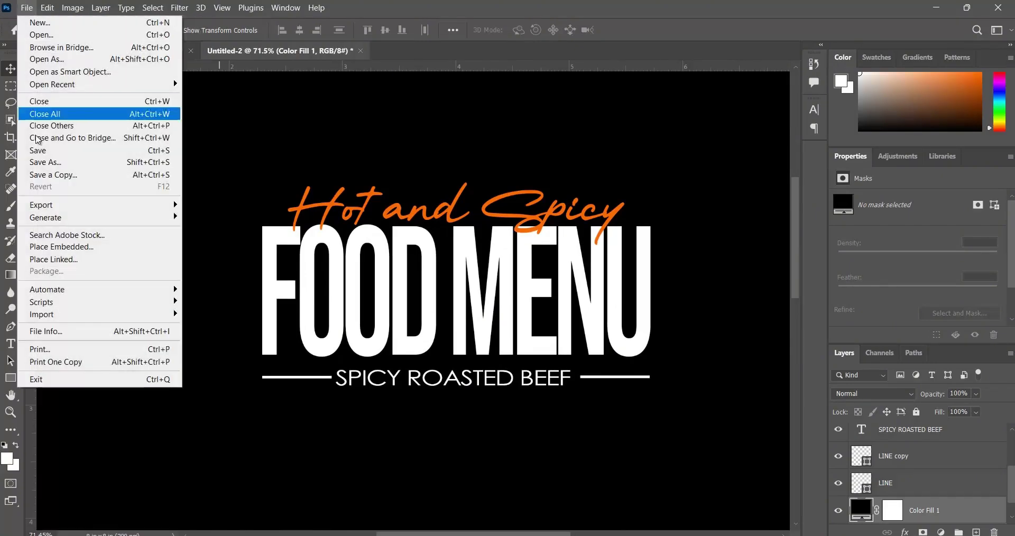
{"action": "left_click", "coordinate": [52, 162]}
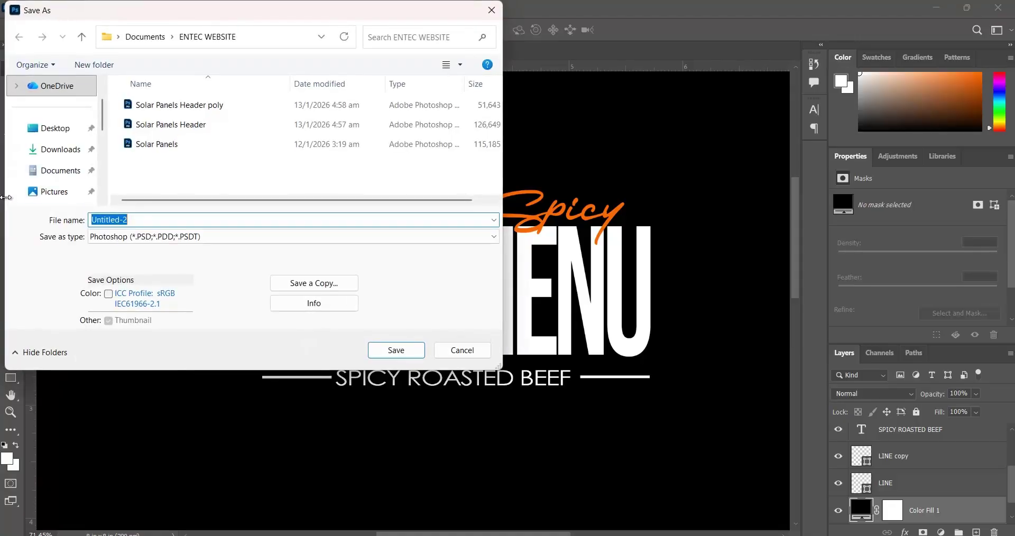
{"action": "left_click", "coordinate": [146, 37]}
{"action": "left_click", "coordinate": [137, 245]}
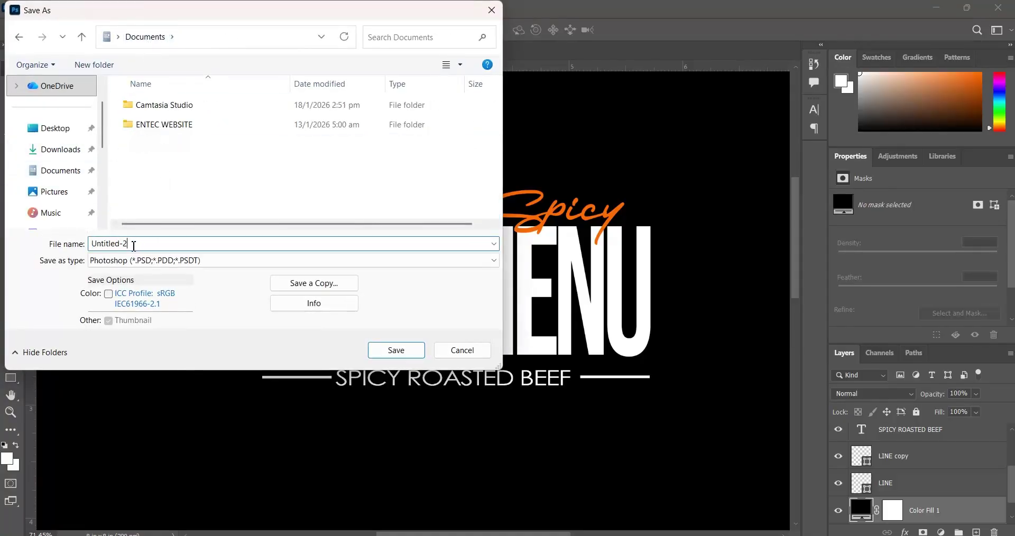
{"action": "double_click", "coordinate": [133, 246]}
{"action": "type", "text": "FOOD MEN"}
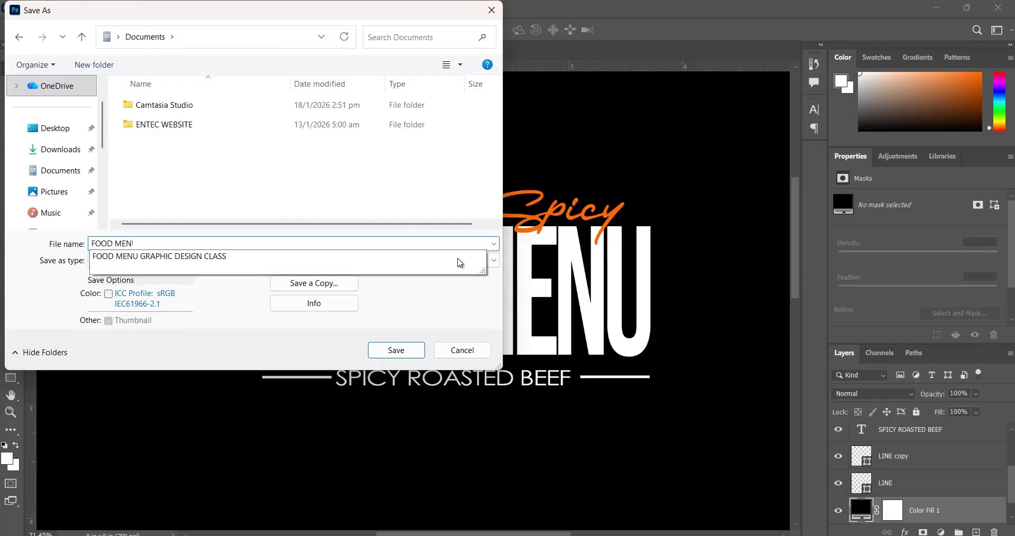
{"action": "type", "text": "U PHOTOSHOP"}
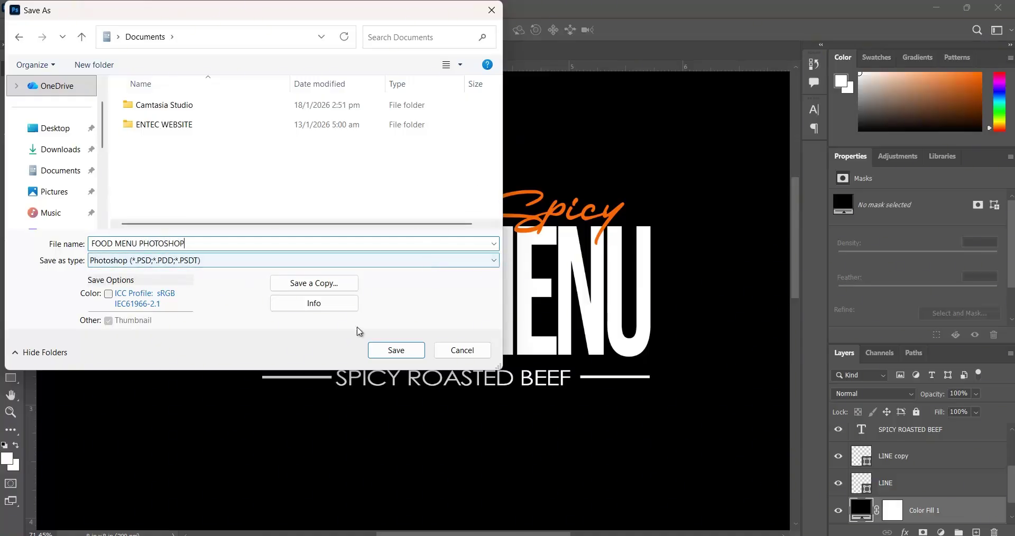
{"action": "left_click", "coordinate": [403, 355]}
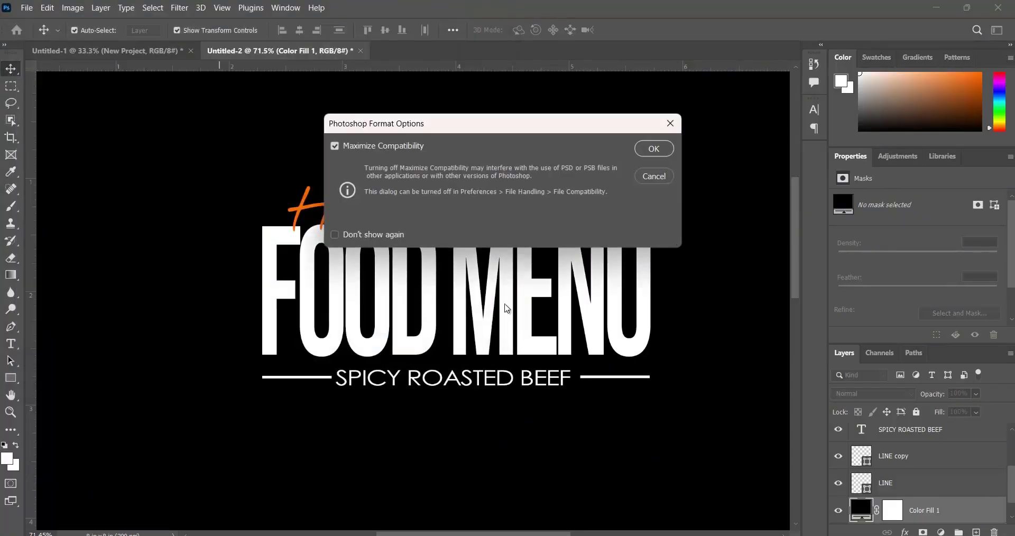
{"action": "left_click", "coordinate": [655, 149]}
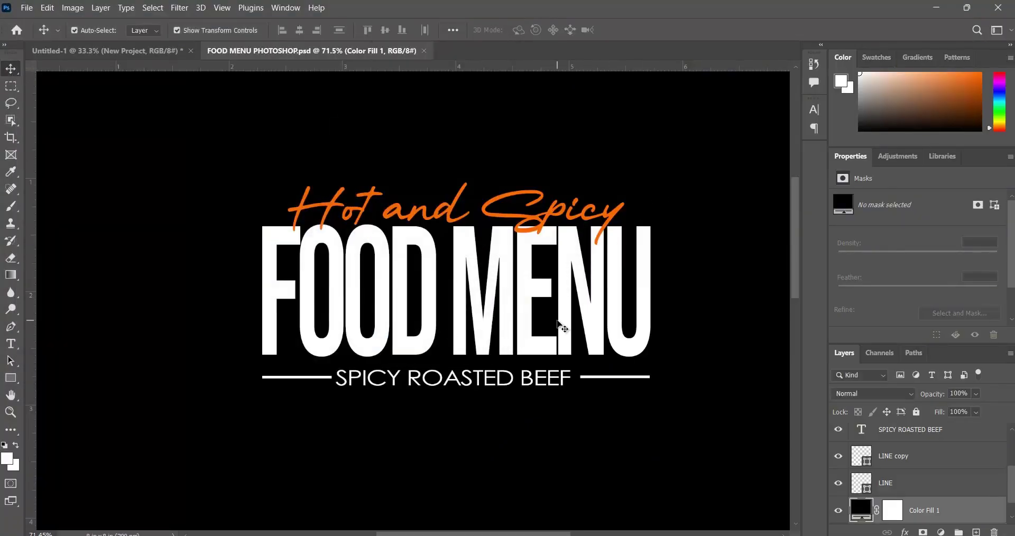
Toggle the New Project reference layer to compare the heading and examine the remaining burger artwork, leaving the layer hidden.
{"action": "scroll", "coordinate": [571, 339], "scroll_direction": "down", "scroll_amount": 3}
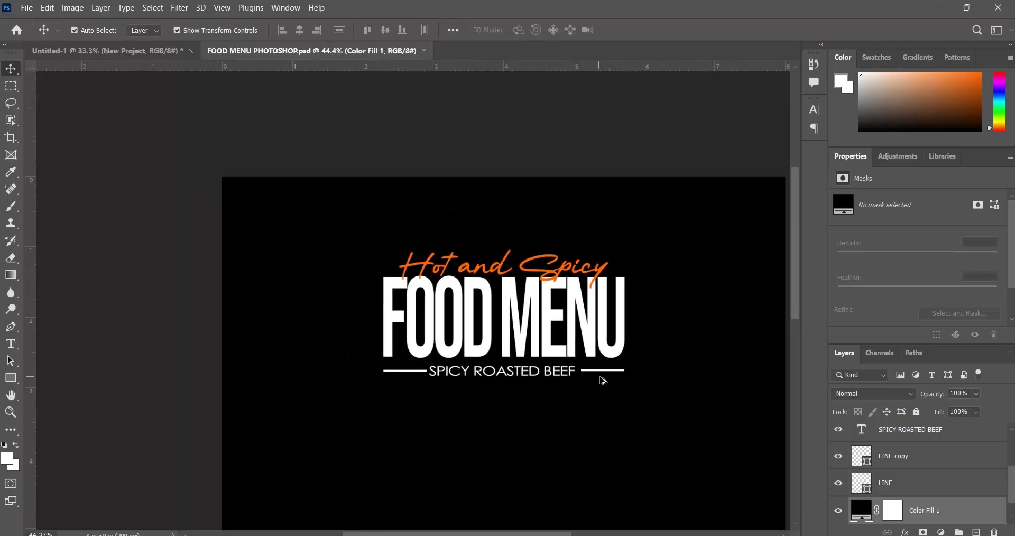
{"action": "scroll", "coordinate": [608, 383], "scroll_direction": "up", "scroll_amount": 3}
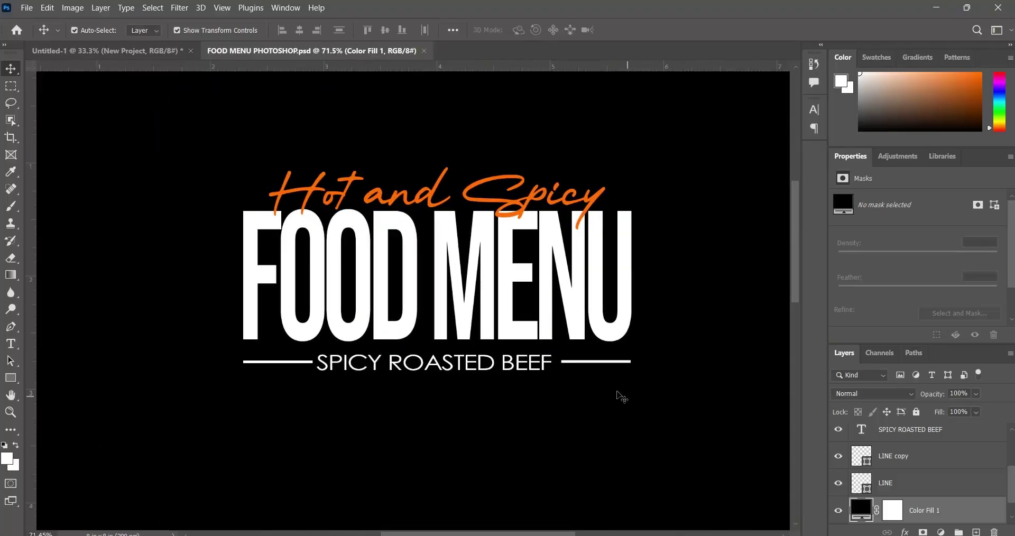
{"action": "scroll", "coordinate": [894, 472], "scroll_direction": "up", "scroll_amount": 2}
{"action": "scroll", "coordinate": [895, 467], "scroll_direction": "up", "scroll_amount": 1}
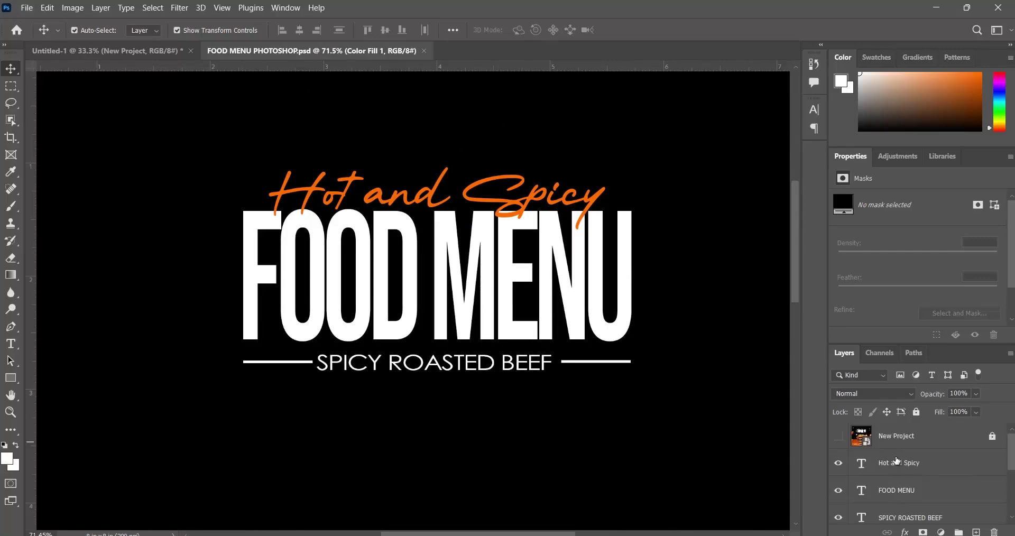
{"action": "left_click", "coordinate": [853, 440]}
{"action": "left_click", "coordinate": [838, 440]}
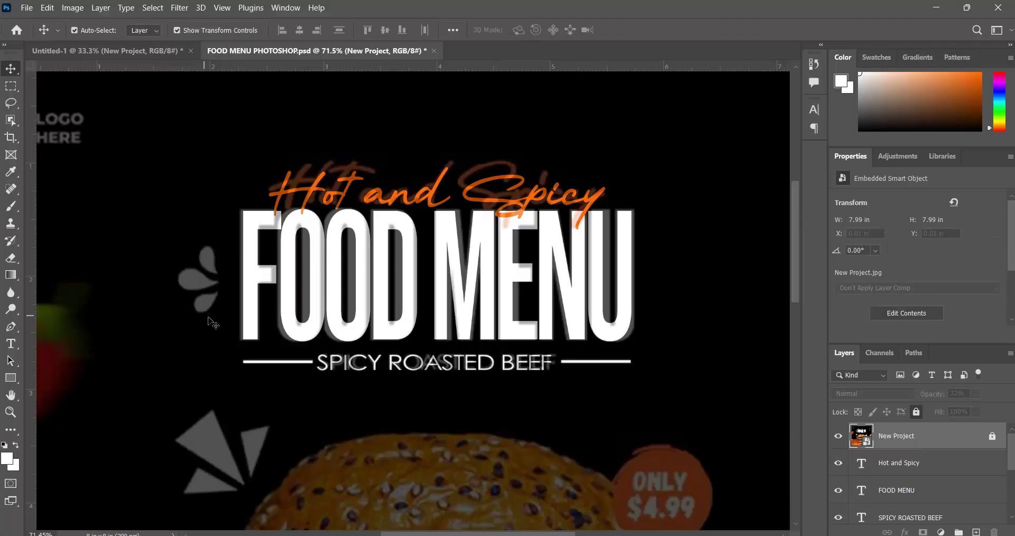
{"action": "left_click", "coordinate": [838, 439]}
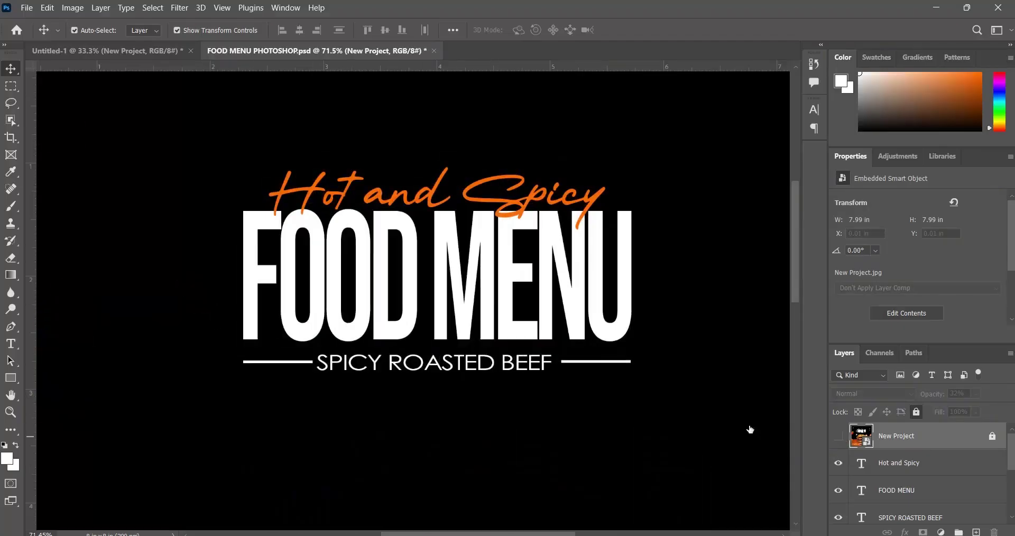
{"action": "left_click", "coordinate": [838, 439]}
{"action": "scroll", "coordinate": [454, 414], "scroll_direction": "down", "scroll_amount": 5}
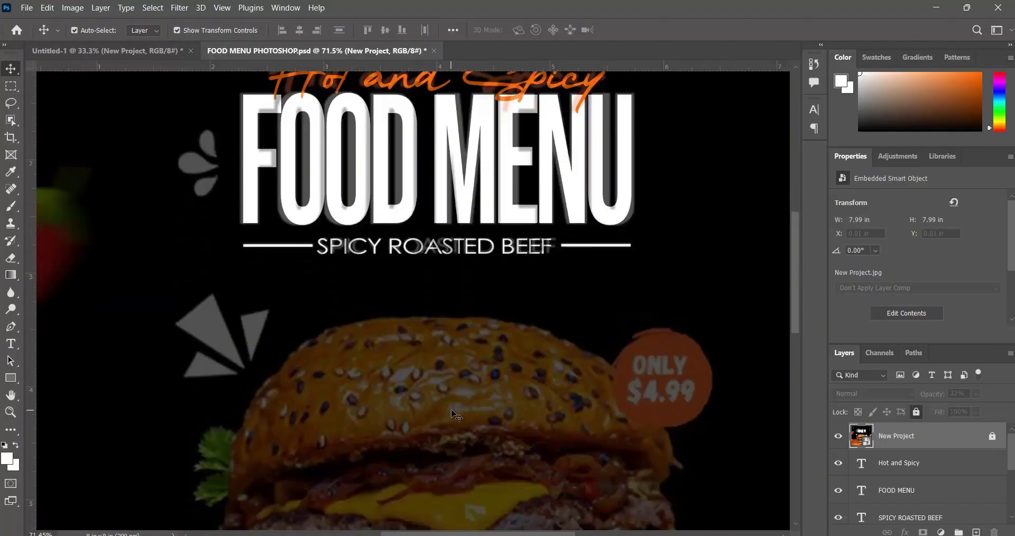
{"action": "scroll", "coordinate": [454, 414], "scroll_direction": "down", "scroll_amount": 2}
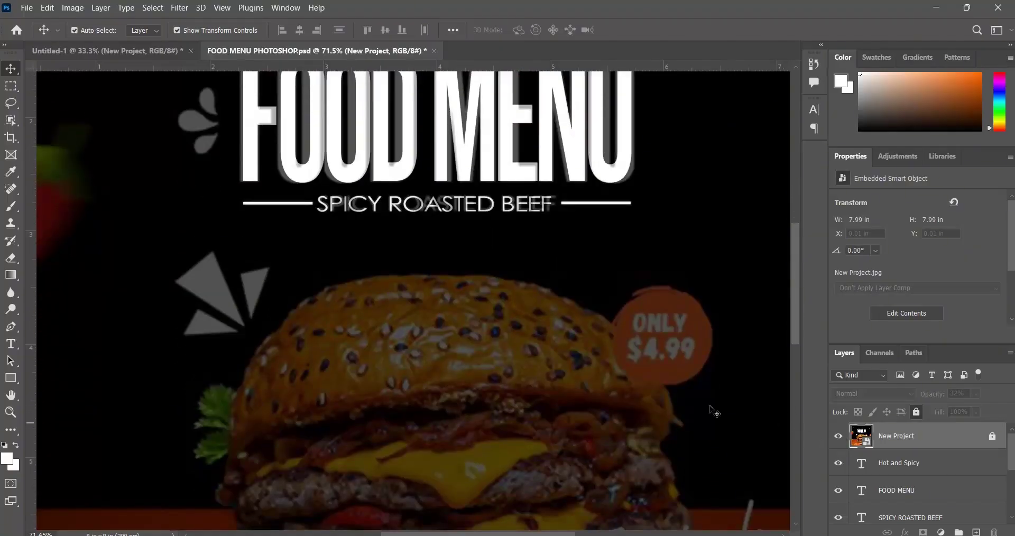
{"action": "scroll", "coordinate": [715, 412], "scroll_direction": "down", "scroll_amount": 5}
{"action": "left_click", "coordinate": [838, 446]}
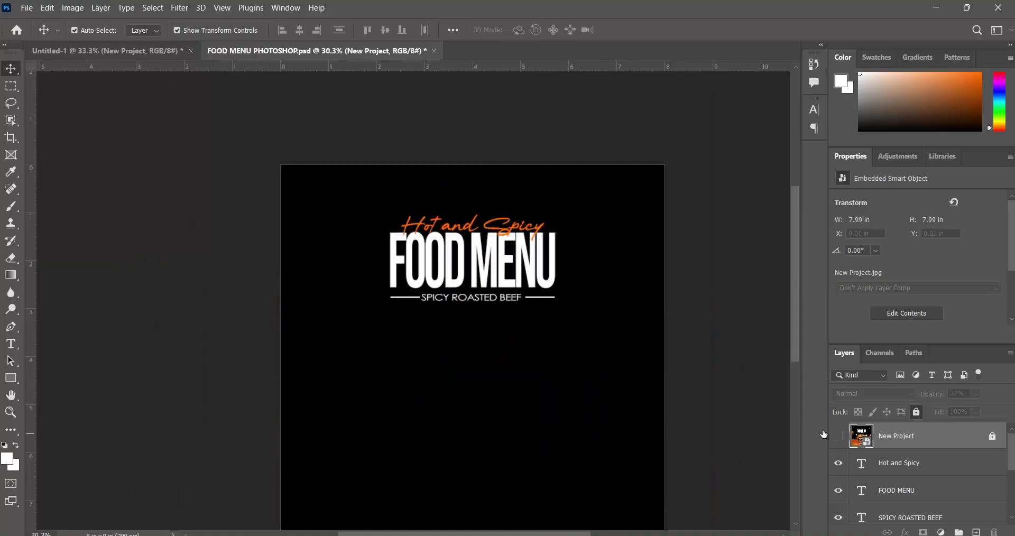
{"action": "scroll", "coordinate": [495, 370], "scroll_direction": "down", "scroll_amount": 2}
View the complete reference poster in the Untitled-1 document to compare it with the FOOD MENU PHOTOSHOP design.
{"action": "left_click", "coordinate": [163, 53]}
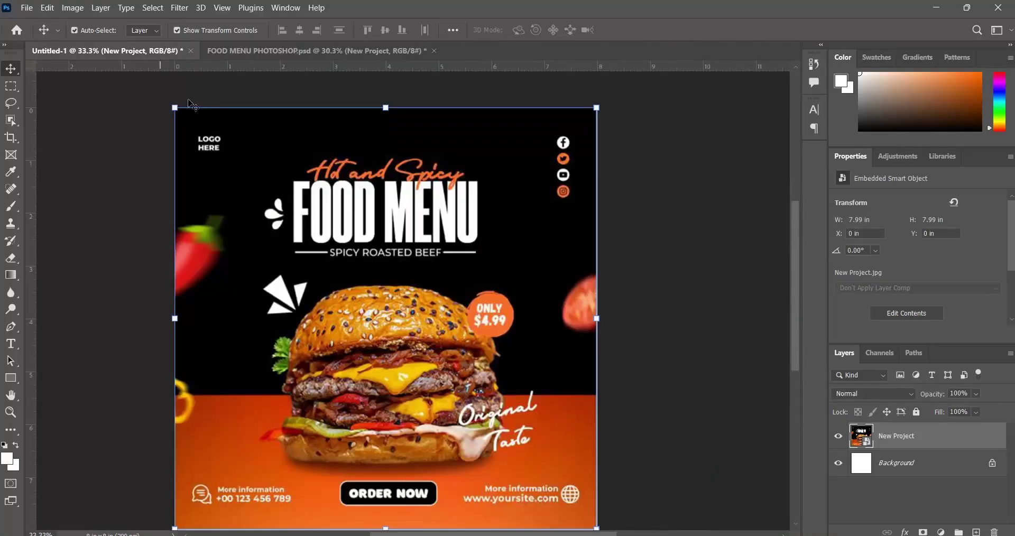
{"action": "left_click", "coordinate": [278, 53]}
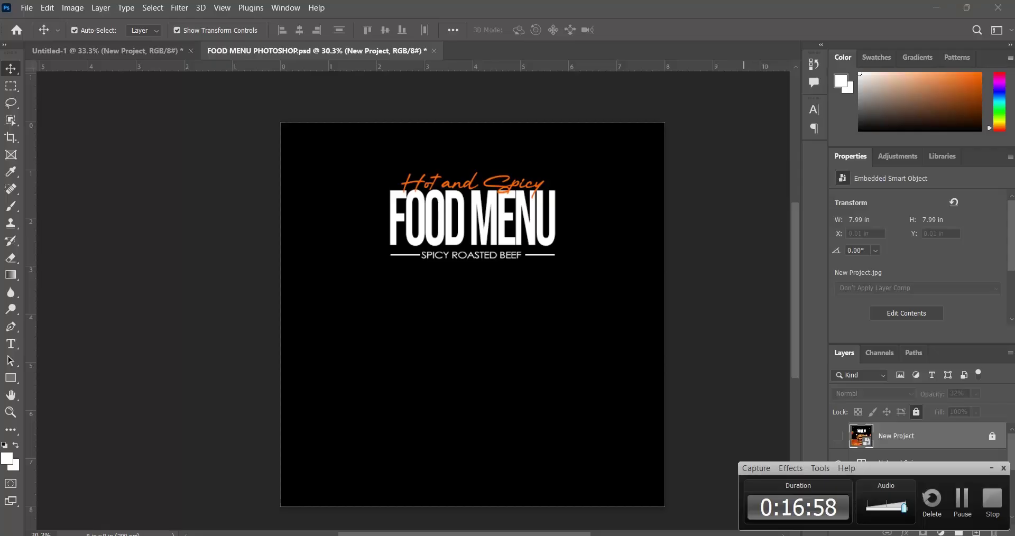
{"action": "left_click", "coordinate": [994, 471]}
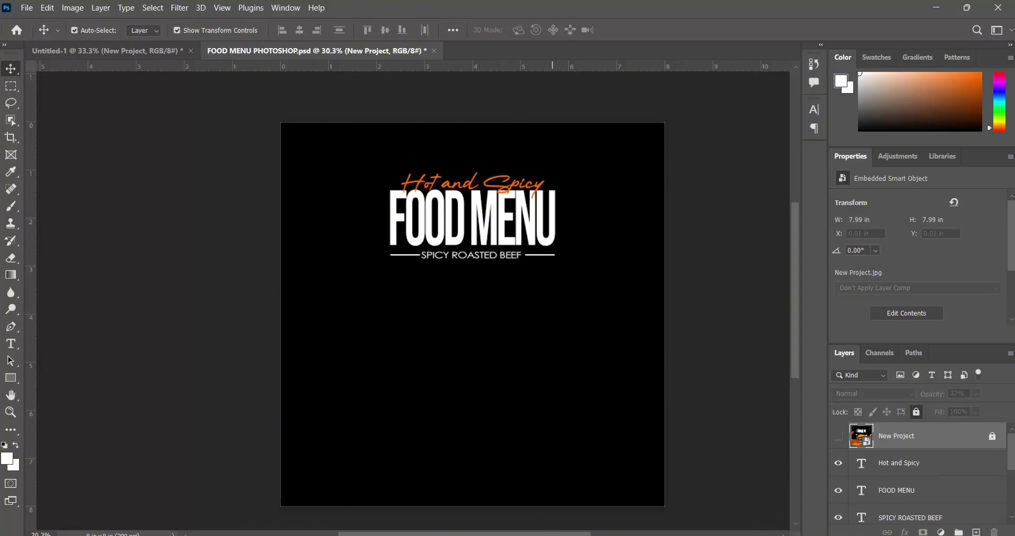
{"action": "left_click", "coordinate": [132, 49]}
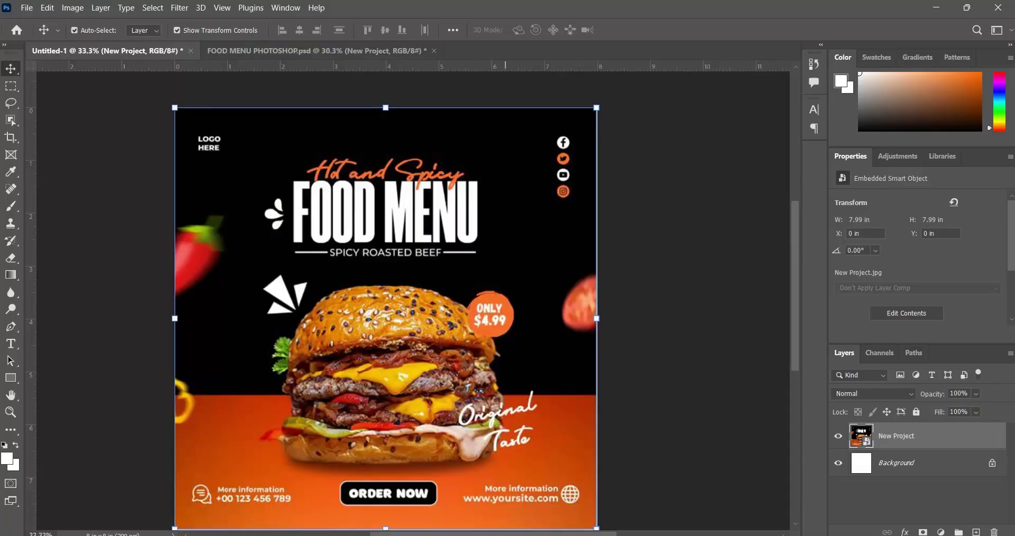
Switch to Pinterest in the browser and search for "burger white background".
{"action": "mouse_move", "coordinate": [655, 535]}
{"action": "left_click", "coordinate": [654, 492]}
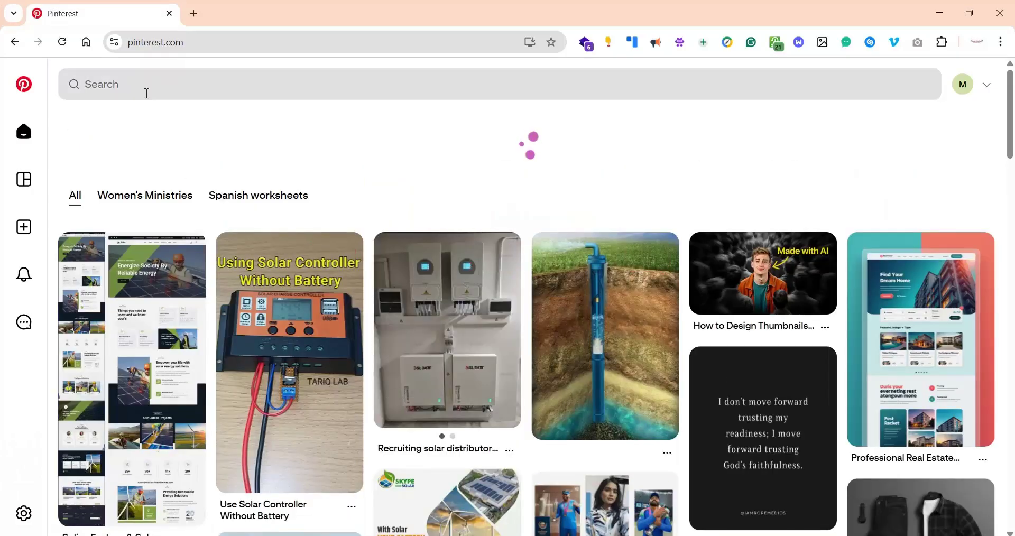
{"action": "left_click", "coordinate": [188, 94]}
{"action": "type", "text": "bu"}
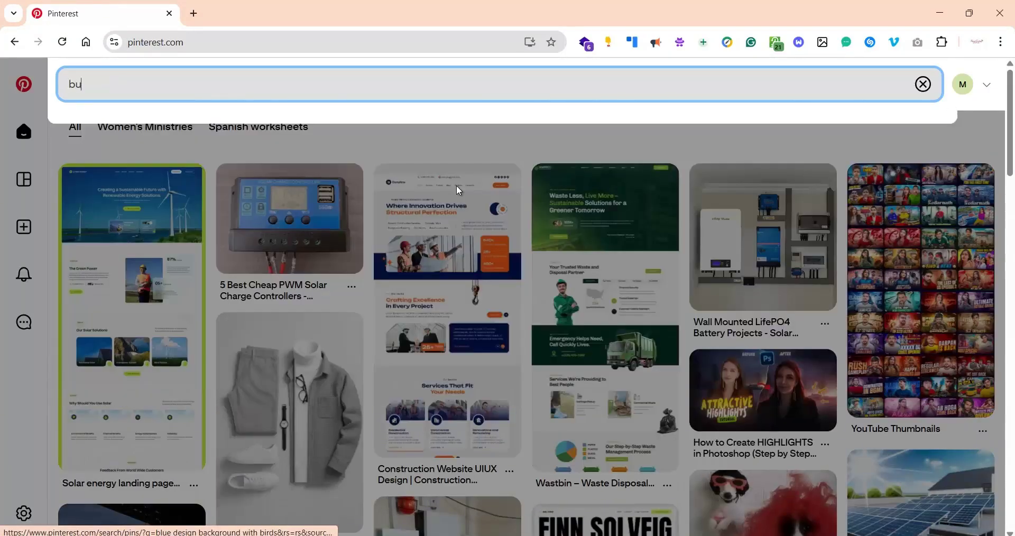
{"action": "type", "text": "rger"}
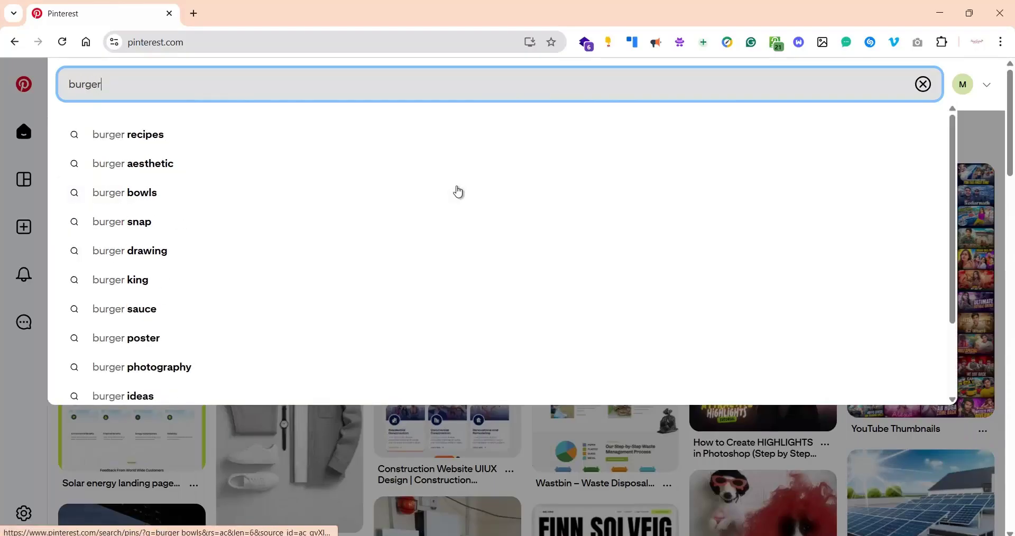
{"action": "type", "text": " white"}
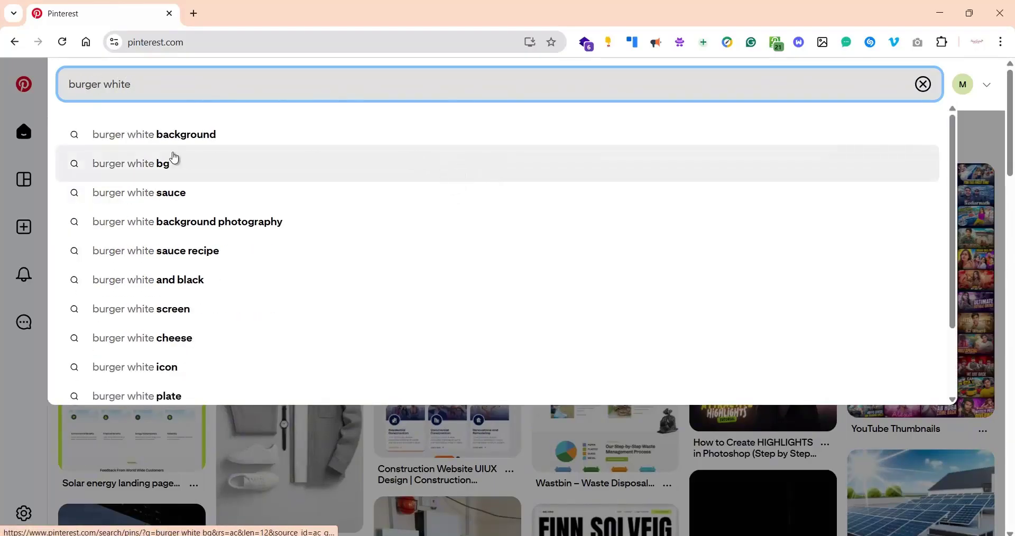
{"action": "left_click", "coordinate": [150, 136]}
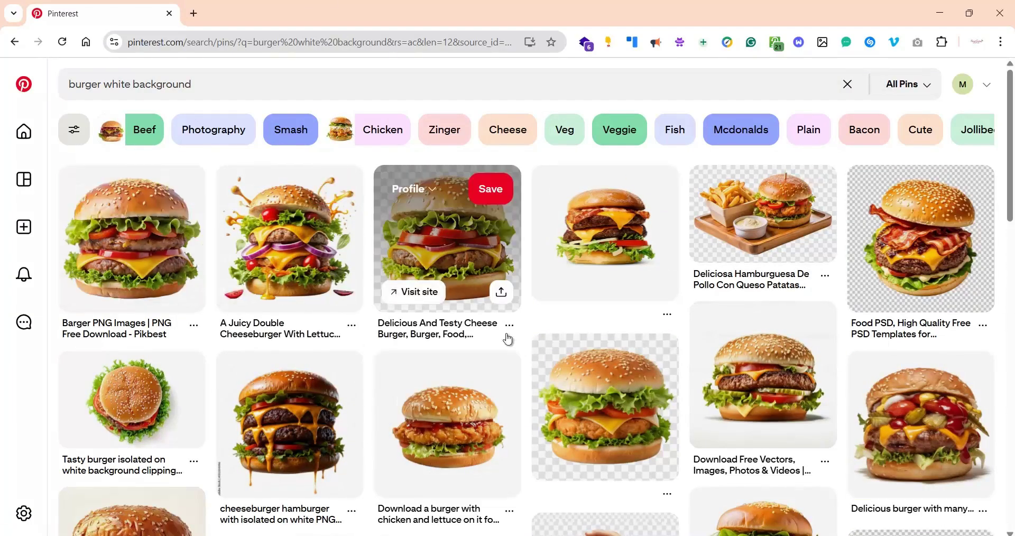
Browse the burger results, examining the burger clipart pin and the "One Hamburger on white background" pin as candidate images.
{"action": "scroll", "coordinate": [337, 417], "scroll_direction": "down", "scroll_amount": 2}
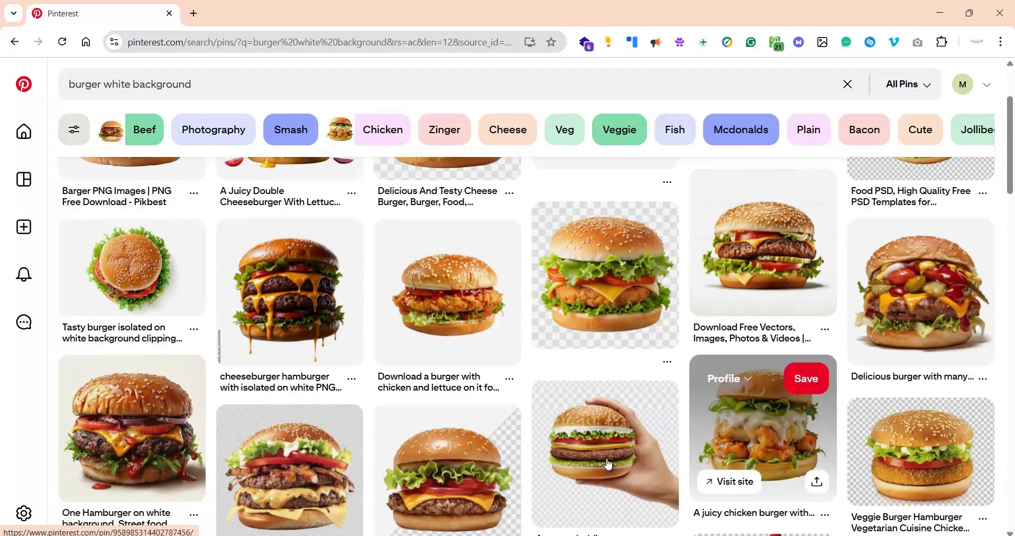
{"action": "left_click", "coordinate": [470, 475]}
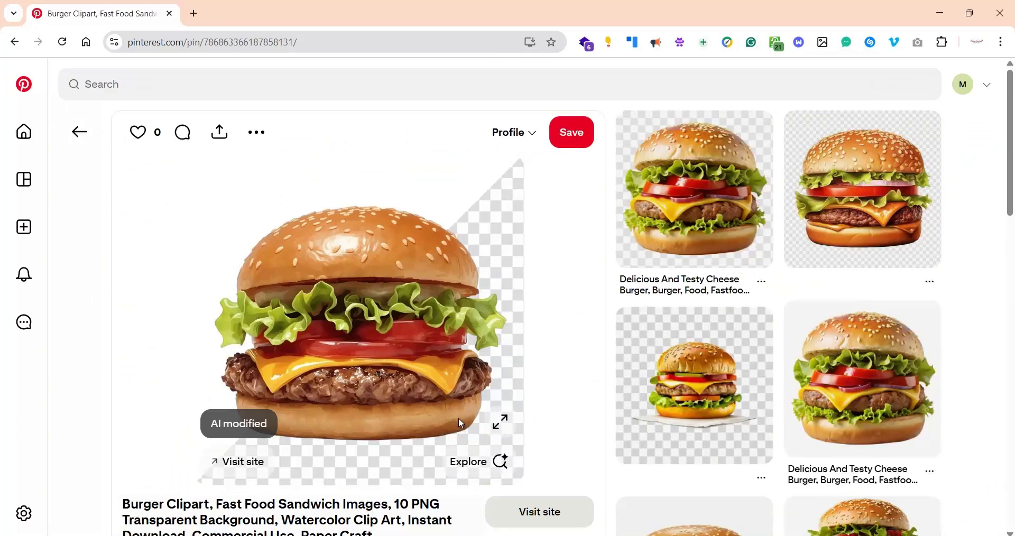
{"action": "left_click", "coordinate": [80, 133]}
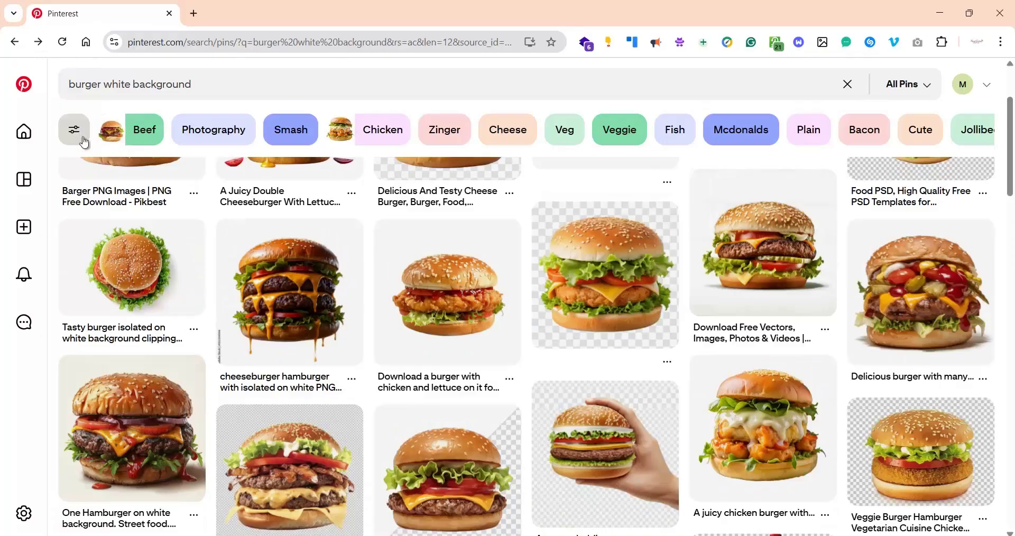
{"action": "scroll", "coordinate": [453, 373], "scroll_direction": "down", "scroll_amount": 3}
{"action": "left_click", "coordinate": [159, 224]}
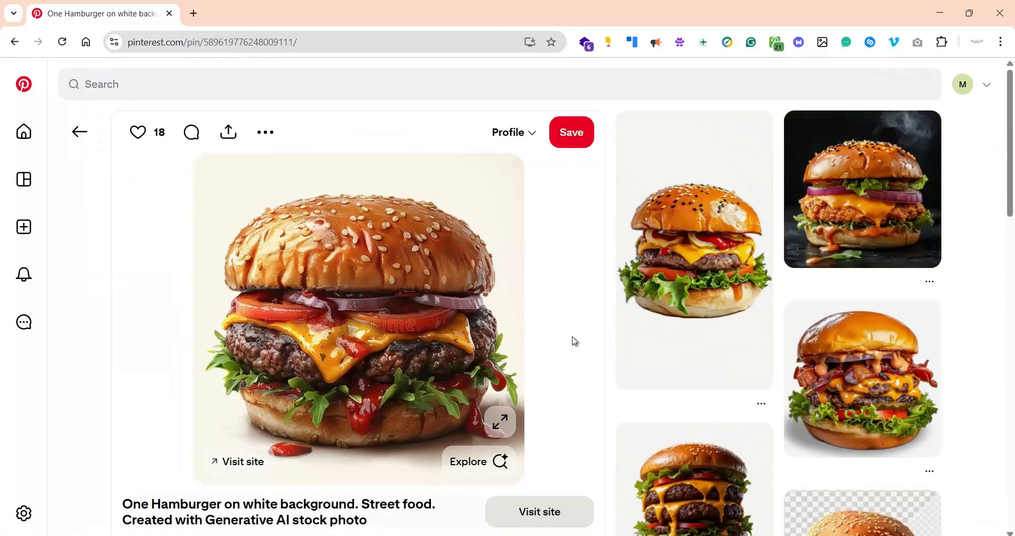
{"action": "scroll", "coordinate": [680, 317], "scroll_direction": "down", "scroll_amount": 2}
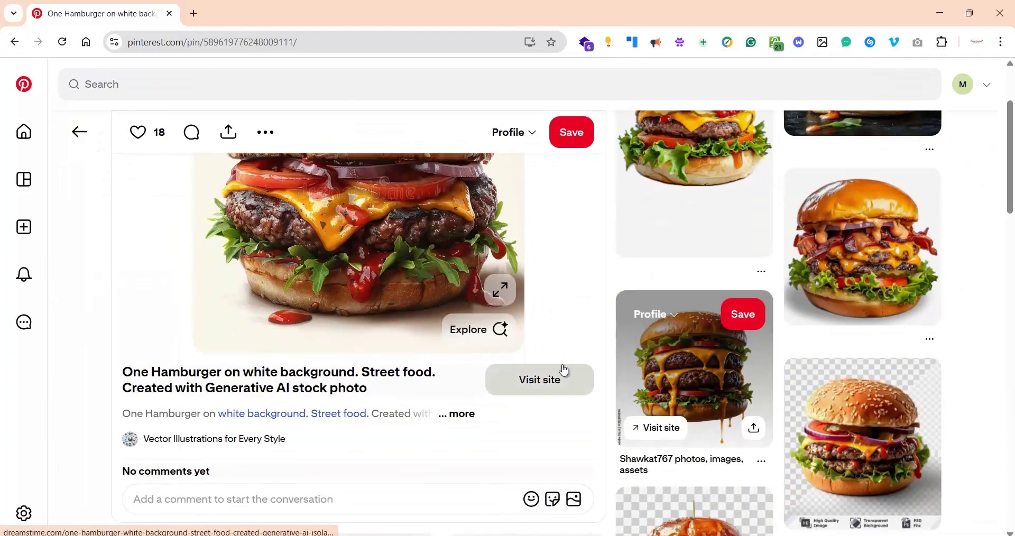
Return to the burger search results, open the "Barger PNG Images" pin and copy its image.
{"action": "scroll", "coordinate": [343, 265], "scroll_direction": "up", "scroll_amount": 1}
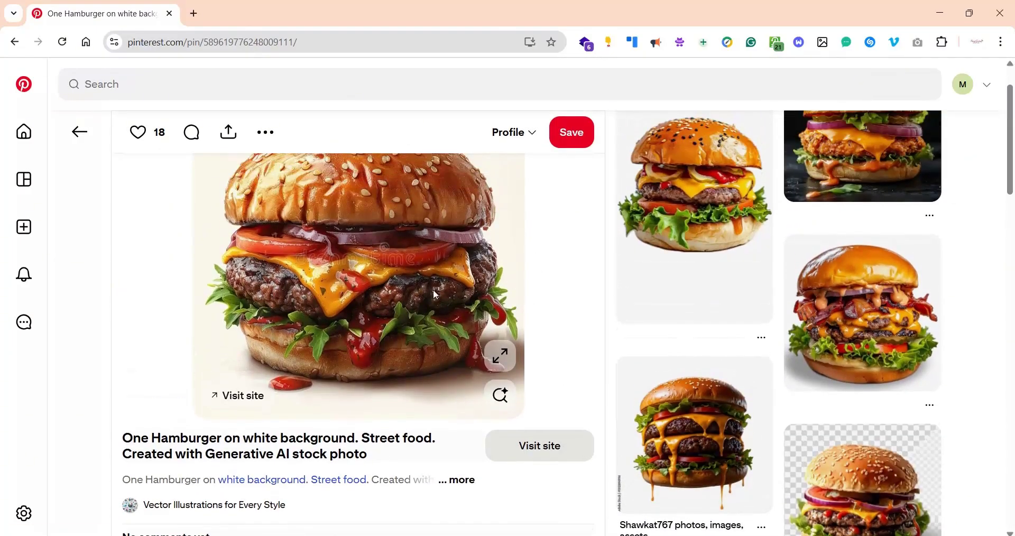
{"action": "left_click", "coordinate": [80, 132]}
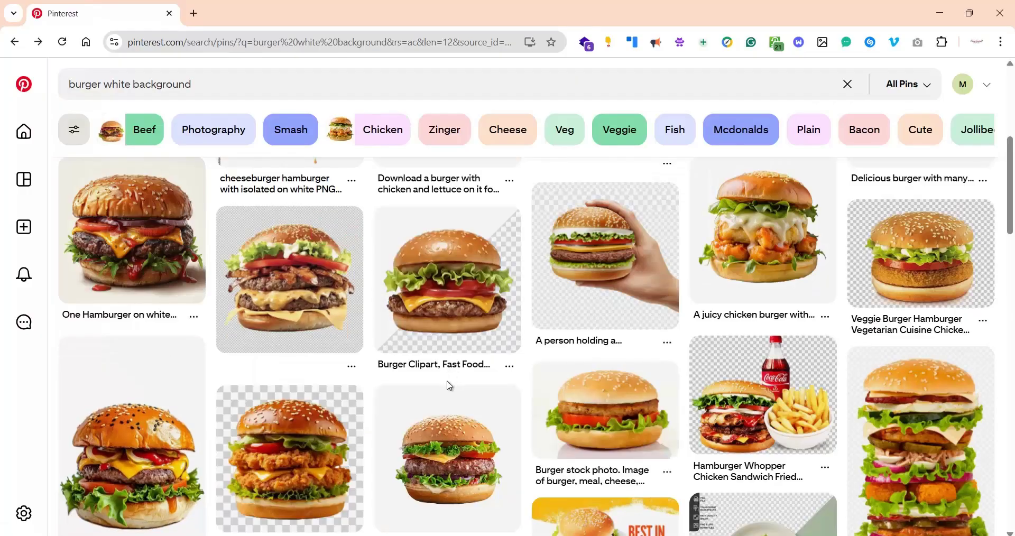
{"action": "scroll", "coordinate": [449, 386], "scroll_direction": "down", "scroll_amount": 5}
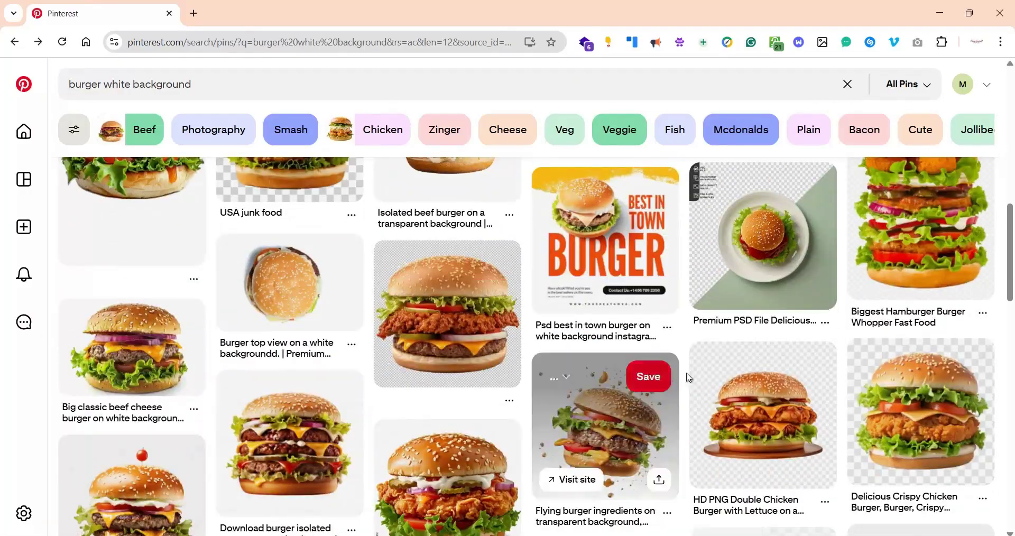
{"action": "scroll", "coordinate": [597, 394], "scroll_direction": "up", "scroll_amount": 3}
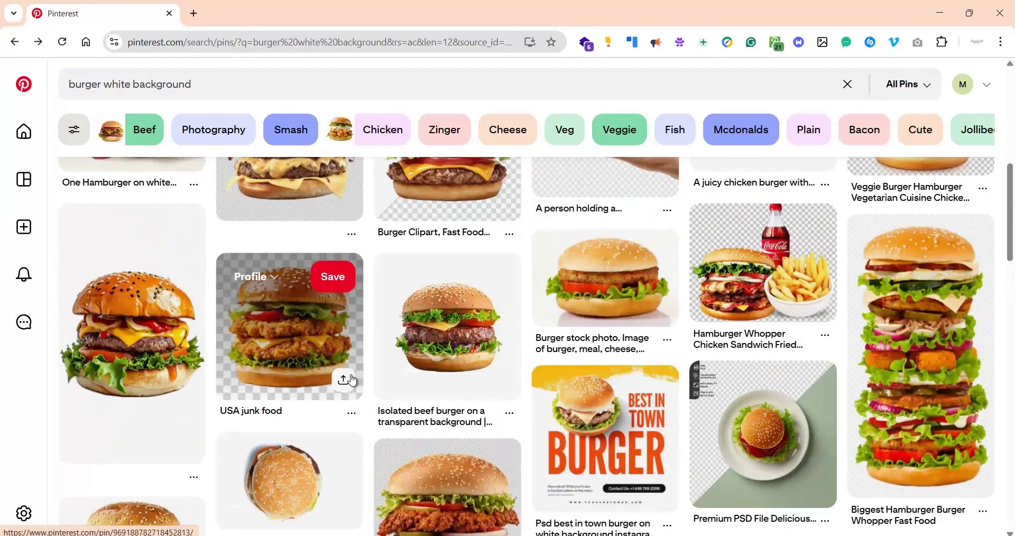
{"action": "scroll", "coordinate": [350, 376], "scroll_direction": "up", "scroll_amount": 5}
{"action": "scroll", "coordinate": [354, 376], "scroll_direction": "up", "scroll_amount": 3}
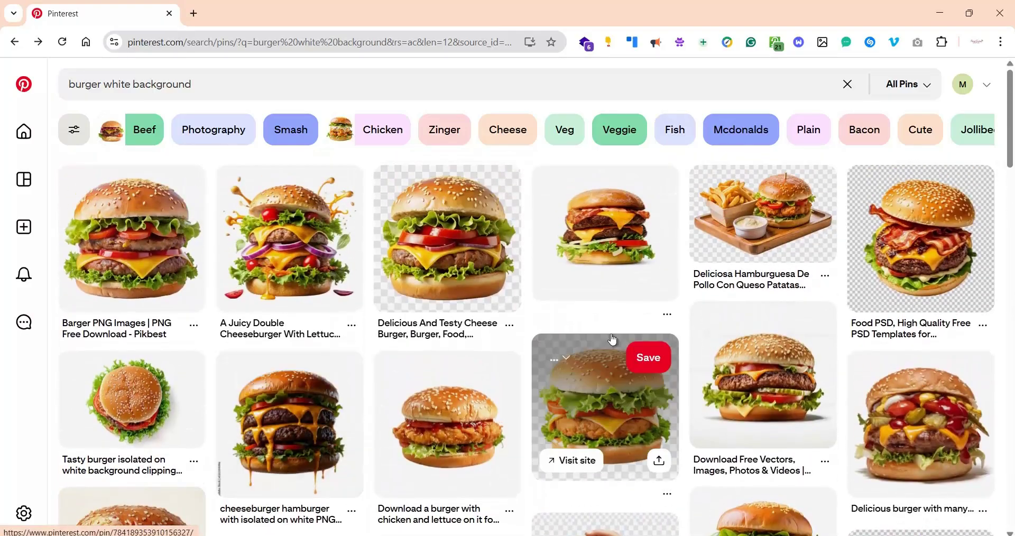
{"action": "left_click", "coordinate": [164, 245]}
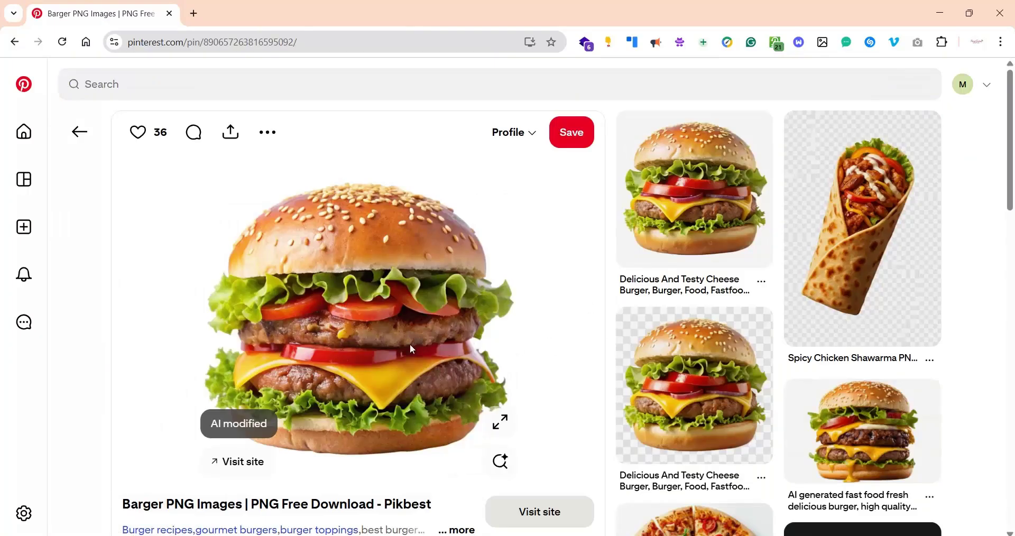
{"action": "right_click", "coordinate": [363, 319]}
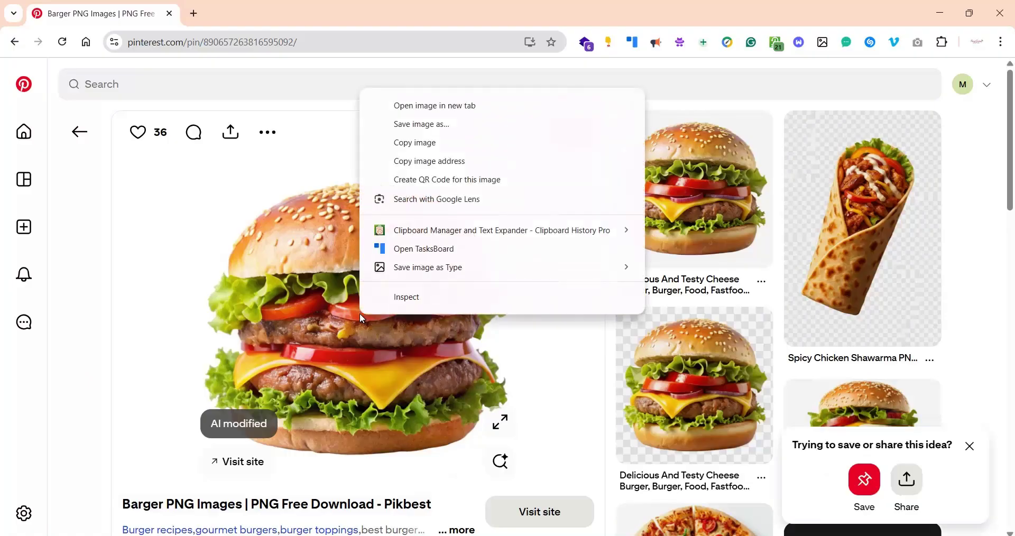
{"action": "left_click", "coordinate": [414, 143]}
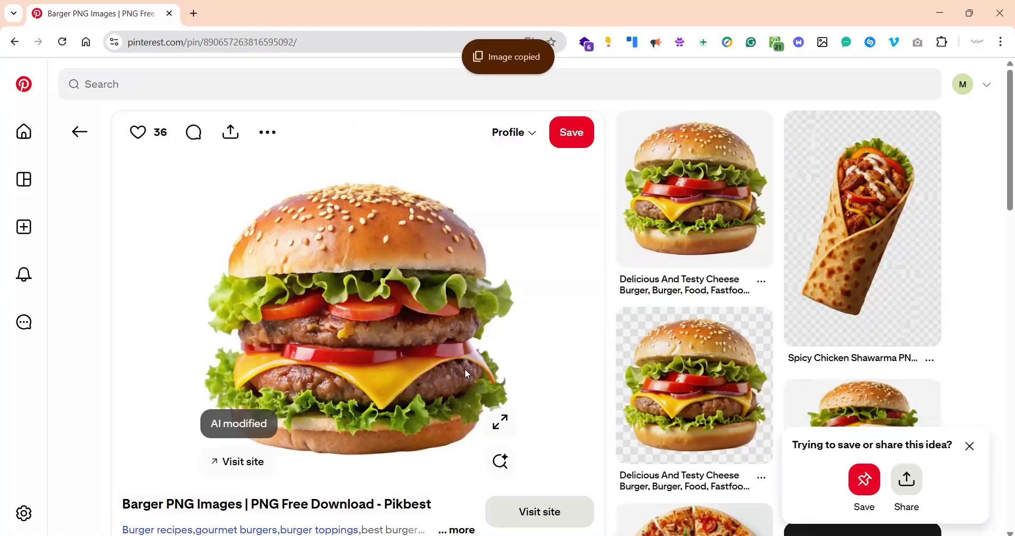
Switch to Photoshop and paste the burger image above the Color Fill 1 layer in the FOOD MENU PHOTOSHOP document.
{"action": "left_click", "coordinate": [682, 492]}
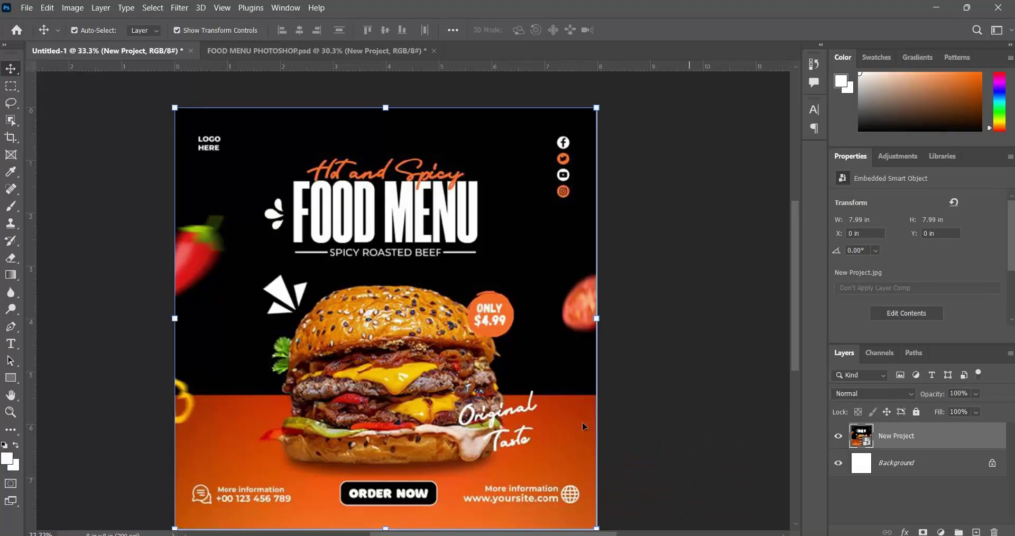
{"action": "left_click", "coordinate": [296, 51]}
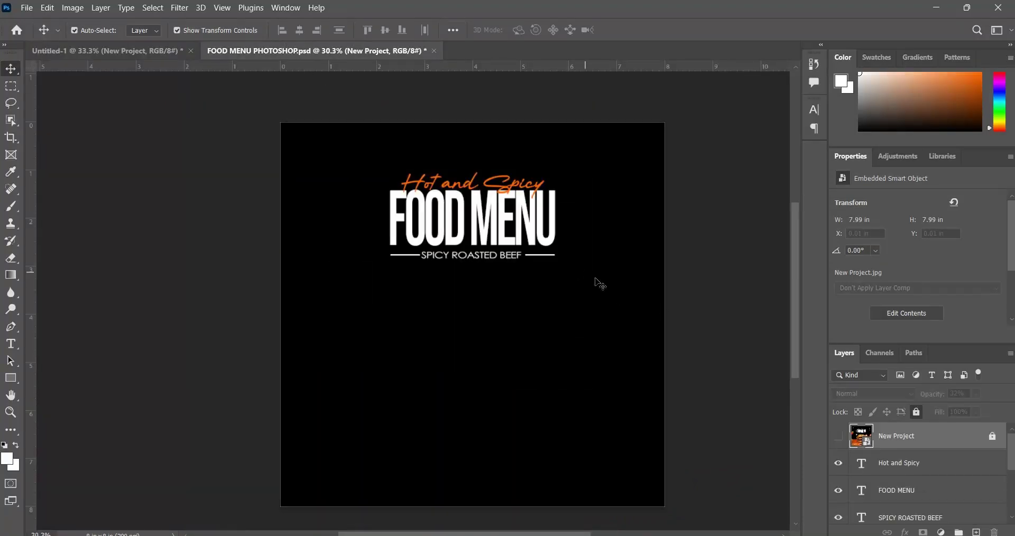
{"action": "scroll", "coordinate": [963, 492], "scroll_direction": "down", "scroll_amount": 3}
{"action": "scroll", "coordinate": [926, 513], "scroll_direction": "down", "scroll_amount": 1}
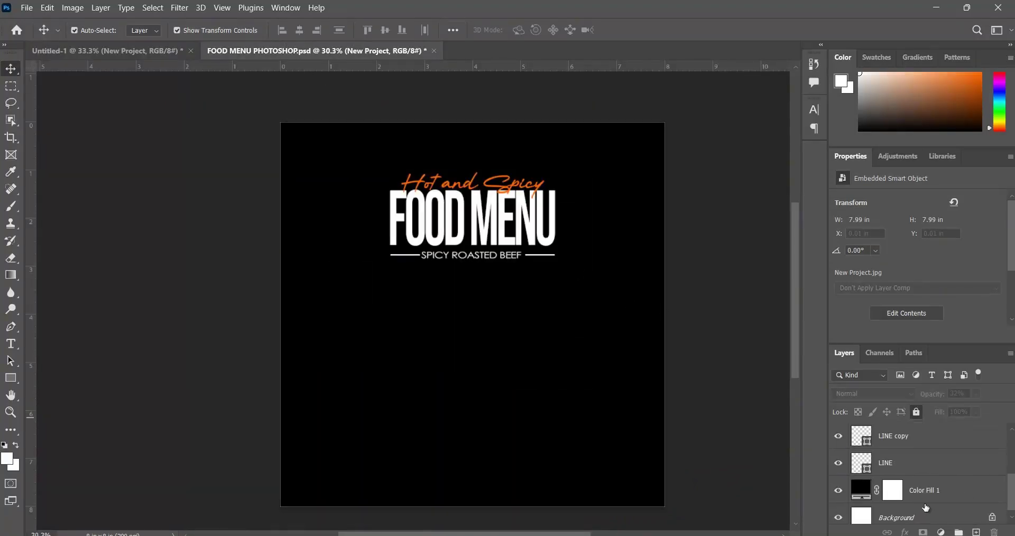
{"action": "left_click", "coordinate": [932, 497]}
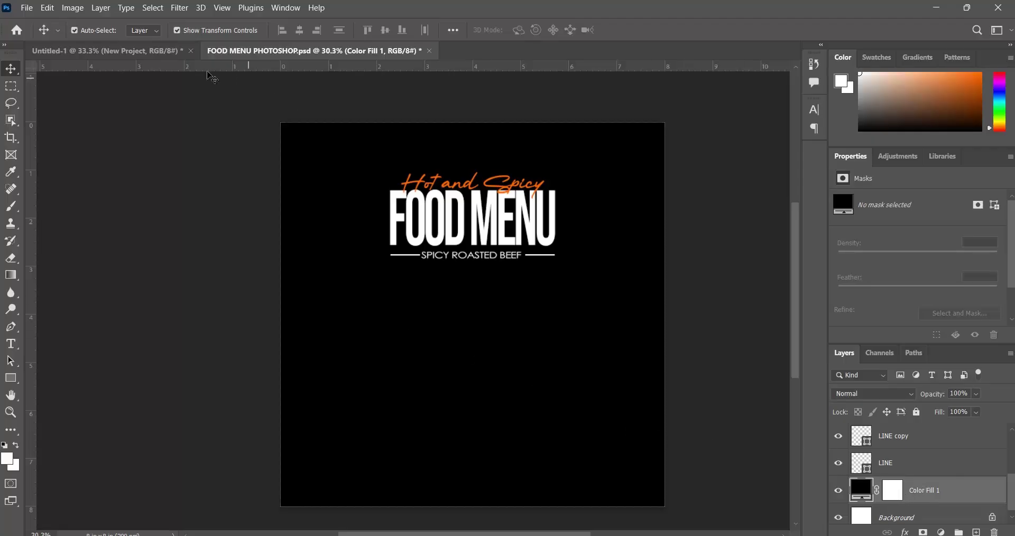
{"action": "left_click", "coordinate": [47, 7]}
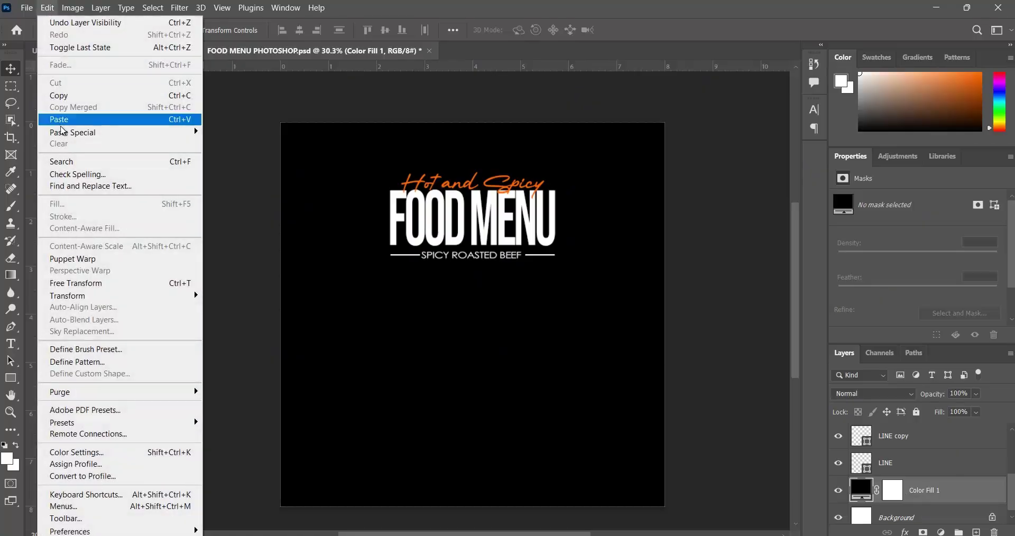
{"action": "left_click", "coordinate": [64, 122]}
Enlarge the pasted burger image to about 4.67 x 4.67 in and position it below the FOOD MENU heading.
{"action": "left_click_drag", "start_coordinate": [488, 294], "coordinate": [417, 294]}
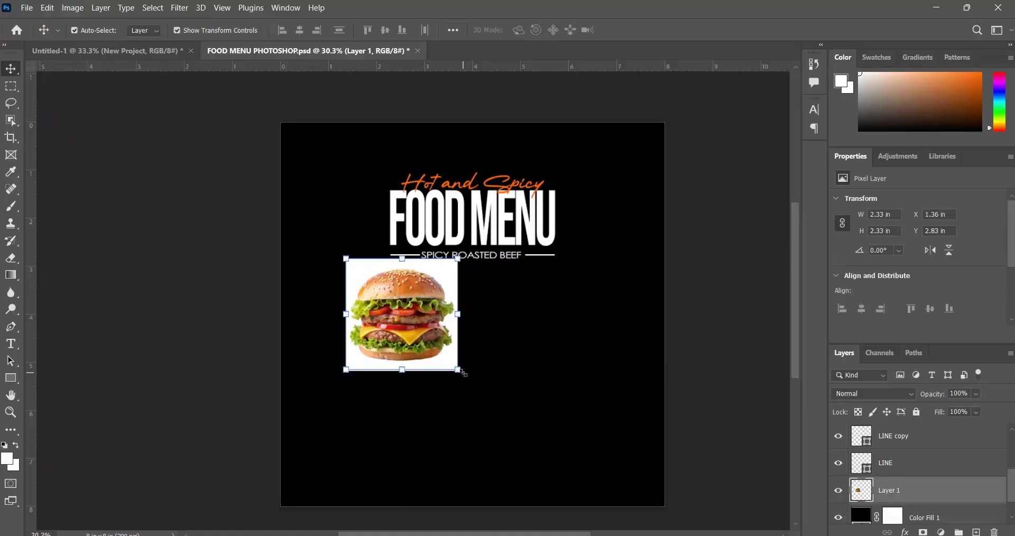
{"action": "left_click_drag", "start_coordinate": [462, 373], "coordinate": [573, 485]}
{"action": "left_click", "coordinate": [652, 30]}
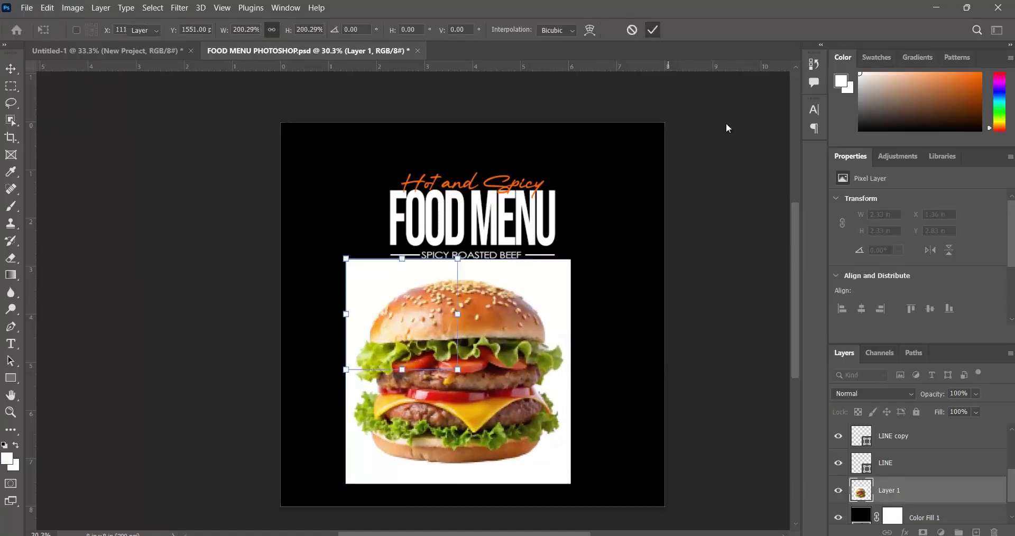
{"action": "left_click", "coordinate": [735, 249]}
{"action": "scroll", "coordinate": [466, 390], "scroll_direction": "up", "scroll_amount": 2}
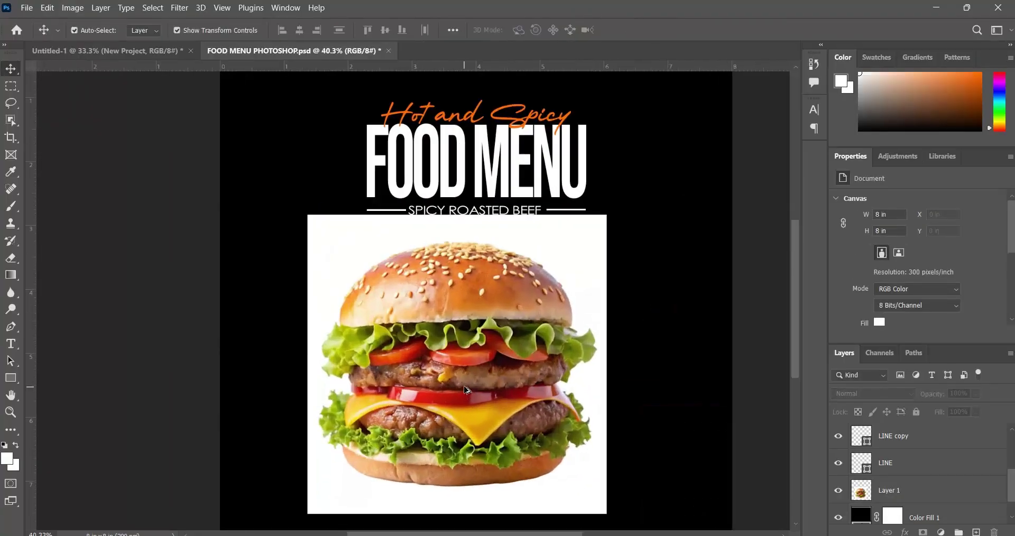
{"action": "scroll", "coordinate": [470, 377], "scroll_direction": "up", "scroll_amount": 1}
{"action": "scroll", "coordinate": [471, 377], "scroll_direction": "down", "scroll_amount": 1}
{"action": "left_click_drag", "start_coordinate": [466, 369], "coordinate": [503, 351]}
{"action": "left_click", "coordinate": [671, 153]}
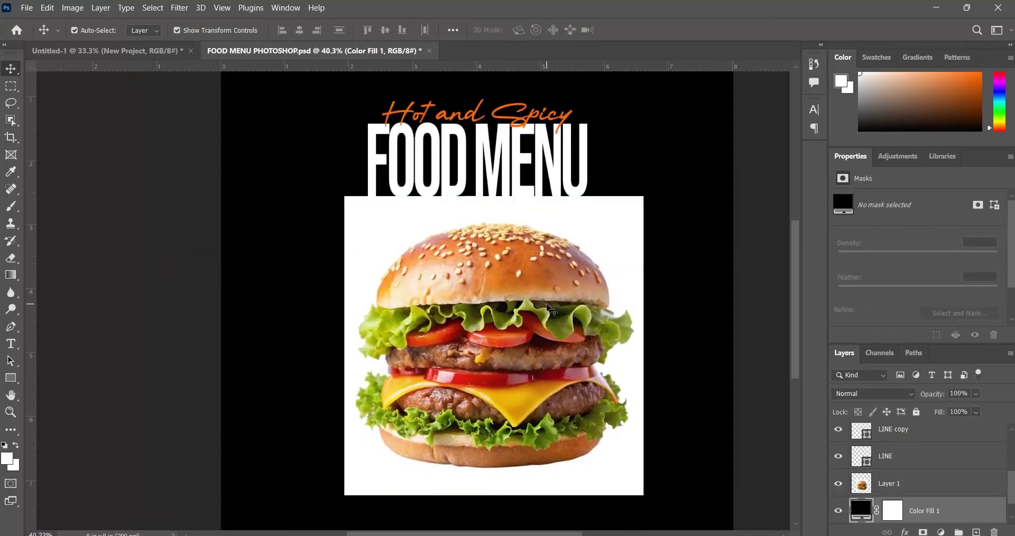
Select Layer 1 and move the burger image just under the SPICY ROASTED BEEF line, at about X 1.55 in, Y 2.83 in.
{"action": "right_click", "coordinate": [510, 312]}
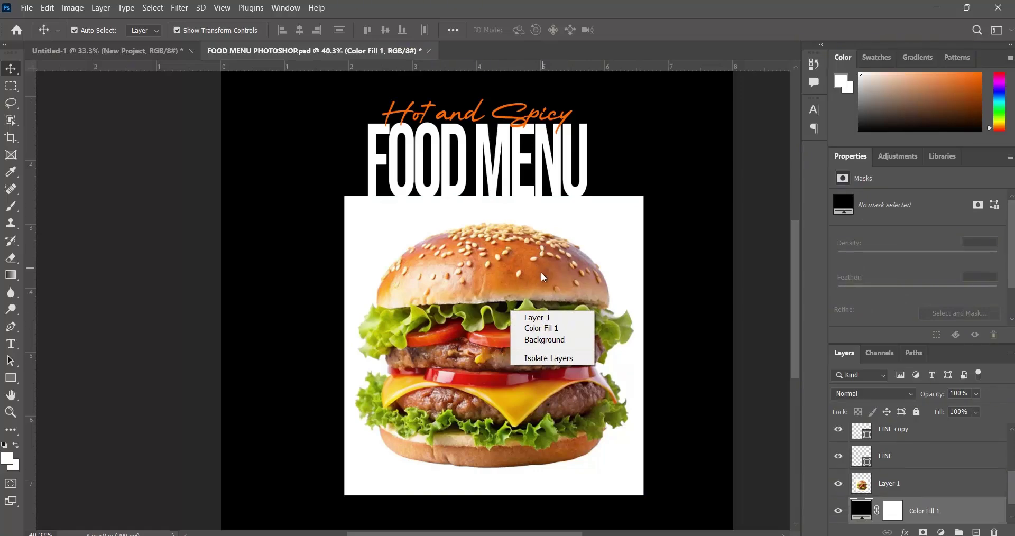
{"action": "left_click", "coordinate": [563, 291]}
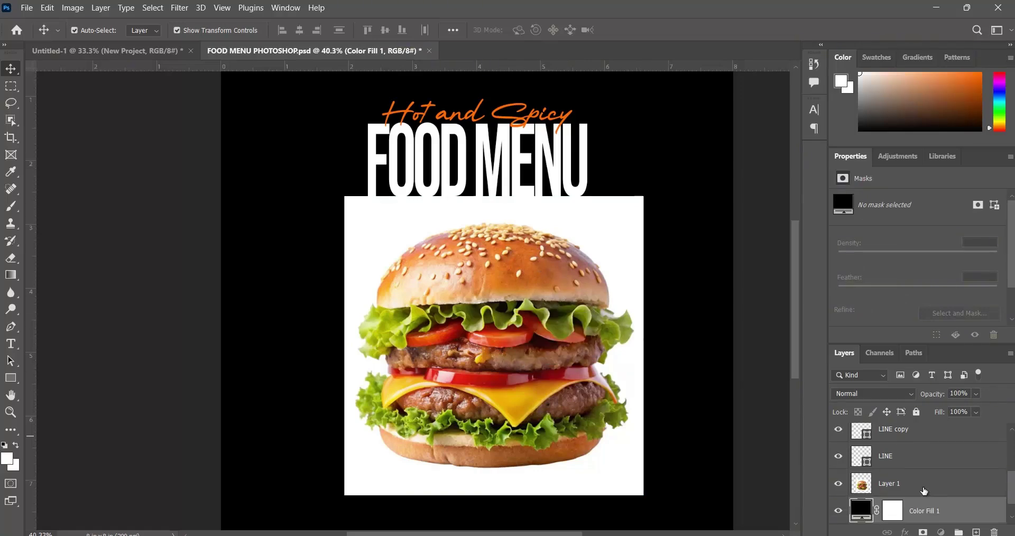
{"action": "left_click", "coordinate": [923, 485]}
{"action": "right_click", "coordinate": [499, 330]}
{"action": "left_click", "coordinate": [353, 241]}
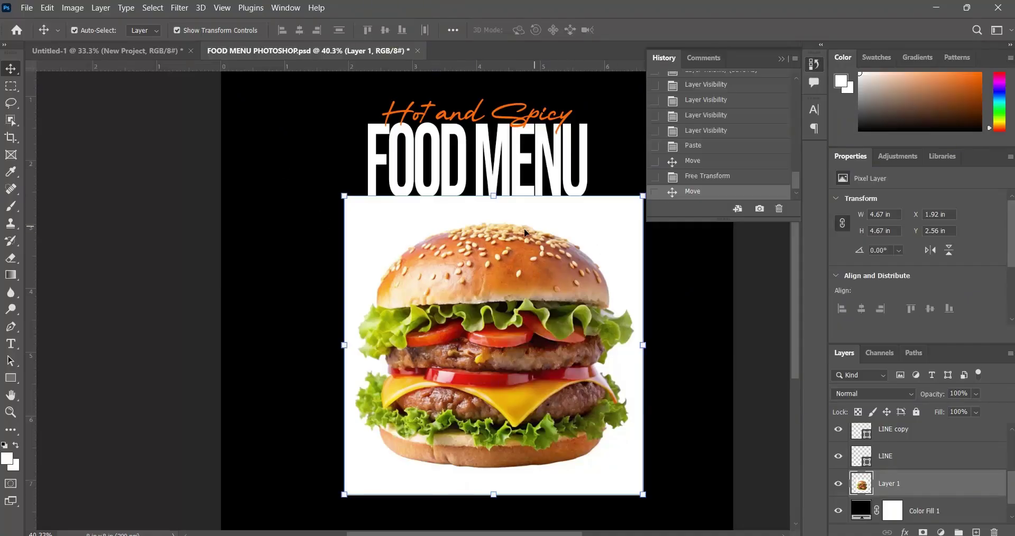
{"action": "left_click_drag", "start_coordinate": [509, 244], "coordinate": [486, 262]}
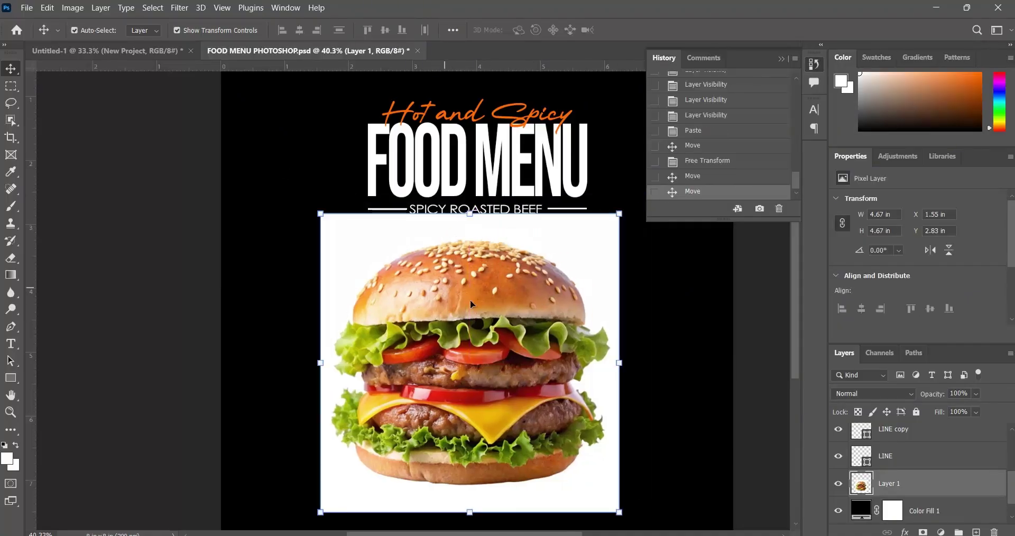
{"action": "left_click", "coordinate": [813, 64]}
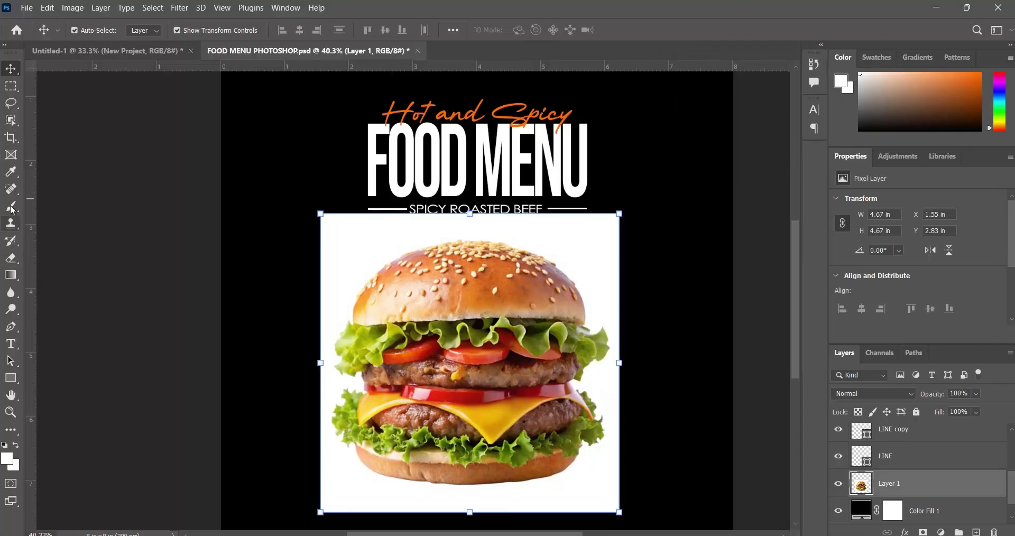
Choose the Magic Wand tool and use Select Subject to select the burger, checking the selection's edges.
{"action": "left_click", "coordinate": [15, 117]}
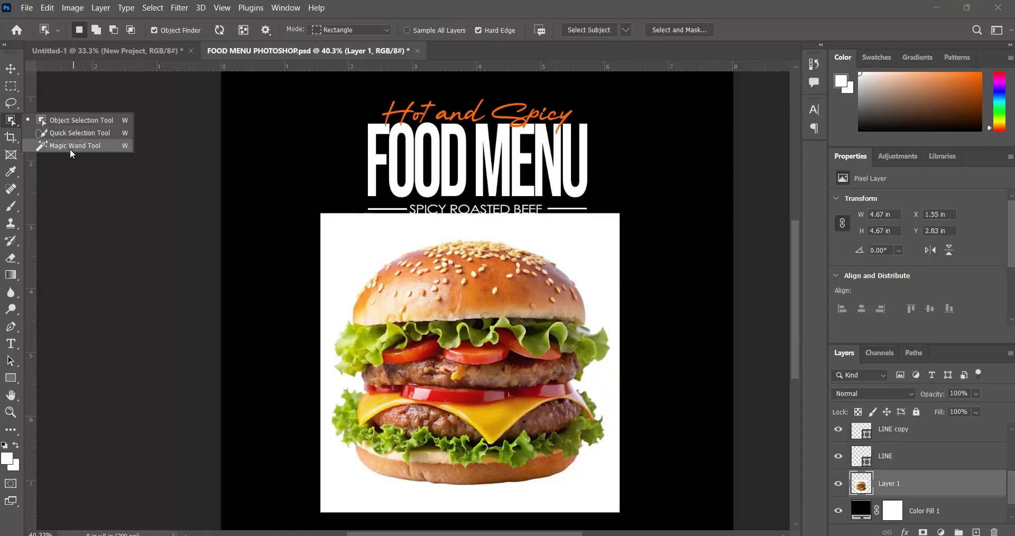
{"action": "left_click", "coordinate": [70, 148]}
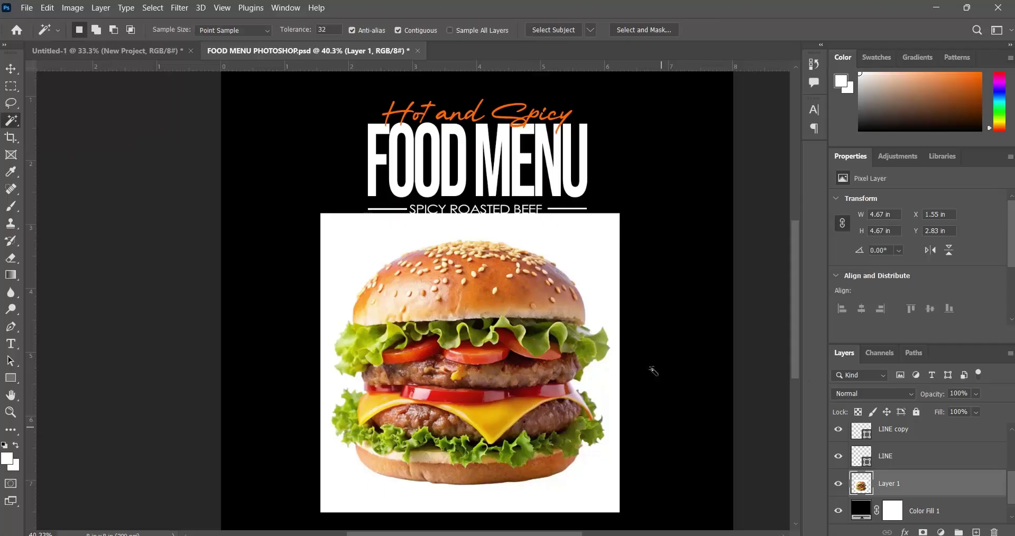
{"action": "left_click", "coordinate": [566, 29]}
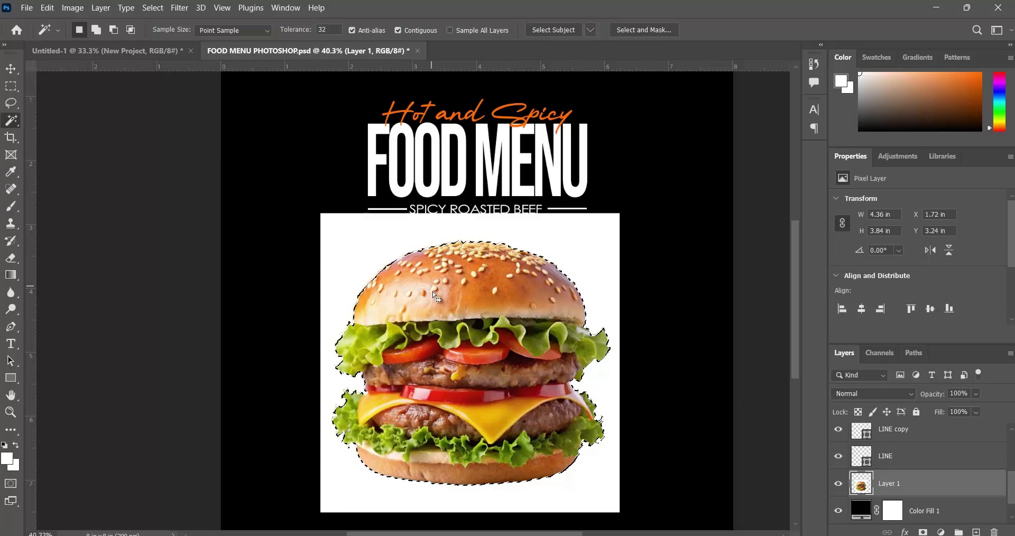
{"action": "scroll", "coordinate": [465, 343], "scroll_direction": "up", "scroll_amount": 3}
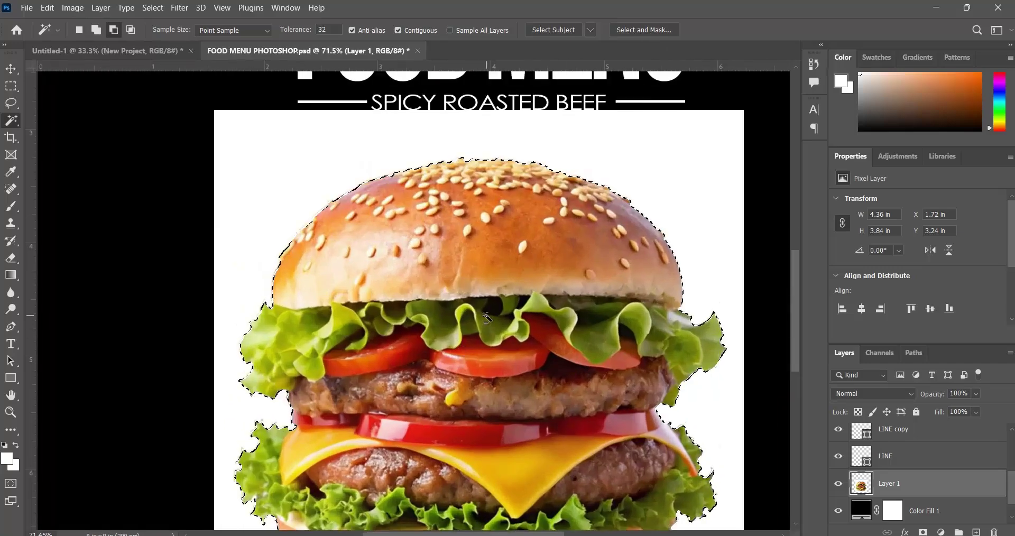
{"action": "scroll", "coordinate": [487, 316], "scroll_direction": "down", "scroll_amount": 2}
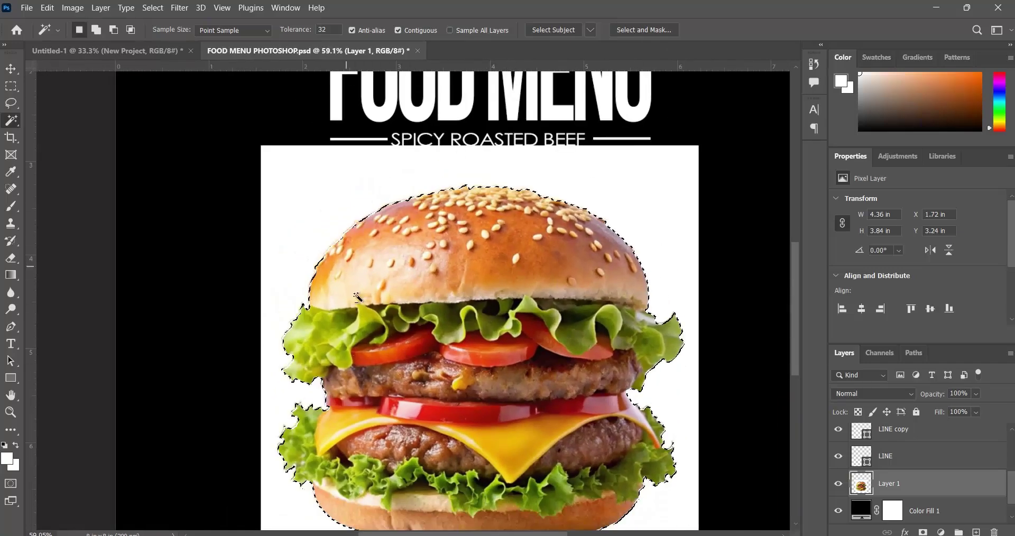
{"action": "scroll", "coordinate": [339, 326], "scroll_direction": "down", "scroll_amount": 3}
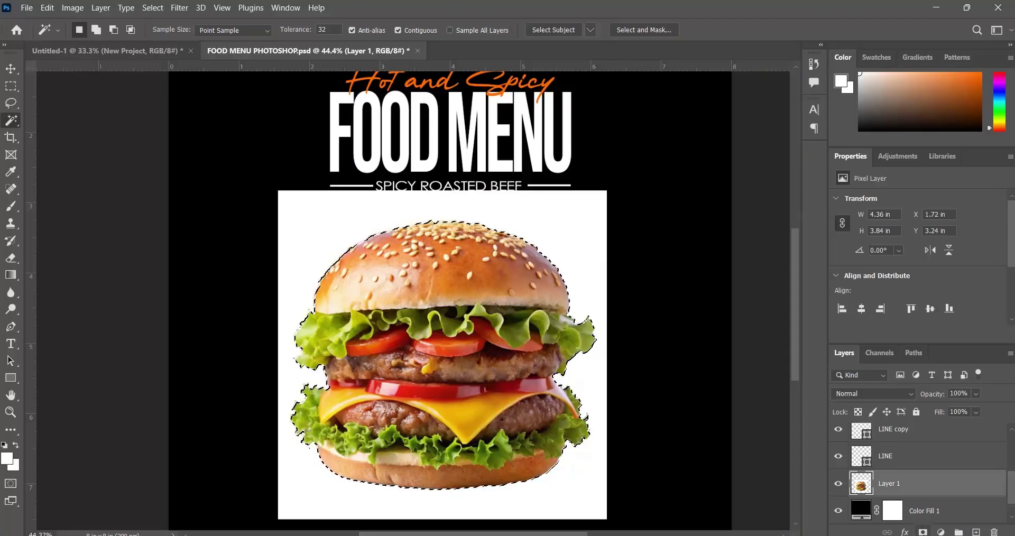
Add a layer mask to Layer 1 from the selection to hide the white background, and inspect the cutout.
{"action": "left_click", "coordinate": [924, 533]}
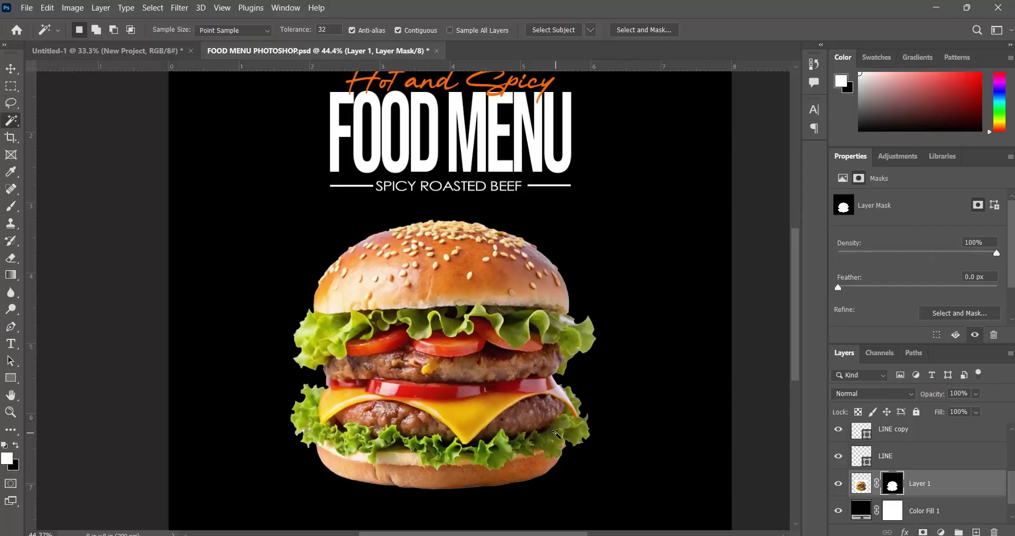
{"action": "scroll", "coordinate": [555, 433], "scroll_direction": "down", "scroll_amount": 3}
{"action": "scroll", "coordinate": [423, 373], "scroll_direction": "up", "scroll_amount": 3}
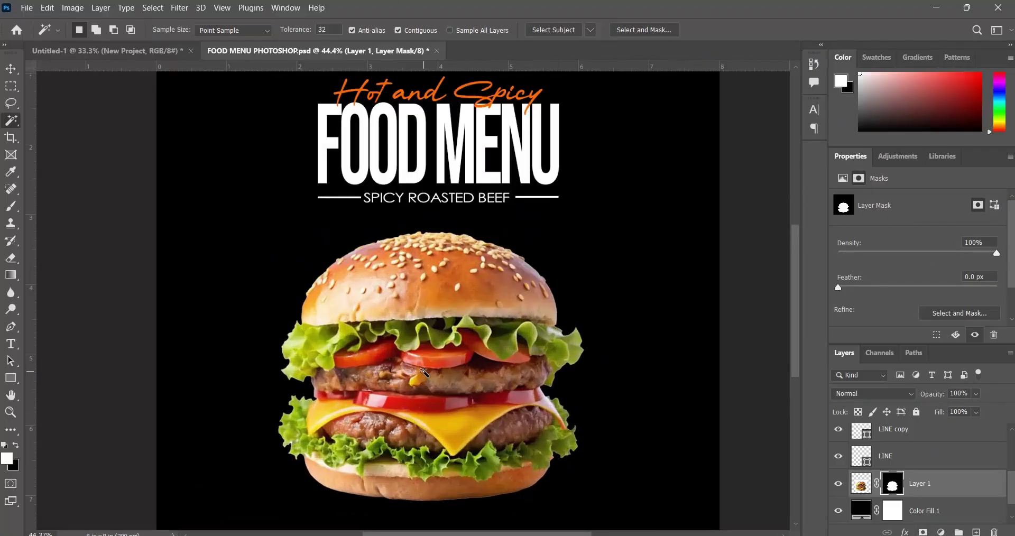
{"action": "scroll", "coordinate": [426, 370], "scroll_direction": "up", "scroll_amount": 2}
{"action": "scroll", "coordinate": [428, 368], "scroll_direction": "down", "scroll_amount": 3}
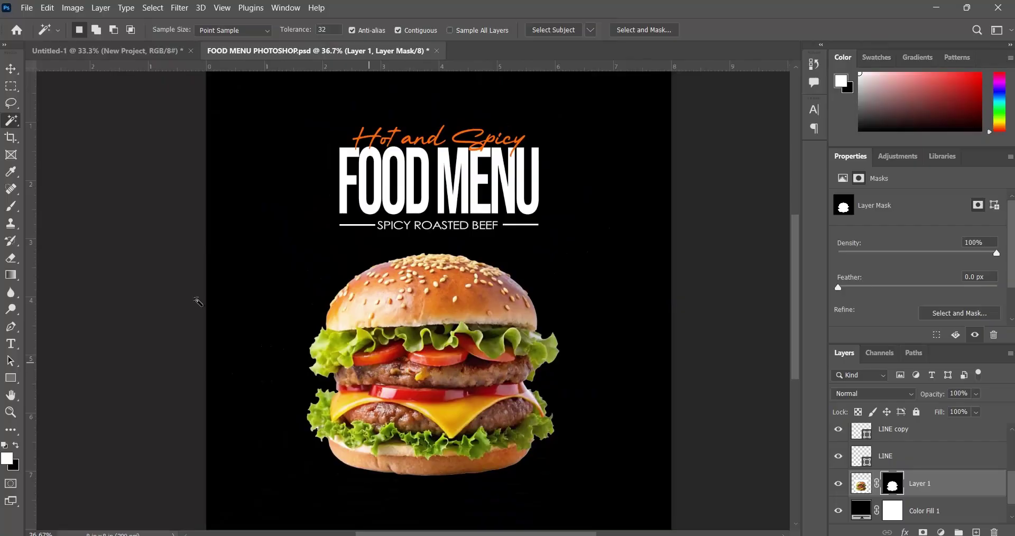
Show the New Project reference layer and move the cut-out burger over the burger in the reference.
{"action": "key", "text": "v"}
{"action": "mouse_move", "coordinate": [426, 326]}
{"action": "left_mouse_down"}
{"action": "mouse_move", "coordinate": [454, 321]}
{"action": "mouse_move", "coordinate": [433, 318]}
{"action": "left_mouse_up"}
{"action": "scroll", "coordinate": [862, 466], "scroll_direction": "up", "scroll_amount": 5}
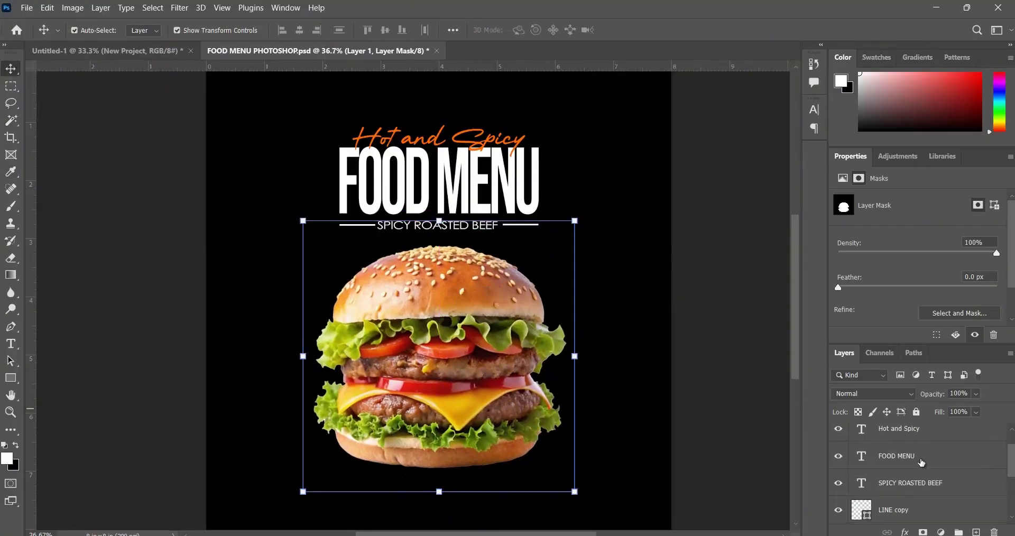
{"action": "left_click", "coordinate": [839, 437]}
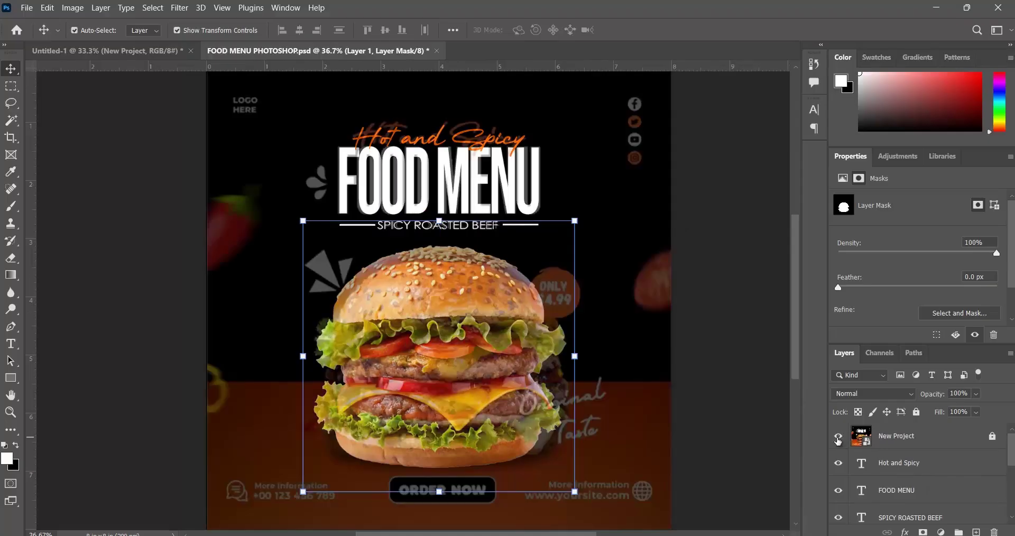
{"action": "left_click_drag", "start_coordinate": [482, 385], "coordinate": [456, 362]}
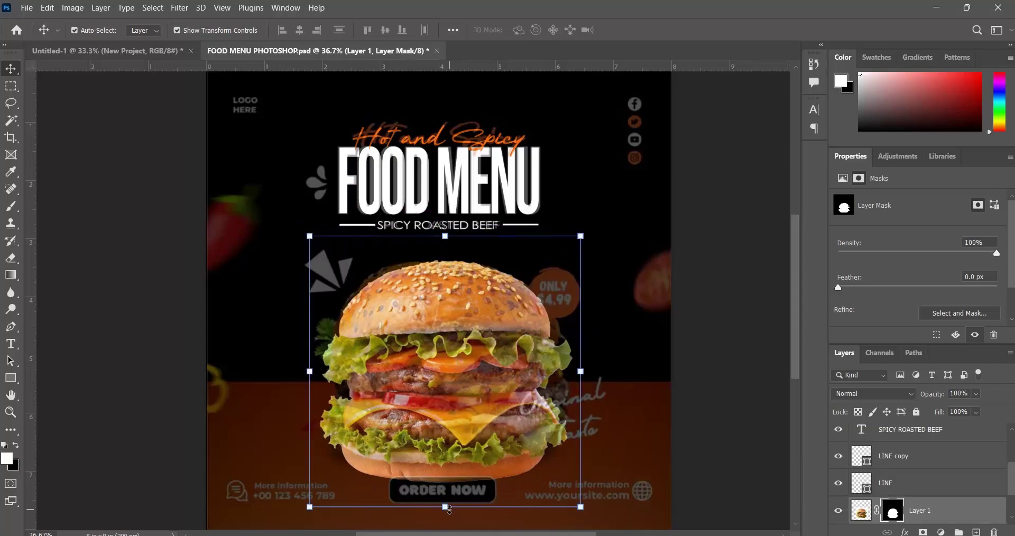
Stretch the cut-out burger to about 104.71% width and 88.30% height so it fits the reference burger.
{"action": "left_click", "coordinate": [449, 509]}
{"action": "left_click_drag", "start_coordinate": [448, 507], "coordinate": [450, 482]}
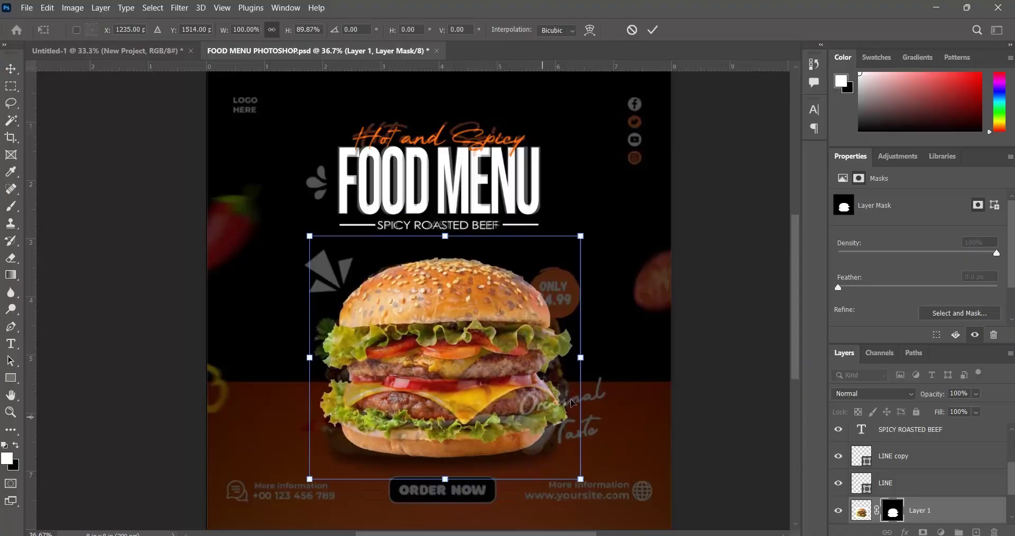
{"action": "left_click_drag", "start_coordinate": [583, 364], "coordinate": [590, 365]}
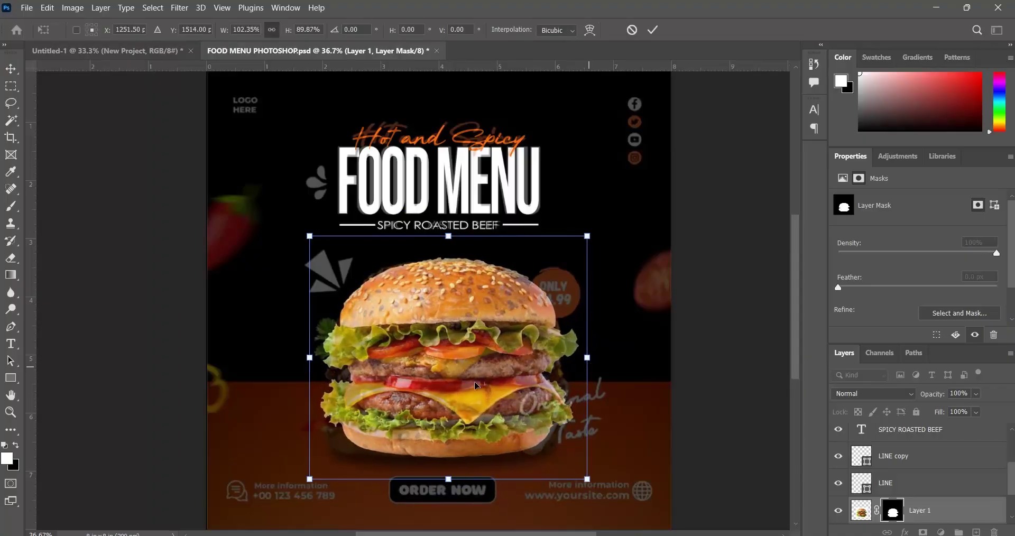
{"action": "mouse_move", "coordinate": [312, 361]}
{"action": "left_mouse_down"}
{"action": "mouse_move", "coordinate": [297, 361]}
{"action": "mouse_move", "coordinate": [305, 361]}
{"action": "left_mouse_up"}
{"action": "mouse_move", "coordinate": [443, 229]}
{"action": "left_mouse_down"}
{"action": "mouse_move", "coordinate": [443, 250]}
{"action": "mouse_move", "coordinate": [442, 234]}
{"action": "mouse_move", "coordinate": [448, 242]}
{"action": "left_mouse_up"}
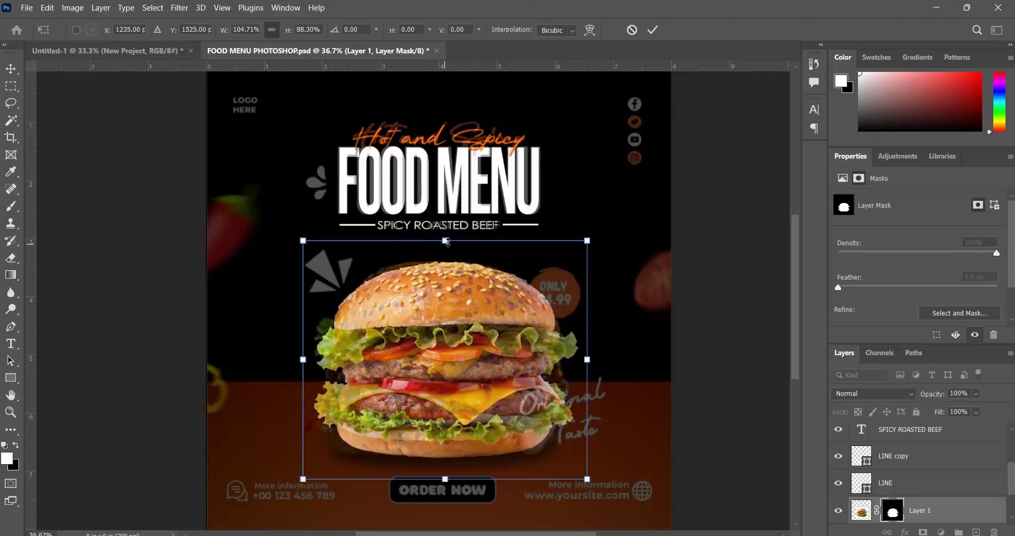
{"action": "left_click", "coordinate": [654, 30]}
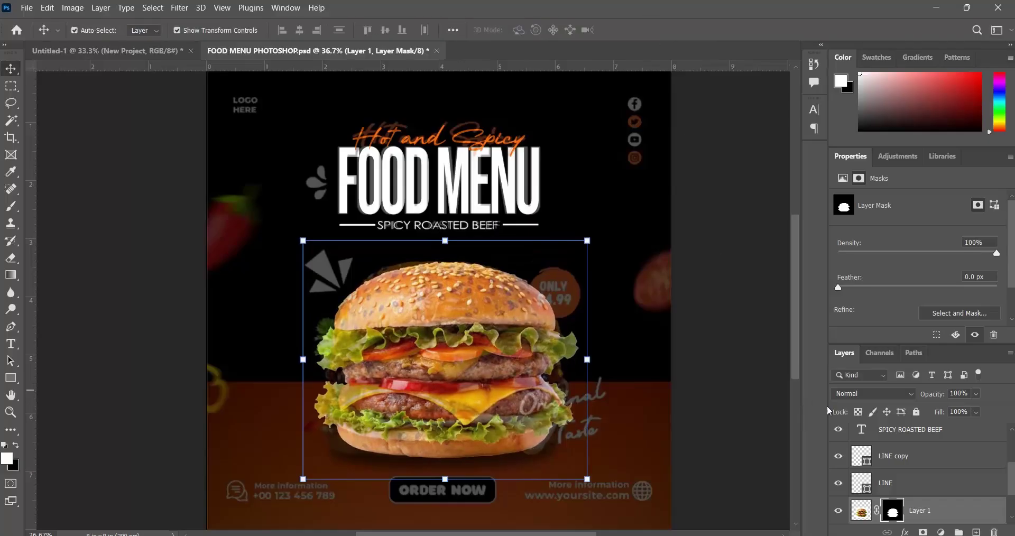
Toggle the New Project reference layer to compare the burger's size and position, leaving the reference hidden.
{"action": "scroll", "coordinate": [930, 457], "scroll_direction": "up", "scroll_amount": 3}
{"action": "scroll", "coordinate": [894, 458], "scroll_direction": "up", "scroll_amount": 1}
{"action": "left_click", "coordinate": [840, 436]}
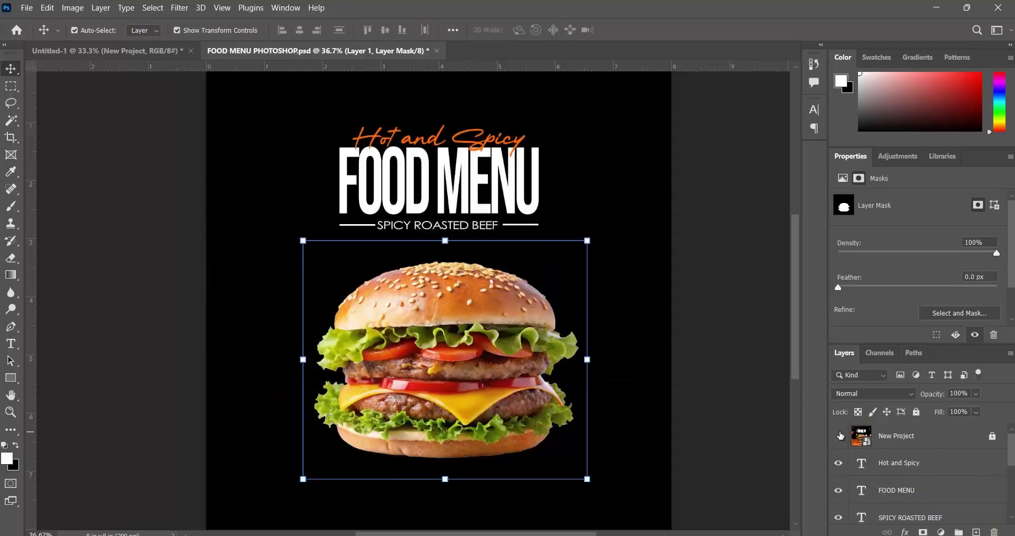
{"action": "left_click", "coordinate": [840, 436]}
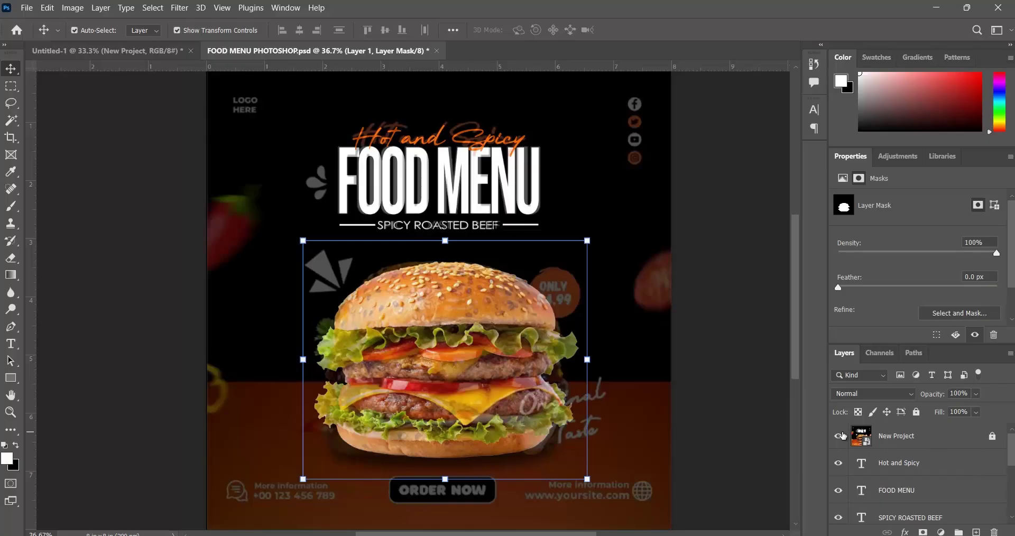
{"action": "left_click", "coordinate": [841, 436]}
{"action": "left_click", "coordinate": [841, 436]}
{"action": "left_click", "coordinate": [841, 436]}
{"action": "left_click", "coordinate": [841, 436]}
{"action": "left_click", "coordinate": [841, 438]}
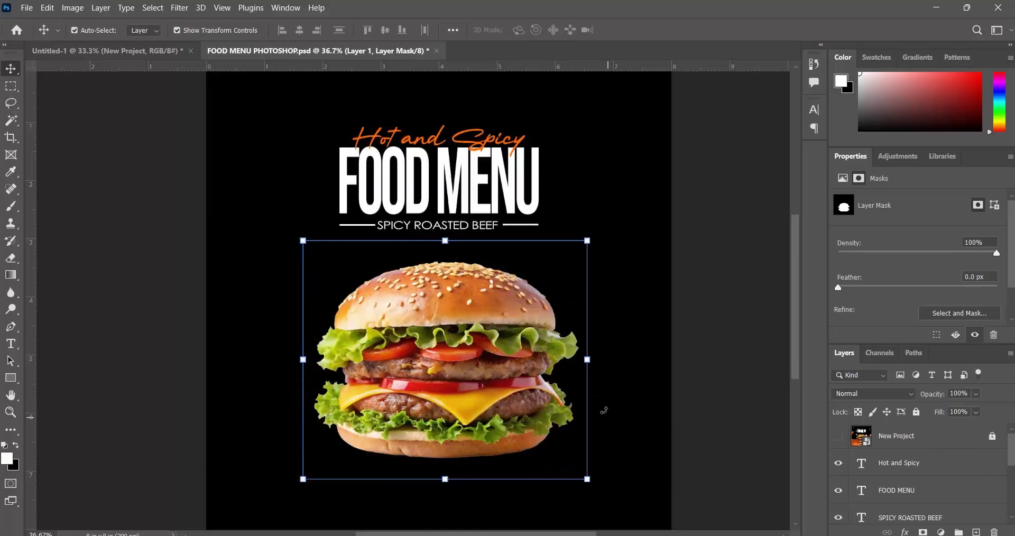
Deselect the burger layer, check the whole poster composition and save the document.
{"action": "left_click", "coordinate": [693, 341]}
{"action": "scroll", "coordinate": [698, 341], "scroll_direction": "down", "scroll_amount": 3}
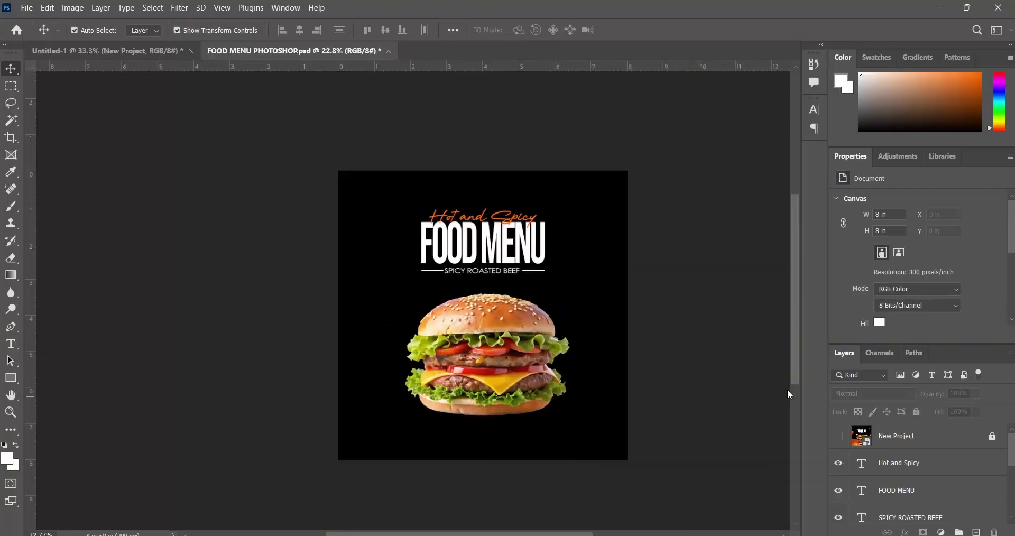
{"action": "scroll", "coordinate": [526, 364], "scroll_direction": "up", "scroll_amount": 2}
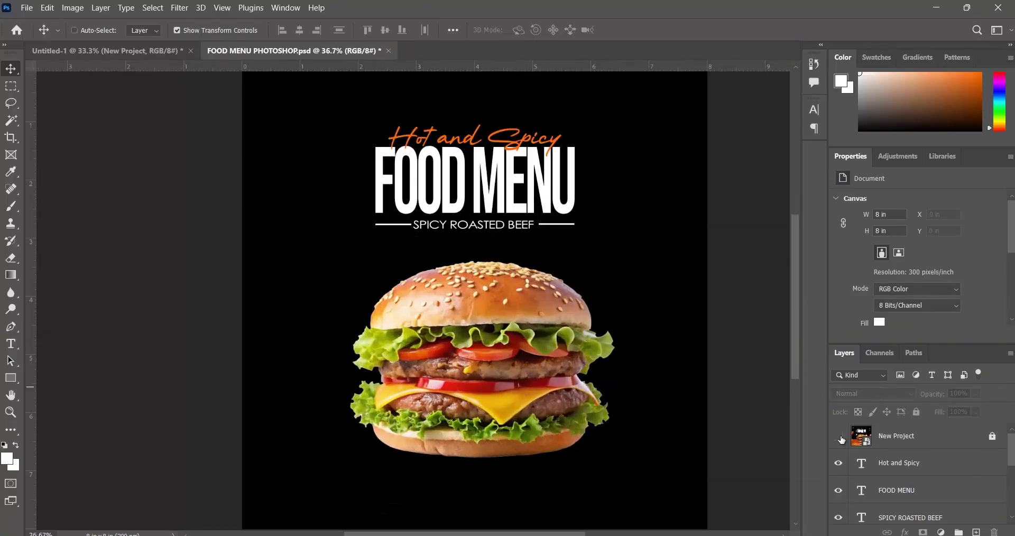
{"action": "key", "text": "ctrl+s"}
Show and unlock the New Project reference layer, set its opacity to 100% and compare it with the poster.
{"action": "left_click", "coordinate": [839, 439]}
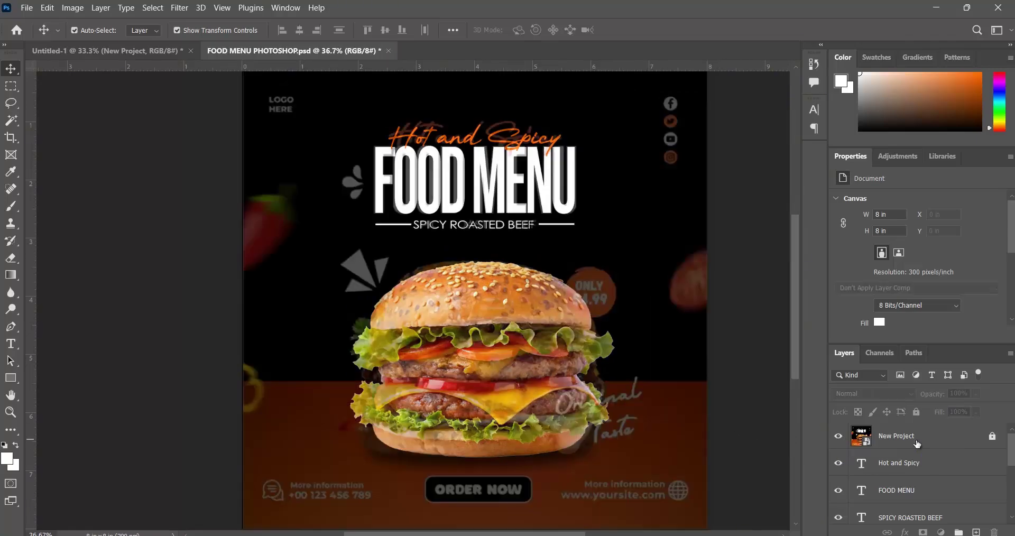
{"action": "left_click", "coordinate": [870, 437]}
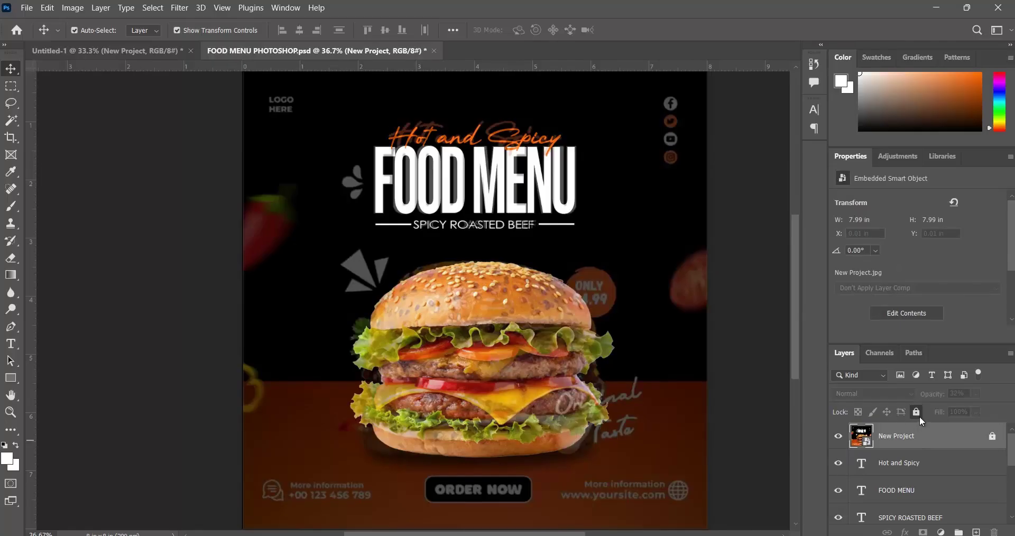
{"action": "left_click", "coordinate": [918, 414]}
{"action": "left_click", "coordinate": [977, 394]}
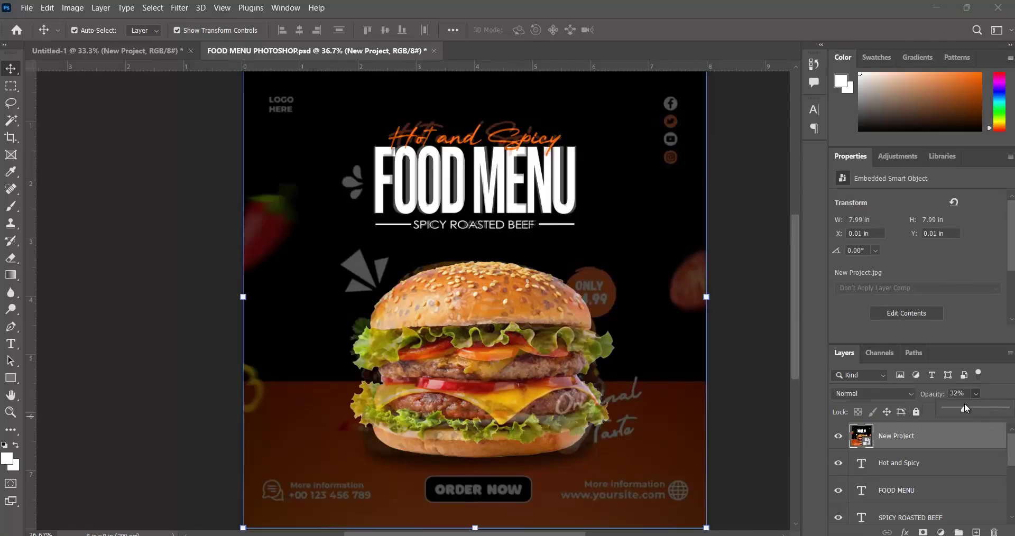
{"action": "left_click_drag", "start_coordinate": [964, 408], "coordinate": [1006, 409]}
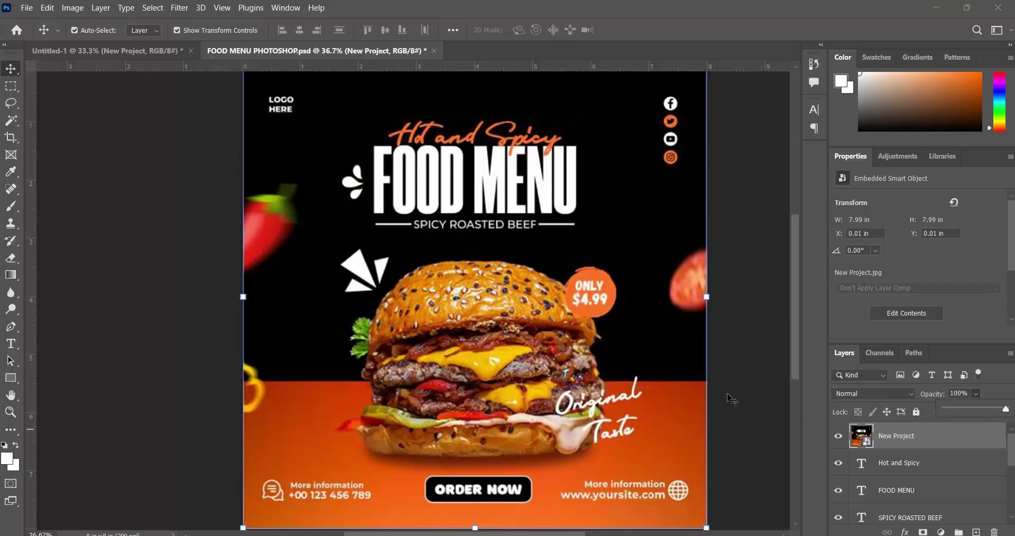
{"action": "left_click", "coordinate": [839, 437]}
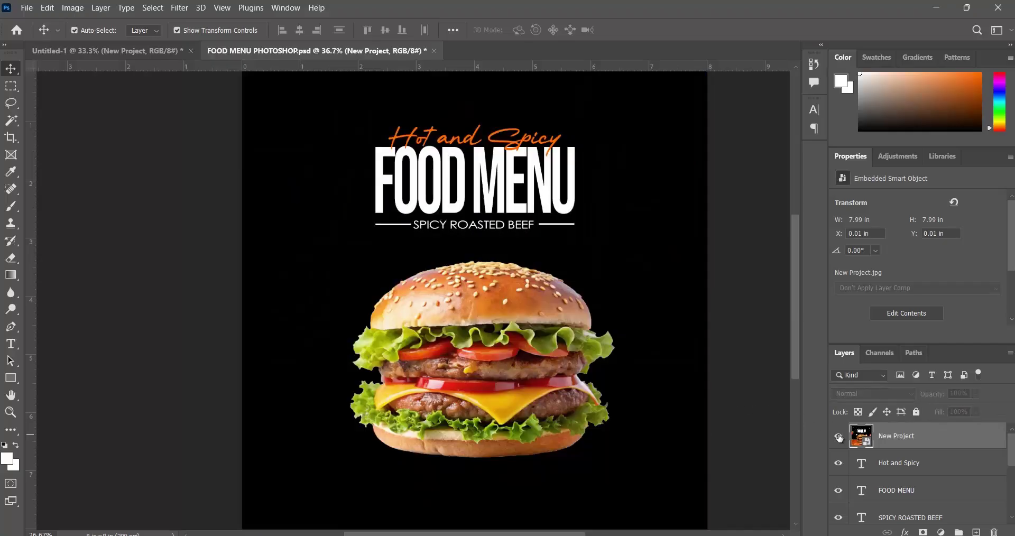
{"action": "left_click", "coordinate": [839, 437]}
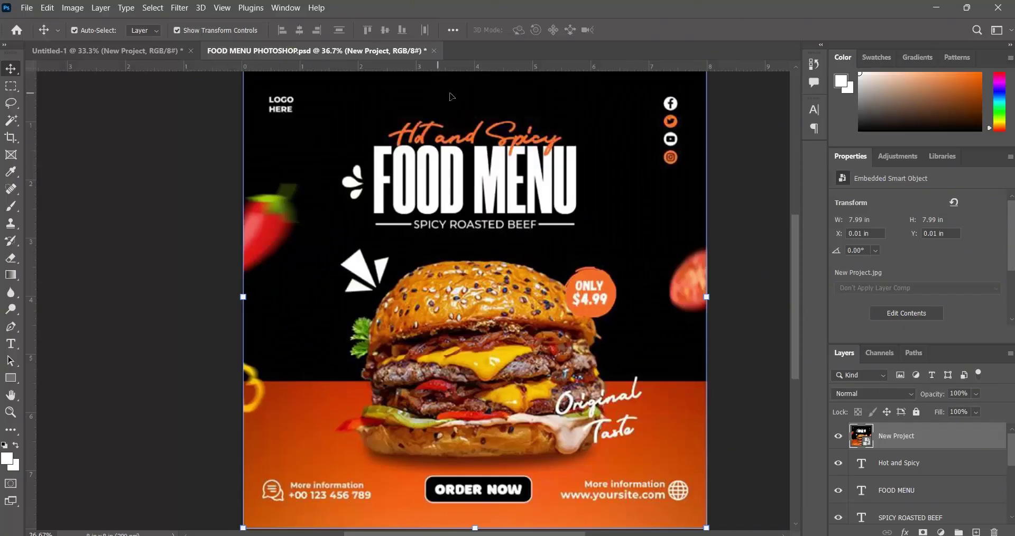
{"action": "scroll", "coordinate": [456, 320], "scroll_direction": "down", "scroll_amount": 2}
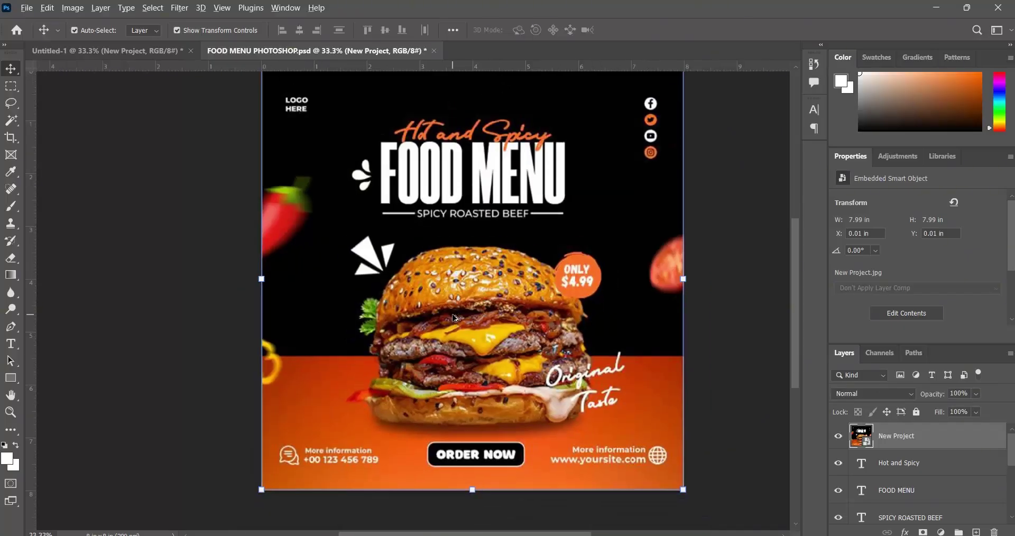
{"action": "scroll", "coordinate": [456, 320], "scroll_direction": "up", "scroll_amount": 1}
{"action": "left_click_drag", "start_coordinate": [463, 69], "coordinate": [435, 357]}
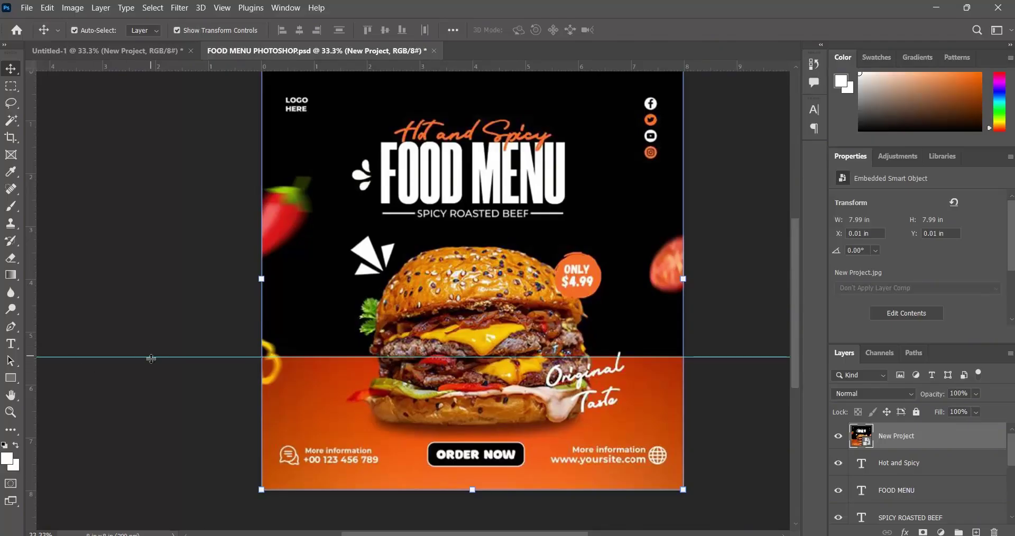
{"action": "left_click_drag", "start_coordinate": [152, 358], "coordinate": [213, 63]}
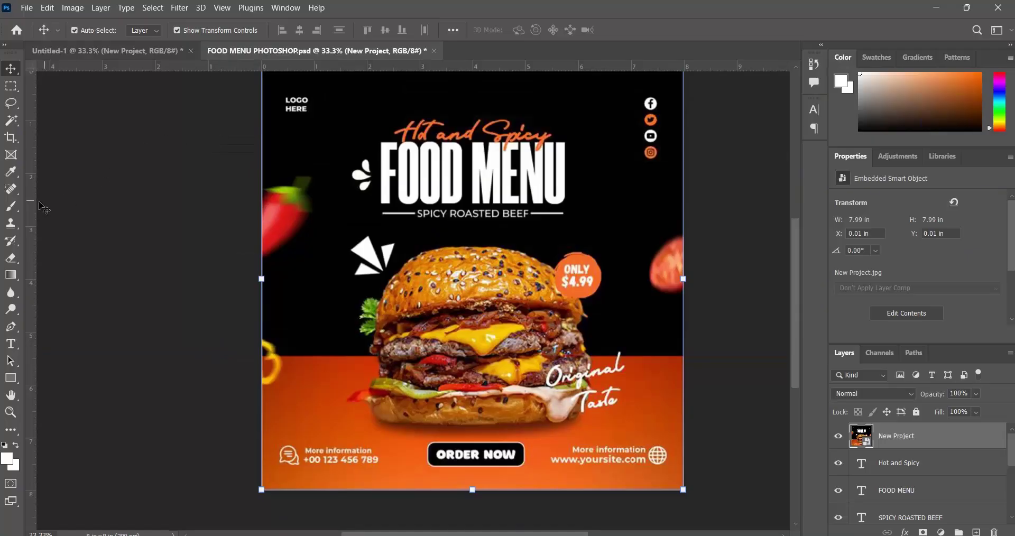
{"action": "left_click_drag", "start_coordinate": [30, 213], "coordinate": [381, 255]}
{"action": "left_click_drag", "start_coordinate": [45, 297], "coordinate": [227, 310]}
{"action": "mouse_move", "coordinate": [30, 300]}
{"action": "left_mouse_down"}
{"action": "mouse_move", "coordinate": [570, 234]}
{"action": "mouse_move", "coordinate": [32, 284]}
{"action": "left_mouse_up"}
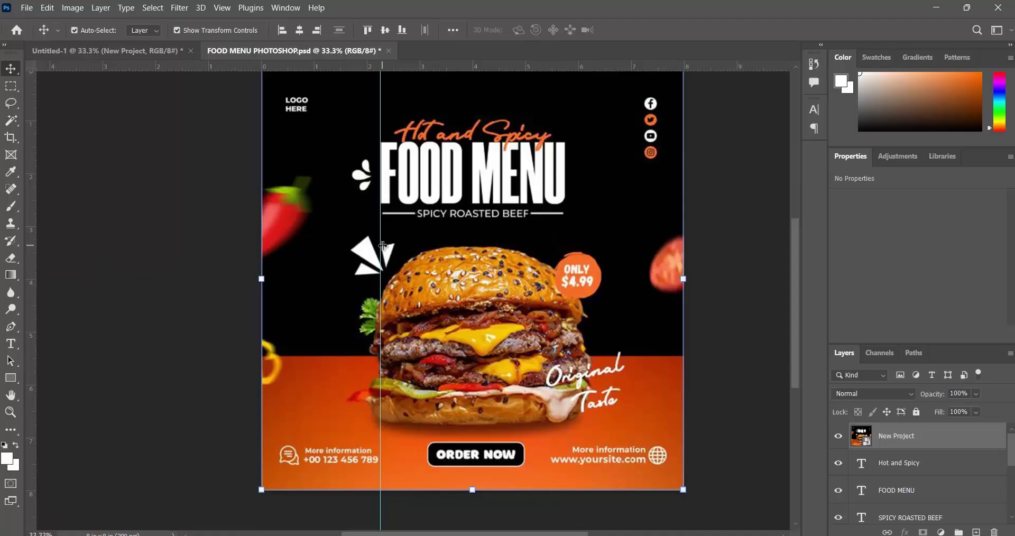
{"action": "left_click_drag", "start_coordinate": [380, 249], "coordinate": [30, 272]}
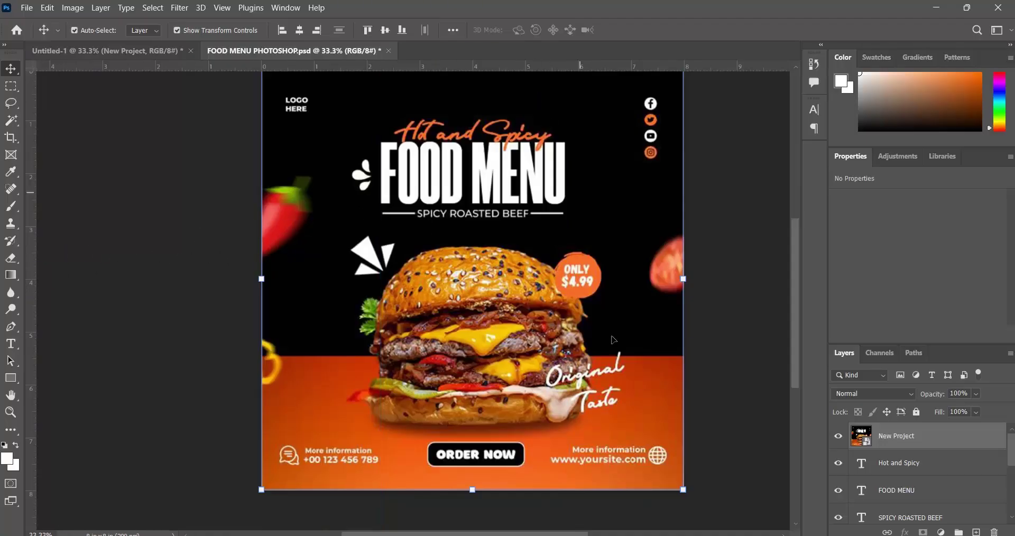
Place a horizontal guide along the upper edge of the reference's orange area and choose the Rectangle tool.
{"action": "left_click_drag", "start_coordinate": [541, 66], "coordinate": [548, 355]}
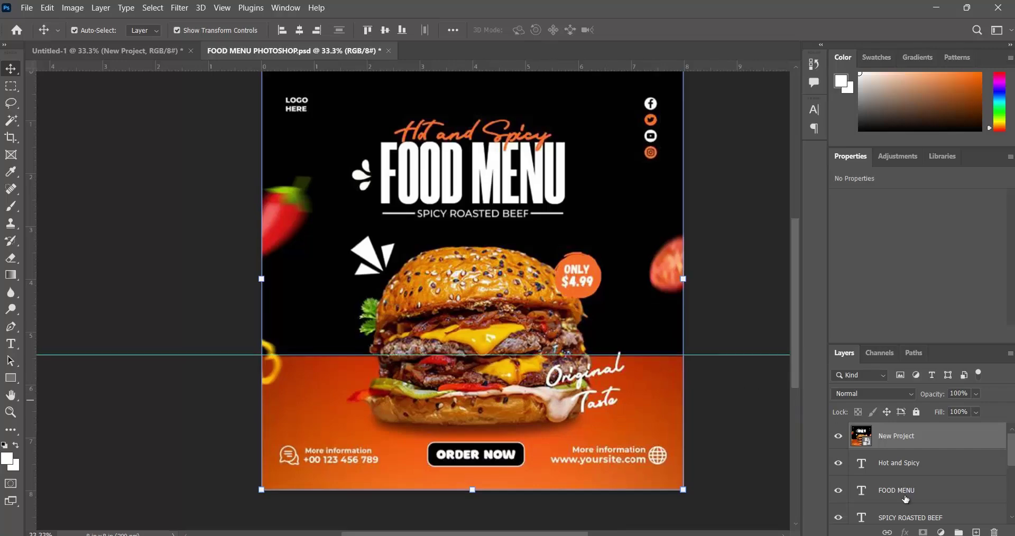
{"action": "left_click", "coordinate": [840, 439]}
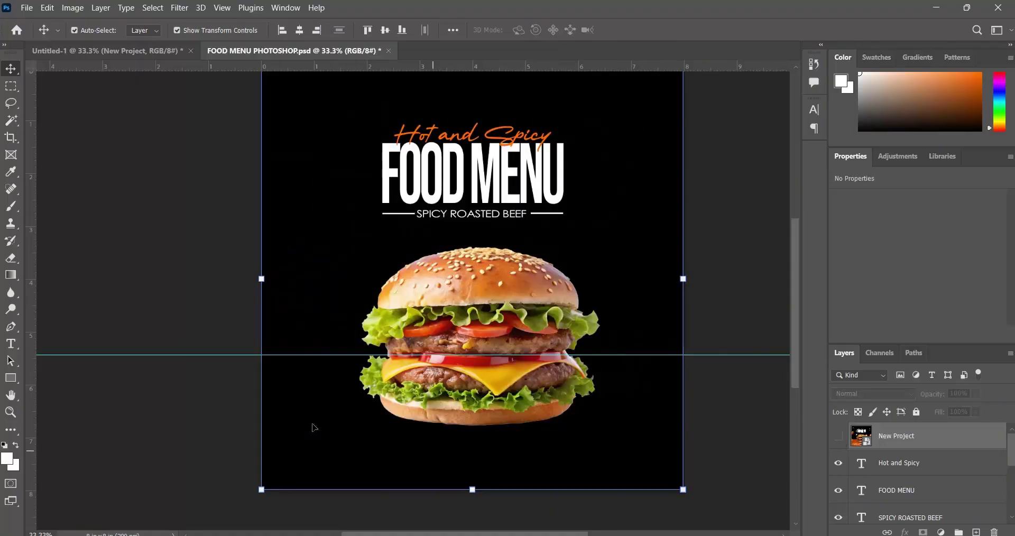
{"action": "left_click", "coordinate": [17, 382]}
{"action": "right_click", "coordinate": [17, 382]}
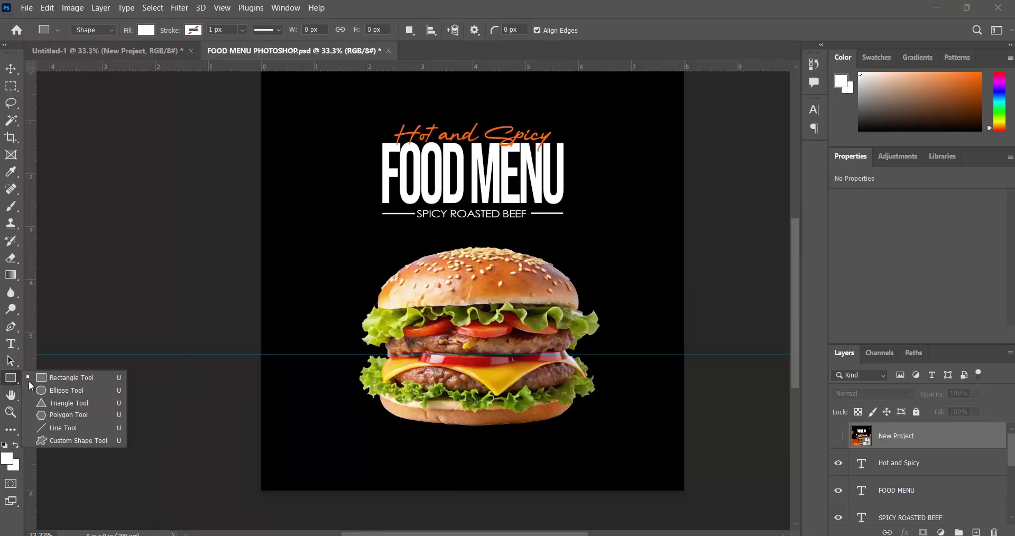
{"action": "left_click", "coordinate": [64, 378]}
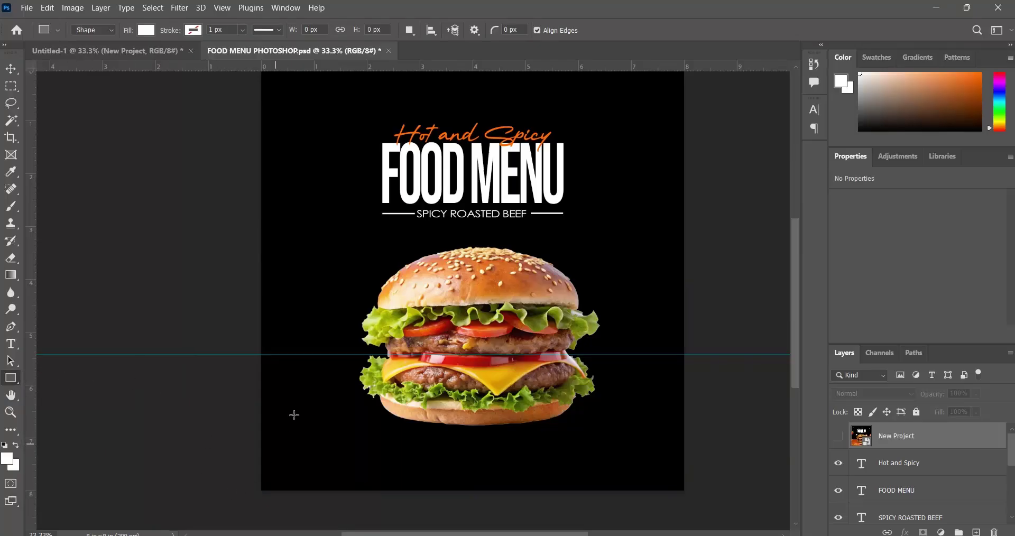
{"action": "left_click", "coordinate": [840, 438]}
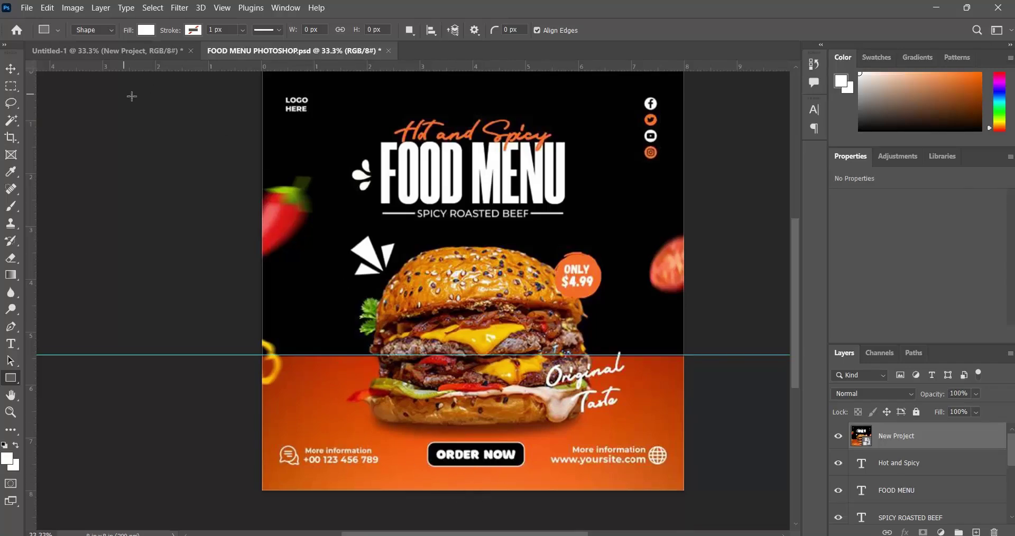
Set the rectangle fill to a linear gradient with its start stop in dark orange b23000, sampled below the reference poster's horizon.
{"action": "left_click", "coordinate": [147, 32]}
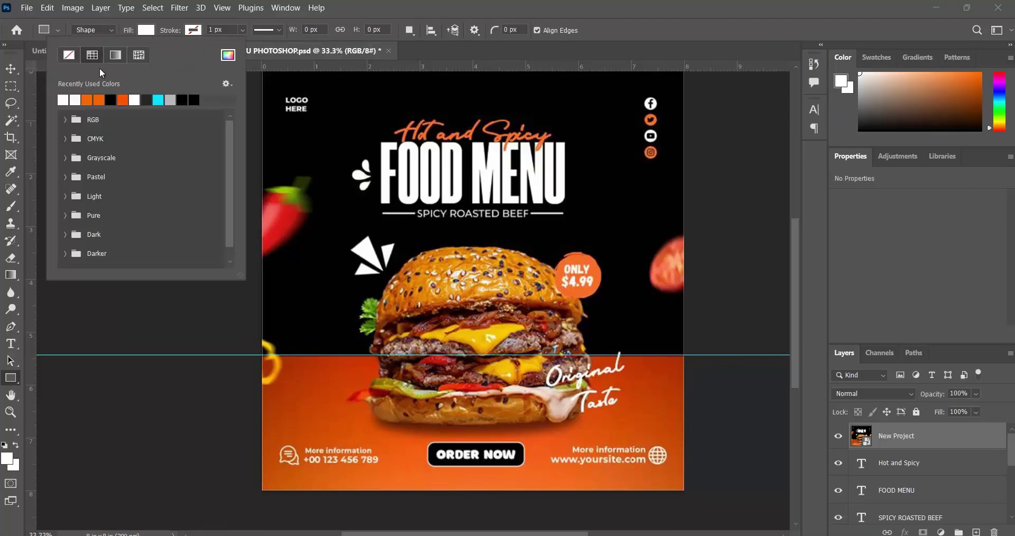
{"action": "left_click", "coordinate": [115, 57]}
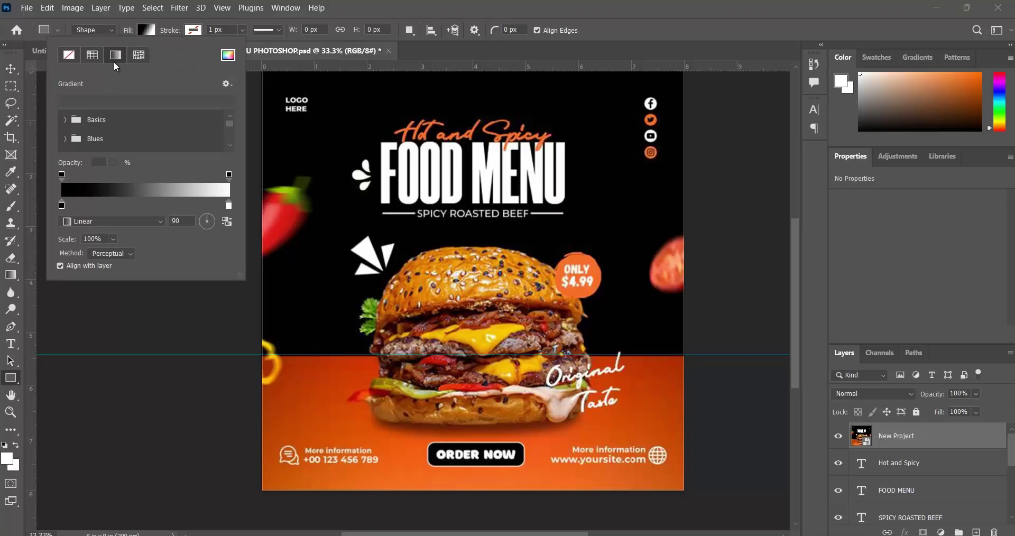
{"action": "double_click", "coordinate": [61, 206]}
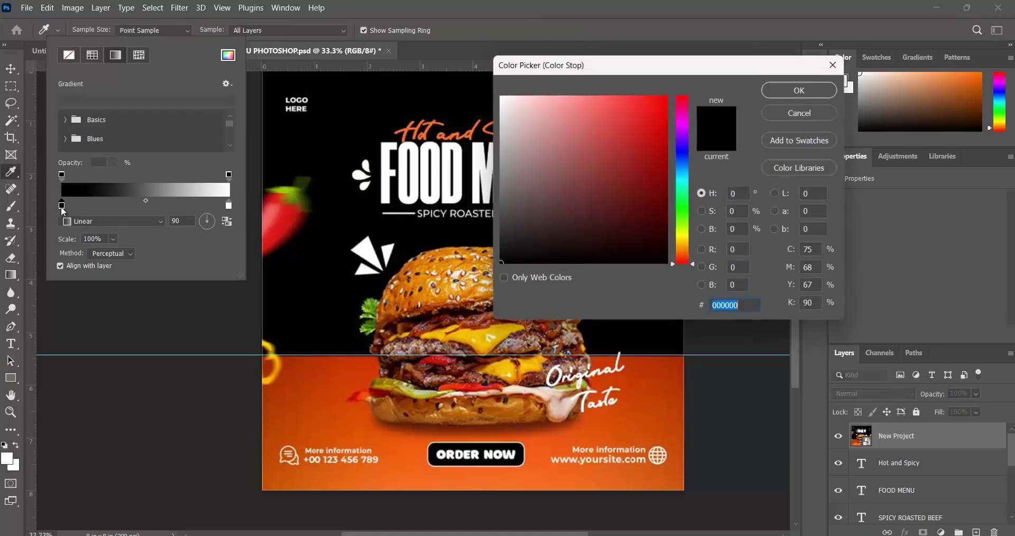
{"action": "left_click", "coordinate": [317, 362]}
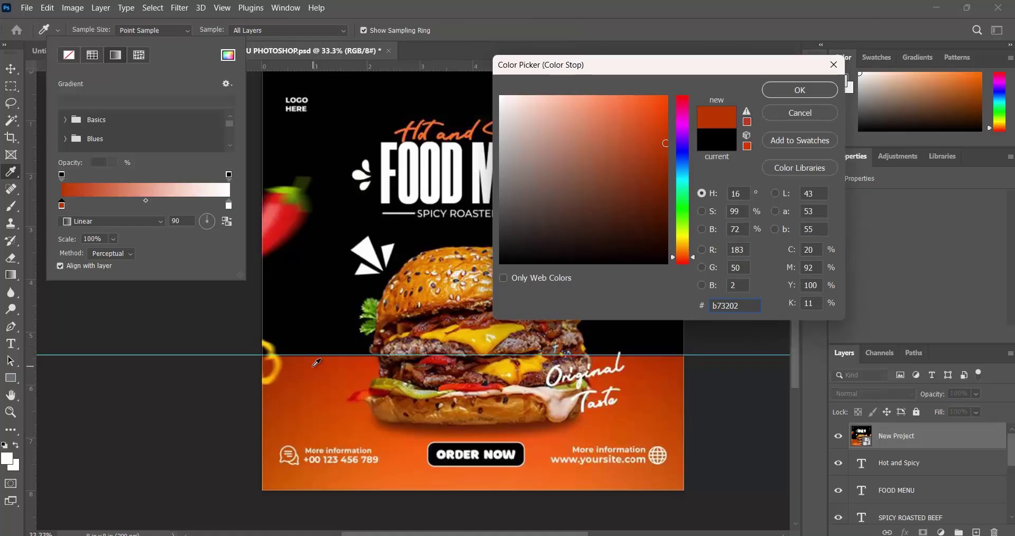
{"action": "left_click", "coordinate": [315, 360]}
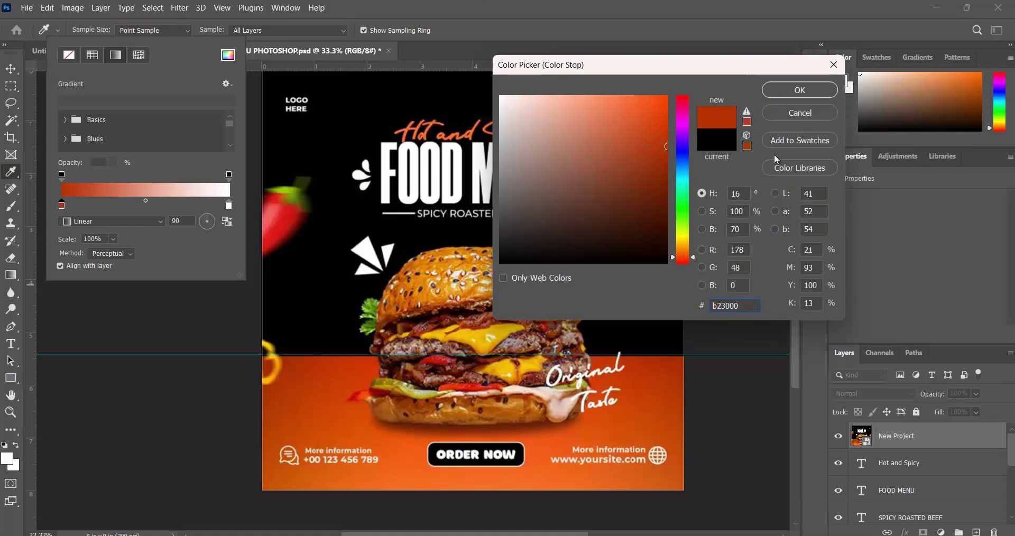
{"action": "left_click", "coordinate": [808, 93]}
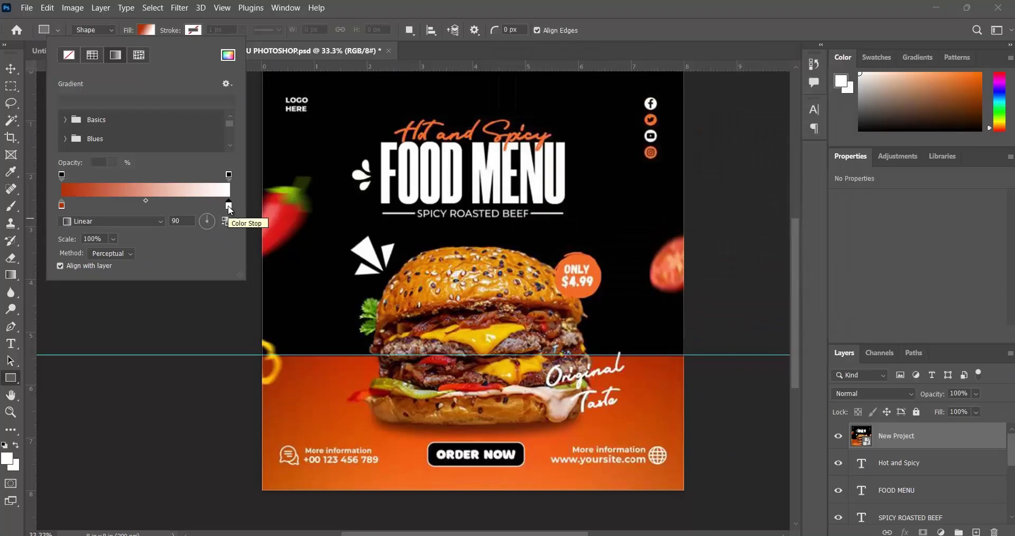
{"action": "double_click", "coordinate": [229, 206]}
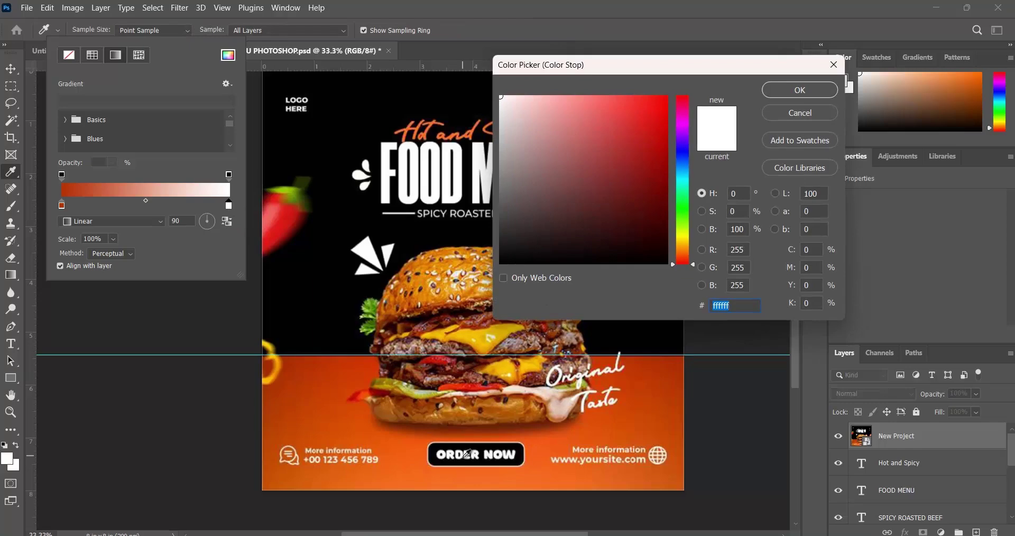
{"action": "left_click", "coordinate": [478, 482]}
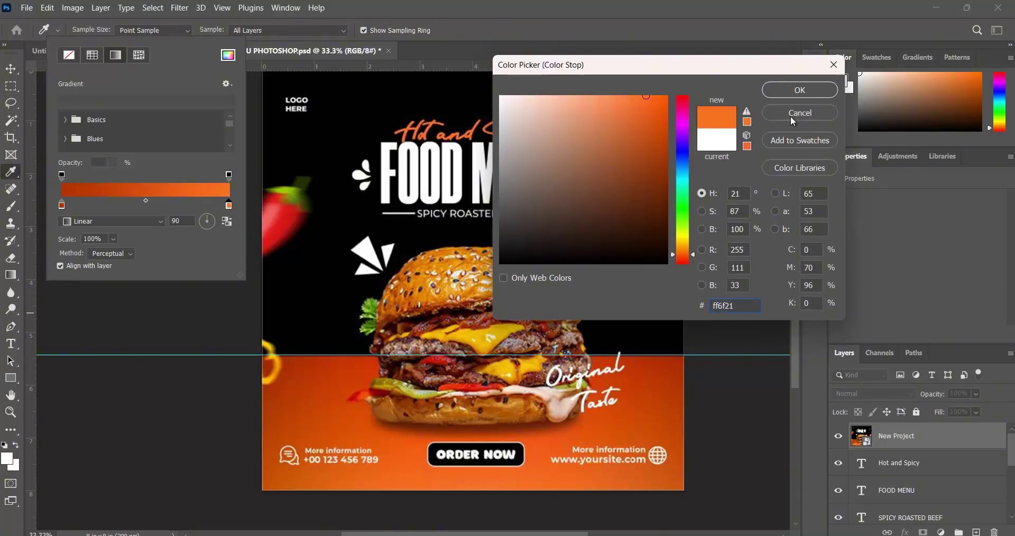
{"action": "left_click", "coordinate": [799, 90]}
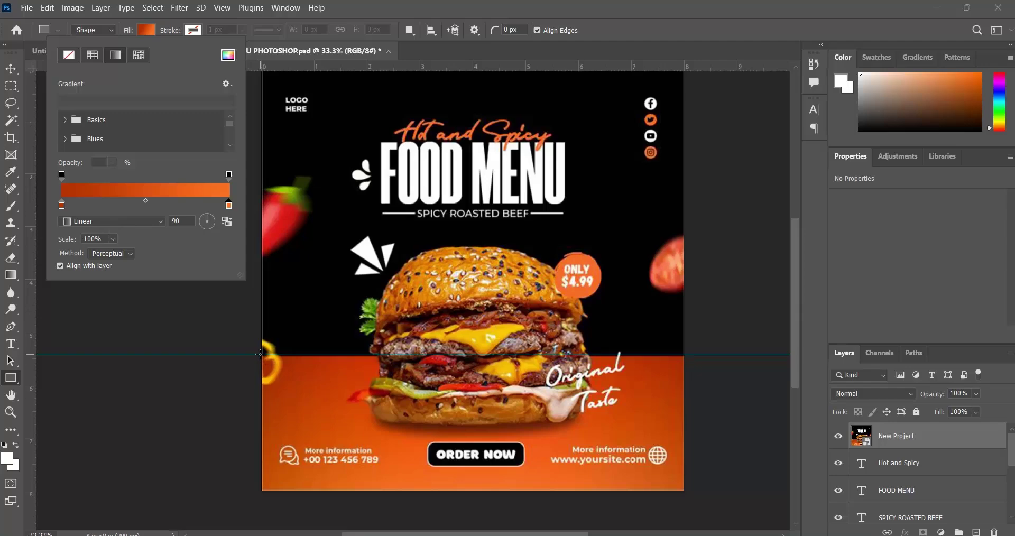
{"action": "left_click_drag", "start_coordinate": [260, 355], "coordinate": [685, 491]}
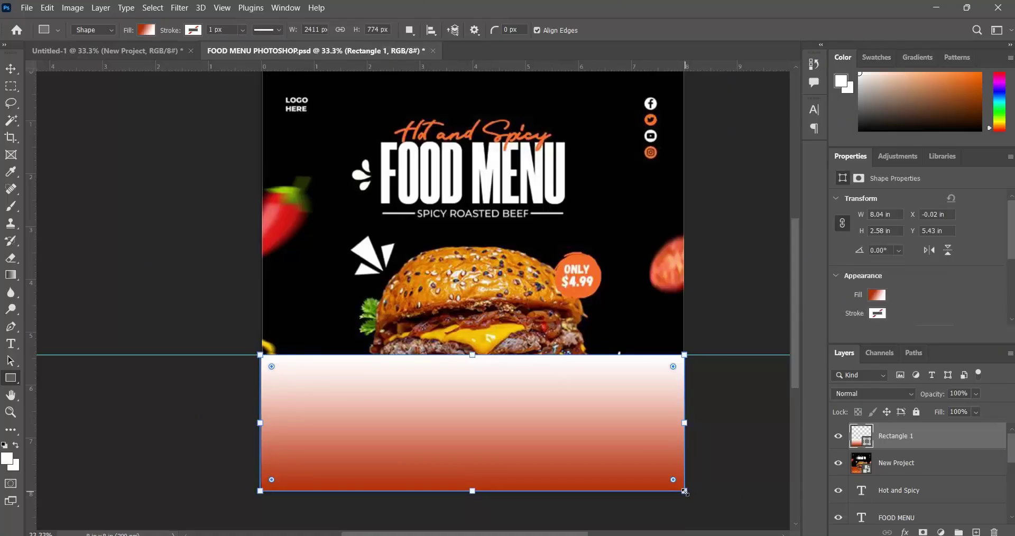
{"action": "left_click", "coordinate": [148, 30]}
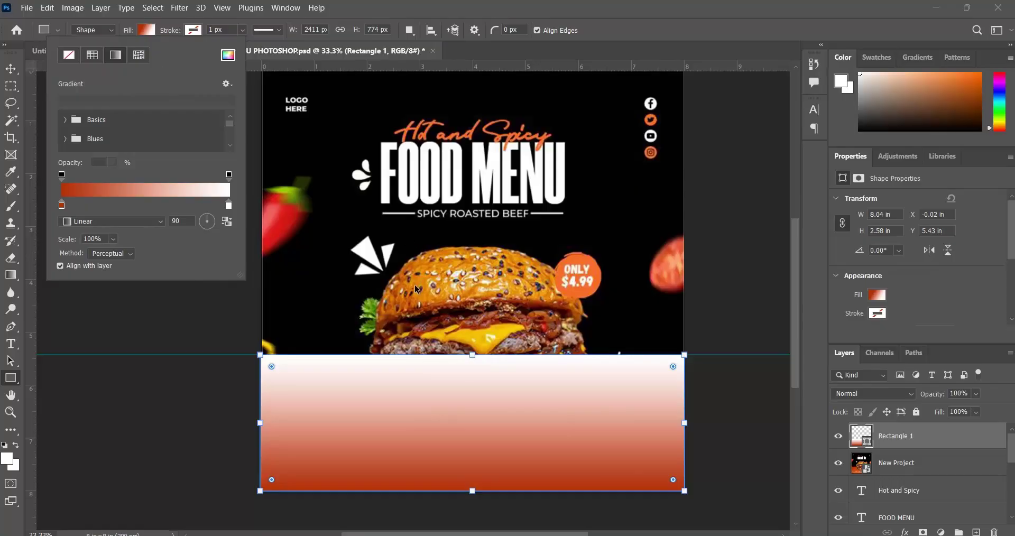
{"action": "left_click", "coordinate": [463, 284]}
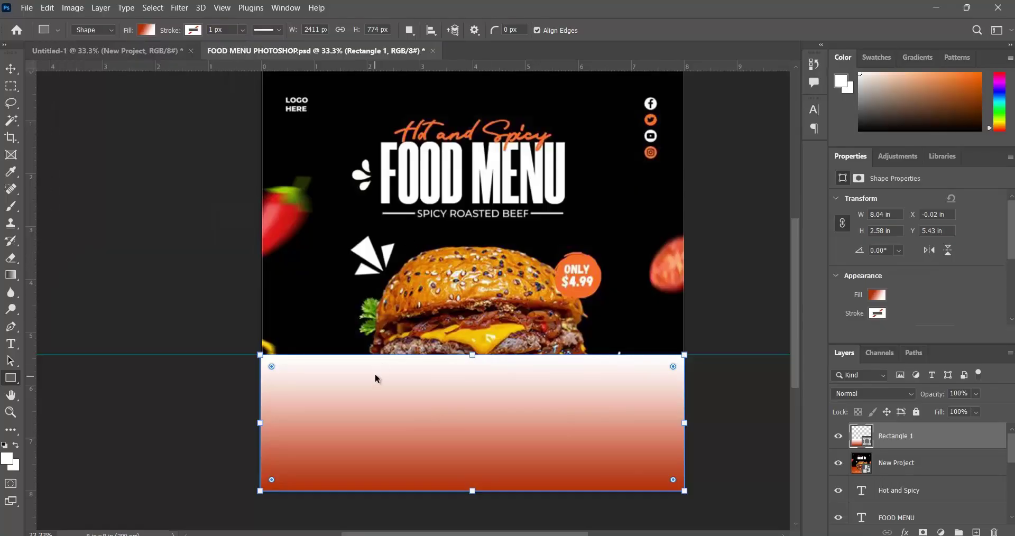
{"action": "key", "text": "Delete"}
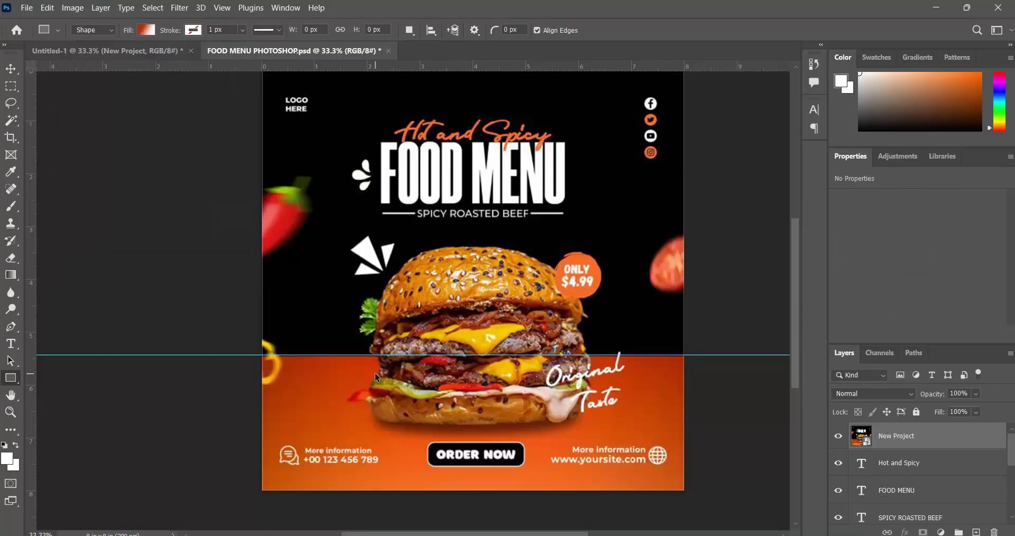
Set the fill gradient's end stop to orange fc6c25, sampled near the lower edge of the reference poster.
{"action": "left_click", "coordinate": [145, 32]}
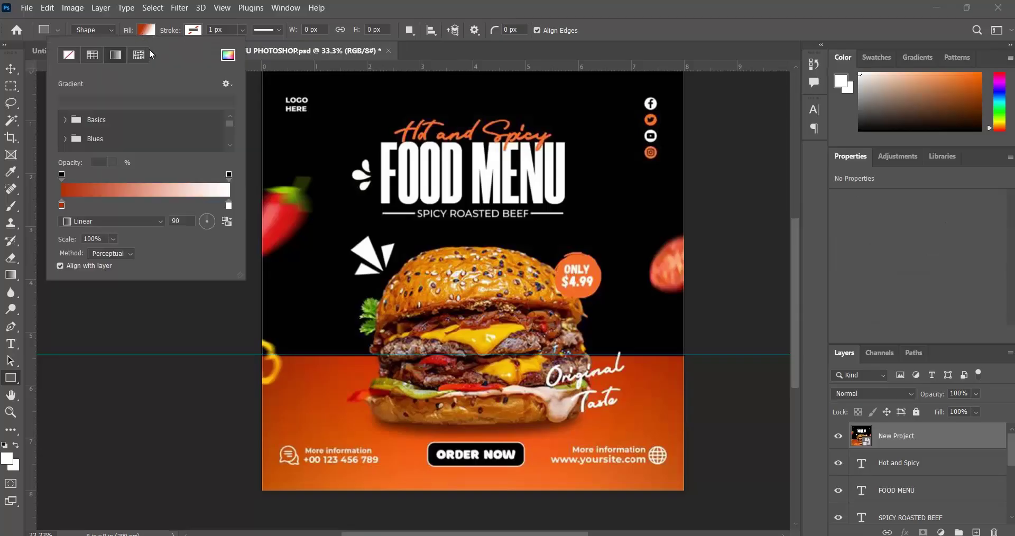
{"action": "double_click", "coordinate": [229, 205]}
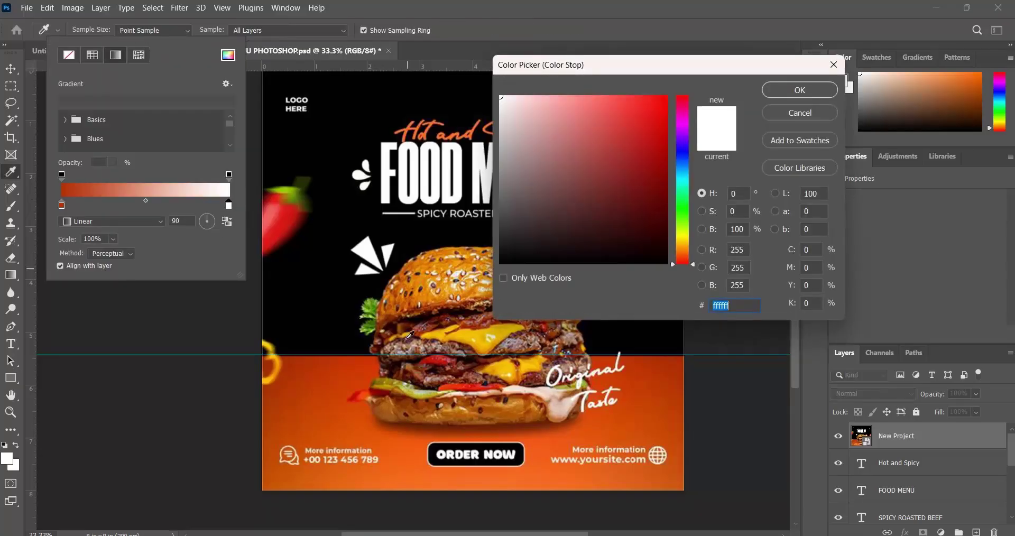
{"action": "left_click", "coordinate": [483, 481]}
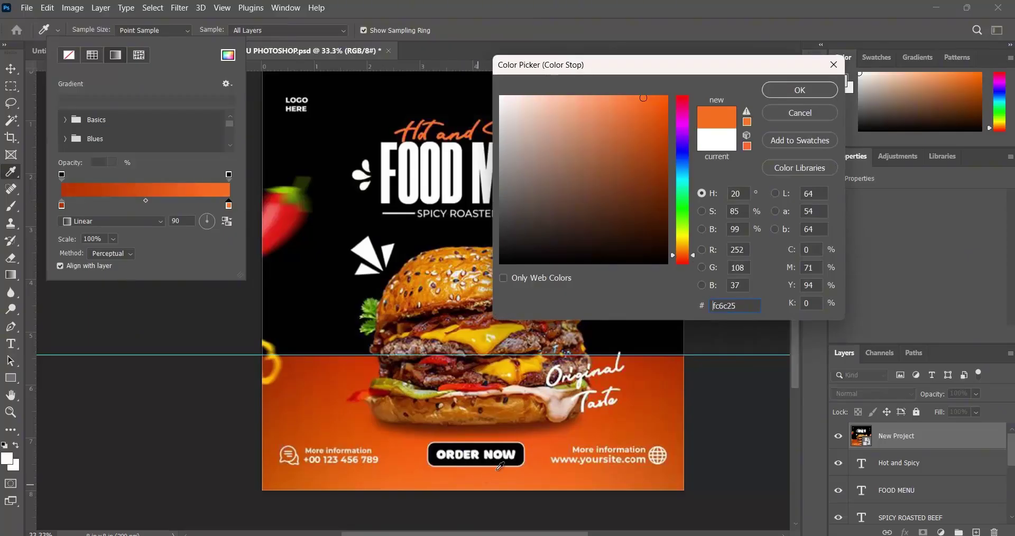
{"action": "left_click", "coordinate": [810, 92]}
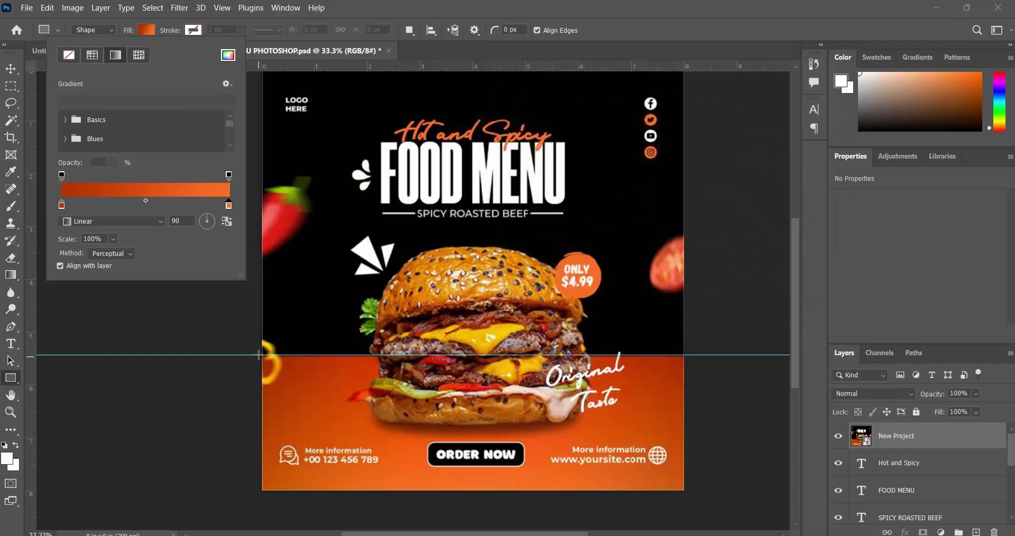
Set the gradient angle to -92 and draw a rectangle about 2414 by 782 px from the guide to the poster's lower edge.
{"action": "left_click_drag", "start_coordinate": [259, 355], "coordinate": [685, 492]}
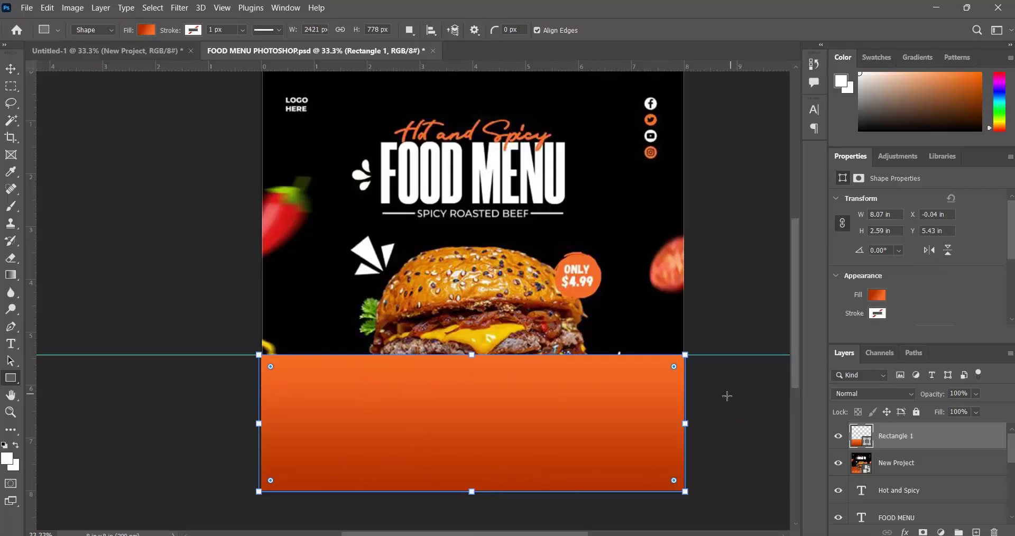
{"action": "key", "text": "ctrl+z"}
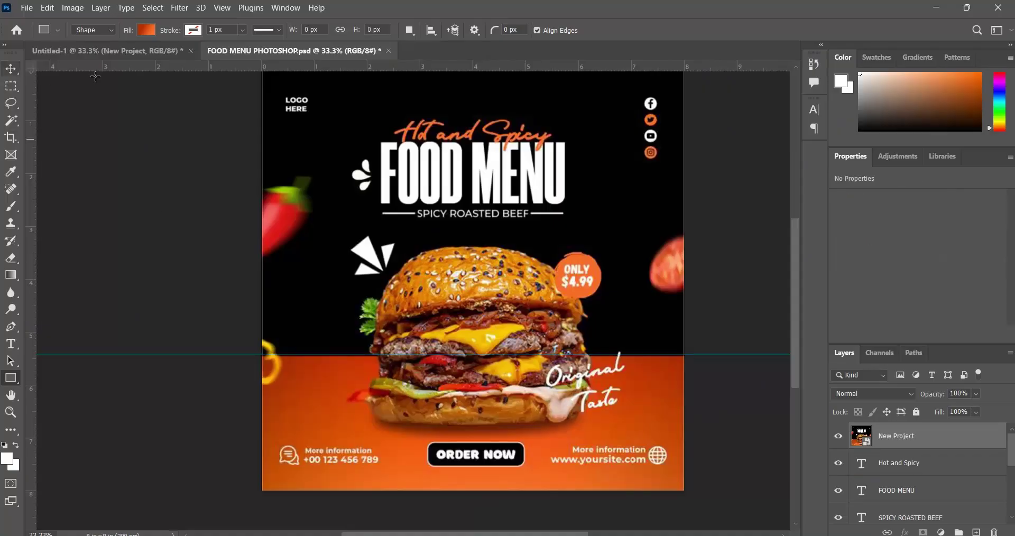
{"action": "left_click", "coordinate": [147, 30]}
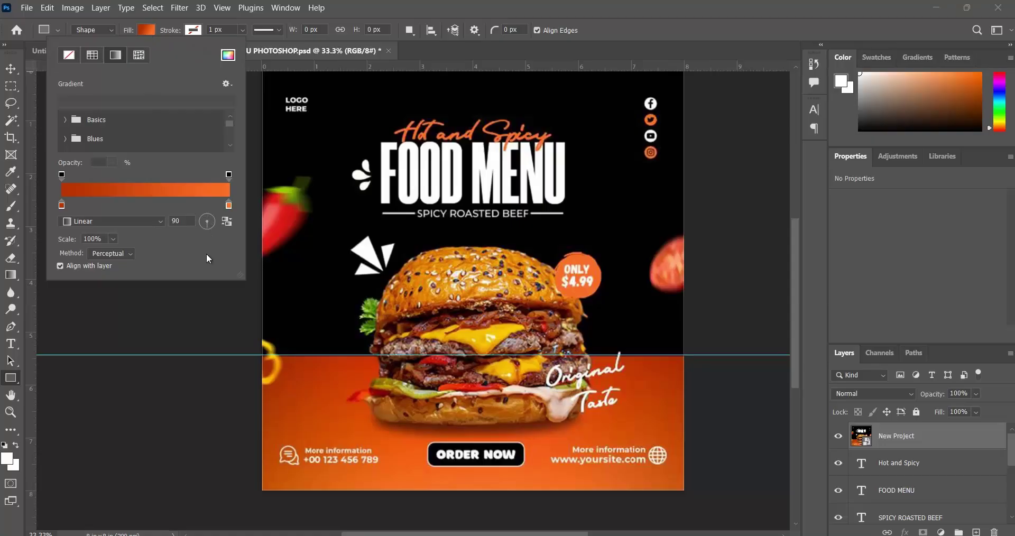
{"action": "type", "text": "-92"}
{"action": "left_click_drag", "start_coordinate": [261, 355], "coordinate": [684, 492]}
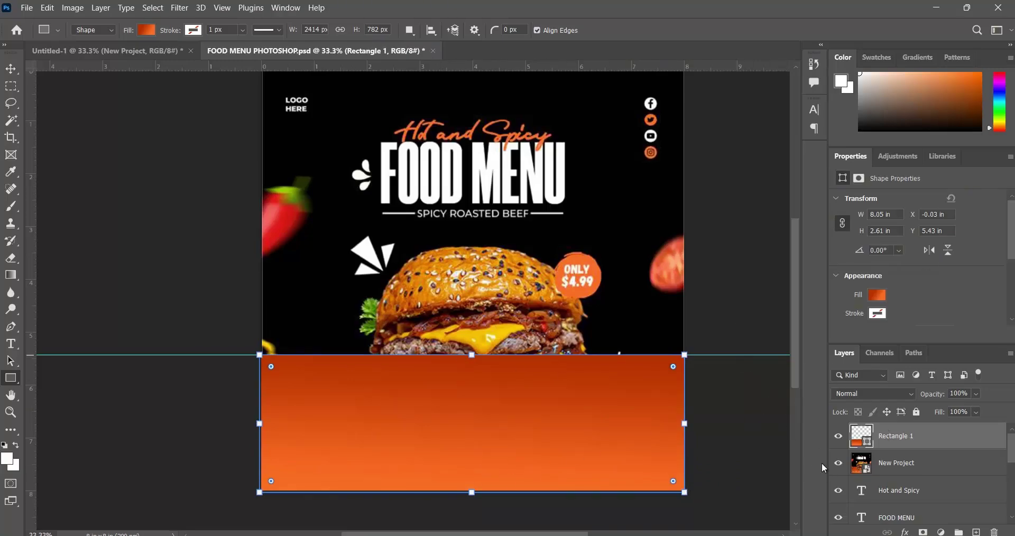
Hide the New Project reference layer and remove the horizontal guide from the canvas.
{"action": "left_click", "coordinate": [838, 464]}
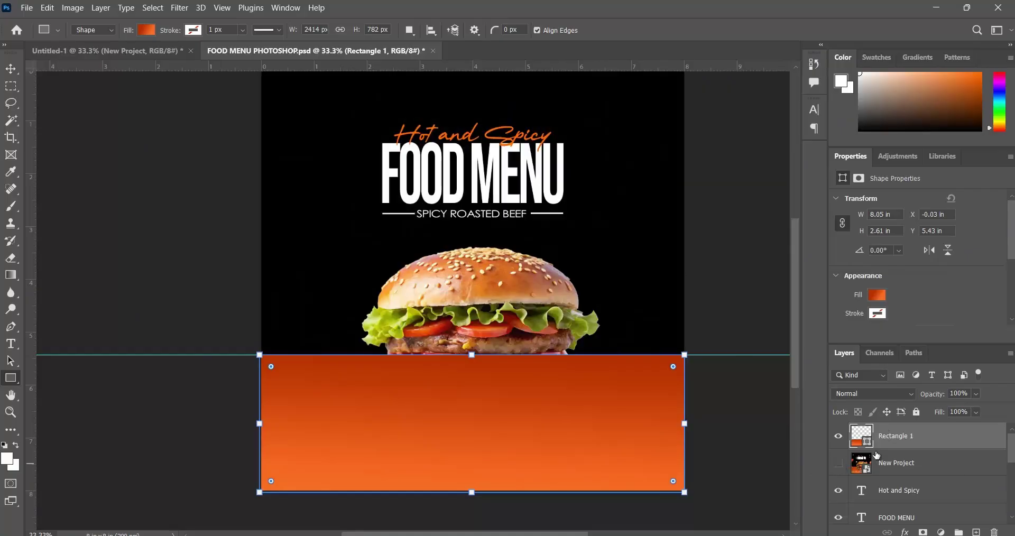
{"action": "left_click", "coordinate": [11, 68]}
{"action": "left_click", "coordinate": [114, 168]}
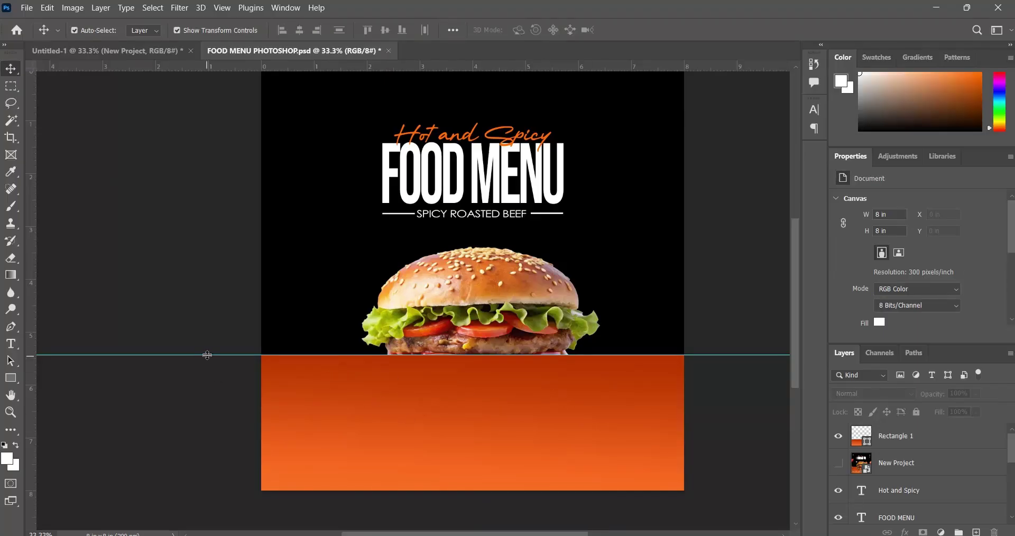
{"action": "left_click_drag", "start_coordinate": [206, 354], "coordinate": [193, 65]}
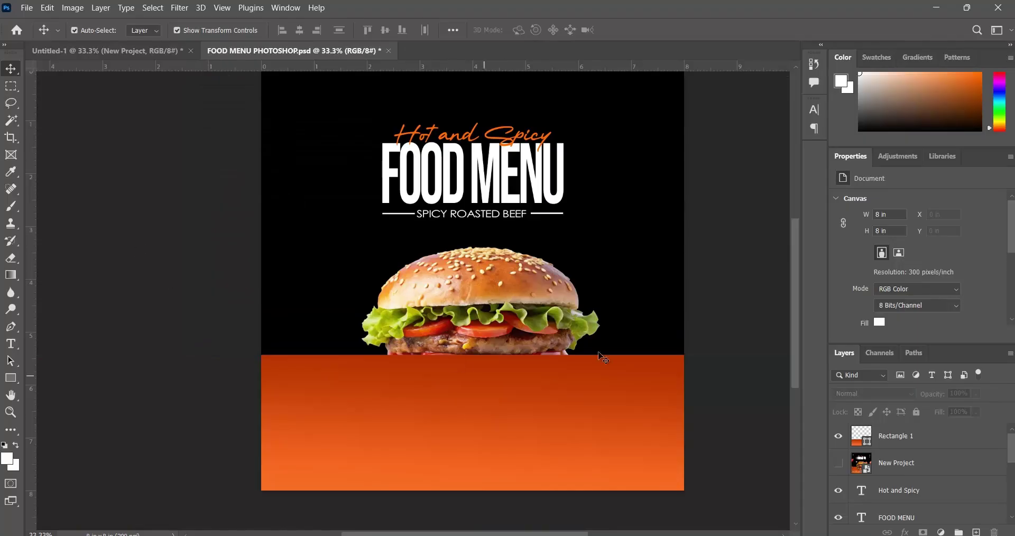
Move the orange gradient rectangle's layer behind the burger, directly above the Color Fill 1 layer.
{"action": "left_click", "coordinate": [502, 305]}
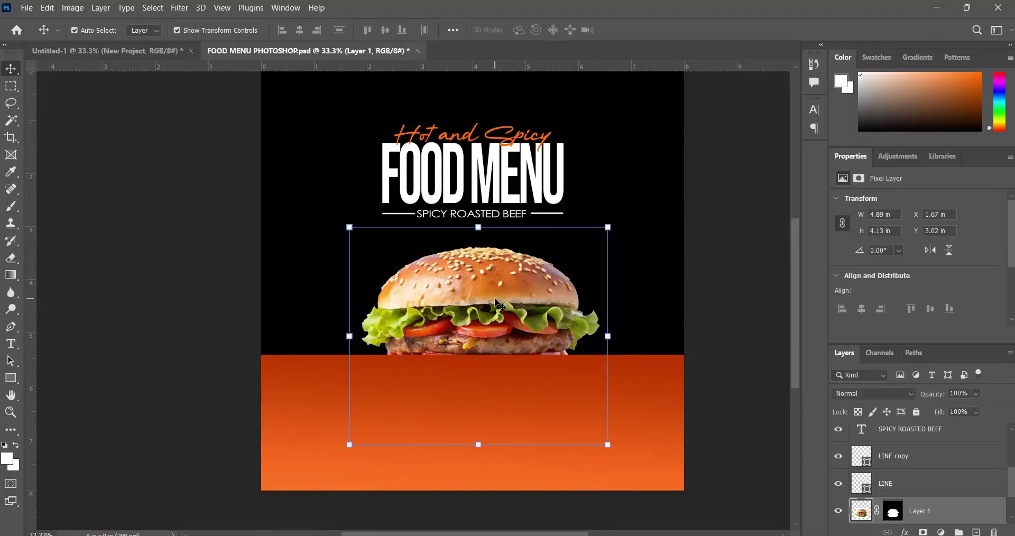
{"action": "left_click", "coordinate": [670, 386]}
{"action": "left_click_drag", "start_coordinate": [908, 440], "coordinate": [897, 476]}
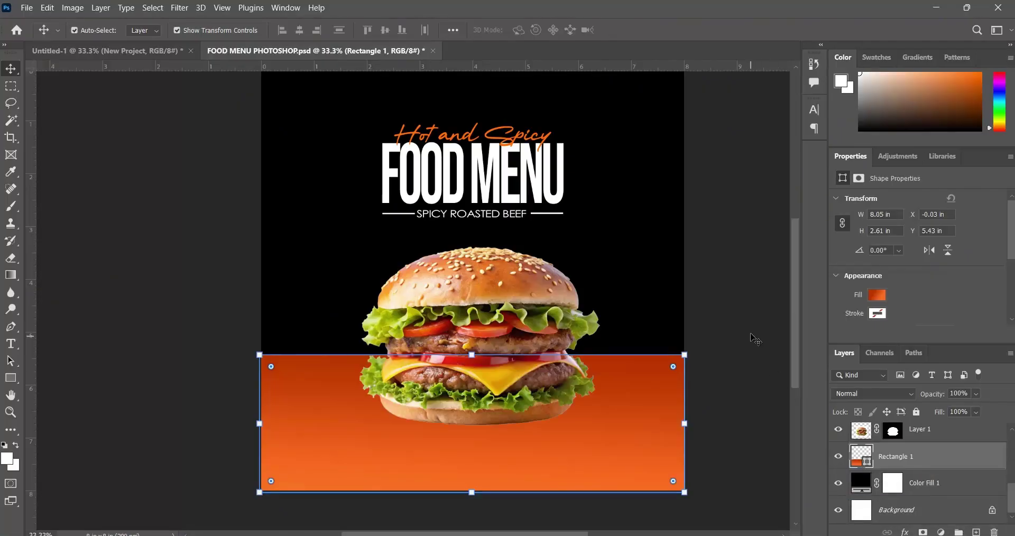
{"action": "left_click", "coordinate": [748, 291]}
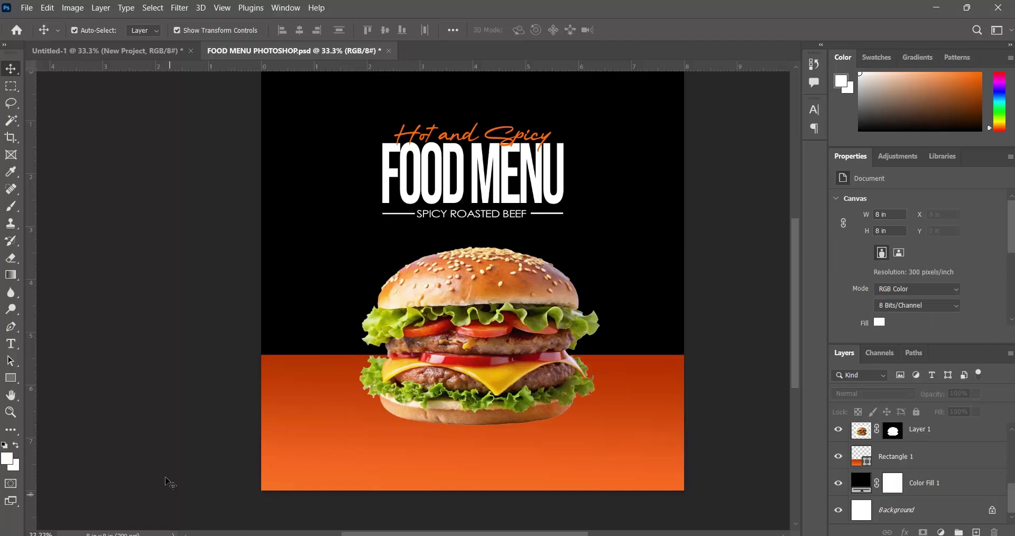
Compare the FOOD MENU PHOTOSHOP.psd poster with the reference design in the Untitled-1 document.
{"action": "scroll", "coordinate": [462, 334], "scroll_direction": "down", "scroll_amount": 2}
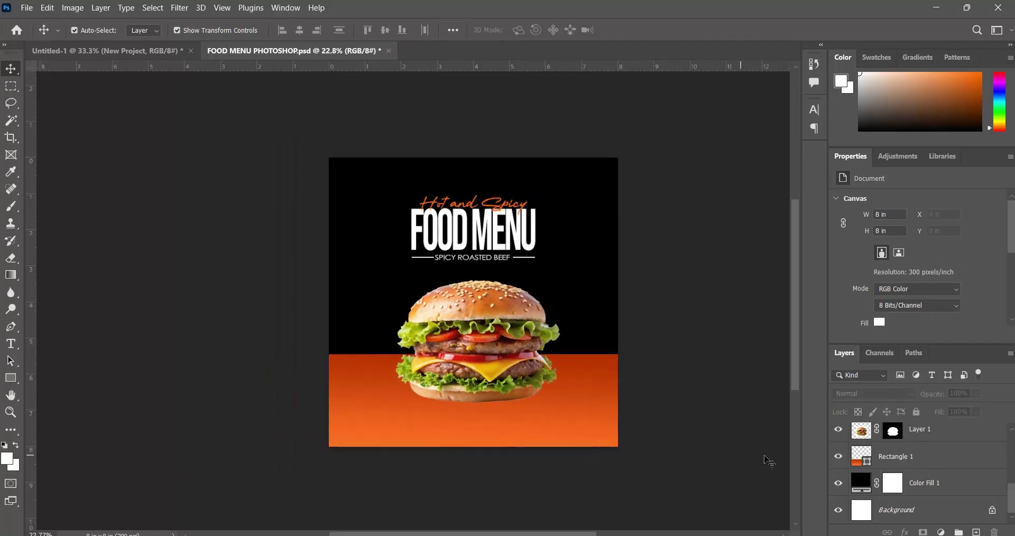
{"action": "scroll", "coordinate": [848, 439], "scroll_direction": "up", "scroll_amount": 3}
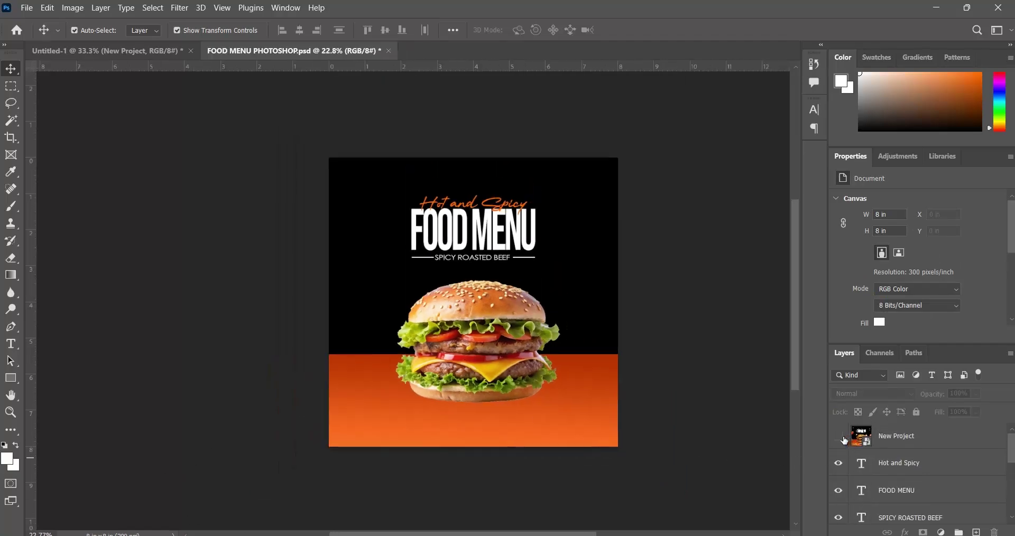
{"action": "left_click", "coordinate": [151, 53]}
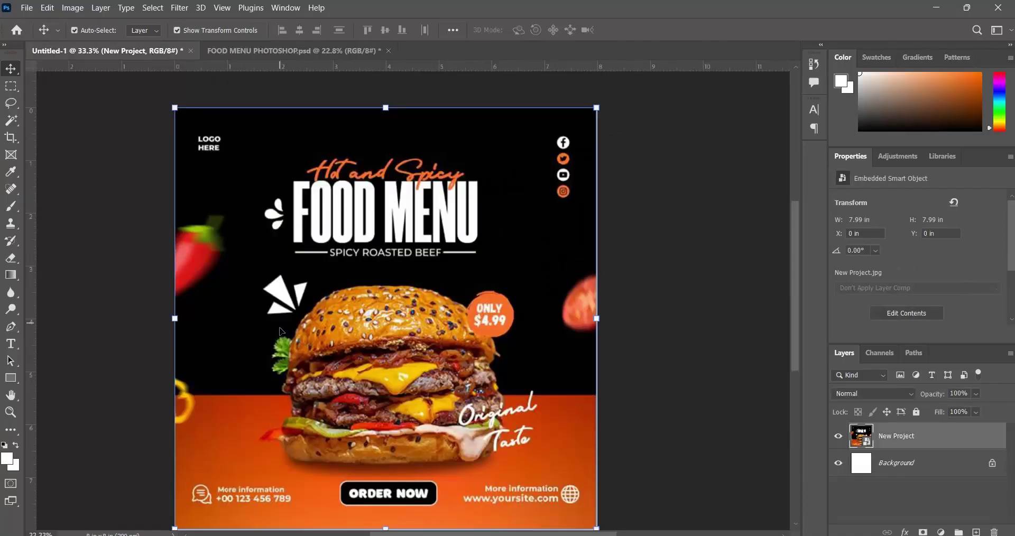
{"action": "scroll", "coordinate": [282, 338], "scroll_direction": "down", "scroll_amount": 2}
{"action": "scroll", "coordinate": [271, 397], "scroll_direction": "up", "scroll_amount": 1}
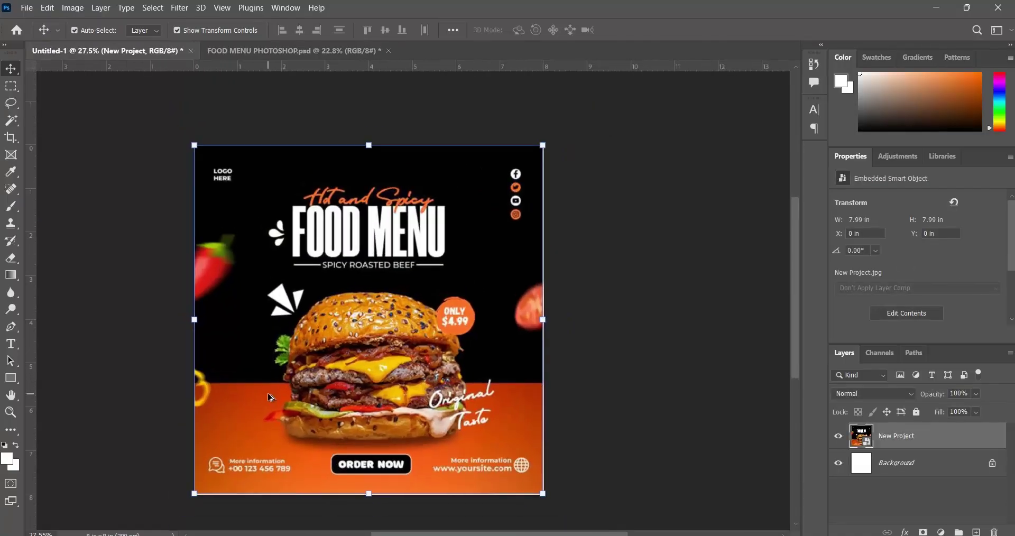
{"action": "left_click", "coordinate": [297, 50]}
{"action": "left_click", "coordinate": [161, 48]}
{"action": "left_click", "coordinate": [290, 52]}
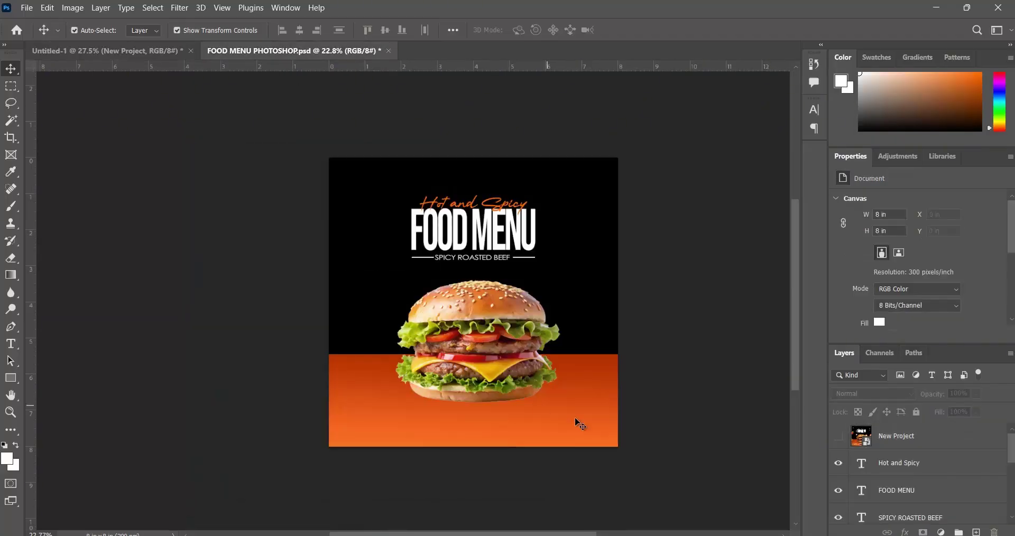
{"action": "scroll", "coordinate": [514, 321], "scroll_direction": "up", "scroll_amount": 2}
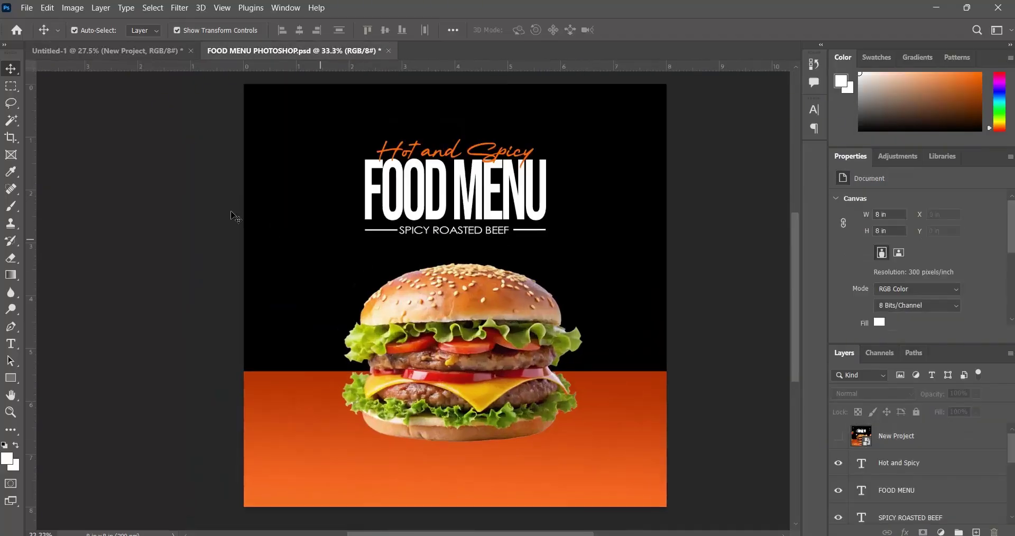
{"action": "left_click", "coordinate": [141, 51]}
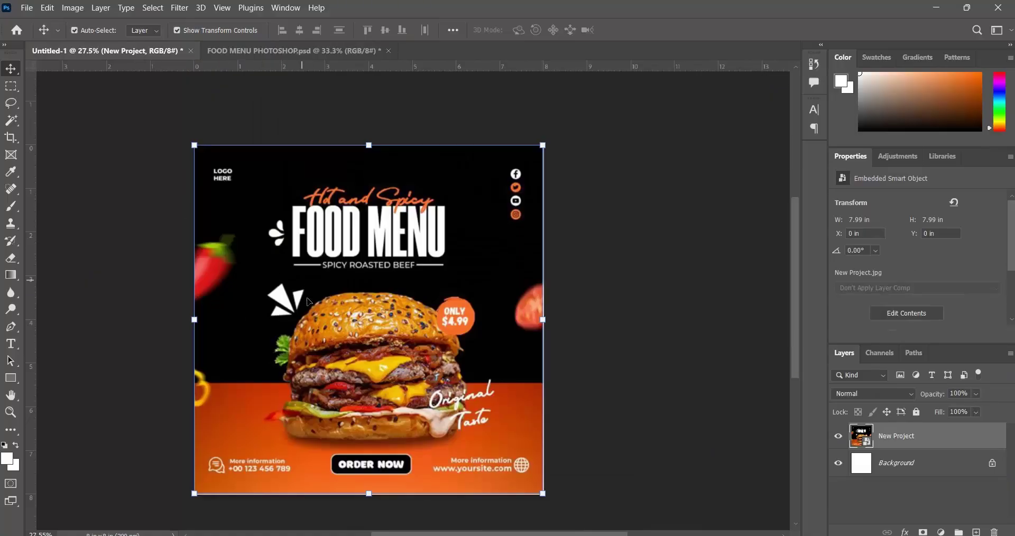
{"action": "left_click", "coordinate": [258, 50]}
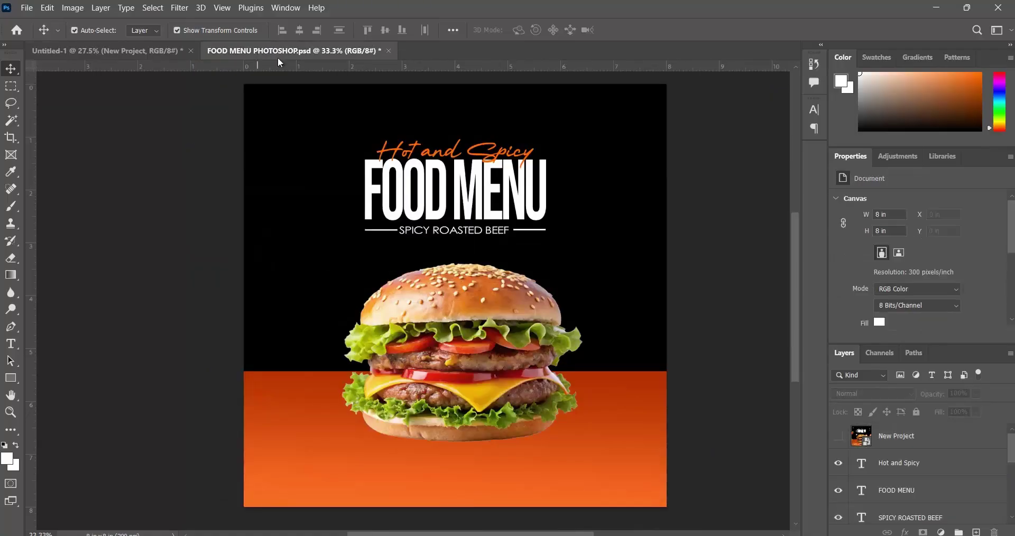
Show the New Project reference layer, reduce its opacity to 24%, and lock it completely.
{"action": "left_click", "coordinate": [840, 440]}
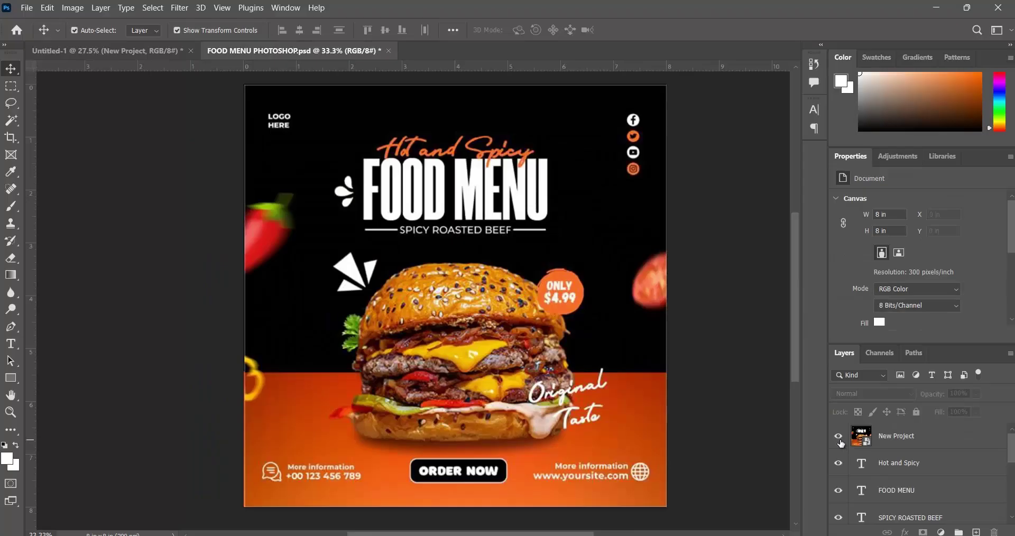
{"action": "left_click", "coordinate": [923, 444]}
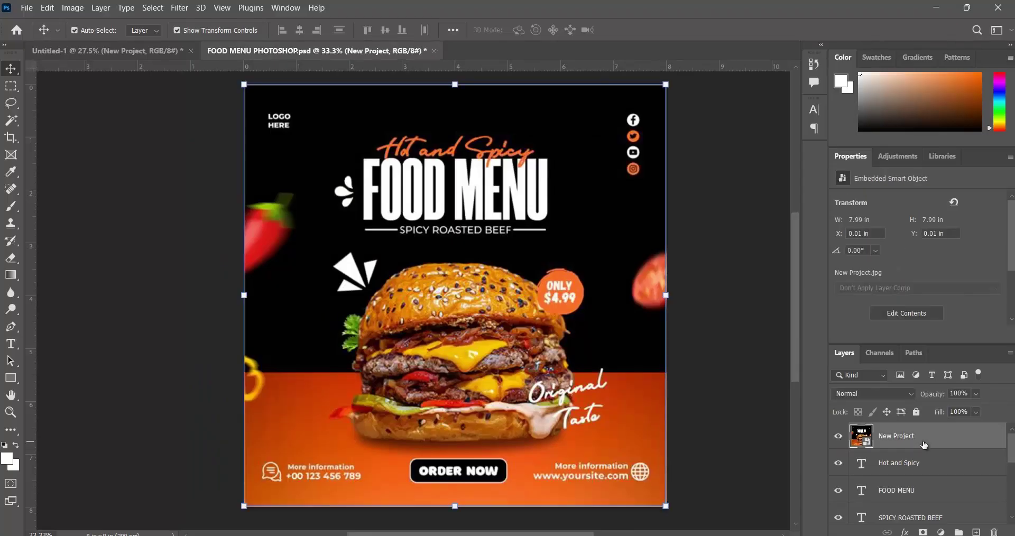
{"action": "left_click", "coordinate": [976, 394]}
{"action": "left_click", "coordinate": [944, 408]}
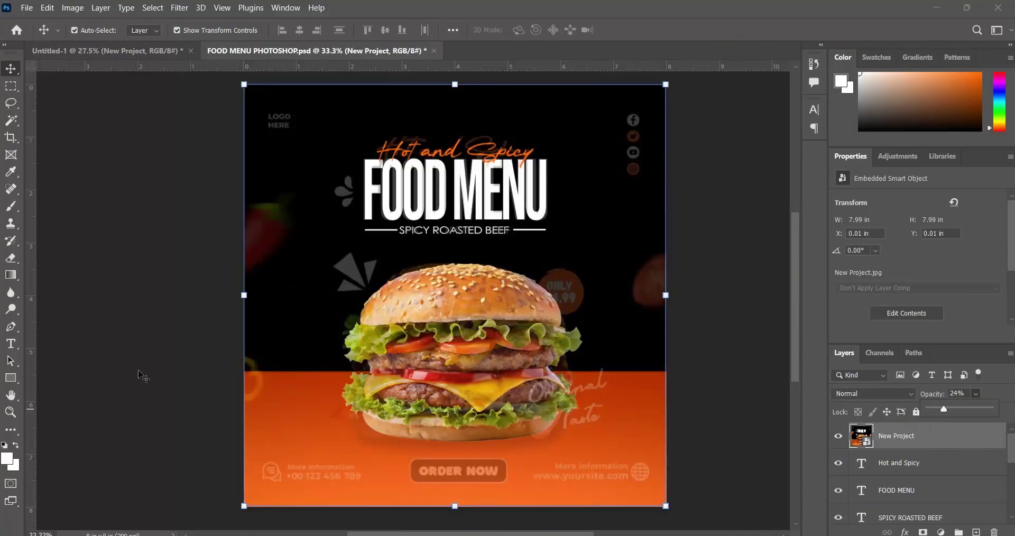
{"action": "scroll", "coordinate": [327, 265], "scroll_direction": "up", "scroll_amount": 2}
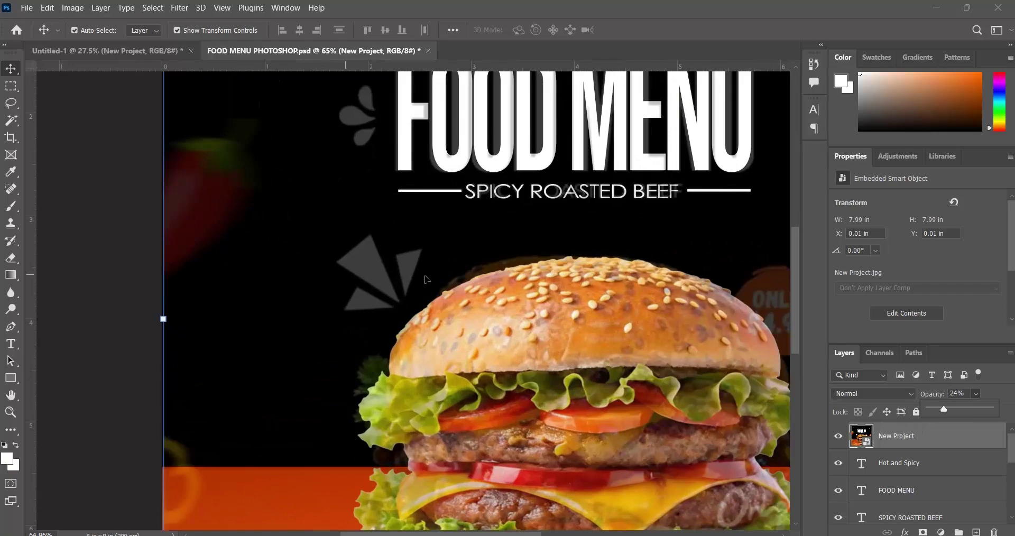
{"action": "scroll", "coordinate": [418, 306], "scroll_direction": "down", "scroll_amount": 1}
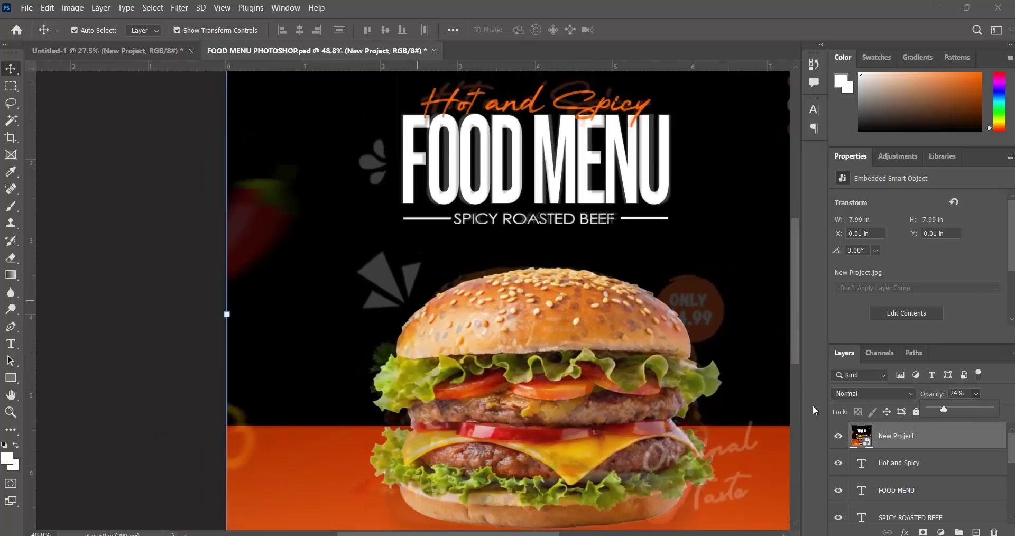
{"action": "left_click", "coordinate": [917, 412]}
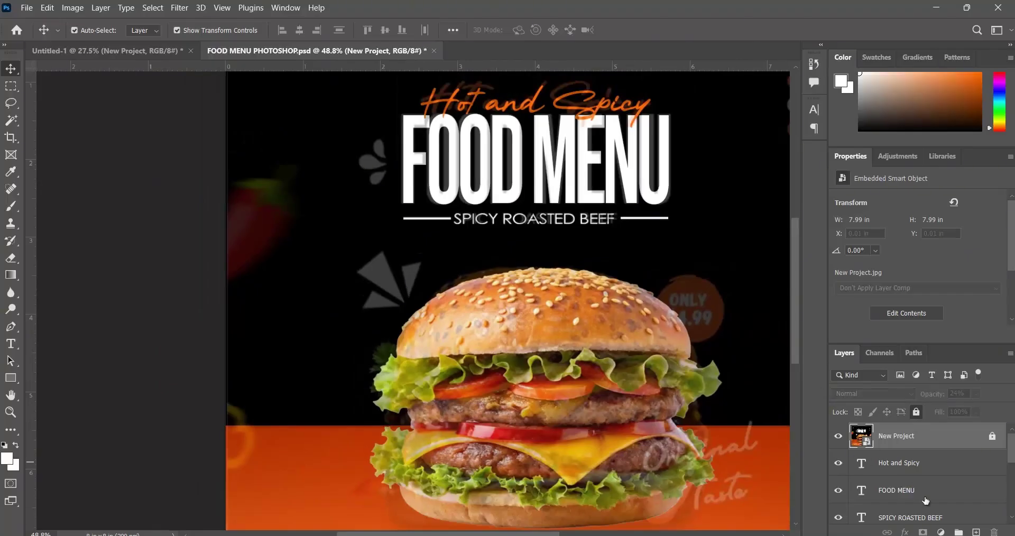
Set the Pen tool to Shape mode with a solid white (ffffff) fill and no stroke.
{"action": "scroll", "coordinate": [440, 315], "scroll_direction": "down", "scroll_amount": 1}
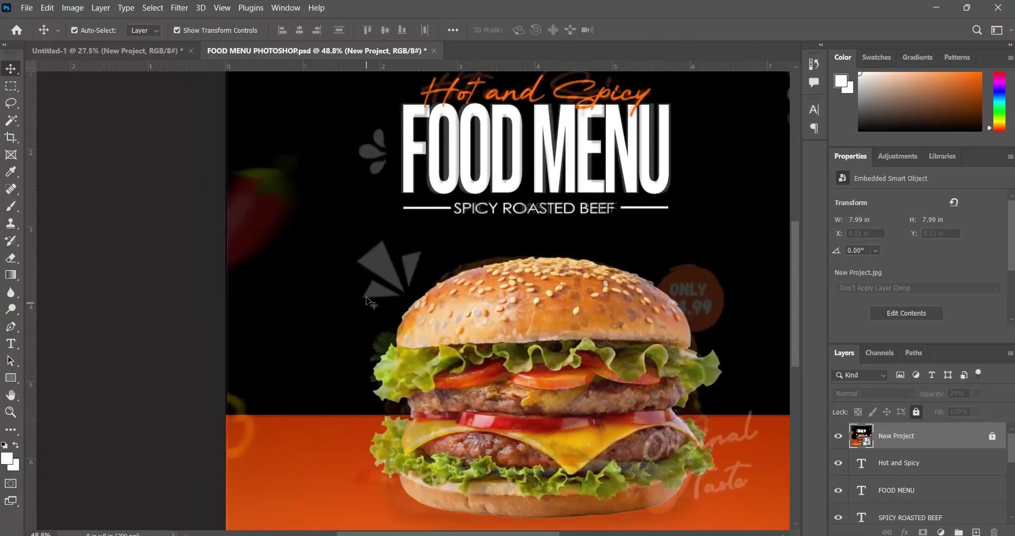
{"action": "scroll", "coordinate": [400, 291], "scroll_direction": "down", "scroll_amount": 2}
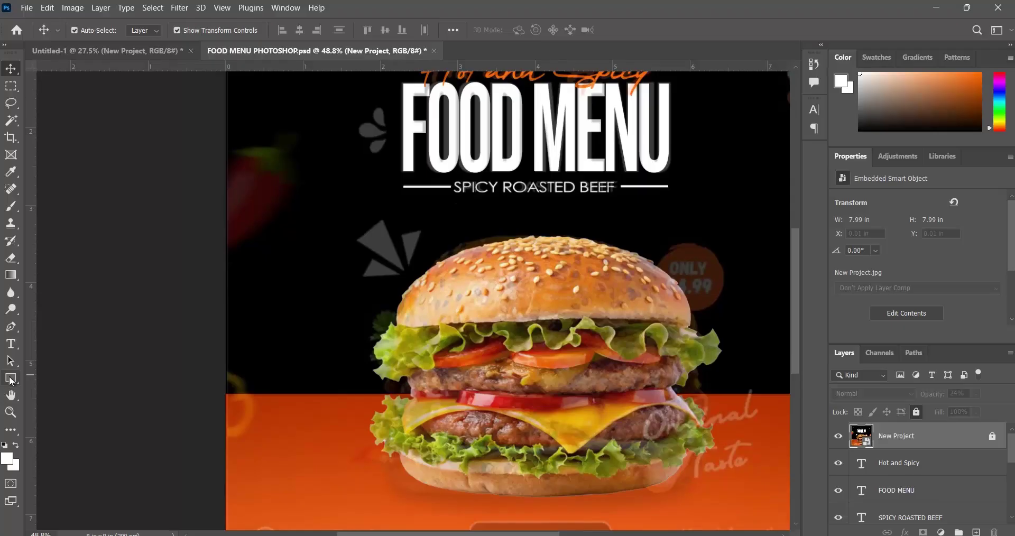
{"action": "left_click", "coordinate": [18, 328]}
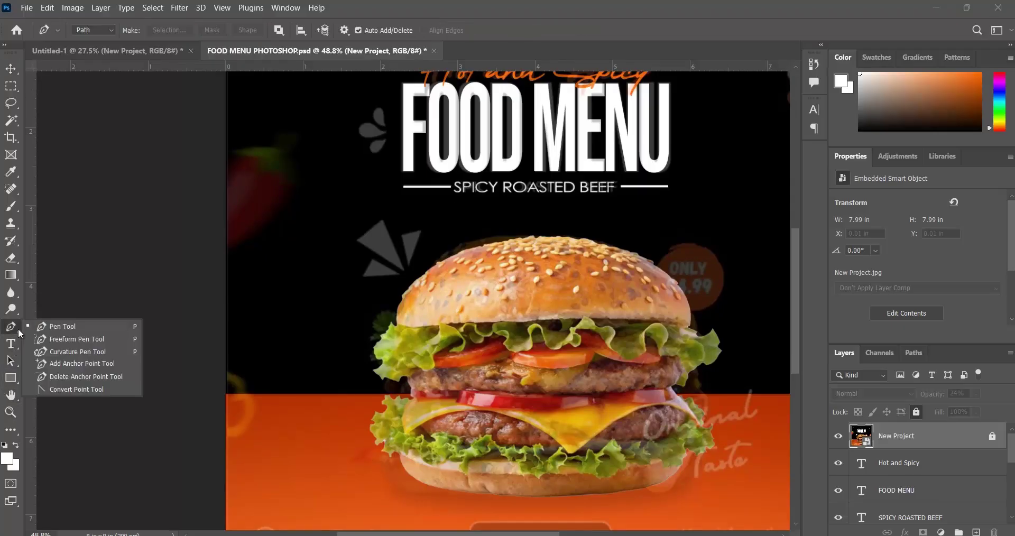
{"action": "left_click", "coordinate": [62, 326]}
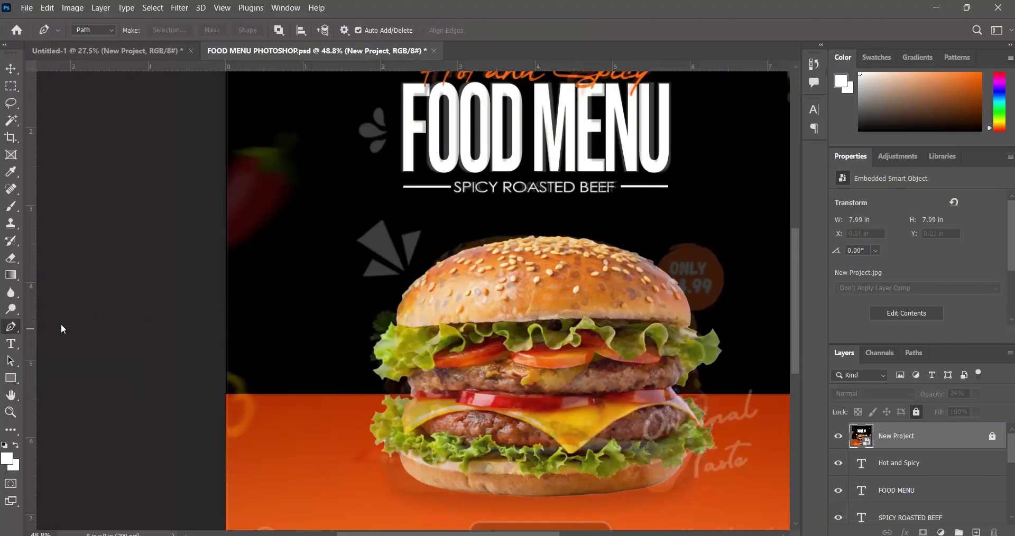
{"action": "left_click", "coordinate": [93, 32]}
{"action": "left_click", "coordinate": [87, 62]}
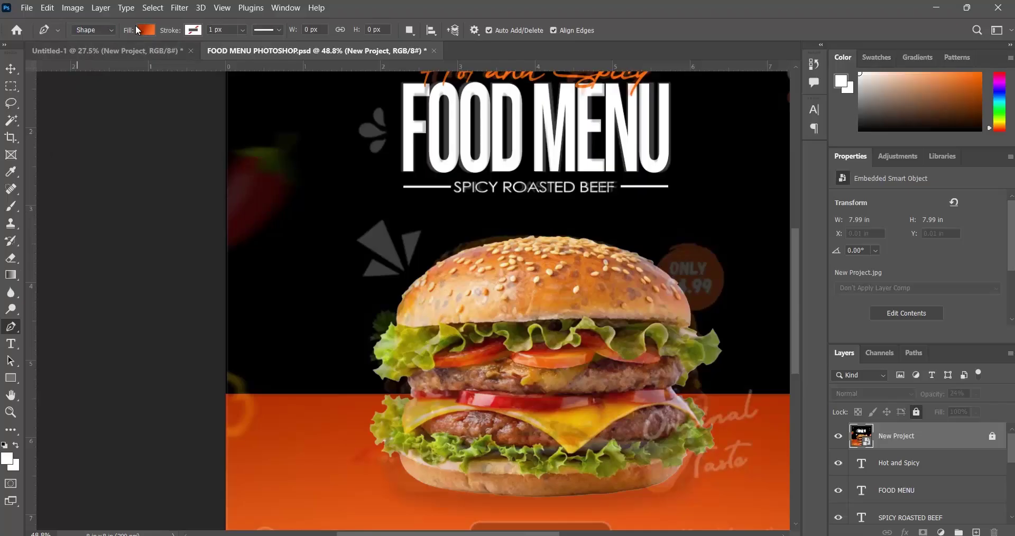
{"action": "left_click", "coordinate": [150, 29]}
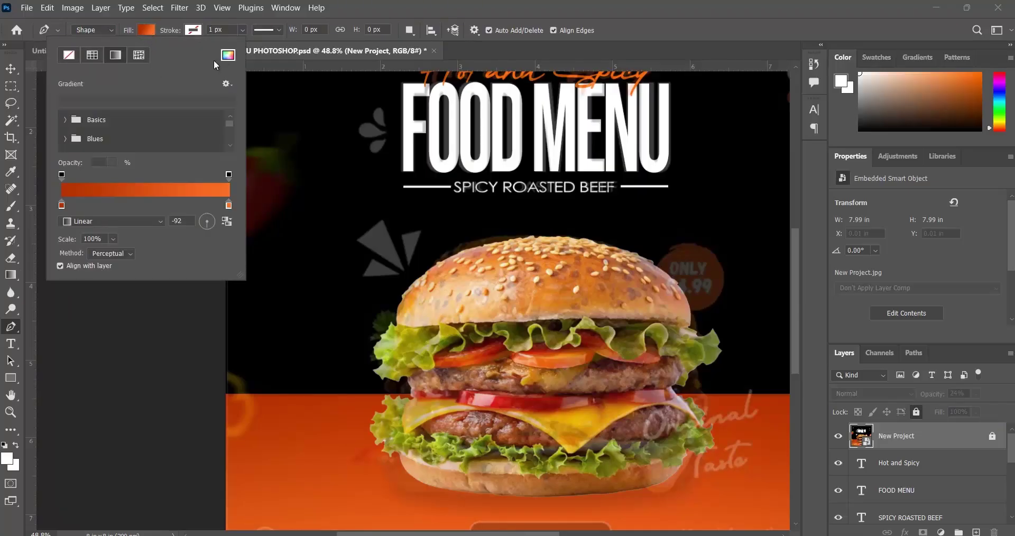
{"action": "left_click", "coordinate": [228, 55]}
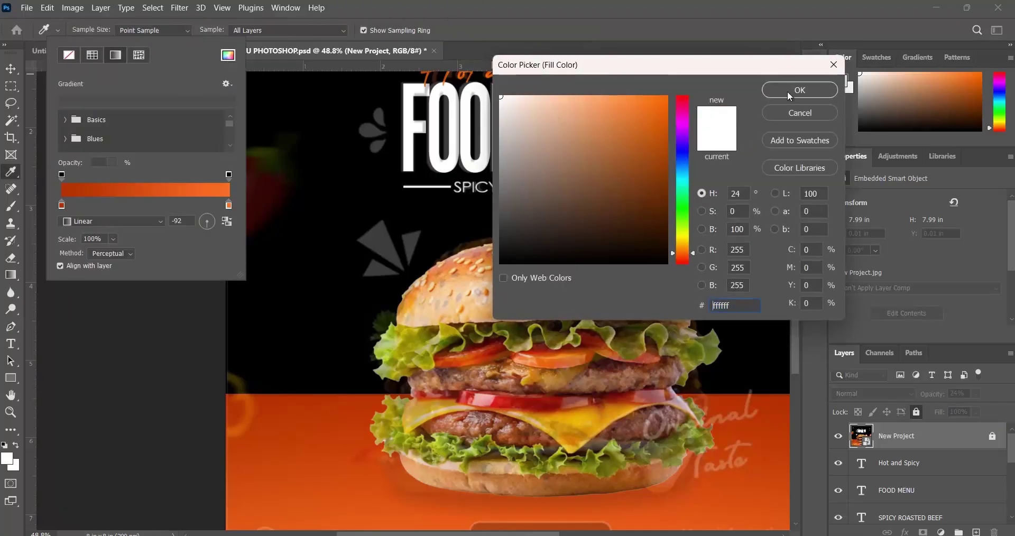
{"action": "left_click", "coordinate": [789, 93]}
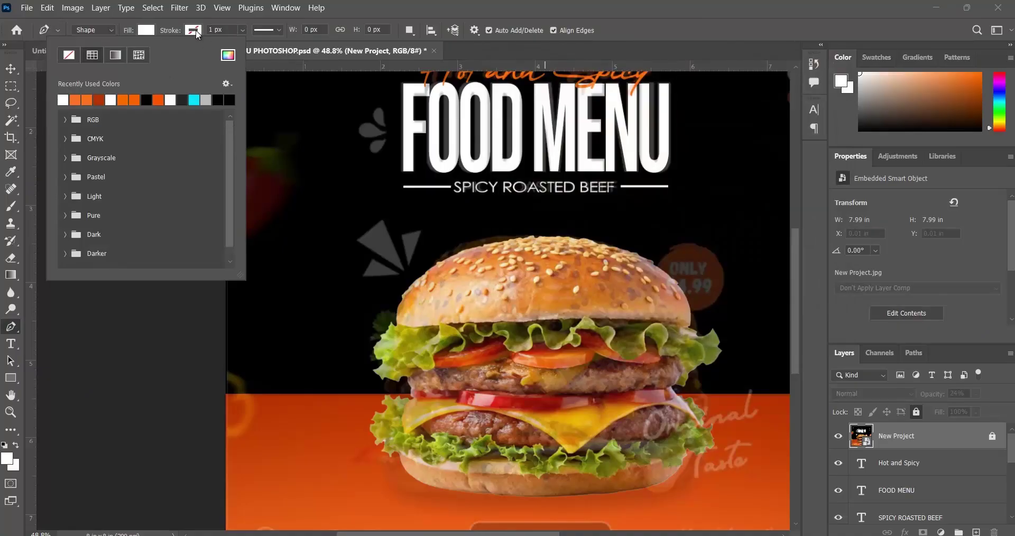
{"action": "left_click", "coordinate": [196, 32]}
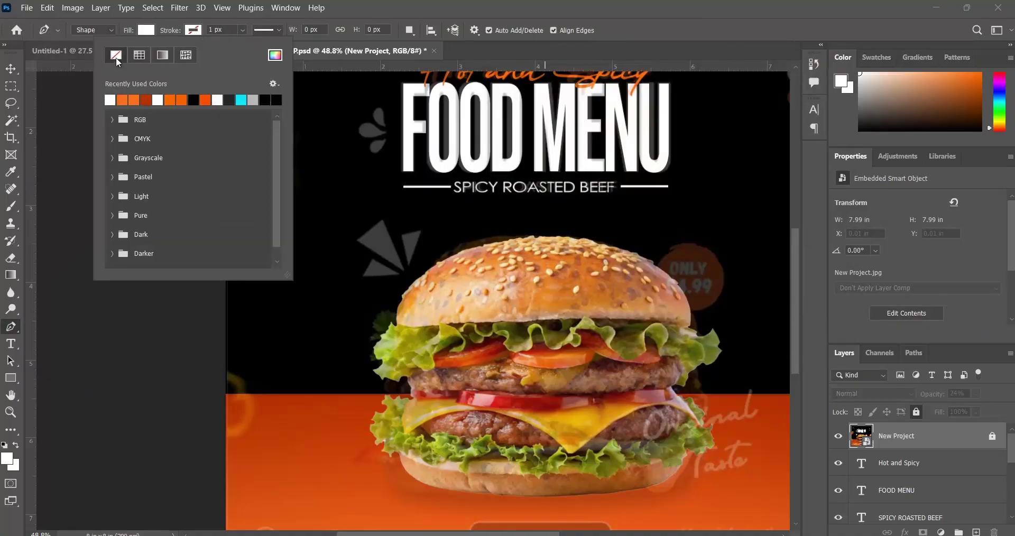
{"action": "left_click", "coordinate": [222, 7]}
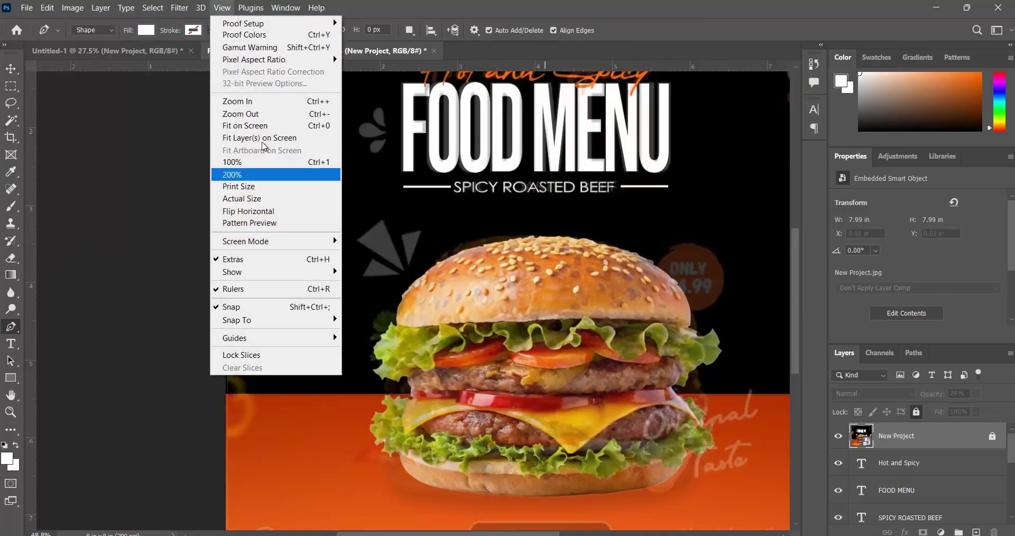
{"action": "left_click", "coordinate": [180, 7]}
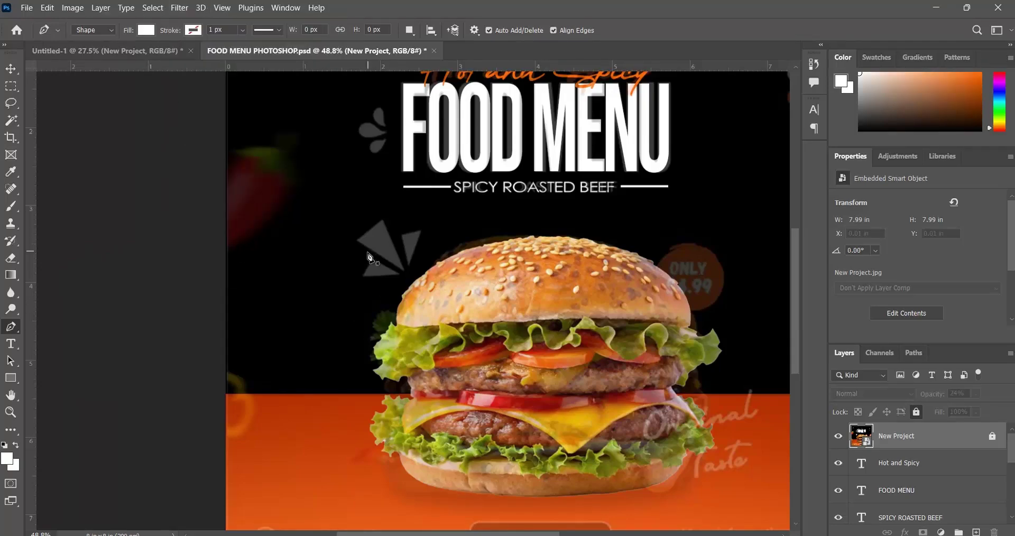
Trace the lowest accent triangle beside the burger's upper bun as a closed white shape, about 139 by 66 px.
{"action": "scroll", "coordinate": [374, 255], "scroll_direction": "up", "scroll_amount": 5}
{"action": "scroll", "coordinate": [416, 292], "scroll_direction": "up", "scroll_amount": 3}
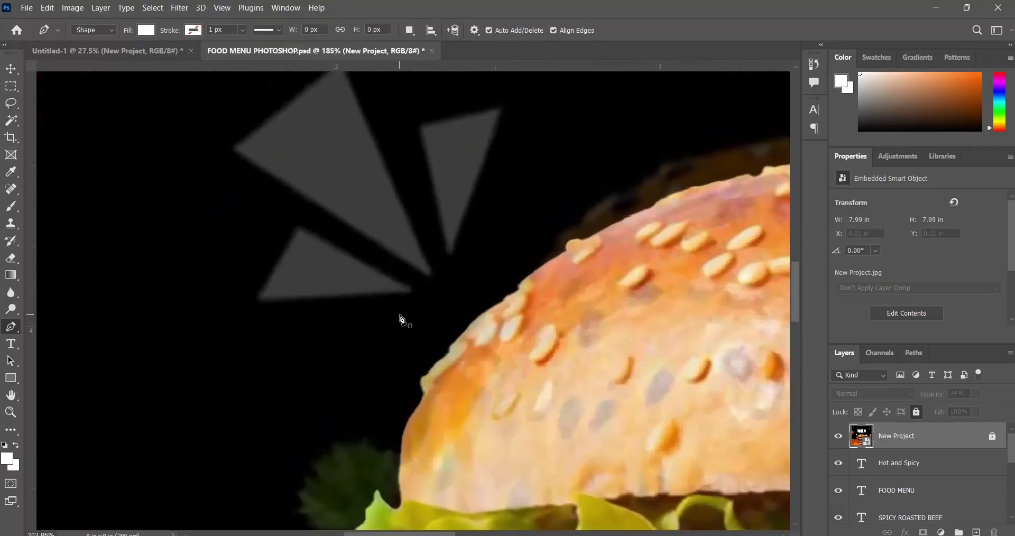
{"action": "left_click", "coordinate": [410, 290]}
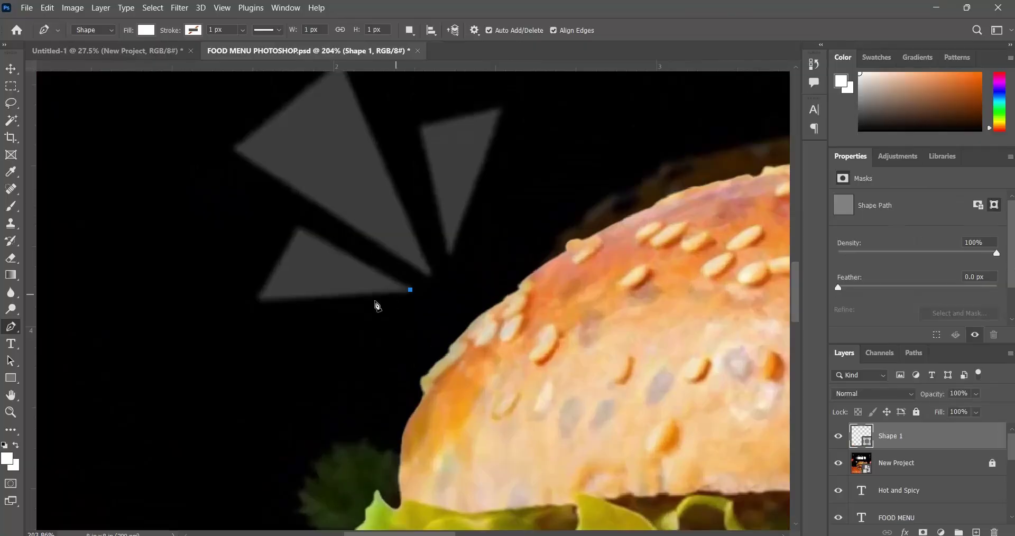
{"action": "left_click", "coordinate": [261, 301]}
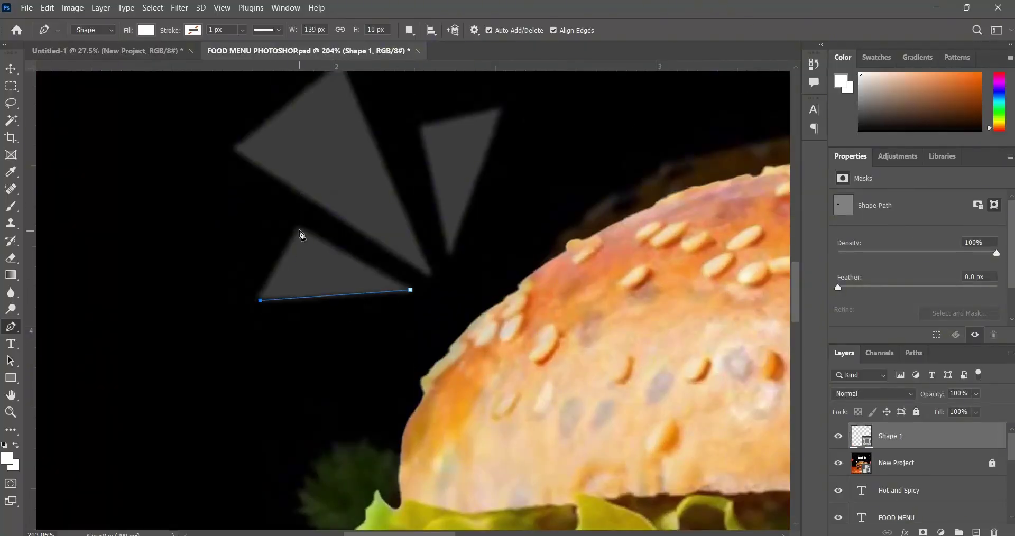
{"action": "left_click", "coordinate": [300, 230]}
{"action": "left_click", "coordinate": [410, 290]}
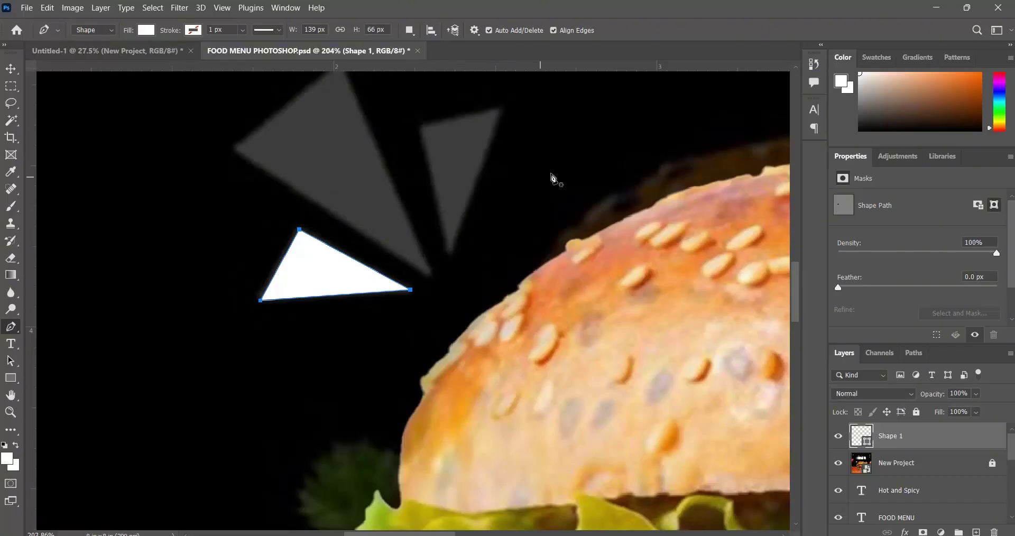
Trace the large middle accent triangle as a separate closed white shape, about 181 by 201 px.
{"action": "left_click", "coordinate": [429, 277]}
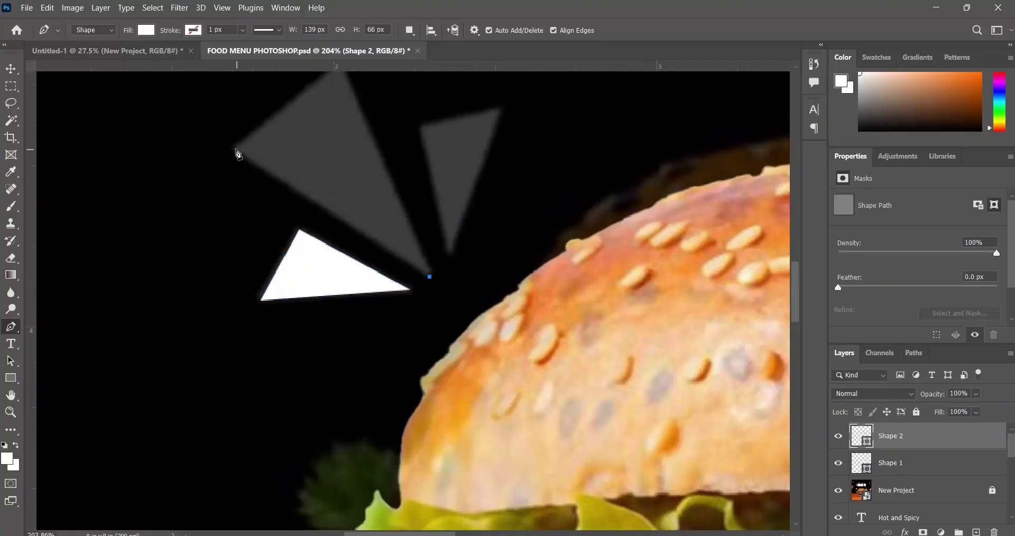
{"action": "left_click", "coordinate": [235, 151]}
{"action": "scroll", "coordinate": [344, 95], "scroll_direction": "up", "scroll_amount": 1}
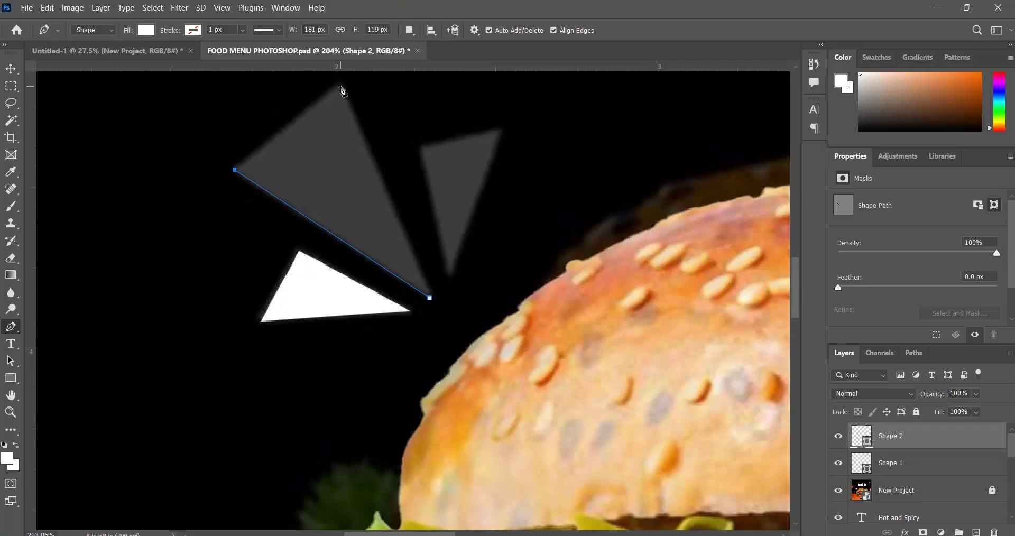
{"action": "scroll", "coordinate": [341, 90], "scroll_direction": "up", "scroll_amount": 1}
{"action": "left_click", "coordinate": [340, 104]}
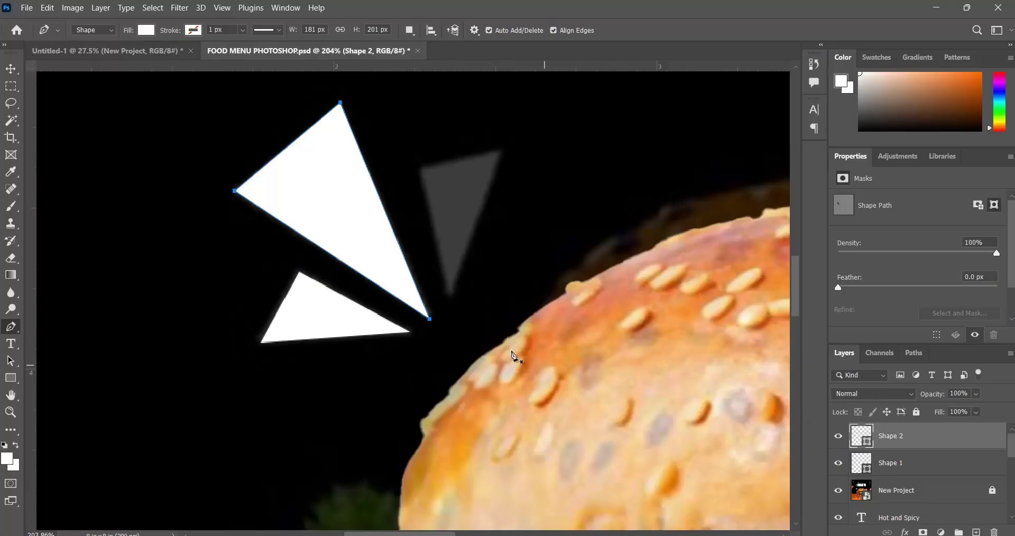
Trace the narrow accent triangle nearest the bun as a third closed white shape, about 76 by 137 px.
{"action": "left_click", "coordinate": [450, 297]}
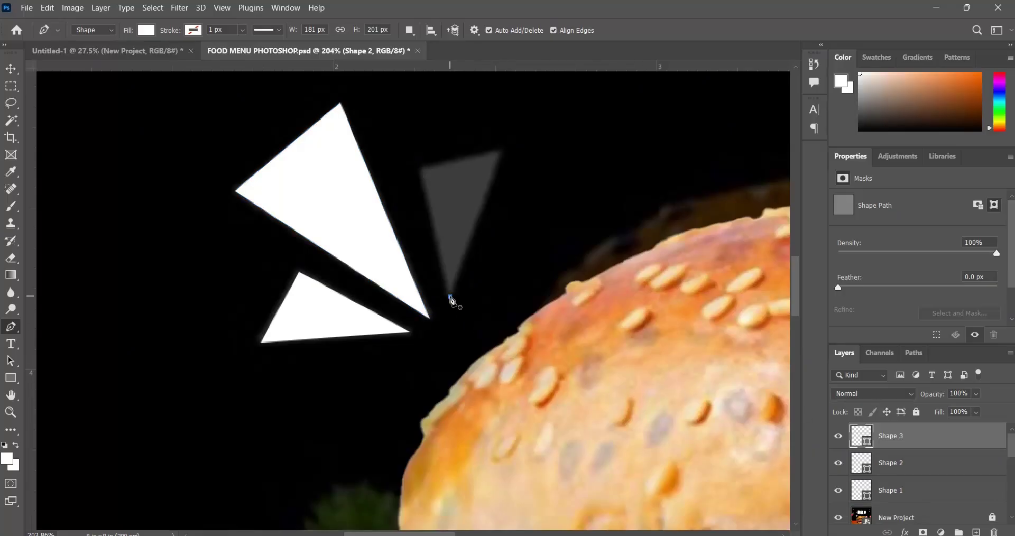
{"action": "left_click", "coordinate": [420, 171]}
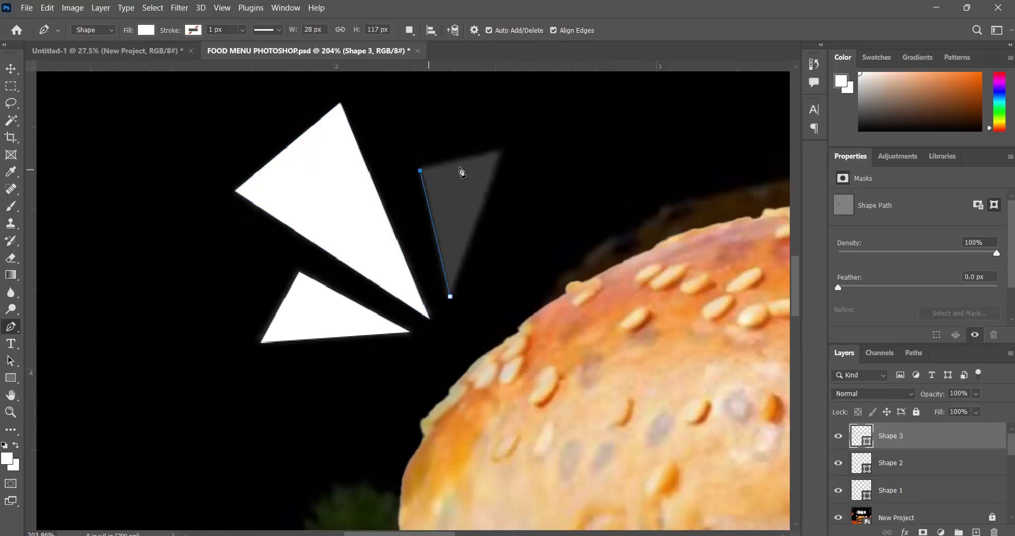
{"action": "left_click", "coordinate": [502, 150]}
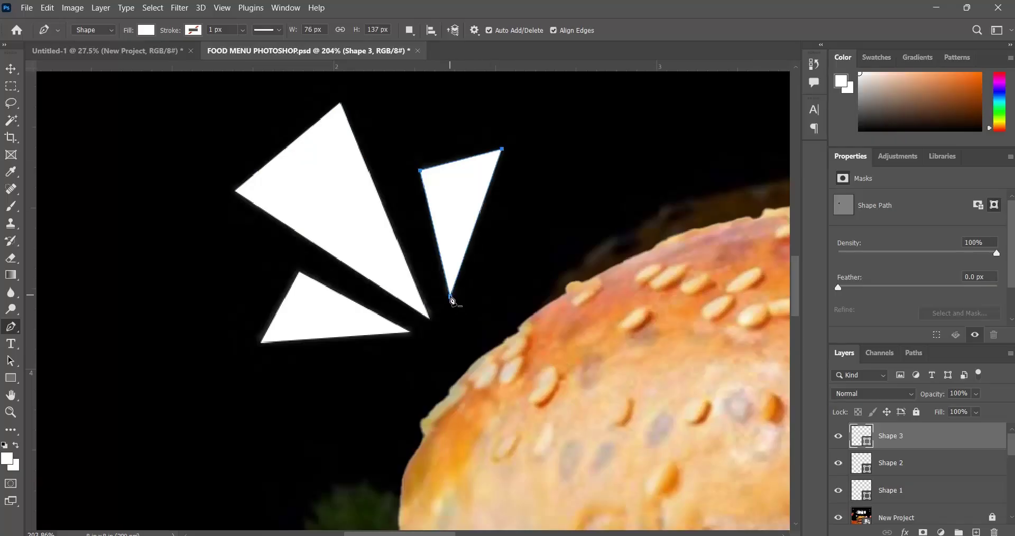
{"action": "left_click", "coordinate": [451, 297]}
Hide the New Project reference layer, review the three accent triangles on the poster, and save the document.
{"action": "left_click", "coordinate": [838, 518]}
{"action": "left_click", "coordinate": [10, 68]}
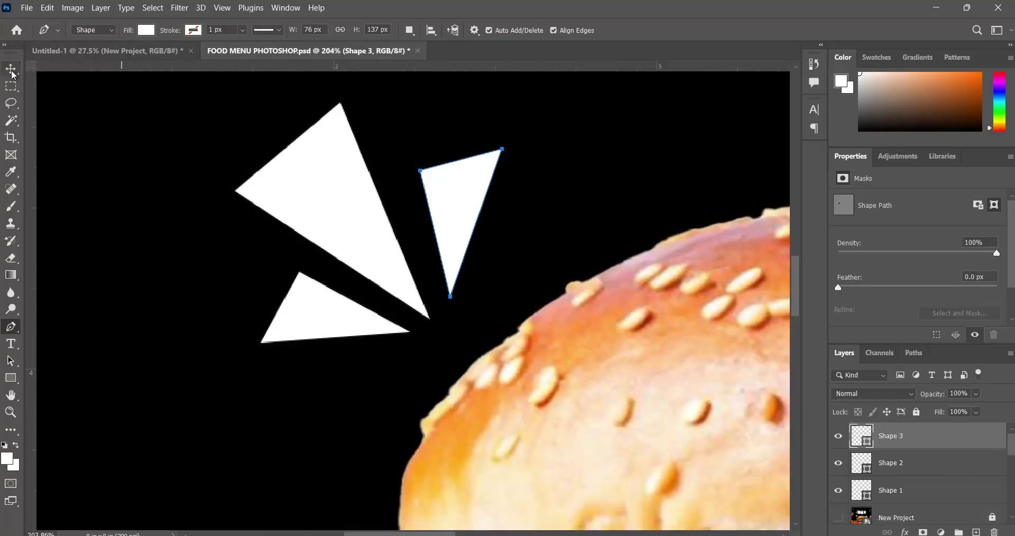
{"action": "left_click", "coordinate": [139, 142]}
{"action": "scroll", "coordinate": [296, 242], "scroll_direction": "down", "scroll_amount": 10}
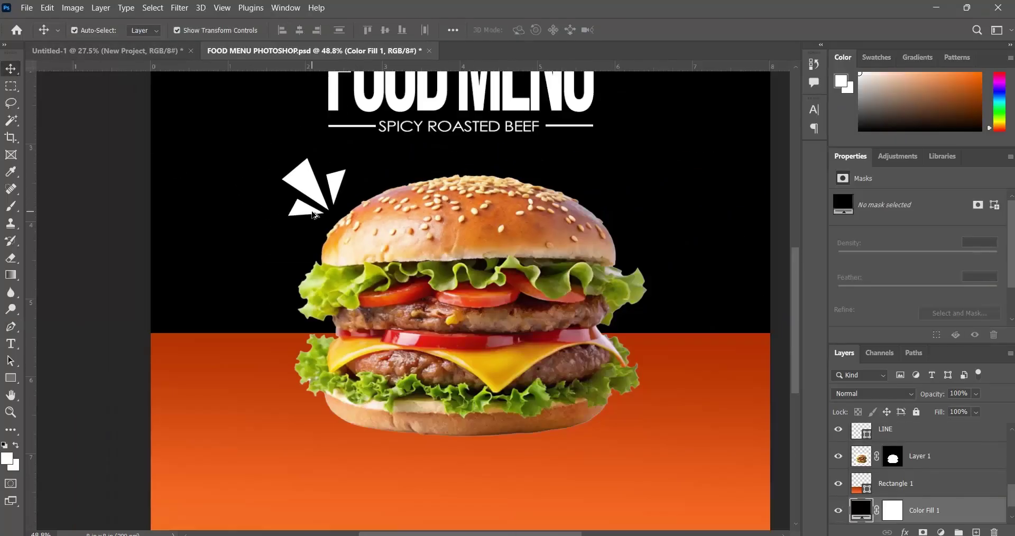
{"action": "scroll", "coordinate": [318, 210], "scroll_direction": "up", "scroll_amount": 3}
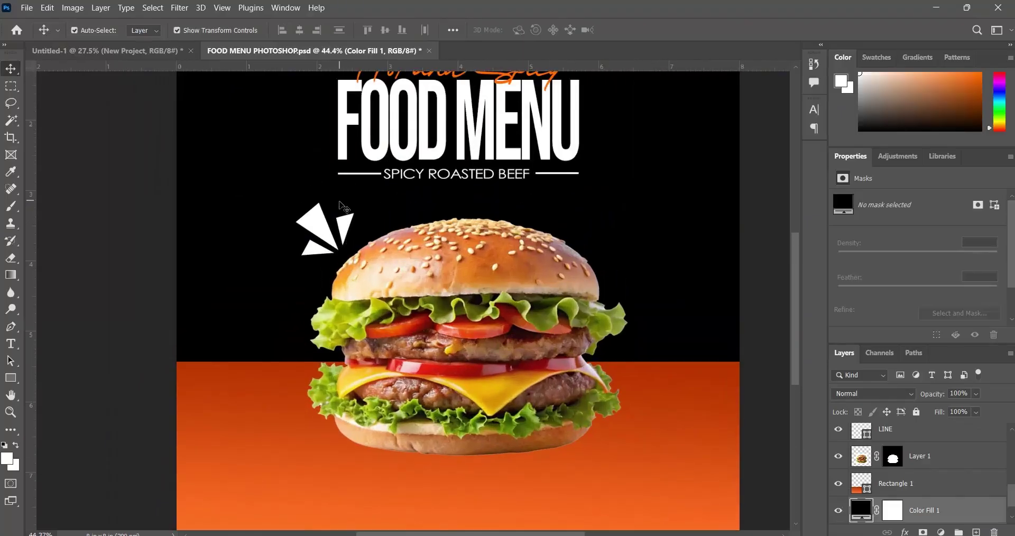
{"action": "key", "text": "ctrl+s"}
{"action": "scroll", "coordinate": [341, 207], "scroll_direction": "up", "scroll_amount": 2}
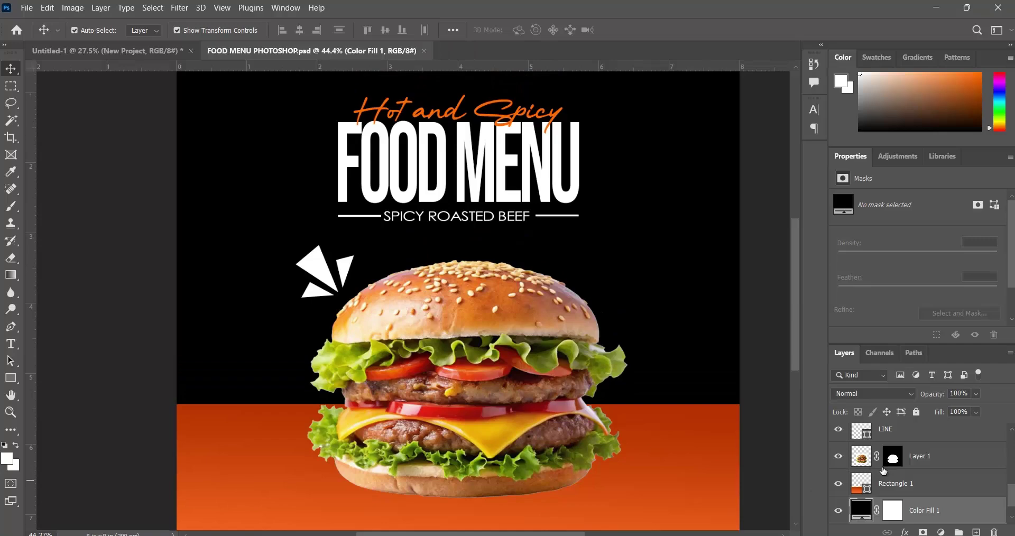
Move the New Project reference layer above Shape 3 and show it again for tracing the splash drops beside FOOD MENU.
{"action": "scroll", "coordinate": [883, 471], "scroll_direction": "up", "scroll_amount": 6}
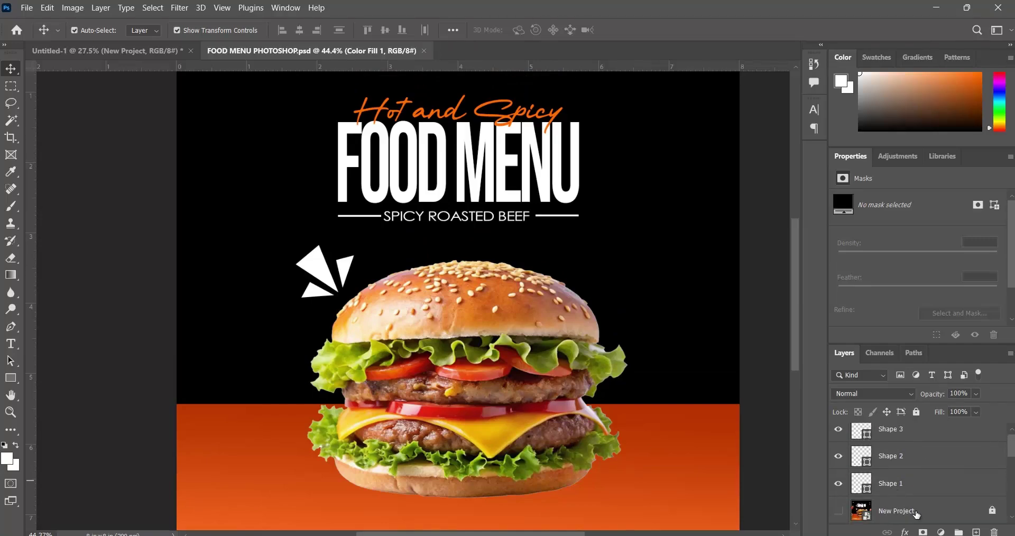
{"action": "left_click_drag", "start_coordinate": [916, 514], "coordinate": [938, 428]}
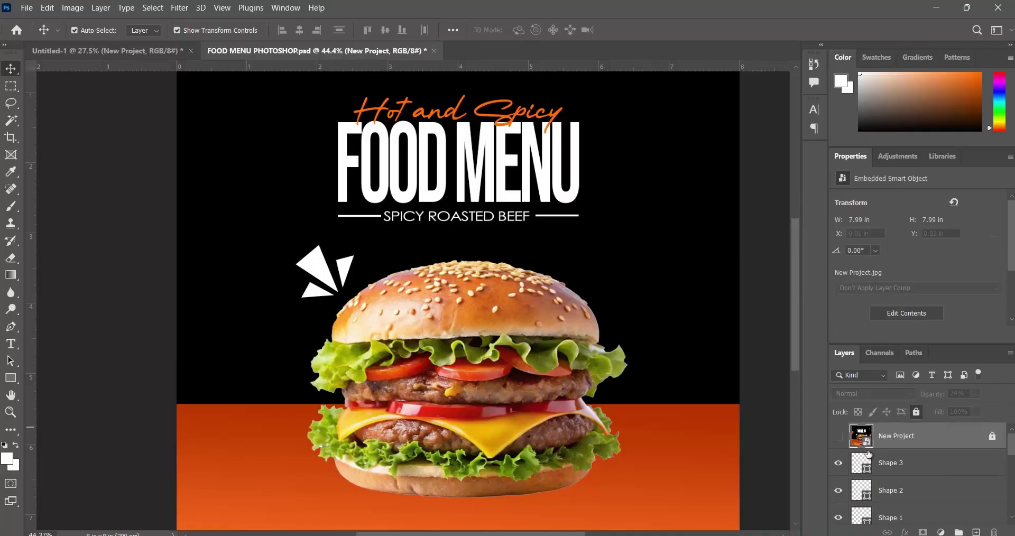
{"action": "left_click", "coordinate": [839, 437]}
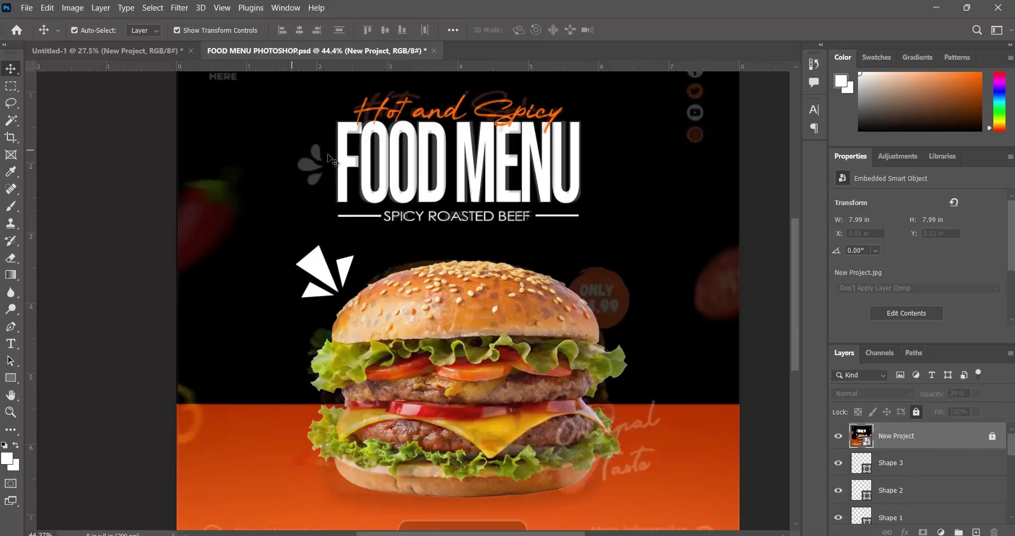
{"action": "scroll", "coordinate": [332, 160], "scroll_direction": "up", "scroll_amount": 5}
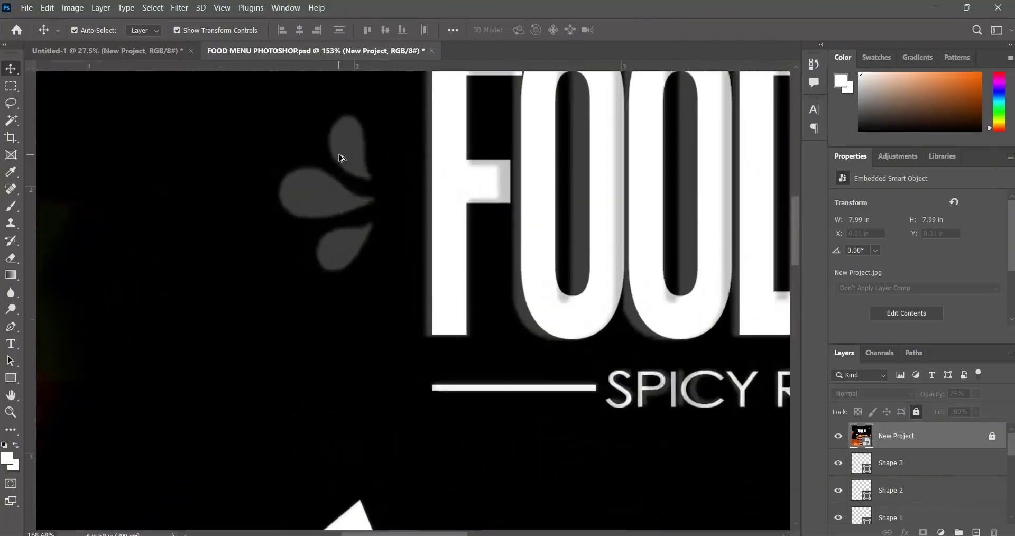
Merge the three accent triangle layers, Shape 1, Shape 2 and Shape 3, into a single shape layer.
{"action": "scroll", "coordinate": [340, 158], "scroll_direction": "up", "scroll_amount": 2}
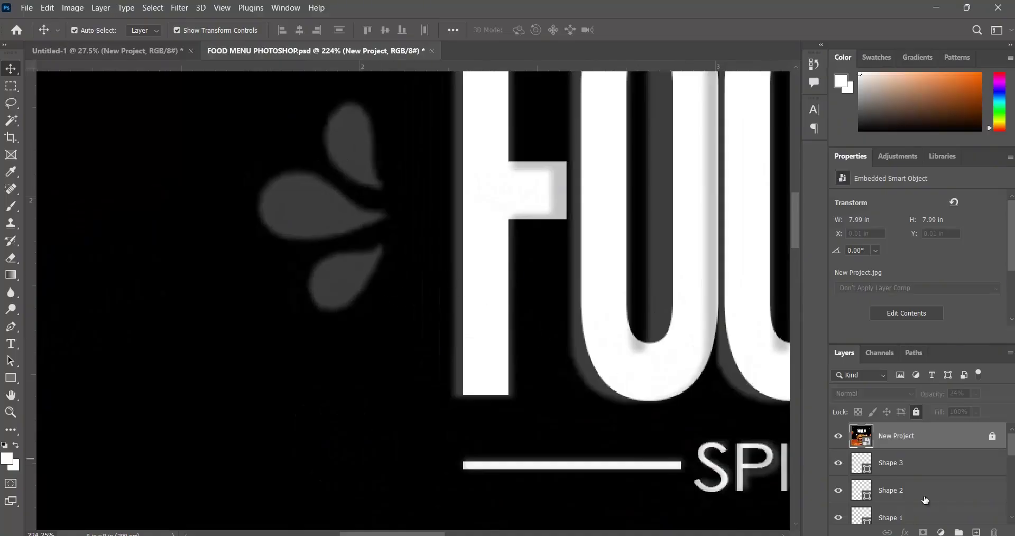
{"action": "left_click", "coordinate": [891, 469]}
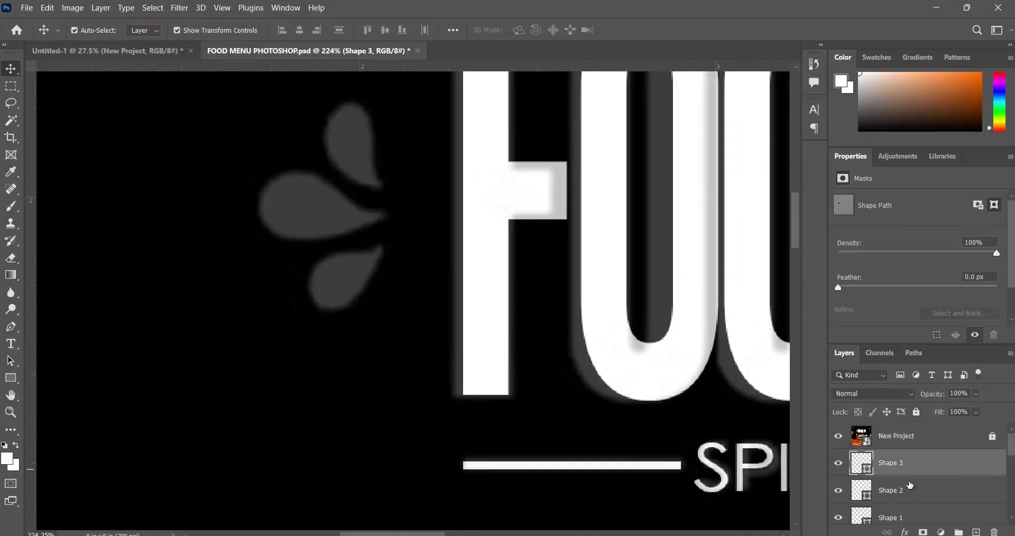
{"action": "scroll", "coordinate": [910, 485], "scroll_direction": "down", "scroll_amount": 1}
{"action": "scroll", "coordinate": [909, 483], "scroll_direction": "up", "scroll_amount": 1}
{"action": "scroll", "coordinate": [446, 412], "scroll_direction": "down", "scroll_amount": 5}
{"action": "scroll", "coordinate": [391, 478], "scroll_direction": "down", "scroll_amount": 6}
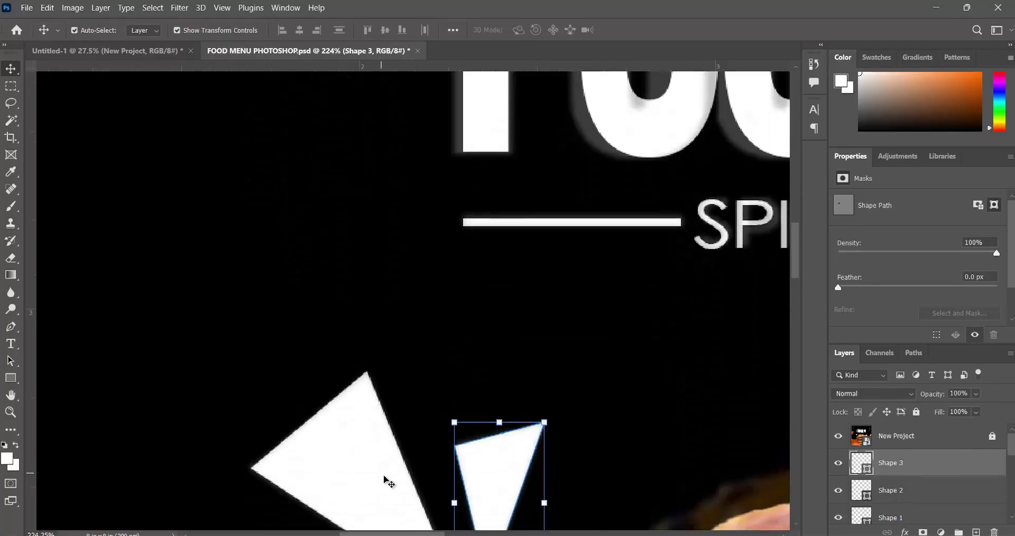
{"action": "left_click", "coordinate": [904, 497], "text": "shift"}
{"action": "left_click", "coordinate": [892, 519], "text": "ctrl"}
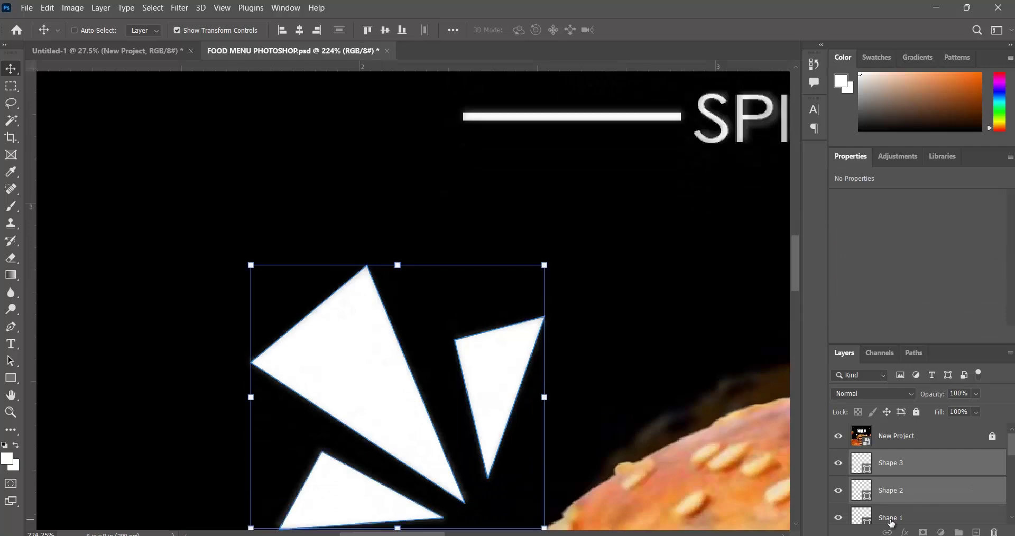
{"action": "right_click", "coordinate": [928, 468]}
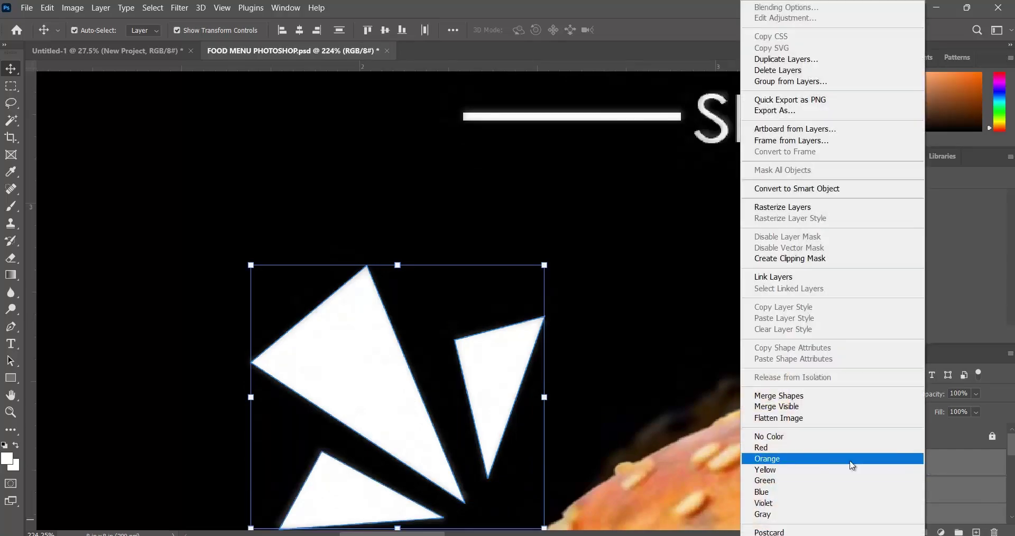
{"action": "left_click", "coordinate": [791, 396]}
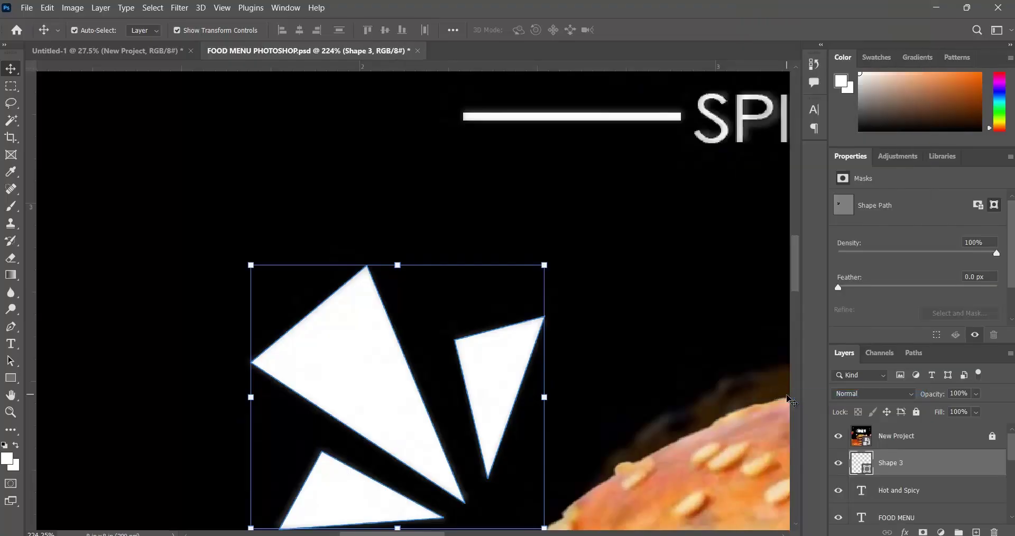
Rename the merged triangle layer as 3 Triangles and deselect it on the poster.
{"action": "double_click", "coordinate": [893, 465]}
{"action": "key", "text": "Return"}
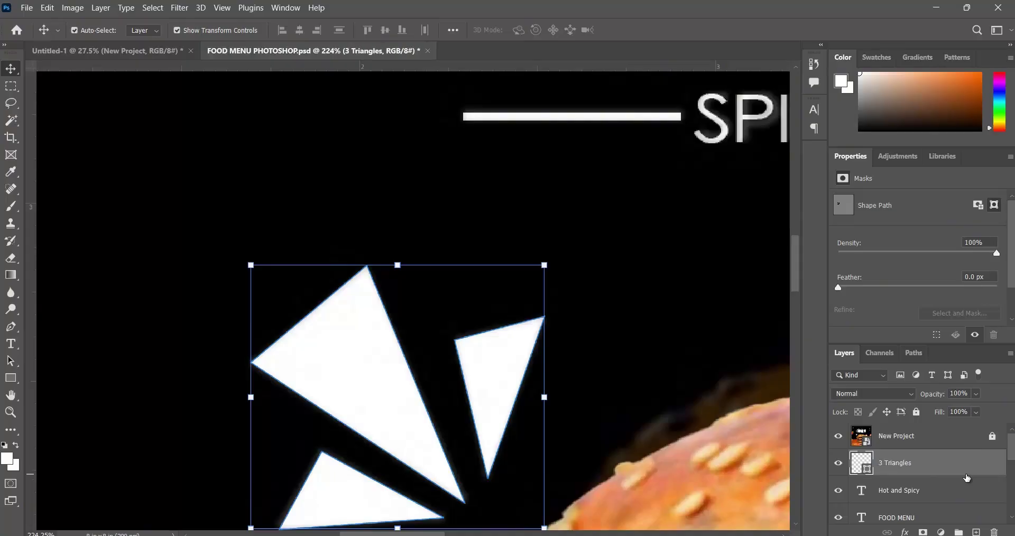
{"action": "scroll", "coordinate": [85, 380], "scroll_direction": "down", "scroll_amount": 5}
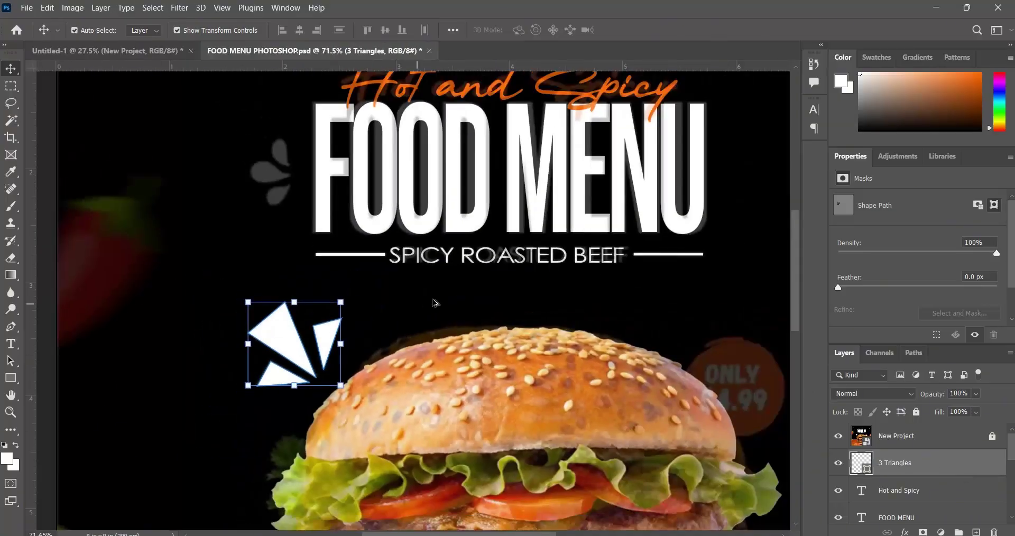
{"action": "left_click", "coordinate": [454, 304]}
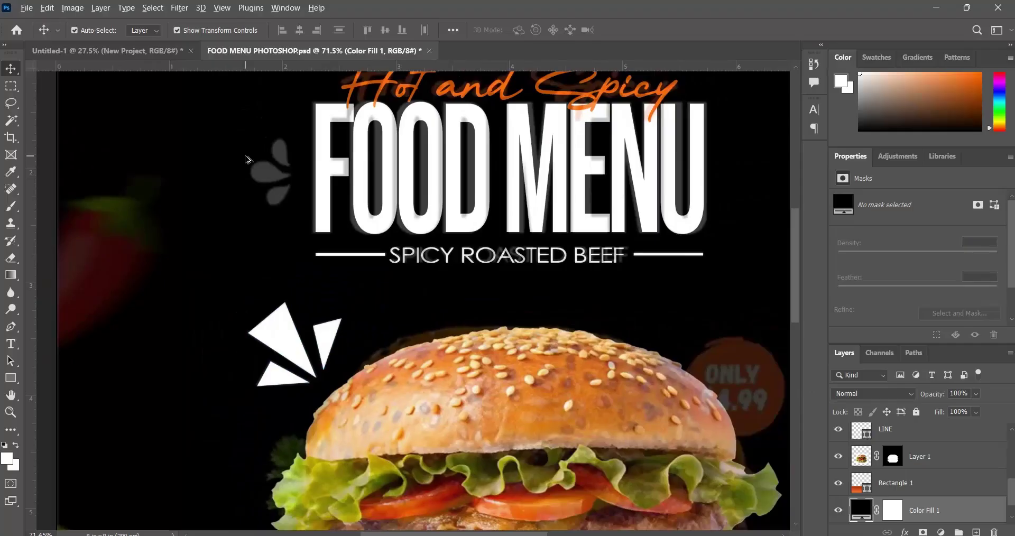
Make the burger's Layer 1 the active layer so that new shapes are stacked directly above it.
{"action": "scroll", "coordinate": [254, 163], "scroll_direction": "up", "scroll_amount": 4}
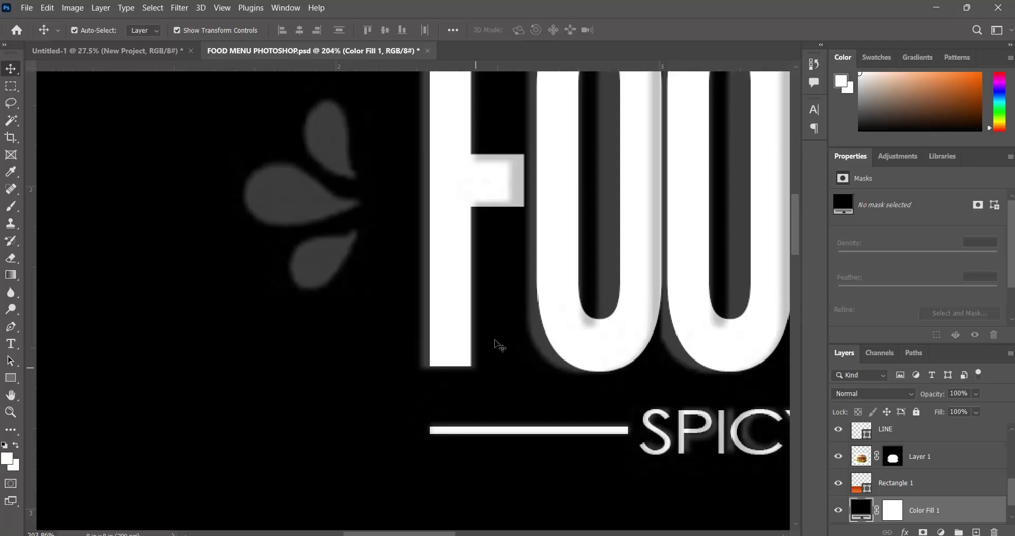
{"action": "scroll", "coordinate": [455, 296], "scroll_direction": "down", "scroll_amount": 2}
{"action": "scroll", "coordinate": [336, 234], "scroll_direction": "down", "scroll_amount": 2}
{"action": "scroll", "coordinate": [333, 236], "scroll_direction": "up", "scroll_amount": 4}
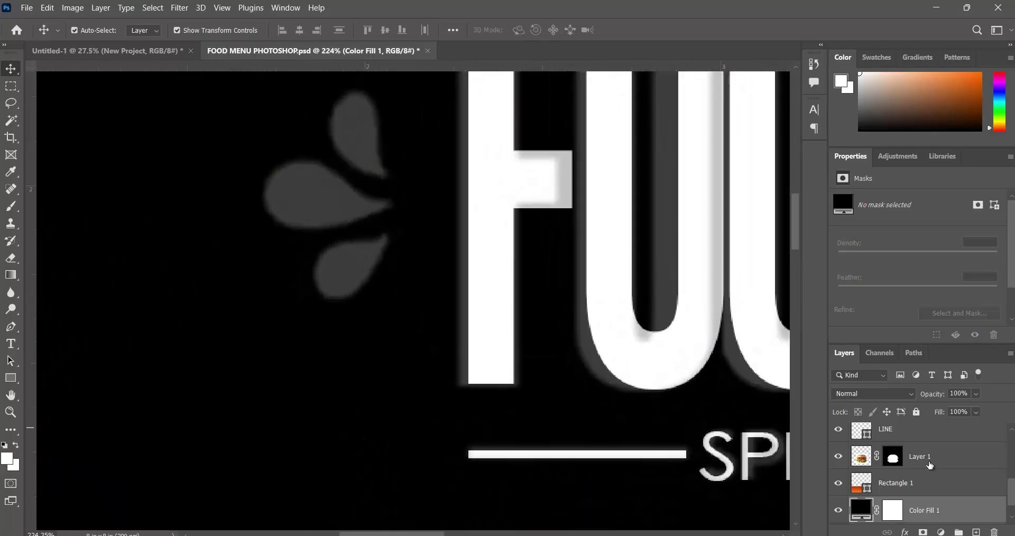
{"action": "scroll", "coordinate": [909, 455], "scroll_direction": "up", "scroll_amount": 5}
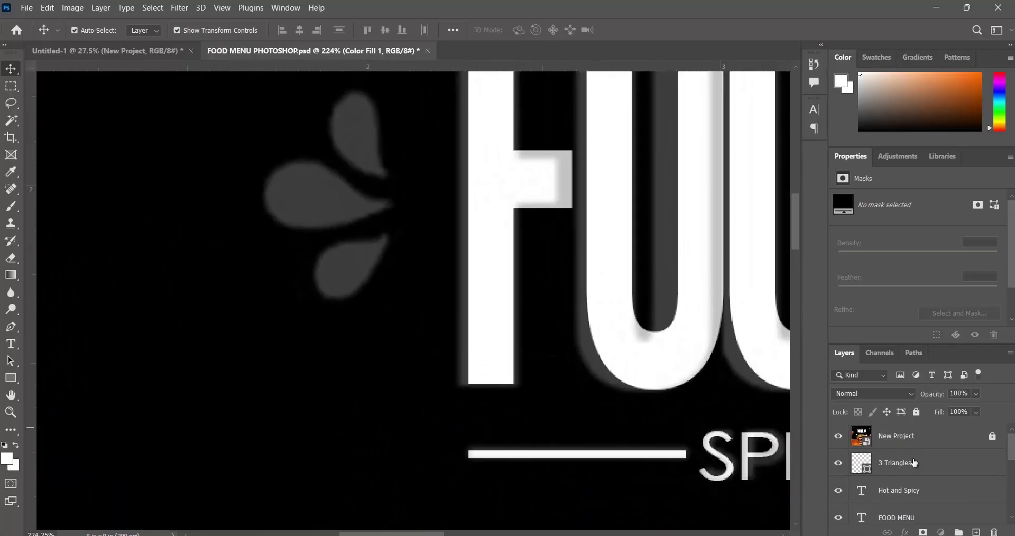
{"action": "left_click", "coordinate": [915, 462]}
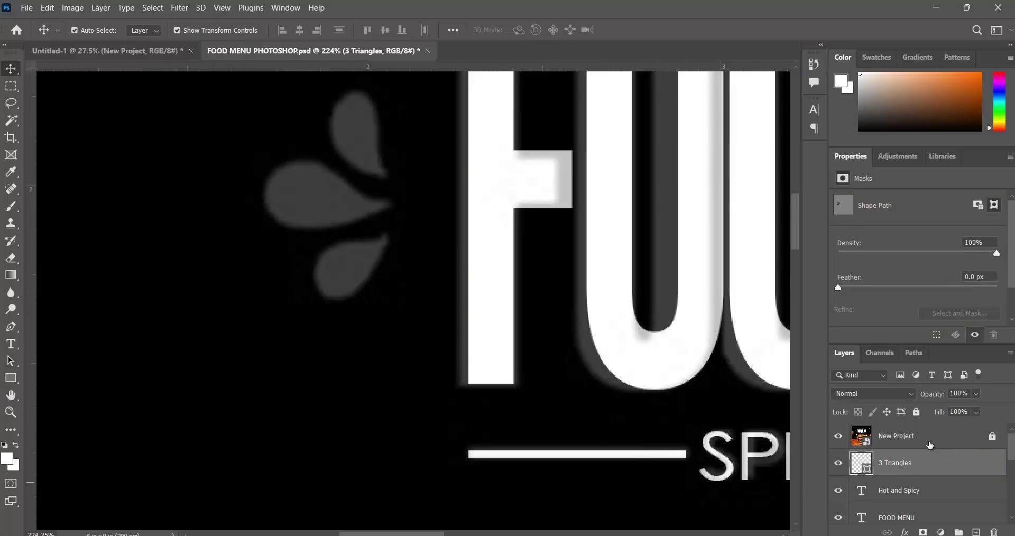
{"action": "left_click", "coordinate": [914, 496]}
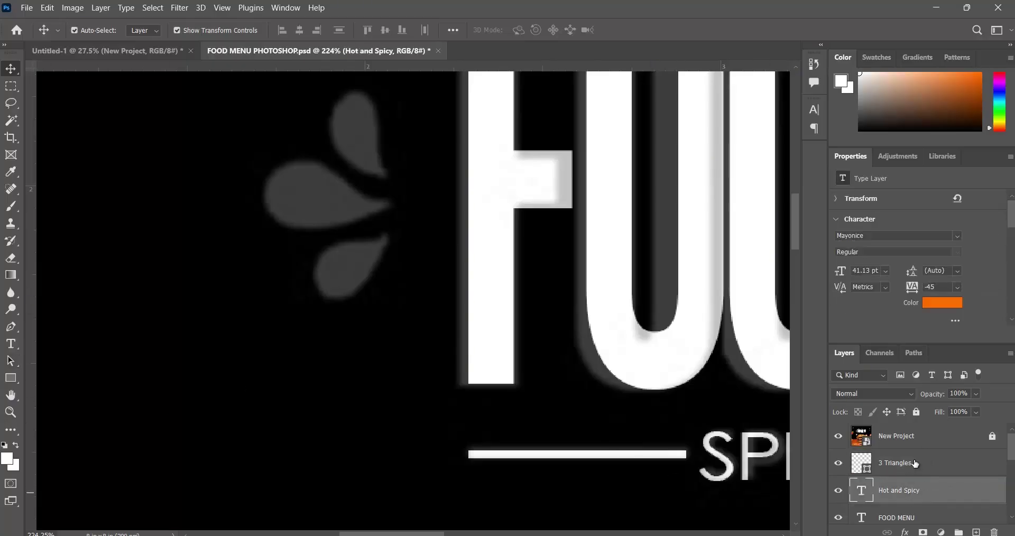
{"action": "left_click", "coordinate": [914, 462]}
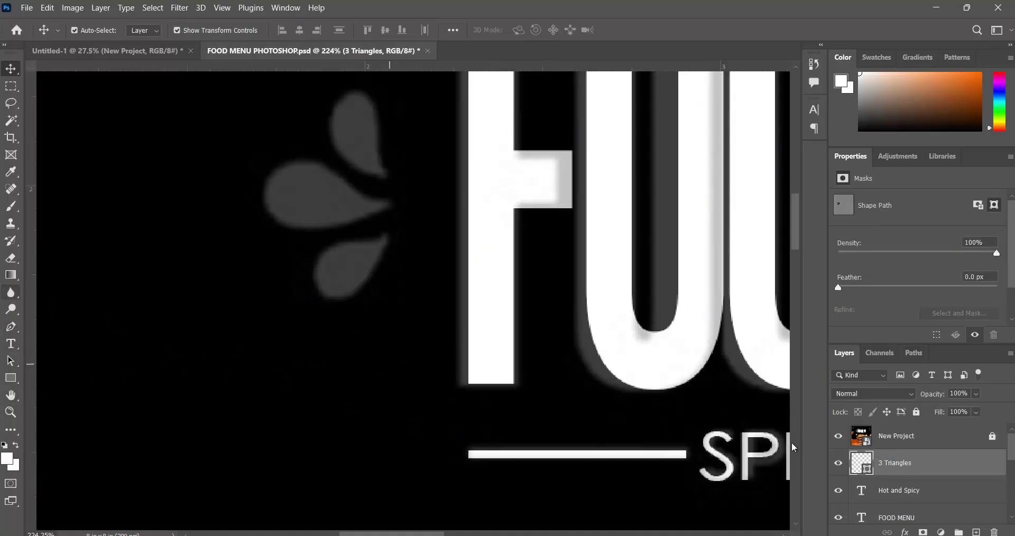
{"action": "scroll", "coordinate": [982, 520], "scroll_direction": "down", "scroll_amount": 2}
{"action": "scroll", "coordinate": [872, 462], "scroll_direction": "up", "scroll_amount": 2}
{"action": "scroll", "coordinate": [920, 492], "scroll_direction": "down", "scroll_amount": 5}
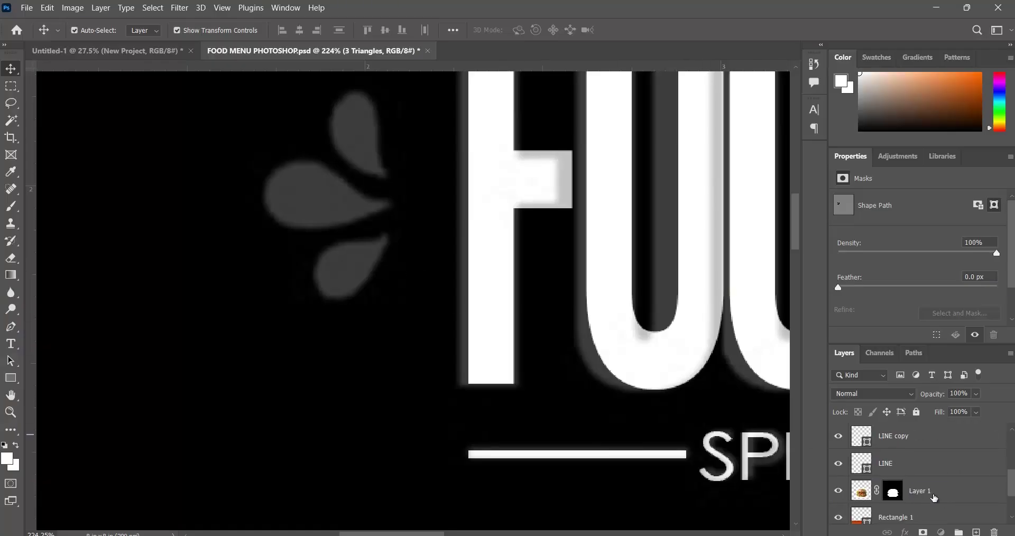
{"action": "left_click", "coordinate": [934, 497]}
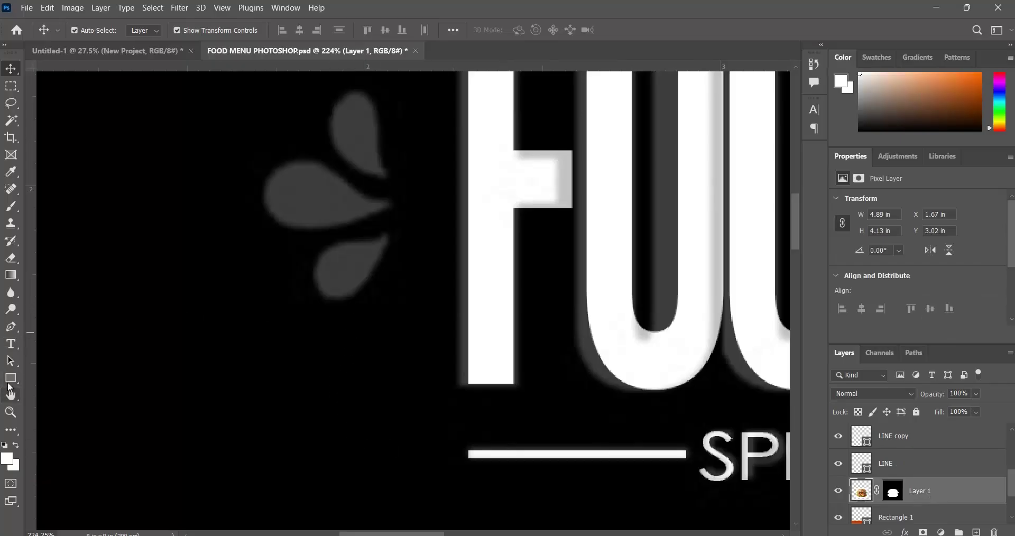
Trace the lowest splash drop beside FOOD MENU with the Pen tool as a closed, curved white shape.
{"action": "left_click", "coordinate": [11, 326]}
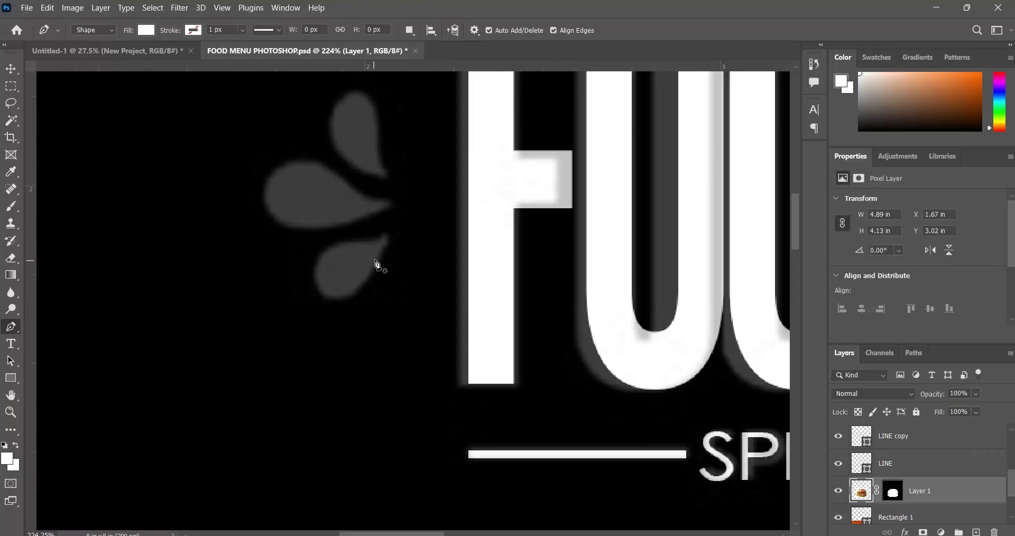
{"action": "scroll", "coordinate": [379, 285], "scroll_direction": "up", "scroll_amount": 2}
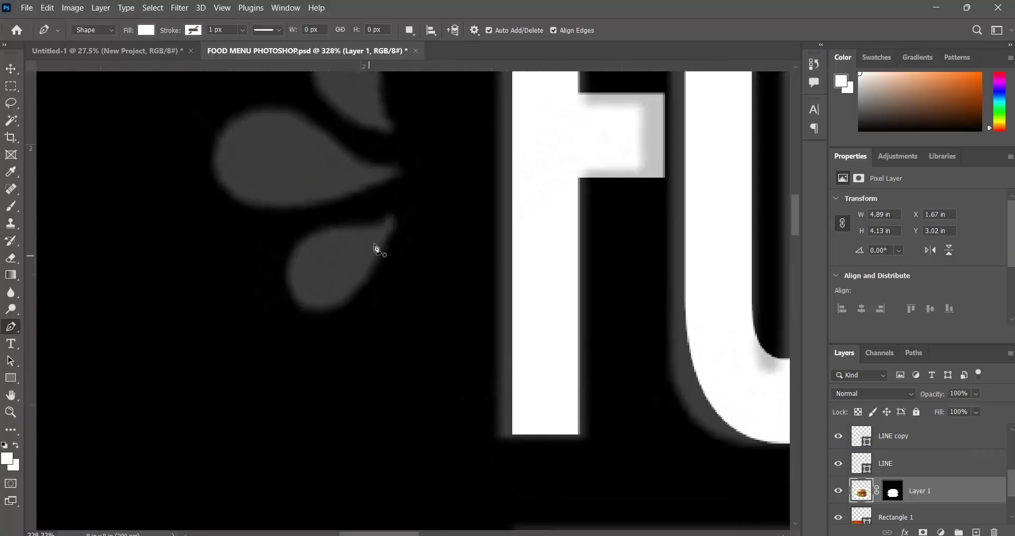
{"action": "left_click", "coordinate": [394, 218]}
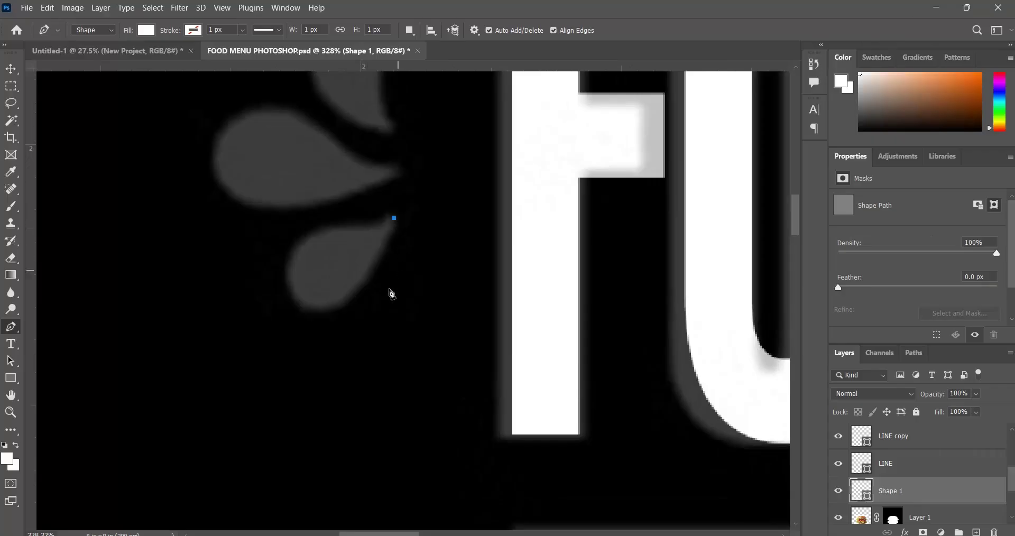
{"action": "left_click", "coordinate": [295, 298]}
{"action": "left_click_drag", "start_coordinate": [296, 300], "coordinate": [228, 243]}
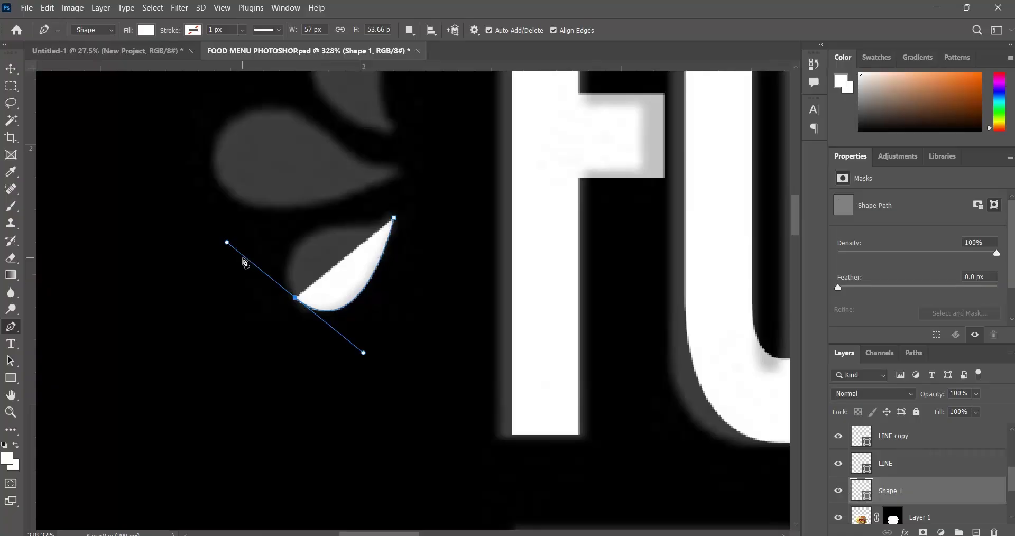
{"action": "left_click_drag", "start_coordinate": [229, 249], "coordinate": [276, 284]}
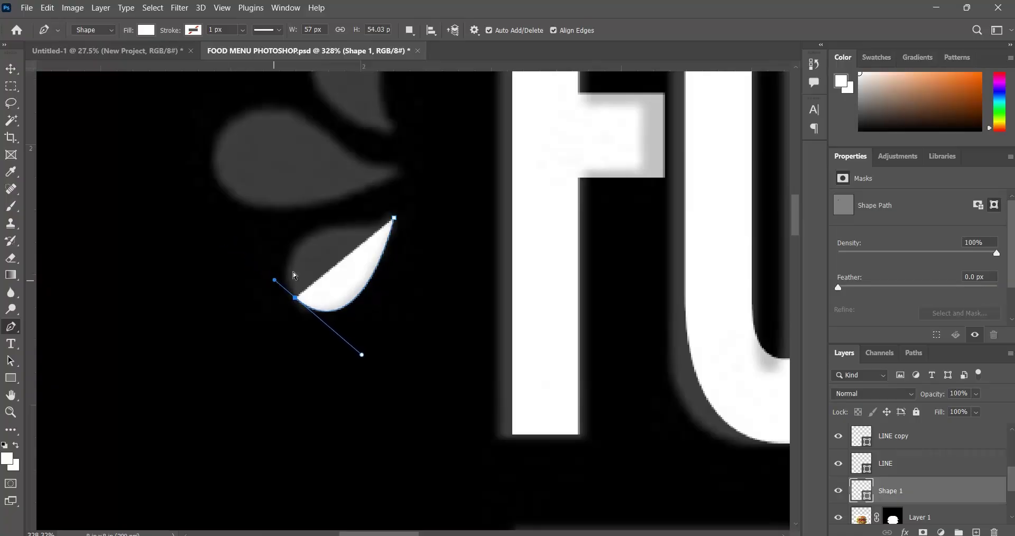
{"action": "left_click", "coordinate": [346, 230]}
{"action": "left_click_drag", "start_coordinate": [348, 233], "coordinate": [399, 221]}
{"action": "left_click", "coordinate": [394, 218]}
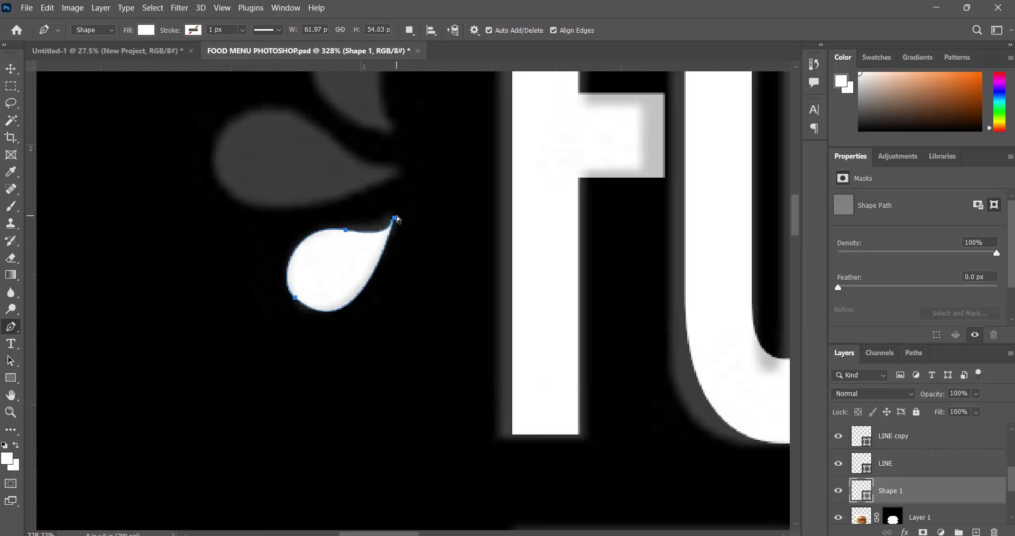
Undo the drop's closing segment, shorten the last curve handle and close the shape again at its tip, about 62 by 54 px.
{"action": "key", "text": "ctrl+z"}
{"action": "key", "text": "ctrl+z"}
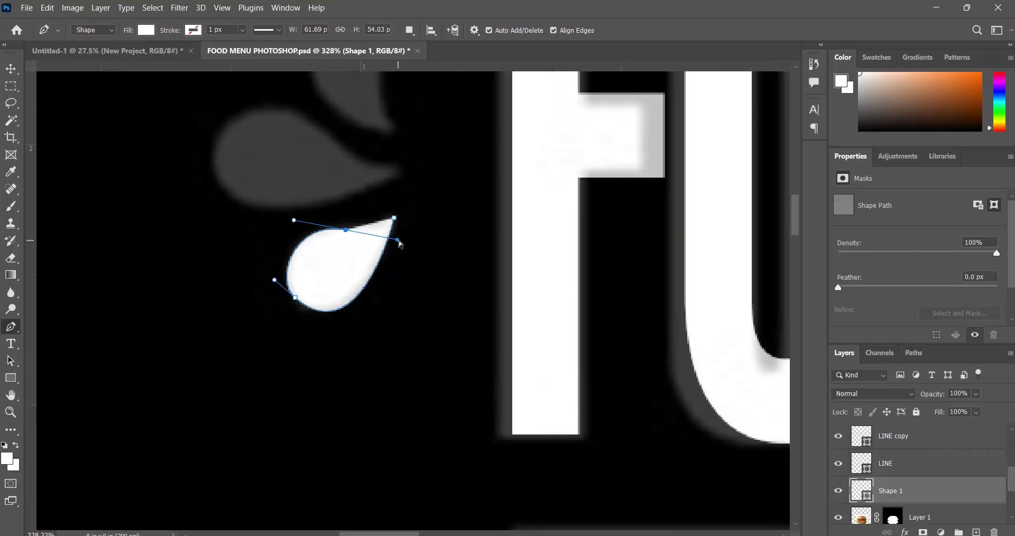
{"action": "left_click_drag", "start_coordinate": [399, 240], "coordinate": [366, 232]}
{"action": "left_click", "coordinate": [394, 219]}
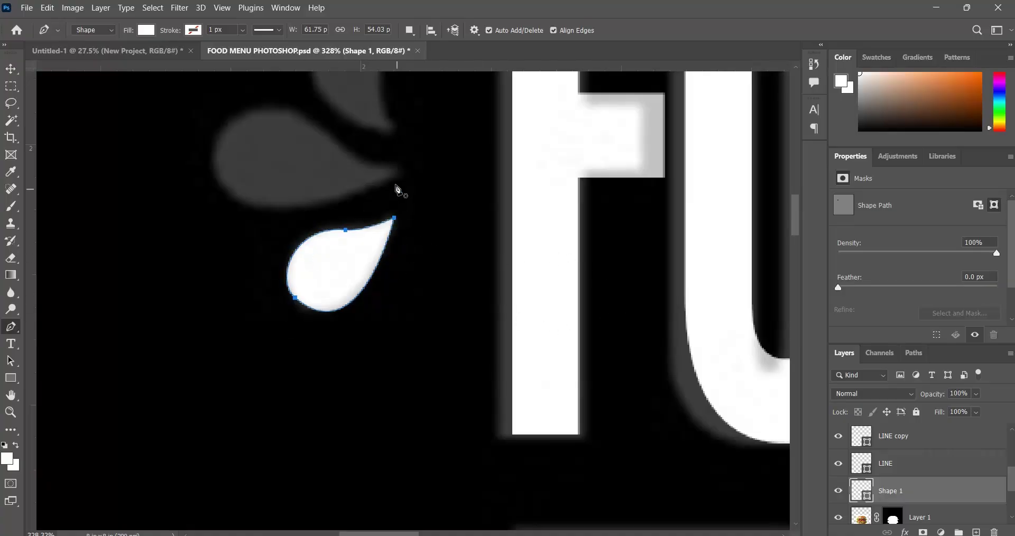
Trace the large middle splash drop as a separate closed white shape with curved sides, about 107 by 55 px.
{"action": "left_click", "coordinate": [401, 170]}
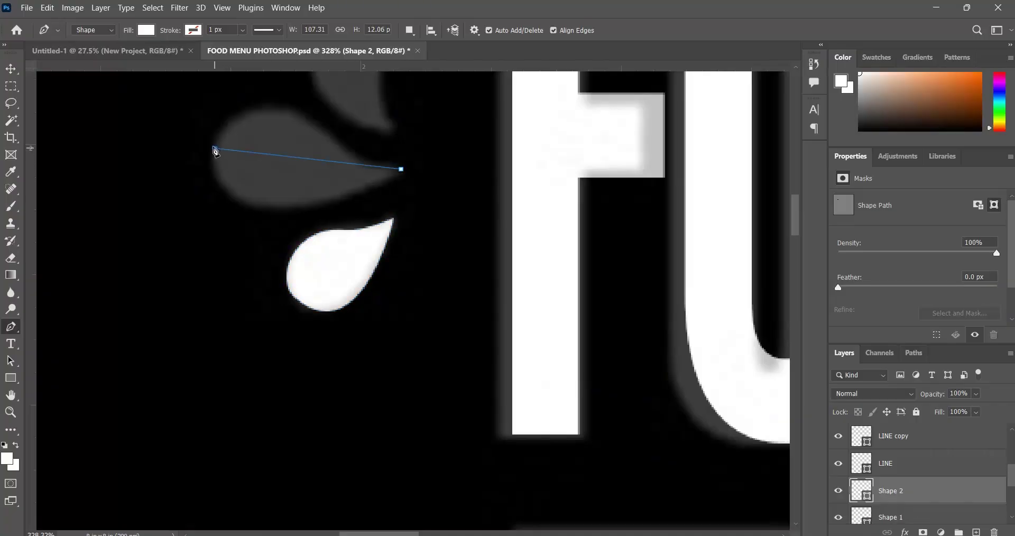
{"action": "left_click_drag", "start_coordinate": [216, 149], "coordinate": [223, 190]}
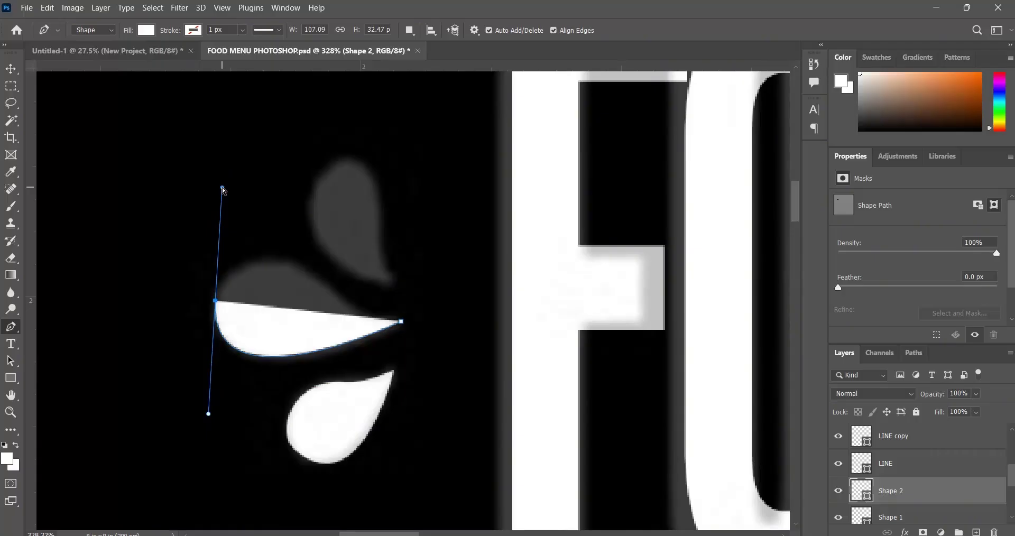
{"action": "left_click_drag", "start_coordinate": [223, 194], "coordinate": [217, 285]}
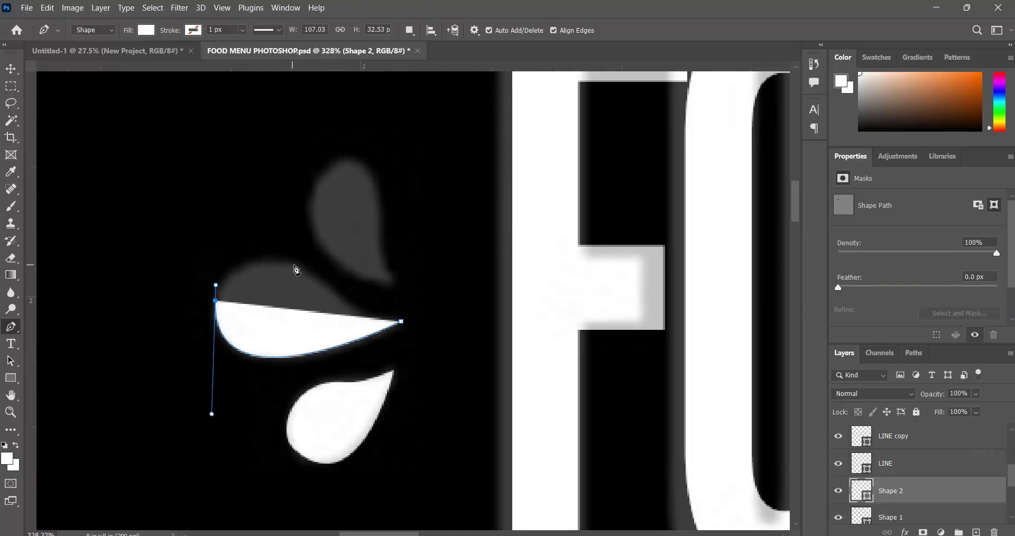
{"action": "left_click_drag", "start_coordinate": [299, 269], "coordinate": [354, 296]}
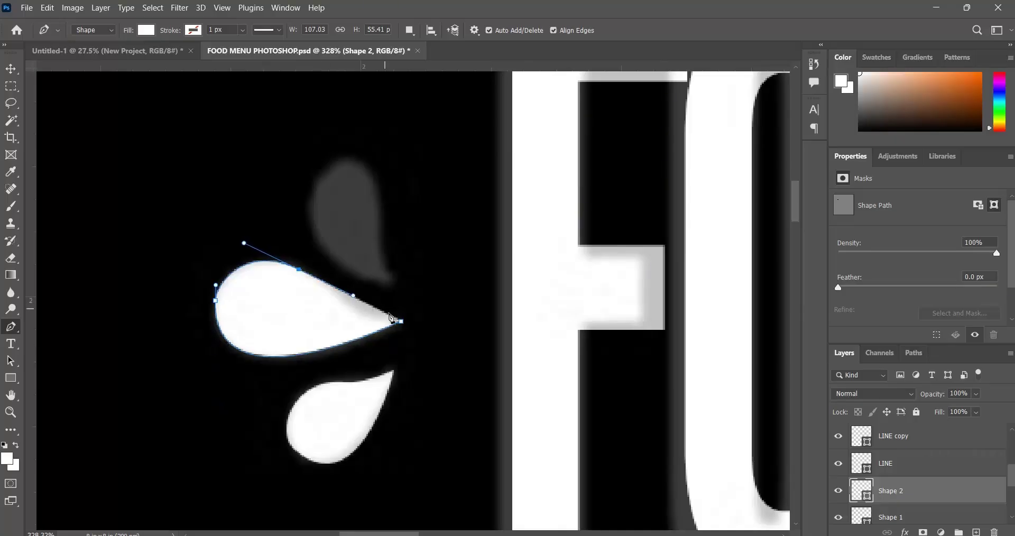
{"action": "left_click", "coordinate": [401, 321]}
{"action": "left_click_drag", "start_coordinate": [403, 325], "coordinate": [468, 342]}
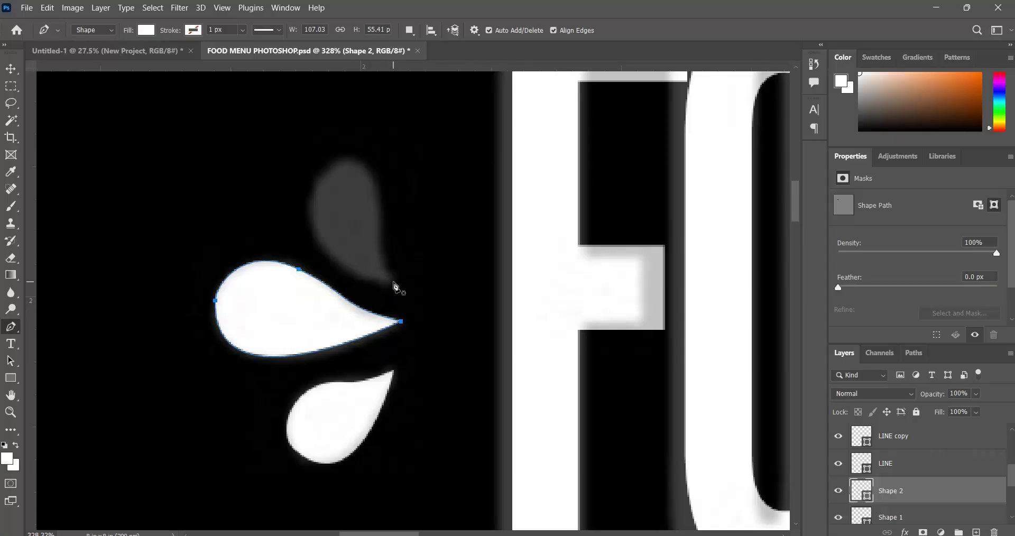
Trace the uppermost splash drop as a third closed white shape, about 46 by 74 px, and deselect it.
{"action": "left_click", "coordinate": [395, 285]}
{"action": "left_click_drag", "start_coordinate": [327, 172], "coordinate": [382, 78]}
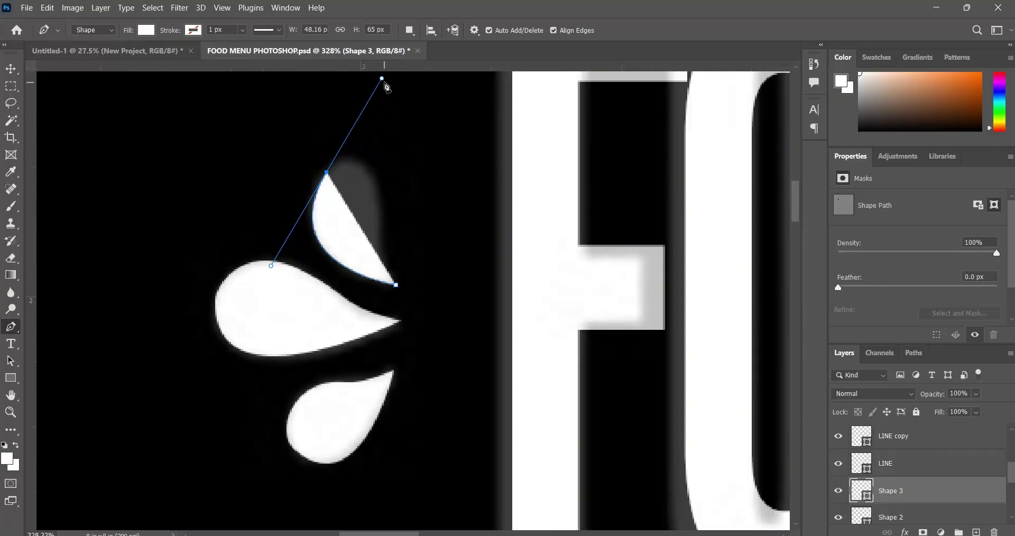
{"action": "left_click_drag", "start_coordinate": [384, 81], "coordinate": [342, 139]}
{"action": "mouse_move", "coordinate": [372, 181]}
{"action": "left_mouse_down"}
{"action": "mouse_move", "coordinate": [385, 211]}
{"action": "mouse_move", "coordinate": [379, 195]}
{"action": "left_mouse_up"}
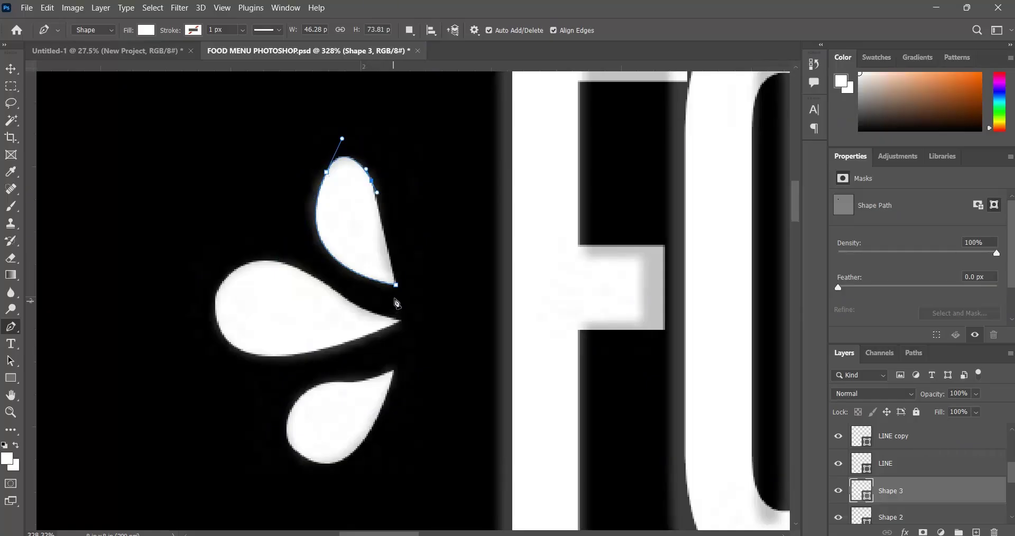
{"action": "left_click_drag", "start_coordinate": [396, 285], "coordinate": [433, 328]}
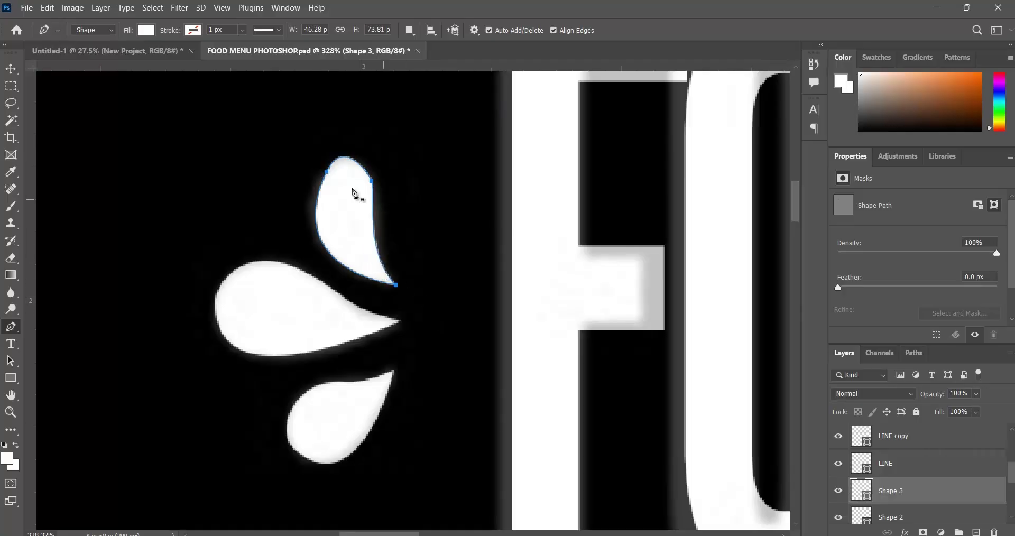
{"action": "left_click", "coordinate": [12, 72]}
{"action": "left_click", "coordinate": [159, 177]}
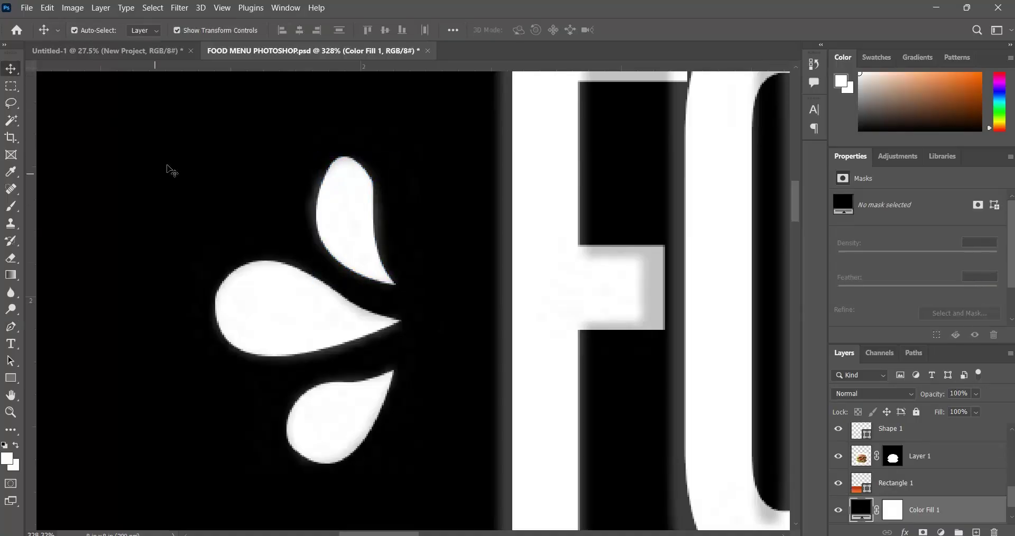
{"action": "scroll", "coordinate": [204, 190], "scroll_direction": "down", "scroll_amount": 5}
{"action": "scroll", "coordinate": [204, 200], "scroll_direction": "down", "scroll_amount": 2}
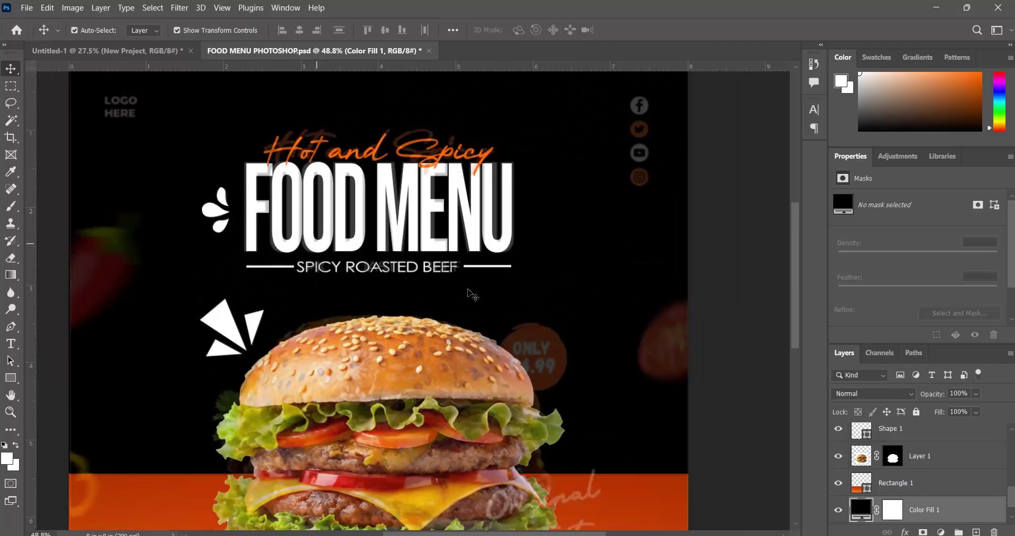
Hide the faded New Project reference layer and inspect the traced accents, headline and burger up close and at full view.
{"action": "scroll", "coordinate": [855, 460], "scroll_direction": "up", "scroll_amount": 8}
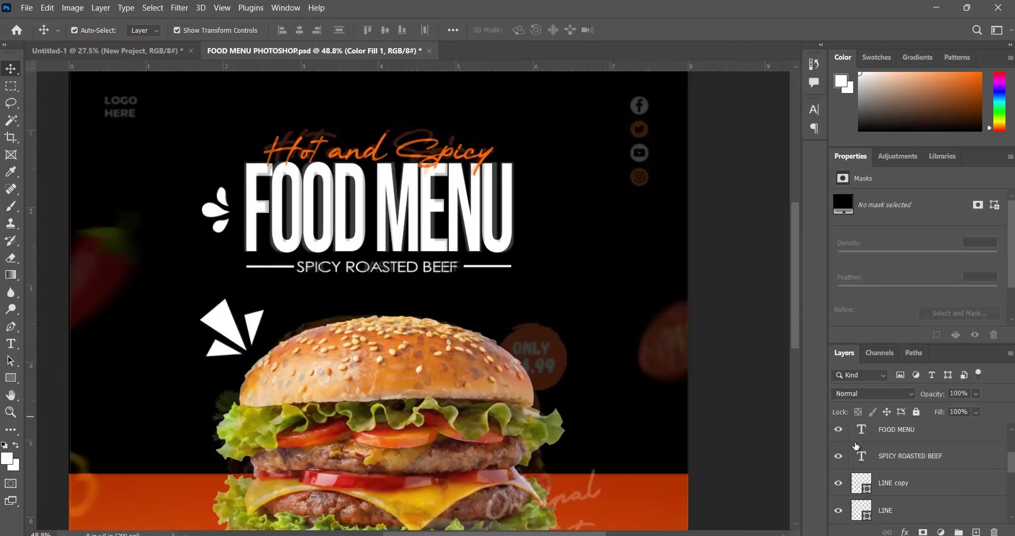
{"action": "left_click", "coordinate": [839, 437]}
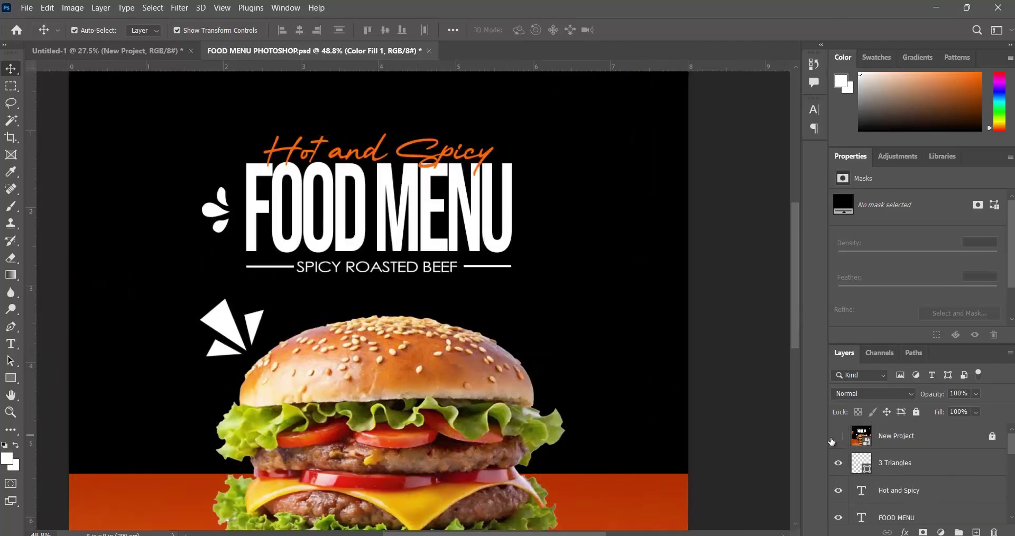
{"action": "scroll", "coordinate": [318, 317], "scroll_direction": "down", "scroll_amount": 4}
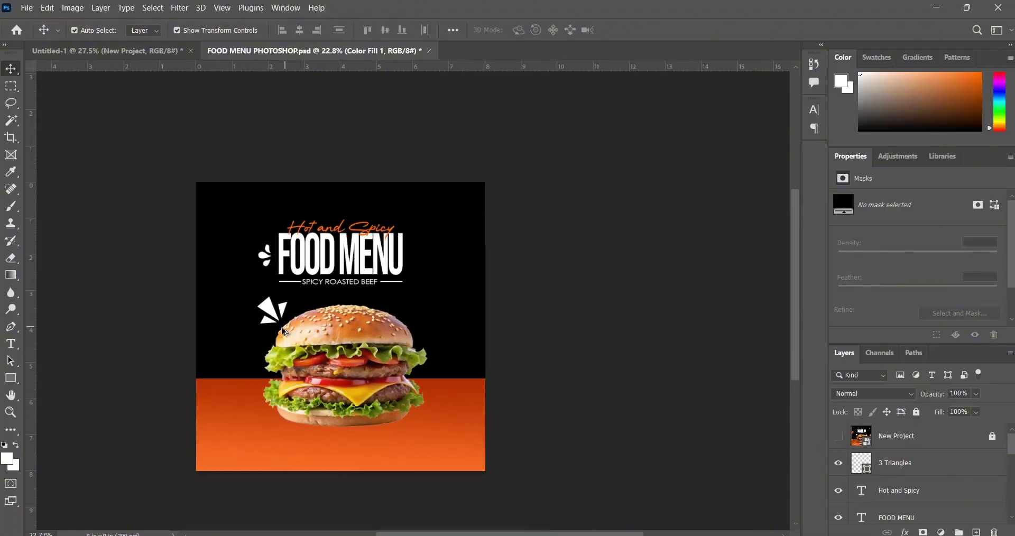
{"action": "scroll", "coordinate": [264, 334], "scroll_direction": "up", "scroll_amount": 2}
{"action": "scroll", "coordinate": [265, 334], "scroll_direction": "up", "scroll_amount": 2}
{"action": "scroll", "coordinate": [264, 334], "scroll_direction": "down", "scroll_amount": 3}
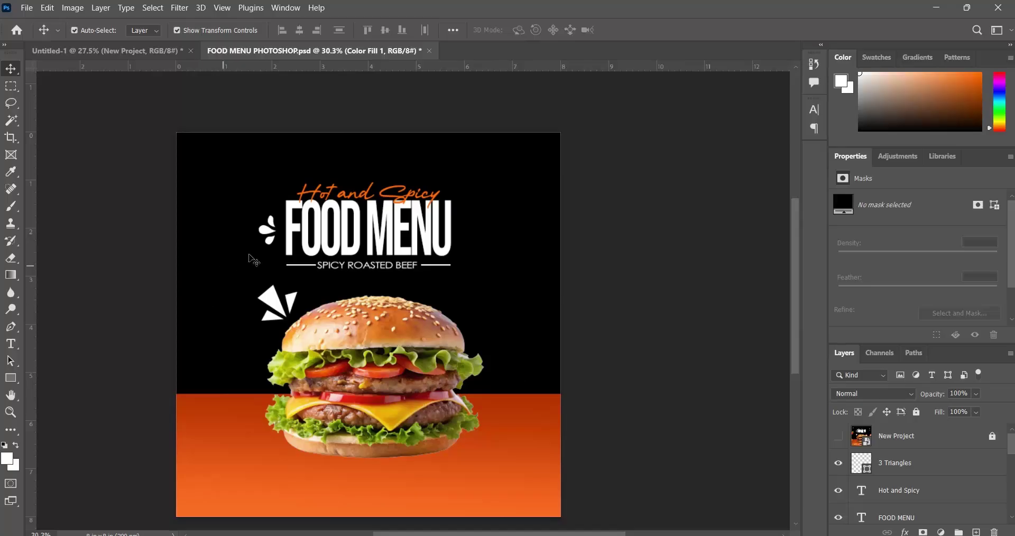
{"action": "scroll", "coordinate": [328, 362], "scroll_direction": "up", "scroll_amount": 3}
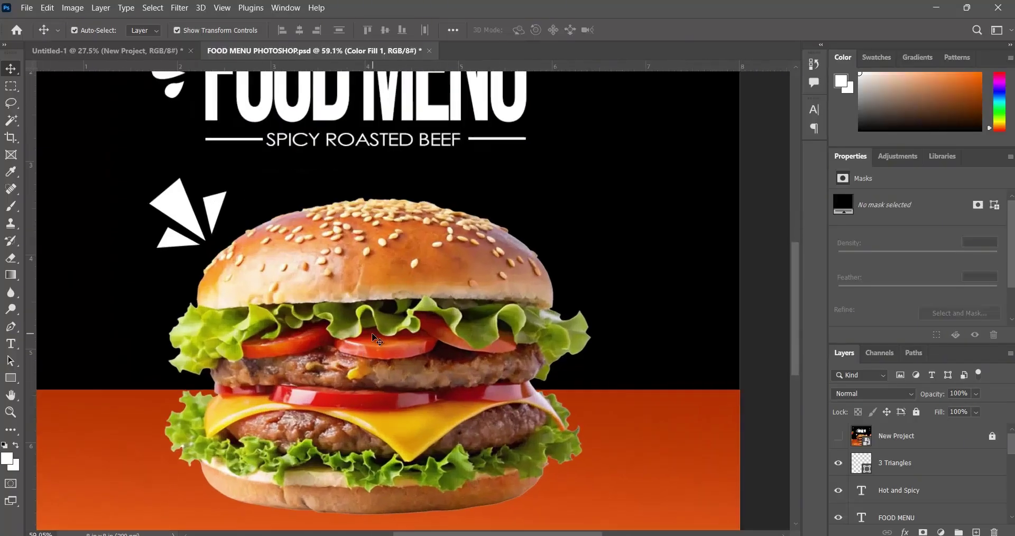
{"action": "scroll", "coordinate": [372, 339], "scroll_direction": "down", "scroll_amount": 2}
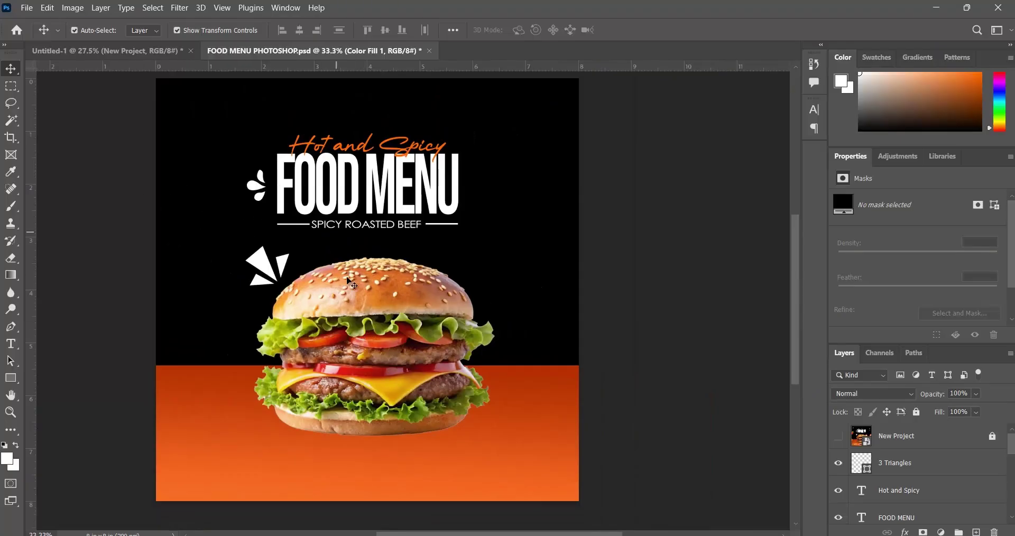
Show the New Project reference layer again and compare the artwork with the original poster in the Untitled-1 document.
{"action": "left_click", "coordinate": [10, 120]}
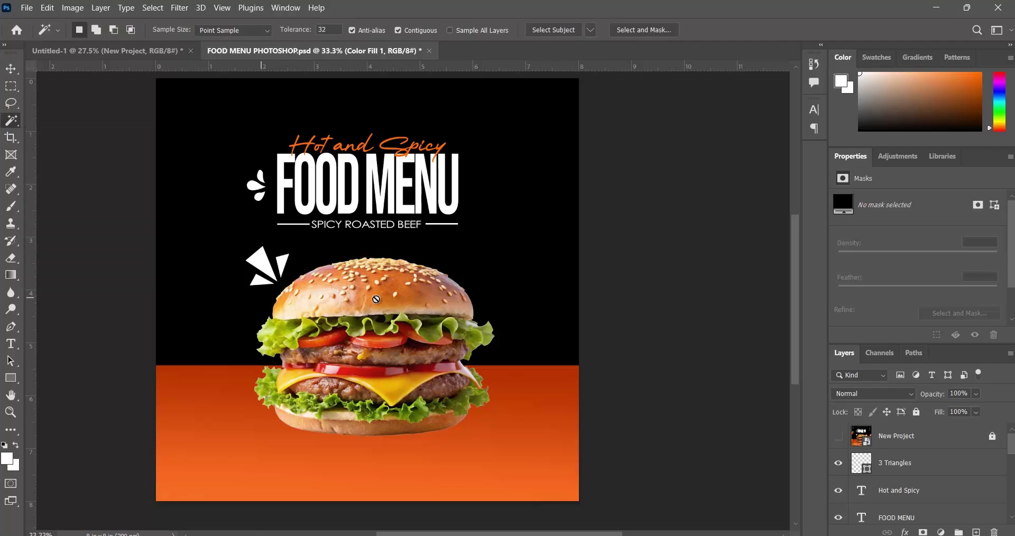
{"action": "left_click", "coordinate": [839, 437]}
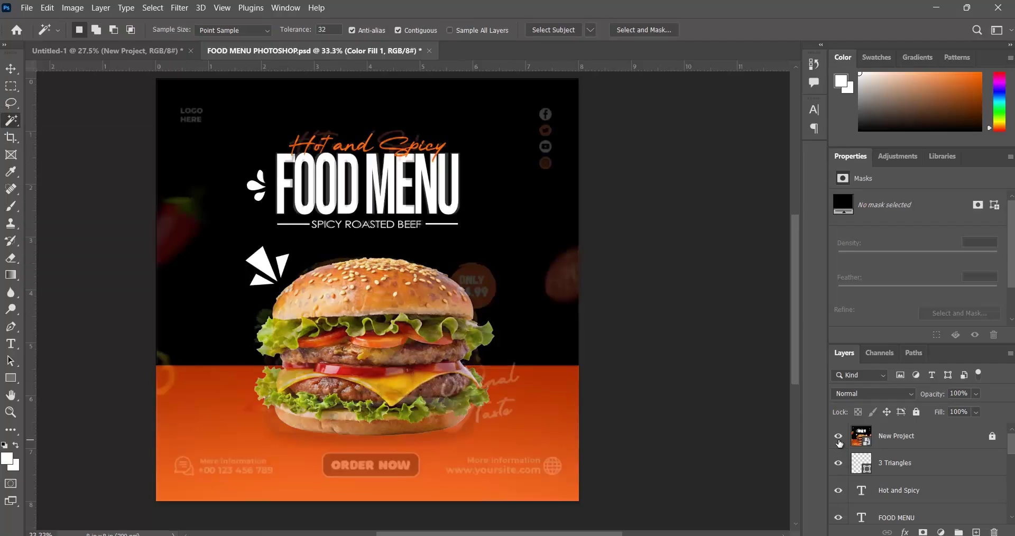
{"action": "left_click_drag", "start_coordinate": [688, 349], "coordinate": [109, 95]}
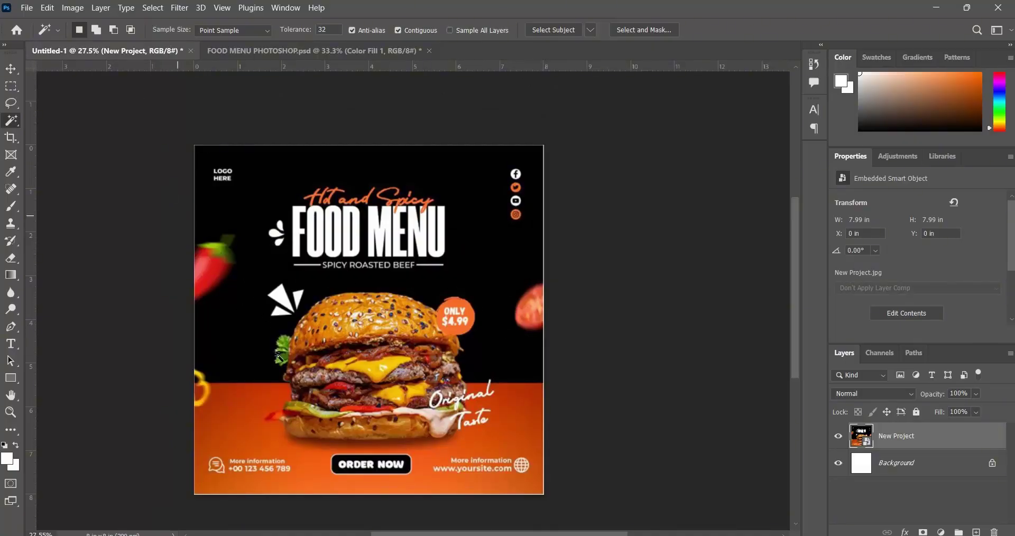
{"action": "left_click", "coordinate": [274, 52]}
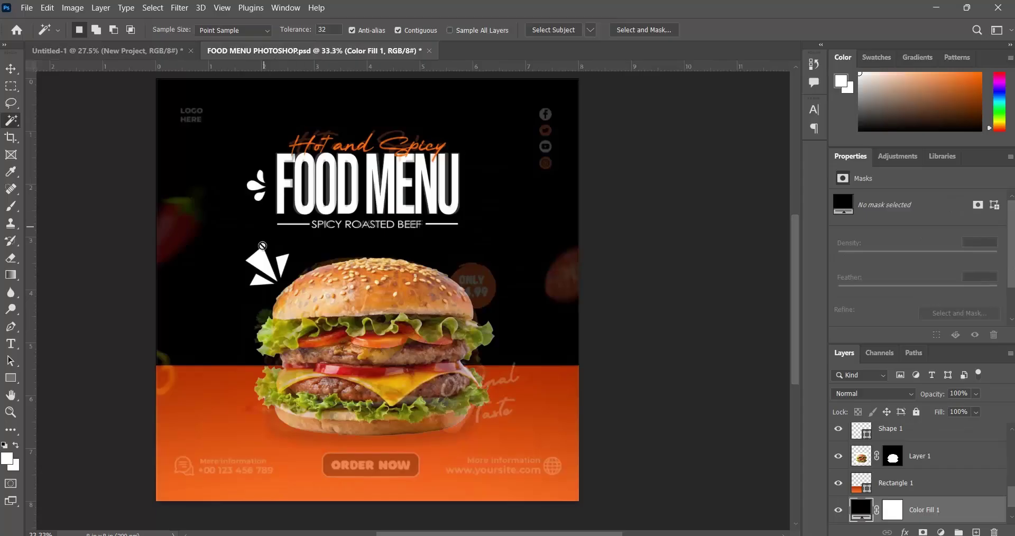
Hide the New Project reference layer, save FOOD MENU PHOTOSHOP.psd and check the original poster for the missing elements.
{"action": "scroll", "coordinate": [860, 474], "scroll_direction": "up", "scroll_amount": 5}
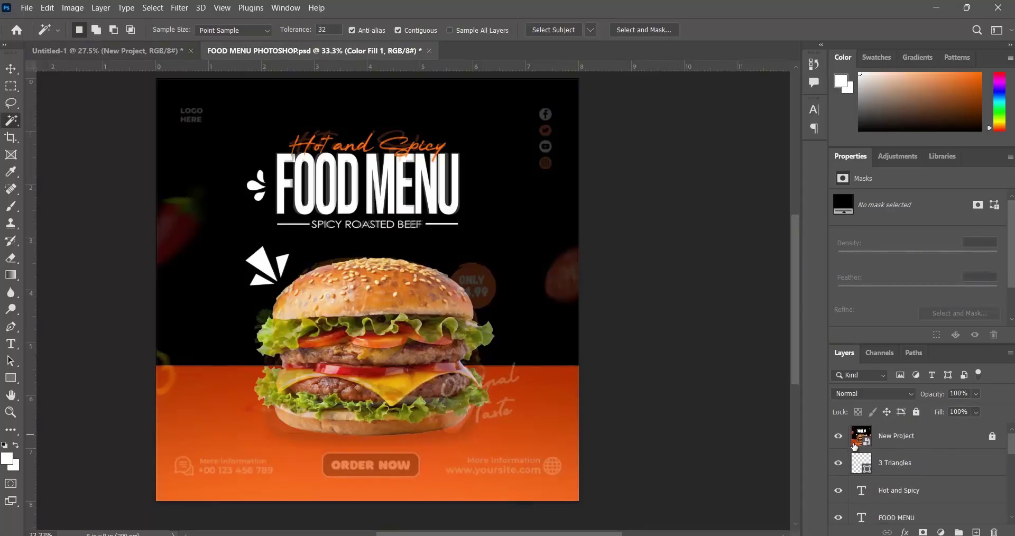
{"action": "left_click", "coordinate": [839, 436]}
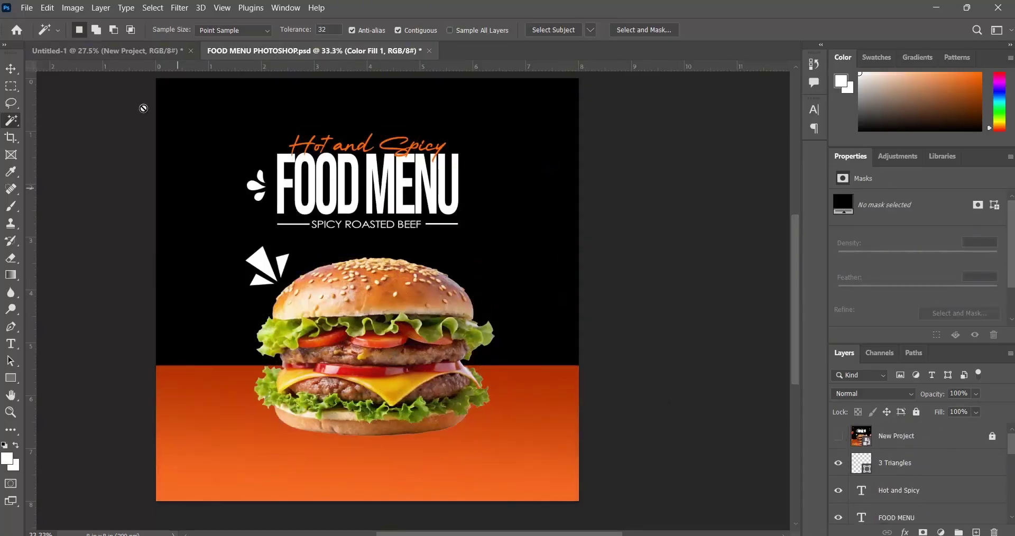
{"action": "key", "text": "ctrl+s"}
{"action": "left_click", "coordinate": [109, 51]}
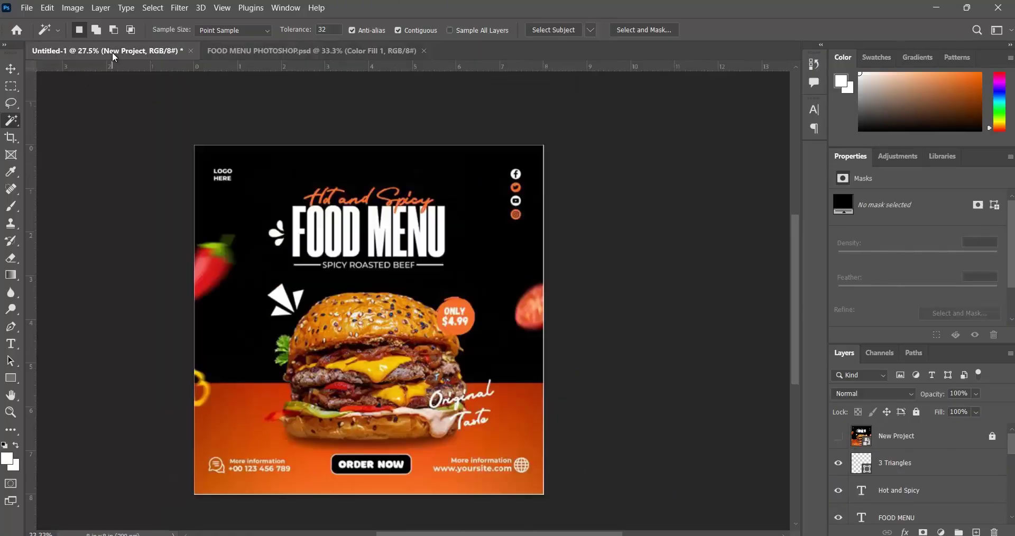
{"action": "left_click", "coordinate": [312, 52]}
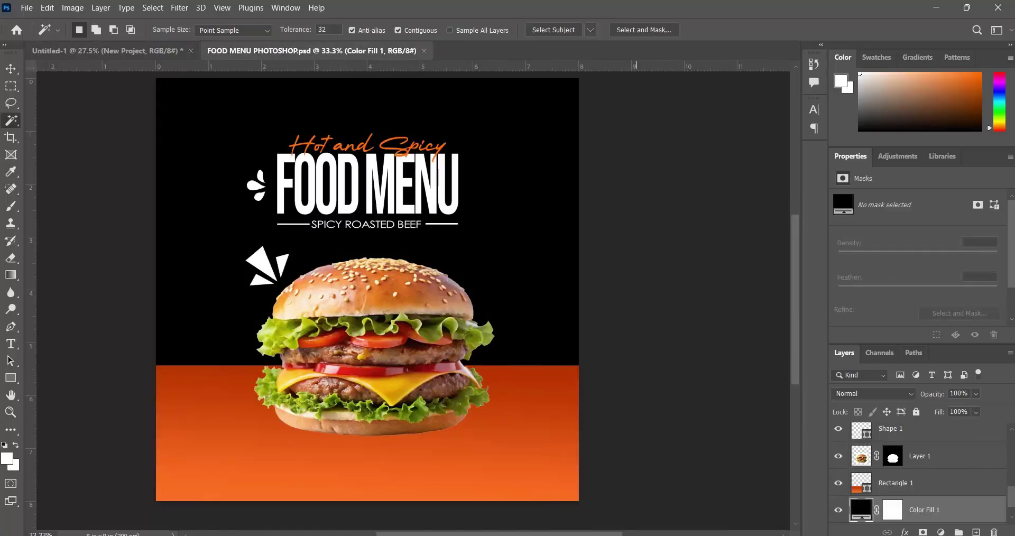
Switch to Pinterest in Chrome and search for "chilli pepper".
{"action": "left_click", "coordinate": [674, 492]}
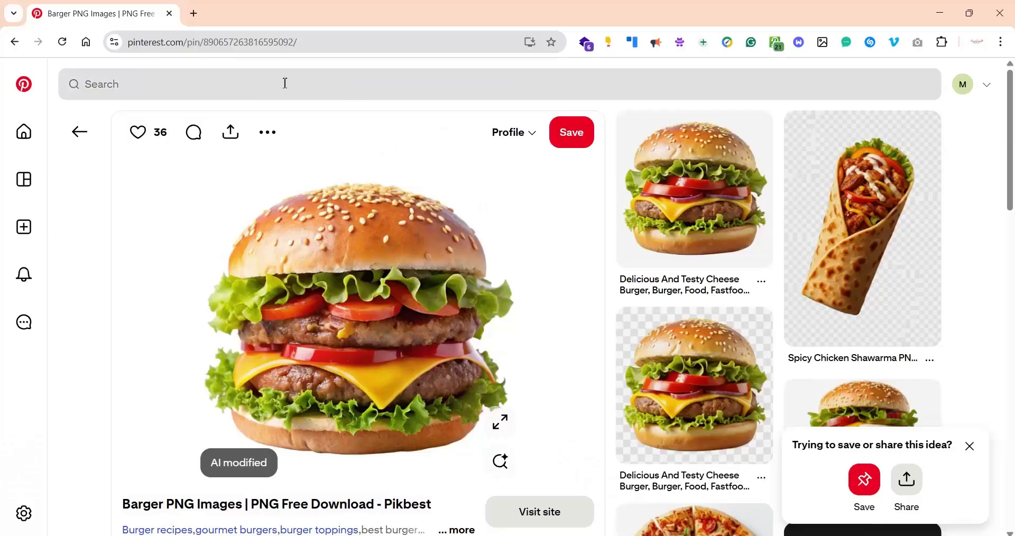
{"action": "left_click", "coordinate": [242, 95]}
{"action": "type", "text": "chill"}
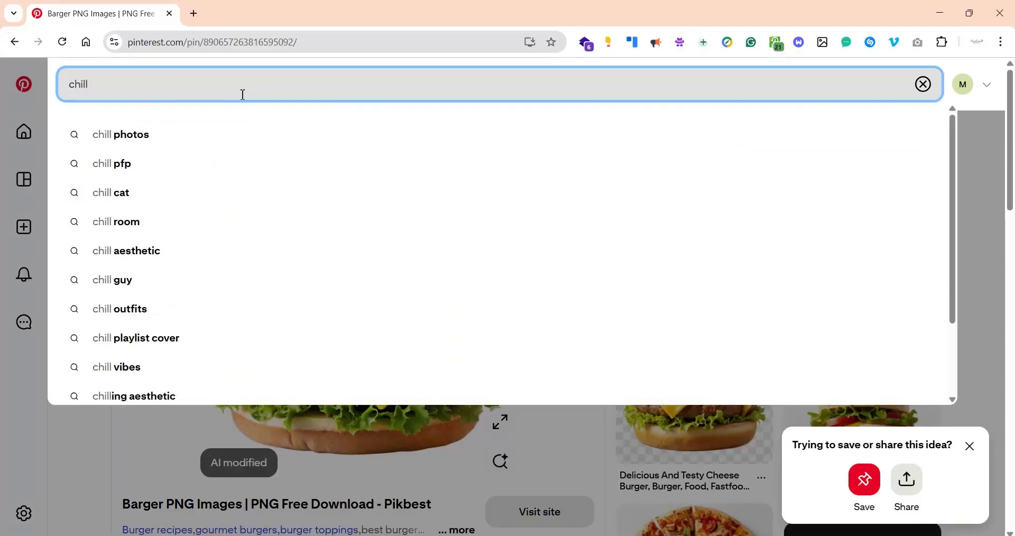
{"action": "type", "text": "i pe"}
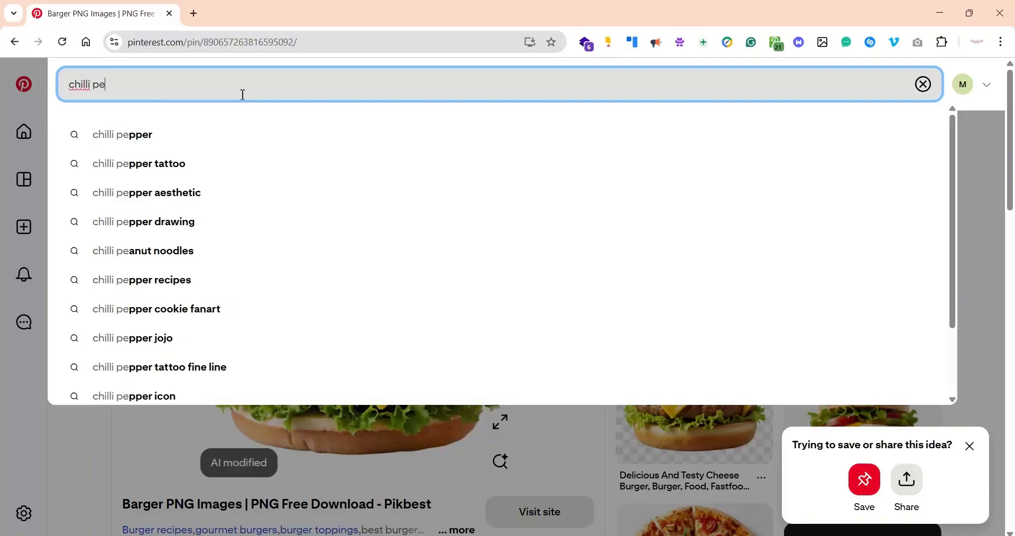
{"action": "type", "text": "pe"}
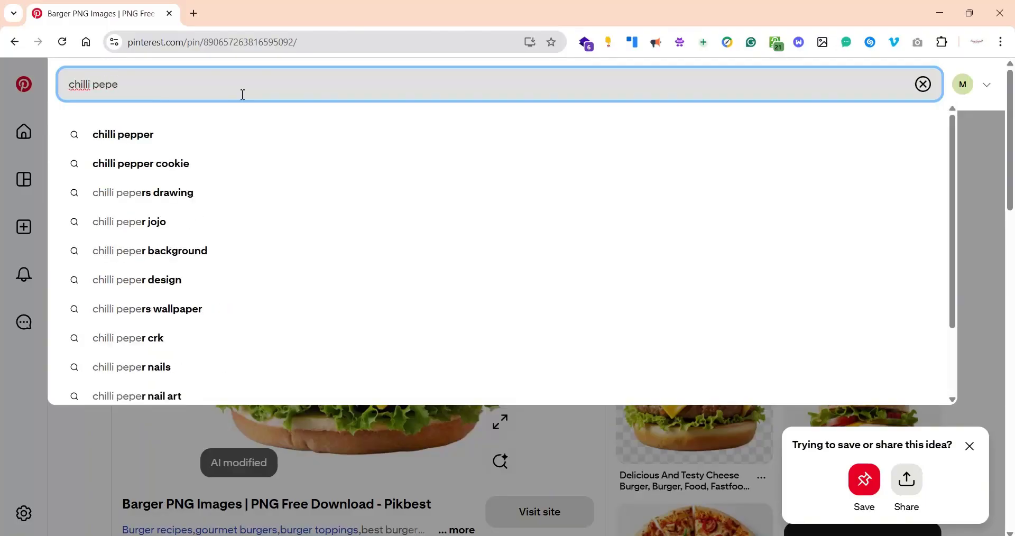
{"action": "key", "text": "BackSpace"}
{"action": "type", "text": "per"}
{"action": "key", "text": "Return"}
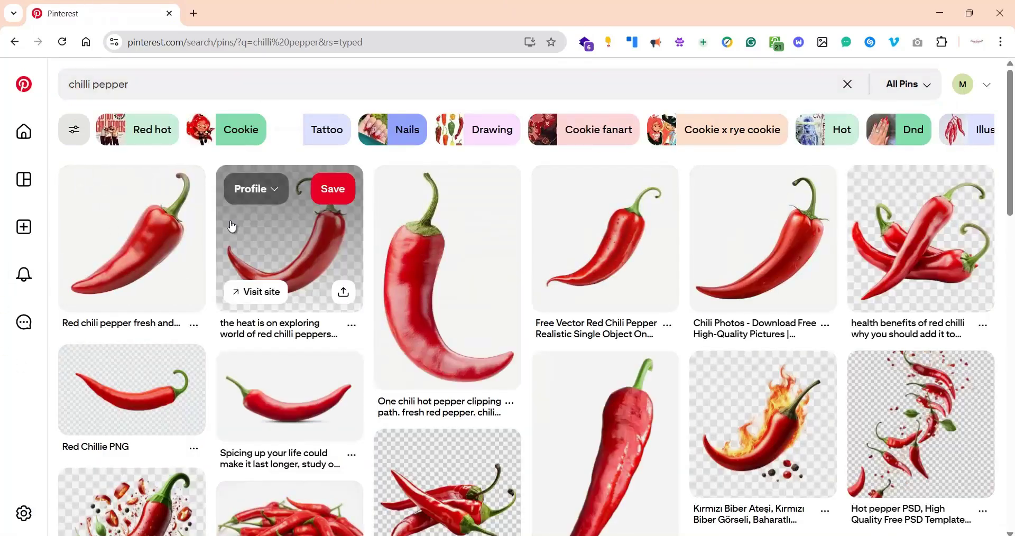
Open the pin of the single red chili pepper on white, copy its image and switch back to Photoshop.
{"action": "left_click", "coordinate": [144, 241]}
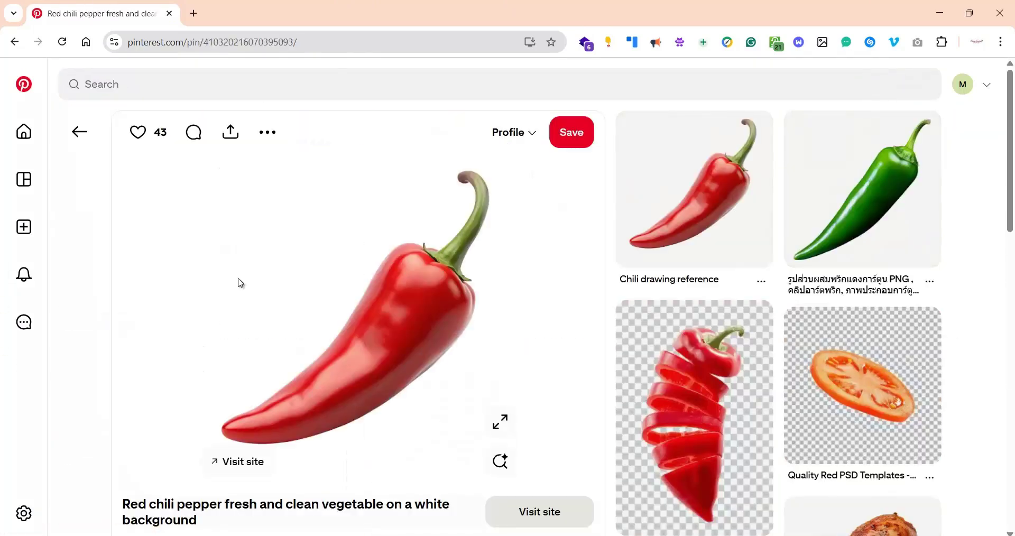
{"action": "right_click", "coordinate": [432, 295]}
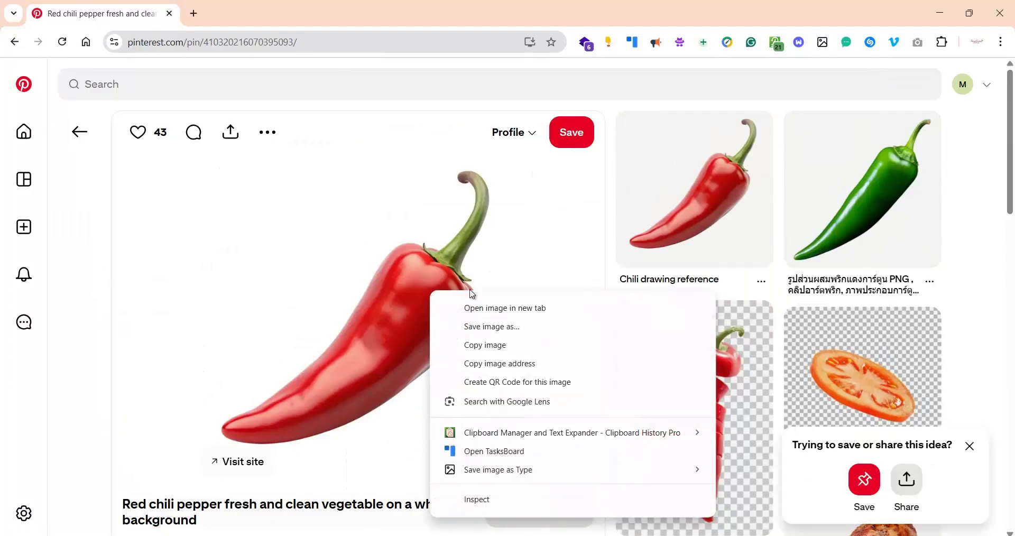
{"action": "left_click", "coordinate": [466, 345]}
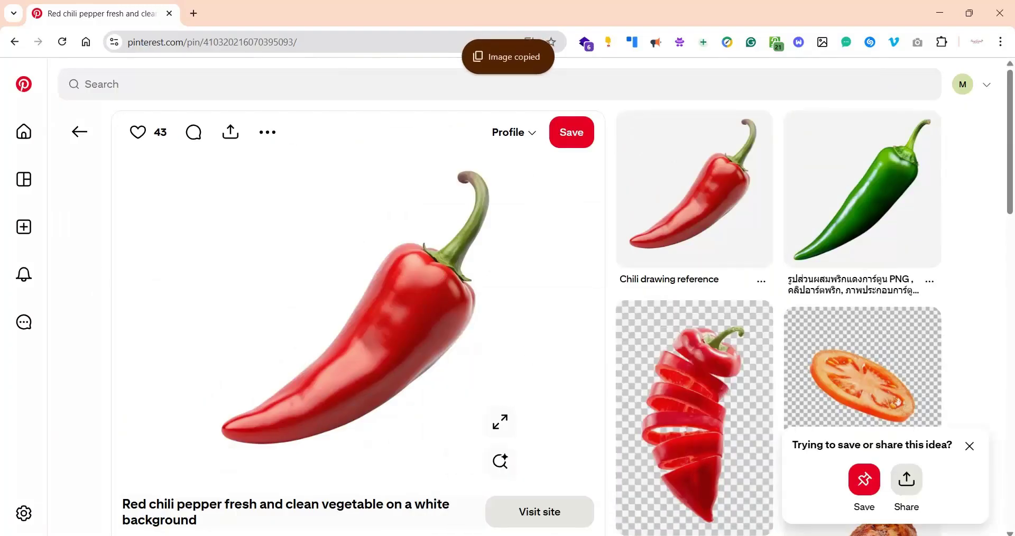
{"action": "key", "text": "alt+Tab"}
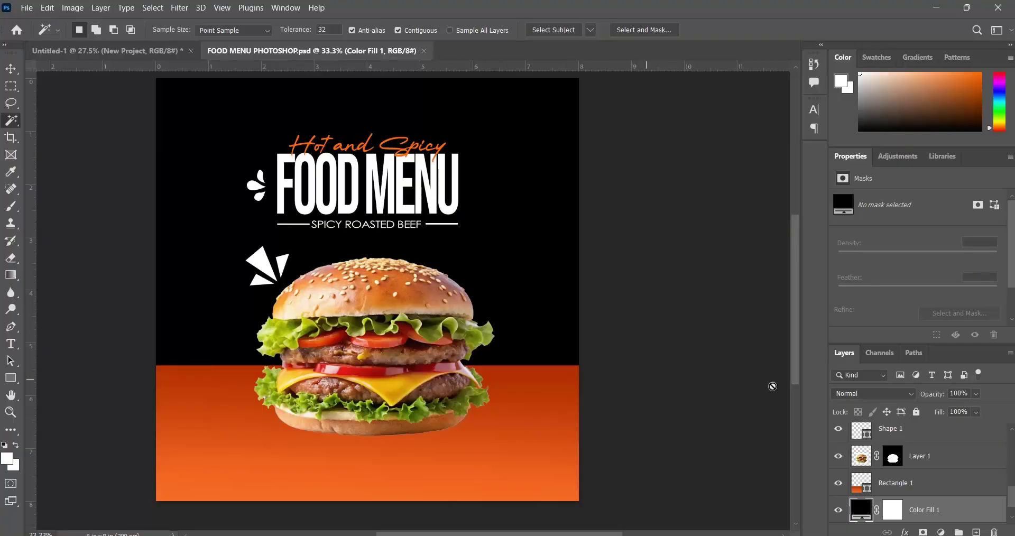
Rename the burger's layer, Layer 1, as "Burger".
{"action": "left_click", "coordinate": [919, 466]}
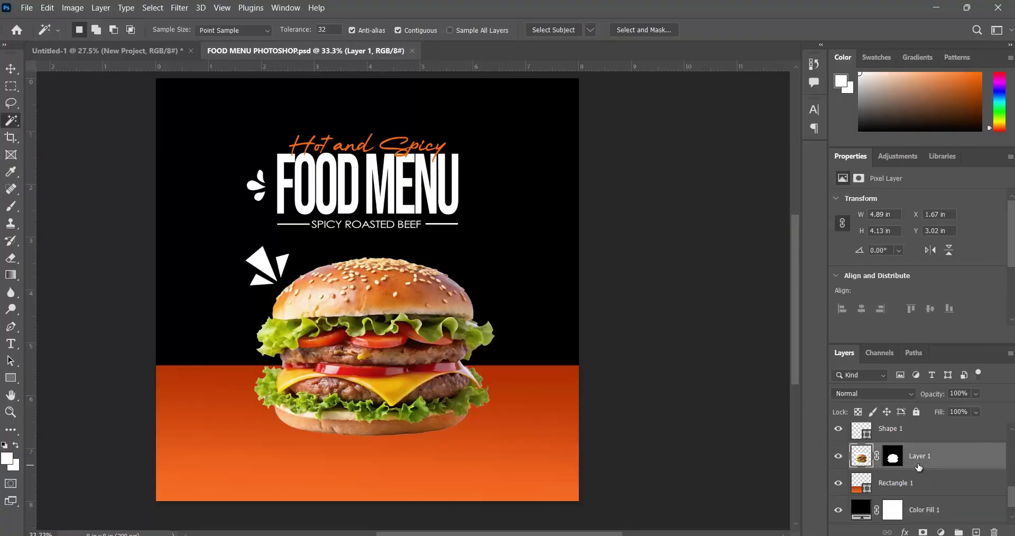
{"action": "double_click", "coordinate": [920, 456]}
{"action": "type", "text": "Burg"}
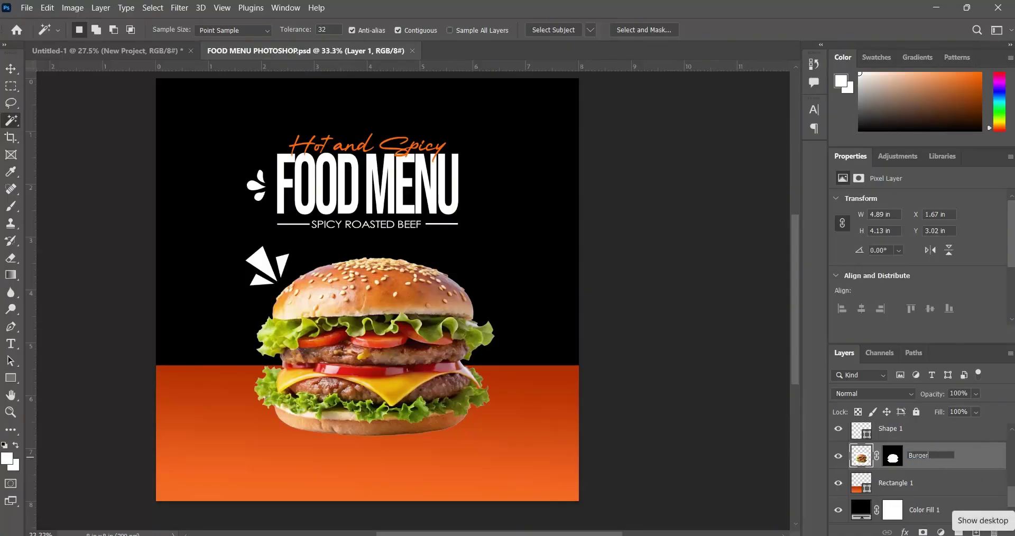
{"action": "type", "text": "er"}
{"action": "key", "text": "Return"}
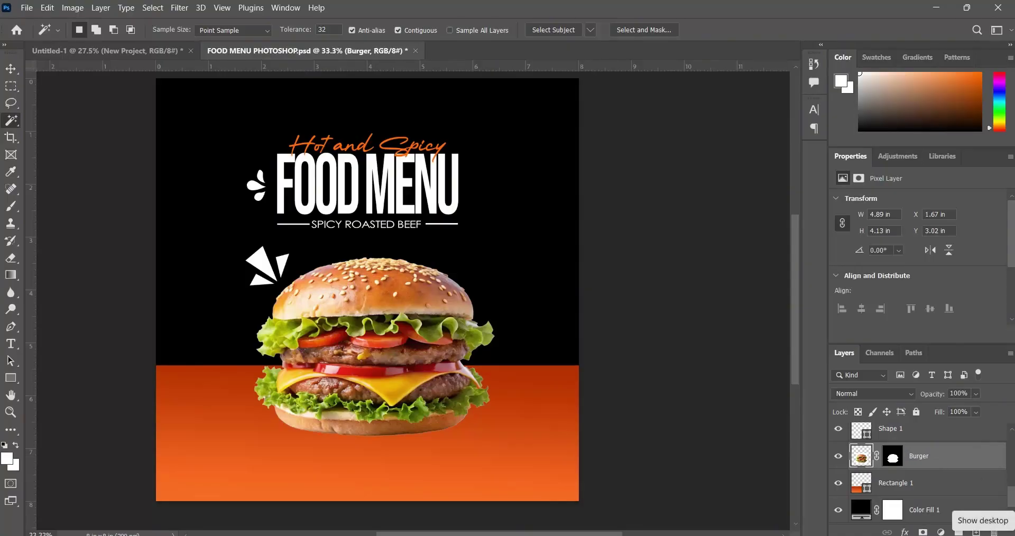
Paste the copied chili pepper image as a new layer directly above the Burger layer.
{"action": "left_click", "coordinate": [47, 7]}
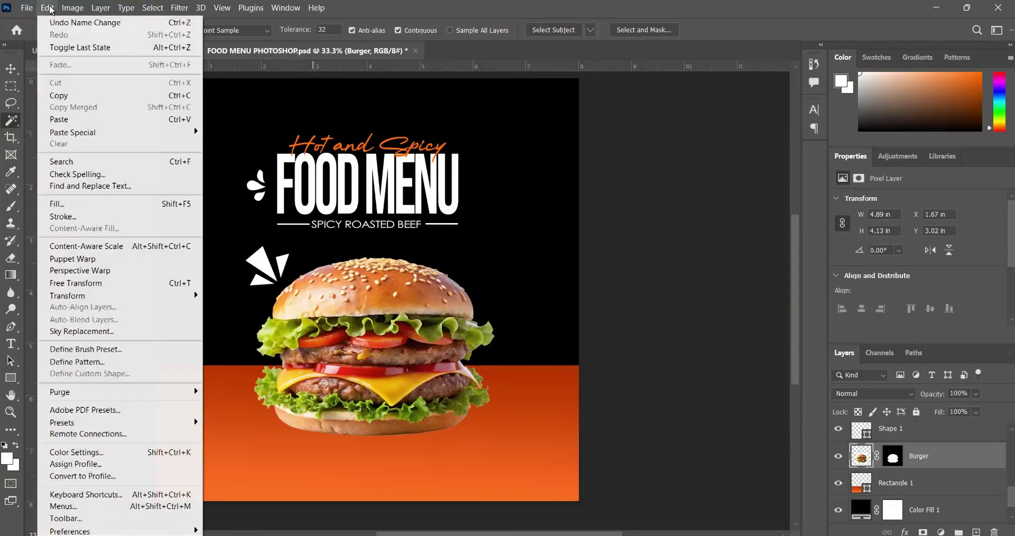
{"action": "left_click", "coordinate": [59, 119]}
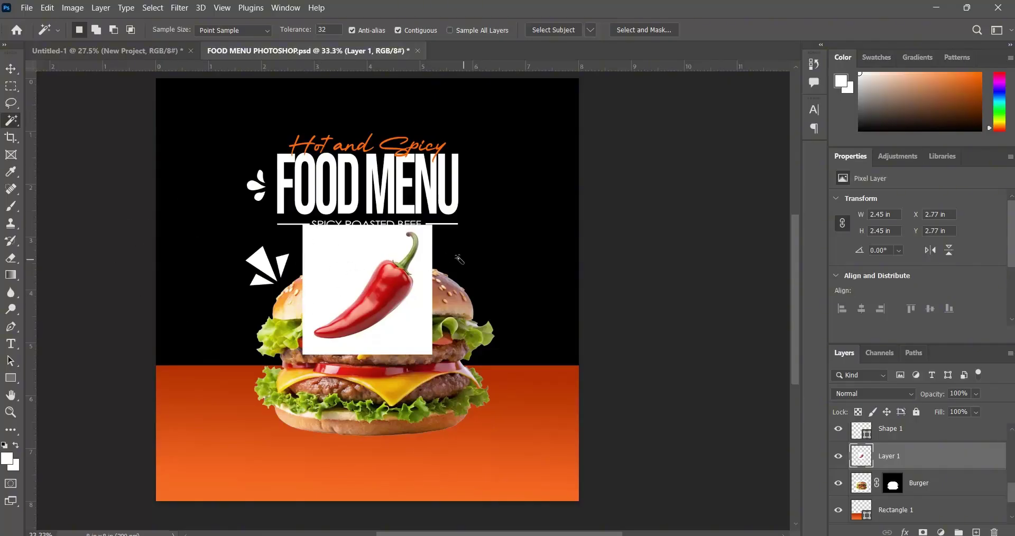
{"action": "scroll", "coordinate": [383, 258], "scroll_direction": "up", "scroll_amount": 4}
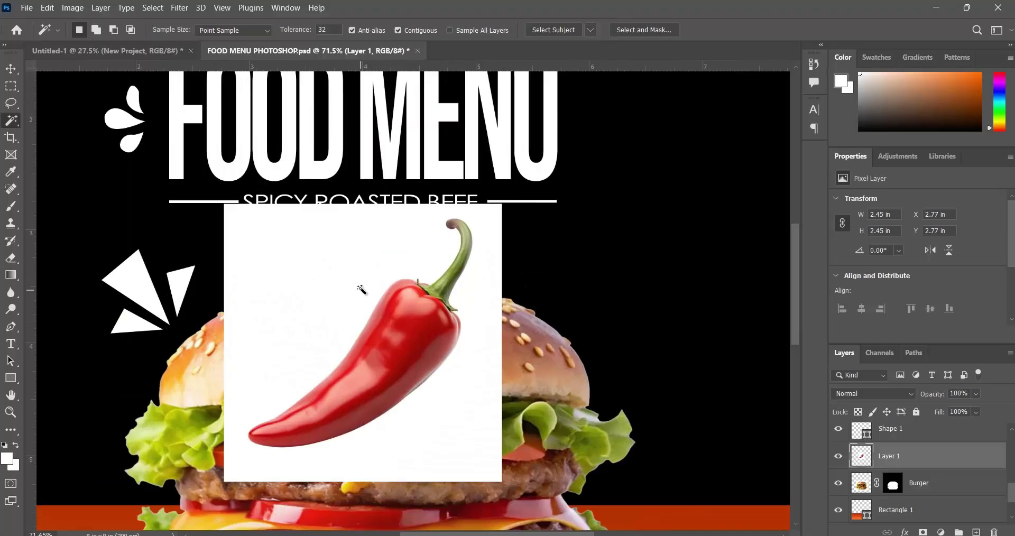
{"action": "right_click", "coordinate": [12, 122]}
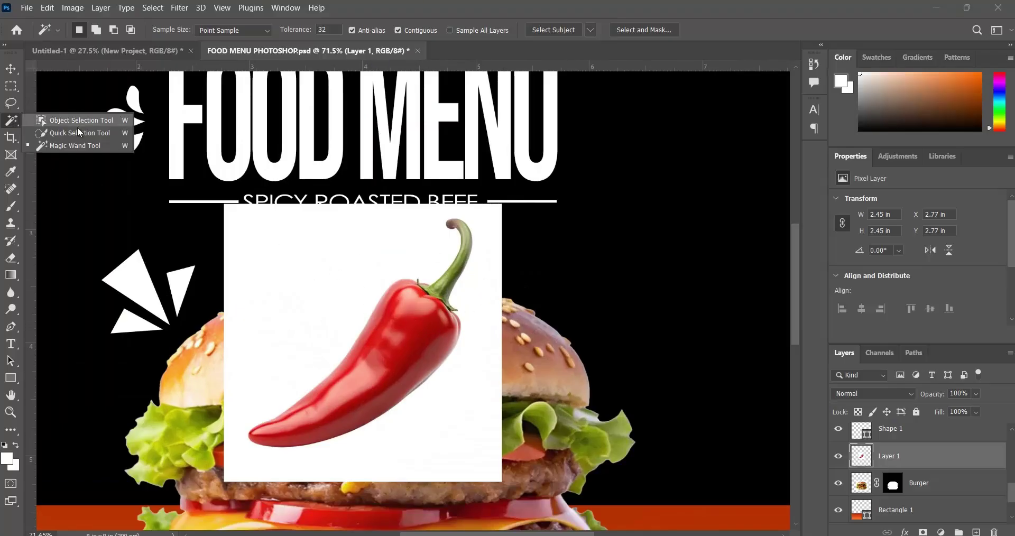
{"action": "left_click", "coordinate": [67, 144]}
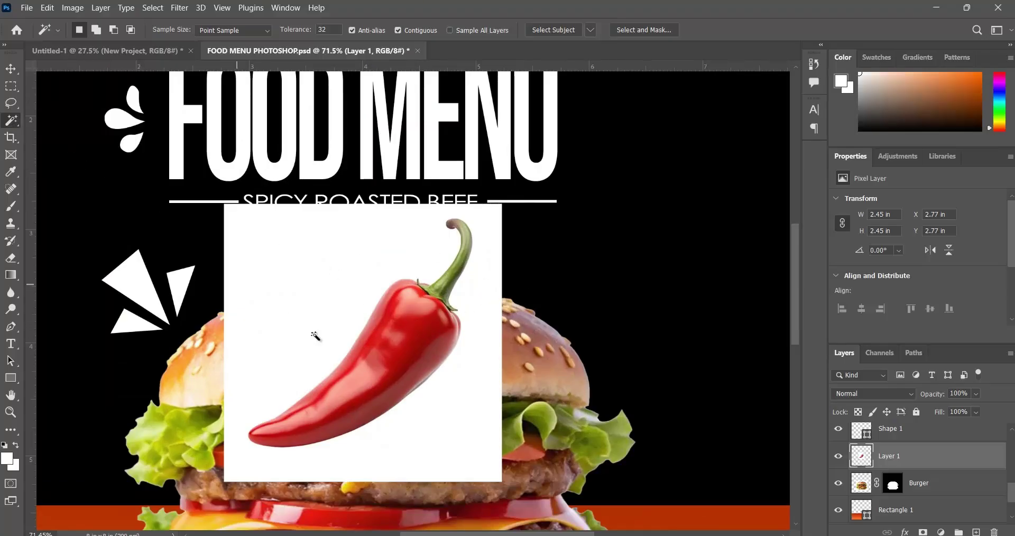
{"action": "left_click", "coordinate": [335, 283]}
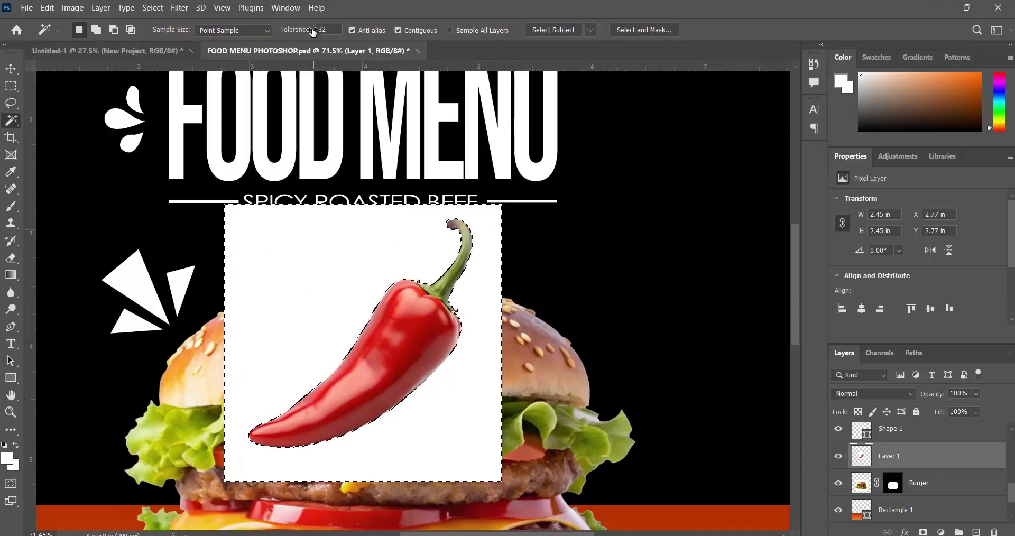
{"action": "key", "text": "ctrl+d"}
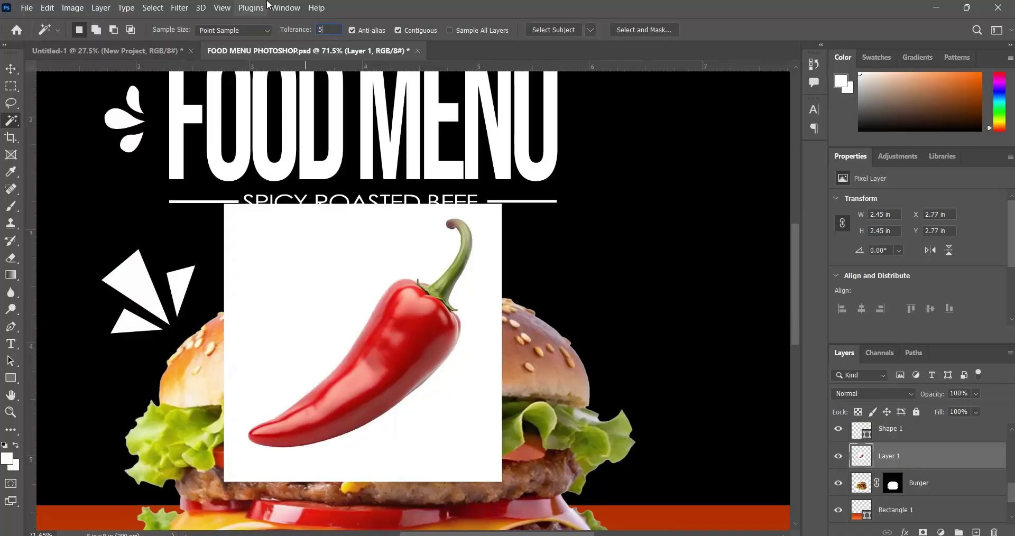
Select the white background around the chili with a Magic Wand tolerance of 50, delete it and clear the selection.
{"action": "type", "text": "0"}
{"action": "key", "text": "Return"}
{"action": "left_click", "coordinate": [325, 258]}
{"action": "key", "text": "Delete"}
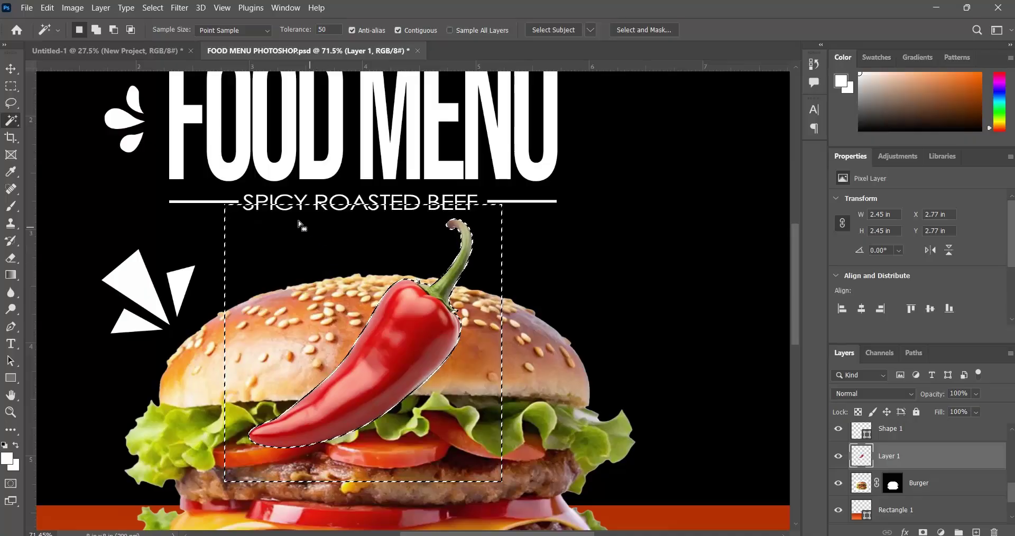
{"action": "left_click", "coordinate": [153, 7]}
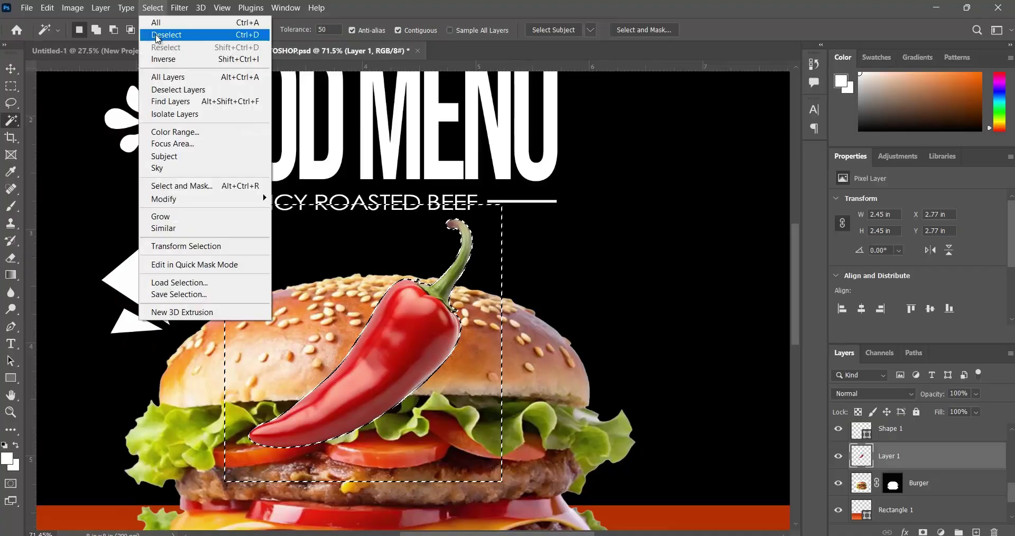
{"action": "key", "text": "Escape"}
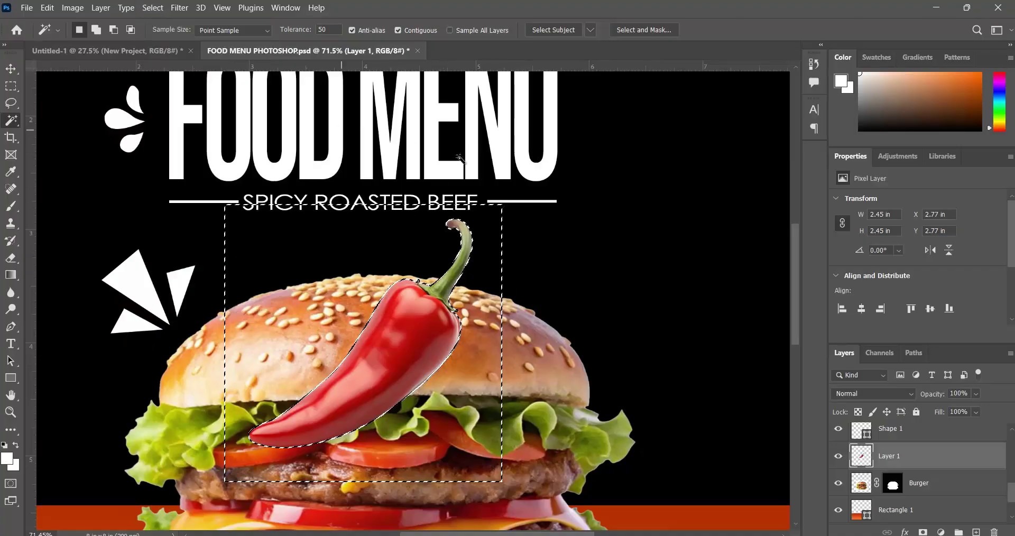
{"action": "left_click", "coordinate": [152, 8]}
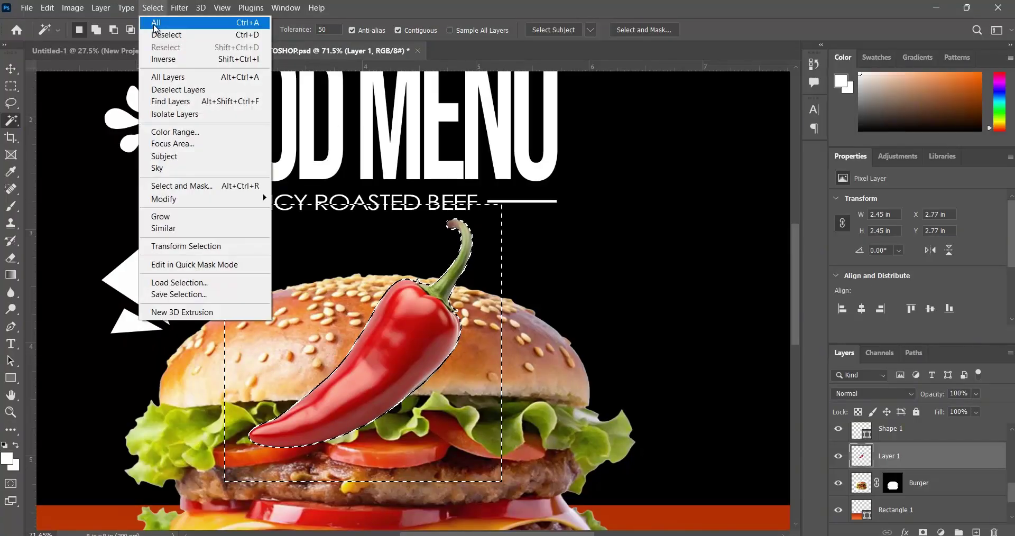
{"action": "left_click", "coordinate": [157, 35]}
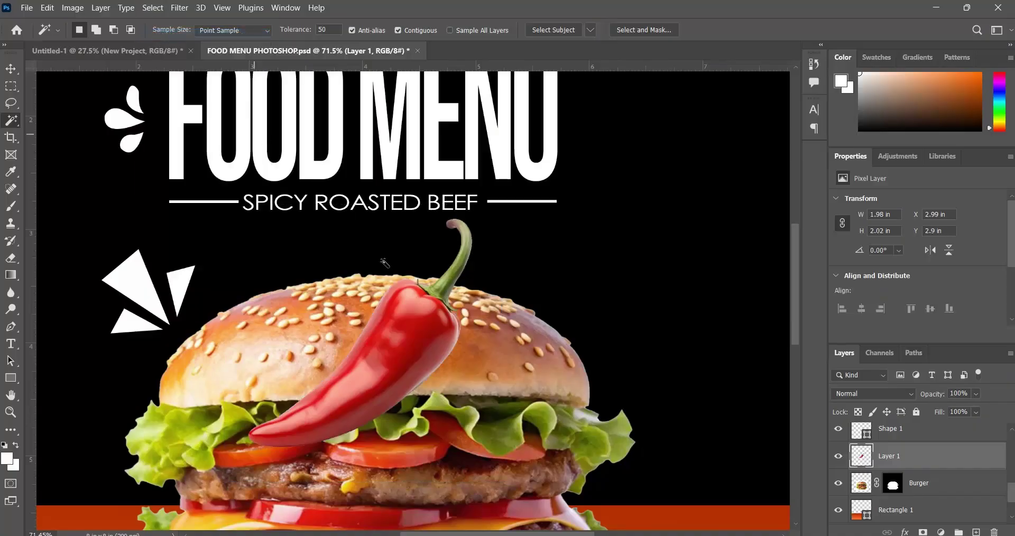
Move the cut-out chili off the burger to the poster's left edge, partly outside the canvas.
{"action": "left_click", "coordinate": [11, 69]}
{"action": "left_click_drag", "start_coordinate": [339, 332], "coordinate": [302, 319]}
{"action": "scroll", "coordinate": [256, 308], "scroll_direction": "down", "scroll_amount": 1}
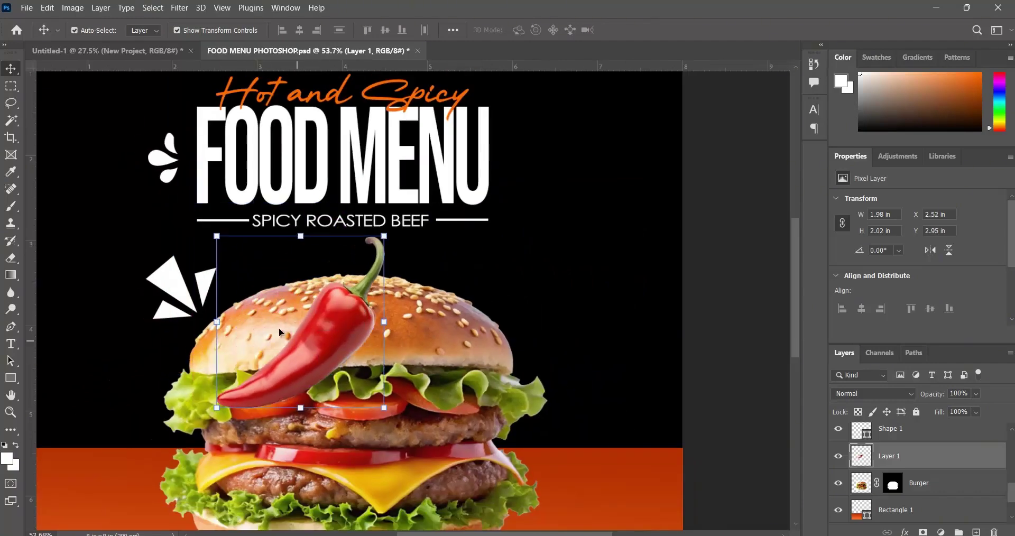
{"action": "scroll", "coordinate": [135, 154], "scroll_direction": "up", "scroll_amount": 3}
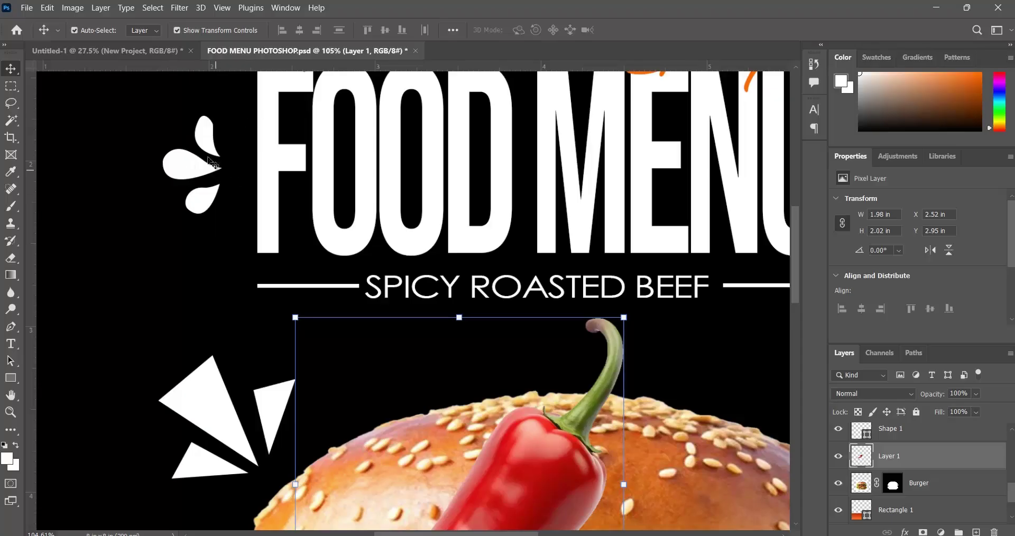
{"action": "left_click_drag", "start_coordinate": [496, 393], "coordinate": [313, 251]}
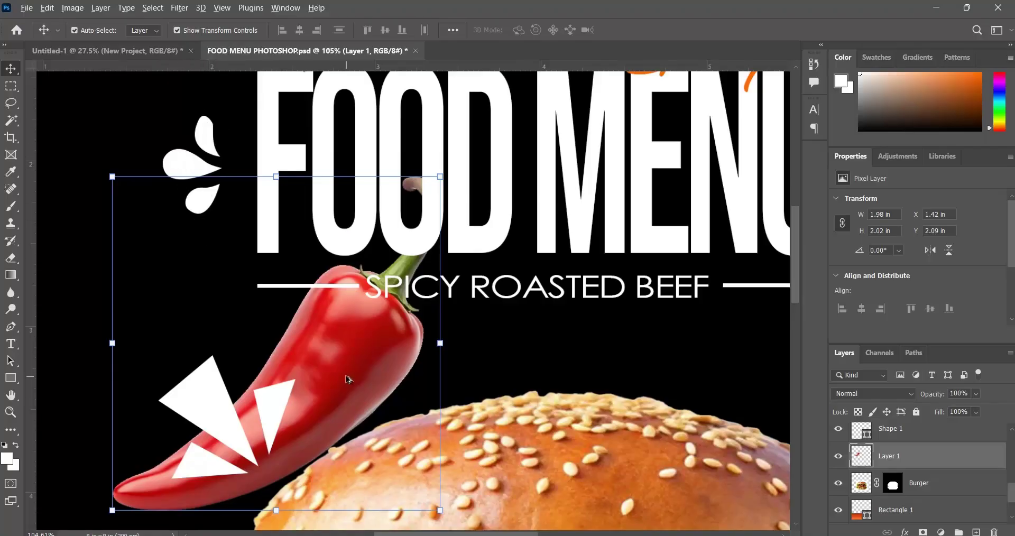
{"action": "scroll", "coordinate": [345, 374], "scroll_direction": "down", "scroll_amount": 5}
{"action": "left_click_drag", "start_coordinate": [340, 370], "coordinate": [245, 380]}
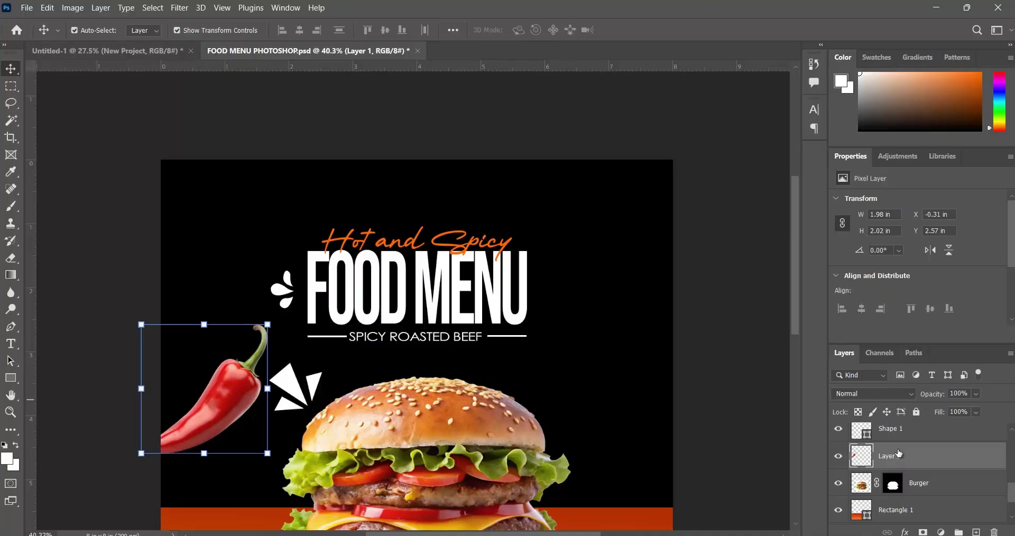
Show the New Project reference layer and move the chili over the reference pepper at the canvas's left edge.
{"action": "scroll", "coordinate": [872, 472], "scroll_direction": "up", "scroll_amount": 5}
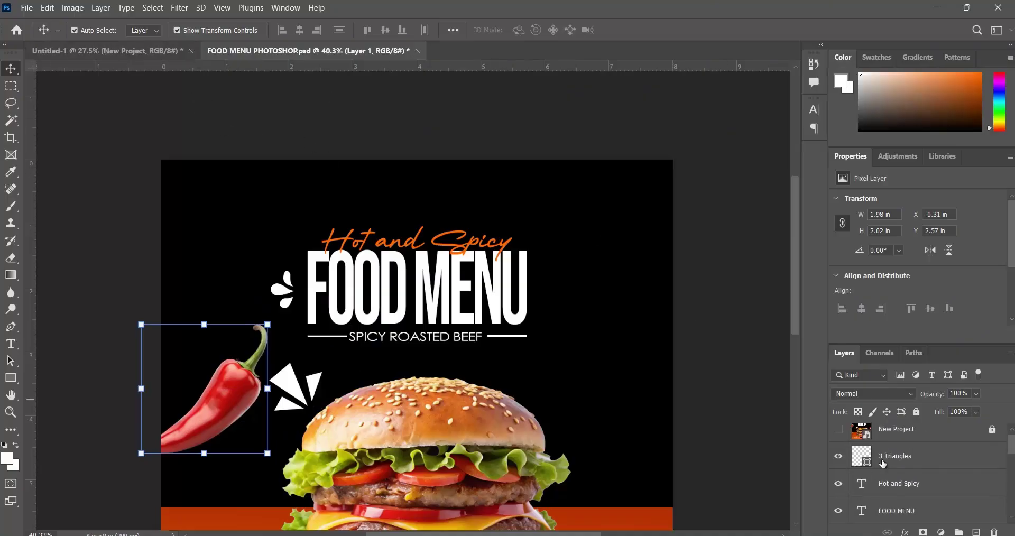
{"action": "left_click", "coordinate": [838, 437]}
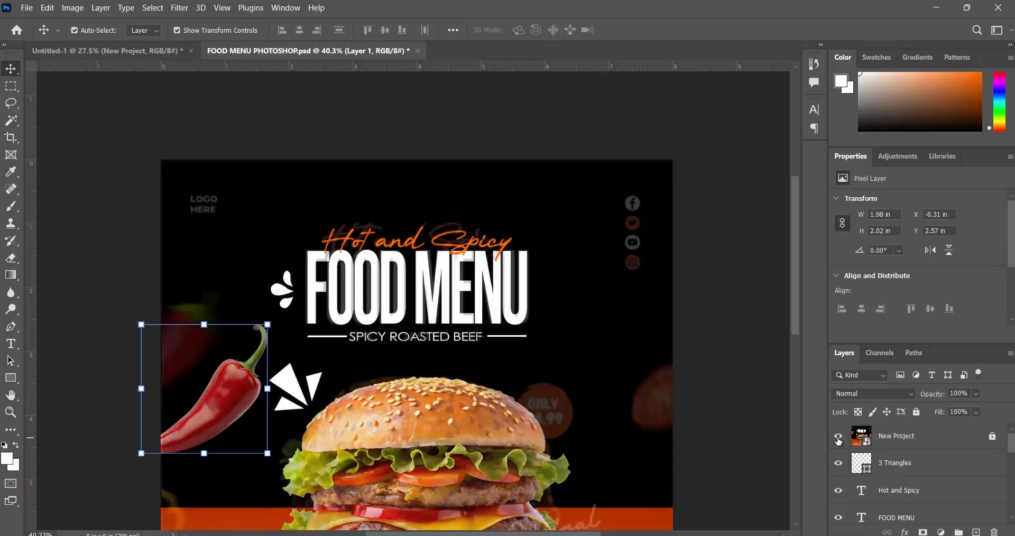
{"action": "left_click_drag", "start_coordinate": [270, 420], "coordinate": [180, 347]}
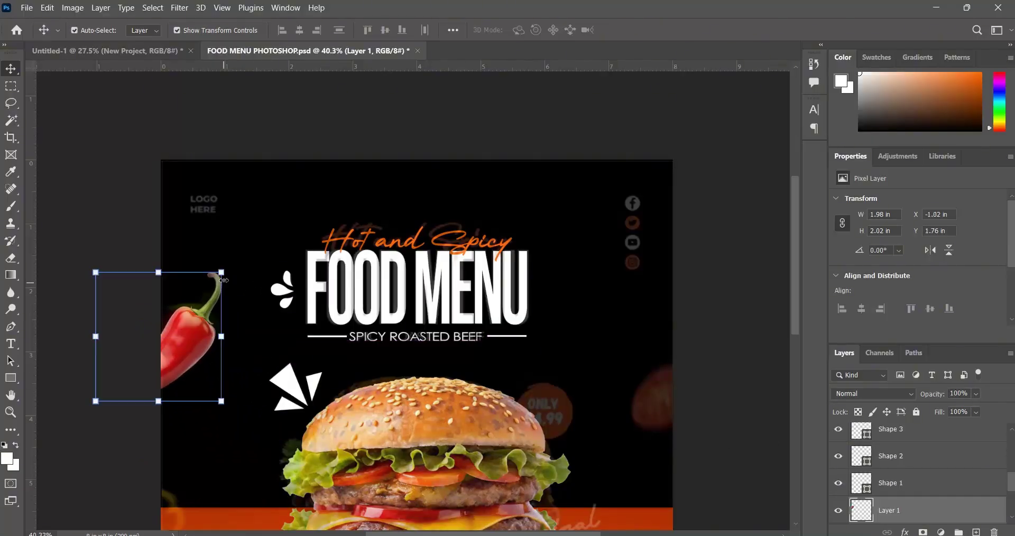
Scale the chili down to about 85% and deselect its layer.
{"action": "key", "text": "ctrl+t"}
{"action": "mouse_move", "coordinate": [221, 273]}
{"action": "left_mouse_down"}
{"action": "mouse_move", "coordinate": [194, 299]}
{"action": "mouse_move", "coordinate": [215, 276]}
{"action": "left_mouse_up"}
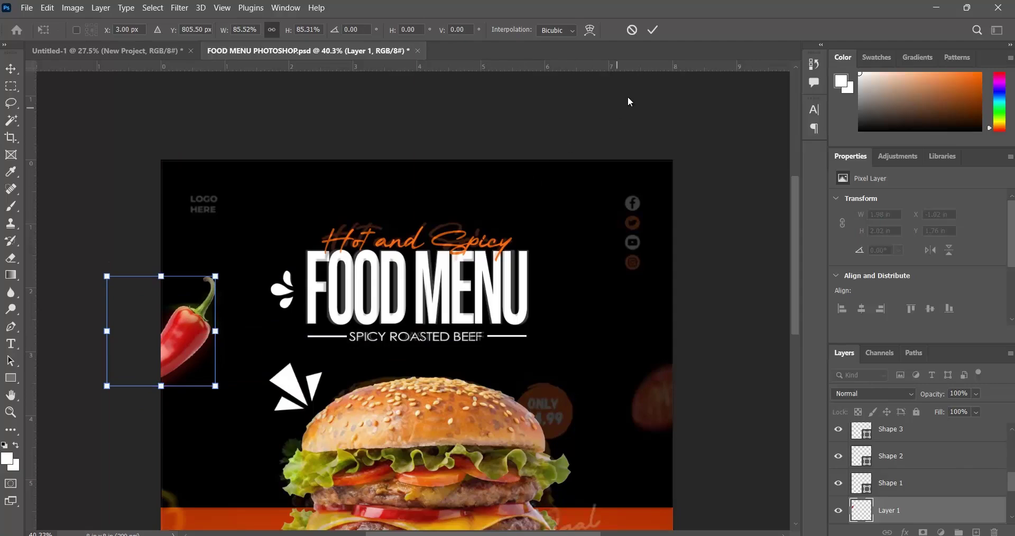
{"action": "left_click", "coordinate": [654, 30]}
{"action": "left_click", "coordinate": [608, 142]}
Examine the chili's placement and blur in the Untitled-1 reference poster, and return to FOOD MENU PHOTOSHOP.psd.
{"action": "scroll", "coordinate": [229, 316], "scroll_direction": "down", "scroll_amount": 3}
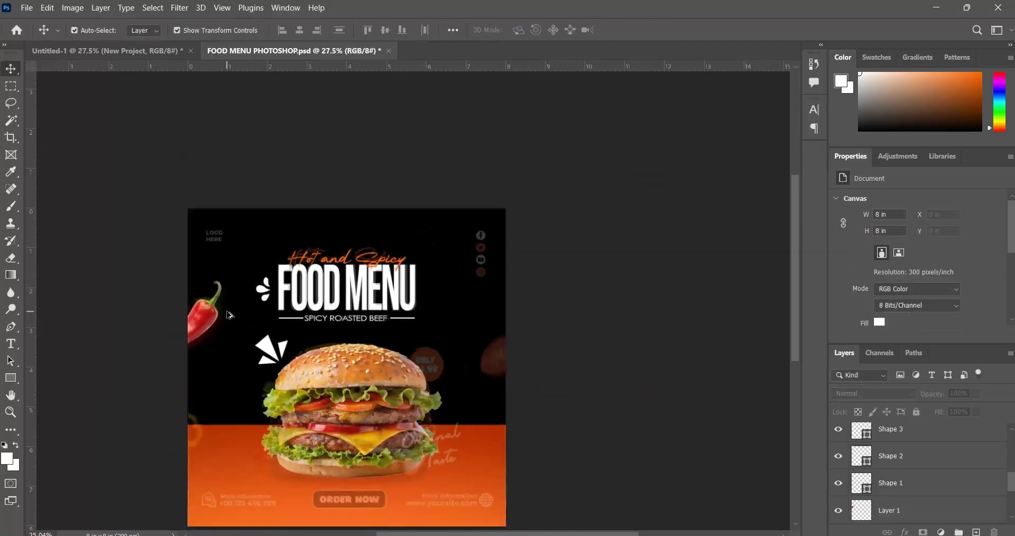
{"action": "scroll", "coordinate": [229, 315], "scroll_direction": "down", "scroll_amount": 1}
{"action": "scroll", "coordinate": [227, 320], "scroll_direction": "up", "scroll_amount": 5}
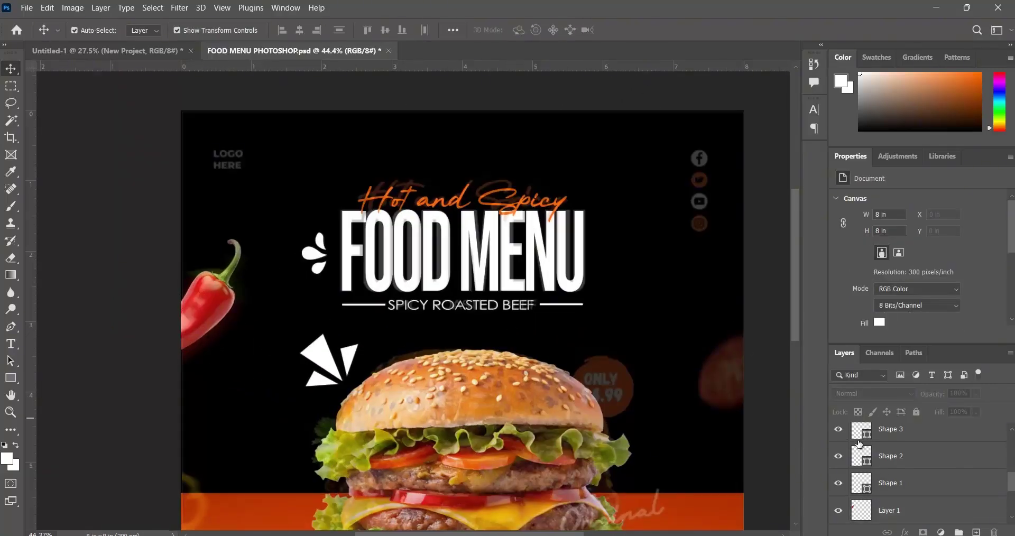
{"action": "left_click", "coordinate": [104, 49]}
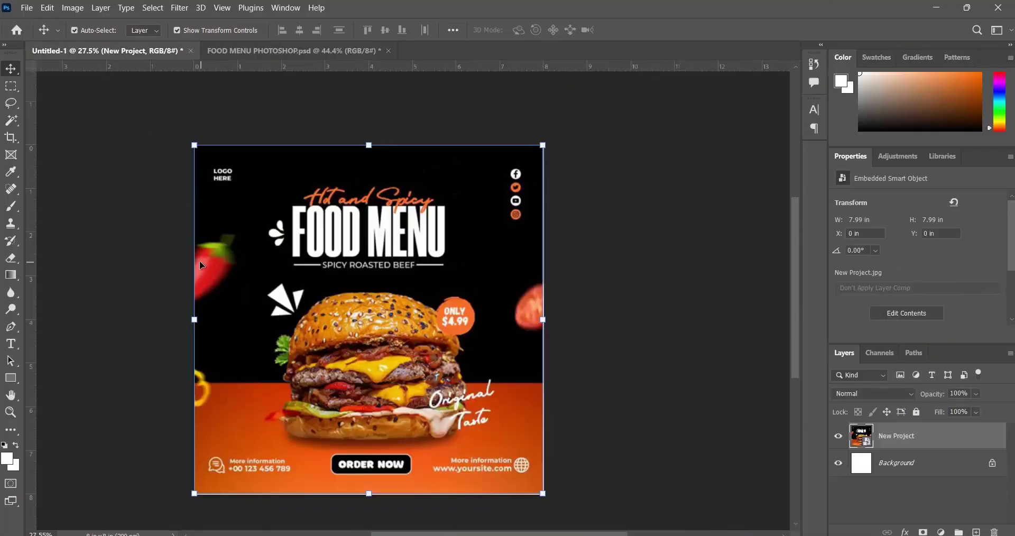
{"action": "scroll", "coordinate": [199, 261], "scroll_direction": "up", "scroll_amount": 4}
{"action": "scroll", "coordinate": [196, 250], "scroll_direction": "down", "scroll_amount": 2}
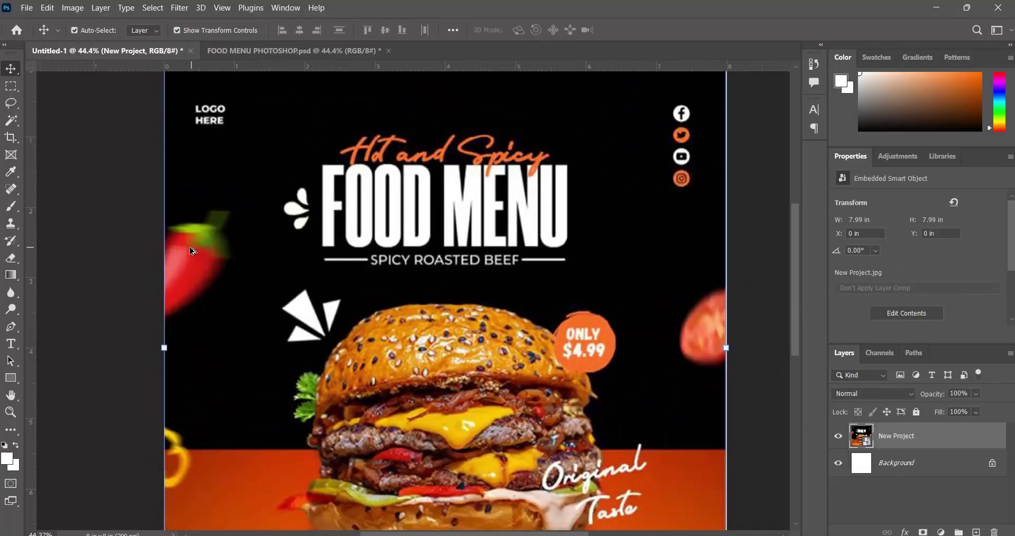
{"action": "left_click", "coordinate": [281, 49]}
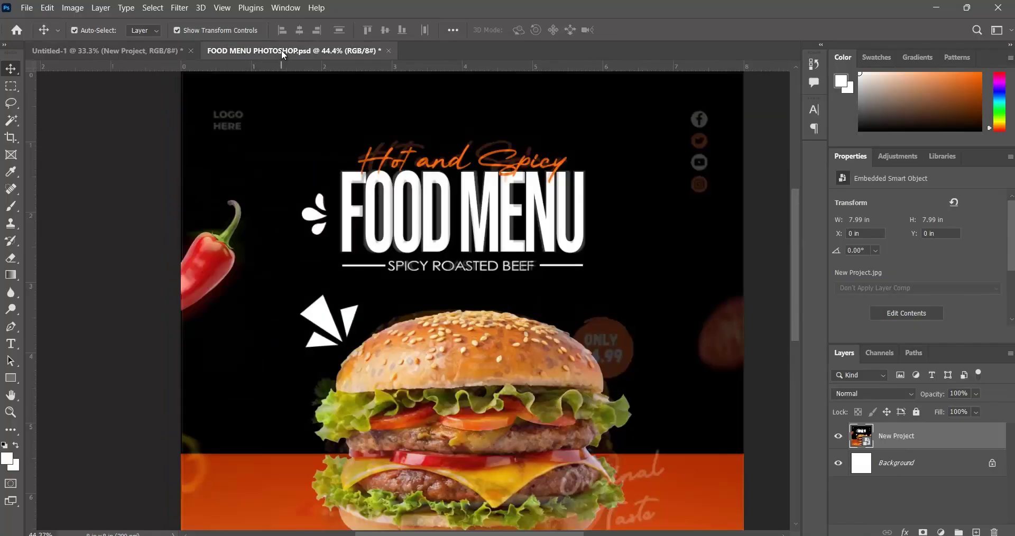
Rename the chili's layer, Layer 1, as "Pepper" and convert it to a smart object.
{"action": "left_click", "coordinate": [208, 261]}
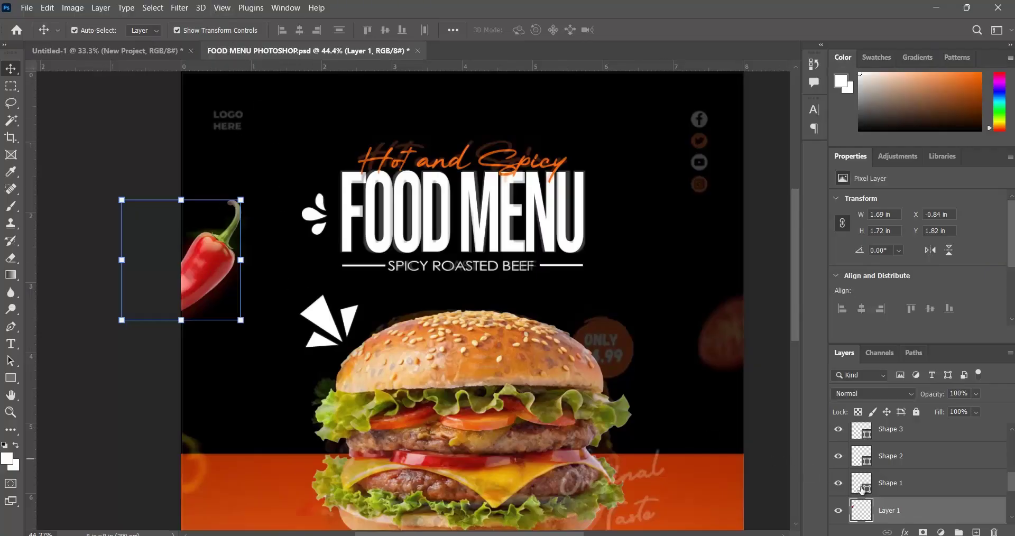
{"action": "double_click", "coordinate": [888, 511]}
{"action": "type", "text": "Pe"}
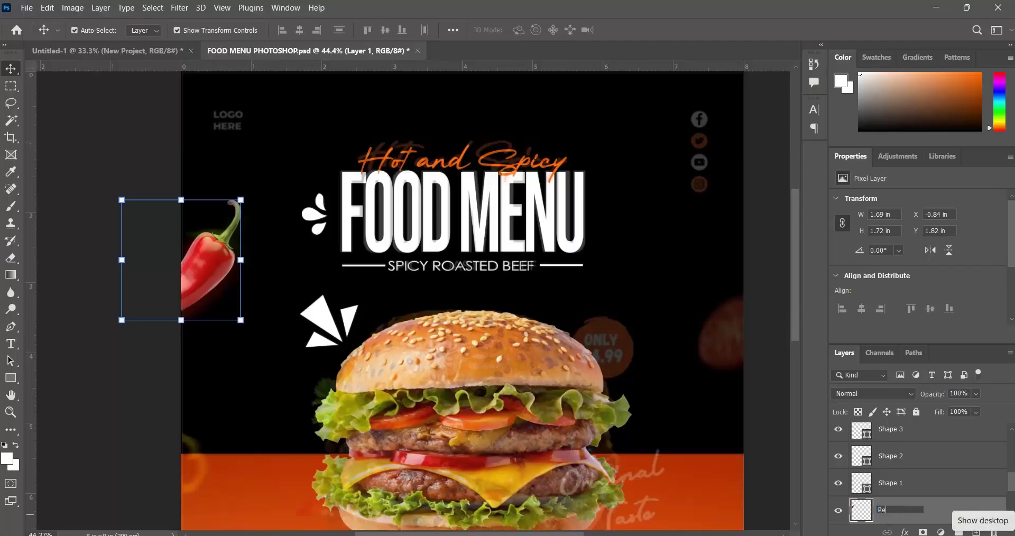
{"action": "type", "text": "pper"}
{"action": "key", "text": "Return"}
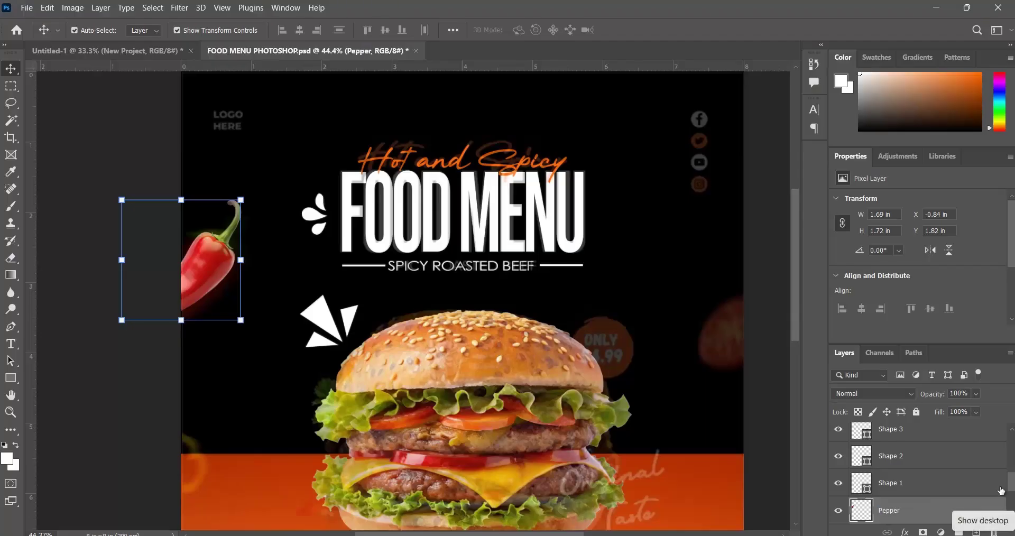
{"action": "right_click", "coordinate": [920, 515]}
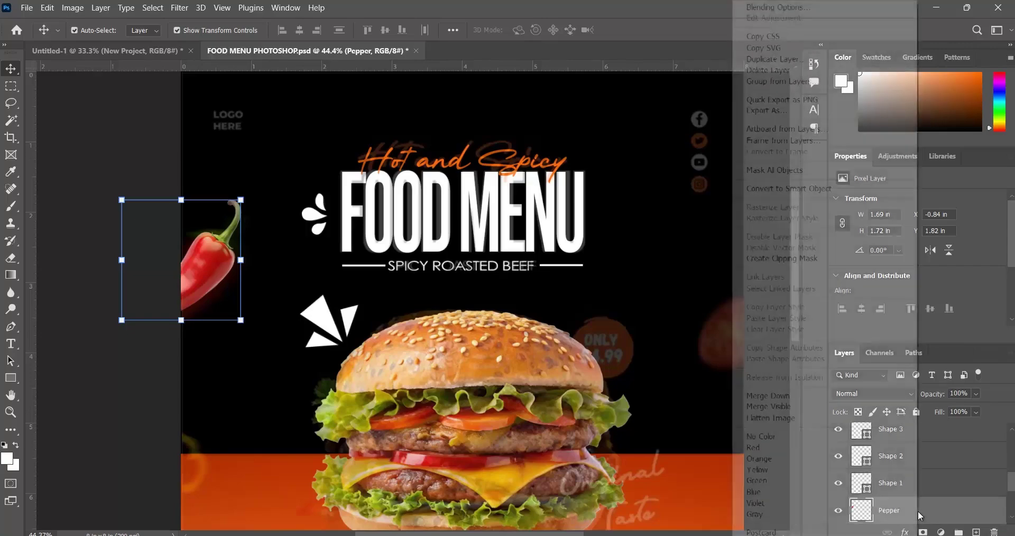
{"action": "left_click", "coordinate": [776, 194]}
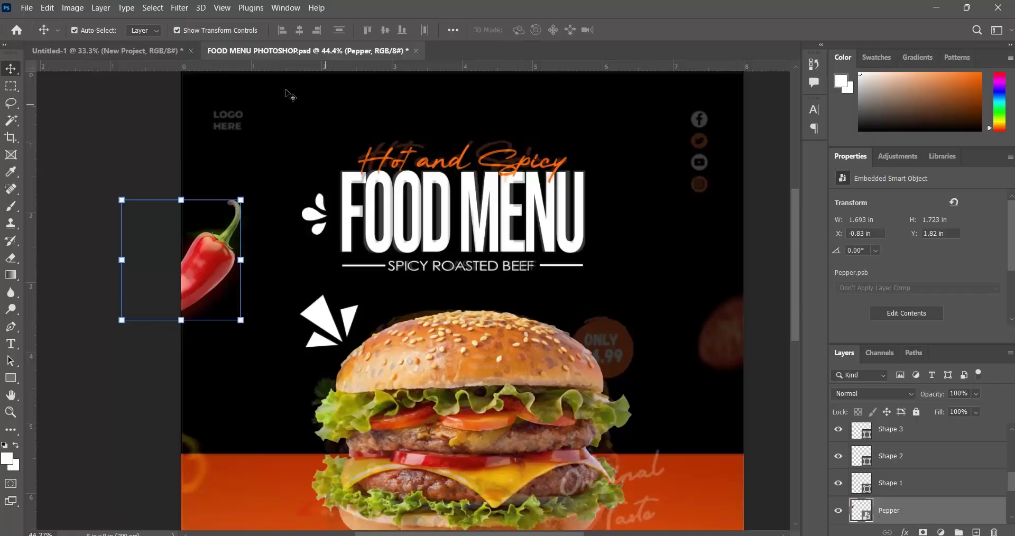
Apply a Motion Blur to the Pepper layer with a 0° angle and a distance of about 47 pixels.
{"action": "left_click", "coordinate": [178, 10]}
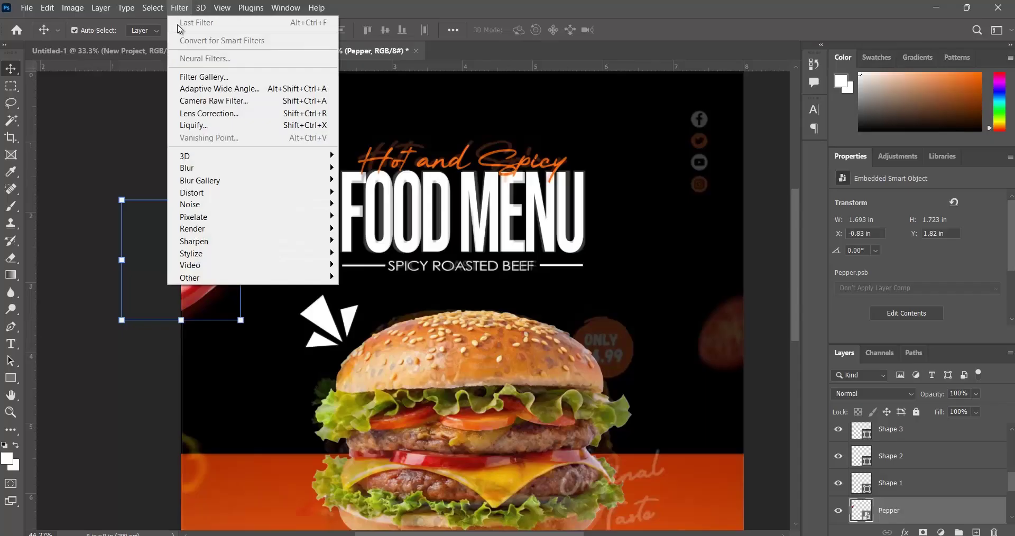
{"action": "mouse_move", "coordinate": [218, 170]}
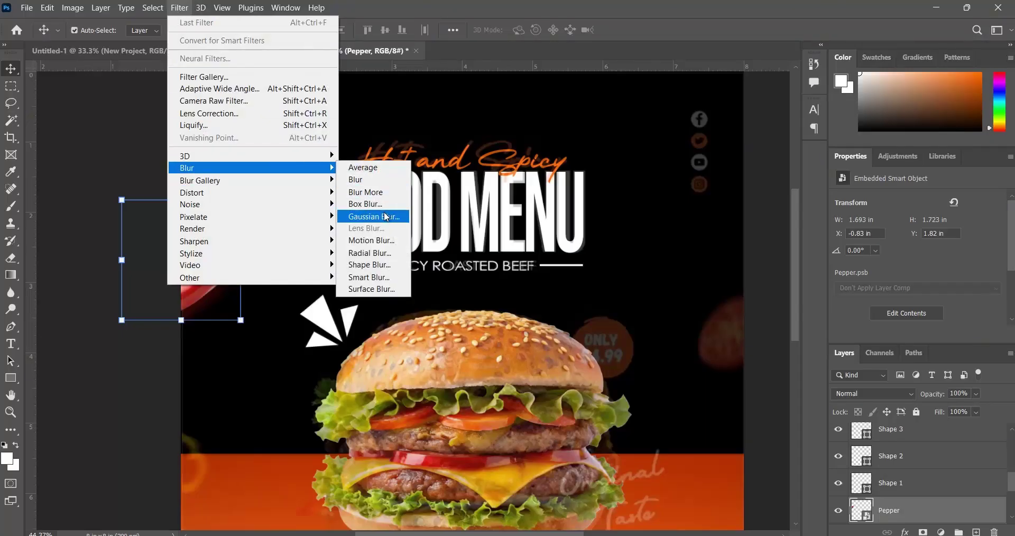
{"action": "left_click", "coordinate": [372, 241]}
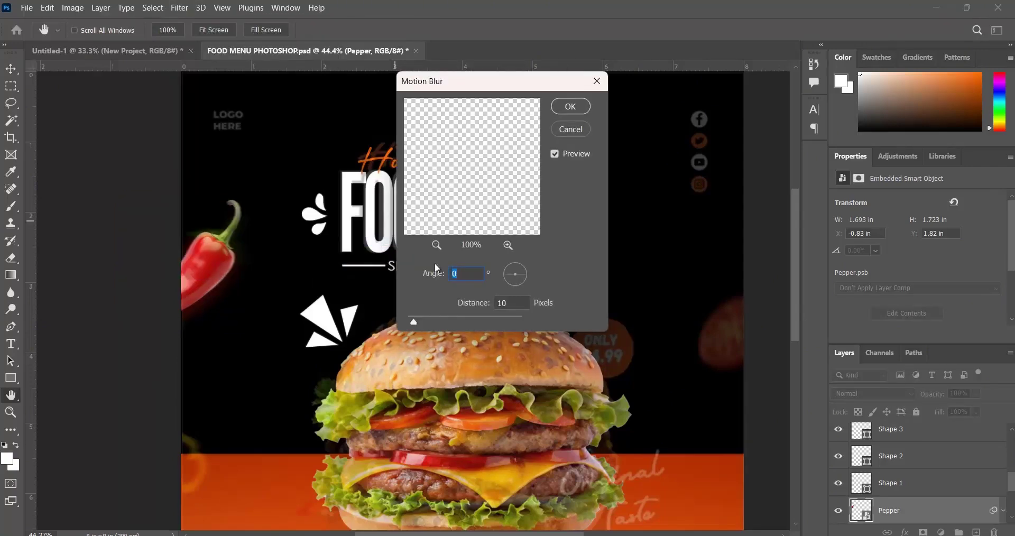
{"action": "left_click_drag", "start_coordinate": [415, 322], "coordinate": [437, 320]}
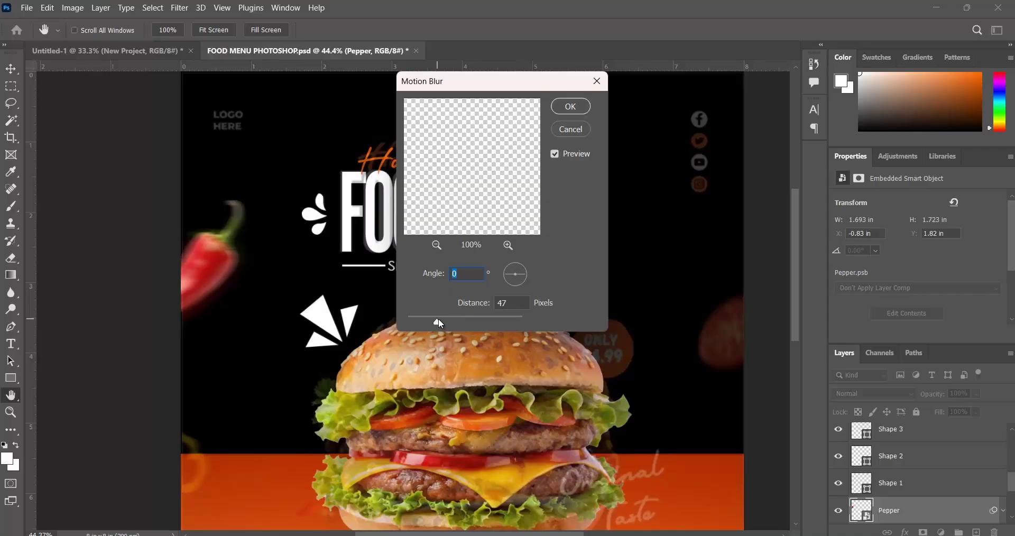
{"action": "mouse_move", "coordinate": [439, 318]}
{"action": "left_mouse_down"}
{"action": "mouse_move", "coordinate": [455, 314]}
{"action": "mouse_move", "coordinate": [434, 316]}
{"action": "left_mouse_up"}
{"action": "left_click", "coordinate": [137, 51]}
{"action": "left_click_drag", "start_coordinate": [434, 323], "coordinate": [439, 324]}
{"action": "left_click", "coordinate": [570, 107]}
{"action": "left_click", "coordinate": [128, 52]}
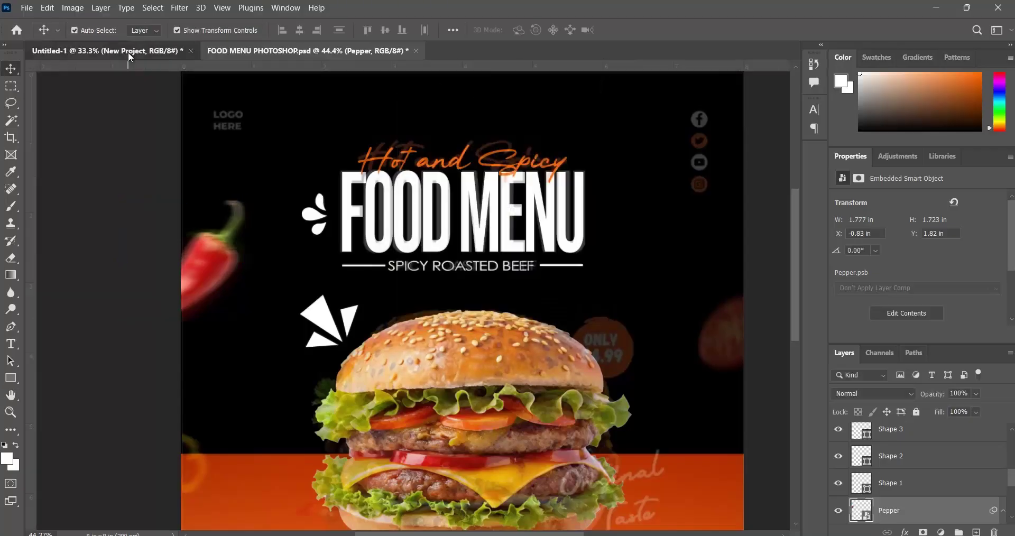
{"action": "left_click", "coordinate": [247, 54]}
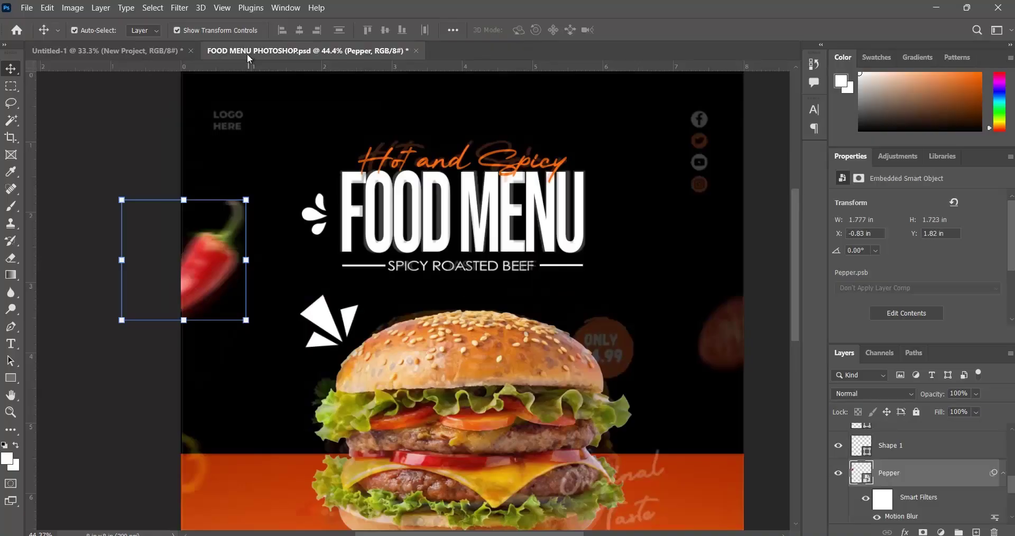
{"action": "left_click", "coordinate": [124, 318]}
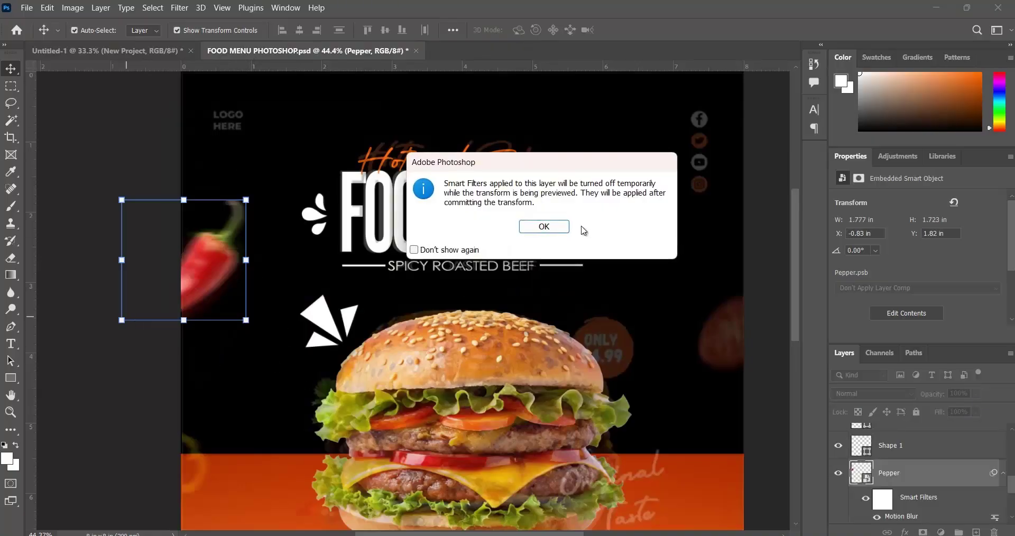
{"action": "left_click", "coordinate": [548, 228]}
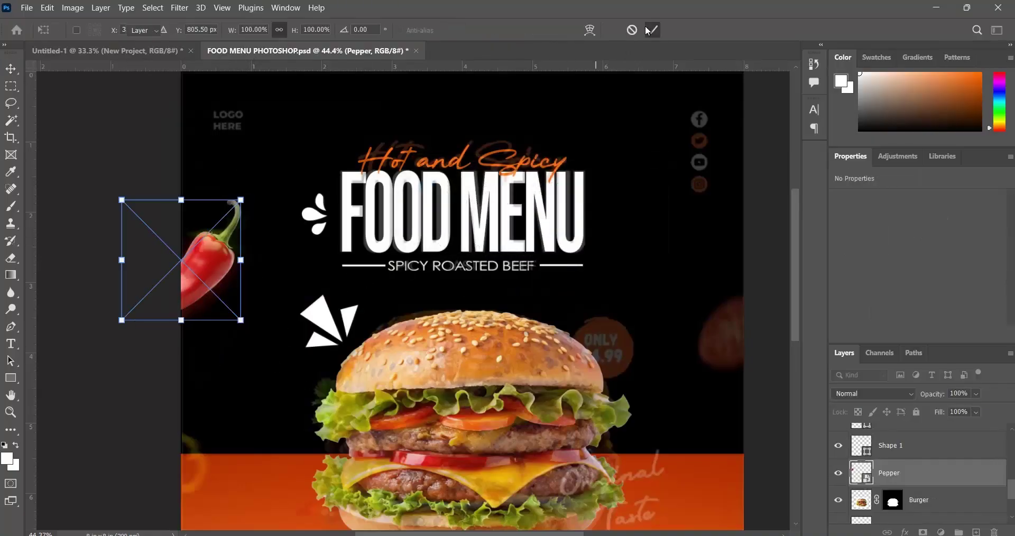
{"action": "left_click", "coordinate": [651, 30]}
Deselect the Pepper layer and save the poster document.
{"action": "scroll", "coordinate": [194, 352], "scroll_direction": "down", "scroll_amount": 3}
{"action": "left_click", "coordinate": [194, 356]}
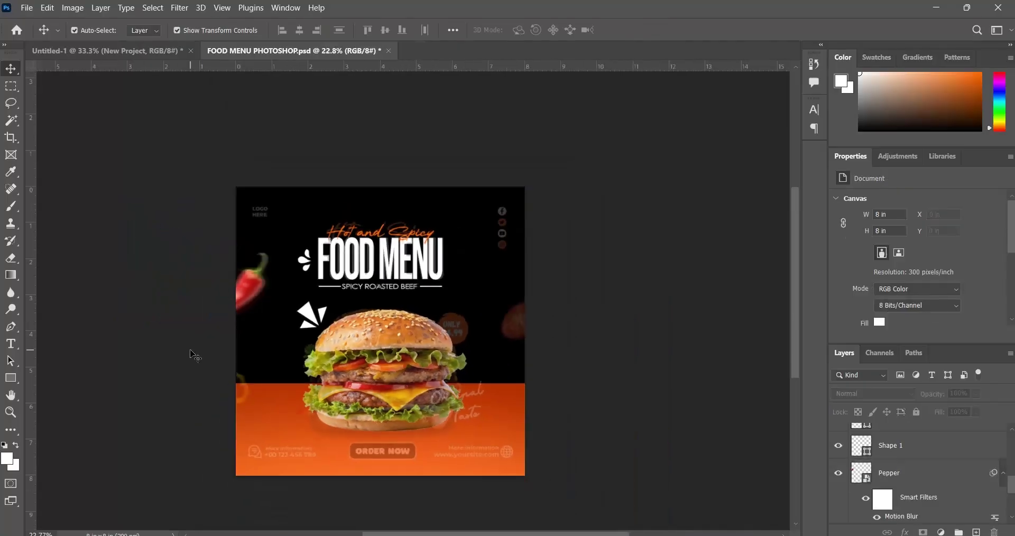
{"action": "key", "text": "ctrl+s"}
Compare the poster with and without the New Project reference layer, leaving the reference shown.
{"action": "scroll", "coordinate": [889, 441], "scroll_direction": "up", "scroll_amount": 2}
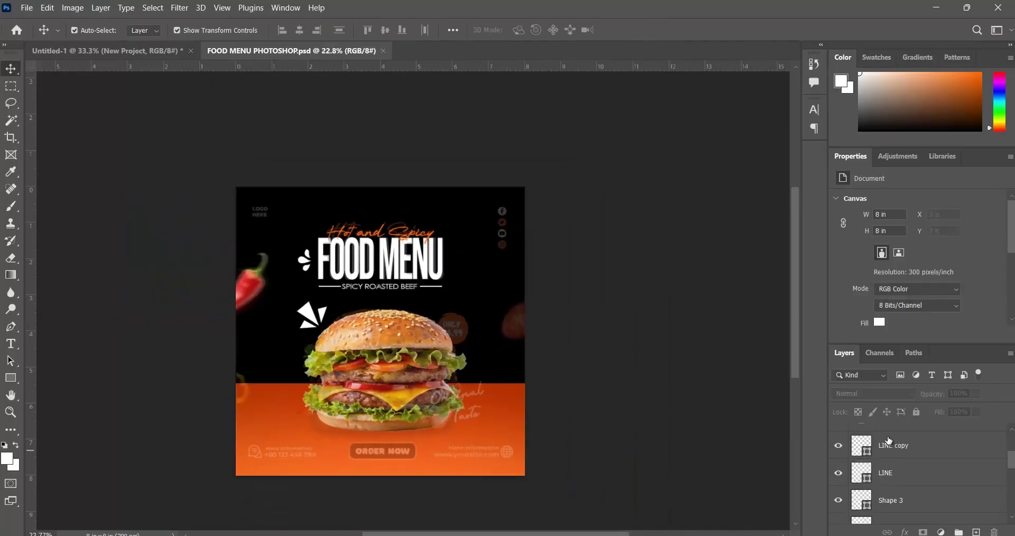
{"action": "scroll", "coordinate": [888, 440], "scroll_direction": "up", "scroll_amount": 3}
{"action": "left_click", "coordinate": [839, 437]}
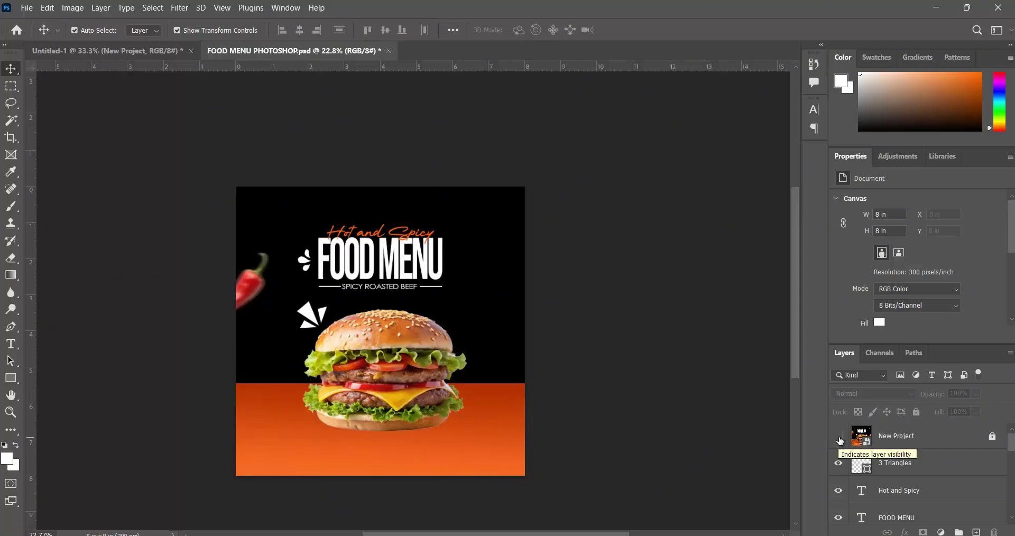
{"action": "left_click", "coordinate": [839, 439]}
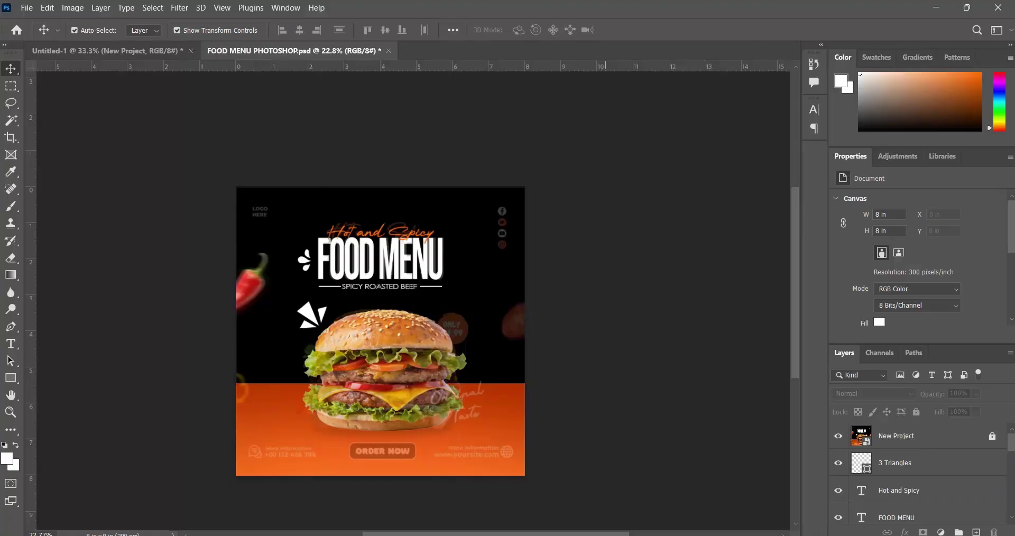
Switch to the browser and search Pinterest for "tomato slice".
{"action": "key", "text": "alt+Tab"}
{"action": "left_click", "coordinate": [184, 86]}
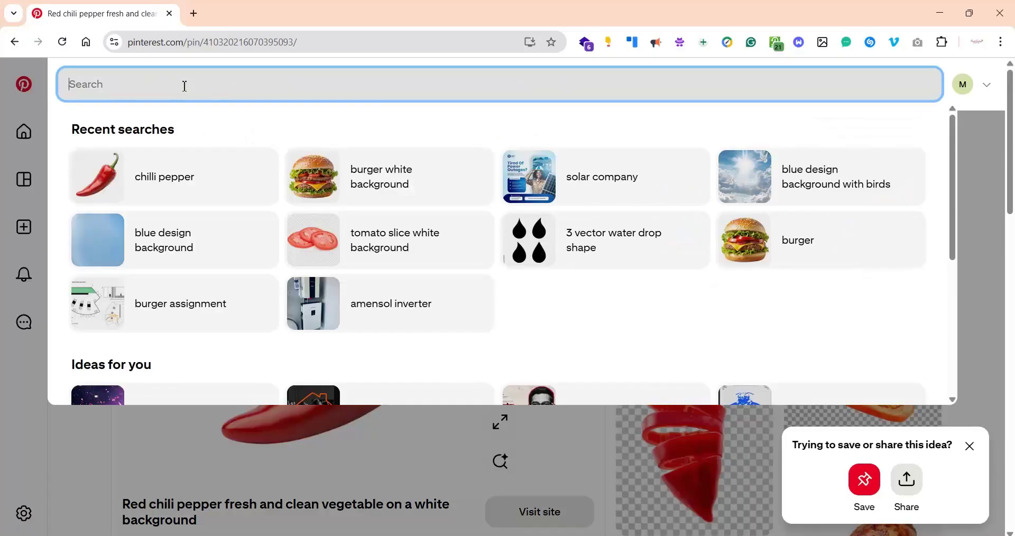
{"action": "type", "text": "rom"}
{"action": "key", "text": "BackSpace"}
{"action": "key", "text": "BackSpace"}
{"action": "key", "text": "BackSpace"}
{"action": "type", "text": "tomato"}
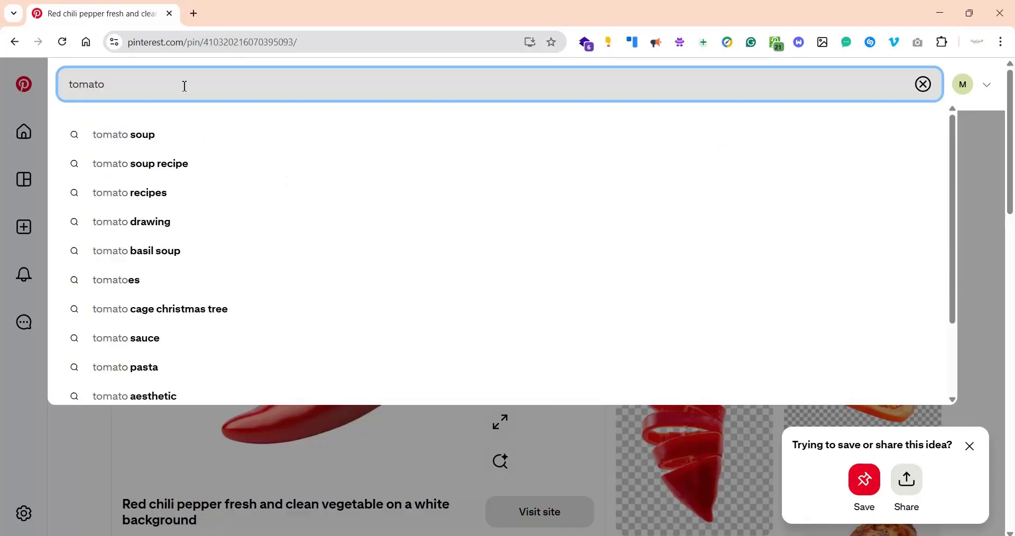
{"action": "type", "text": " slice"}
{"action": "key", "text": "Return"}
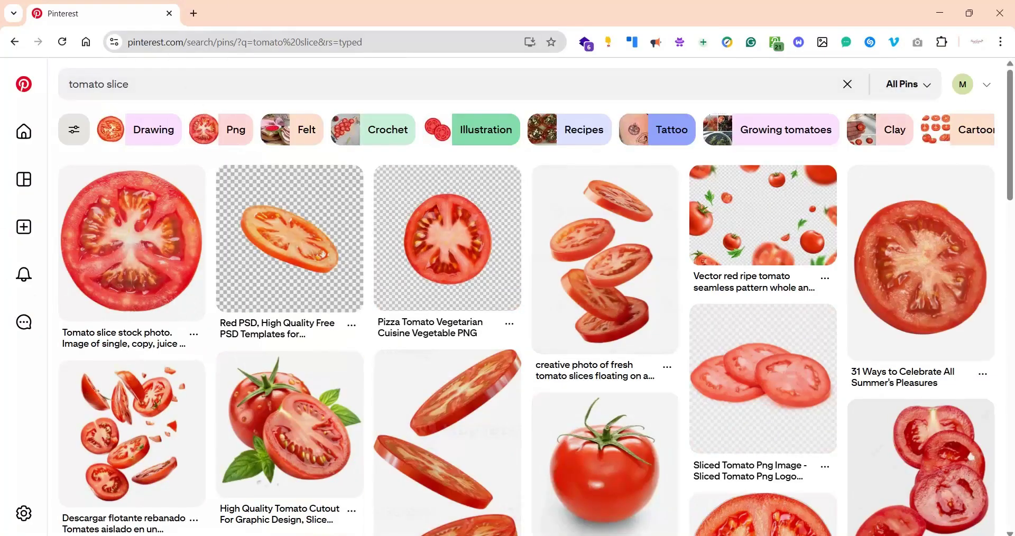
Open the "Tomato slice stock photo" pin of a single round slice and copy its image.
{"action": "key", "text": "alt+Tab"}
{"action": "key", "text": "alt+Tab"}
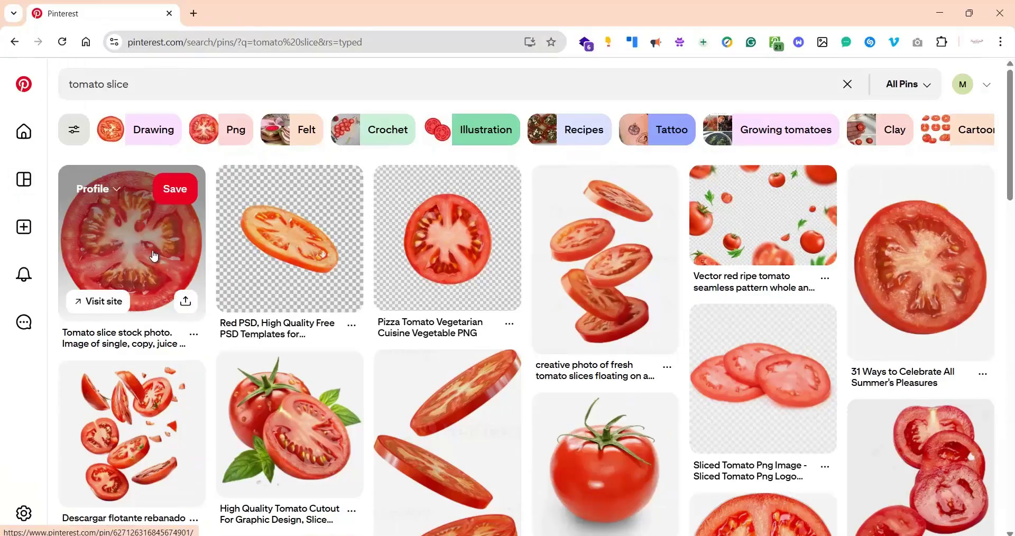
{"action": "left_click", "coordinate": [154, 256]}
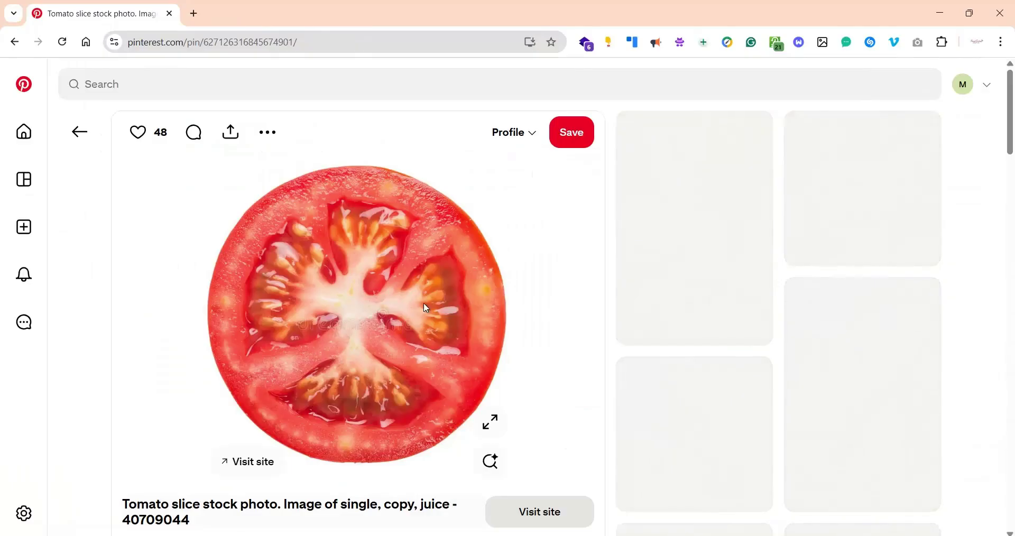
{"action": "right_click", "coordinate": [399, 288]}
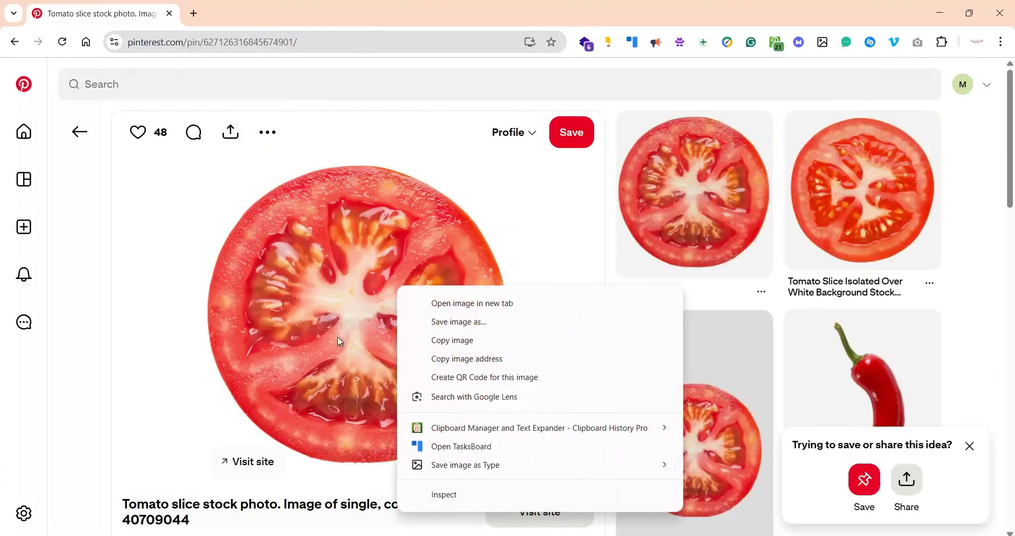
{"action": "left_click", "coordinate": [457, 343]}
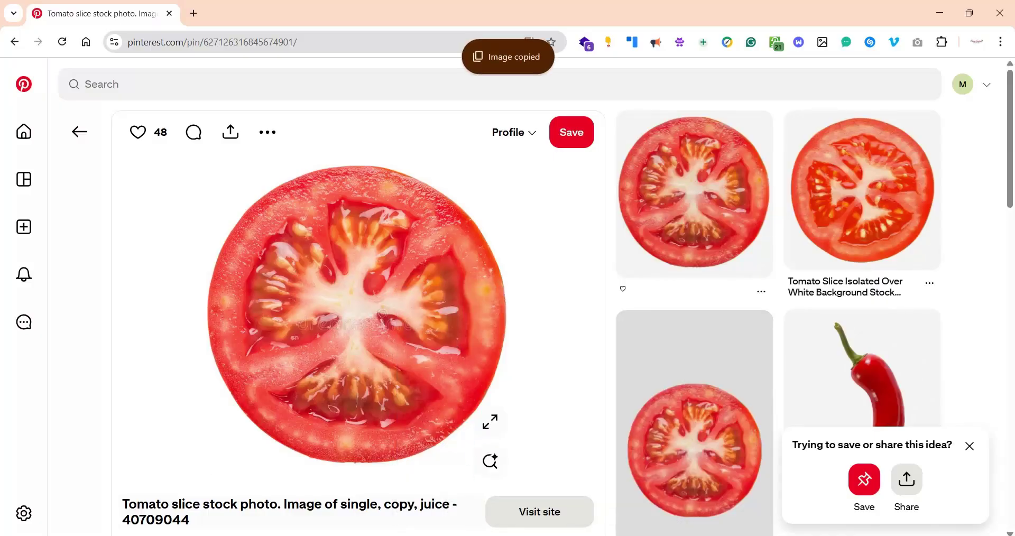
Switch to Photoshop and paste the copied tomato image into the poster directly above the 3 Triangles layer.
{"action": "left_click", "coordinate": [682, 516]}
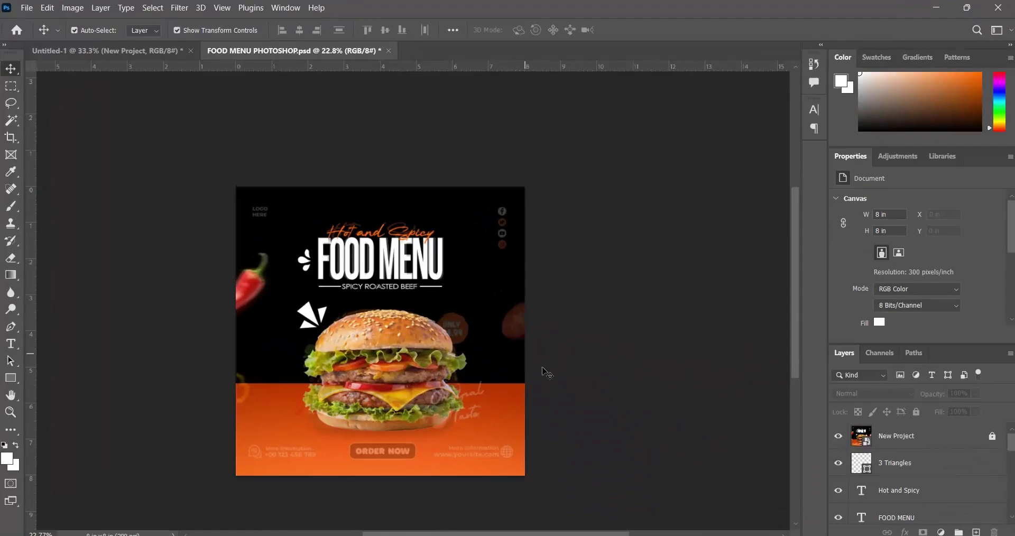
{"action": "left_click", "coordinate": [927, 468]}
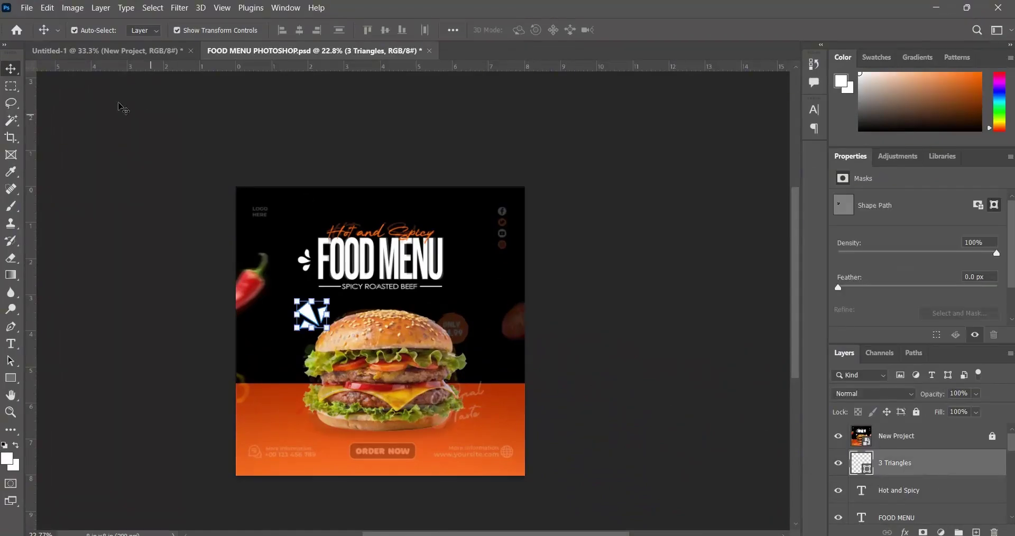
{"action": "left_click", "coordinate": [47, 7]}
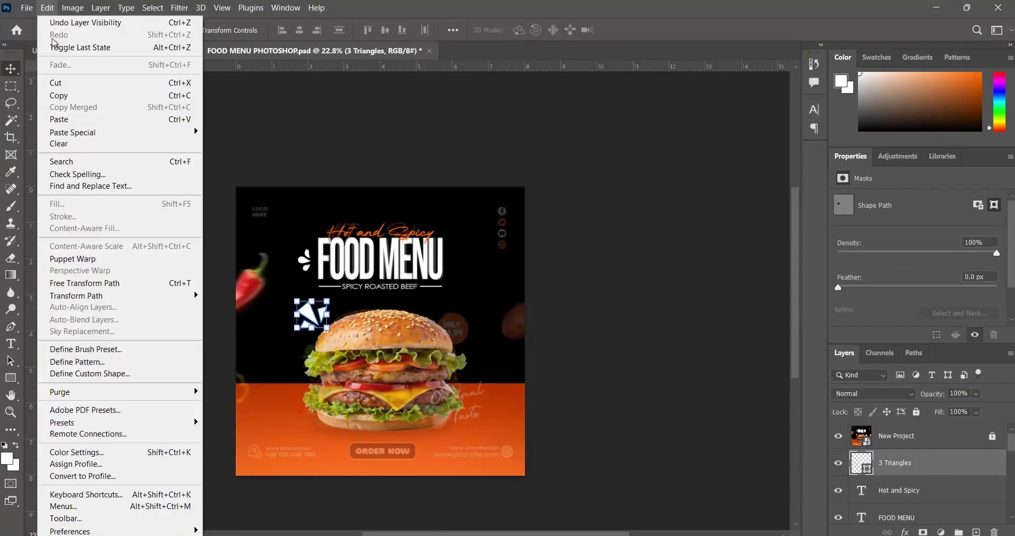
{"action": "left_click", "coordinate": [47, 7]}
{"action": "left_click", "coordinate": [47, 8]}
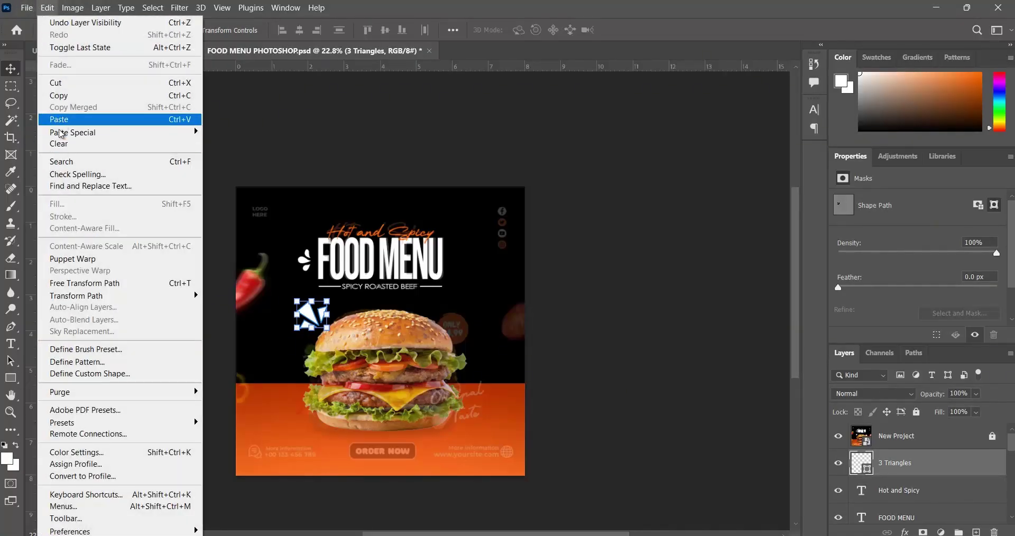
{"action": "left_click", "coordinate": [62, 119]}
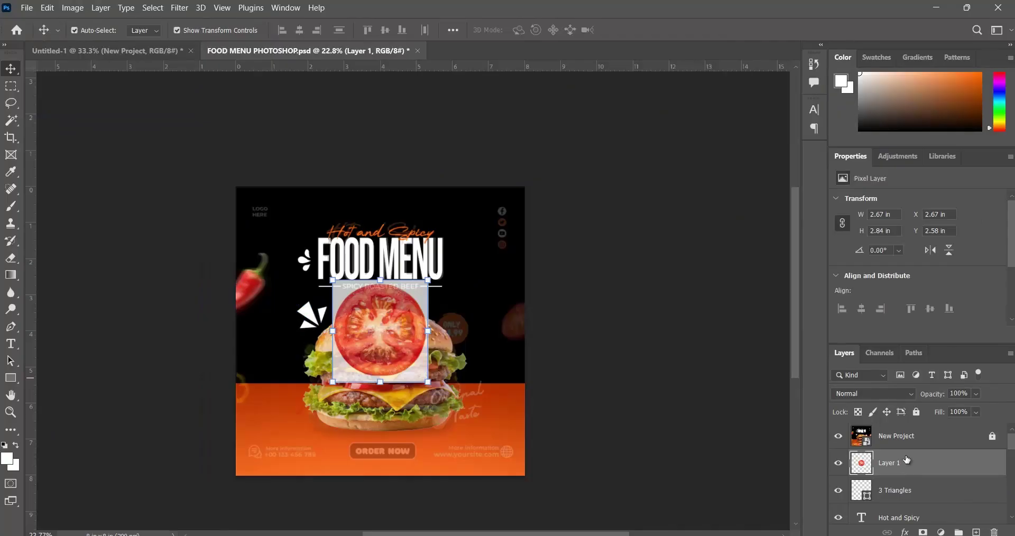
Hide the New Project reference layer and move the pasted tomato image to about X 4.07 in, Y 1.77 in.
{"action": "left_click_drag", "start_coordinate": [405, 321], "coordinate": [496, 267]}
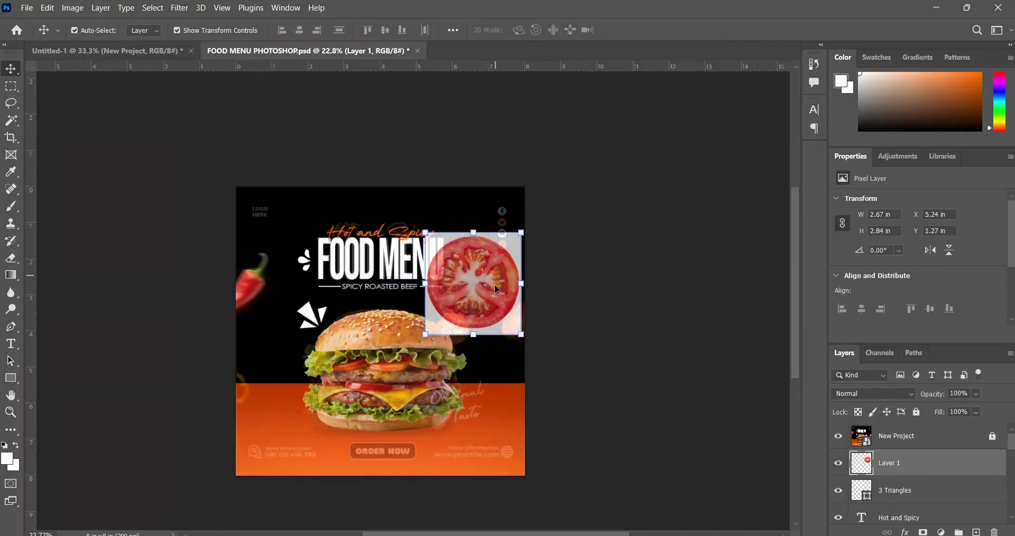
{"action": "left_click", "coordinate": [839, 437]}
{"action": "scroll", "coordinate": [462, 290], "scroll_direction": "up", "scroll_amount": 3}
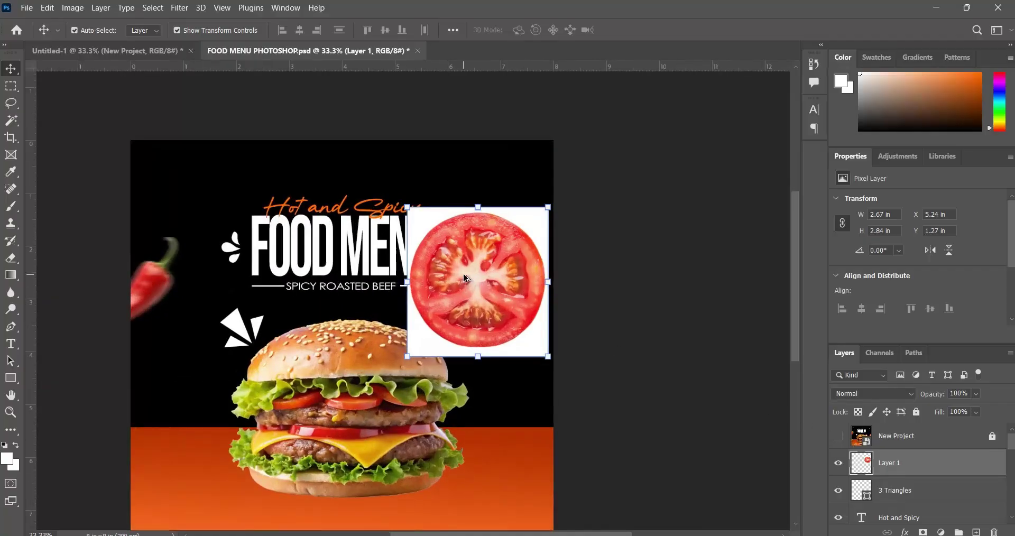
{"action": "left_click_drag", "start_coordinate": [462, 278], "coordinate": [373, 313]}
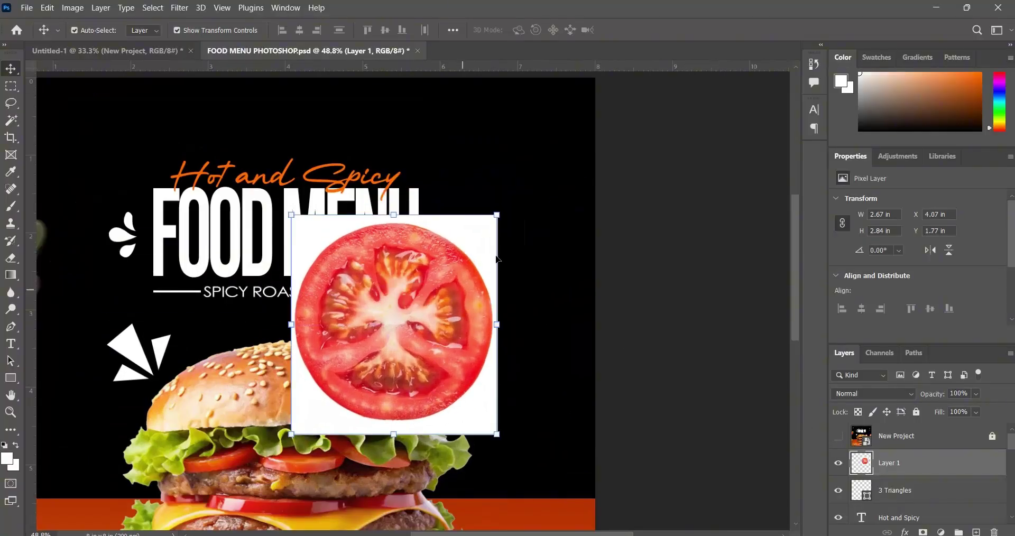
{"action": "left_click", "coordinate": [697, 212]}
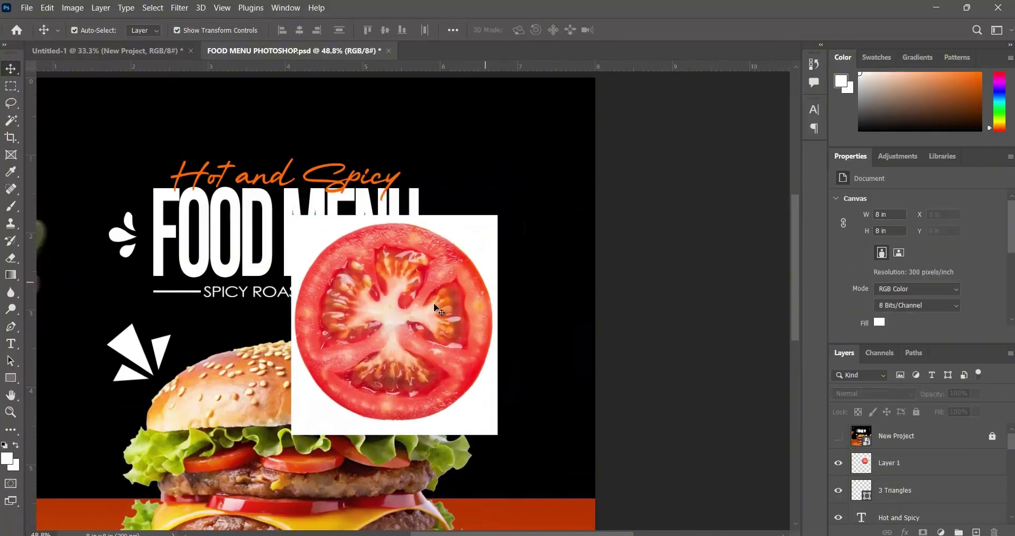
Activate the Magic Wand tool and rename the tomato's layer, Layer 1, as "Tomato".
{"action": "left_click", "coordinate": [11, 122]}
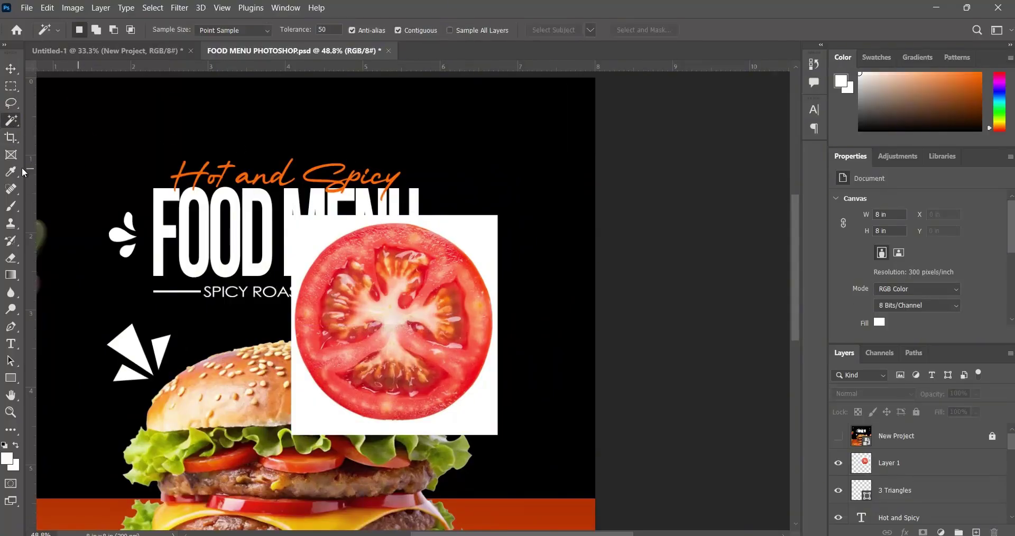
{"action": "double_click", "coordinate": [891, 464]}
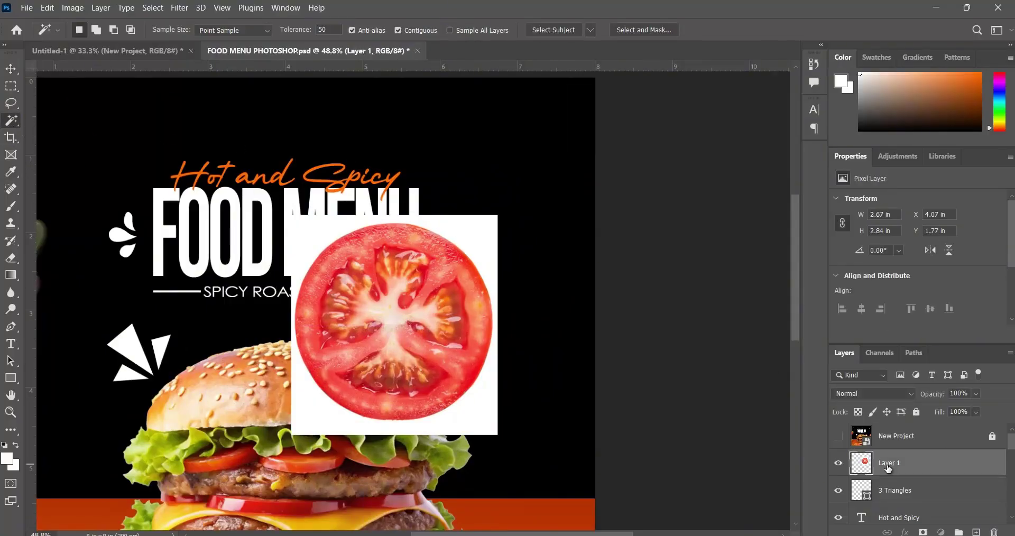
{"action": "type", "text": "Tomato"}
{"action": "key", "text": "Return"}
Select the white background around the tomato slice with the Magic Wand, delete it and deselect.
{"action": "left_click", "coordinate": [478, 245]}
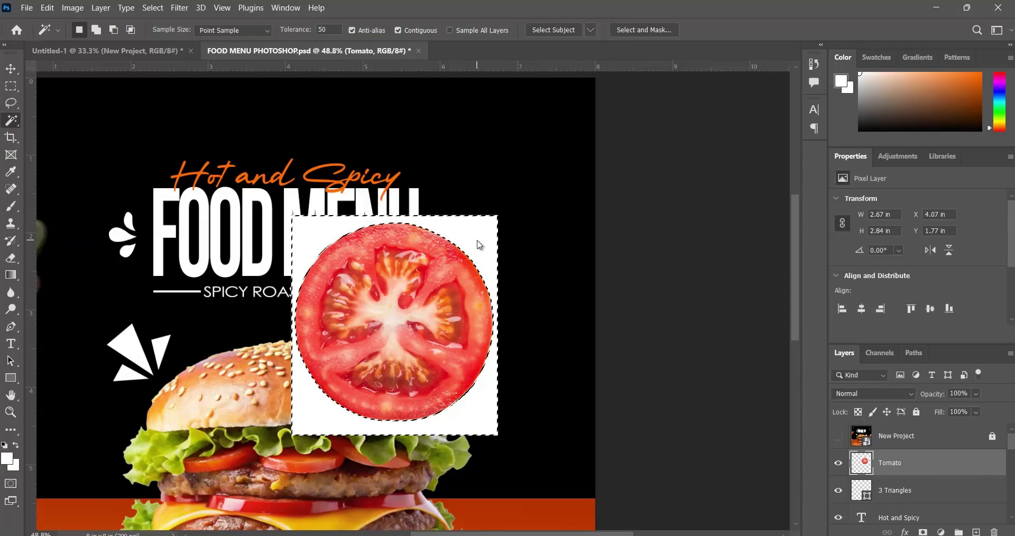
{"action": "scroll", "coordinate": [479, 244], "scroll_direction": "up", "scroll_amount": 3}
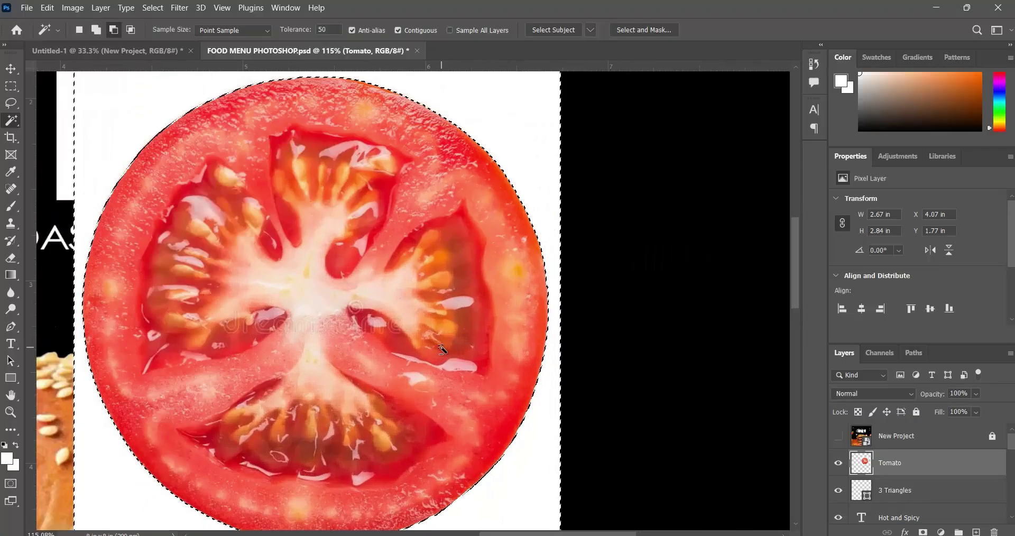
{"action": "scroll", "coordinate": [442, 349], "scroll_direction": "down", "scroll_amount": 1}
{"action": "scroll", "coordinate": [442, 349], "scroll_direction": "down", "scroll_amount": 1}
{"action": "key", "text": "Delete"}
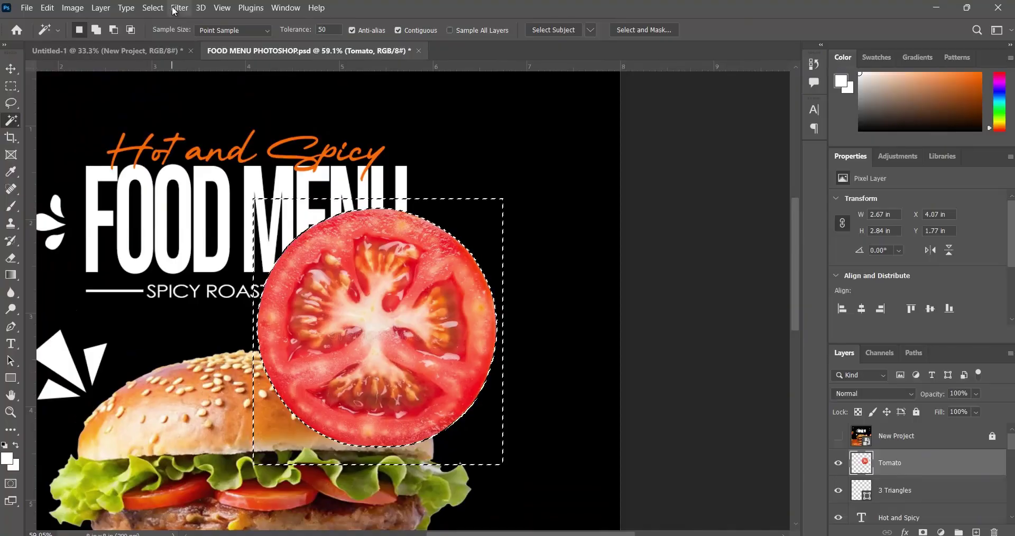
{"action": "left_click", "coordinate": [152, 8]}
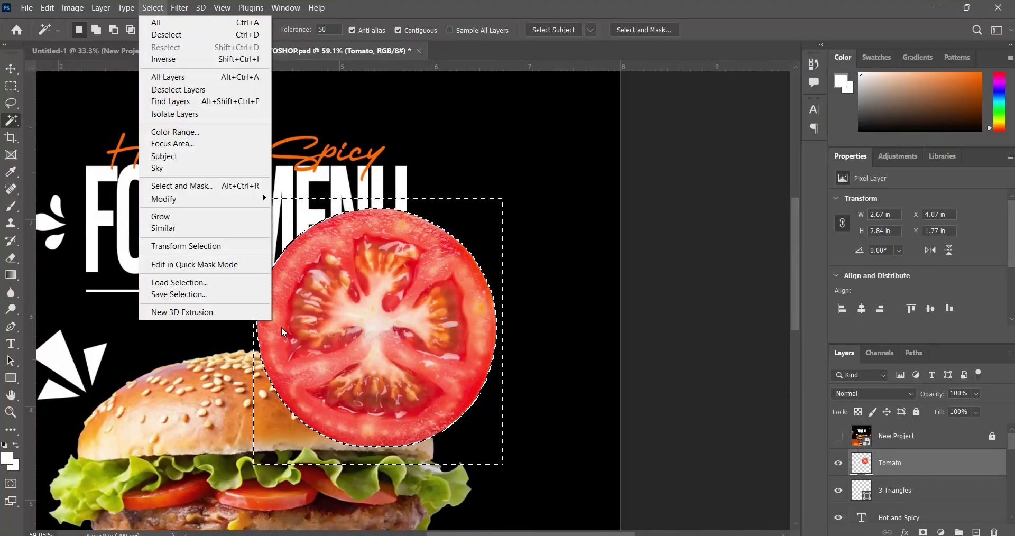
{"action": "left_click", "coordinate": [199, 34]}
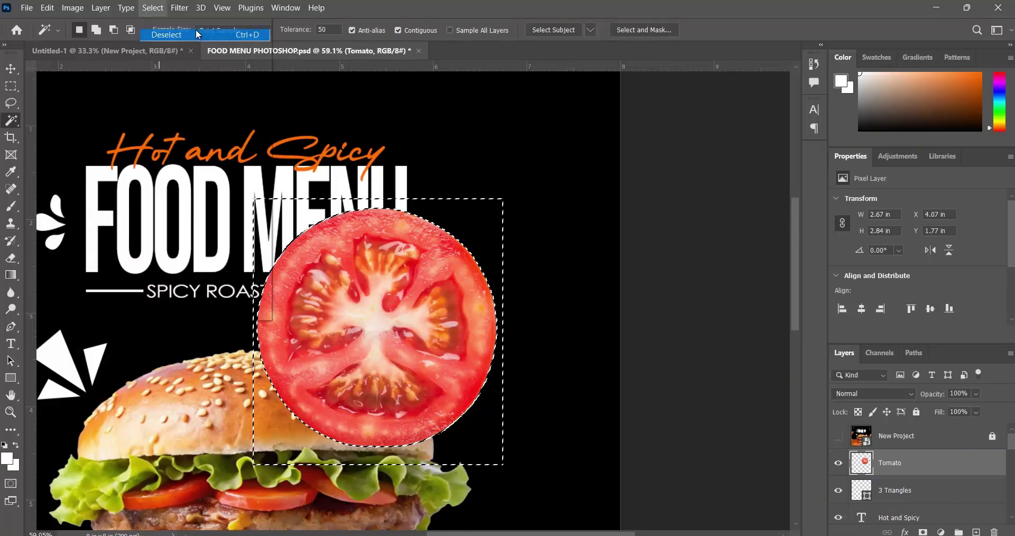
Move the cut-out tomato to about X 5.4 in, Y 1.9 in, and examine the blurred tomato in the Untitled-1 reference.
{"action": "left_click", "coordinate": [10, 68]}
{"action": "left_click_drag", "start_coordinate": [422, 336], "coordinate": [538, 338]}
{"action": "left_click", "coordinate": [122, 51]}
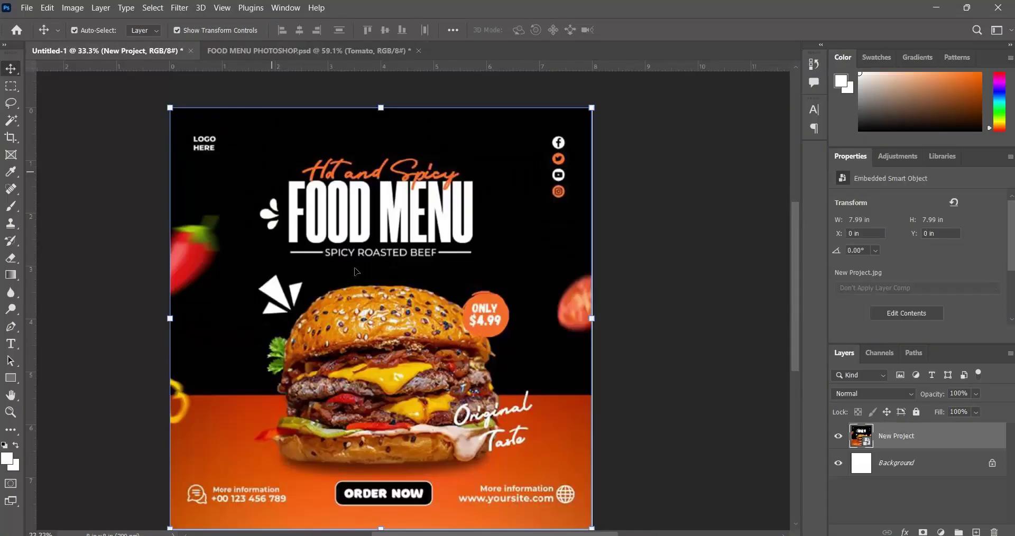
{"action": "scroll", "coordinate": [592, 342], "scroll_direction": "up", "scroll_amount": 3}
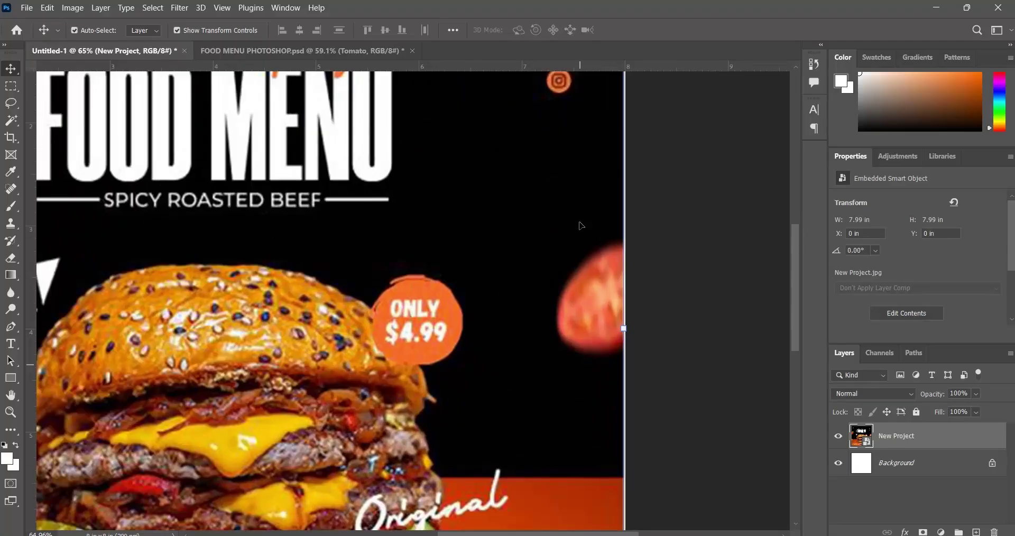
{"action": "left_click", "coordinate": [290, 48]}
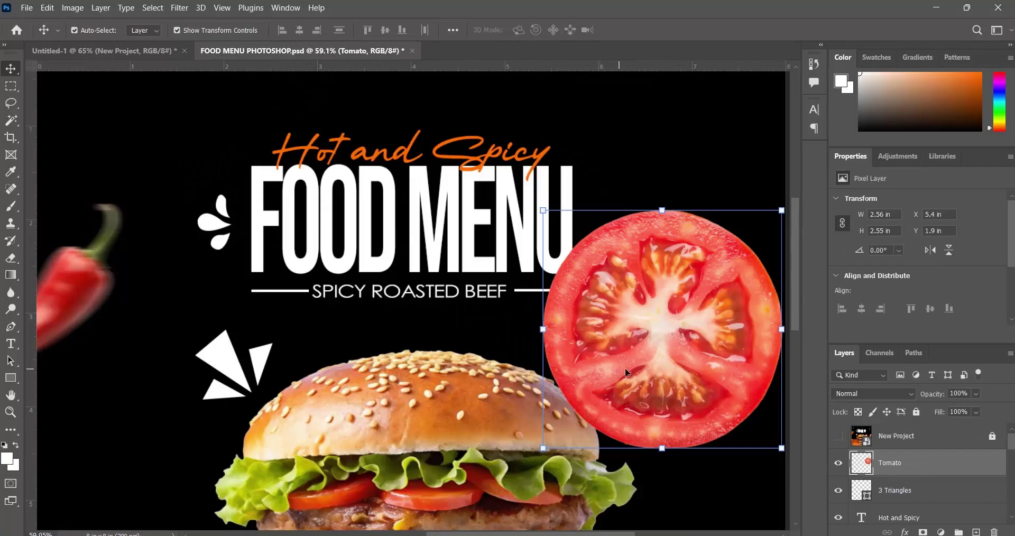
Convert the Tomato layer to a smart object and apply a Motion Blur with a near-vertical angle and a distance of 50 pixels.
{"action": "right_click", "coordinate": [940, 475]}
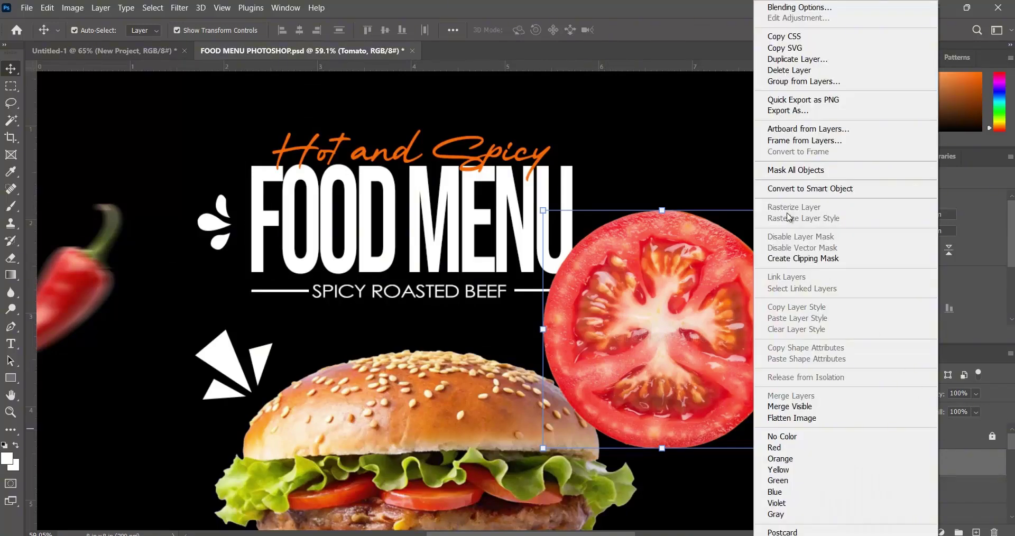
{"action": "left_click", "coordinate": [799, 189]}
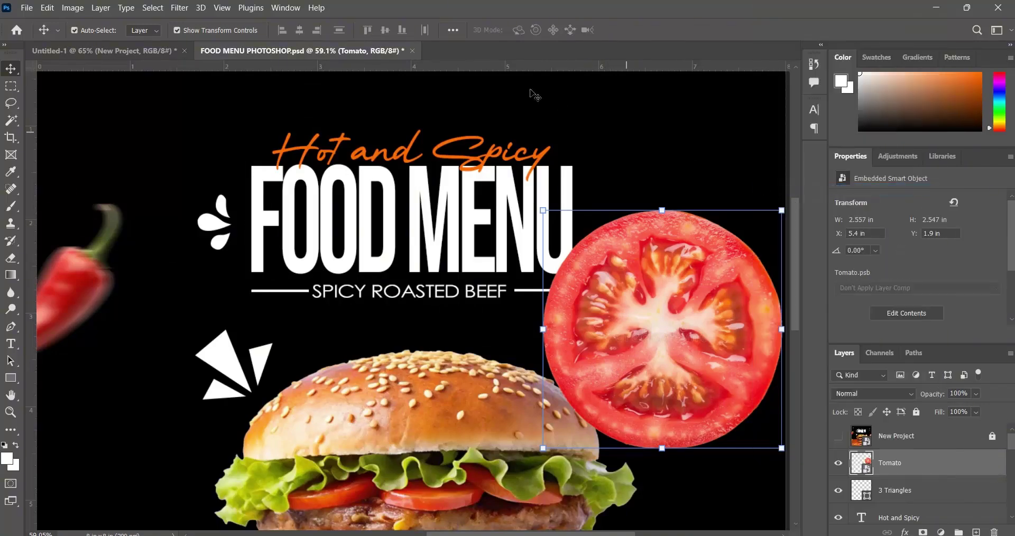
{"action": "left_click", "coordinate": [180, 8]}
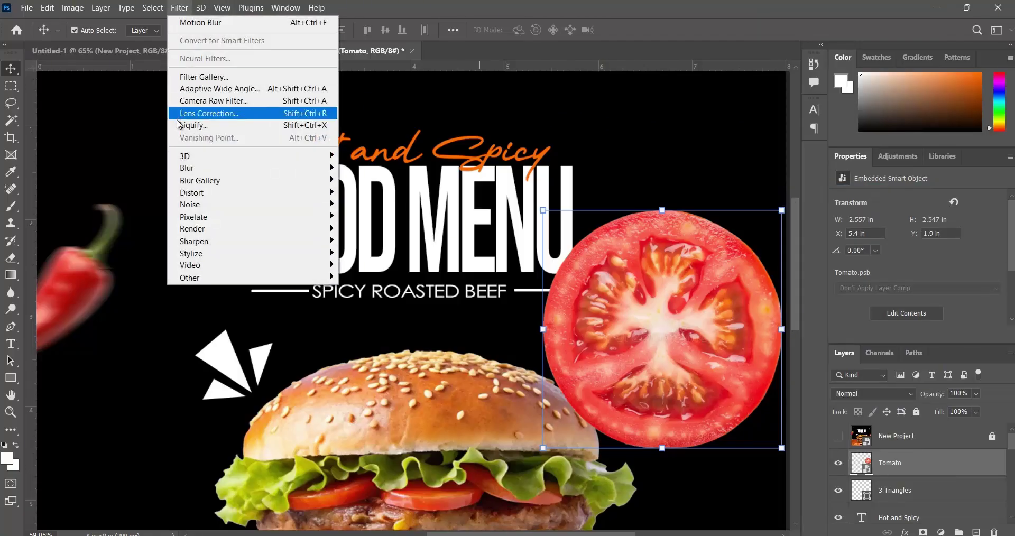
{"action": "mouse_move", "coordinate": [188, 170]}
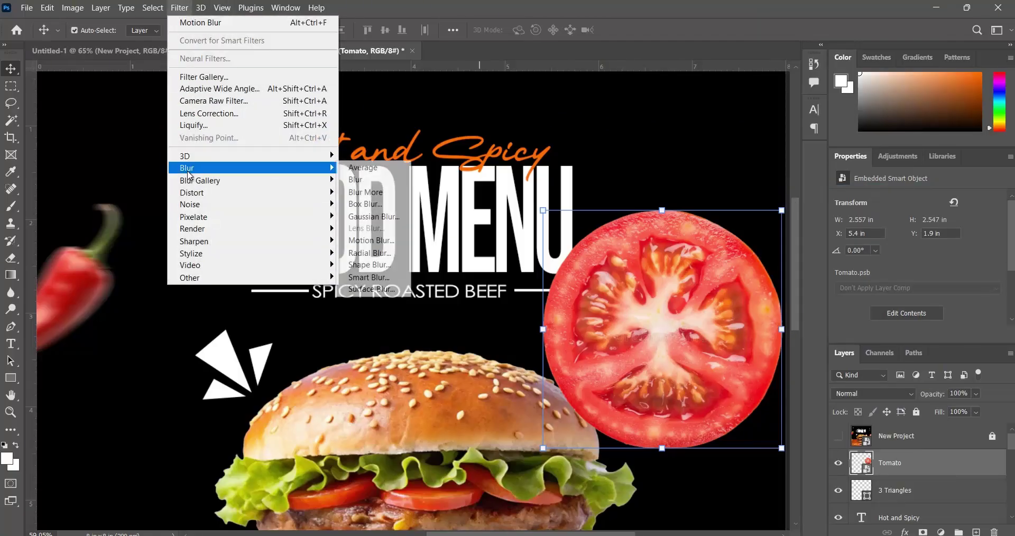
{"action": "left_click", "coordinate": [375, 242]}
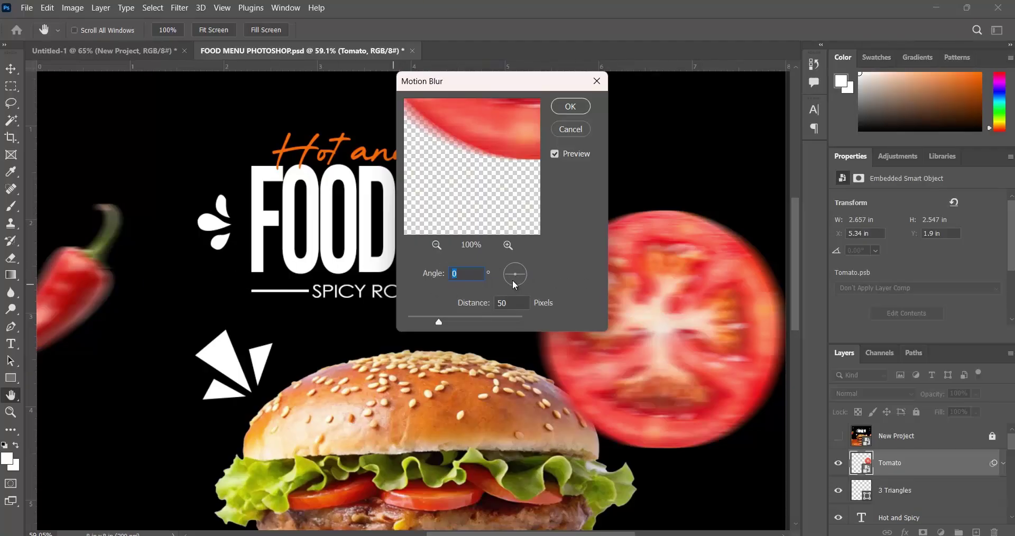
{"action": "left_click_drag", "start_coordinate": [511, 277], "coordinate": [515, 289]}
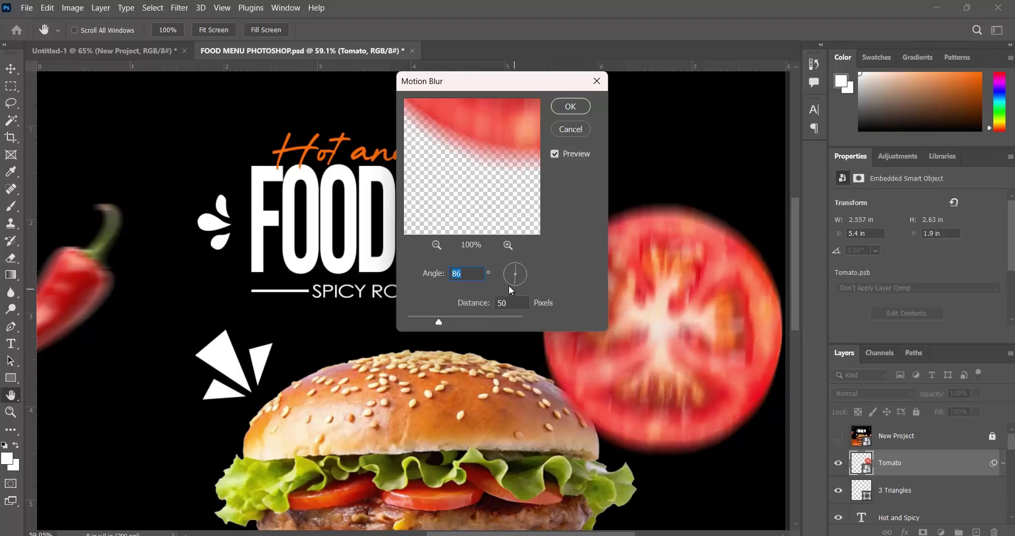
{"action": "left_click_drag", "start_coordinate": [514, 280], "coordinate": [516, 290]}
{"action": "left_click", "coordinate": [568, 109]}
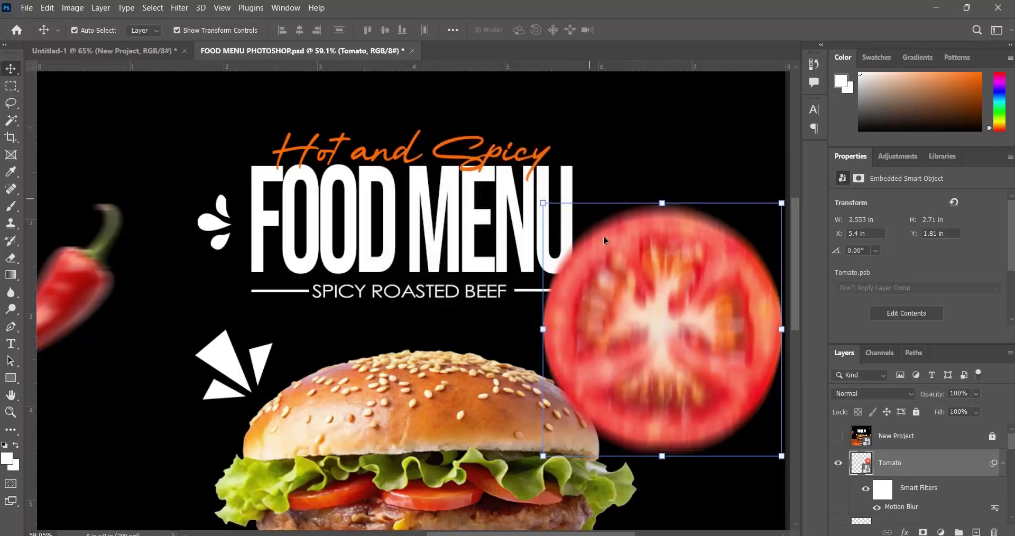
Show the New Project reference overlay and move the blurred tomato to about X 4.44 in, Y 1.58 in.
{"action": "left_click", "coordinate": [138, 49]}
{"action": "left_click", "coordinate": [265, 51]}
{"action": "key", "text": "ctrl+minus"}
{"action": "key", "text": "ctrl+minus"}
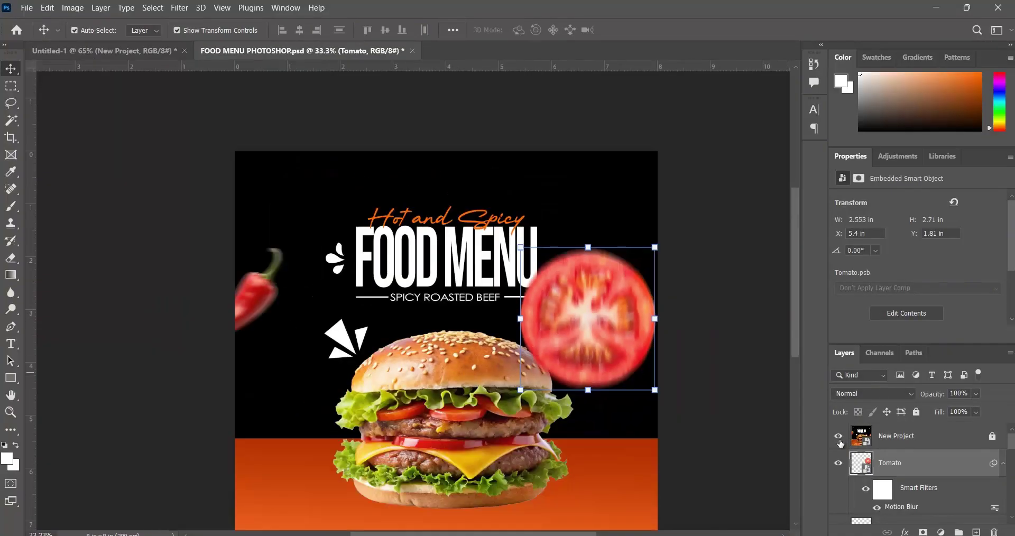
{"action": "left_click", "coordinate": [839, 437]}
{"action": "left_click_drag", "start_coordinate": [608, 332], "coordinate": [547, 315]}
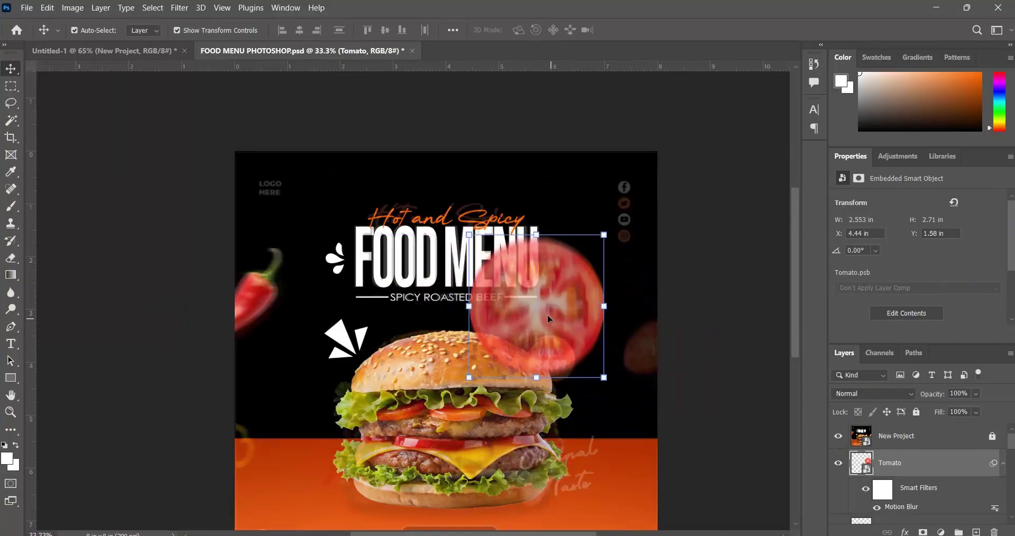
Scale the tomato down to about 46% and move it to the canvas's right edge, beside the burger bun.
{"action": "left_click", "coordinate": [469, 236]}
{"action": "left_click", "coordinate": [539, 227]}
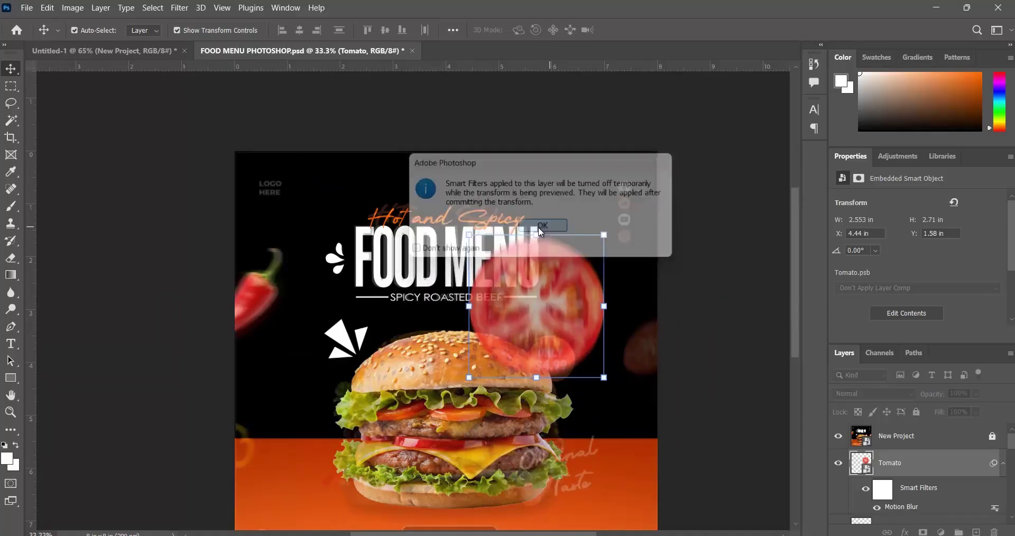
{"action": "left_click_drag", "start_coordinate": [468, 238], "coordinate": [542, 311]}
{"action": "left_click_drag", "start_coordinate": [592, 338], "coordinate": [665, 346]}
{"action": "scroll", "coordinate": [681, 373], "scroll_direction": "up", "scroll_amount": 5}
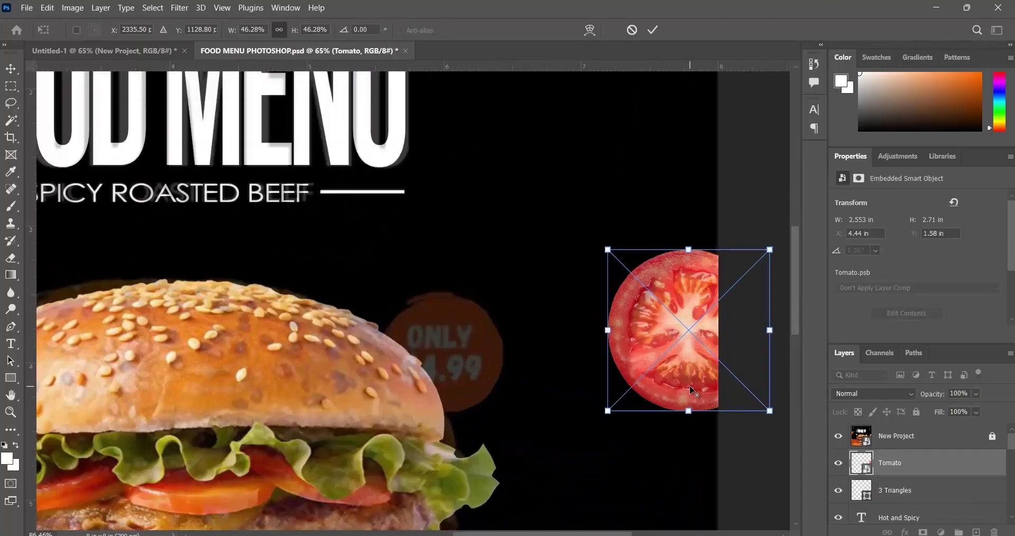
Refine the tomato's scale to about 43.6%, place it at about X 7.3 in, Y 3.09 in, and apply the transform.
{"action": "left_click_drag", "start_coordinate": [773, 414], "coordinate": [728, 390]}
{"action": "left_click_drag", "start_coordinate": [737, 396], "coordinate": [738, 396]}
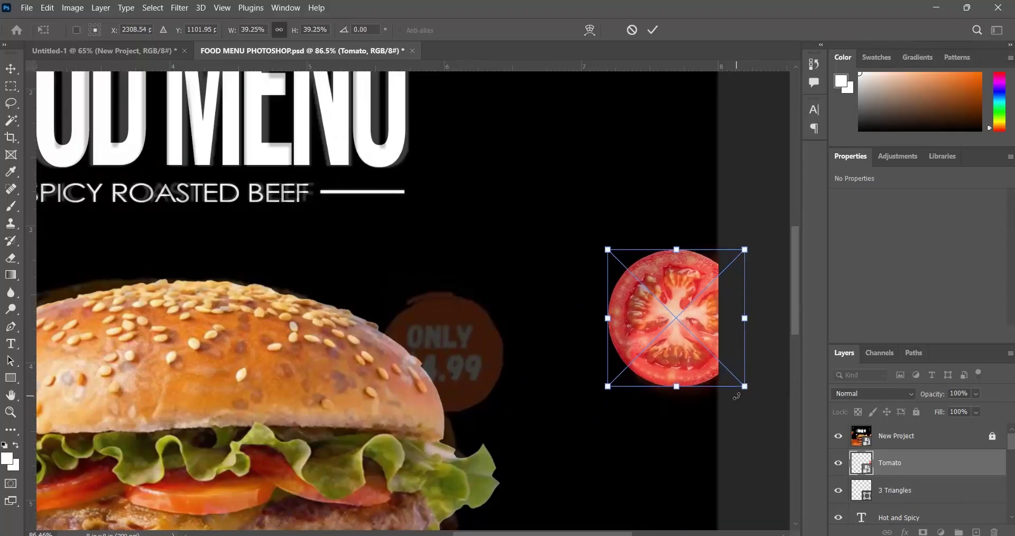
{"action": "left_click_drag", "start_coordinate": [701, 314], "coordinate": [719, 327]}
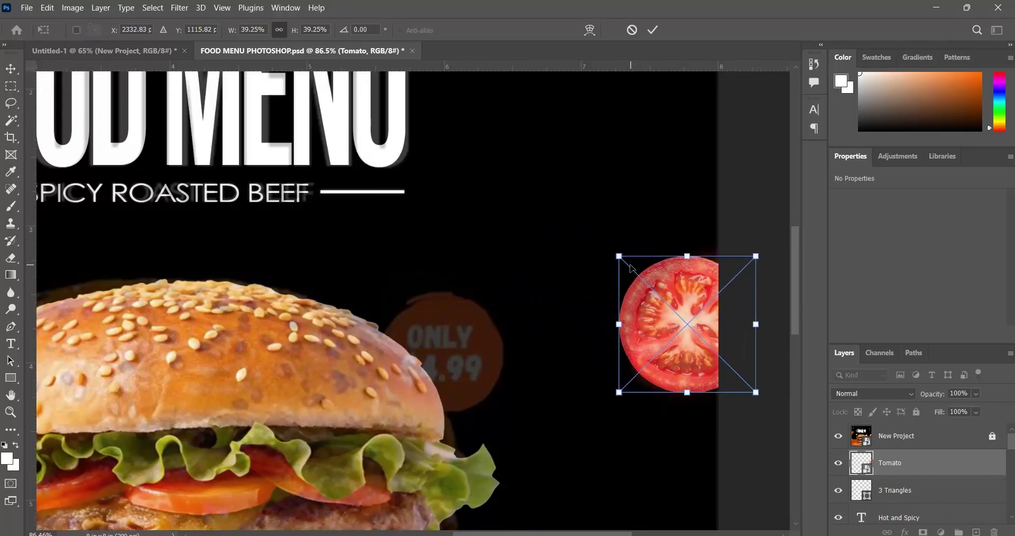
{"action": "mouse_move", "coordinate": [659, 274]}
{"action": "left_mouse_down"}
{"action": "mouse_move", "coordinate": [553, 273]}
{"action": "mouse_move", "coordinate": [677, 275]}
{"action": "left_mouse_up"}
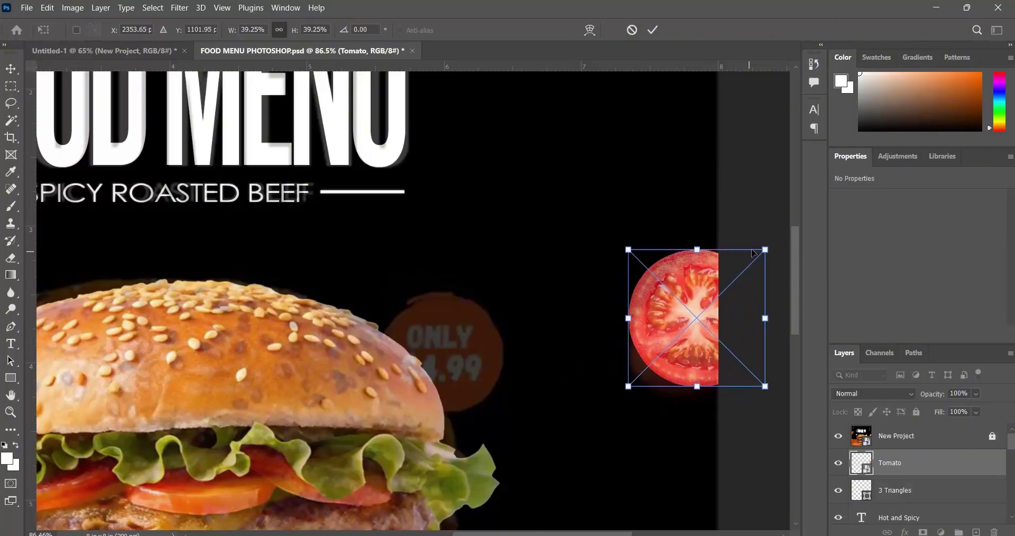
{"action": "left_click_drag", "start_coordinate": [762, 256], "coordinate": [781, 235]}
{"action": "left_click_drag", "start_coordinate": [705, 266], "coordinate": [700, 282]}
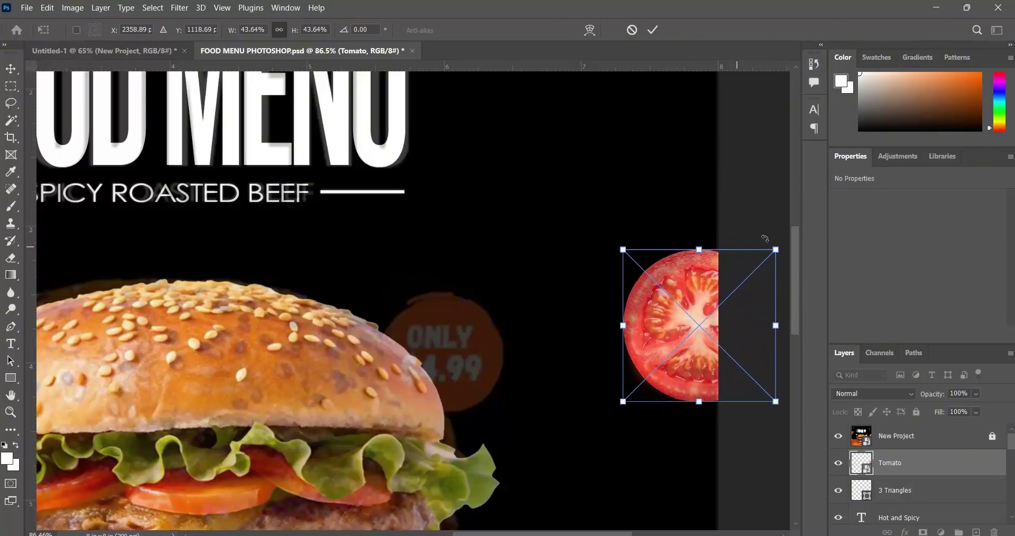
{"action": "left_click", "coordinate": [653, 30]}
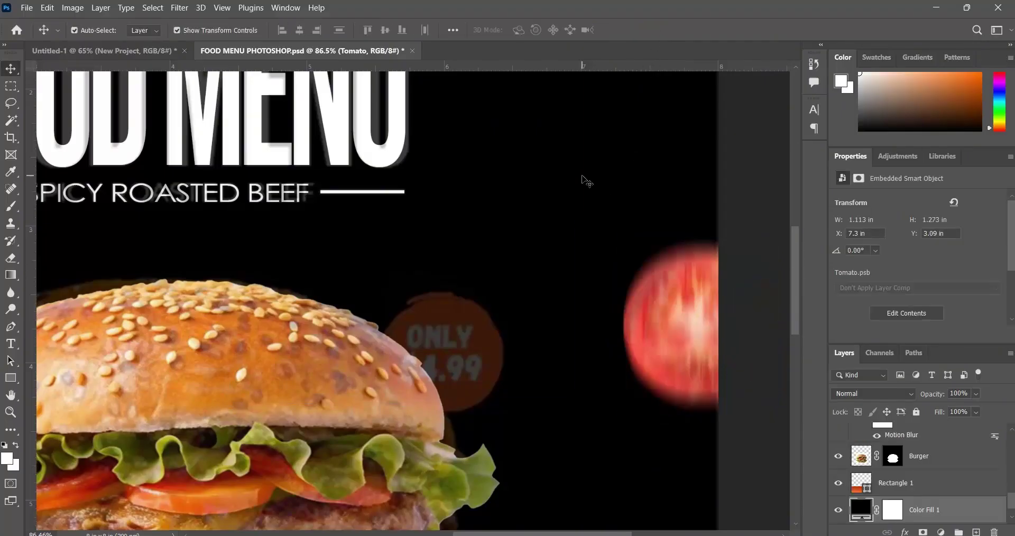
Hide the New Project reference overlay, deselect all layers and save the document.
{"action": "scroll", "coordinate": [534, 274], "scroll_direction": "down", "scroll_amount": 5}
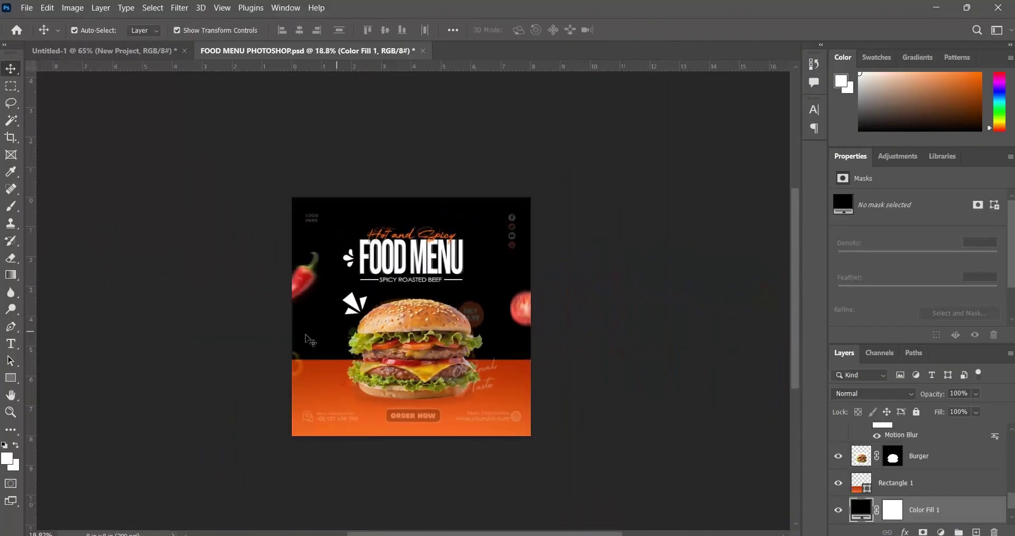
{"action": "scroll", "coordinate": [309, 341], "scroll_direction": "up", "scroll_amount": 2}
{"action": "scroll", "coordinate": [894, 476], "scroll_direction": "up", "scroll_amount": 3}
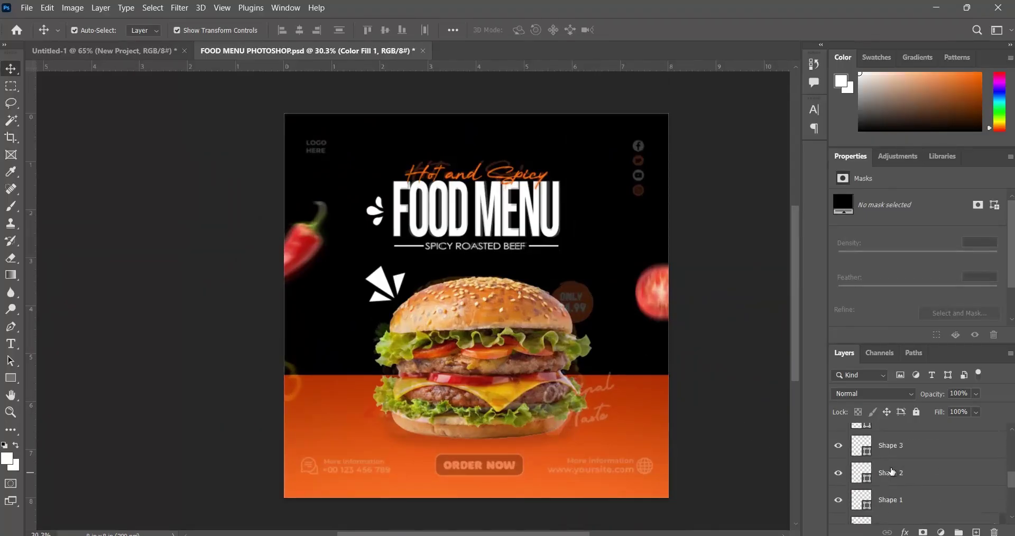
{"action": "scroll", "coordinate": [892, 472], "scroll_direction": "up", "scroll_amount": 3}
{"action": "left_click", "coordinate": [839, 436]}
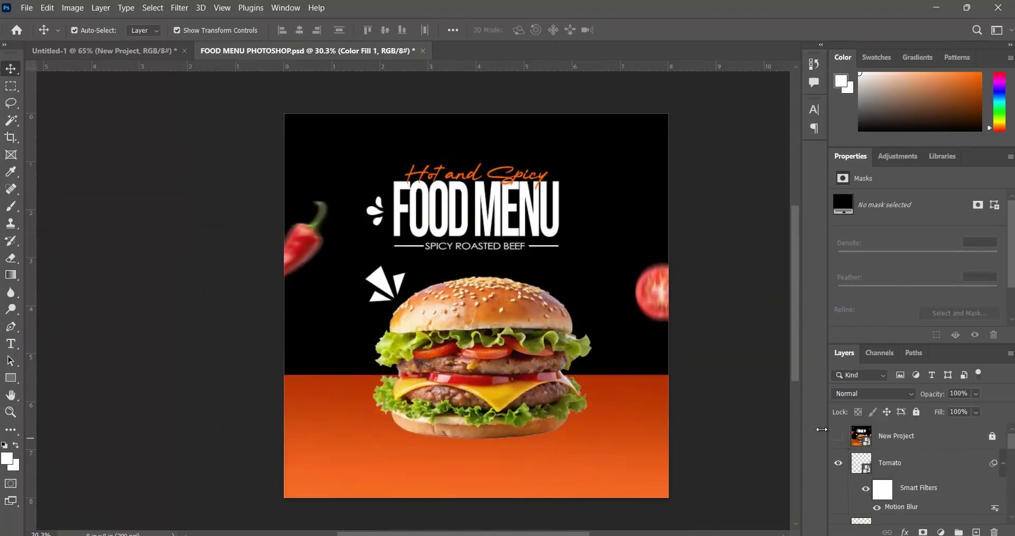
{"action": "left_click", "coordinate": [699, 233]}
{"action": "scroll", "coordinate": [525, 430], "scroll_direction": "down", "scroll_amount": 3}
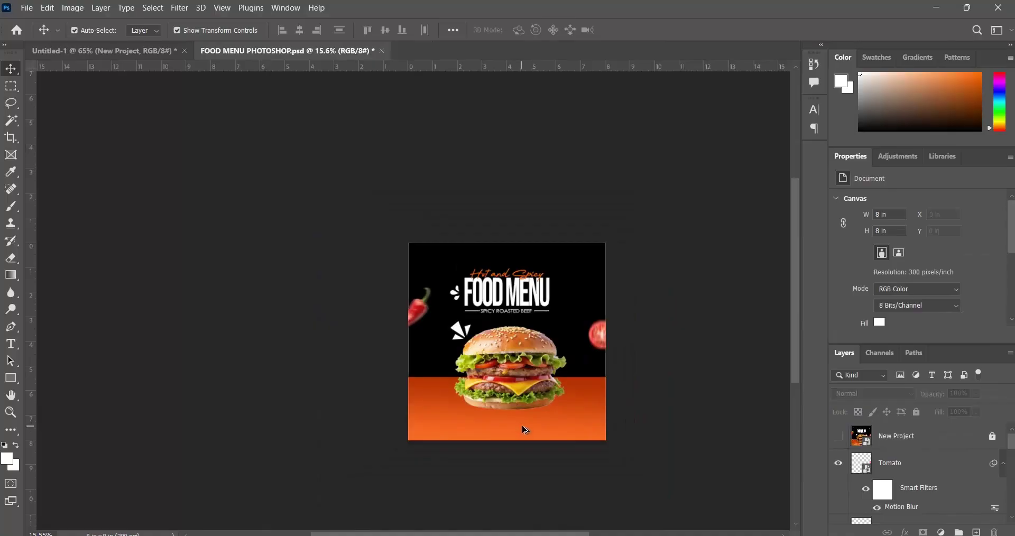
{"action": "scroll", "coordinate": [525, 430], "scroll_direction": "up", "scroll_amount": 3}
{"action": "key", "text": "ctrl+s"}
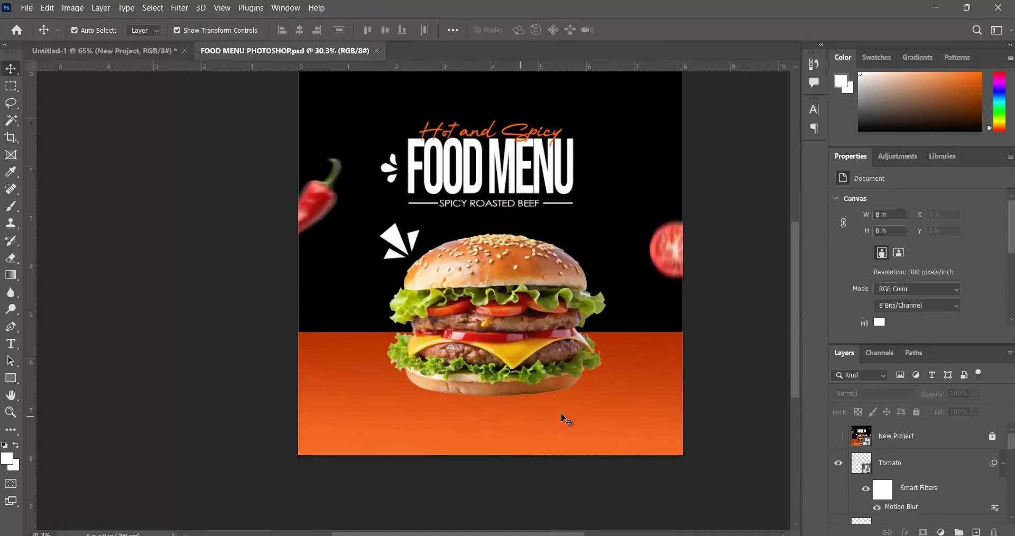
Show the New Project overlay again and examine the lower part of the poster in the Untitled-1 reference.
{"action": "left_click", "coordinate": [842, 439]}
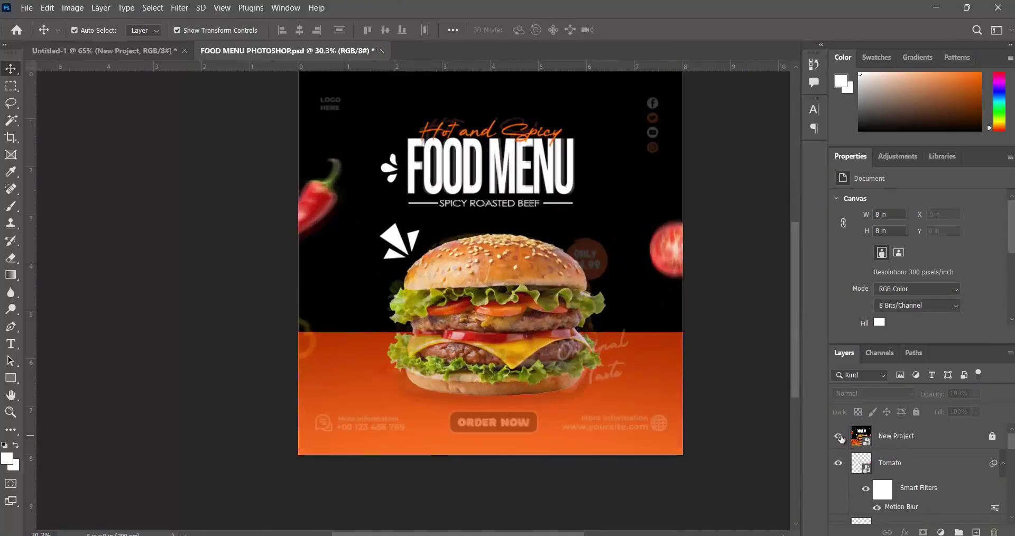
{"action": "left_click", "coordinate": [839, 437]}
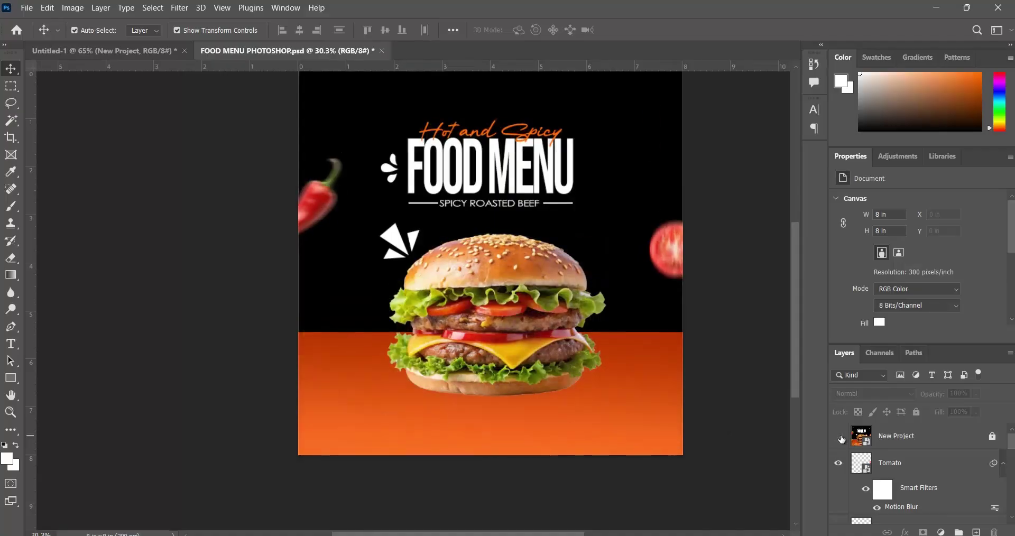
{"action": "left_click", "coordinate": [839, 437]}
{"action": "left_click", "coordinate": [103, 52]}
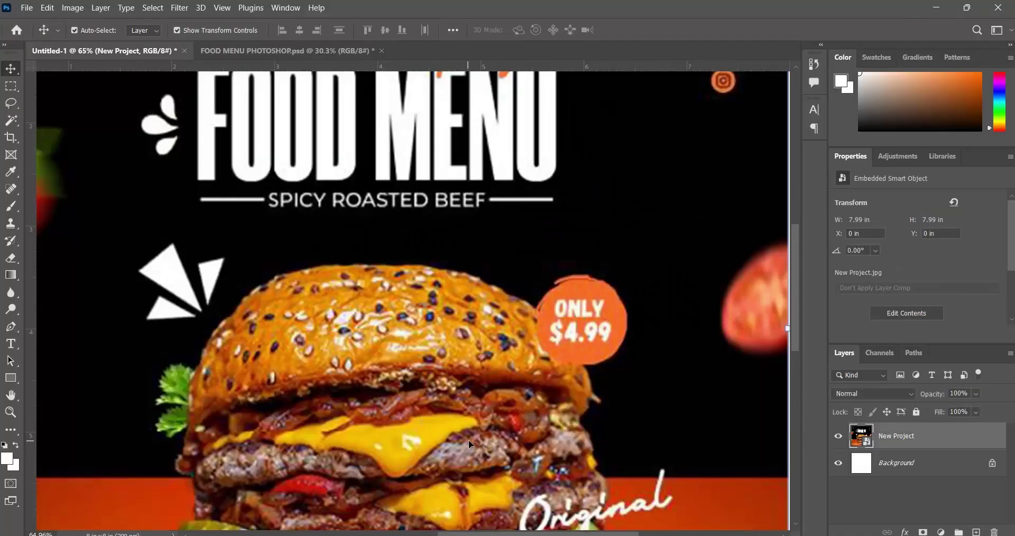
{"action": "scroll", "coordinate": [410, 361], "scroll_direction": "down", "scroll_amount": 5}
{"action": "scroll", "coordinate": [423, 423], "scroll_direction": "up", "scroll_amount": 2}
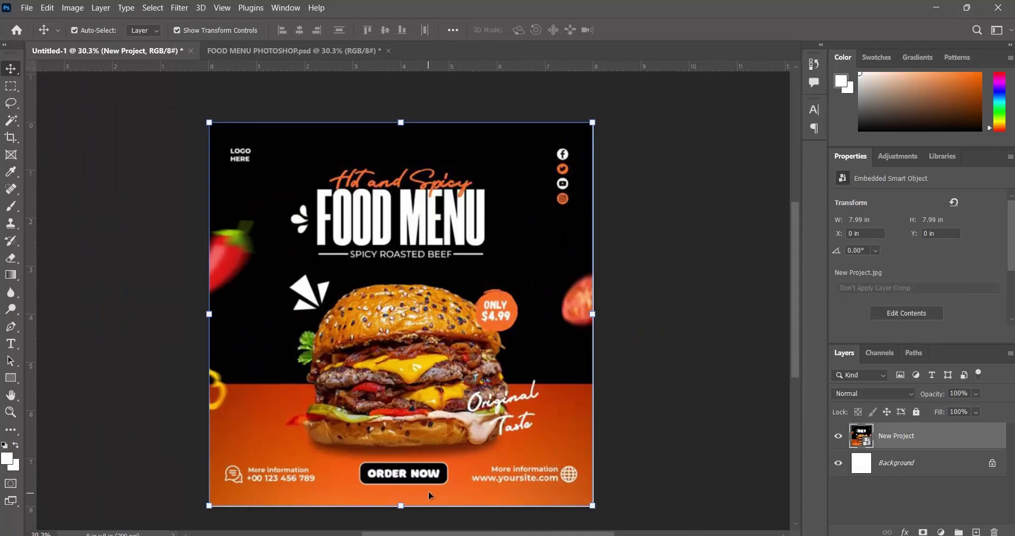
{"action": "scroll", "coordinate": [423, 470], "scroll_direction": "up", "scroll_amount": 2}
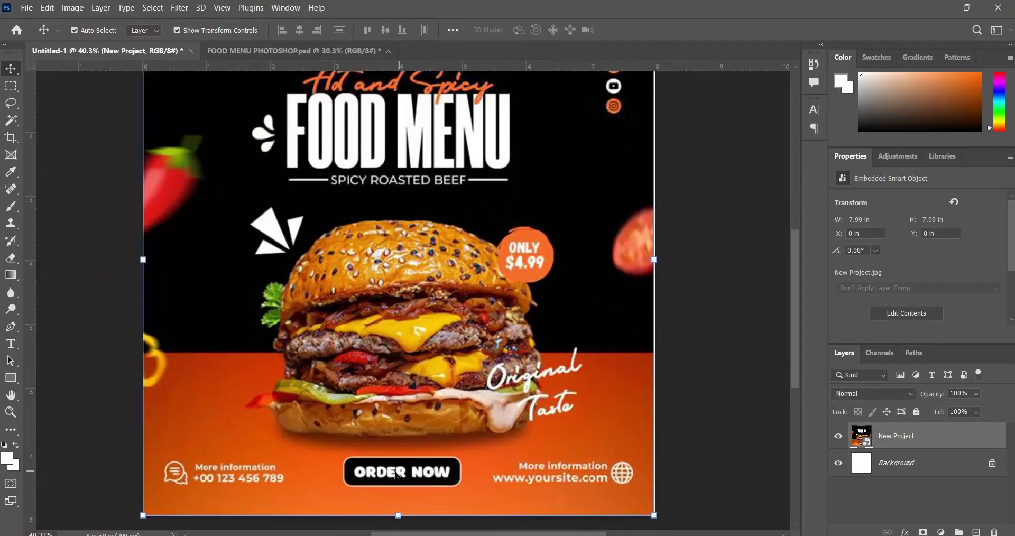
{"action": "left_click", "coordinate": [268, 46]}
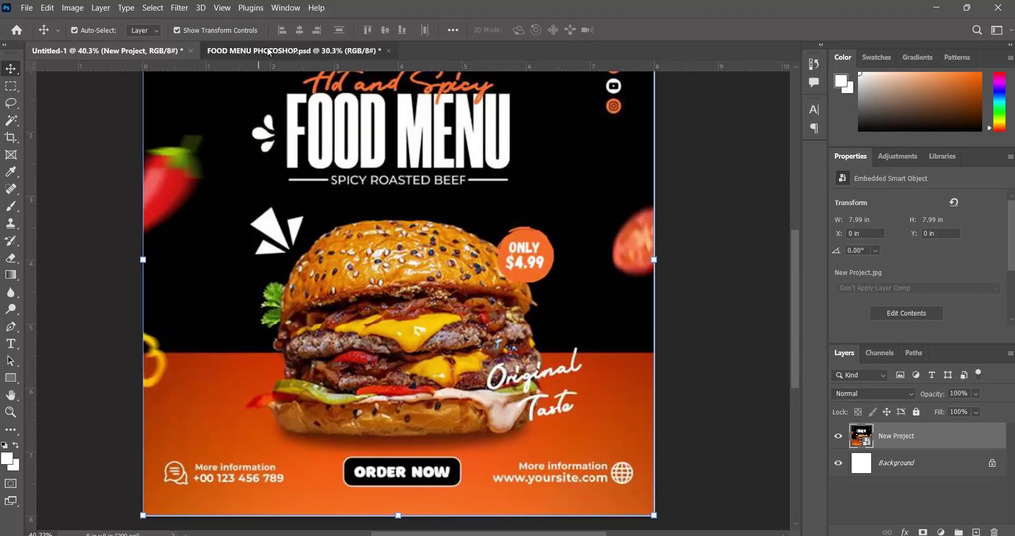
{"action": "scroll", "coordinate": [420, 446], "scroll_direction": "up", "scroll_amount": 2}
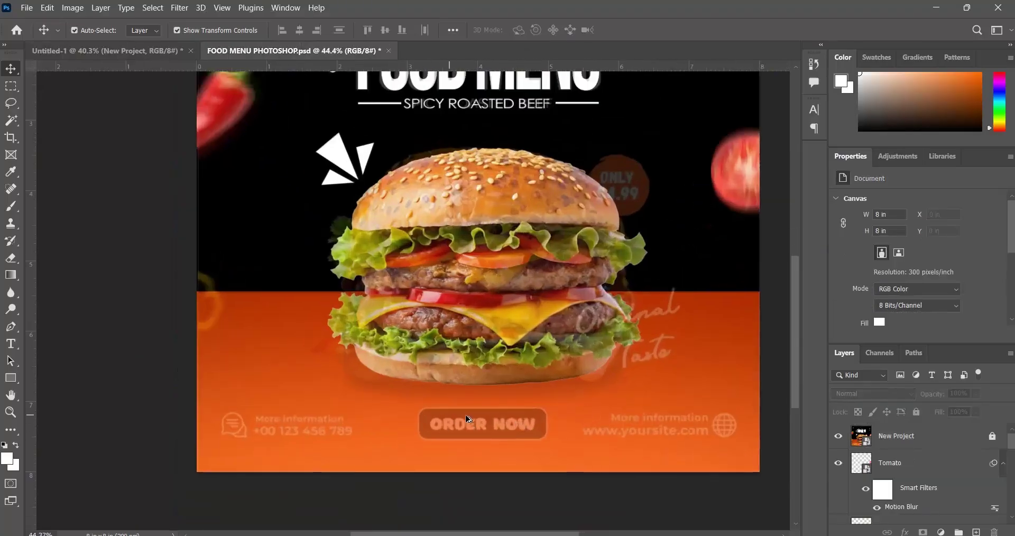
{"action": "scroll", "coordinate": [455, 425], "scroll_direction": "up", "scroll_amount": 2}
Activate the Rectangle tool and examine the ORDER NOW button's outline in the reference overlay.
{"action": "left_click", "coordinate": [11, 378]}
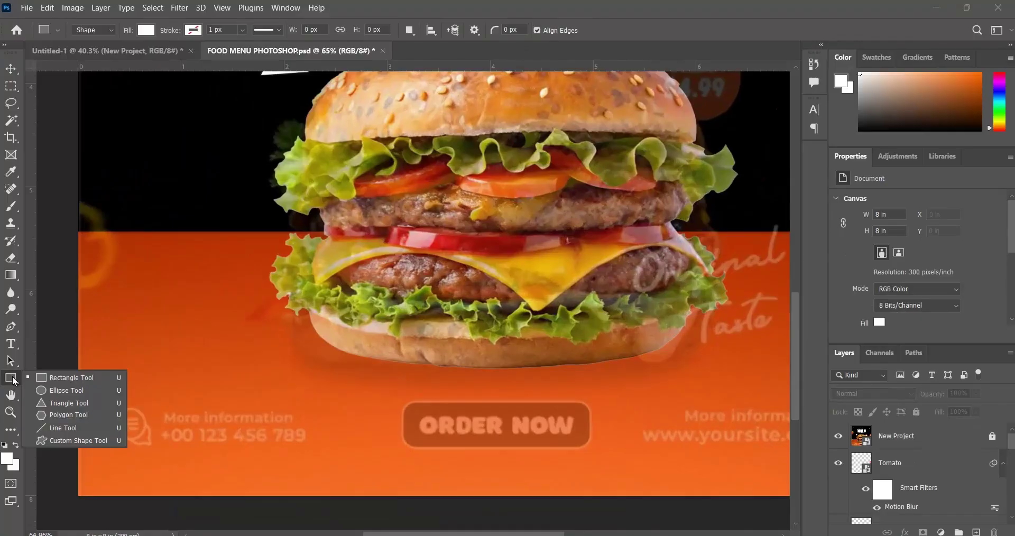
{"action": "left_click", "coordinate": [58, 379]}
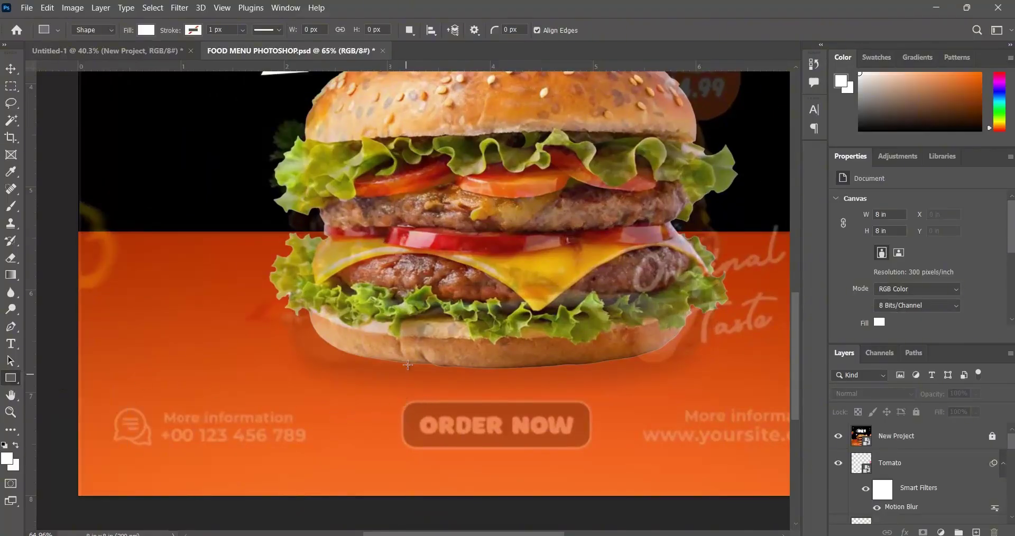
{"action": "scroll", "coordinate": [378, 282], "scroll_direction": "down", "scroll_amount": 3}
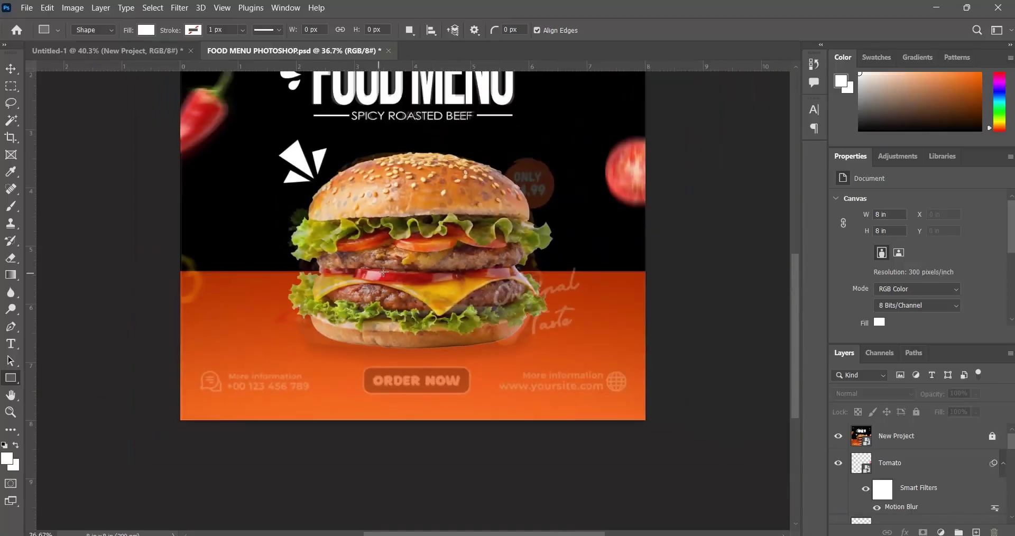
{"action": "scroll", "coordinate": [405, 77], "scroll_direction": "up", "scroll_amount": 3}
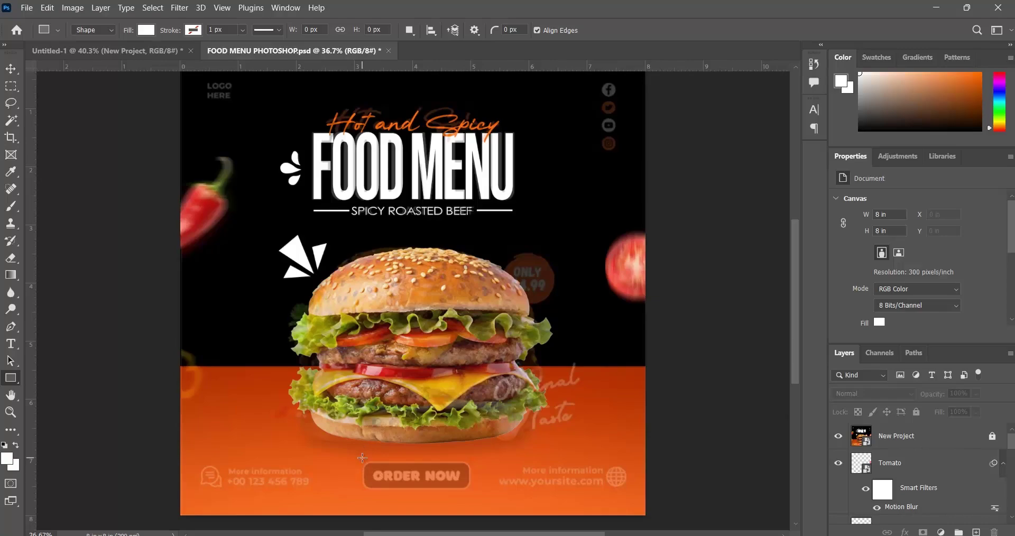
{"action": "scroll", "coordinate": [370, 468], "scroll_direction": "up", "scroll_amount": 2}
{"action": "scroll", "coordinate": [370, 468], "scroll_direction": "up", "scroll_amount": 2}
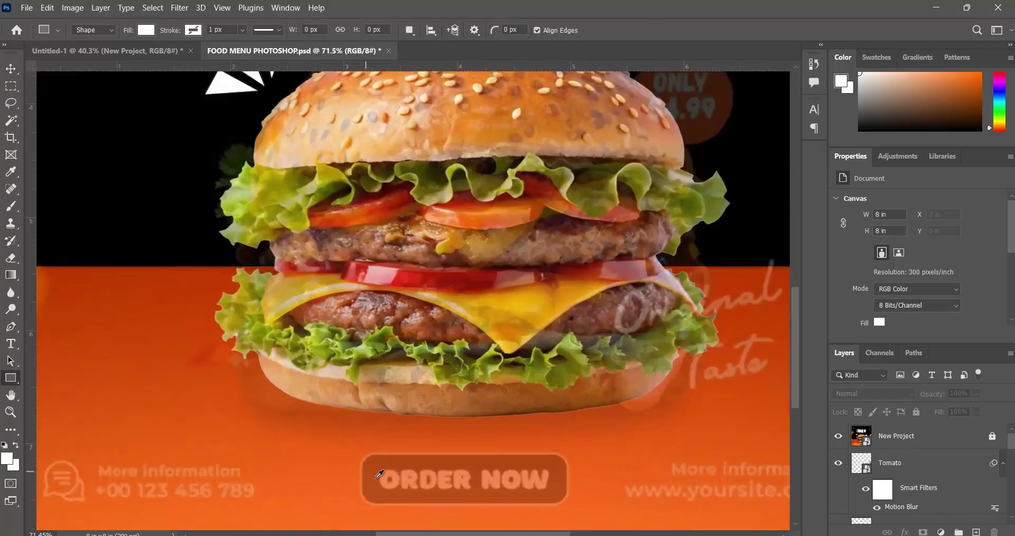
{"action": "scroll", "coordinate": [358, 464], "scroll_direction": "down", "scroll_amount": 1}
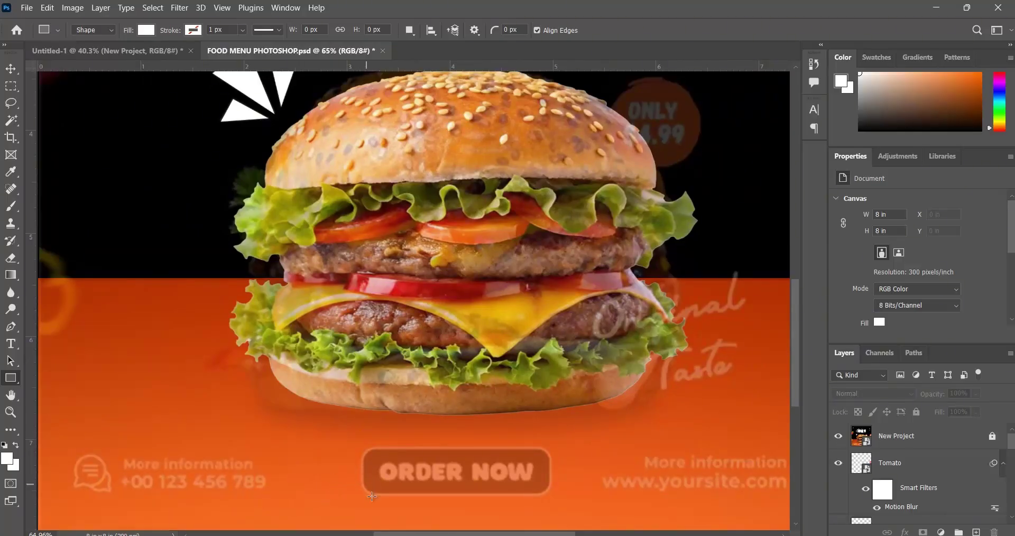
{"action": "scroll", "coordinate": [326, 336], "scroll_direction": "down", "scroll_amount": 3}
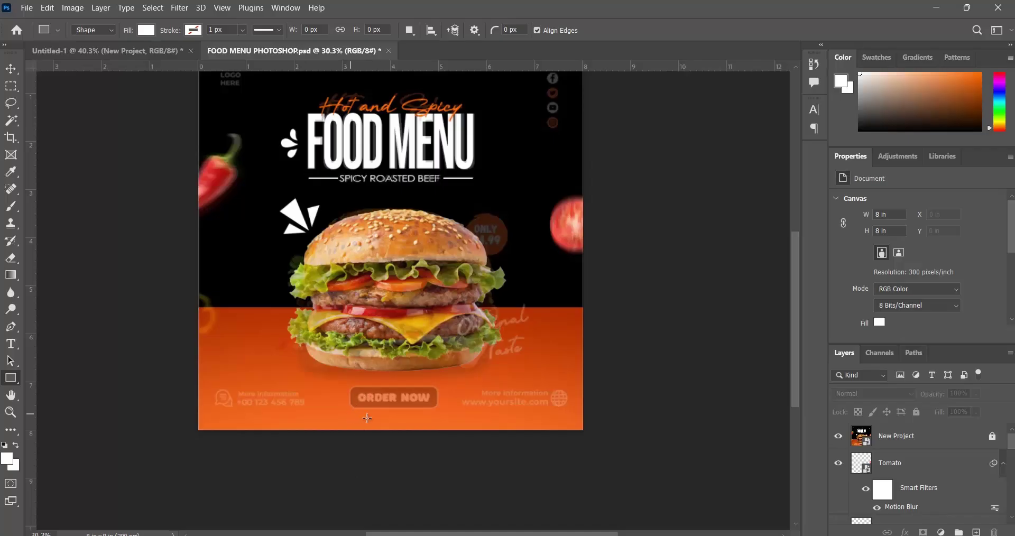
{"action": "scroll", "coordinate": [407, 345], "scroll_direction": "up", "scroll_amount": 2}
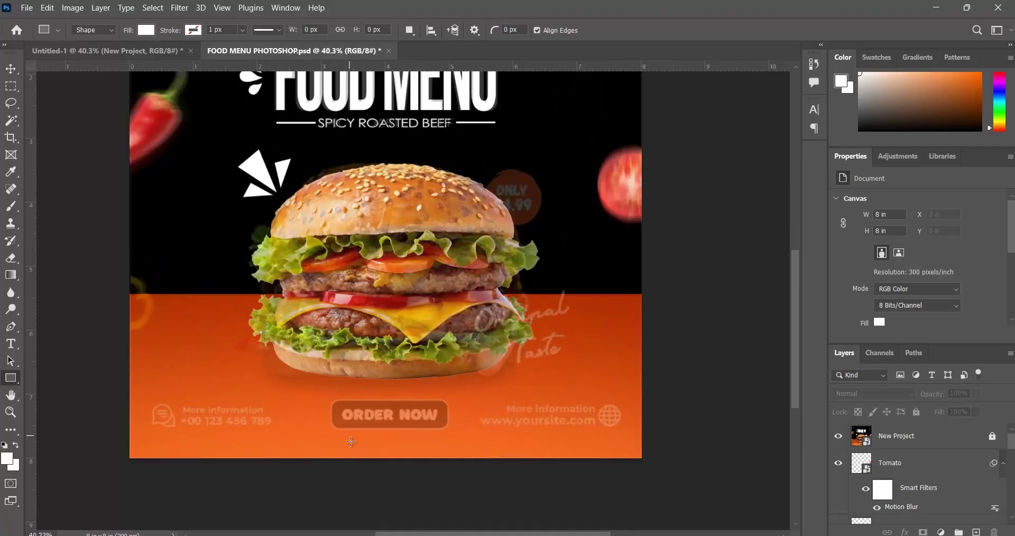
{"action": "scroll", "coordinate": [347, 436], "scroll_direction": "up", "scroll_amount": 2}
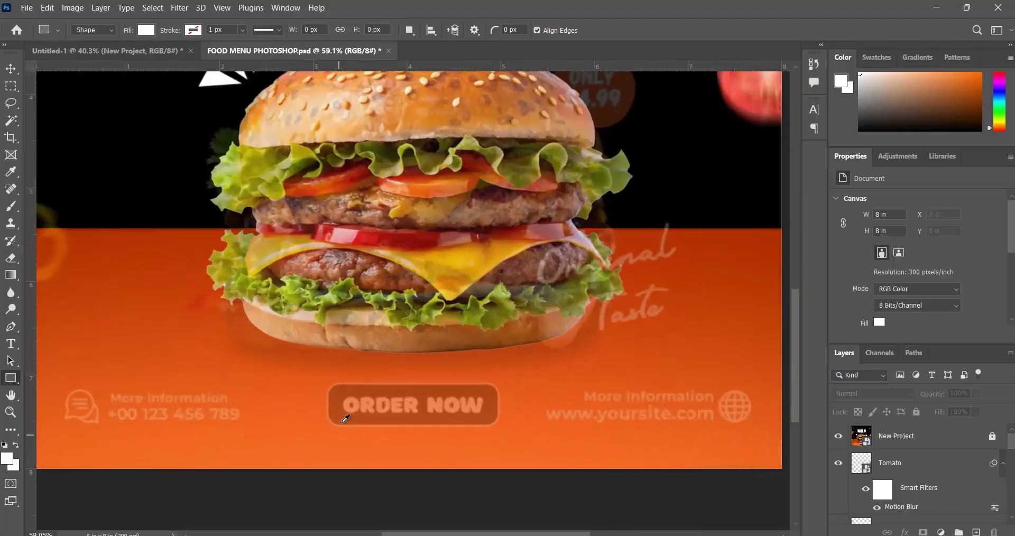
{"action": "scroll", "coordinate": [336, 407], "scroll_direction": "up", "scroll_amount": 3}
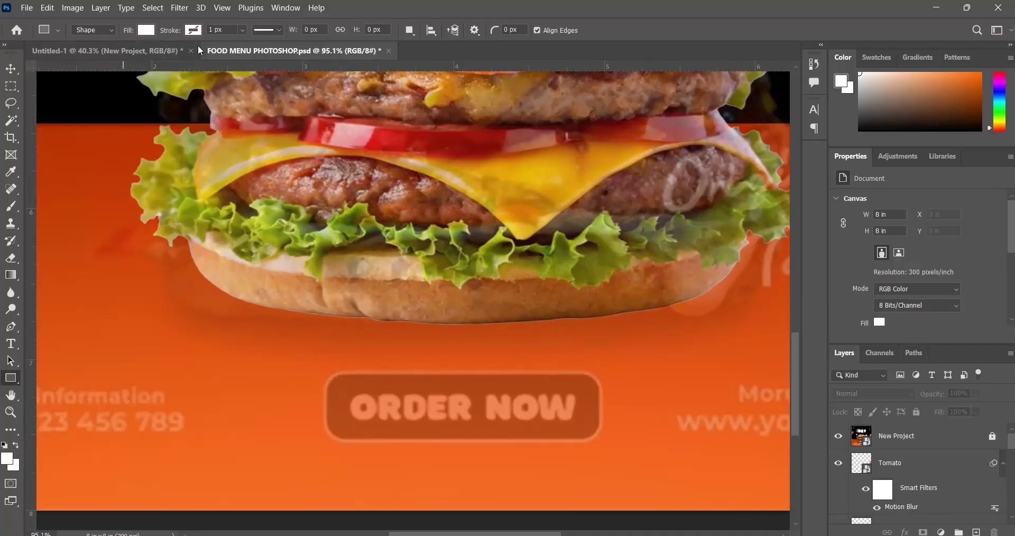
Examine the ORDER NOW button in the Untitled-1 reference and set the Rectangle tool to black fill with white stroke in FOOD MENU PHOTOSHOP.psd.
{"action": "left_click", "coordinate": [128, 53]}
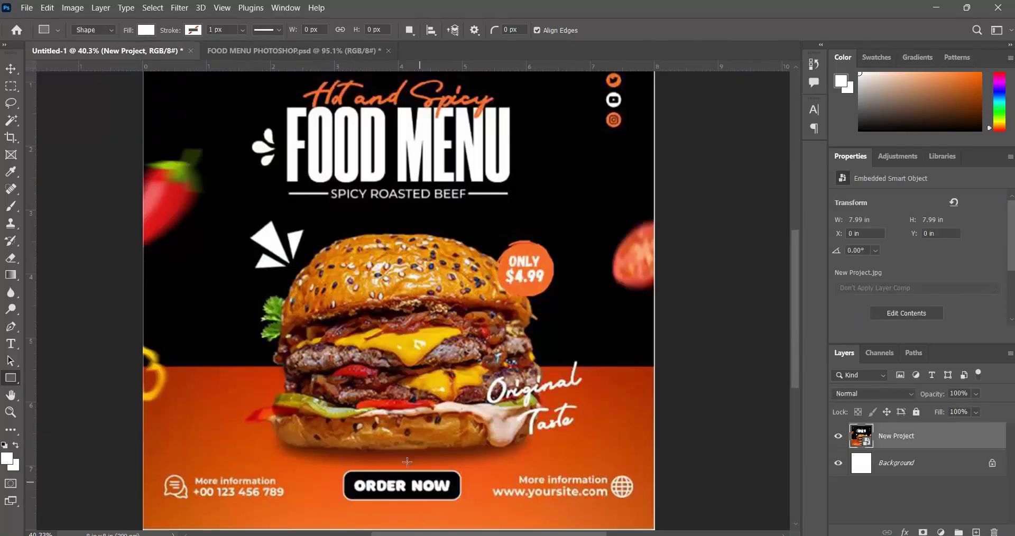
{"action": "scroll", "coordinate": [410, 485], "scroll_direction": "up", "scroll_amount": 1}
{"action": "scroll", "coordinate": [410, 485], "scroll_direction": "up", "scroll_amount": 5}
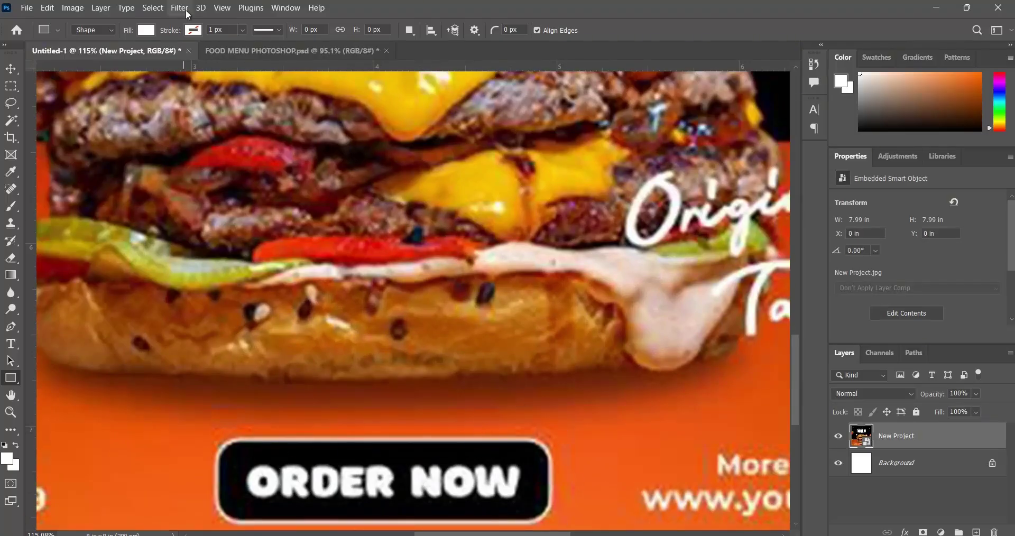
{"action": "left_click", "coordinate": [266, 50]}
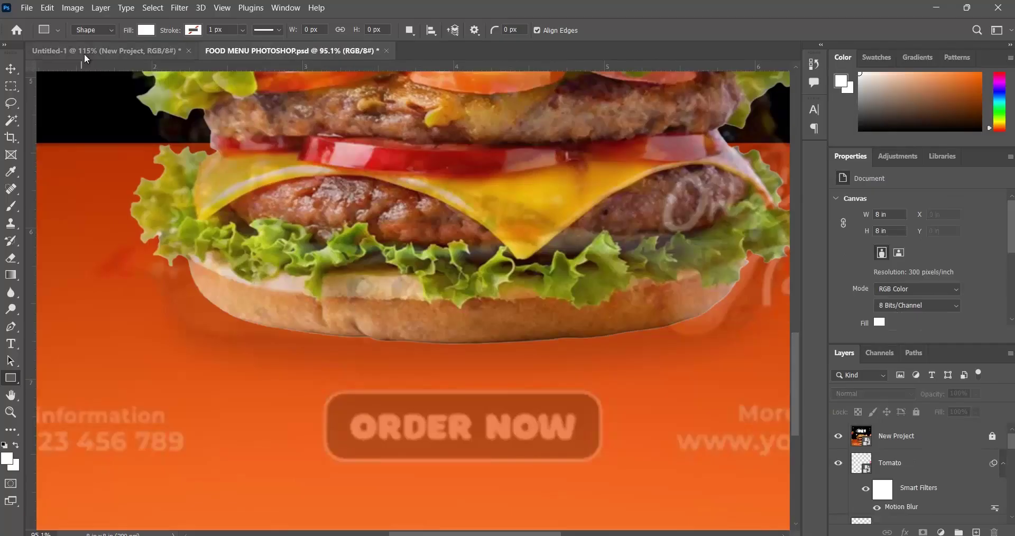
{"action": "left_click", "coordinate": [146, 31]}
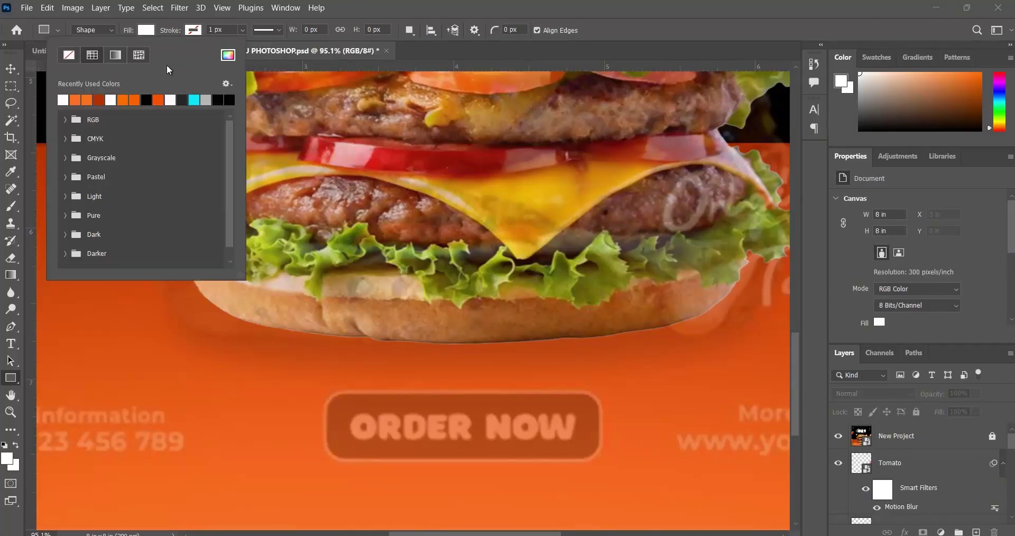
{"action": "left_click", "coordinate": [230, 100]}
{"action": "left_click", "coordinate": [195, 33]}
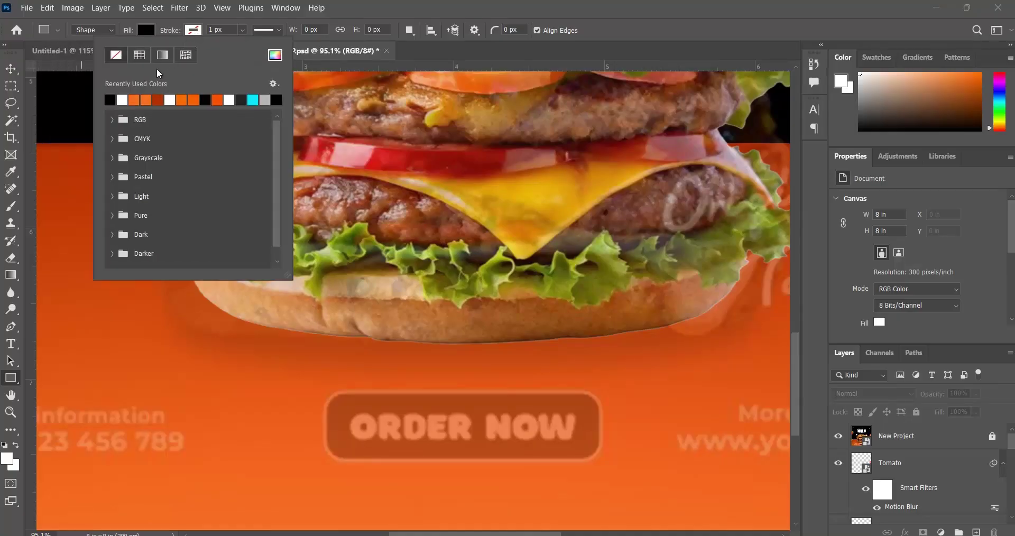
{"action": "left_click", "coordinate": [122, 99]}
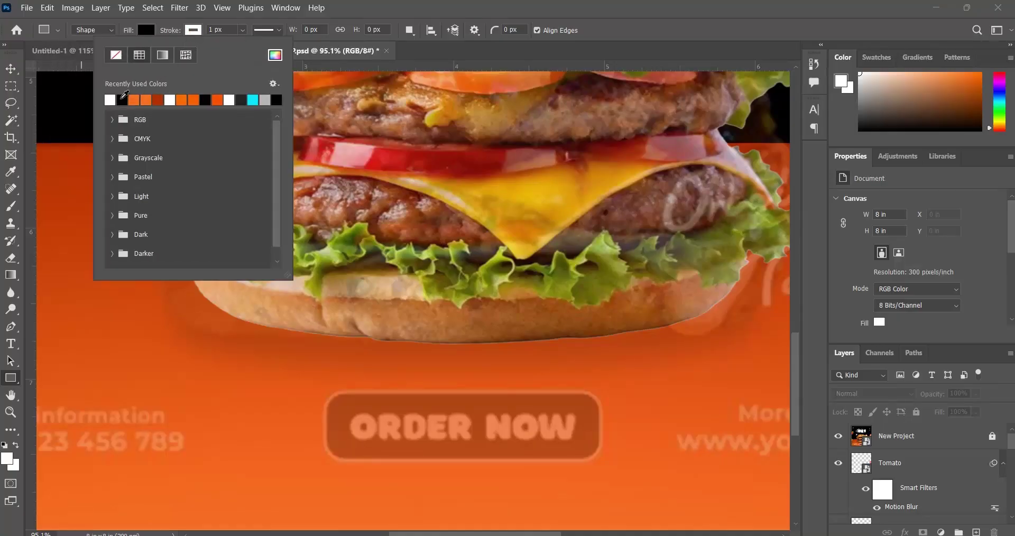
{"action": "left_click", "coordinate": [189, 31]}
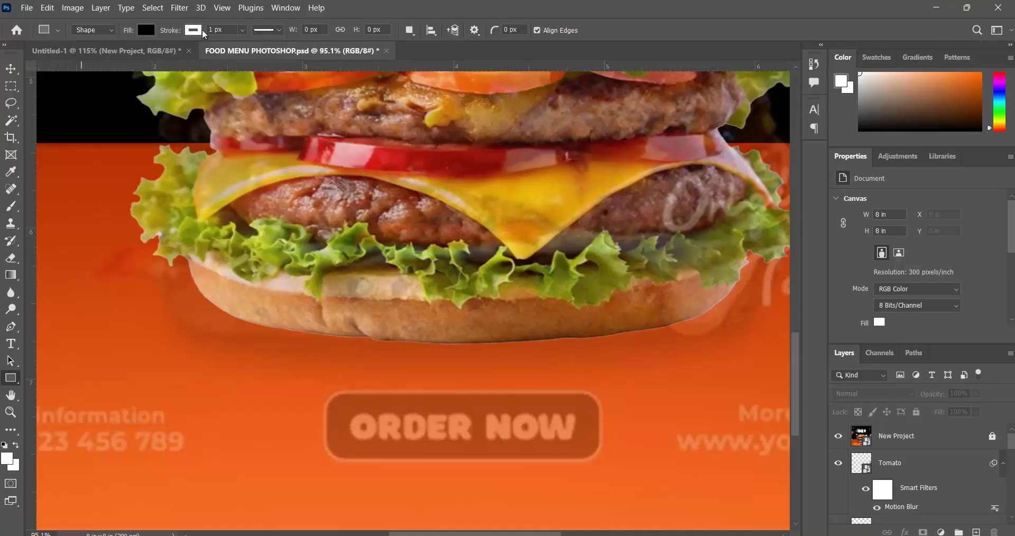
Set the stroke width to about 10.14 px and draw a rectangle of about 548 × 142 px over the reference ORDER NOW button.
{"action": "left_click", "coordinate": [242, 31]}
{"action": "left_click_drag", "start_coordinate": [249, 51], "coordinate": [251, 55]}
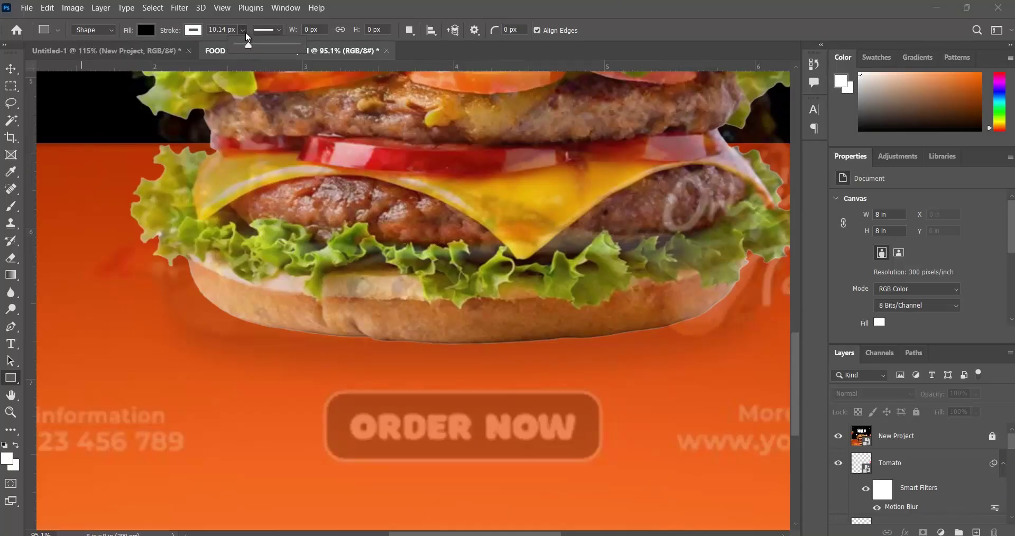
{"action": "left_click", "coordinate": [246, 33]}
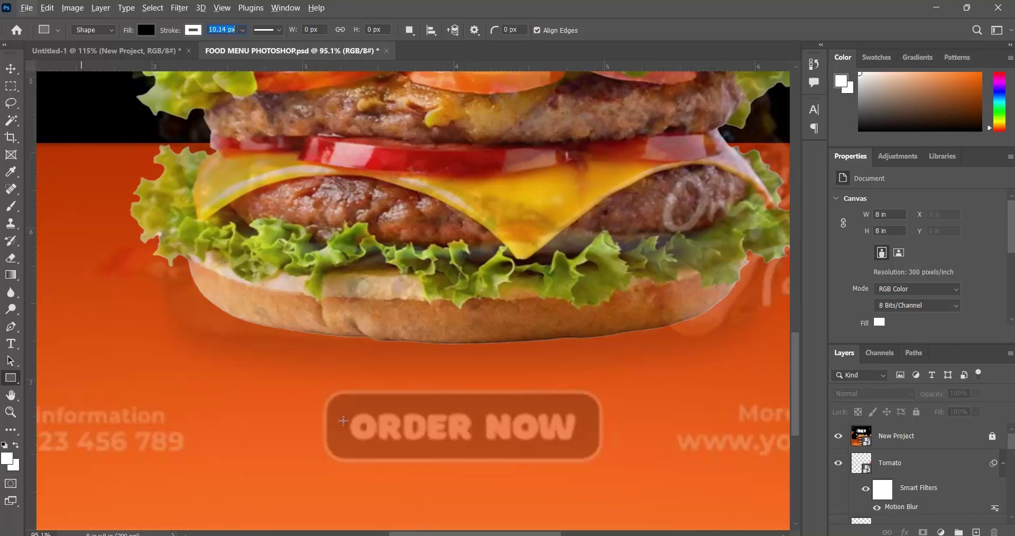
{"action": "mouse_move", "coordinate": [326, 391]}
{"action": "left_mouse_down"}
{"action": "mouse_move", "coordinate": [378, 418]}
{"action": "mouse_move", "coordinate": [453, 481]}
{"action": "mouse_move", "coordinate": [507, 464]}
{"action": "mouse_move", "coordinate": [508, 451]}
{"action": "mouse_move", "coordinate": [600, 447]}
{"action": "mouse_move", "coordinate": [601, 462]}
{"action": "left_mouse_up"}
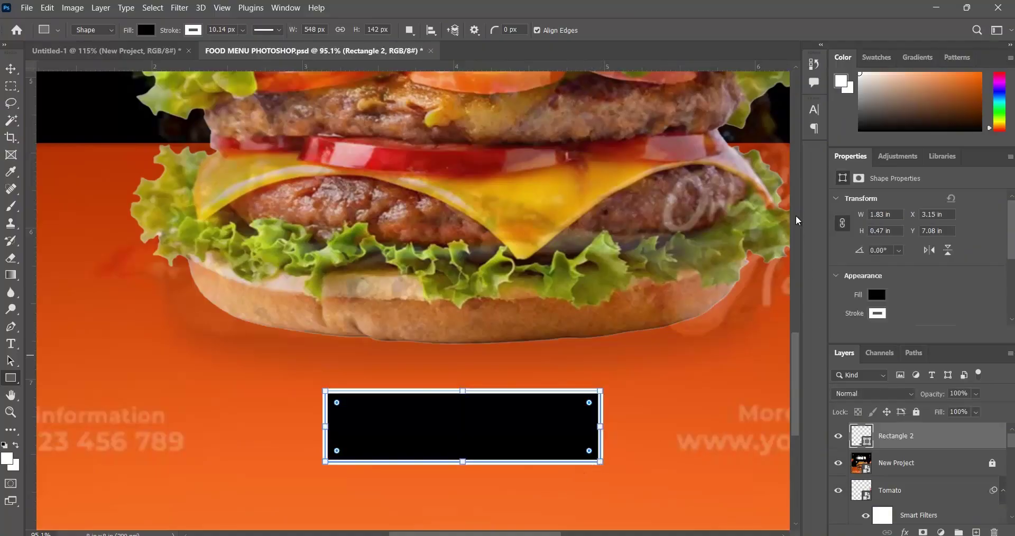
{"action": "left_click", "coordinate": [815, 64]}
{"action": "left_click", "coordinate": [816, 68]}
{"action": "left_click", "coordinate": [279, 14]}
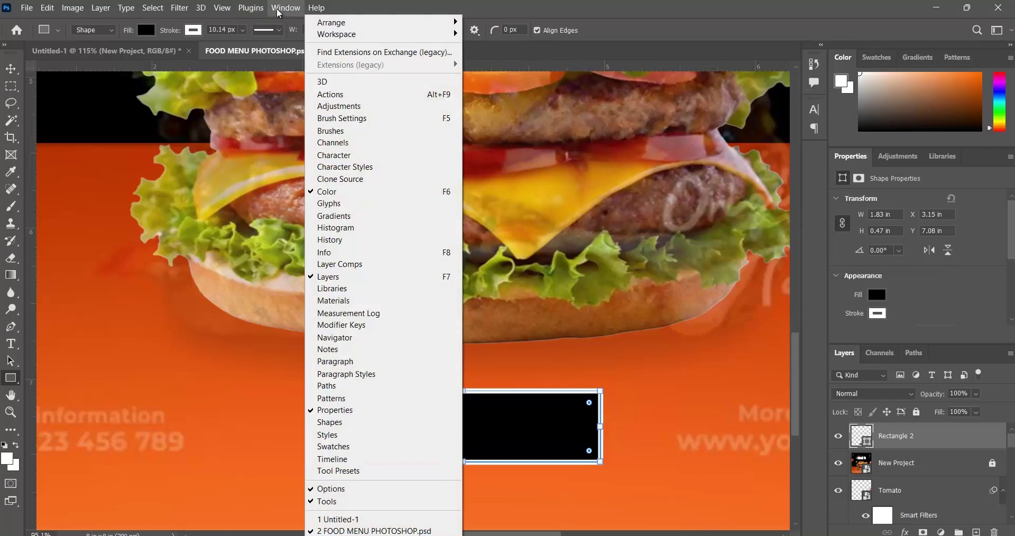
{"action": "left_click", "coordinate": [278, 14]}
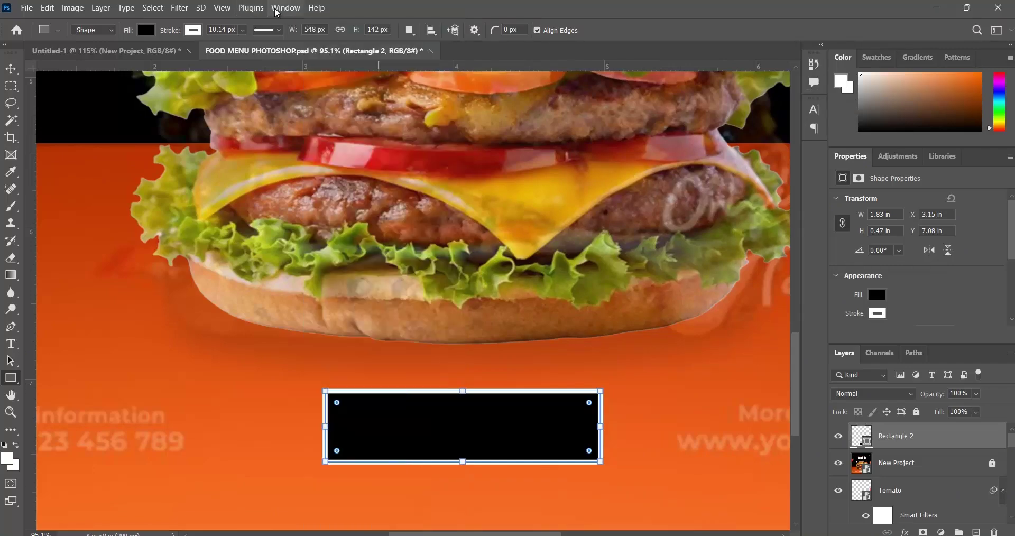
{"action": "left_click", "coordinate": [271, 10]}
{"action": "key", "text": "Left"}
{"action": "key", "text": "Left"}
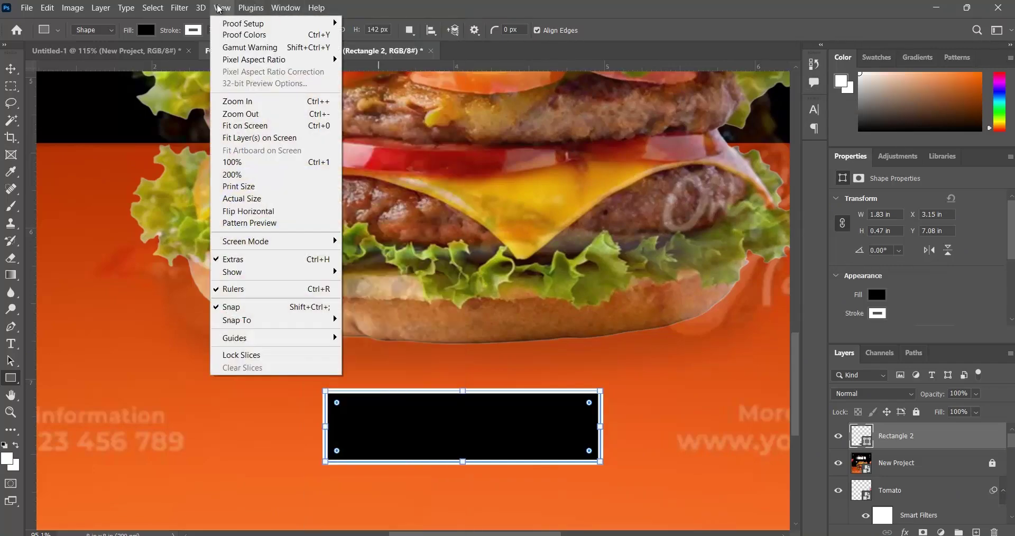
{"action": "key", "text": "Right"}
{"action": "mouse_move", "coordinate": [280, 8]}
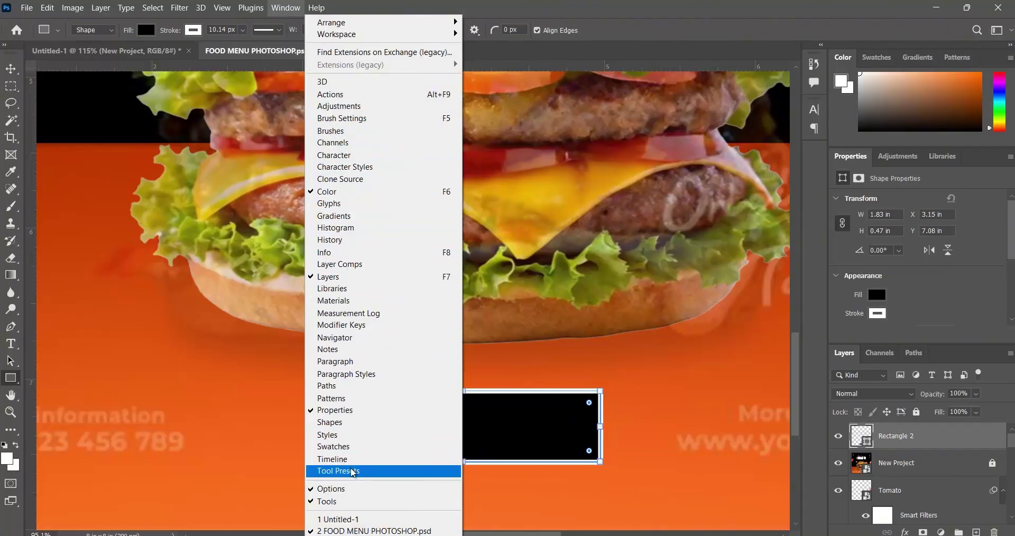
{"action": "left_click", "coordinate": [808, 78]}
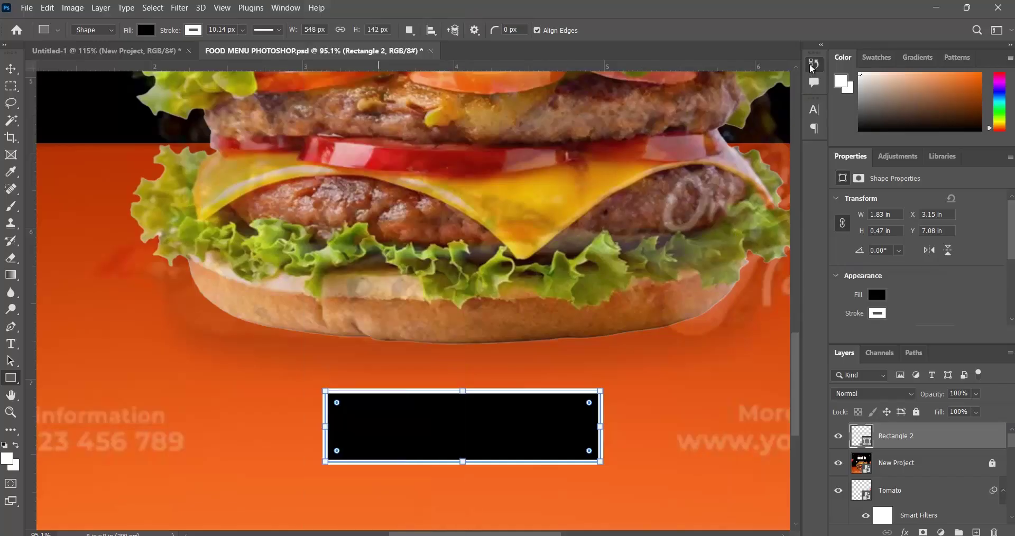
{"action": "left_click", "coordinate": [813, 65]}
{"action": "left_click", "coordinate": [814, 66]}
Hide the Properties panel and show it again.
{"action": "left_click", "coordinate": [288, 7]}
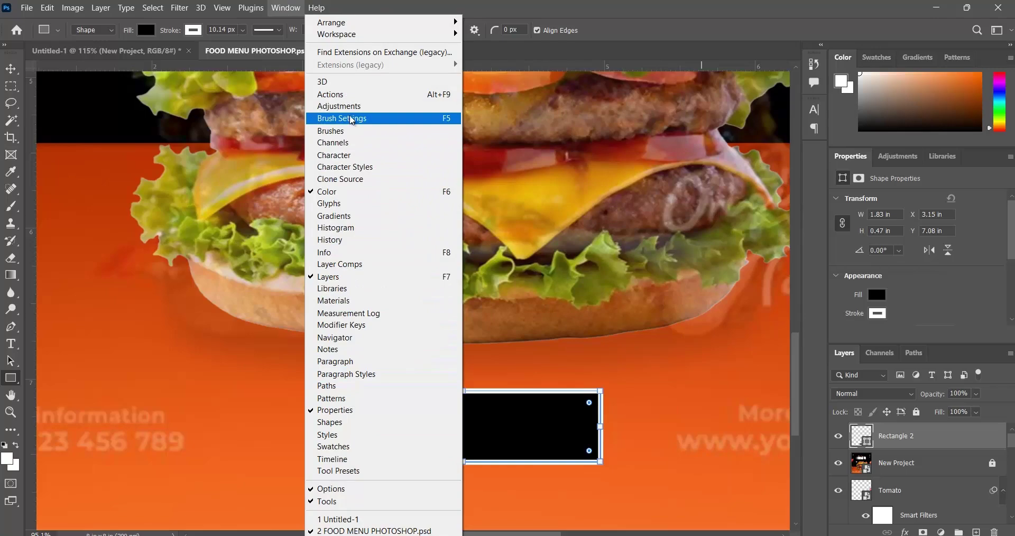
{"action": "left_click", "coordinate": [342, 415]}
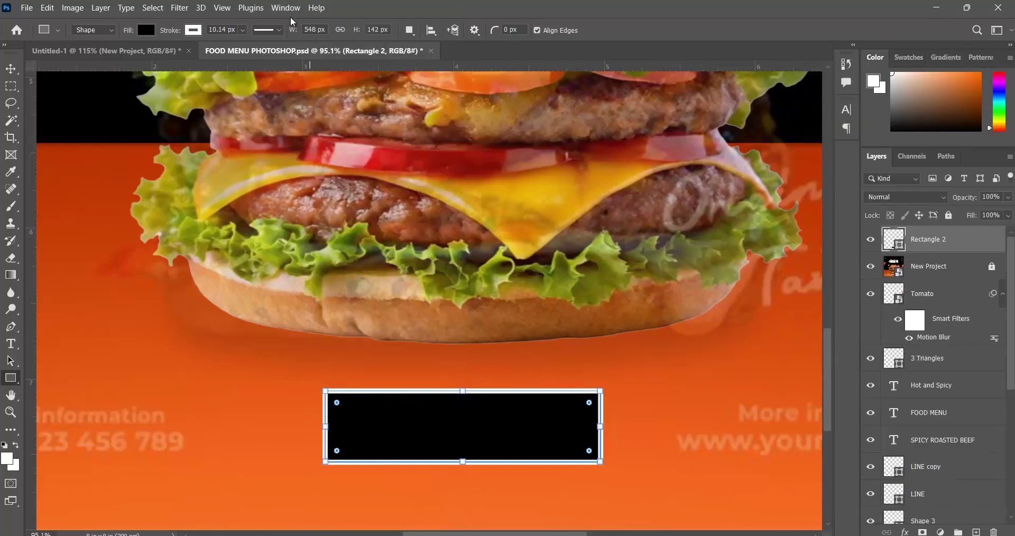
{"action": "left_click", "coordinate": [288, 7]}
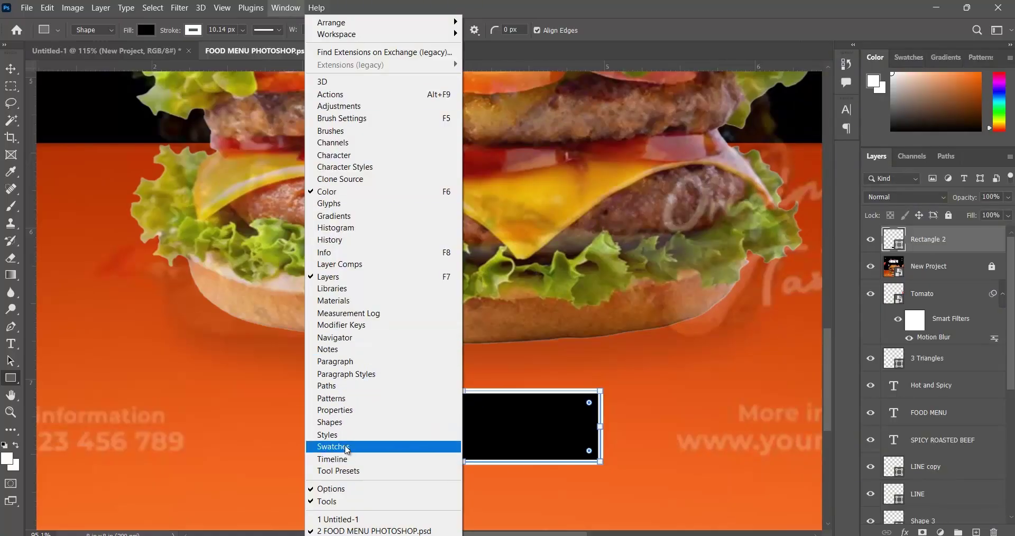
{"action": "left_click", "coordinate": [346, 411]}
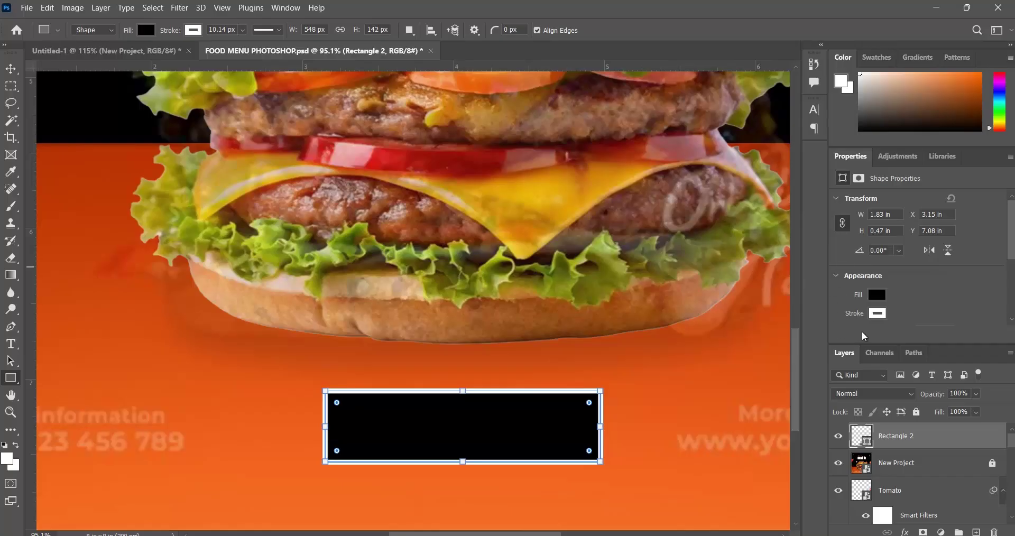
Move the Properties panel group into the collapsed icon dock and expand it at the rectangle's corner radius settings.
{"action": "scroll", "coordinate": [893, 306], "scroll_direction": "down", "scroll_amount": 2}
{"action": "scroll", "coordinate": [895, 303], "scroll_direction": "down", "scroll_amount": 3}
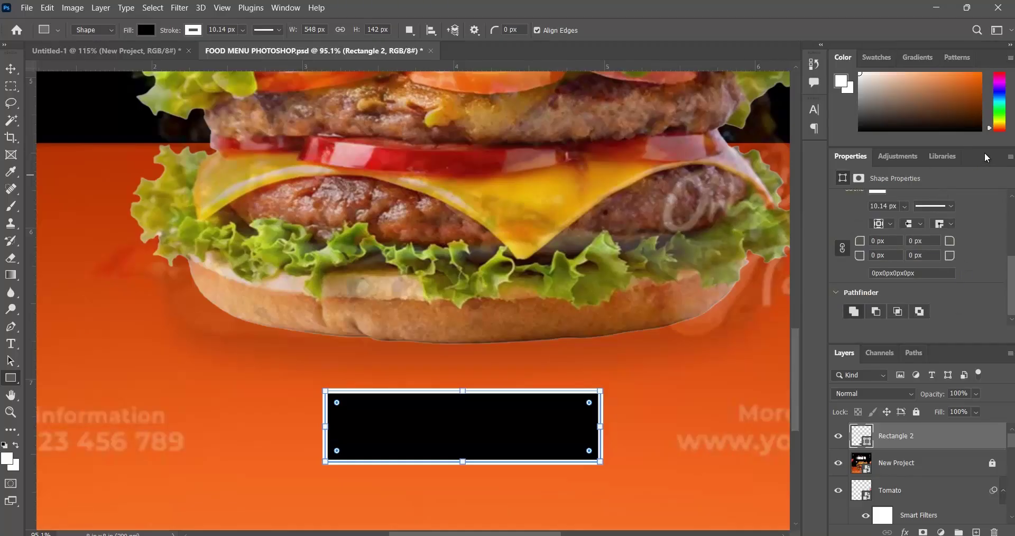
{"action": "left_click_drag", "start_coordinate": [987, 157], "coordinate": [817, 155]}
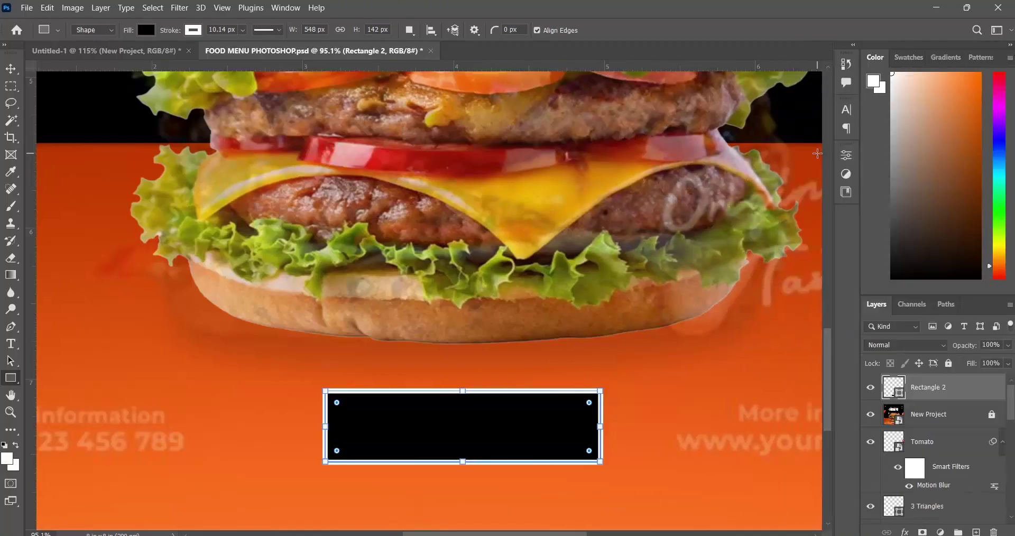
{"action": "left_click", "coordinate": [846, 155]}
{"action": "left_click", "coordinate": [848, 158]}
{"action": "left_click", "coordinate": [847, 156]}
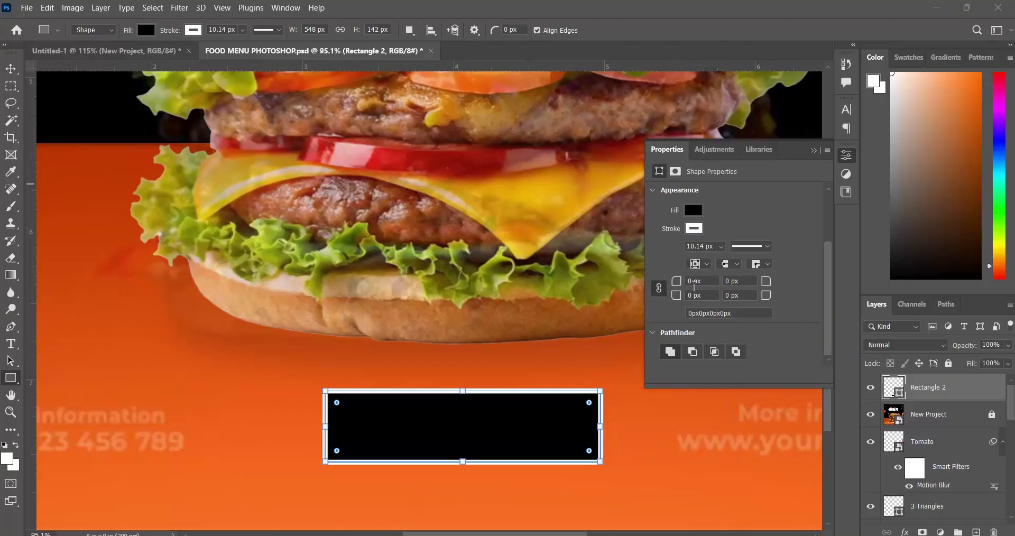
Try corner radii of 20 px, 30 px and 50 px on all four corners of the black button rectangle.
{"action": "left_click", "coordinate": [706, 282]}
{"action": "key", "text": "Tab"}
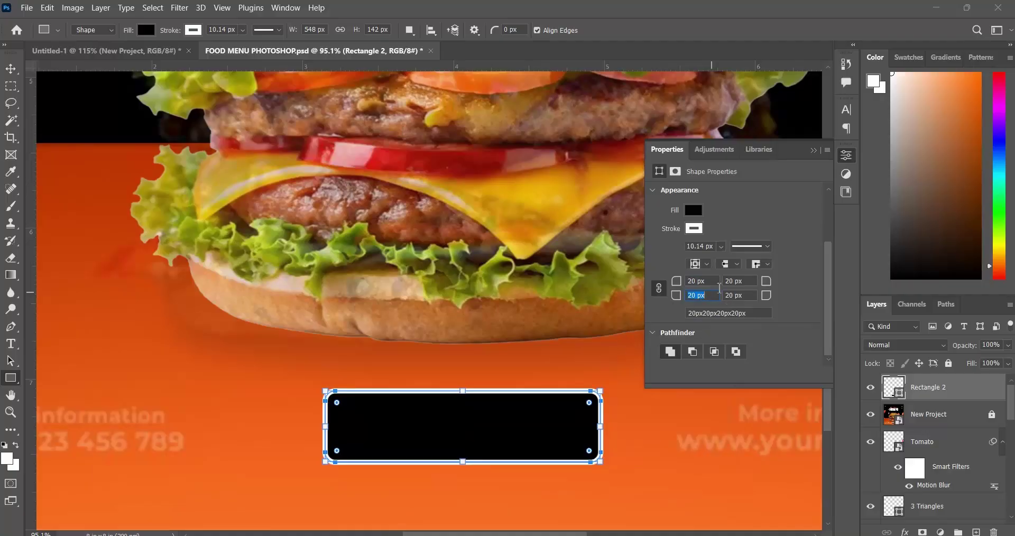
{"action": "left_click", "coordinate": [713, 283]}
{"action": "type", "text": "30"}
{"action": "key", "text": "Return"}
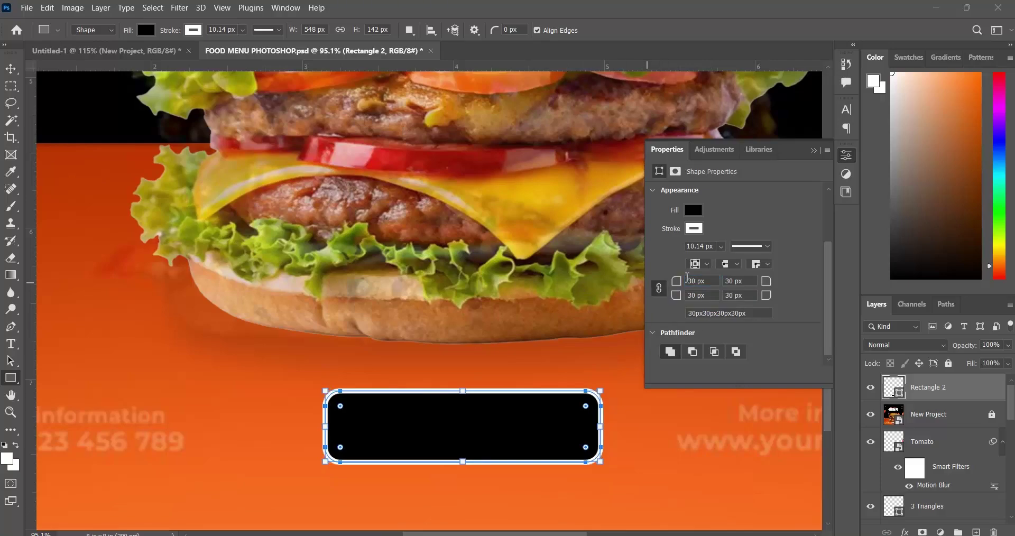
{"action": "left_click", "coordinate": [685, 281]}
{"action": "type", "text": "50"}
{"action": "key", "text": "Return"}
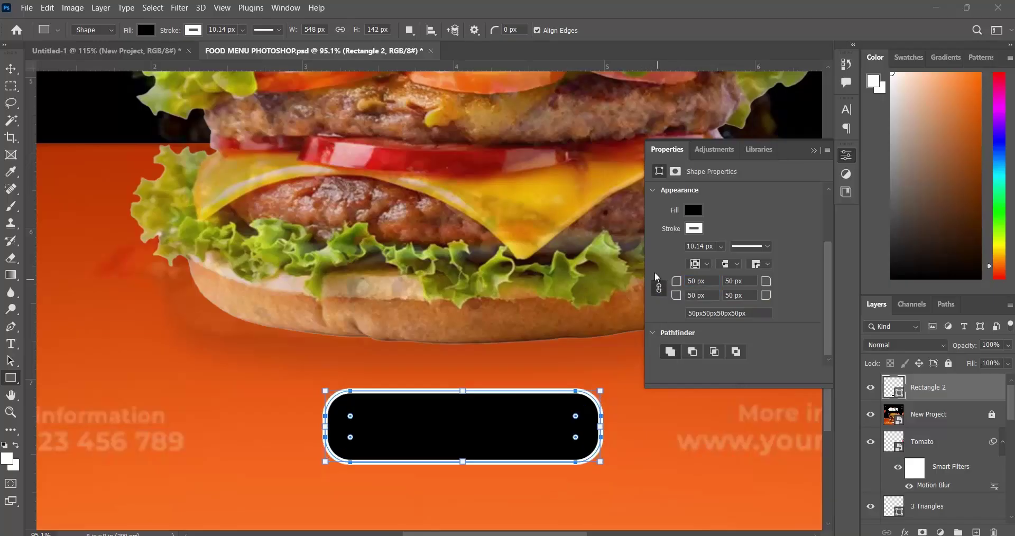
Collapse the Properties panel and move the black rectangle down to uncover the upper part of the reference ORDER NOW button.
{"action": "left_click", "coordinate": [818, 154]}
{"action": "left_click", "coordinate": [13, 71]}
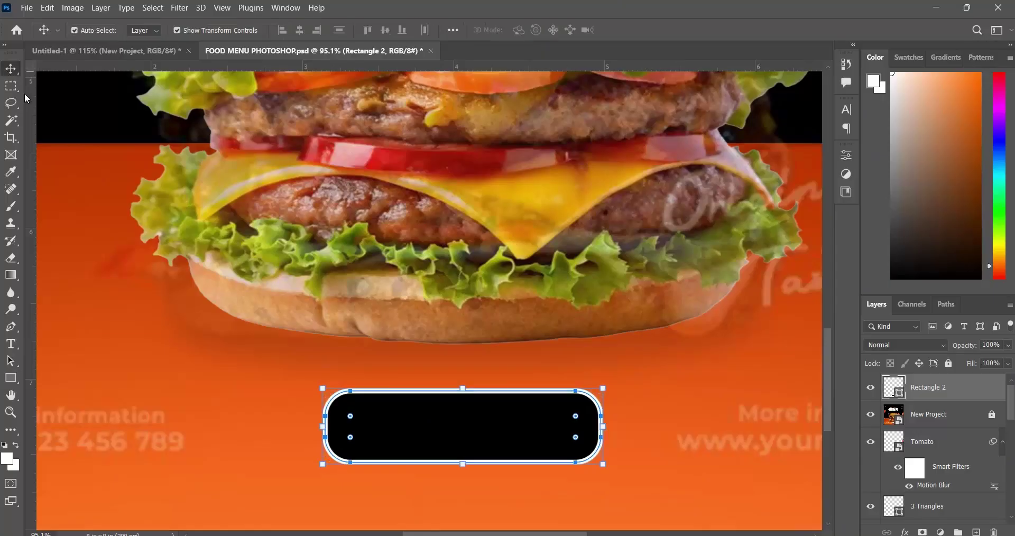
{"action": "left_click_drag", "start_coordinate": [366, 419], "coordinate": [372, 456]}
{"action": "key", "text": "ctrl+h"}
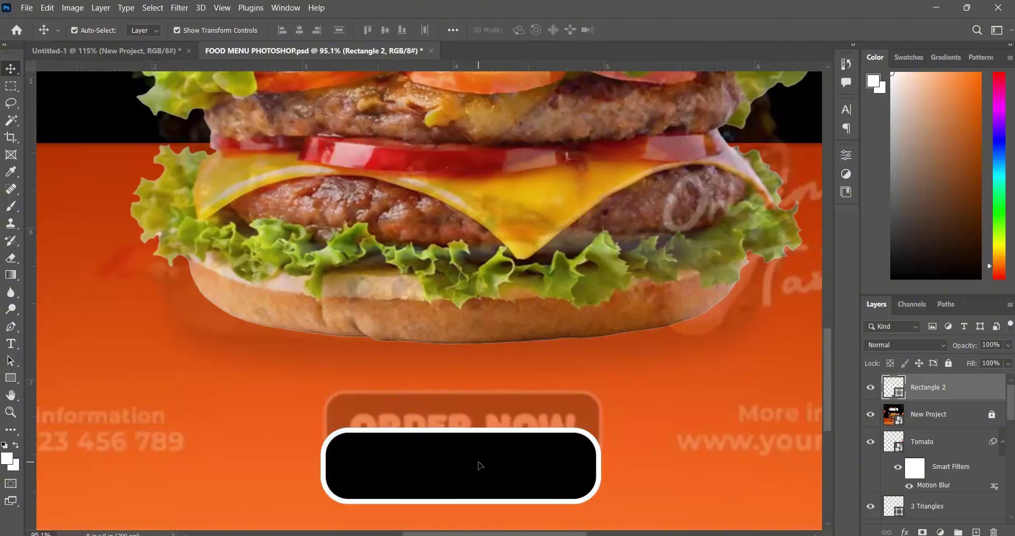
{"action": "left_click_drag", "start_coordinate": [481, 466], "coordinate": [484, 462]}
Try a 20 px radius on the black rectangle's corners and settle on 30 px for all four.
{"action": "left_click", "coordinate": [846, 155]}
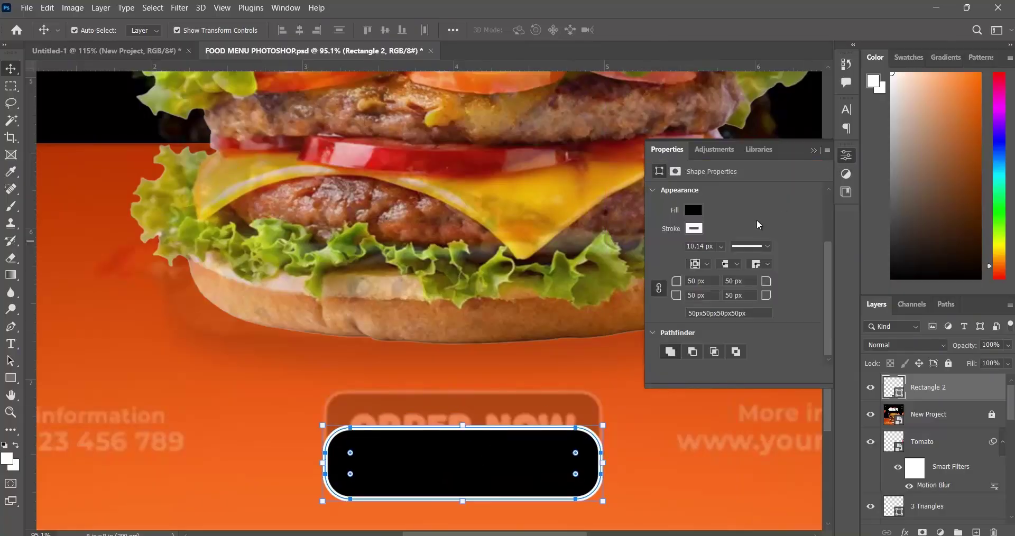
{"action": "left_click", "coordinate": [691, 281]}
{"action": "type", "text": "20"}
{"action": "key", "text": "Return"}
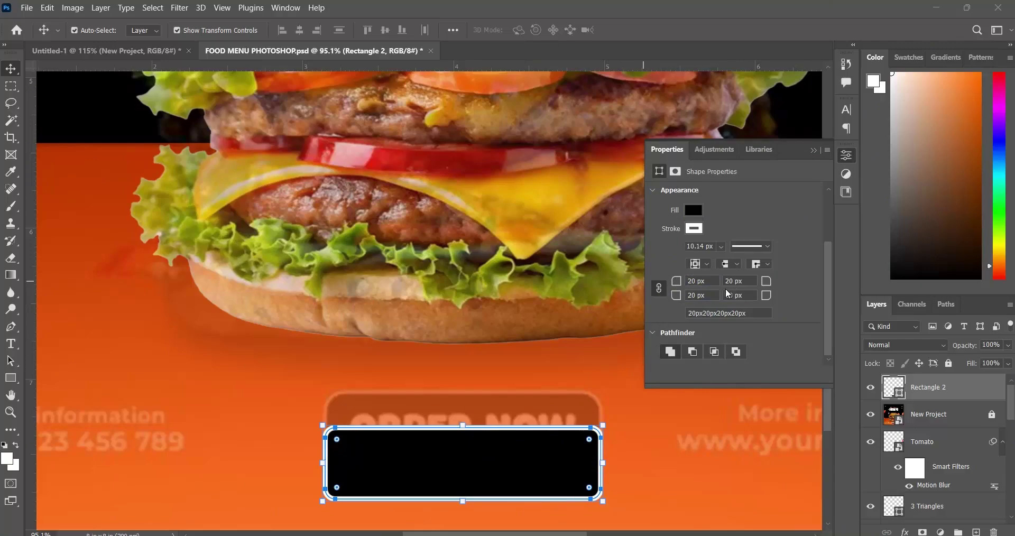
{"action": "left_click", "coordinate": [697, 281]}
{"action": "type", "text": "30"}
{"action": "key", "text": "Return"}
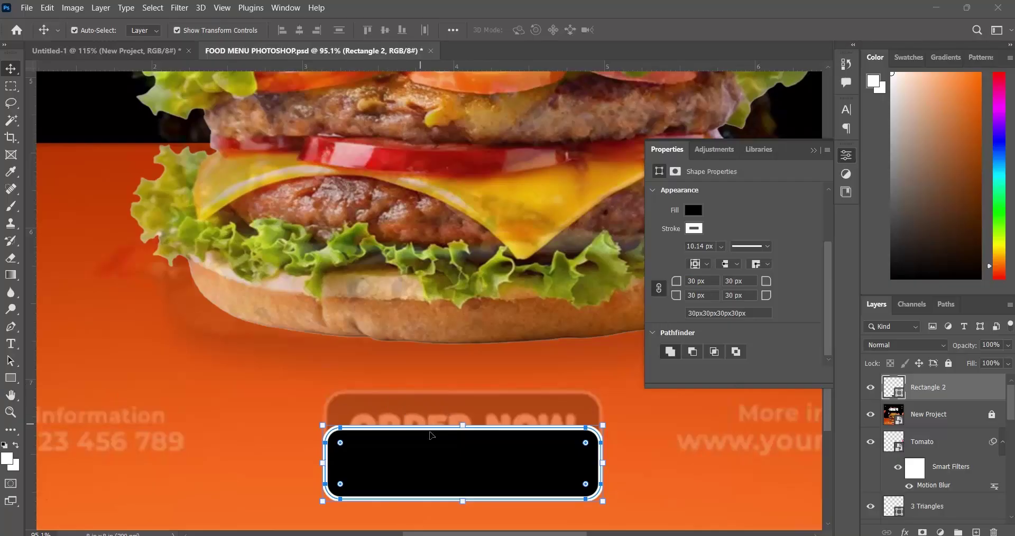
Reduce the black rectangle's white stroke width and set it to 6 px.
{"action": "left_click", "coordinate": [9, 379]}
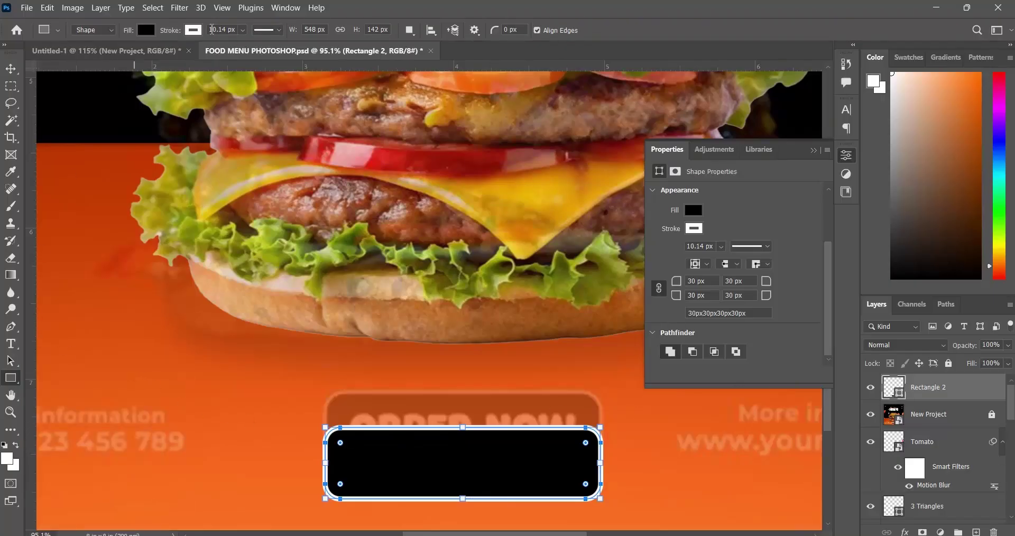
{"action": "left_click", "coordinate": [244, 35]}
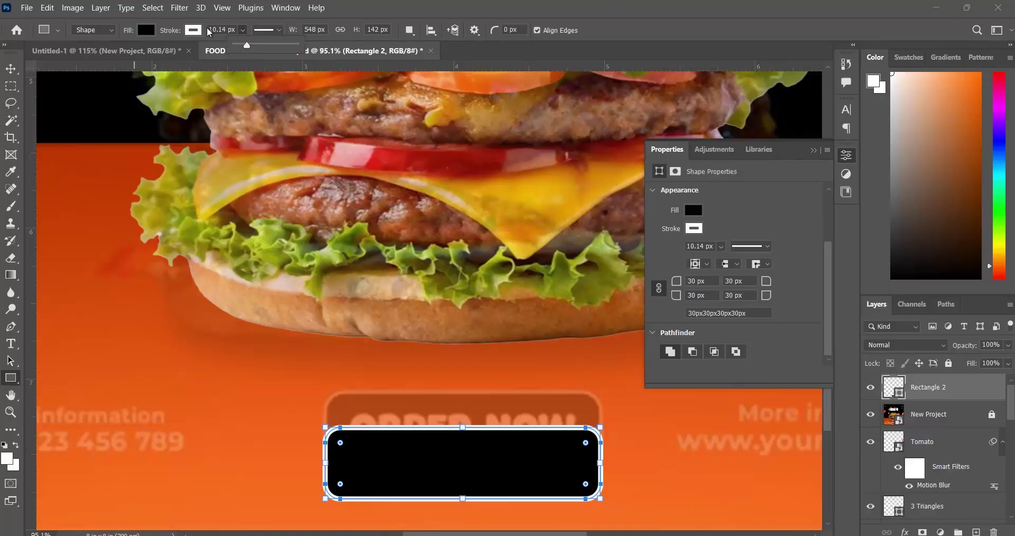
{"action": "left_click_drag", "start_coordinate": [246, 47], "coordinate": [247, 49]}
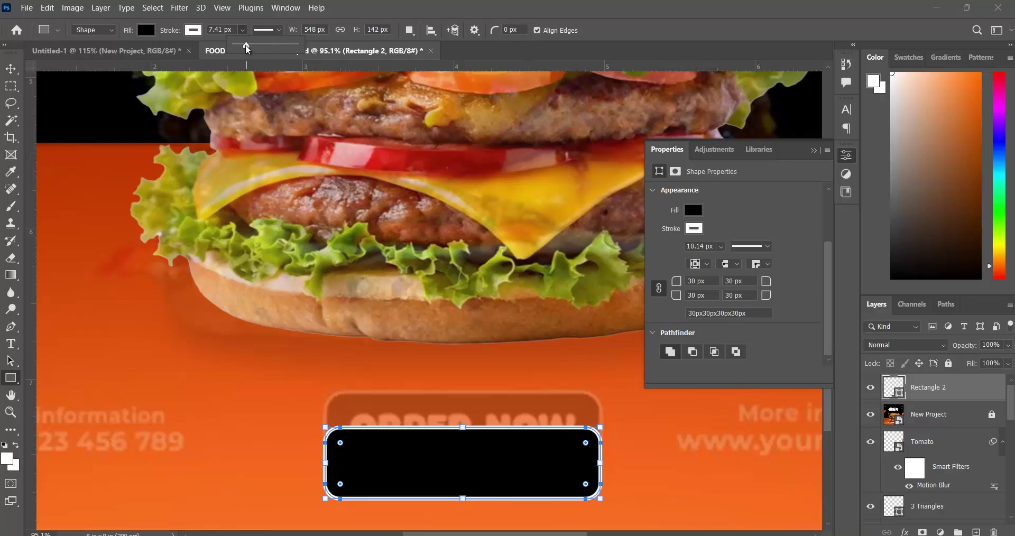
{"action": "left_click_drag", "start_coordinate": [247, 49], "coordinate": [244, 47]}
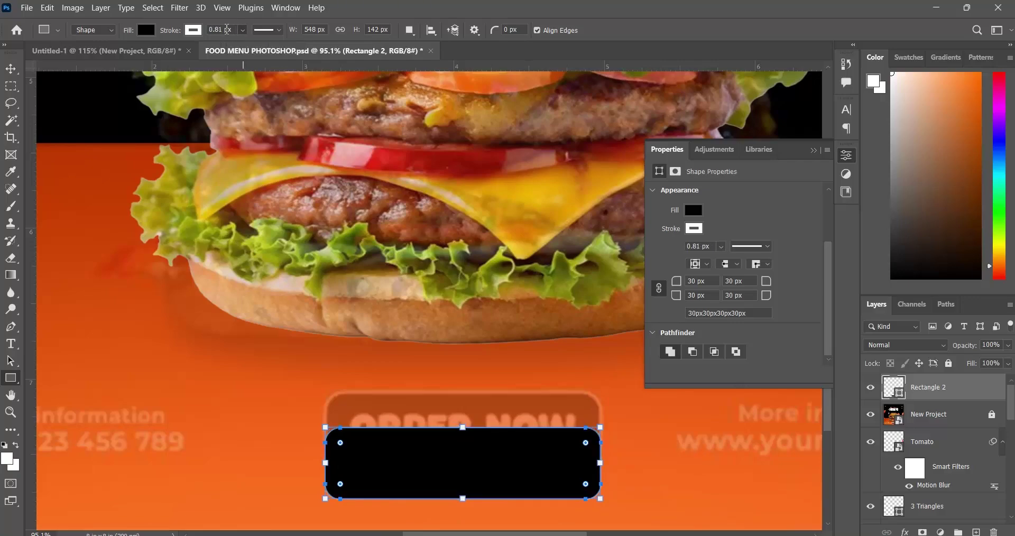
{"action": "type", "text": "6"}
{"action": "key", "text": "Return"}
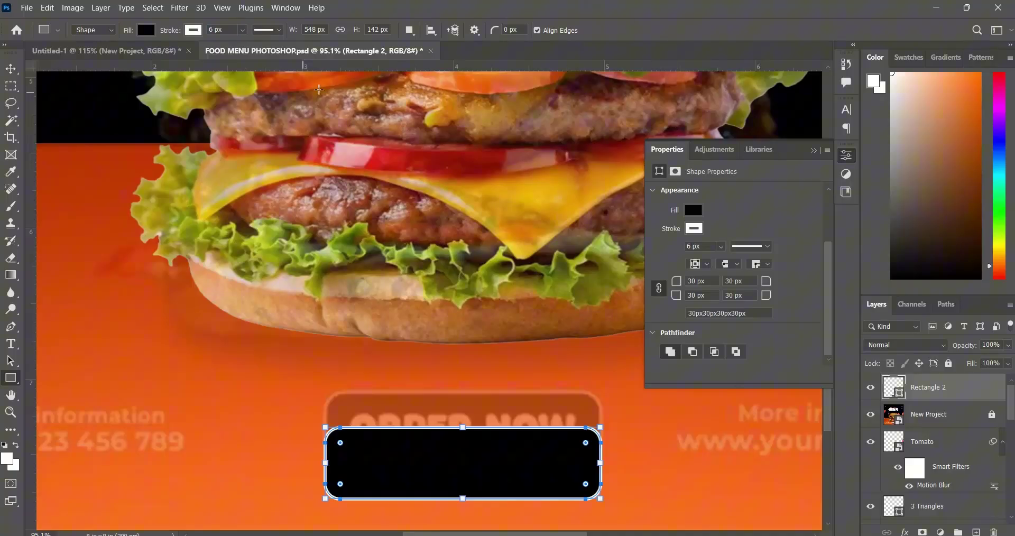
Try a 40 px radius on the black rectangle's corners and settle on 35 px for all four.
{"action": "left_click", "coordinate": [11, 69]}
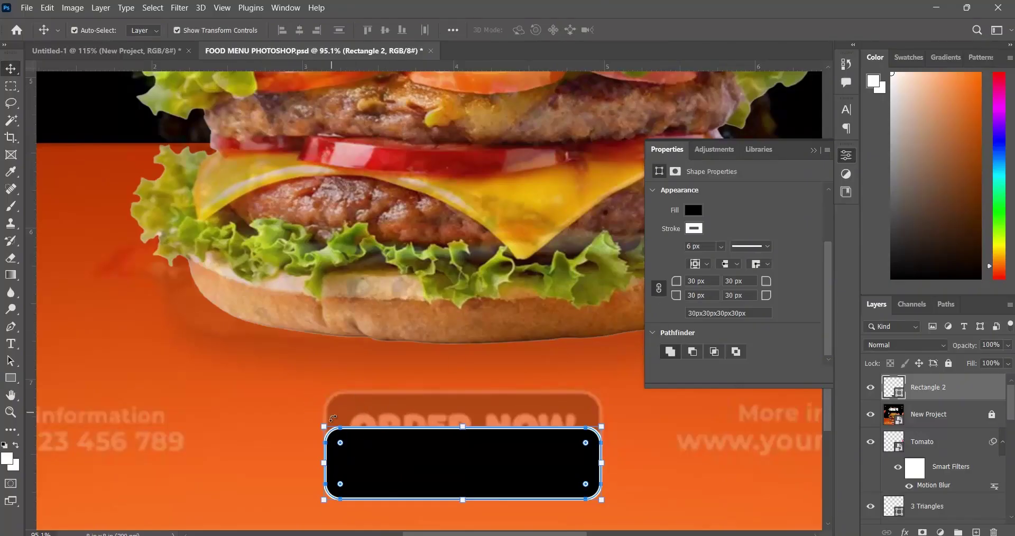
{"action": "left_click", "coordinate": [702, 280]}
{"action": "type", "text": "40"}
{"action": "key", "text": "Return"}
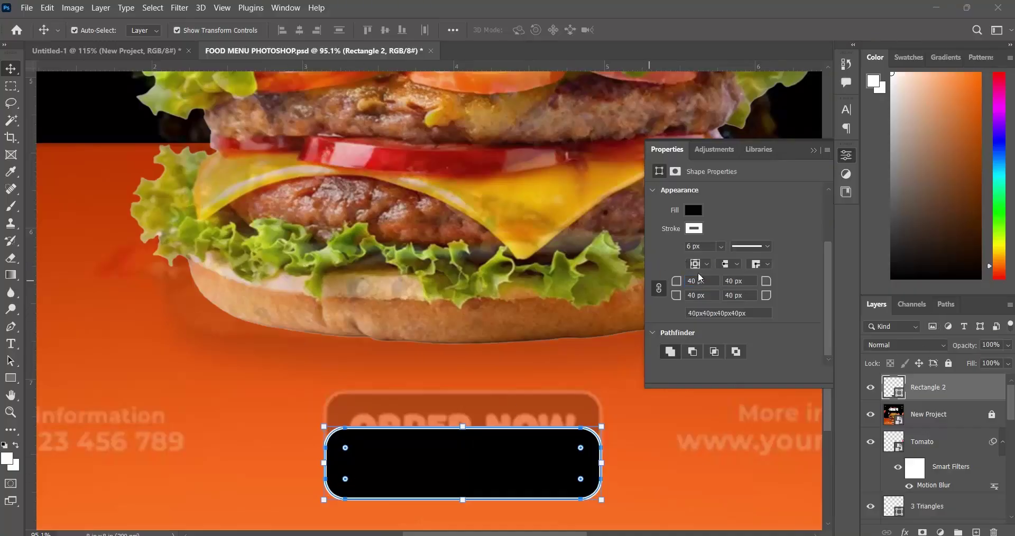
{"action": "left_click", "coordinate": [714, 282]}
{"action": "type", "text": "35"}
{"action": "key", "text": "Return"}
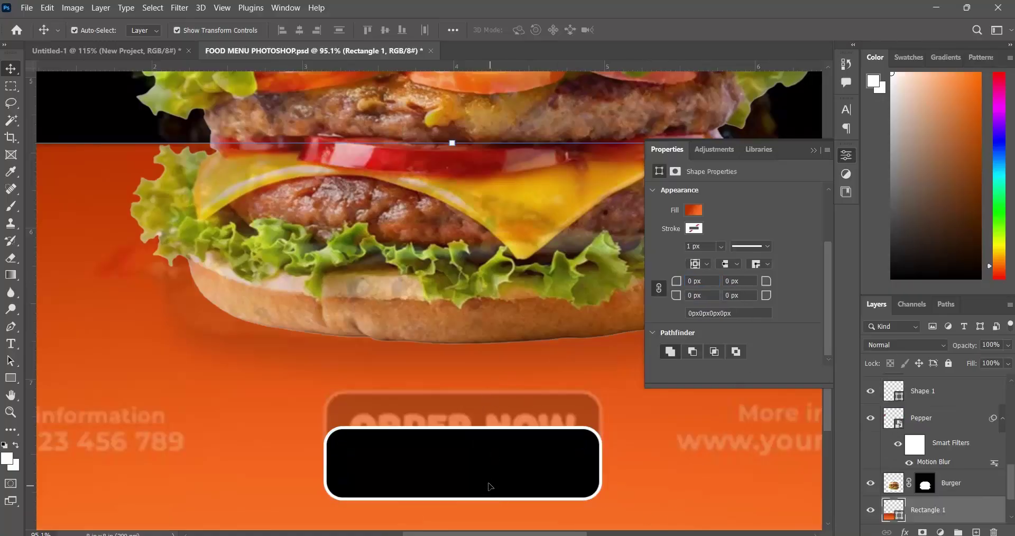
Move the black rectangle up over the reference ORDER NOW button and collapse the Properties panel.
{"action": "left_click_drag", "start_coordinate": [487, 483], "coordinate": [481, 446]}
{"action": "left_click", "coordinate": [648, 455]}
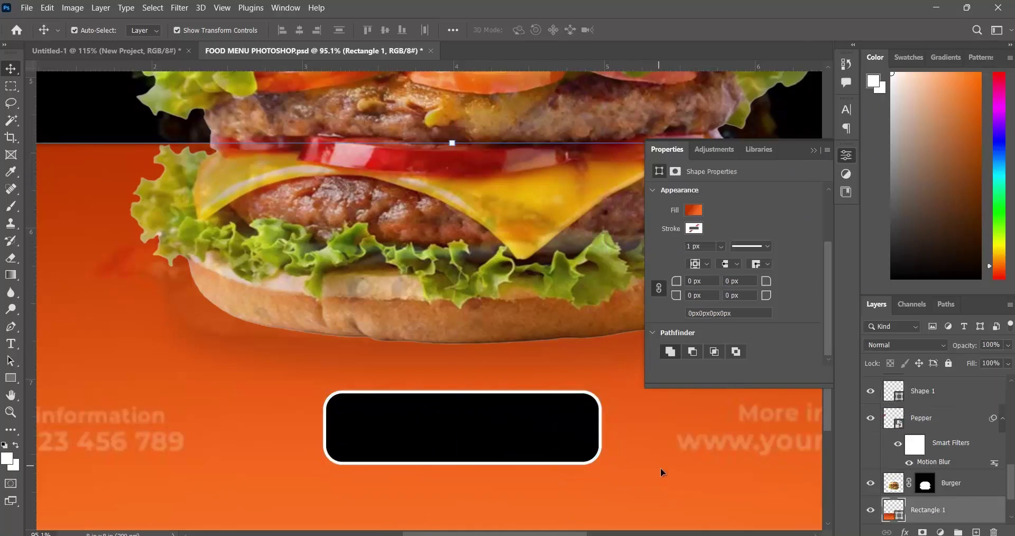
{"action": "left_click", "coordinate": [846, 156]}
Place the New Project reference layer above the Rectangle 2 layer, compare the button with it, and hide the reference.
{"action": "scroll", "coordinate": [942, 444], "scroll_direction": "up", "scroll_amount": 5}
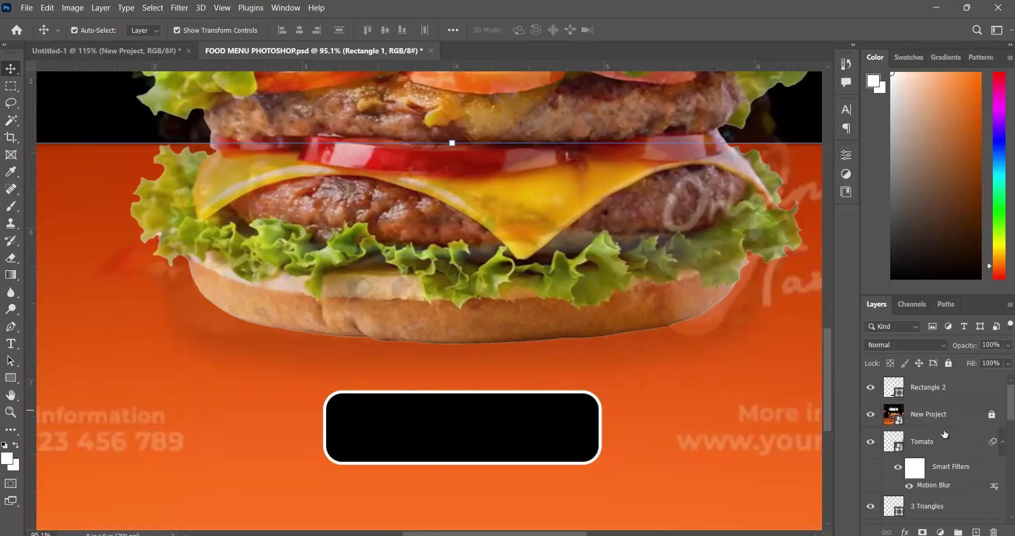
{"action": "left_click", "coordinate": [872, 415]}
{"action": "left_click", "coordinate": [872, 416]}
{"action": "left_click_drag", "start_coordinate": [925, 426], "coordinate": [922, 391]}
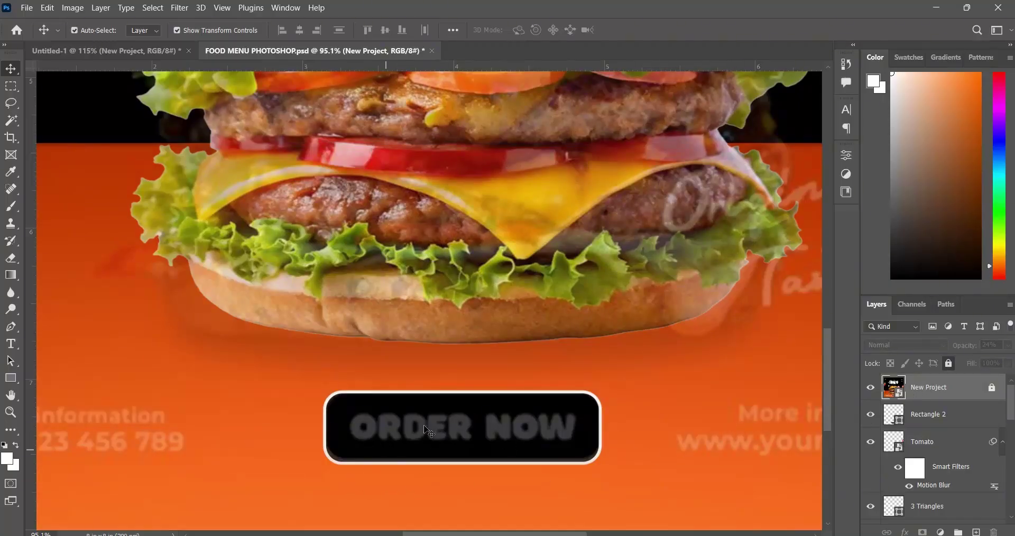
{"action": "left_click", "coordinate": [870, 389]}
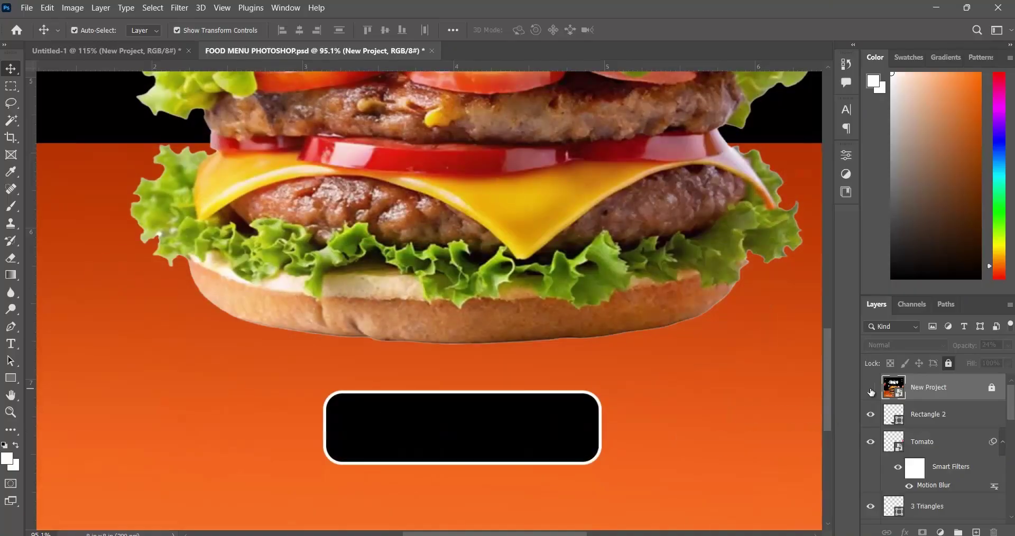
{"action": "left_click", "coordinate": [871, 389]}
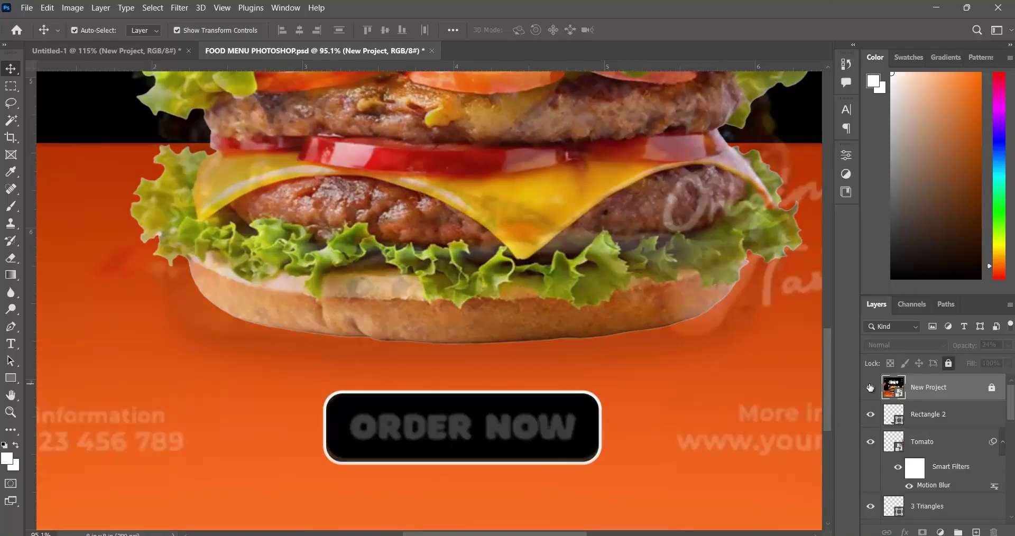
{"action": "left_click", "coordinate": [871, 389]}
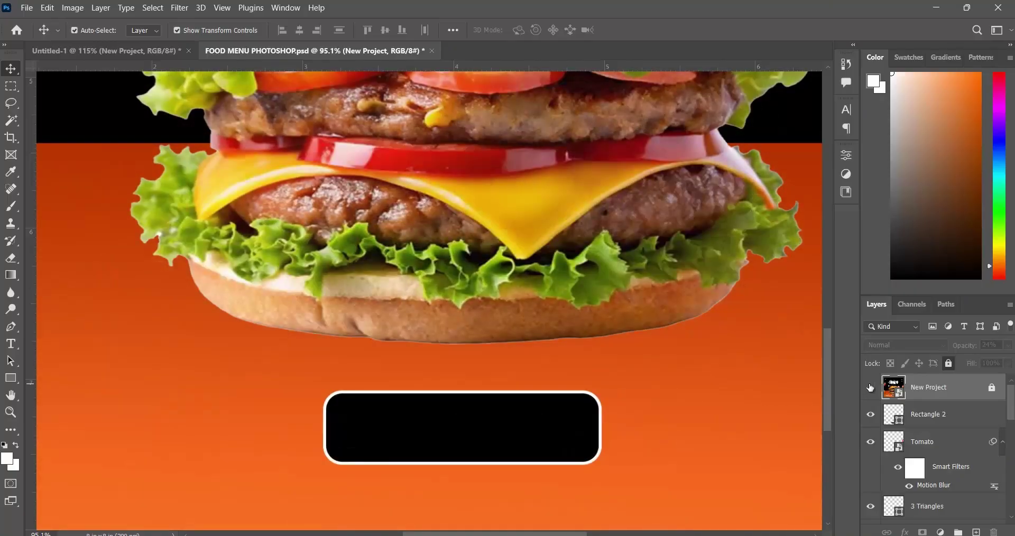
Set up the Type tool with the Franklin Gothic Heavy font and the white text colour ffffff.
{"action": "left_click", "coordinate": [11, 345]}
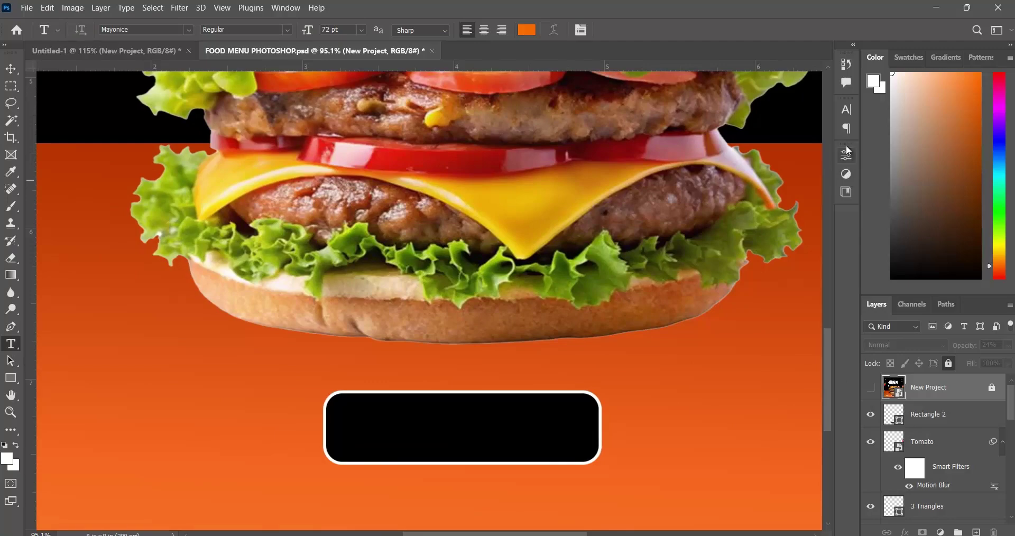
{"action": "left_click", "coordinate": [844, 112]}
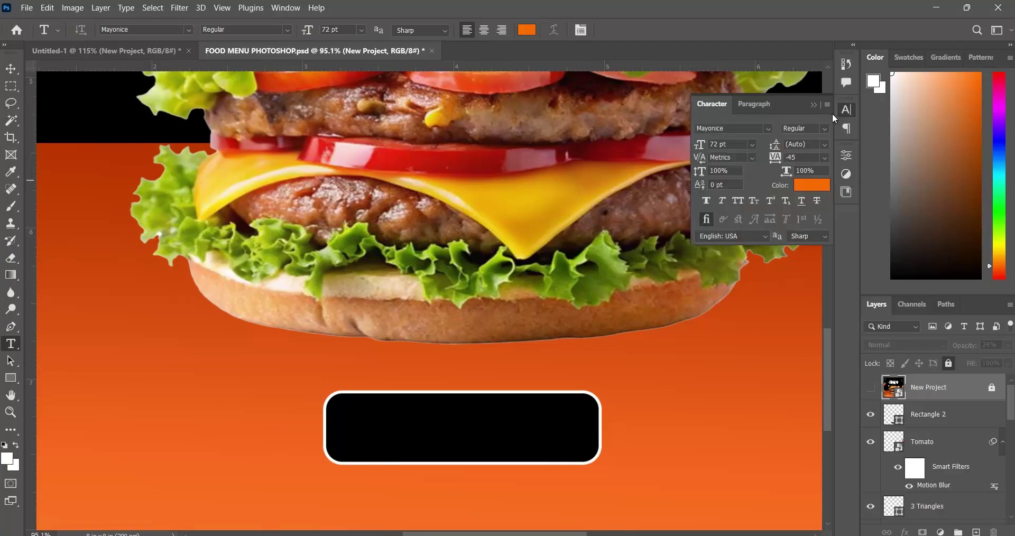
{"action": "left_click", "coordinate": [769, 129]}
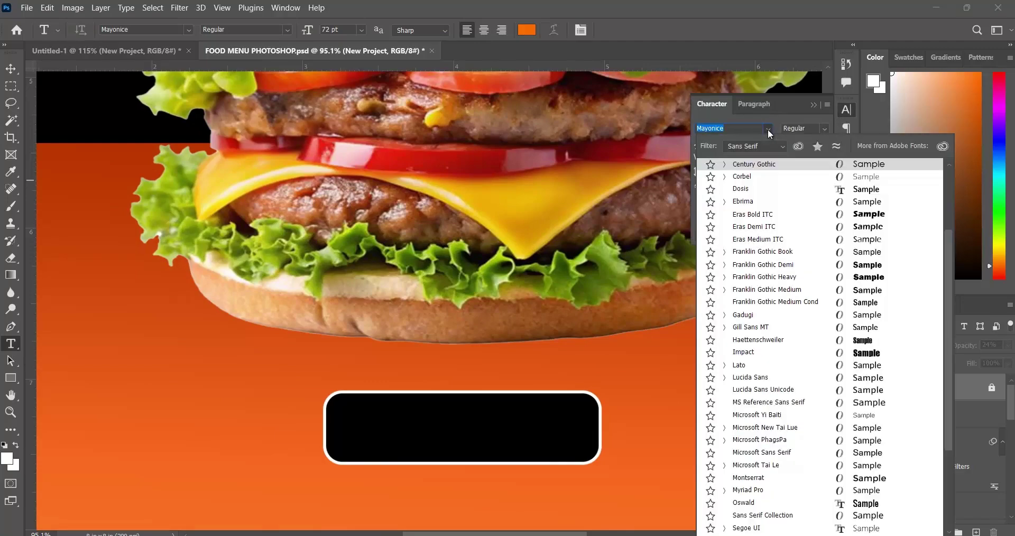
{"action": "left_click", "coordinate": [838, 281]}
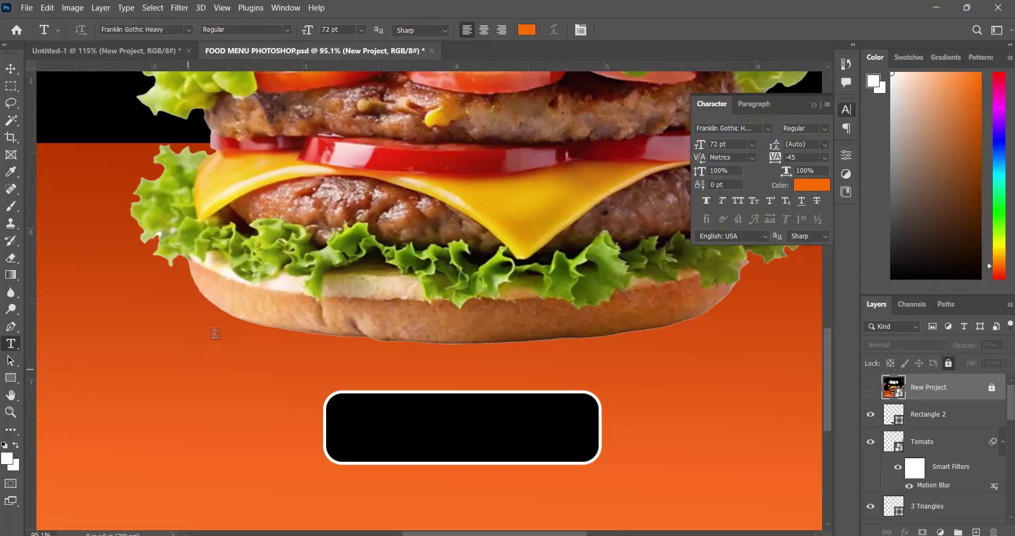
{"action": "left_click", "coordinate": [525, 31]}
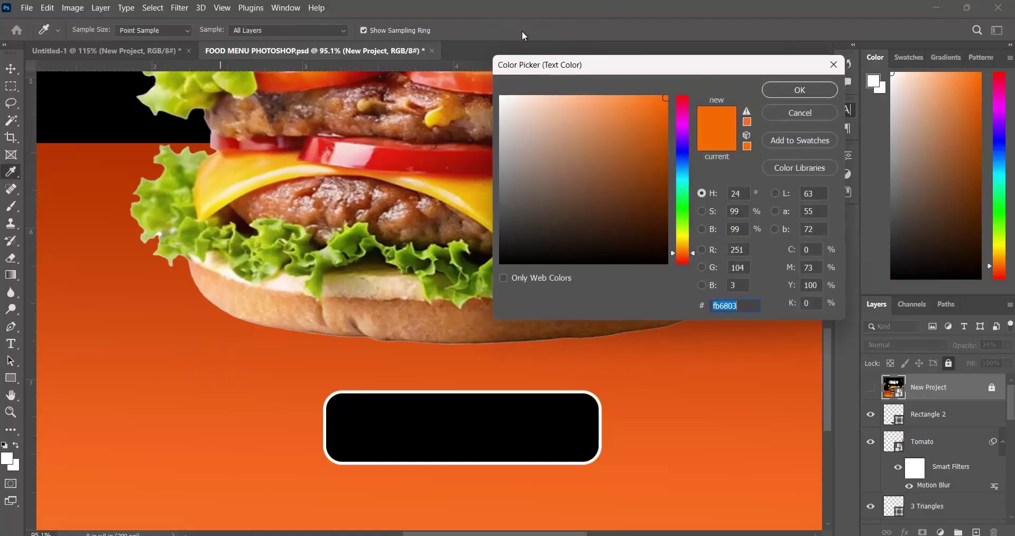
{"action": "type", "text": "ffffff"}
{"action": "left_click", "coordinate": [783, 91]}
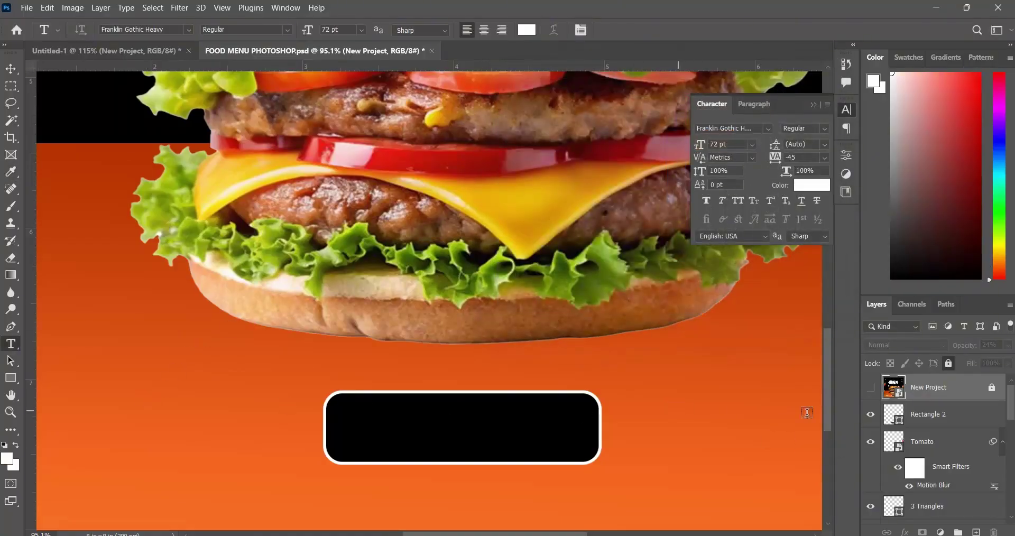
Add the text ORDER NOW on the canvas above the black button.
{"action": "left_click", "coordinate": [127, 378]}
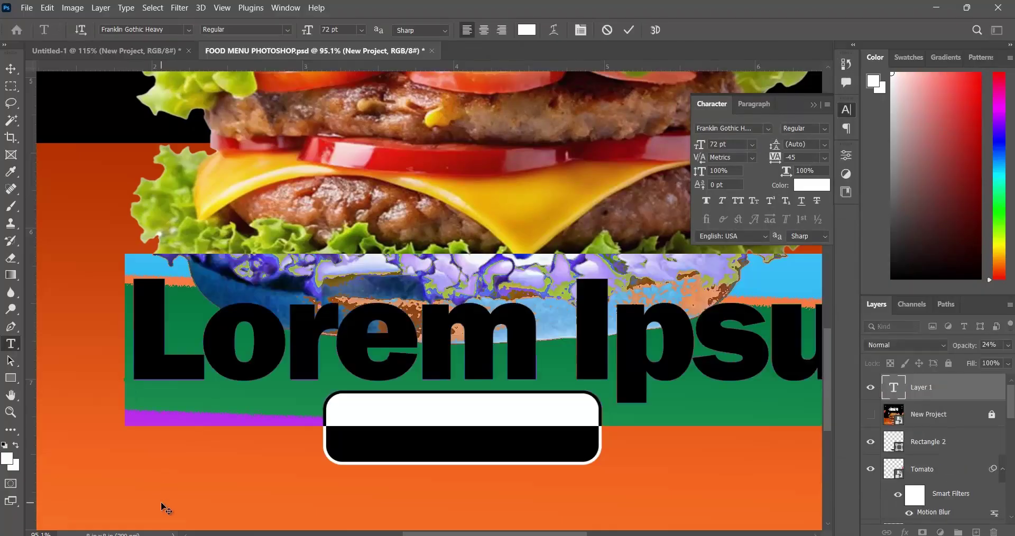
{"action": "type", "text": "OR"}
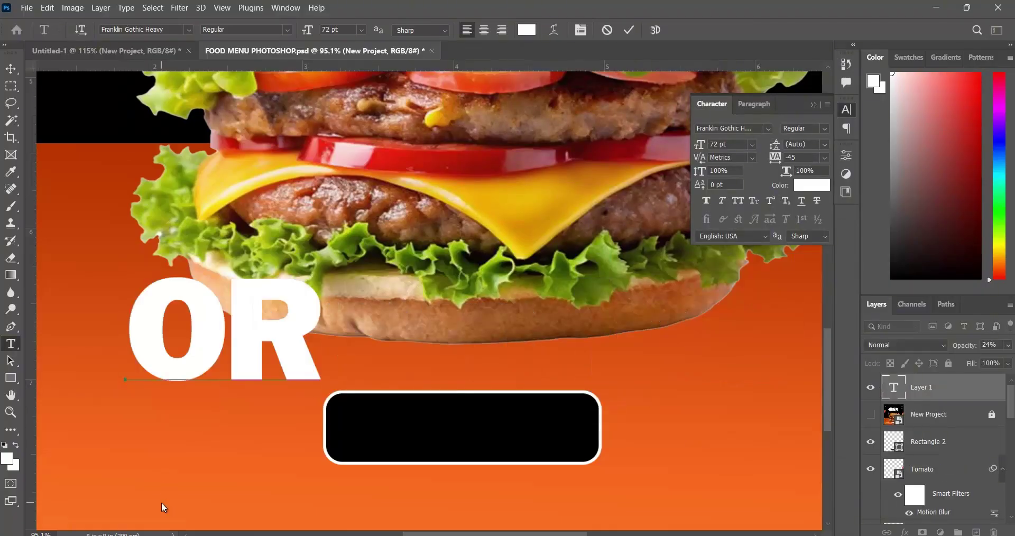
{"action": "type", "text": "DER"}
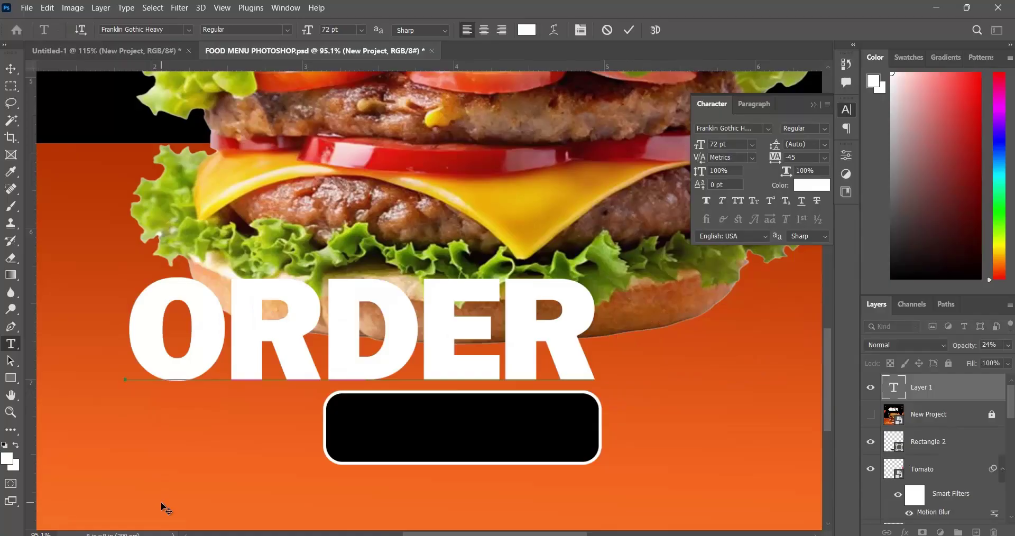
{"action": "type", "text": " NOW"}
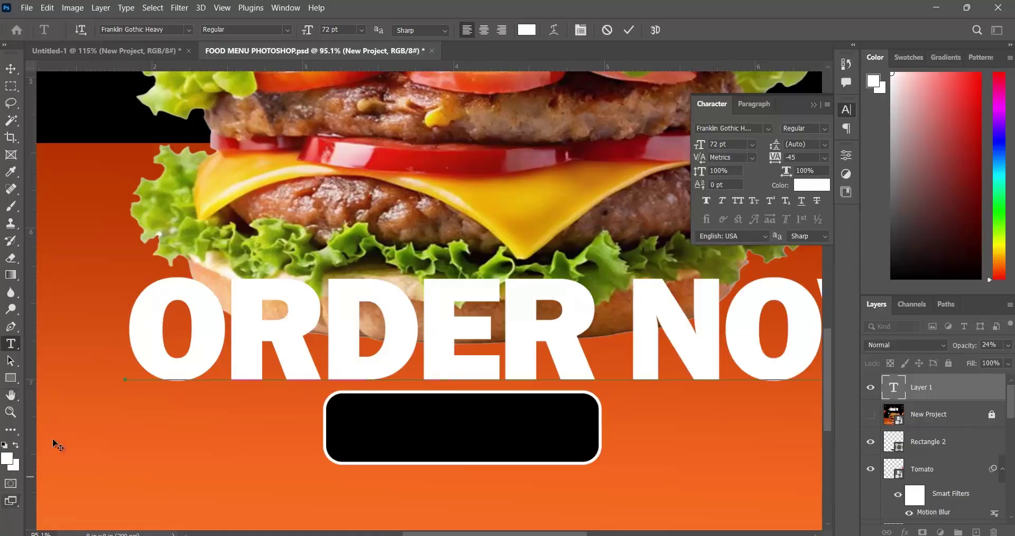
Scale the ORDER NOW text down to about 20 pt and place it just above the black button.
{"action": "left_click", "coordinate": [11, 69]}
{"action": "left_click_drag", "start_coordinate": [141, 288], "coordinate": [517, 360]}
{"action": "left_click_drag", "start_coordinate": [621, 344], "coordinate": [371, 344]}
Show the New Project reference layer and fit the ORDER NOW text over the reference lettering on the black button.
{"action": "left_click", "coordinate": [872, 415]}
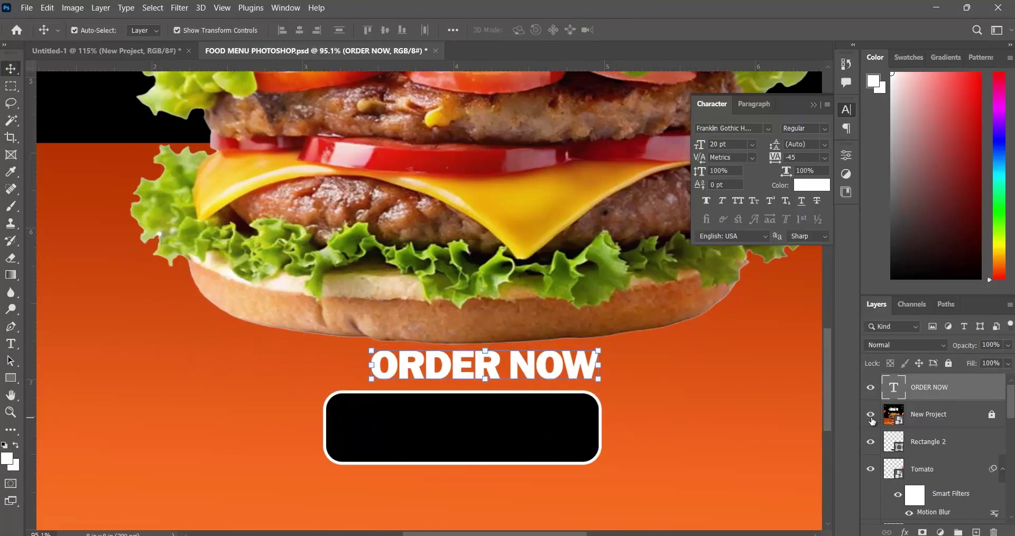
{"action": "left_click_drag", "start_coordinate": [449, 414], "coordinate": [425, 433]}
{"action": "mouse_move", "coordinate": [578, 407]}
{"action": "left_mouse_down"}
{"action": "mouse_move", "coordinate": [569, 412]}
{"action": "mouse_move", "coordinate": [582, 420]}
{"action": "left_mouse_up"}
{"action": "left_click", "coordinate": [652, 30]}
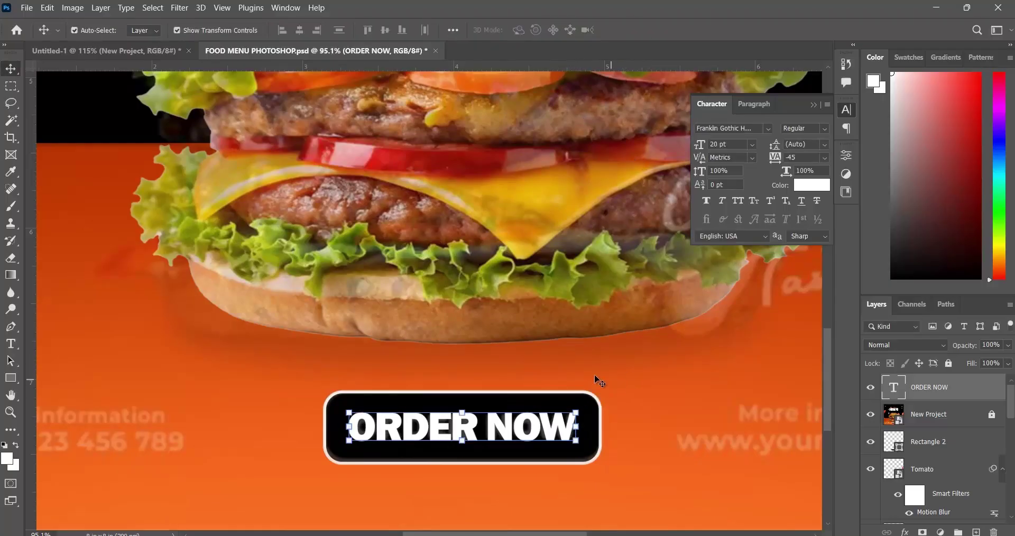
Move the ORDER NOW text off the button to compare it with the reference lettering, and undo the move.
{"action": "left_click", "coordinate": [580, 357]}
{"action": "scroll", "coordinate": [527, 388], "scroll_direction": "up", "scroll_amount": 2}
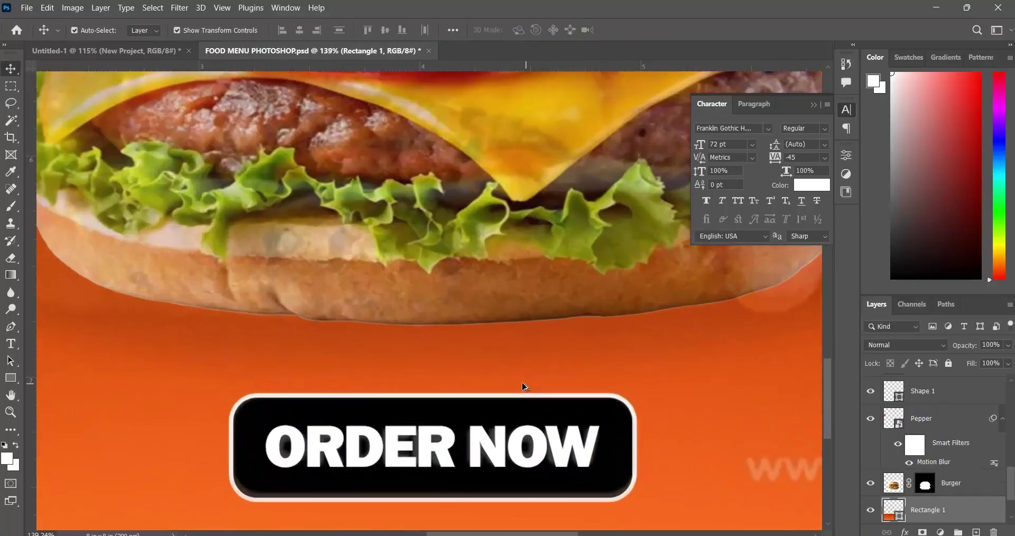
{"action": "left_click_drag", "start_coordinate": [370, 450], "coordinate": [434, 335]}
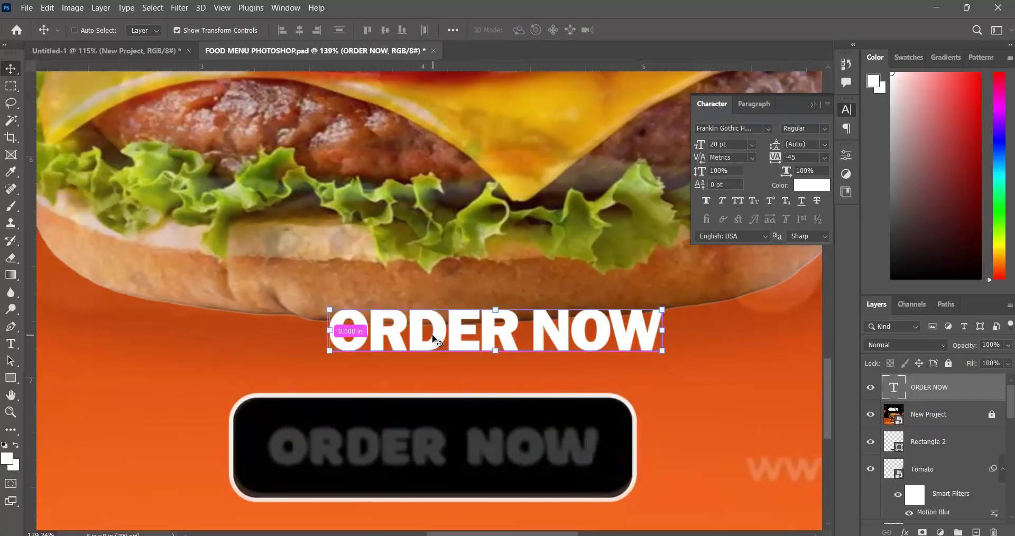
{"action": "key", "text": "ctrl+z"}
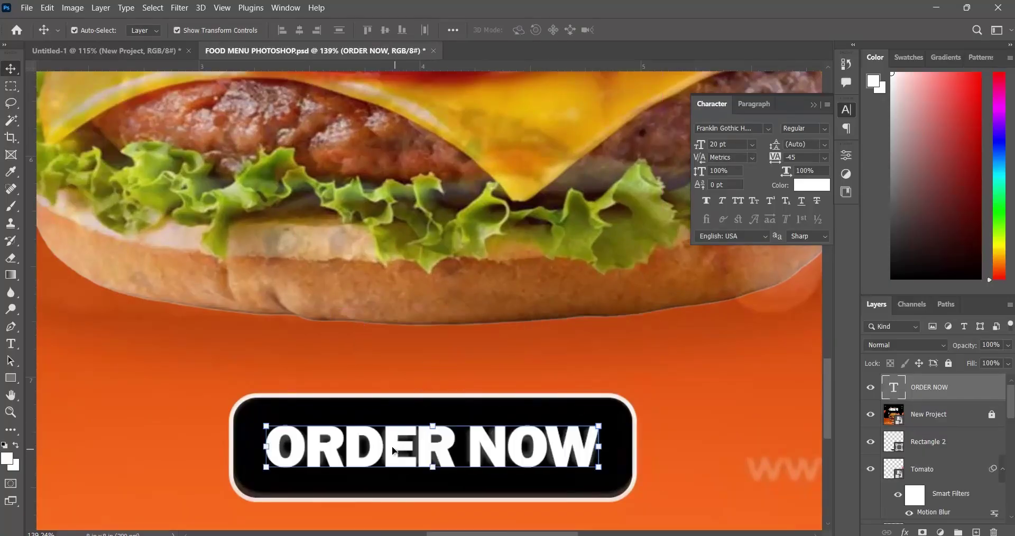
Preview fonts on the ORDER NOW text, widen the font filter to All Classes, and apply Arial Rounded MT Bold.
{"action": "left_click", "coordinate": [767, 129]}
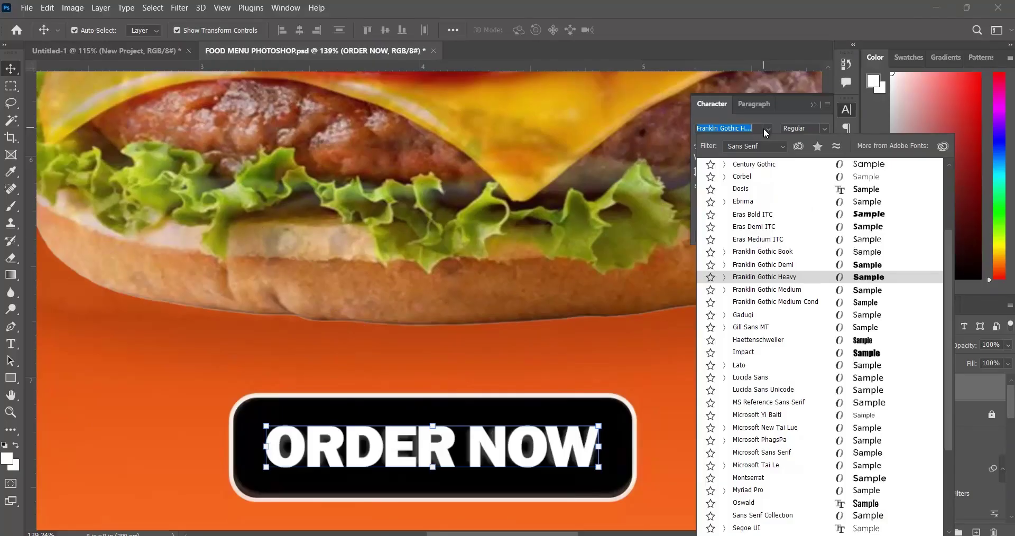
{"action": "scroll", "coordinate": [815, 232], "scroll_direction": "up", "scroll_amount": 1}
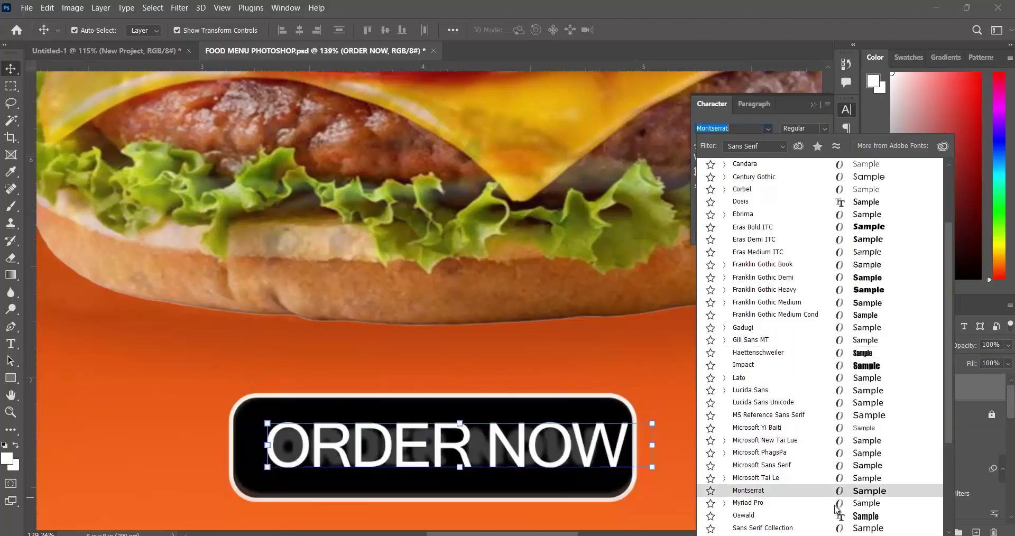
{"action": "scroll", "coordinate": [838, 523], "scroll_direction": "down", "scroll_amount": 1}
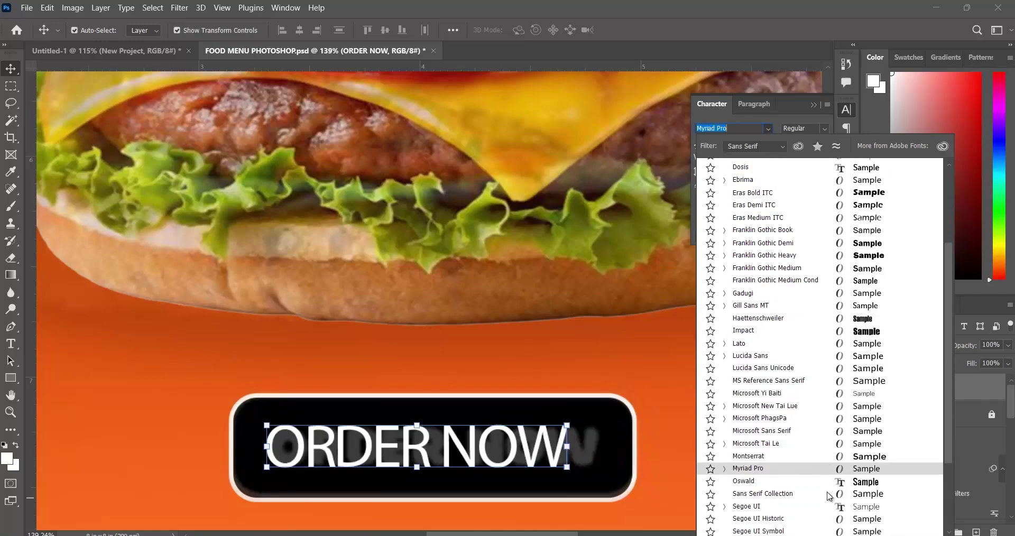
{"action": "left_click", "coordinate": [753, 147]}
{"action": "left_click", "coordinate": [753, 158]}
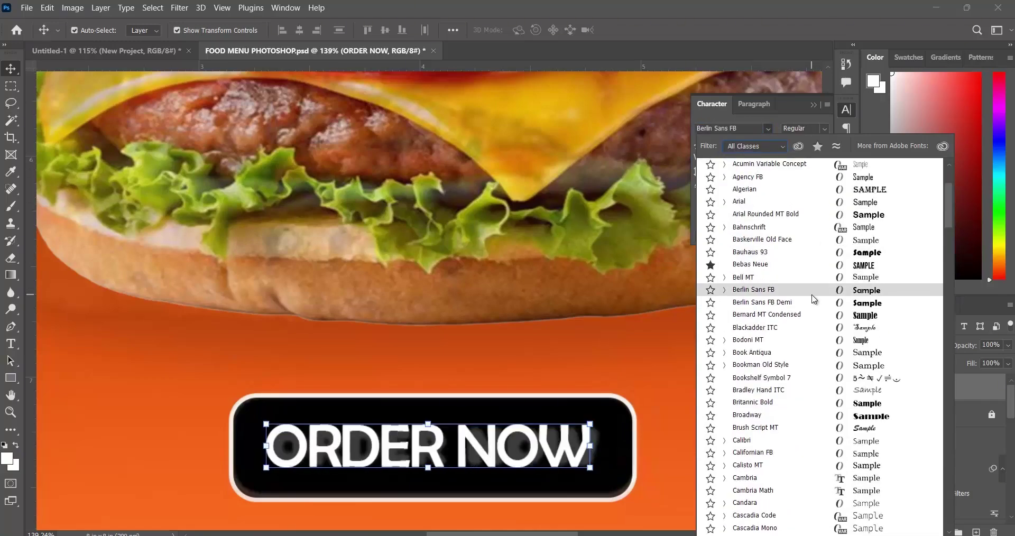
{"action": "left_click", "coordinate": [834, 215]}
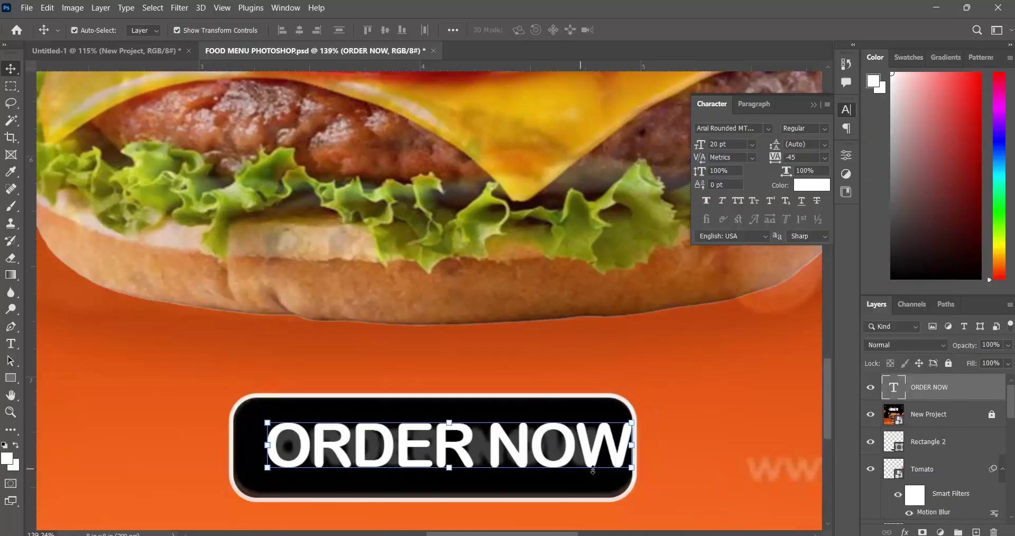
Scale the ORDER NOW text to about 89% and align it with the reference lettering on the button.
{"action": "left_click_drag", "start_coordinate": [637, 447], "coordinate": [595, 448]}
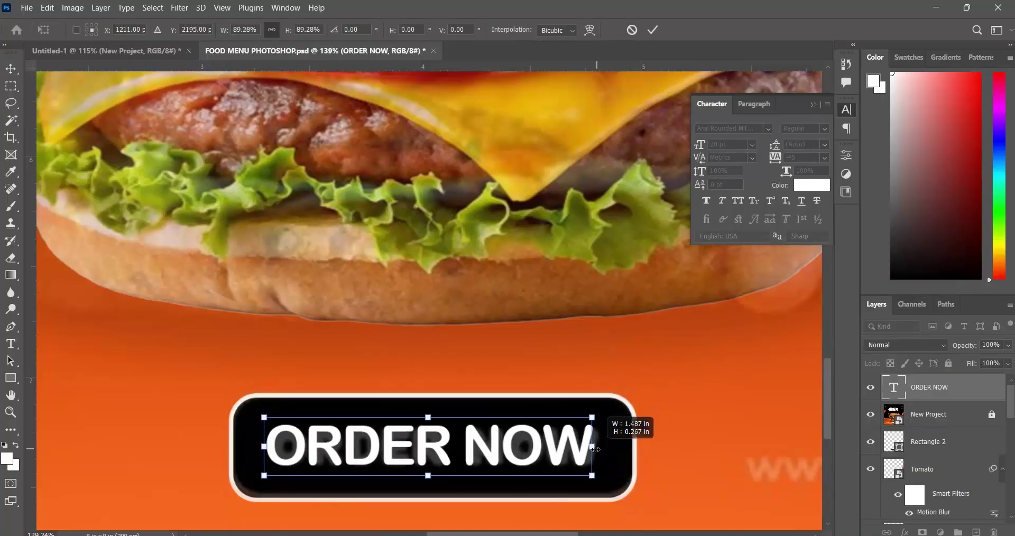
{"action": "left_click_drag", "start_coordinate": [523, 447], "coordinate": [528, 448]}
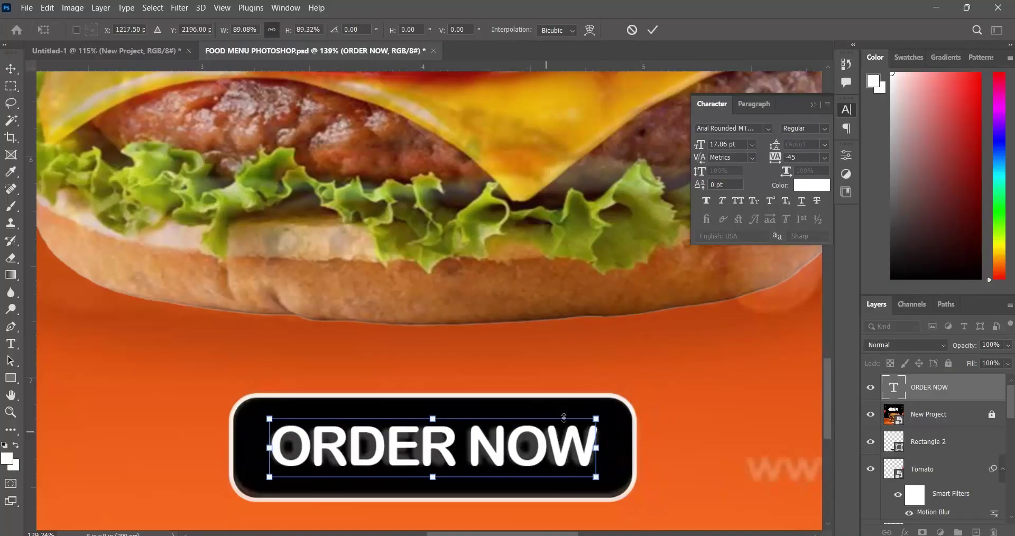
{"action": "left_click", "coordinate": [652, 30]}
{"action": "left_click", "coordinate": [615, 296]}
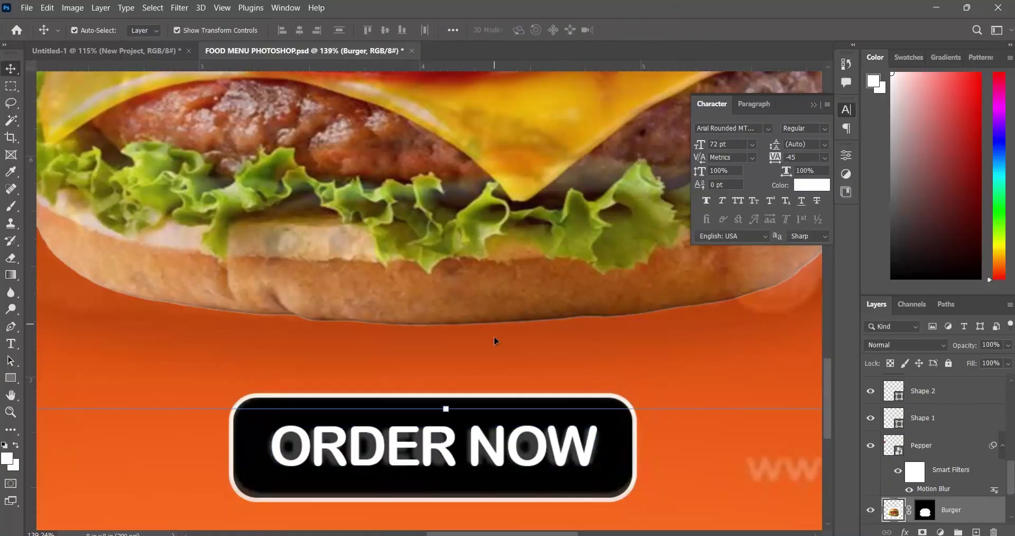
Hide the New Project reference layer and deselect all layers to review the button in the whole poster.
{"action": "scroll", "coordinate": [494, 336], "scroll_direction": "down", "scroll_amount": 5}
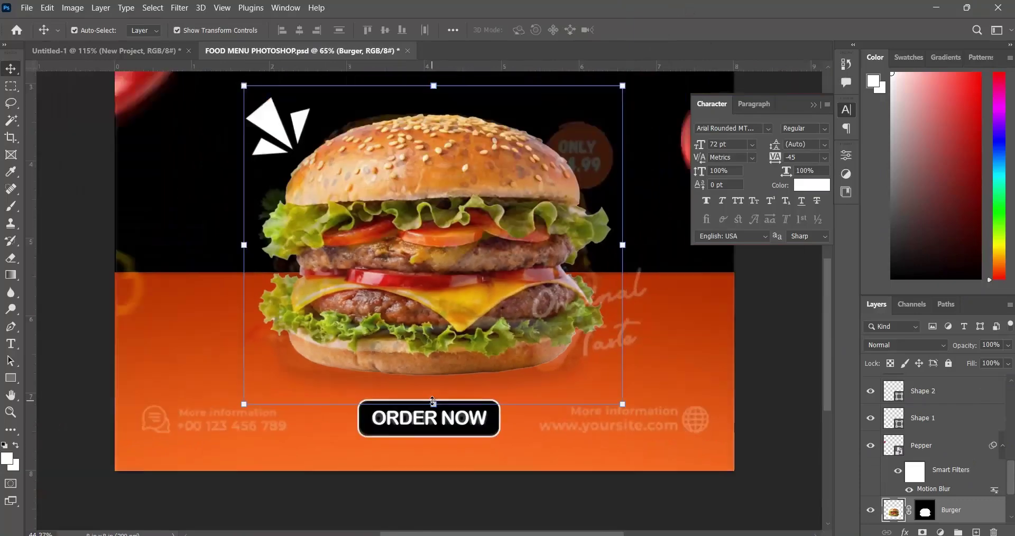
{"action": "scroll", "coordinate": [432, 400], "scroll_direction": "down", "scroll_amount": 2}
{"action": "scroll", "coordinate": [887, 416], "scroll_direction": "up", "scroll_amount": 5}
{"action": "scroll", "coordinate": [887, 416], "scroll_direction": "down", "scroll_amount": 3}
{"action": "scroll", "coordinate": [886, 417], "scroll_direction": "up", "scroll_amount": 2}
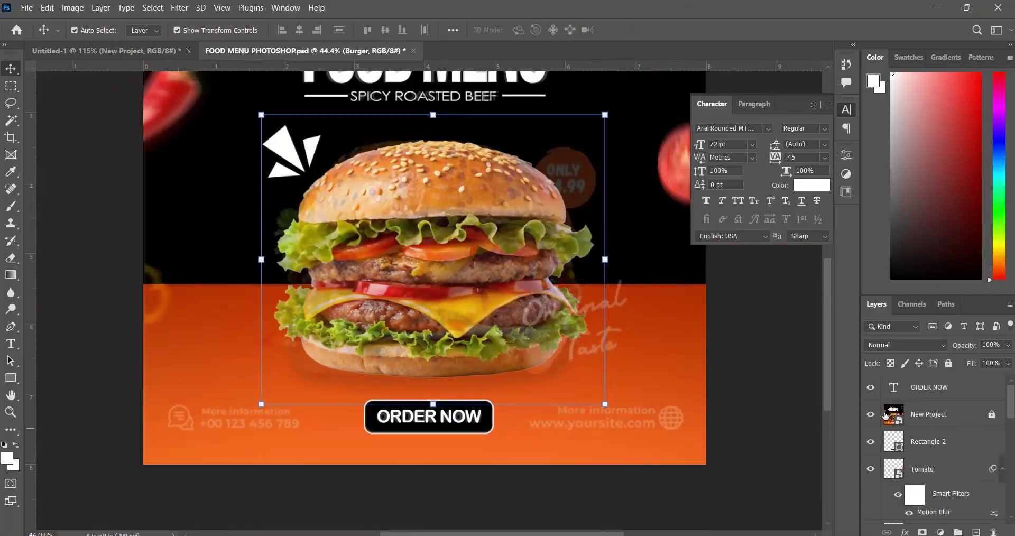
{"action": "left_click", "coordinate": [871, 415]}
{"action": "left_click", "coordinate": [768, 398]}
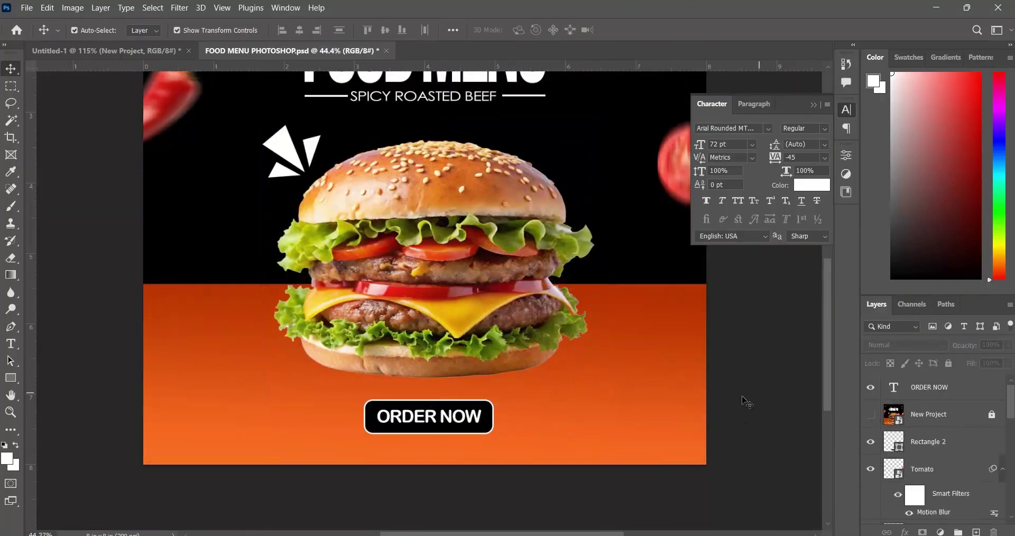
Review the poster's lower area, and examine the whole reference poster in the Untitled-1 document for elements still missing.
{"action": "scroll", "coordinate": [402, 402], "scroll_direction": "down", "scroll_amount": 5}
{"action": "scroll", "coordinate": [381, 392], "scroll_direction": "up", "scroll_amount": 5}
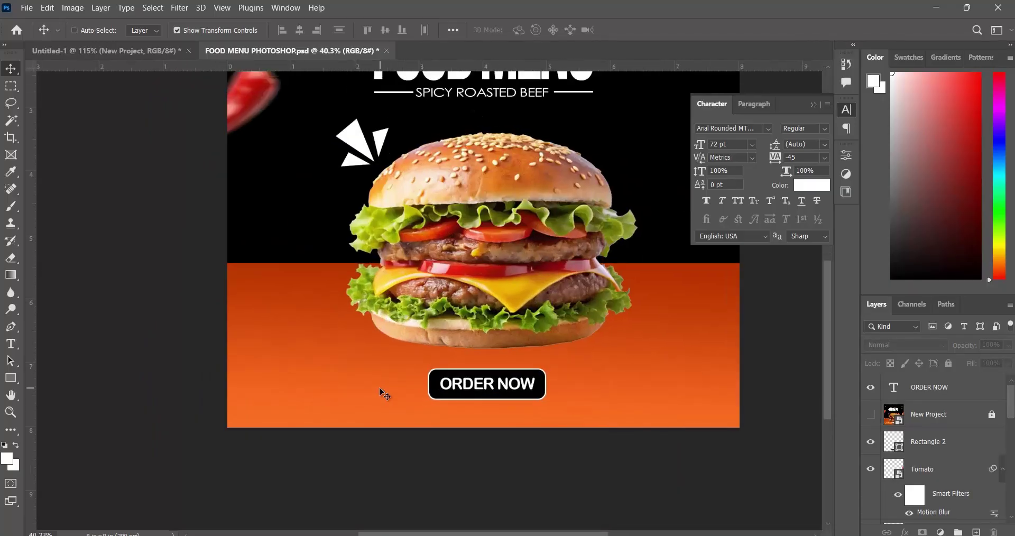
{"action": "left_click", "coordinate": [155, 56]}
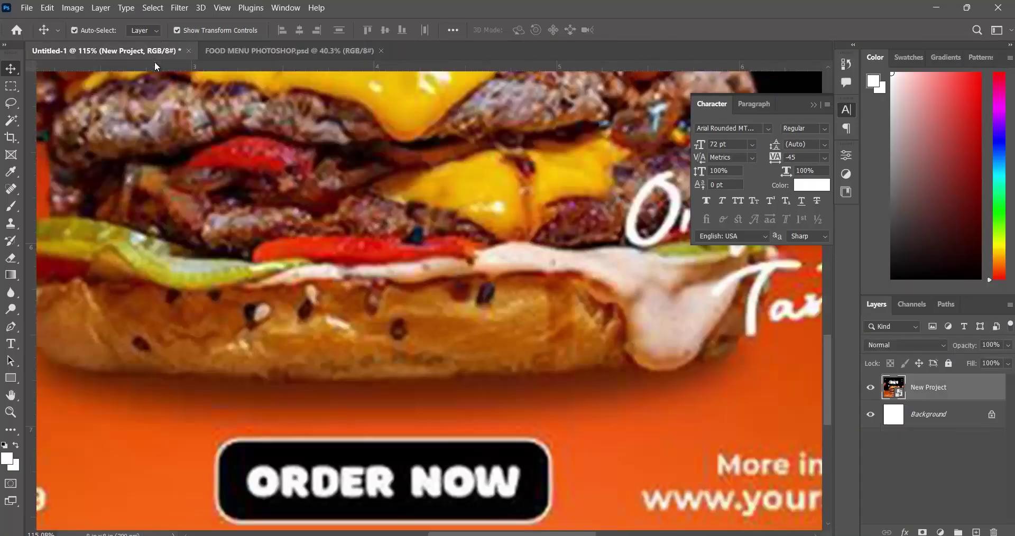
{"action": "scroll", "coordinate": [175, 229], "scroll_direction": "down", "scroll_amount": 6}
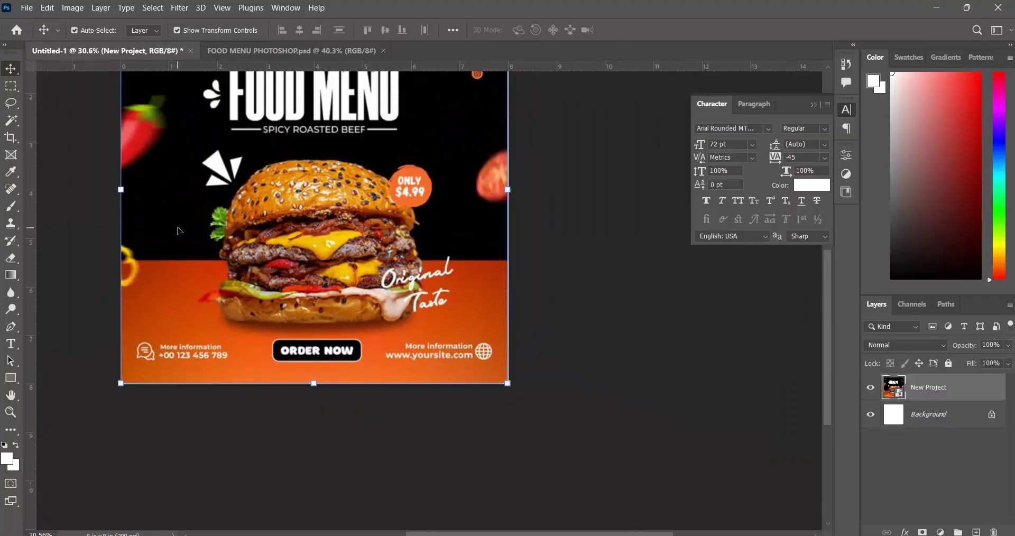
{"action": "scroll", "coordinate": [180, 228], "scroll_direction": "up", "scroll_amount": 2}
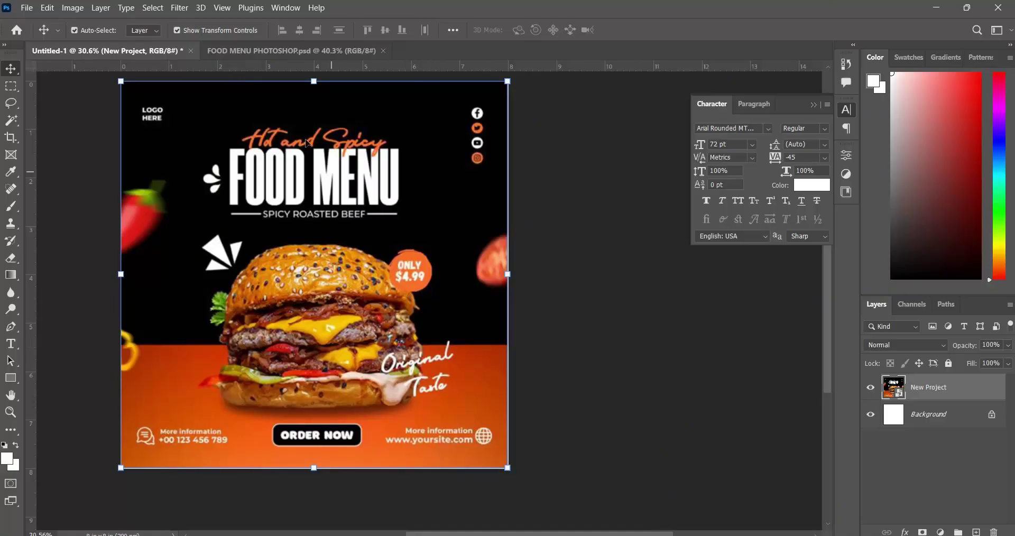
Return to FOOD MENU PHOTOSHOP.psd and start duplicating the orange Hot and Spicy text layer within the same document.
{"action": "left_click", "coordinate": [265, 51]}
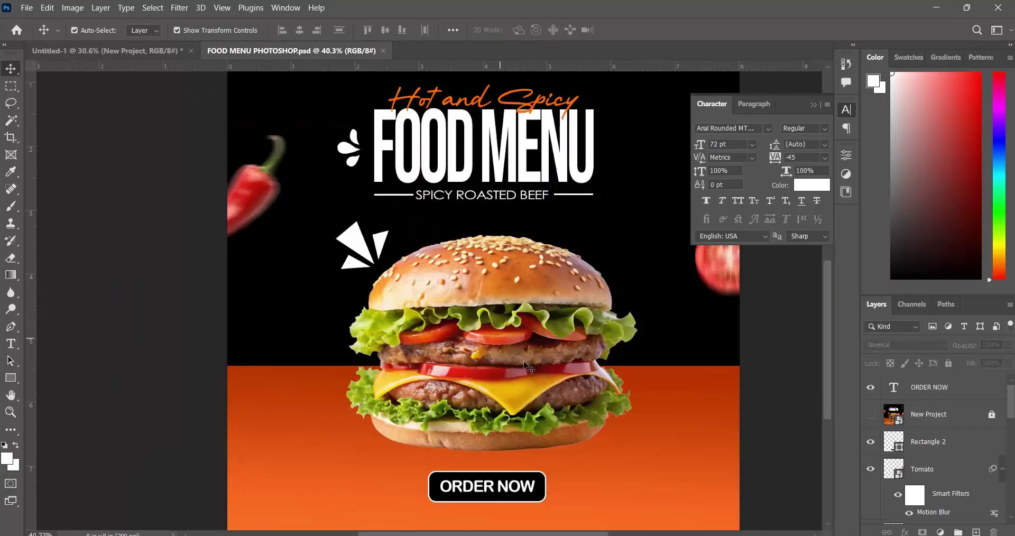
{"action": "left_click", "coordinate": [458, 109]}
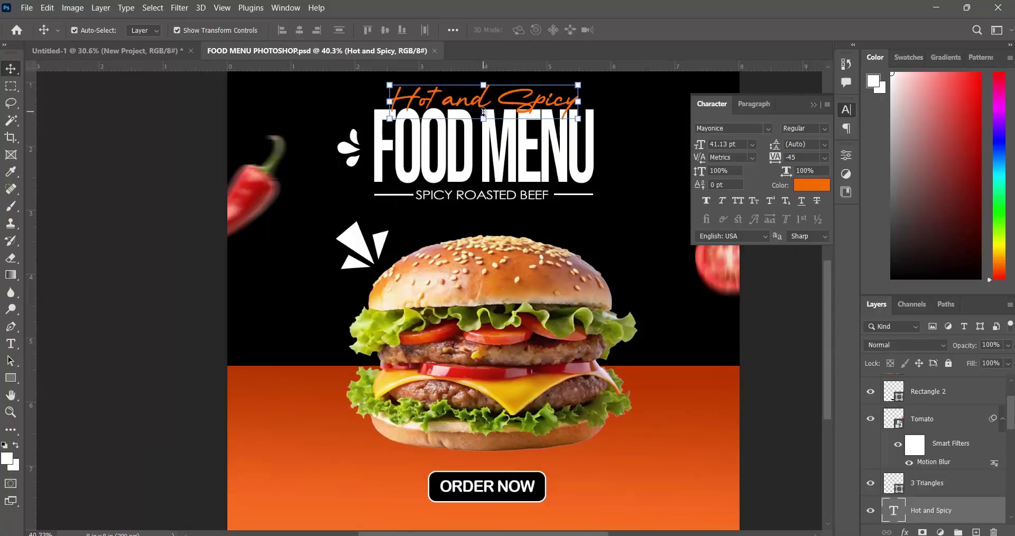
{"action": "right_click", "coordinate": [966, 514]}
{"action": "left_click", "coordinate": [847, 66]}
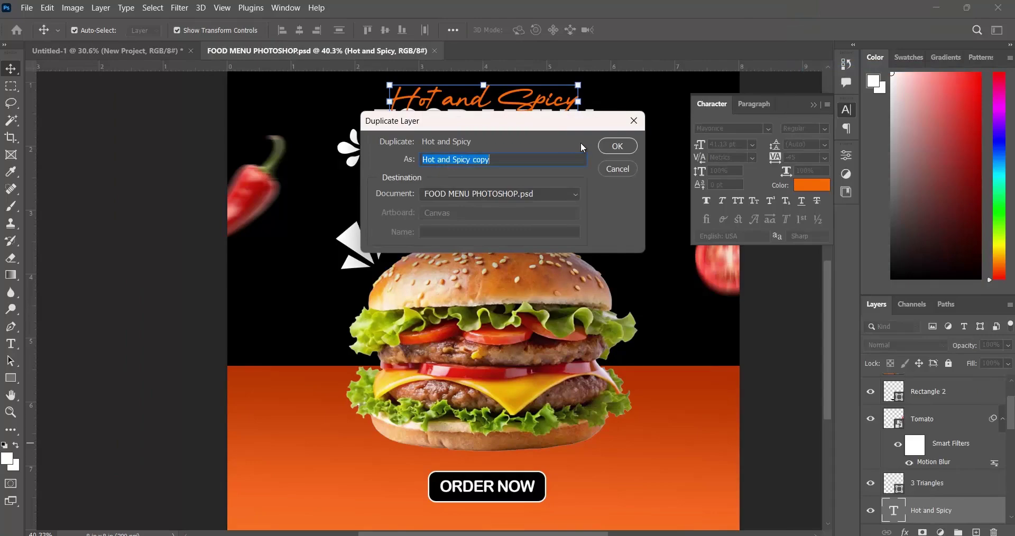
Duplicate the Hot and Spicy text layer within the same document and place the copy over the burger's lower-right part.
{"action": "left_click", "coordinate": [618, 146]}
{"action": "left_click_drag", "start_coordinate": [506, 97], "coordinate": [658, 436]}
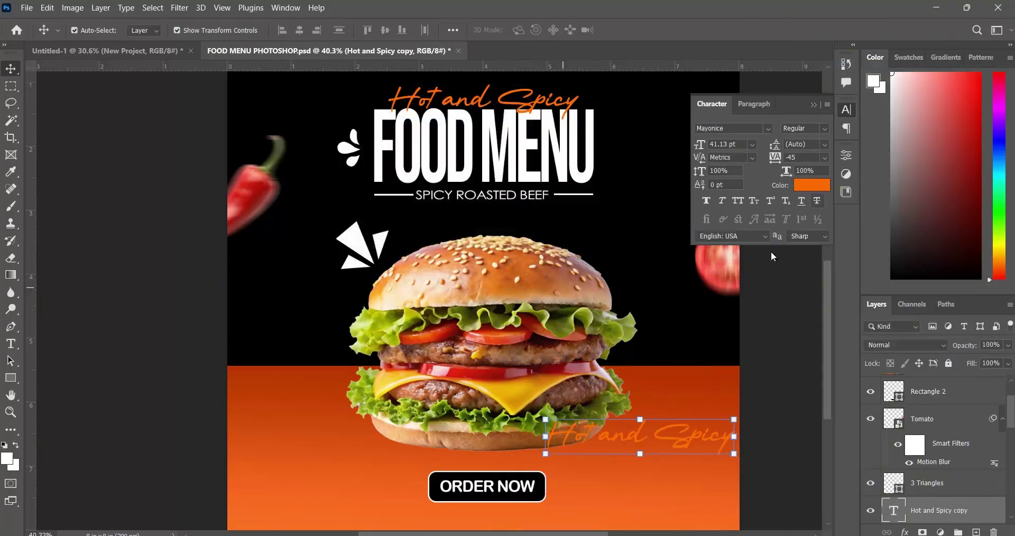
{"action": "left_click", "coordinate": [12, 344]}
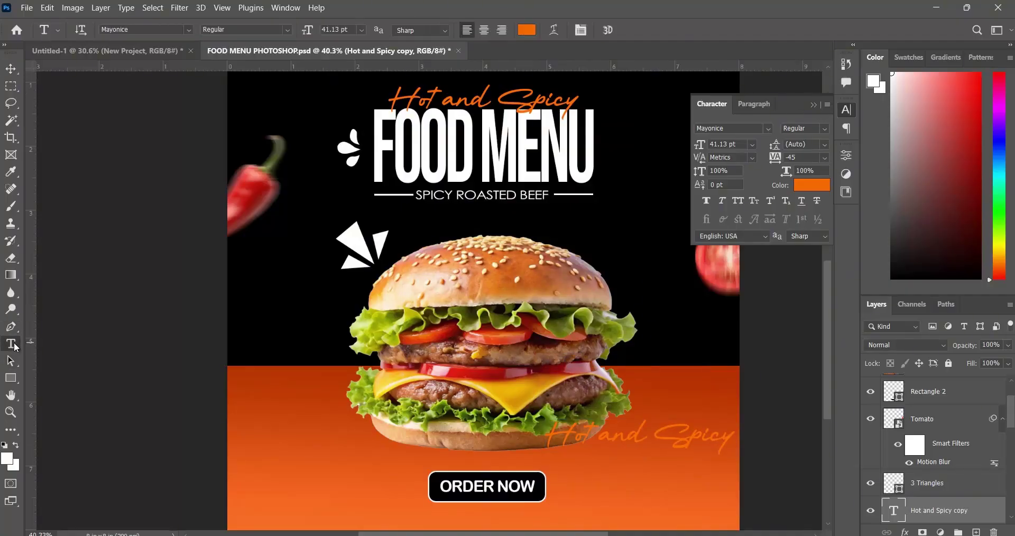
{"action": "left_click", "coordinate": [592, 434]}
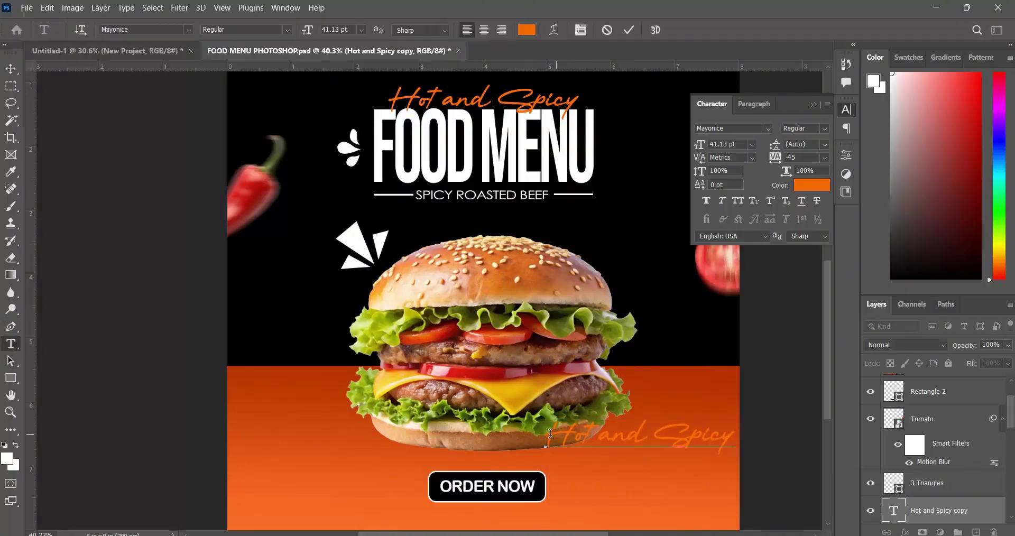
{"action": "left_click_drag", "start_coordinate": [829, 427], "coordinate": [770, 414]}
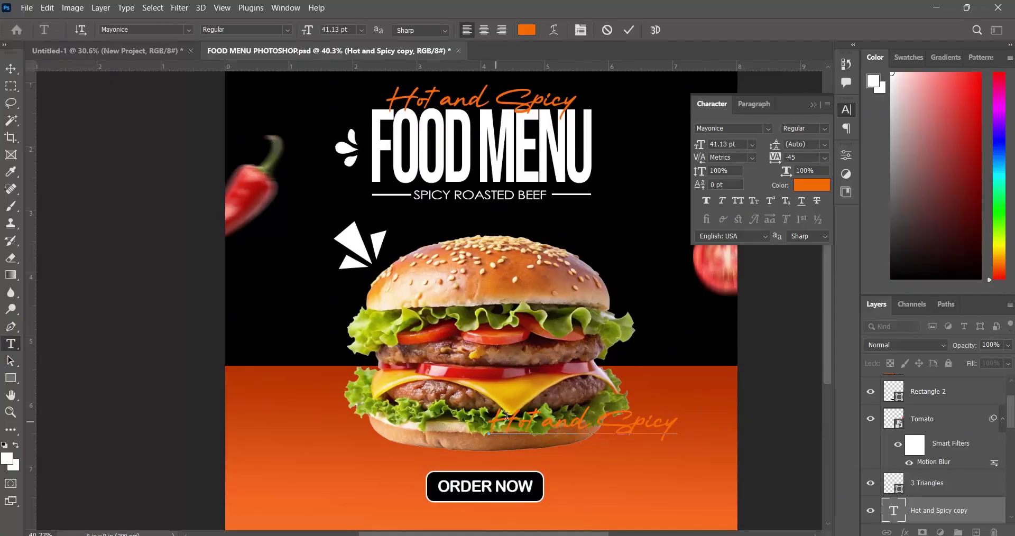
Check the reference design and replace the duplicated text's wording with "Original Taste" on two lines.
{"action": "left_click", "coordinate": [118, 55]}
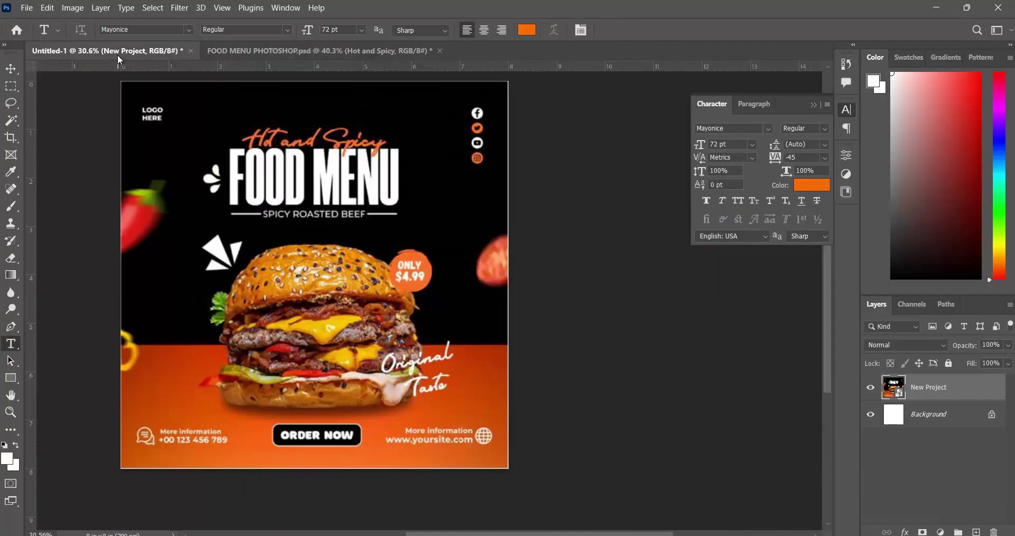
{"action": "left_click", "coordinate": [262, 54]}
{"action": "left_click", "coordinate": [551, 432]}
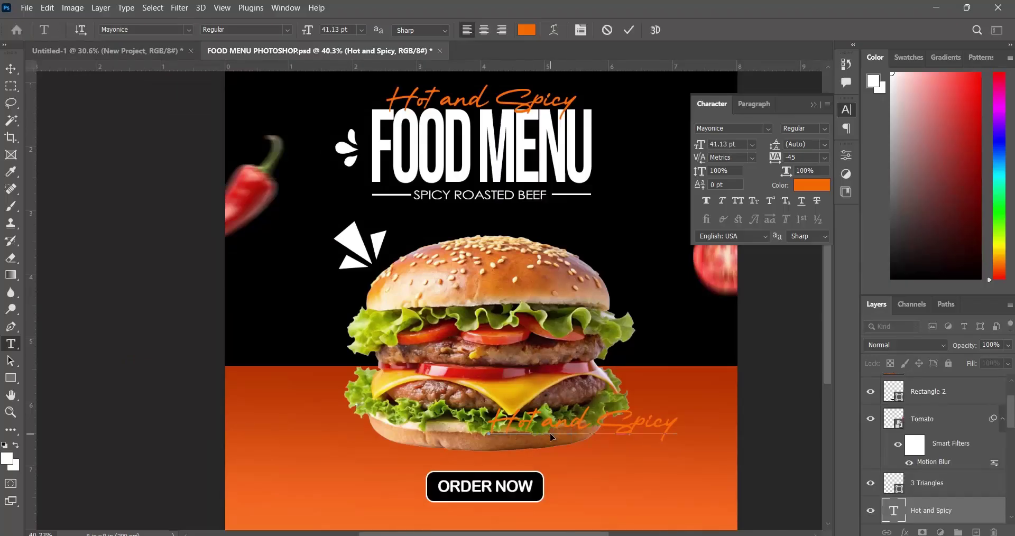
{"action": "key", "text": "ctrl+a"}
{"action": "type", "text": "O"}
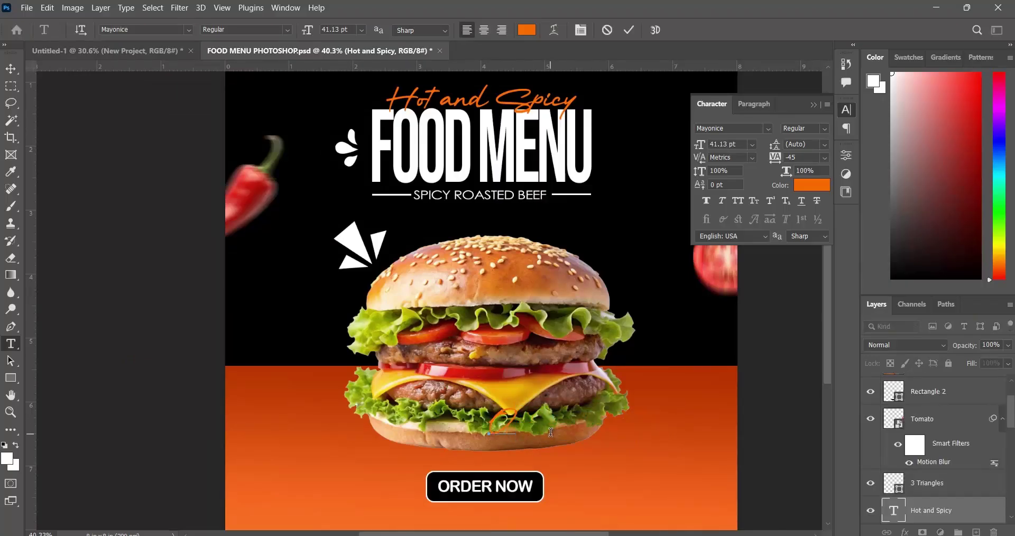
{"action": "type", "text": "rig"}
{"action": "type", "text": "inal "}
{"action": "type", "text": "Taste"}
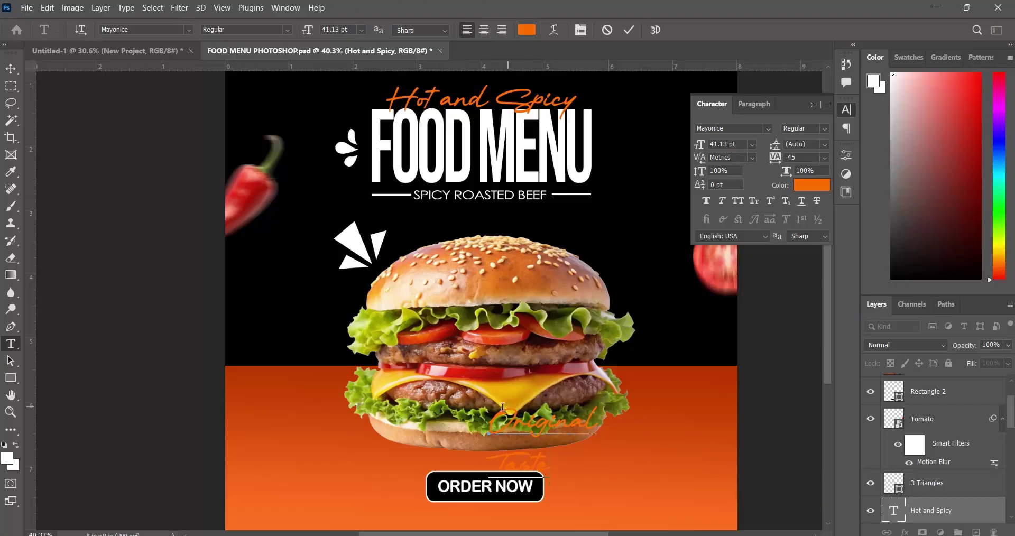
Set the color of the whole Original Taste text to white (ffffff) and commit the text edit.
{"action": "key", "text": "ctrl+a"}
{"action": "left_click", "coordinate": [815, 193]}
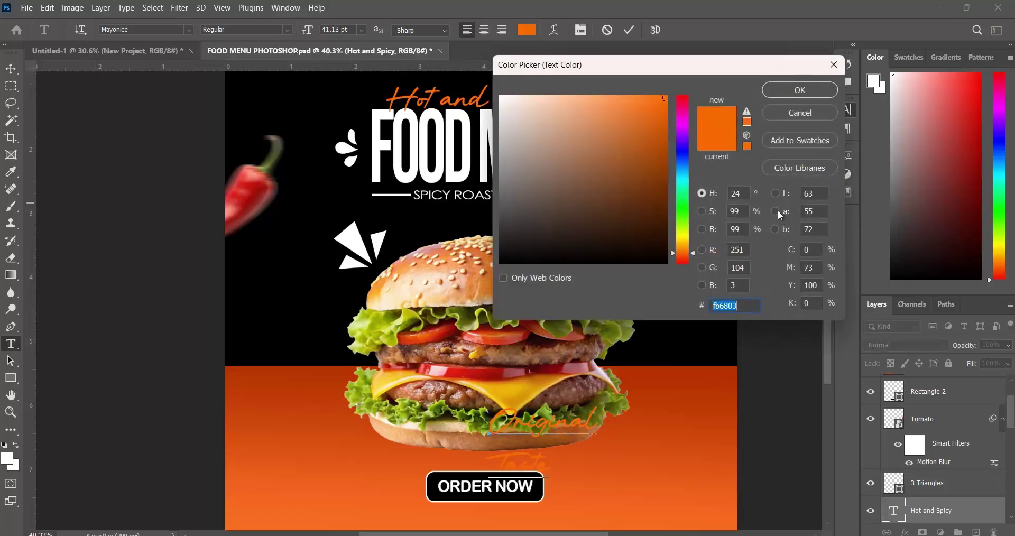
{"action": "type", "text": "ffffff"}
{"action": "left_click", "coordinate": [803, 91]}
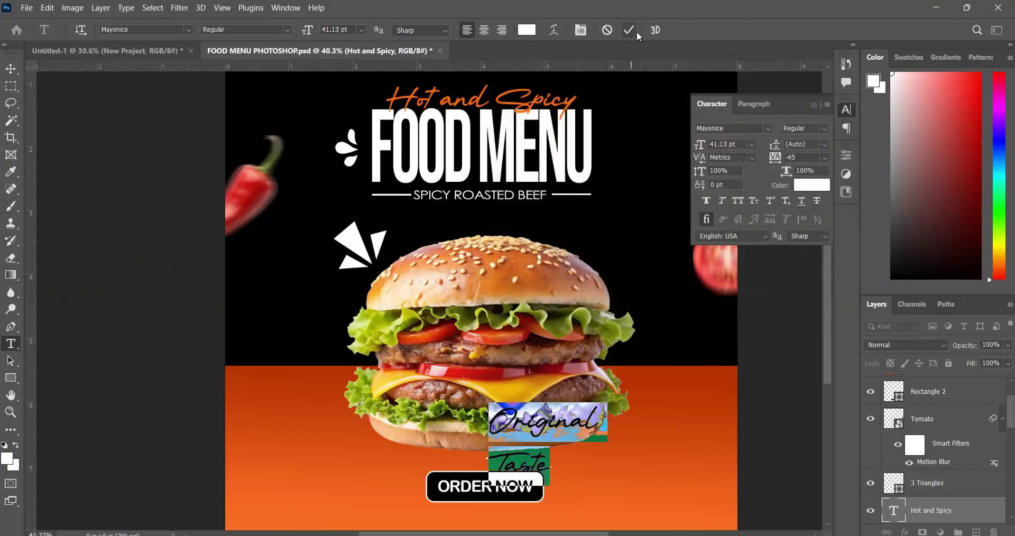
{"action": "left_click", "coordinate": [629, 32]}
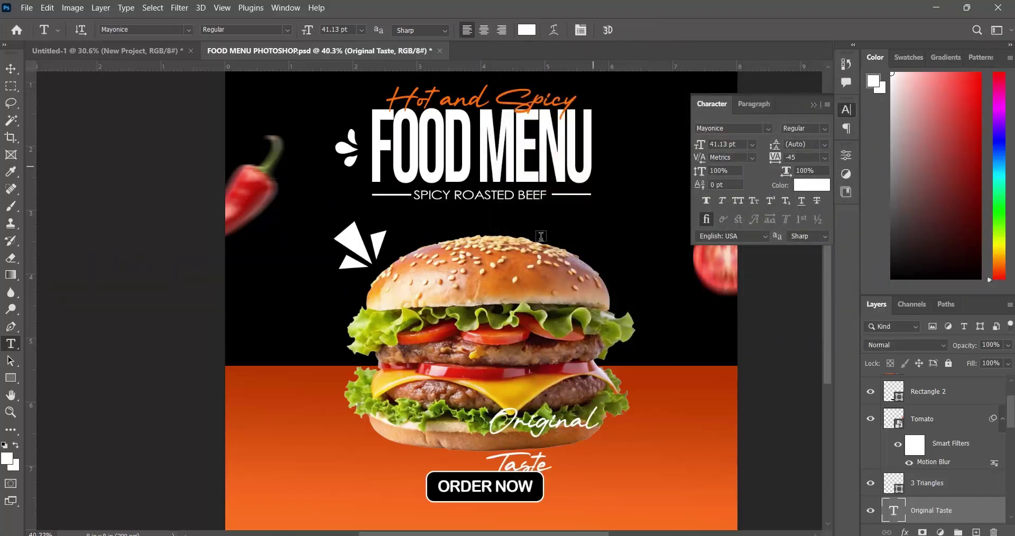
Move the Original Taste text up to the burger's lower-right edge and show the New Project reference layer.
{"action": "left_click", "coordinate": [10, 69]}
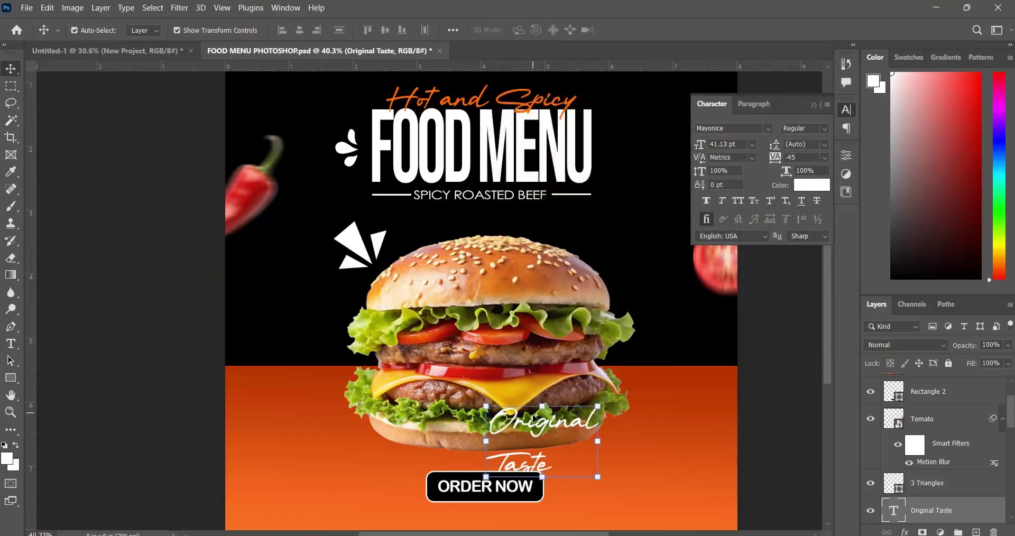
{"action": "left_click_drag", "start_coordinate": [532, 420], "coordinate": [608, 381]}
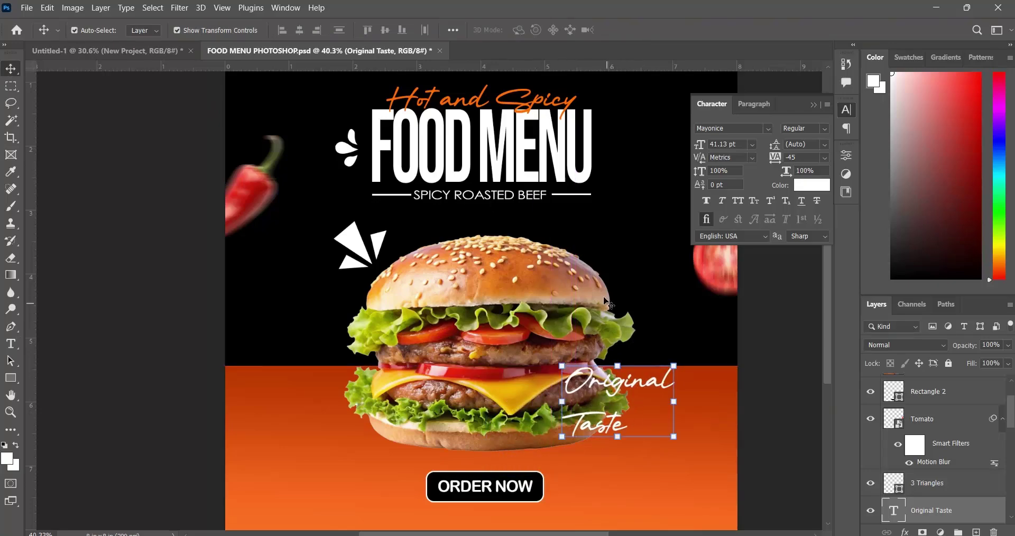
{"action": "scroll", "coordinate": [920, 453], "scroll_direction": "up", "scroll_amount": 2}
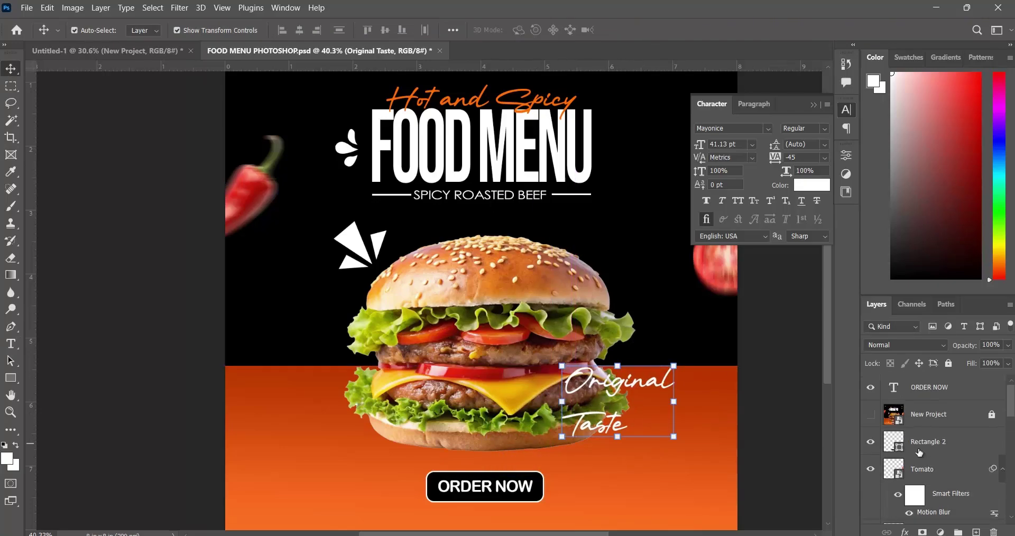
{"action": "left_click", "coordinate": [871, 415]}
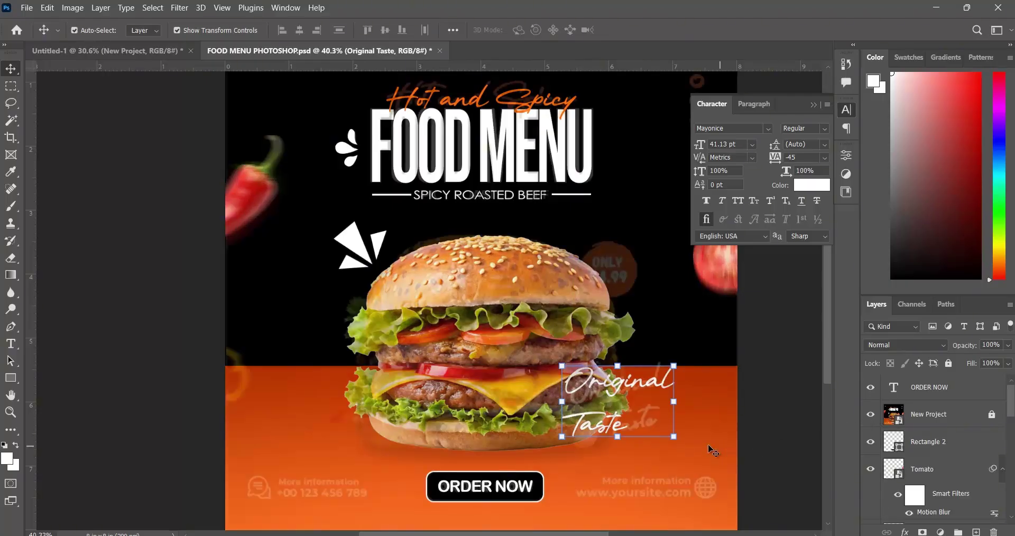
{"action": "scroll", "coordinate": [639, 443], "scroll_direction": "up", "scroll_amount": 4}
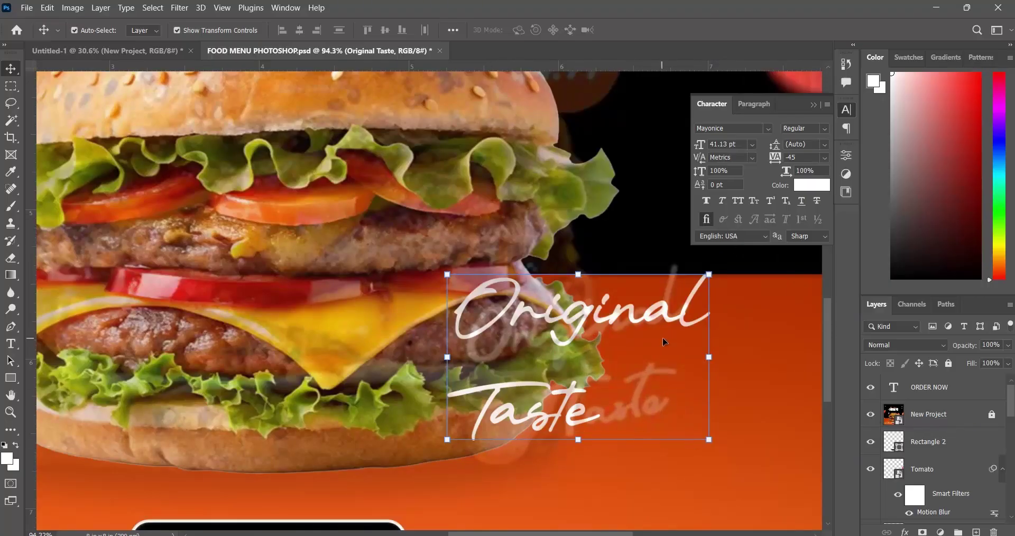
Rotate the Original Taste text about -6.5 degrees, scale it to about 96%, and position it over the reference lettering.
{"action": "left_click_drag", "start_coordinate": [598, 345], "coordinate": [535, 348]}
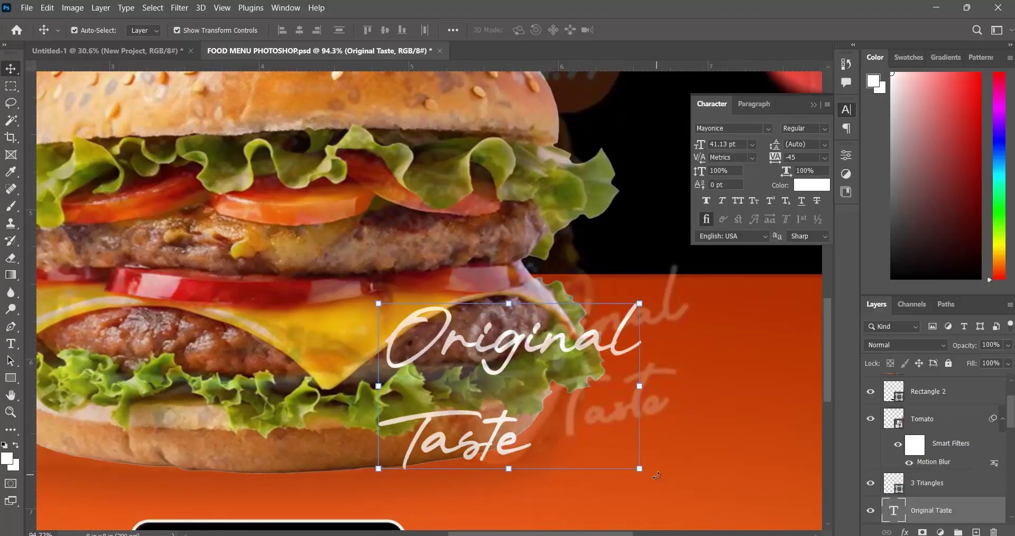
{"action": "left_click_drag", "start_coordinate": [649, 479], "coordinate": [653, 500]}
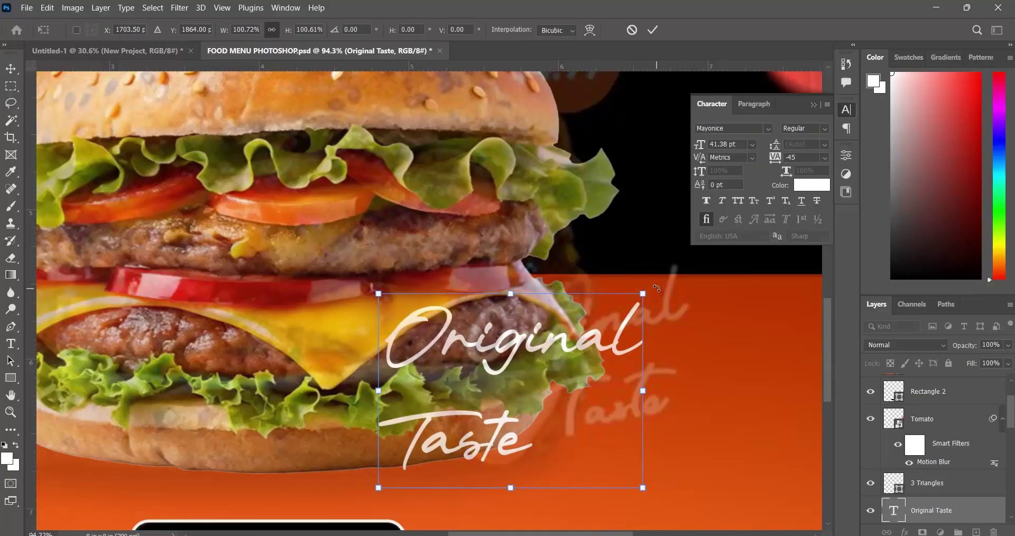
{"action": "left_click_drag", "start_coordinate": [656, 289], "coordinate": [646, 271]}
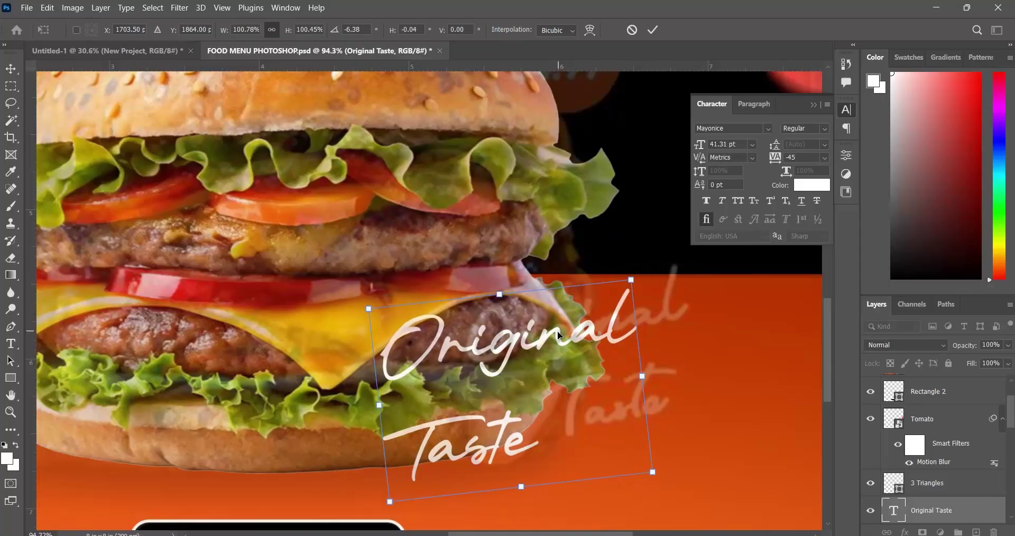
{"action": "left_click_drag", "start_coordinate": [559, 334], "coordinate": [616, 318]}
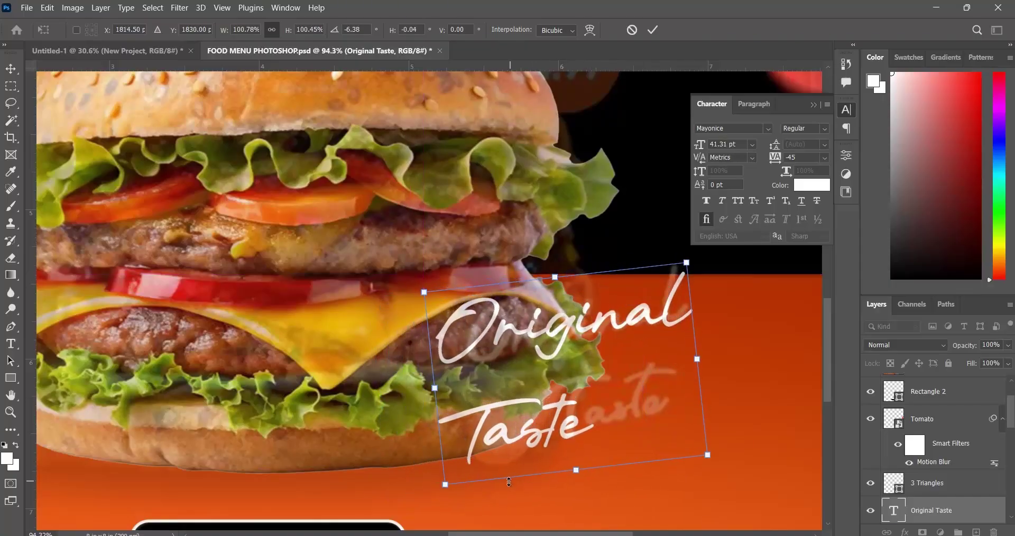
{"action": "left_click_drag", "start_coordinate": [445, 484], "coordinate": [449, 468]}
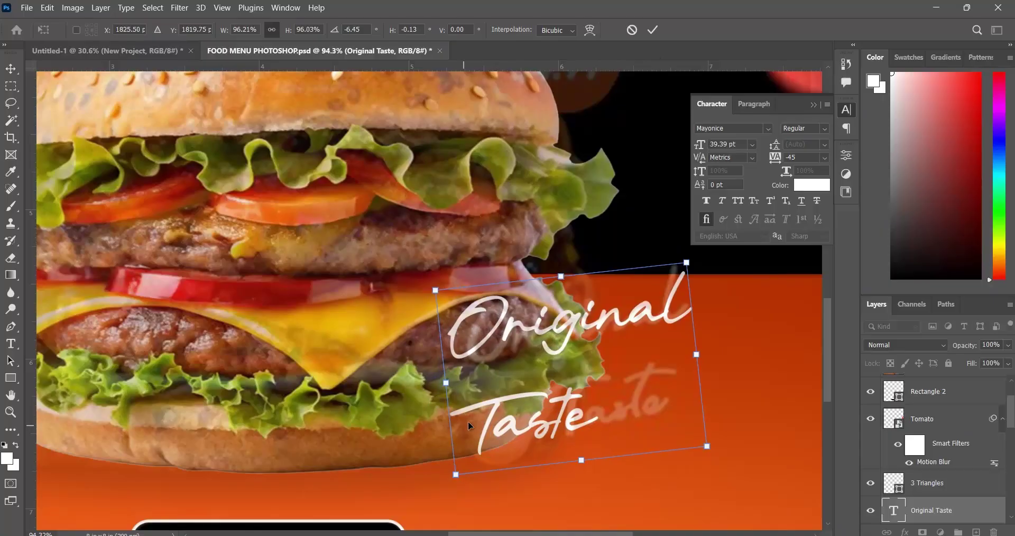
Indent the word "Taste" with spaces so it sits under the end of "Original", matching the reference.
{"action": "left_click", "coordinate": [13, 349]}
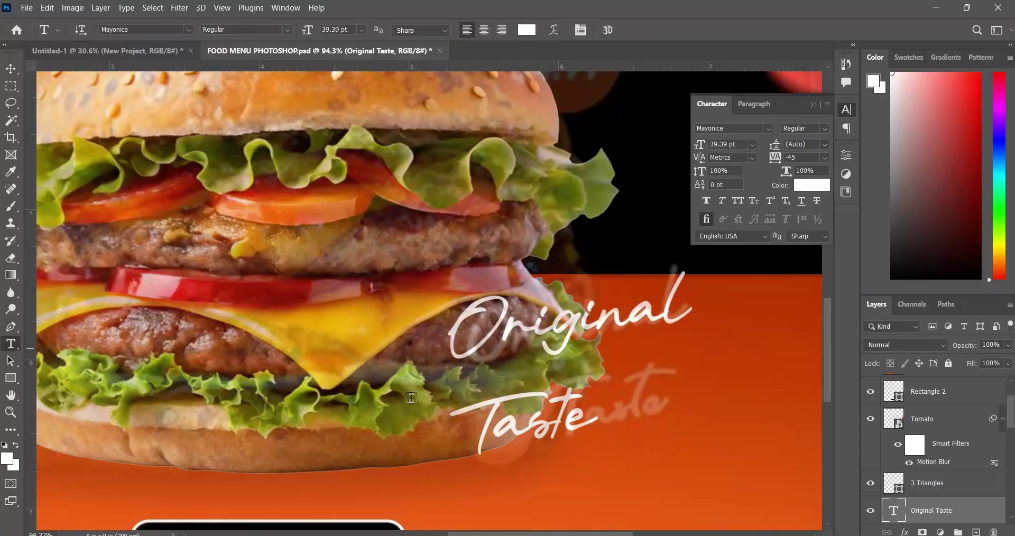
{"action": "left_click", "coordinate": [467, 427]}
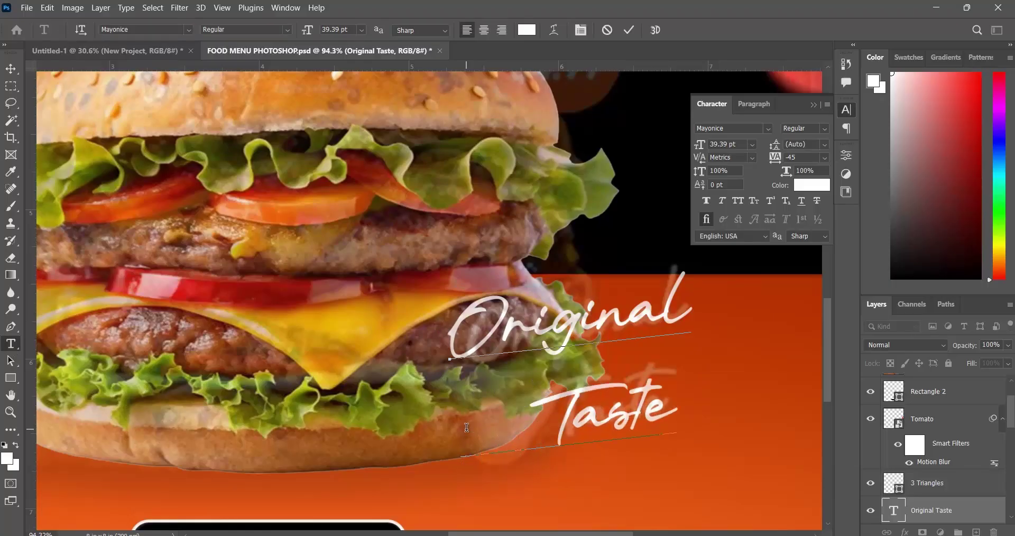
{"action": "left_click", "coordinate": [628, 30]}
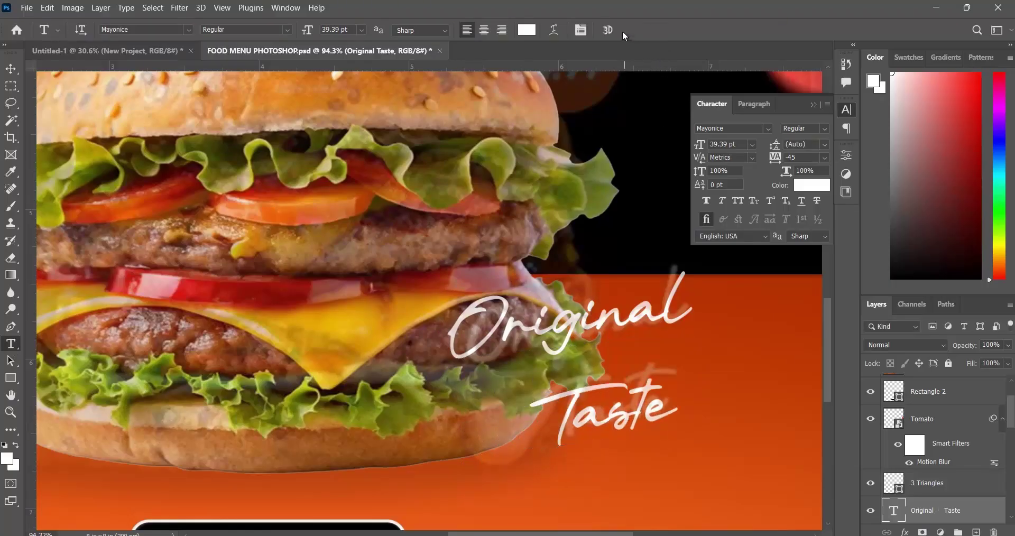
Hide the New Project reference layer, deselect all layers, and save the document.
{"action": "left_click", "coordinate": [11, 69]}
{"action": "left_click", "coordinate": [788, 398]}
{"action": "scroll", "coordinate": [644, 286], "scroll_direction": "down", "scroll_amount": 5}
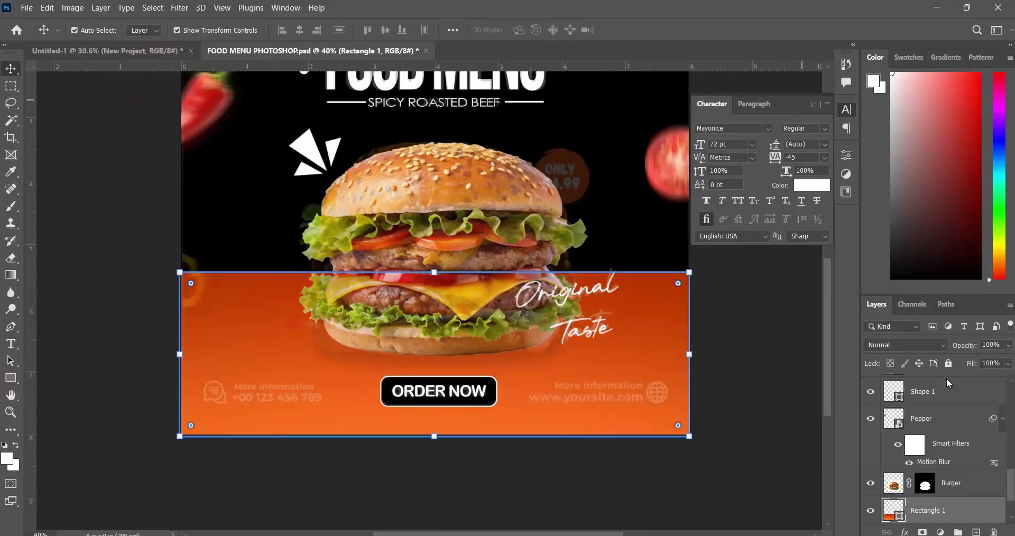
{"action": "scroll", "coordinate": [947, 386], "scroll_direction": "up", "scroll_amount": 5}
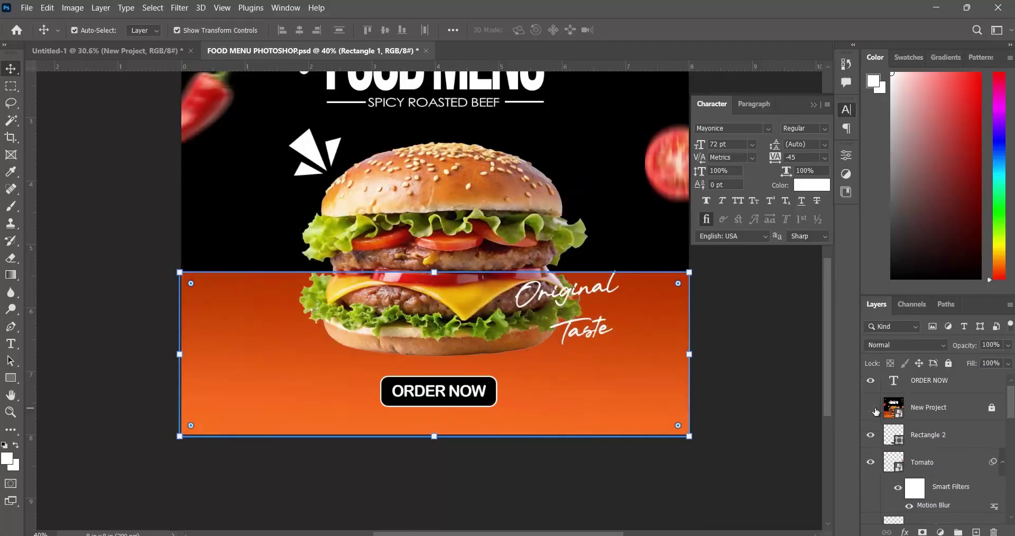
{"action": "left_click", "coordinate": [724, 343]}
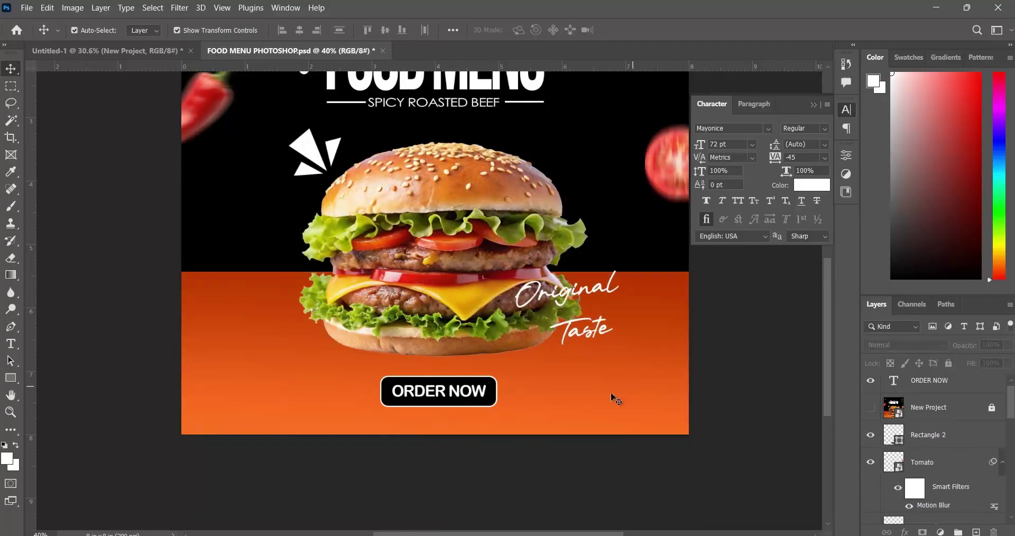
{"action": "scroll", "coordinate": [419, 346], "scroll_direction": "down", "scroll_amount": 2}
{"action": "scroll", "coordinate": [418, 346], "scroll_direction": "down", "scroll_amount": 1}
{"action": "scroll", "coordinate": [417, 307], "scroll_direction": "up", "scroll_amount": 1}
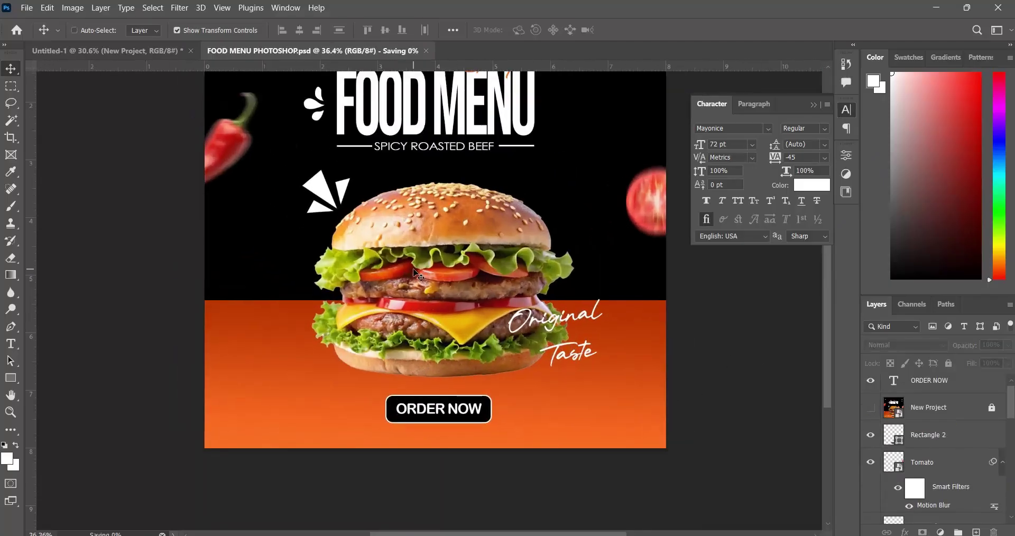
{"action": "scroll", "coordinate": [513, 265], "scroll_direction": "up", "scroll_amount": 2}
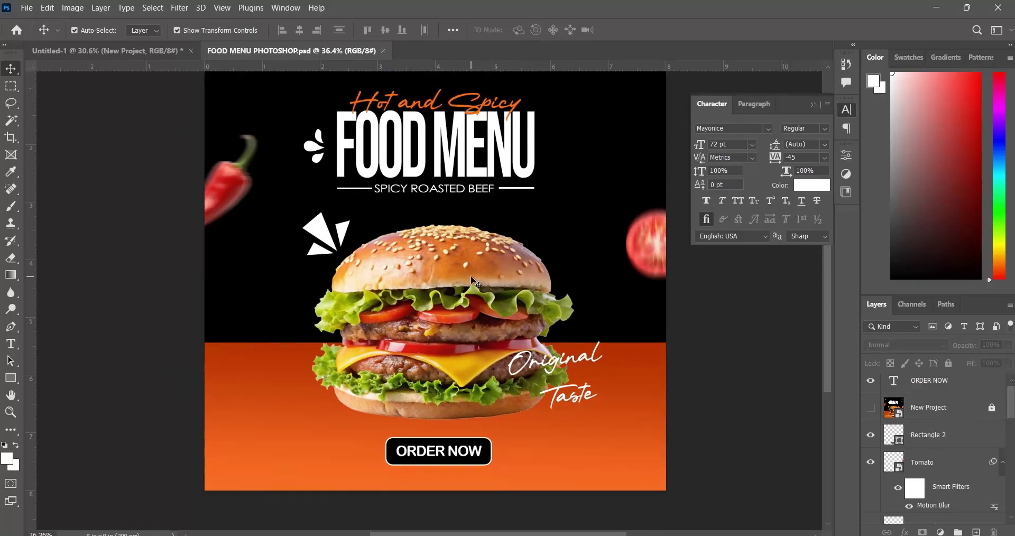
{"action": "scroll", "coordinate": [472, 280], "scroll_direction": "down", "scroll_amount": 2}
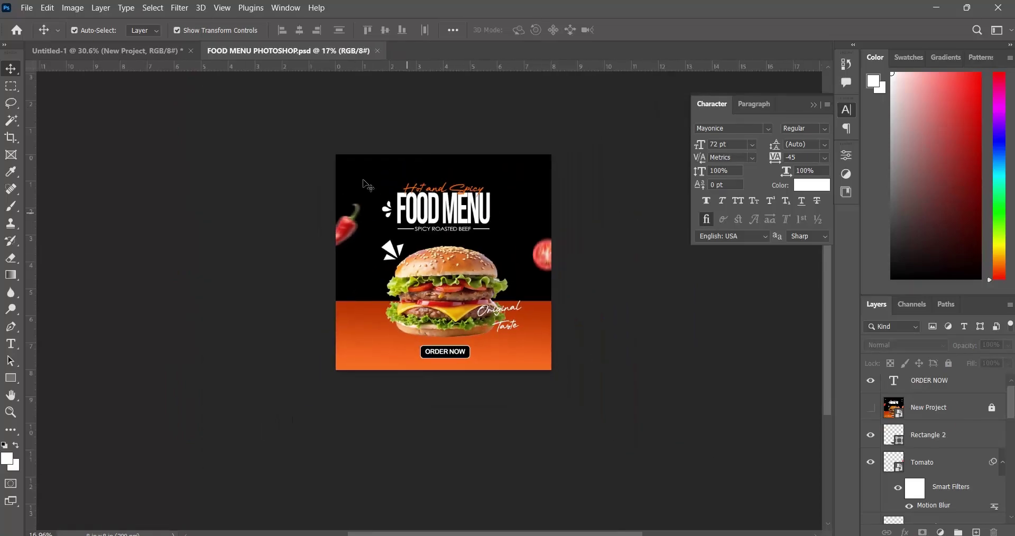
Check the reference design in the Untitled-1 document and return to FOOD MENU PHOTOSHOP.psd at the poster's upper area.
{"action": "left_click", "coordinate": [140, 47]}
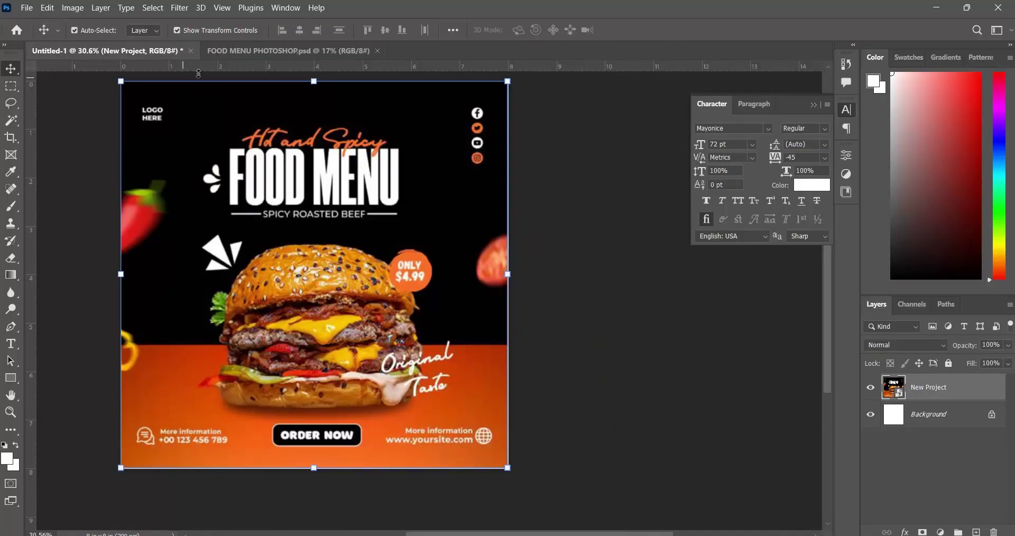
{"action": "left_click", "coordinate": [233, 50]}
{"action": "scroll", "coordinate": [349, 175], "scroll_direction": "up", "scroll_amount": 1}
{"action": "scroll", "coordinate": [349, 176], "scroll_direction": "up", "scroll_amount": 3}
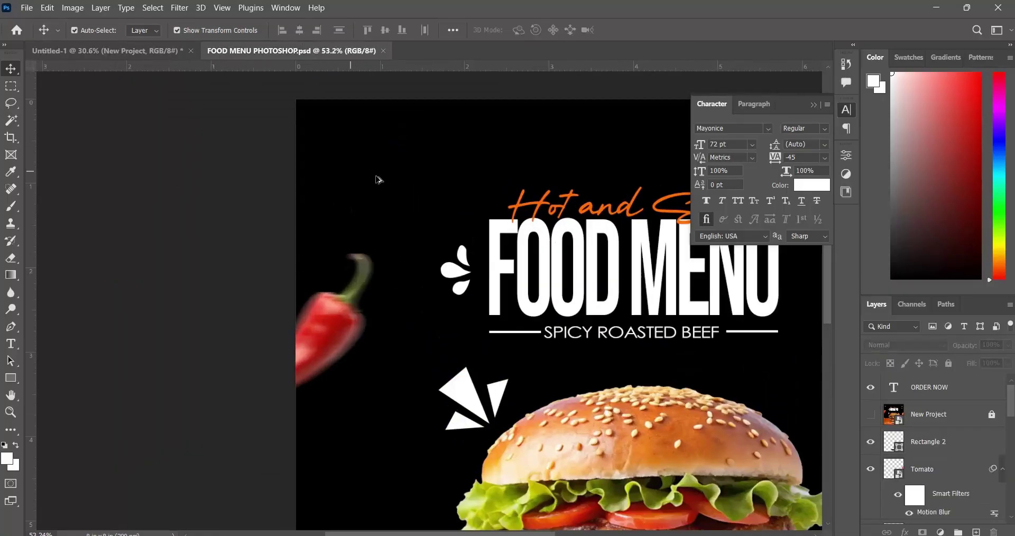
Duplicate the FOOD MENU title text and place the copy in the poster's upper-left corner.
{"action": "left_click", "coordinate": [547, 248]}
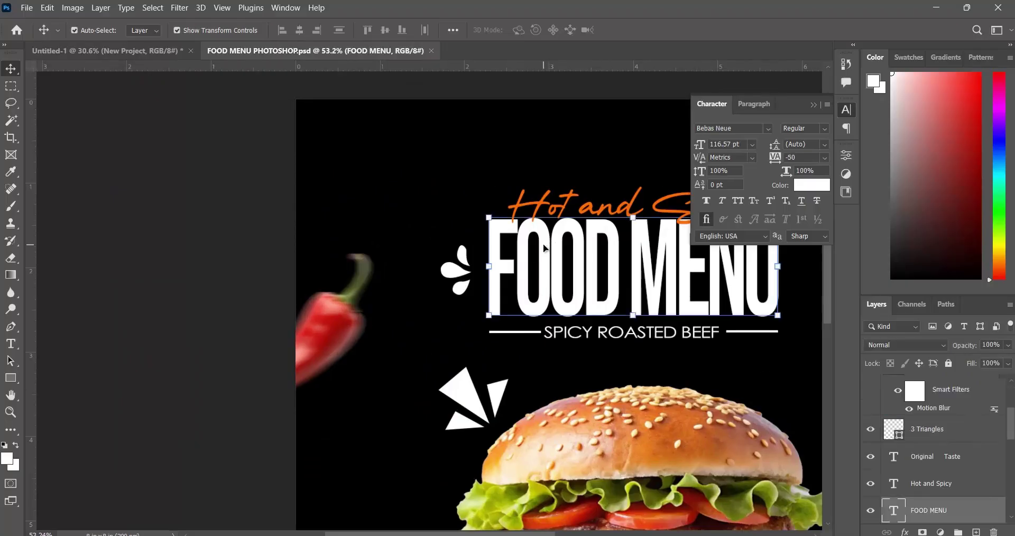
{"action": "left_click", "coordinate": [850, 112]}
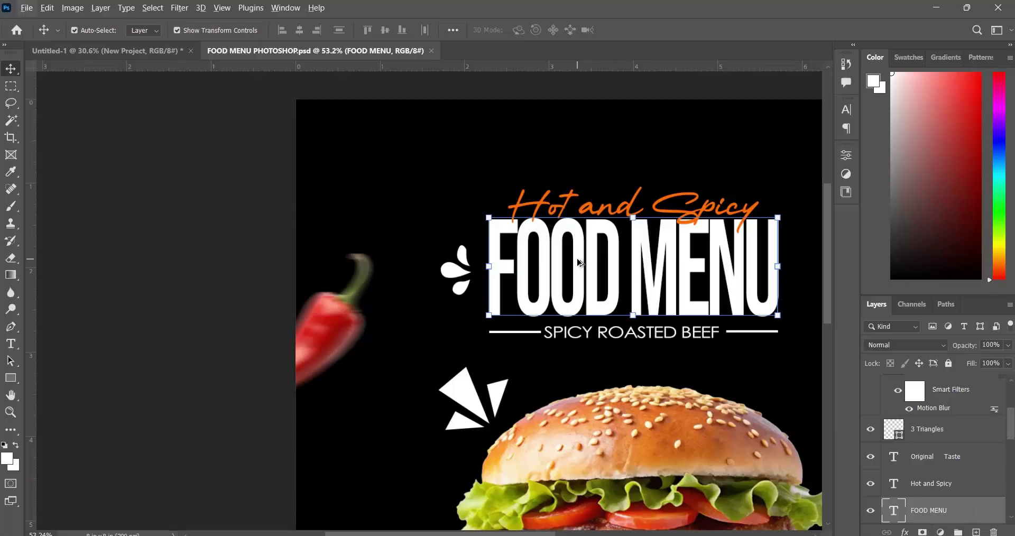
{"action": "scroll", "coordinate": [578, 263], "scroll_direction": "up", "scroll_amount": 4}
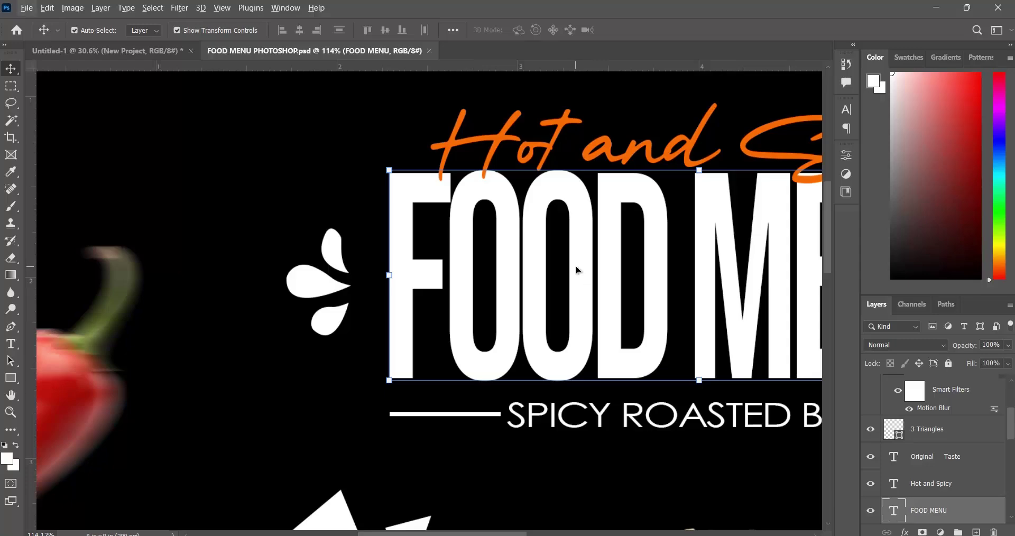
{"action": "left_click_drag", "start_coordinate": [577, 270], "coordinate": [213, 193]}
{"action": "key", "text": "ctrl+z"}
{"action": "scroll", "coordinate": [214, 201], "scroll_direction": "down", "scroll_amount": 5}
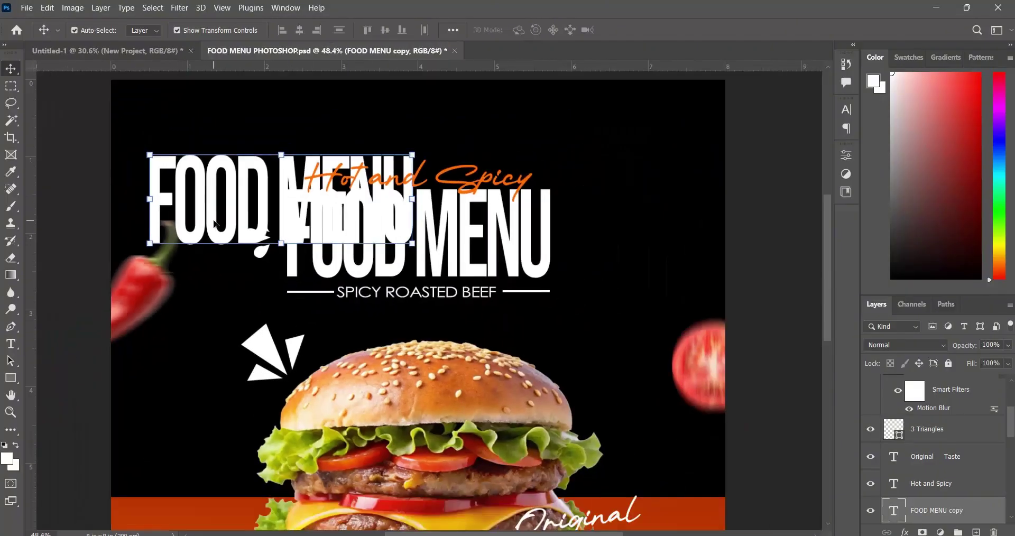
{"action": "scroll", "coordinate": [214, 223], "scroll_direction": "up", "scroll_amount": 2}
{"action": "scroll", "coordinate": [214, 232], "scroll_direction": "up", "scroll_amount": 2}
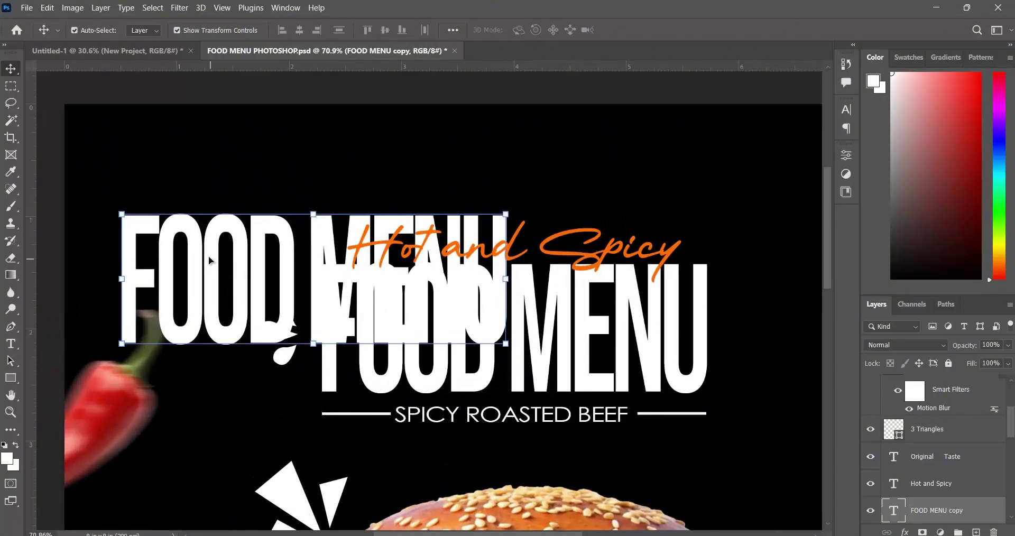
{"action": "left_click_drag", "start_coordinate": [206, 249], "coordinate": [177, 163]}
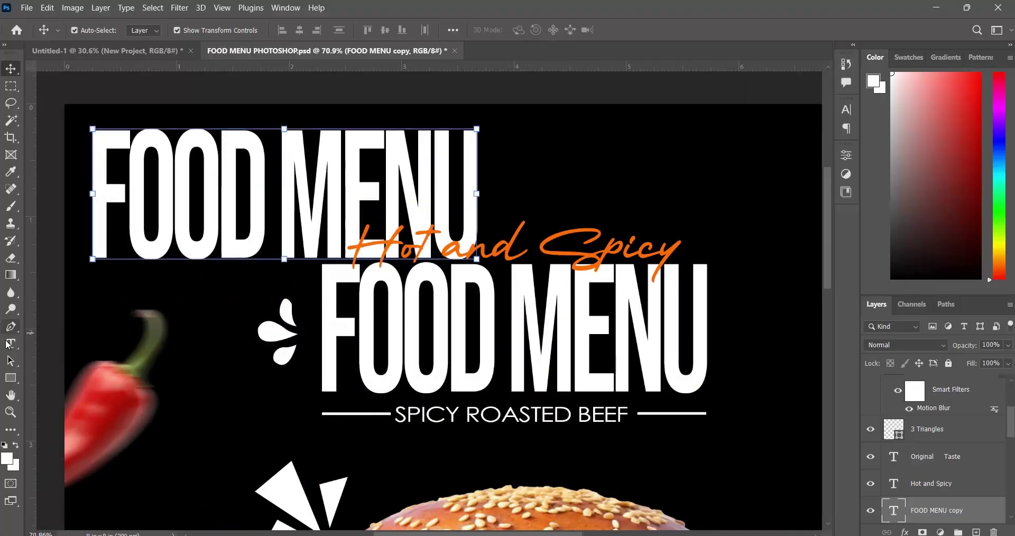
Show the New Project reference layer and replace the copied title's text with "LOGO" and "HERE" on two lines.
{"action": "scroll", "coordinate": [870, 455], "scroll_direction": "up", "scroll_amount": 4}
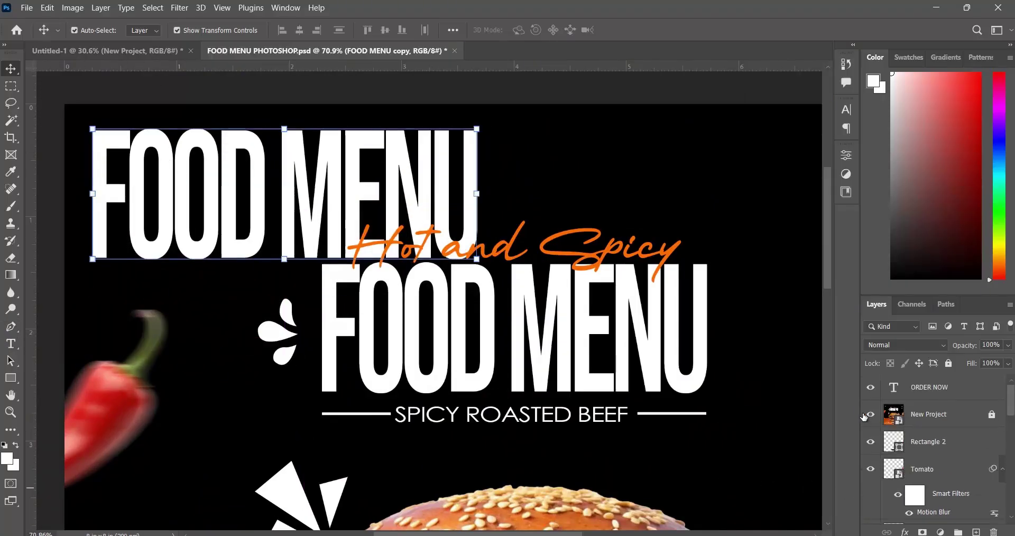
{"action": "left_click", "coordinate": [869, 415]}
{"action": "left_click", "coordinate": [11, 344]}
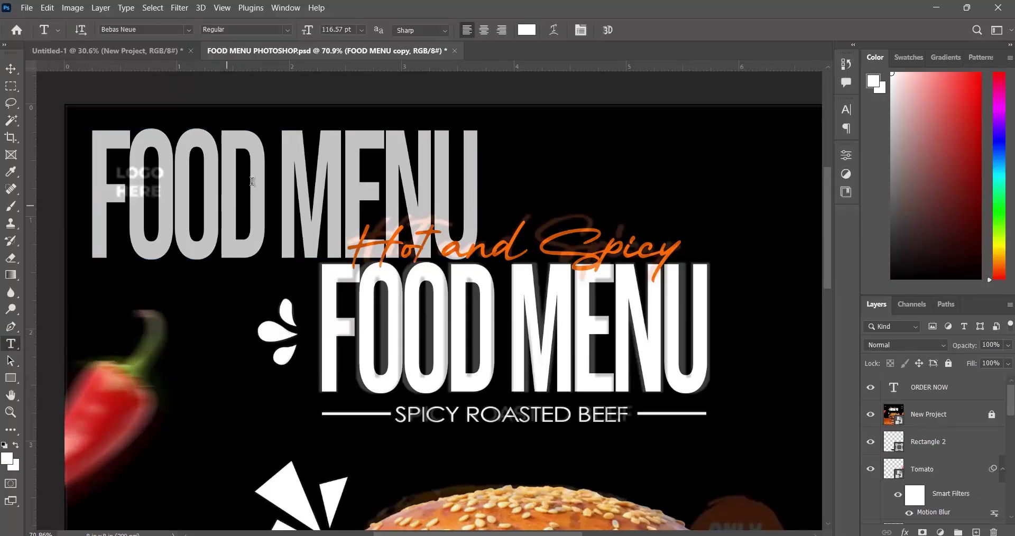
{"action": "left_click", "coordinate": [253, 182]}
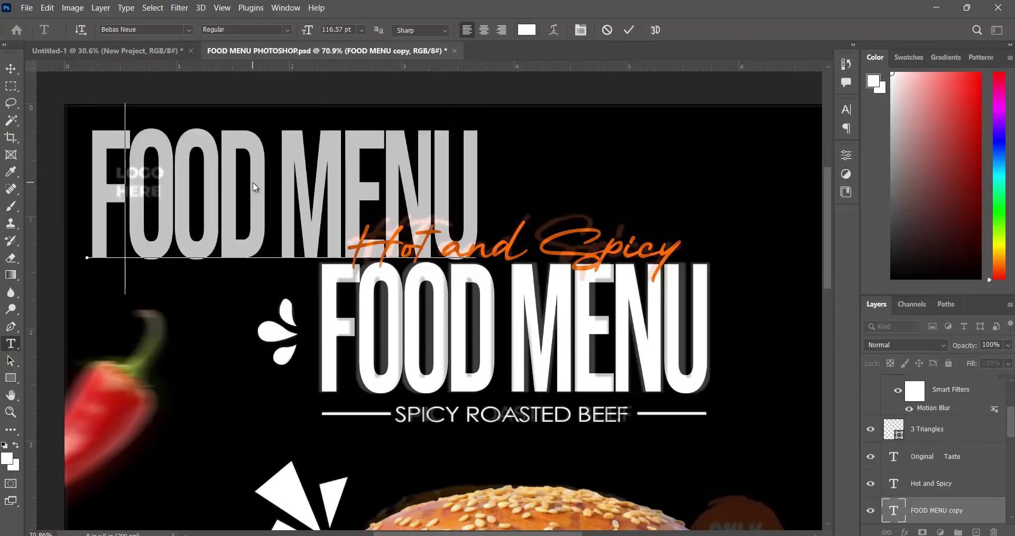
{"action": "key", "text": "ctrl+a"}
{"action": "type", "text": "LOGO"}
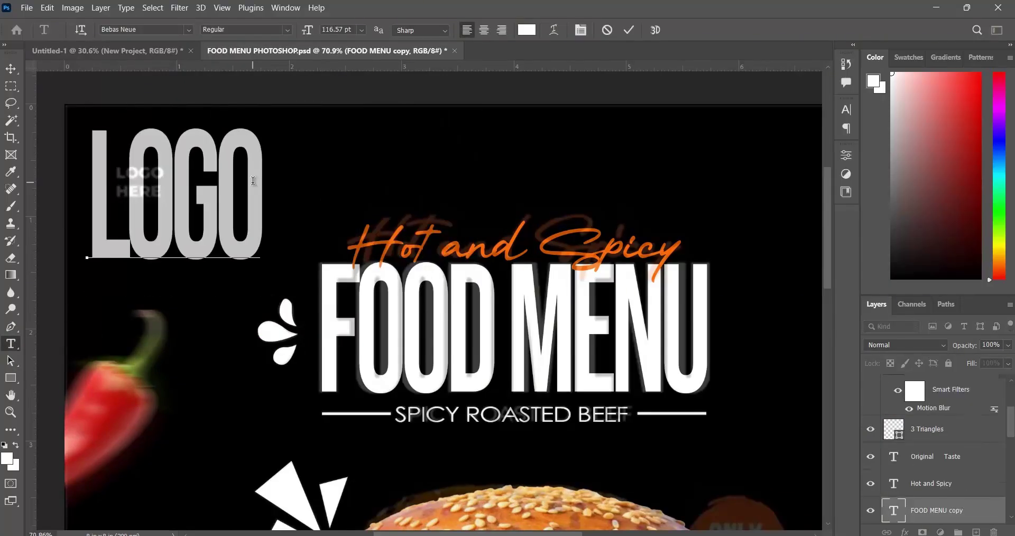
{"action": "key", "text": "Return"}
{"action": "type", "text": "HERE"}
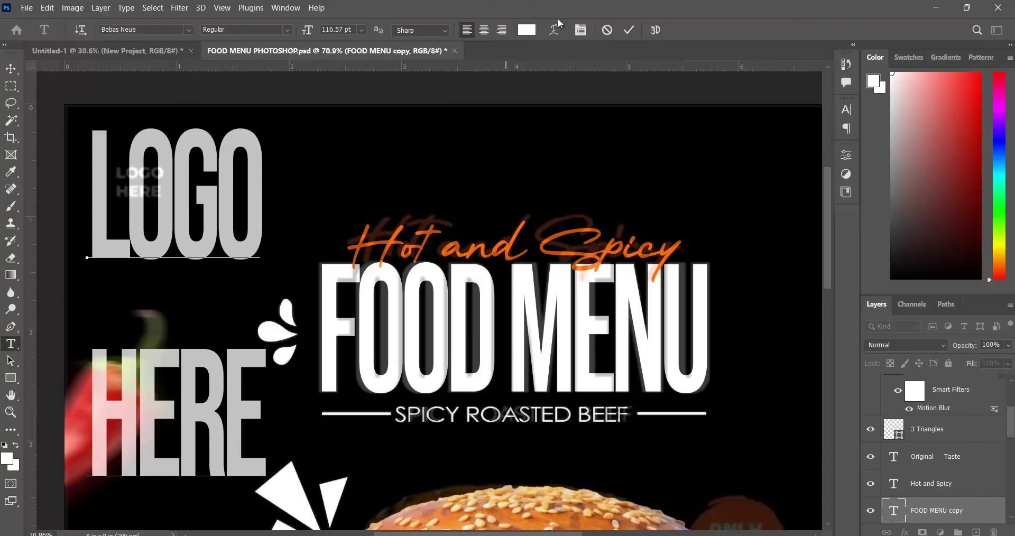
{"action": "left_click", "coordinate": [628, 30]}
{"action": "key", "text": "v"}
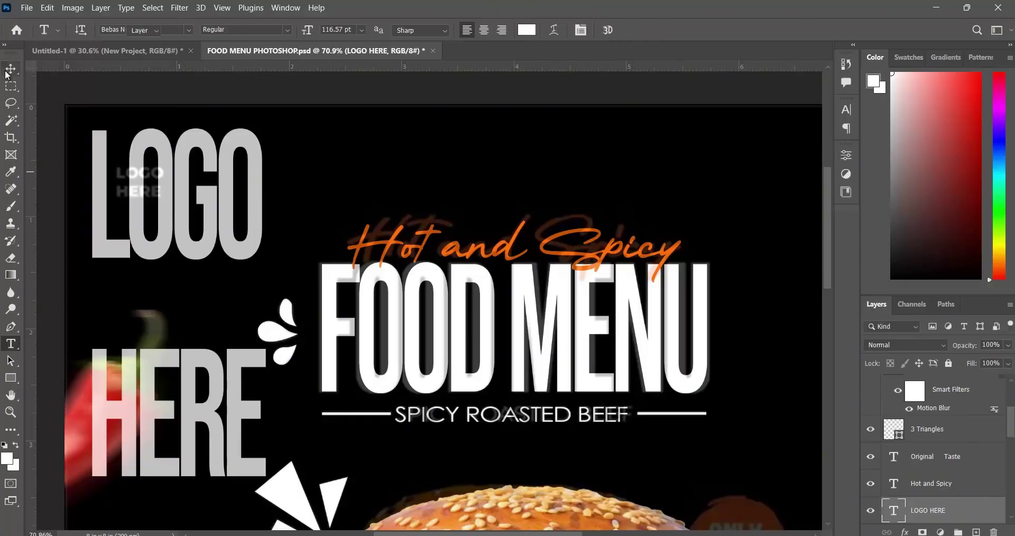
Shrink the LOGO HERE text to about 27% width and 14% height over the reference logo in the poster's upper-left corner.
{"action": "left_click_drag", "start_coordinate": [246, 479], "coordinate": [265, 489]}
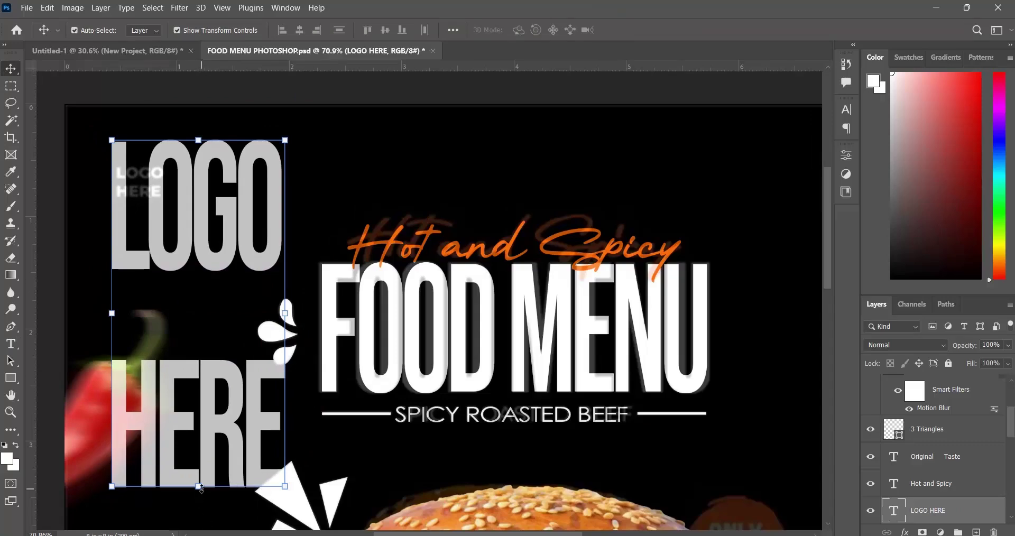
{"action": "left_click_drag", "start_coordinate": [200, 488], "coordinate": [220, 306]}
{"action": "left_click_drag", "start_coordinate": [182, 248], "coordinate": [193, 316]}
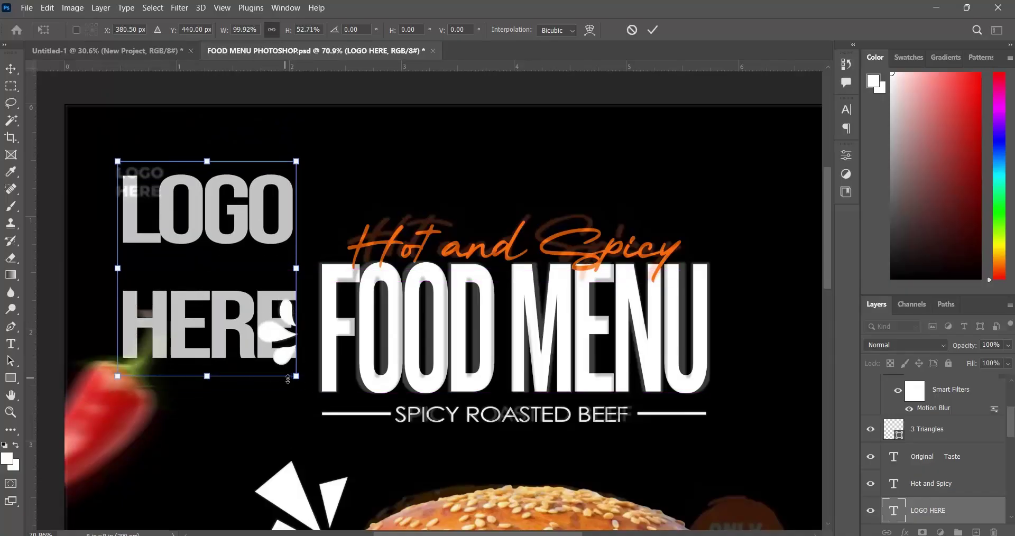
{"action": "left_click_drag", "start_coordinate": [296, 377], "coordinate": [150, 234]}
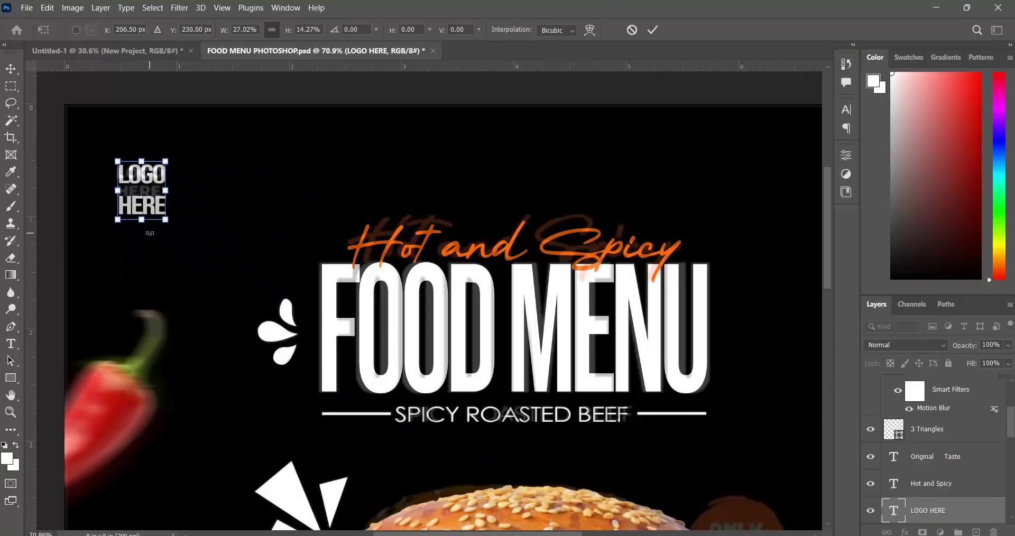
Refine the LOGO HERE text's scale to about 27% width and 10% height, aligning it with the reference's first line.
{"action": "scroll", "coordinate": [141, 204], "scroll_direction": "up", "scroll_amount": 2}
{"action": "scroll", "coordinate": [136, 168], "scroll_direction": "up", "scroll_amount": 5}
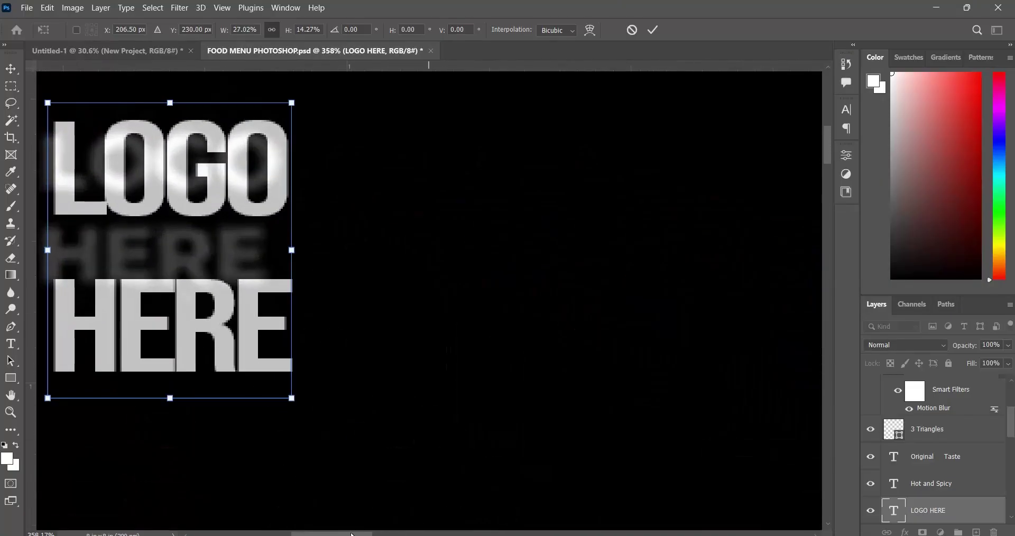
{"action": "scroll", "coordinate": [352, 534], "scroll_direction": "left", "scroll_amount": 3}
{"action": "mouse_move", "coordinate": [376, 400]}
{"action": "left_mouse_down"}
{"action": "mouse_move", "coordinate": [371, 385]}
{"action": "mouse_move", "coordinate": [356, 389]}
{"action": "mouse_move", "coordinate": [359, 374]}
{"action": "mouse_move", "coordinate": [369, 386]}
{"action": "left_mouse_up"}
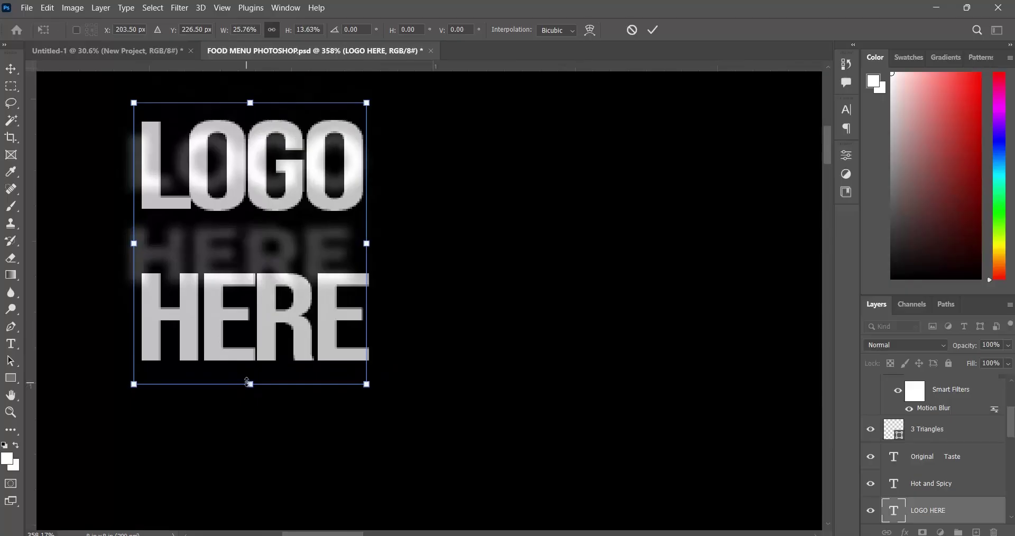
{"action": "left_click_drag", "start_coordinate": [247, 381], "coordinate": [250, 335]}
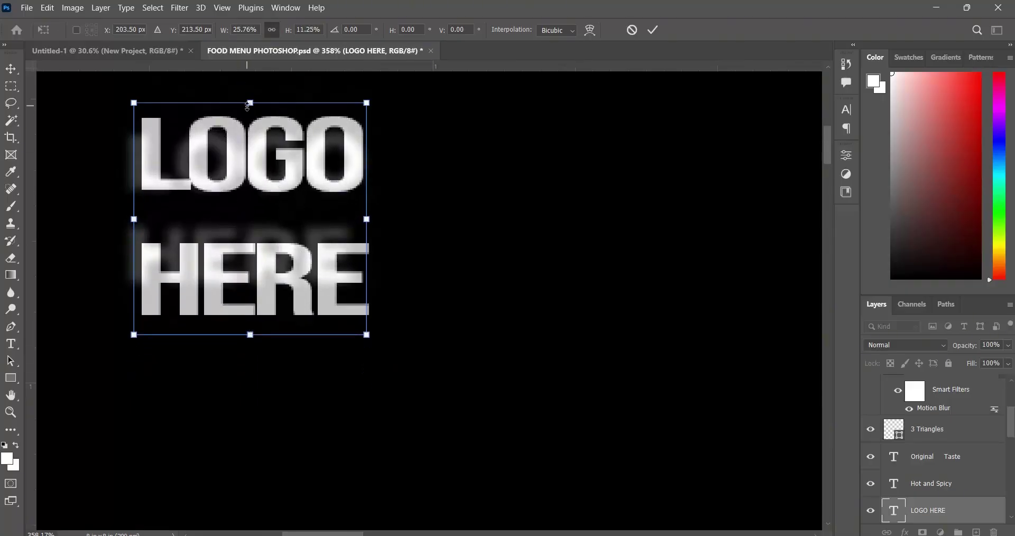
{"action": "left_click_drag", "start_coordinate": [247, 105], "coordinate": [250, 131]}
{"action": "mouse_move", "coordinate": [221, 182]}
{"action": "left_mouse_down"}
{"action": "mouse_move", "coordinate": [213, 169]}
{"action": "mouse_move", "coordinate": [205, 177]}
{"action": "left_mouse_up"}
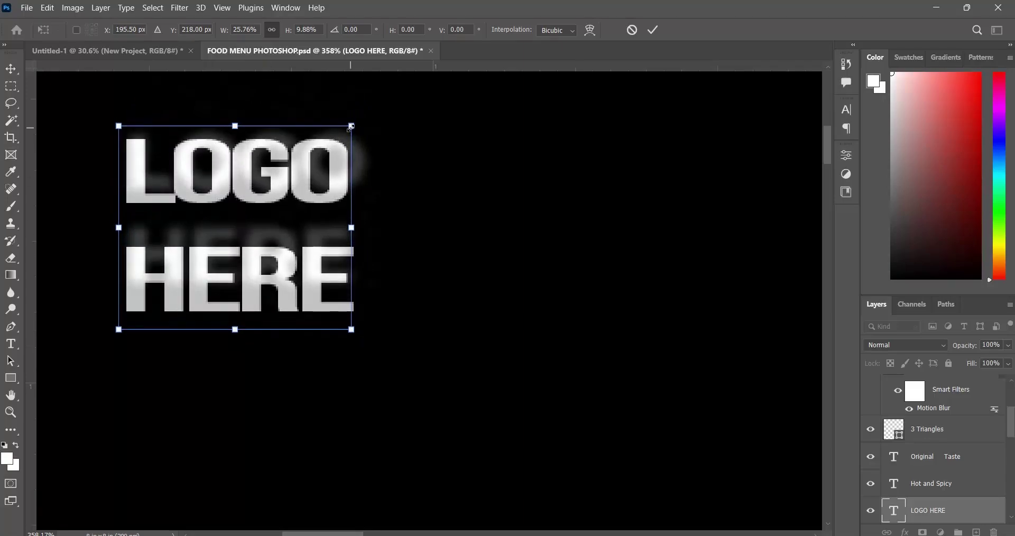
{"action": "left_click_drag", "start_coordinate": [352, 126], "coordinate": [367, 124]}
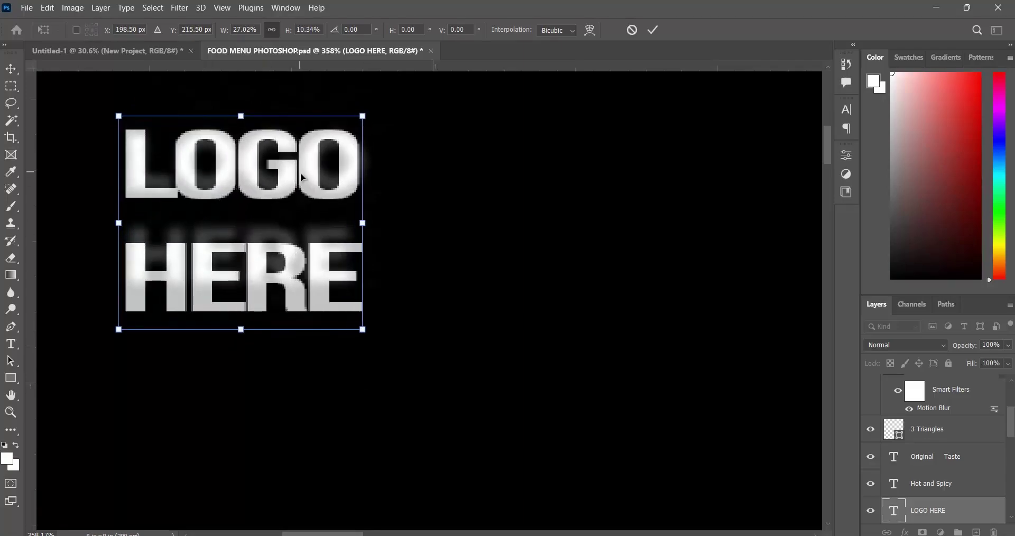
{"action": "left_click_drag", "start_coordinate": [301, 173], "coordinate": [303, 175]}
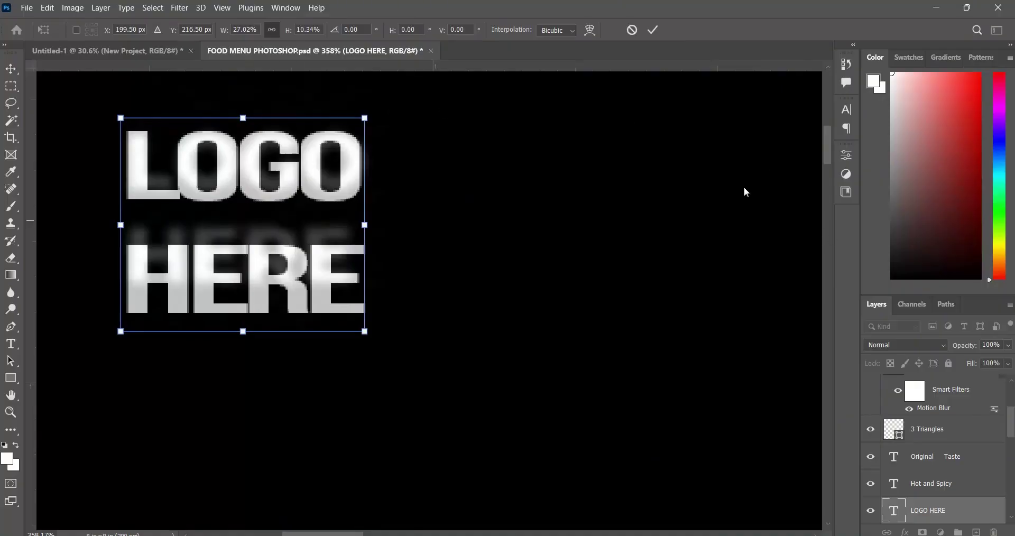
{"action": "left_click", "coordinate": [846, 111]}
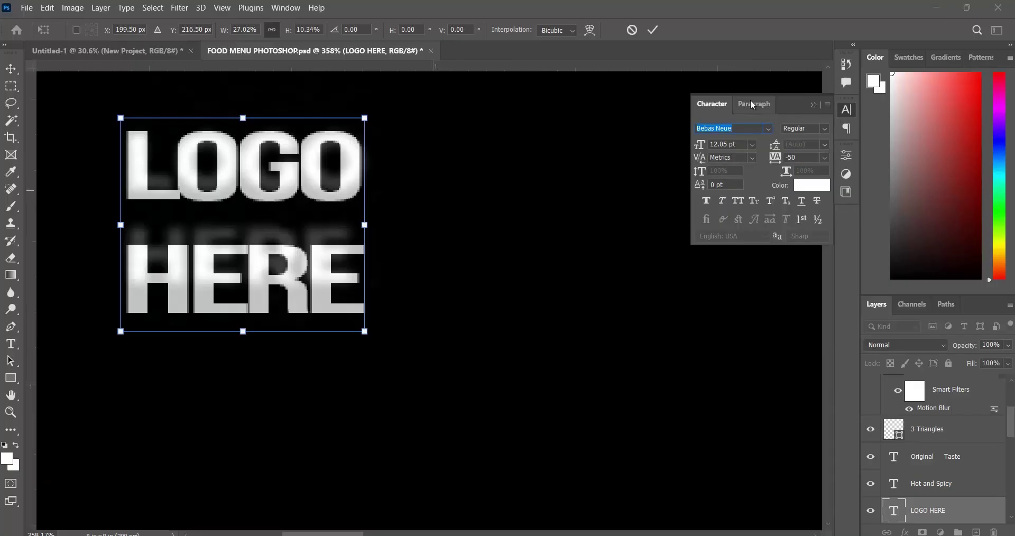
{"action": "left_click", "coordinate": [654, 30]}
Try line spacings of 11 pt and 24 pt on the LOGO HERE text and settle on 12 pt leading.
{"action": "left_click", "coordinate": [825, 144]}
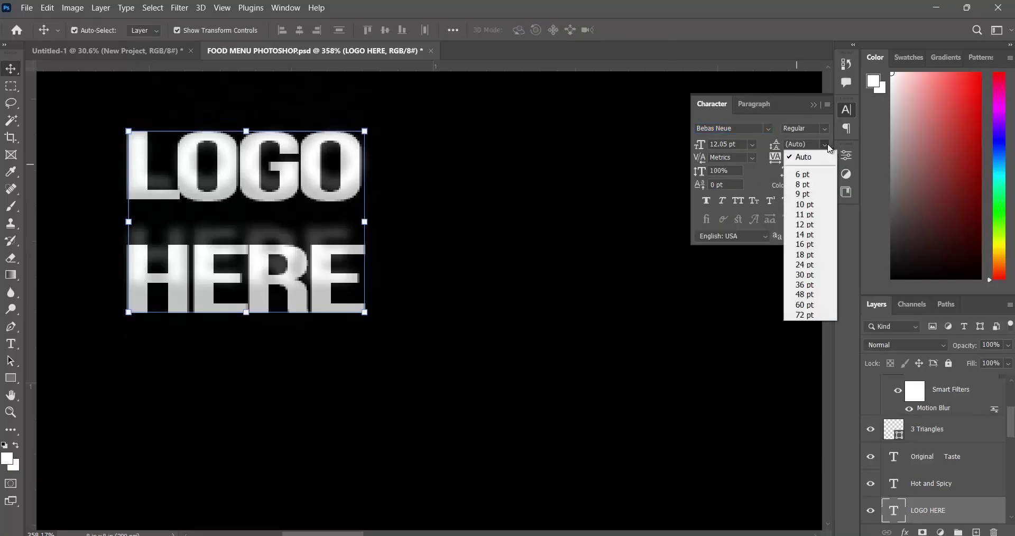
{"action": "left_click", "coordinate": [818, 216]}
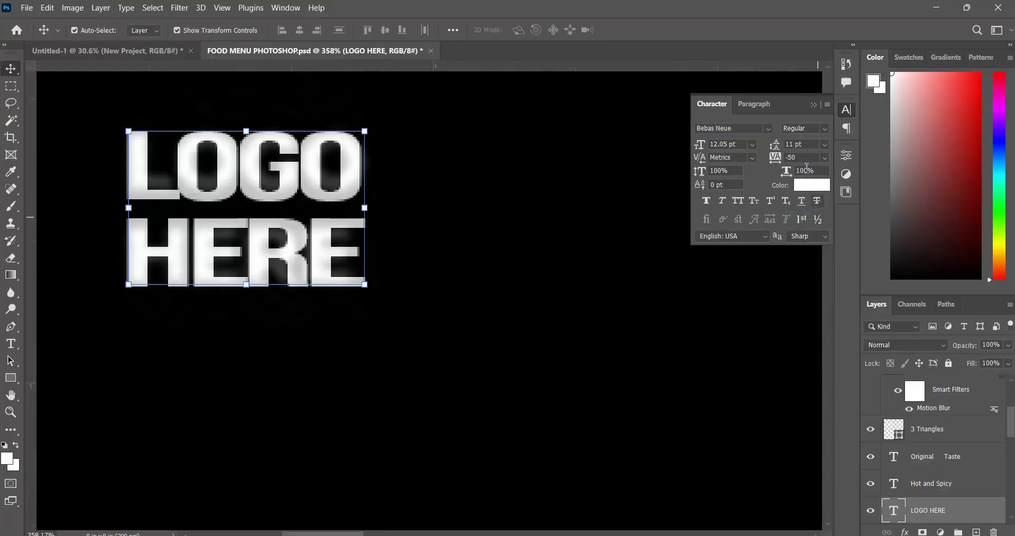
{"action": "left_click", "coordinate": [824, 143]}
{"action": "left_click", "coordinate": [823, 264]}
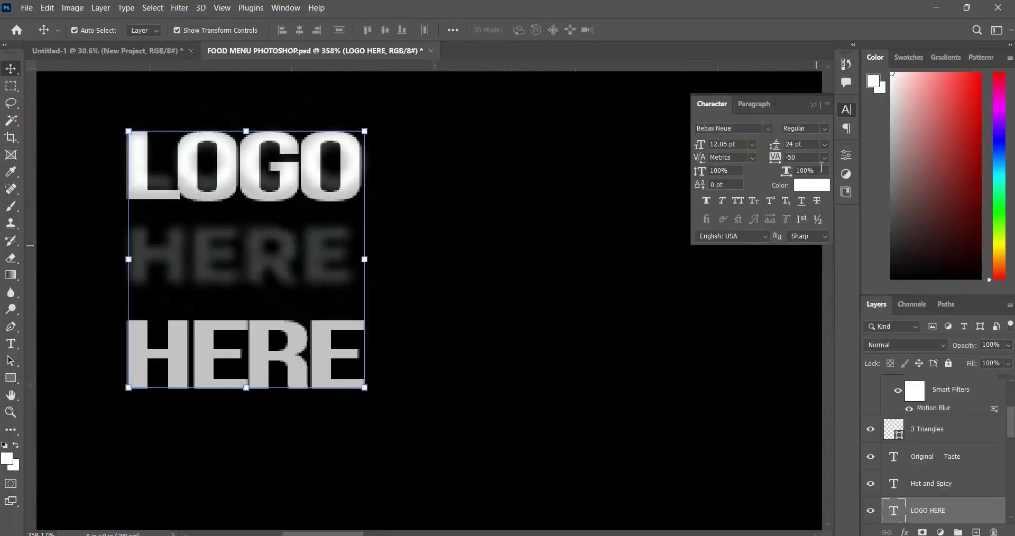
{"action": "left_click", "coordinate": [825, 144]}
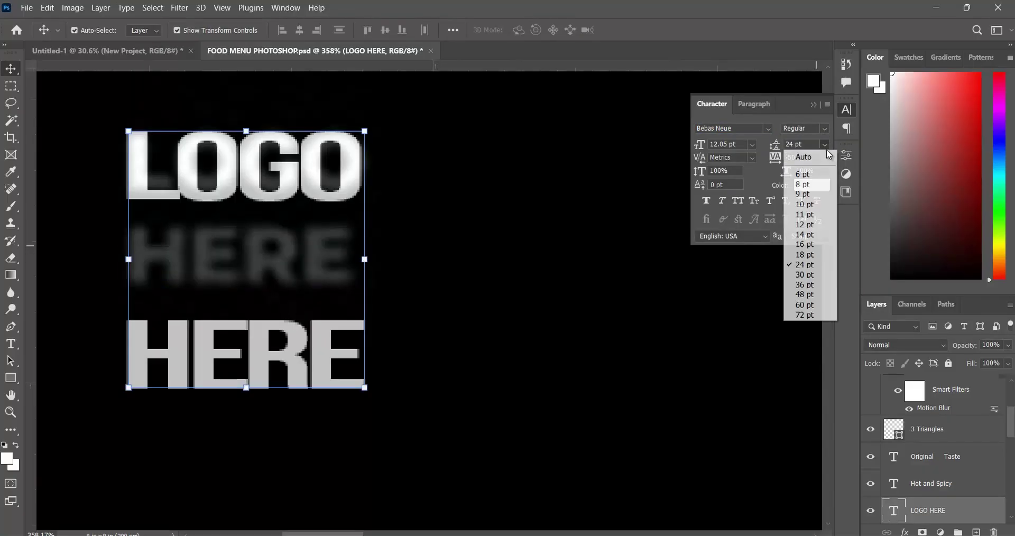
{"action": "left_click", "coordinate": [815, 226]}
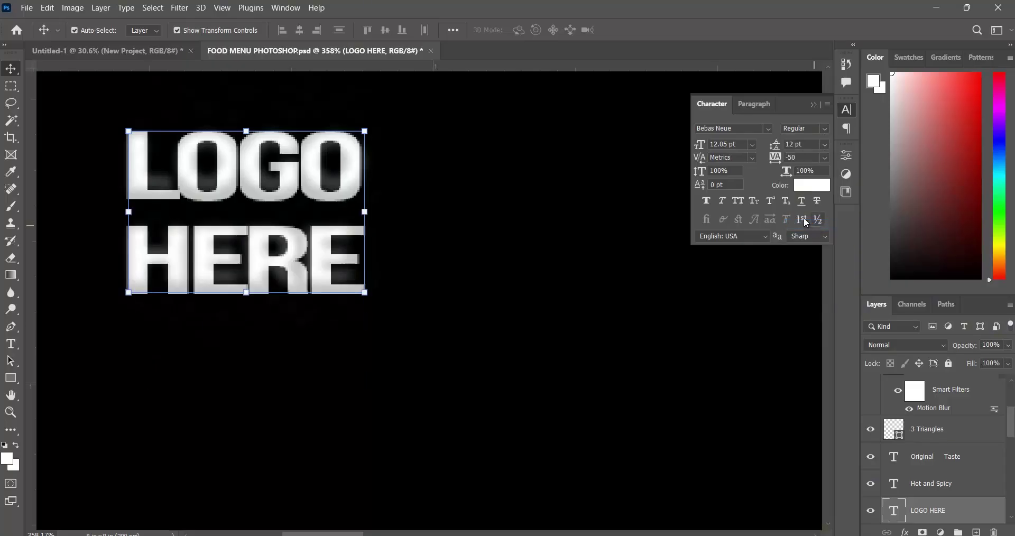
Scale the LOGO HERE text to about 88% and nudge it to match the reference lettering.
{"action": "left_click", "coordinate": [63, 106]}
{"action": "scroll", "coordinate": [291, 248], "scroll_direction": "down", "scroll_amount": 1}
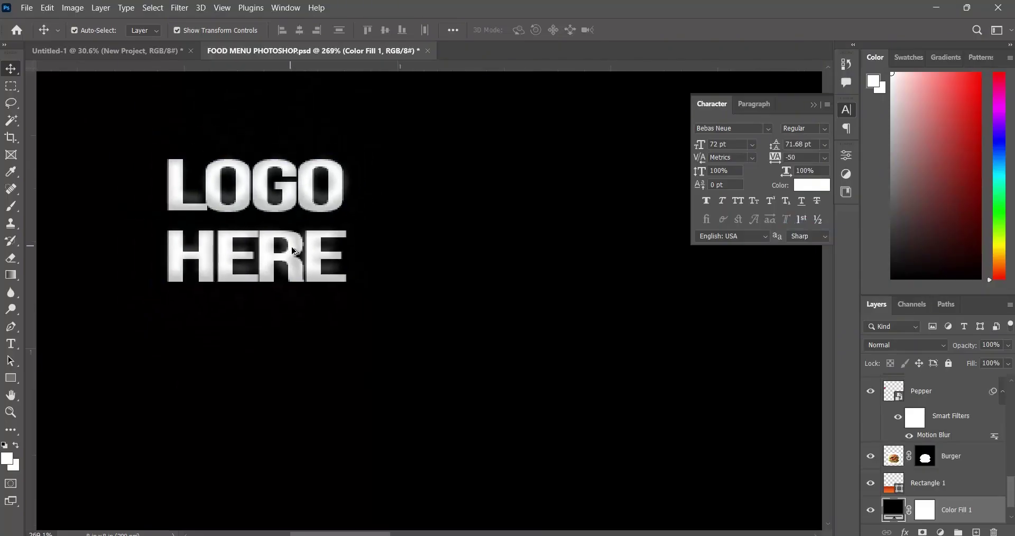
{"action": "left_click", "coordinate": [294, 263]}
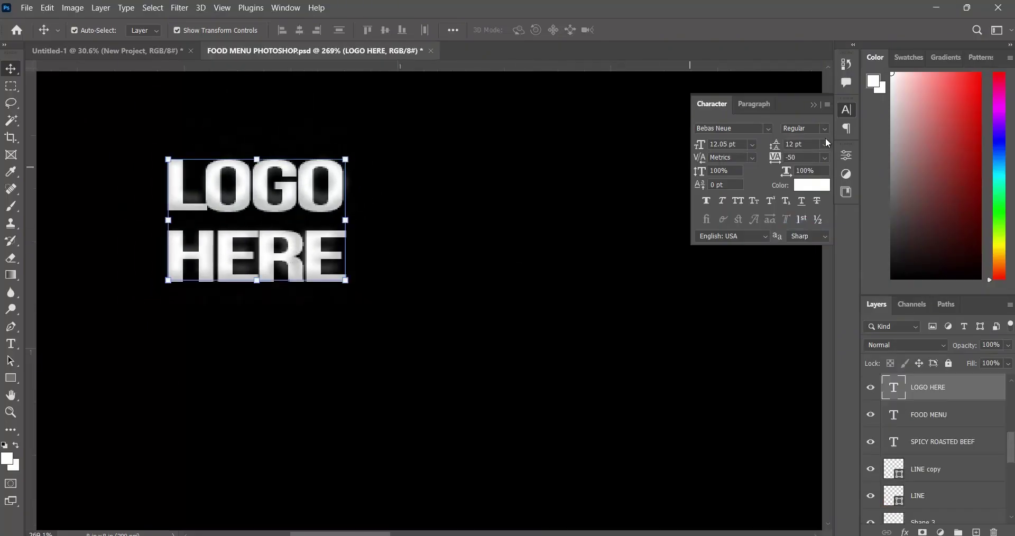
{"action": "left_click_drag", "start_coordinate": [345, 281], "coordinate": [344, 290]}
{"action": "left_click_drag", "start_coordinate": [157, 143], "coordinate": [205, 179]}
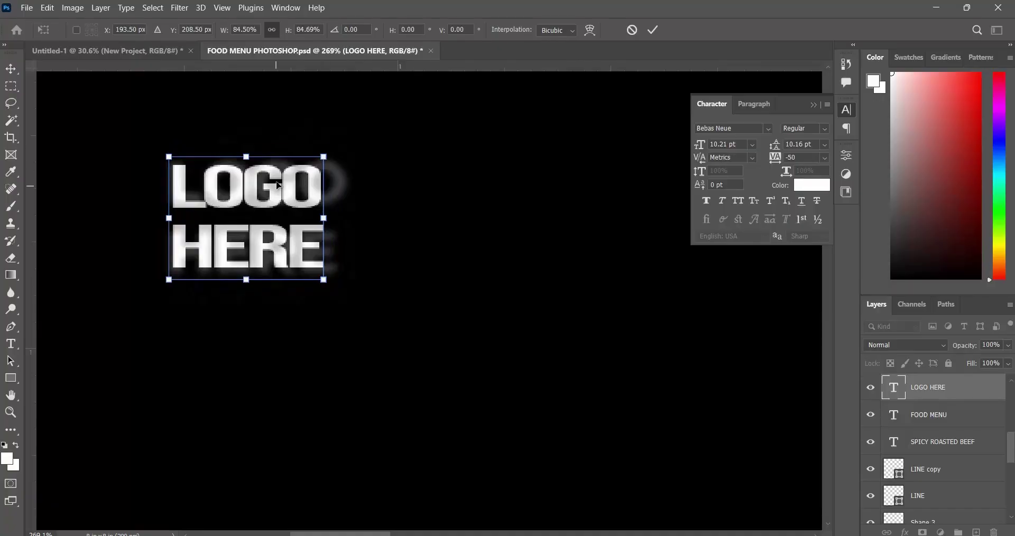
{"action": "left_click_drag", "start_coordinate": [278, 184], "coordinate": [281, 186]}
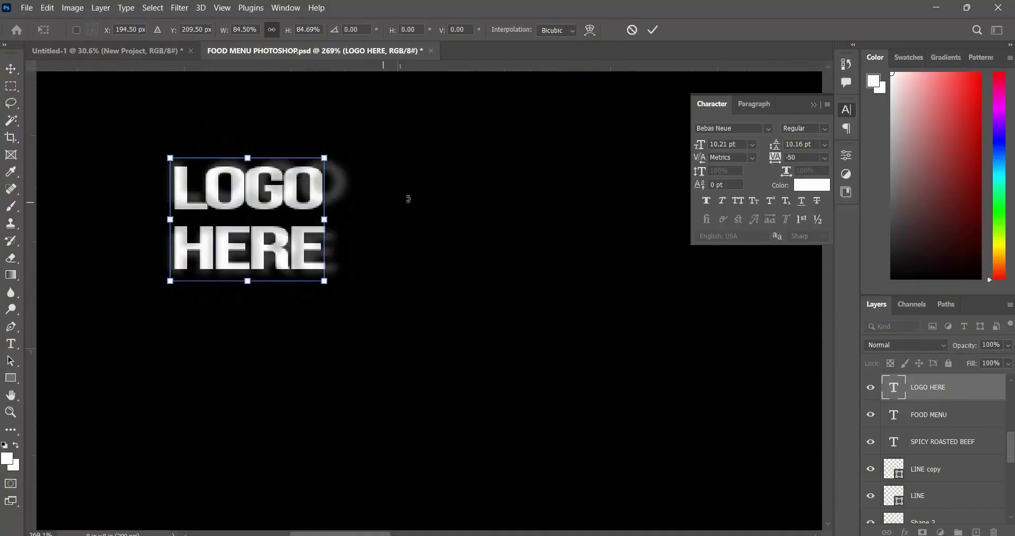
{"action": "left_click_drag", "start_coordinate": [331, 158], "coordinate": [335, 146]}
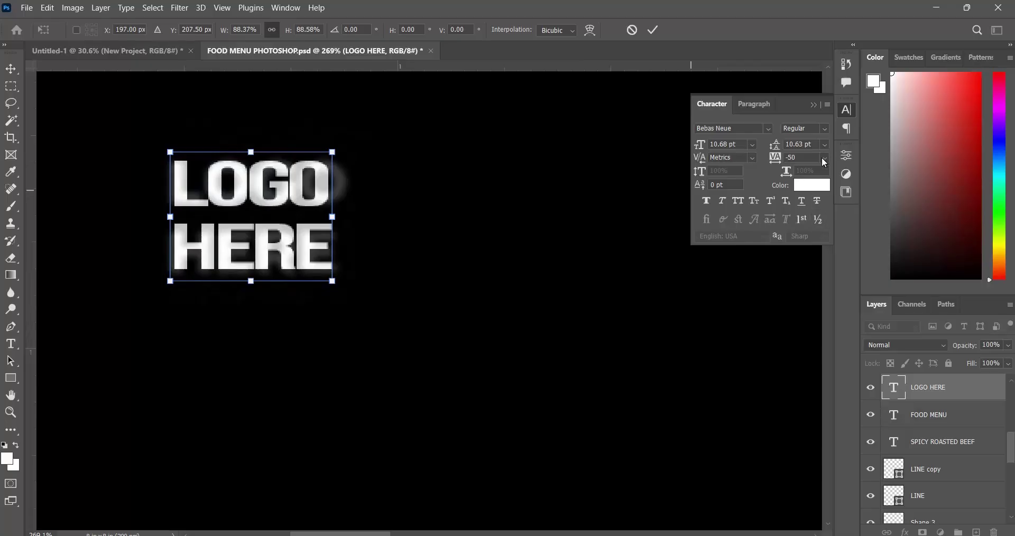
{"action": "left_click", "coordinate": [649, 30]}
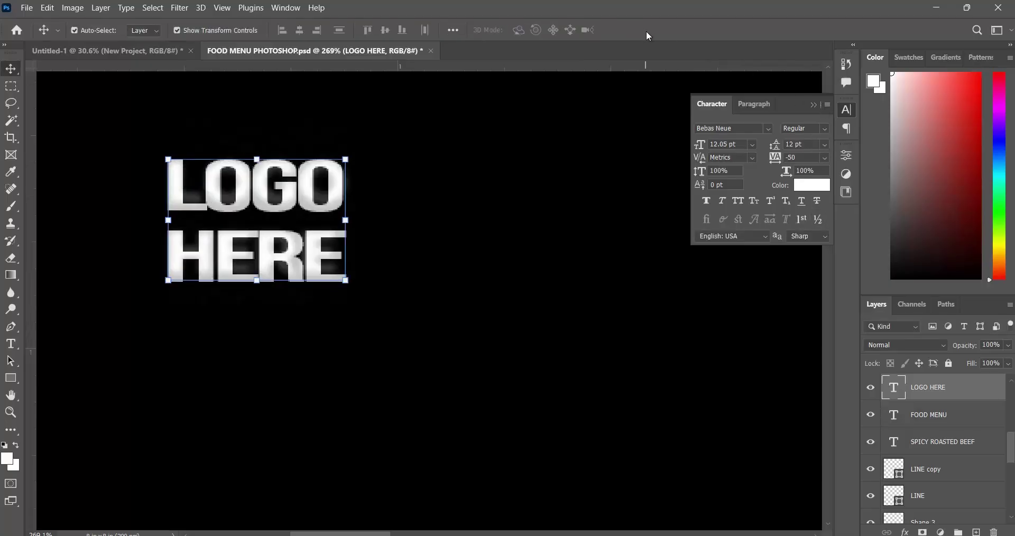
Scale the LOGO HERE text to about 97% and set its tracking to 0.
{"action": "left_click_drag", "start_coordinate": [347, 281], "coordinate": [341, 279]}
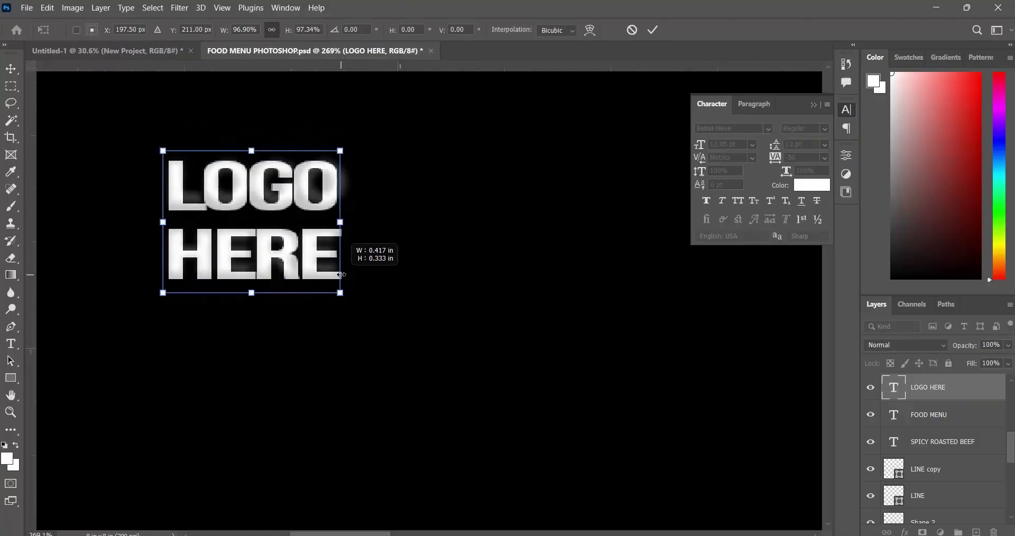
{"action": "left_click", "coordinate": [655, 30]}
{"action": "left_click", "coordinate": [824, 158]}
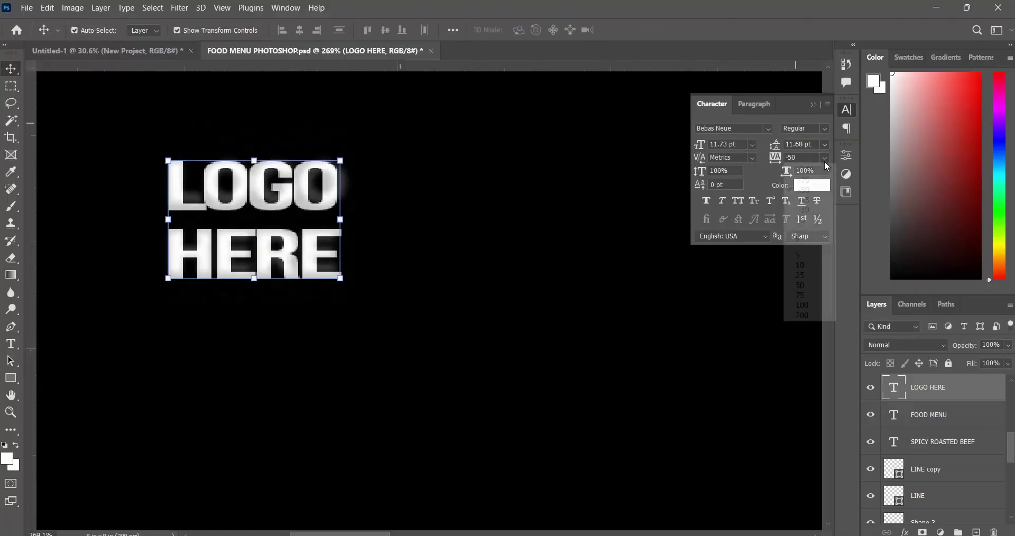
{"action": "left_click", "coordinate": [813, 239]}
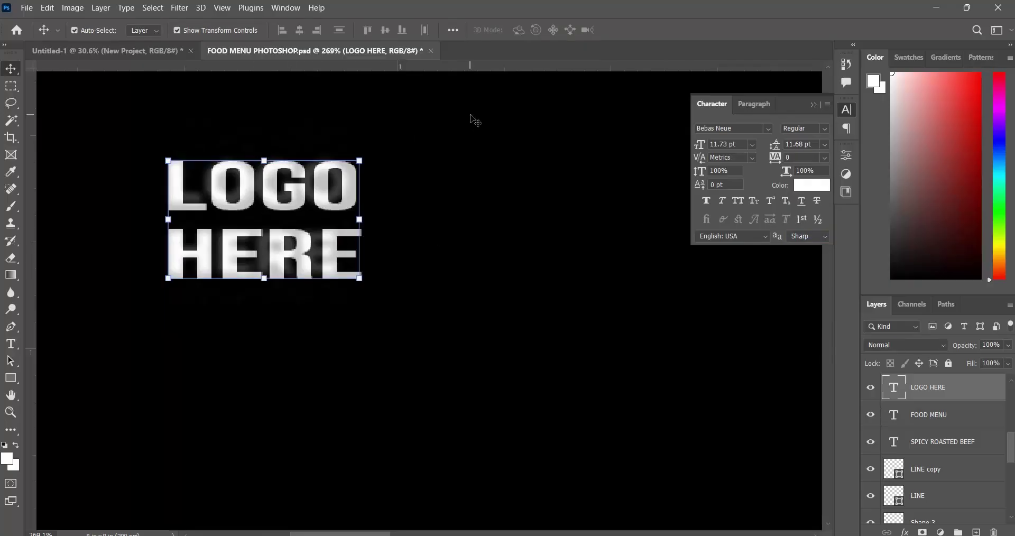
Rescale the LOGO HERE text to about 92% width and 86% height, aligned over the reference lettering.
{"action": "left_click", "coordinate": [360, 279]}
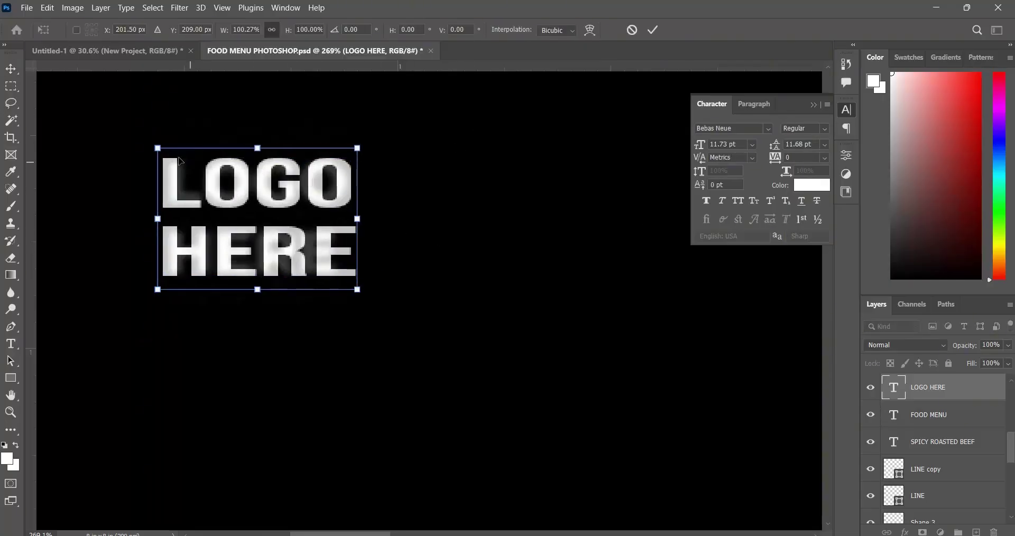
{"action": "left_click_drag", "start_coordinate": [157, 148], "coordinate": [188, 187]}
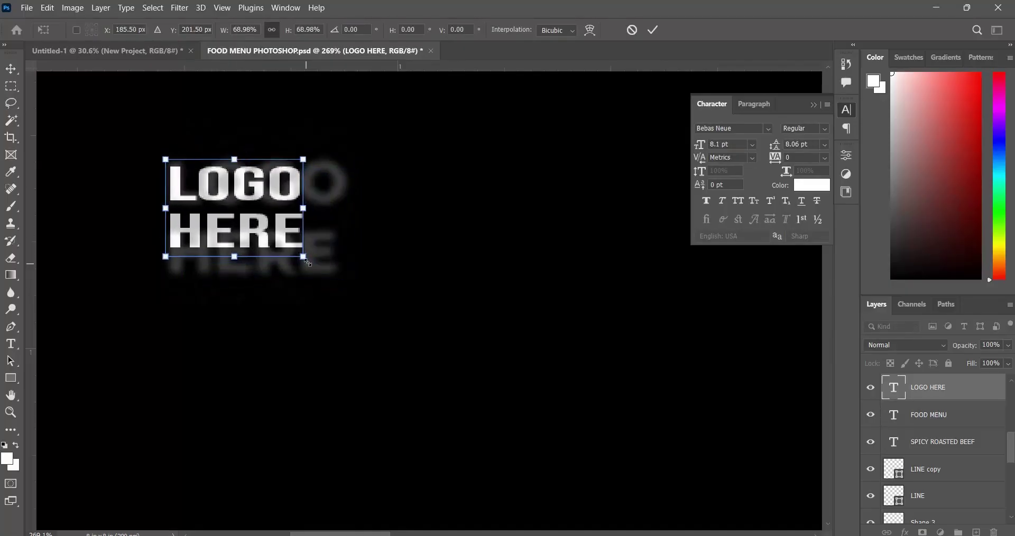
{"action": "left_click_drag", "start_coordinate": [309, 262], "coordinate": [330, 283]}
{"action": "left_click_drag", "start_coordinate": [261, 189], "coordinate": [261, 181]}
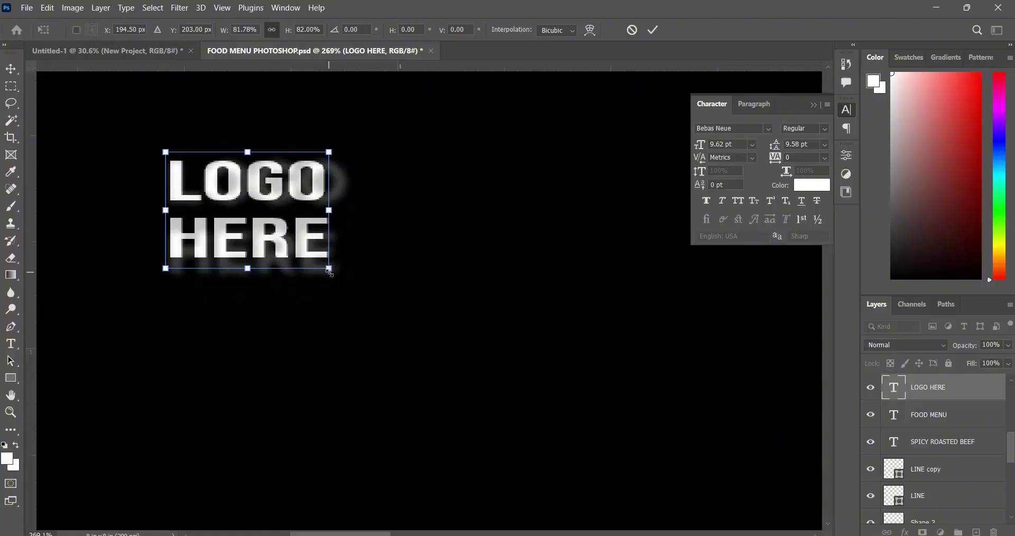
{"action": "left_click_drag", "start_coordinate": [329, 271], "coordinate": [335, 280]}
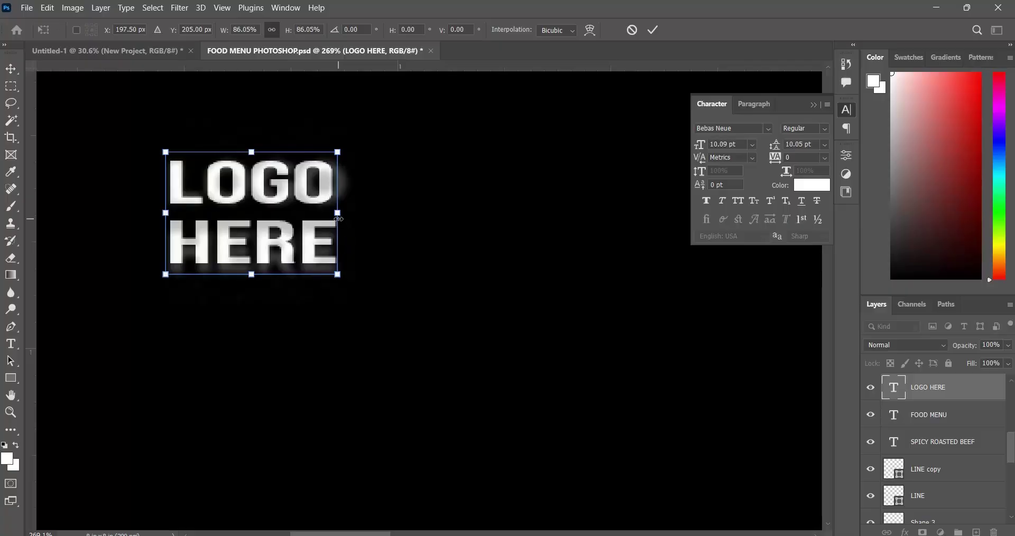
{"action": "left_click_drag", "start_coordinate": [339, 219], "coordinate": [351, 219]}
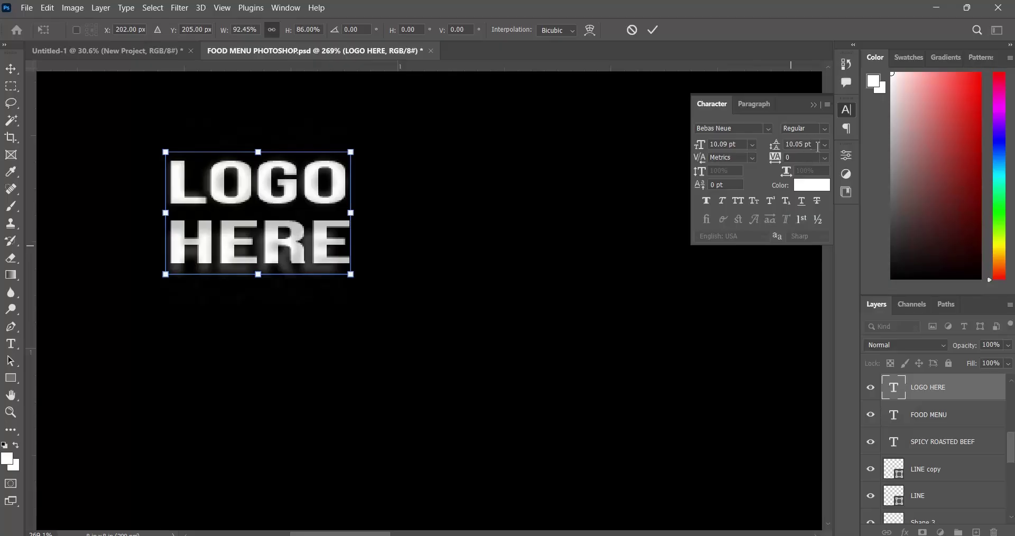
{"action": "left_click", "coordinate": [653, 31]}
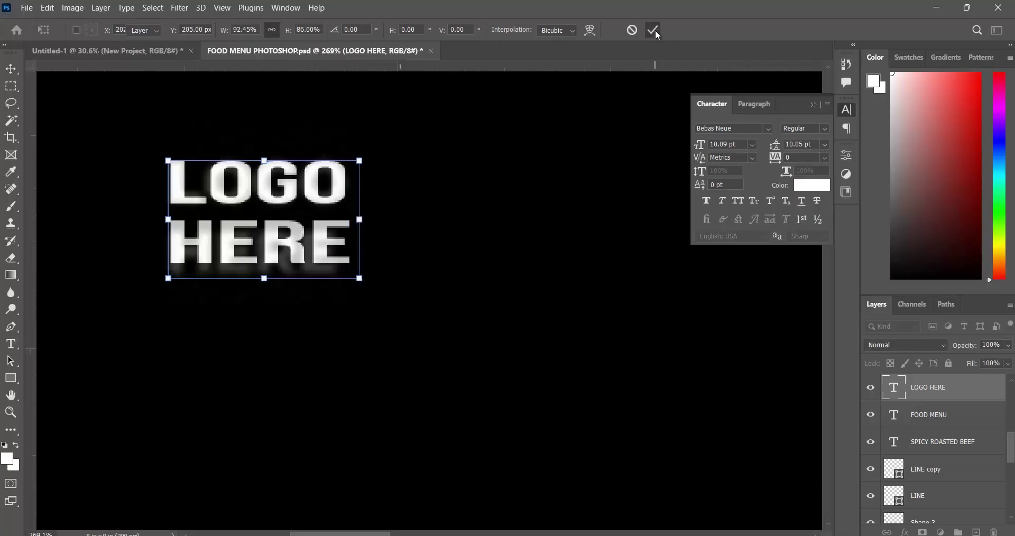
Try line spacings of 16 pt and 14 pt on the LOGO HERE text, settle on 12 pt leading, and deselect the text.
{"action": "left_click", "coordinate": [824, 145]}
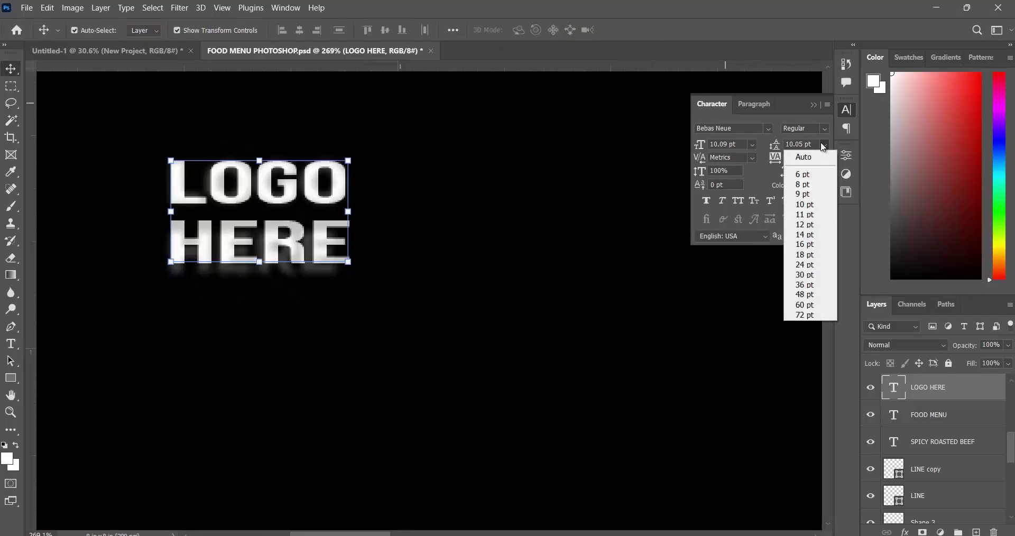
{"action": "left_click", "coordinate": [826, 244]}
{"action": "left_click", "coordinate": [825, 144]}
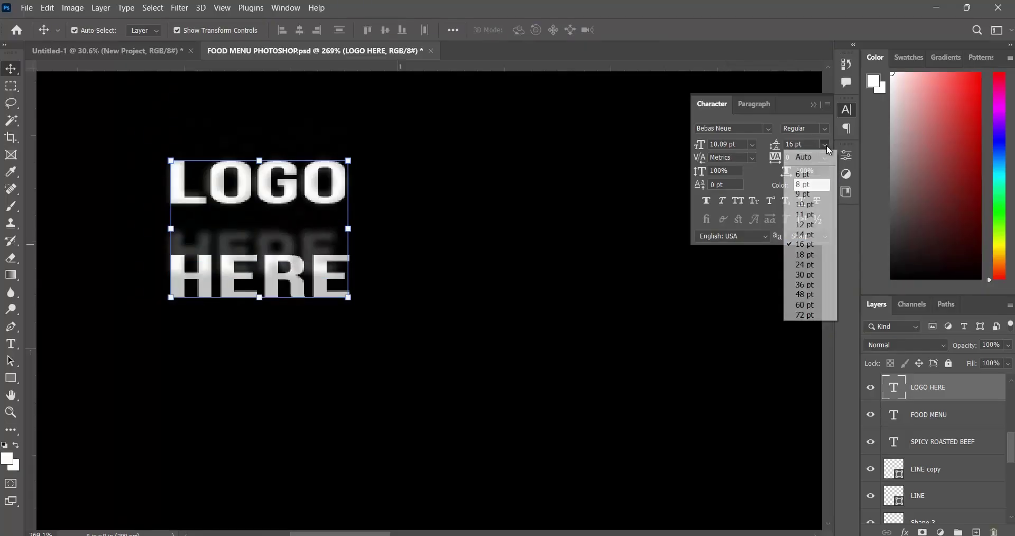
{"action": "left_click", "coordinate": [824, 232]}
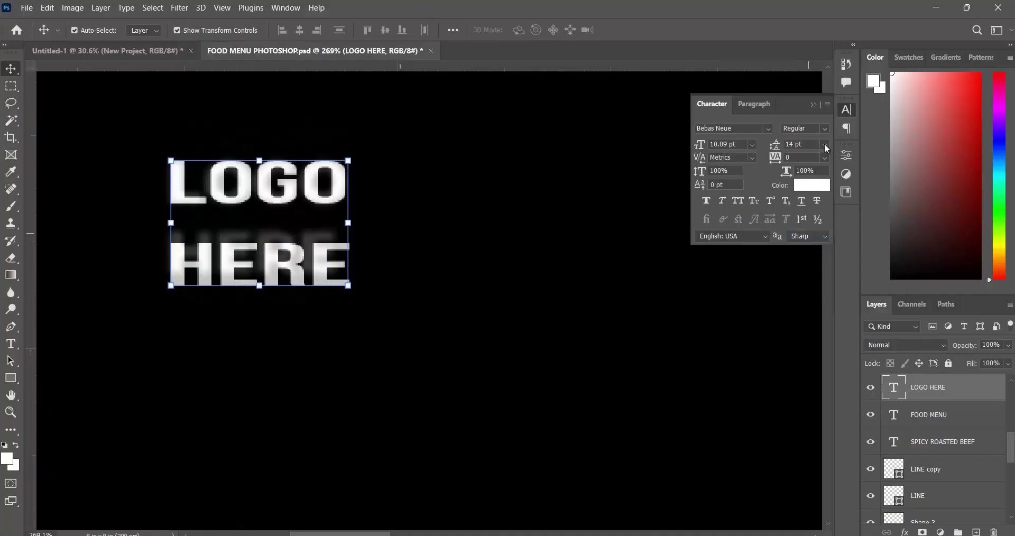
{"action": "left_click", "coordinate": [826, 147]}
{"action": "left_click", "coordinate": [808, 223]}
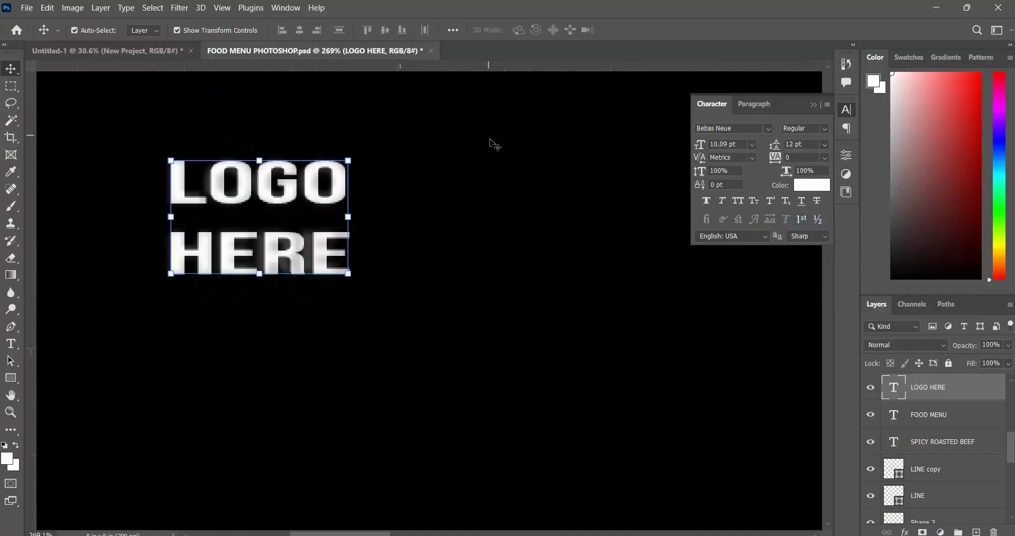
{"action": "left_click", "coordinate": [482, 160]}
Examine the whole poster and compare it with the reference design in the Untitled-1 document for missing elements.
{"action": "scroll", "coordinate": [315, 310], "scroll_direction": "down", "scroll_amount": 4}
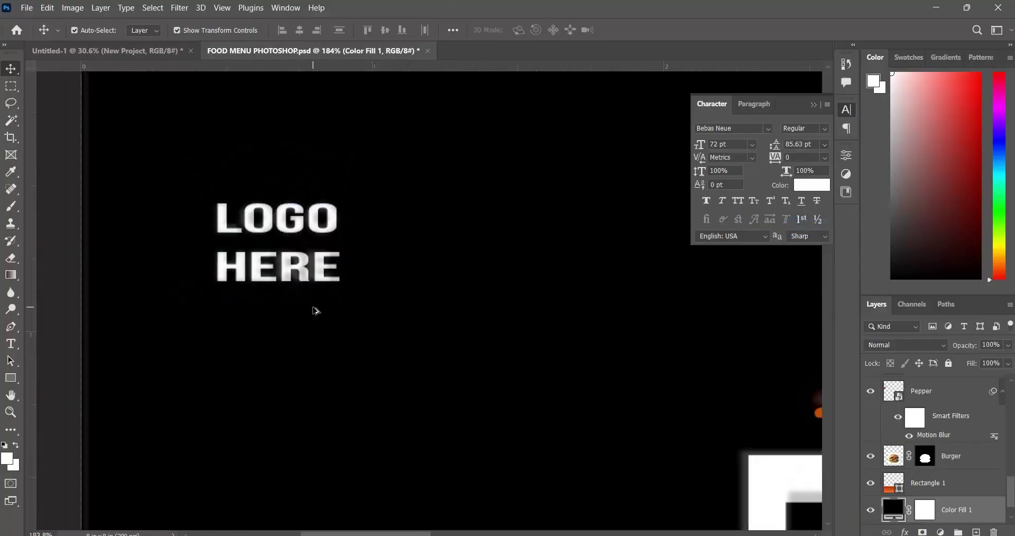
{"action": "scroll", "coordinate": [315, 309], "scroll_direction": "down", "scroll_amount": 10}
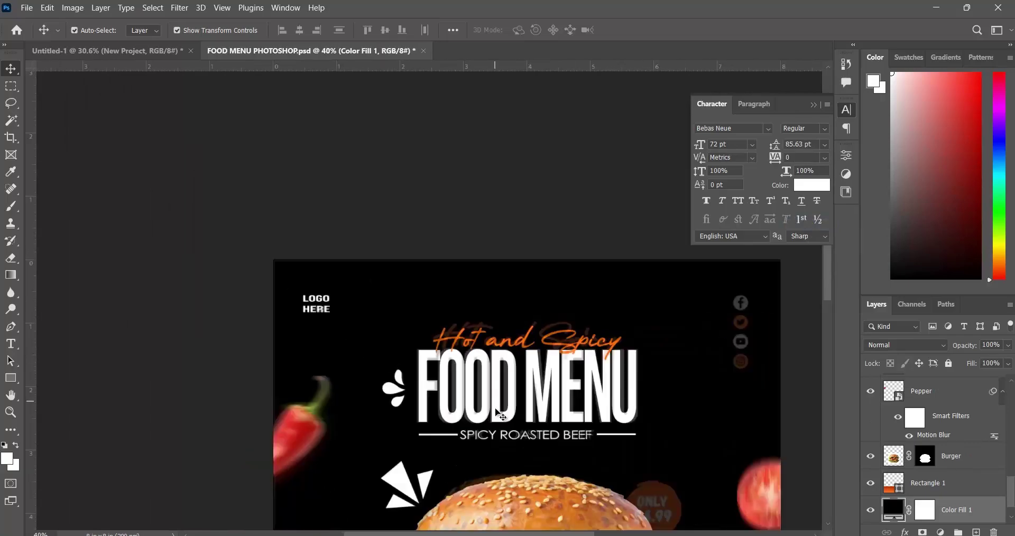
{"action": "scroll", "coordinate": [500, 415], "scroll_direction": "down", "scroll_amount": 5}
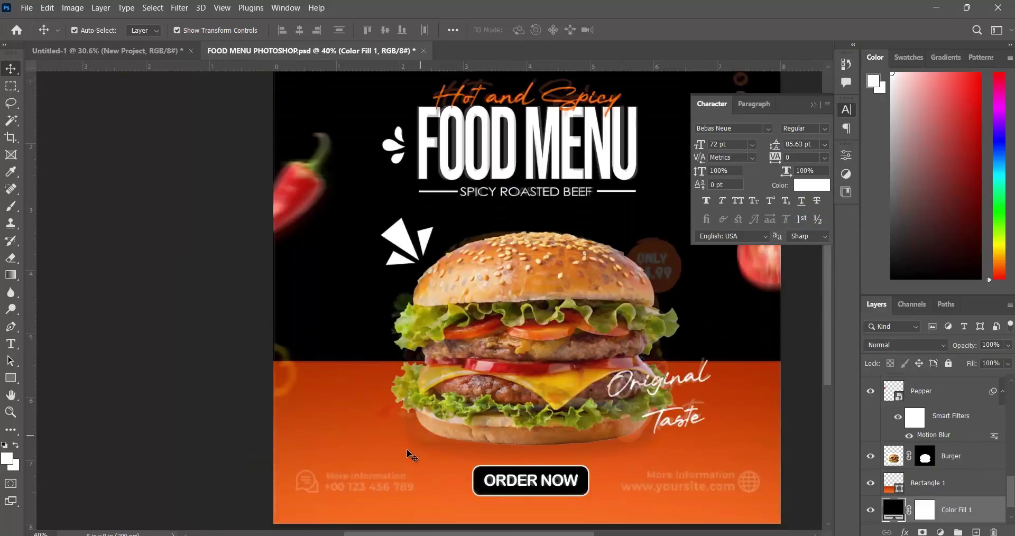
{"action": "scroll", "coordinate": [214, 332], "scroll_direction": "down", "scroll_amount": 3}
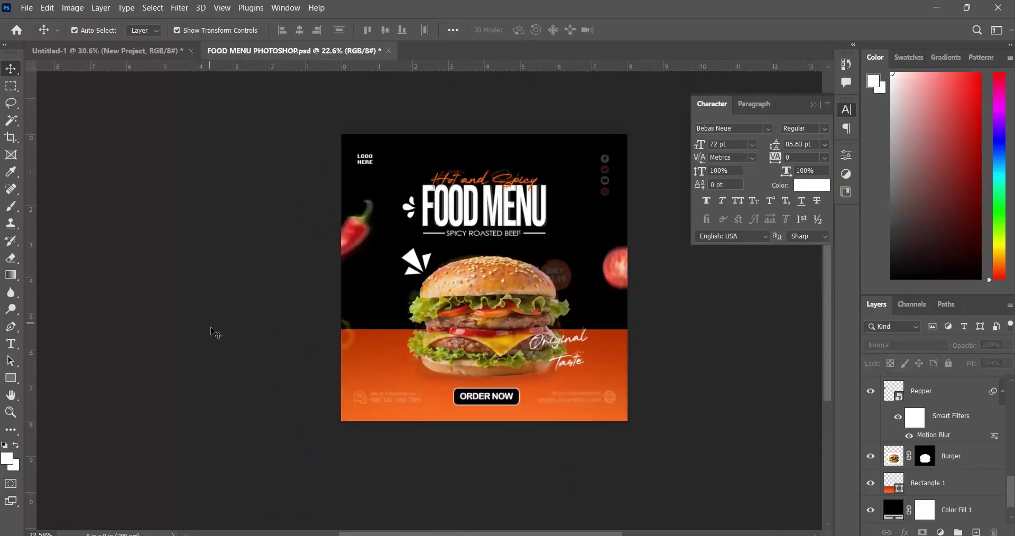
{"action": "scroll", "coordinate": [223, 341], "scroll_direction": "down", "scroll_amount": 2}
{"action": "scroll", "coordinate": [233, 351], "scroll_direction": "up", "scroll_amount": 4}
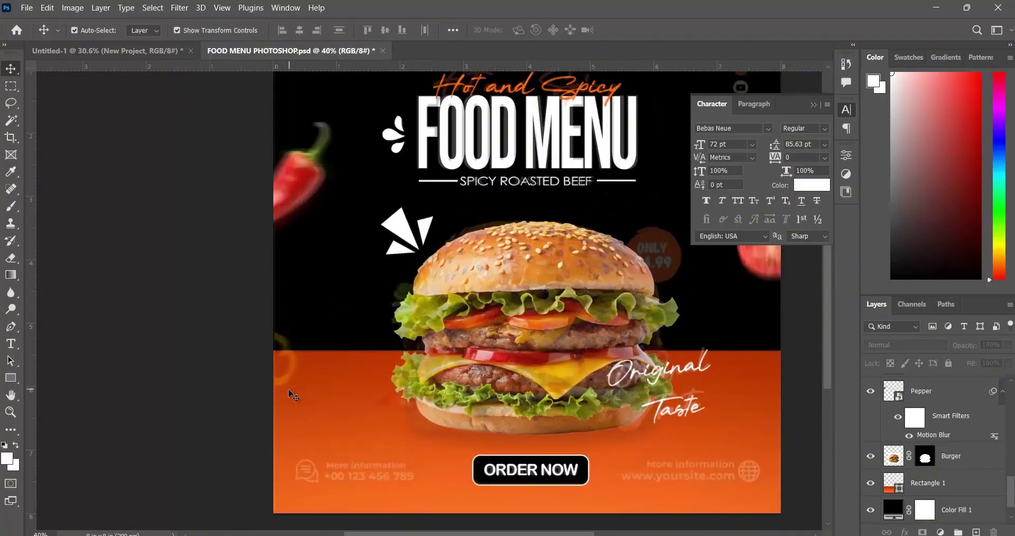
{"action": "left_click", "coordinate": [170, 51]}
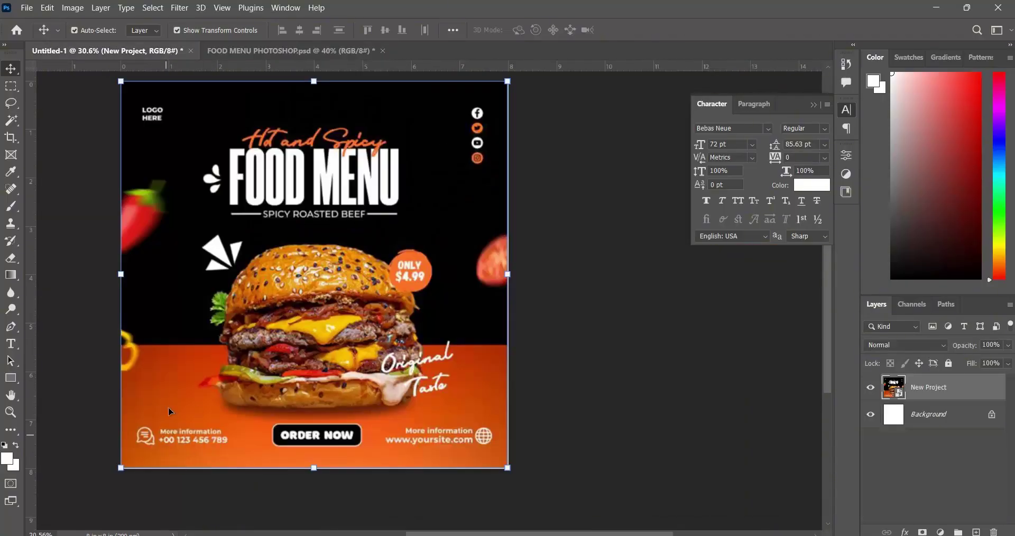
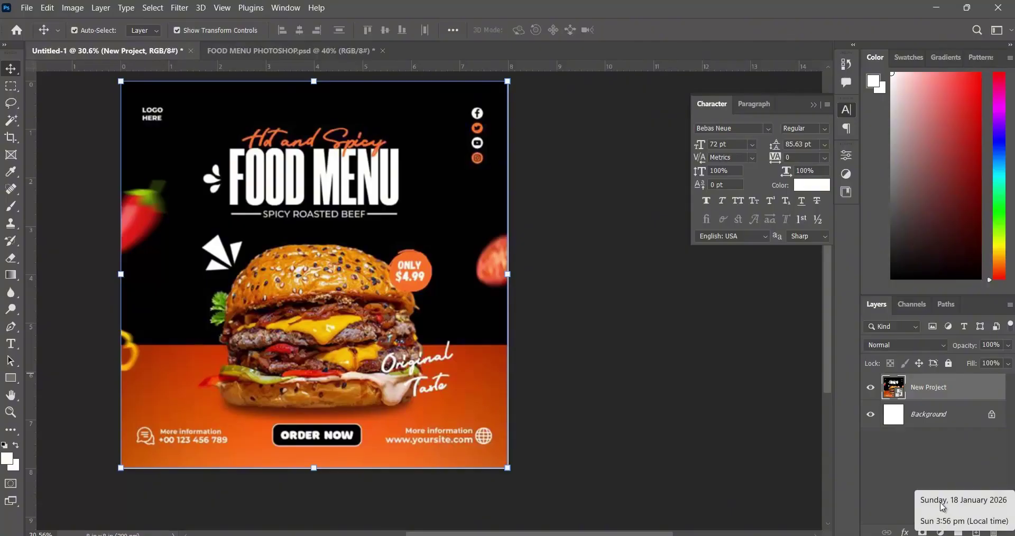
{"action": "left_click", "coordinate": [291, 51]}
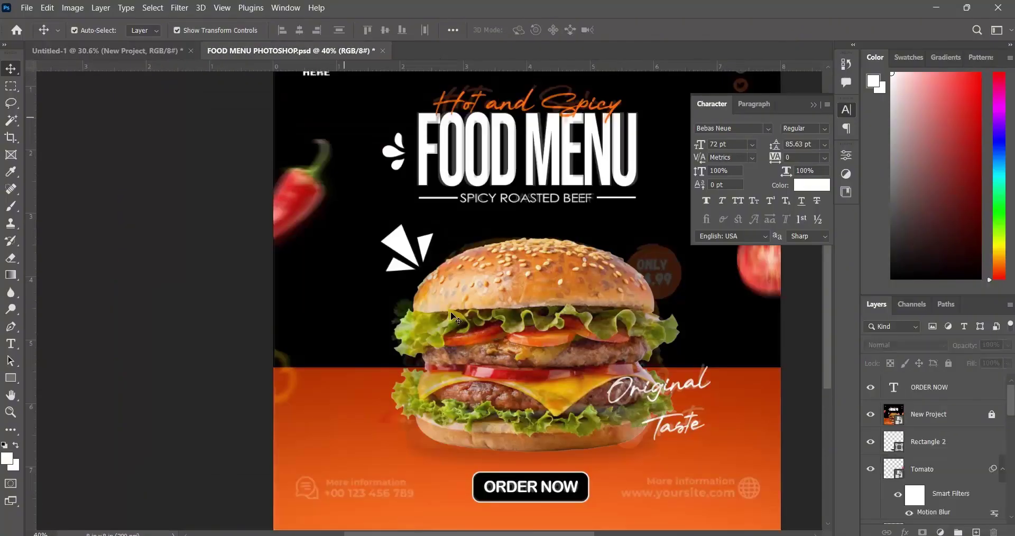
{"action": "scroll", "coordinate": [443, 316], "scroll_direction": "down", "scroll_amount": 3}
{"action": "scroll", "coordinate": [508, 401], "scroll_direction": "up", "scroll_amount": 2}
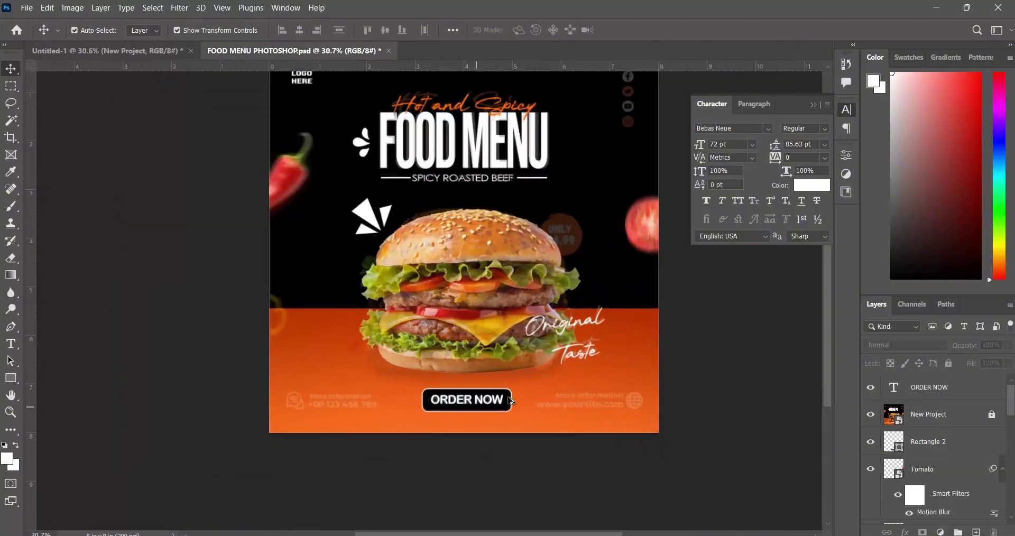
Hide the New Project reference layer, save the poster document, and collapse the character settings.
{"action": "left_click", "coordinate": [871, 414]}
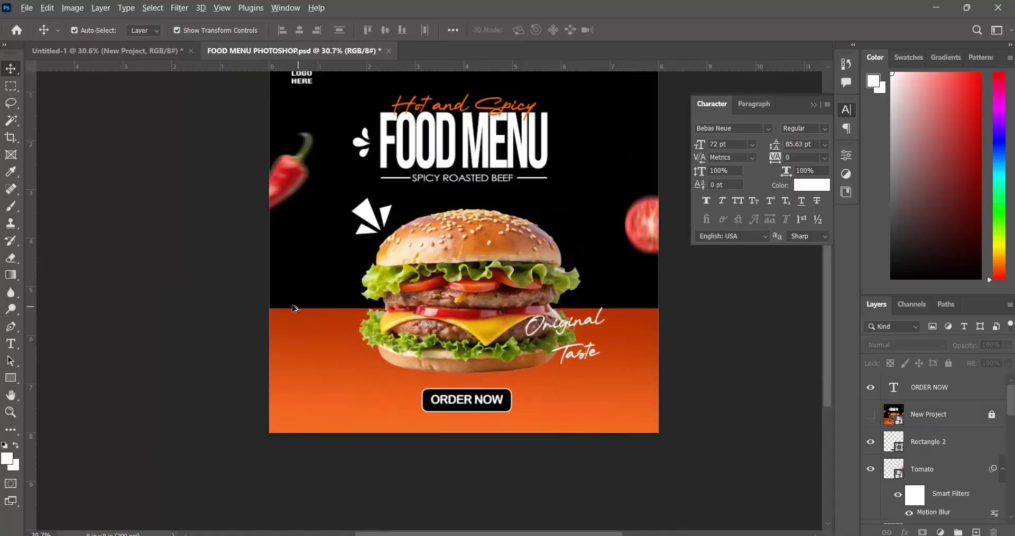
{"action": "scroll", "coordinate": [293, 307], "scroll_direction": "down", "scroll_amount": 1}
{"action": "scroll", "coordinate": [428, 247], "scroll_direction": "up", "scroll_amount": 1}
{"action": "key", "text": "ctrl+s"}
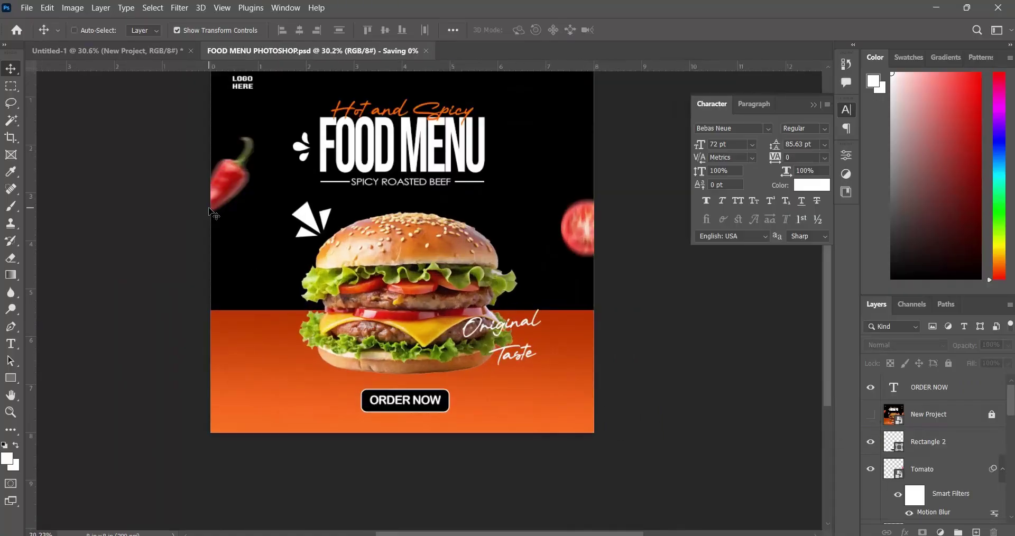
{"action": "left_click", "coordinate": [814, 105]}
{"action": "scroll", "coordinate": [389, 365], "scroll_direction": "up", "scroll_amount": 2}
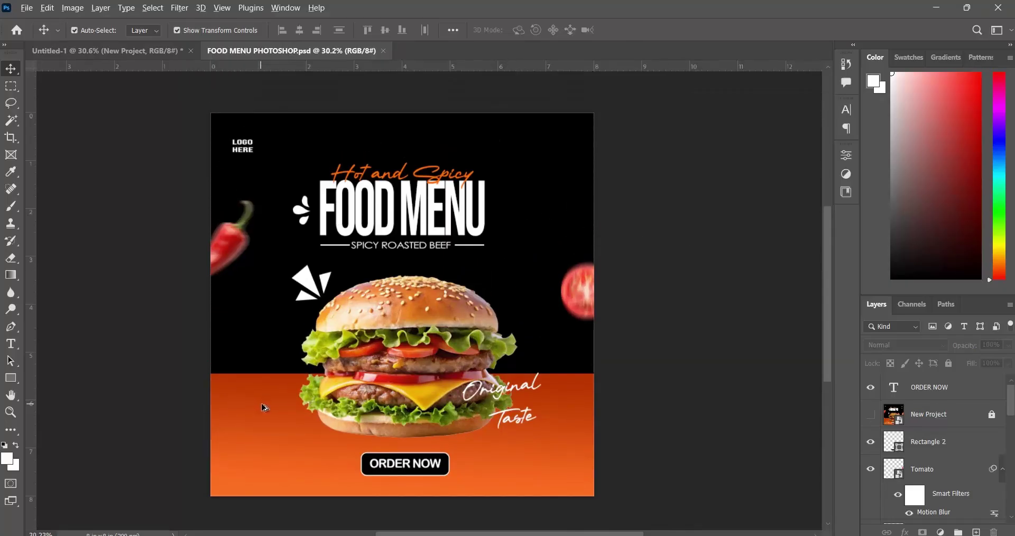
{"action": "scroll", "coordinate": [388, 365], "scroll_direction": "up", "scroll_amount": 1}
Switch to the browser and search Pinterest for "pepper slice yellow".
{"action": "key", "text": "alt+Tab"}
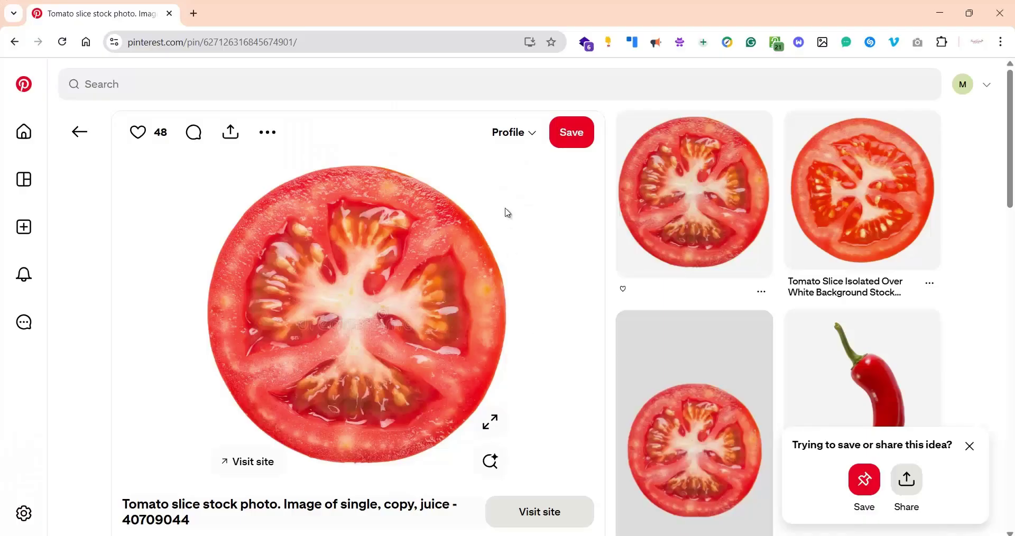
{"action": "left_click", "coordinate": [233, 87]}
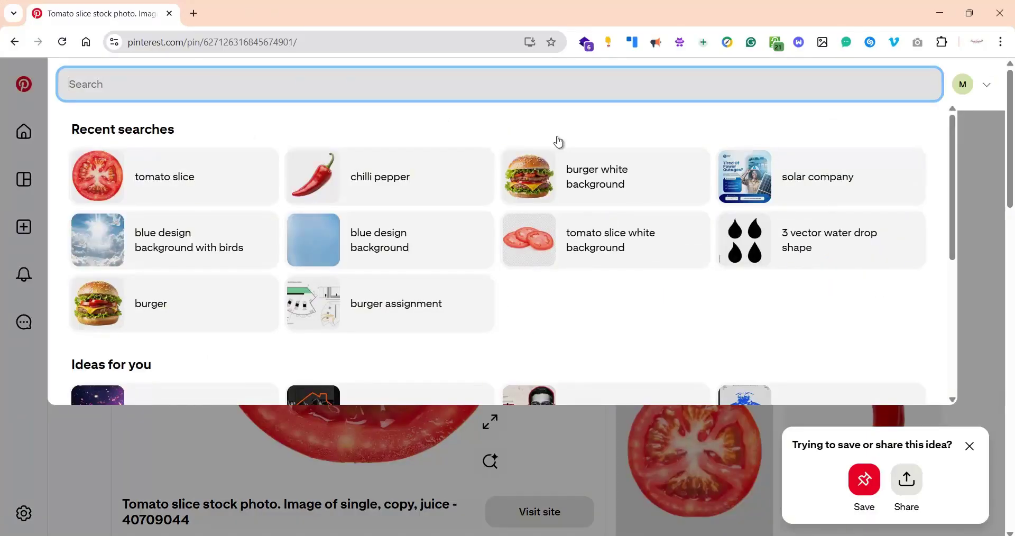
{"action": "type", "text": "pepper"}
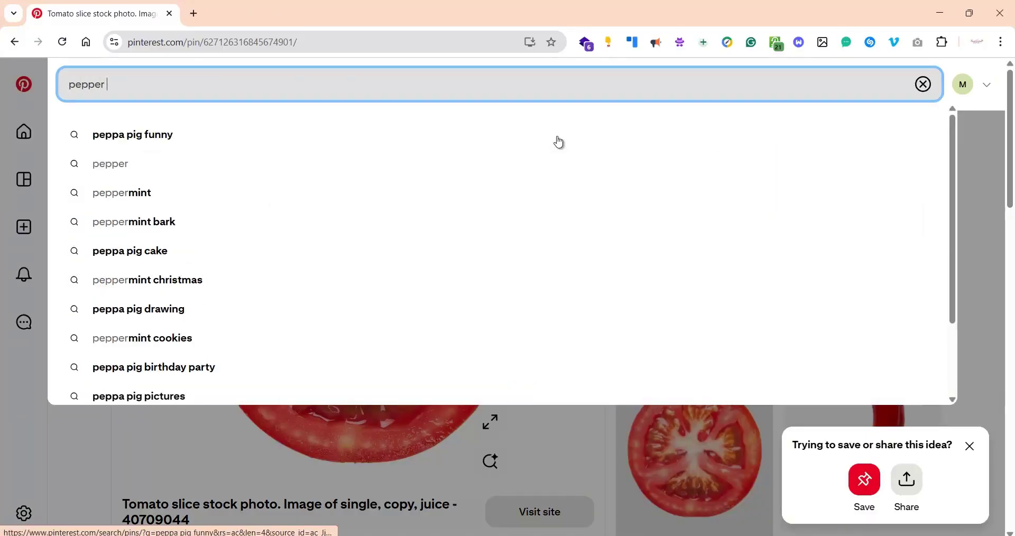
{"action": "type", "text": " slice "}
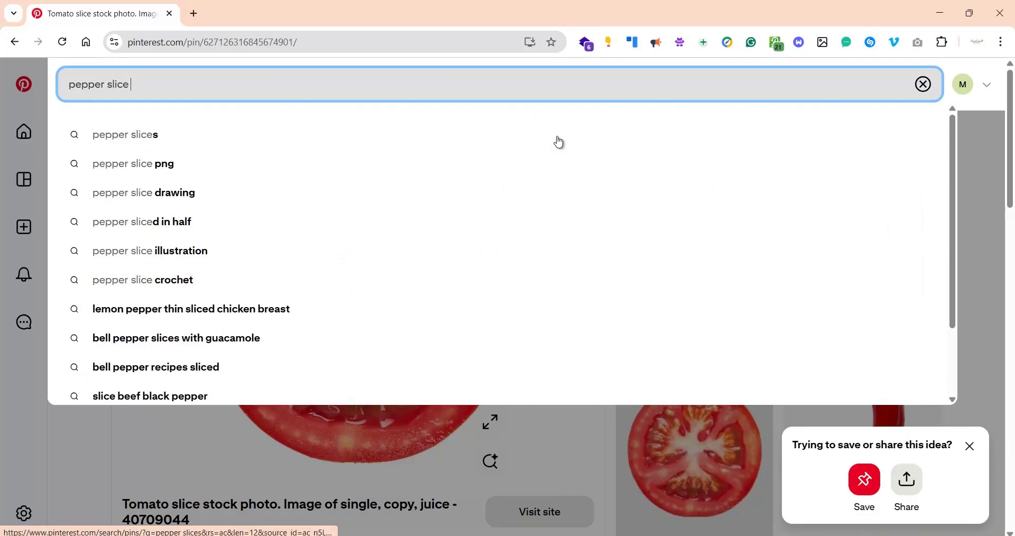
{"action": "type", "text": "yellow"}
{"action": "key", "text": "Return"}
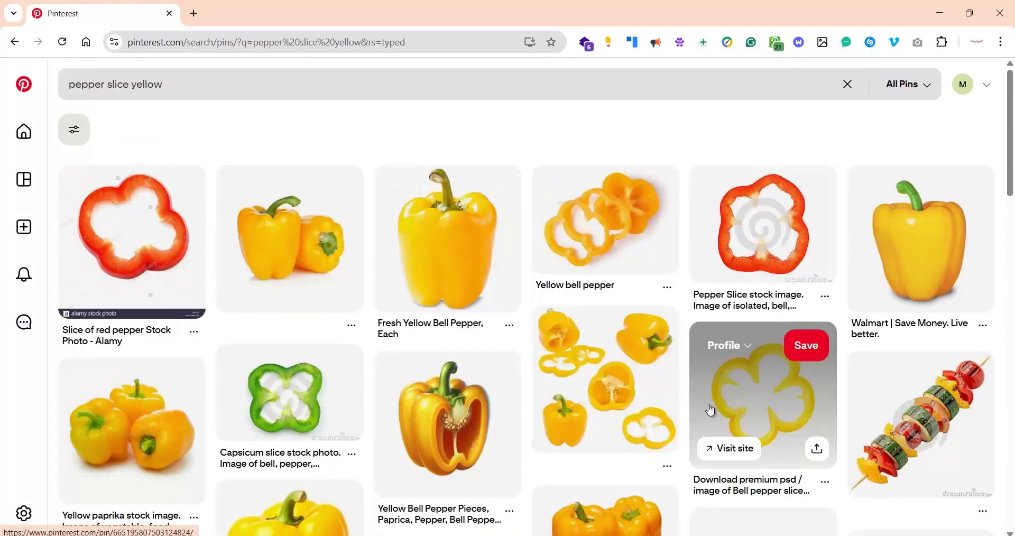
Open the yellow bell pepper slice pin from the results and copy its image.
{"action": "left_click", "coordinate": [772, 392]}
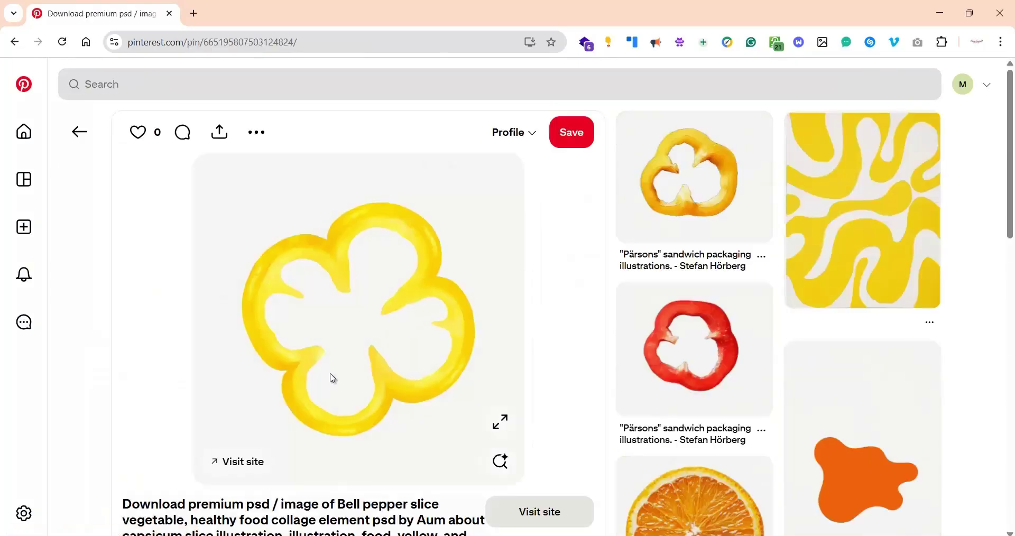
{"action": "scroll", "coordinate": [391, 290], "scroll_direction": "down", "scroll_amount": 1}
{"action": "right_click", "coordinate": [374, 259]}
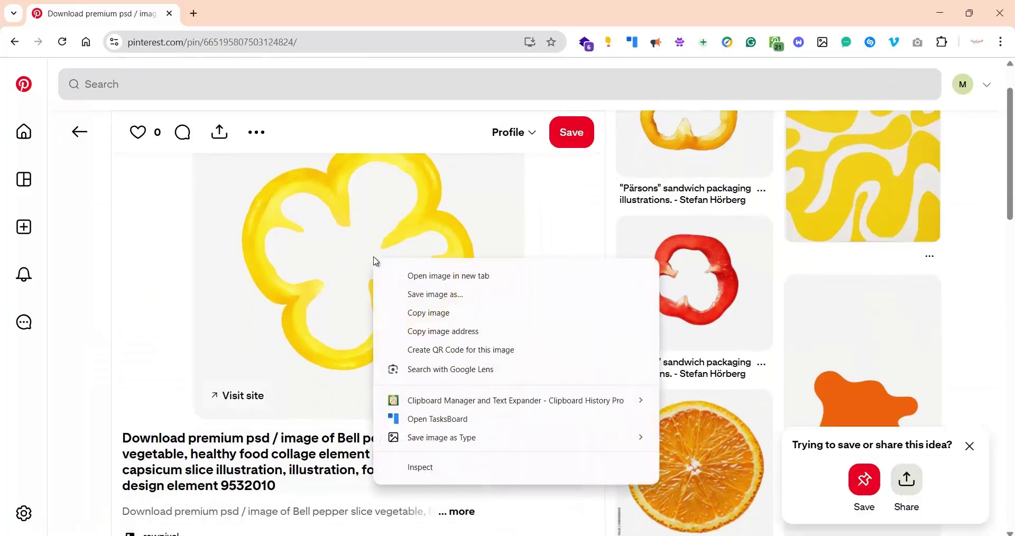
{"action": "left_click", "coordinate": [440, 313]}
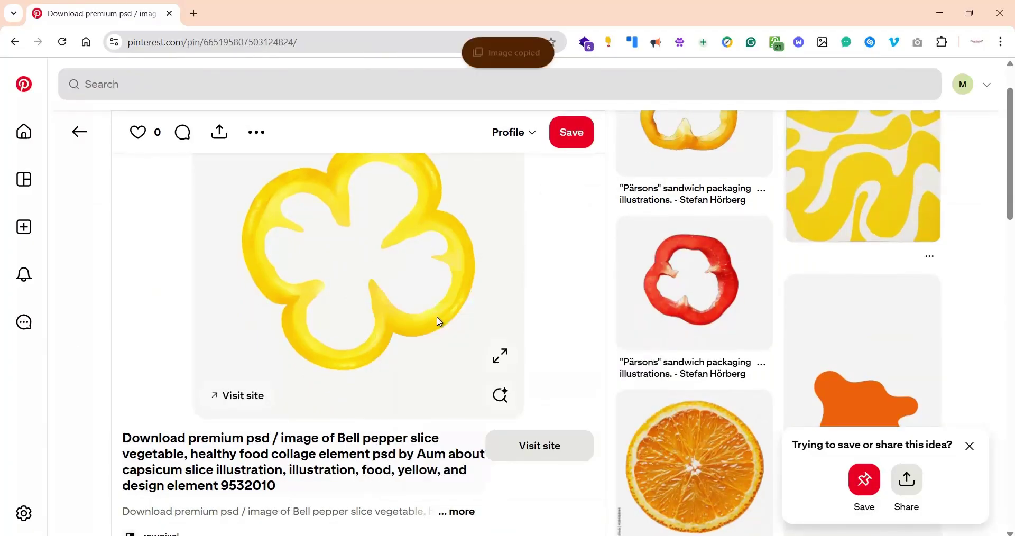
Switch back to Photoshop and show the New Project reference layer over the poster.
{"action": "key", "text": "alt+Tab"}
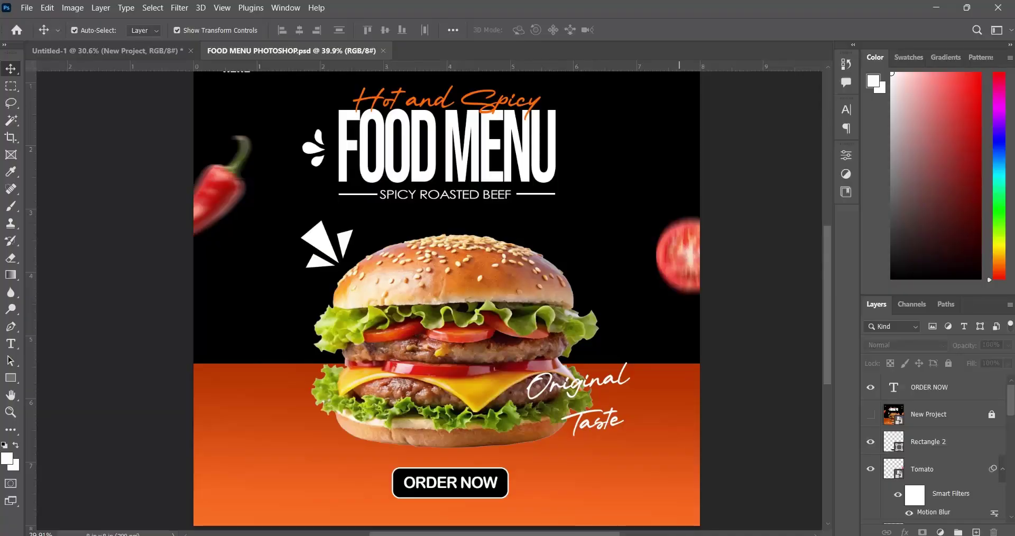
{"action": "left_click", "coordinate": [871, 416]}
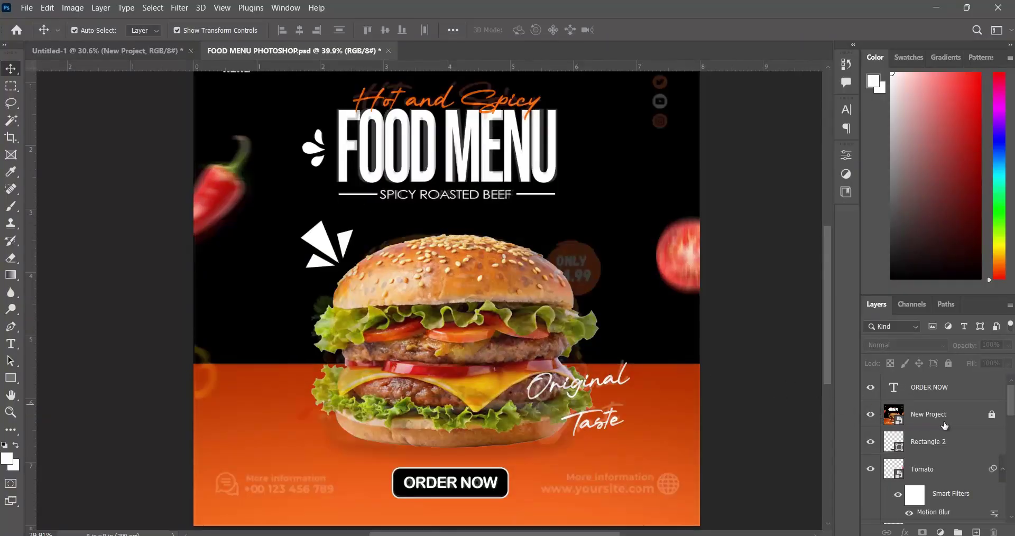
Paste the copied pepper slice image above the Rectangle 2 layer and hide the New Project reference layer.
{"action": "left_click", "coordinate": [932, 450]}
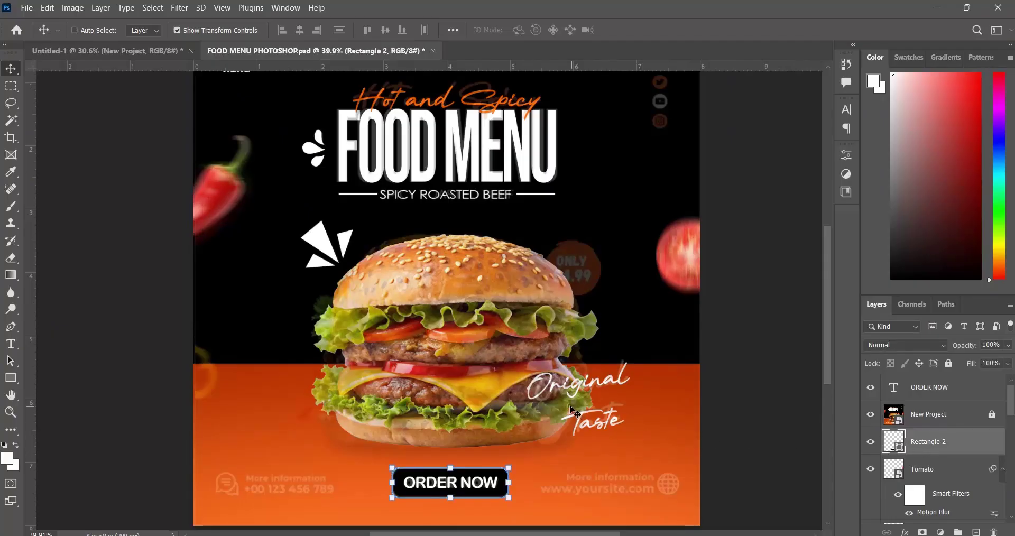
{"action": "key", "text": "ctrl+v"}
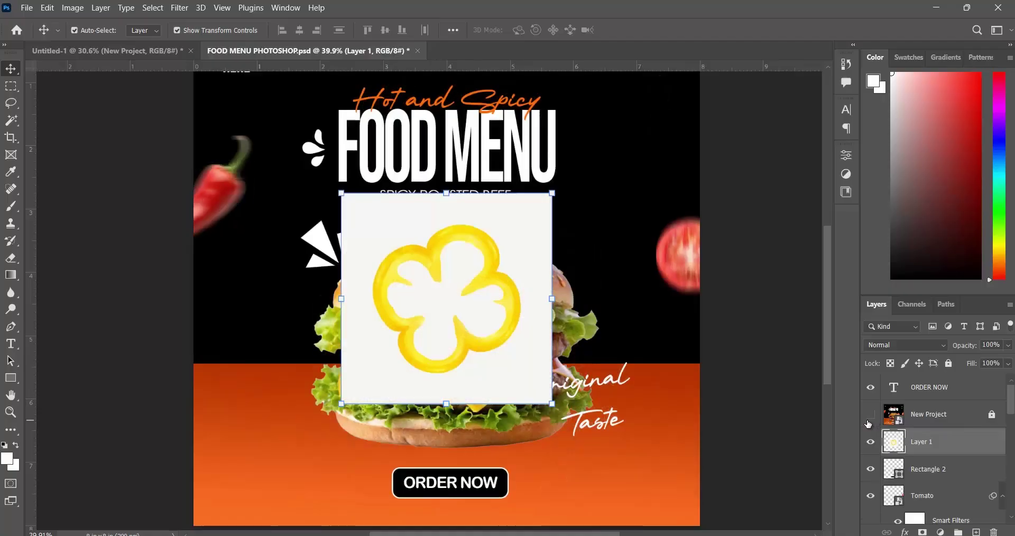
{"action": "left_click", "coordinate": [870, 414]}
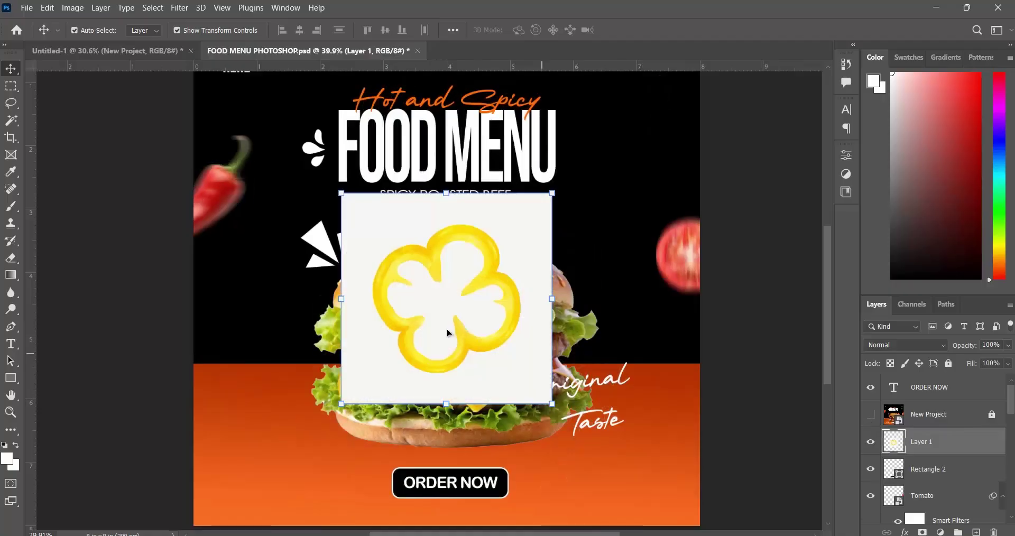
Select the white background around the pepper slice with the Magic Wand, delete it and clear the selection.
{"action": "left_click", "coordinate": [13, 121]}
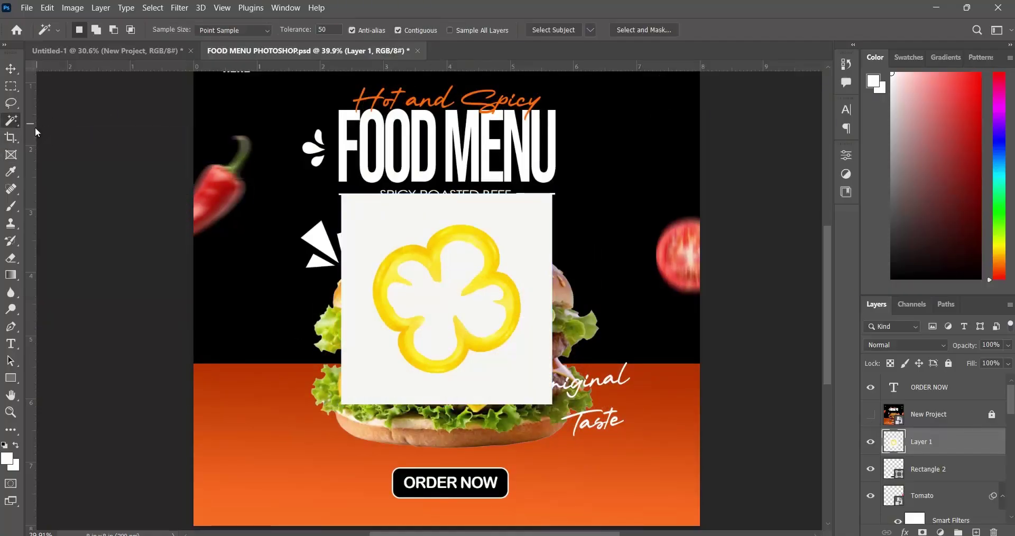
{"action": "left_click", "coordinate": [516, 213]}
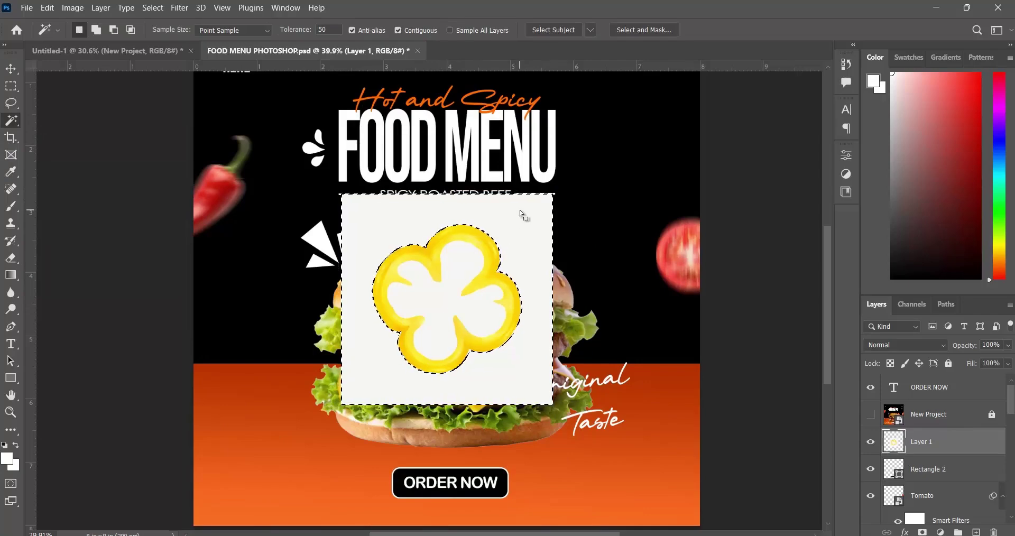
{"action": "key", "text": "Delete"}
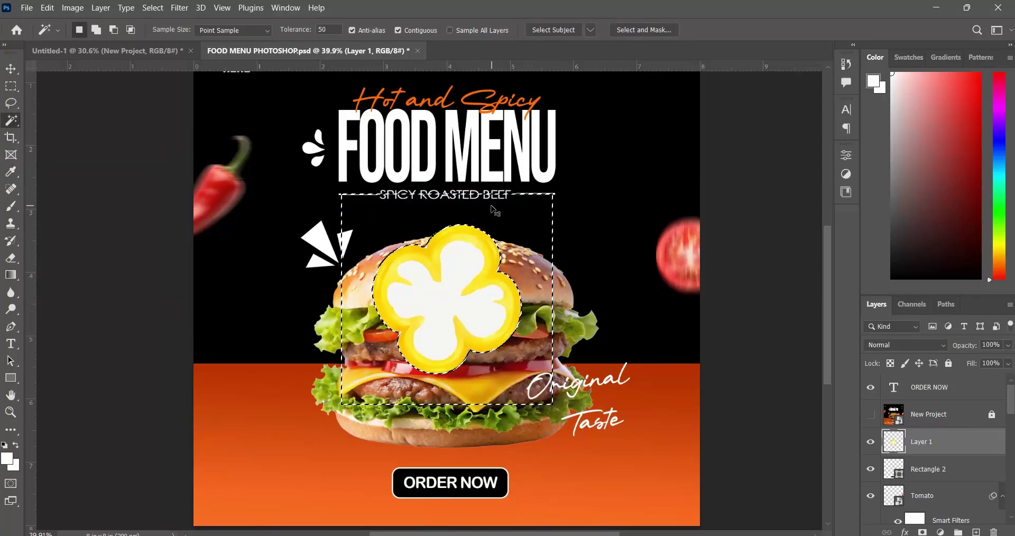
{"action": "key", "text": "ctrl+d"}
Delete the white area inside the pepper ring using the Magic Wand and clear the selection.
{"action": "scroll", "coordinate": [450, 320], "scroll_direction": "up", "scroll_amount": 5}
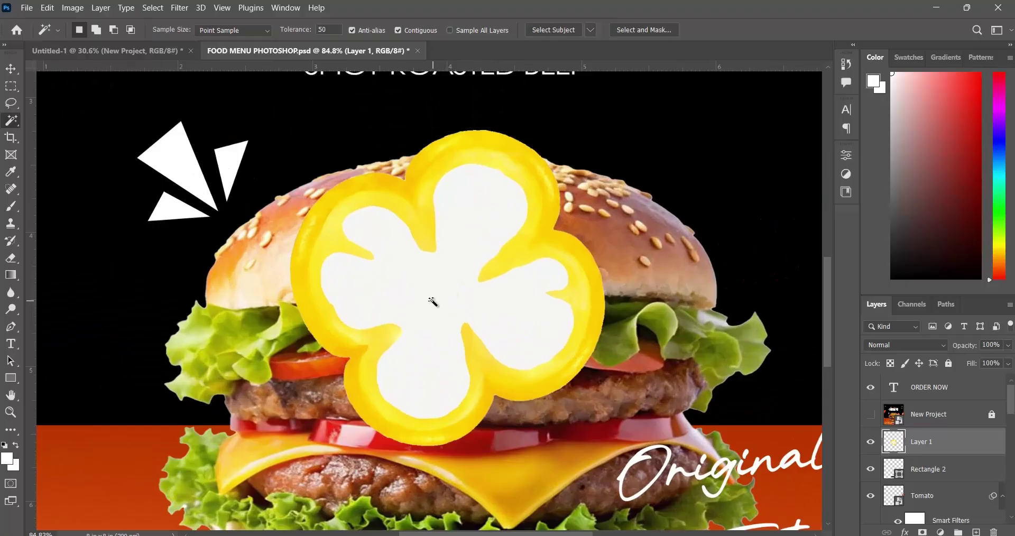
{"action": "left_click", "coordinate": [430, 301]}
{"action": "key", "text": "Delete"}
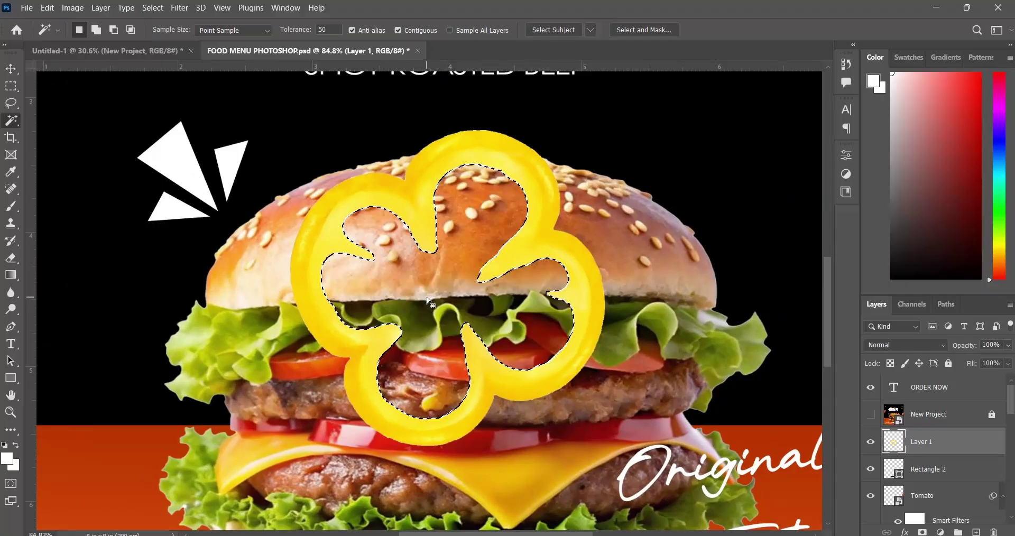
{"action": "key", "text": "ctrl+d"}
{"action": "scroll", "coordinate": [422, 291], "scroll_direction": "down", "scroll_amount": 5}
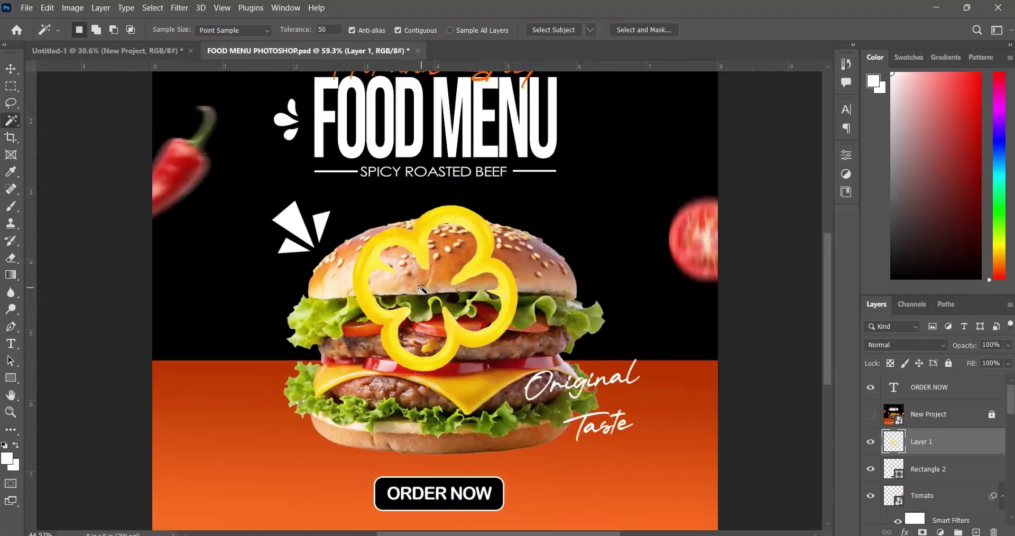
Show the New Project reference layer and move the pepper slice to the poster's left edge, over the black and orange boundary.
{"action": "left_click", "coordinate": [11, 69]}
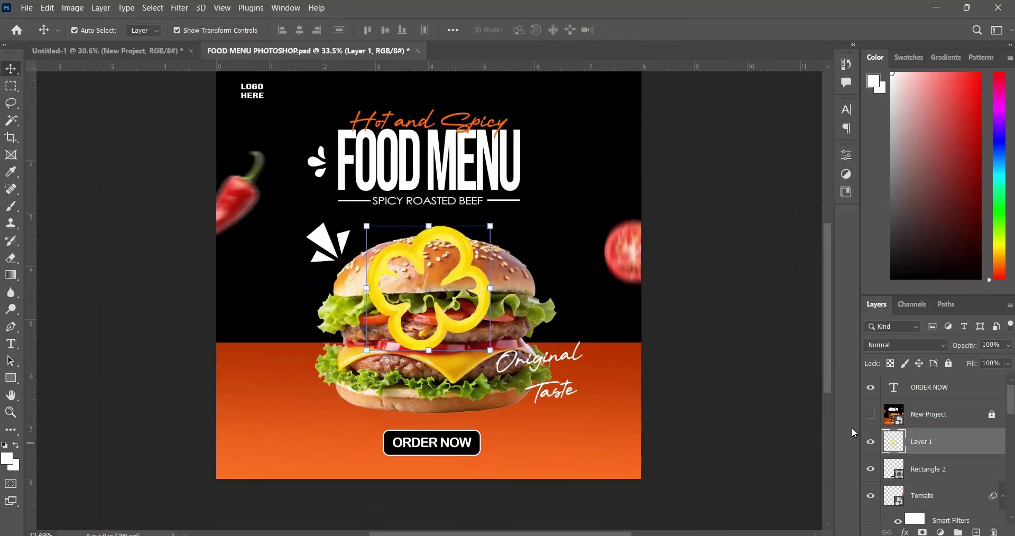
{"action": "left_click", "coordinate": [871, 417]}
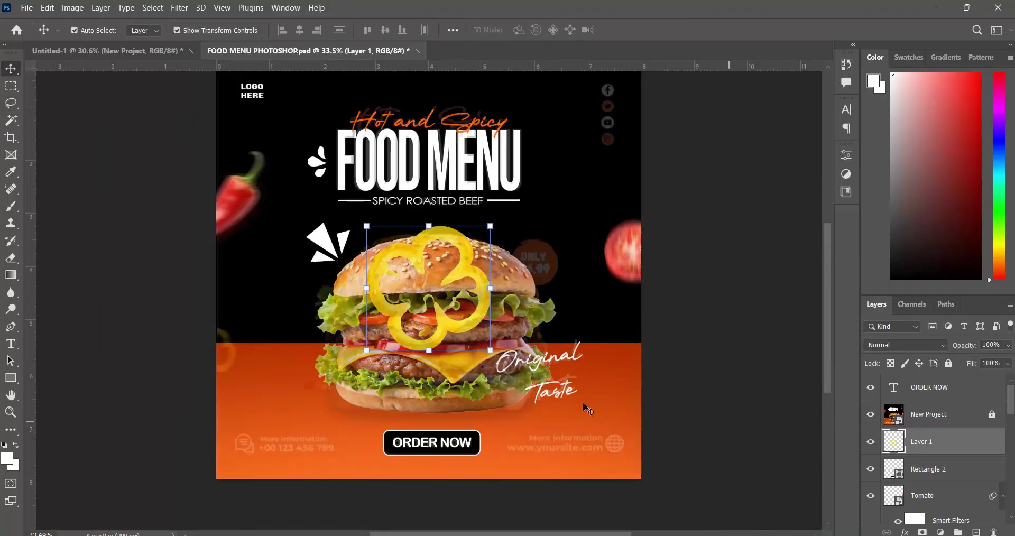
{"action": "left_click_drag", "start_coordinate": [486, 316], "coordinate": [373, 353]}
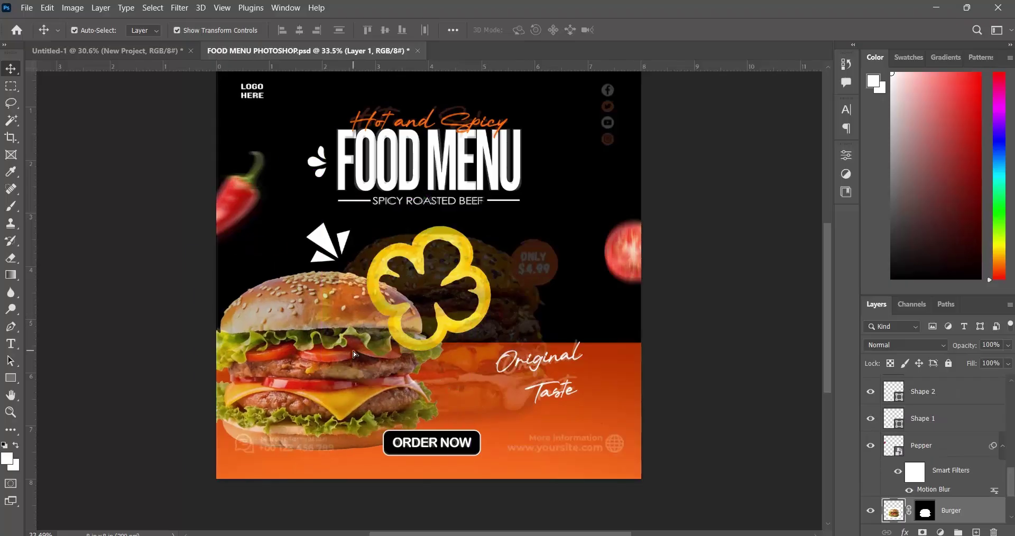
{"action": "left_click_drag", "start_coordinate": [397, 306], "coordinate": [510, 268]}
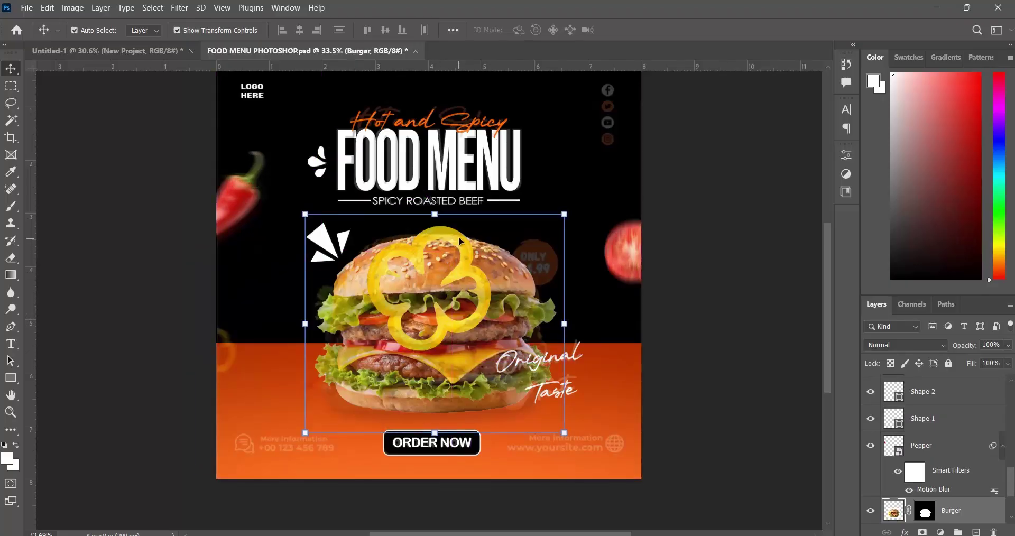
{"action": "left_click", "coordinate": [415, 254], "text": "ctrl"}
{"action": "left_click_drag", "start_coordinate": [415, 254], "coordinate": [238, 324]}
Scale the pepper slice down to about 48% and align it with the reference slice at the poster's left edge.
{"action": "scroll", "coordinate": [235, 322], "scroll_direction": "up", "scroll_amount": 2}
{"action": "scroll", "coordinate": [228, 318], "scroll_direction": "up", "scroll_amount": 4}
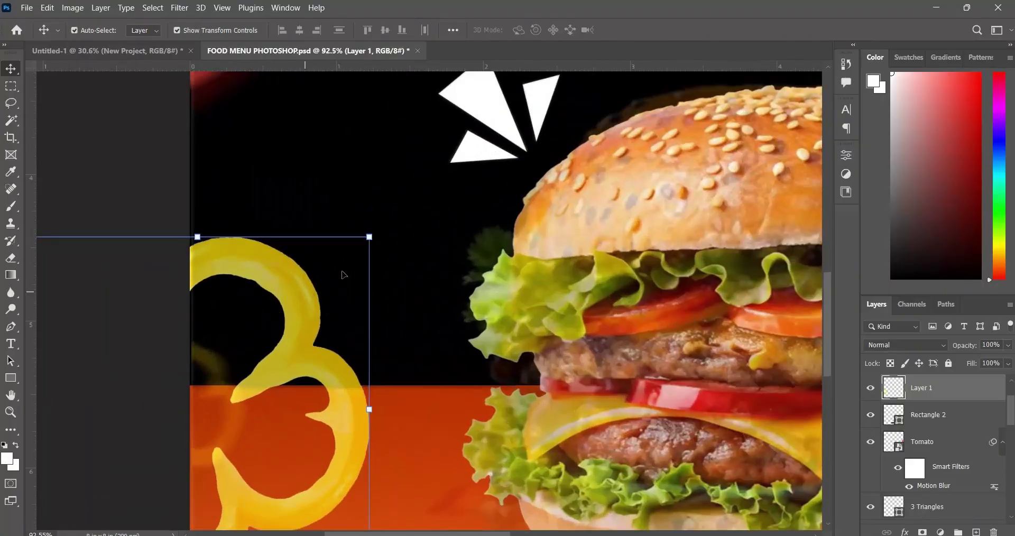
{"action": "left_click_drag", "start_coordinate": [366, 238], "coordinate": [259, 349]}
{"action": "left_click_drag", "start_coordinate": [211, 401], "coordinate": [226, 346]}
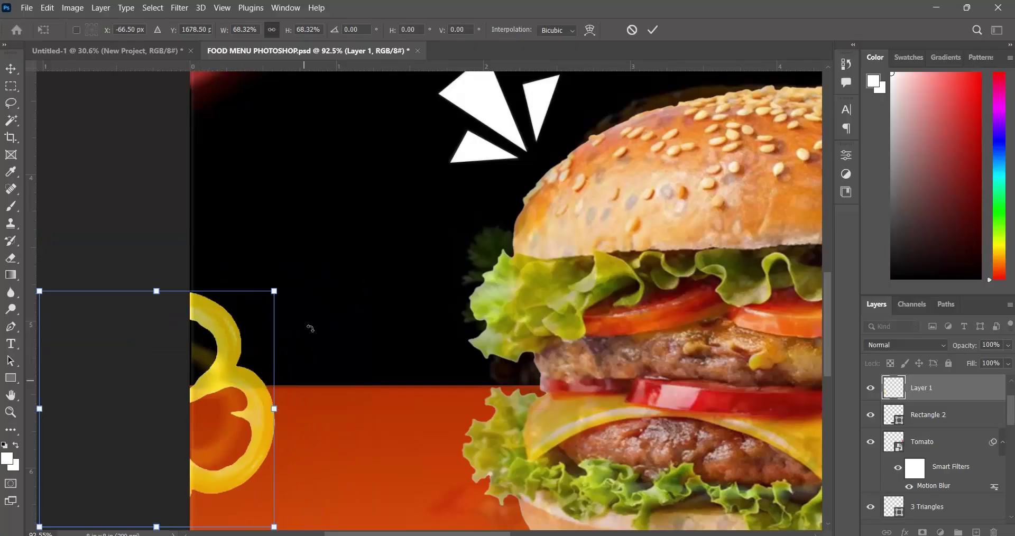
{"action": "left_click_drag", "start_coordinate": [275, 292], "coordinate": [222, 344]}
{"action": "left_click_drag", "start_coordinate": [205, 424], "coordinate": [241, 405]}
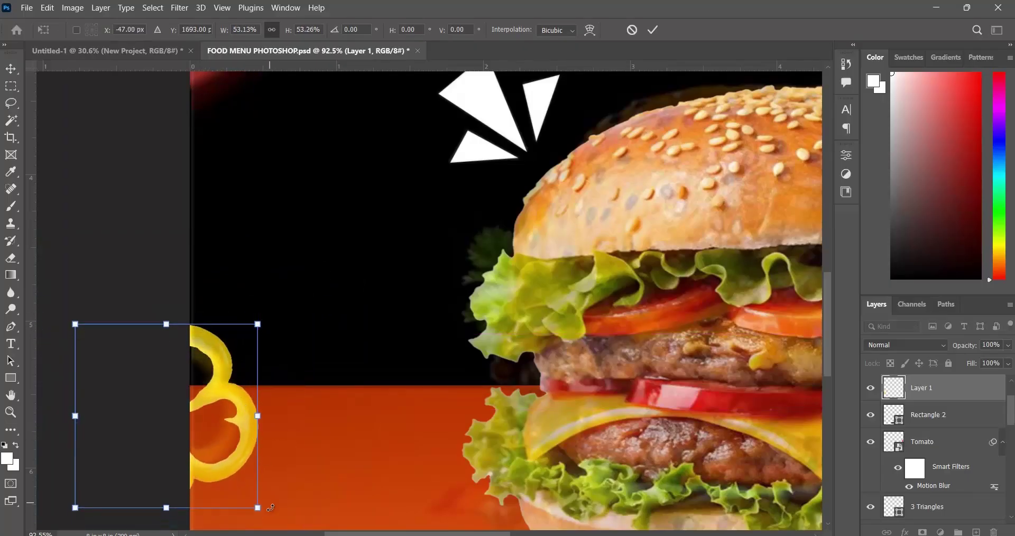
{"action": "left_click_drag", "start_coordinate": [259, 510], "coordinate": [242, 492]}
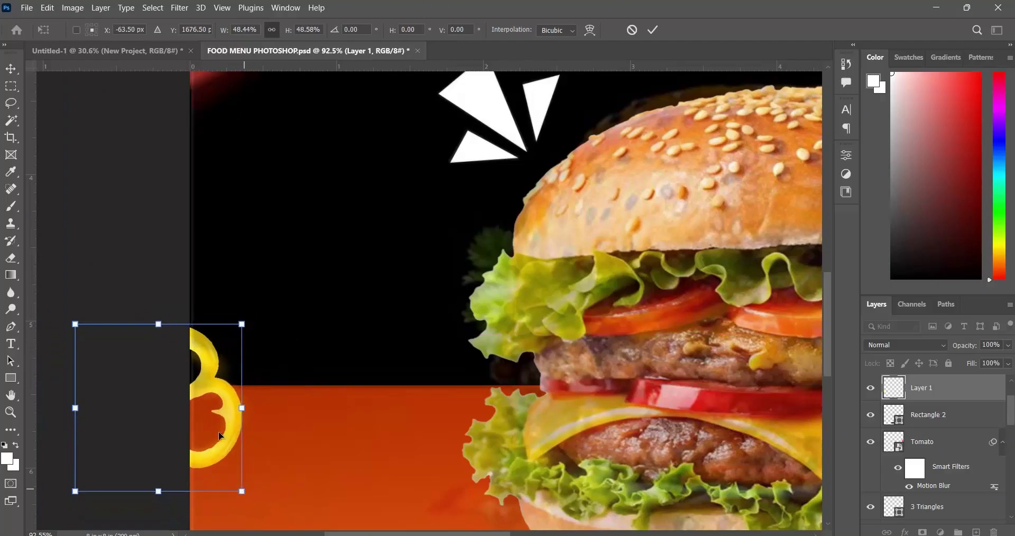
{"action": "left_click_drag", "start_coordinate": [211, 382], "coordinate": [226, 392]}
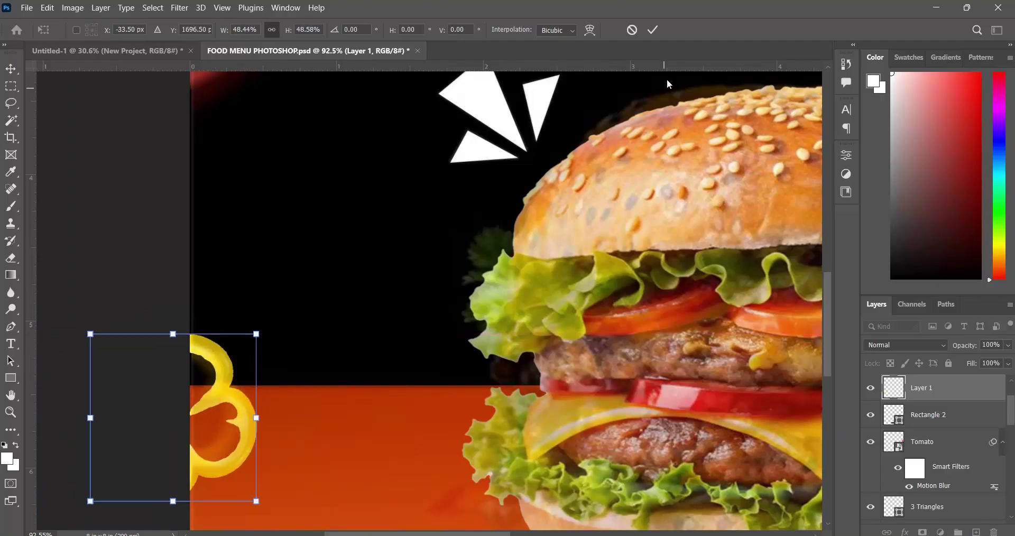
{"action": "left_click", "coordinate": [653, 33]}
{"action": "left_click", "coordinate": [306, 208]}
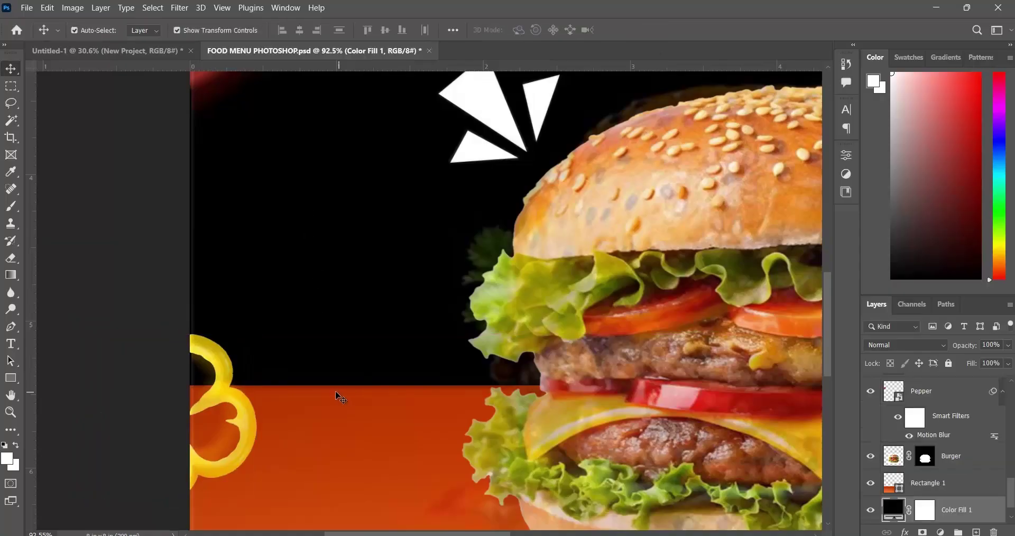
Convert the pepper slice layer, Layer 1, to a smart object.
{"action": "left_click", "coordinate": [232, 392]}
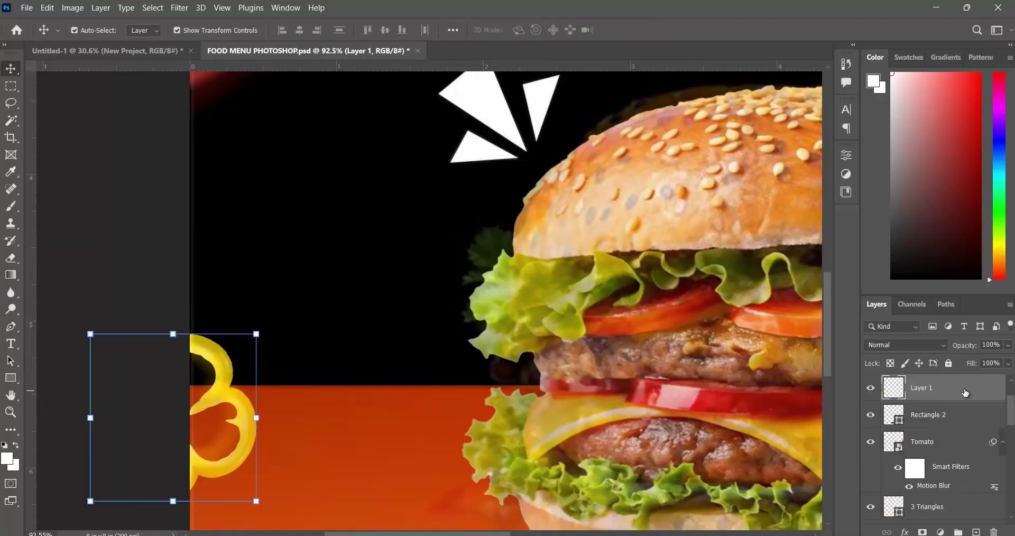
{"action": "right_click", "coordinate": [965, 393]}
{"action": "left_click", "coordinate": [793, 191]}
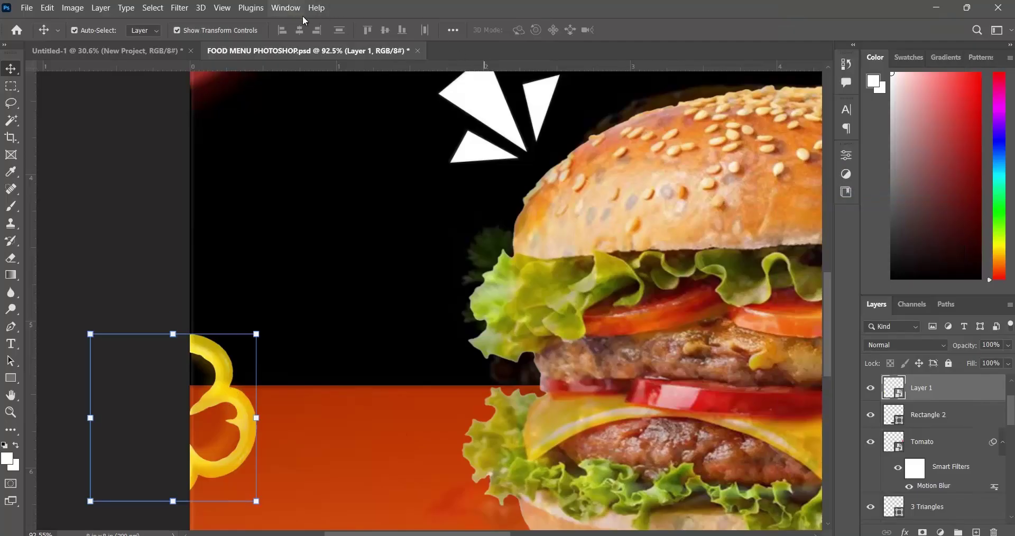
Apply a Motion Blur to the pepper slice with an angle of 5° and a distance of 50 pixels.
{"action": "left_click", "coordinate": [181, 8]}
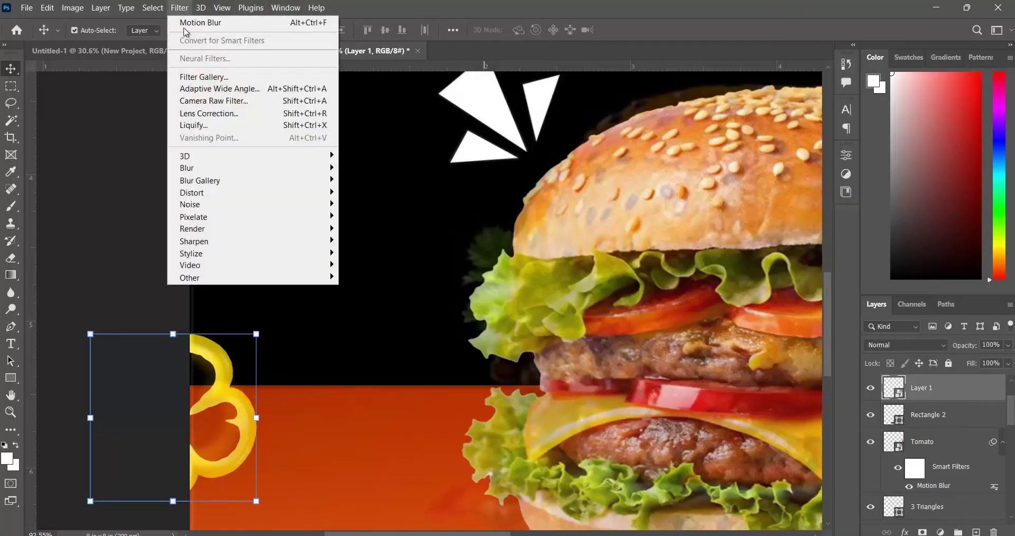
{"action": "mouse_move", "coordinate": [208, 169]}
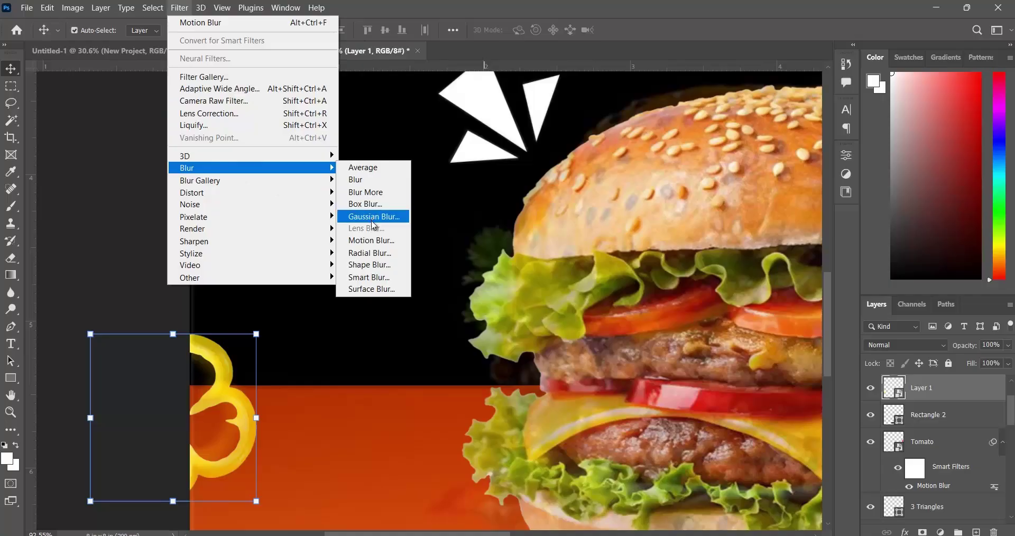
{"action": "left_click", "coordinate": [372, 240]}
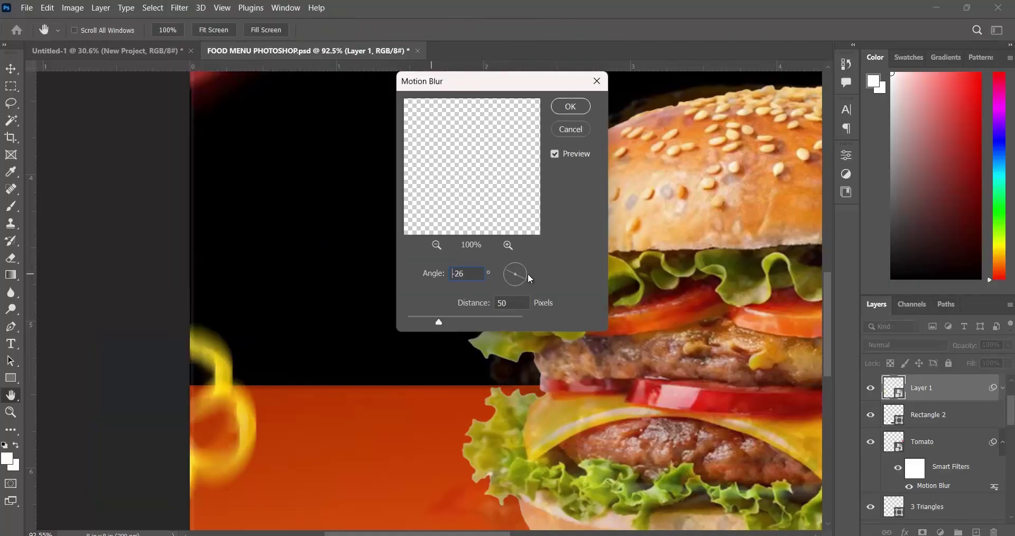
{"action": "type", "text": "5"}
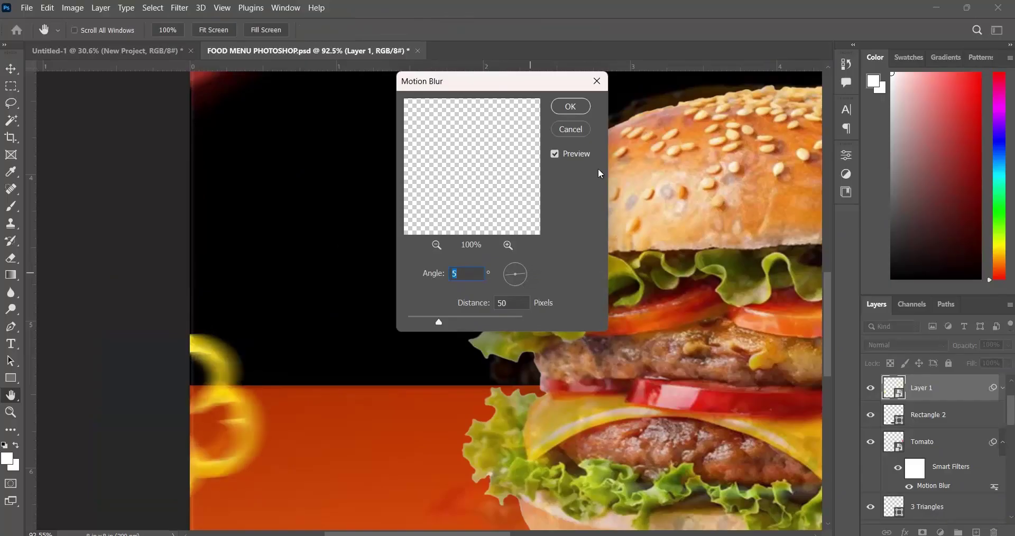
{"action": "left_click", "coordinate": [589, 111]}
{"action": "key", "text": "v"}
{"action": "left_click", "coordinate": [415, 267]}
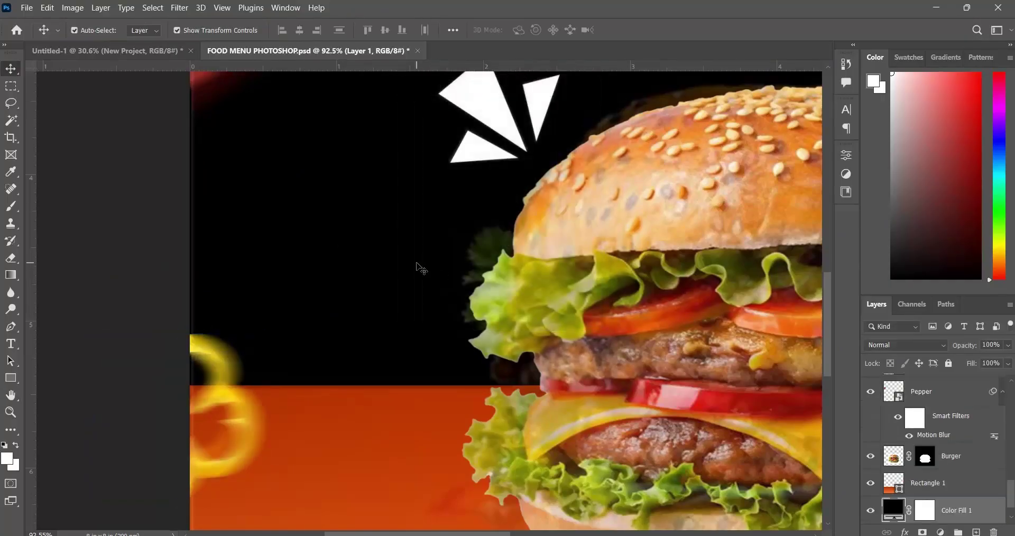
Hide the New Project reference layer and save the poster with the blurred pepper slice.
{"action": "key", "text": "ctrl+0"}
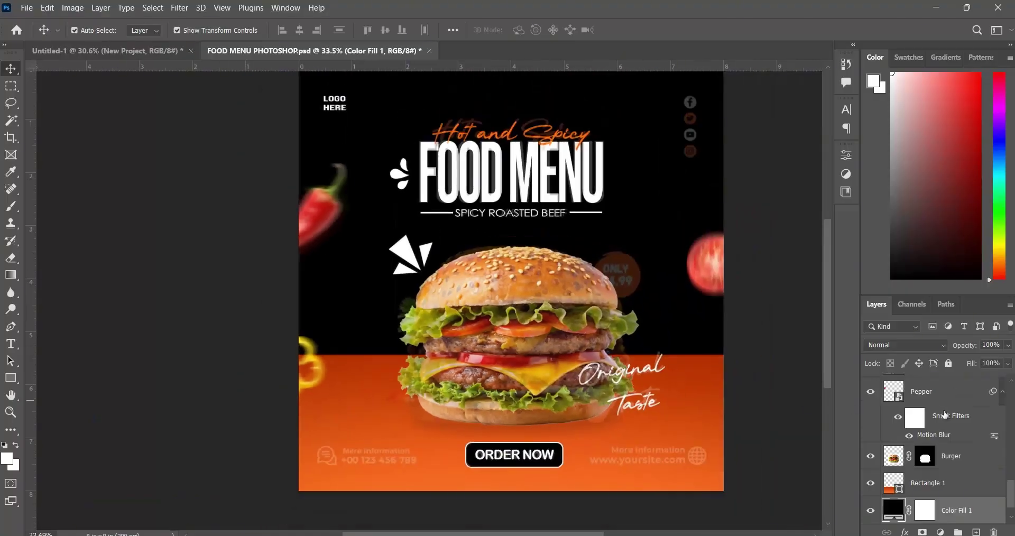
{"action": "scroll", "coordinate": [949, 406], "scroll_direction": "up", "scroll_amount": 3}
{"action": "scroll", "coordinate": [949, 406], "scroll_direction": "up", "scroll_amount": 5}
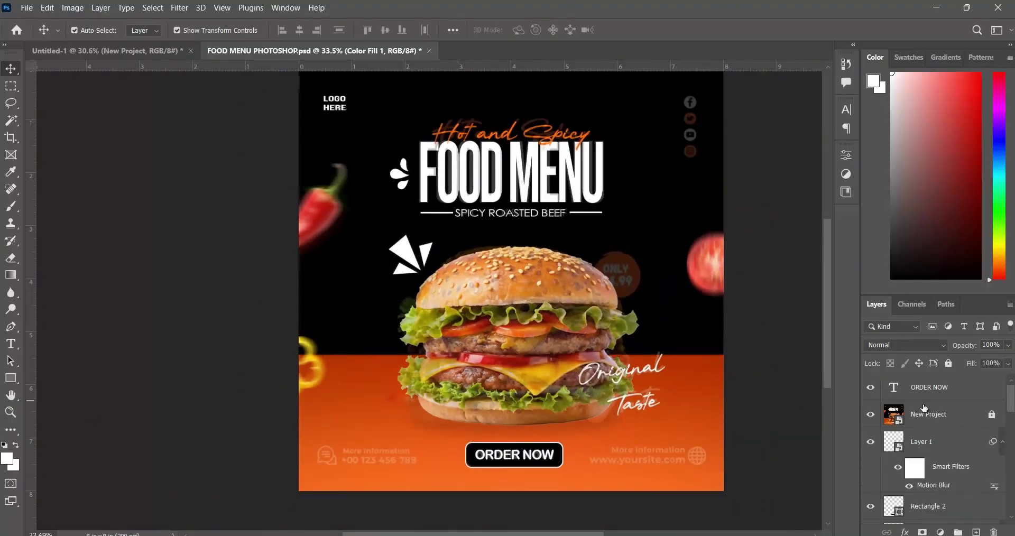
{"action": "left_click", "coordinate": [871, 414]}
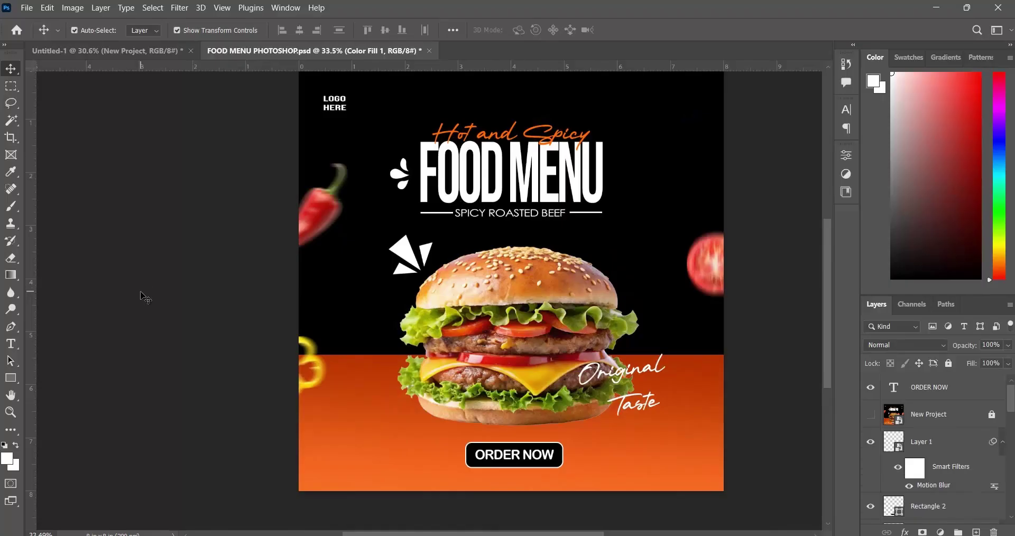
{"action": "left_click", "coordinate": [206, 312]}
{"action": "key", "text": "ctrl+s"}
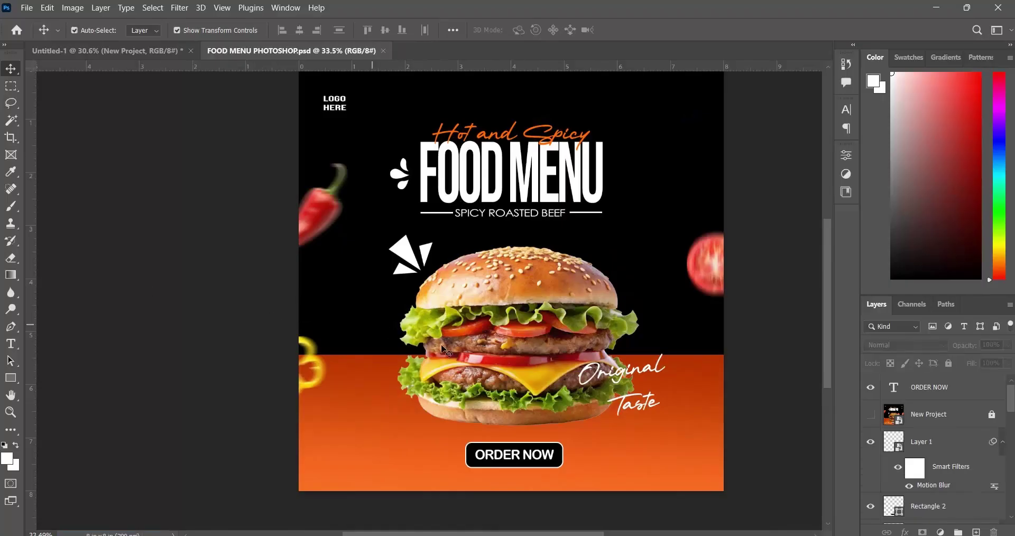
Examine the shadow beneath the burger in the reference poster and compare it with the burger in FOOD MENU PHOTOSHOP.psd.
{"action": "left_click", "coordinate": [150, 53]}
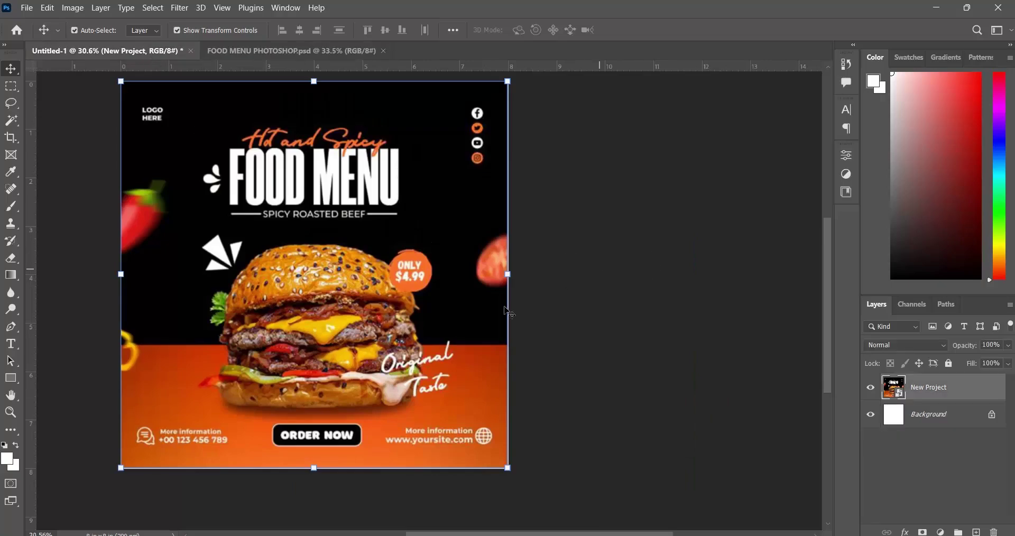
{"action": "scroll", "coordinate": [338, 431], "scroll_direction": "up", "scroll_amount": 3}
{"action": "scroll", "coordinate": [288, 426], "scroll_direction": "up", "scroll_amount": 1}
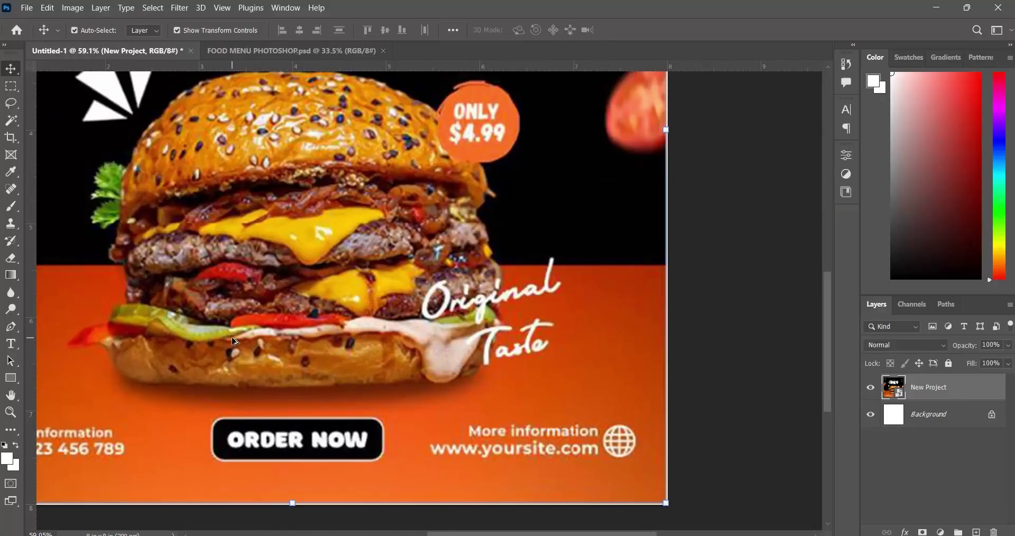
{"action": "scroll", "coordinate": [216, 322], "scroll_direction": "down", "scroll_amount": 6}
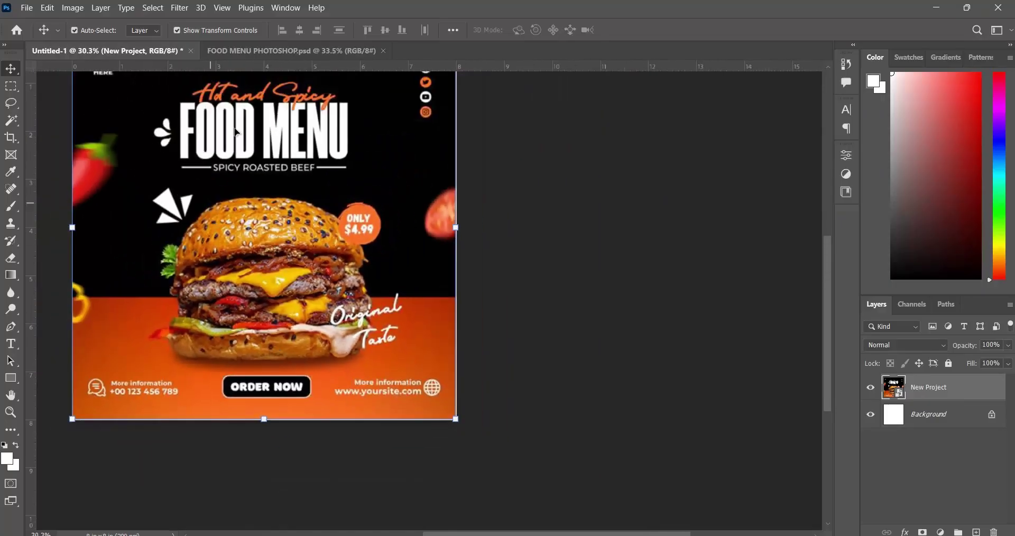
{"action": "left_click", "coordinate": [247, 50]}
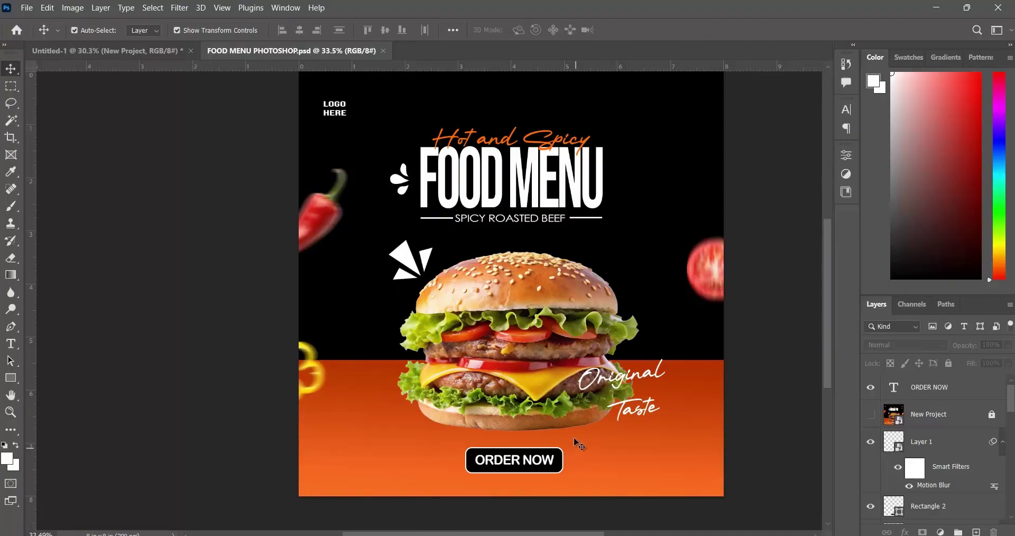
{"action": "left_click", "coordinate": [533, 428]}
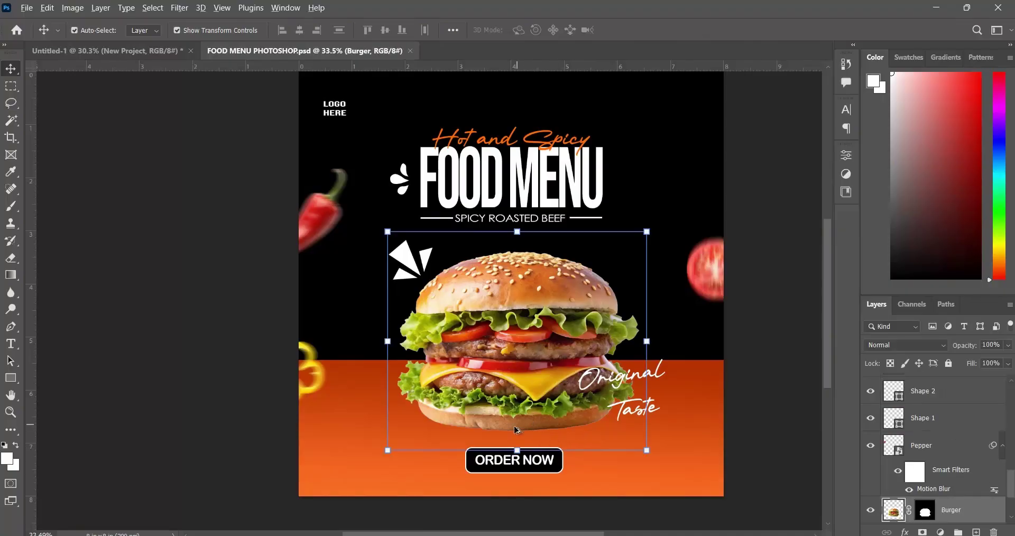
{"action": "scroll", "coordinate": [517, 430], "scroll_direction": "up", "scroll_amount": 3}
{"action": "scroll", "coordinate": [935, 494], "scroll_direction": "down", "scroll_amount": 2}
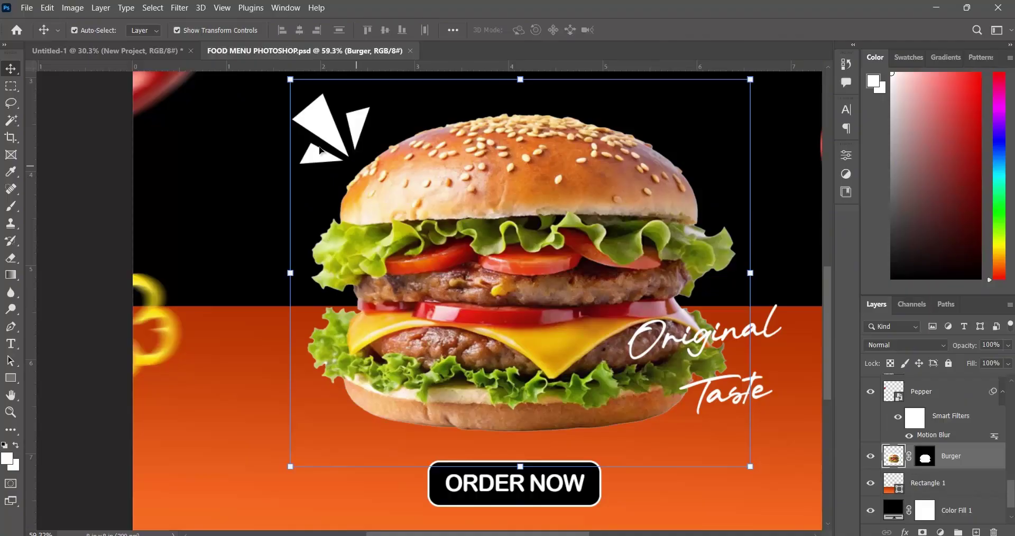
{"action": "left_click", "coordinate": [146, 55]}
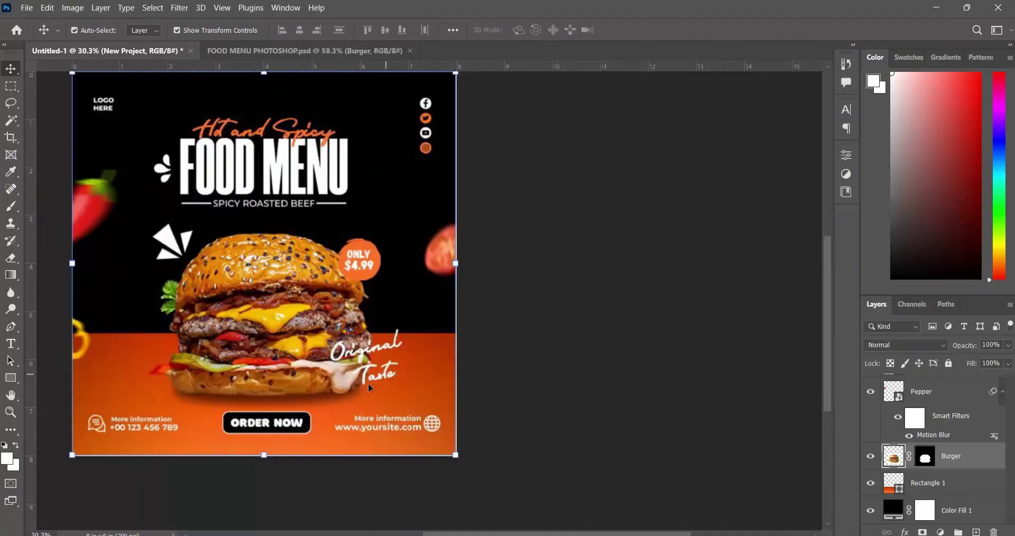
{"action": "left_click", "coordinate": [286, 51]}
{"action": "scroll", "coordinate": [933, 492], "scroll_direction": "down", "scroll_amount": 2}
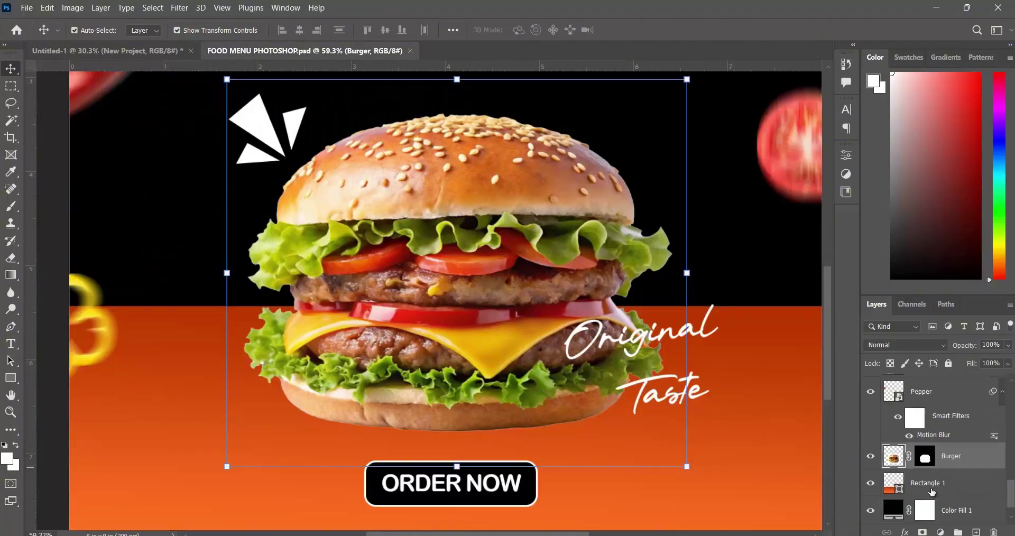
Add a new layer directly above Rectangle 1, beneath the Burger layer, and name it SHADOW.
{"action": "left_click", "coordinate": [929, 483]}
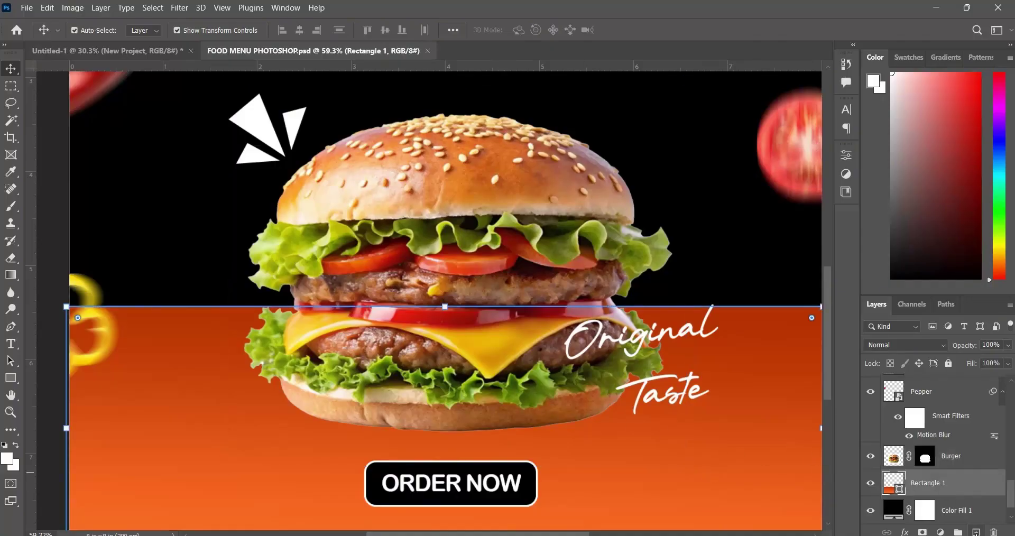
{"action": "left_click", "coordinate": [976, 532]}
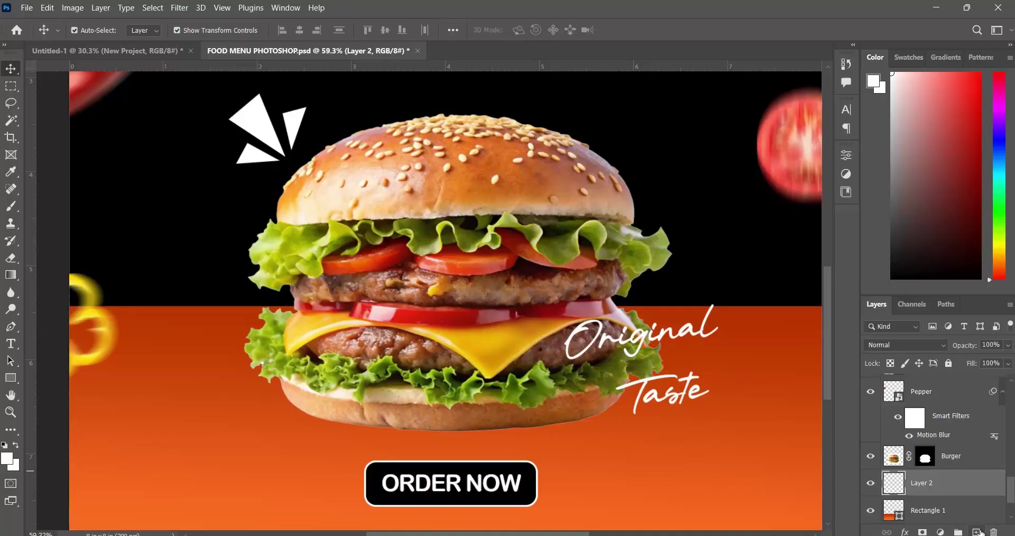
{"action": "double_click", "coordinate": [923, 484]}
{"action": "type", "text": "SHADOW"}
{"action": "key", "text": "Return"}
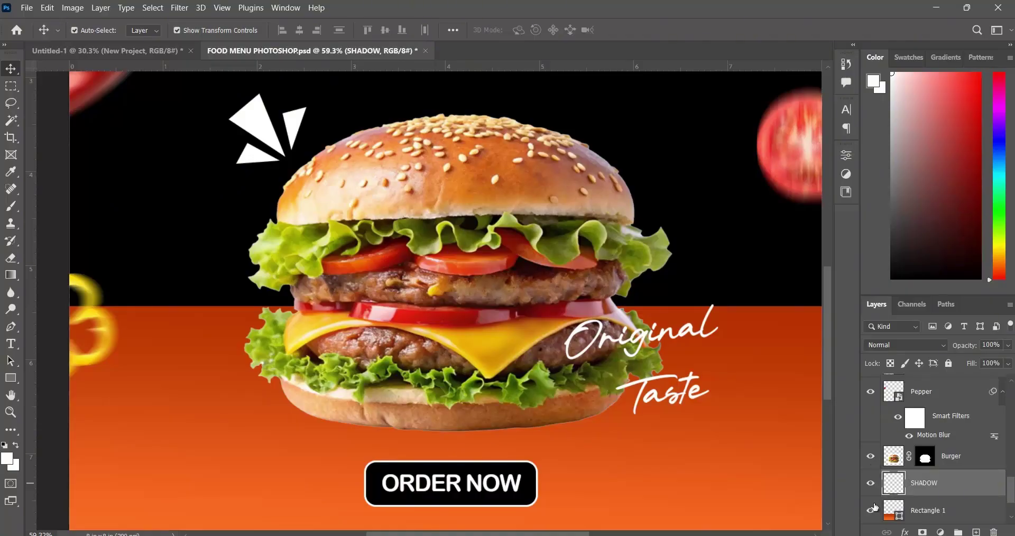
Choose the Brush tool and set the brush size to 149 px for painting the shadow.
{"action": "left_click", "coordinate": [12, 214]}
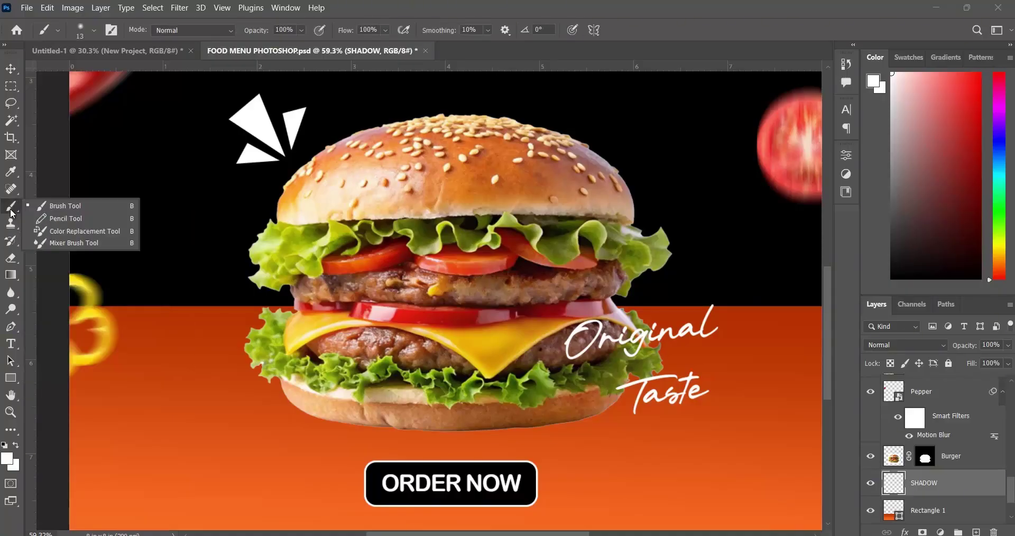
{"action": "left_click", "coordinate": [10, 209]}
{"action": "right_click", "coordinate": [11, 210]}
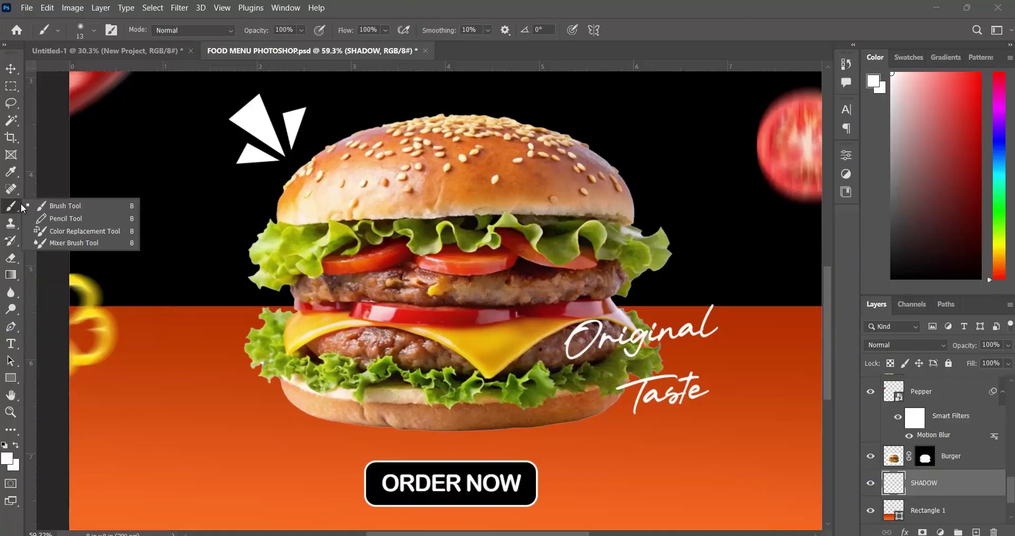
{"action": "left_click", "coordinate": [68, 210]}
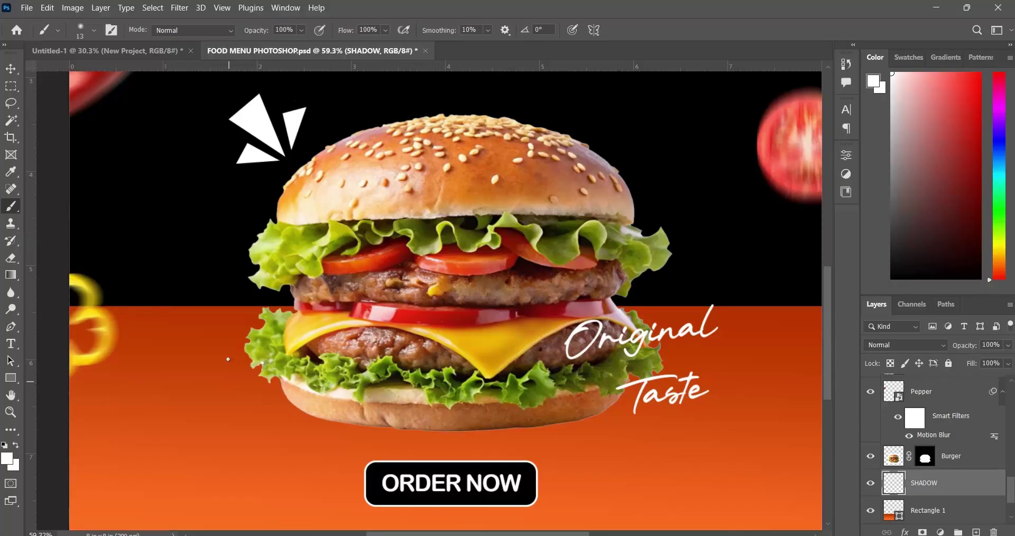
{"action": "left_click", "coordinate": [92, 31]}
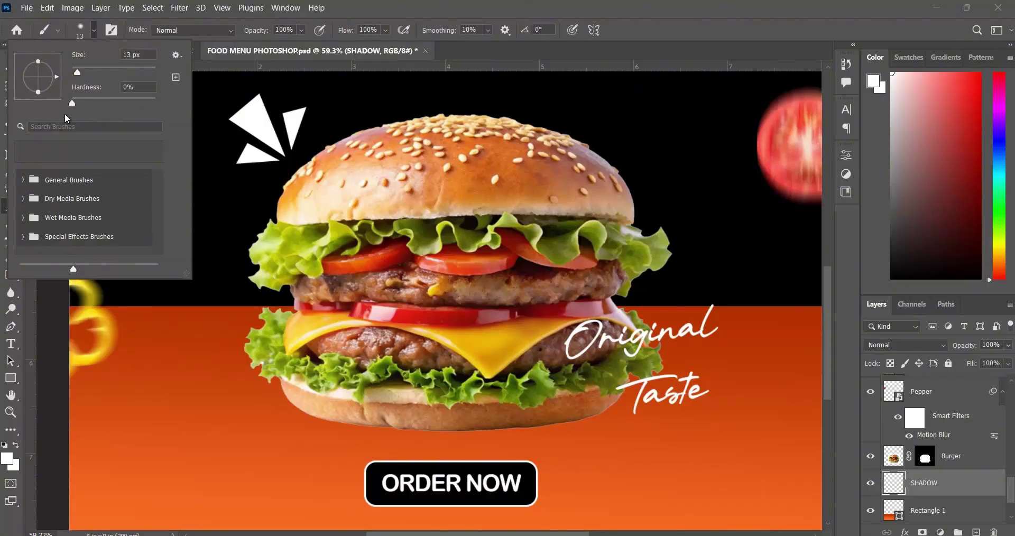
{"action": "key", "text": "Tab"}
{"action": "mouse_move", "coordinate": [78, 74]}
{"action": "left_mouse_down"}
{"action": "mouse_move", "coordinate": [128, 85]}
{"action": "mouse_move", "coordinate": [137, 102]}
{"action": "left_mouse_up"}
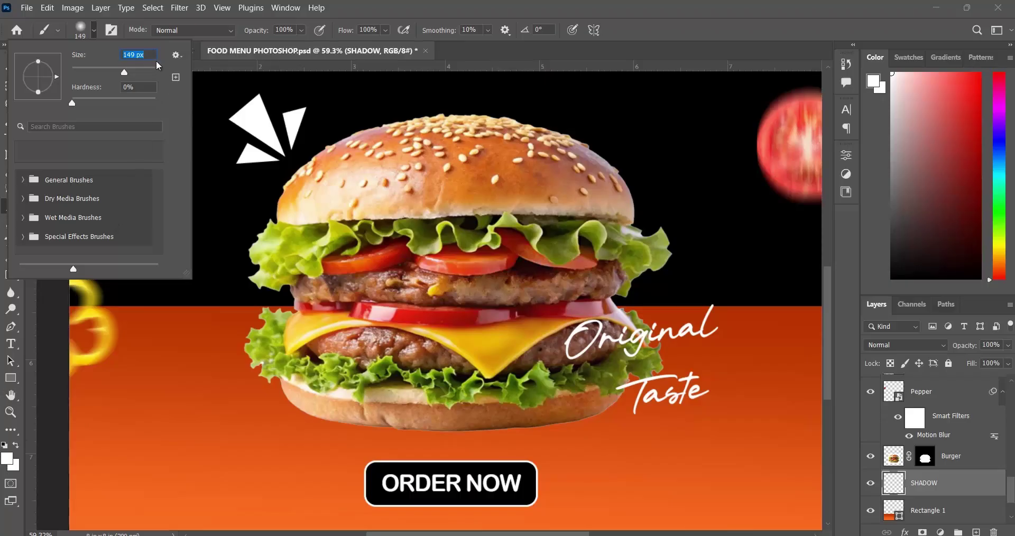
{"action": "left_click", "coordinate": [91, 35]}
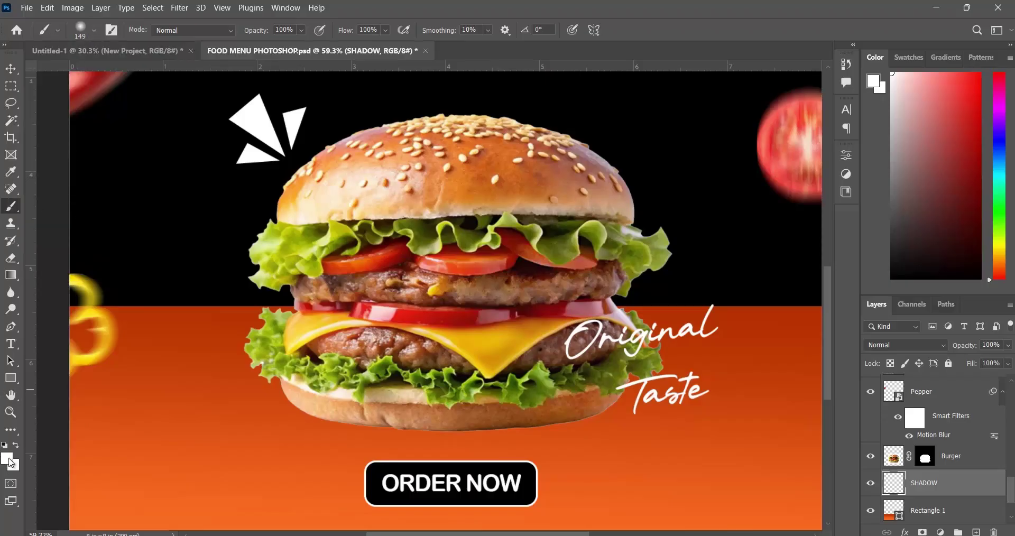
Set the foreground color to black, hex 000000.
{"action": "left_click", "coordinate": [6, 459]}
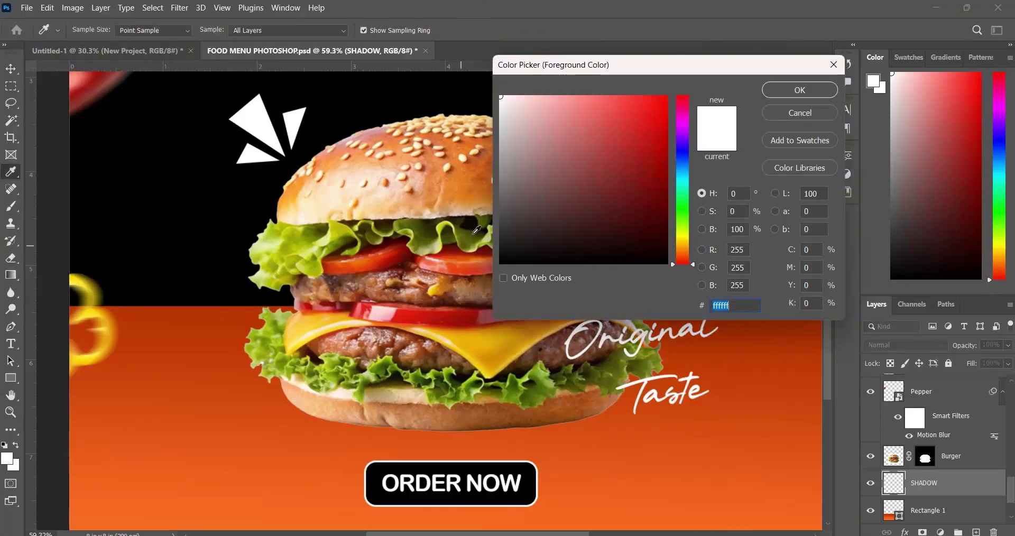
{"action": "type", "text": "000000"}
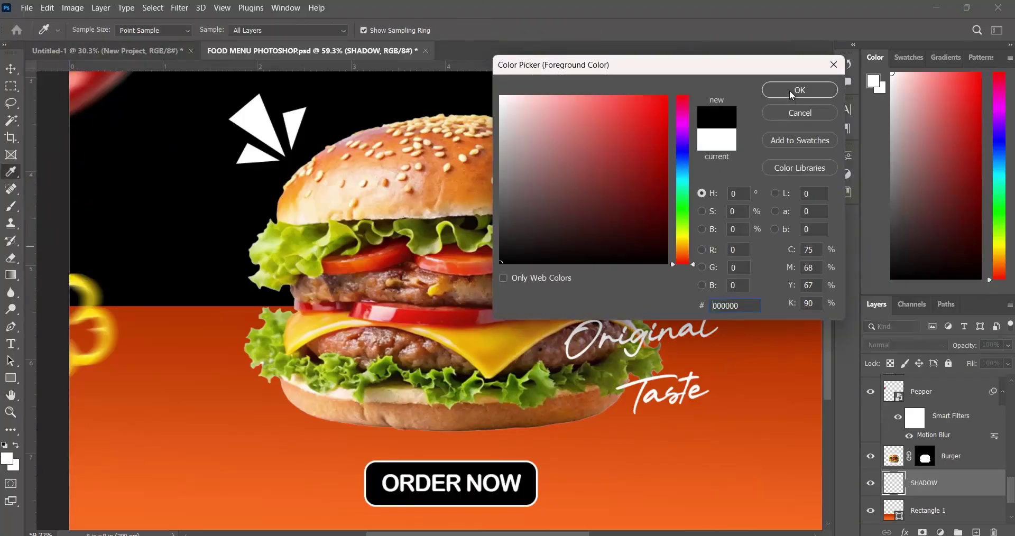
{"action": "left_click", "coordinate": [789, 90]}
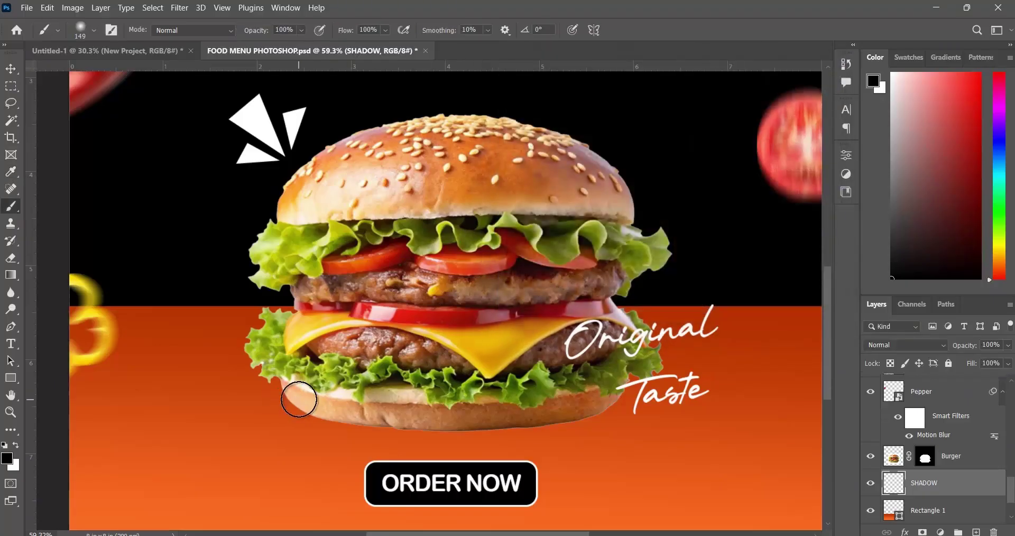
Check the reference poster's shadow and paint a soft black shadow along the underside of the burger's bottom bun on the SHADOW layer.
{"action": "left_click", "coordinate": [132, 51]}
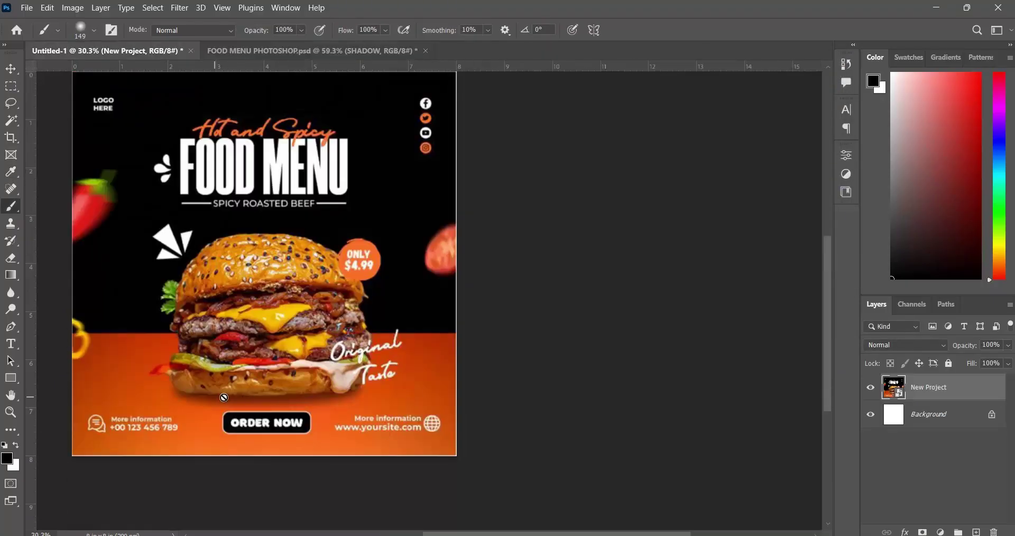
{"action": "left_click", "coordinate": [251, 52]}
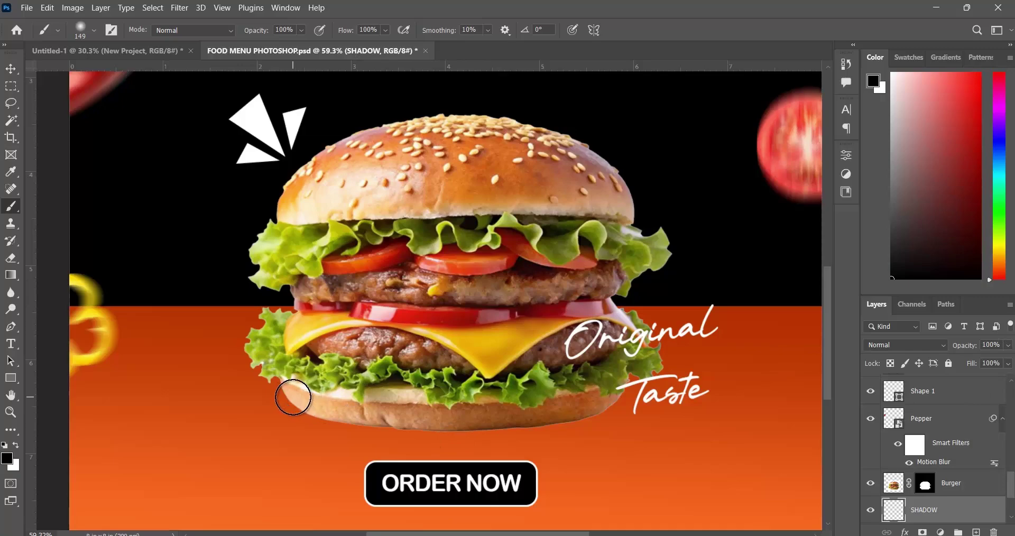
{"action": "mouse_move", "coordinate": [293, 397]}
{"action": "left_mouse_down"}
{"action": "mouse_move", "coordinate": [444, 416]}
{"action": "mouse_move", "coordinate": [606, 396]}
{"action": "mouse_move", "coordinate": [522, 417]}
{"action": "mouse_move", "coordinate": [305, 406]}
{"action": "mouse_move", "coordinate": [417, 416]}
{"action": "left_mouse_up"}
{"action": "mouse_move", "coordinate": [454, 418]}
{"action": "left_mouse_down"}
{"action": "mouse_move", "coordinate": [594, 403]}
{"action": "mouse_move", "coordinate": [461, 422]}
{"action": "mouse_move", "coordinate": [368, 417]}
{"action": "mouse_move", "coordinate": [530, 414]}
{"action": "mouse_move", "coordinate": [587, 402]}
{"action": "mouse_move", "coordinate": [383, 422]}
{"action": "mouse_move", "coordinate": [325, 408]}
{"action": "mouse_move", "coordinate": [651, 408]}
{"action": "mouse_move", "coordinate": [570, 394]}
{"action": "left_mouse_up"}
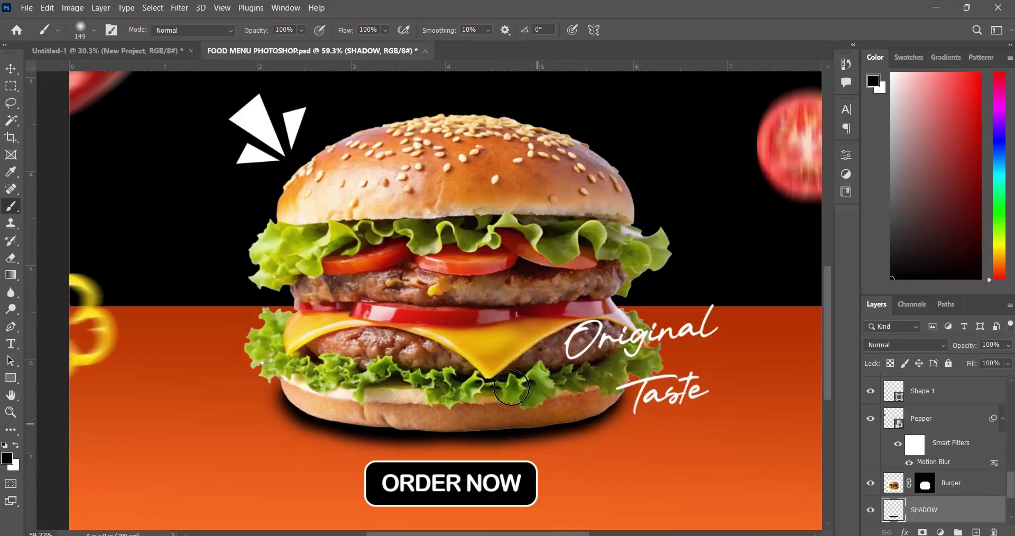
Lower the SHADOW layer's opacity to 52%.
{"action": "scroll", "coordinate": [545, 407], "scroll_direction": "down", "scroll_amount": 5}
{"action": "scroll", "coordinate": [542, 406], "scroll_direction": "up", "scroll_amount": 3}
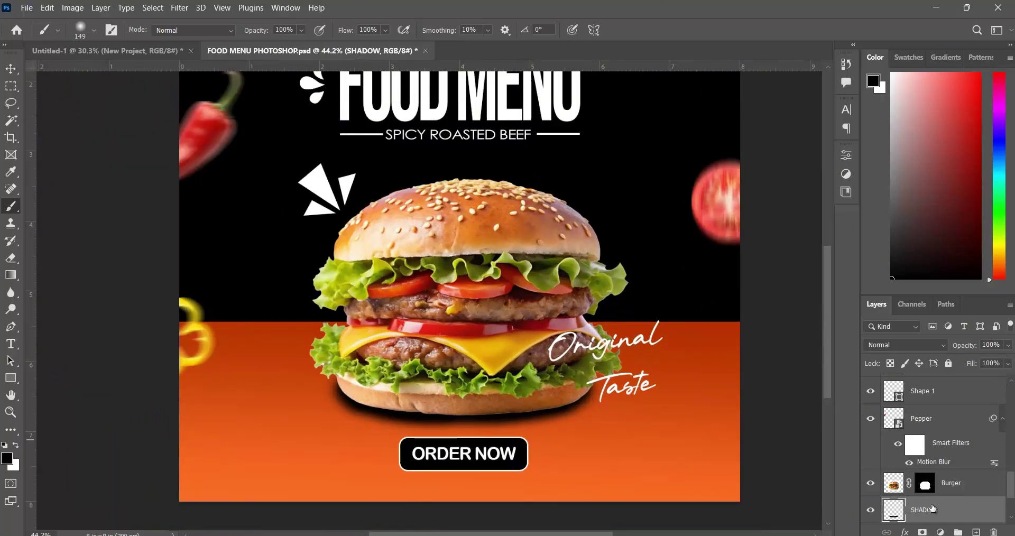
{"action": "left_click", "coordinate": [1009, 347]}
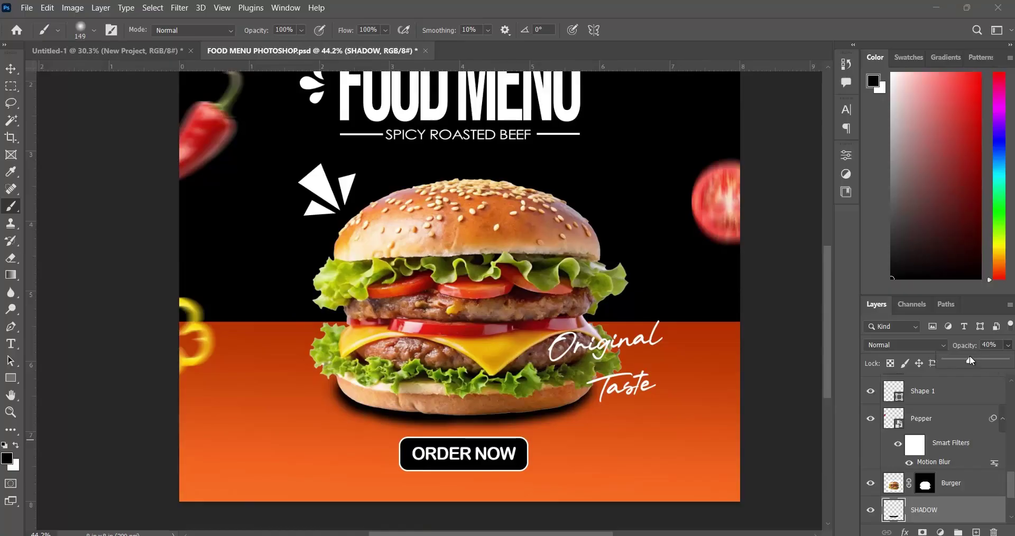
{"action": "left_click_drag", "start_coordinate": [970, 356], "coordinate": [977, 358]}
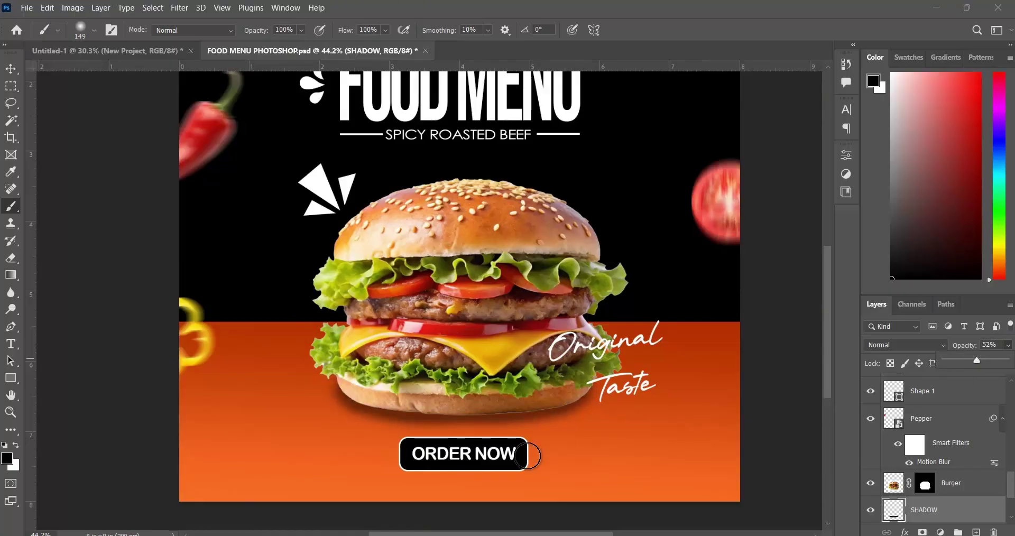
{"action": "scroll", "coordinate": [465, 388], "scroll_direction": "down", "scroll_amount": 1}
{"action": "scroll", "coordinate": [458, 387], "scroll_direction": "down", "scroll_amount": 4}
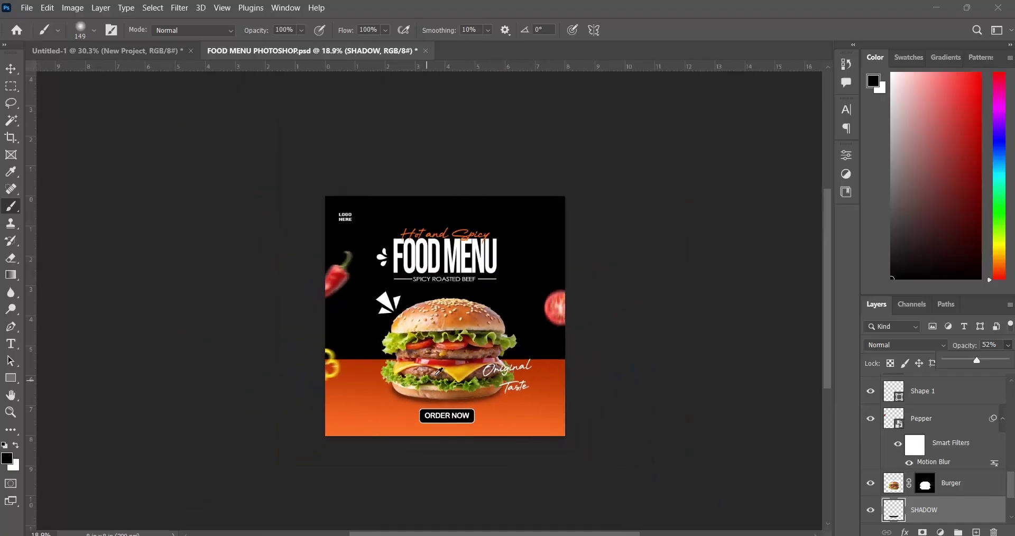
{"action": "scroll", "coordinate": [439, 373], "scroll_direction": "up", "scroll_amount": 4}
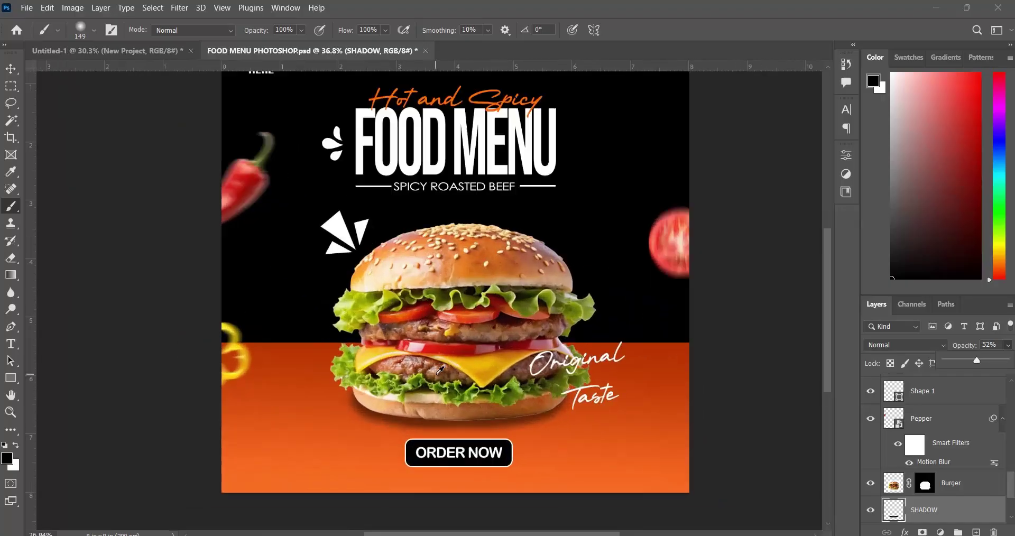
Switch to the Move tool, deselect the SHADOW layer and save the poster.
{"action": "left_click", "coordinate": [12, 70]}
{"action": "left_click", "coordinate": [229, 239]}
{"action": "scroll", "coordinate": [231, 300], "scroll_direction": "down", "scroll_amount": 2}
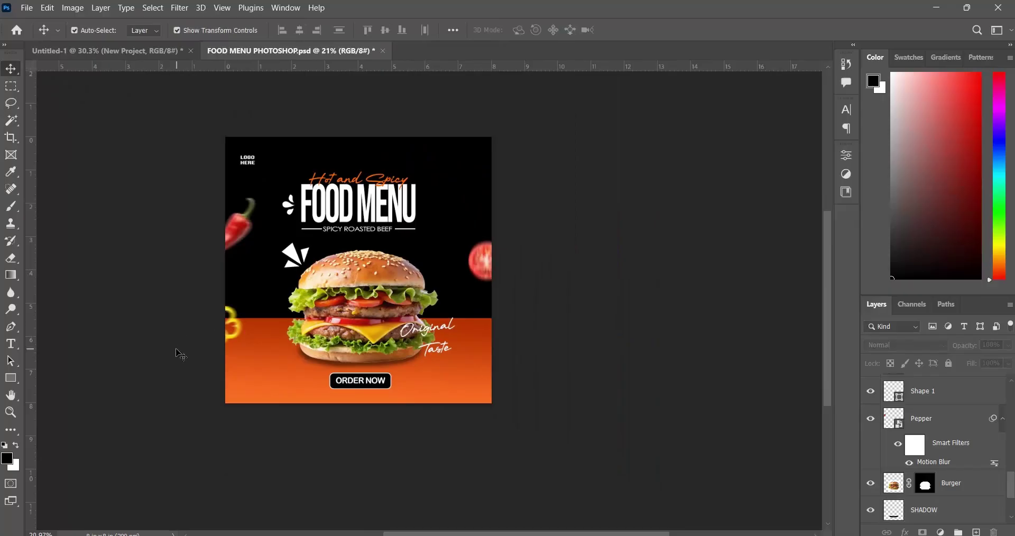
{"action": "scroll", "coordinate": [177, 349], "scroll_direction": "up", "scroll_amount": 3}
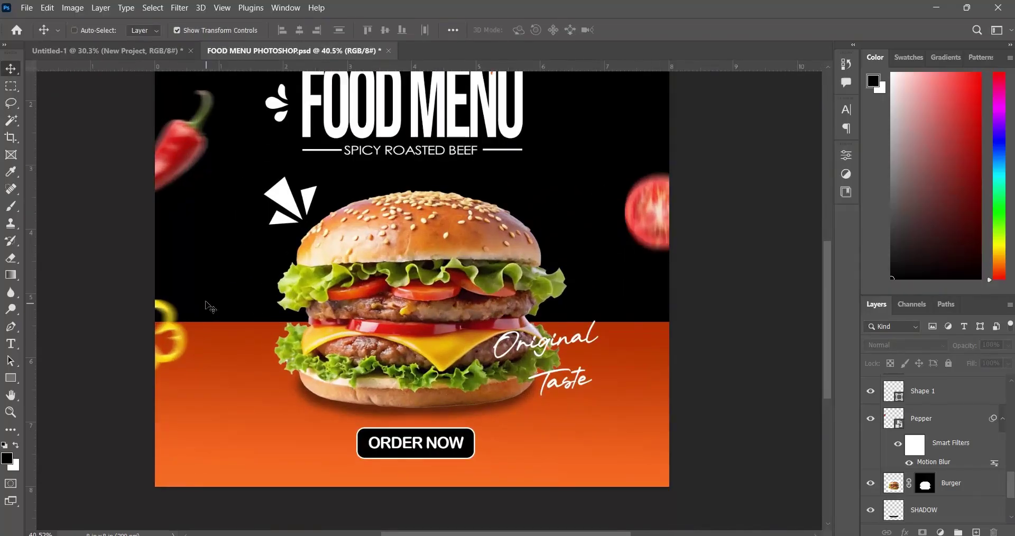
{"action": "key", "text": "ctrl+s"}
{"action": "scroll", "coordinate": [281, 381], "scroll_direction": "up", "scroll_amount": 1}
{"action": "scroll", "coordinate": [280, 380], "scroll_direction": "down", "scroll_amount": 3}
Compare the poster with the reference design and examine the orange ONLY $4.99 price badge up close.
{"action": "left_click", "coordinate": [132, 50]}
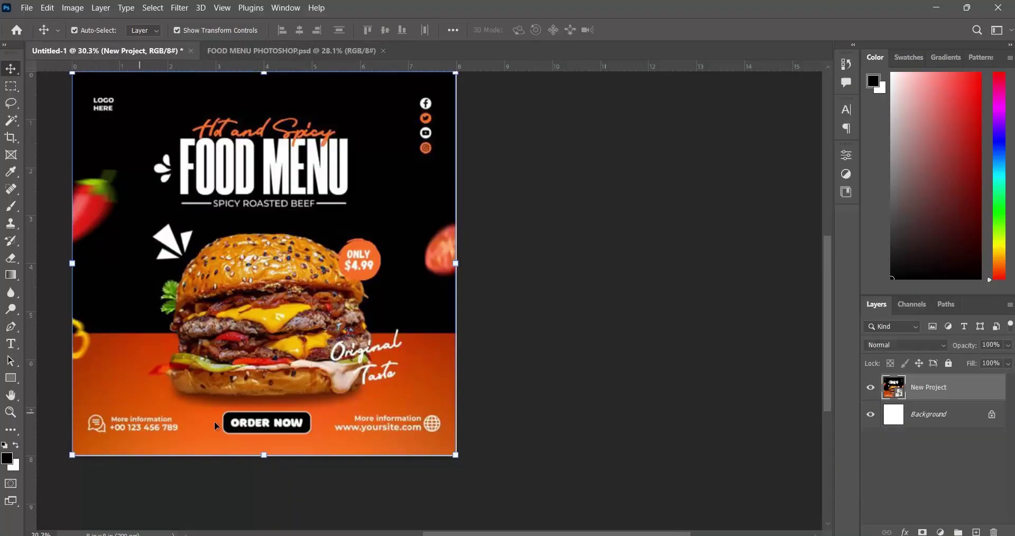
{"action": "left_click", "coordinate": [259, 58]}
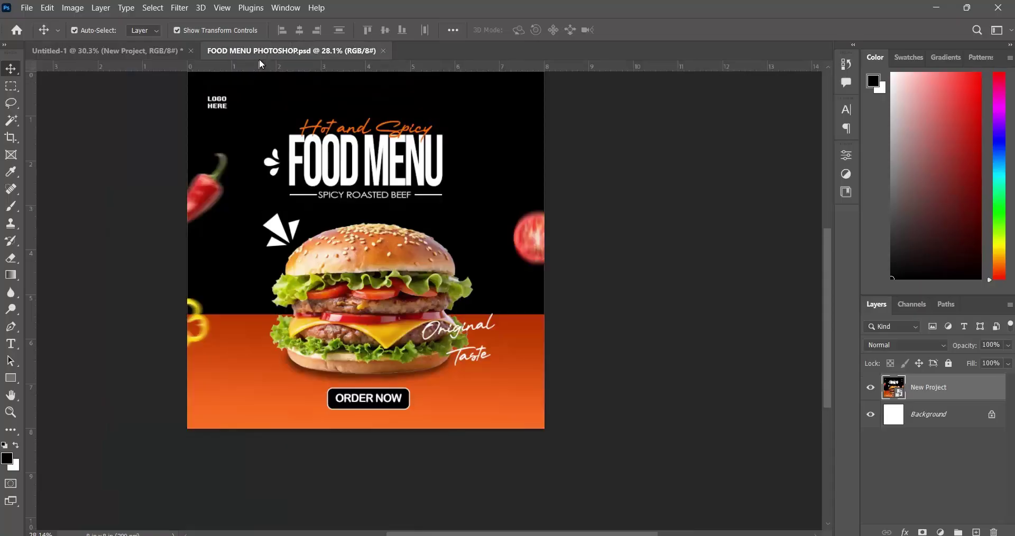
{"action": "left_click", "coordinate": [93, 52]}
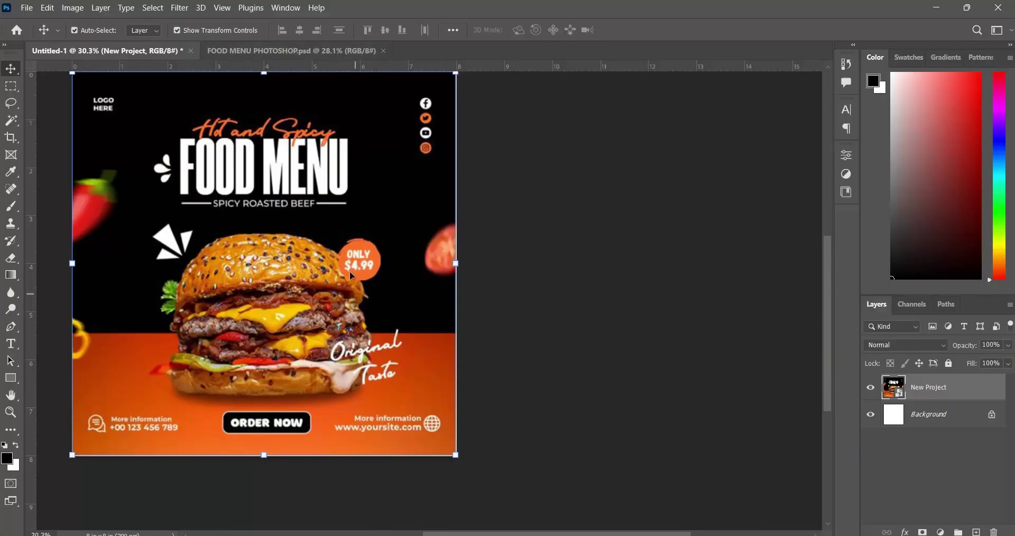
{"action": "scroll", "coordinate": [350, 271], "scroll_direction": "up", "scroll_amount": 5}
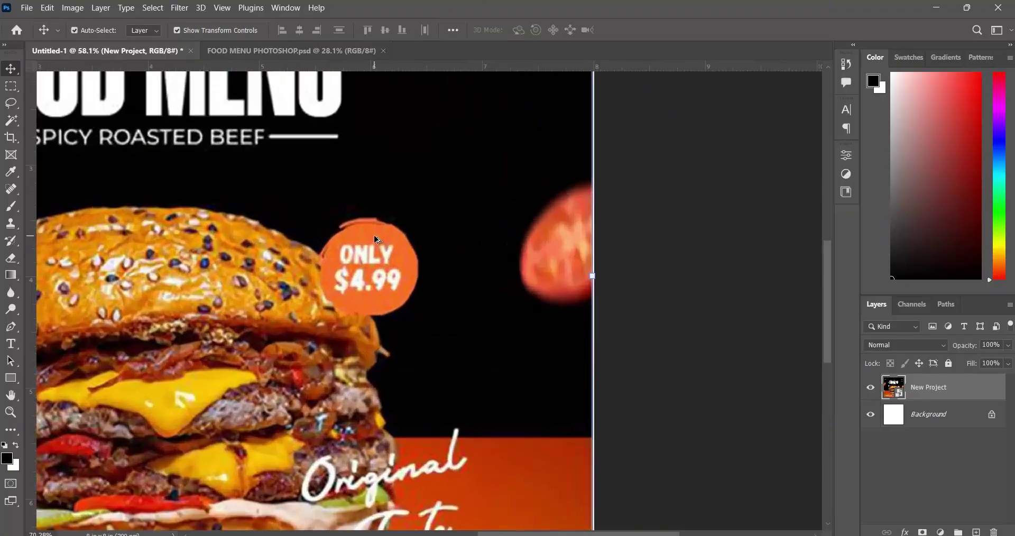
{"action": "scroll", "coordinate": [376, 239], "scroll_direction": "up", "scroll_amount": 4}
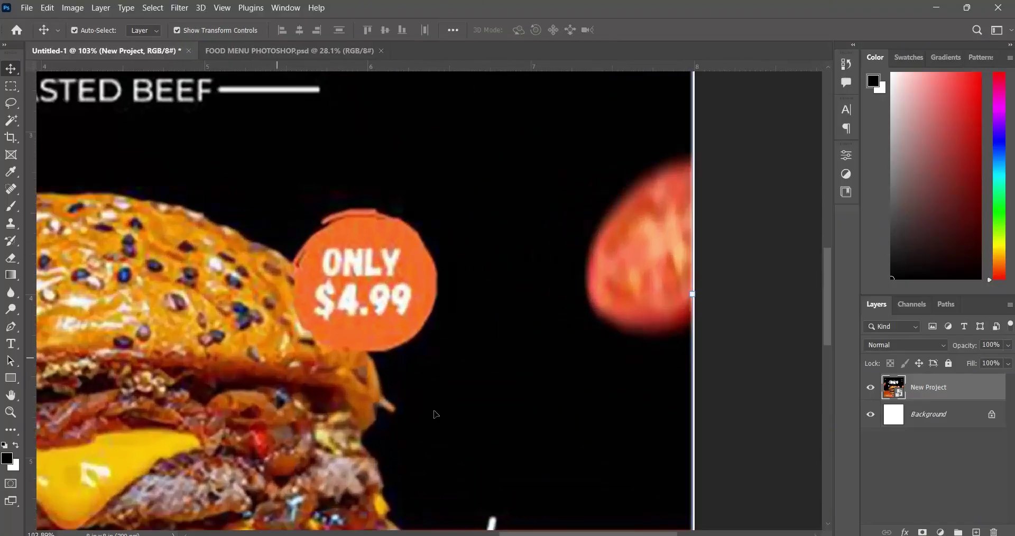
Examine the brushed outline and the lettering of the reference poster's orange price badge at several magnifications.
{"action": "scroll", "coordinate": [363, 324], "scroll_direction": "down", "scroll_amount": 2}
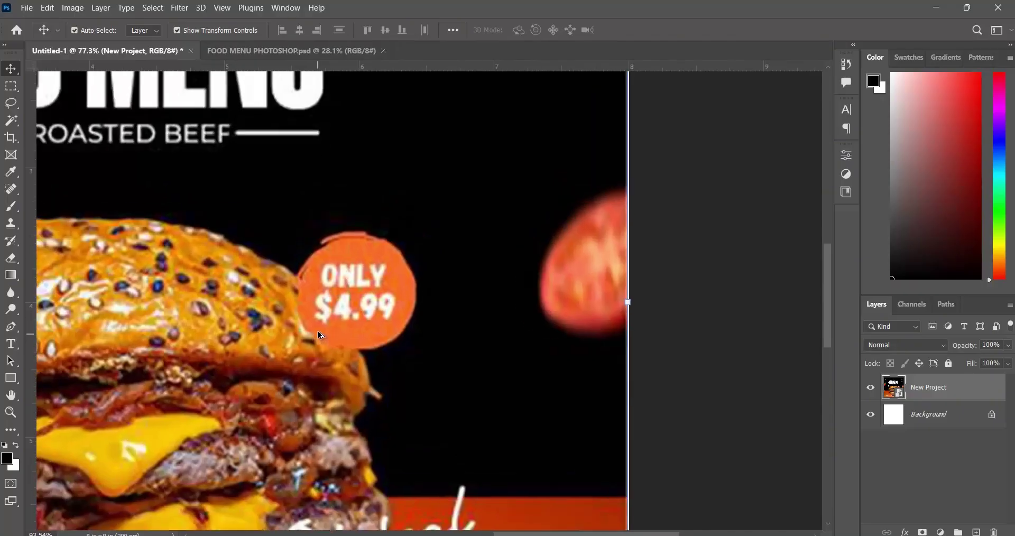
{"action": "scroll", "coordinate": [318, 330], "scroll_direction": "up", "scroll_amount": 3}
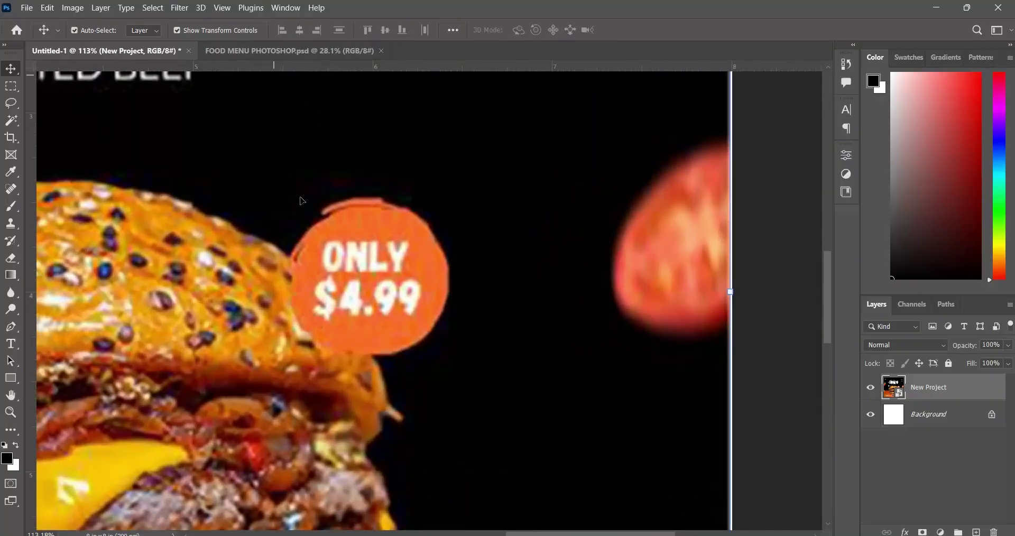
{"action": "scroll", "coordinate": [311, 231], "scroll_direction": "down", "scroll_amount": 2}
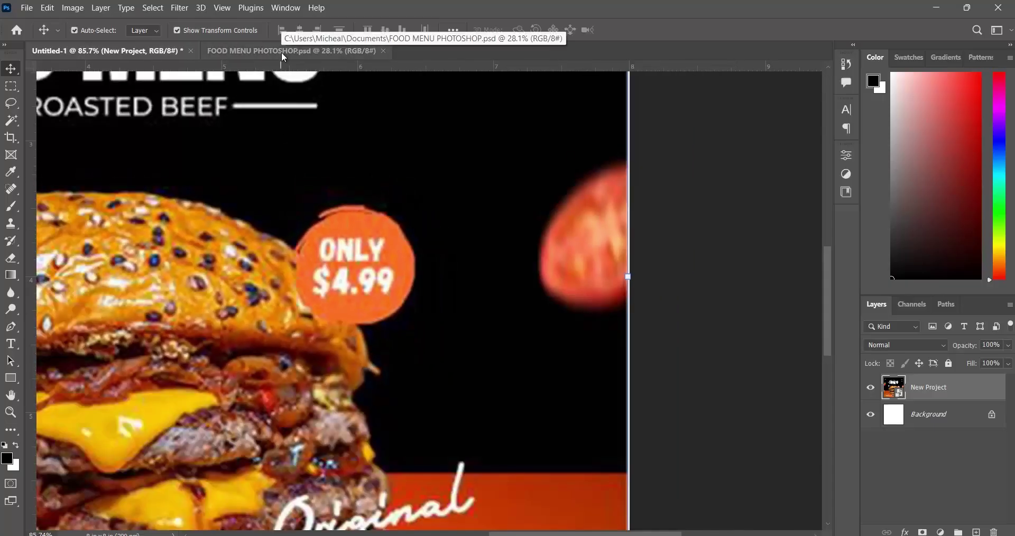
{"action": "scroll", "coordinate": [341, 312], "scroll_direction": "down", "scroll_amount": 2}
{"action": "scroll", "coordinate": [336, 281], "scroll_direction": "up", "scroll_amount": 3}
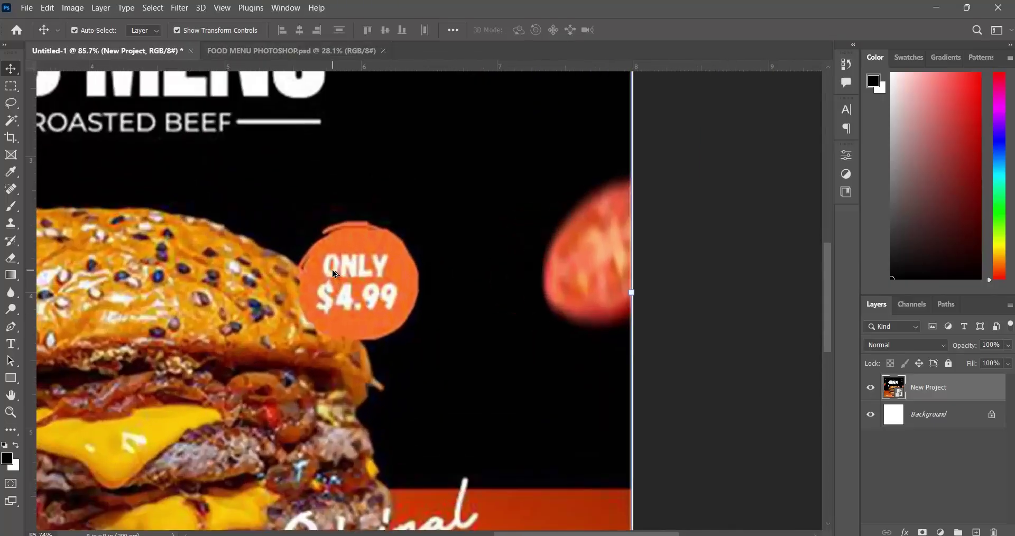
{"action": "scroll", "coordinate": [334, 272], "scroll_direction": "up", "scroll_amount": 2}
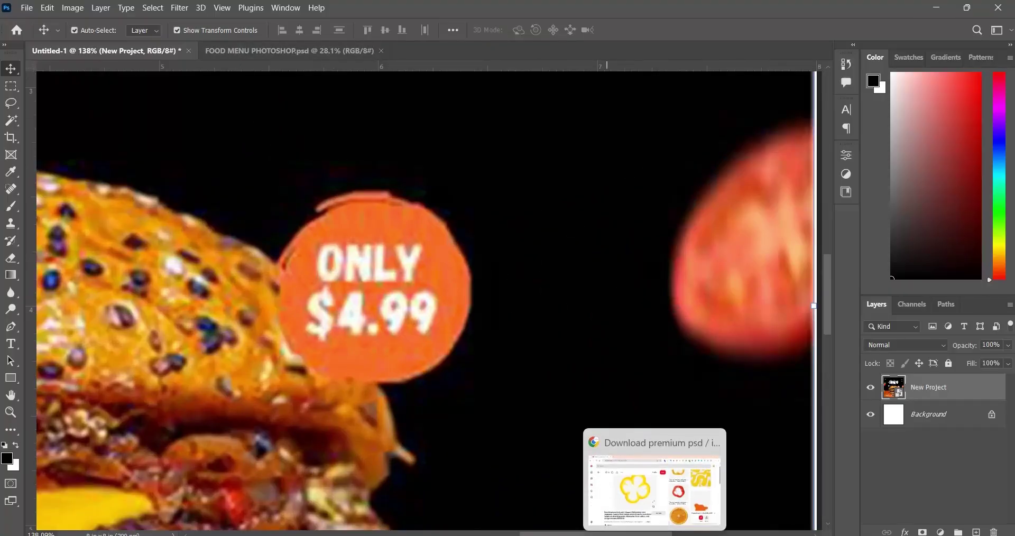
Switch to Pinterest in Chrome and search for "irregular price vector shape".
{"action": "left_click", "coordinate": [678, 494]}
{"action": "left_click", "coordinate": [158, 84]}
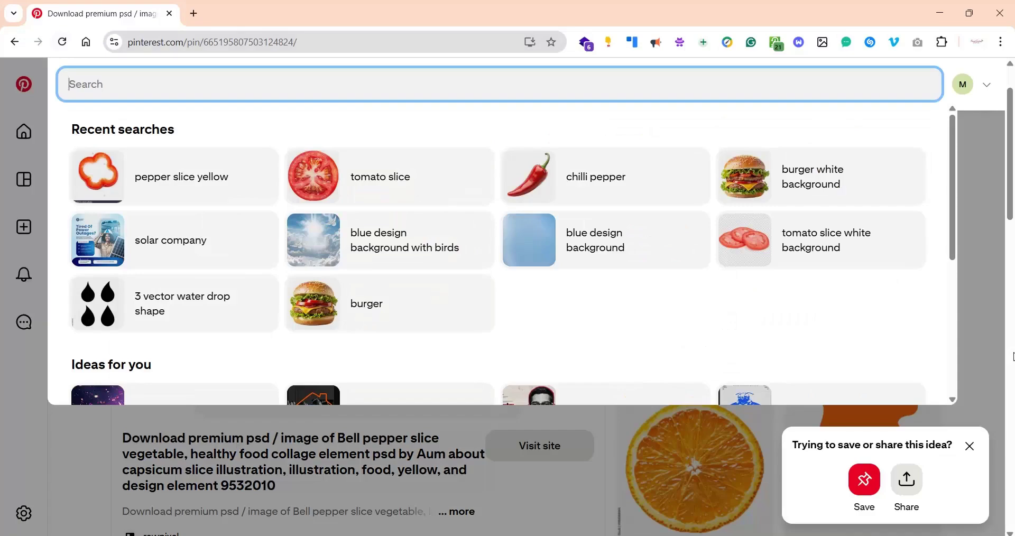
{"action": "type", "text": "irre"}
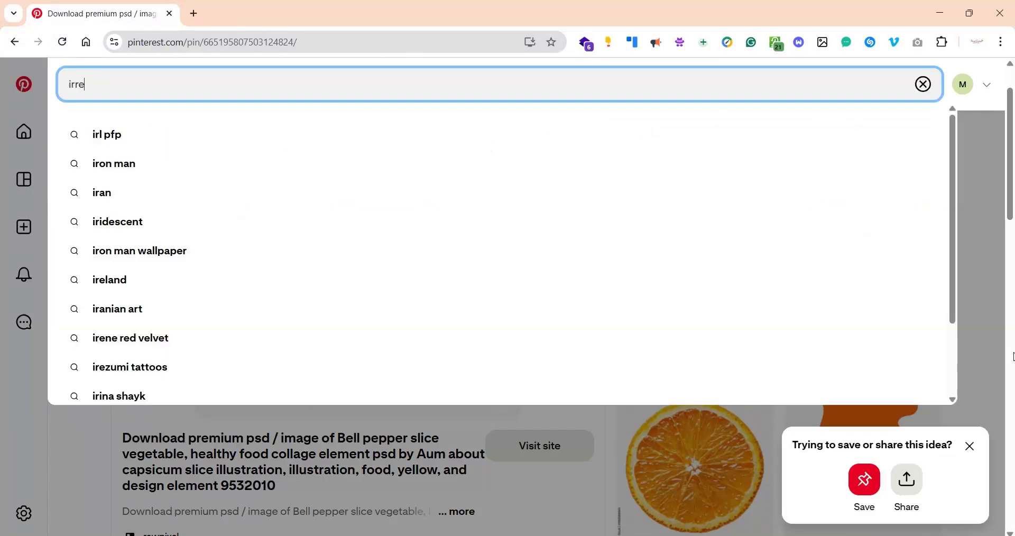
{"action": "type", "text": "guar"}
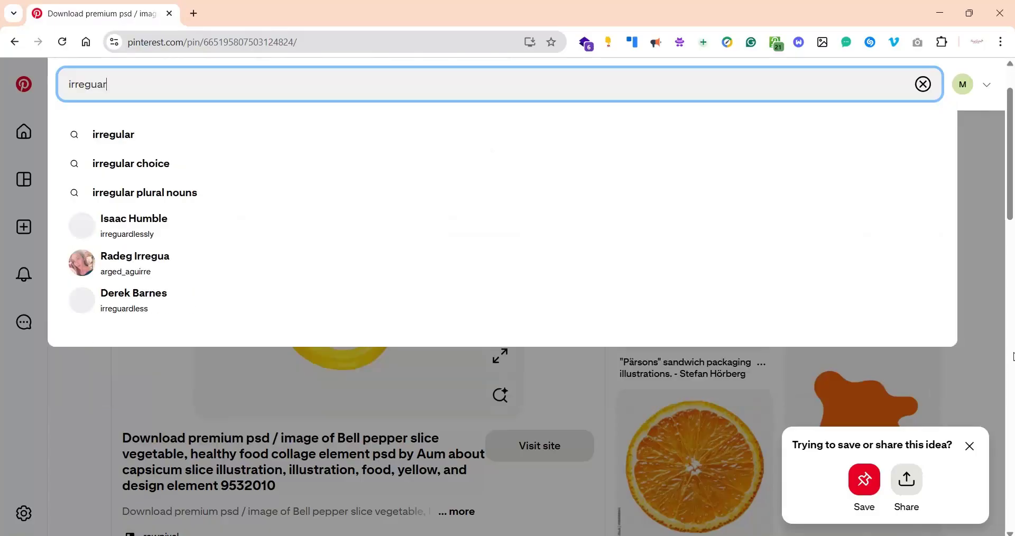
{"action": "key", "text": "BackSpace"}
{"action": "key", "text": "BackSpace"}
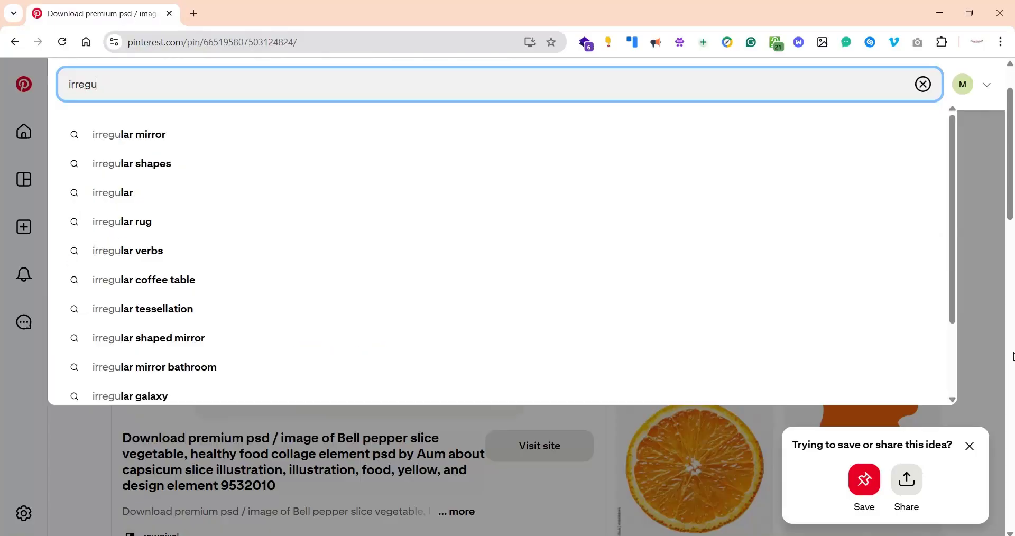
{"action": "type", "text": "lar price"}
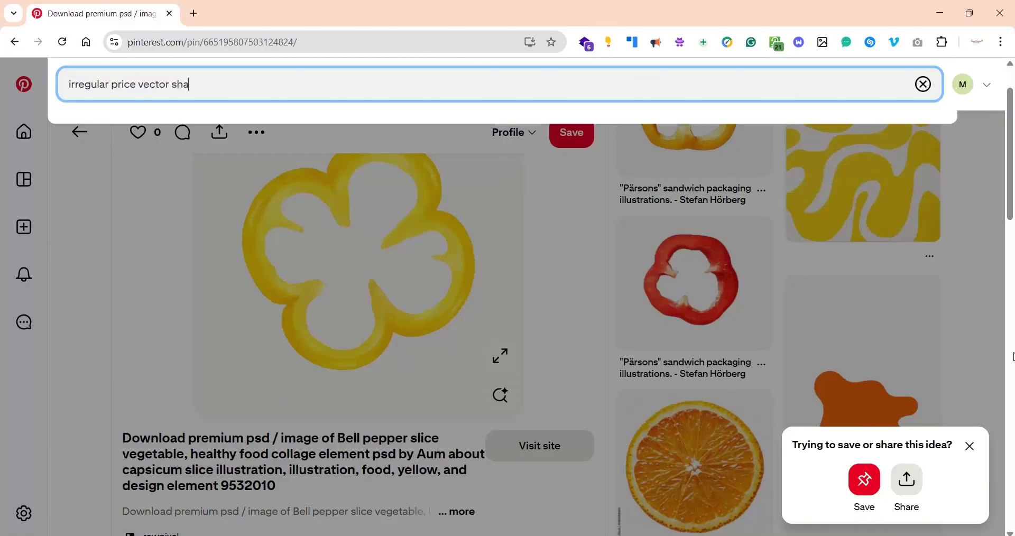
{"action": "type", "text": "vector shape"}
{"action": "key", "text": "Return"}
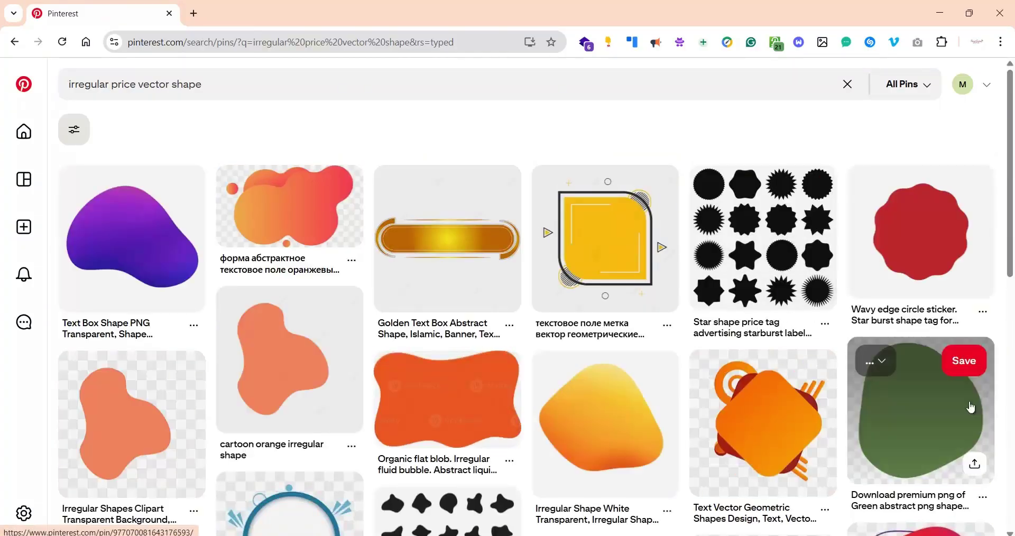
Look through the shape results for a badge shape and refine the search to "irregular price vector shape splat".
{"action": "scroll", "coordinate": [793, 343], "scroll_direction": "down", "scroll_amount": 5}
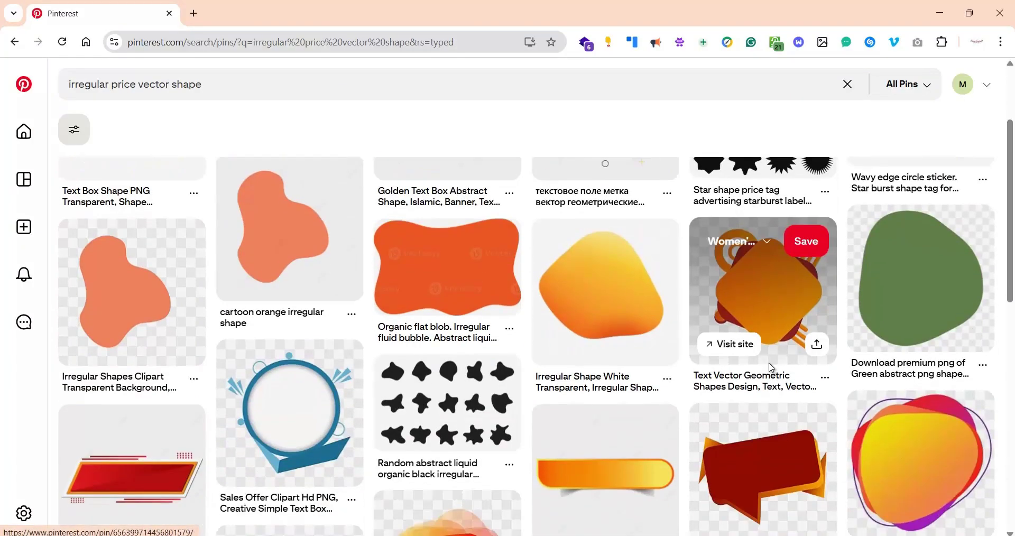
{"action": "scroll", "coordinate": [497, 410], "scroll_direction": "up", "scroll_amount": 5}
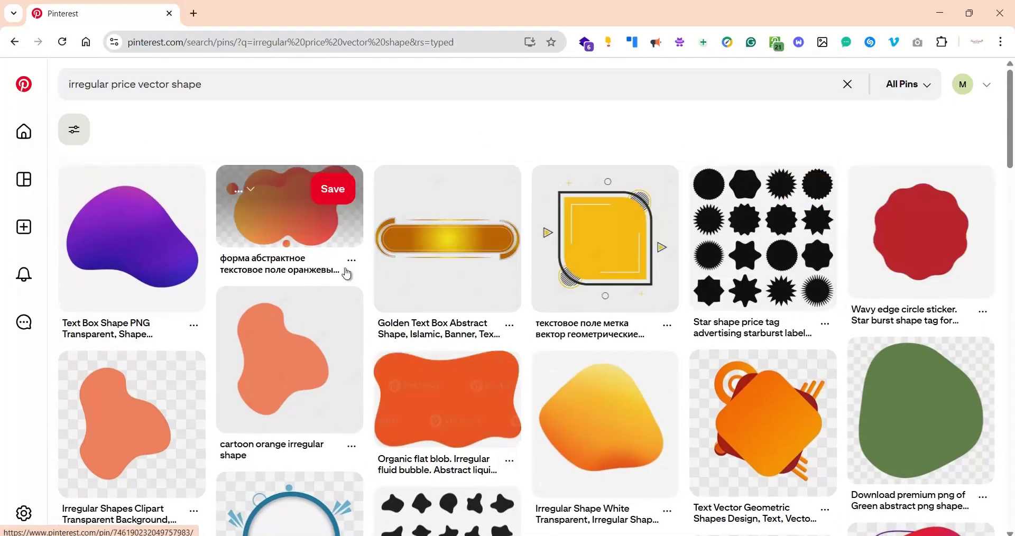
{"action": "scroll", "coordinate": [344, 317], "scroll_direction": "down", "scroll_amount": 10}
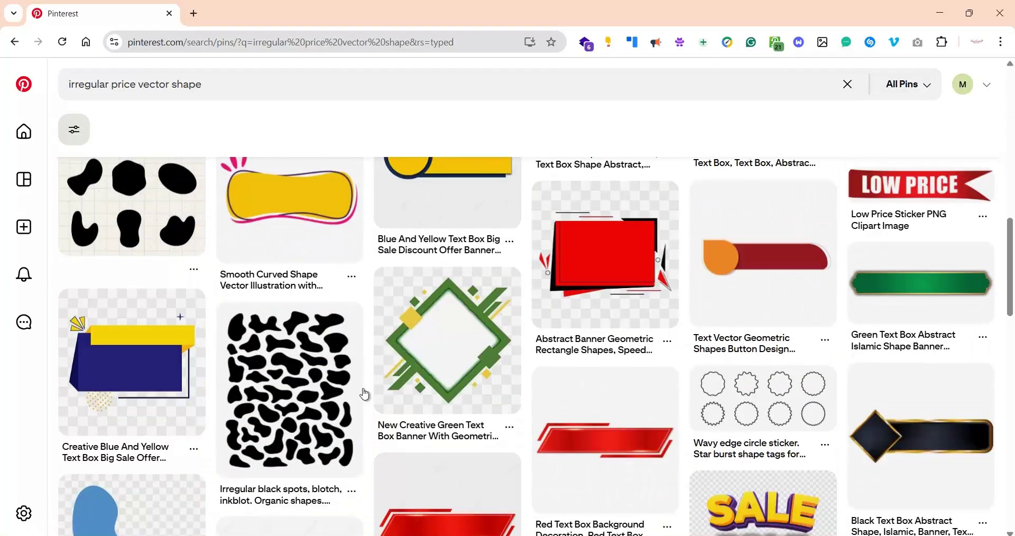
{"action": "scroll", "coordinate": [364, 392], "scroll_direction": "down", "scroll_amount": 5}
{"action": "scroll", "coordinate": [363, 391], "scroll_direction": "up", "scroll_amount": 4}
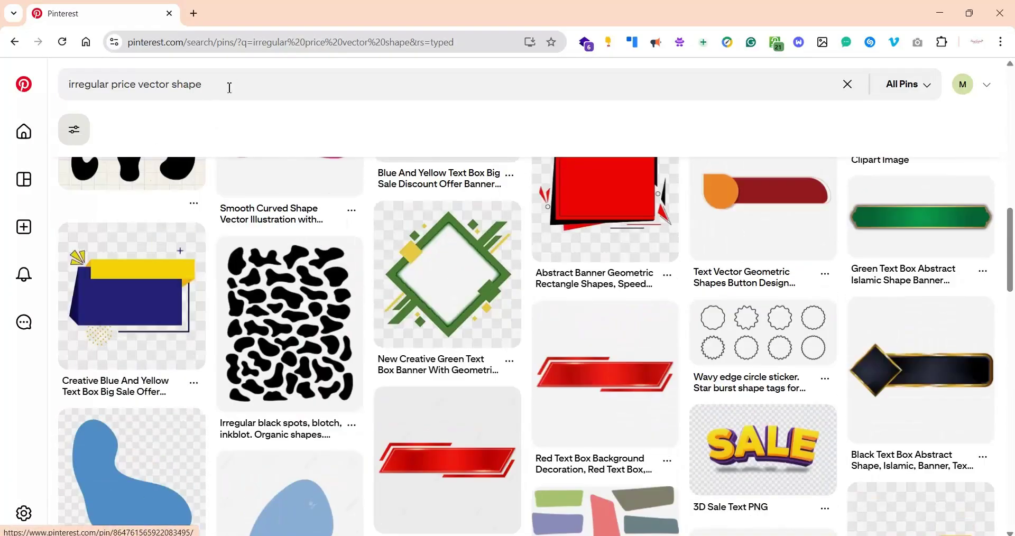
{"action": "left_click", "coordinate": [230, 87]}
{"action": "type", "text": "spl"}
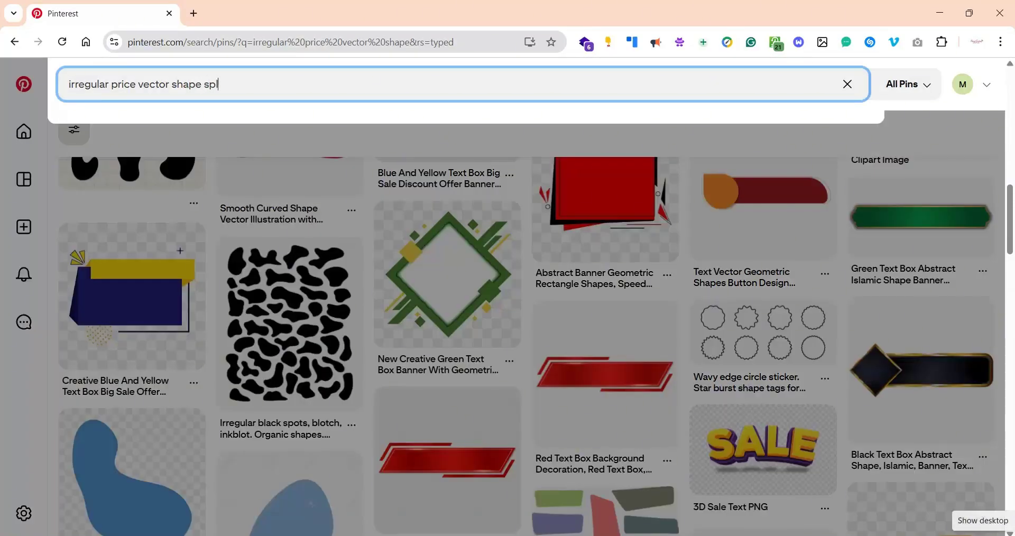
{"action": "type", "text": "at"}
{"action": "key", "text": "Return"}
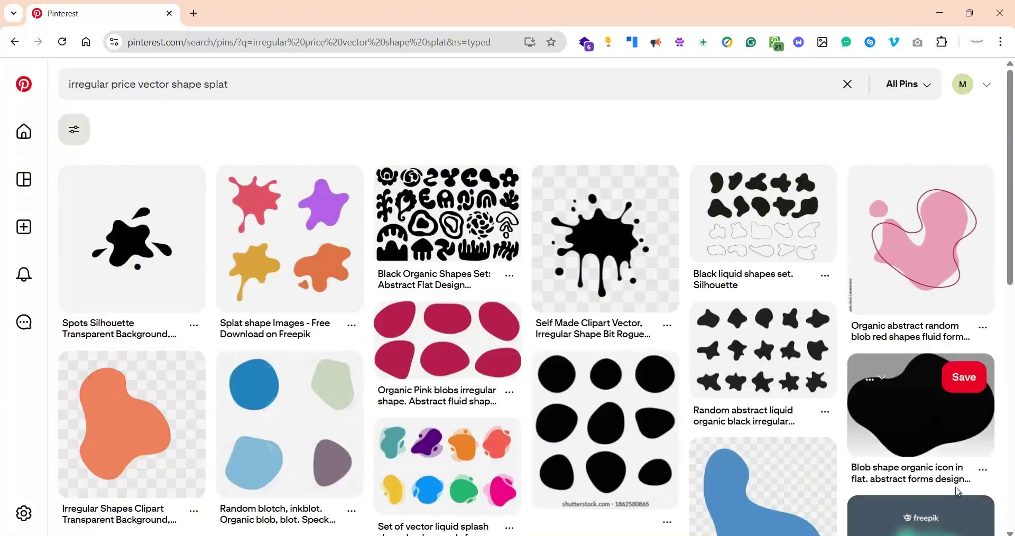
Browse the splat shape results for a round, rough-edged shape suitable for the price badge.
{"action": "scroll", "coordinate": [922, 413], "scroll_direction": "down", "scroll_amount": 3}
{"action": "scroll", "coordinate": [604, 419], "scroll_direction": "down", "scroll_amount": 10}
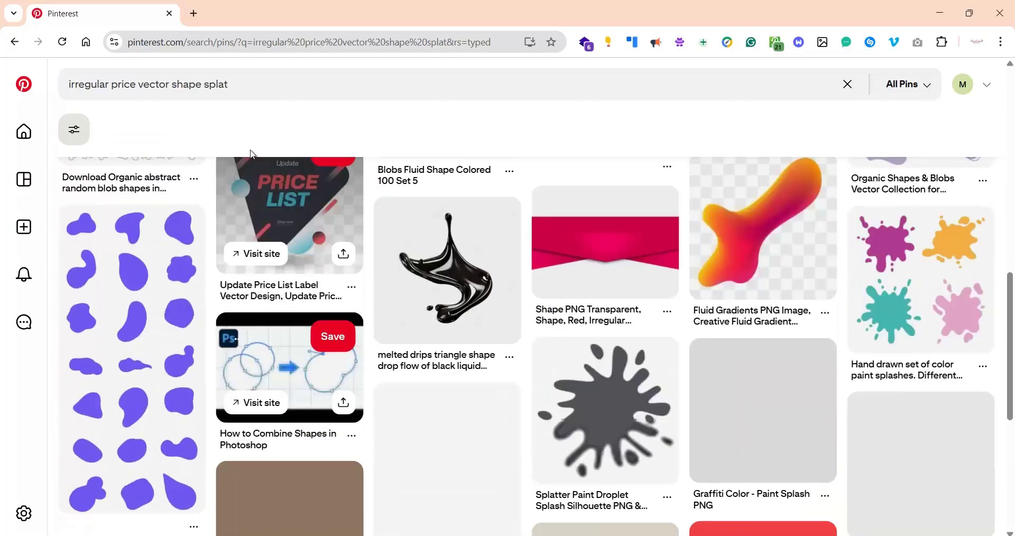
{"action": "scroll", "coordinate": [767, 311], "scroll_direction": "down", "scroll_amount": 4}
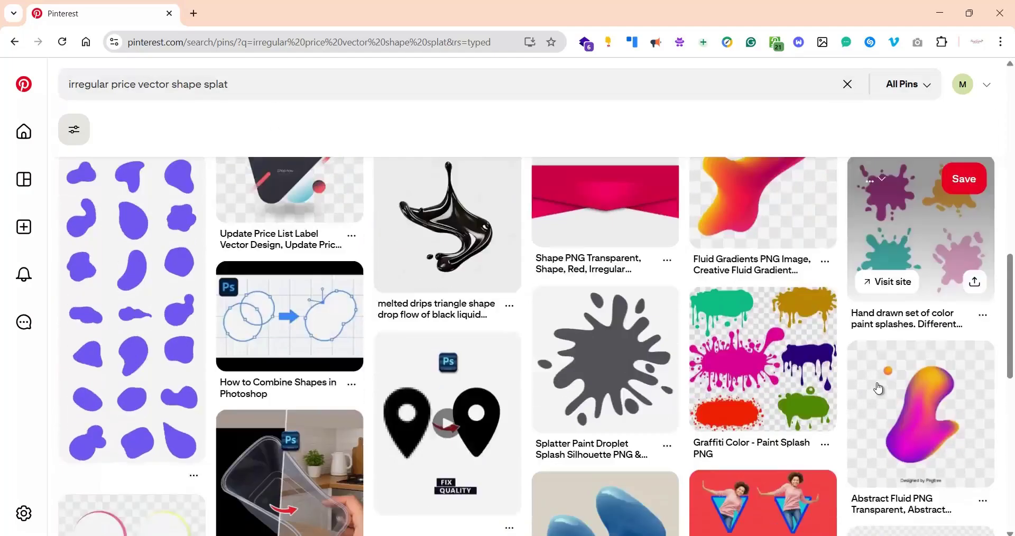
{"action": "scroll", "coordinate": [767, 311], "scroll_direction": "down", "scroll_amount": 5}
{"action": "scroll", "coordinate": [610, 389], "scroll_direction": "down", "scroll_amount": 8}
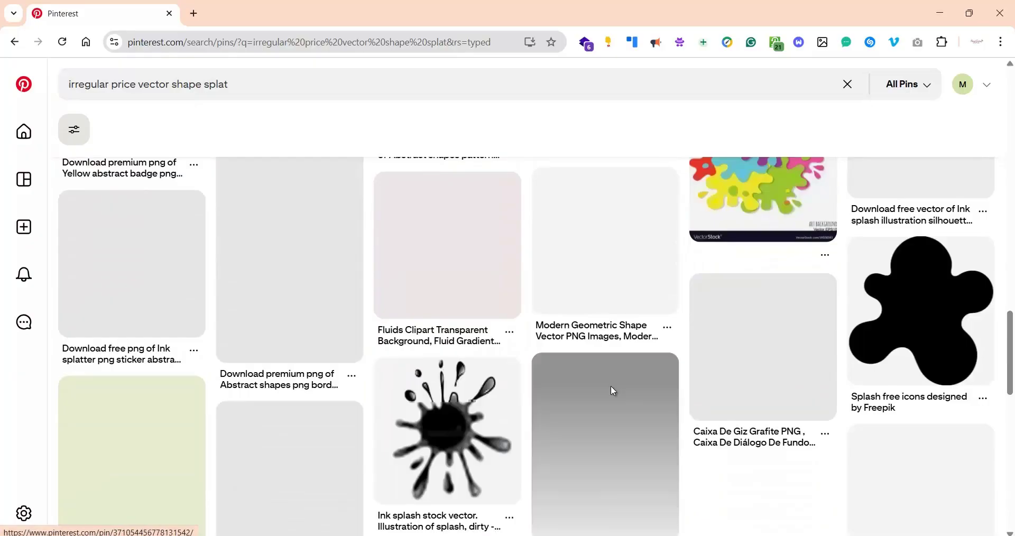
{"action": "scroll", "coordinate": [610, 391], "scroll_direction": "up", "scroll_amount": 4}
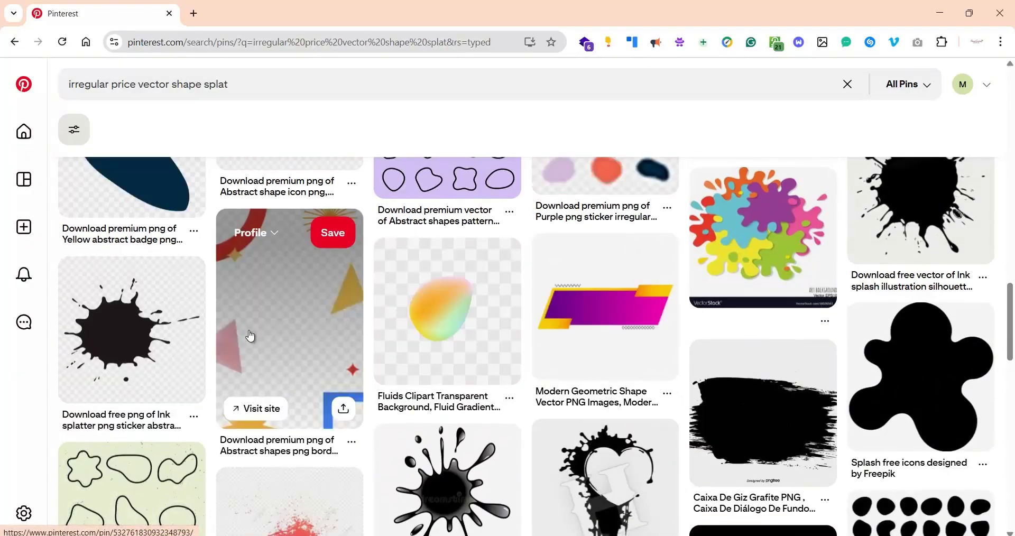
{"action": "scroll", "coordinate": [143, 331], "scroll_direction": "up", "scroll_amount": 13}
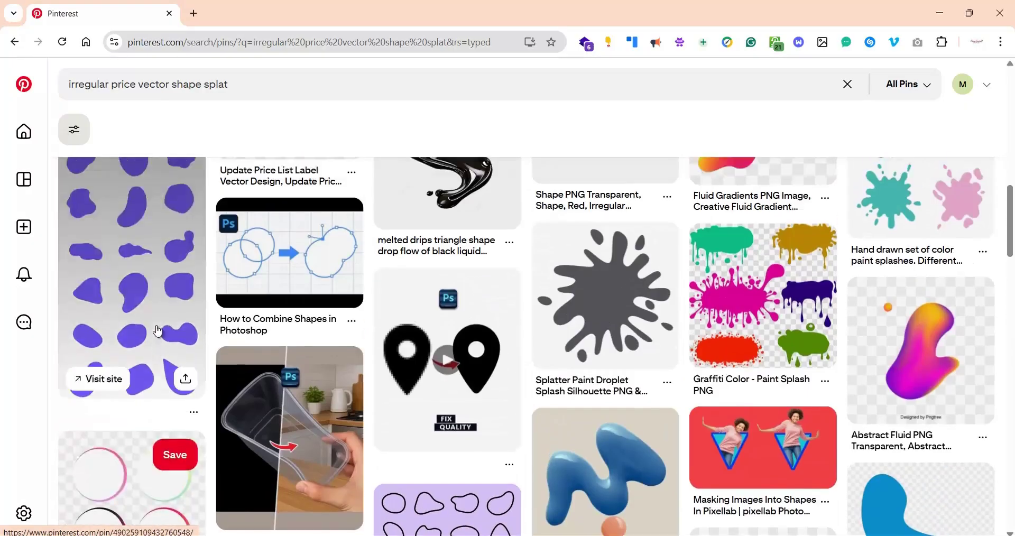
{"action": "scroll", "coordinate": [158, 332], "scroll_direction": "up", "scroll_amount": 5}
{"action": "scroll", "coordinate": [374, 326], "scroll_direction": "up", "scroll_amount": 7}
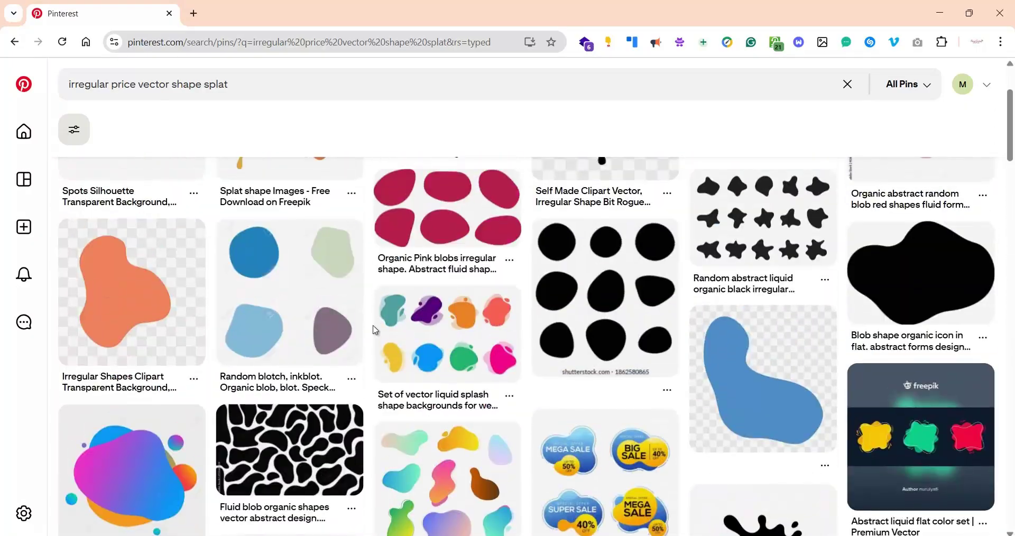
Replace the Pinterest search with "circle splat vector".
{"action": "left_click_drag", "start_coordinate": [238, 86], "coordinate": [1, 61]}
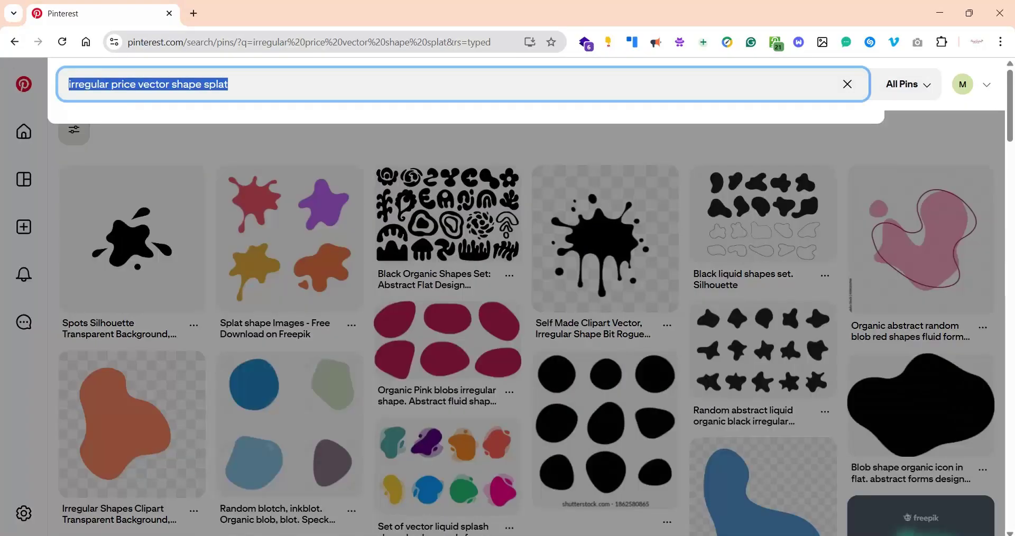
{"action": "type", "text": "cir"}
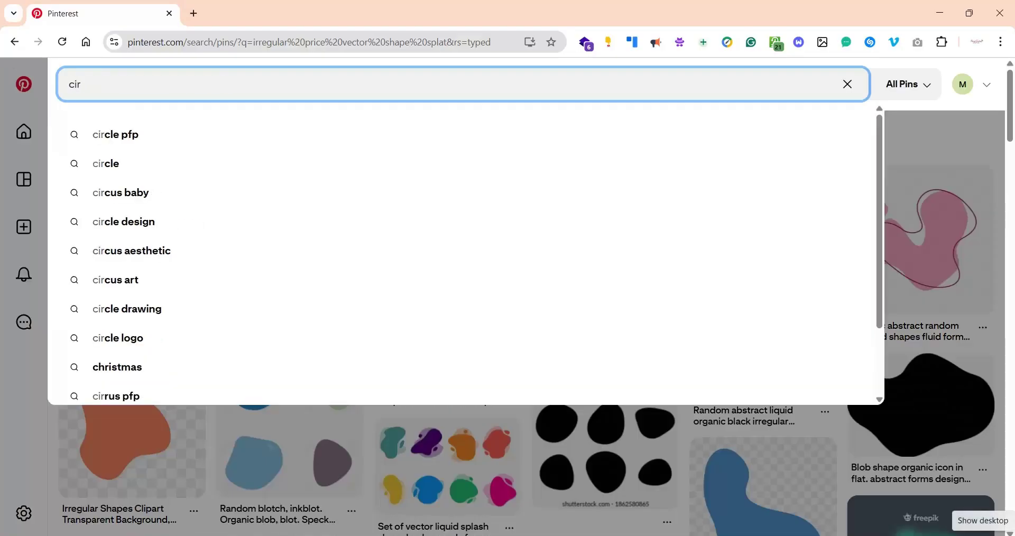
{"action": "type", "text": "c;le "}
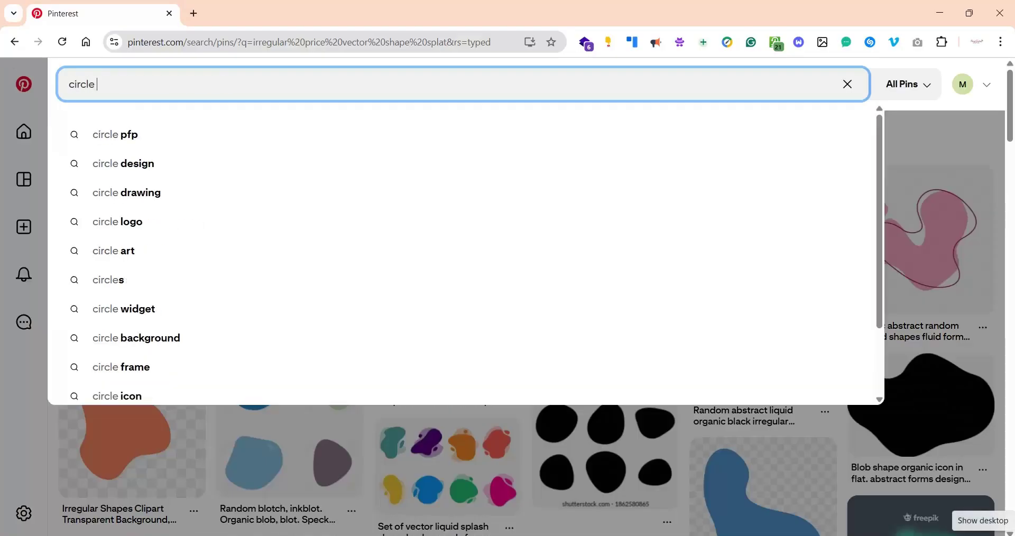
{"action": "type", "text": "sl"}
{"action": "key", "text": "BackSpace"}
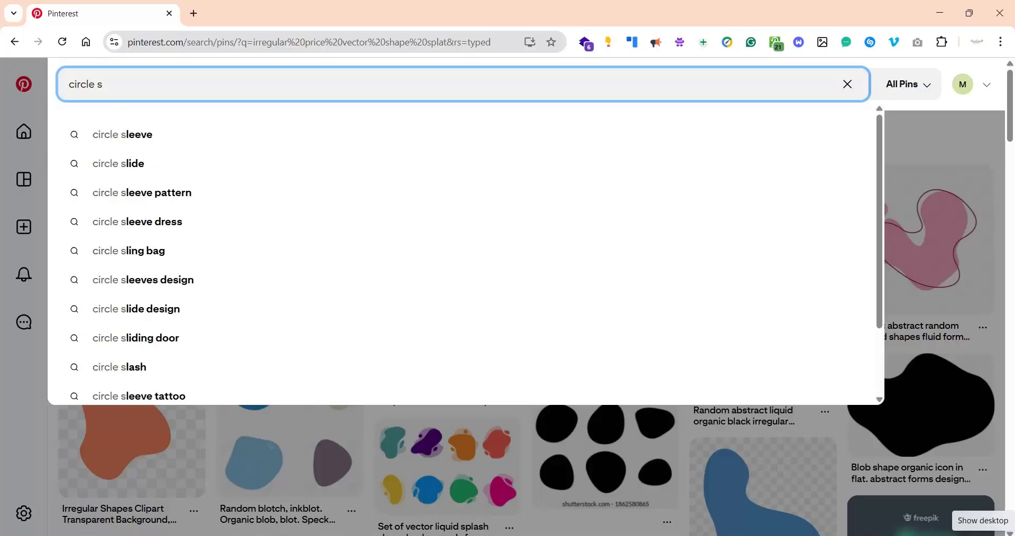
{"action": "type", "text": "plat vect"}
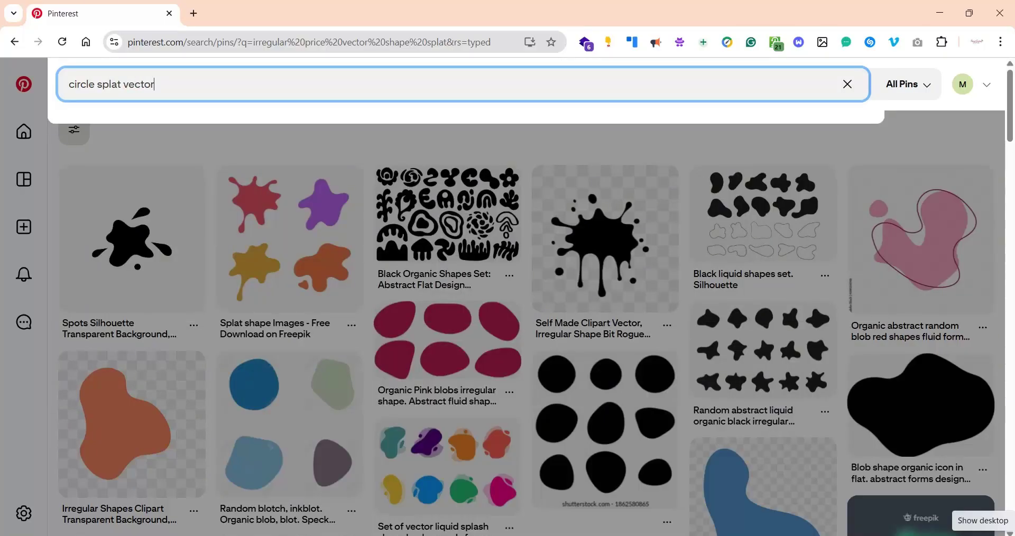
{"action": "type", "text": "or"}
{"action": "key", "text": "Return"}
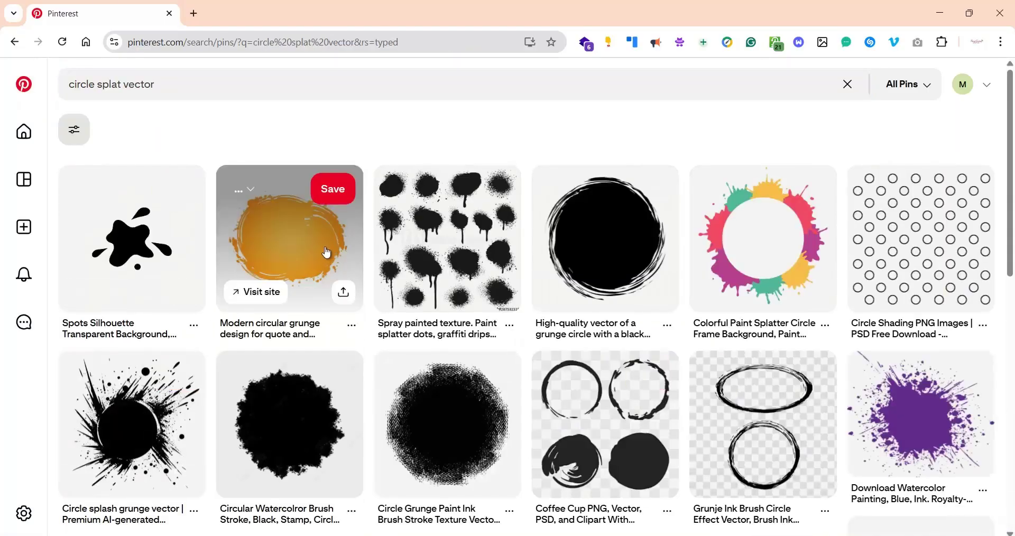
Open the orange "Modern circular grunge design" pin and look over its shape.
{"action": "left_click", "coordinate": [284, 250]}
{"action": "scroll", "coordinate": [370, 439], "scroll_direction": "down", "scroll_amount": 4}
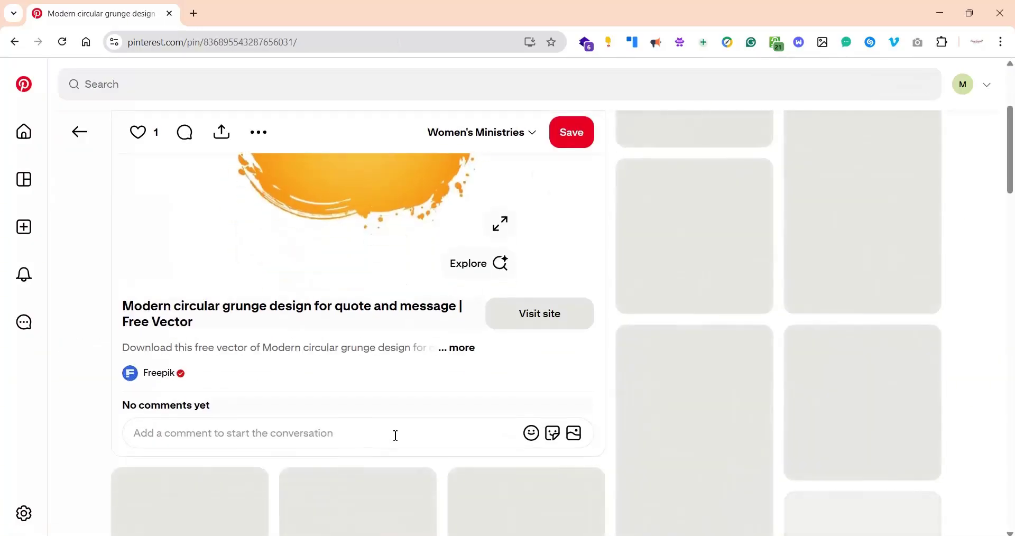
{"action": "scroll", "coordinate": [369, 411], "scroll_direction": "up", "scroll_amount": 2}
{"action": "scroll", "coordinate": [368, 410], "scroll_direction": "down", "scroll_amount": 2}
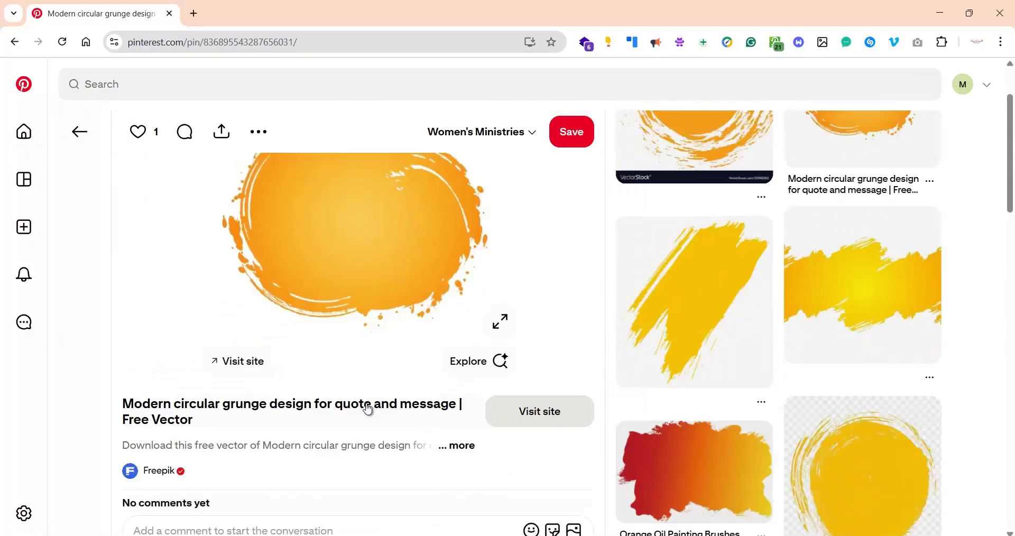
{"action": "scroll", "coordinate": [822, 464], "scroll_direction": "up", "scroll_amount": 2}
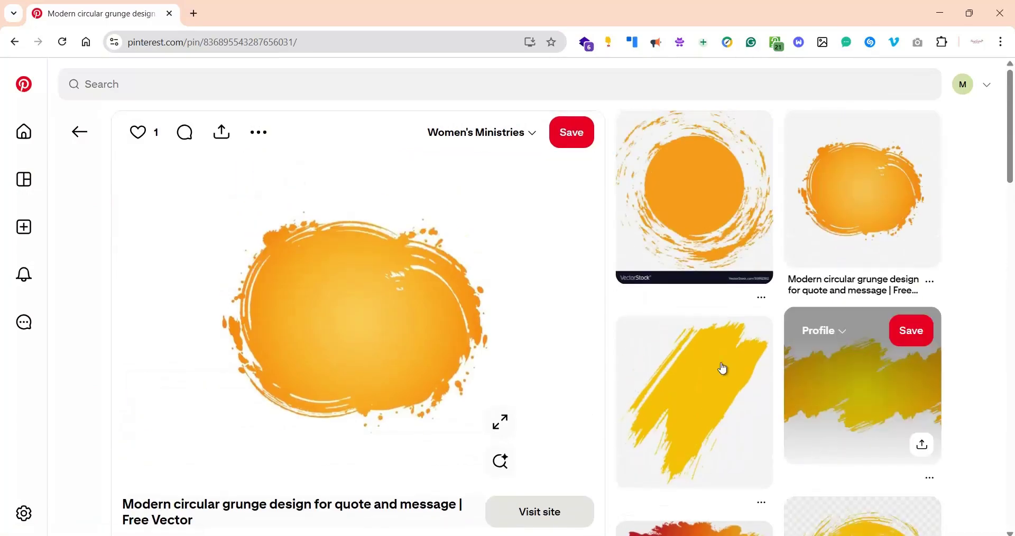
Open the orange-to-red brushed circle from the related pins and copy its image.
{"action": "scroll", "coordinate": [675, 421], "scroll_direction": "down", "scroll_amount": 10}
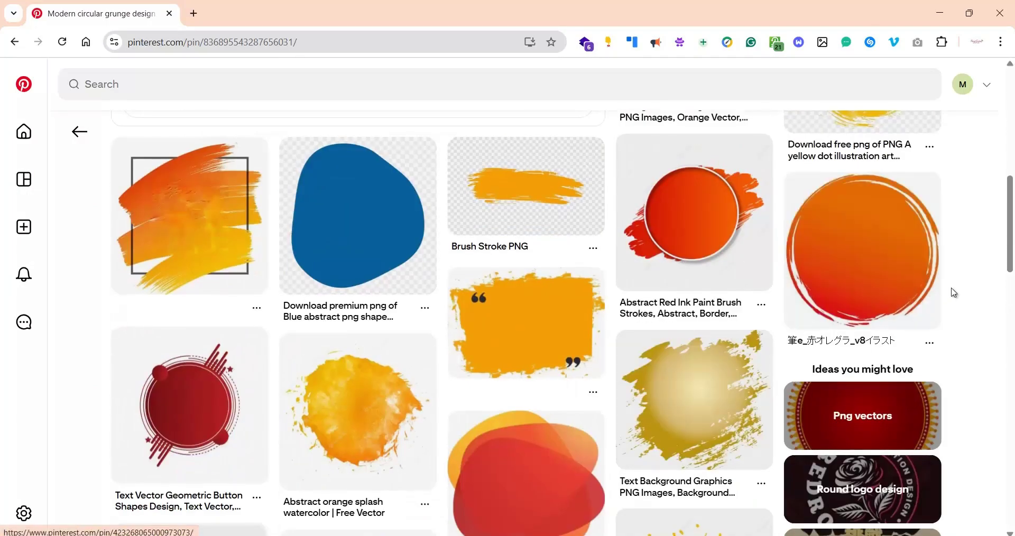
{"action": "left_click", "coordinate": [879, 256]}
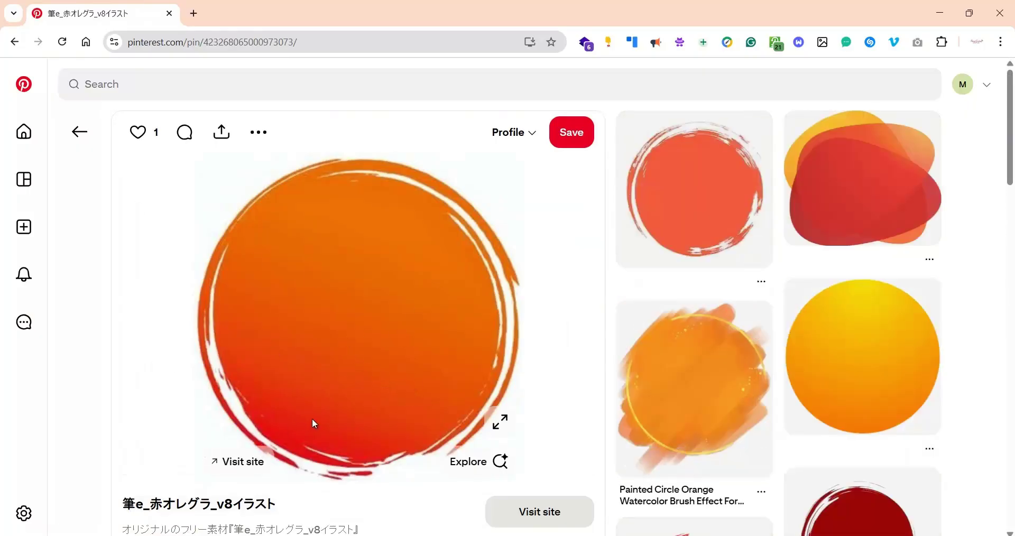
{"action": "right_click", "coordinate": [341, 300]}
{"action": "left_click", "coordinate": [420, 354]}
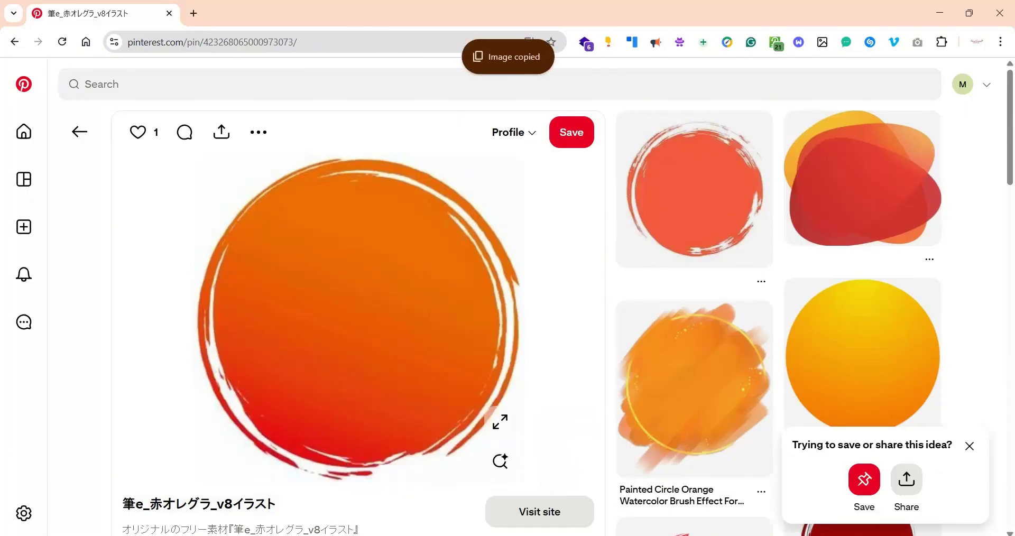
Switch to Photoshop, paste the copied circle above the Burger layer in FOOD MENU PHOTOSHOP.psd and place it beside the bun's right edge.
{"action": "key", "text": "alt+Tab"}
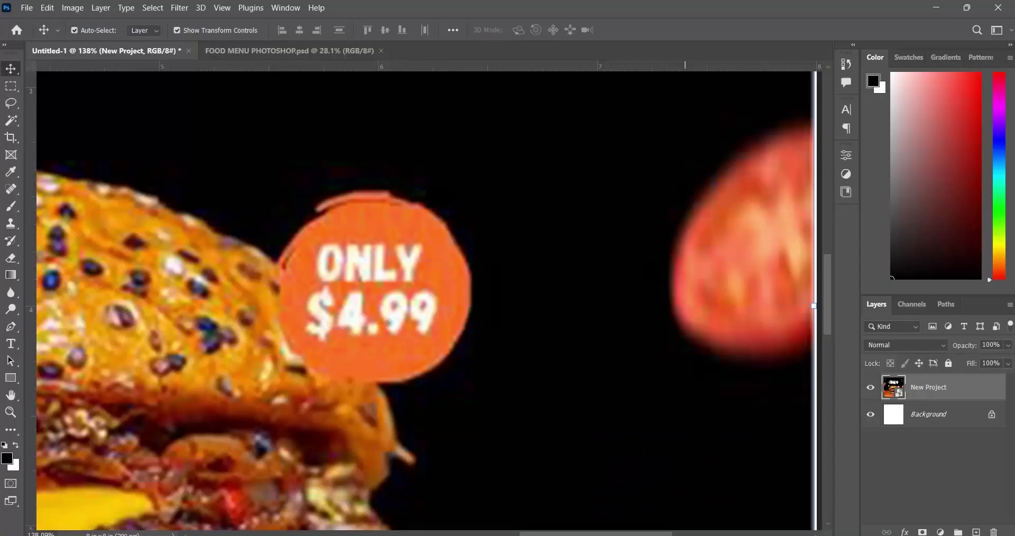
{"action": "scroll", "coordinate": [373, 316], "scroll_direction": "down", "scroll_amount": 5}
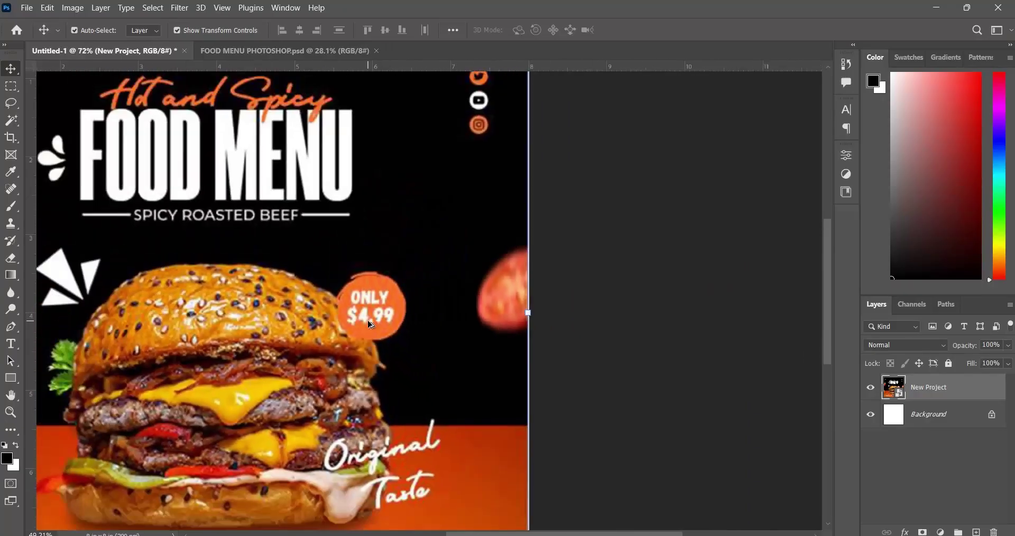
{"action": "left_click", "coordinate": [278, 51]}
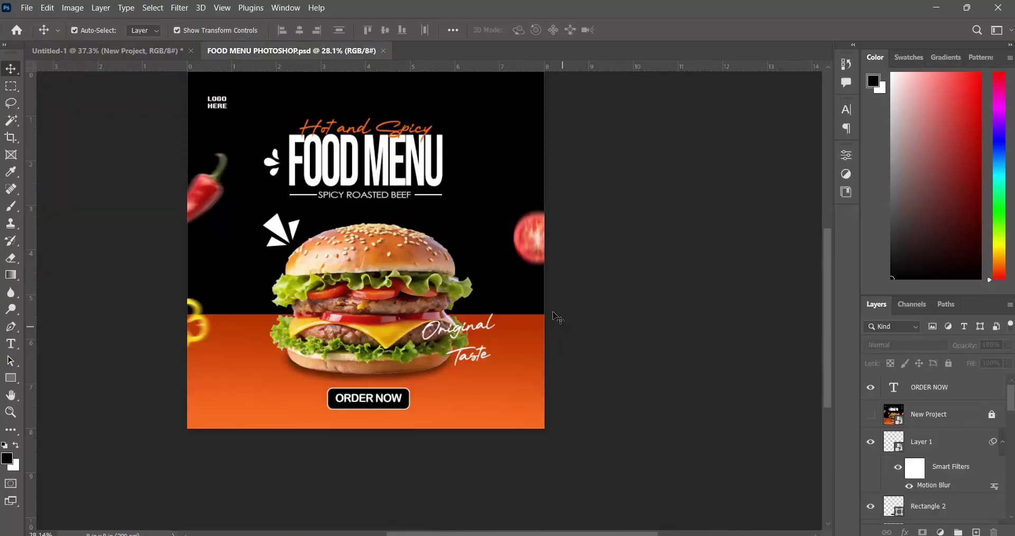
{"action": "left_click", "coordinate": [415, 270]}
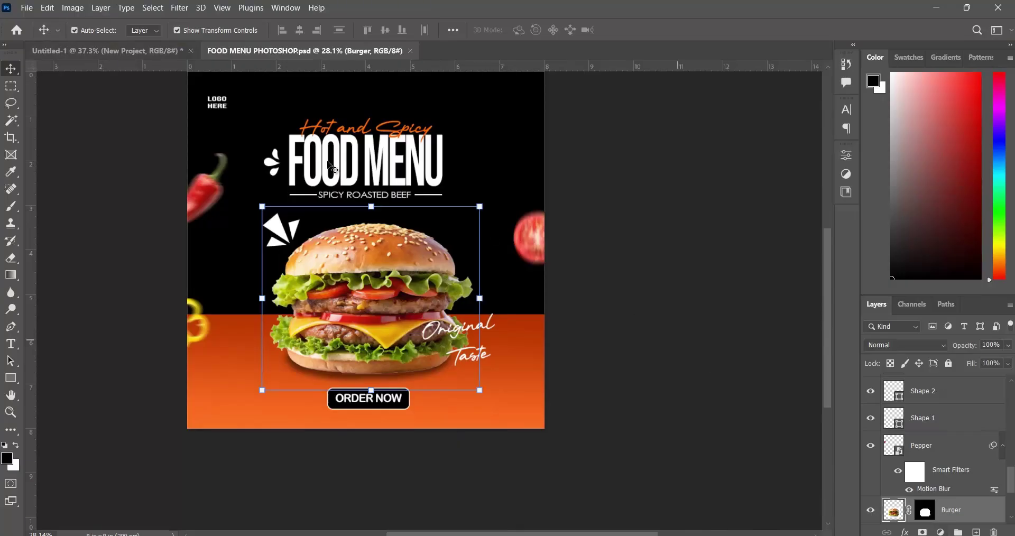
{"action": "left_click", "coordinate": [47, 7]}
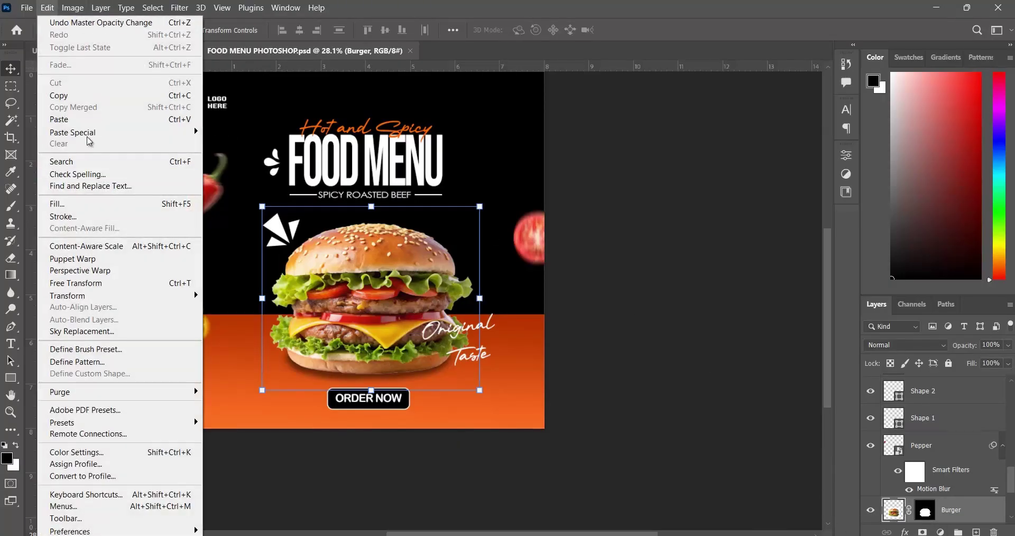
{"action": "left_click", "coordinate": [59, 119]}
{"action": "left_click_drag", "start_coordinate": [380, 246], "coordinate": [458, 261]}
{"action": "scroll", "coordinate": [458, 260], "scroll_direction": "up", "scroll_amount": 5}
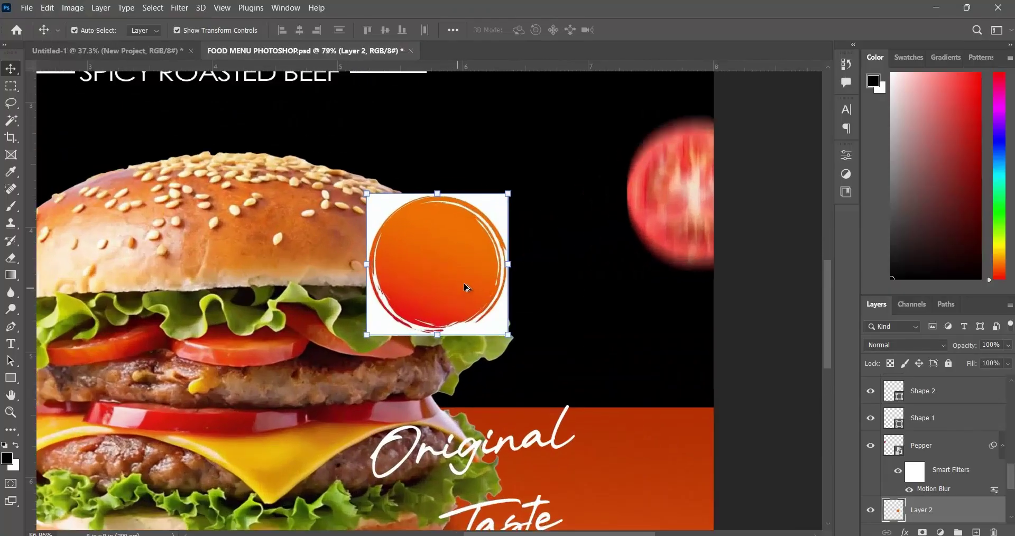
{"action": "scroll", "coordinate": [465, 287], "scroll_direction": "up", "scroll_amount": 5}
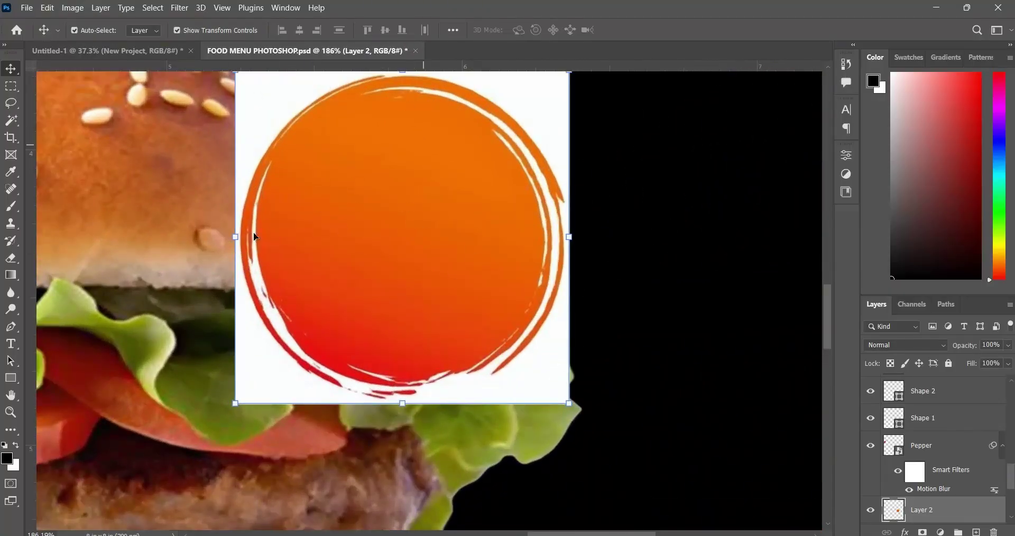
Compare the pasted circle with the "ONLY $4.99" price badge in the Untitled-1 reference design.
{"action": "left_click", "coordinate": [150, 56]}
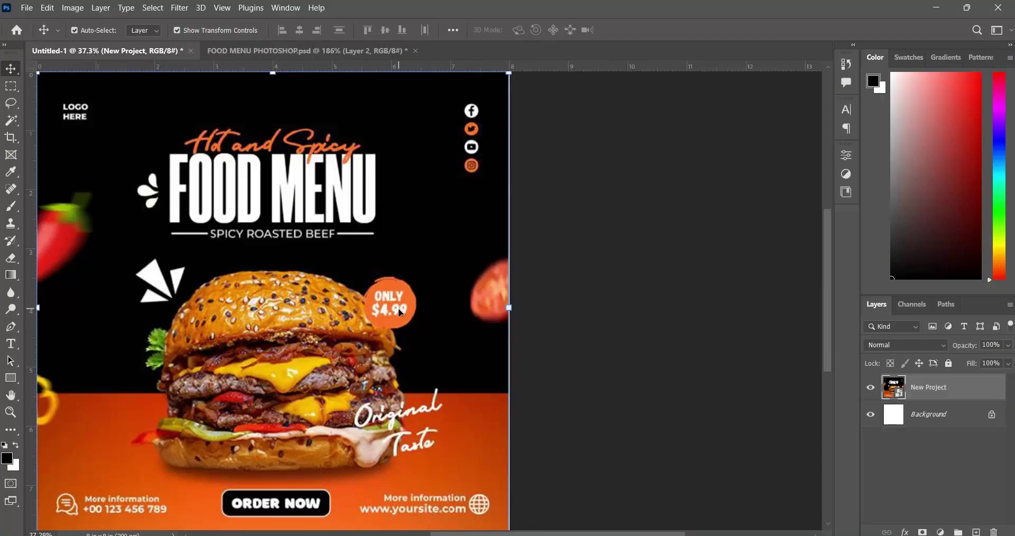
{"action": "scroll", "coordinate": [375, 346], "scroll_direction": "up", "scroll_amount": 5}
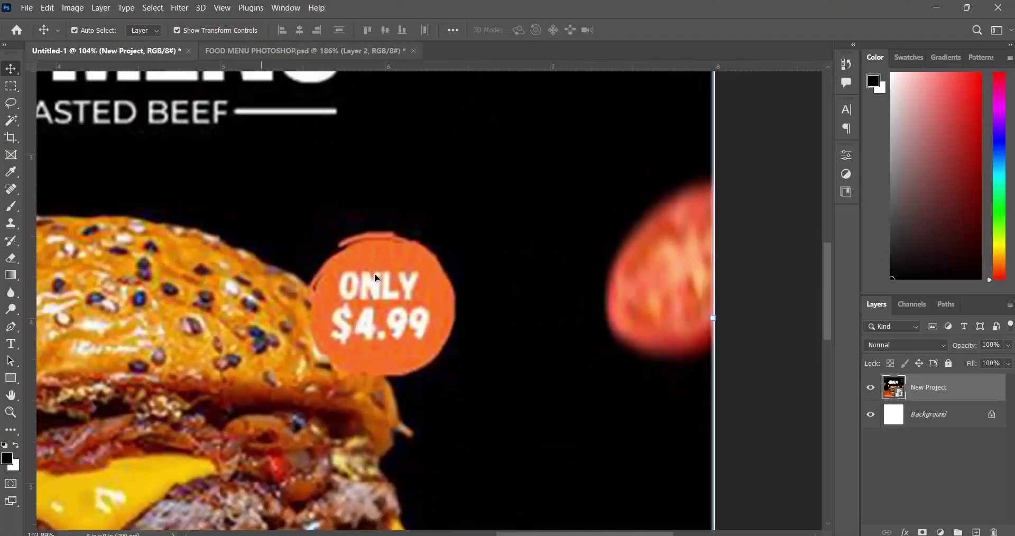
{"action": "left_click", "coordinate": [300, 50]}
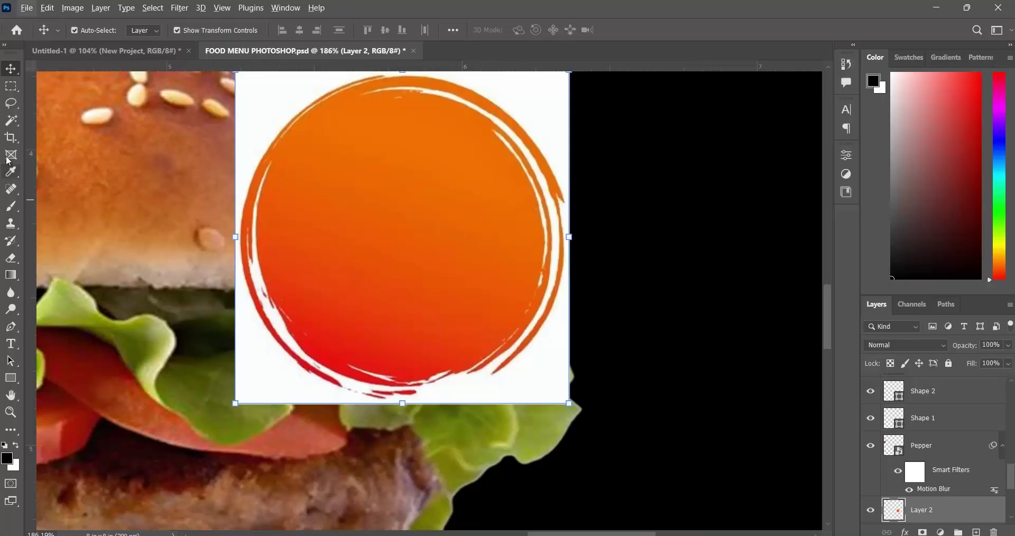
Try to delete the circle image's white background using a contiguous Magic Wand selection with tolerance 50.
{"action": "left_click", "coordinate": [11, 124]}
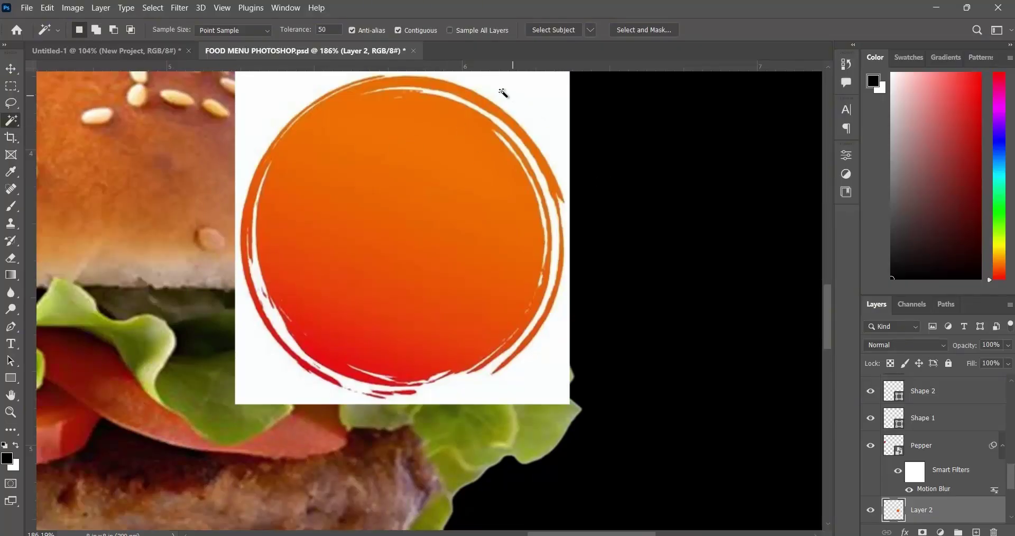
{"action": "scroll", "coordinate": [492, 110], "scroll_direction": "down", "scroll_amount": 3}
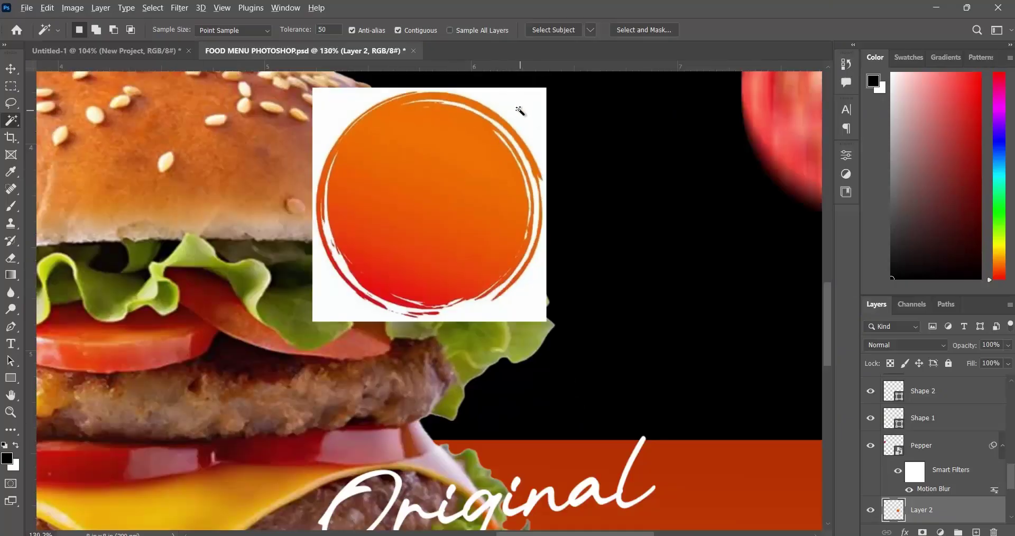
{"action": "scroll", "coordinate": [521, 110], "scroll_direction": "up", "scroll_amount": 2}
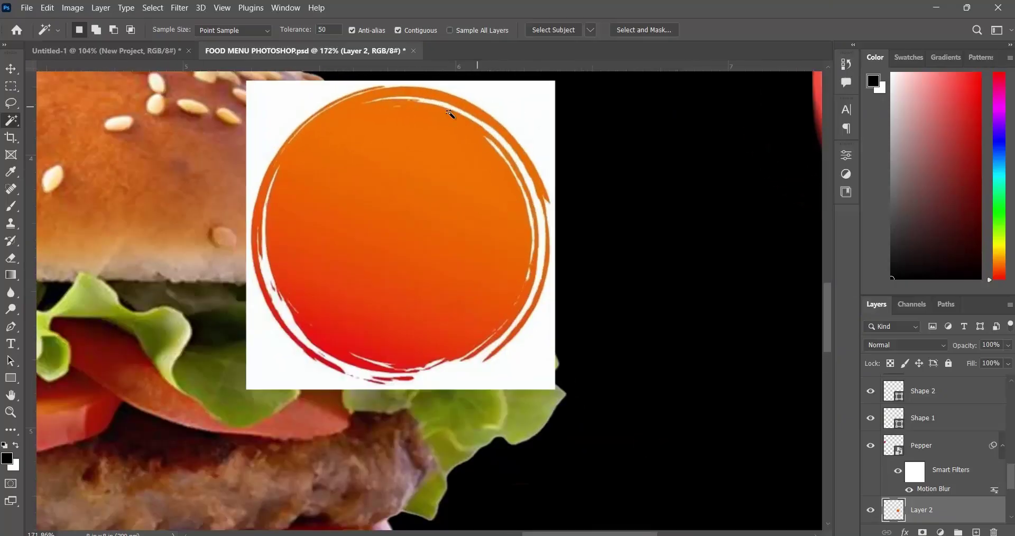
{"action": "left_click", "coordinate": [530, 103]}
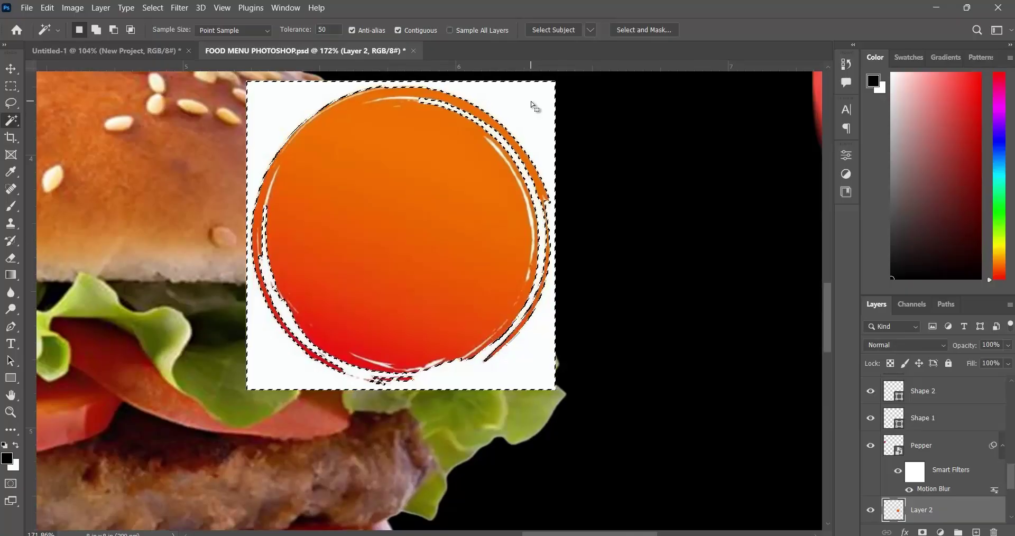
{"action": "key", "text": "Delete"}
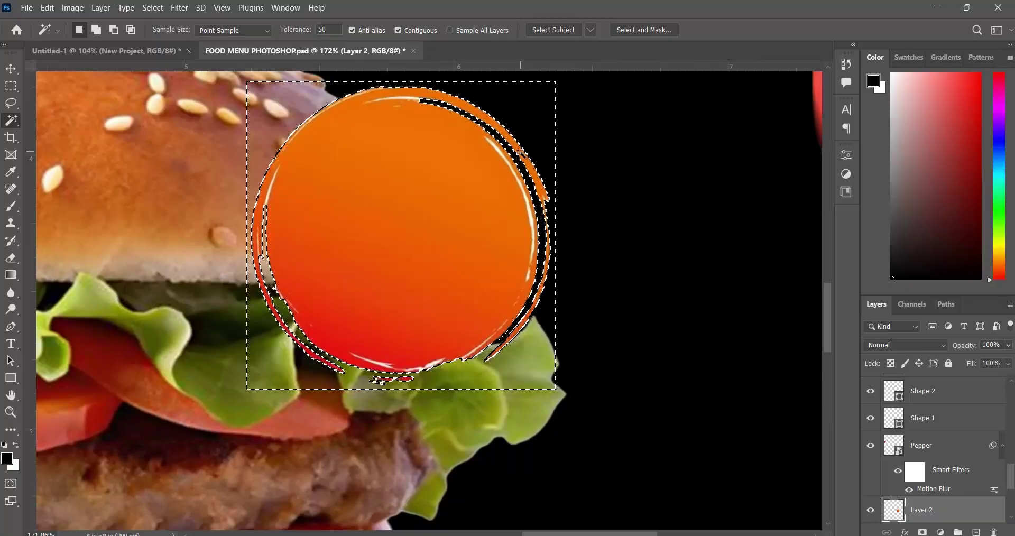
{"action": "scroll", "coordinate": [485, 212], "scroll_direction": "up", "scroll_amount": 2}
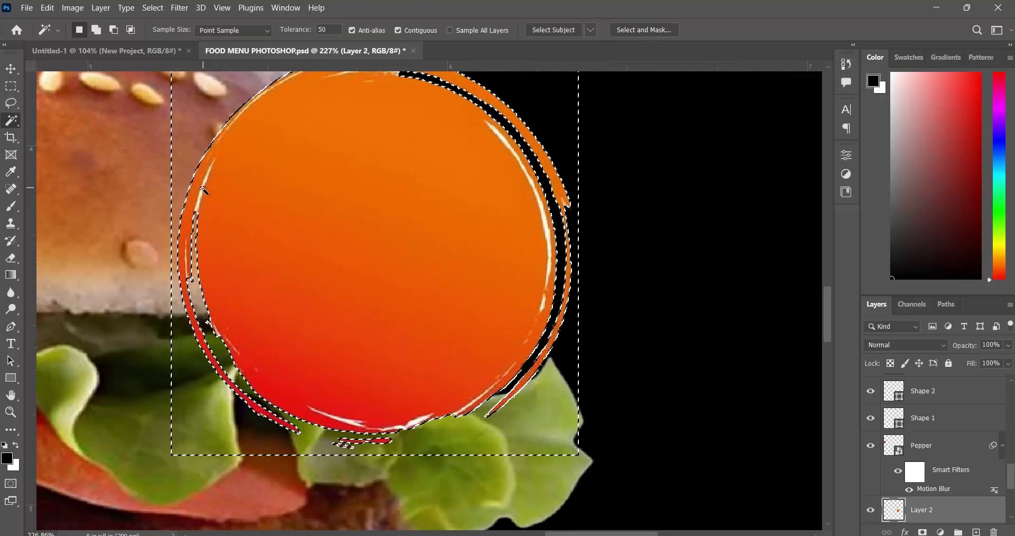
{"action": "scroll", "coordinate": [499, 145], "scroll_direction": "down", "scroll_amount": 3}
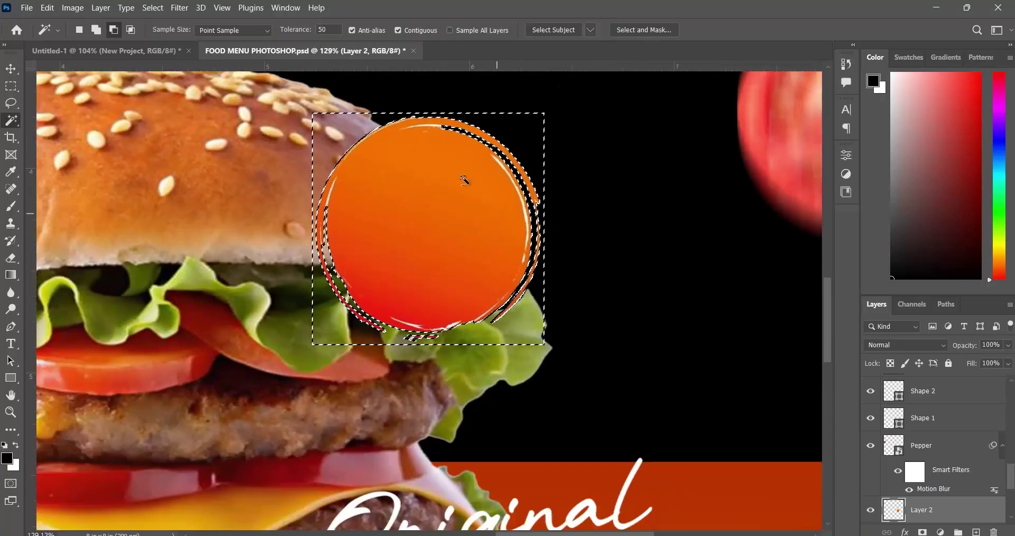
{"action": "scroll", "coordinate": [467, 175], "scroll_direction": "up", "scroll_amount": 2}
{"action": "scroll", "coordinate": [429, 175], "scroll_direction": "down", "scroll_amount": 2}
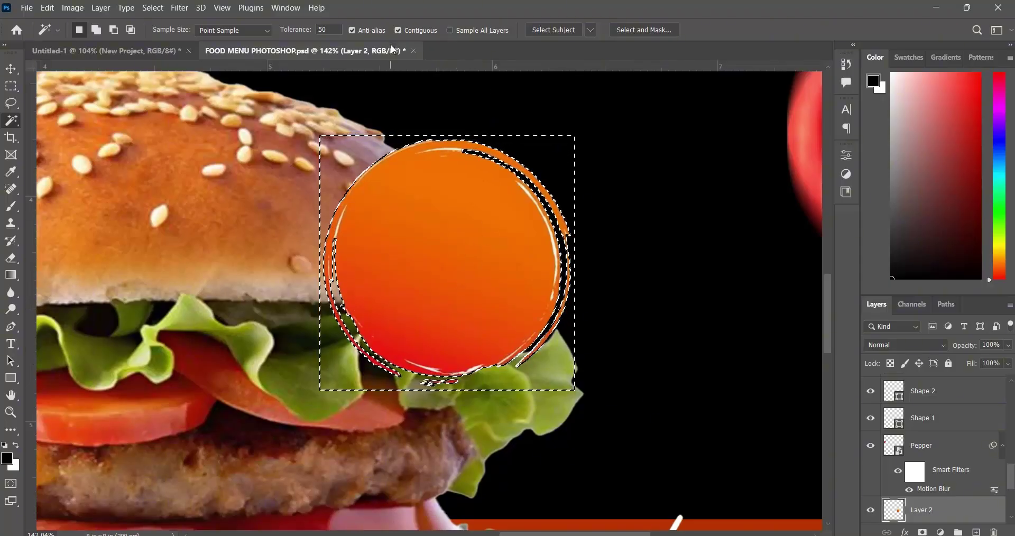
{"action": "key", "text": "ctrl+BackSpace"}
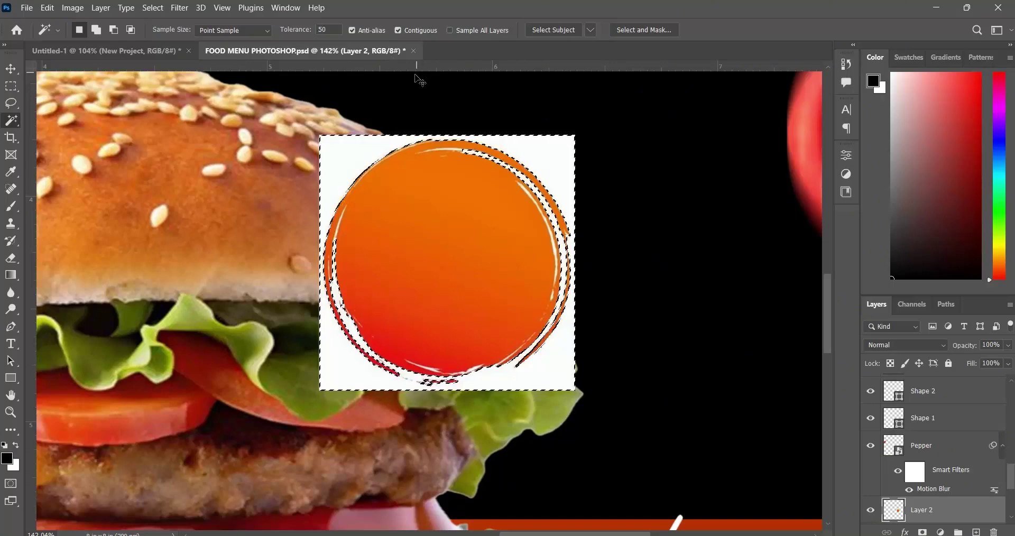
{"action": "key", "text": "ctrl+d"}
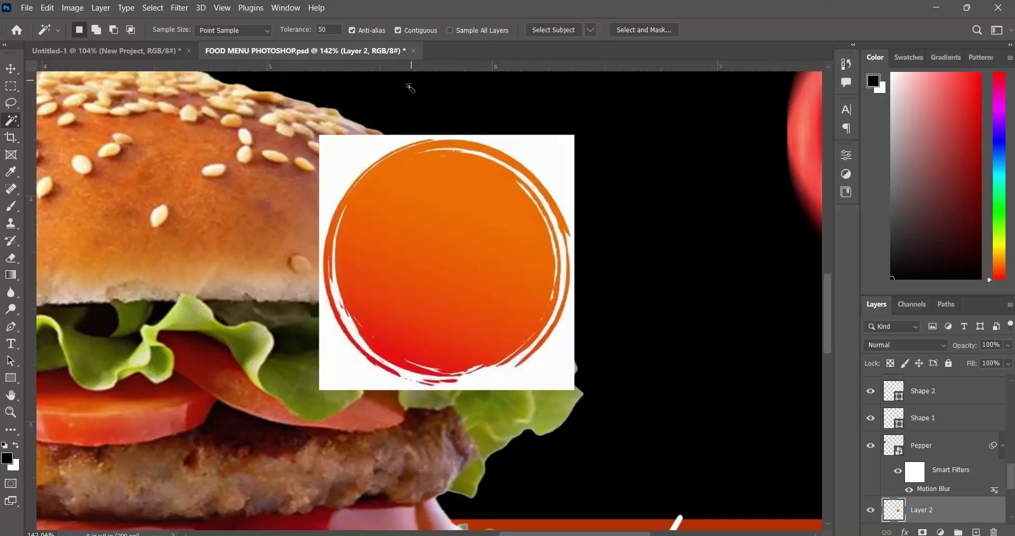
Select the circle image's white areas using the Magic Wand with Contiguous off, delete them and clear the selection.
{"action": "left_click", "coordinate": [400, 31]}
{"action": "scroll", "coordinate": [572, 223], "scroll_direction": "up", "scroll_amount": 2}
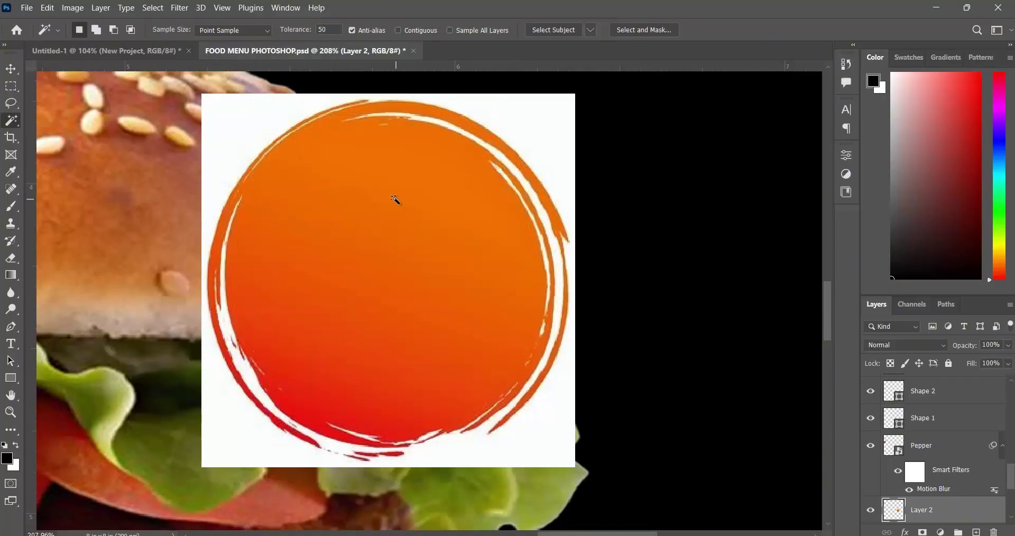
{"action": "left_click", "coordinate": [240, 128]}
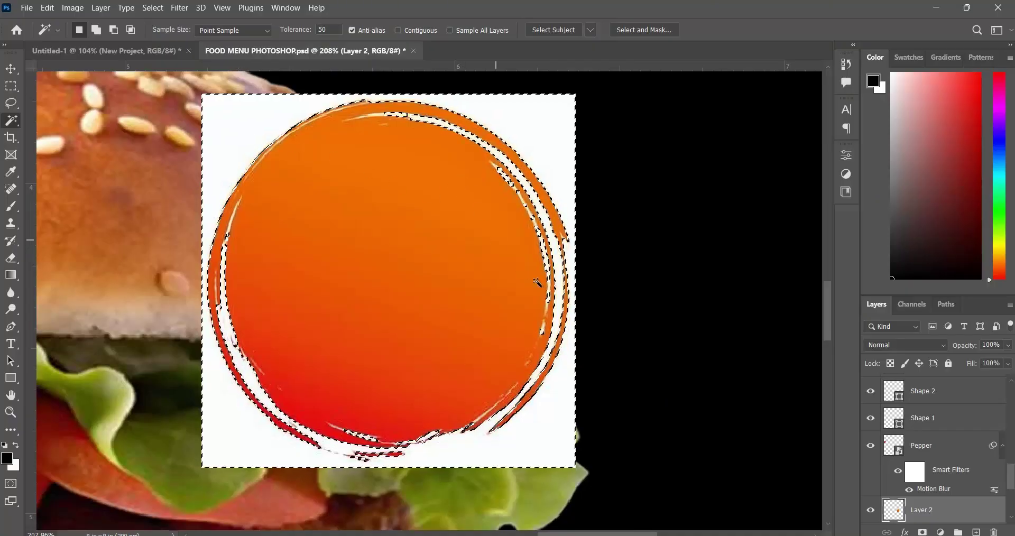
{"action": "scroll", "coordinate": [524, 248], "scroll_direction": "up", "scroll_amount": 5}
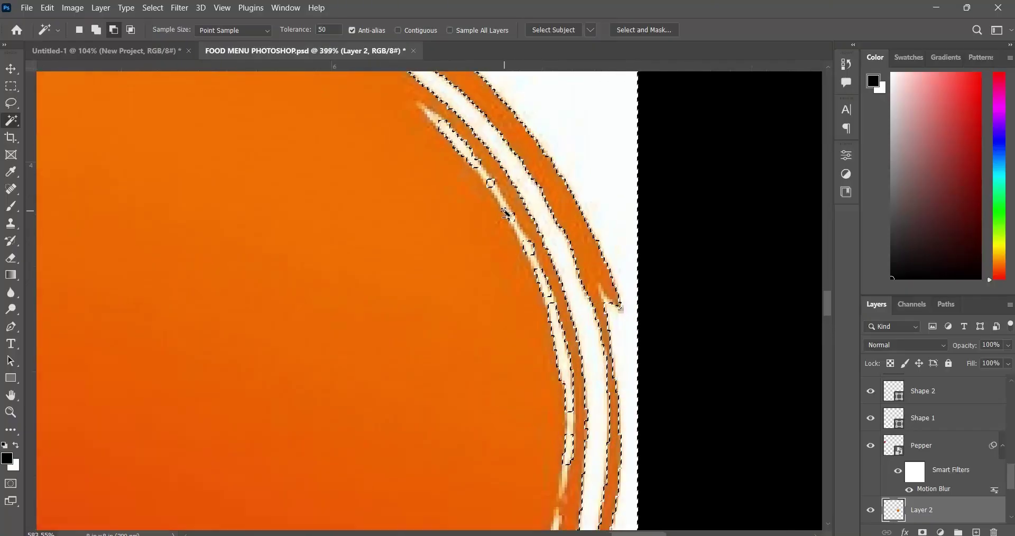
{"action": "scroll", "coordinate": [447, 277], "scroll_direction": "down", "scroll_amount": 5}
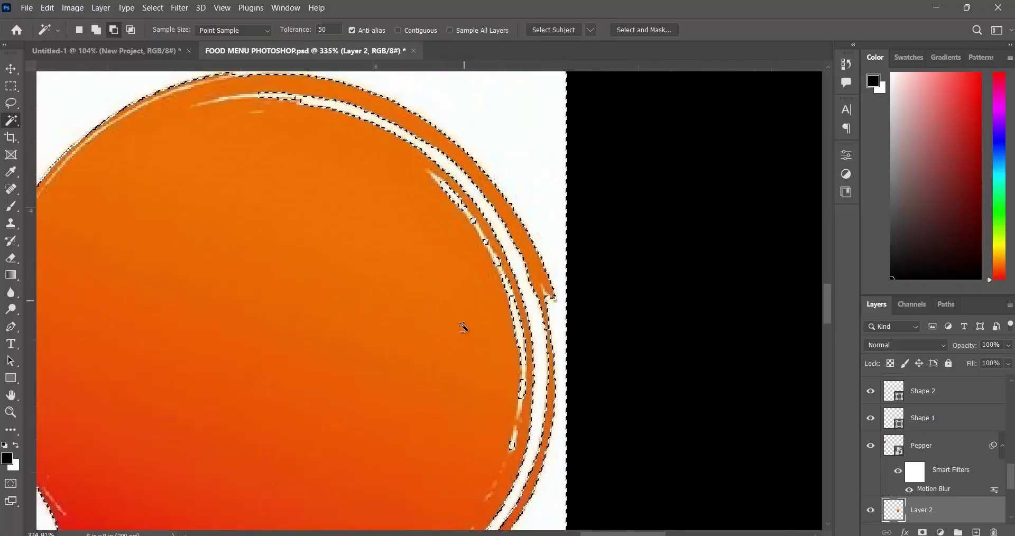
{"action": "scroll", "coordinate": [217, 439], "scroll_direction": "down", "scroll_amount": 3}
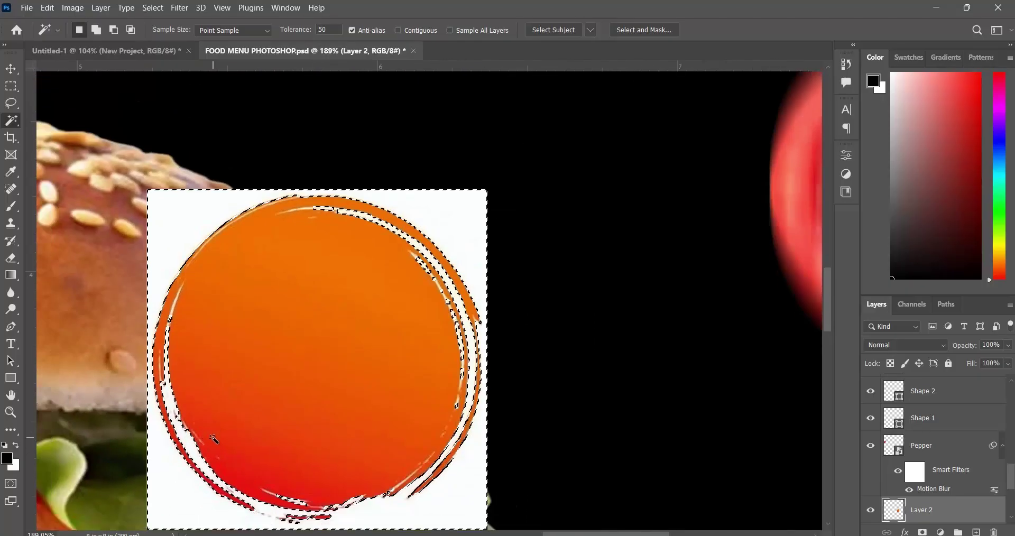
{"action": "scroll", "coordinate": [306, 346], "scroll_direction": "down", "scroll_amount": 1}
{"action": "scroll", "coordinate": [289, 340], "scroll_direction": "up", "scroll_amount": 2}
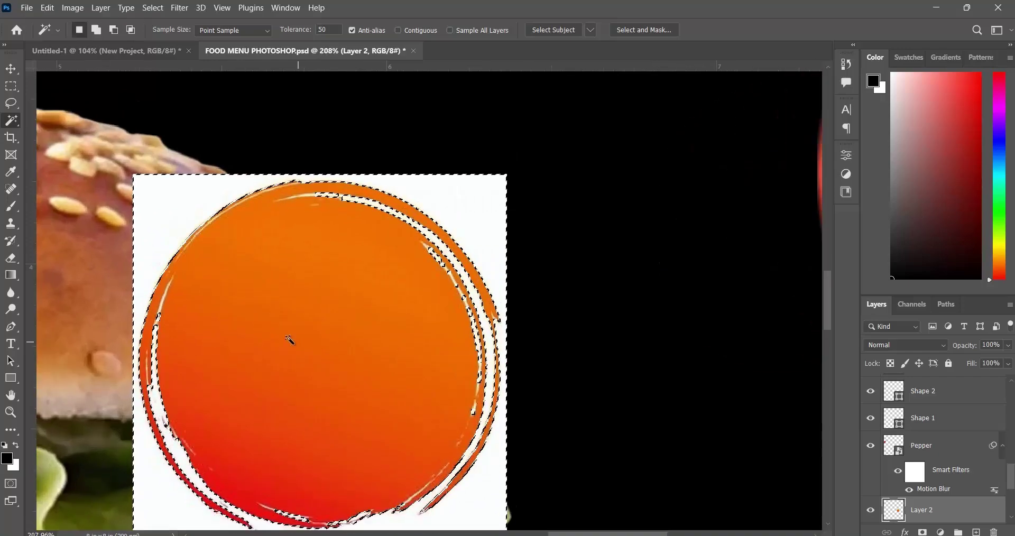
{"action": "key", "text": "Delete"}
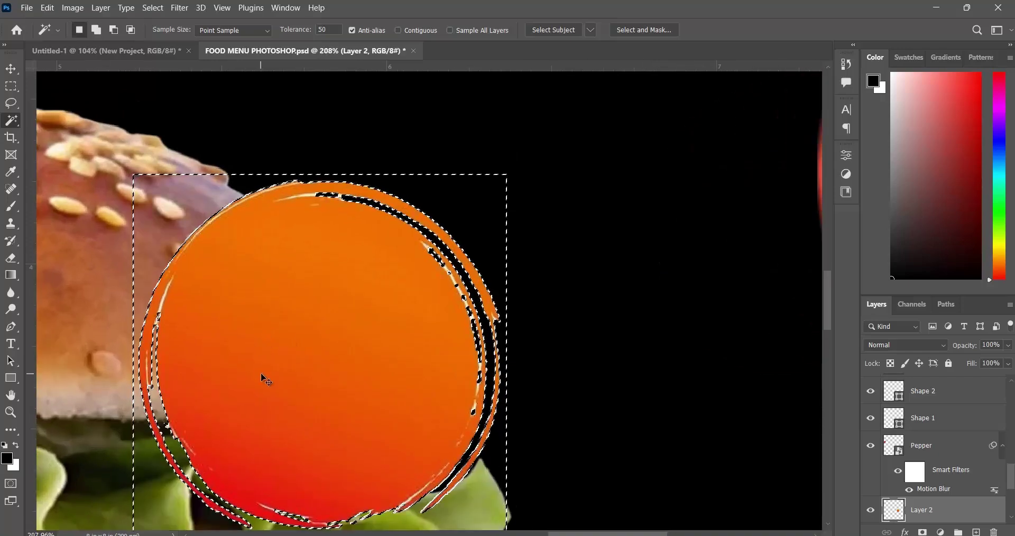
{"action": "key", "text": "ctrl+d"}
Select the Eraser tool for cleaning the pale fringe inside the orange circle's right edge.
{"action": "scroll", "coordinate": [393, 364], "scroll_direction": "down", "scroll_amount": 5}
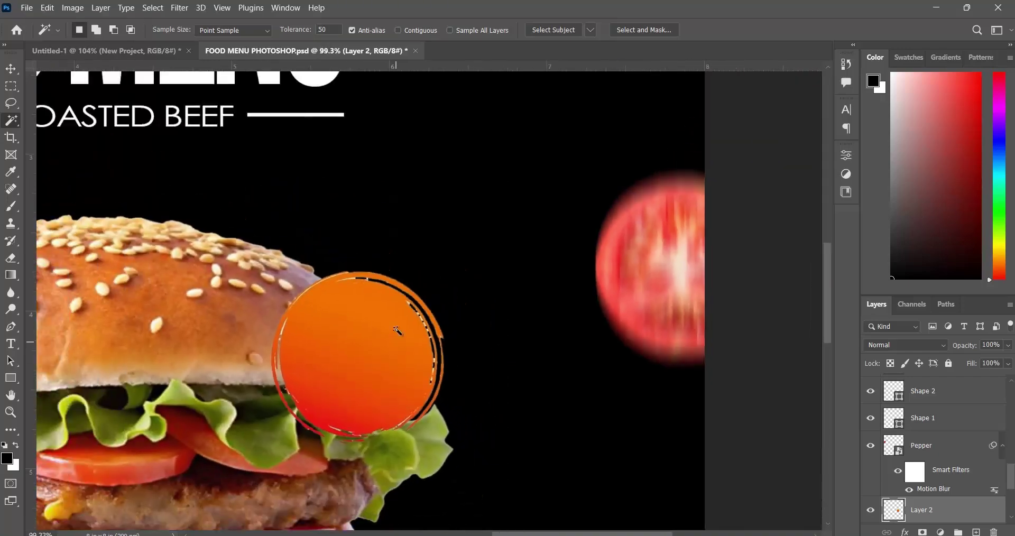
{"action": "scroll", "coordinate": [390, 348], "scroll_direction": "up", "scroll_amount": 8}
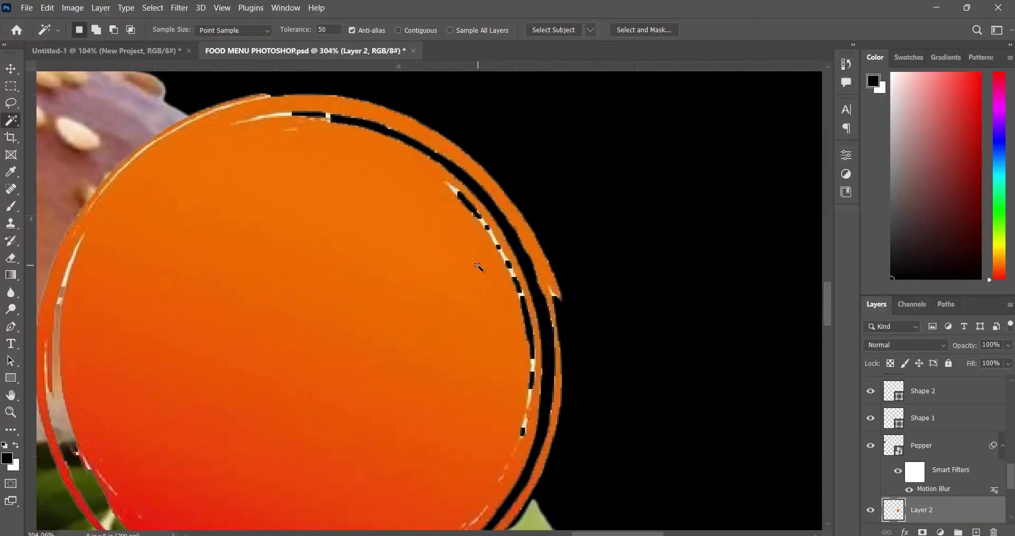
{"action": "scroll", "coordinate": [534, 262], "scroll_direction": "down", "scroll_amount": 4}
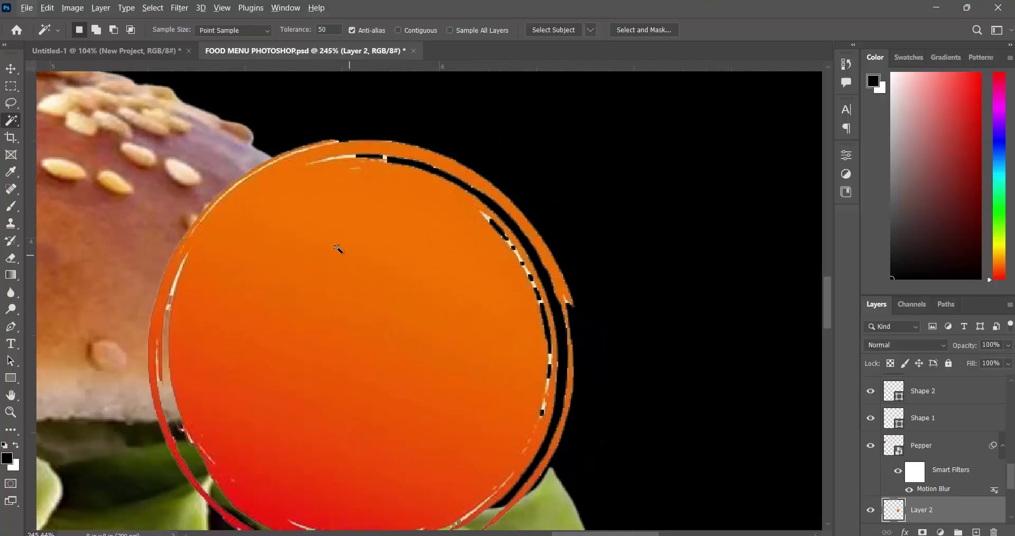
{"action": "scroll", "coordinate": [328, 229], "scroll_direction": "down", "scroll_amount": 2}
{"action": "scroll", "coordinate": [251, 426], "scroll_direction": "up", "scroll_amount": 1}
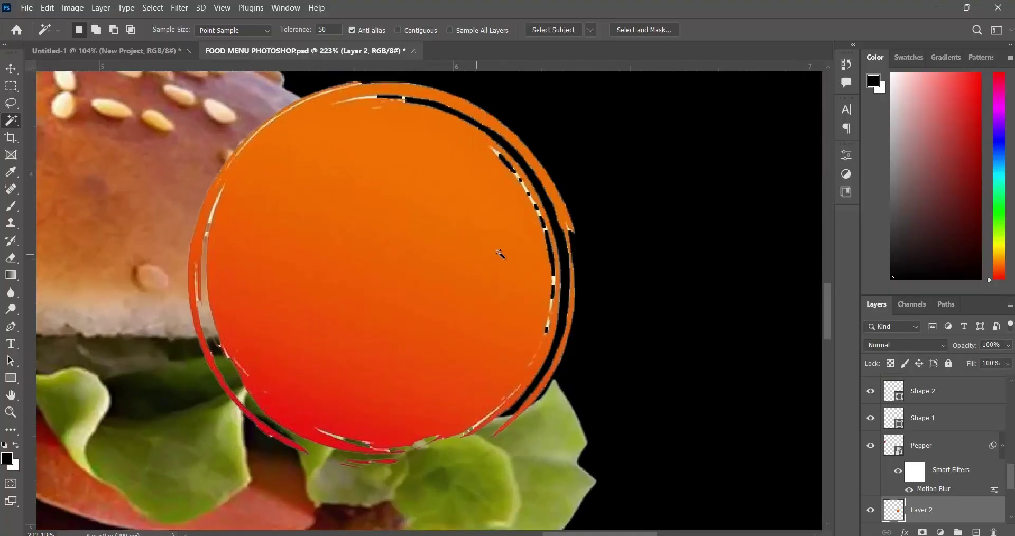
{"action": "scroll", "coordinate": [538, 198], "scroll_direction": "up", "scroll_amount": 3}
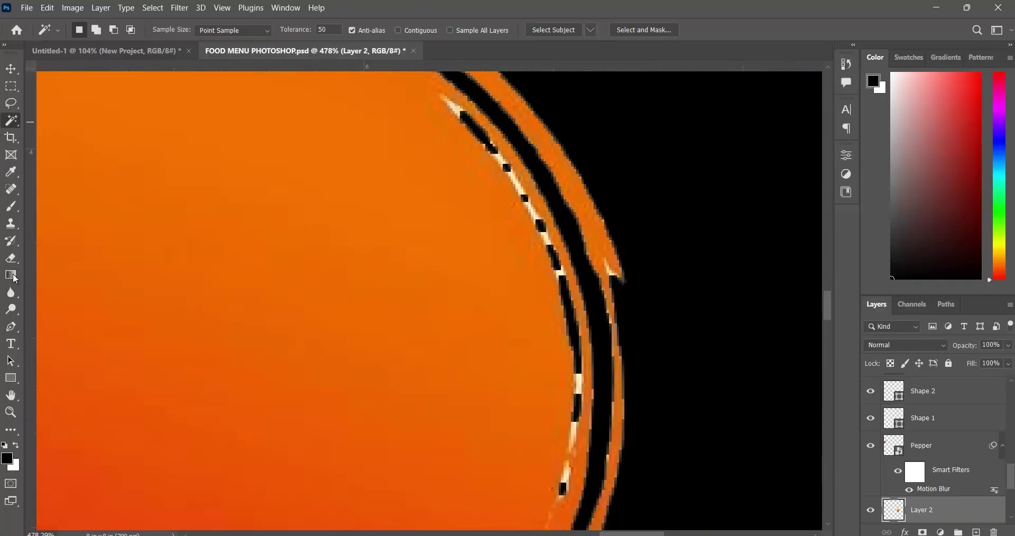
{"action": "left_click", "coordinate": [11, 206]}
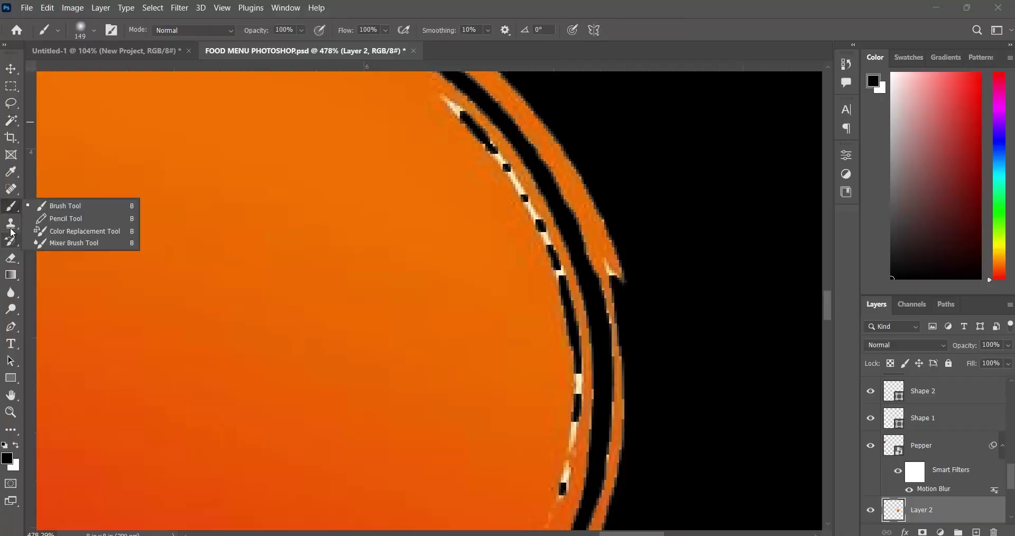
{"action": "left_click", "coordinate": [10, 224]}
{"action": "left_click", "coordinate": [17, 208]}
{"action": "left_click", "coordinate": [14, 191]}
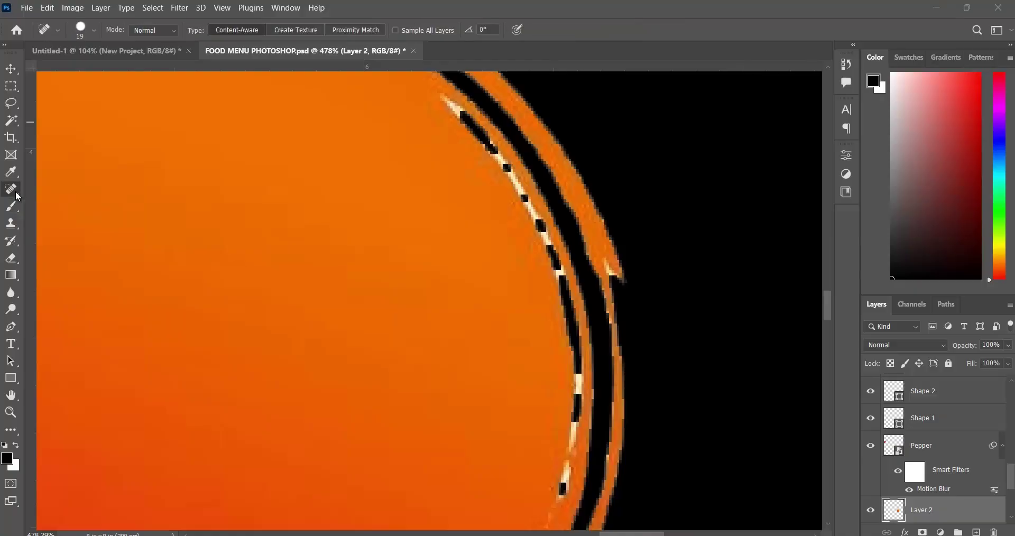
{"action": "left_click", "coordinate": [14, 261]}
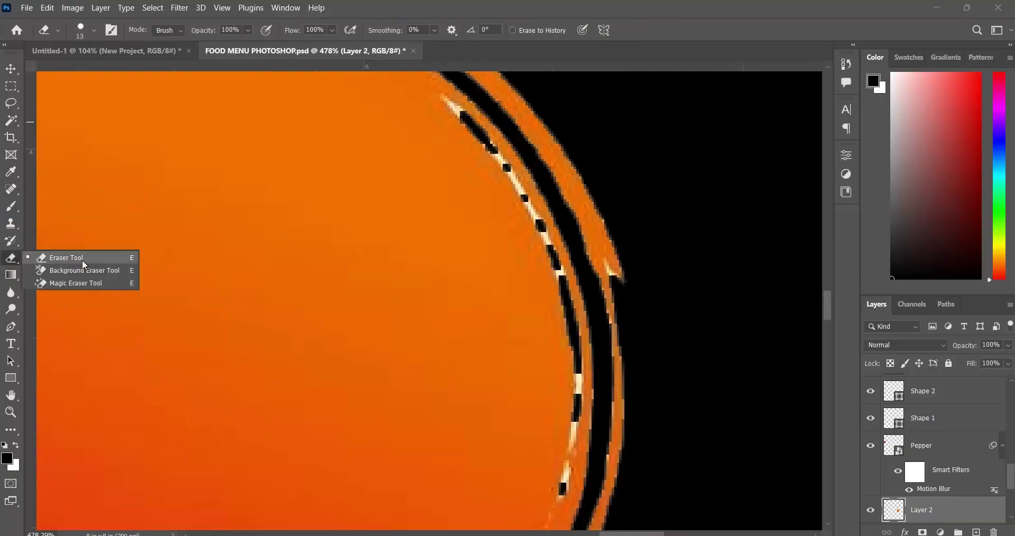
{"action": "key", "text": "bracketleft"}
{"action": "key", "text": "bracketleft"}
{"action": "key", "text": "bracketleft"}
{"action": "key", "text": "bracketleft"}
{"action": "key", "text": "bracketleft"}
{"action": "key", "text": "bracketleft"}
{"action": "key", "text": "bracketleft"}
{"action": "key", "text": "bracketleft"}
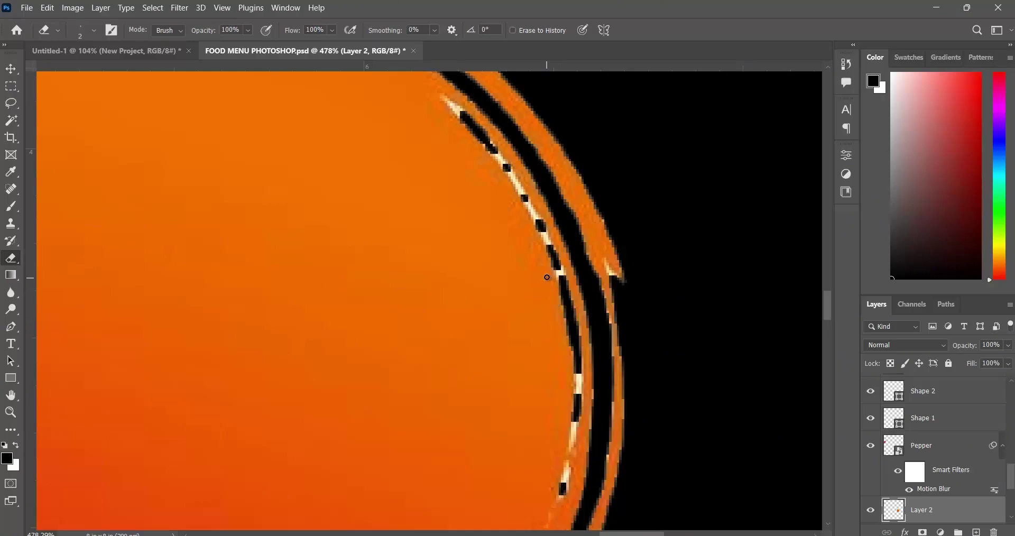
{"action": "key", "text": "bracketright"}
{"action": "key", "text": "bracketright"}
{"action": "key", "text": "bracketright"}
{"action": "key", "text": "bracketright"}
{"action": "key", "text": "bracketright"}
{"action": "key", "text": "bracketright"}
{"action": "key", "text": "bracketright"}
{"action": "key", "text": "bracketright"}
{"action": "key", "text": "bracketright"}
{"action": "key", "text": "bracketright"}
{"action": "key", "text": "bracketright"}
{"action": "key", "text": "bracketright"}
{"action": "key", "text": "bracketright"}
{"action": "key", "text": "bracketright"}
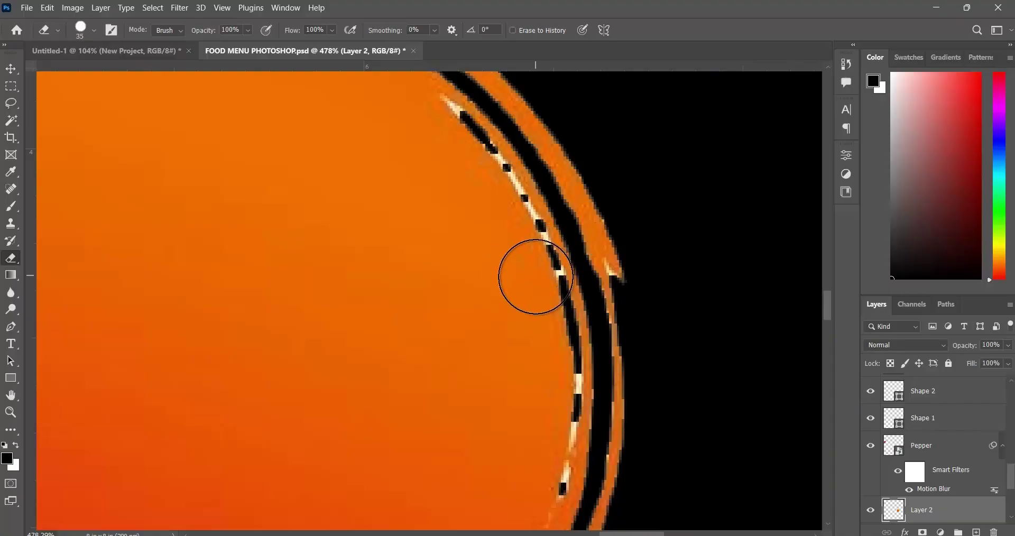
{"action": "key", "text": "bracketleft"}
{"action": "key", "text": "bracketleft"}
{"action": "key", "text": "bracketleft"}
{"action": "key", "text": "bracketleft"}
{"action": "key", "text": "bracketleft"}
{"action": "key", "text": "bracketleft"}
{"action": "key", "text": "bracketleft"}
{"action": "key", "text": "bracketleft"}
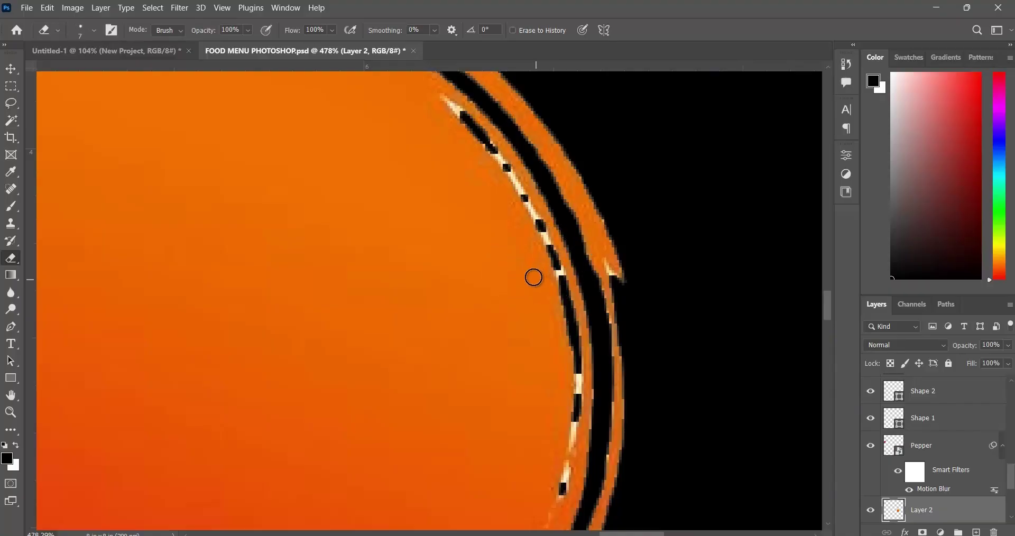
{"action": "key", "text": "bracketleft"}
{"action": "key", "text": "bracketright"}
{"action": "key", "text": "bracketright"}
{"action": "key", "text": "bracketright"}
{"action": "key", "text": "bracketright"}
{"action": "key", "text": "bracketright"}
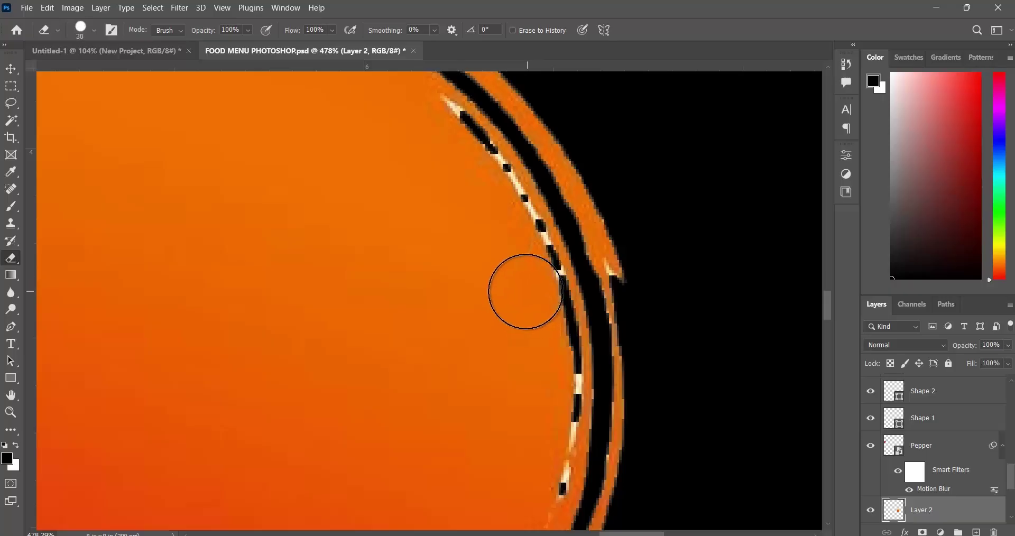
{"action": "key", "text": "bracketleft"}
Set the eraser size to 1 px, try a stroke on the orange circle and undo it.
{"action": "left_click", "coordinate": [94, 30]}
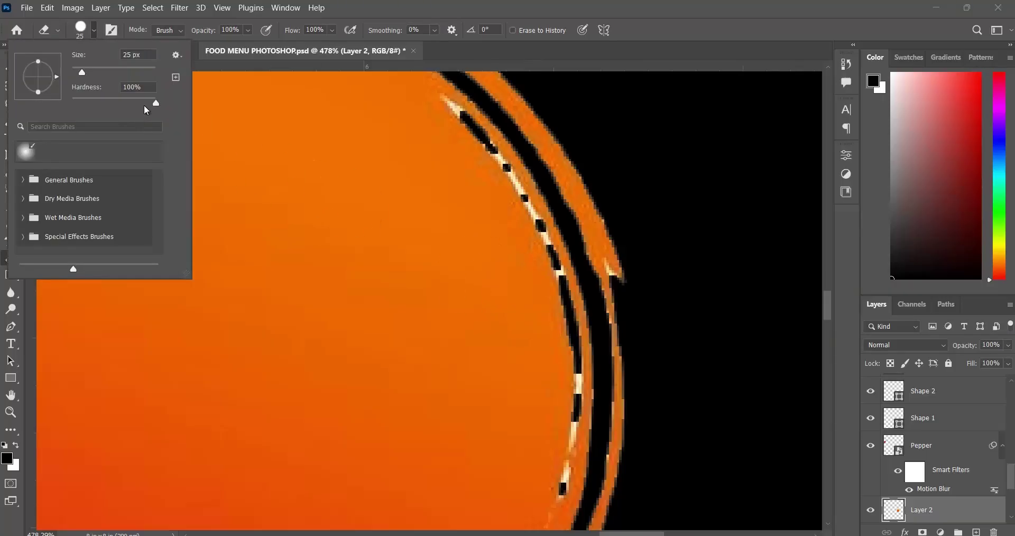
{"action": "left_click_drag", "start_coordinate": [84, 74], "coordinate": [72, 77]}
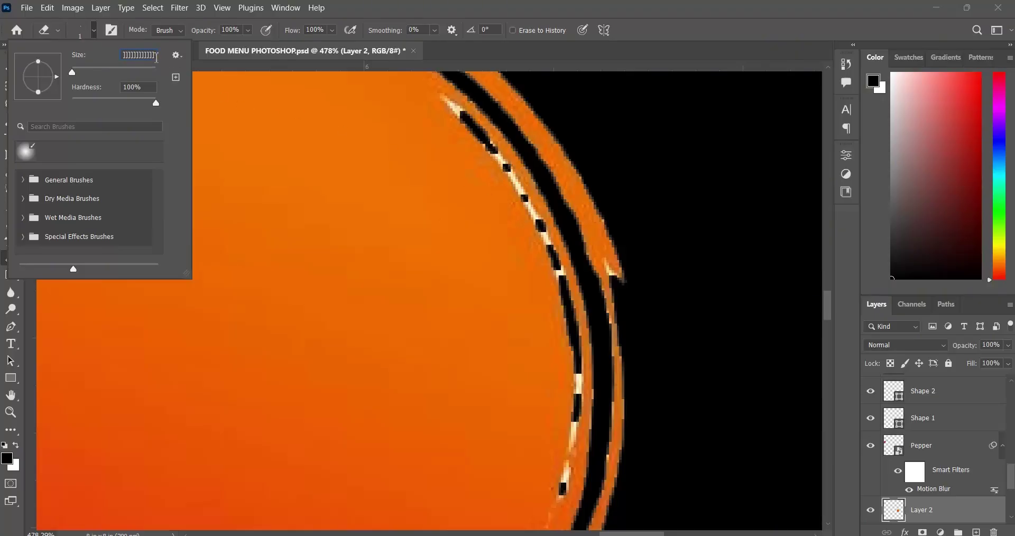
{"action": "key", "text": "ctrl+a"}
{"action": "key", "text": "BackSpace"}
{"action": "key", "text": "Return"}
{"action": "left_click", "coordinate": [518, 218]}
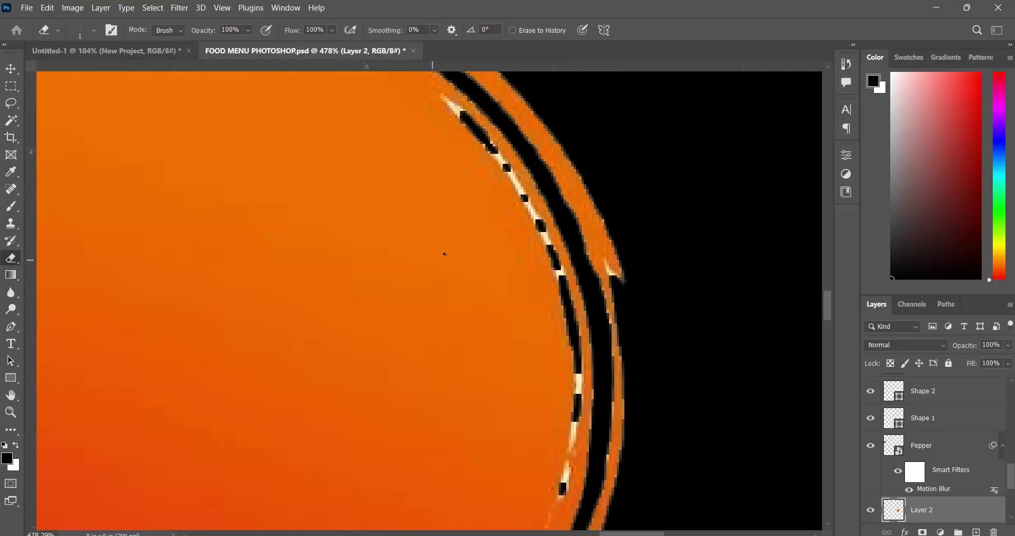
{"action": "mouse_move", "coordinate": [507, 231]}
{"action": "left_mouse_down"}
{"action": "mouse_move", "coordinate": [464, 275]}
{"action": "mouse_move", "coordinate": [479, 300]}
{"action": "left_mouse_up"}
{"action": "key", "text": "ctrl+z"}
Try erasing beside the circle's right edge with a 20 px eraser and undo the stroke.
{"action": "right_click", "coordinate": [10, 258]}
{"action": "left_click", "coordinate": [49, 257]}
{"action": "left_click", "coordinate": [94, 32]}
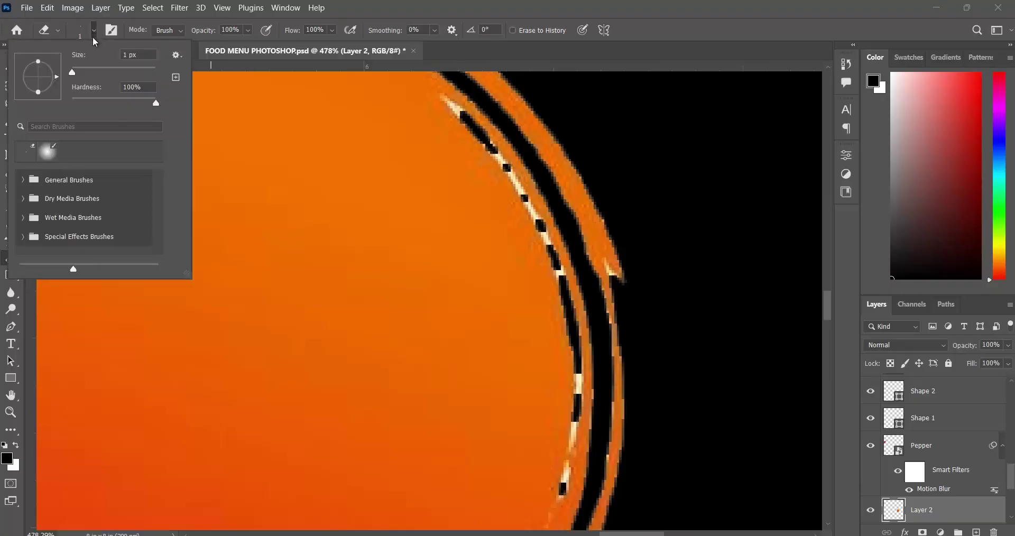
{"action": "left_click_drag", "start_coordinate": [78, 76], "coordinate": [82, 76]}
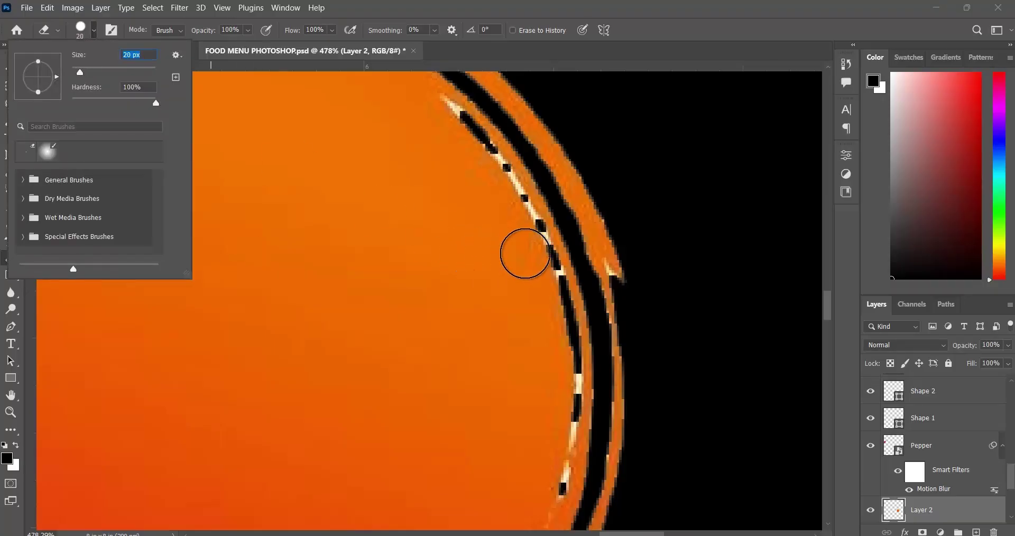
{"action": "left_click_drag", "start_coordinate": [525, 252], "coordinate": [535, 263]}
{"action": "key", "text": "ctrl+z"}
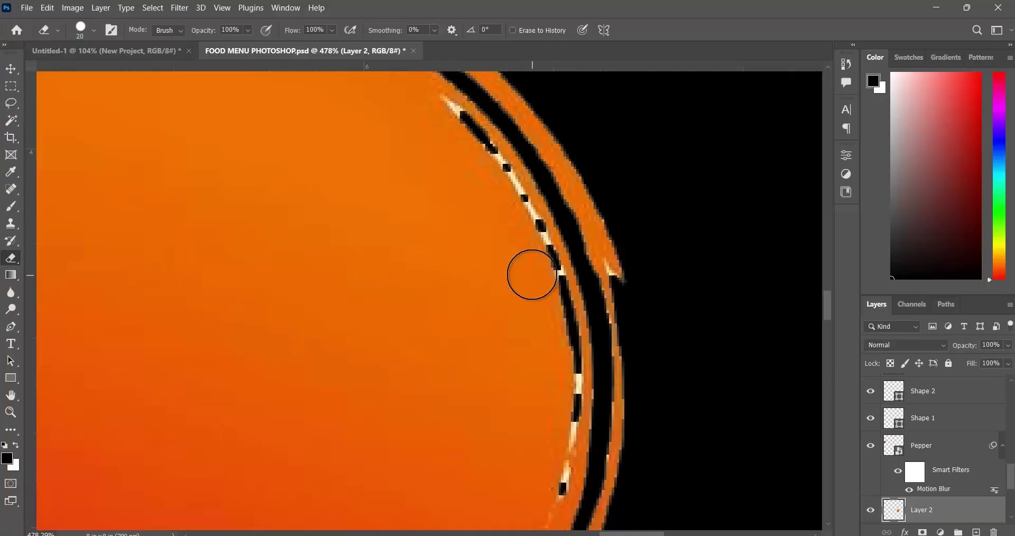
Reduce the eraser to 6 px, try it on the pale fringe and undo the stroke.
{"action": "key", "text": "bracketright"}
{"action": "key", "text": "bracketleft"}
{"action": "key", "text": "bracketleft"}
{"action": "key", "text": "bracketleft"}
{"action": "key", "text": "bracketleft"}
{"action": "key", "text": "bracketleft"}
{"action": "key", "text": "bracketleft"}
{"action": "key", "text": "bracketleft"}
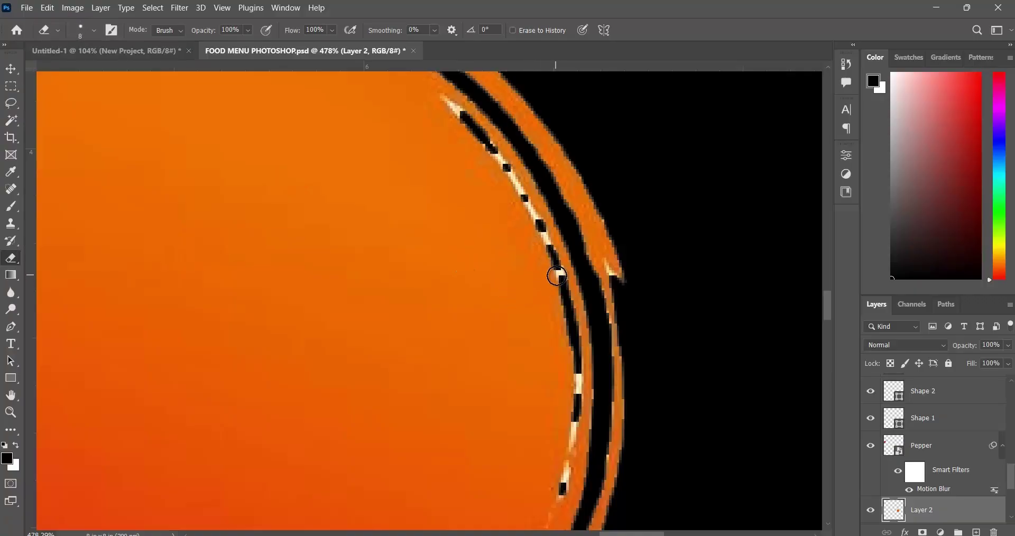
{"action": "scroll", "coordinate": [559, 278], "scroll_direction": "up", "scroll_amount": 2}
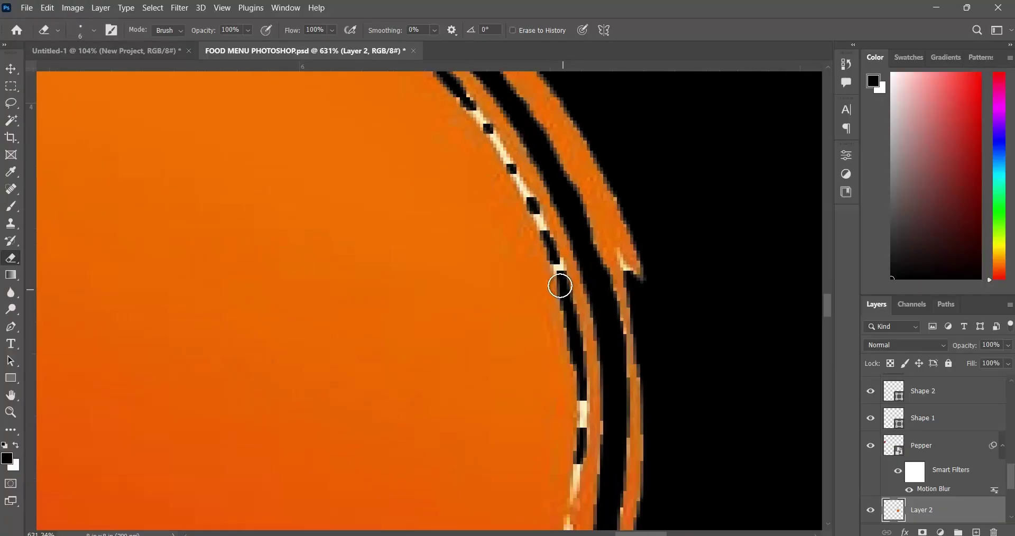
{"action": "scroll", "coordinate": [537, 220], "scroll_direction": "up", "scroll_amount": 1}
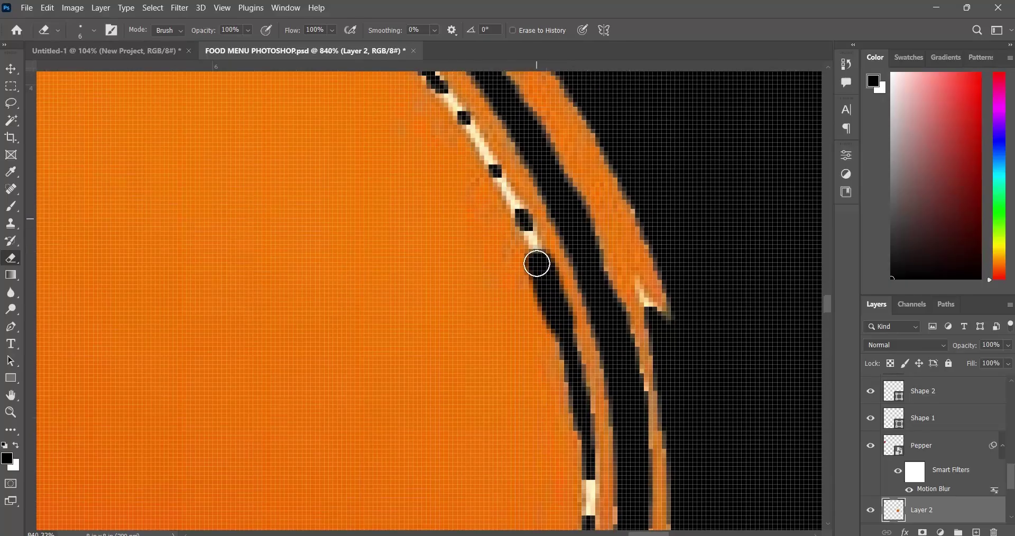
{"action": "key", "text": "ctrl+z"}
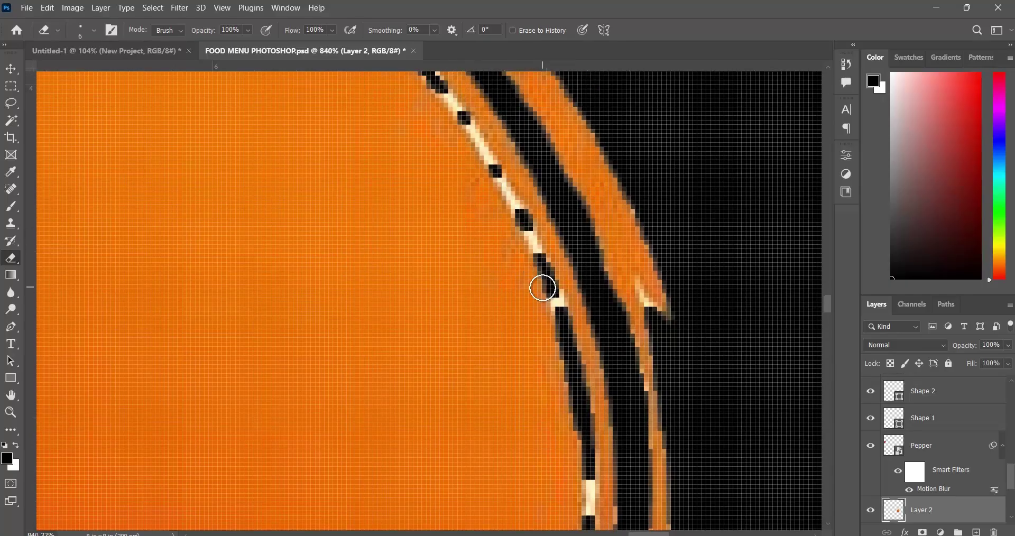
Erase the pale fringe along the inner gap at the circle's right edge with a 4 px eraser.
{"action": "key", "text": "bracketleft"}
{"action": "key", "text": "bracketleft"}
{"action": "left_click_drag", "start_coordinate": [560, 316], "coordinate": [503, 190]}
{"action": "key", "text": "bracketleft"}
{"action": "key", "text": "bracketleft"}
{"action": "scroll", "coordinate": [500, 191], "scroll_direction": "up", "scroll_amount": 3}
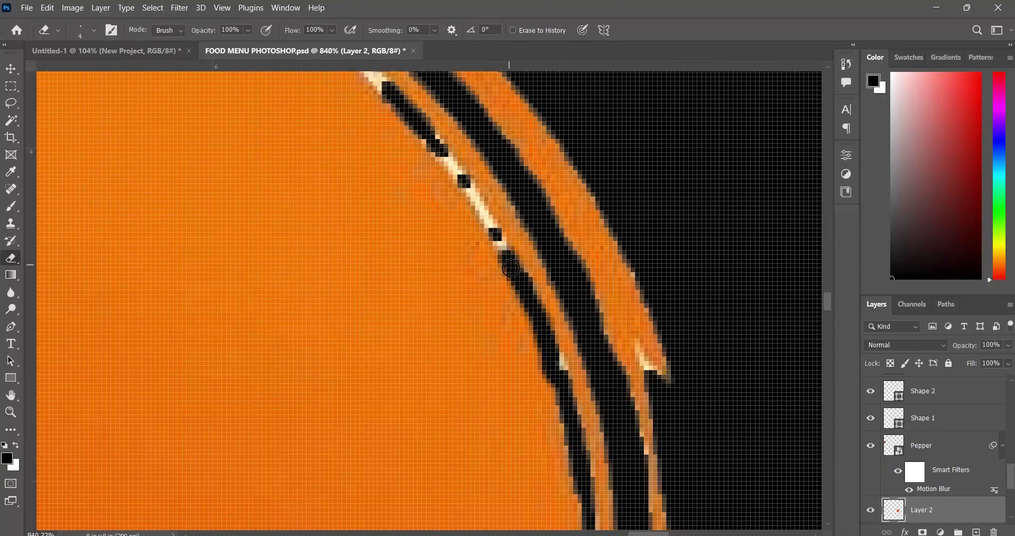
{"action": "mouse_move", "coordinate": [512, 270]}
{"action": "left_mouse_down"}
{"action": "mouse_move", "coordinate": [440, 164]}
{"action": "mouse_move", "coordinate": [505, 254]}
{"action": "mouse_move", "coordinate": [446, 159]}
{"action": "mouse_move", "coordinate": [512, 259]}
{"action": "left_mouse_up"}
{"action": "scroll", "coordinate": [450, 201], "scroll_direction": "up", "scroll_amount": 2}
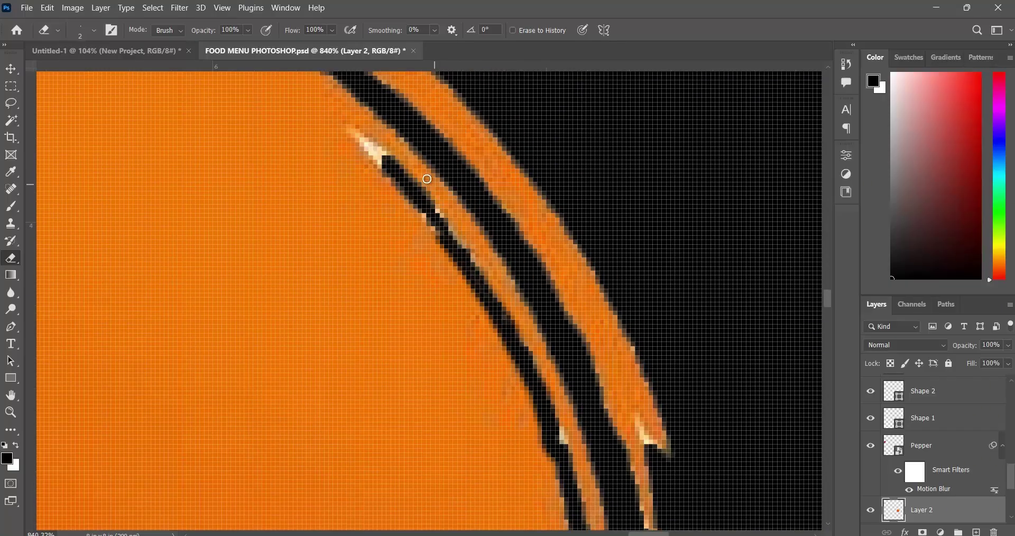
Erase the remaining pale pixels at the gap's upper tip and the outer ring's notch with a 2 px eraser.
{"action": "mouse_move", "coordinate": [379, 154]}
{"action": "left_mouse_down"}
{"action": "mouse_move", "coordinate": [363, 138]}
{"action": "mouse_move", "coordinate": [417, 206]}
{"action": "mouse_move", "coordinate": [566, 471]}
{"action": "mouse_move", "coordinate": [560, 433]}
{"action": "mouse_move", "coordinate": [483, 301]}
{"action": "mouse_move", "coordinate": [516, 351]}
{"action": "left_mouse_up"}
{"action": "mouse_move", "coordinate": [653, 454]}
{"action": "left_mouse_down"}
{"action": "mouse_move", "coordinate": [635, 420]}
{"action": "mouse_move", "coordinate": [654, 452]}
{"action": "mouse_move", "coordinate": [641, 431]}
{"action": "left_mouse_up"}
{"action": "left_click_drag", "start_coordinate": [641, 432], "coordinate": [657, 473]}
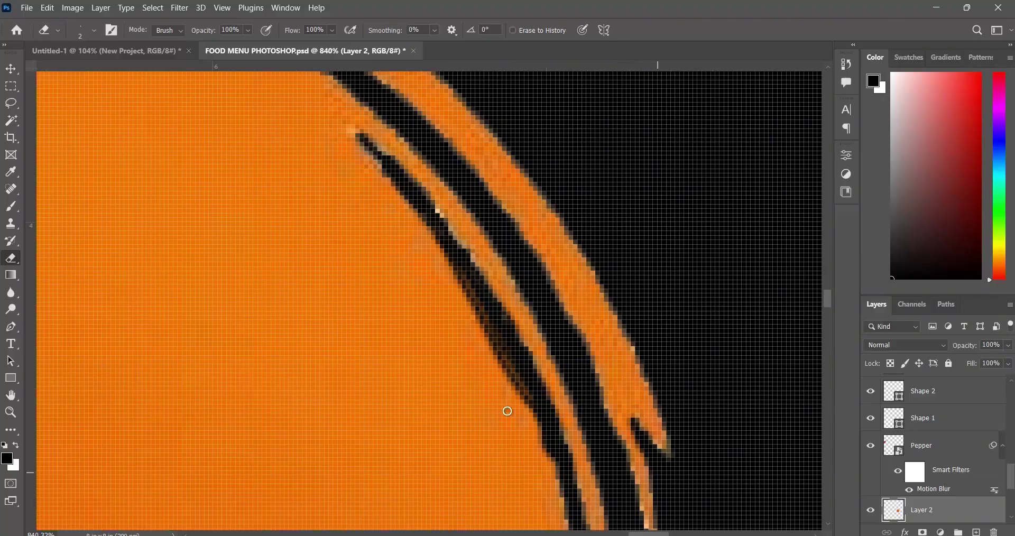
Move the orange circle off the bun to the black area above and beside the blurred tomato.
{"action": "scroll", "coordinate": [507, 410], "scroll_direction": "down", "scroll_amount": 5}
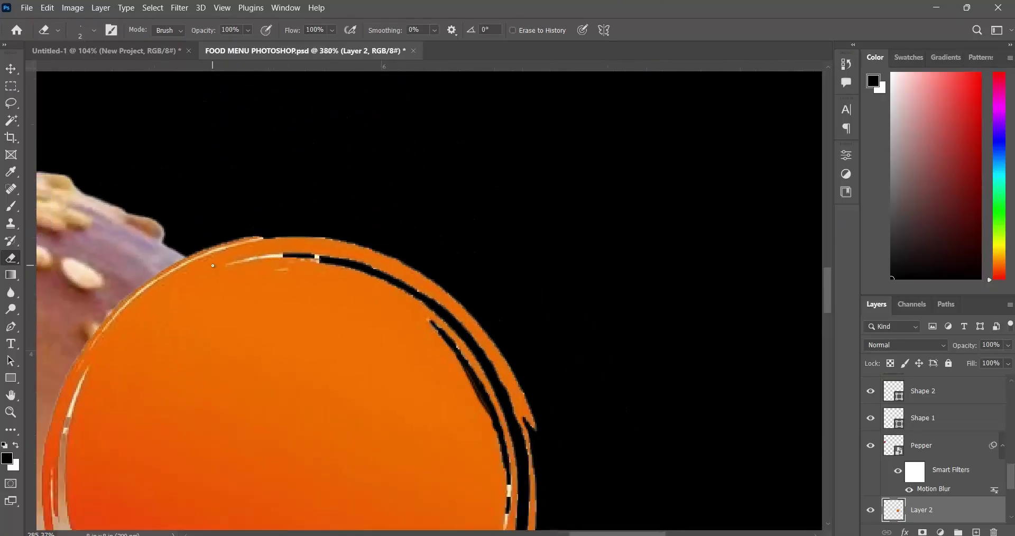
{"action": "scroll", "coordinate": [213, 265], "scroll_direction": "down", "scroll_amount": 4}
{"action": "scroll", "coordinate": [152, 391], "scroll_direction": "up", "scroll_amount": 1}
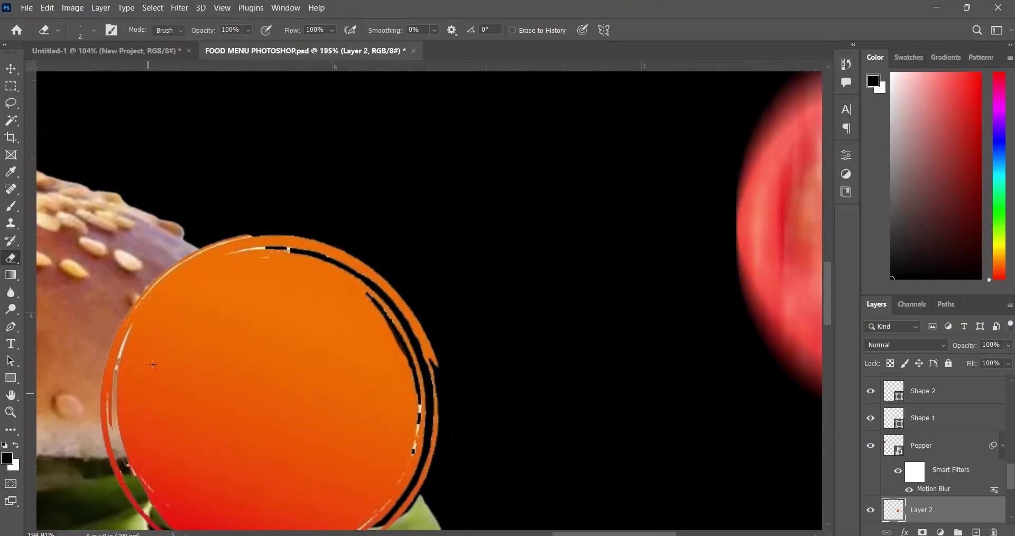
{"action": "left_click", "coordinate": [10, 69]}
{"action": "left_click_drag", "start_coordinate": [232, 340], "coordinate": [371, 294]}
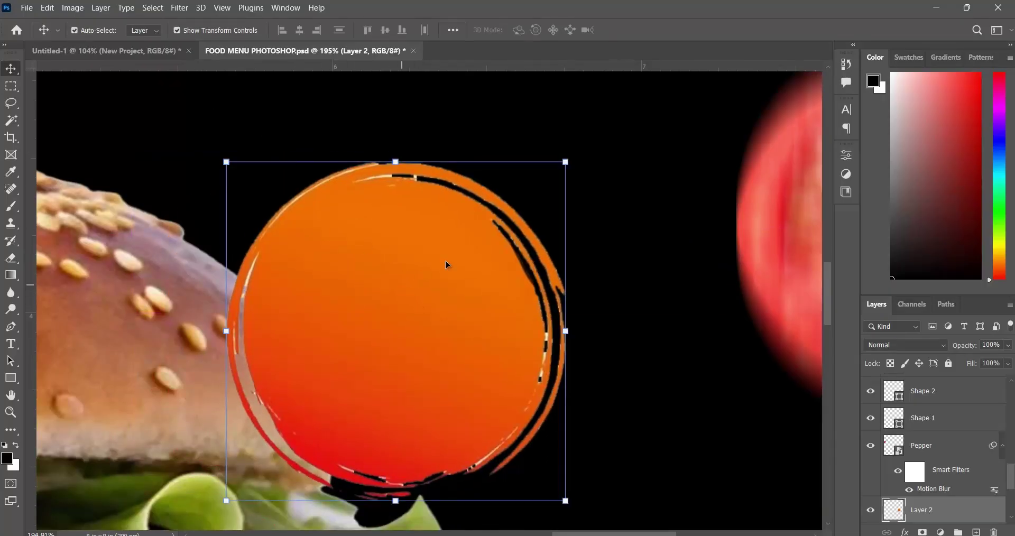
{"action": "left_click_drag", "start_coordinate": [446, 264], "coordinate": [490, 247]}
{"action": "scroll", "coordinate": [369, 322], "scroll_direction": "down", "scroll_amount": 8}
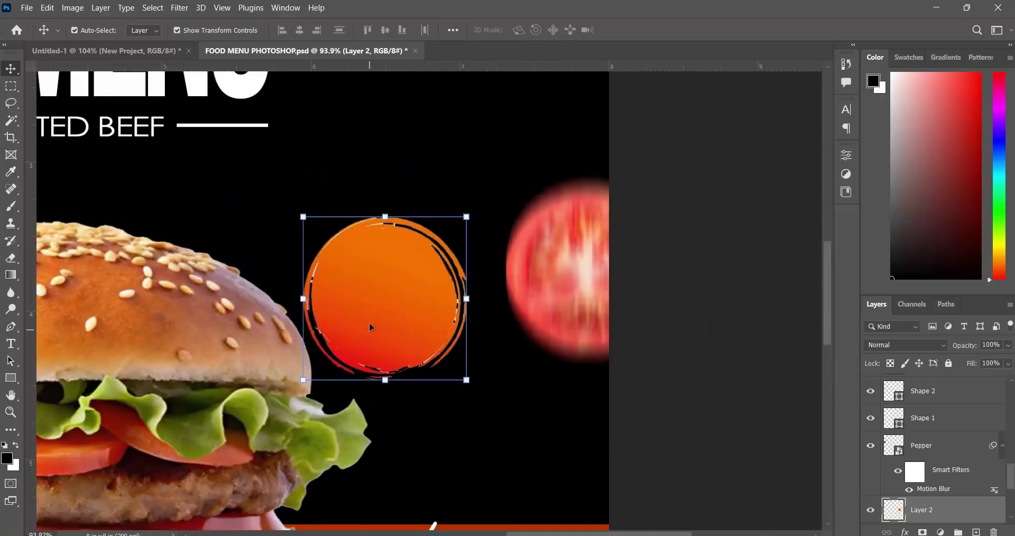
{"action": "left_click_drag", "start_coordinate": [369, 323], "coordinate": [408, 240]}
Show and unlock the New Project reference layer and raise its opacity to 100%.
{"action": "scroll", "coordinate": [887, 480], "scroll_direction": "down", "scroll_amount": 3}
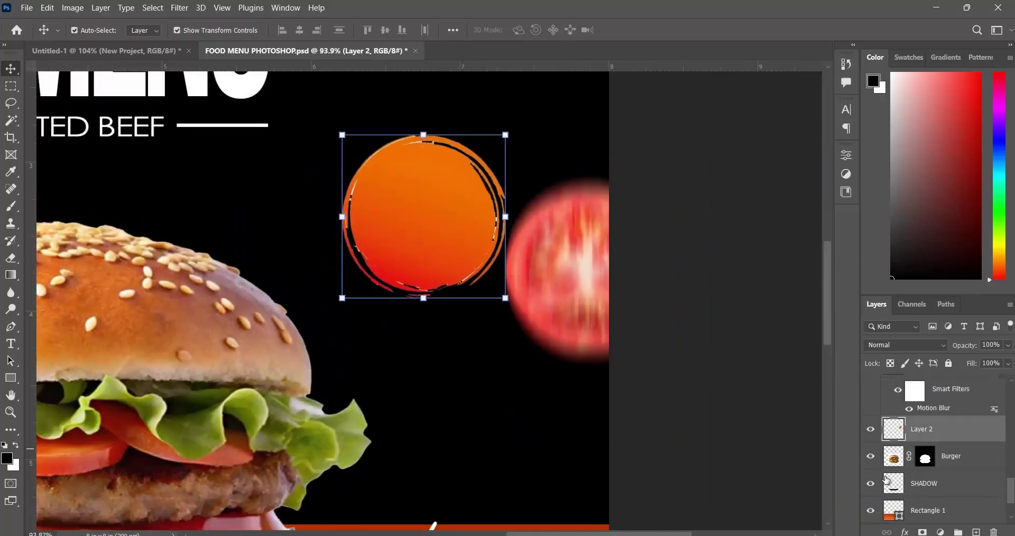
{"action": "scroll", "coordinate": [888, 479], "scroll_direction": "up", "scroll_amount": 3}
{"action": "scroll", "coordinate": [887, 471], "scroll_direction": "down", "scroll_amount": 3}
{"action": "scroll", "coordinate": [886, 461], "scroll_direction": "up", "scroll_amount": 5}
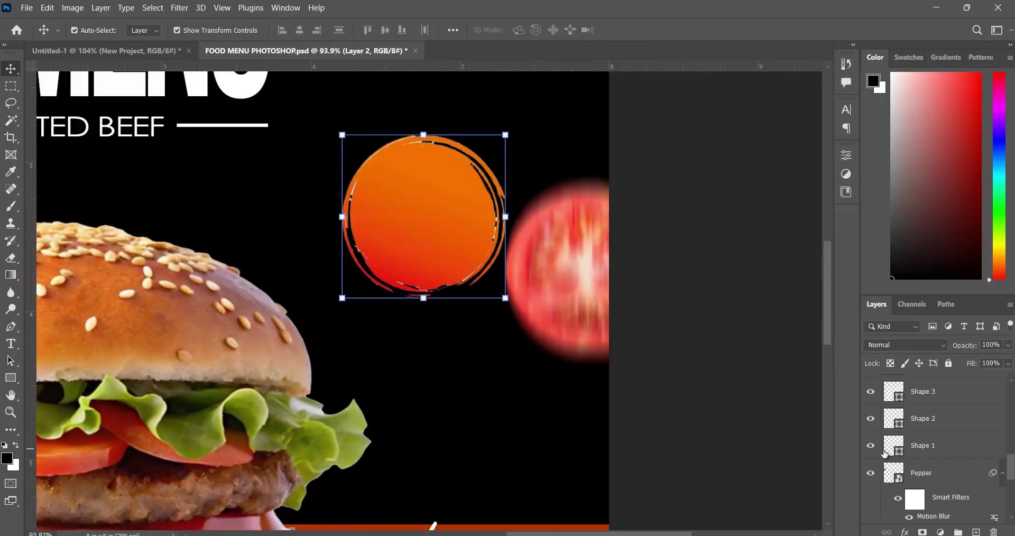
{"action": "scroll", "coordinate": [886, 449], "scroll_direction": "up", "scroll_amount": 4}
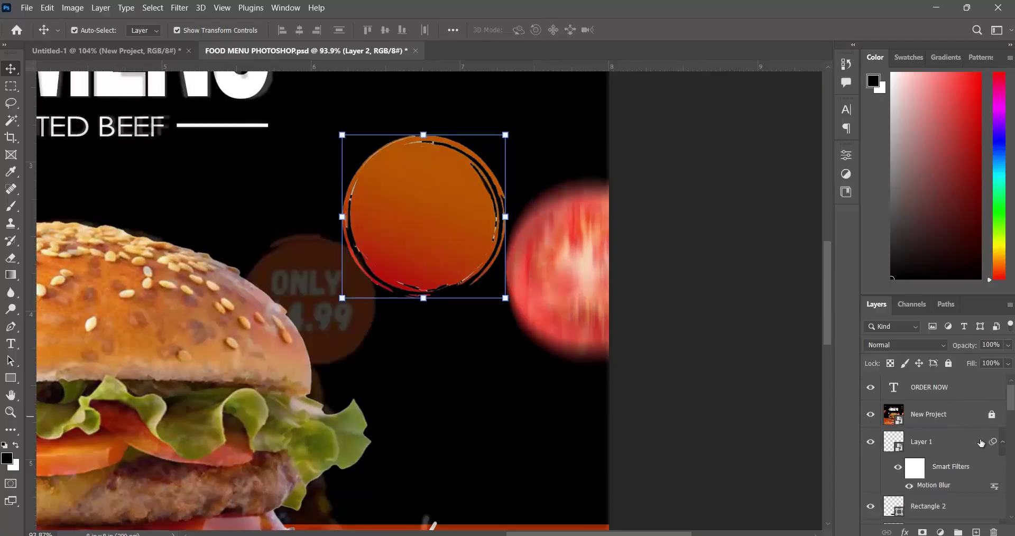
{"action": "left_click", "coordinate": [993, 418]}
{"action": "left_click", "coordinate": [937, 414]}
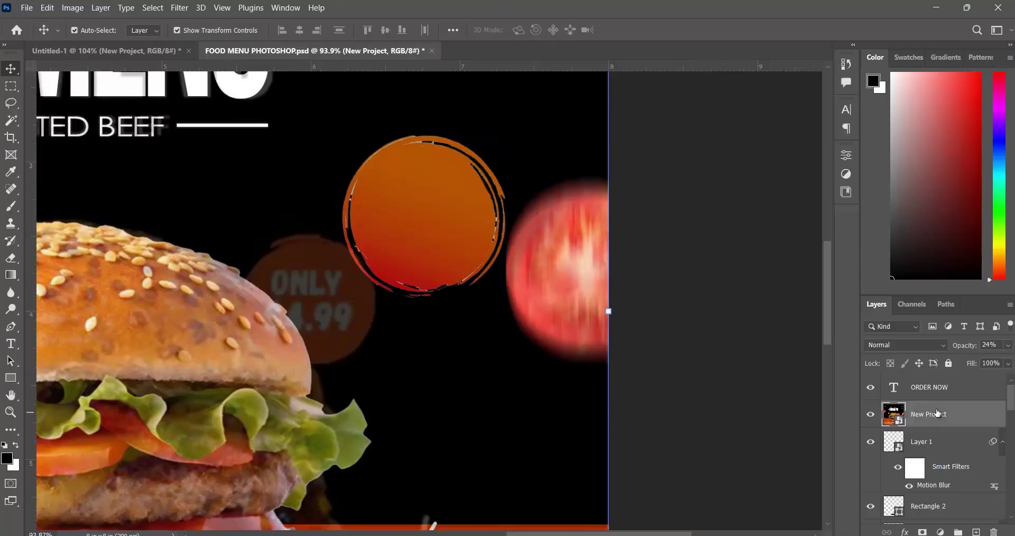
{"action": "left_click", "coordinate": [1008, 346]}
{"action": "left_click_drag", "start_coordinate": [965, 363], "coordinate": [1007, 361]}
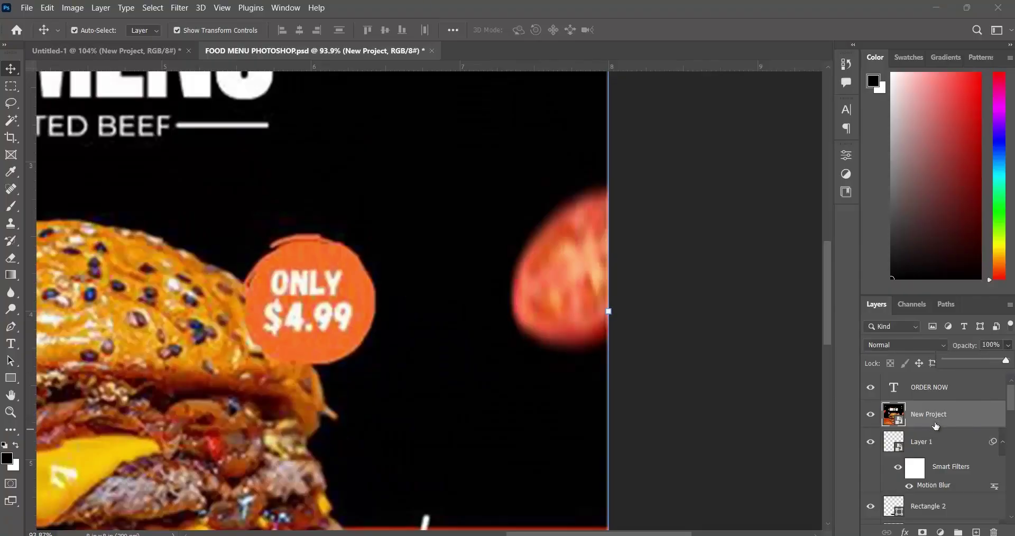
{"action": "scroll", "coordinate": [936, 425], "scroll_direction": "down", "scroll_amount": 2}
{"action": "scroll", "coordinate": [917, 459], "scroll_direction": "up", "scroll_amount": 3}
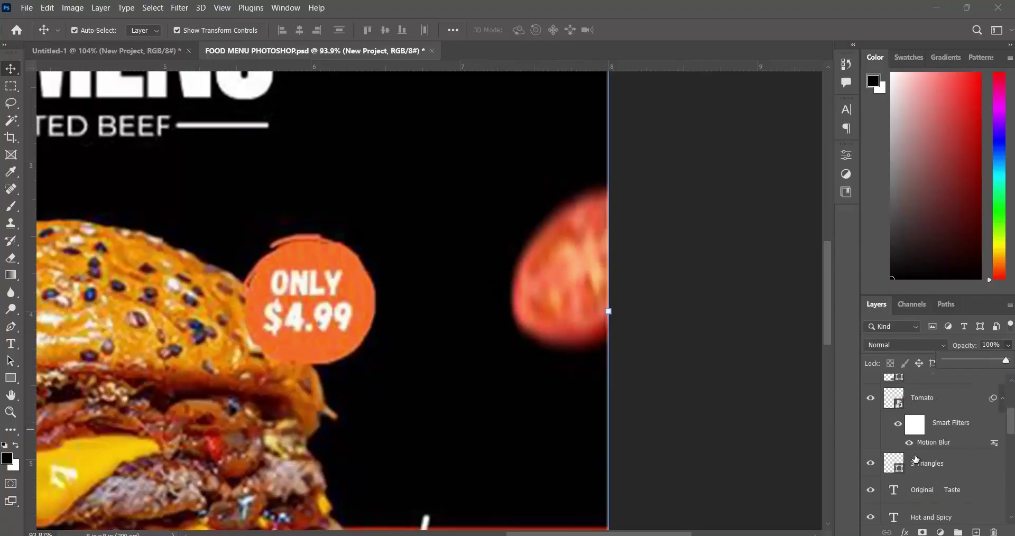
Hide the New Project reference layer and rename the orange circle's layer to splat.
{"action": "left_click", "coordinate": [871, 415]}
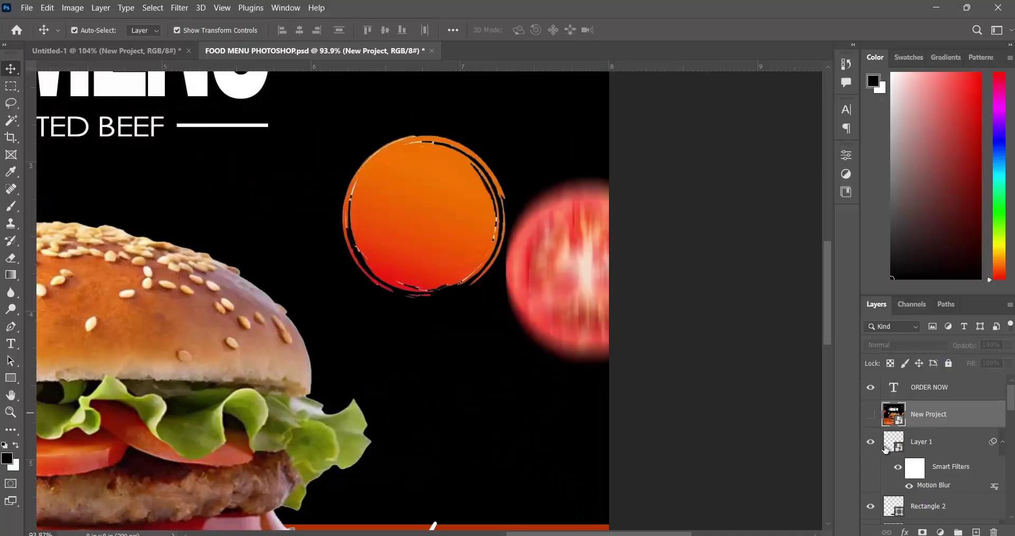
{"action": "left_click", "coordinate": [589, 330]}
{"action": "left_click", "coordinate": [397, 242]}
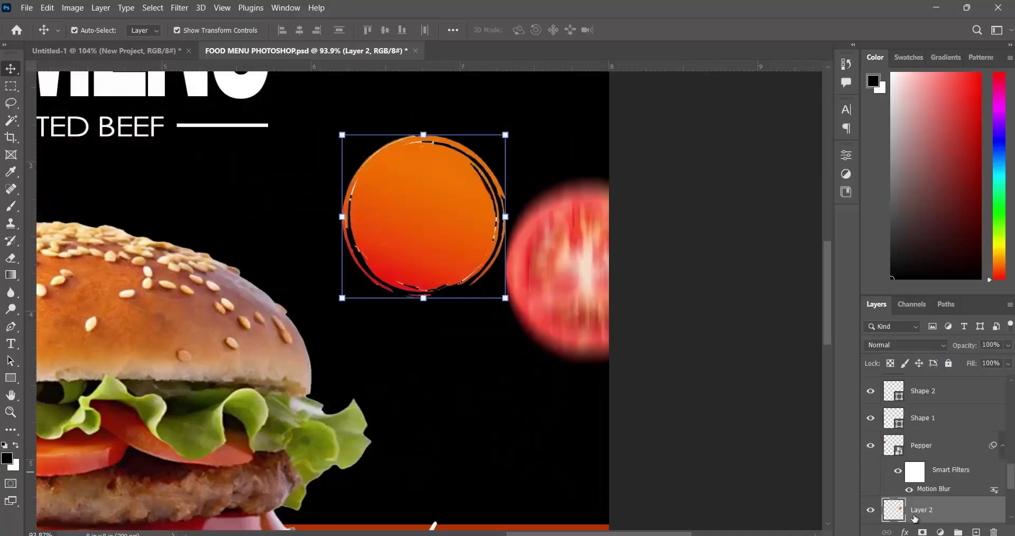
{"action": "double_click", "coordinate": [929, 508]}
{"action": "type", "text": "sp"}
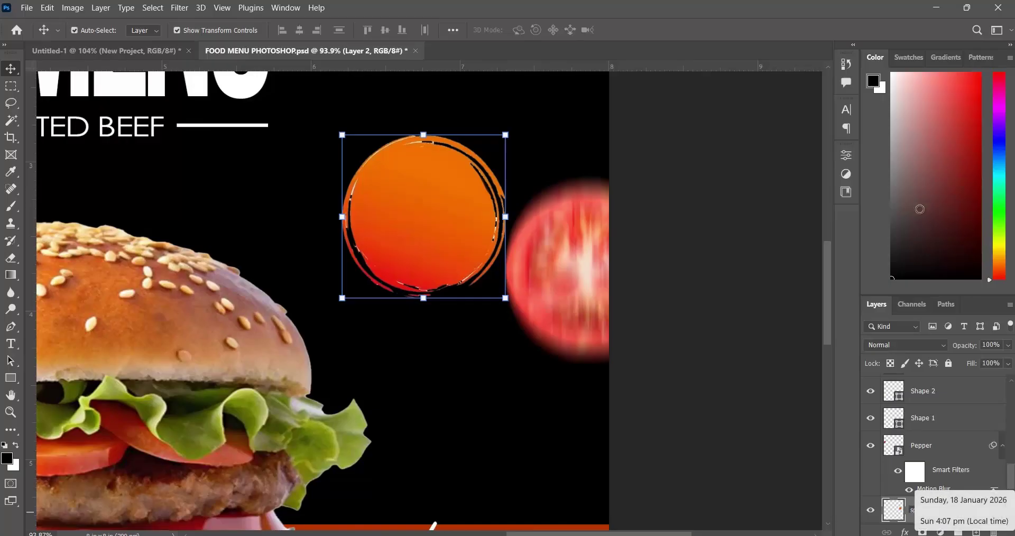
{"action": "type", "text": "lat"}
{"action": "key", "text": "Return"}
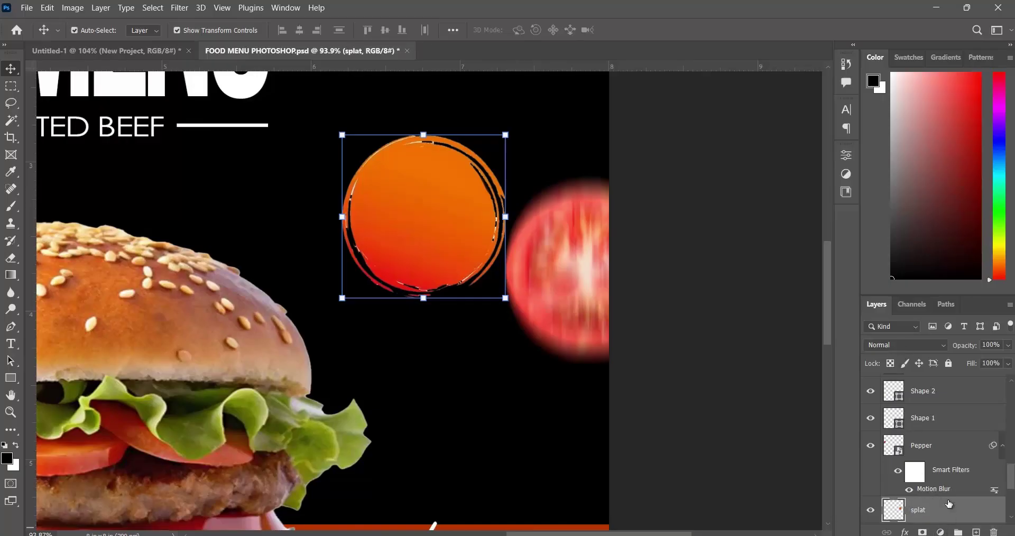
Bring the splat layer to the top of the layer stack, show the reference, and shift the circle slightly toward the blurred tomato.
{"action": "left_click_drag", "start_coordinate": [950, 504], "coordinate": [935, 383]}
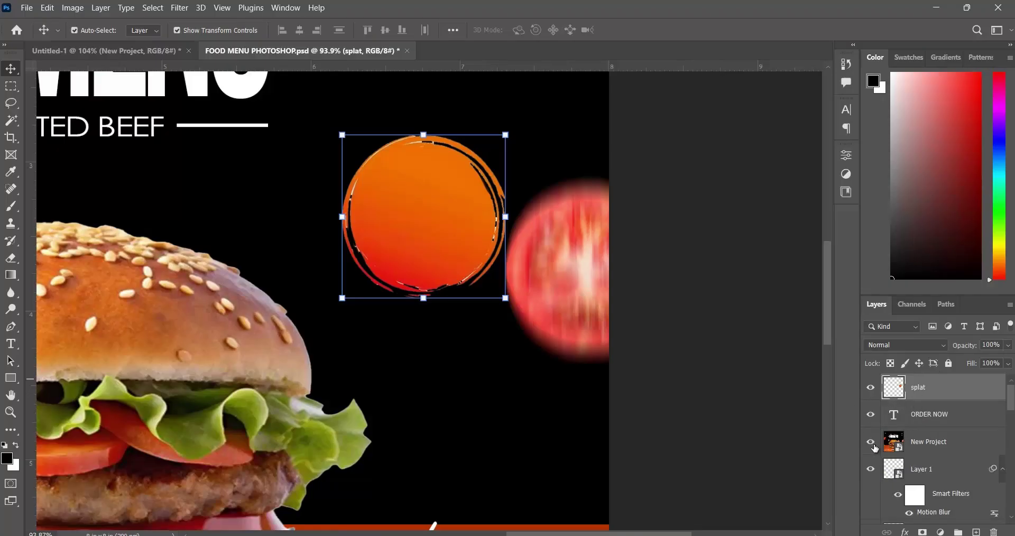
{"action": "left_click", "coordinate": [873, 444]}
{"action": "left_click_drag", "start_coordinate": [447, 233], "coordinate": [477, 217]}
Add a Color Overlay effect to the splat layer and open its settings with the circle in view.
{"action": "right_click", "coordinate": [958, 392]}
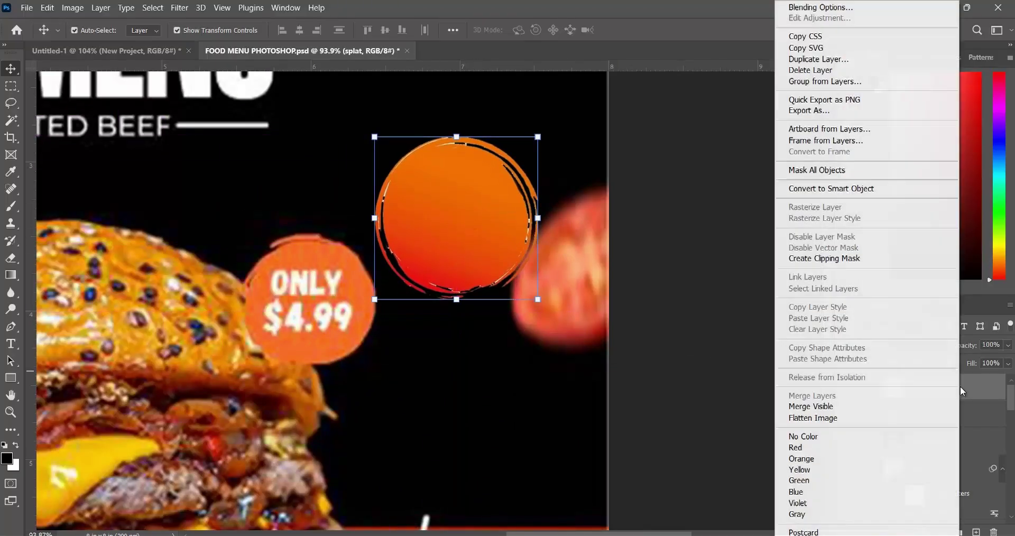
{"action": "left_click", "coordinate": [790, 17]}
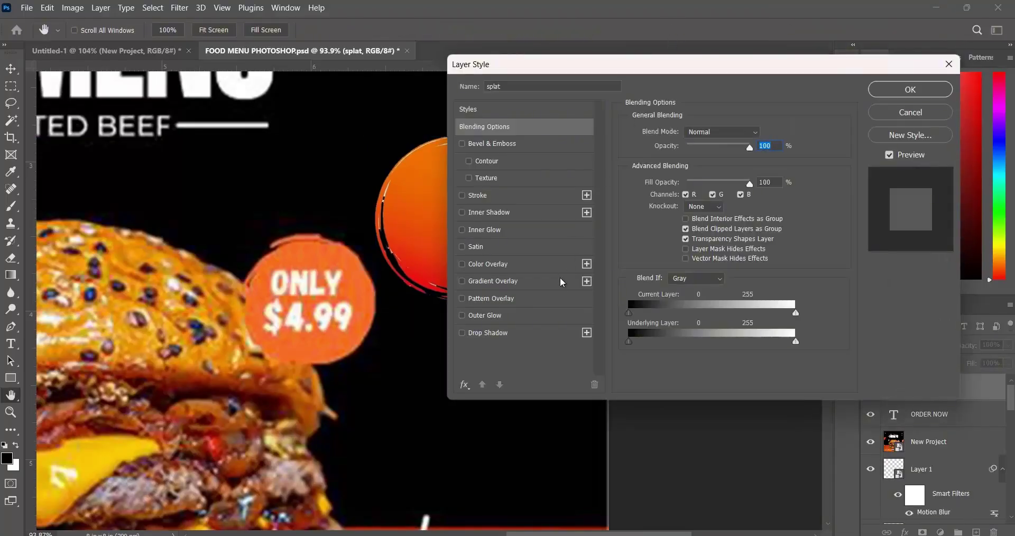
{"action": "left_click", "coordinate": [462, 264]}
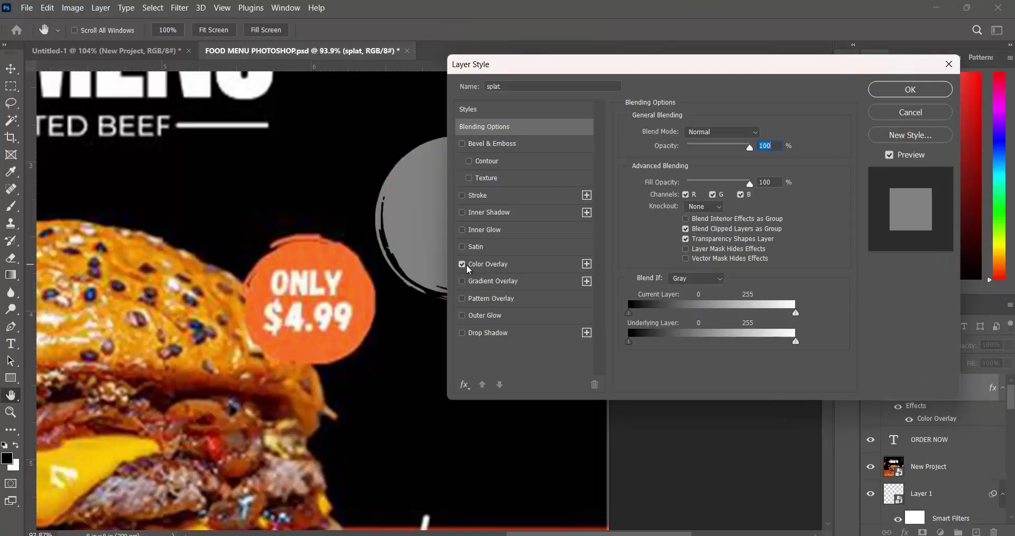
{"action": "left_click_drag", "start_coordinate": [576, 69], "coordinate": [672, 61]}
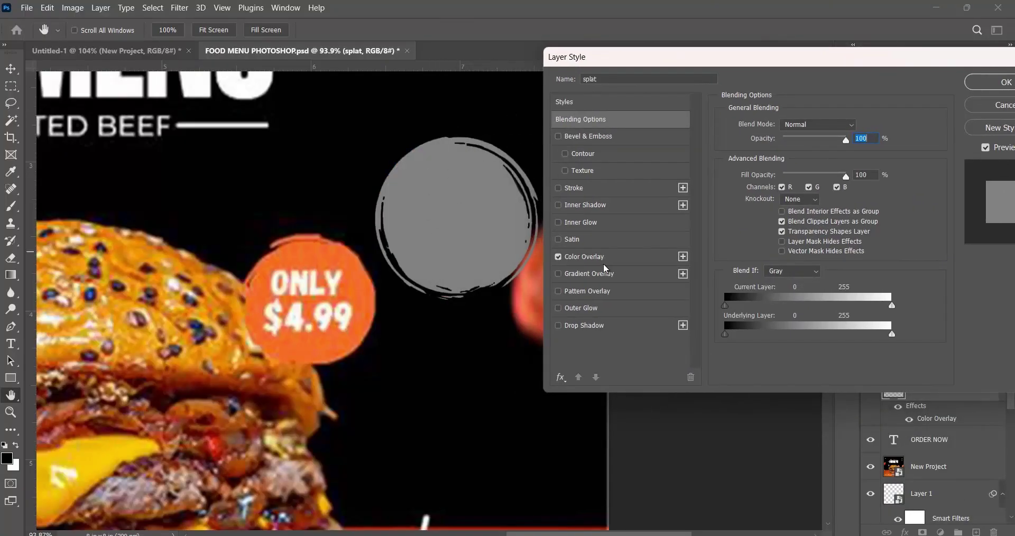
{"action": "left_click", "coordinate": [618, 257]}
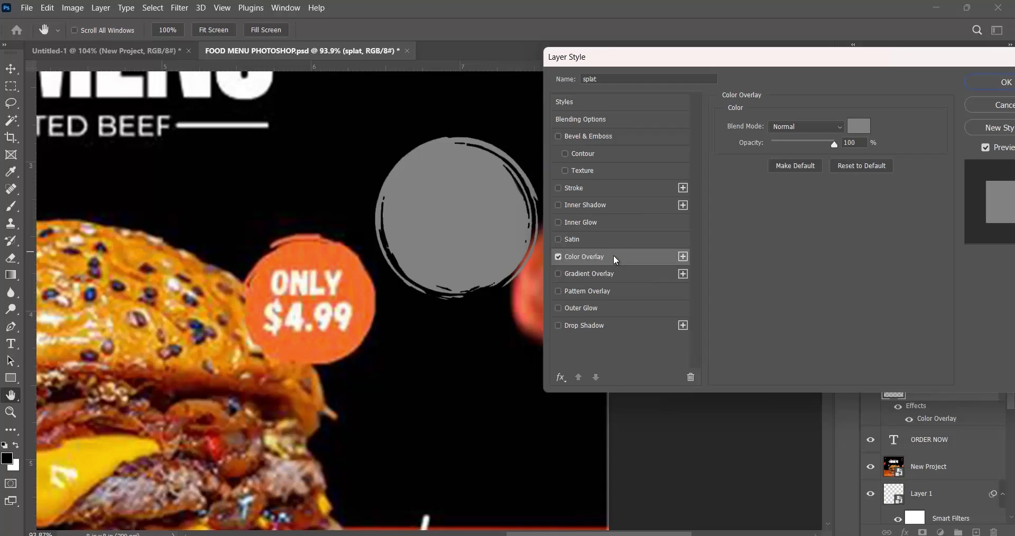
Set the circle's overlay colour to the orange fe6926 sampled from the reference price badge and apply the layer style.
{"action": "left_click", "coordinate": [858, 128]}
{"action": "type", "text": "ec0101"}
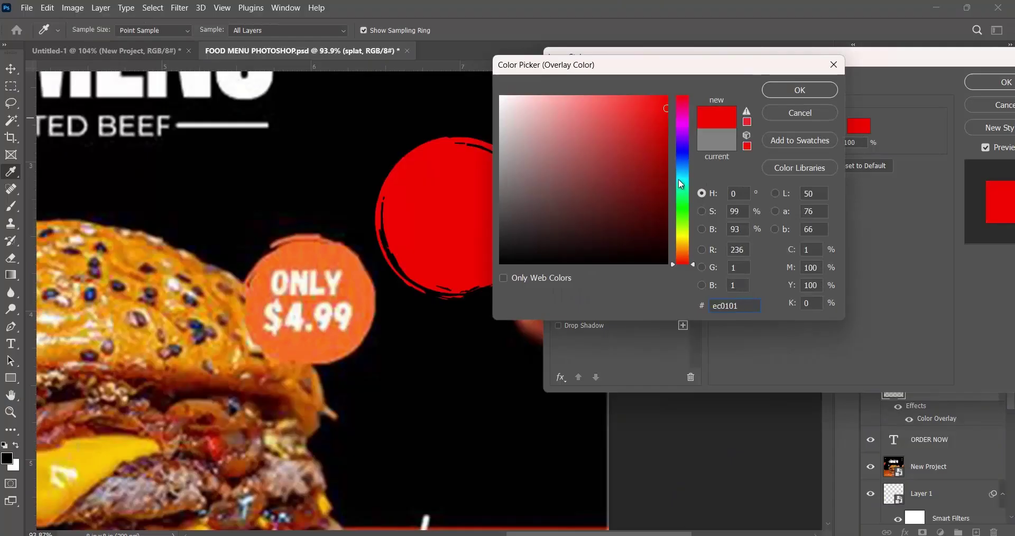
{"action": "left_click_drag", "start_coordinate": [681, 184], "coordinate": [680, 250]}
{"action": "left_click_drag", "start_coordinate": [651, 170], "coordinate": [684, 109]}
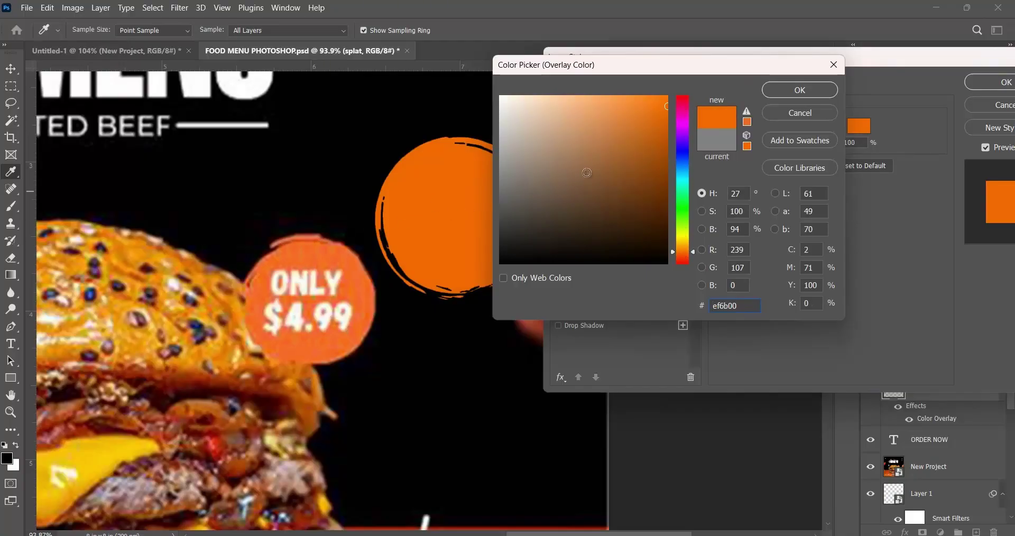
{"action": "left_click", "coordinate": [308, 256]}
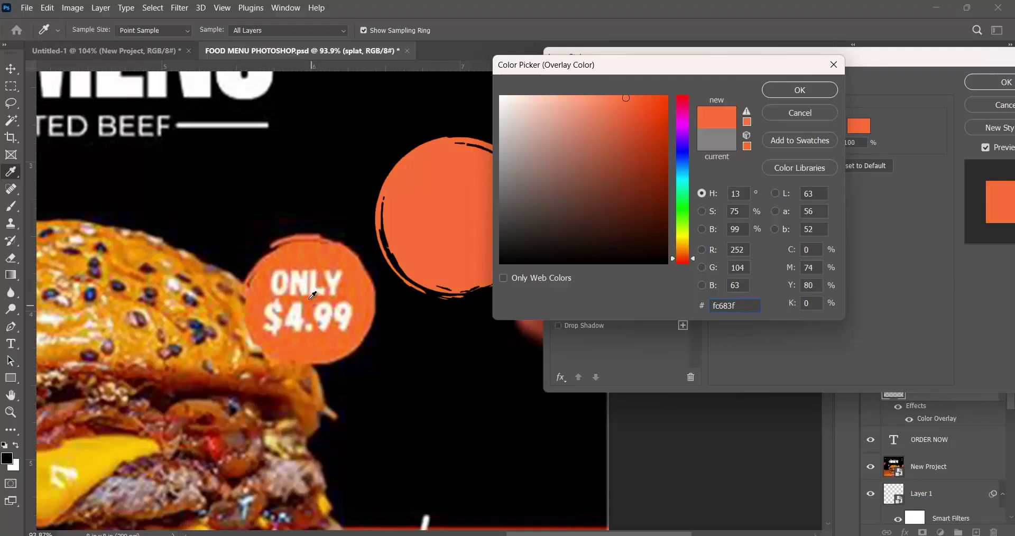
{"action": "left_click", "coordinate": [296, 260]}
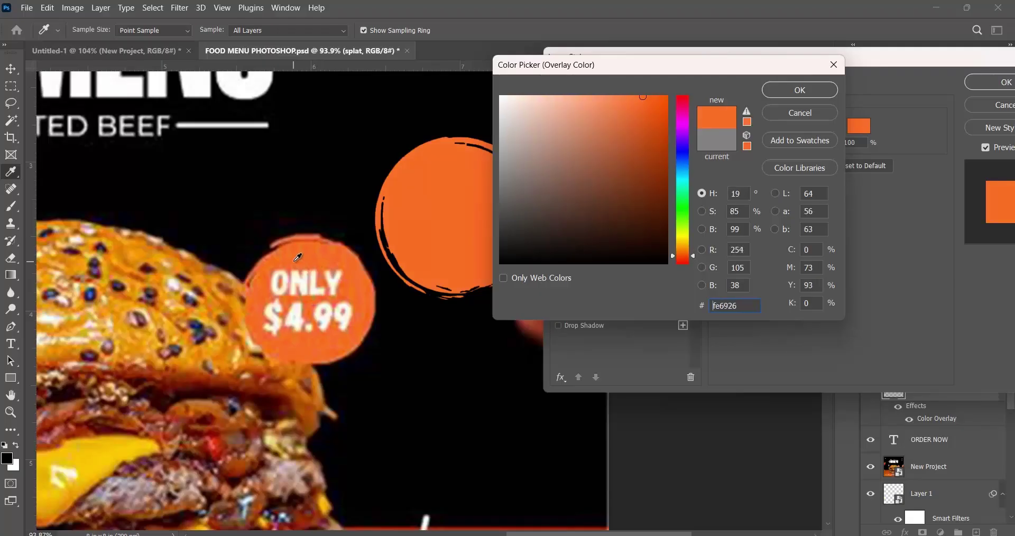
{"action": "left_click", "coordinate": [800, 90]}
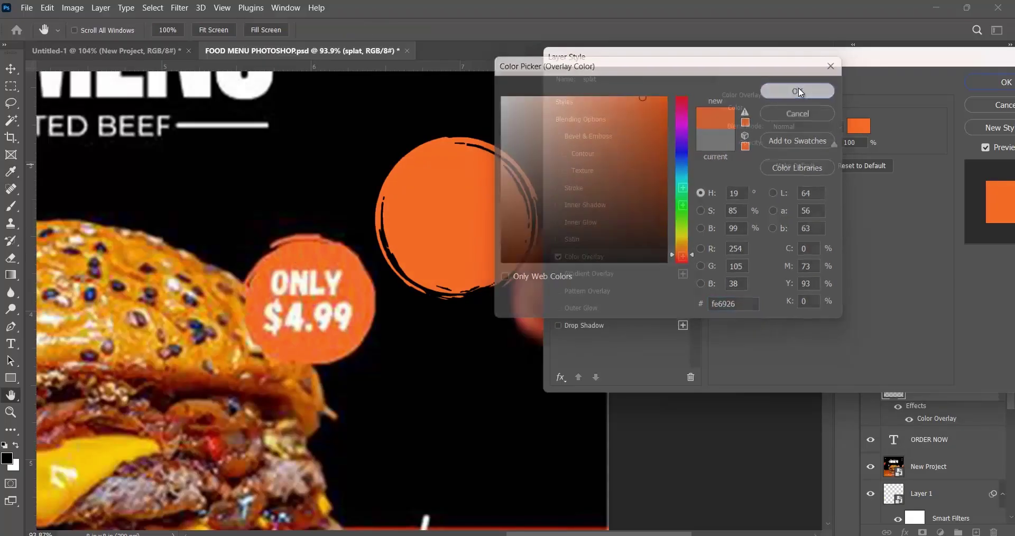
{"action": "left_click", "coordinate": [985, 84]}
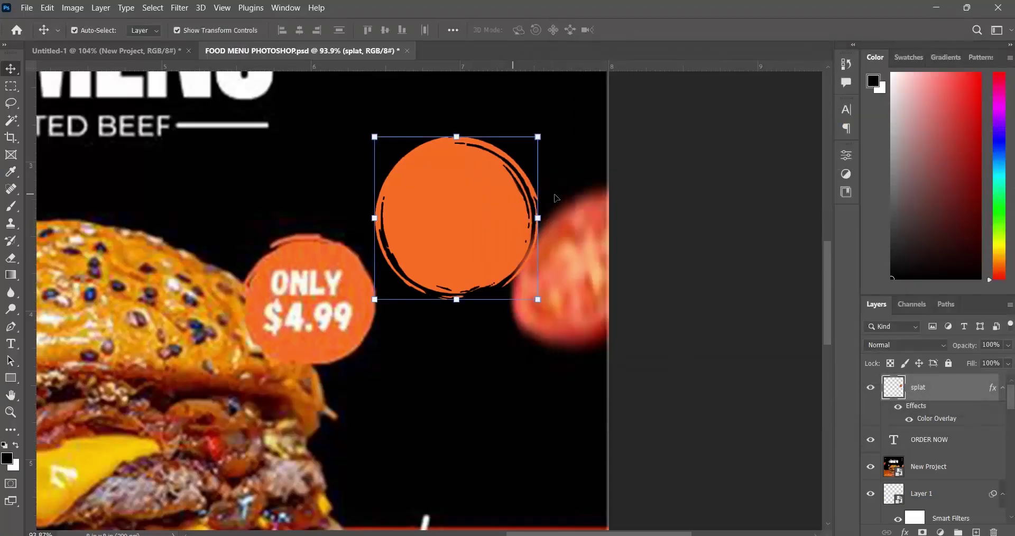
Scale the circle to about 85%, fit it over the reference price badge, and place its layer beneath the New Project layer.
{"action": "left_click_drag", "start_coordinate": [489, 221], "coordinate": [524, 270]}
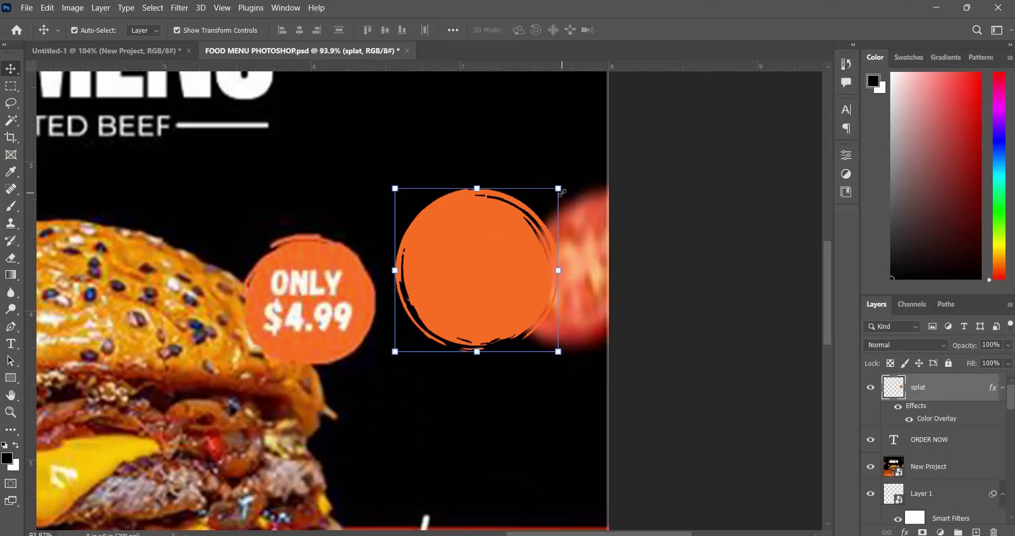
{"action": "left_click_drag", "start_coordinate": [559, 196], "coordinate": [518, 226]}
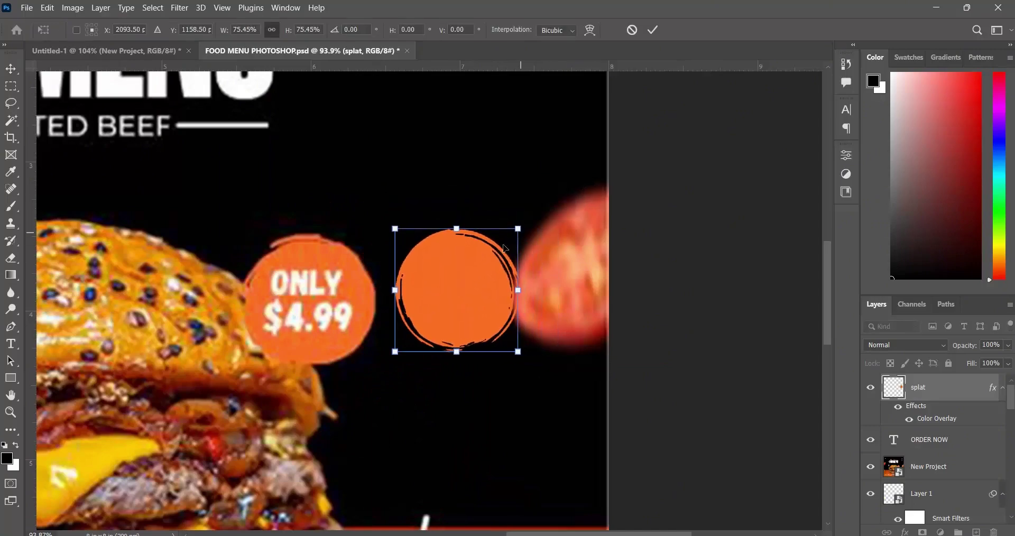
{"action": "left_click_drag", "start_coordinate": [439, 284], "coordinate": [277, 301]}
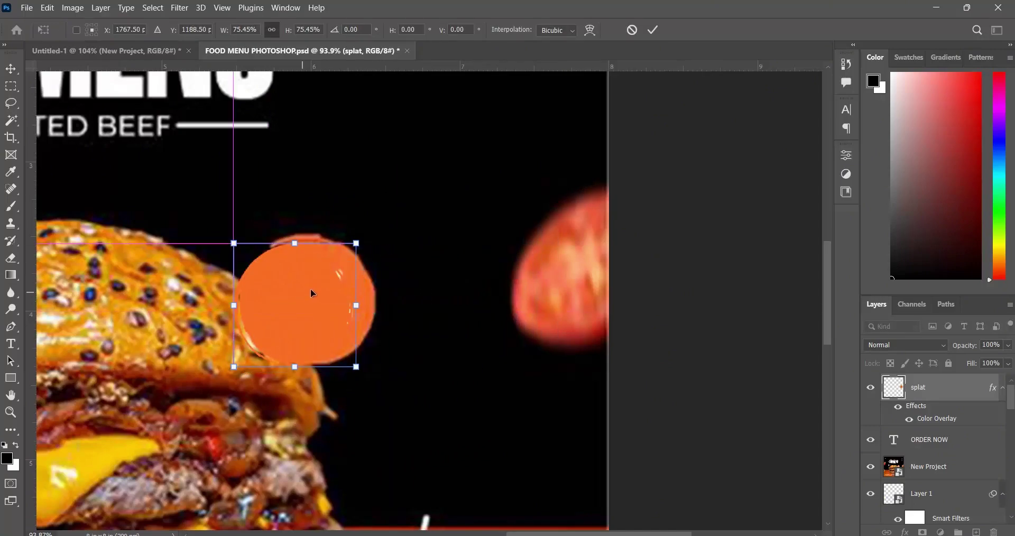
{"action": "left_click_drag", "start_coordinate": [354, 244], "coordinate": [371, 230]}
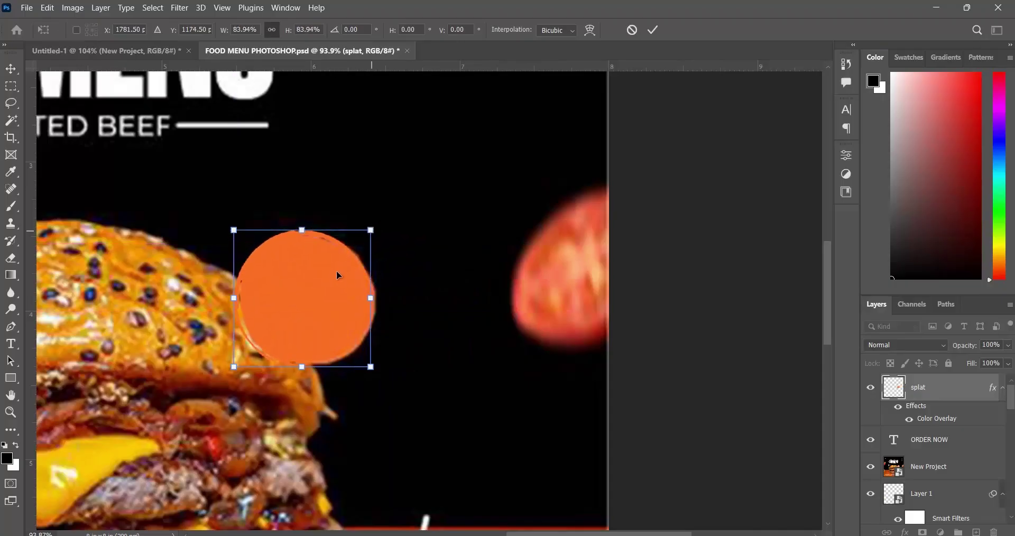
{"action": "left_click_drag", "start_coordinate": [338, 276], "coordinate": [346, 278]}
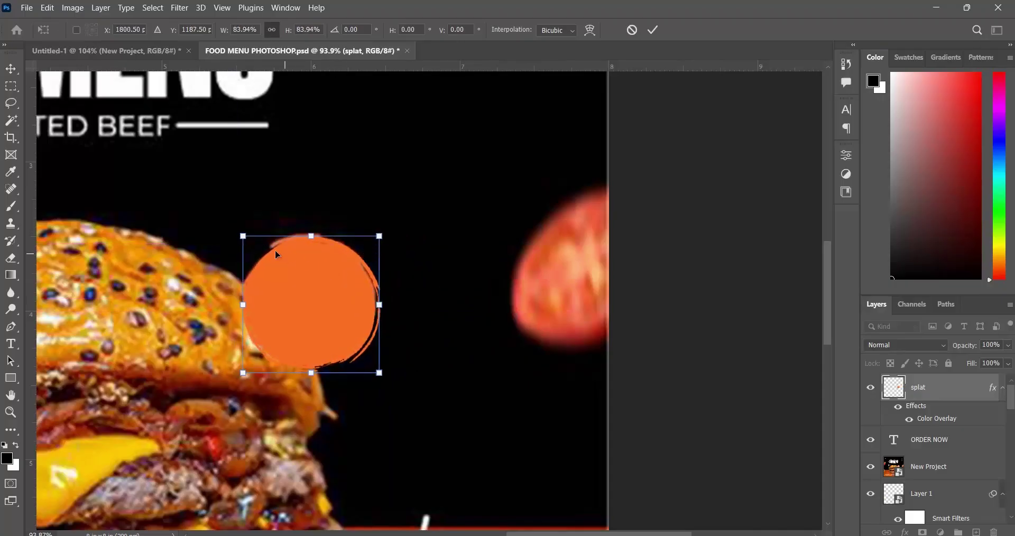
{"action": "left_click_drag", "start_coordinate": [245, 238], "coordinate": [243, 235]}
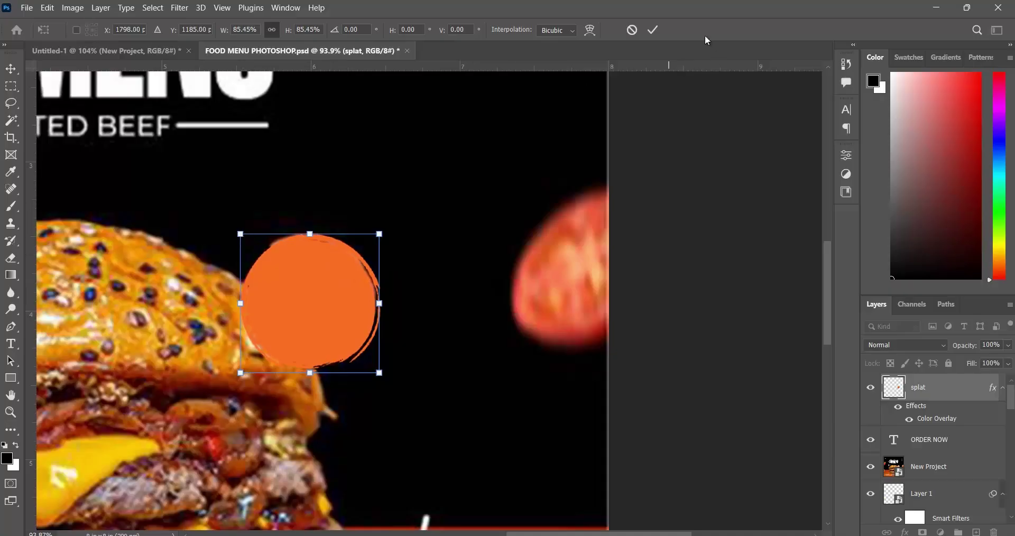
{"action": "key", "text": "Return"}
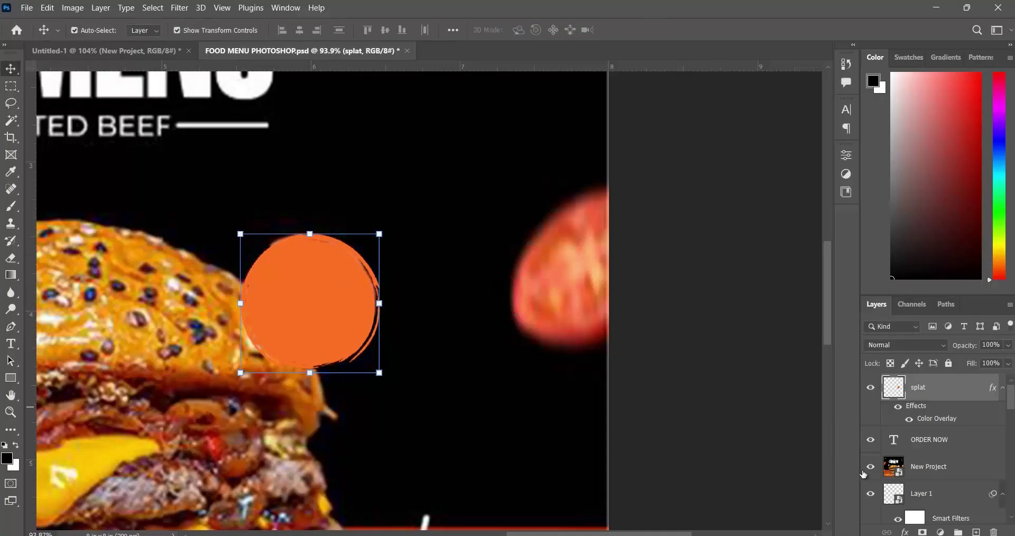
{"action": "left_click_drag", "start_coordinate": [938, 404], "coordinate": [930, 479]}
Lower the New Project reference layer's opacity to 38%, then lock and hide it.
{"action": "left_click", "coordinate": [940, 422]}
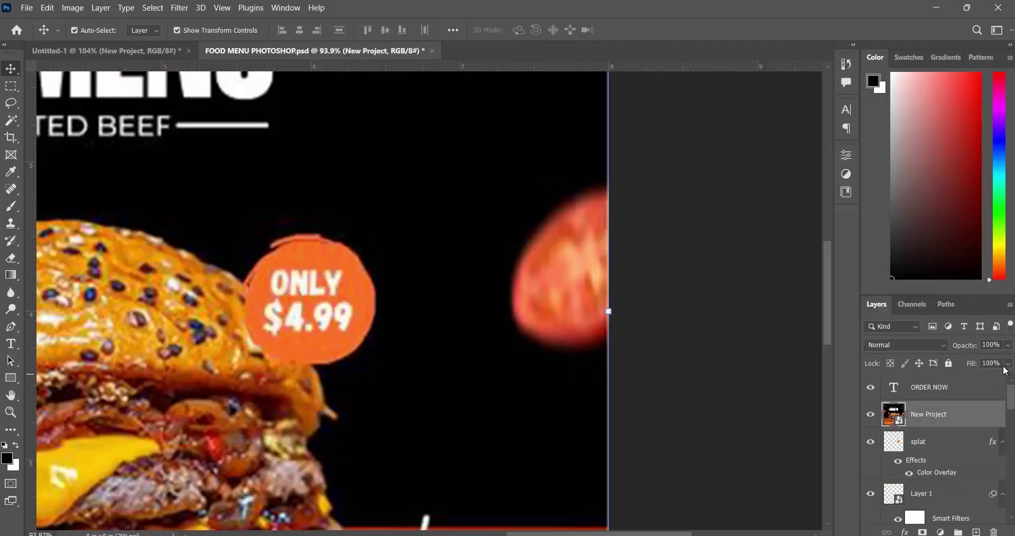
{"action": "left_click", "coordinate": [1009, 345]}
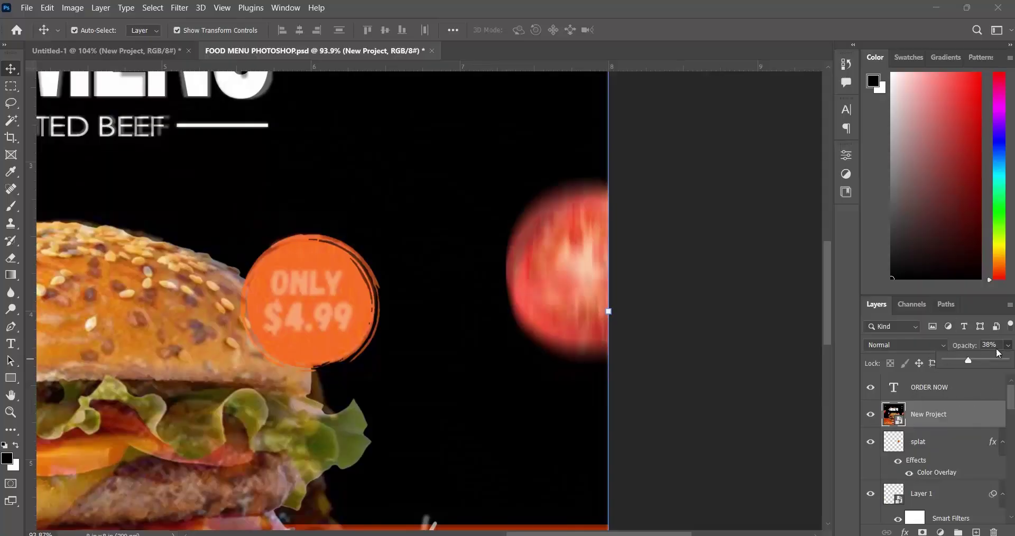
{"action": "left_click", "coordinate": [1000, 348]}
{"action": "left_click", "coordinate": [950, 364]}
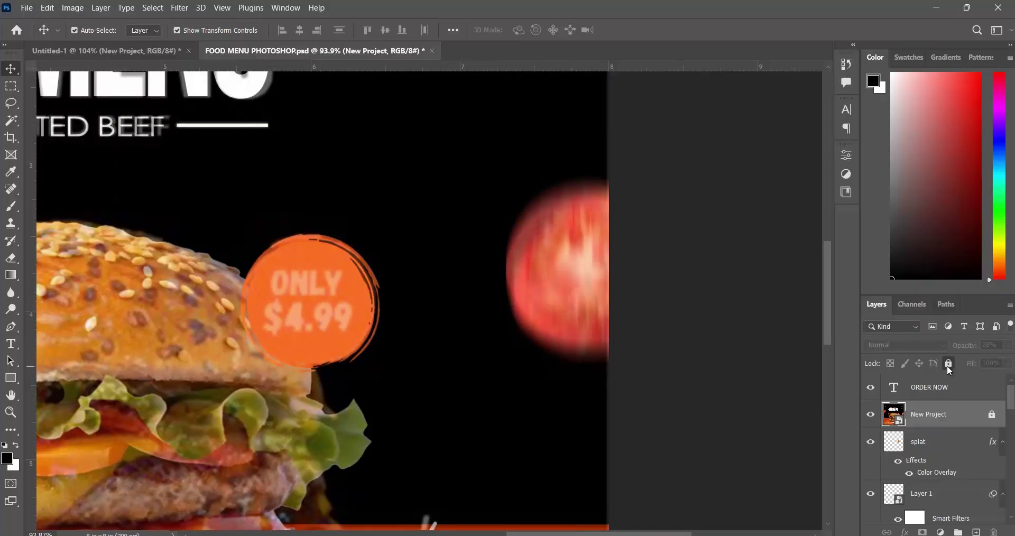
{"action": "left_click", "coordinate": [872, 419]}
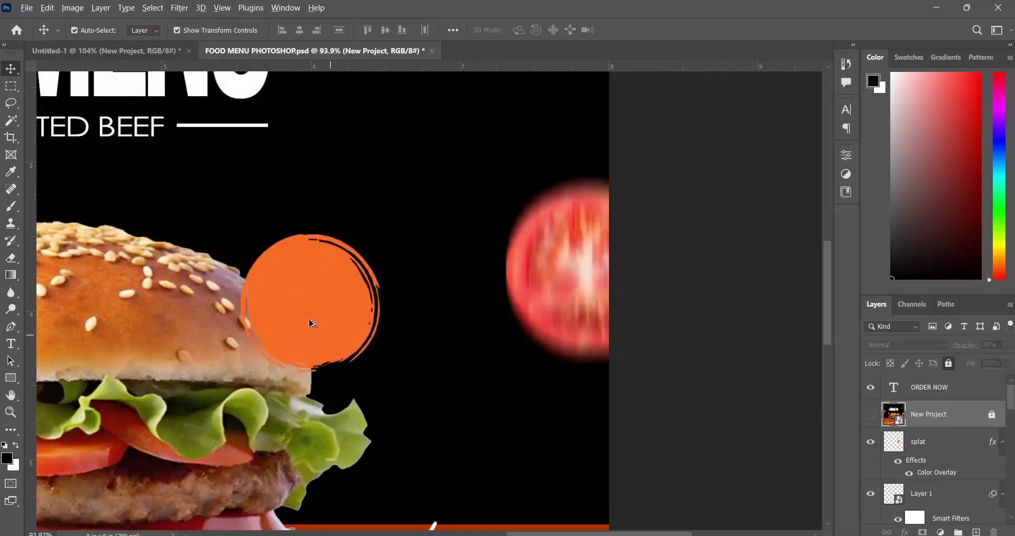
Examine the badge circle up close and within the whole poster, and compare the layout with the reference layer.
{"action": "scroll", "coordinate": [286, 339], "scroll_direction": "down", "scroll_amount": 5}
{"action": "scroll", "coordinate": [274, 347], "scroll_direction": "down", "scroll_amount": 2}
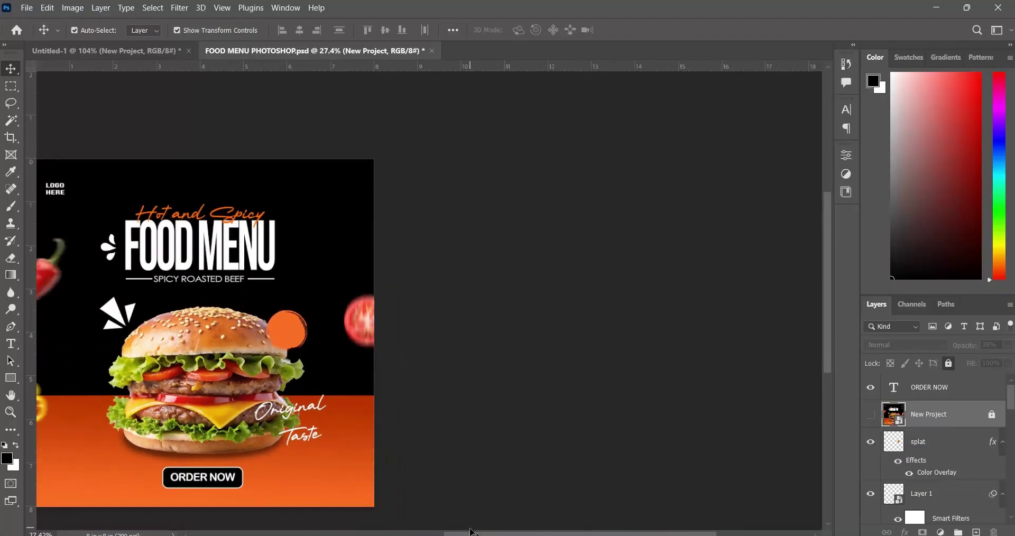
{"action": "left_click_drag", "start_coordinate": [464, 534], "coordinate": [421, 534]}
{"action": "left_click", "coordinate": [582, 332]}
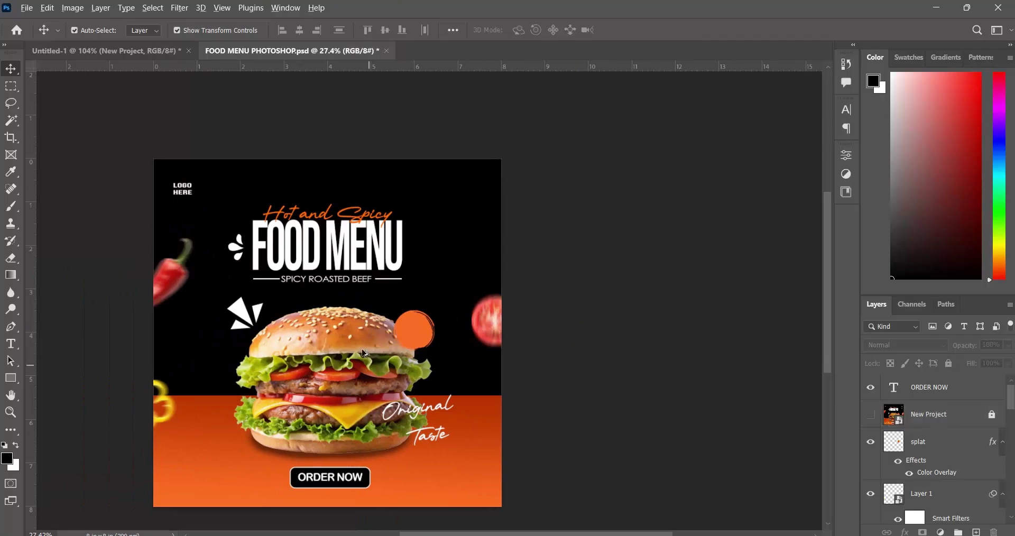
{"action": "scroll", "coordinate": [356, 337], "scroll_direction": "up", "scroll_amount": 2}
{"action": "scroll", "coordinate": [358, 338], "scroll_direction": "up", "scroll_amount": 1}
{"action": "scroll", "coordinate": [355, 341], "scroll_direction": "down", "scroll_amount": 2}
{"action": "scroll", "coordinate": [365, 344], "scroll_direction": "up", "scroll_amount": 1}
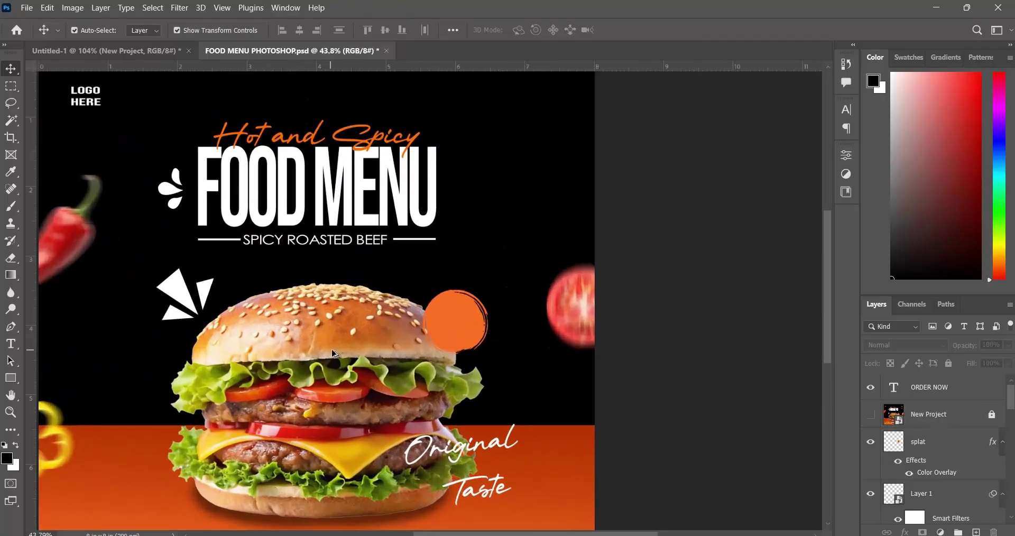
{"action": "scroll", "coordinate": [487, 350], "scroll_direction": "up", "scroll_amount": 2}
{"action": "scroll", "coordinate": [426, 313], "scroll_direction": "up", "scroll_amount": 2}
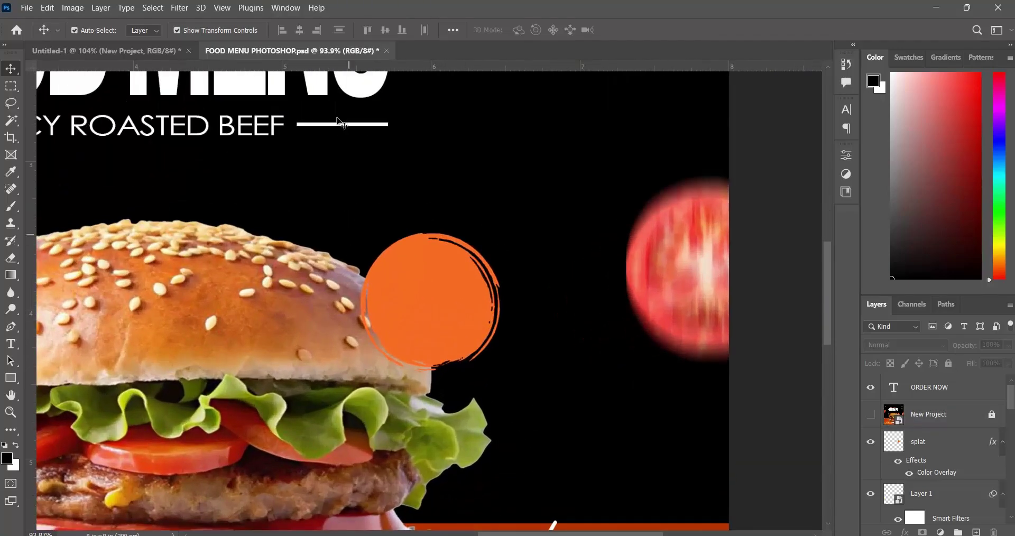
{"action": "scroll", "coordinate": [402, 190], "scroll_direction": "down", "scroll_amount": 4}
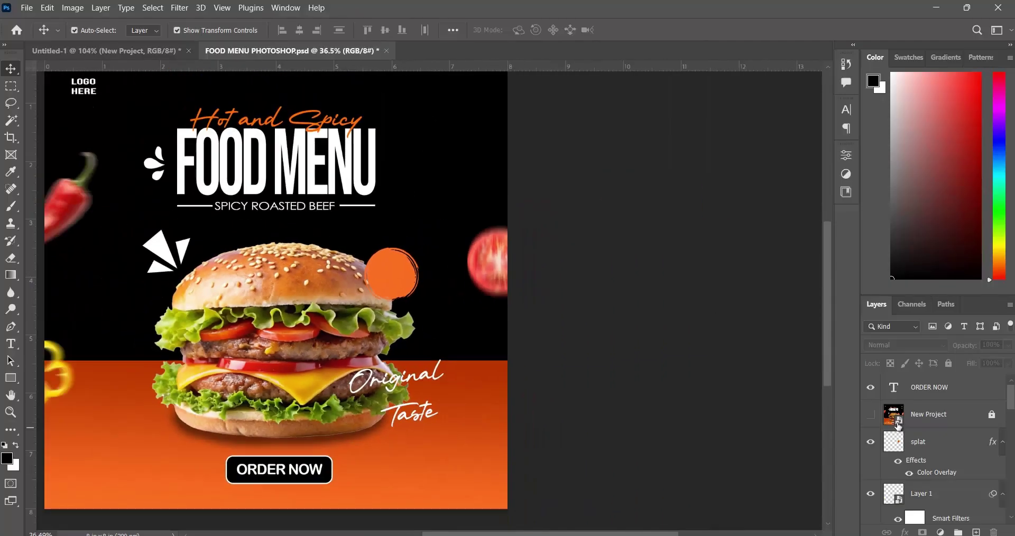
{"action": "key", "text": "alt"}
{"action": "left_click", "coordinate": [875, 416]}
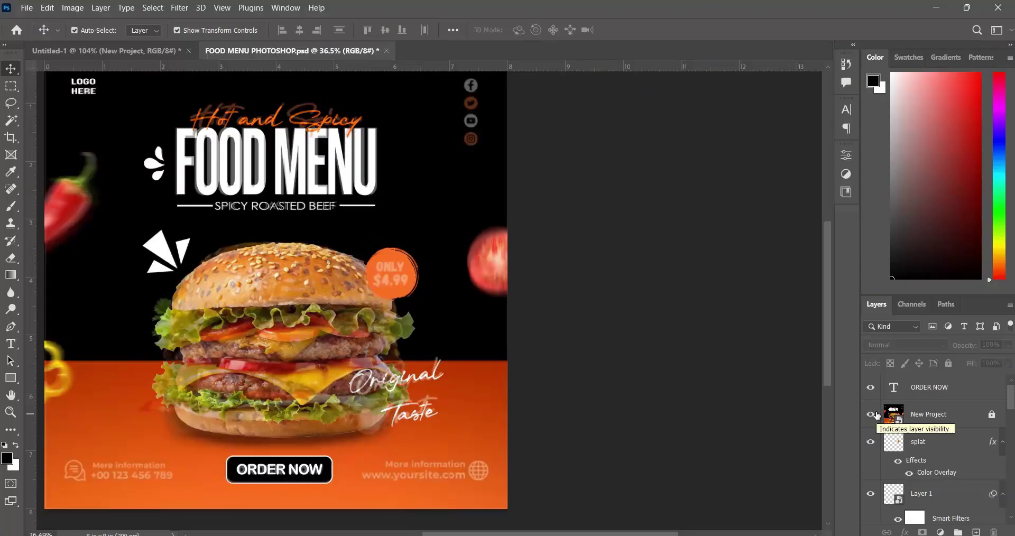
{"action": "left_click", "coordinate": [876, 416]}
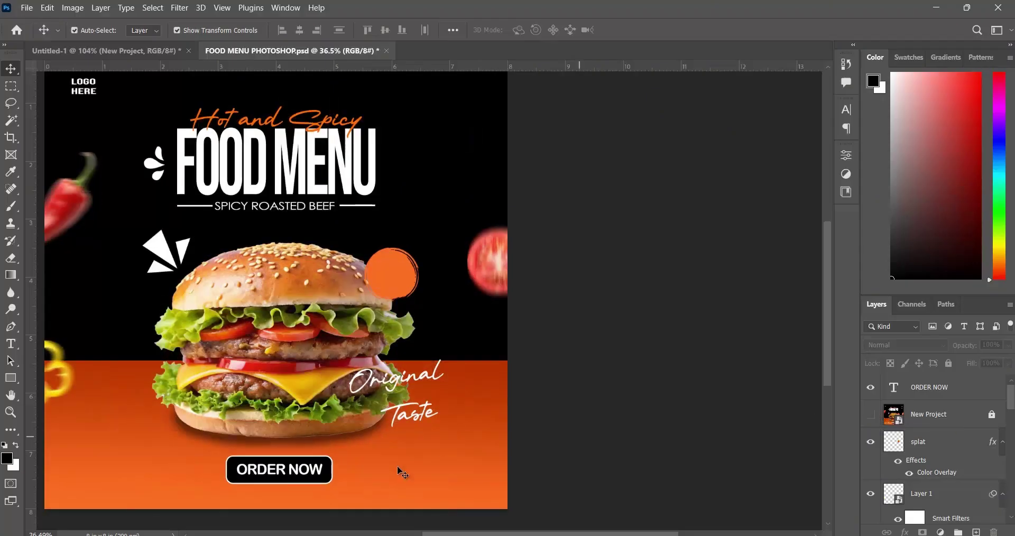
Duplicate the ORDER NOW text and place the copy over the orange badge circle beside the burger bun.
{"action": "left_click", "coordinate": [305, 475]}
{"action": "scroll", "coordinate": [296, 475], "scroll_direction": "up", "scroll_amount": 5}
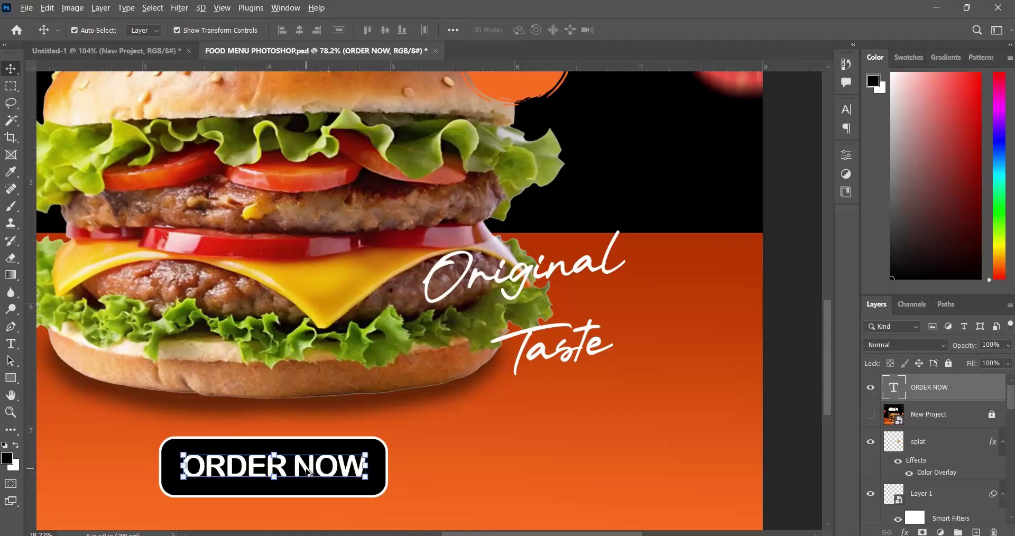
{"action": "left_click_drag", "start_coordinate": [341, 454], "coordinate": [671, 146]}
{"action": "scroll", "coordinate": [646, 182], "scroll_direction": "up", "scroll_amount": 3}
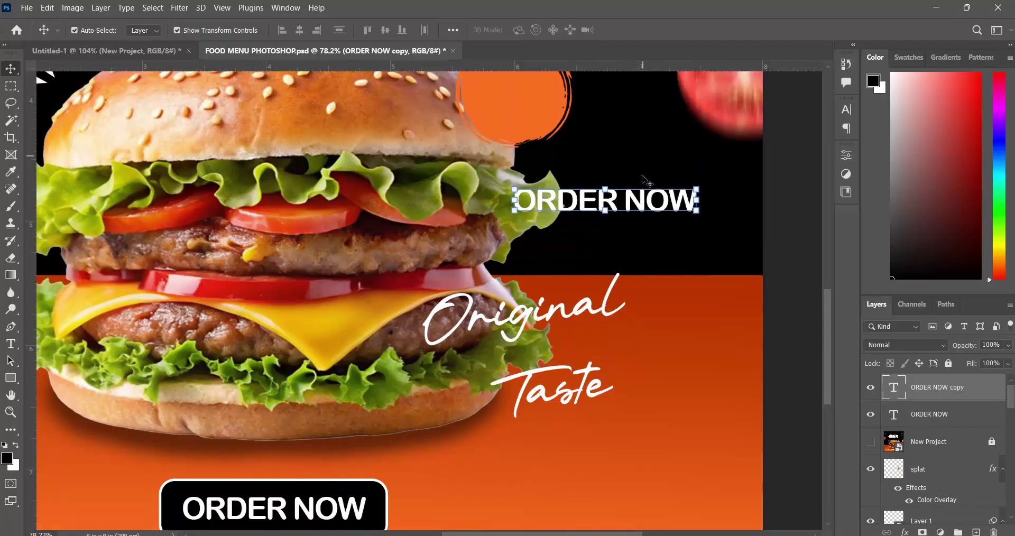
{"action": "left_click_drag", "start_coordinate": [640, 244], "coordinate": [580, 141]}
{"action": "scroll", "coordinate": [525, 121], "scroll_direction": "up", "scroll_amount": 3}
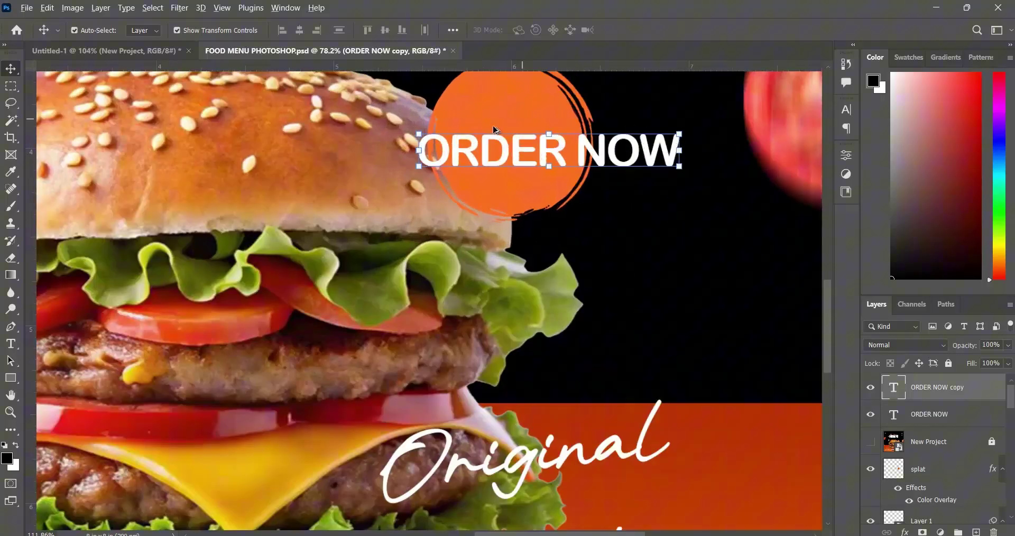
Replace the copied text with ONLY and $4.99 on two lines, following the reference price badge.
{"action": "left_click", "coordinate": [156, 51]}
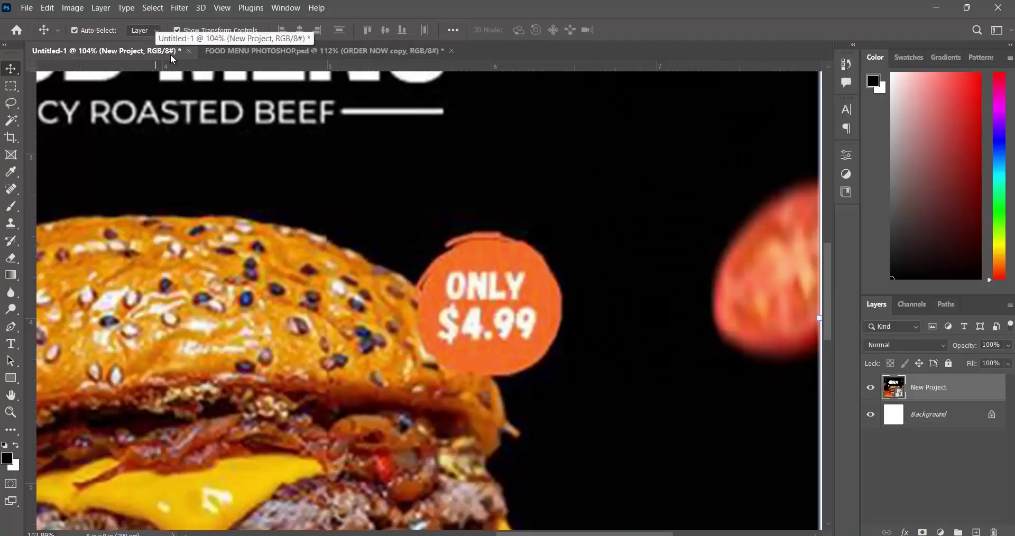
{"action": "left_click", "coordinate": [249, 55]}
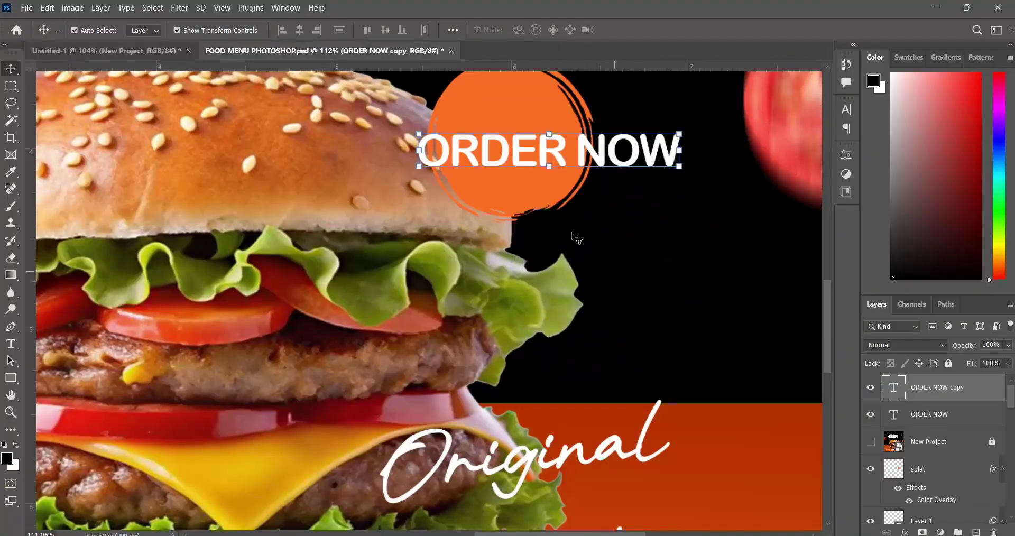
{"action": "left_click", "coordinate": [12, 345]}
{"action": "left_click", "coordinate": [526, 145]}
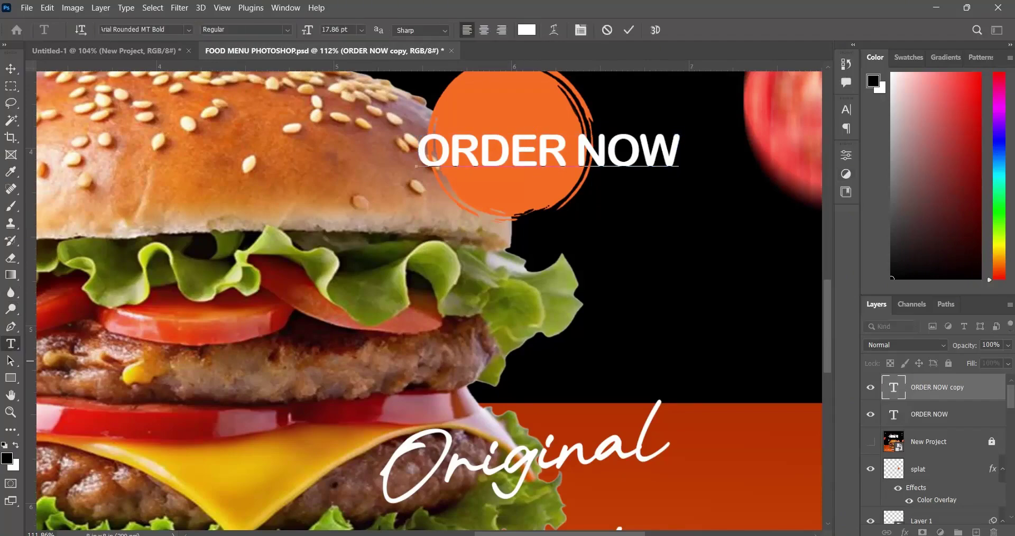
{"action": "key", "text": "ctrl+a"}
{"action": "type", "text": "O"}
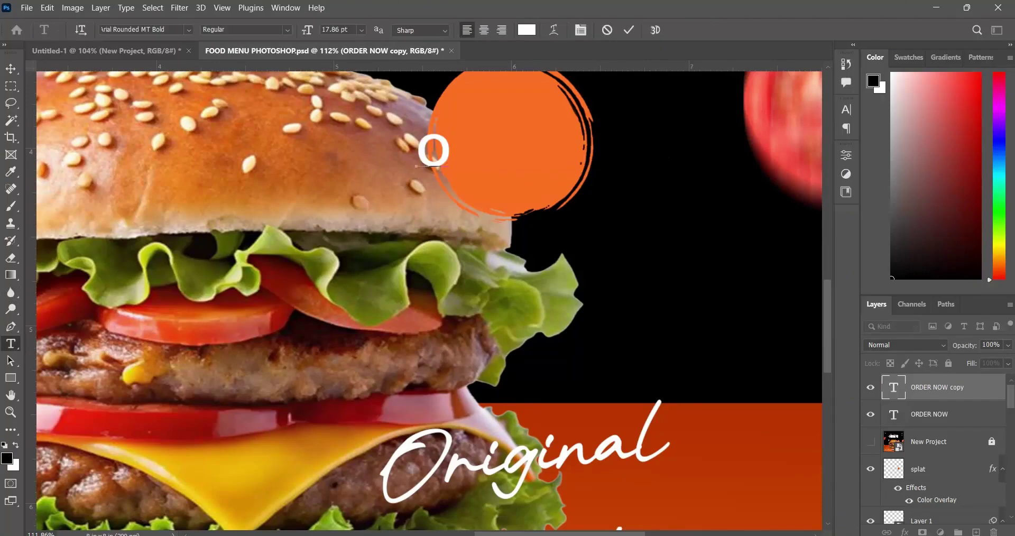
{"action": "type", "text": "NLYT"}
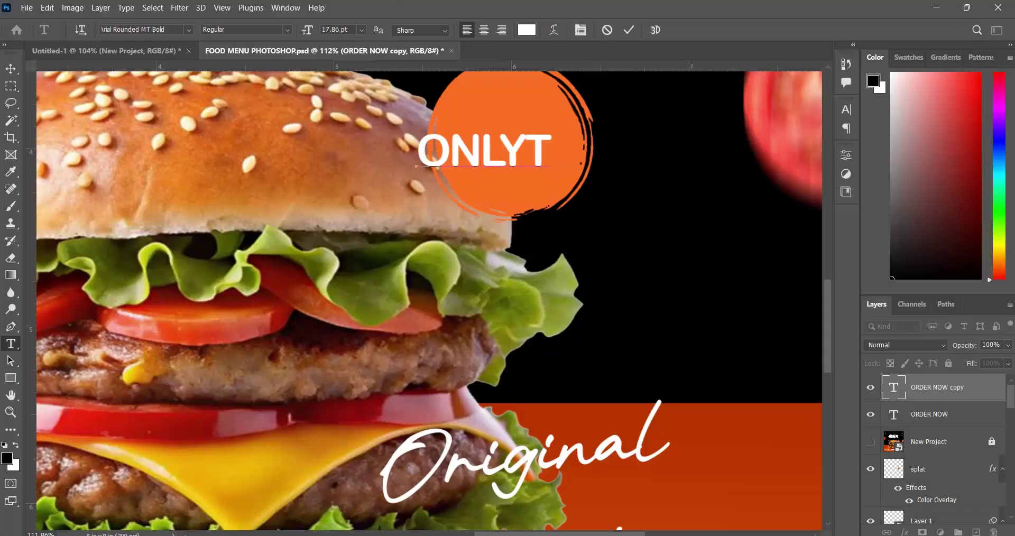
{"action": "key", "text": "BackSpace"}
{"action": "type", "text": "$"}
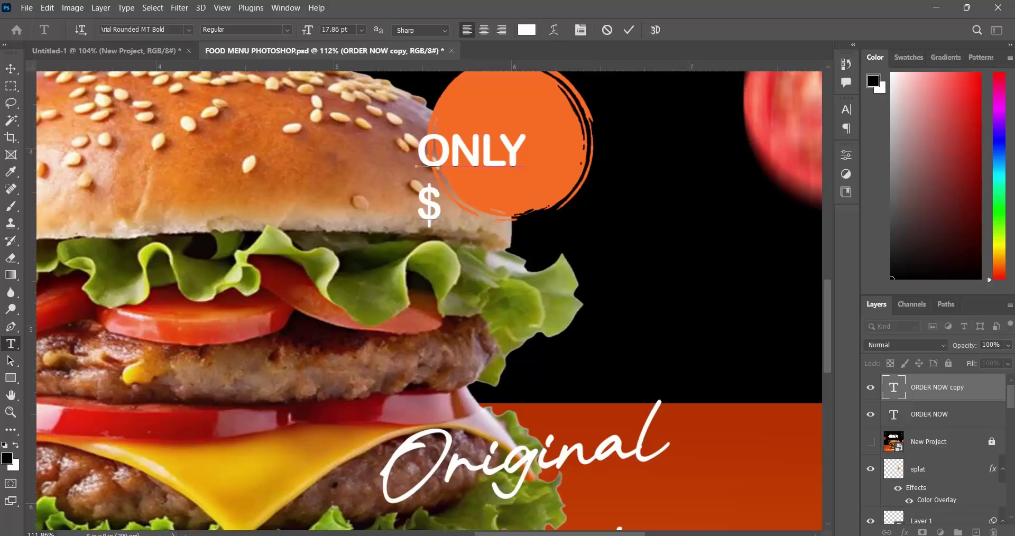
{"action": "type", "text": "4.99"}
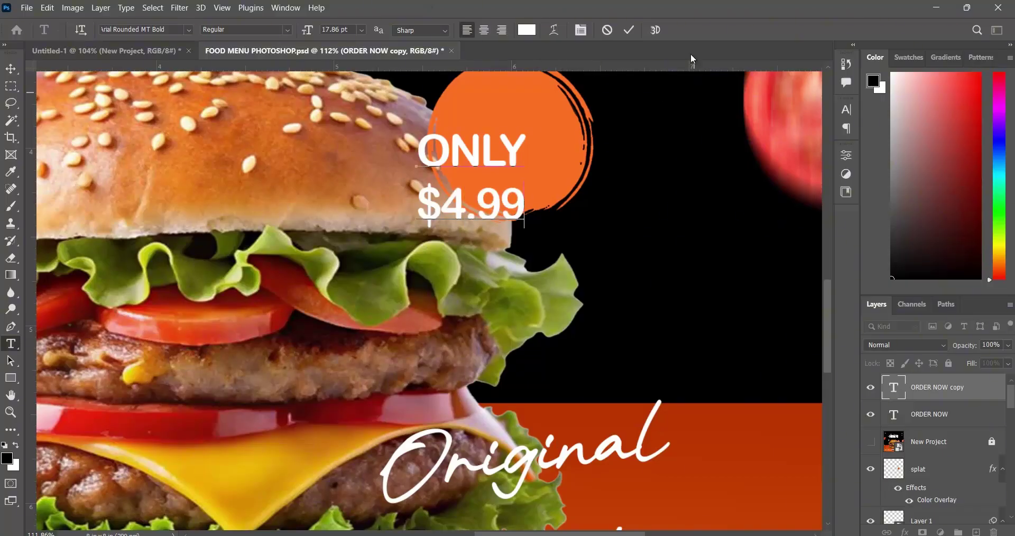
{"action": "key", "text": "ctrl+Return"}
Compare the badge text with the reference and set the word ONLY to 14 pt.
{"action": "left_click", "coordinate": [130, 53]}
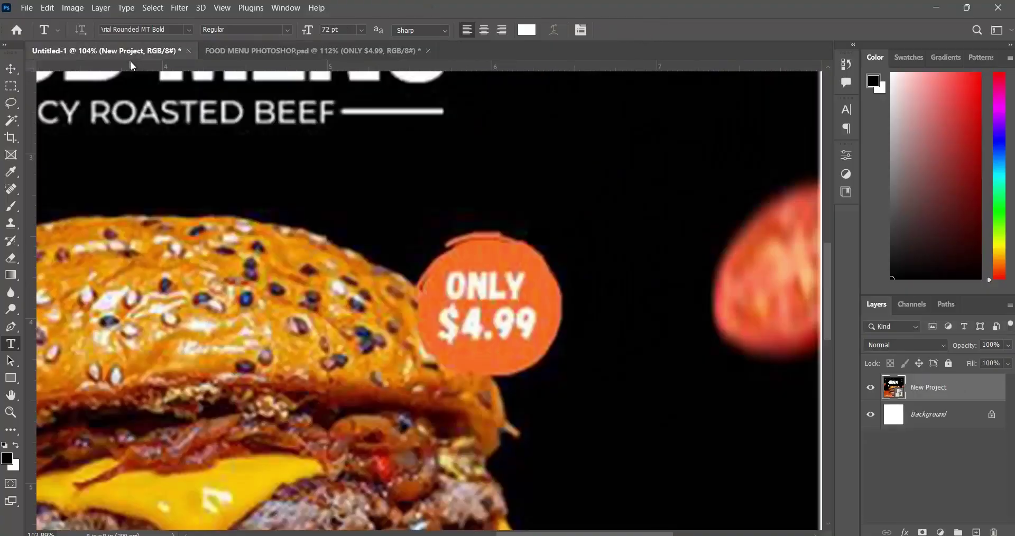
{"action": "left_click", "coordinate": [271, 53]}
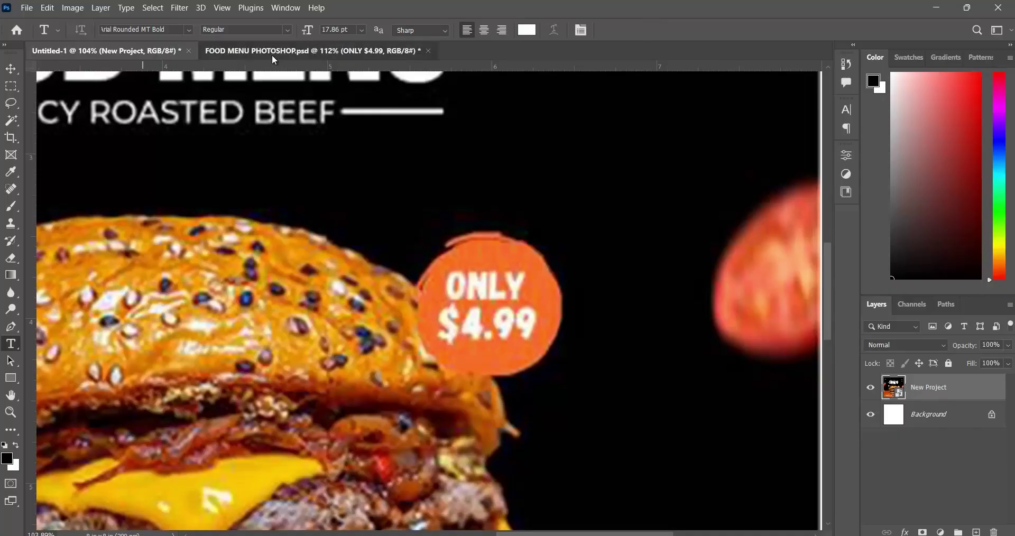
{"action": "left_click_drag", "start_coordinate": [524, 164], "coordinate": [392, 144]}
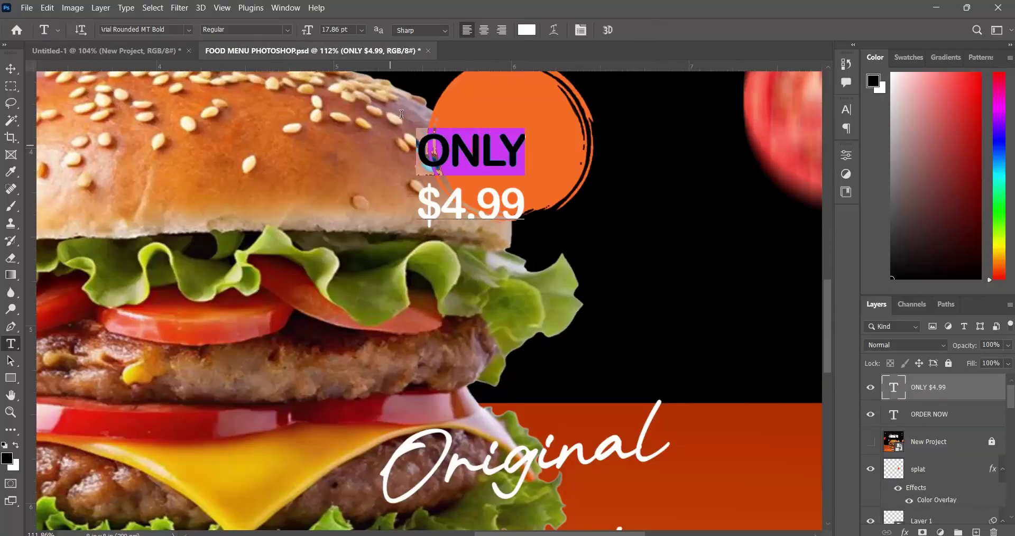
{"action": "left_click", "coordinate": [362, 30]}
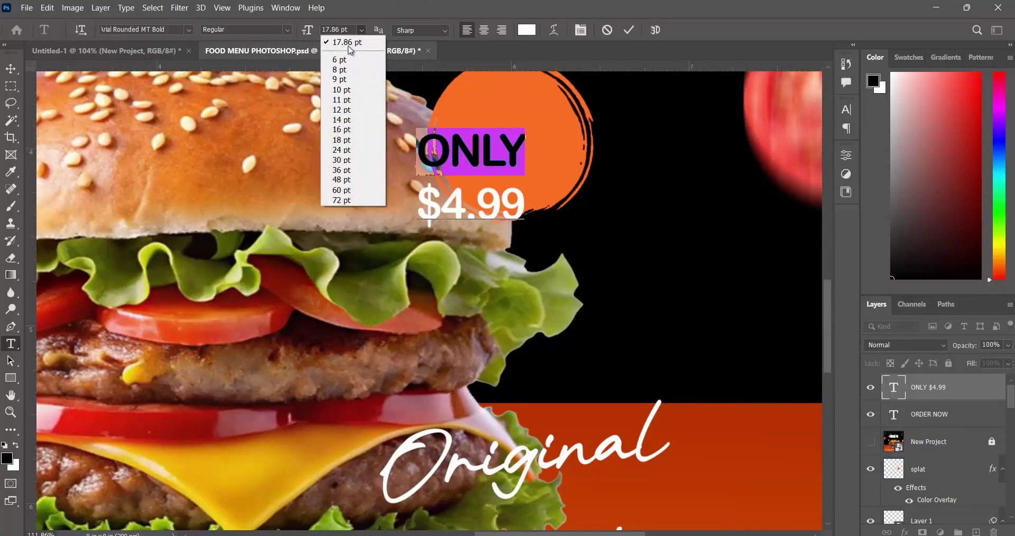
{"action": "left_click", "coordinate": [351, 120]}
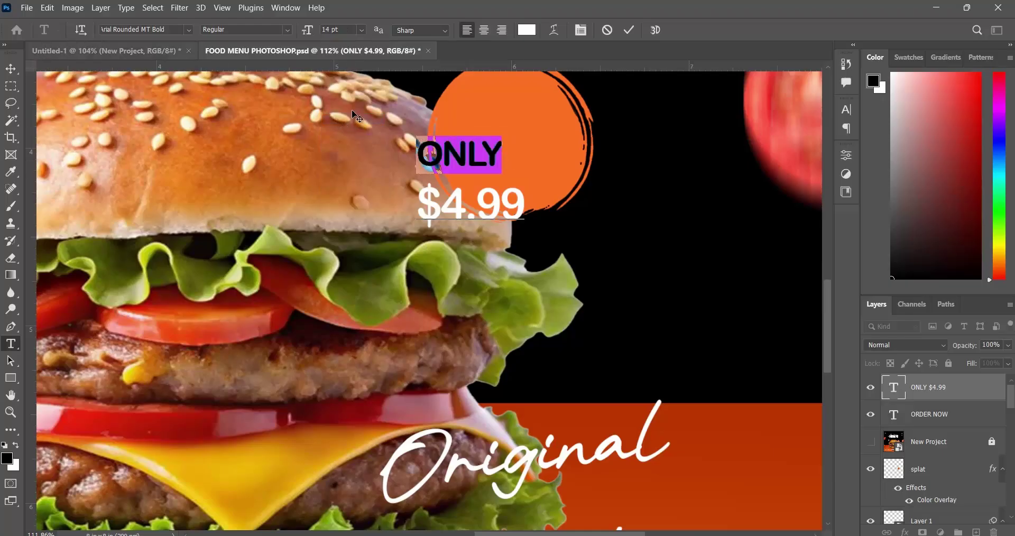
Check the reference badge again and move the ONLY $4.99 text inside the orange circle.
{"action": "left_click", "coordinate": [17, 72]}
{"action": "left_click", "coordinate": [98, 50]}
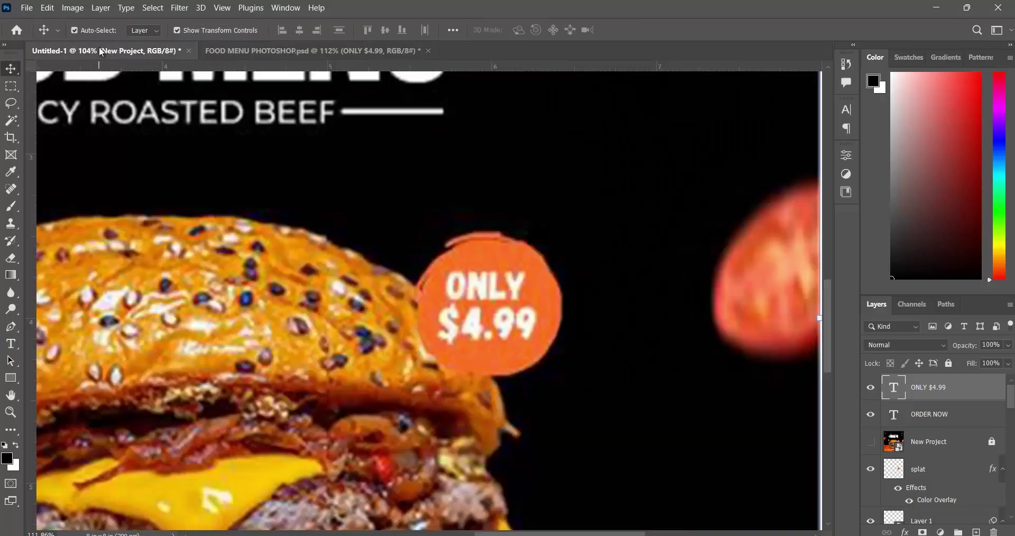
{"action": "left_click", "coordinate": [285, 50]}
{"action": "left_click_drag", "start_coordinate": [477, 159], "coordinate": [516, 127]}
Open the leading size choices for the ONLY $4.99 text.
{"action": "left_click", "coordinate": [11, 344]}
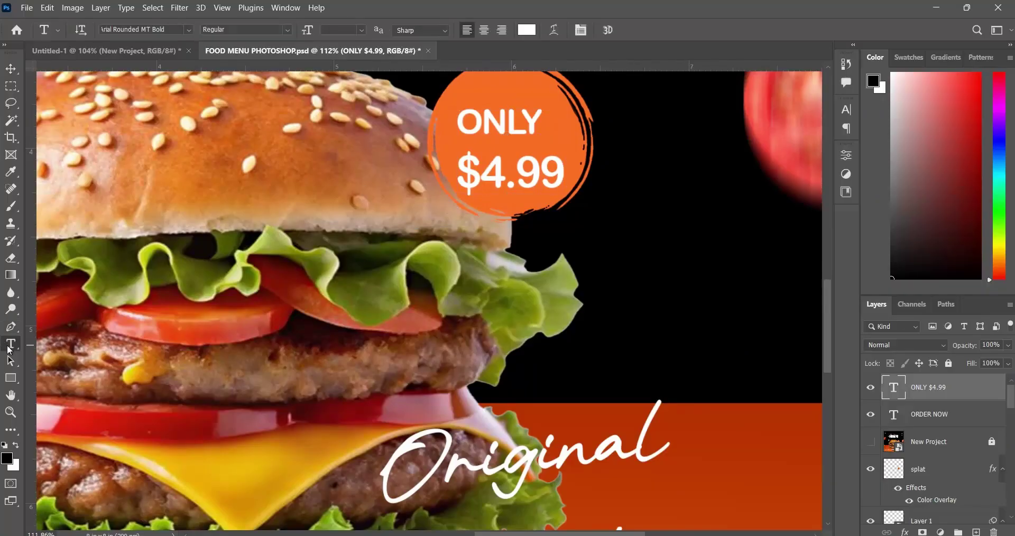
{"action": "left_click", "coordinate": [847, 109]}
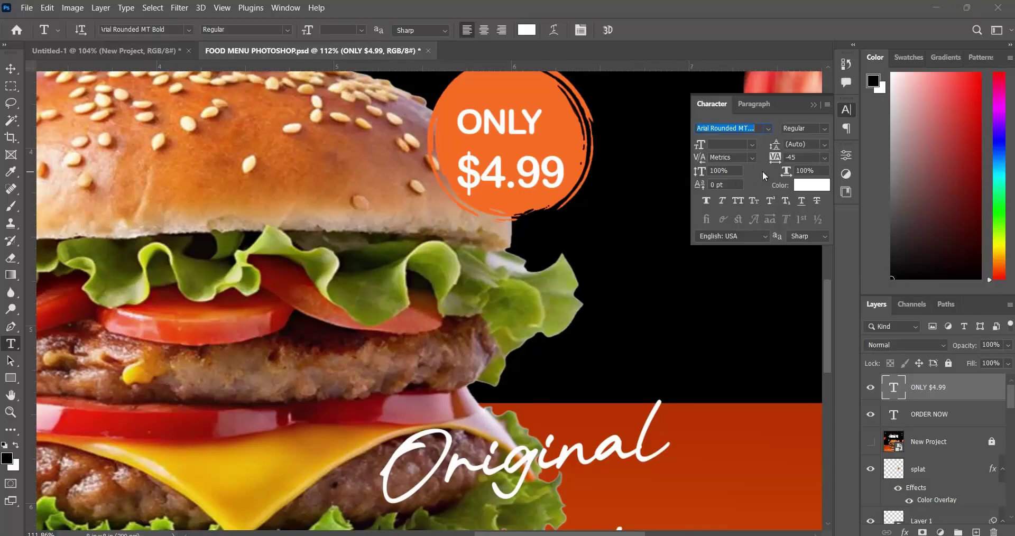
{"action": "left_click", "coordinate": [825, 144]}
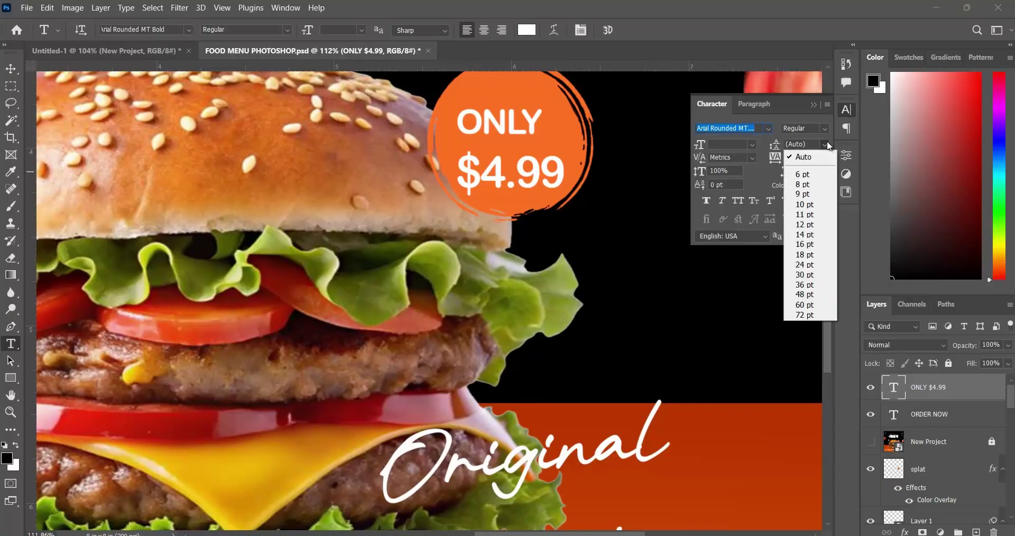
Set the line spacing of the ONLY $4.99 text to 14 pt and show the New Project reference layer.
{"action": "left_click", "coordinate": [827, 234]}
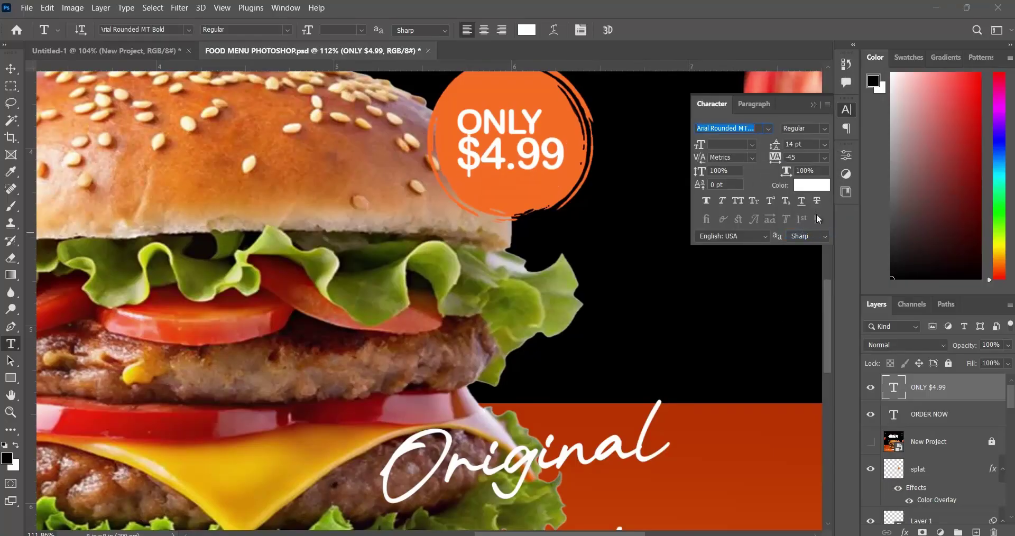
{"action": "left_click", "coordinate": [10, 69]}
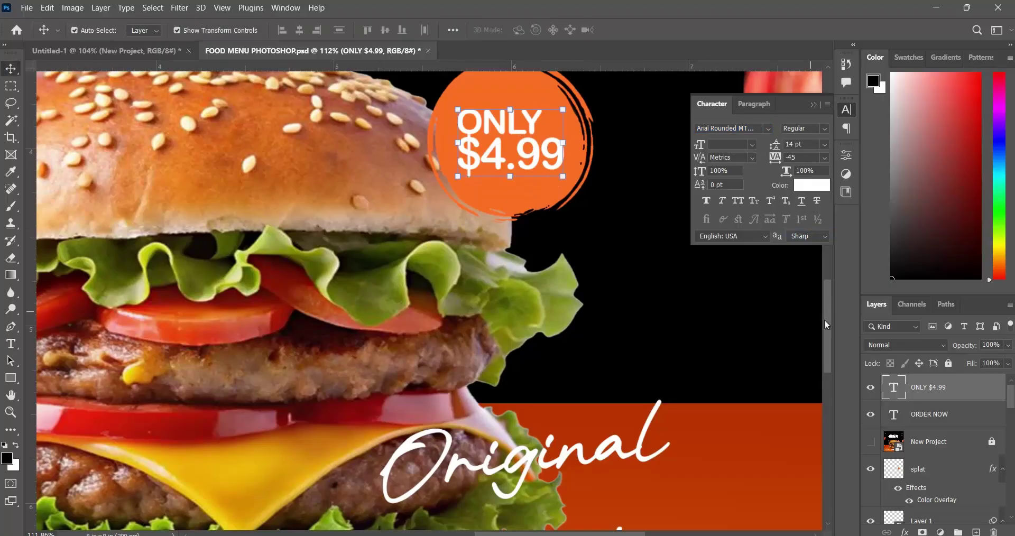
{"action": "left_click", "coordinate": [871, 442]}
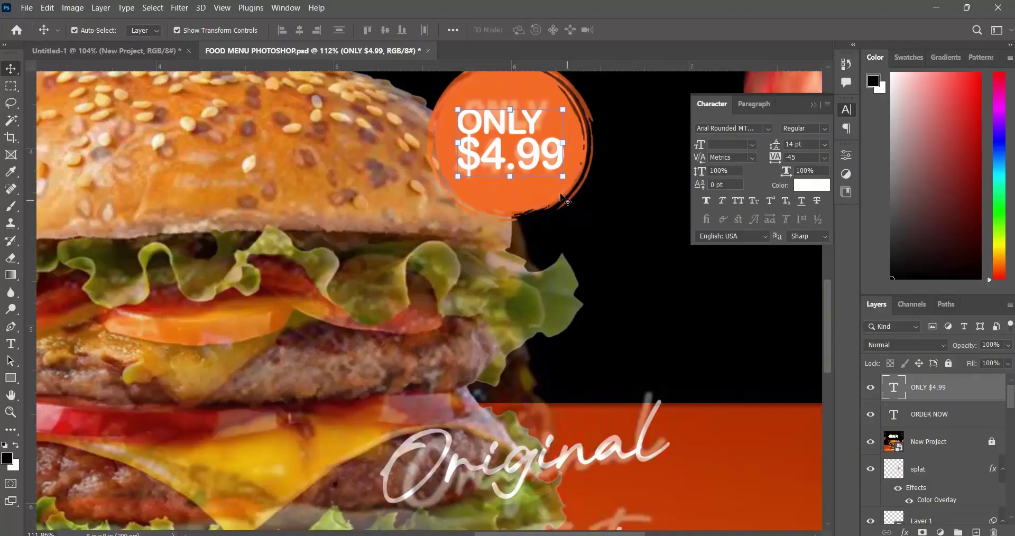
Enlarge the ONLY $4.99 text slightly, keeping it centered inside the orange splat with a margin around it.
{"action": "left_click_drag", "start_coordinate": [564, 108], "coordinate": [576, 97]}
{"action": "left_click_drag", "start_coordinate": [458, 178], "coordinate": [448, 183]}
{"action": "left_click", "coordinate": [653, 30]}
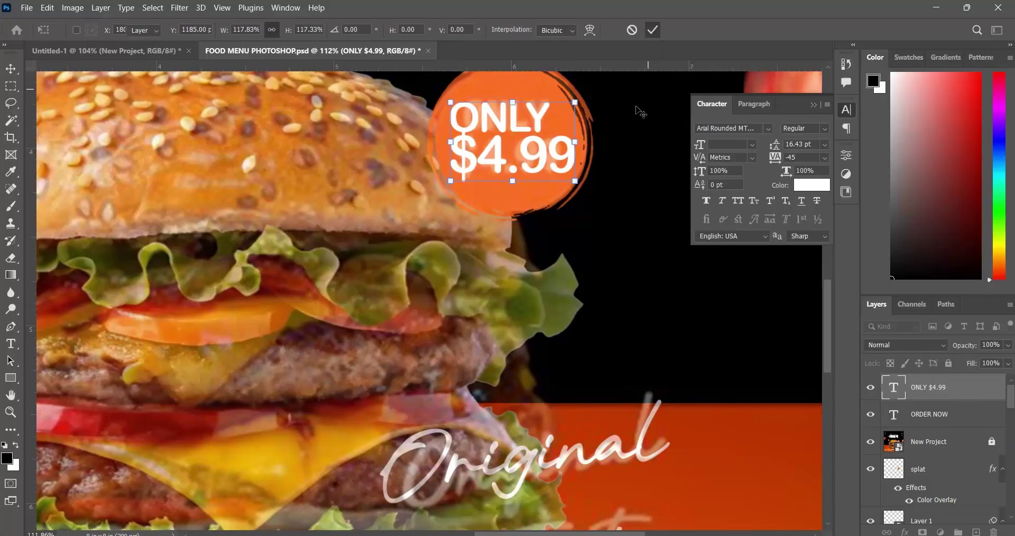
{"action": "left_click", "coordinate": [717, 329]}
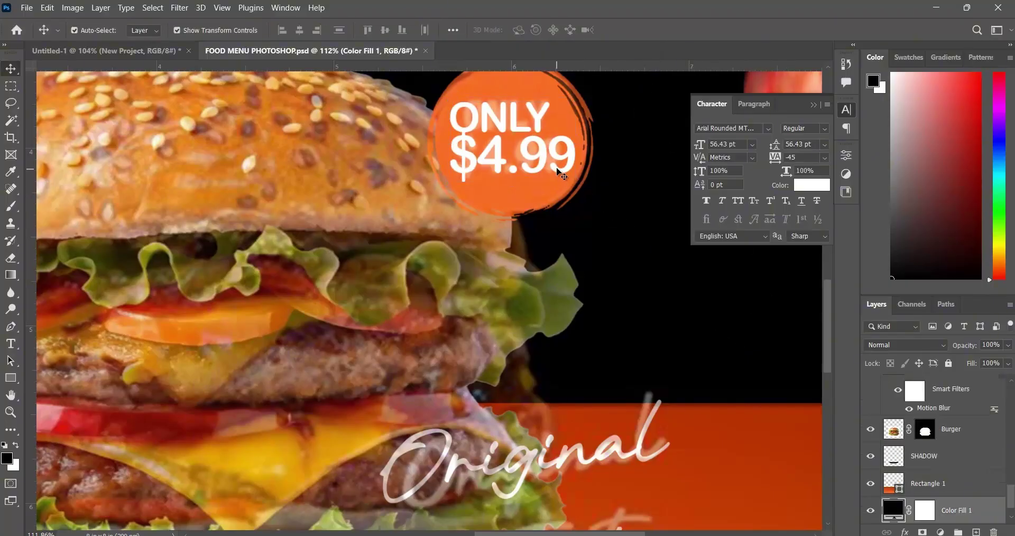
{"action": "left_click", "coordinate": [572, 161]}
{"action": "left_click_drag", "start_coordinate": [575, 148], "coordinate": [531, 146]}
{"action": "left_click", "coordinate": [654, 29]}
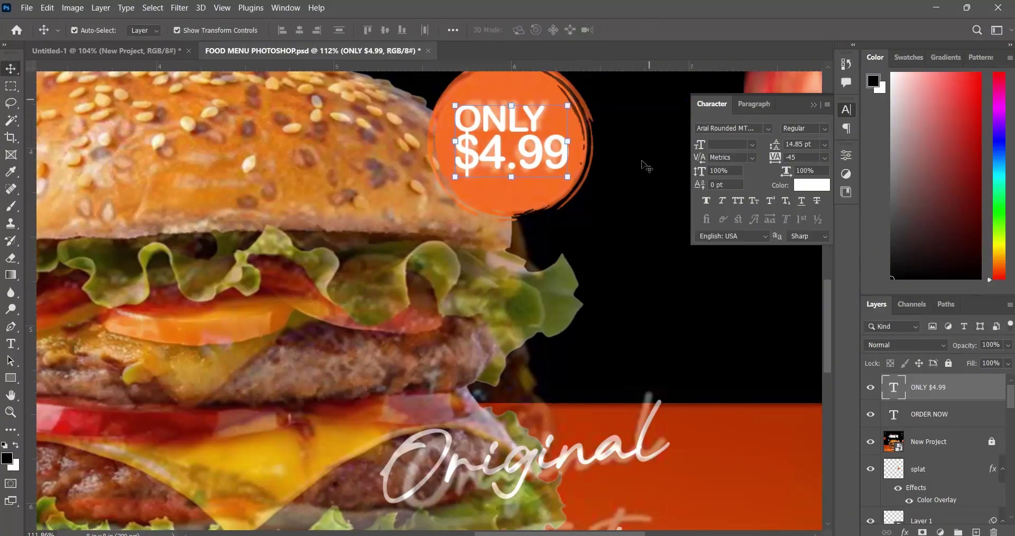
Hide the New Project reference layer and save the document.
{"action": "left_click", "coordinate": [610, 239]}
{"action": "scroll", "coordinate": [892, 439], "scroll_direction": "up", "scroll_amount": 5}
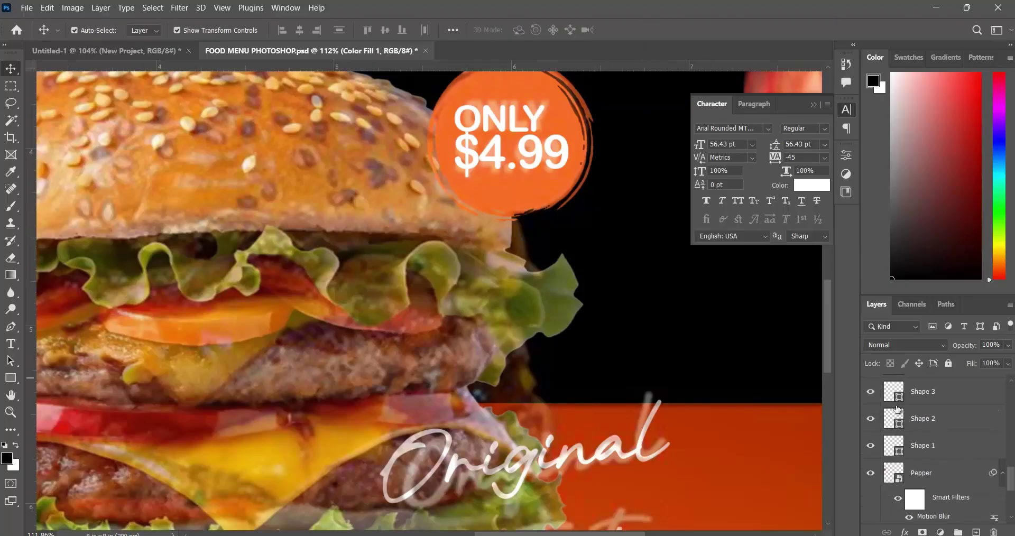
{"action": "scroll", "coordinate": [886, 398], "scroll_direction": "up", "scroll_amount": 5}
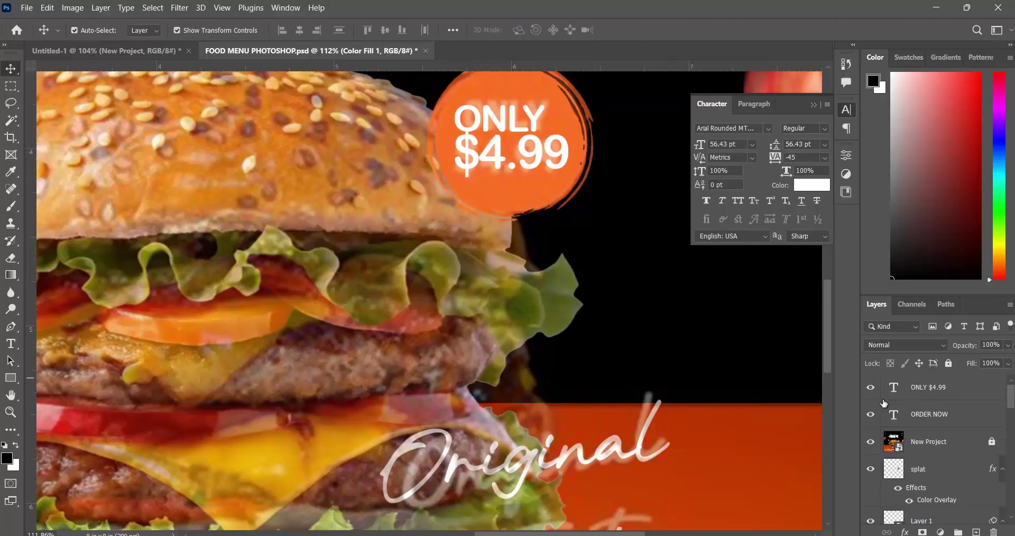
{"action": "left_click", "coordinate": [871, 442]}
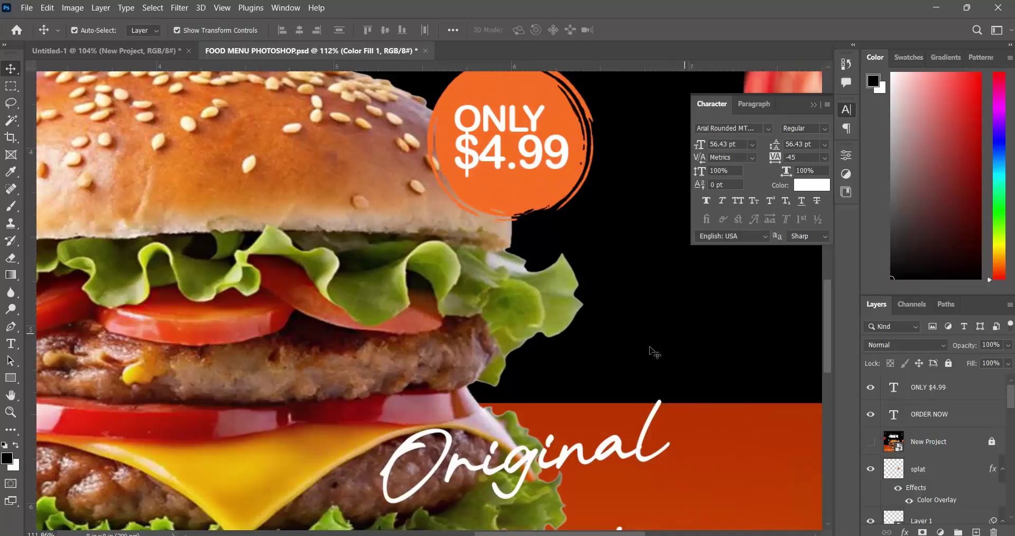
{"action": "scroll", "coordinate": [513, 354], "scroll_direction": "down", "scroll_amount": 6}
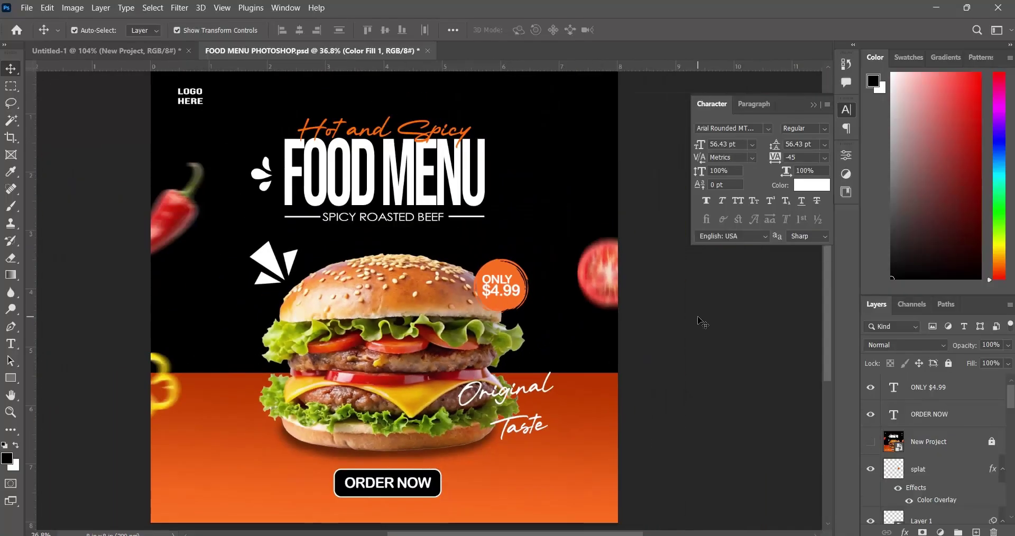
{"action": "left_click", "coordinate": [698, 317]}
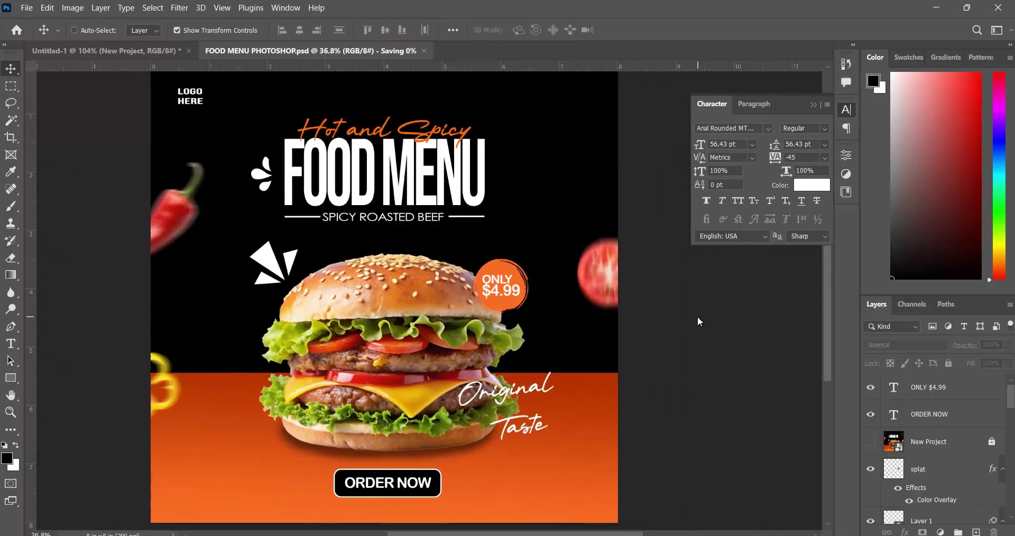
Examine the social media icons in the Untitled-1 reference design, then return to FOOD MENU PHOTOSHOP.psd.
{"action": "left_click", "coordinate": [156, 53]}
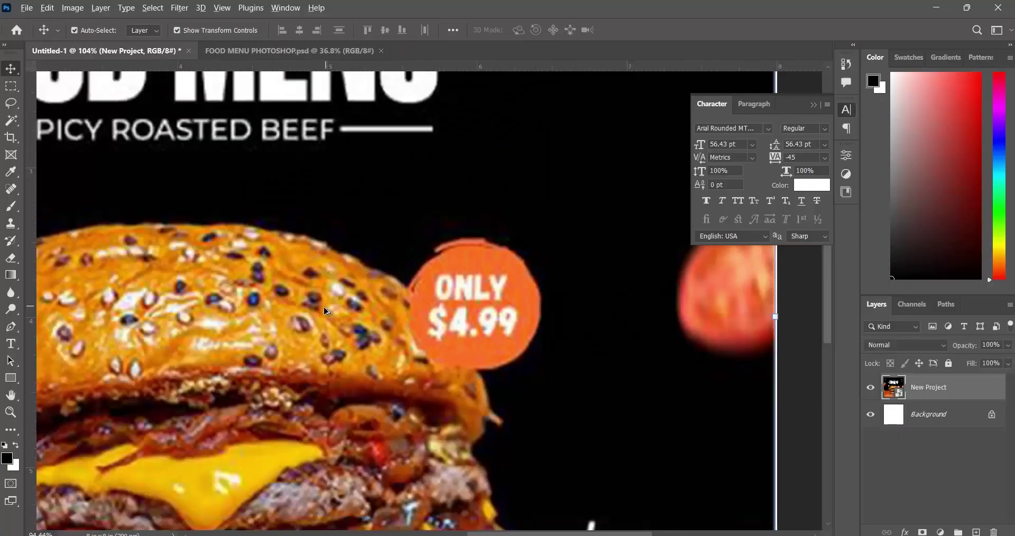
{"action": "scroll", "coordinate": [324, 311], "scroll_direction": "down", "scroll_amount": 5}
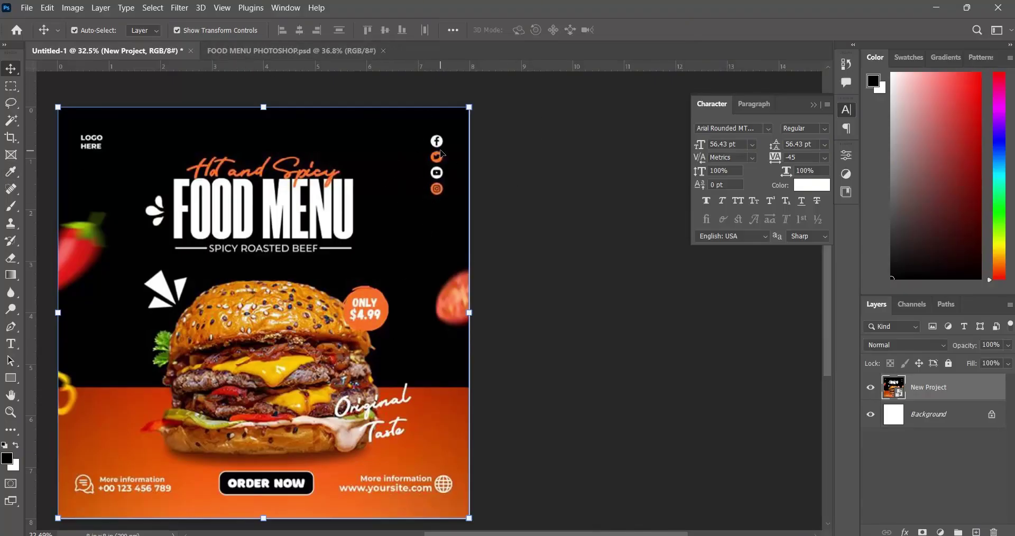
{"action": "scroll", "coordinate": [443, 182], "scroll_direction": "up", "scroll_amount": 4}
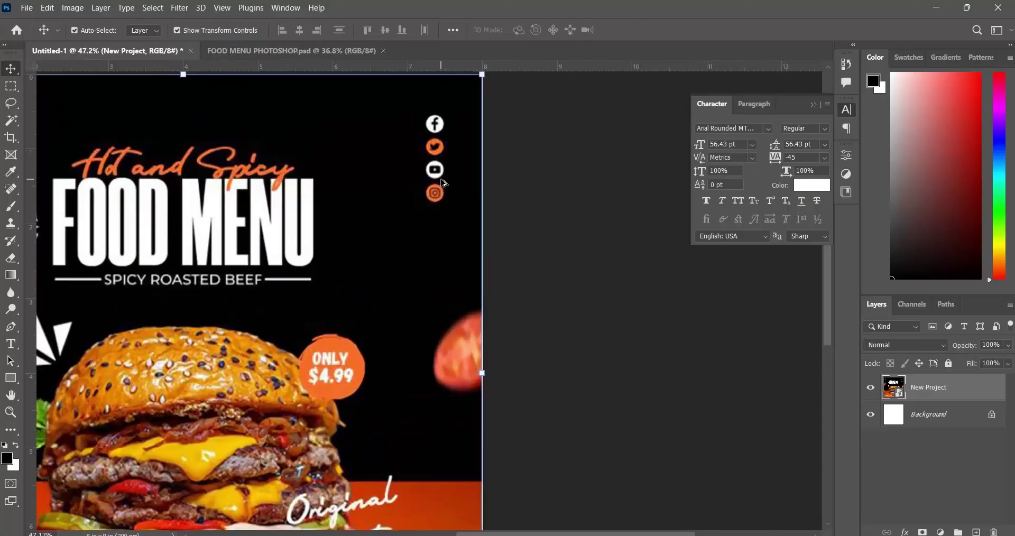
{"action": "left_click", "coordinate": [258, 53]}
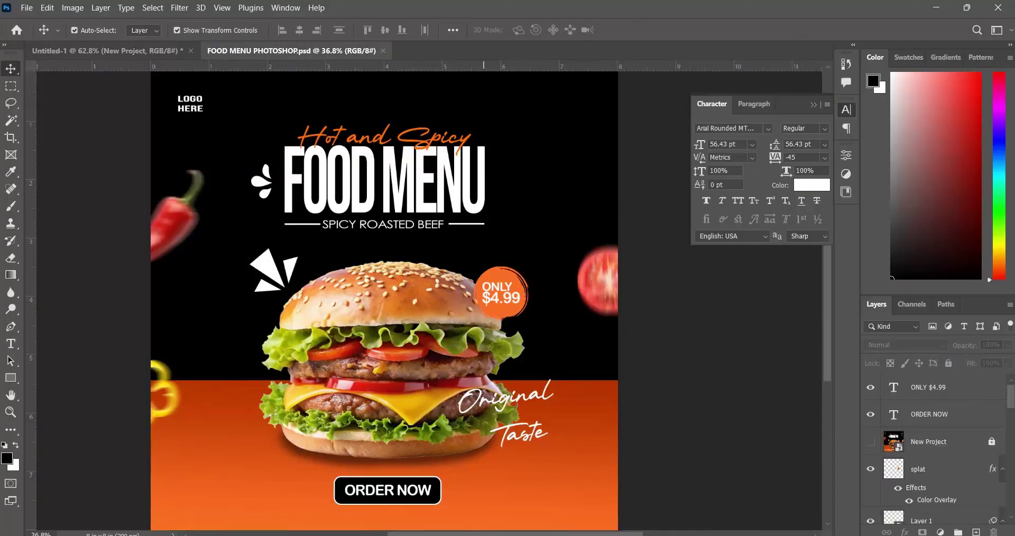
Switch to Pinterest in the browser and search for "social media icons".
{"action": "key", "text": "alt+Tab"}
{"action": "left_click", "coordinate": [272, 83]}
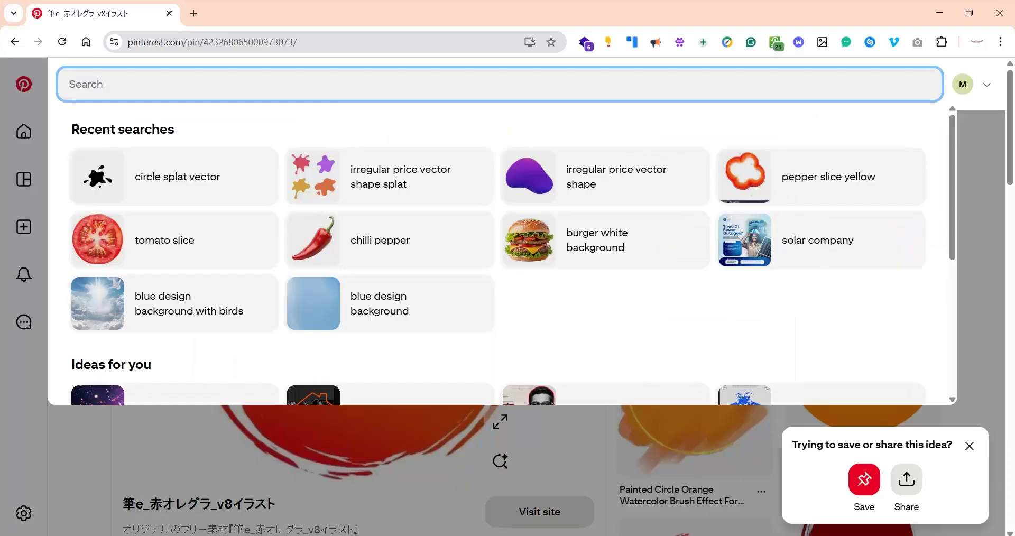
{"action": "type", "text": "socia"}
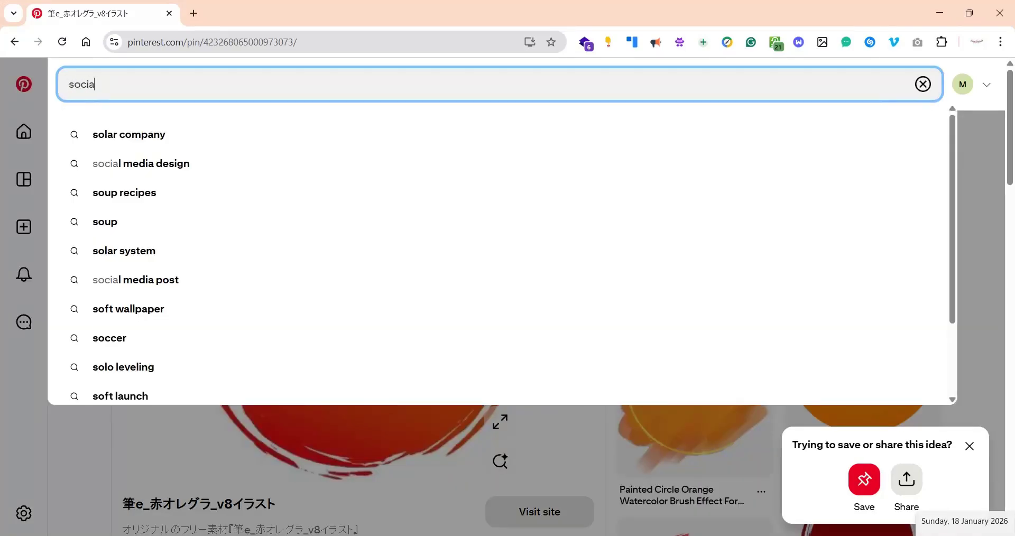
{"action": "type", "text": "l media"}
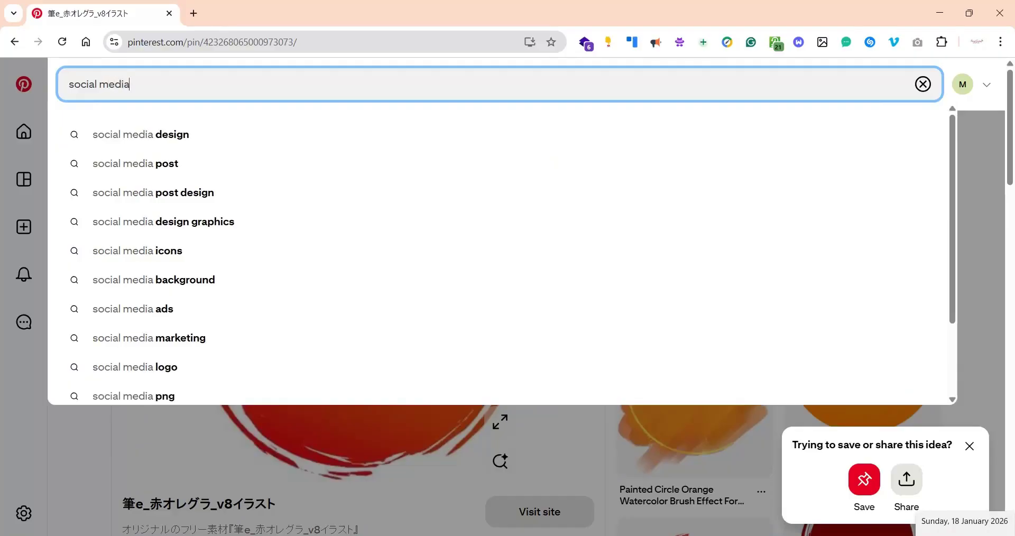
{"action": "type", "text": " icons"}
{"action": "key", "text": "Return"}
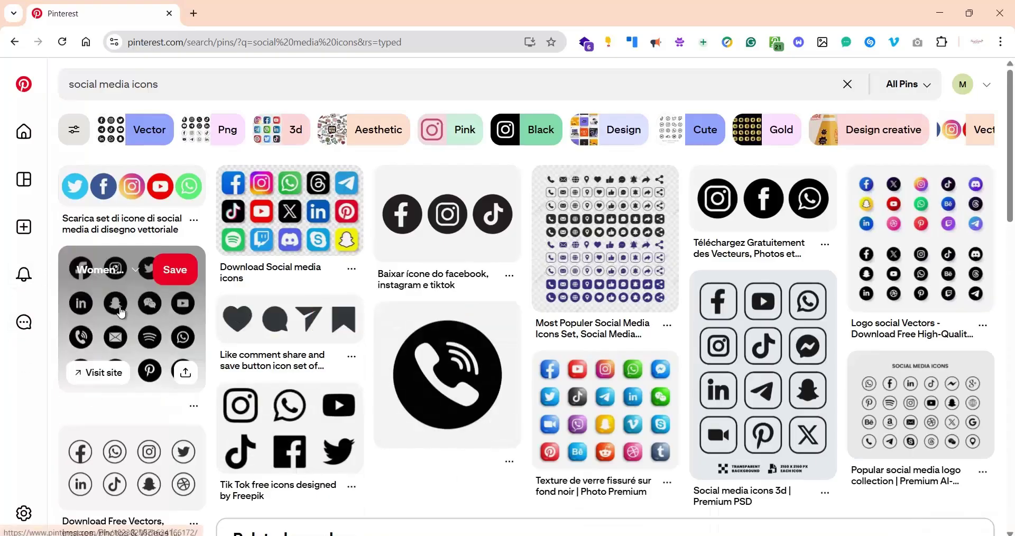
Open the Social Media Templates pin with the round black icons and copy its image.
{"action": "left_click", "coordinate": [131, 342]}
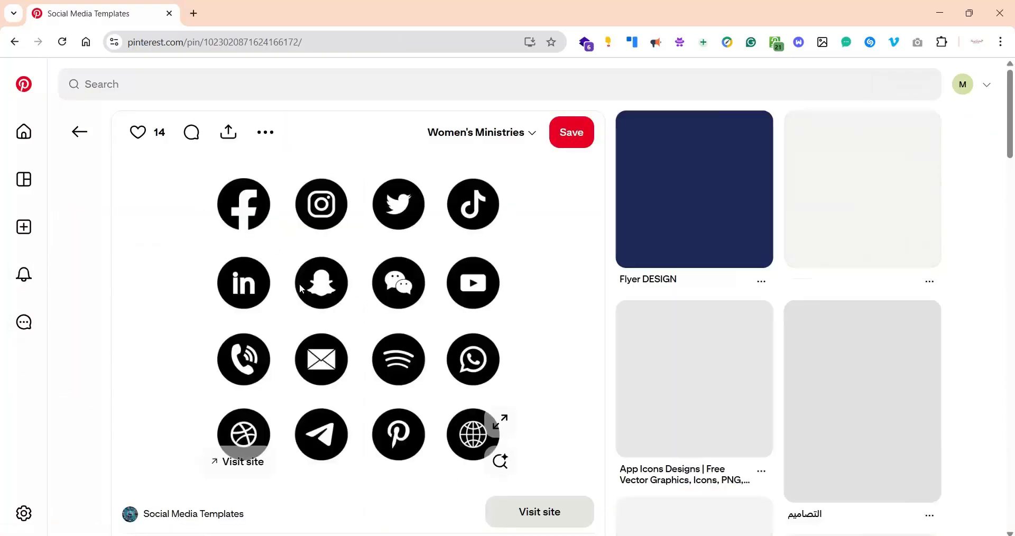
{"action": "right_click", "coordinate": [319, 261]}
{"action": "left_click", "coordinate": [370, 310]}
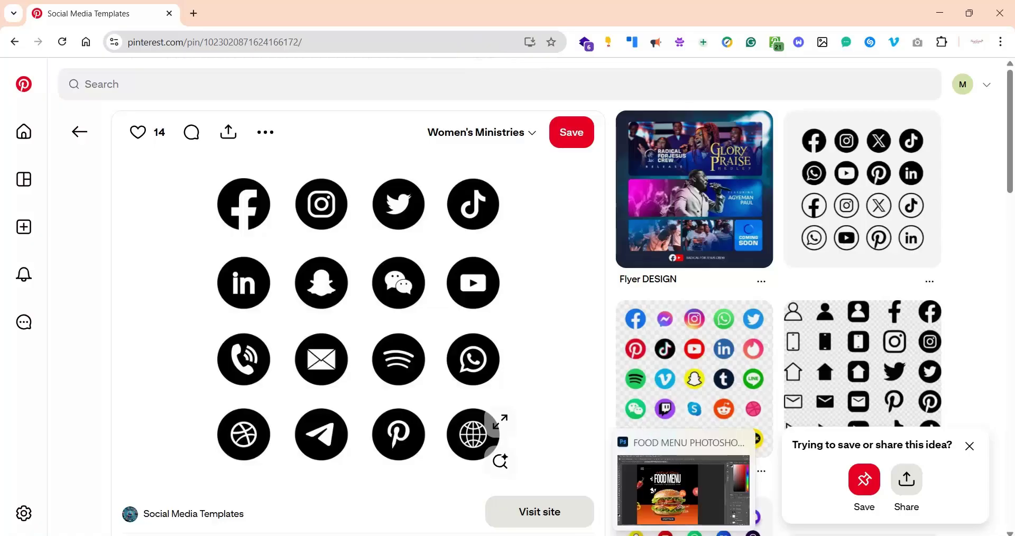
Switch to Photoshop, paste the icon sheet above the splat layer beside the burger, and rename its layer ALL ICONS.
{"action": "left_click", "coordinate": [682, 534]}
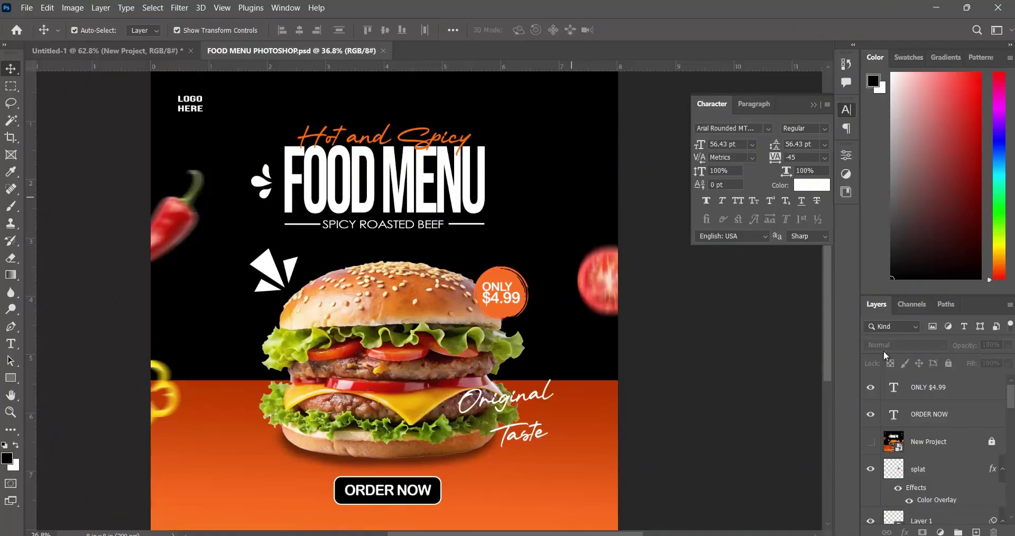
{"action": "left_click", "coordinate": [925, 475]}
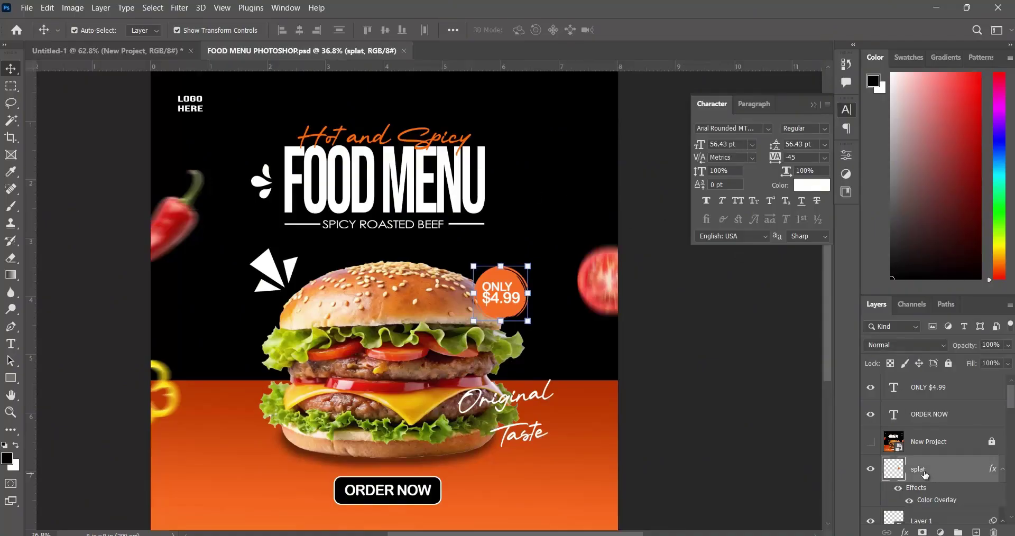
{"action": "left_click", "coordinate": [47, 8]}
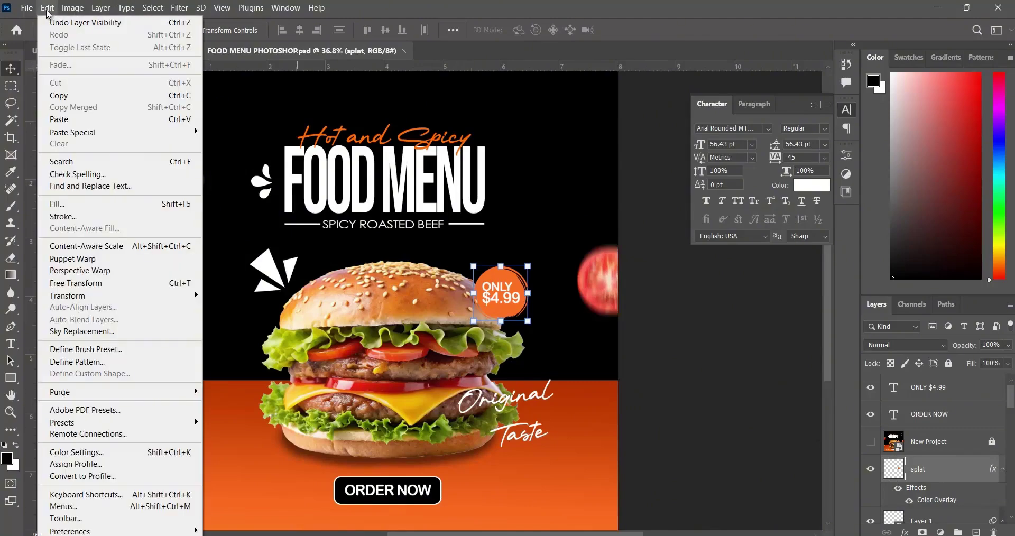
{"action": "left_click", "coordinate": [78, 119]}
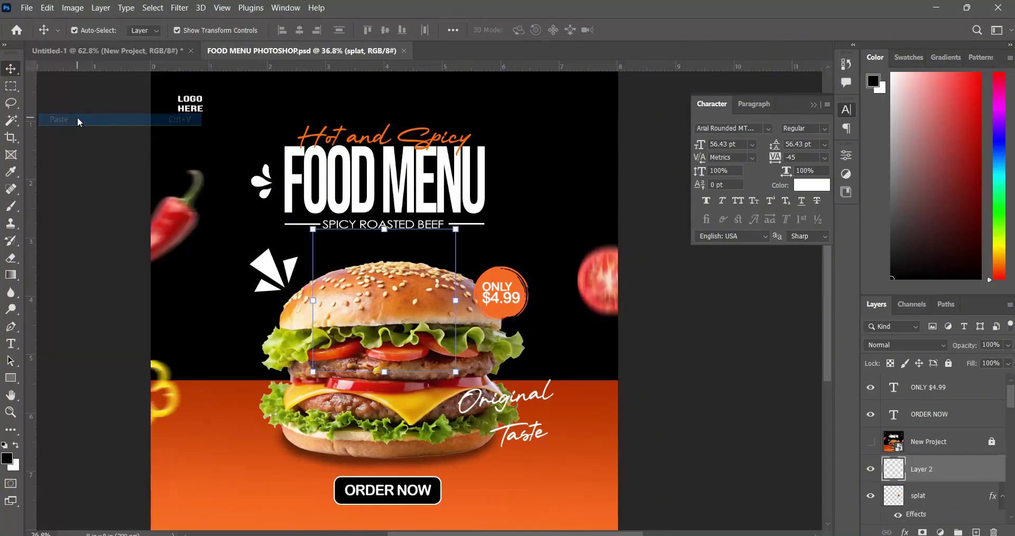
{"action": "left_click_drag", "start_coordinate": [385, 327], "coordinate": [530, 266]}
{"action": "scroll", "coordinate": [506, 223], "scroll_direction": "up", "scroll_amount": 2}
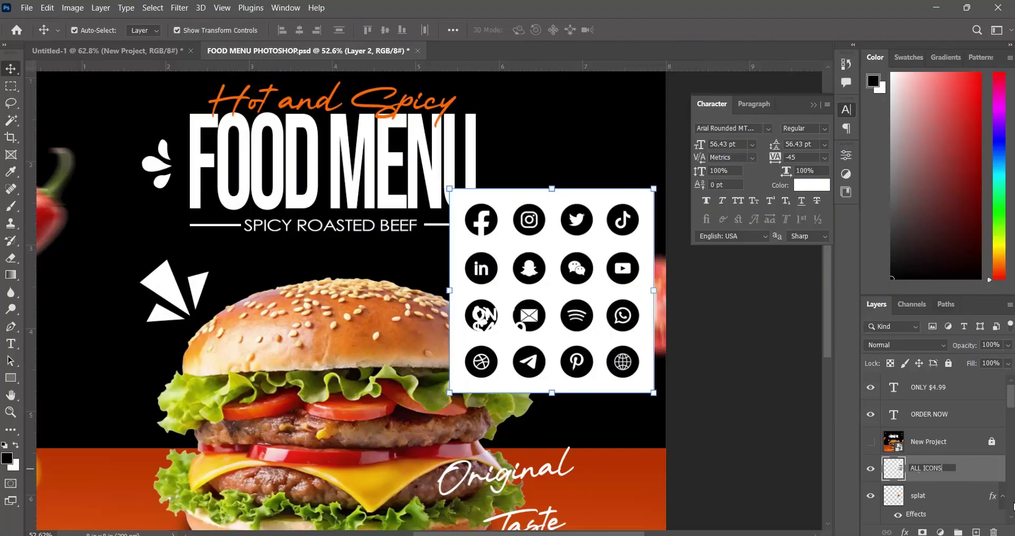
{"action": "key", "text": "Return"}
Shift the pasted icon sheet down on the canvas, then delete the ALL ICONS layer.
{"action": "left_click", "coordinate": [11, 120]}
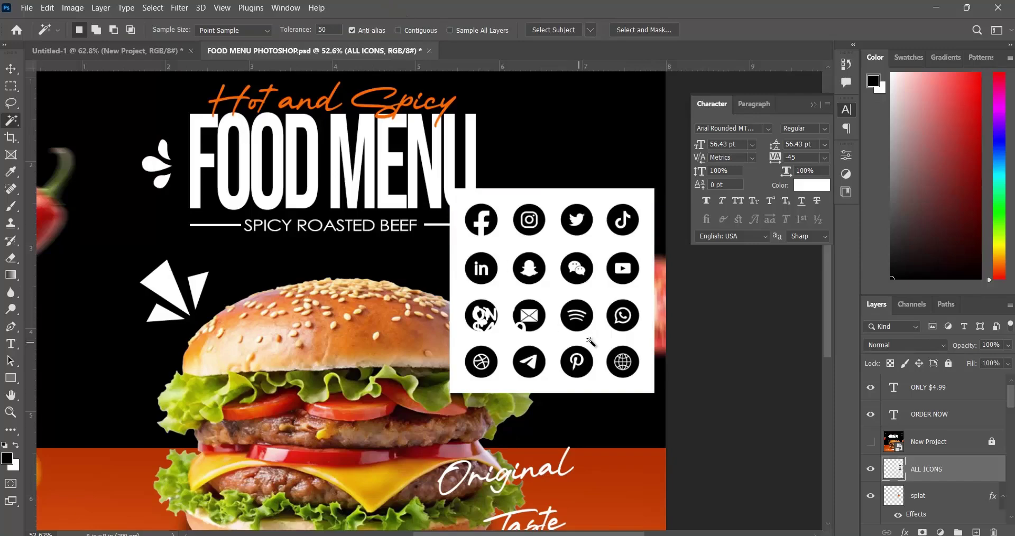
{"action": "scroll", "coordinate": [565, 299], "scroll_direction": "up", "scroll_amount": 5}
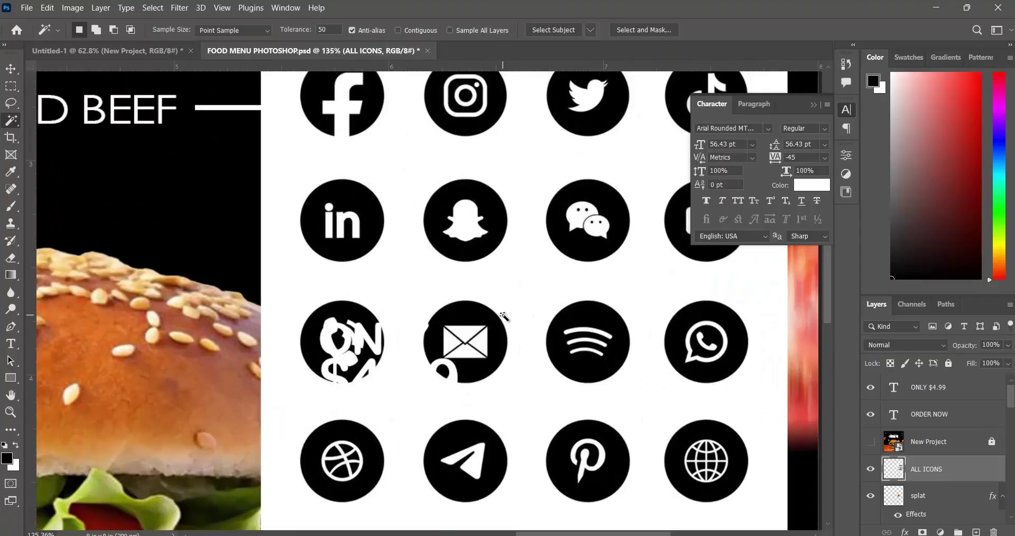
{"action": "left_click", "coordinate": [11, 69]}
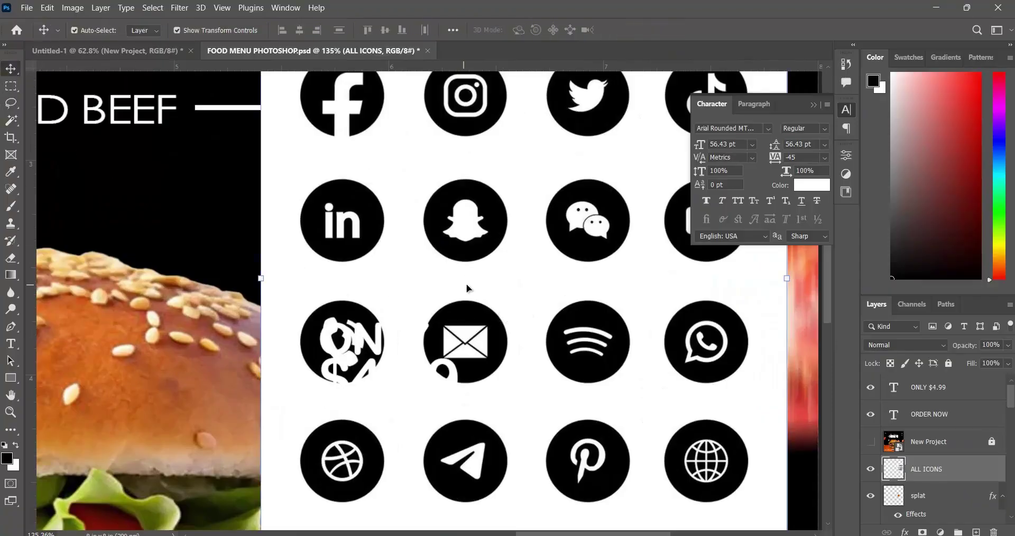
{"action": "left_click_drag", "start_coordinate": [468, 288], "coordinate": [518, 391]}
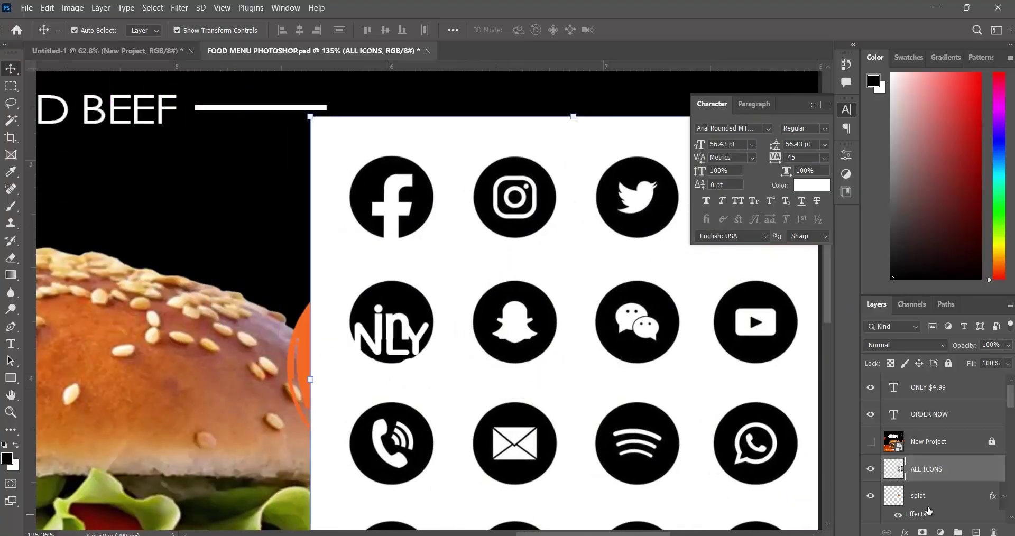
{"action": "key", "text": "Delete"}
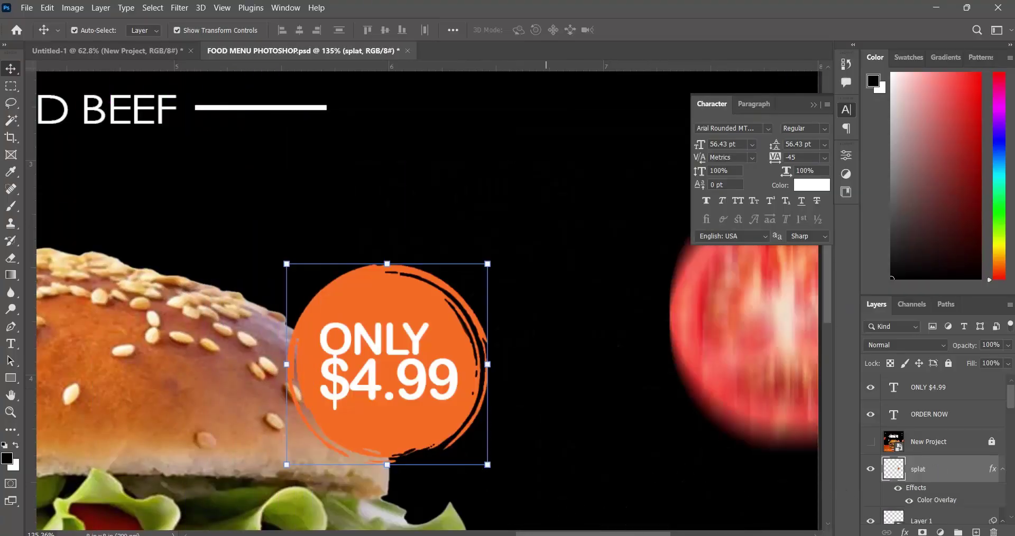
Switch to Pinterest in the browser and look through the social media icons search results for another icon sheet.
{"action": "key", "text": "alt+Tab"}
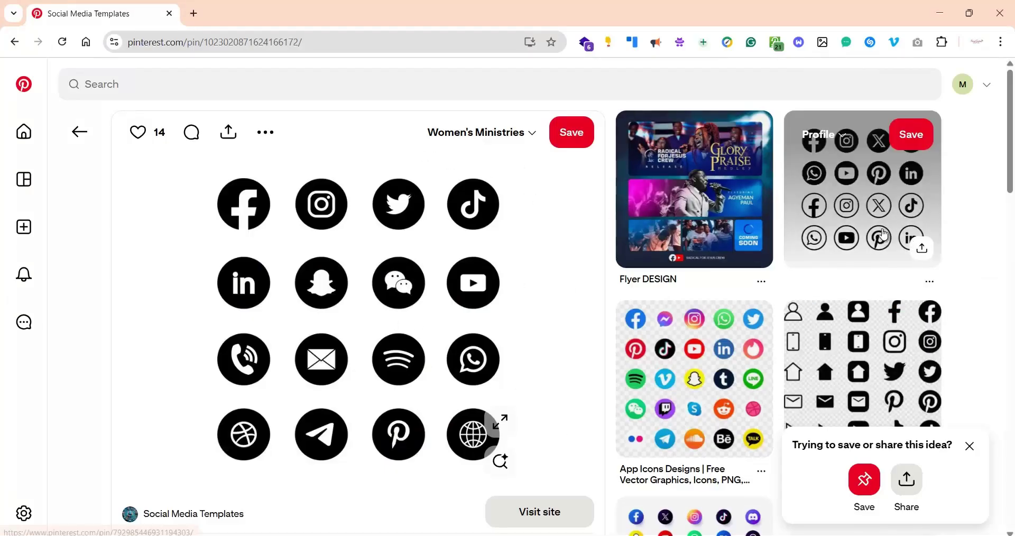
{"action": "left_click", "coordinate": [80, 132]}
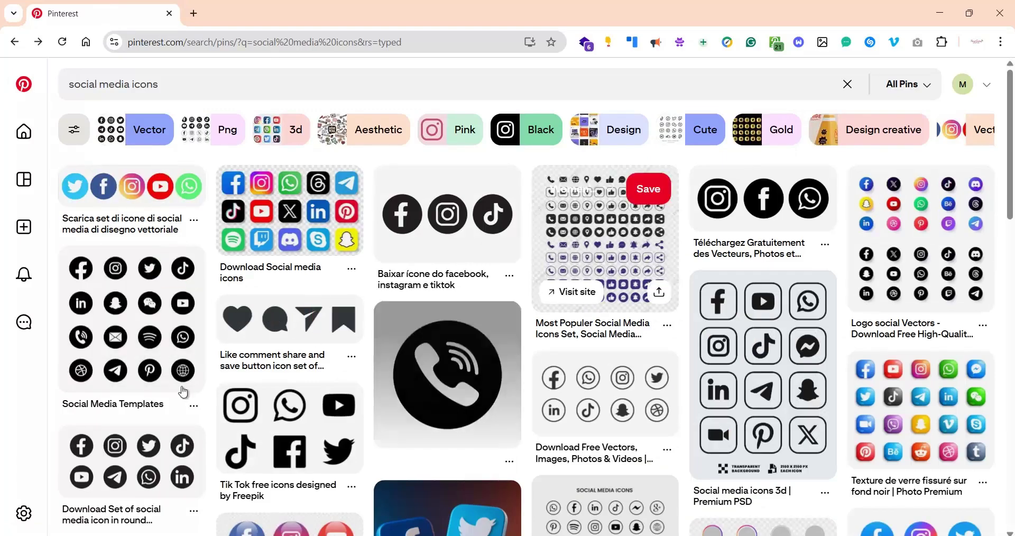
{"action": "scroll", "coordinate": [97, 423], "scroll_direction": "down", "scroll_amount": 2}
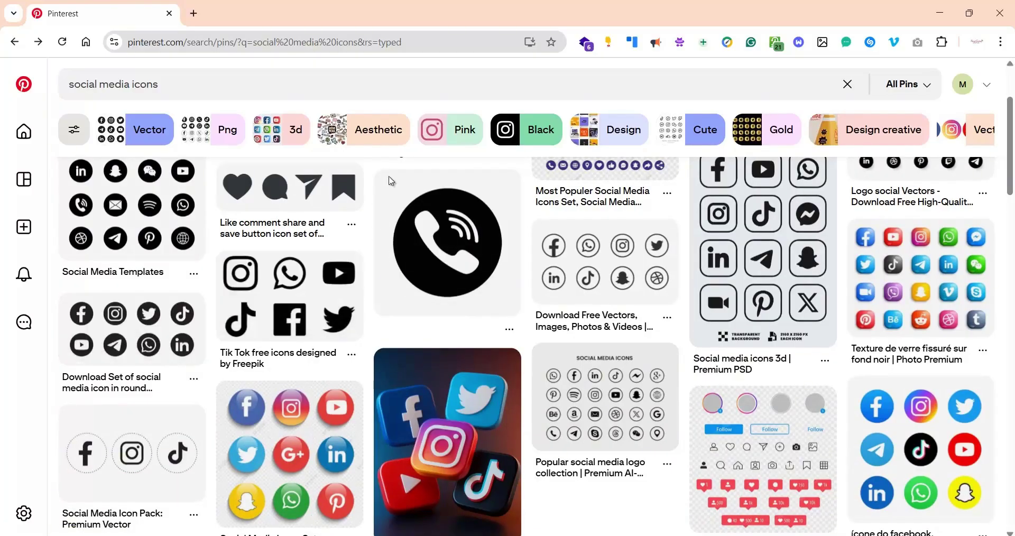
{"action": "scroll", "coordinate": [328, 297], "scroll_direction": "up", "scroll_amount": 2}
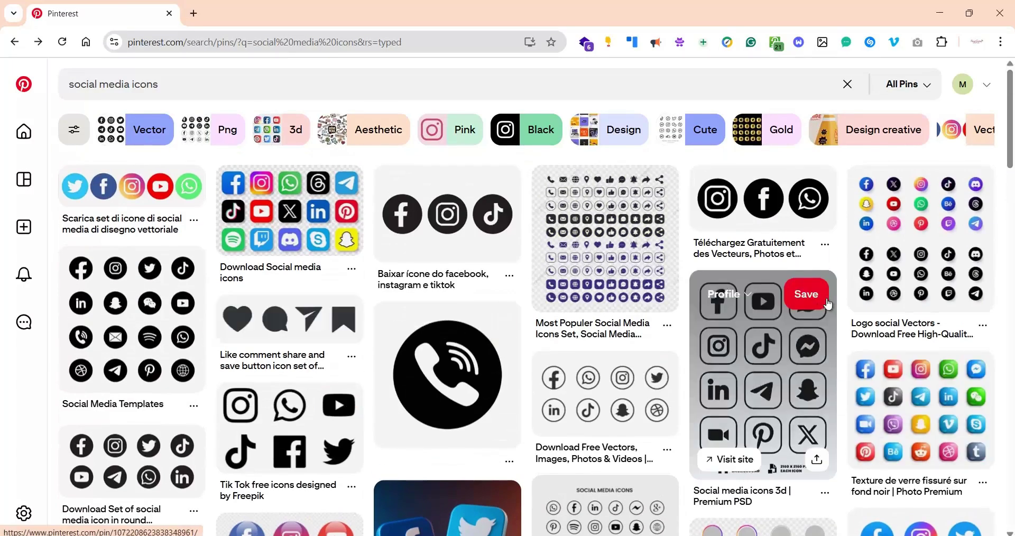
{"action": "scroll", "coordinate": [767, 344], "scroll_direction": "down", "scroll_amount": 5}
{"action": "scroll", "coordinate": [307, 398], "scroll_direction": "up", "scroll_amount": 5}
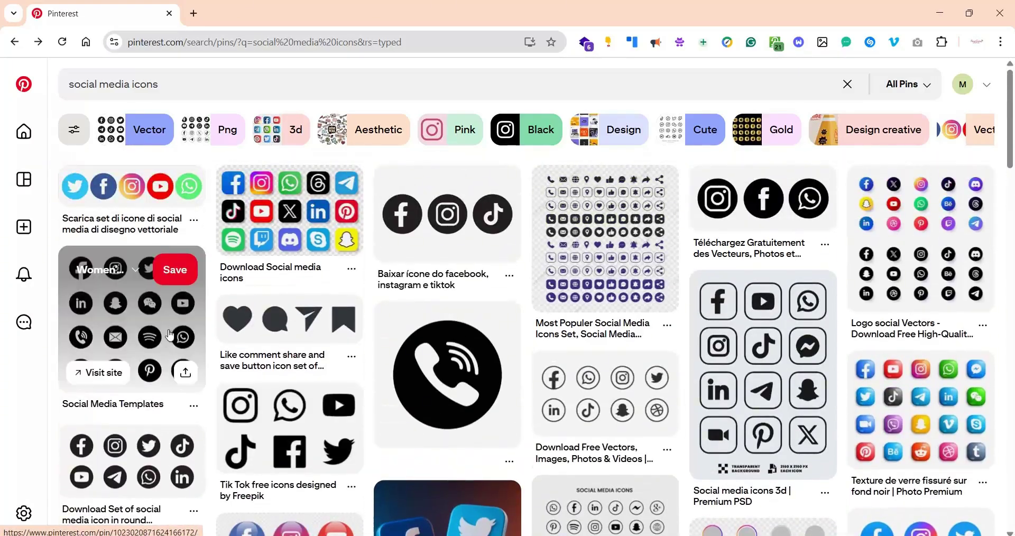
From the Social Media Templates pin, open the related pin with filled and outlined round icons and copy its image.
{"action": "left_click", "coordinate": [150, 331]}
{"action": "scroll", "coordinate": [846, 365], "scroll_direction": "down", "scroll_amount": 3}
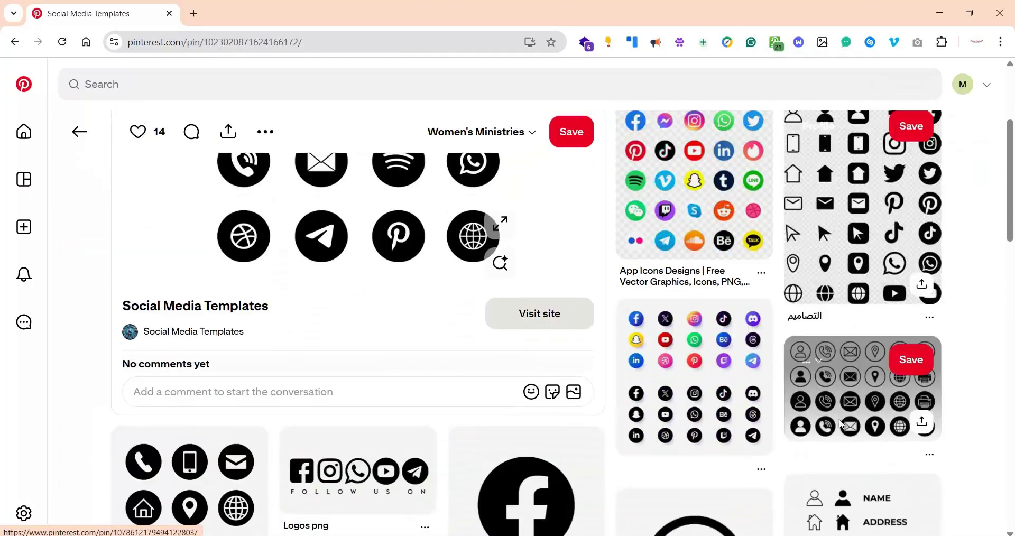
{"action": "scroll", "coordinate": [850, 364], "scroll_direction": "up", "scroll_amount": 3}
{"action": "left_click", "coordinate": [798, 218]}
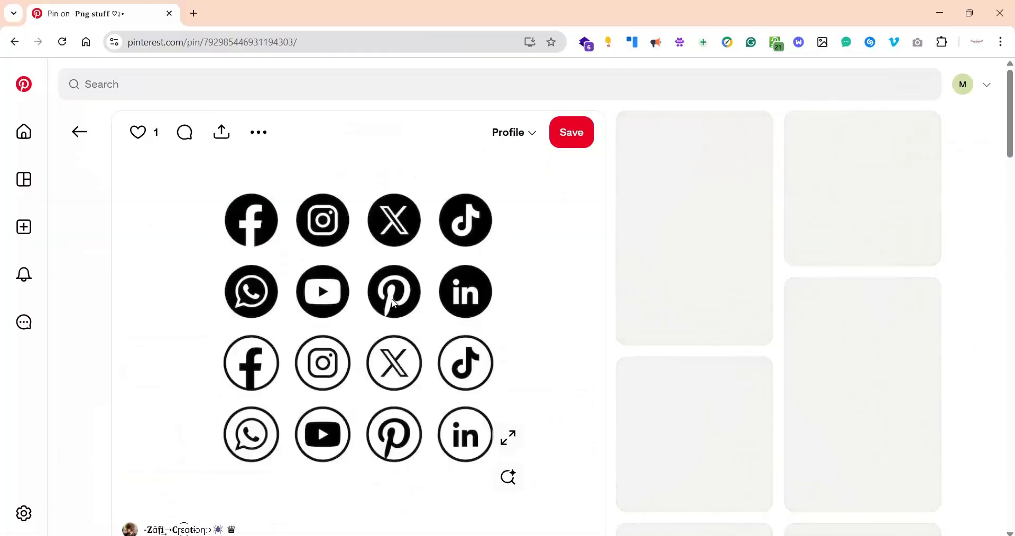
{"action": "right_click", "coordinate": [375, 300]}
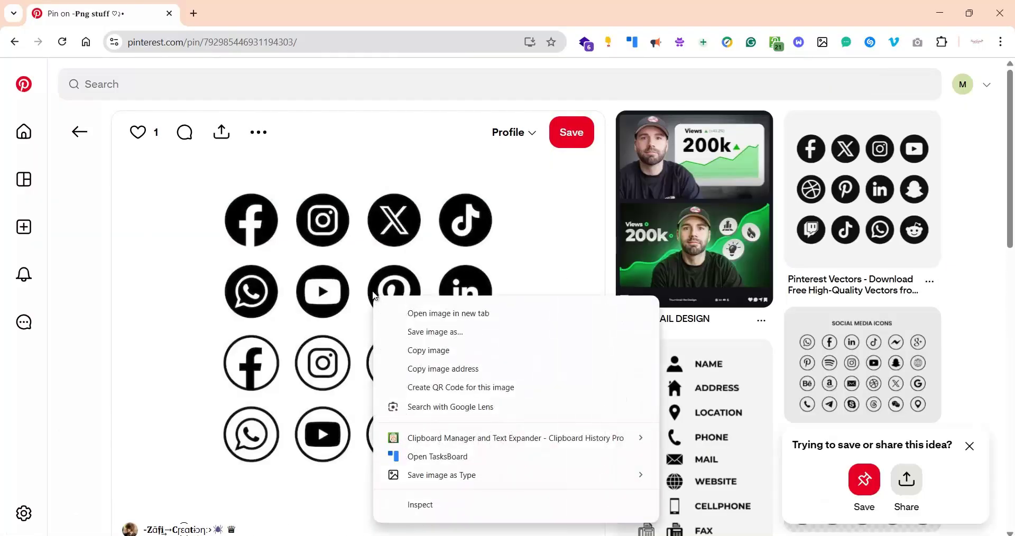
{"action": "left_click", "coordinate": [432, 353]}
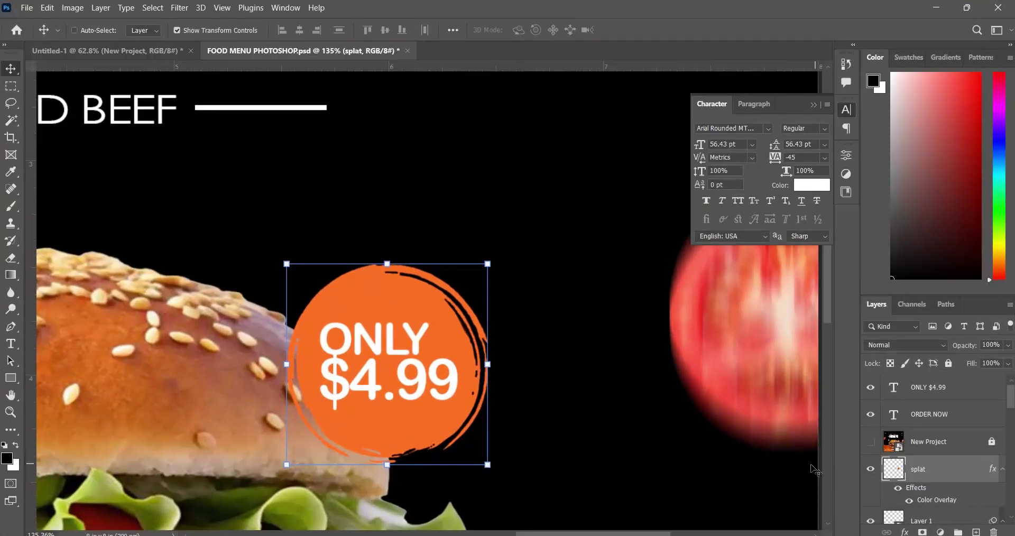
Switch to Photoshop, paste the icon sheet, bring its layer to the top of the stack and place it beside the burger.
{"action": "key", "text": "ctrl+v"}
{"action": "left_click_drag", "start_coordinate": [383, 244], "coordinate": [443, 363]}
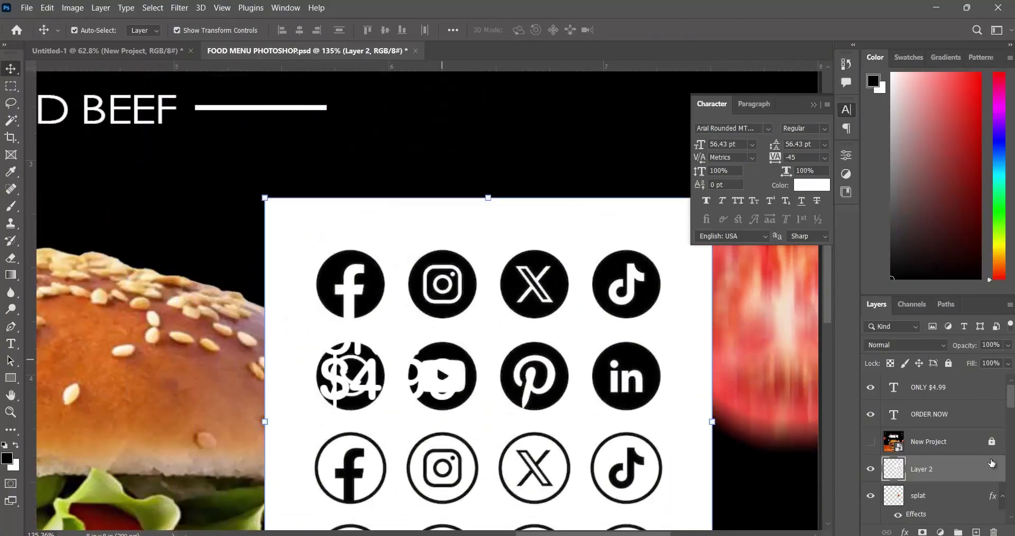
{"action": "left_click_drag", "start_coordinate": [973, 475], "coordinate": [911, 392]}
{"action": "left_click_drag", "start_coordinate": [465, 360], "coordinate": [374, 284]}
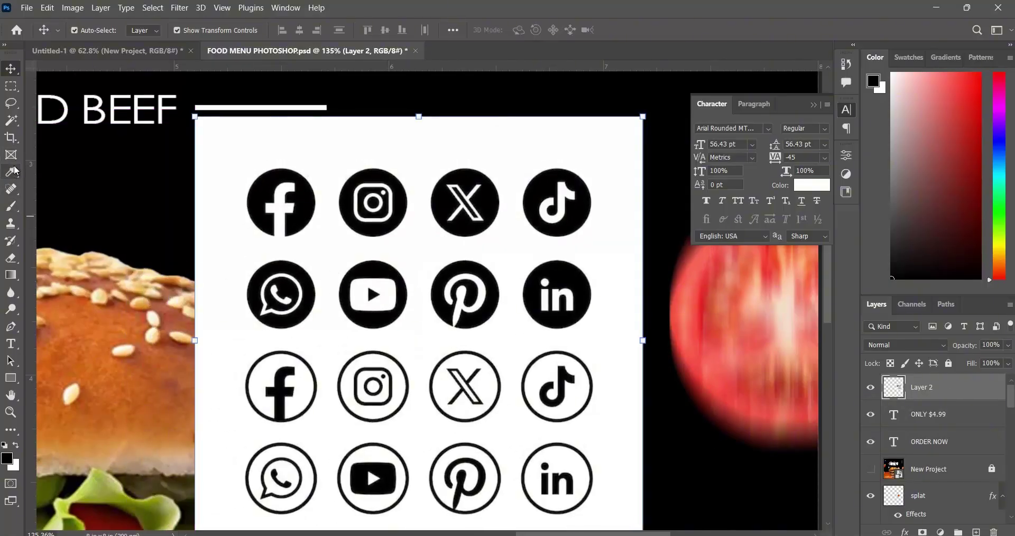
Delete the icon sheet's white background with the Magic Wand, deselect, and shift the icons over the price badge.
{"action": "left_click", "coordinate": [10, 120]}
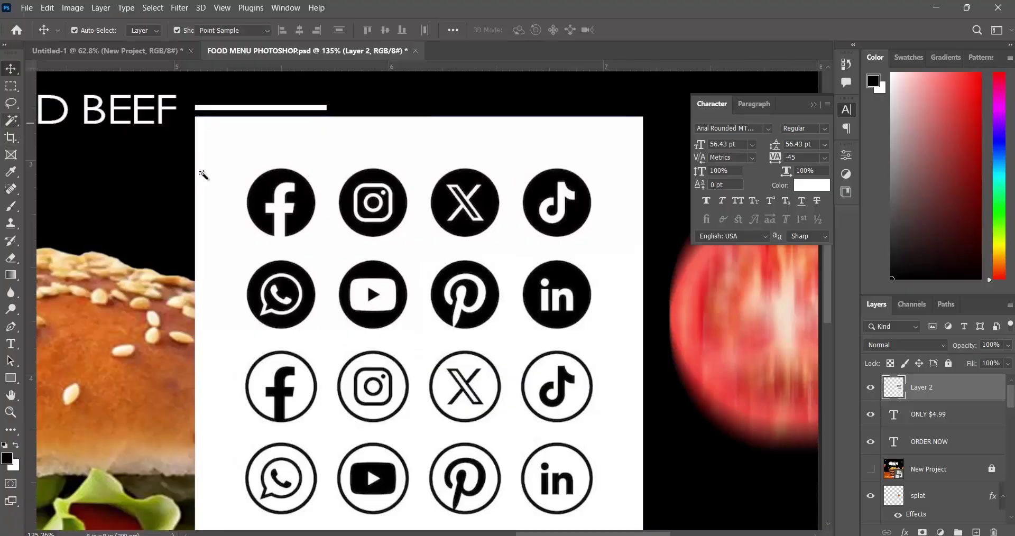
{"action": "left_click", "coordinate": [276, 148]}
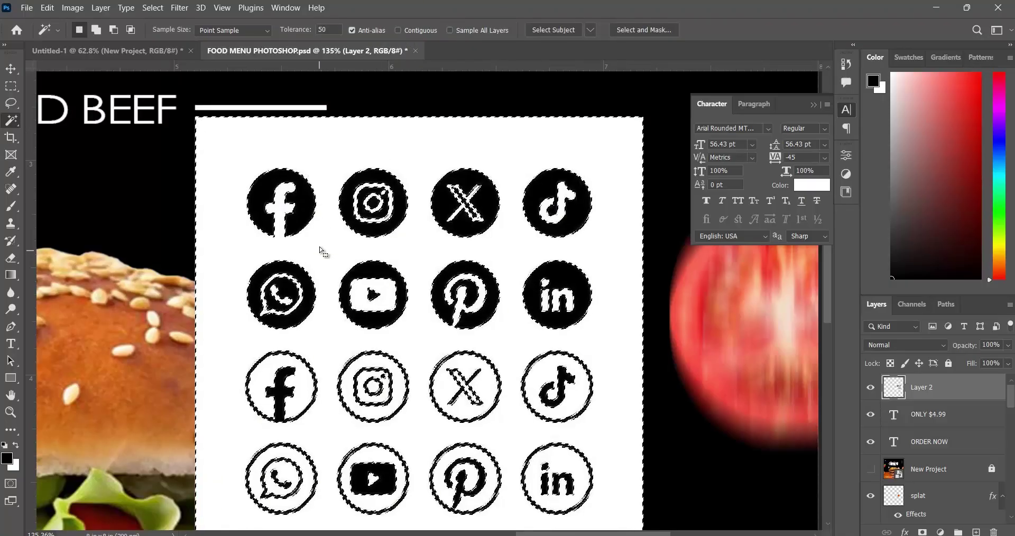
{"action": "key", "text": "Delete"}
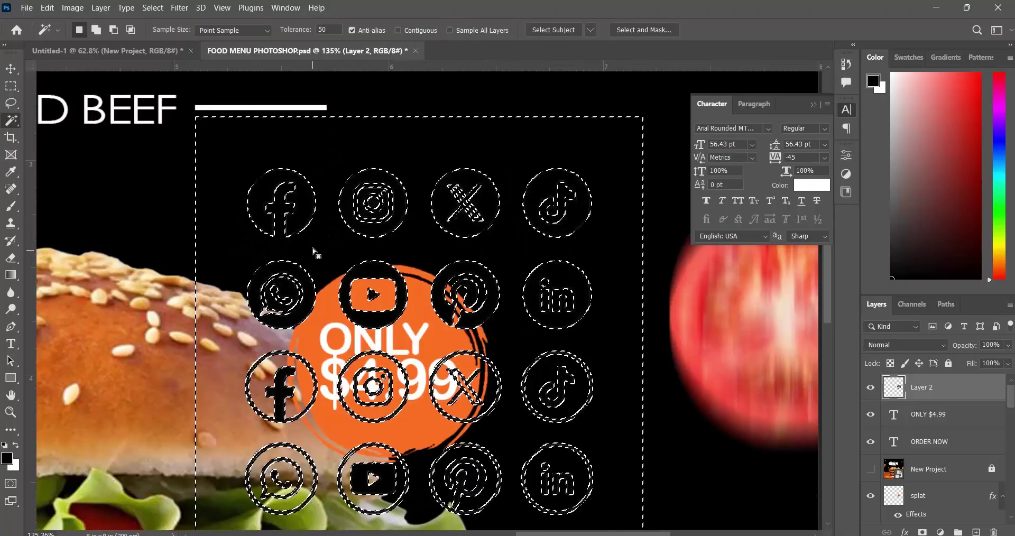
{"action": "key", "text": "ctrl+d"}
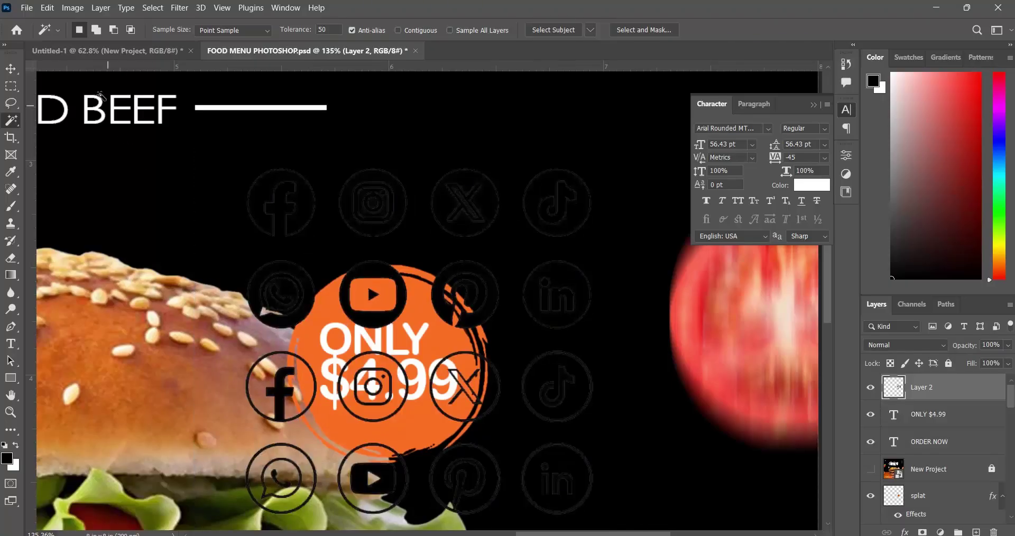
{"action": "left_click", "coordinate": [11, 68]}
{"action": "left_click_drag", "start_coordinate": [378, 222], "coordinate": [431, 263]}
Examine the social media icons in the Untitled-1 reference design and return to the FOOD MENU PHOTOSHOP.psd document.
{"action": "left_click", "coordinate": [151, 50]}
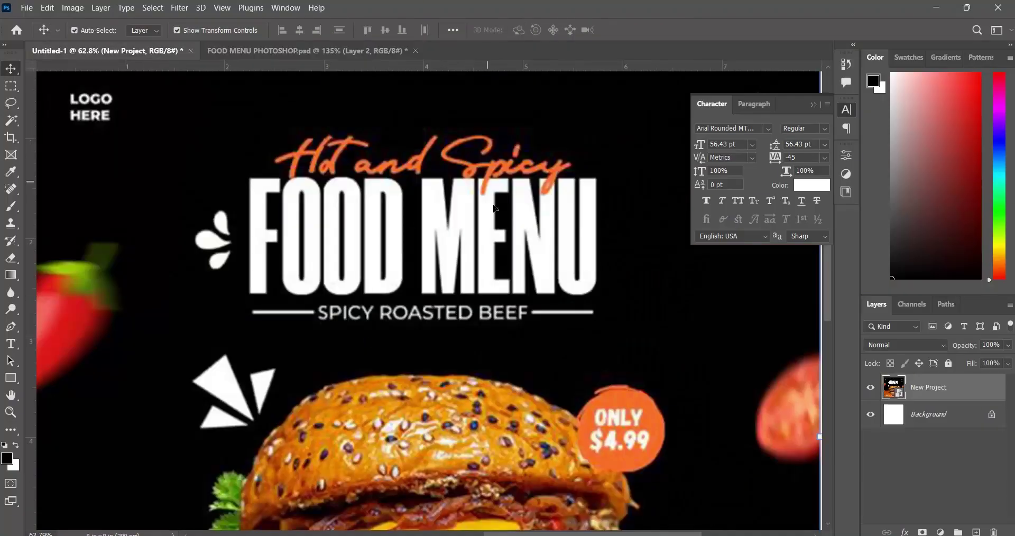
{"action": "scroll", "coordinate": [406, 236], "scroll_direction": "down", "scroll_amount": 3}
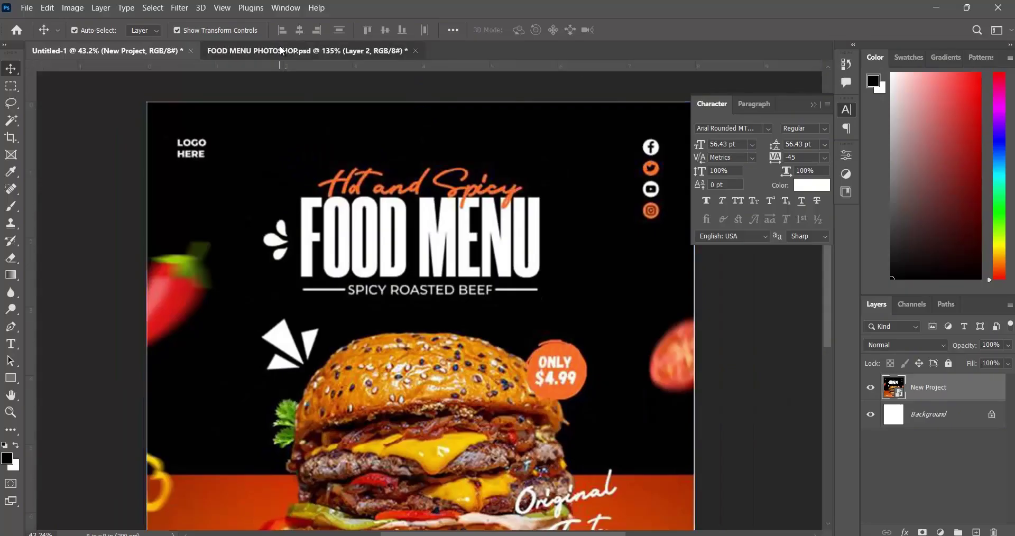
{"action": "left_click", "coordinate": [280, 49]}
{"action": "left_click", "coordinate": [104, 56]}
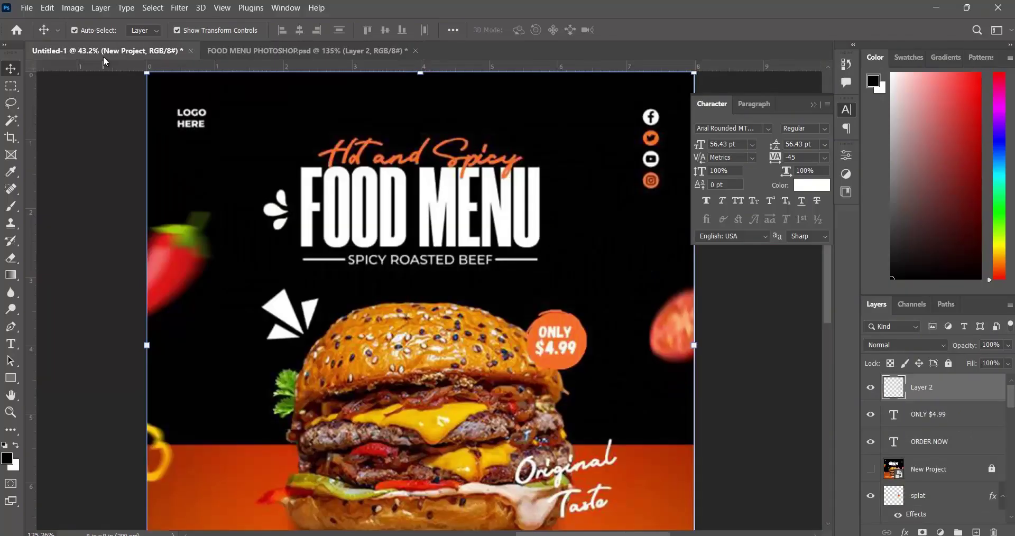
{"action": "left_click", "coordinate": [235, 49]}
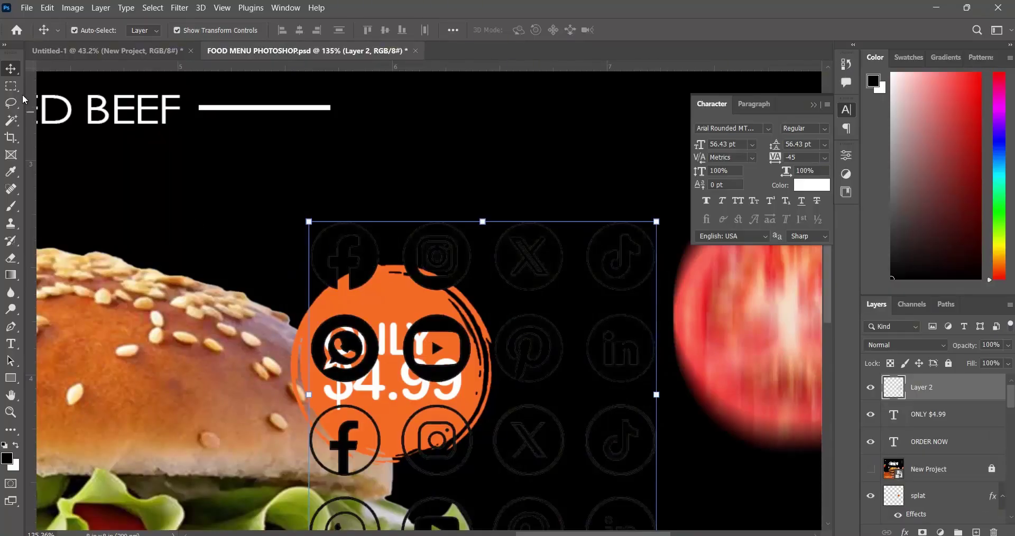
Draw a rectangular selection about 0.48 by 0.44 in around the filled Facebook icon and rename the icon sheet layer ALL ICONS.
{"action": "left_click", "coordinate": [11, 86]}
{"action": "left_click", "coordinate": [129, 99]}
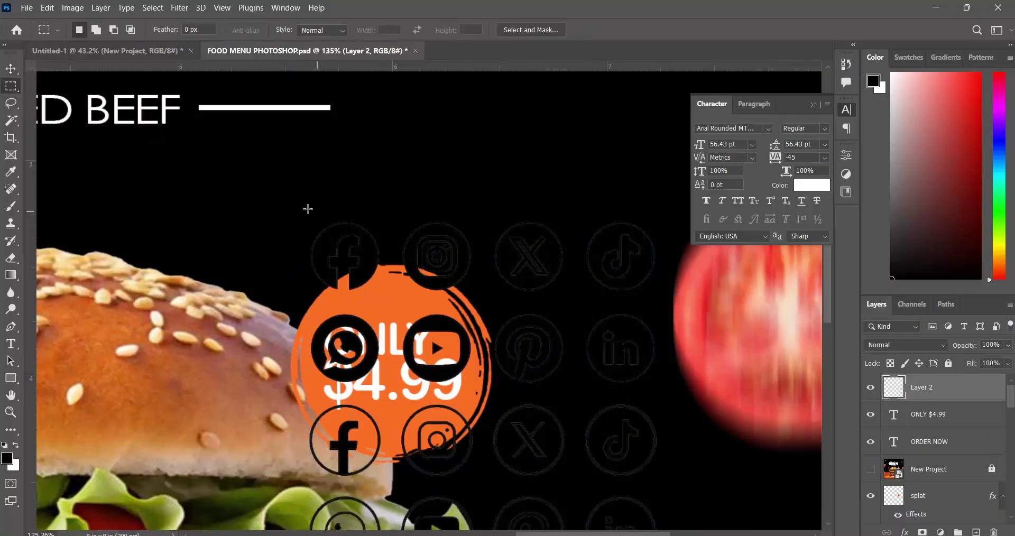
{"action": "left_click_drag", "start_coordinate": [287, 206], "coordinate": [389, 300]}
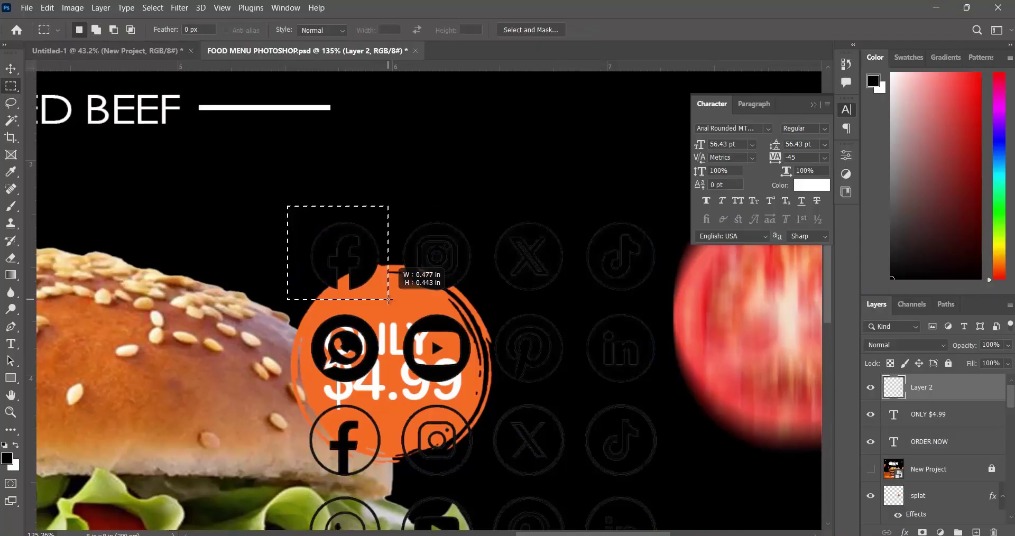
{"action": "left_click", "coordinate": [392, 300]}
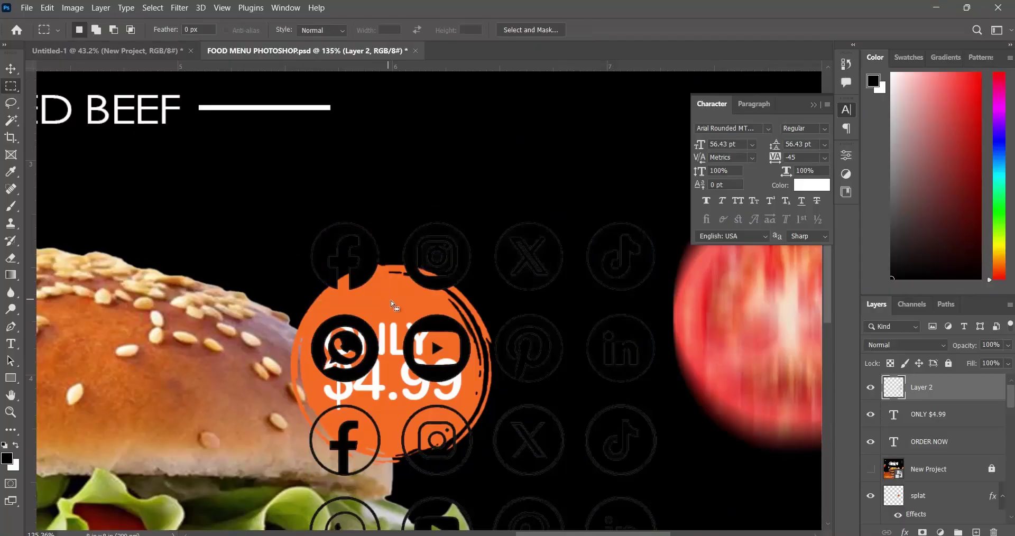
{"action": "left_click", "coordinate": [872, 390]}
{"action": "left_click", "coordinate": [872, 391]}
{"action": "double_click", "coordinate": [923, 389]}
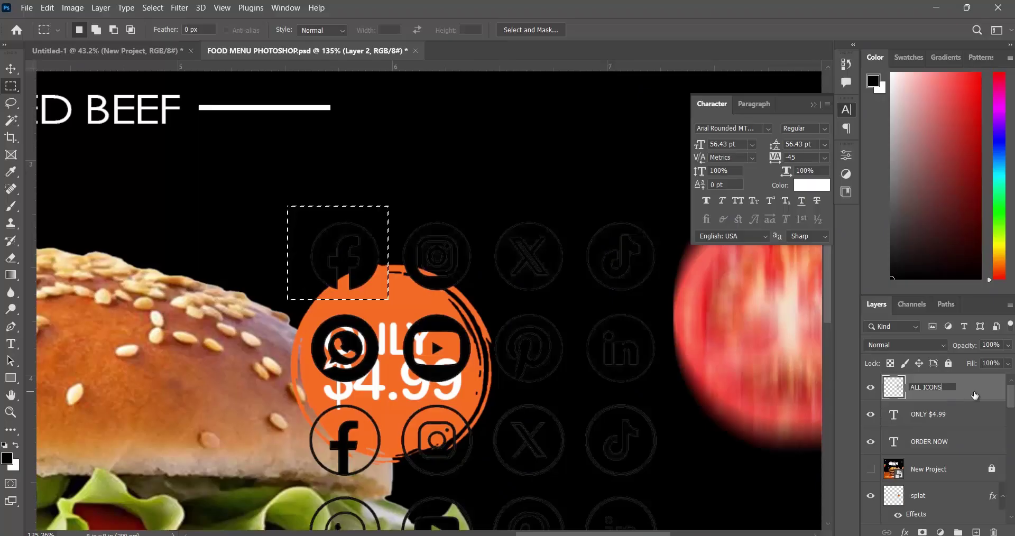
{"action": "left_click", "coordinate": [980, 395]}
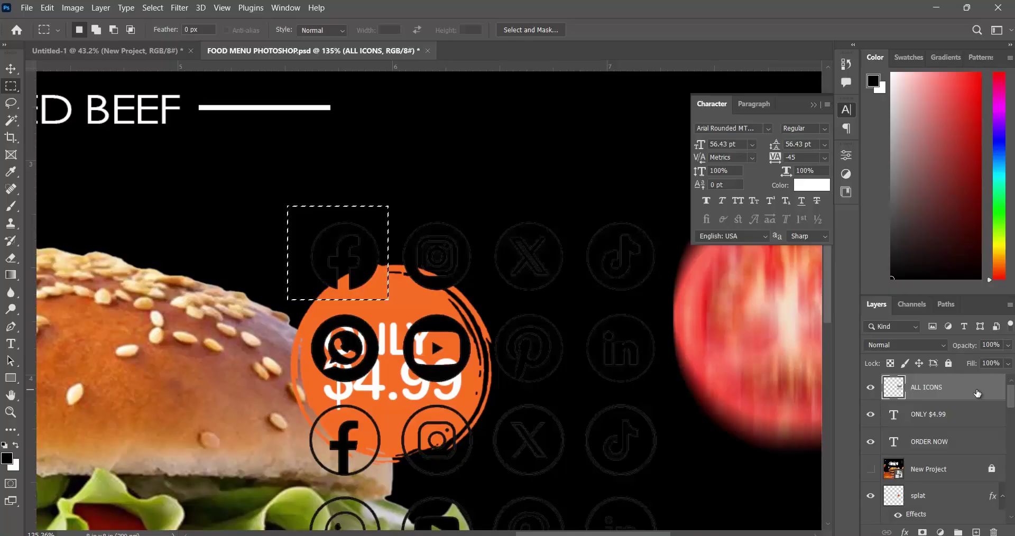
Copy the selected Facebook icon to its own layer named fb, hide that layer and keep ALL ICONS shown.
{"action": "key", "text": "ctrl+j"}
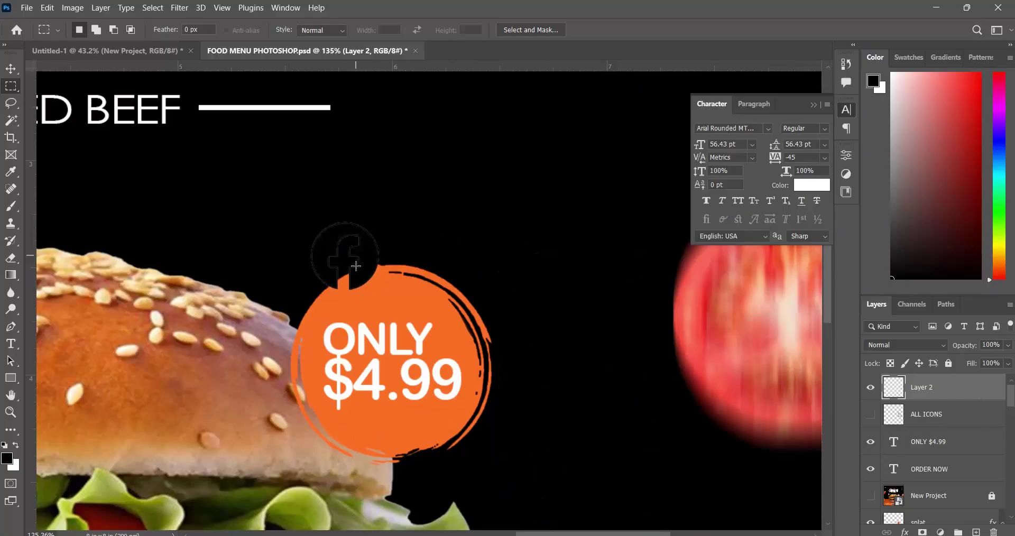
{"action": "double_click", "coordinate": [923, 389]}
{"action": "type", "text": "fb"}
{"action": "key", "text": "Return"}
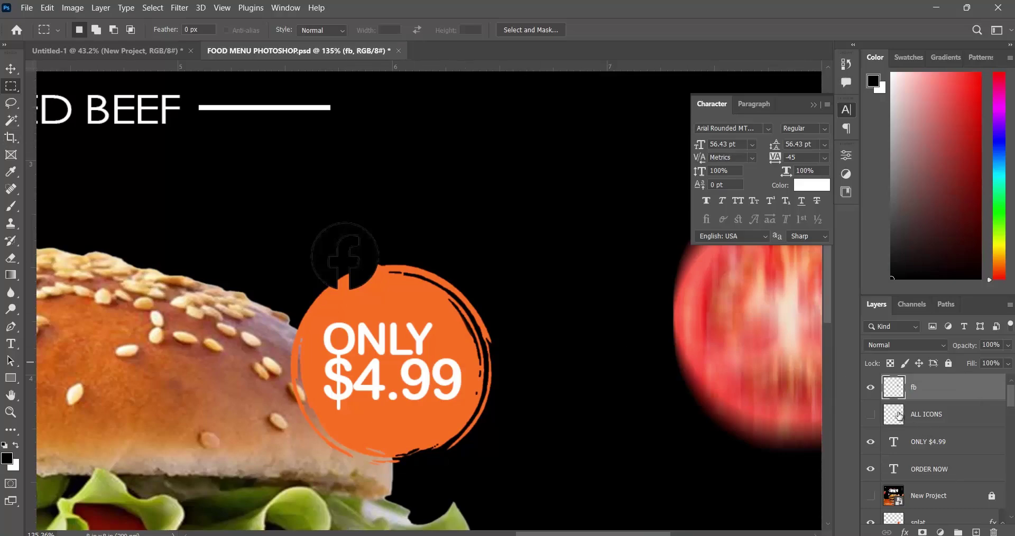
{"action": "left_click", "coordinate": [871, 390]}
{"action": "left_click", "coordinate": [871, 415]}
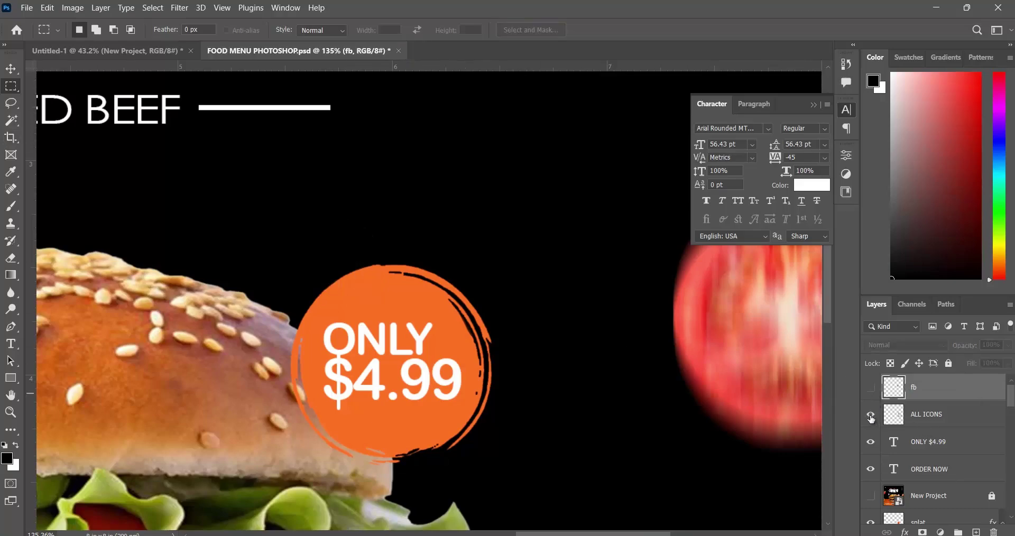
Check the icons in the reference design, and copy the filled X icon from the ALL ICONS layer to its own layer.
{"action": "left_click", "coordinate": [132, 51]}
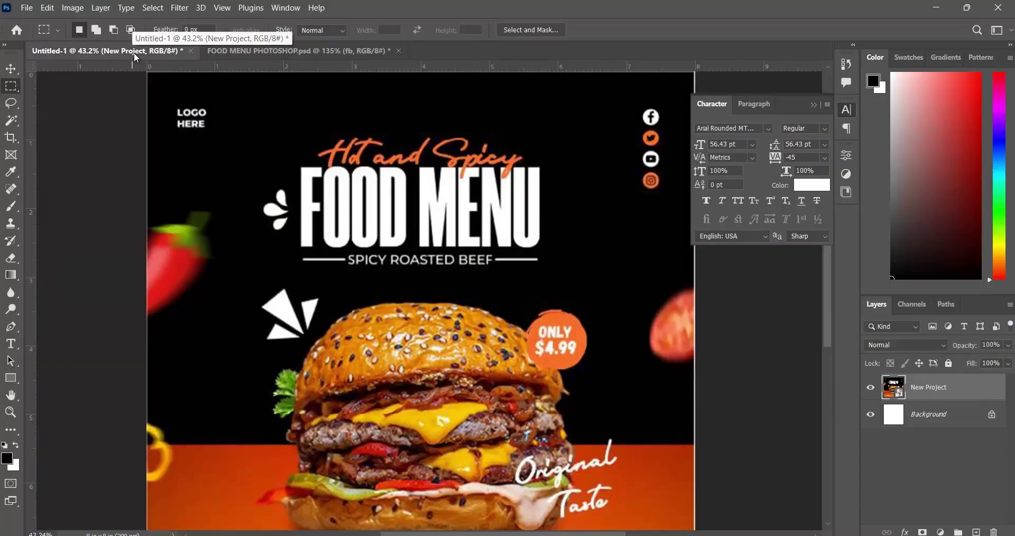
{"action": "left_click", "coordinate": [259, 51]}
{"action": "scroll", "coordinate": [510, 387], "scroll_direction": "down", "scroll_amount": 3}
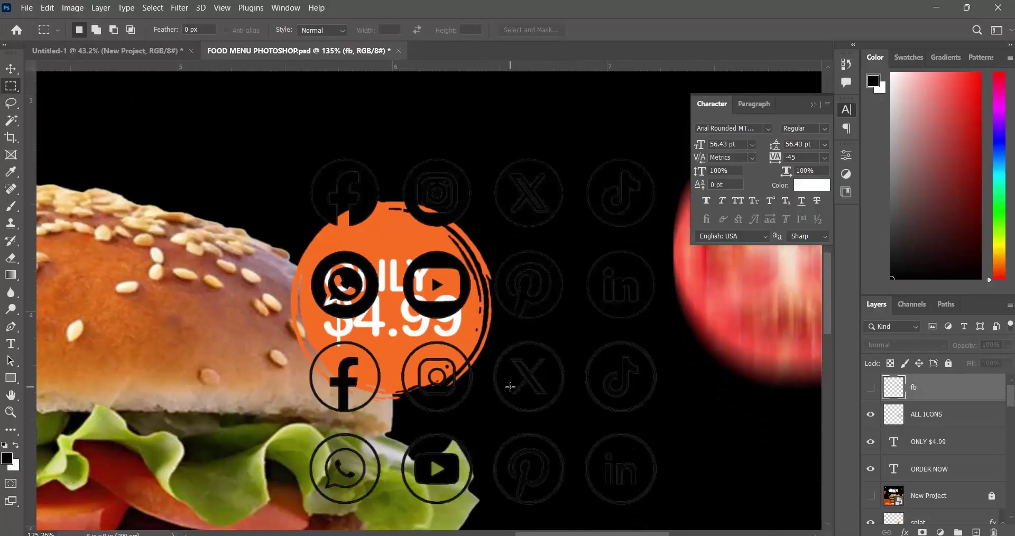
{"action": "scroll", "coordinate": [510, 387], "scroll_direction": "down", "scroll_amount": 1}
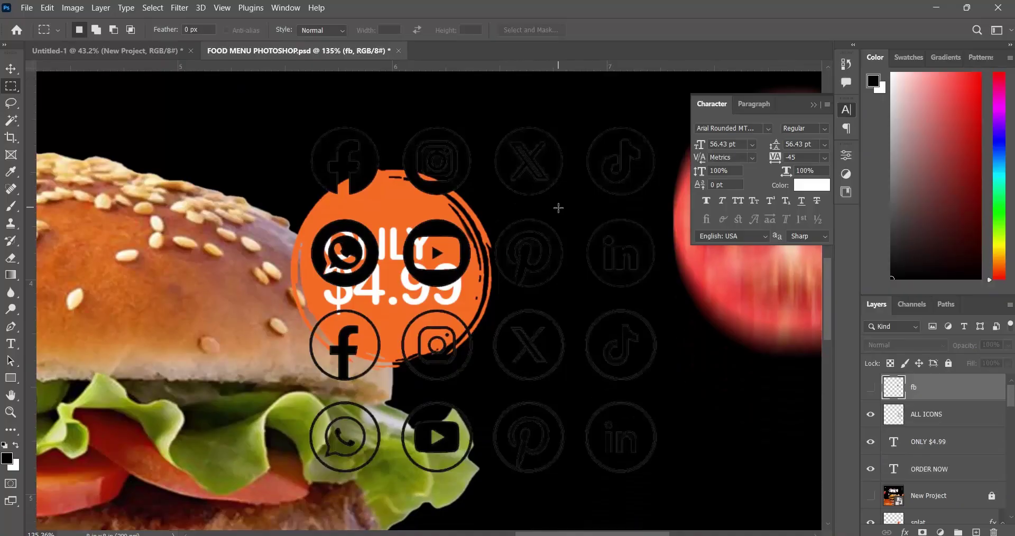
{"action": "left_click", "coordinate": [924, 420]}
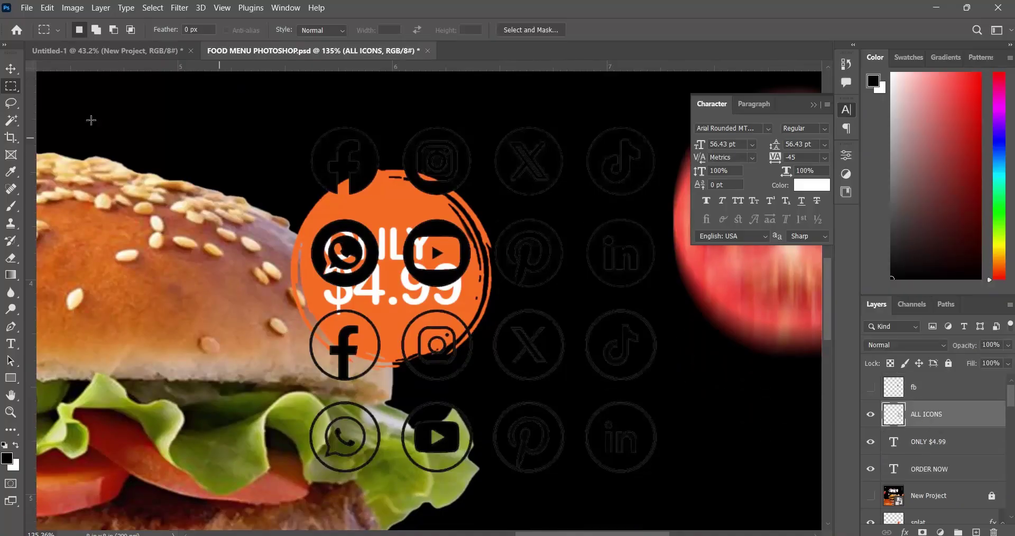
{"action": "left_click_drag", "start_coordinate": [477, 112], "coordinate": [576, 200]}
{"action": "key", "text": "ctrl+j"}
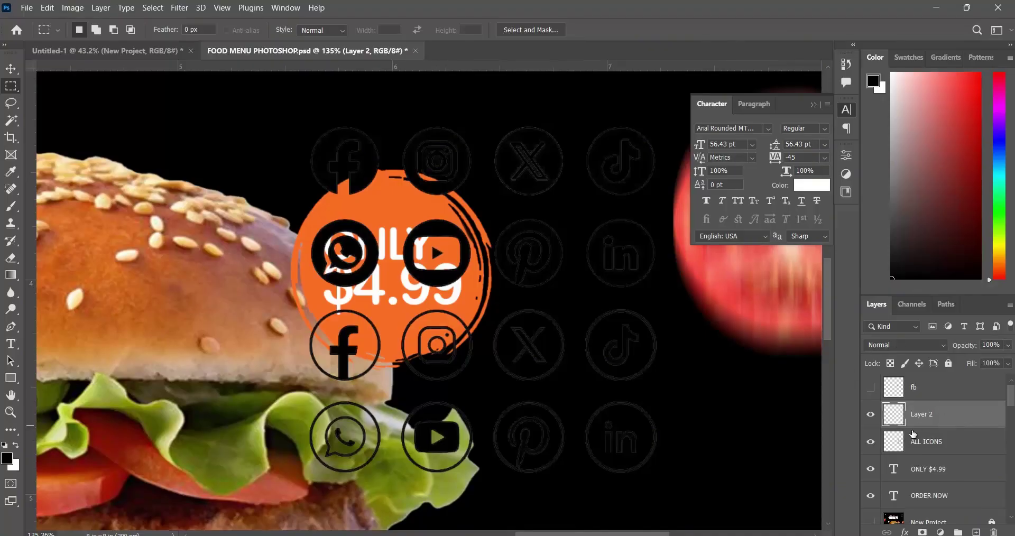
Rename the copied X icon's layer X, hide it and show the ALL ICONS layer.
{"action": "left_click", "coordinate": [873, 443]}
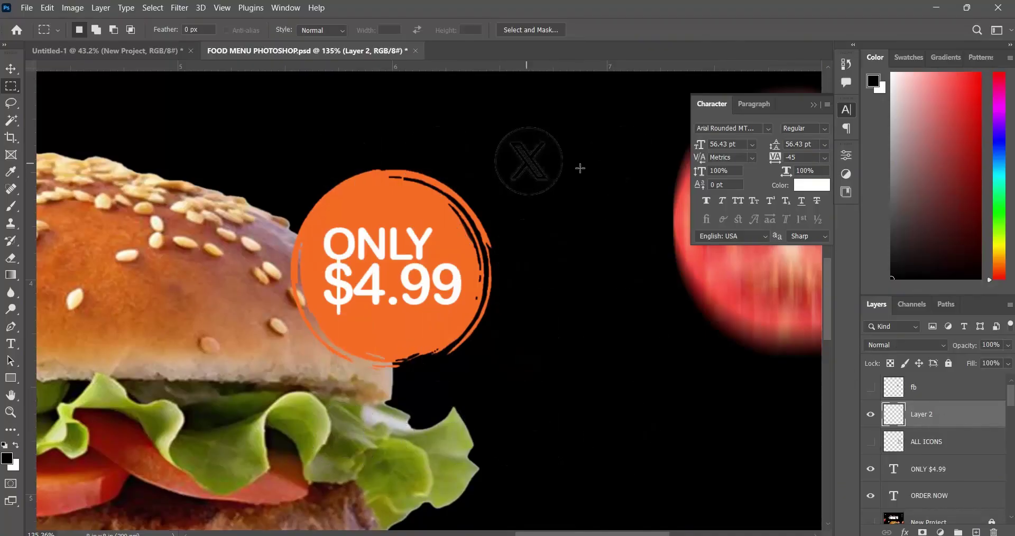
{"action": "double_click", "coordinate": [923, 415]}
{"action": "type", "text": "X"}
{"action": "key", "text": "Return"}
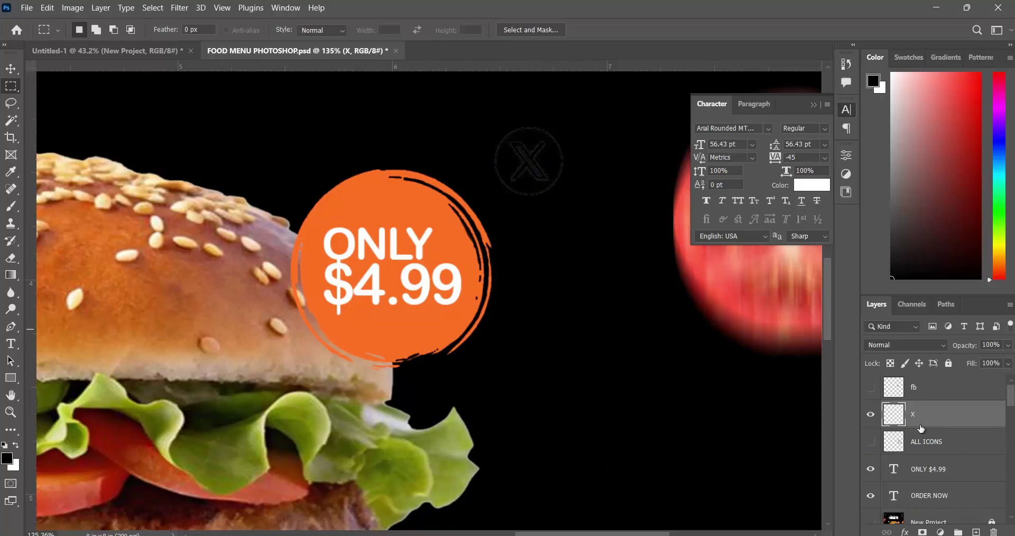
{"action": "left_click", "coordinate": [870, 415]}
{"action": "left_click", "coordinate": [871, 442]}
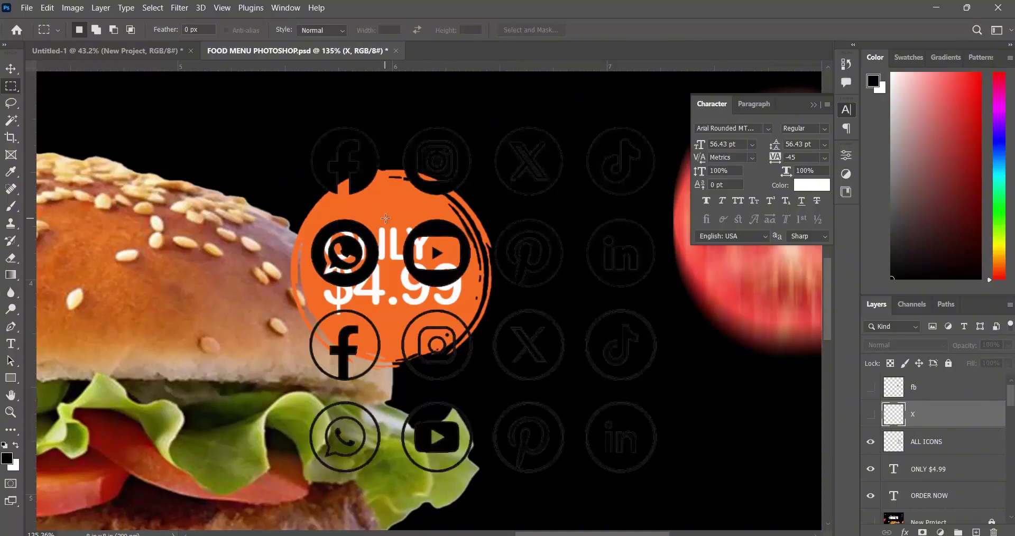
Copy the filled YouTube icon from the ALL ICONS layer to its own layer named Youtube, hide it and reselect ALL ICONS.
{"action": "left_click_drag", "start_coordinate": [401, 219], "coordinate": [470, 297]}
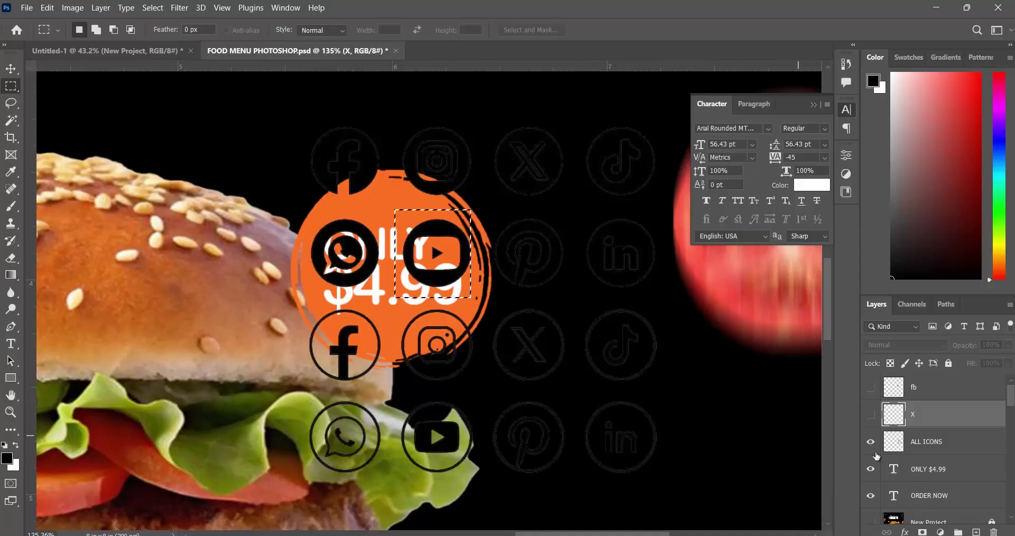
{"action": "left_click", "coordinate": [922, 447]}
{"action": "mouse_move", "coordinate": [451, 535]}
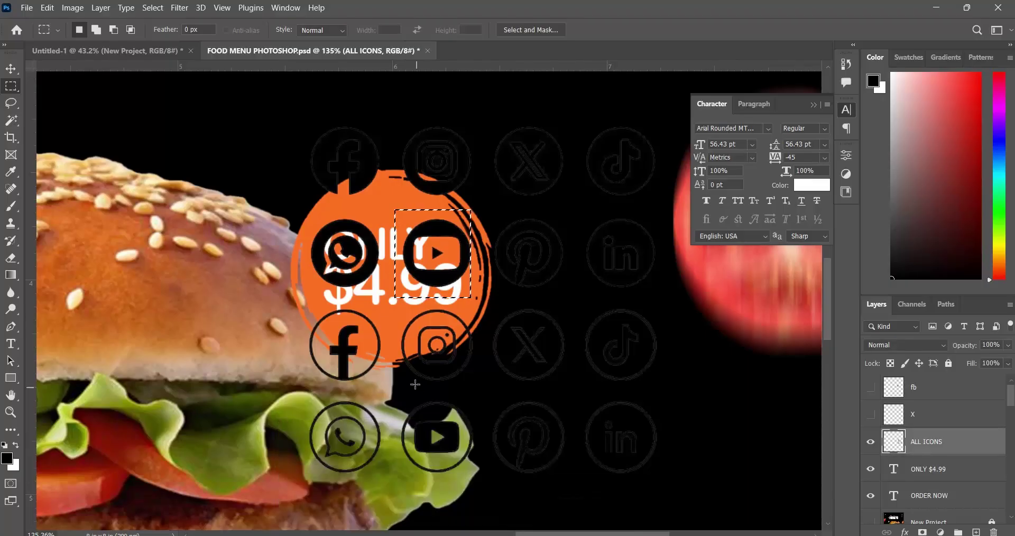
{"action": "key", "text": "ctrl+j"}
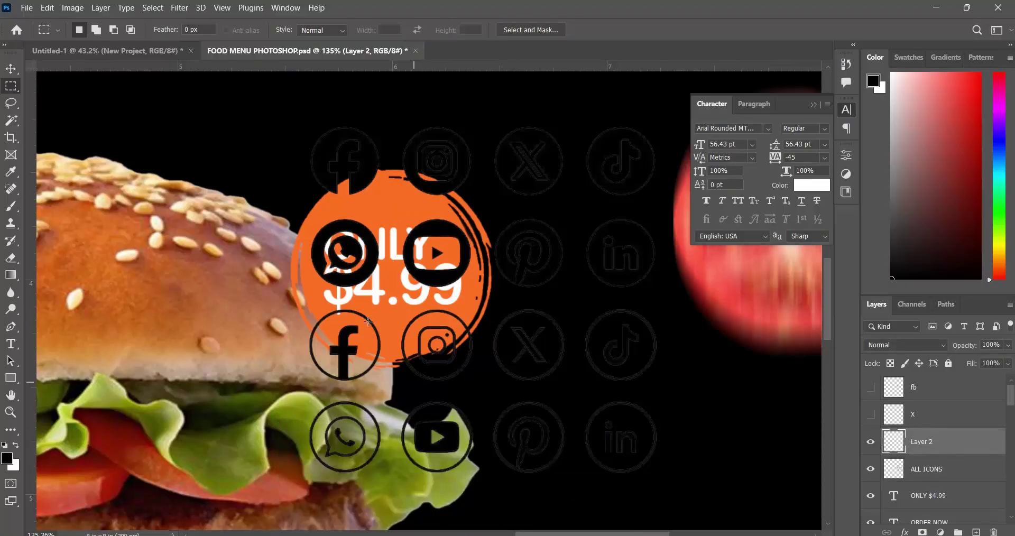
{"action": "double_click", "coordinate": [920, 444]}
{"action": "type", "text": "Youtube"}
{"action": "key", "text": "Return"}
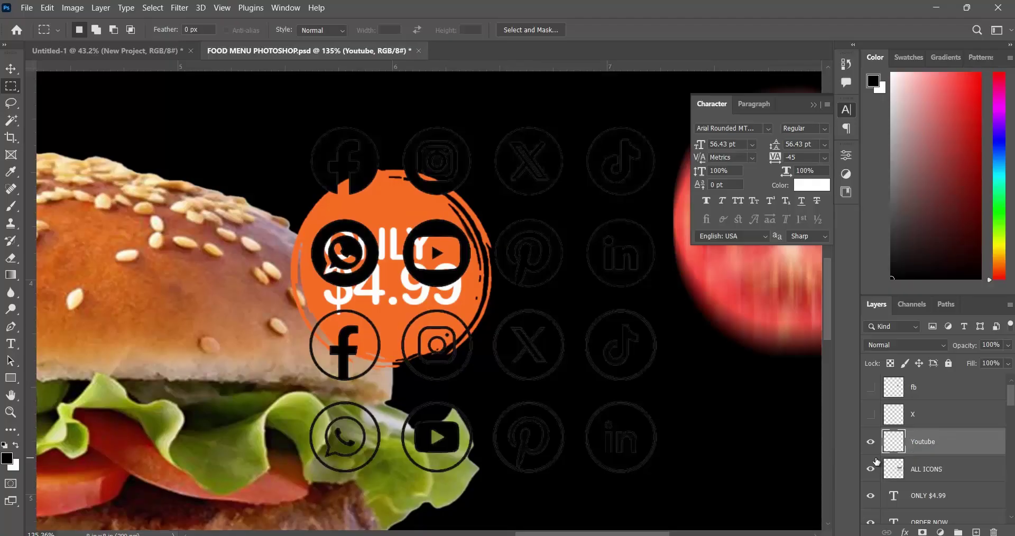
{"action": "left_click", "coordinate": [915, 467]}
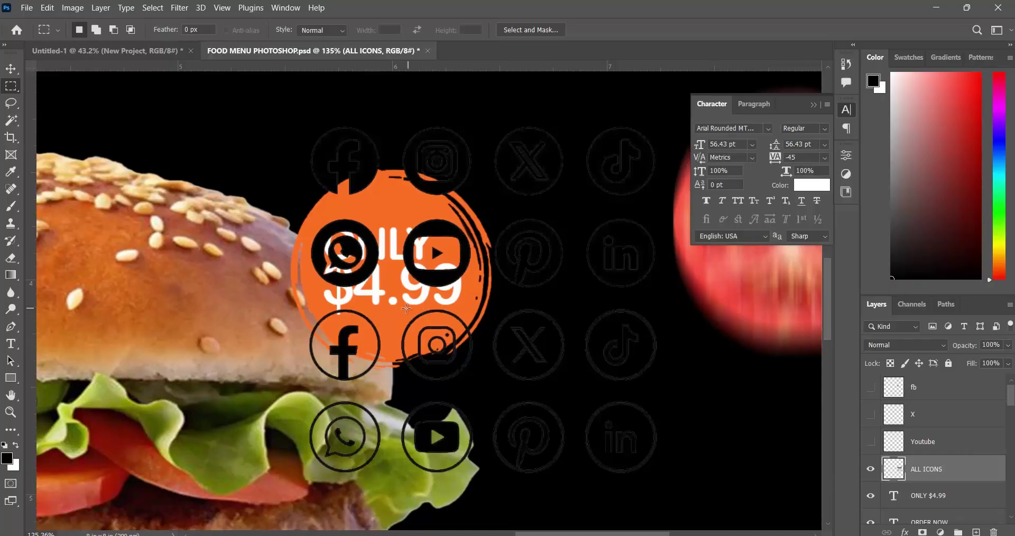
Copy the outlined Instagram icon from the ALL ICONS layer to its own layer and rename that layer Instagram.
{"action": "left_click_drag", "start_coordinate": [395, 306], "coordinate": [480, 387]}
{"action": "key", "text": "ctrl+j"}
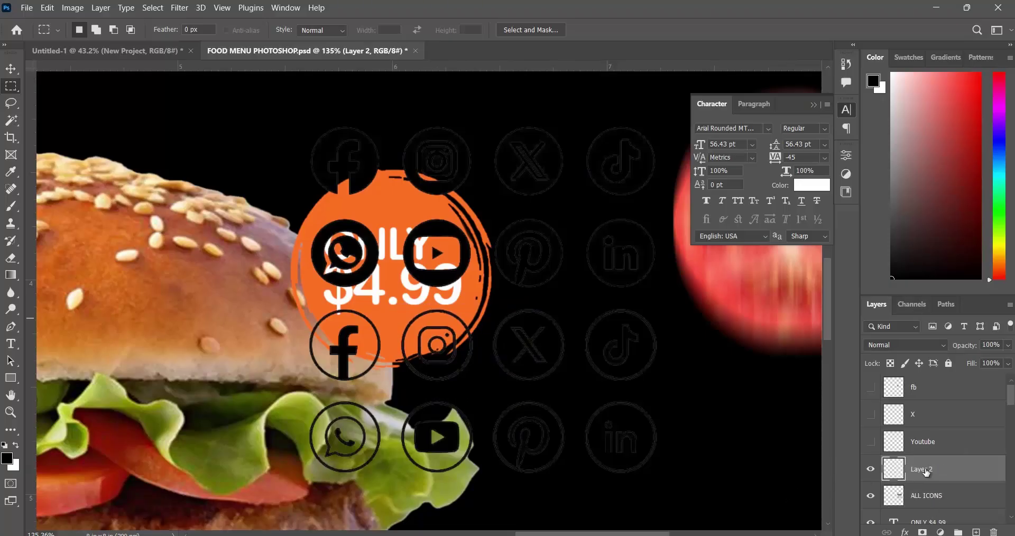
{"action": "double_click", "coordinate": [925, 470]}
{"action": "type", "text": "Instagram"}
{"action": "key", "text": "Return"}
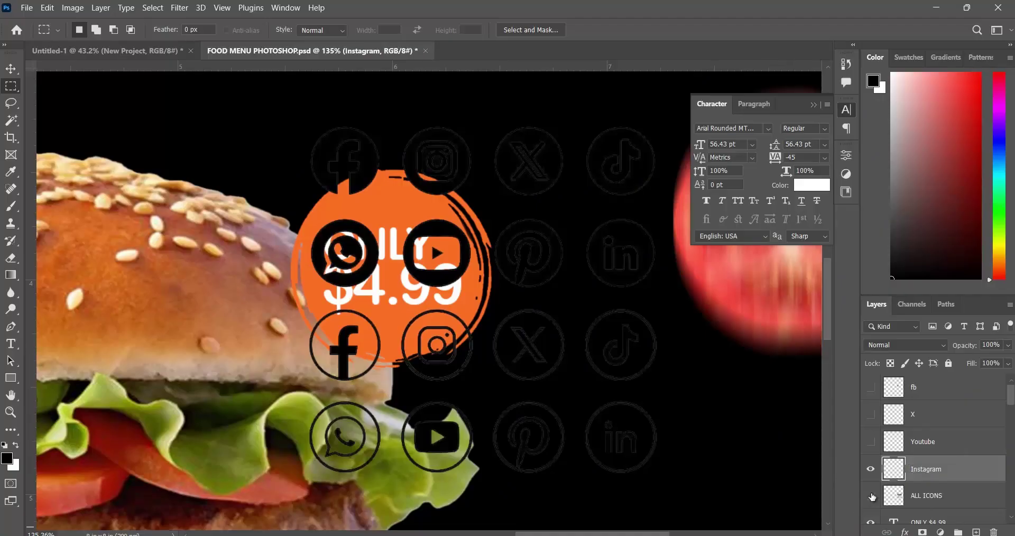
Hide the ALL ICONS layer, show the Youtube, X and fb layers, and check the icon column in the reference design.
{"action": "left_click", "coordinate": [871, 496]}
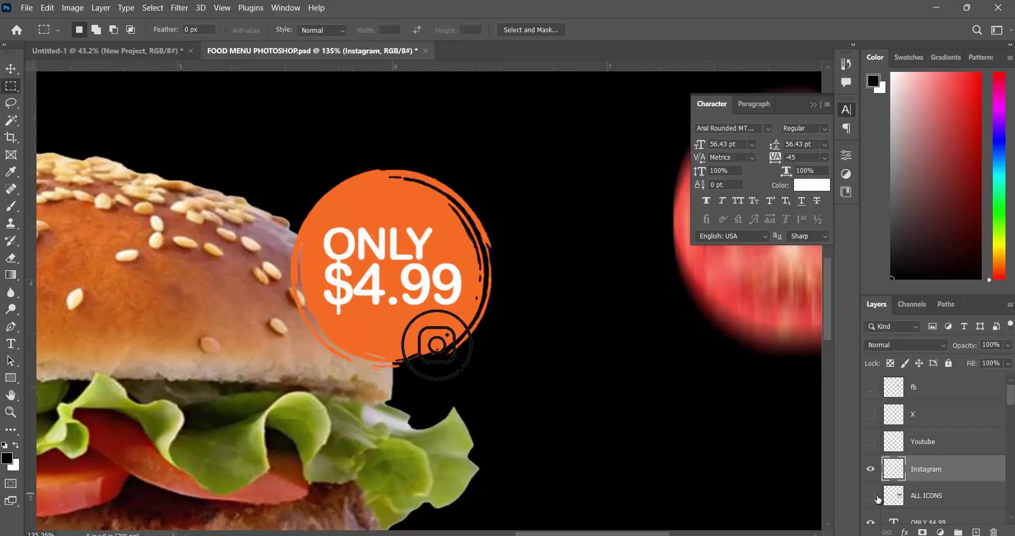
{"action": "left_click", "coordinate": [870, 442]}
{"action": "left_click", "coordinate": [870, 415]}
{"action": "left_click", "coordinate": [871, 388]}
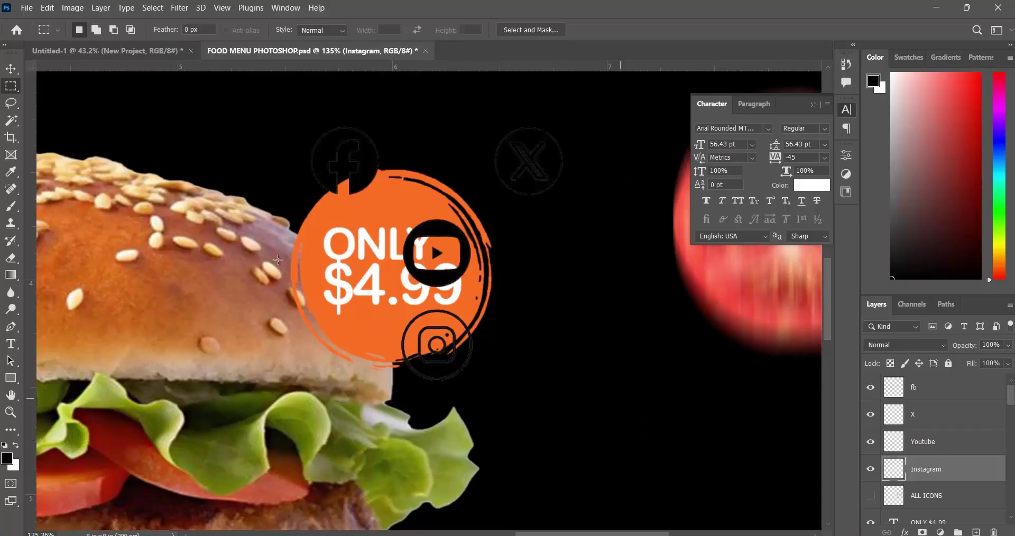
{"action": "scroll", "coordinate": [224, 191], "scroll_direction": "down", "scroll_amount": 5}
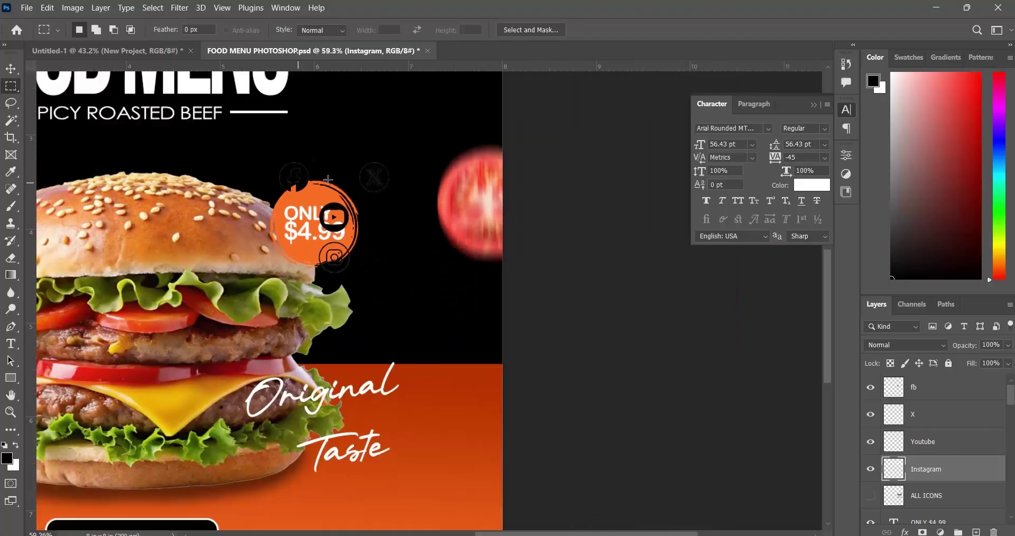
{"action": "scroll", "coordinate": [421, 209], "scroll_direction": "up", "scroll_amount": 5}
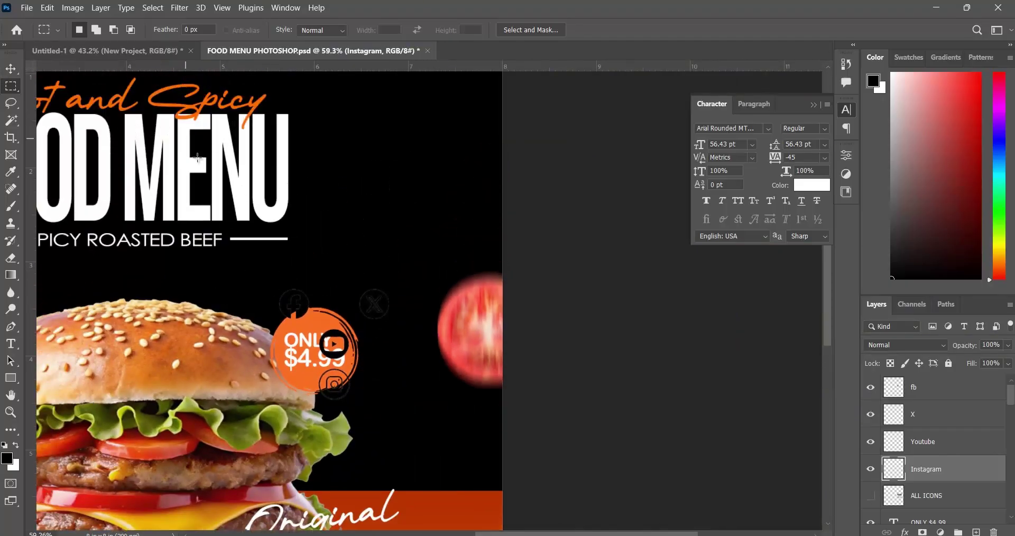
{"action": "left_click", "coordinate": [150, 48]}
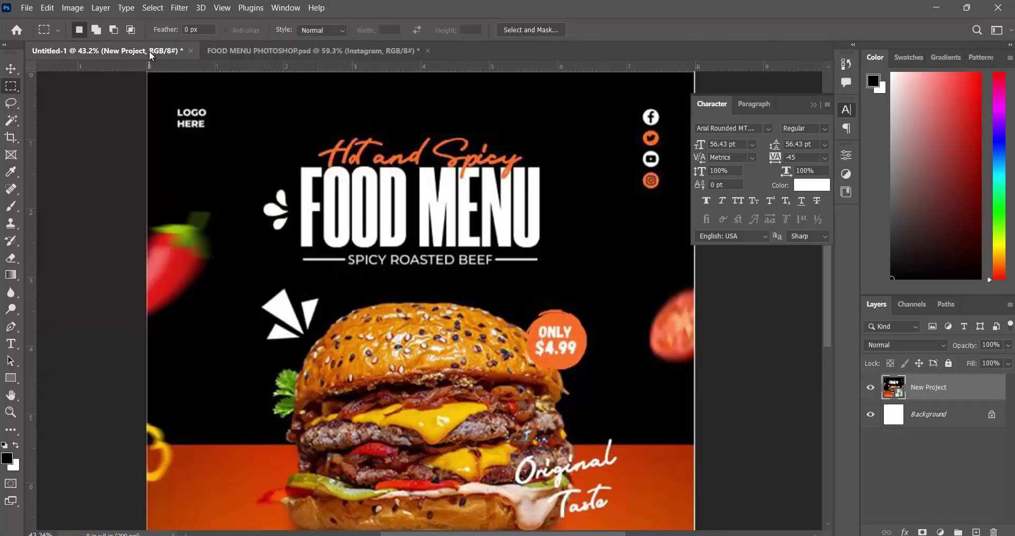
{"action": "left_click", "coordinate": [256, 49]}
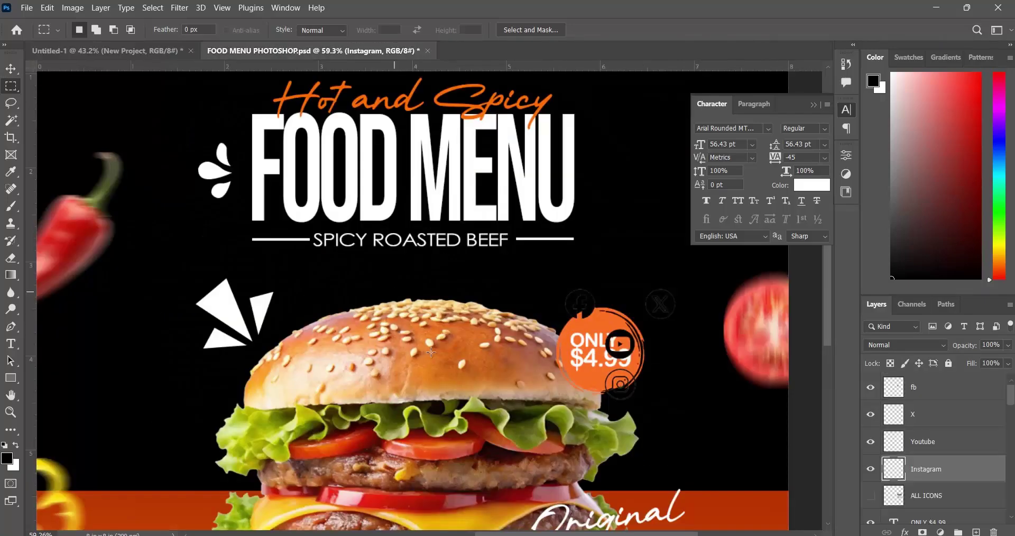
Apply a white Color Overlay in Normal blend mode at 100% opacity to the fb layer.
{"action": "left_click", "coordinate": [11, 68]}
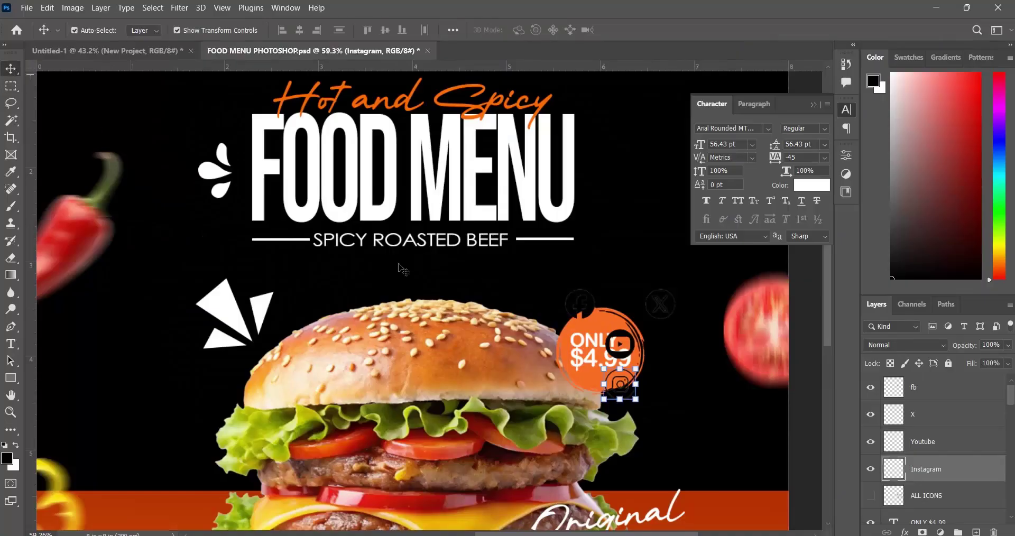
{"action": "left_click", "coordinate": [582, 304]}
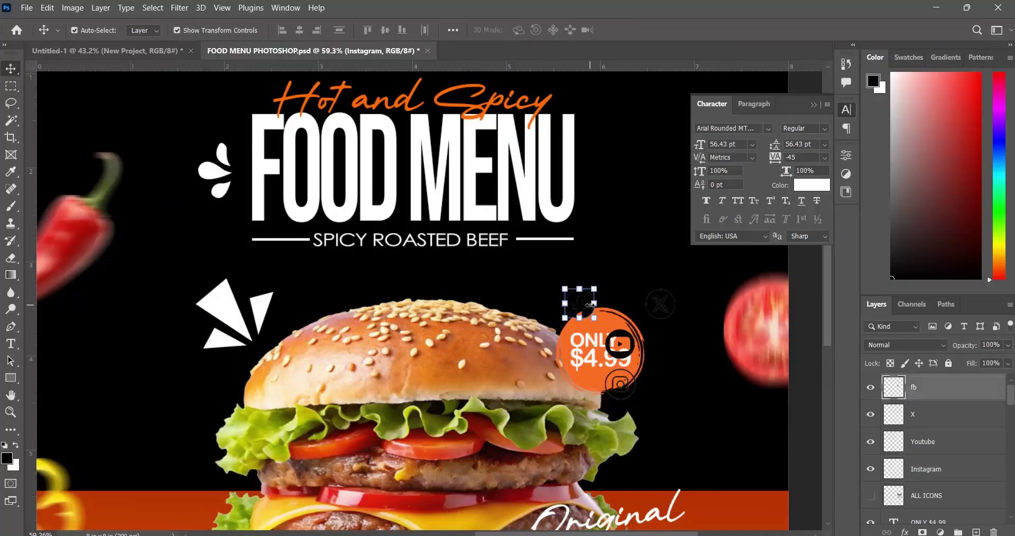
{"action": "right_click", "coordinate": [958, 399]}
{"action": "left_click", "coordinate": [833, 8]}
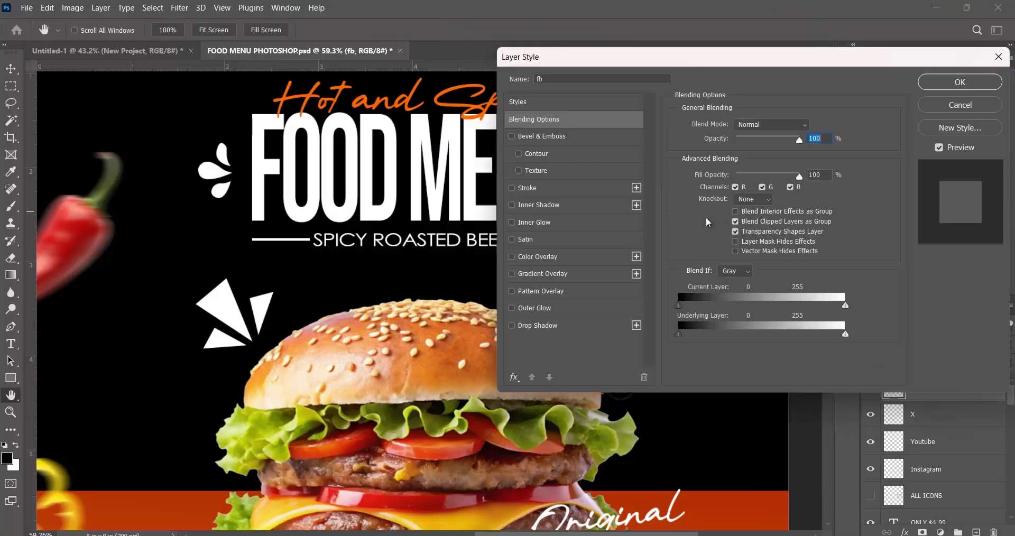
{"action": "left_click", "coordinate": [548, 258]}
{"action": "left_click_drag", "start_coordinate": [670, 65], "coordinate": [815, 108]}
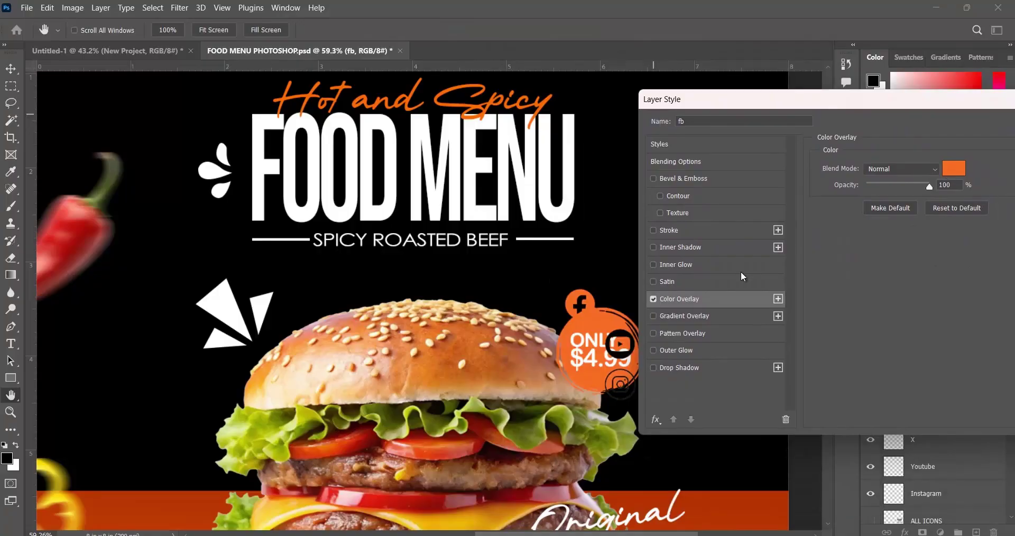
{"action": "left_click", "coordinate": [953, 168]}
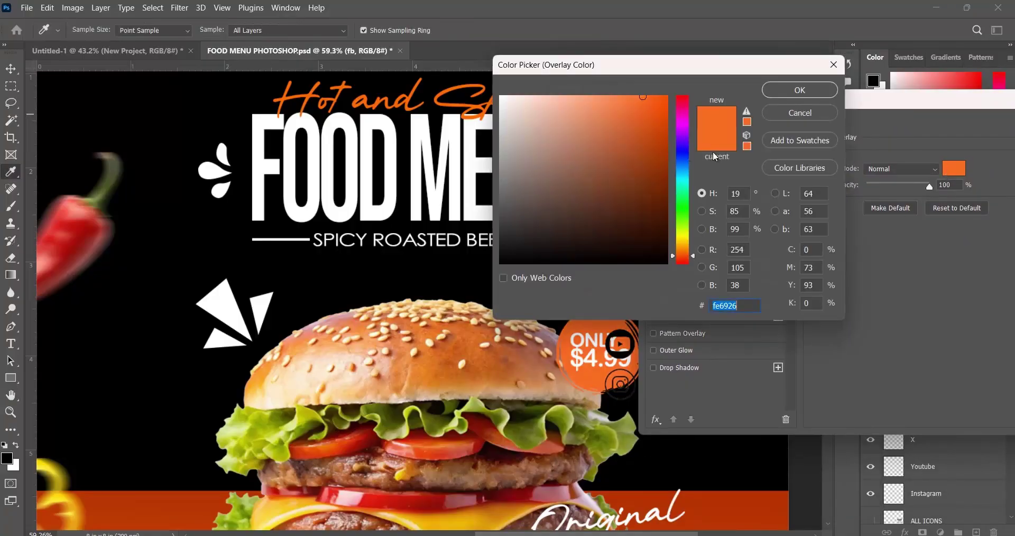
{"action": "left_click_drag", "start_coordinate": [563, 145], "coordinate": [404, 75]}
{"action": "left_click", "coordinate": [800, 90]}
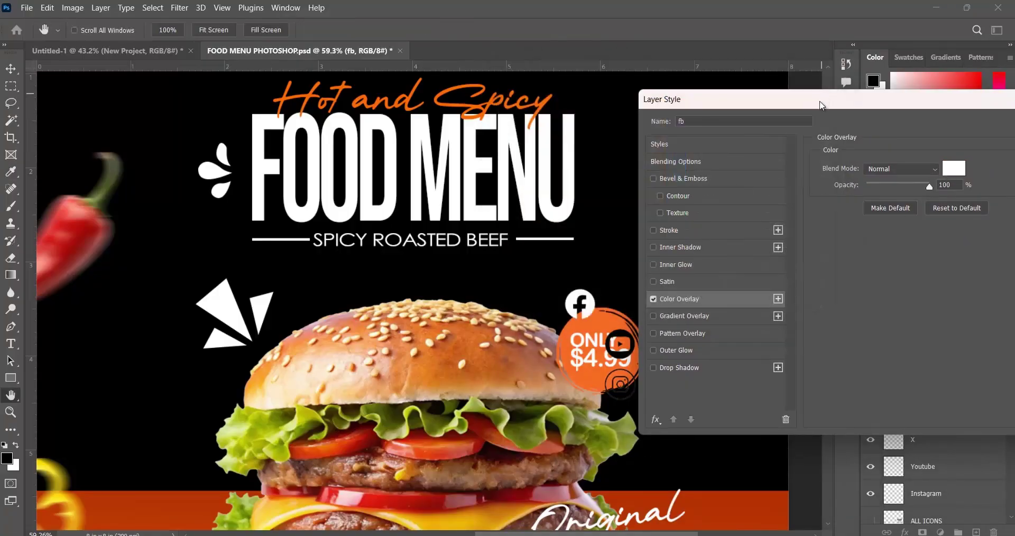
{"action": "left_click_drag", "start_coordinate": [809, 105], "coordinate": [532, 104]}
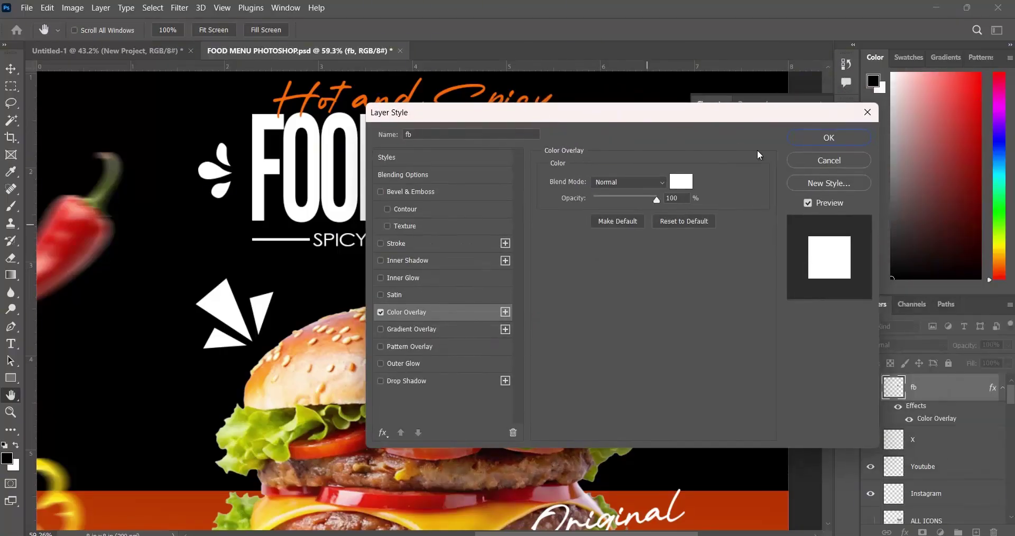
{"action": "left_click", "coordinate": [846, 137]}
Move the Facebook icon beside the FOOD MENU title, collapse the character settings and show the New Project reference layer.
{"action": "left_click_drag", "start_coordinate": [587, 304], "coordinate": [642, 182]}
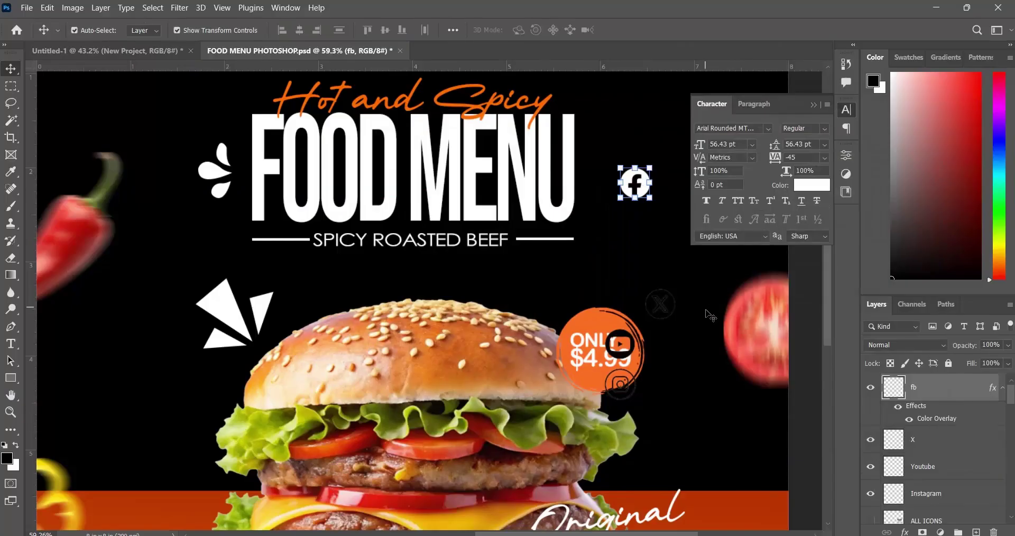
{"action": "left_click", "coordinate": [813, 105]}
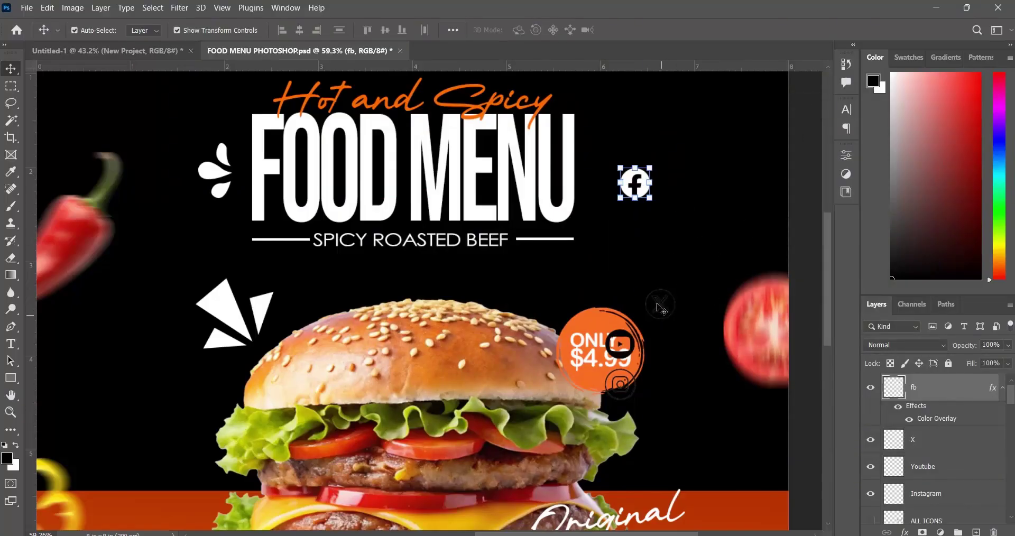
{"action": "scroll", "coordinate": [926, 440], "scroll_direction": "down", "scroll_amount": 2}
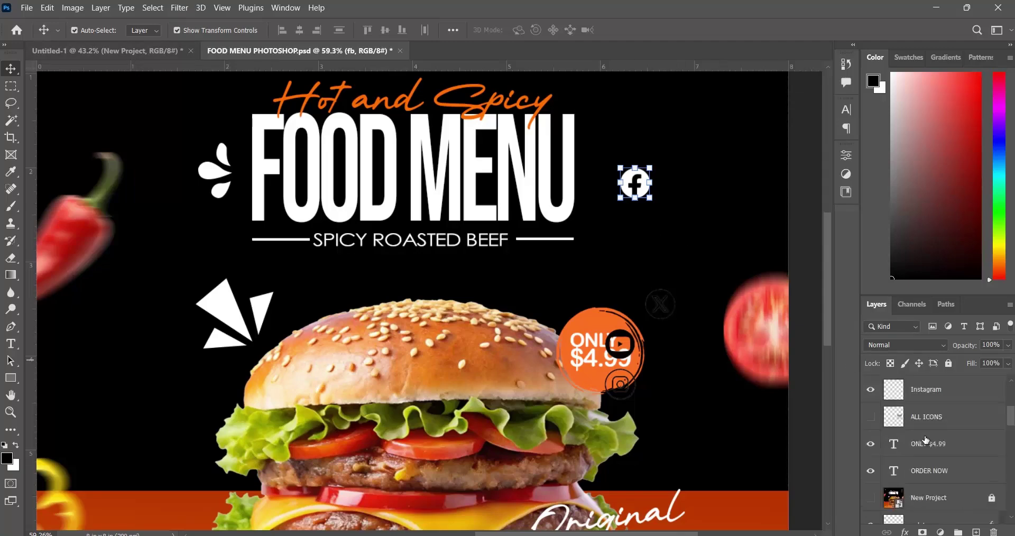
{"action": "scroll", "coordinate": [926, 440], "scroll_direction": "down", "scroll_amount": 2}
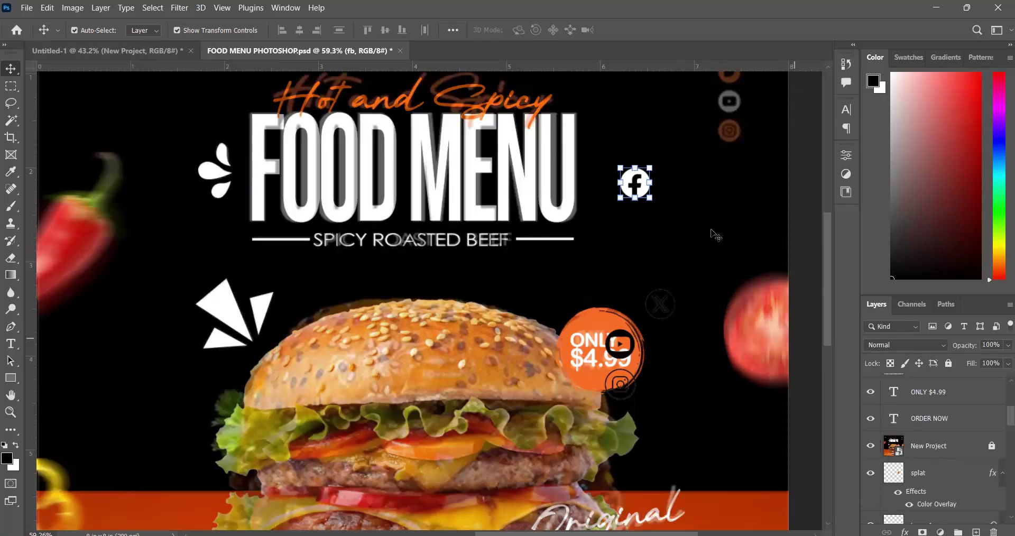
{"action": "scroll", "coordinate": [679, 227], "scroll_direction": "up", "scroll_amount": 3}
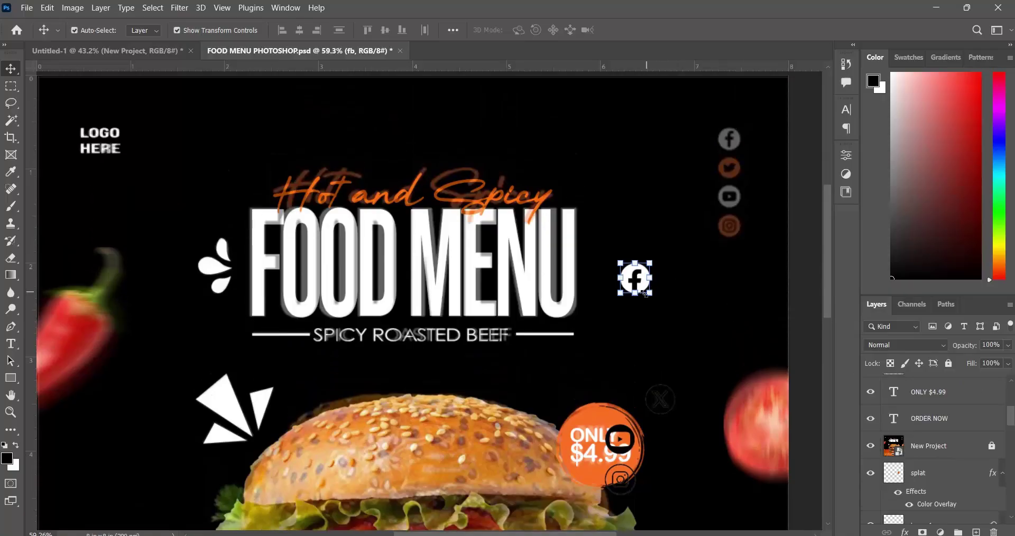
Move the Facebook icon over the reference's Facebook icon in the flyer's upper corner and apply the transform.
{"action": "left_click", "coordinate": [644, 288]}
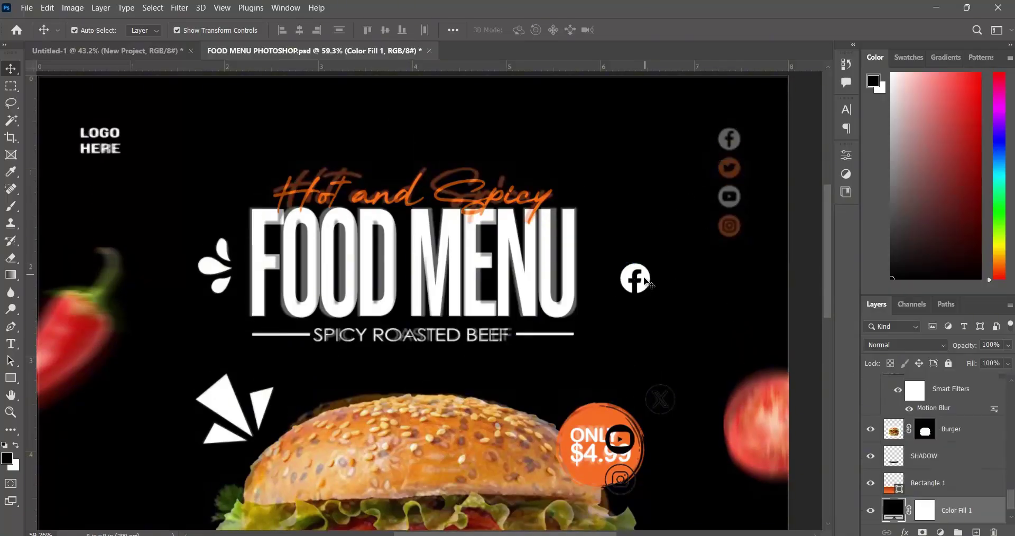
{"action": "left_click", "coordinate": [645, 279]}
{"action": "left_click_drag", "start_coordinate": [644, 277], "coordinate": [722, 133]}
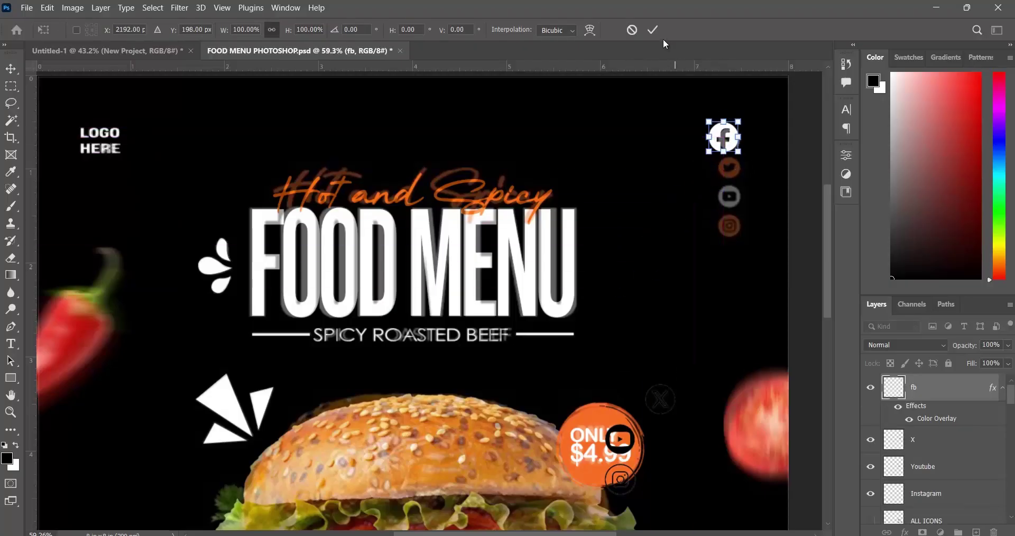
{"action": "left_click", "coordinate": [651, 27]}
Move the X icon directly below the Facebook icon and the YouTube icon below the X icon, aligned in one column.
{"action": "left_click", "coordinate": [660, 400]}
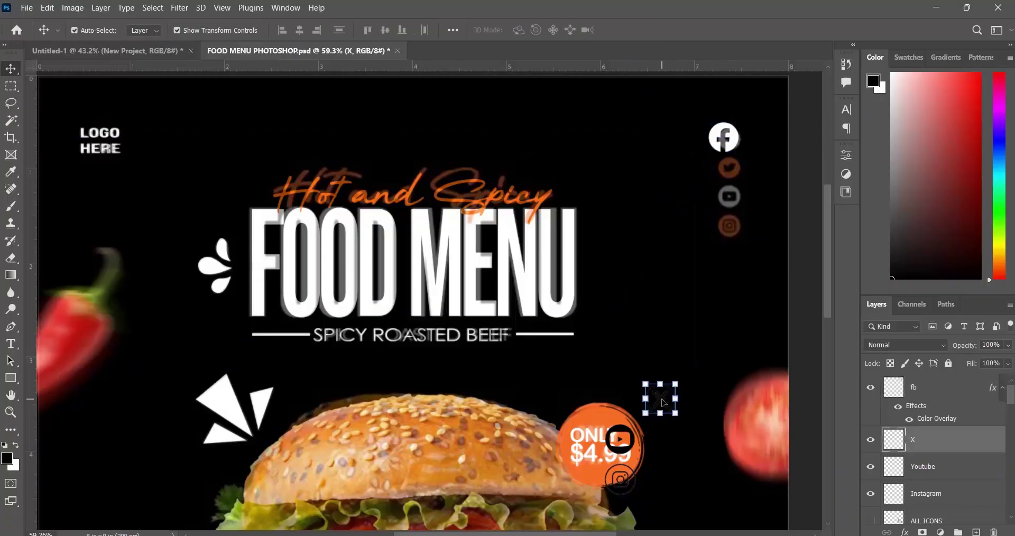
{"action": "left_click_drag", "start_coordinate": [665, 381], "coordinate": [746, 179]}
{"action": "left_click_drag", "start_coordinate": [660, 400], "coordinate": [733, 168]}
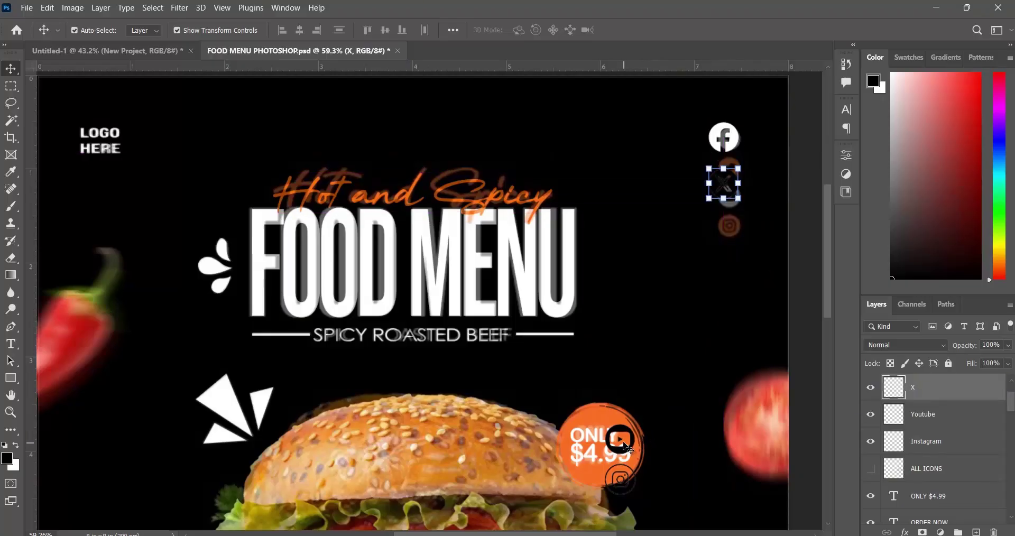
{"action": "left_click", "coordinate": [626, 448]}
{"action": "left_click", "coordinate": [679, 421]}
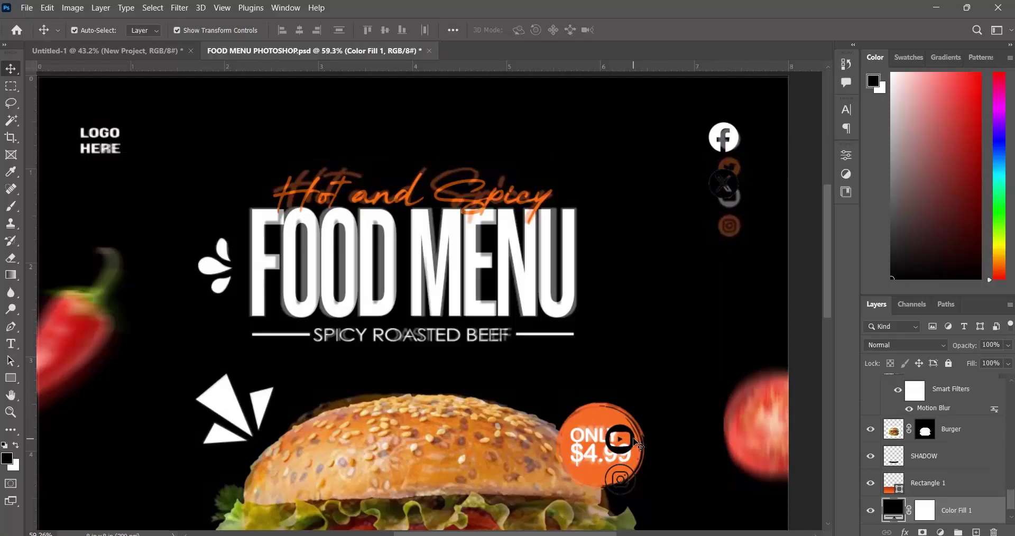
{"action": "left_click", "coordinate": [630, 445]}
{"action": "left_click_drag", "start_coordinate": [630, 448], "coordinate": [733, 241]}
Move the Instagram icon from the price badge to below the YouTube icon in the social media column.
{"action": "left_click", "coordinate": [627, 487]}
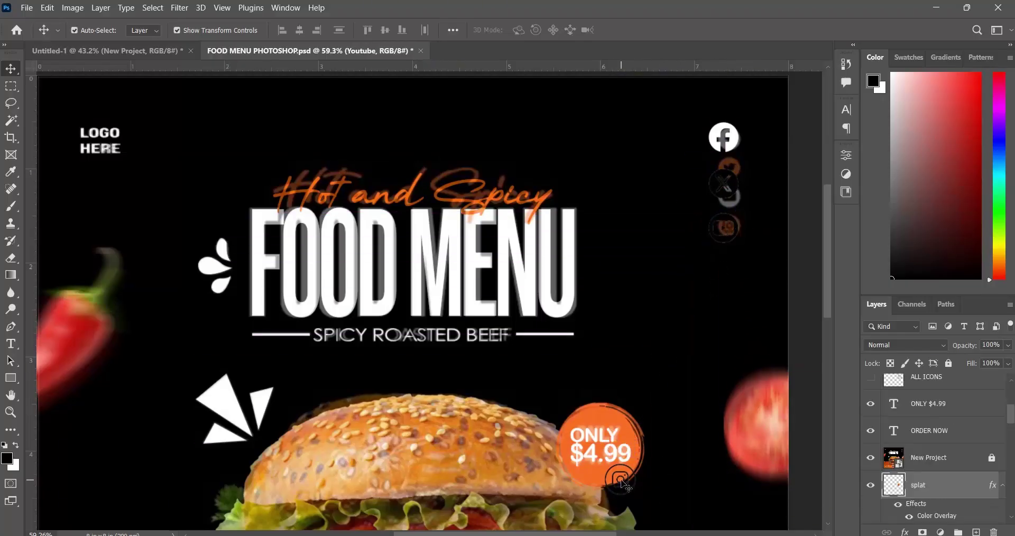
{"action": "left_click", "coordinate": [697, 484]}
{"action": "scroll", "coordinate": [697, 484], "scroll_direction": "up", "scroll_amount": 5}
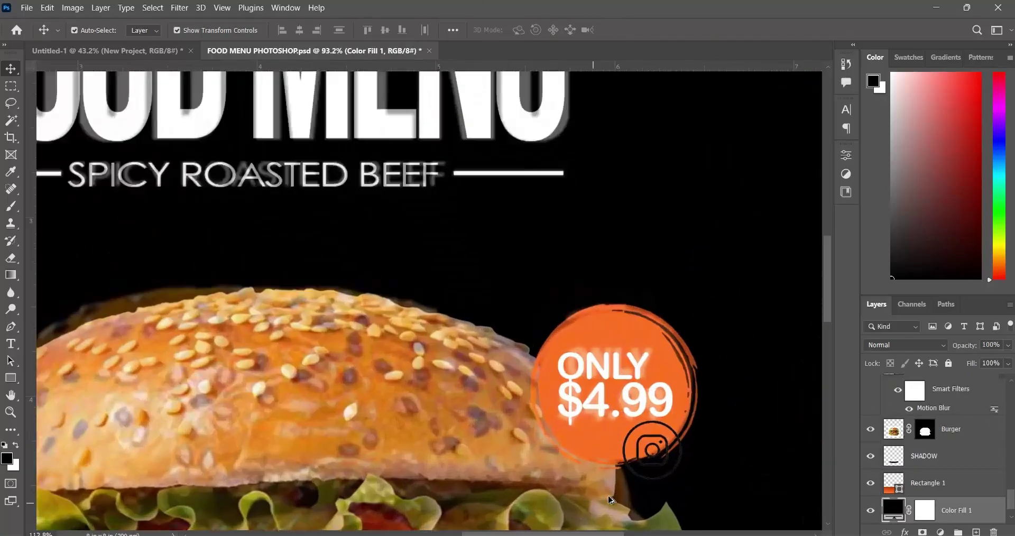
{"action": "left_click", "coordinate": [683, 454]}
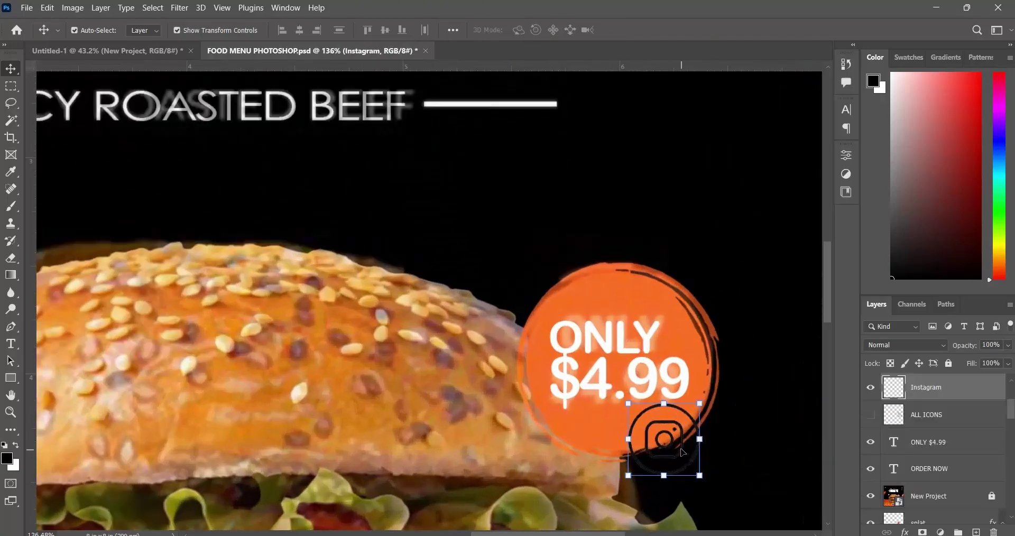
{"action": "scroll", "coordinate": [681, 453], "scroll_direction": "down", "scroll_amount": 4}
{"action": "left_click_drag", "start_coordinate": [681, 454], "coordinate": [805, 197]}
{"action": "left_click", "coordinate": [682, 444]}
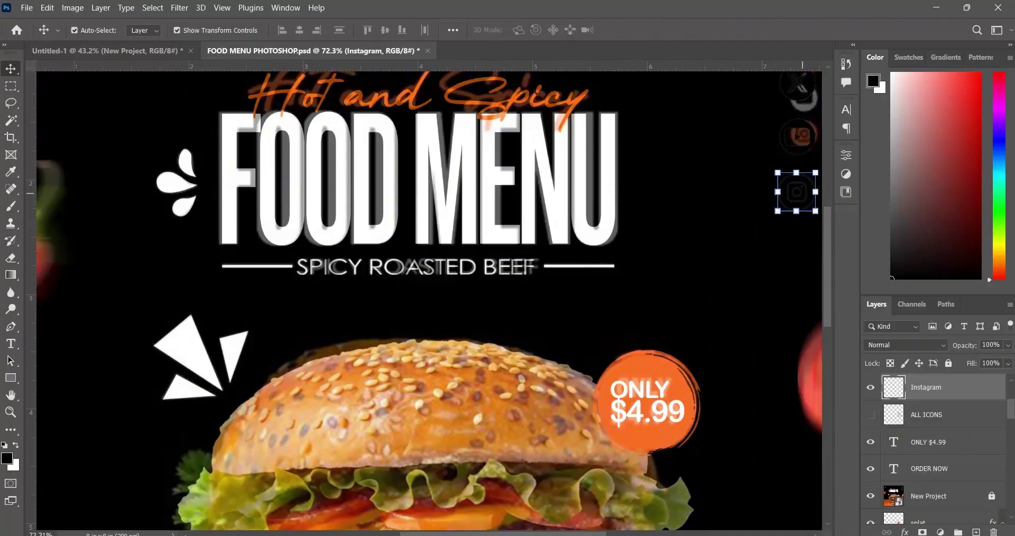
{"action": "left_click_drag", "start_coordinate": [603, 535], "coordinate": [613, 535]}
{"action": "left_click", "coordinate": [741, 270]}
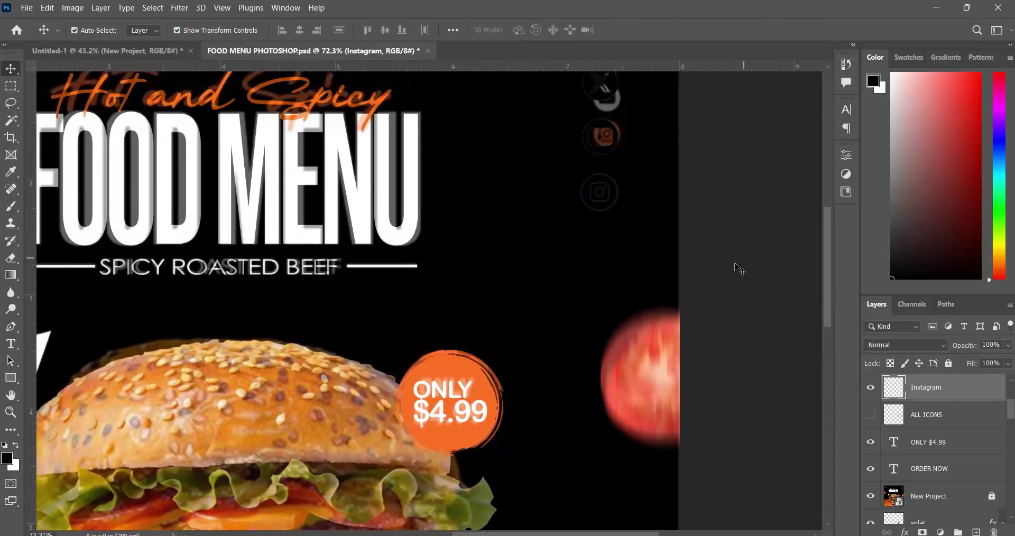
Check the social media icon colours in the Untitled-1 reference and hide the New Project reference layer in the flyer.
{"action": "scroll", "coordinate": [741, 270], "scroll_direction": "up", "scroll_amount": 5}
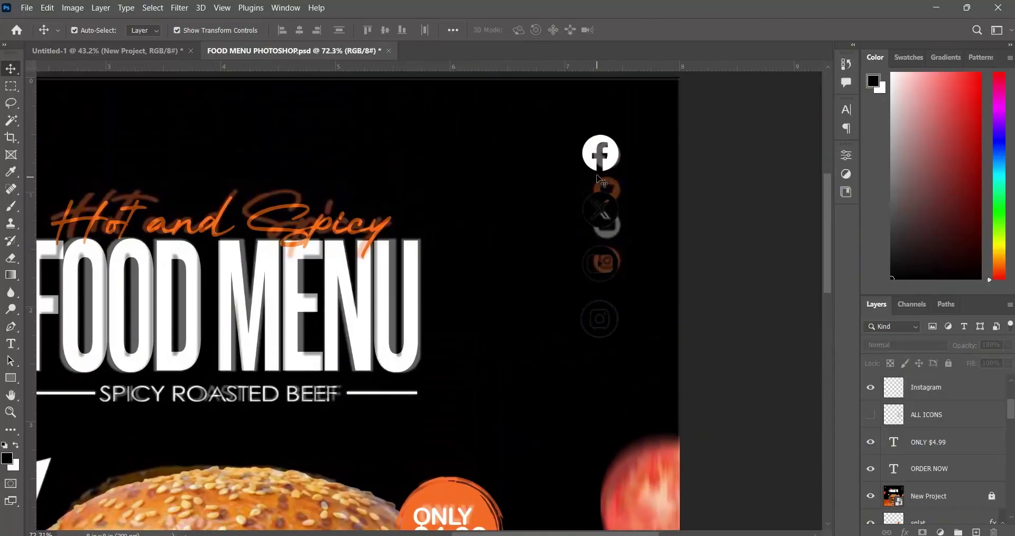
{"action": "left_click", "coordinate": [588, 155]}
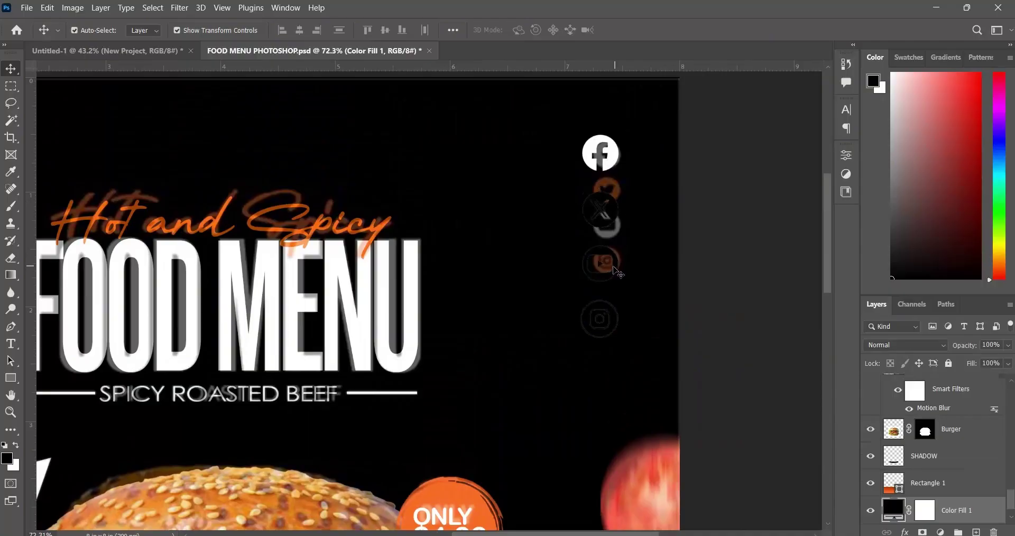
{"action": "left_click", "coordinate": [148, 51]}
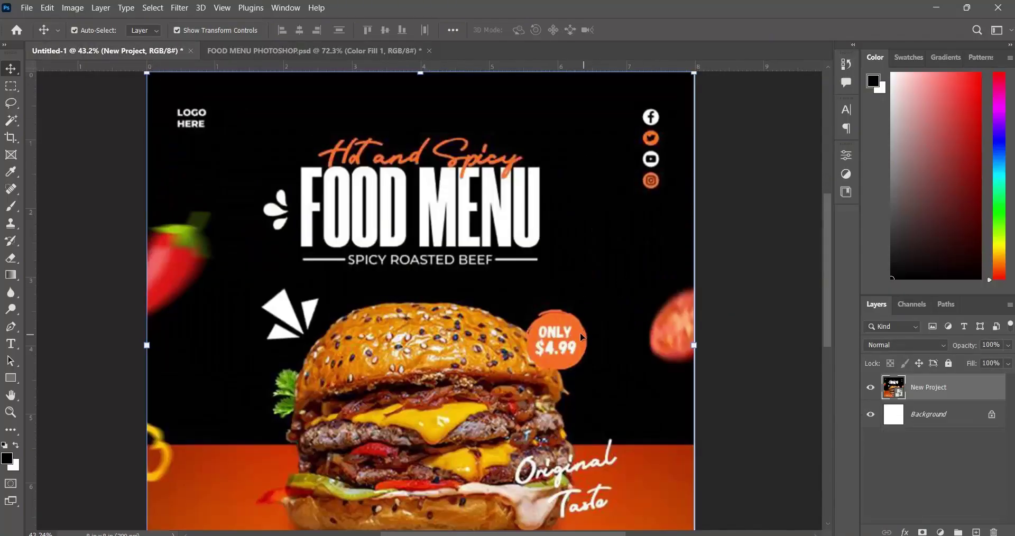
{"action": "left_click", "coordinate": [370, 52]}
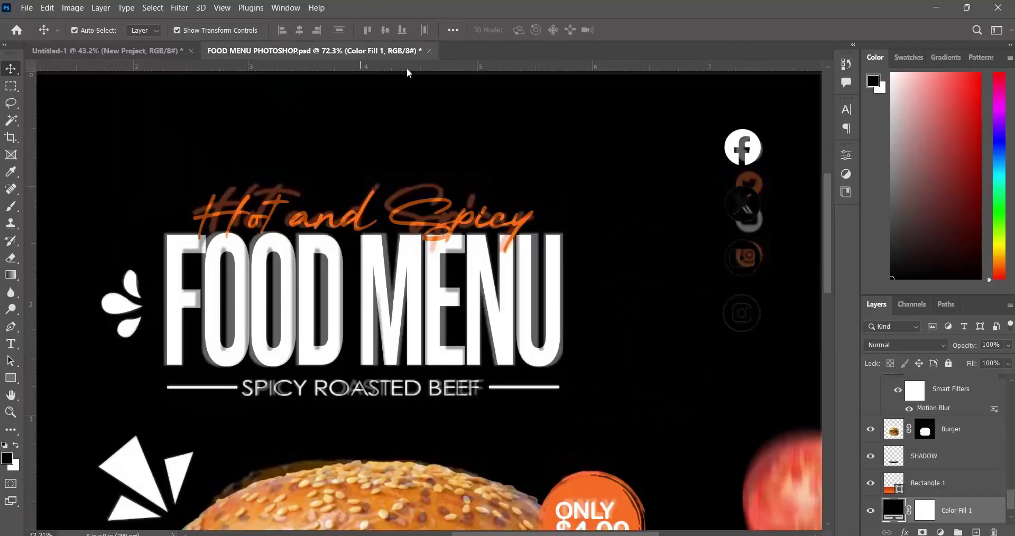
{"action": "left_click", "coordinate": [756, 158]}
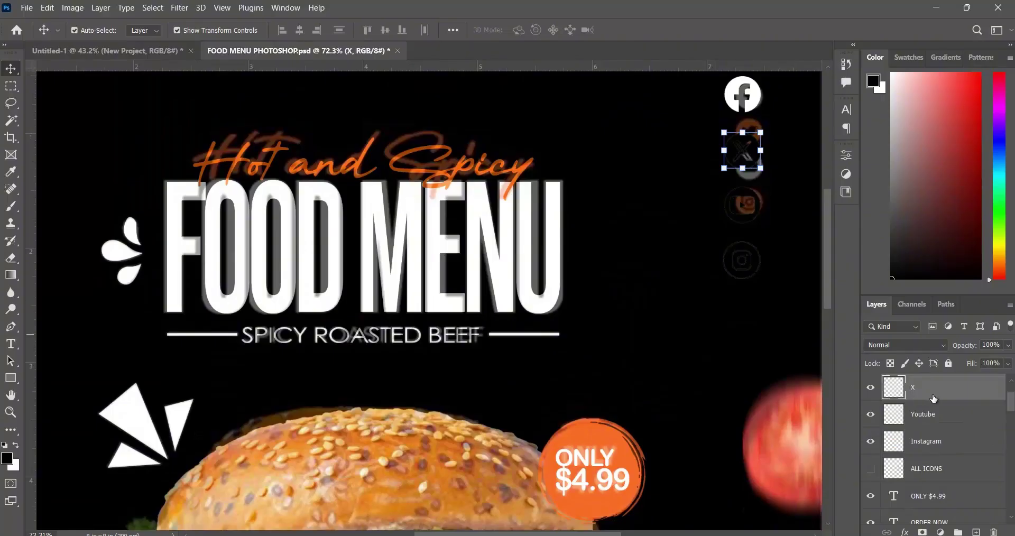
{"action": "scroll", "coordinate": [910, 421], "scroll_direction": "up", "scroll_amount": 2}
{"action": "scroll", "coordinate": [907, 416], "scroll_direction": "down", "scroll_amount": 4}
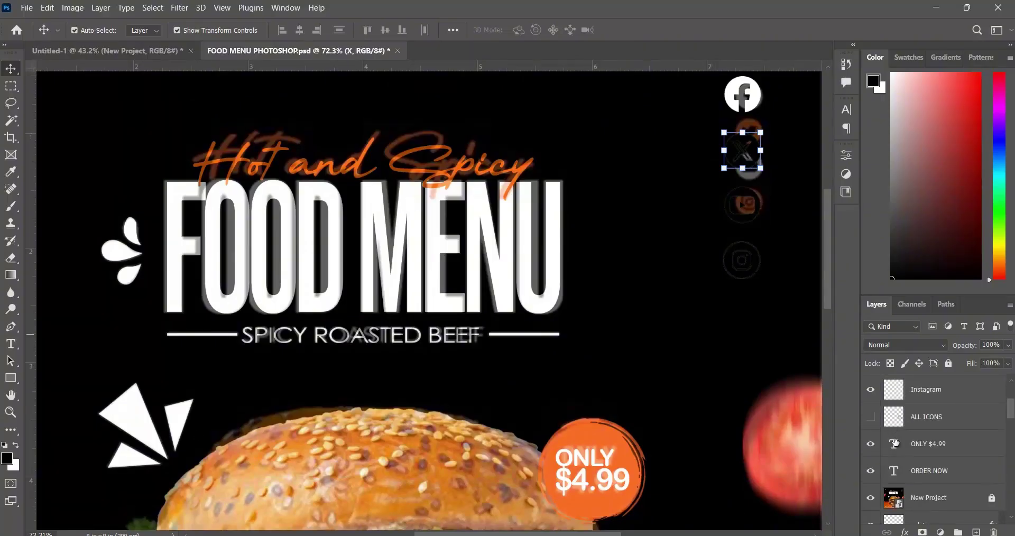
{"action": "left_click", "coordinate": [870, 498]}
{"action": "left_click", "coordinate": [744, 374]}
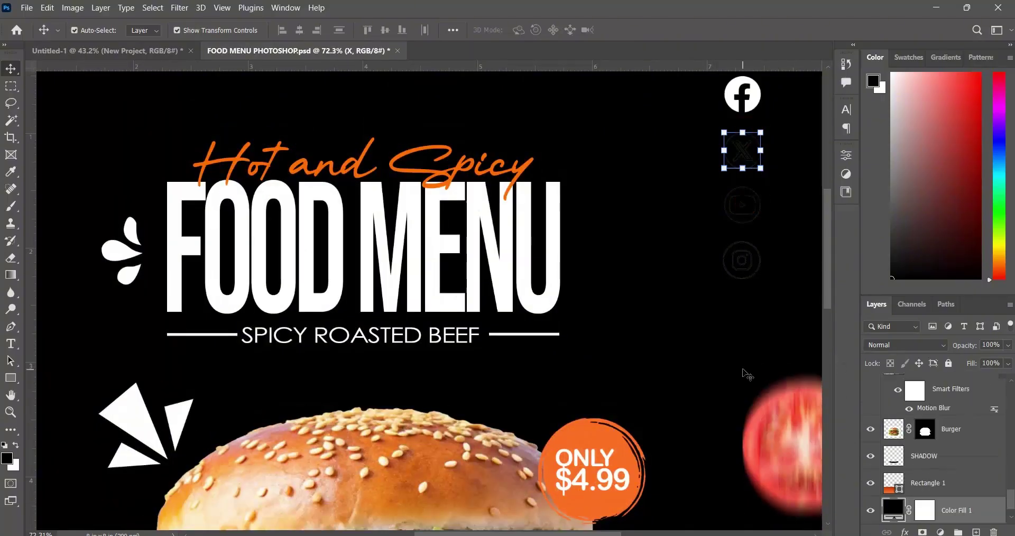
Apply a Color Overlay to the X icon using the orange fe6926 sampled from the price badge.
{"action": "left_click", "coordinate": [755, 159]}
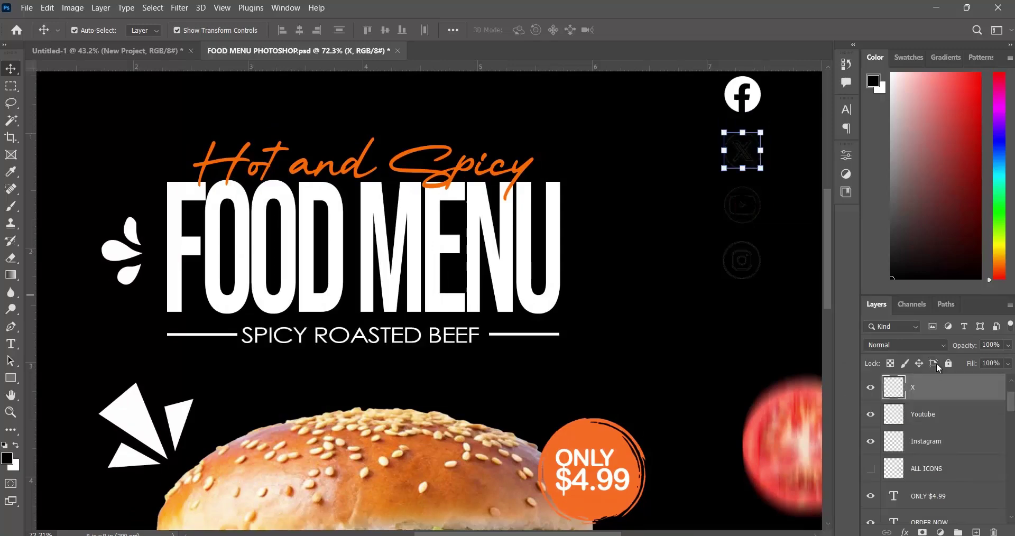
{"action": "right_click", "coordinate": [932, 399]}
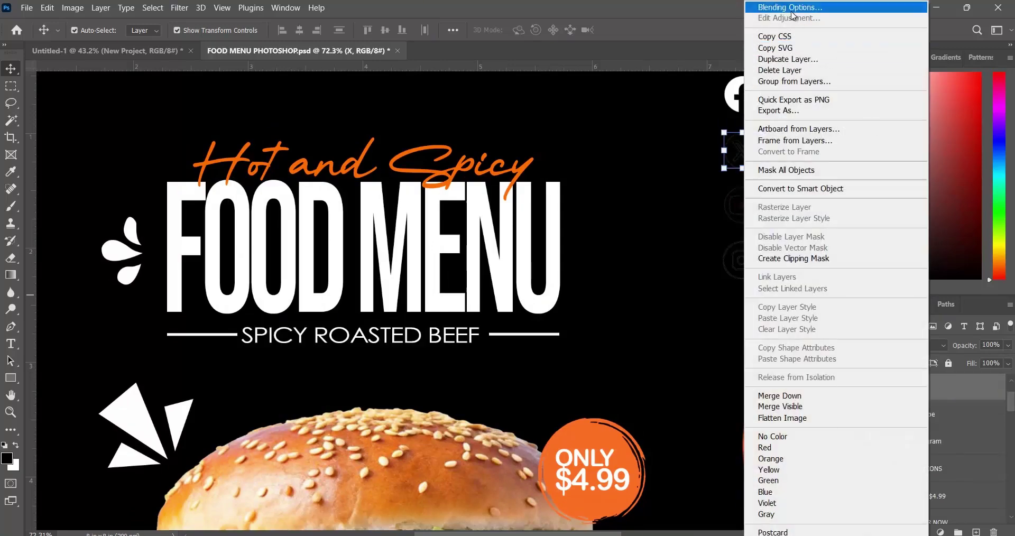
{"action": "left_click", "coordinate": [794, 20]}
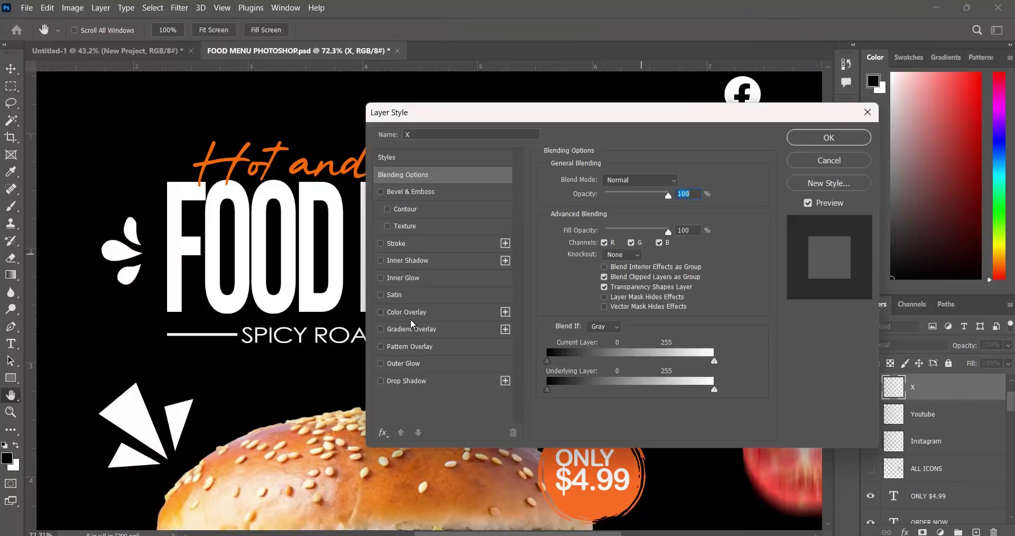
{"action": "left_click", "coordinate": [414, 312]}
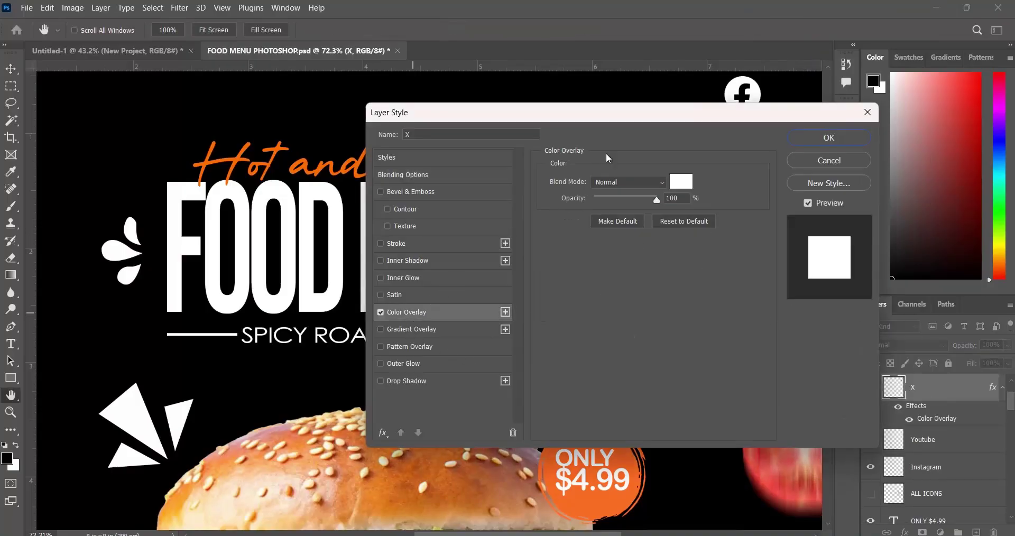
{"action": "left_click", "coordinate": [682, 182]}
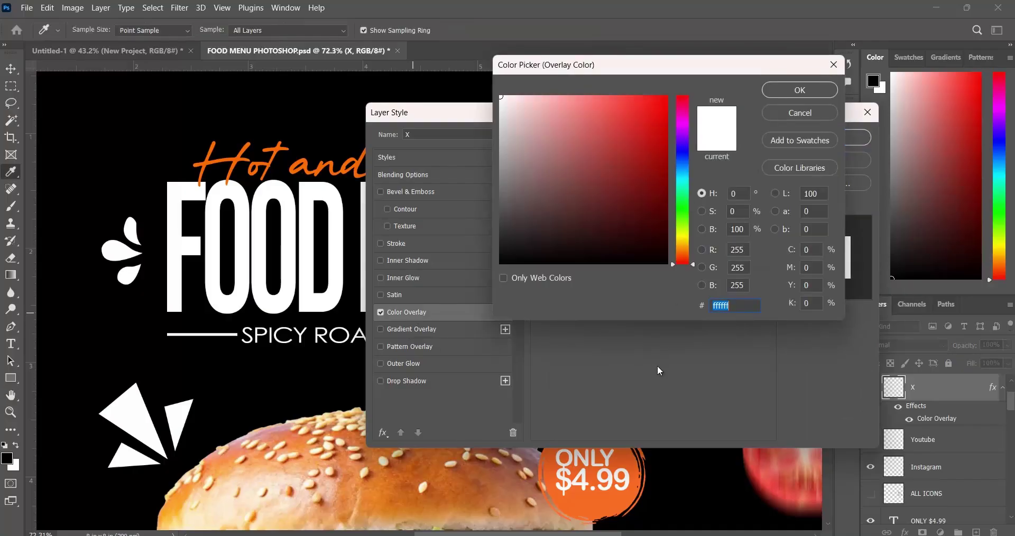
{"action": "left_click", "coordinate": [625, 462]}
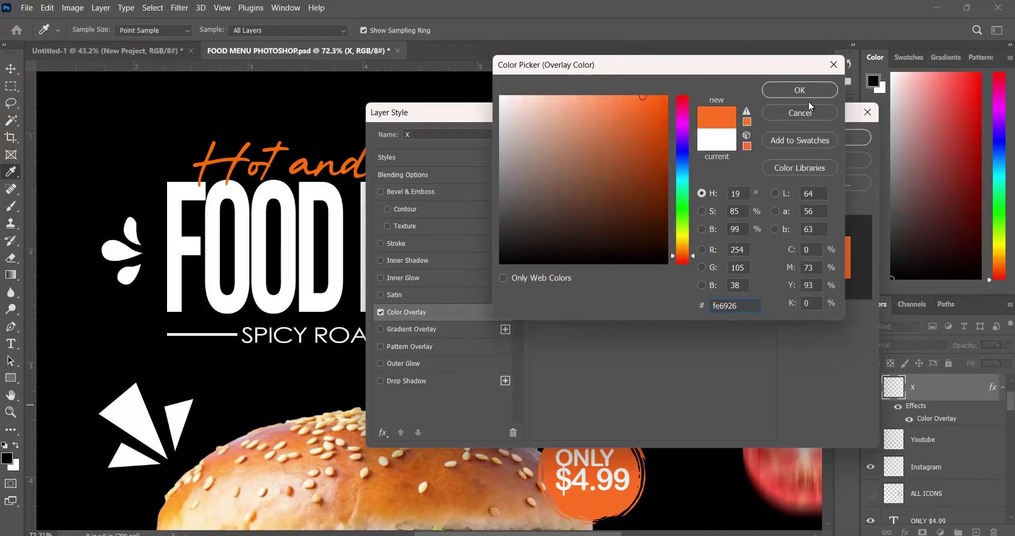
{"action": "left_click", "coordinate": [800, 90]}
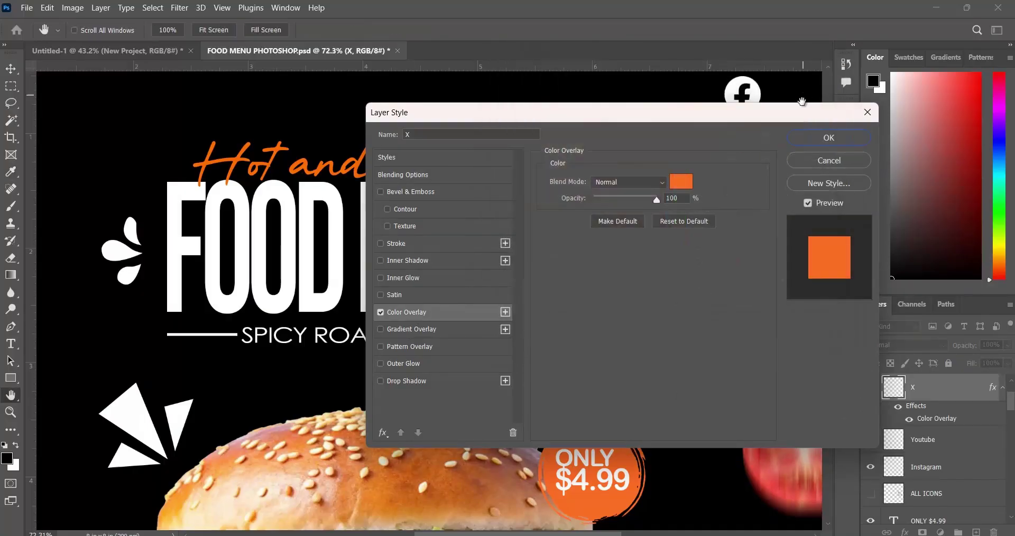
{"action": "left_click", "coordinate": [826, 139]}
Apply a white Color Overlay (ffffff) to the YouTube icon.
{"action": "key", "text": "alt+bracketleft"}
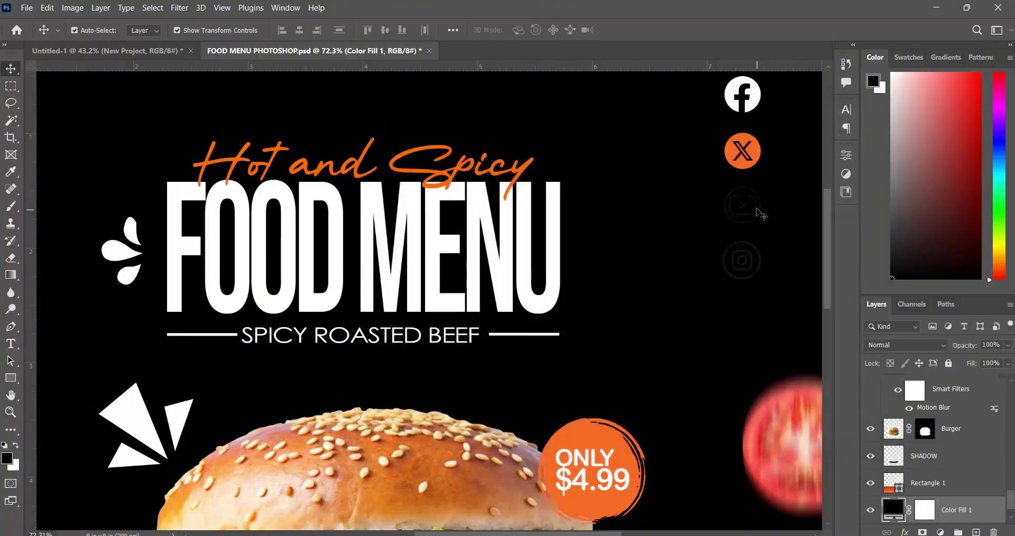
{"action": "scroll", "coordinate": [891, 487], "scroll_direction": "down", "scroll_amount": 2}
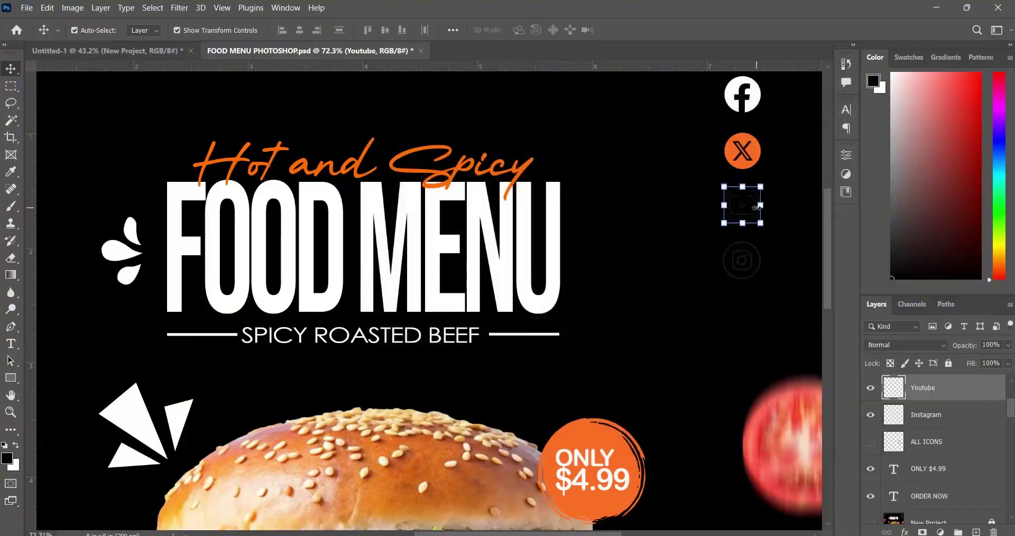
{"action": "right_click", "coordinate": [954, 403]}
{"action": "left_click", "coordinate": [832, 11]}
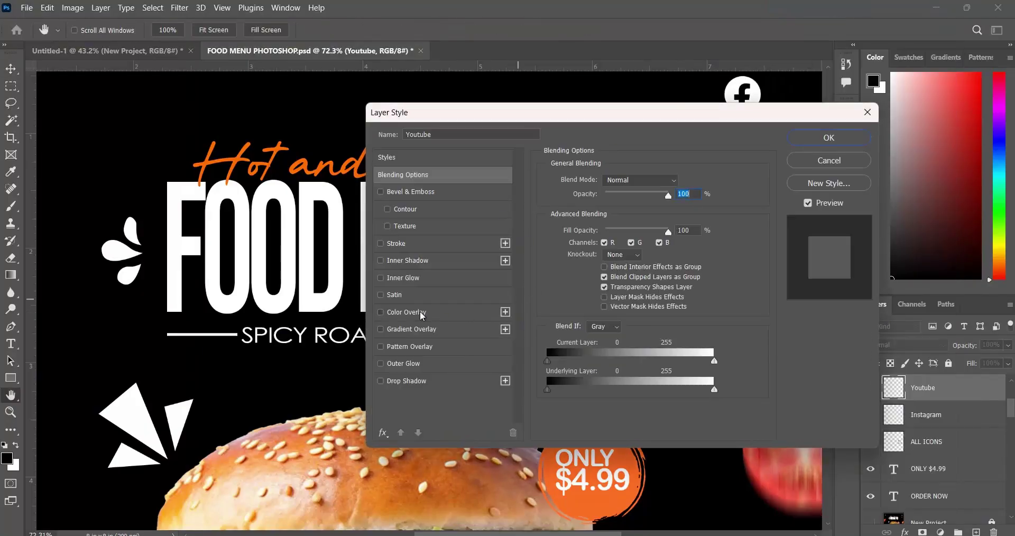
{"action": "left_click", "coordinate": [420, 312]}
{"action": "left_click", "coordinate": [680, 183]}
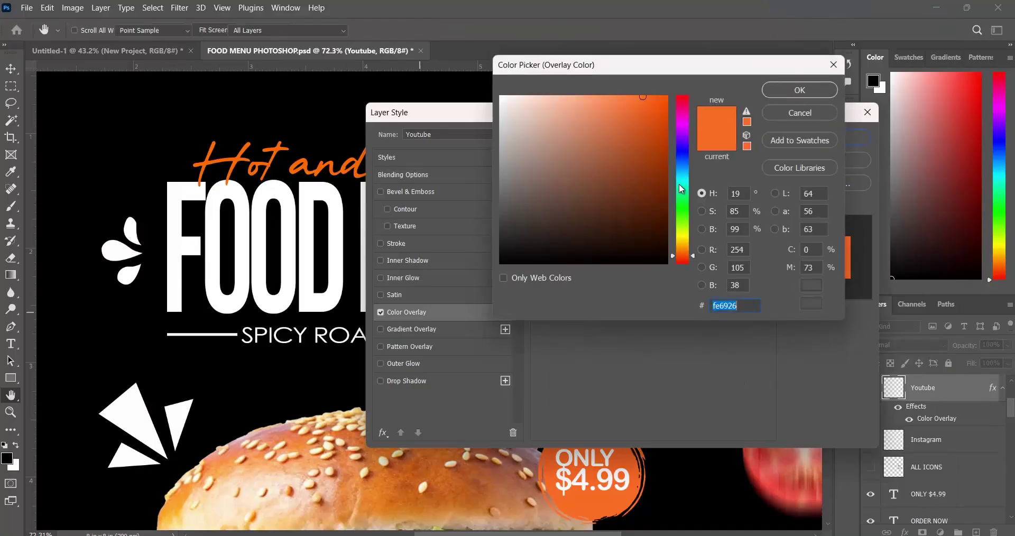
{"action": "type", "text": "ffffff"}
{"action": "left_click", "coordinate": [799, 94]}
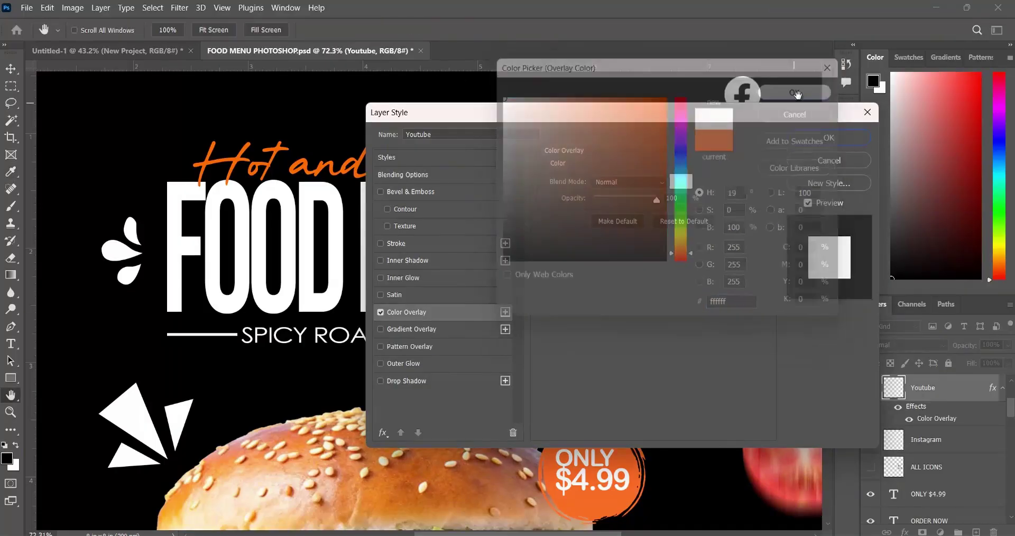
{"action": "left_click", "coordinate": [808, 134]}
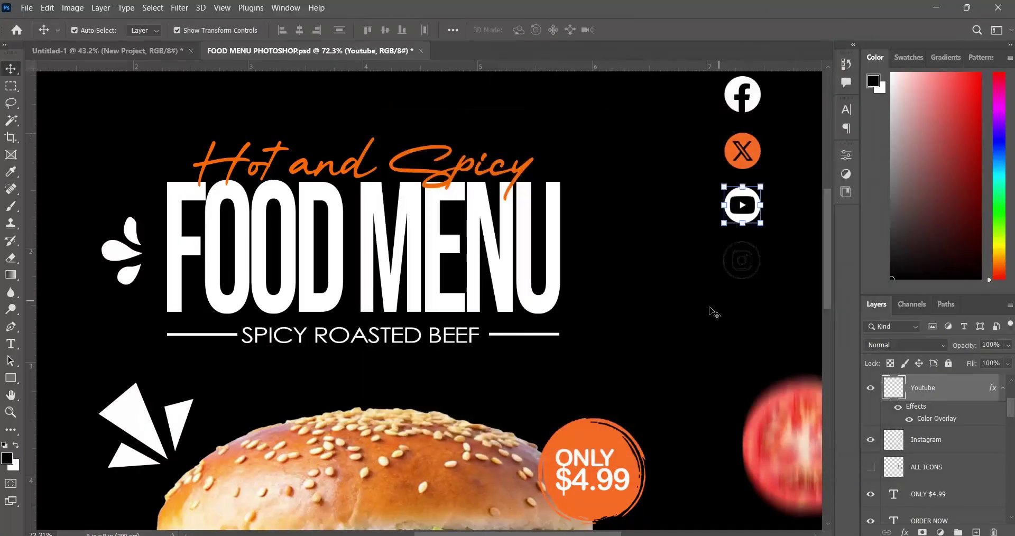
Check the Instagram icon in the Untitled-1 reference and give the flyer's Instagram icon a Color Overlay in the badge's orange fe6926.
{"action": "left_click", "coordinate": [891, 488]}
{"action": "left_click", "coordinate": [747, 266]}
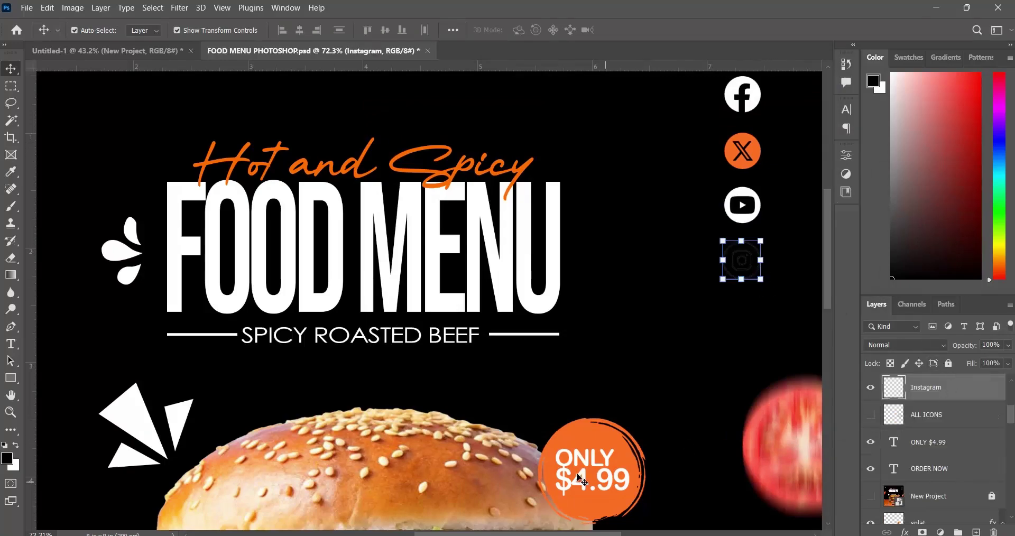
{"action": "left_click", "coordinate": [122, 52]}
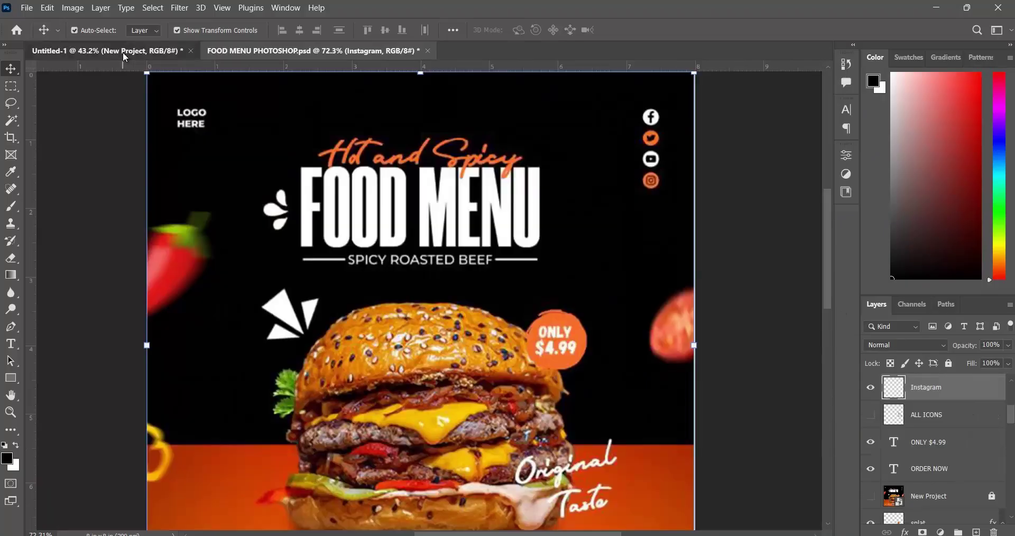
{"action": "left_click", "coordinate": [252, 49]}
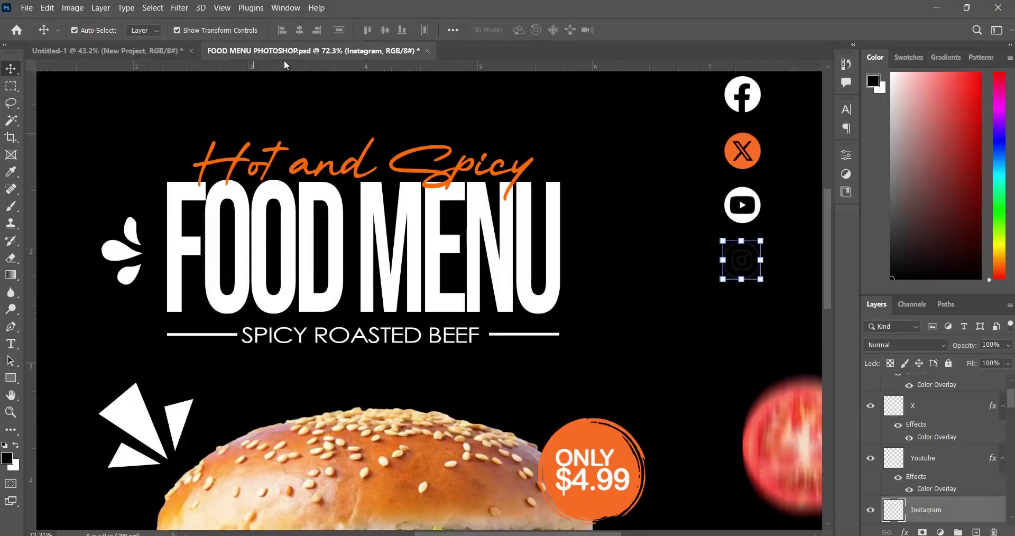
{"action": "right_click", "coordinate": [944, 513]}
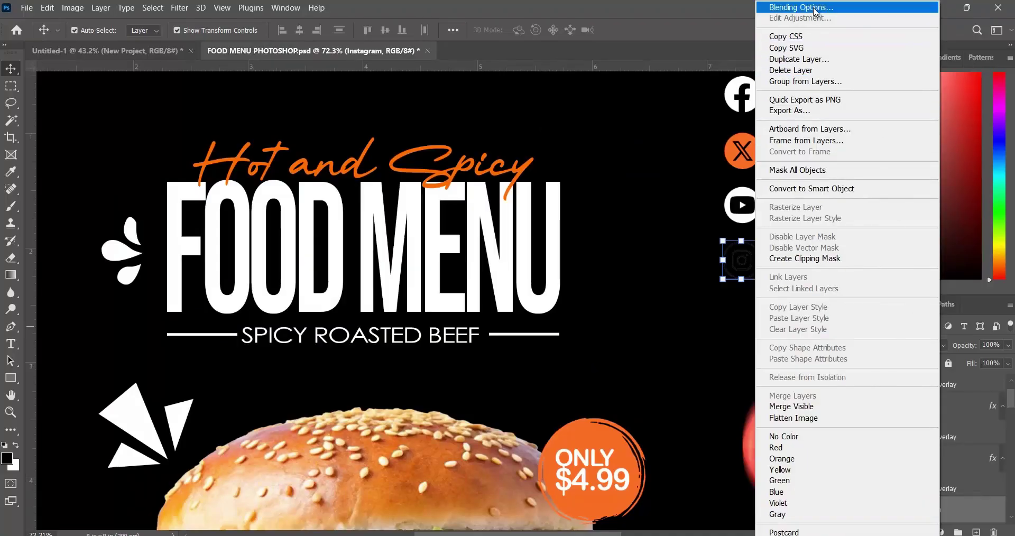
{"action": "left_click", "coordinate": [816, 9]}
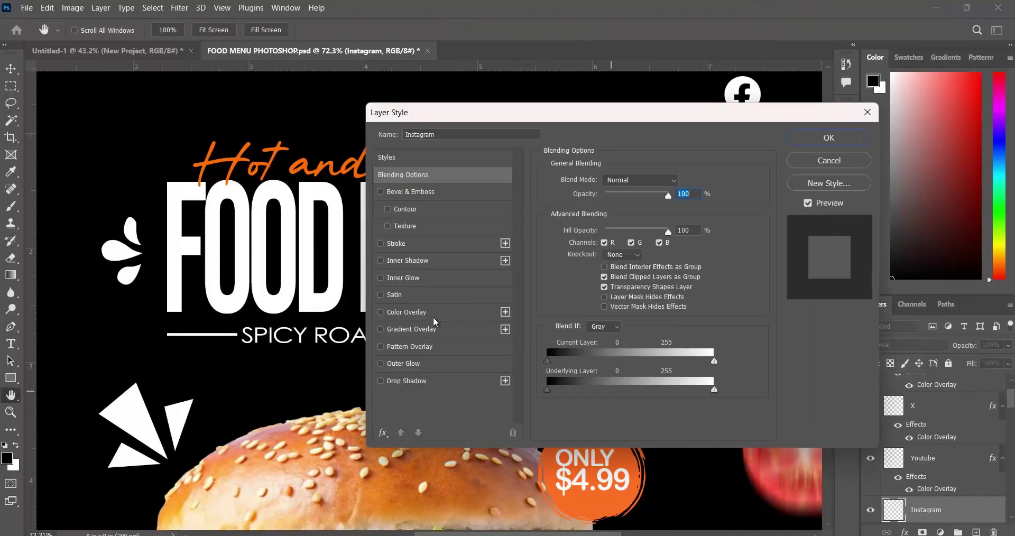
{"action": "left_click", "coordinate": [433, 316]}
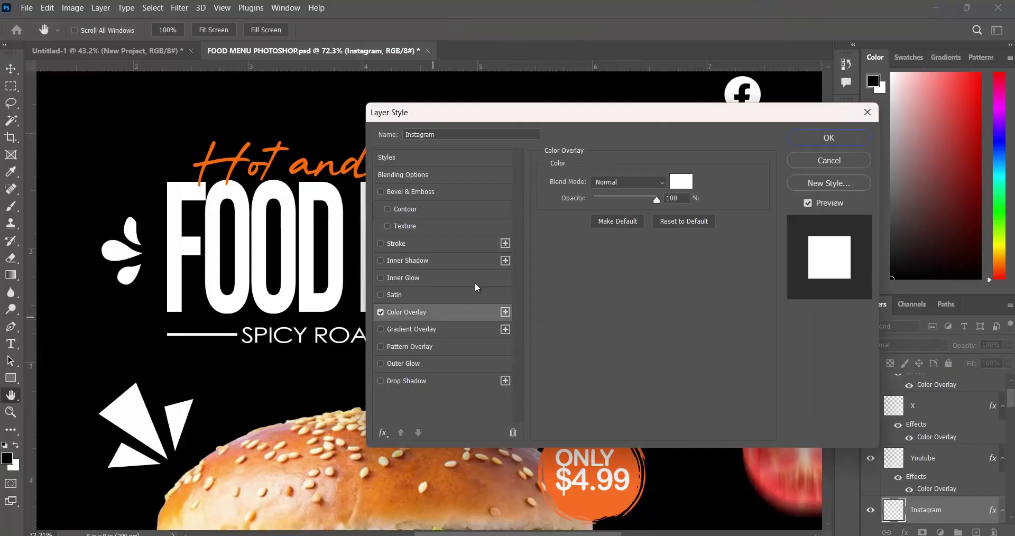
{"action": "left_click", "coordinate": [672, 180]}
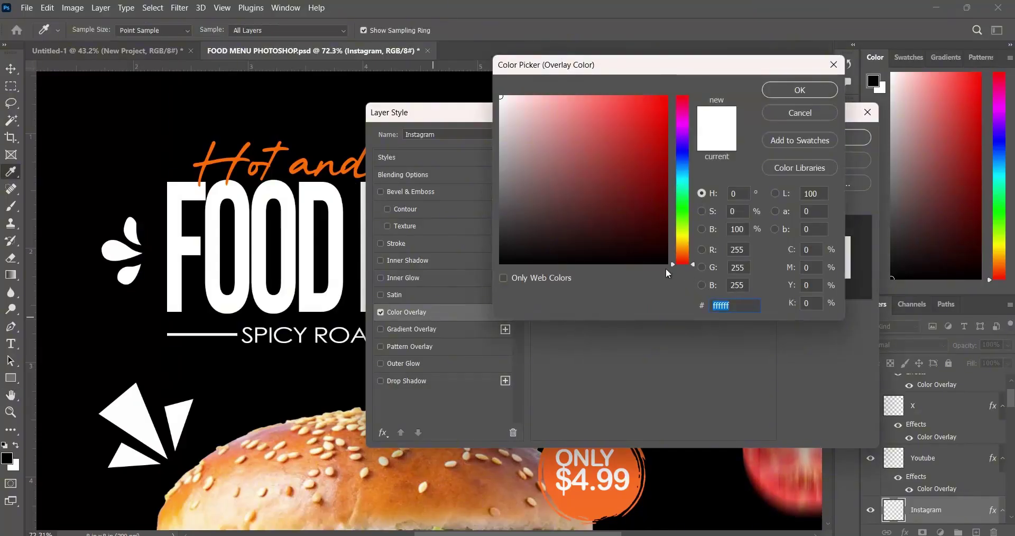
{"action": "left_click", "coordinate": [606, 496]}
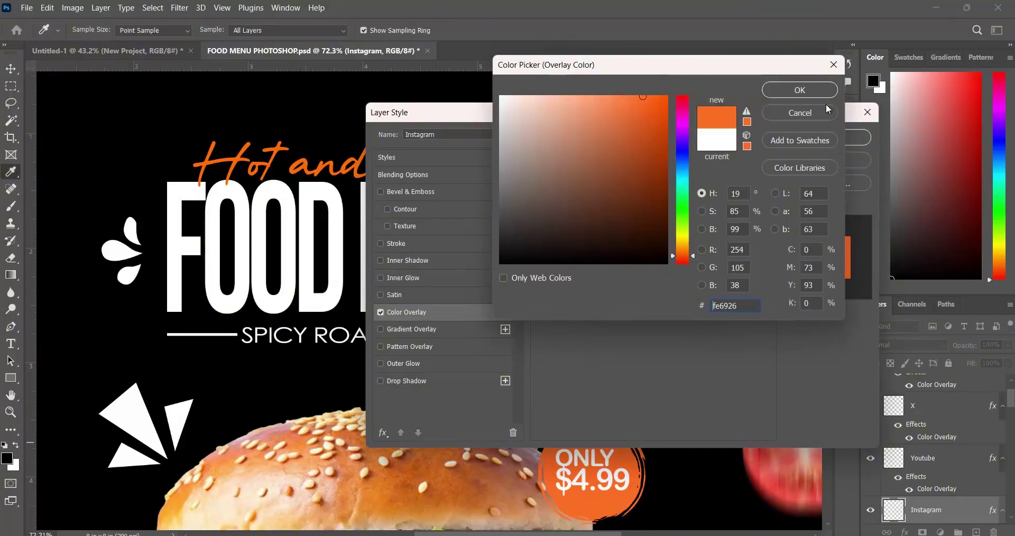
{"action": "left_click", "coordinate": [798, 91]}
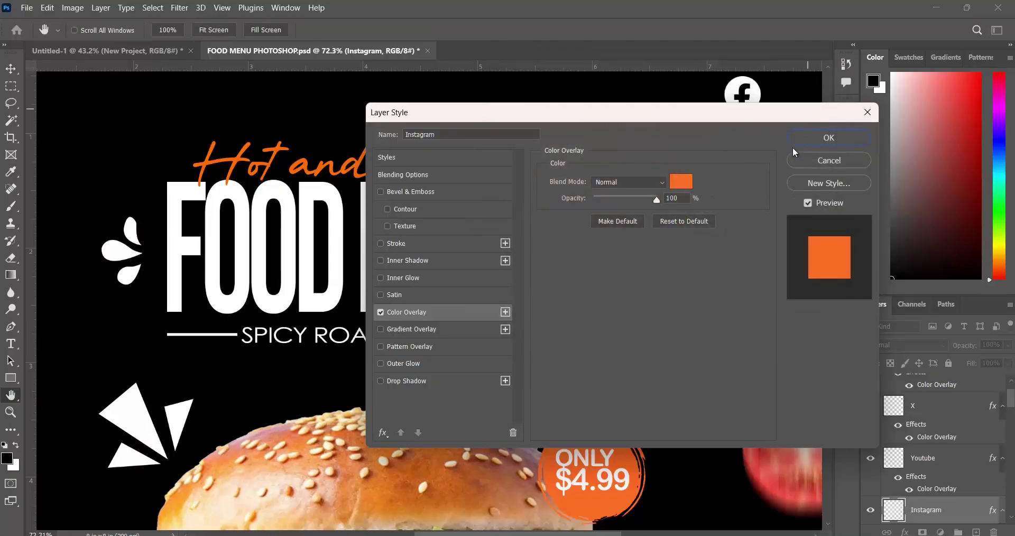
{"action": "left_click", "coordinate": [822, 138]}
{"action": "key", "text": "v"}
{"action": "left_click", "coordinate": [499, 398]}
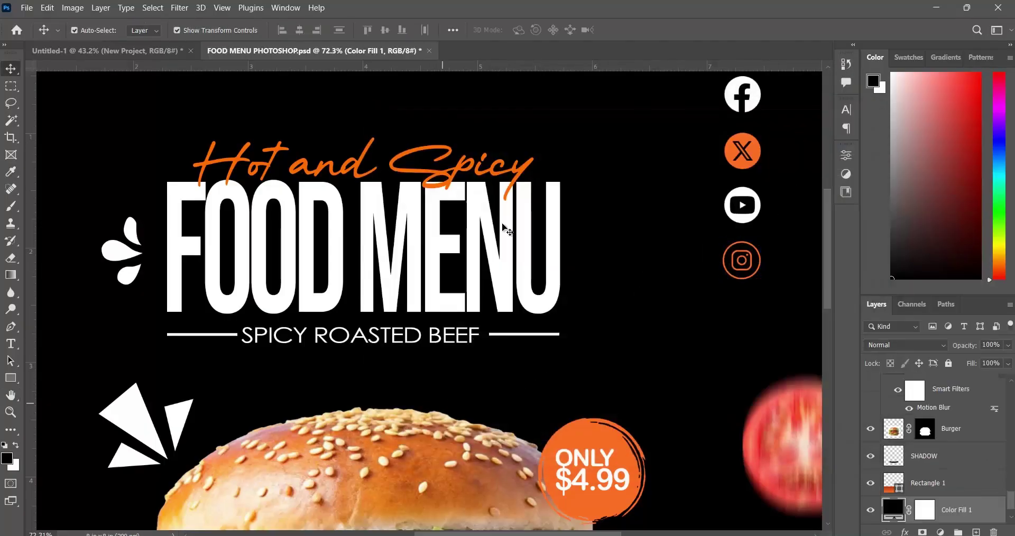
Compare the whole flyer with the Untitled-1 reference and show the New Project reference layer in the flyer.
{"action": "scroll", "coordinate": [687, 285], "scroll_direction": "down", "scroll_amount": 4}
{"action": "left_click", "coordinate": [807, 258]}
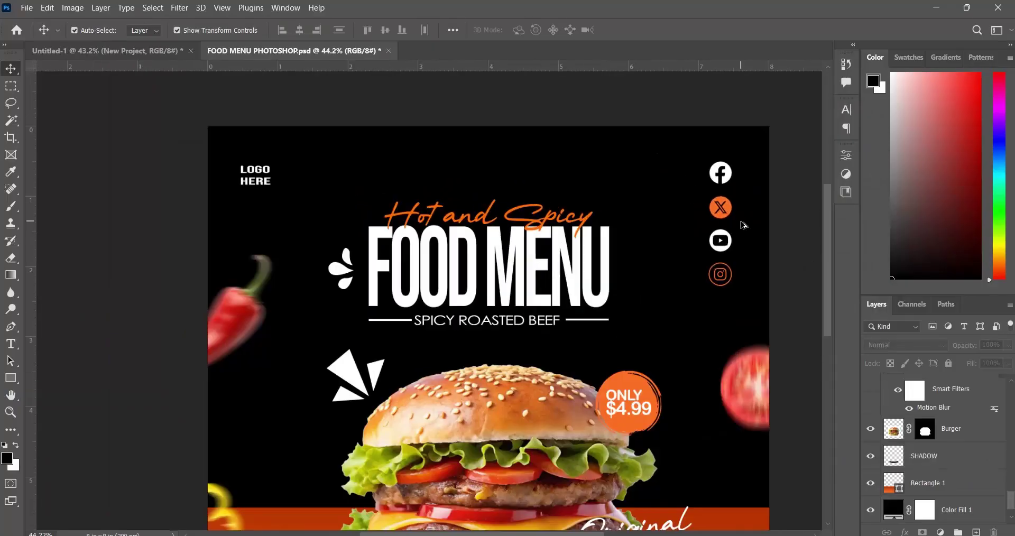
{"action": "scroll", "coordinate": [745, 232], "scroll_direction": "up", "scroll_amount": 2}
{"action": "scroll", "coordinate": [904, 419], "scroll_direction": "up", "scroll_amount": 5}
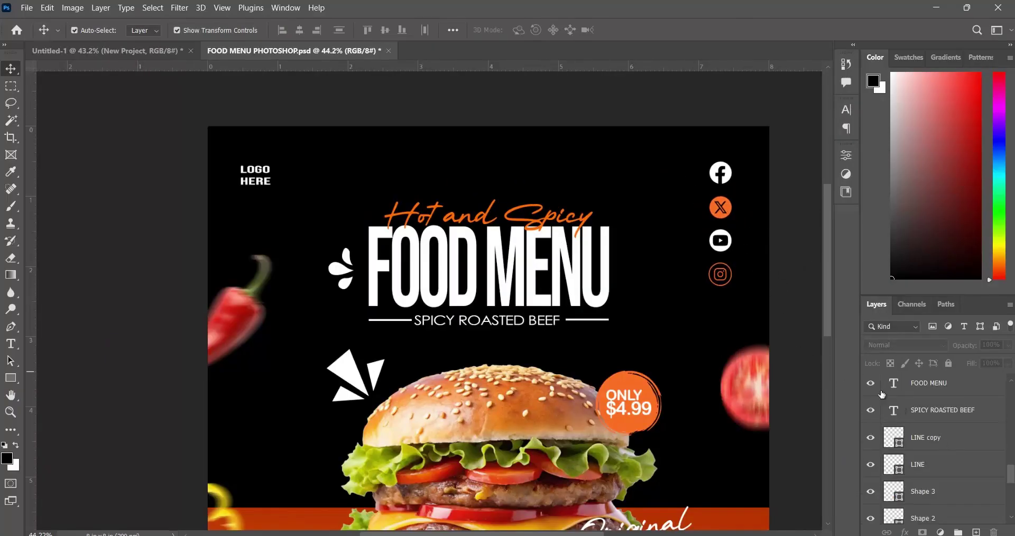
{"action": "left_click", "coordinate": [136, 50]}
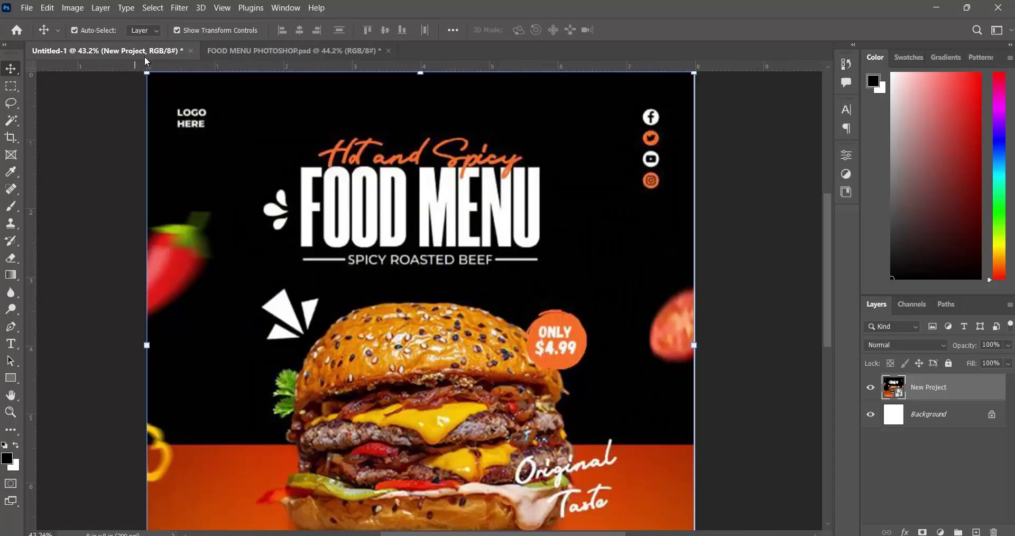
{"action": "left_click", "coordinate": [331, 54]}
{"action": "scroll", "coordinate": [934, 405], "scroll_direction": "down", "scroll_amount": 5}
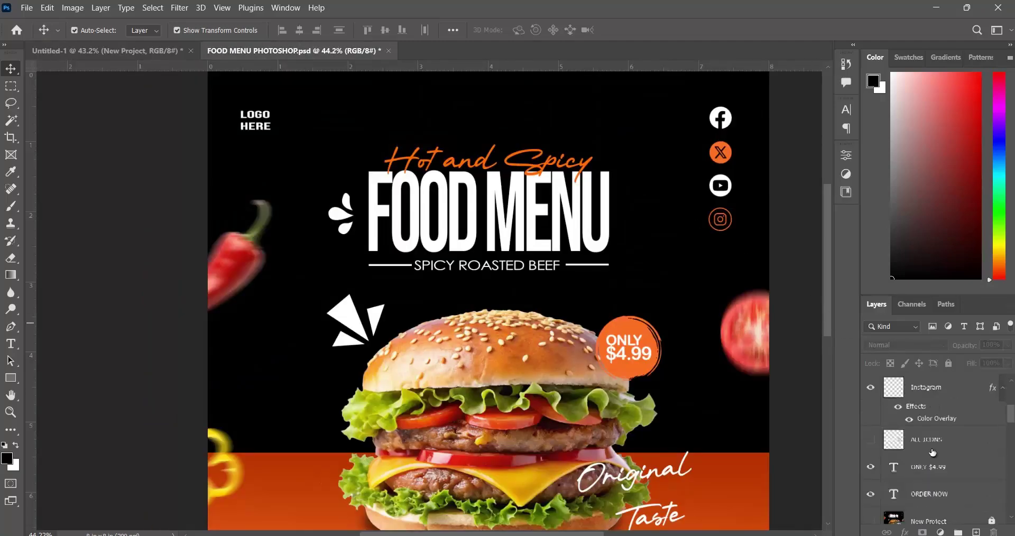
{"action": "left_click", "coordinate": [871, 470]}
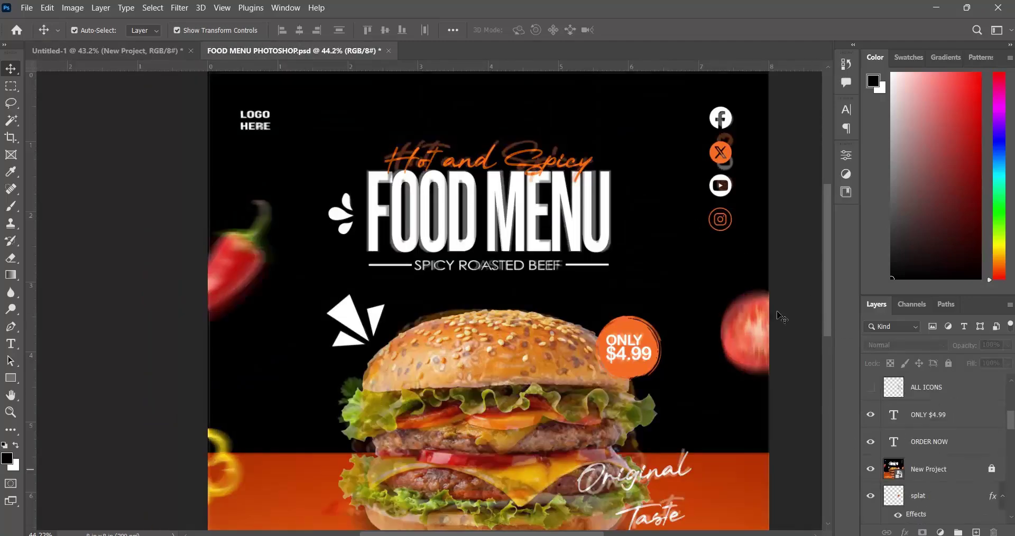
Reposition the Facebook, X, YouTube and Instagram icons into a tighter vertical column over the reference's icons.
{"action": "scroll", "coordinate": [746, 116], "scroll_direction": "up", "scroll_amount": 6}
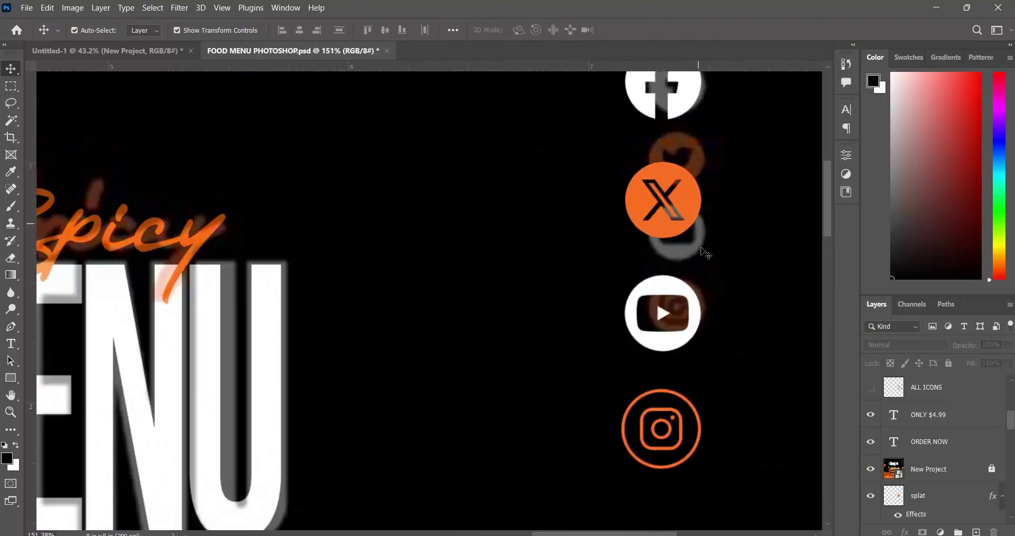
{"action": "scroll", "coordinate": [687, 248], "scroll_direction": "up", "scroll_amount": 1}
{"action": "left_click_drag", "start_coordinate": [676, 275], "coordinate": [617, 313]}
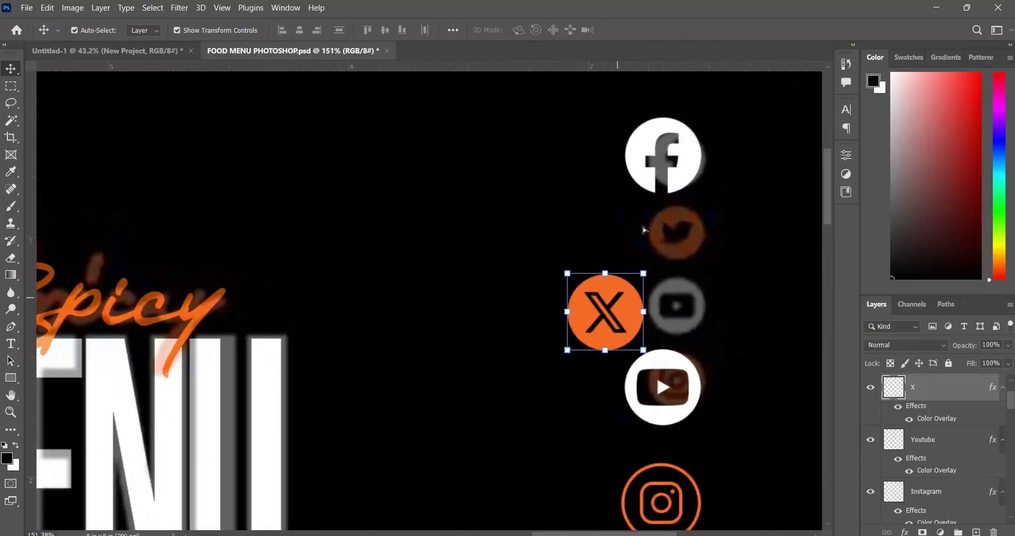
{"action": "left_click_drag", "start_coordinate": [668, 172], "coordinate": [693, 192]}
{"action": "left_click_drag", "start_coordinate": [634, 325], "coordinate": [701, 259]}
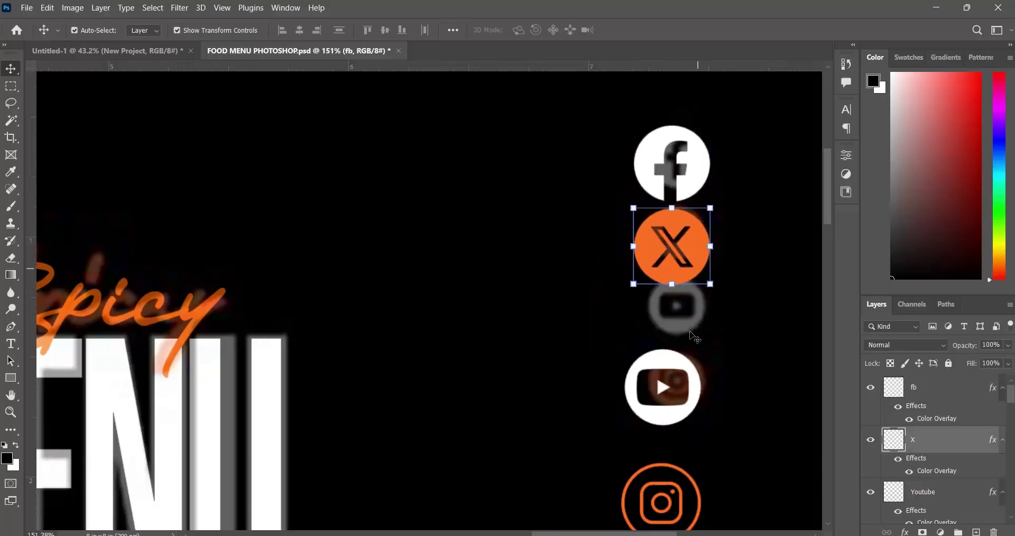
{"action": "left_click_drag", "start_coordinate": [686, 368], "coordinate": [695, 341]}
{"action": "left_click", "coordinate": [684, 508]}
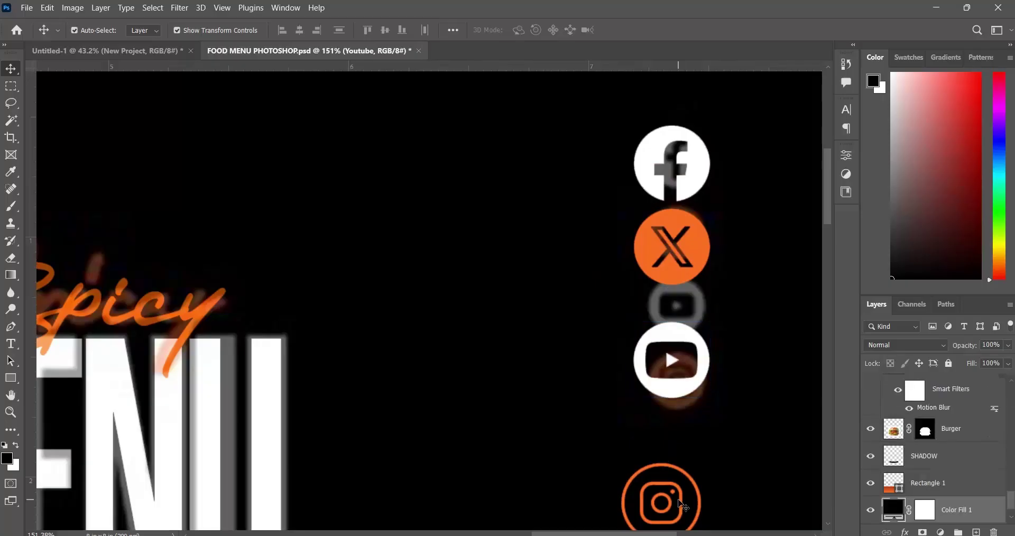
{"action": "left_click_drag", "start_coordinate": [684, 508], "coordinate": [691, 454]}
Select all four social media icons and scale them to about 76% width and 77% height, matching the reference column.
{"action": "key", "text": "ctrl"}
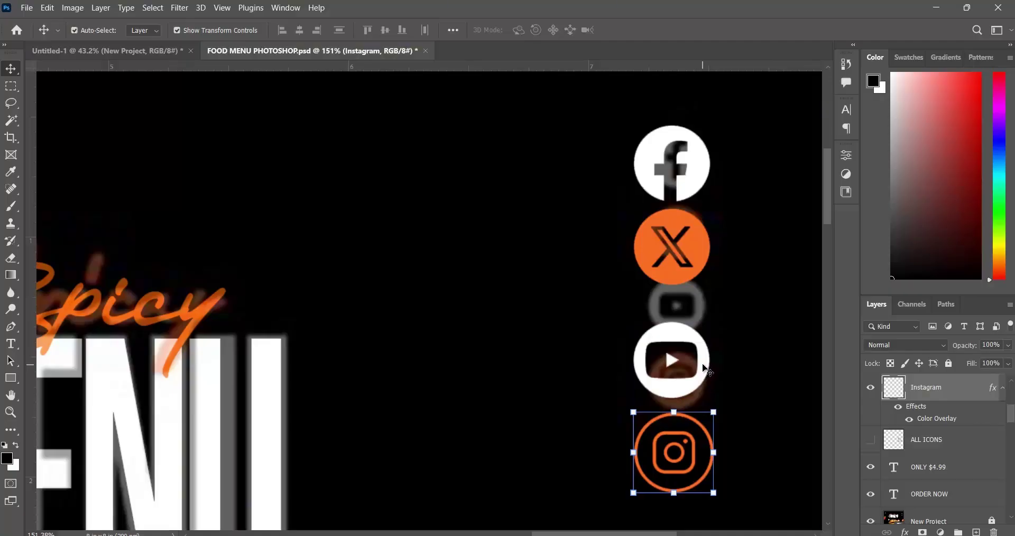
{"action": "left_click", "coordinate": [705, 367], "text": "shift"}
{"action": "left_click", "coordinate": [699, 246], "text": "shift"}
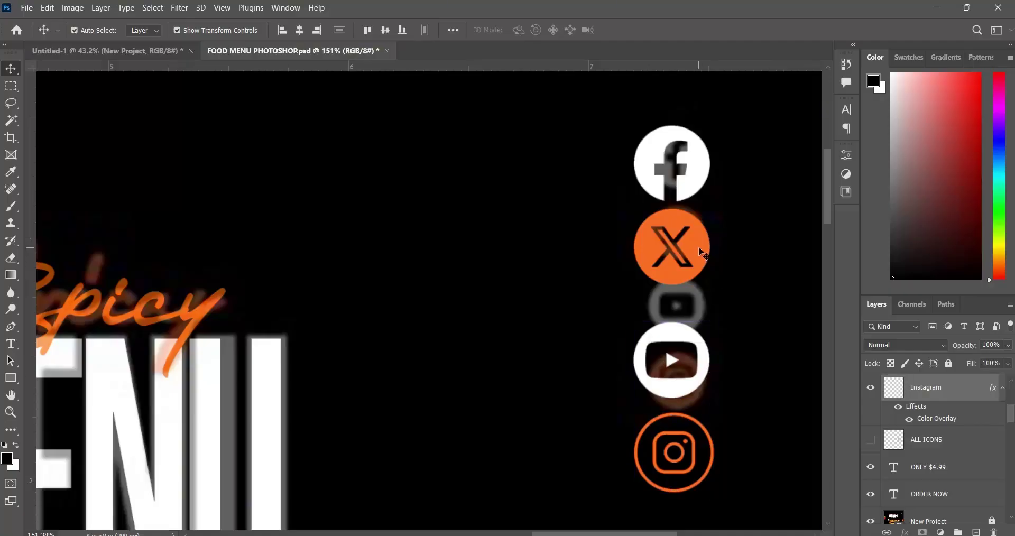
{"action": "left_click", "coordinate": [699, 153], "text": "shift"}
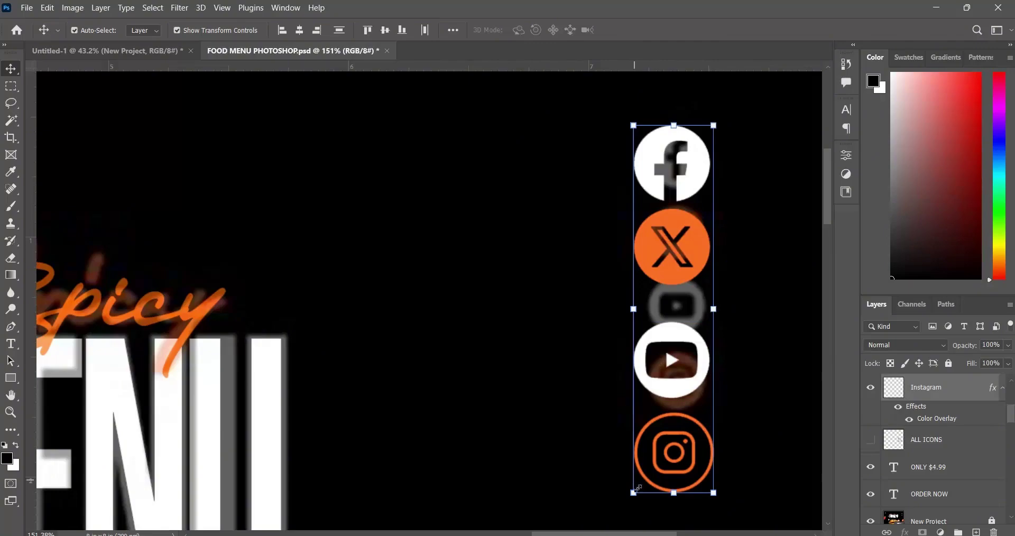
{"action": "left_click_drag", "start_coordinate": [634, 494], "coordinate": [677, 424]}
{"action": "left_click_drag", "start_coordinate": [714, 123], "coordinate": [714, 127]}
{"action": "left_click_drag", "start_coordinate": [714, 426], "coordinate": [711, 412]}
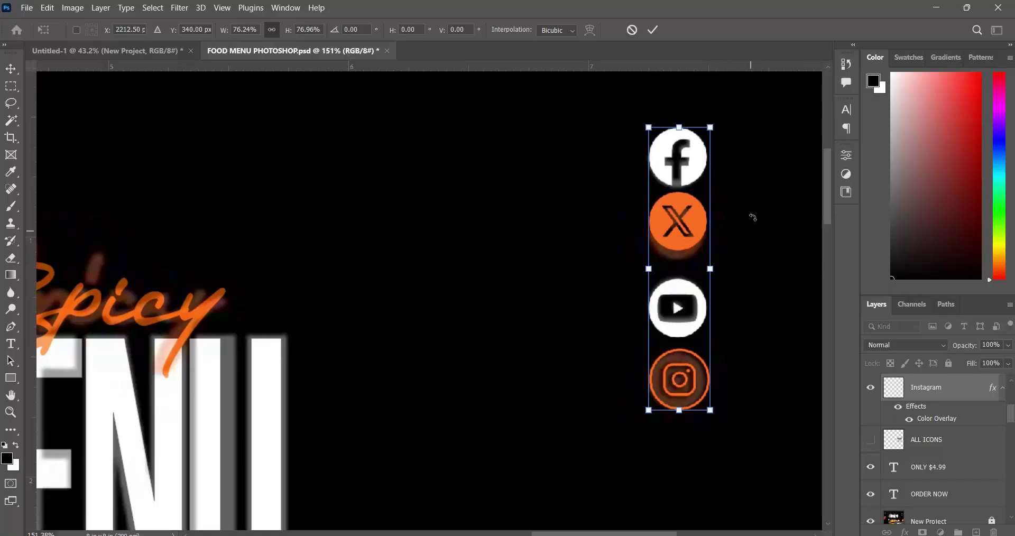
{"action": "left_click", "coordinate": [654, 30]}
Fine-tune the positions of the X, YouTube and Instagram icons so each sits over its counterpart in the reference.
{"action": "left_click", "coordinate": [688, 255]}
{"action": "left_click_drag", "start_coordinate": [687, 218], "coordinate": [686, 231]}
{"action": "mouse_move", "coordinate": [686, 299]}
{"action": "left_mouse_down"}
{"action": "mouse_move", "coordinate": [700, 308]}
{"action": "mouse_move", "coordinate": [693, 293]}
{"action": "left_mouse_up"}
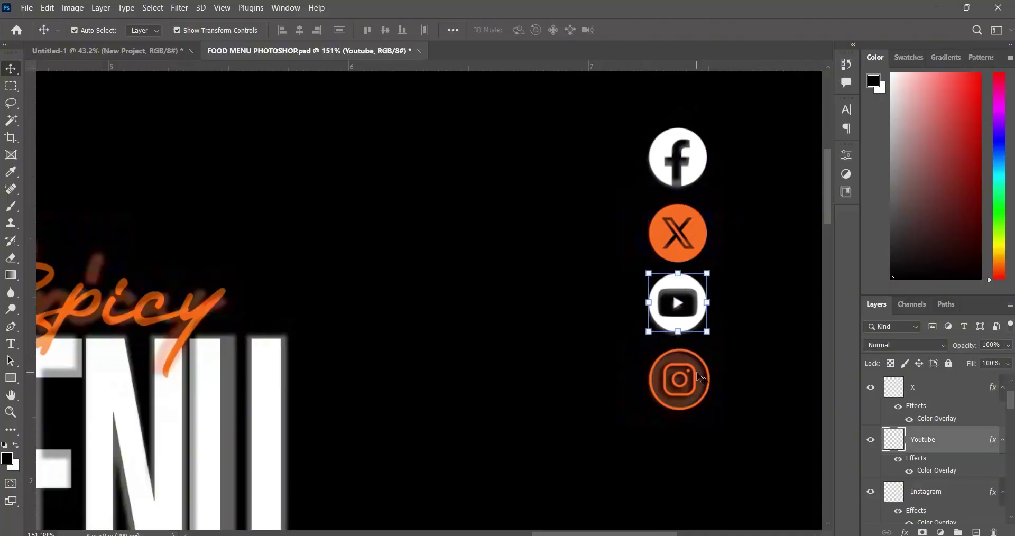
{"action": "left_click", "coordinate": [703, 368]}
{"action": "left_click_drag", "start_coordinate": [692, 403], "coordinate": [688, 391]}
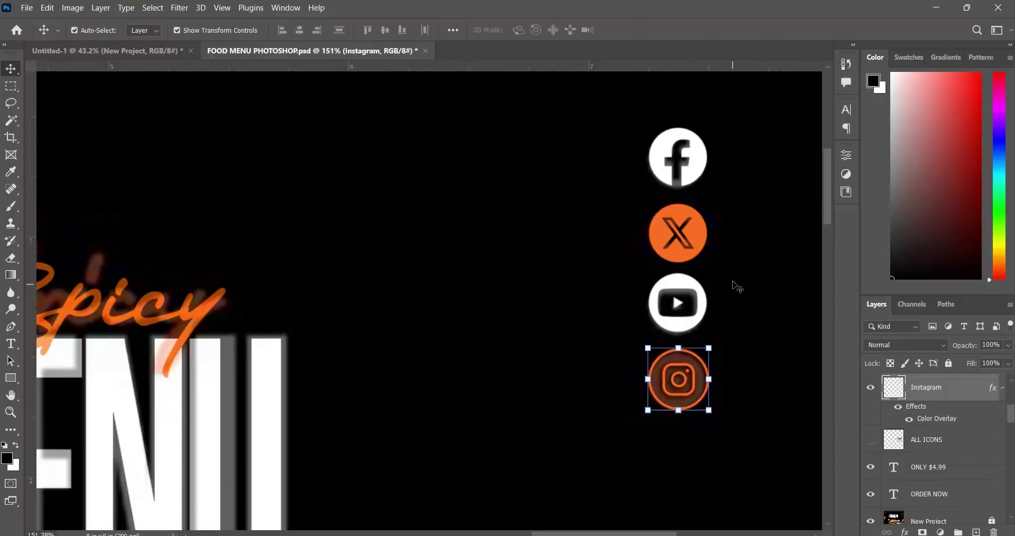
{"action": "left_click", "coordinate": [745, 259]}
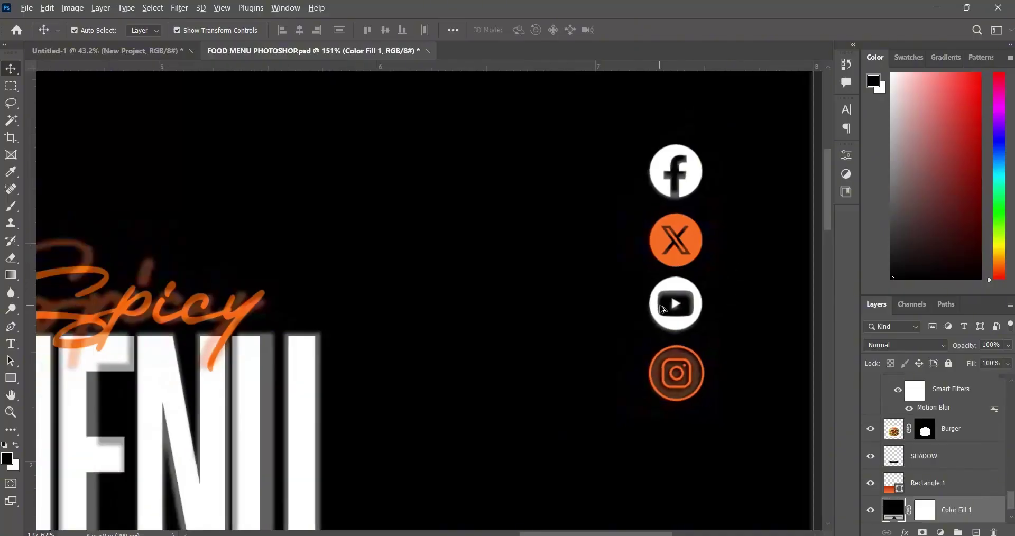
Hide the New Project reference layer, review the whole flyer and save the document.
{"action": "scroll", "coordinate": [660, 315], "scroll_direction": "down", "scroll_amount": 6}
{"action": "scroll", "coordinate": [896, 470], "scroll_direction": "down", "scroll_amount": 1}
{"action": "scroll", "coordinate": [896, 469], "scroll_direction": "up", "scroll_amount": 5}
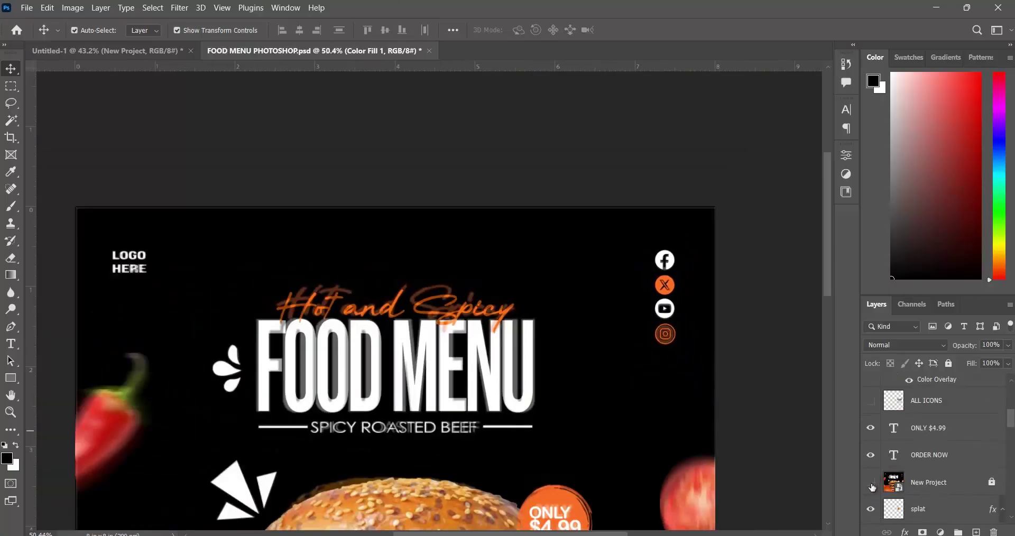
{"action": "left_click", "coordinate": [871, 483]}
{"action": "left_click", "coordinate": [761, 349]}
{"action": "scroll", "coordinate": [538, 393], "scroll_direction": "down", "scroll_amount": 4}
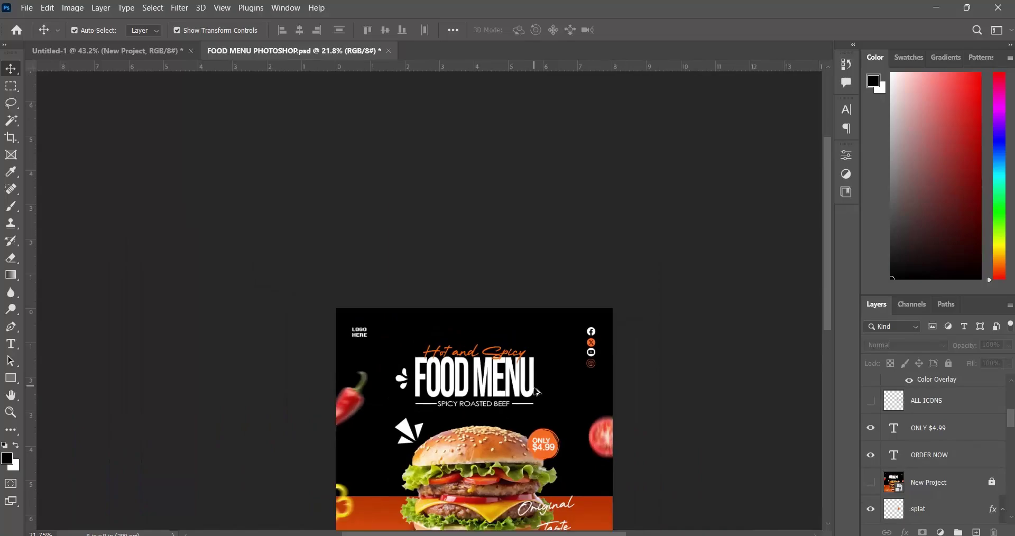
{"action": "scroll", "coordinate": [535, 392], "scroll_direction": "up", "scroll_amount": 2}
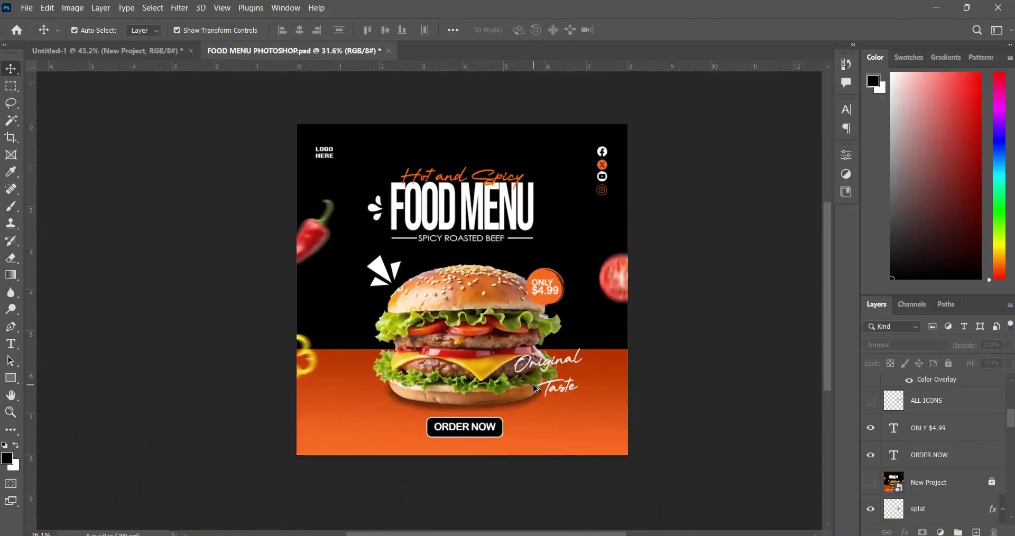
{"action": "scroll", "coordinate": [366, 245], "scroll_direction": "up", "scroll_amount": 2}
{"action": "scroll", "coordinate": [390, 249], "scroll_direction": "down", "scroll_amount": 1}
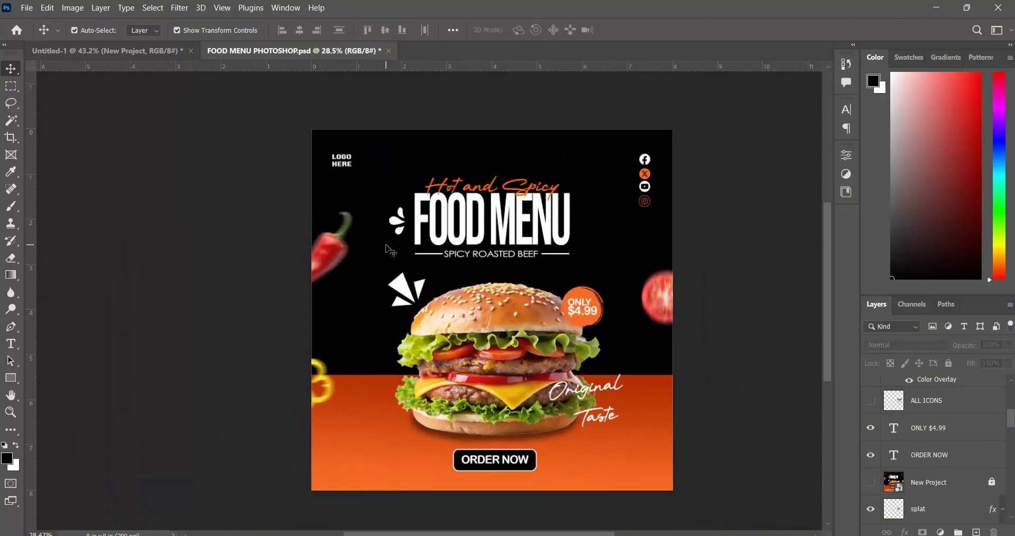
{"action": "scroll", "coordinate": [442, 269], "scroll_direction": "up", "scroll_amount": 1}
{"action": "scroll", "coordinate": [439, 270], "scroll_direction": "down", "scroll_amount": 1}
{"action": "key", "text": "ctrl+s"}
Check the contact row at the bottom of the Untitled-1 reference, switch to Pinterest in the browser and search for "chat icon".
{"action": "left_click", "coordinate": [144, 59]}
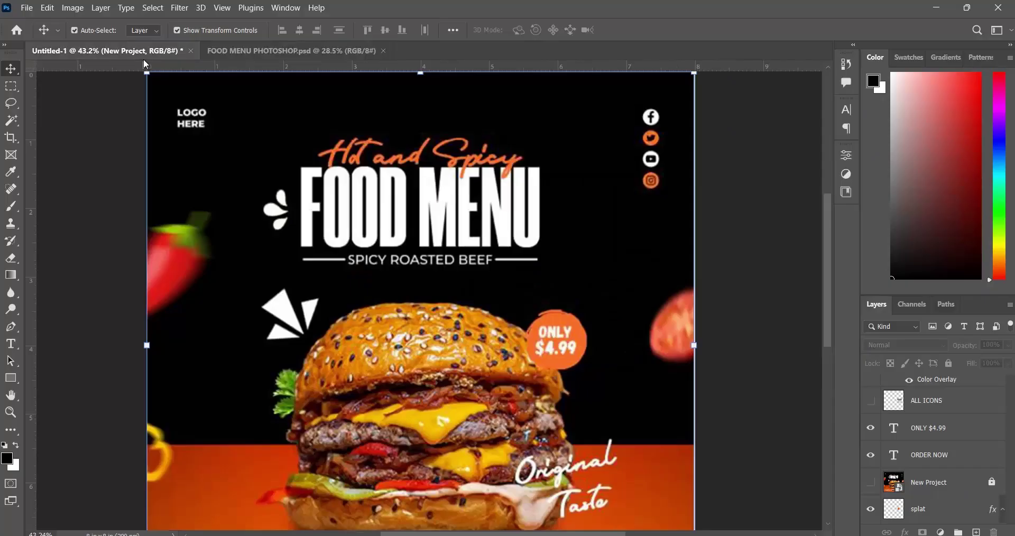
{"action": "scroll", "coordinate": [232, 373], "scroll_direction": "down", "scroll_amount": 2}
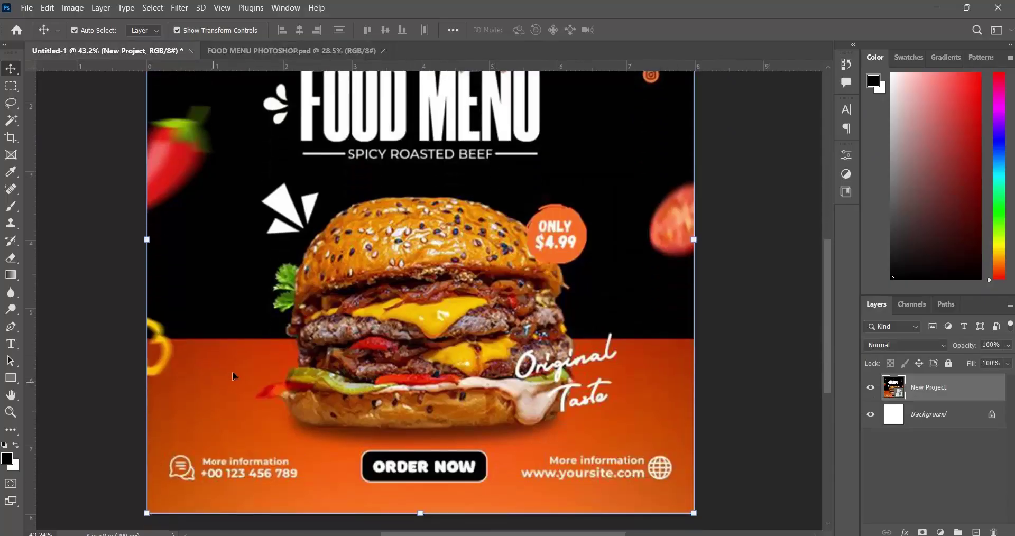
{"action": "scroll", "coordinate": [615, 441], "scroll_direction": "down", "scroll_amount": 1}
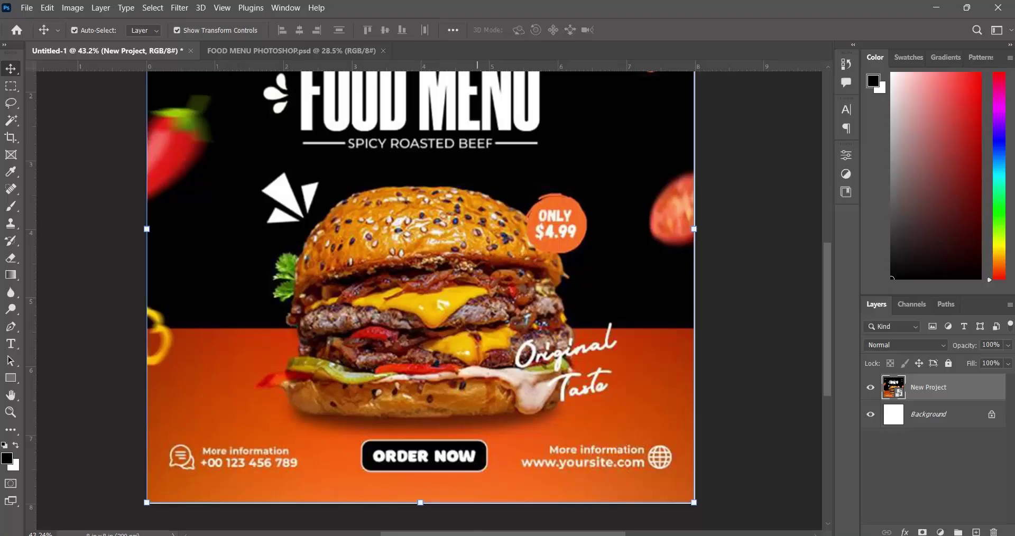
{"action": "mouse_move", "coordinate": [684, 534]}
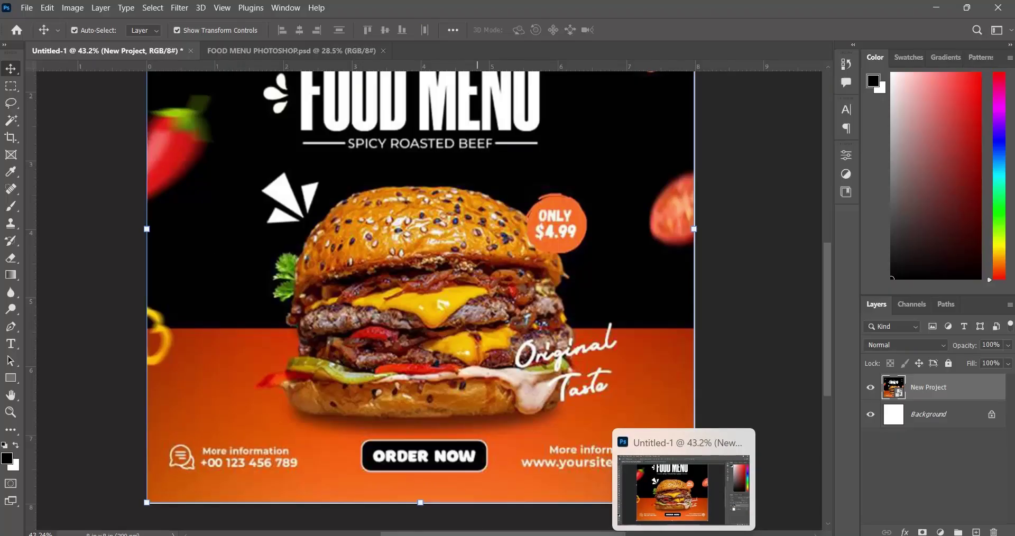
{"action": "key", "text": "alt+Tab"}
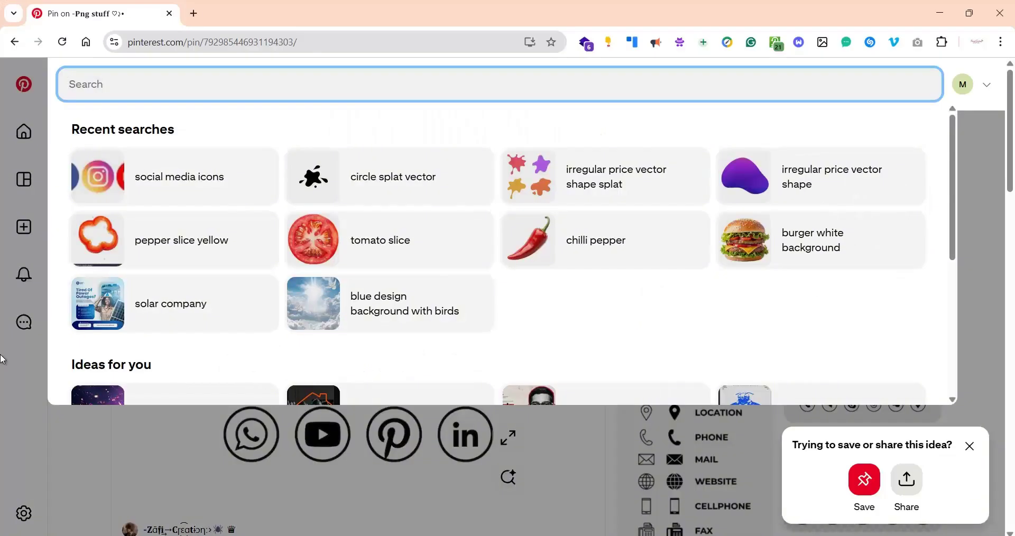
{"action": "type", "text": "chat icon"}
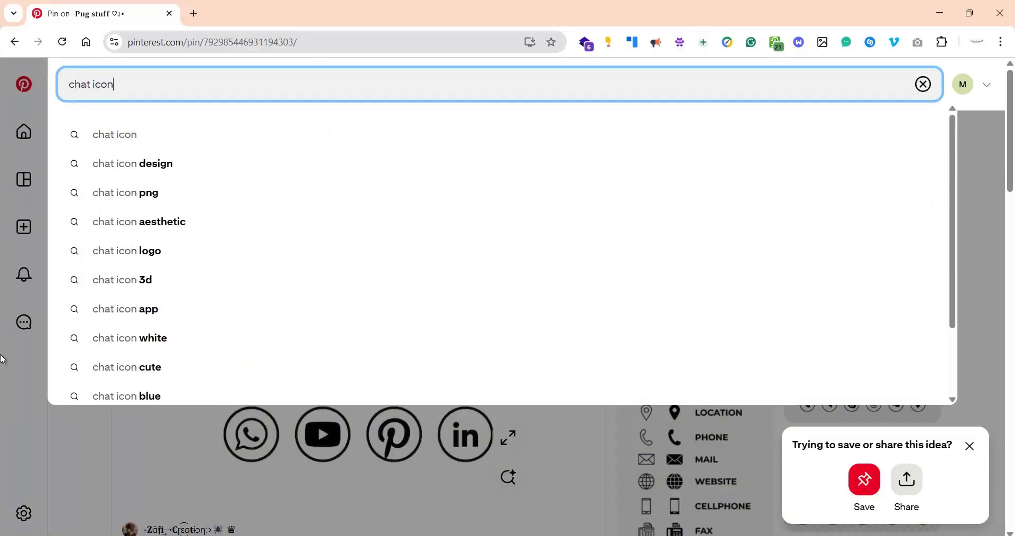
{"action": "key", "text": "Return"}
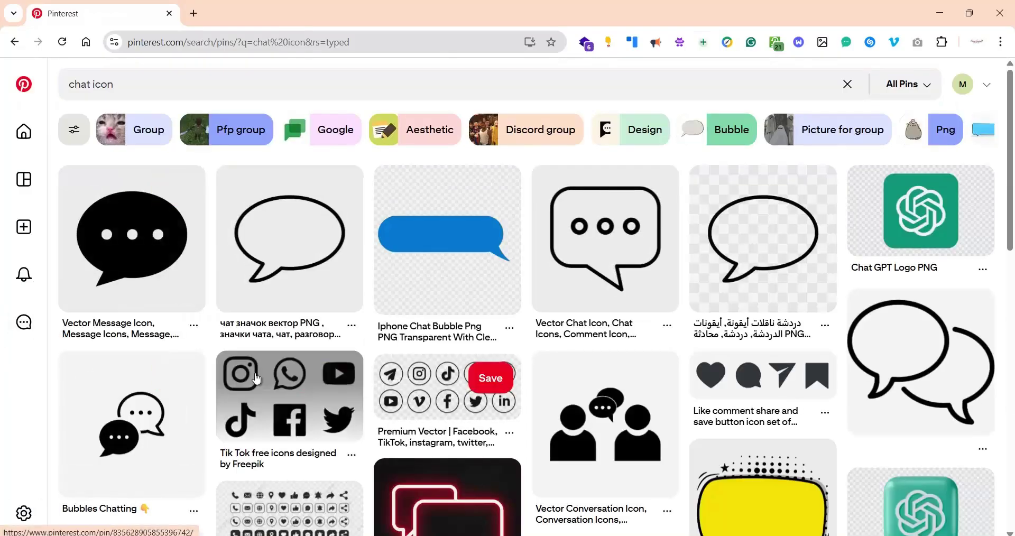
Open the pin with an outlined speech bubble overlapping a solid black one, compare it with the reference and copy its image.
{"action": "scroll", "coordinate": [126, 348], "scroll_direction": "down", "scroll_amount": 1}
{"action": "left_click", "coordinate": [126, 348]}
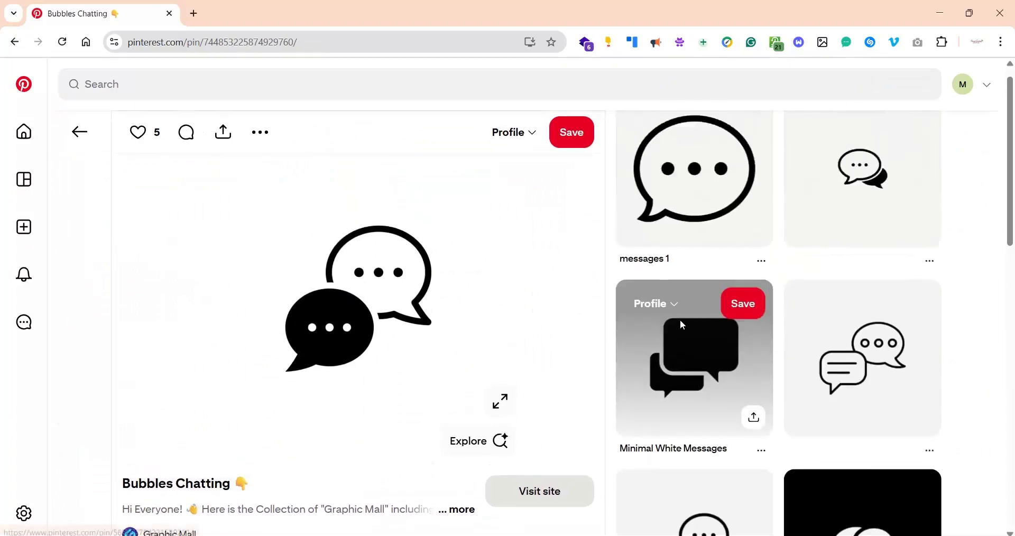
{"action": "left_click", "coordinate": [891, 205]}
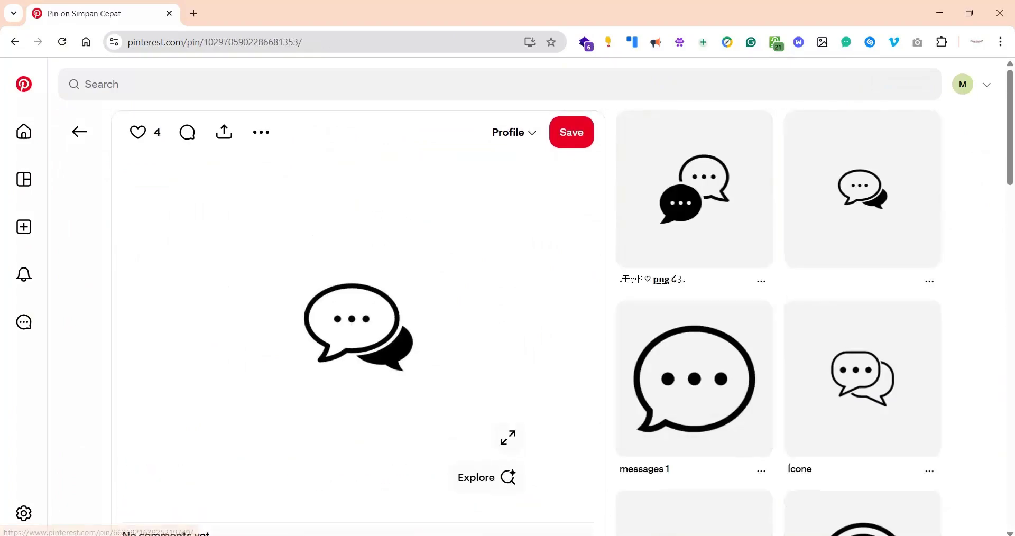
{"action": "key", "text": "alt+Tab"}
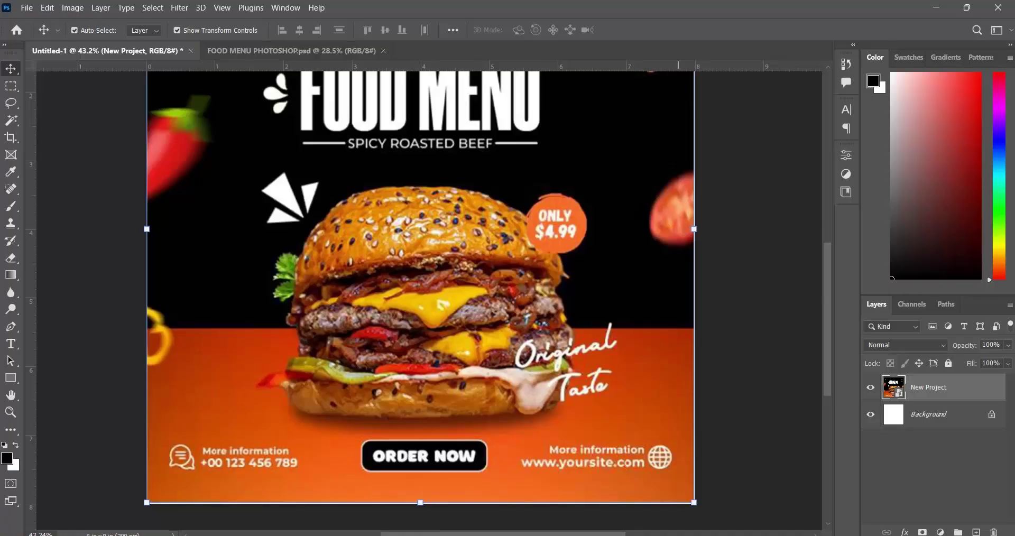
{"action": "key", "text": "alt+Tab"}
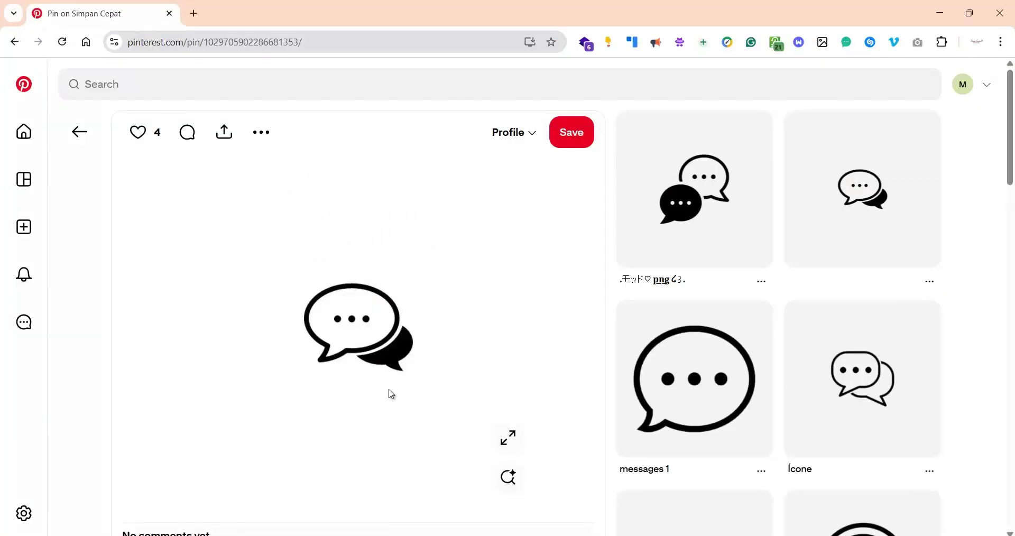
{"action": "right_click", "coordinate": [362, 359]}
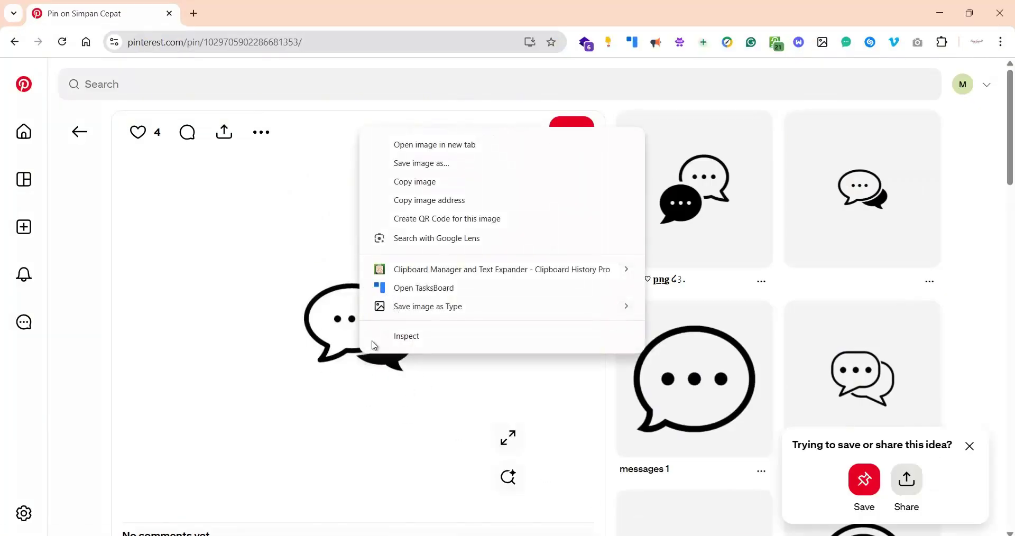
{"action": "left_click", "coordinate": [444, 185]}
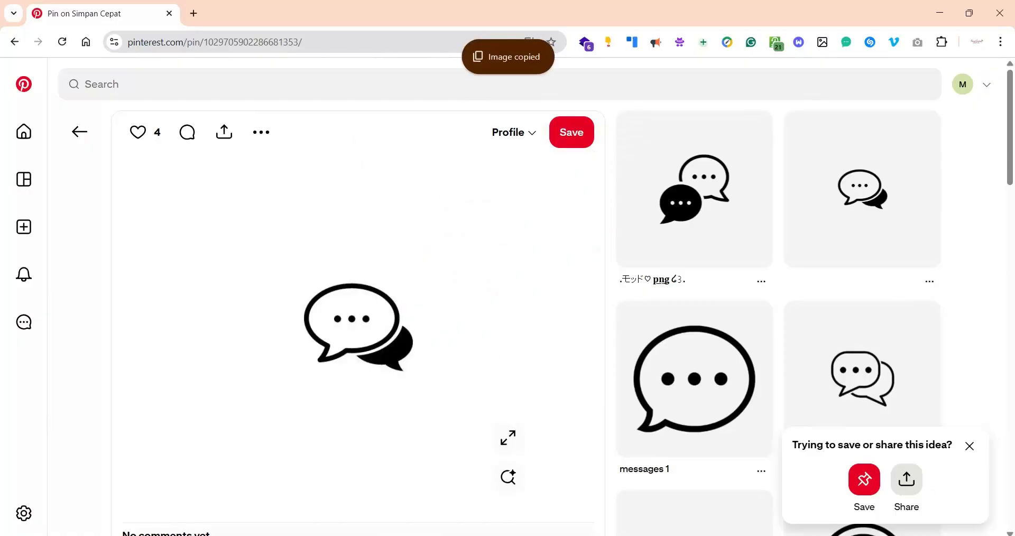
Switch back to Photoshop and paste the copied chat icon above the fb layer in FOOD MENU PHOTOSHOP.psd.
{"action": "key", "text": "alt+Tab"}
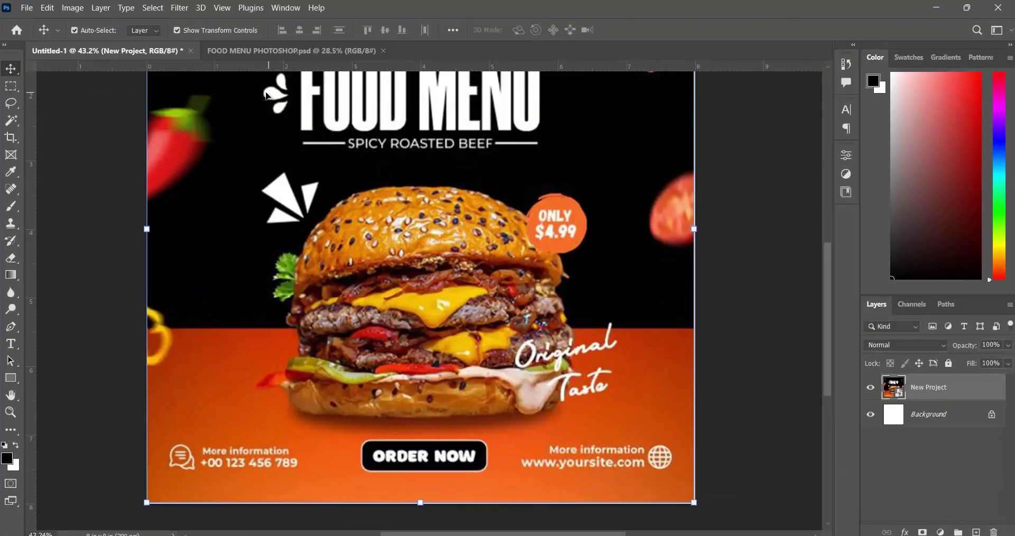
{"action": "left_click", "coordinate": [269, 45]}
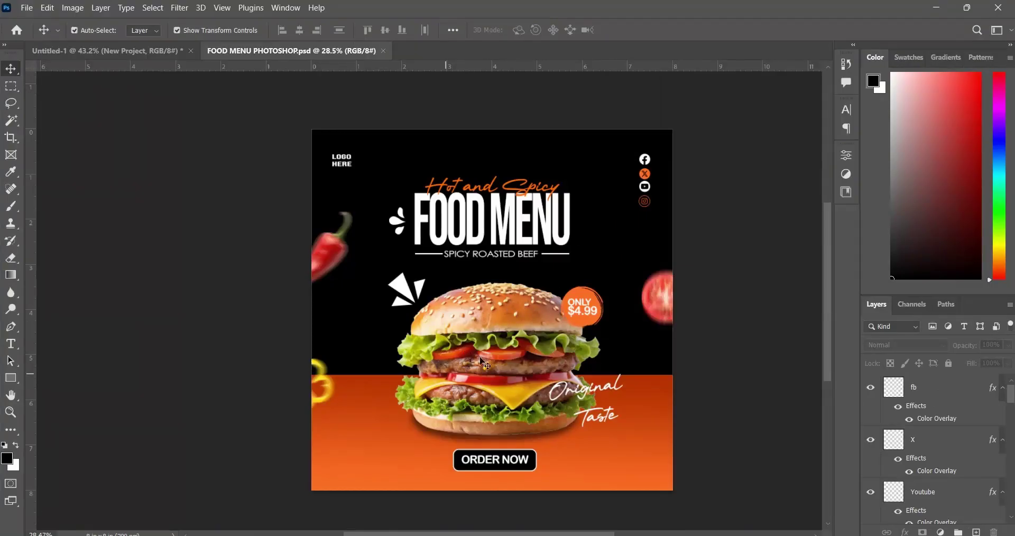
{"action": "scroll", "coordinate": [645, 182], "scroll_direction": "up", "scroll_amount": 3}
{"action": "left_click", "coordinate": [644, 136]}
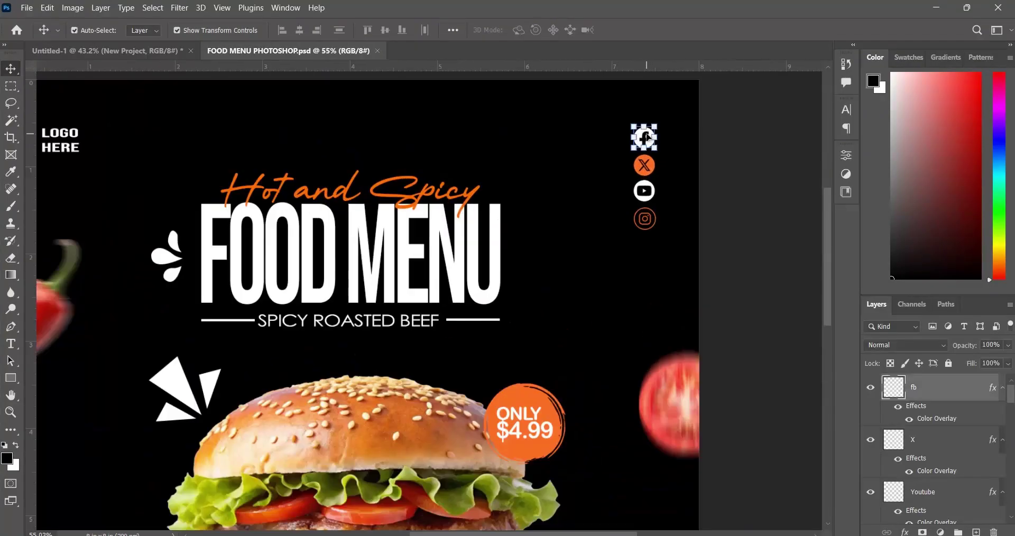
{"action": "scroll", "coordinate": [881, 362], "scroll_direction": "down", "scroll_amount": 1}
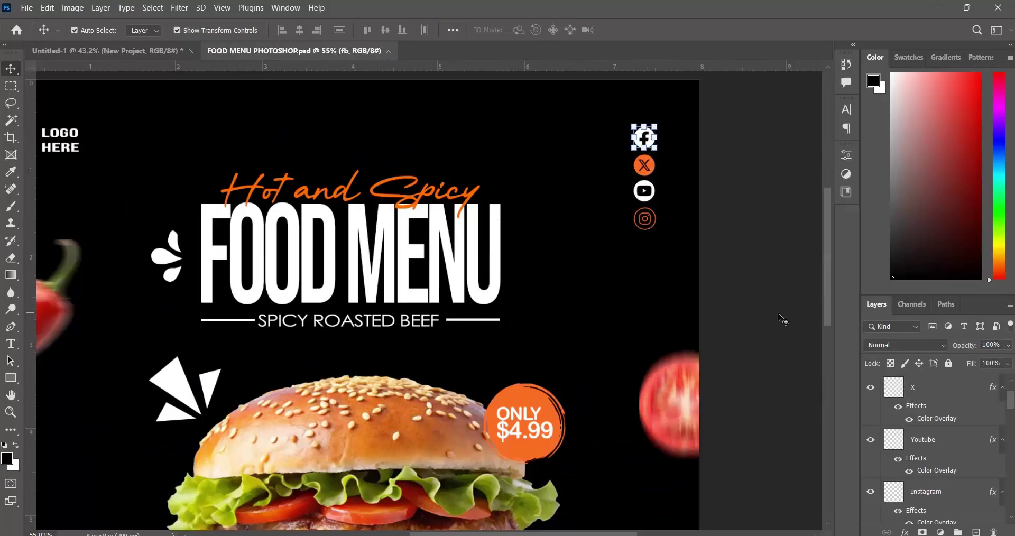
{"action": "left_click", "coordinate": [47, 8]}
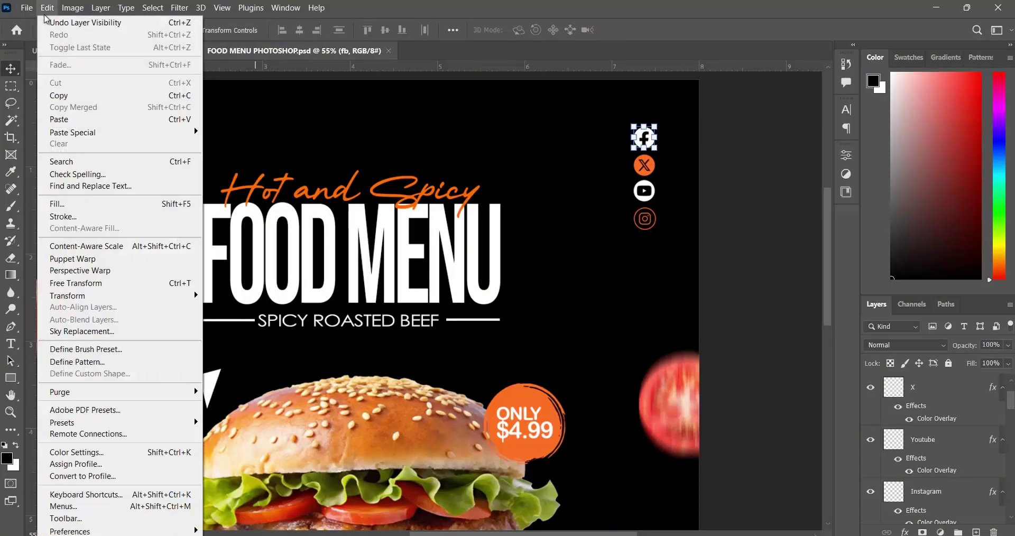
{"action": "left_click", "coordinate": [58, 119]}
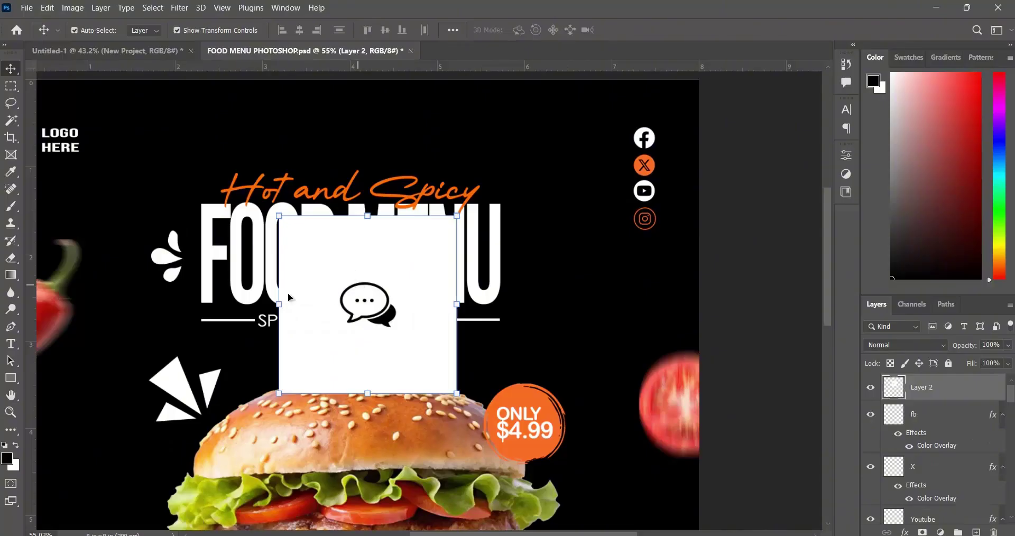
Remove the pasted chat icon's white background with the Magic Wand and move the icon below the SPICY ROASTED BEEF line.
{"action": "left_click", "coordinate": [13, 122]}
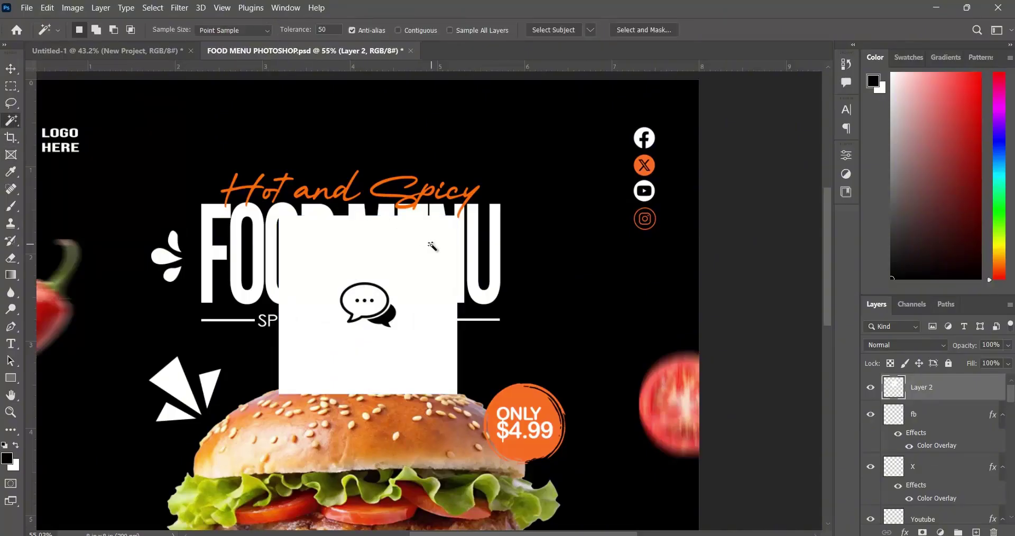
{"action": "left_click", "coordinate": [417, 255]}
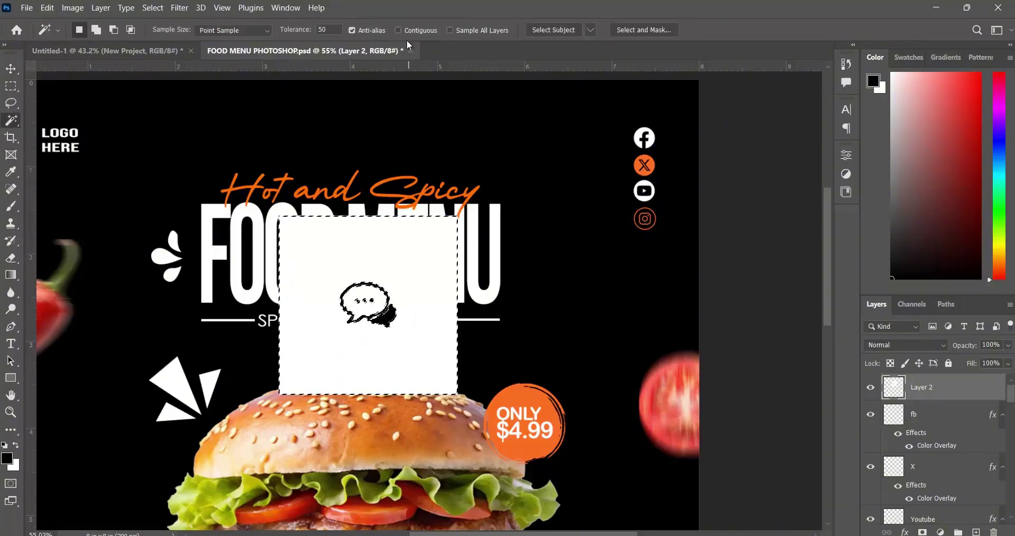
{"action": "key", "text": "Delete"}
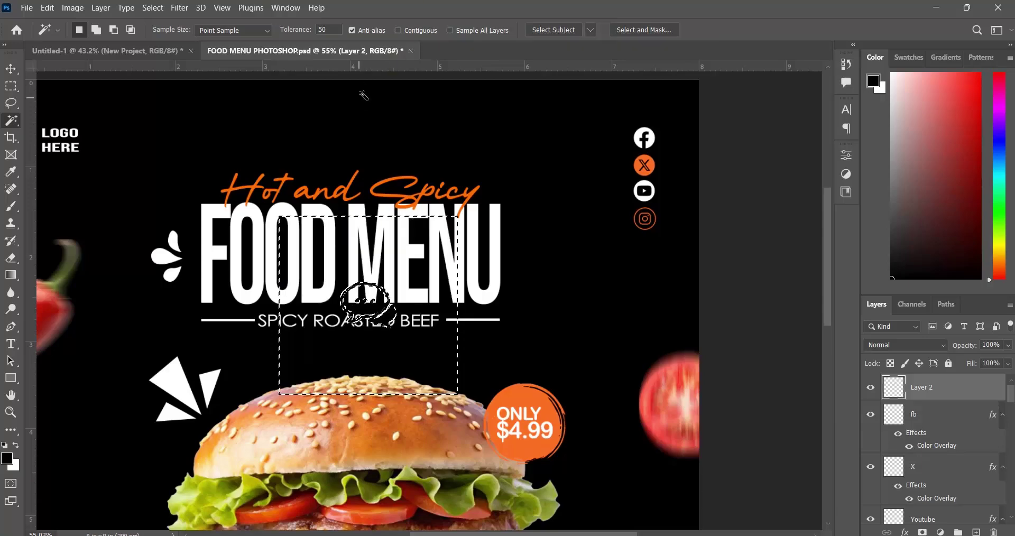
{"action": "key", "text": "ctrl+d"}
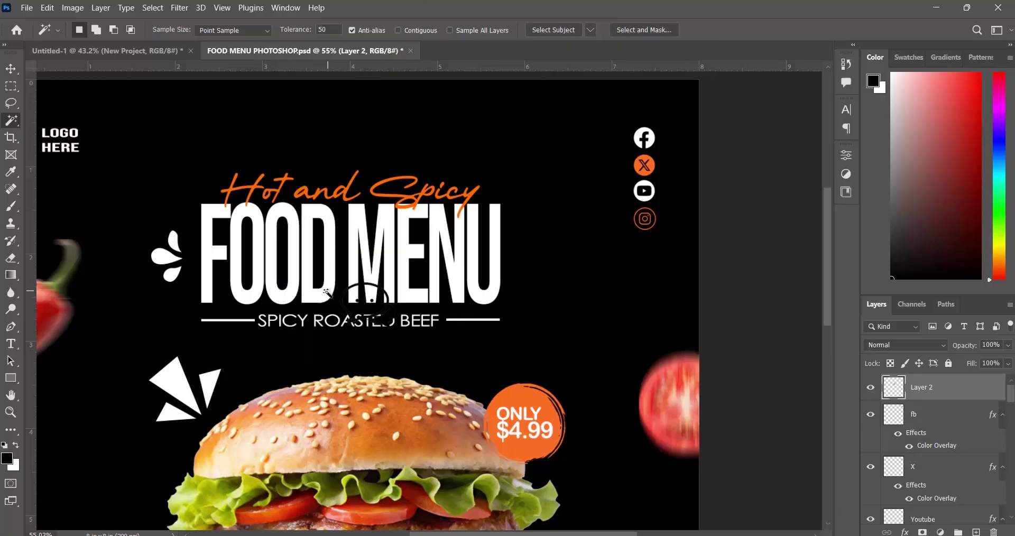
{"action": "scroll", "coordinate": [330, 294], "scroll_direction": "up", "scroll_amount": 4}
{"action": "left_click", "coordinate": [10, 69]}
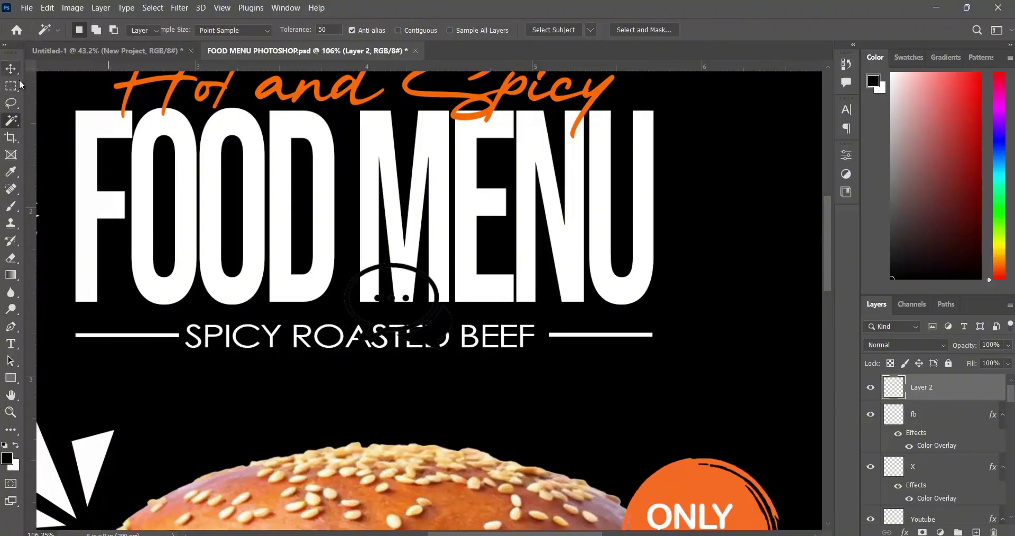
{"action": "left_click_drag", "start_coordinate": [447, 324], "coordinate": [650, 410]}
Give the chat icon layer a Color Overlay in white, ffffff.
{"action": "right_click", "coordinate": [951, 398]}
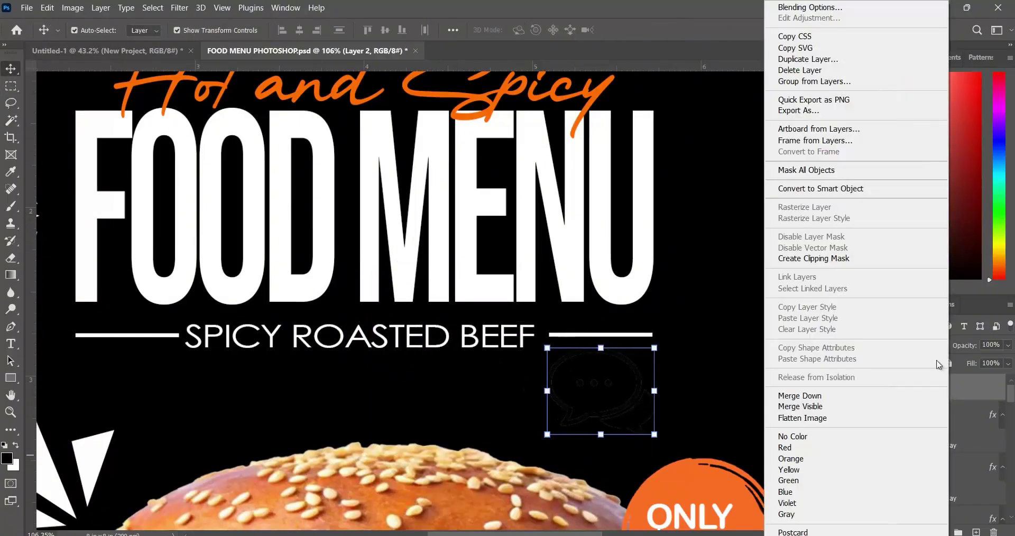
{"action": "left_click", "coordinate": [790, 8]}
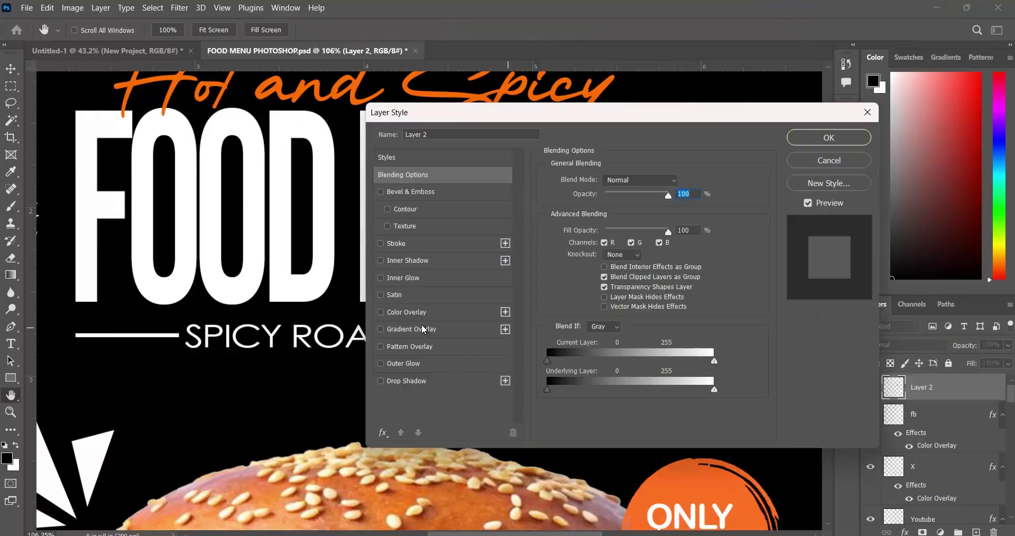
{"action": "left_click", "coordinate": [420, 312]}
{"action": "left_click", "coordinate": [684, 182]}
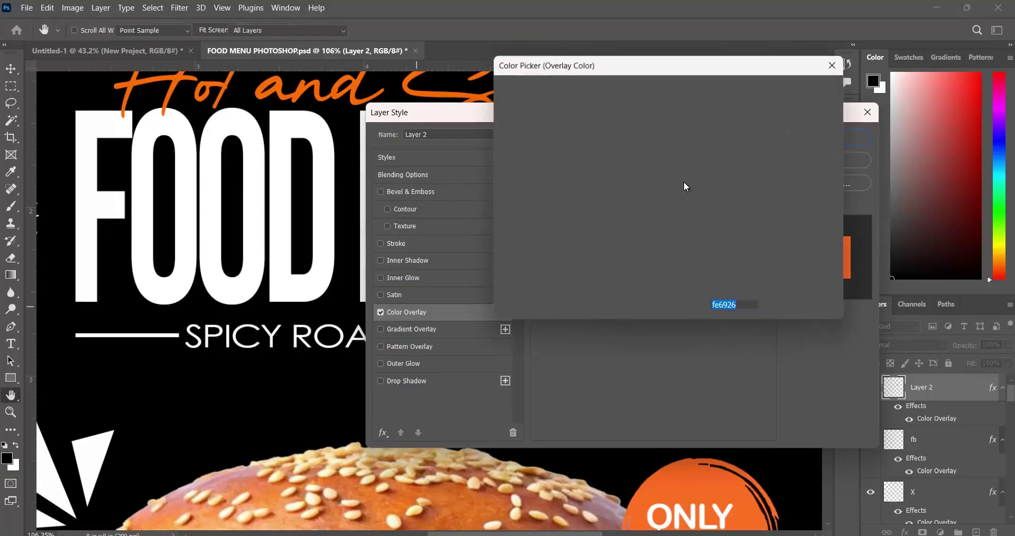
{"action": "type", "text": "ffffff"}
{"action": "left_click", "coordinate": [793, 88]}
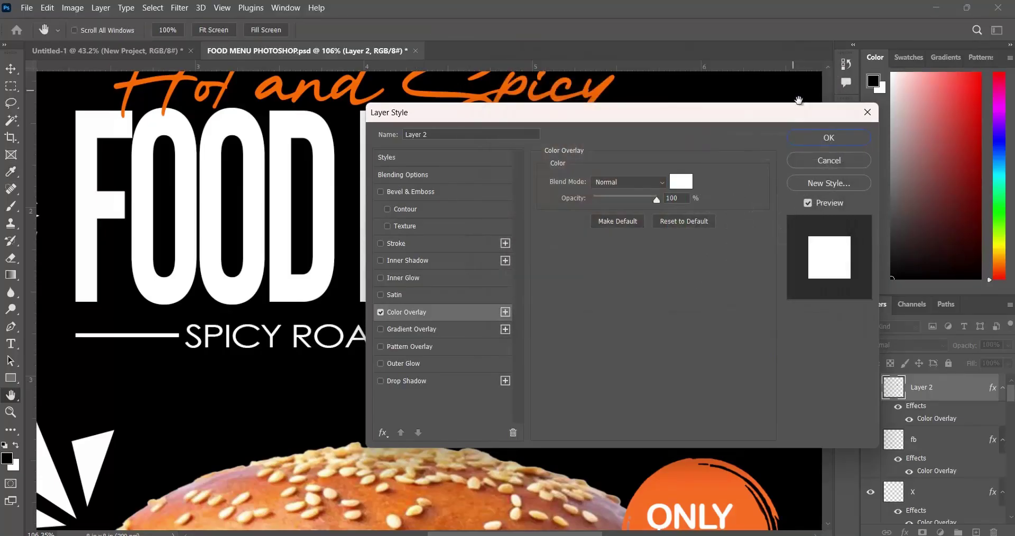
{"action": "left_click", "coordinate": [817, 138]}
{"action": "left_click", "coordinate": [693, 359]}
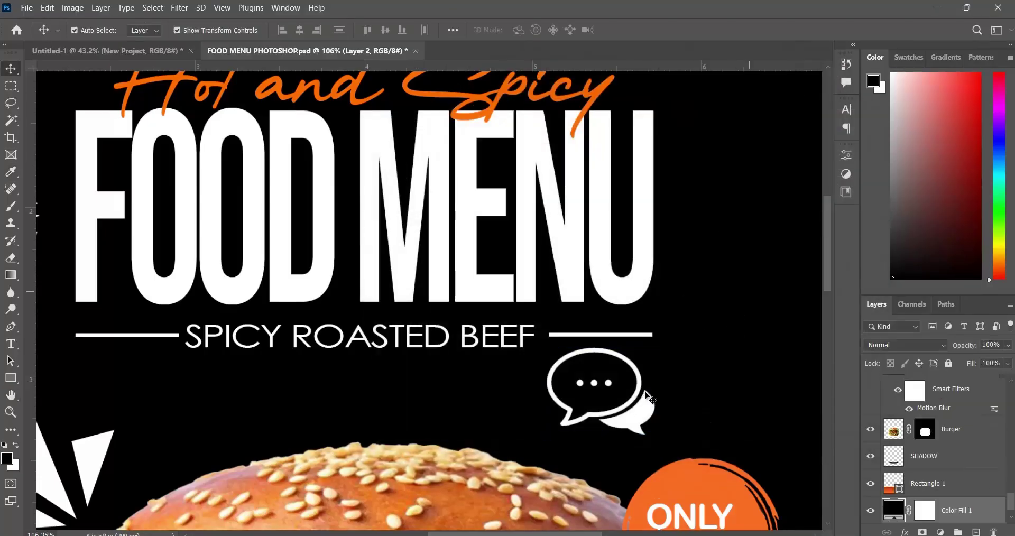
Check the contact row in the Untitled-1 reference and move the white chat icon onto the orange footer area, left of ORDER NOW.
{"action": "scroll", "coordinate": [532, 374], "scroll_direction": "down", "scroll_amount": 2}
{"action": "left_click", "coordinate": [158, 49]}
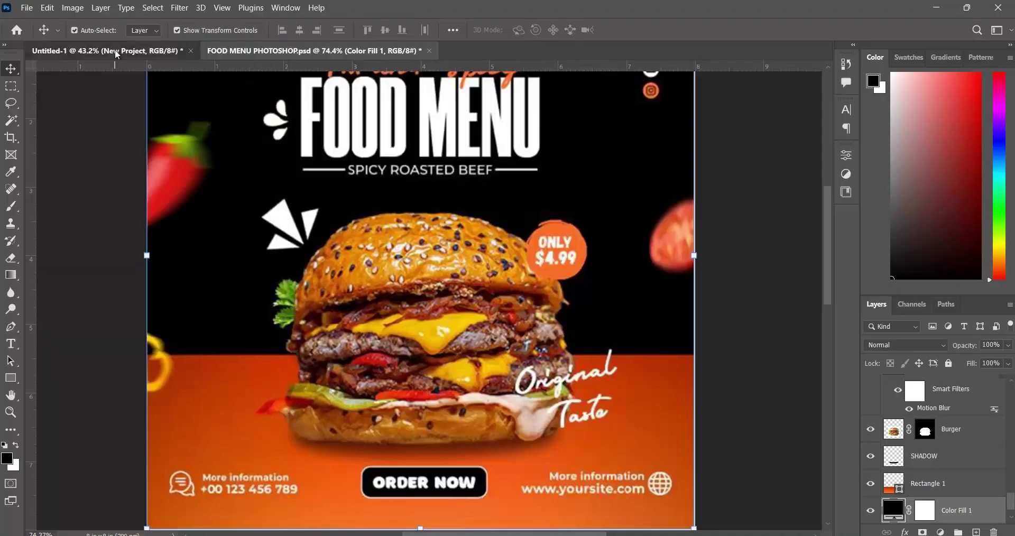
{"action": "left_click", "coordinate": [317, 52]}
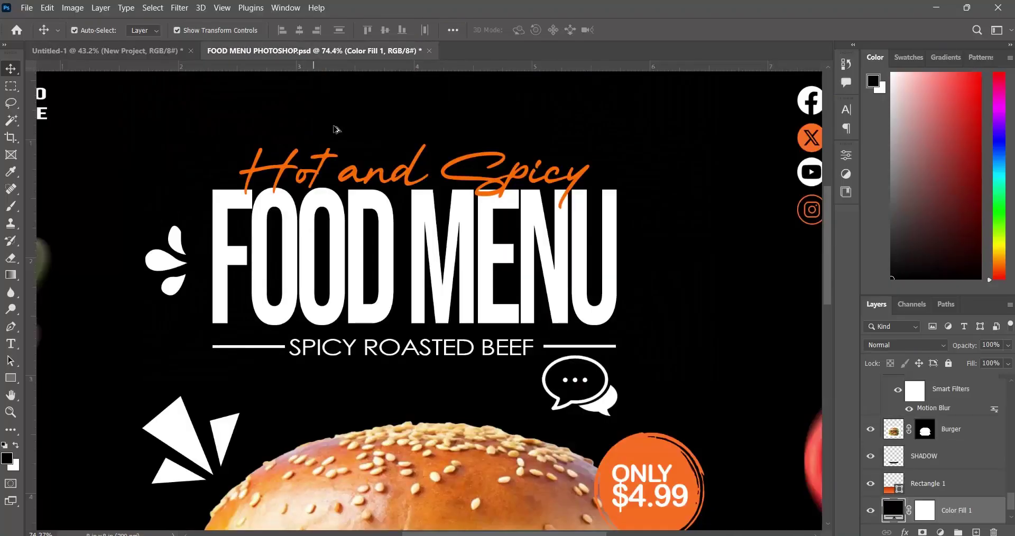
{"action": "scroll", "coordinate": [349, 253], "scroll_direction": "down", "scroll_amount": 3}
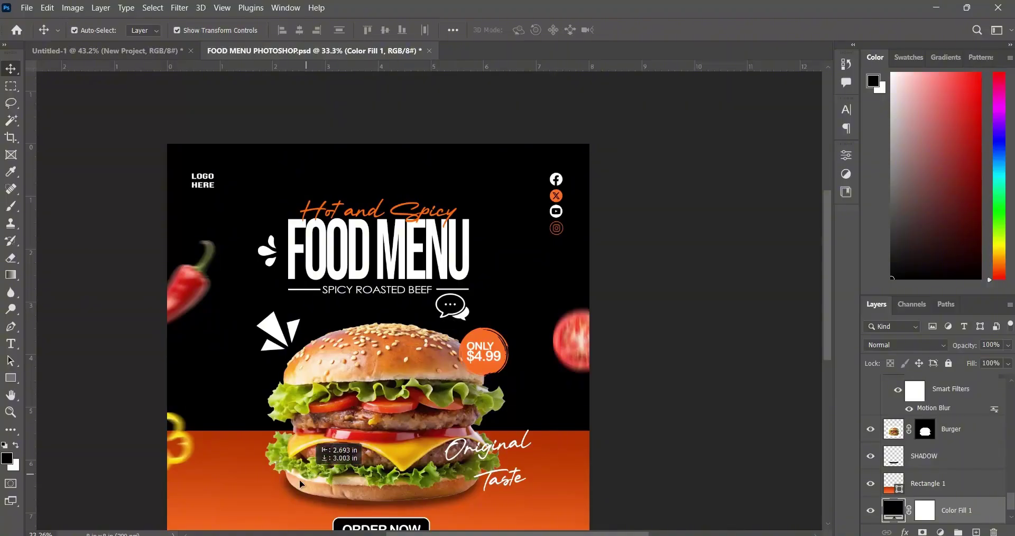
{"action": "left_click_drag", "start_coordinate": [465, 317], "coordinate": [225, 503]}
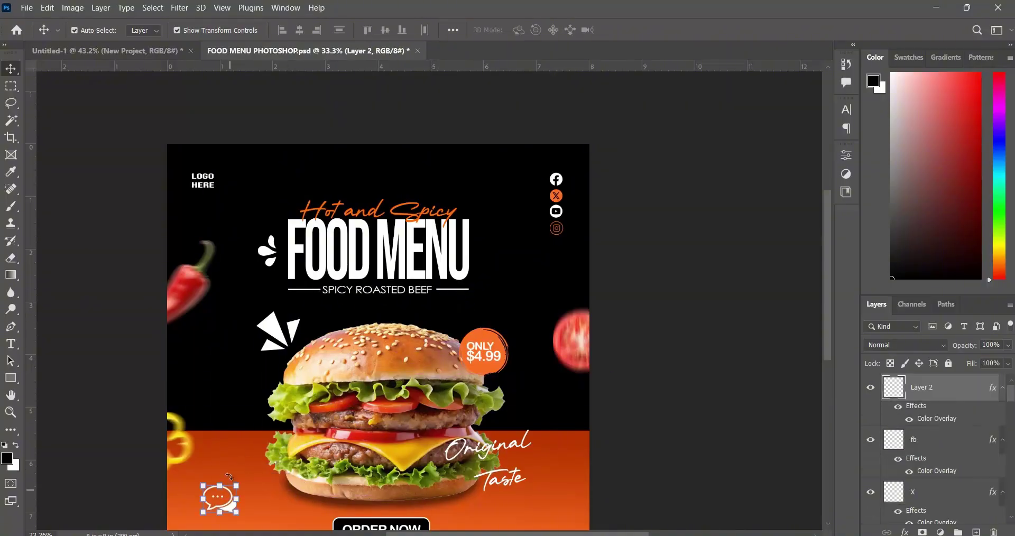
{"action": "scroll", "coordinate": [222, 460], "scroll_direction": "down", "scroll_amount": 3}
{"action": "scroll", "coordinate": [221, 434], "scroll_direction": "up", "scroll_amount": 2}
{"action": "scroll", "coordinate": [220, 433], "scroll_direction": "up", "scroll_amount": 2}
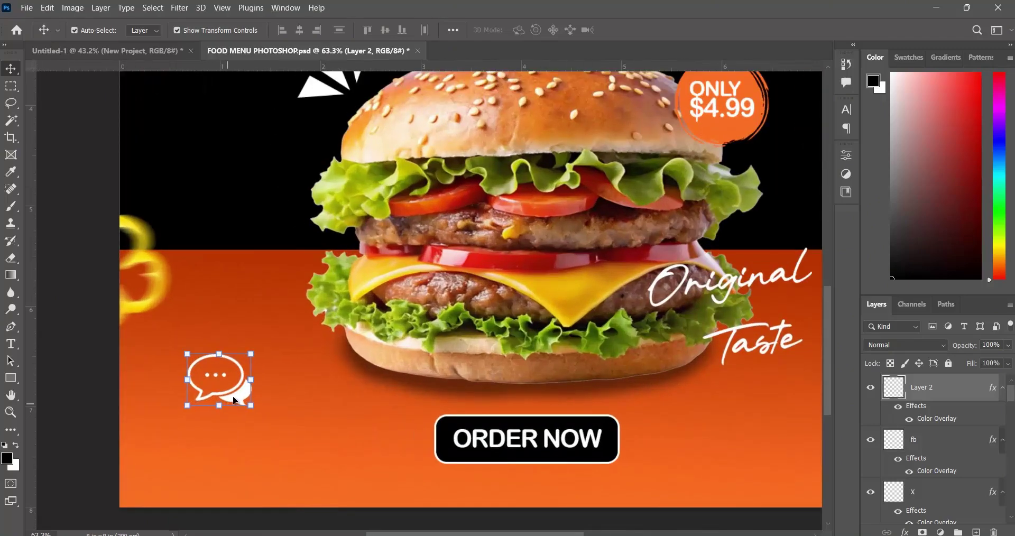
{"action": "left_click", "coordinate": [353, 466]}
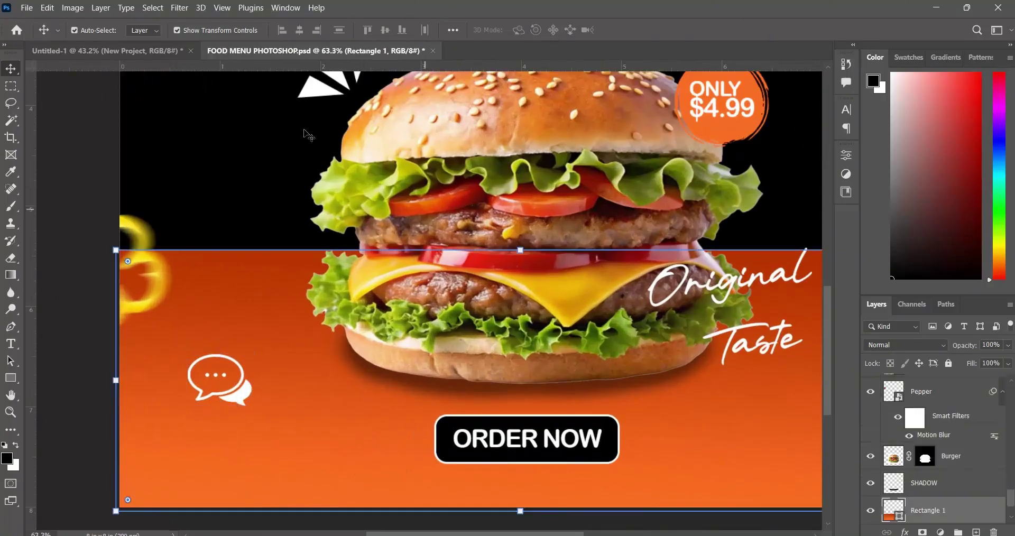
Check the website icon in the Untitled-1 reference, switch to Pinterest in the browser and search for "world wide wibe icon".
{"action": "left_click", "coordinate": [138, 52]}
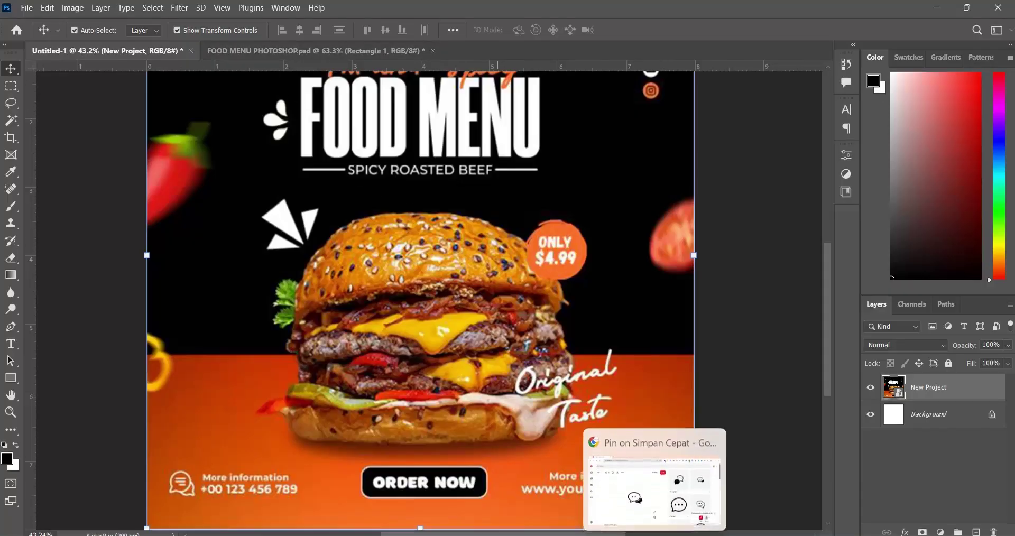
{"action": "left_click", "coordinate": [688, 508]}
{"action": "left_click", "coordinate": [164, 87]}
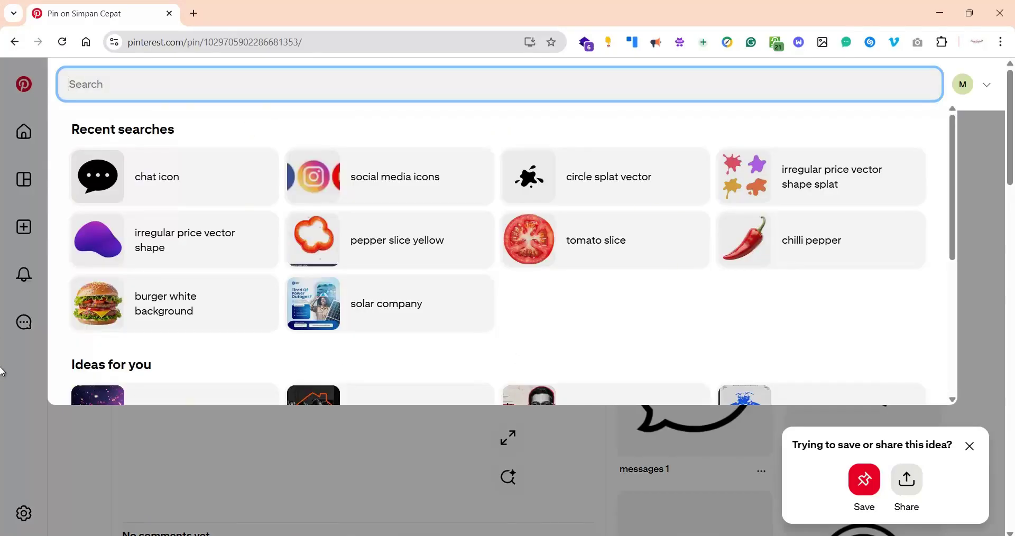
{"action": "type", "text": "world wi"}
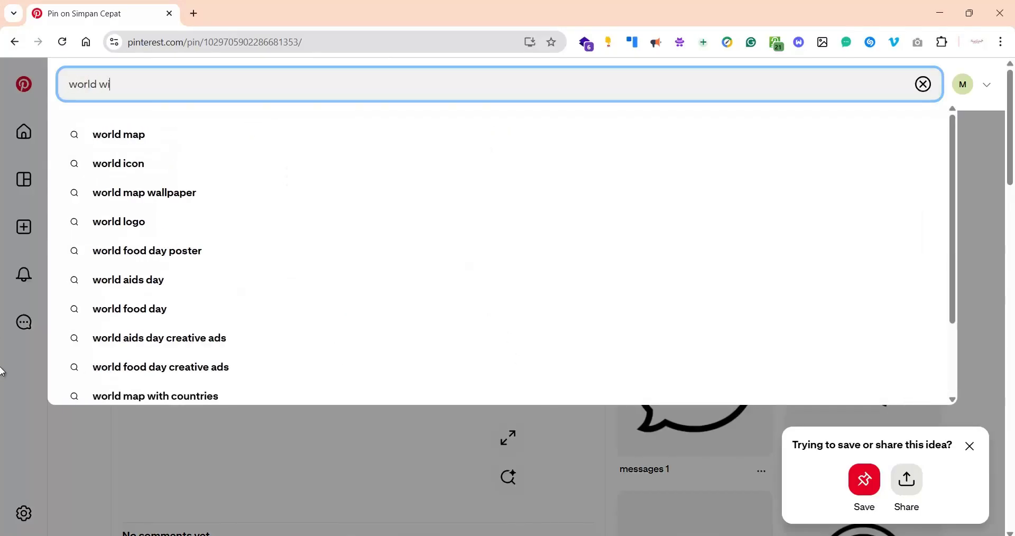
{"action": "type", "text": "de wibe"}
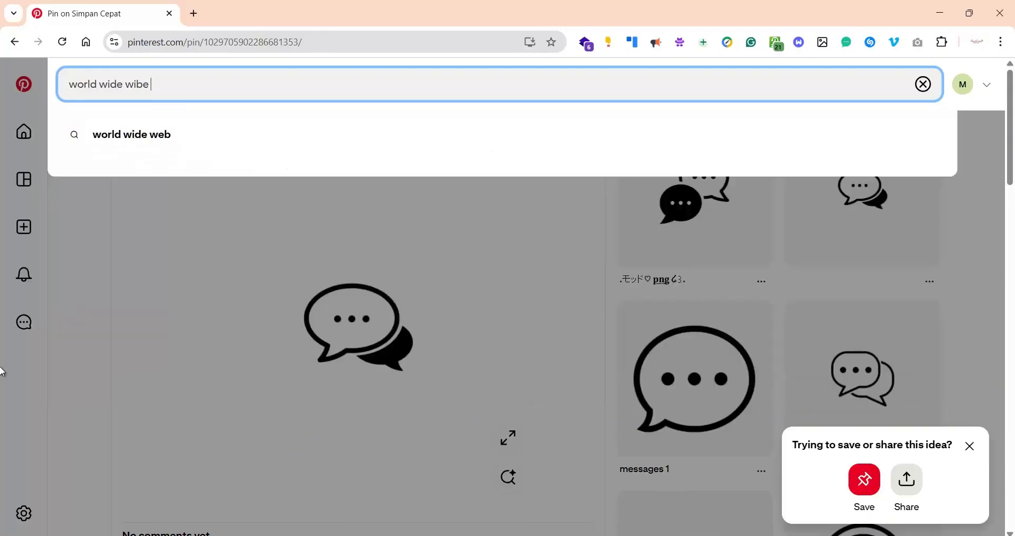
{"action": "type", "text": " icon"}
{"action": "key", "text": "Return"}
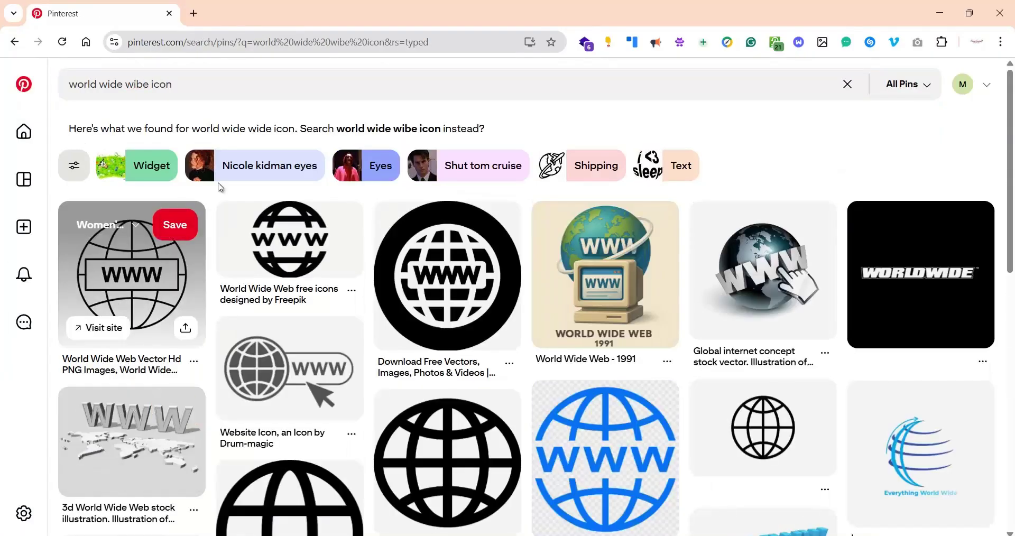
Open the pin with the black outlined globe grid, compare it with the reference's web icon and copy its image.
{"action": "scroll", "coordinate": [464, 346], "scroll_direction": "down", "scroll_amount": 3}
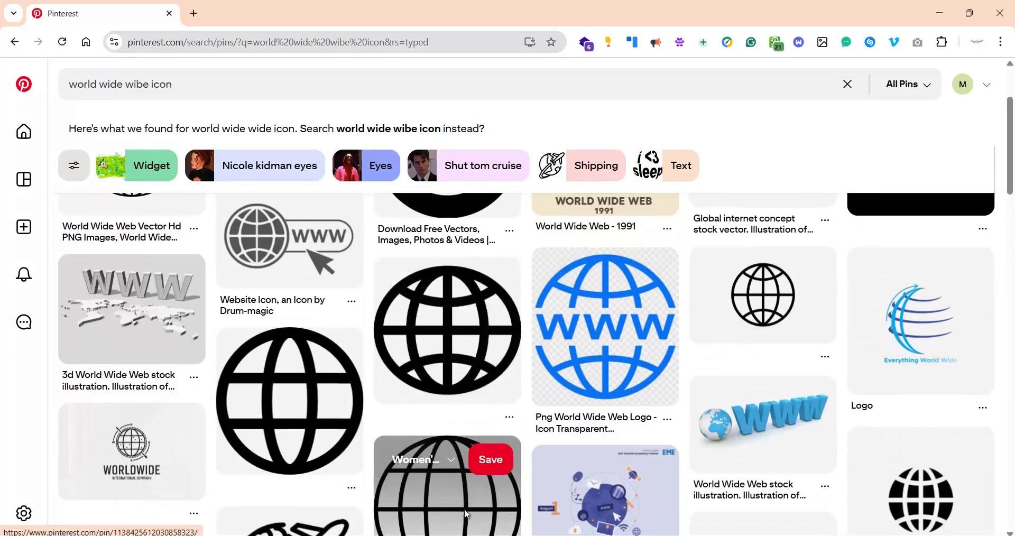
{"action": "scroll", "coordinate": [465, 516], "scroll_direction": "down", "scroll_amount": 3}
{"action": "left_click", "coordinate": [423, 328]}
{"action": "left_click", "coordinate": [450, 393]}
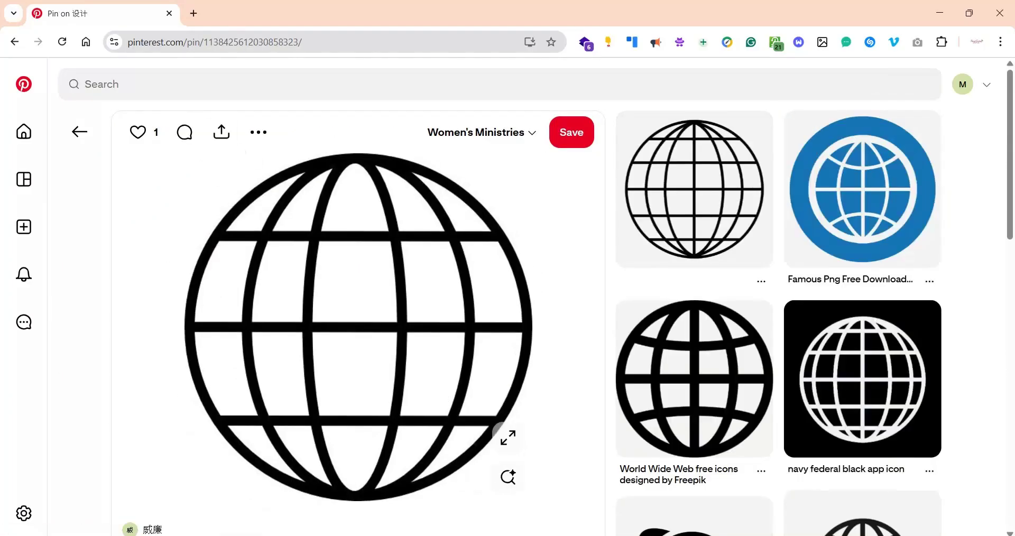
{"action": "key", "text": "alt+Tab"}
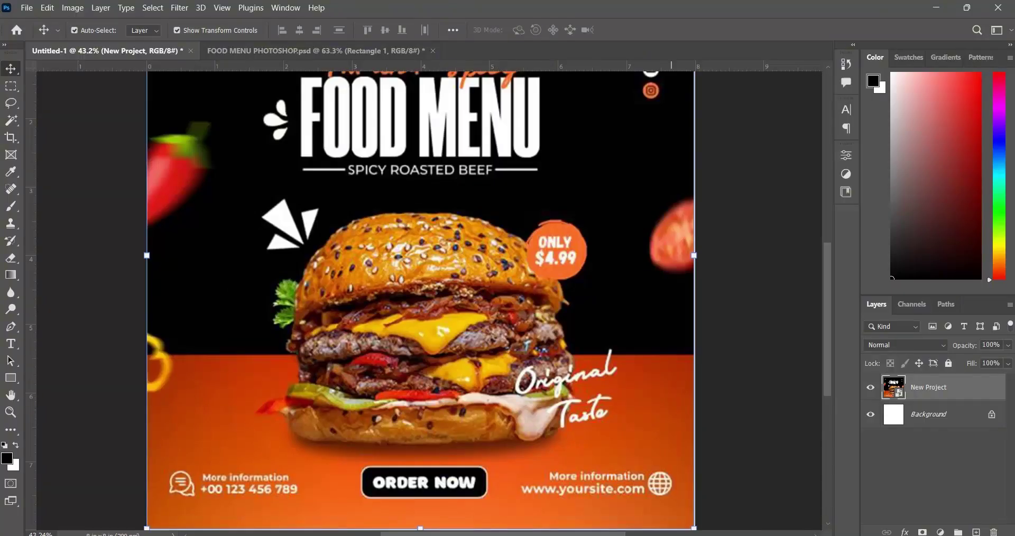
{"action": "key", "text": "alt+Tab"}
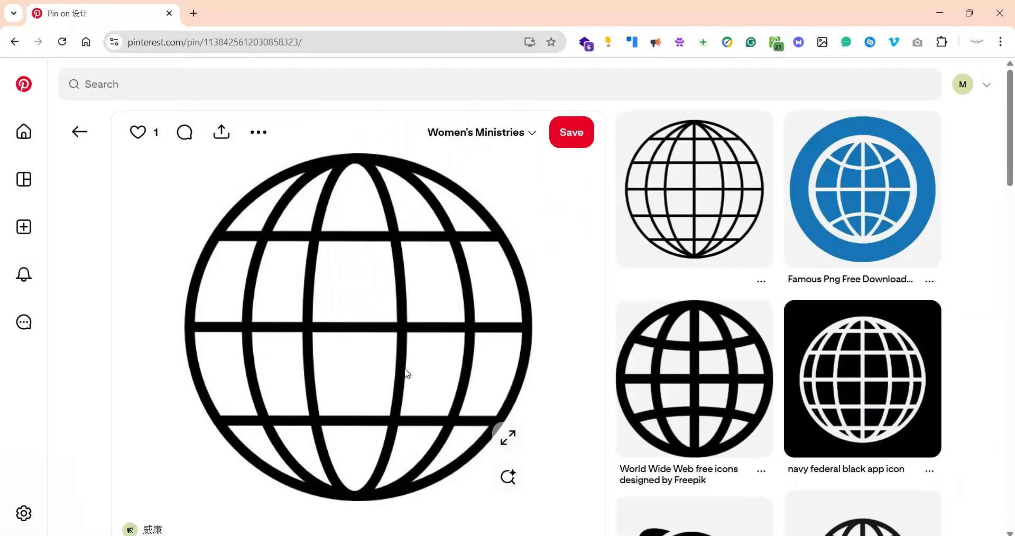
{"action": "right_click", "coordinate": [418, 317]}
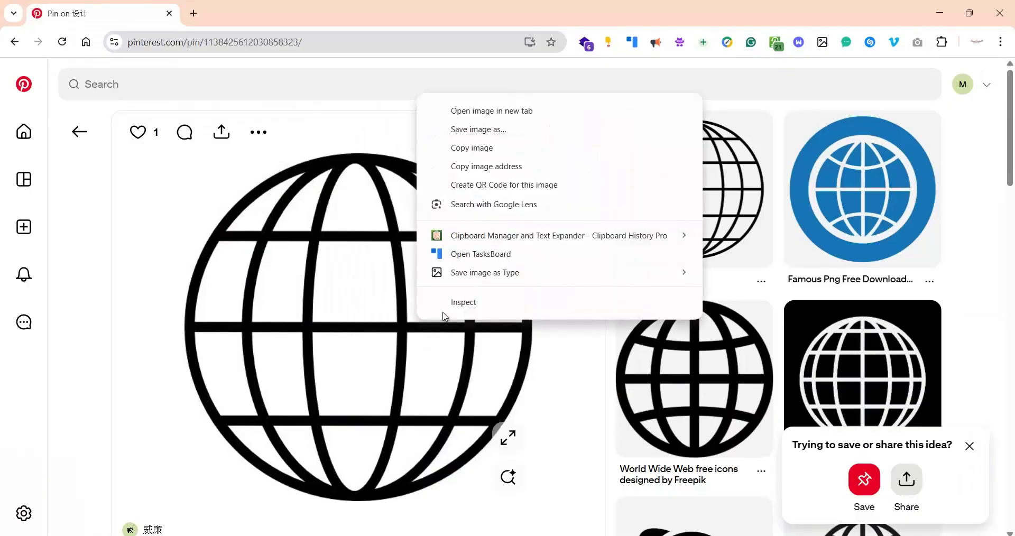
{"action": "left_click", "coordinate": [477, 152]}
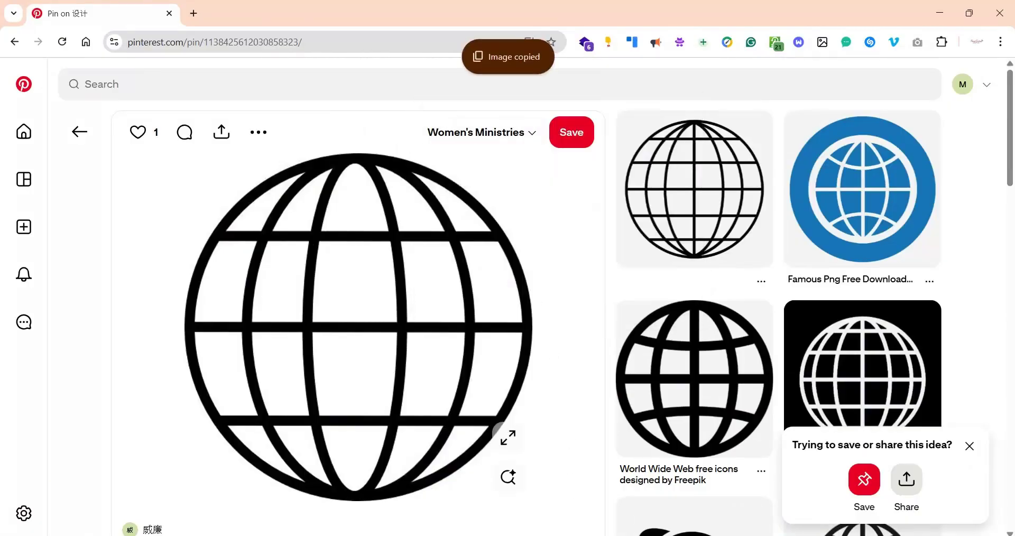
Switch back to FOOD MENU PHOTOSHOP.psd in Photoshop and rename the chat icon's layer as Chat Icon.
{"action": "key", "text": "alt+Tab"}
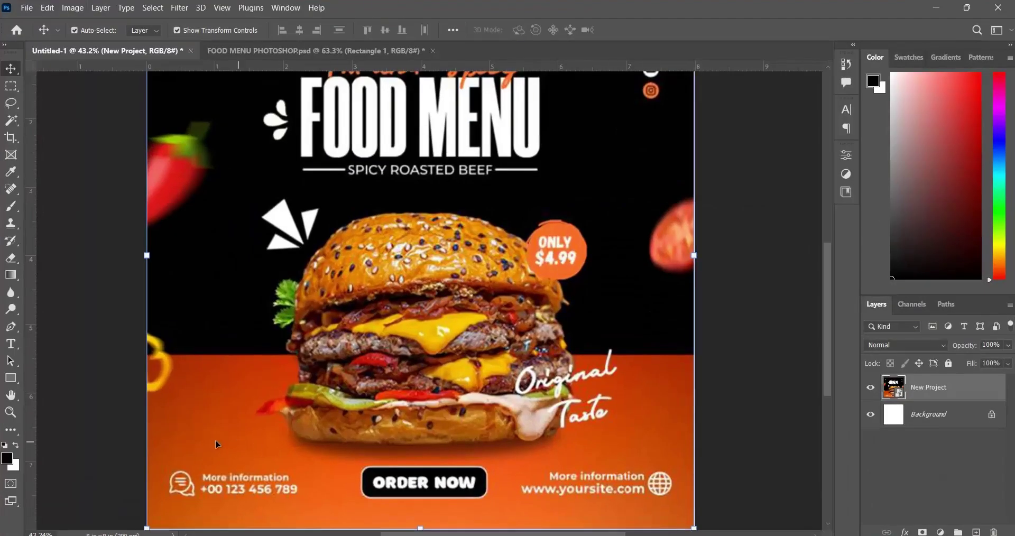
{"action": "left_click", "coordinate": [334, 51]}
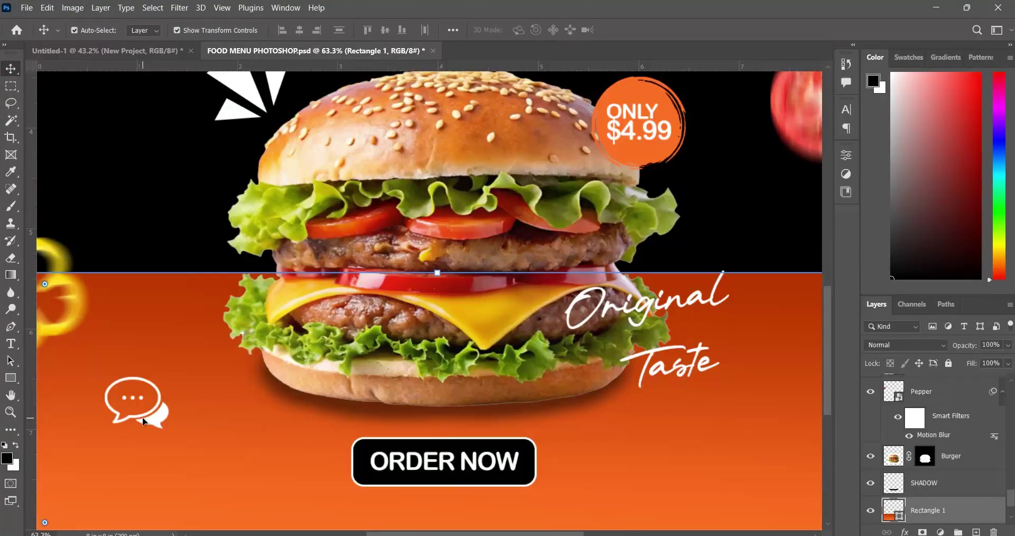
{"action": "left_click", "coordinate": [155, 426]}
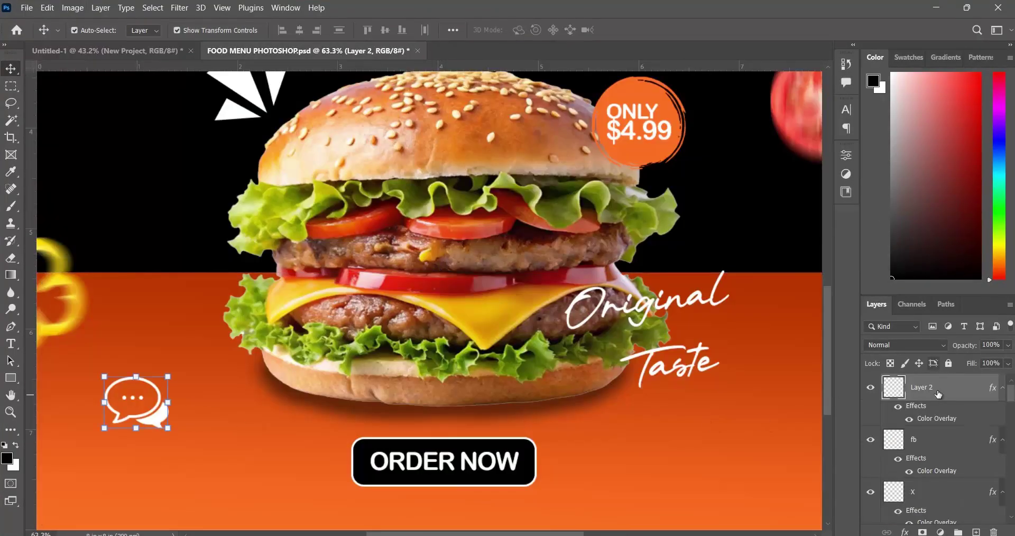
{"action": "type", "text": "Chat Icon"}
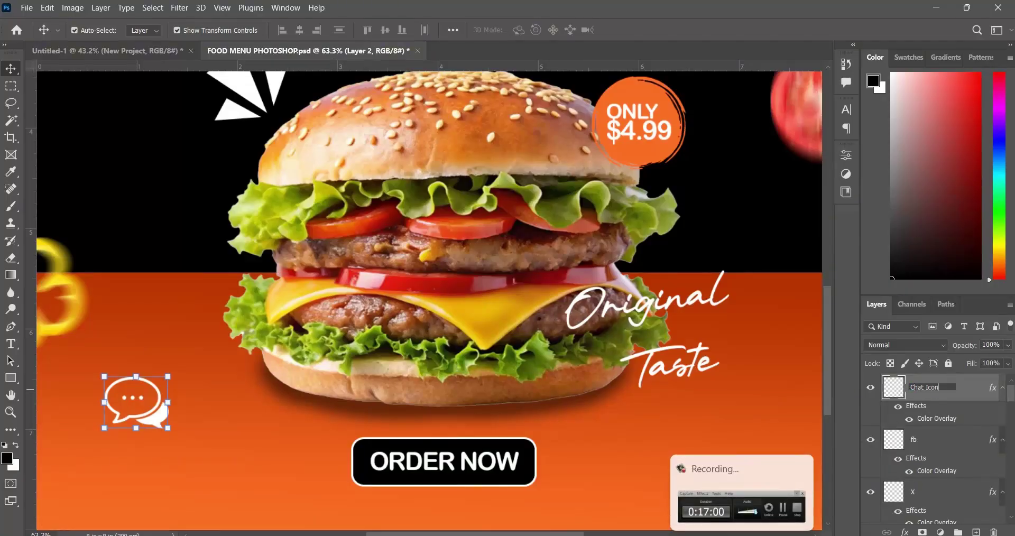
{"action": "key", "text": "Return"}
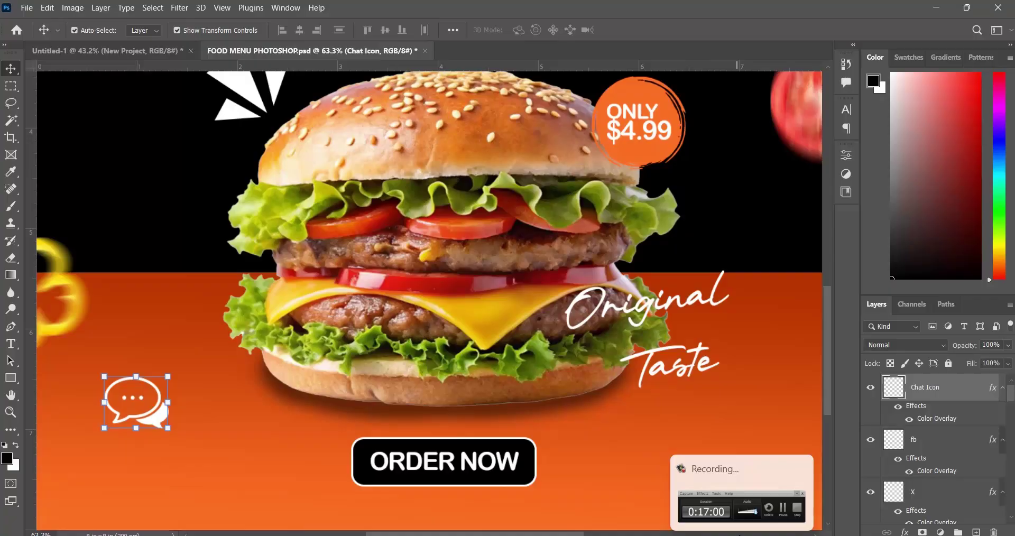
Paste the copied globe image above the Chat Icon layer and rename its layer as Web OIcon.
{"action": "left_click", "coordinate": [47, 7]}
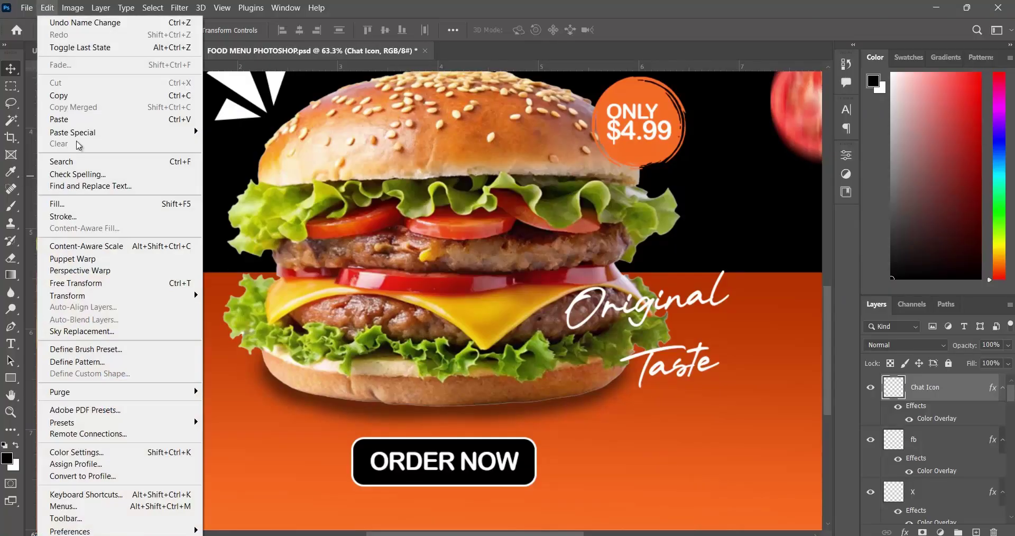
{"action": "left_click", "coordinate": [59, 120]}
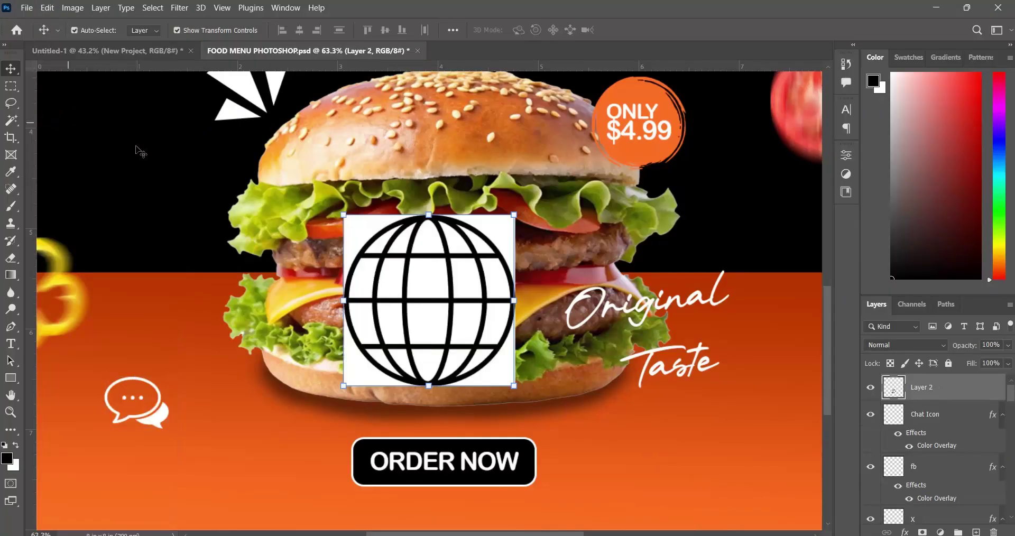
{"action": "double_click", "coordinate": [921, 389]}
{"action": "type", "text": "Web OIcon"}
{"action": "key", "text": "Return"}
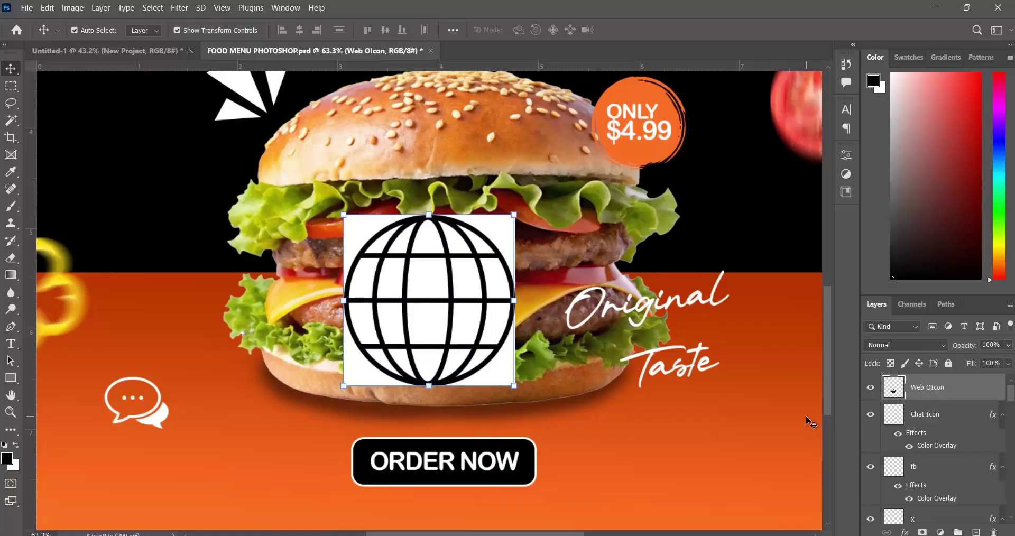
Correct the globe layer's name to Web Icon and activate the Magic Wand tool.
{"action": "double_click", "coordinate": [935, 389]}
{"action": "left_click", "coordinate": [927, 389]}
{"action": "key", "text": "Return"}
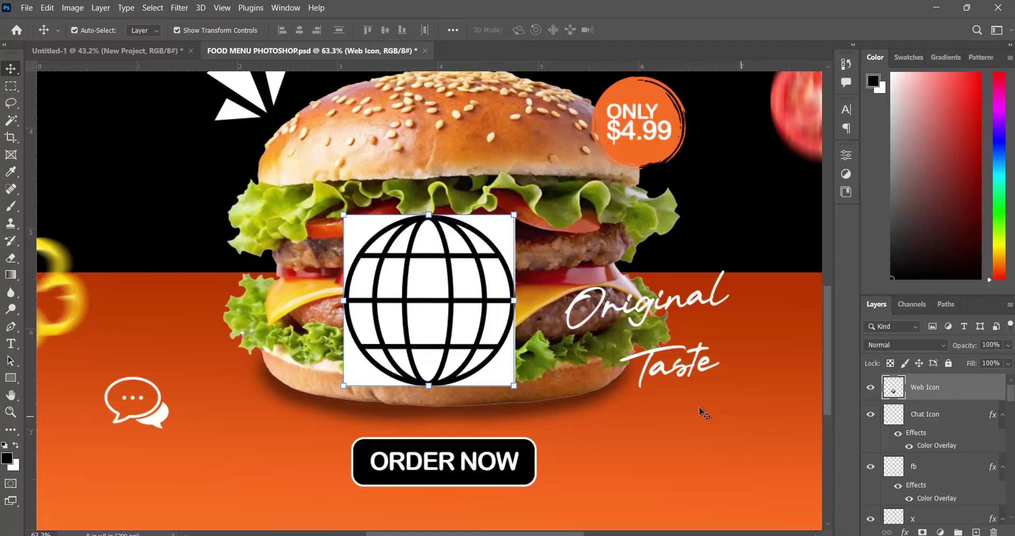
{"action": "left_click", "coordinate": [11, 121]}
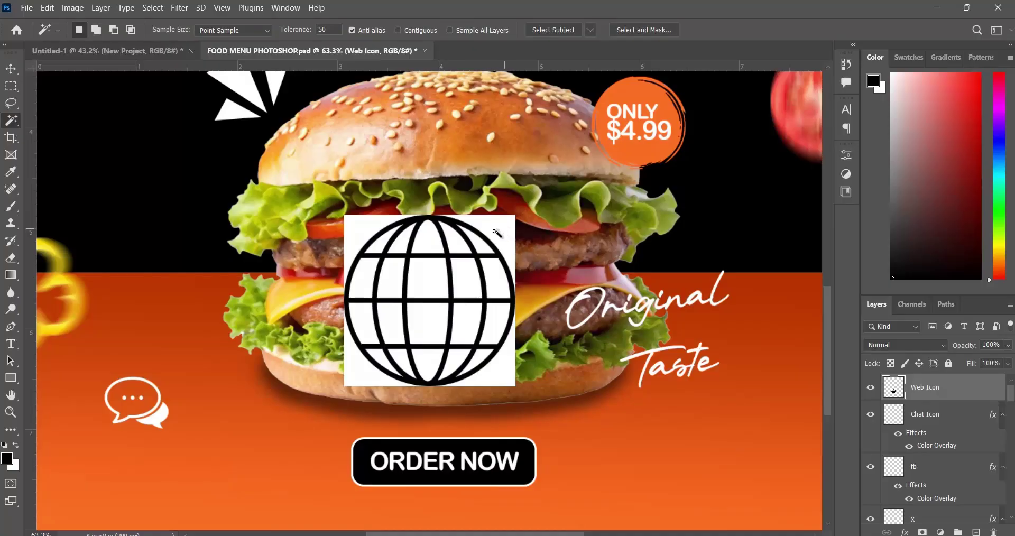
{"action": "left_click", "coordinate": [399, 30]}
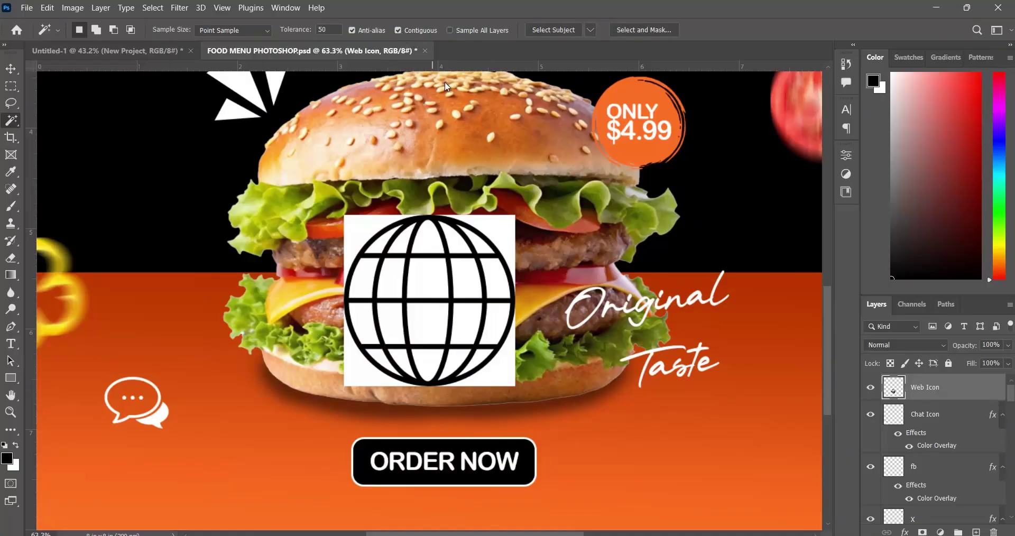
{"action": "left_click", "coordinate": [499, 234]}
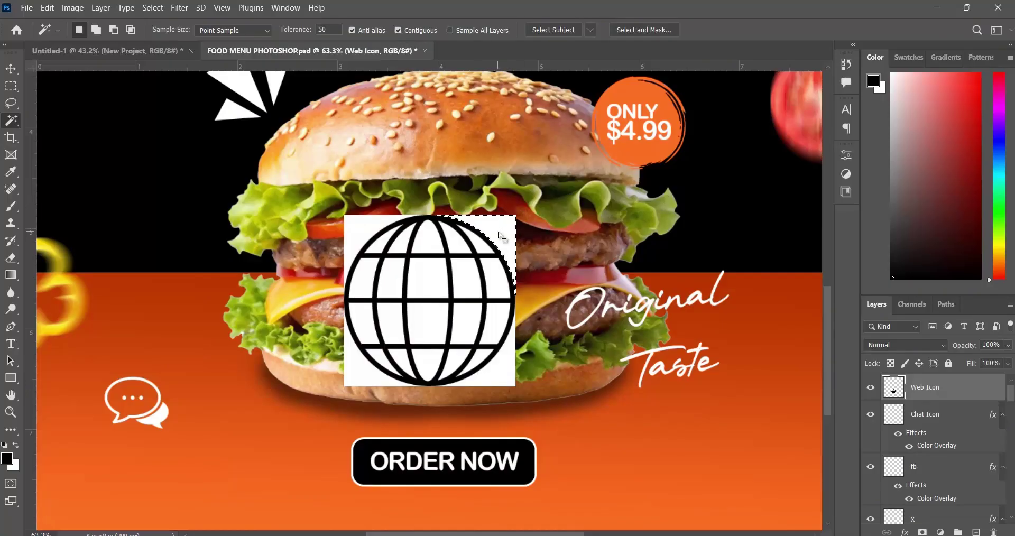
{"action": "left_click", "coordinate": [505, 377]}
{"action": "left_click", "coordinate": [372, 377]}
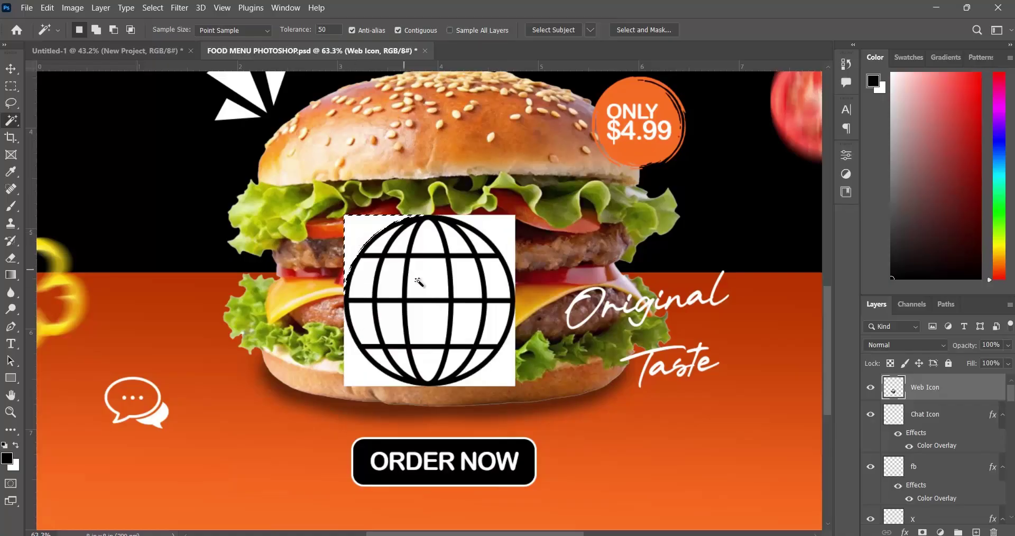
{"action": "left_click", "coordinate": [424, 285]}
{"action": "left_click", "coordinate": [427, 334]}
{"action": "left_click", "coordinate": [394, 328]}
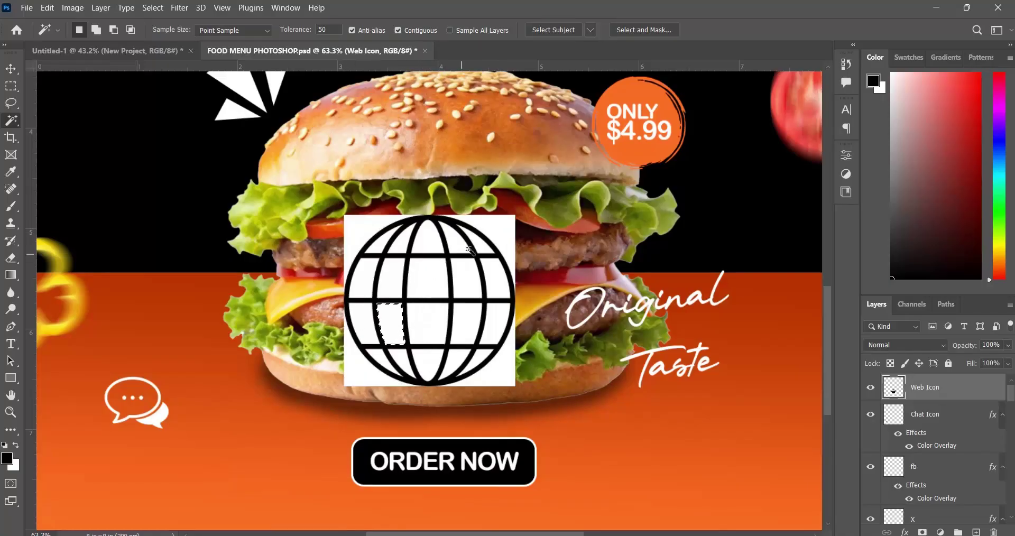
{"action": "left_click", "coordinate": [512, 232]}
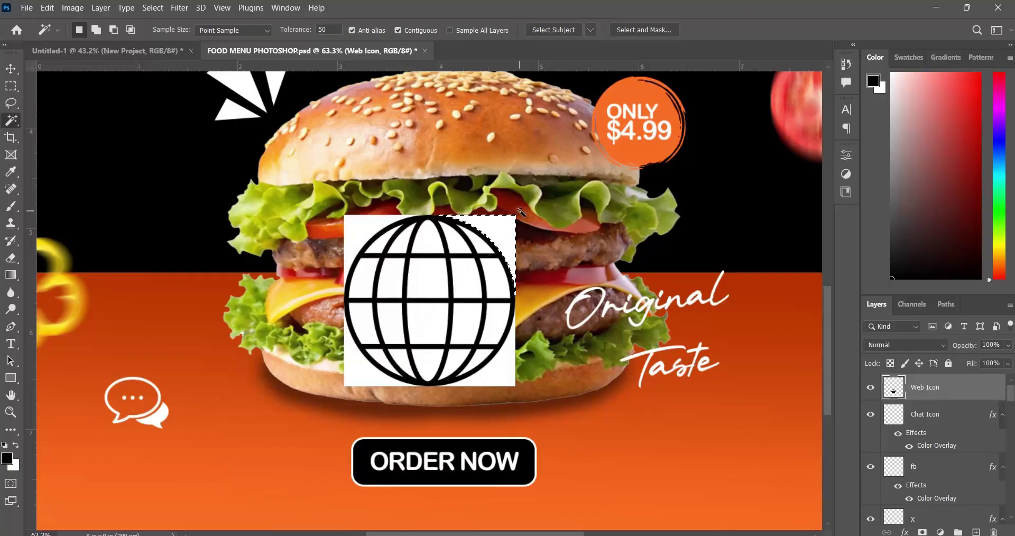
{"action": "left_click", "coordinate": [399, 31]}
Select all the globe image's white areas with non-contiguous Magic Wand selection, delete them and deselect.
{"action": "left_click", "coordinate": [505, 372]}
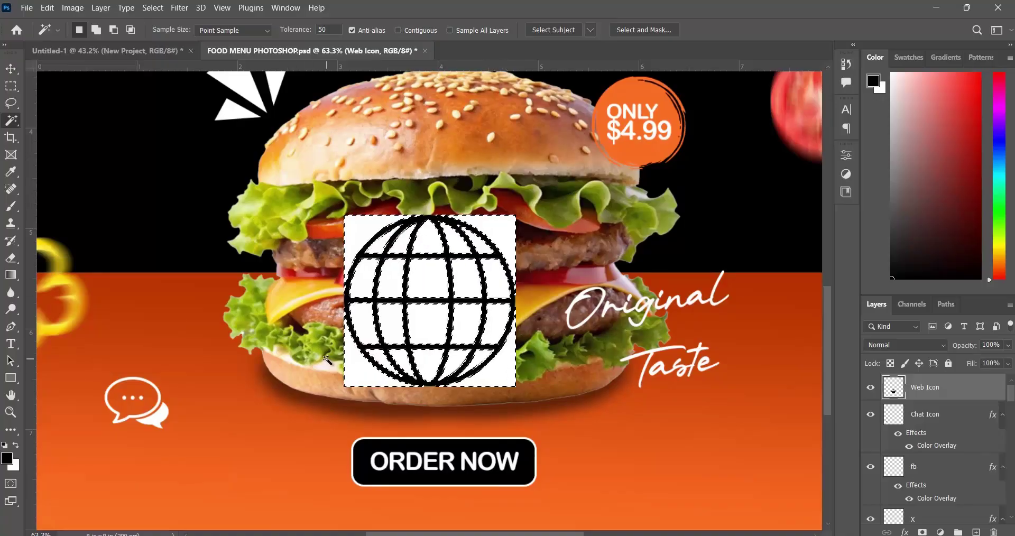
{"action": "key", "text": "Delete"}
{"action": "key", "text": "ctrl+d"}
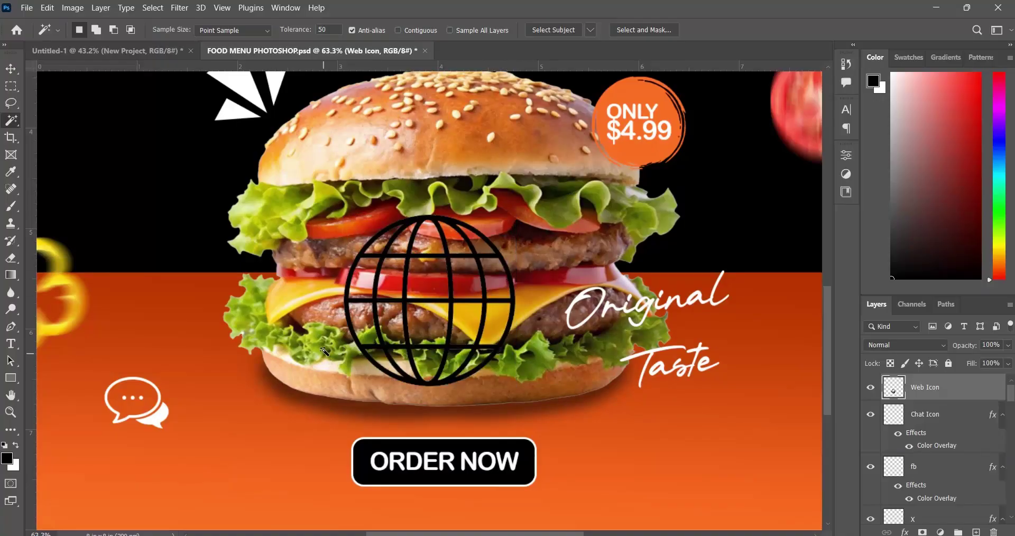
Apply a white Color Overlay at 100% opacity to the Web Icon layer.
{"action": "left_click", "coordinate": [11, 69]}
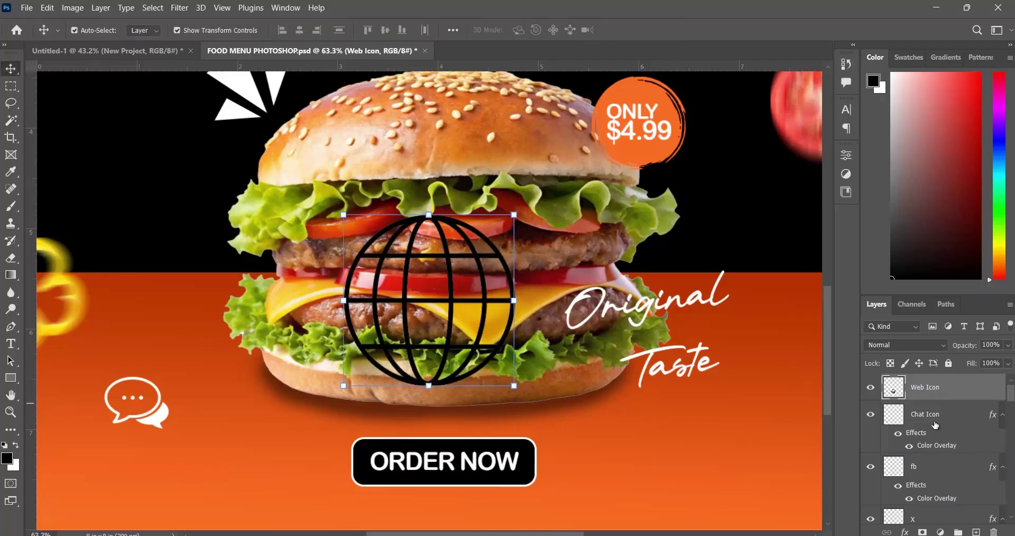
{"action": "right_click", "coordinate": [965, 398]}
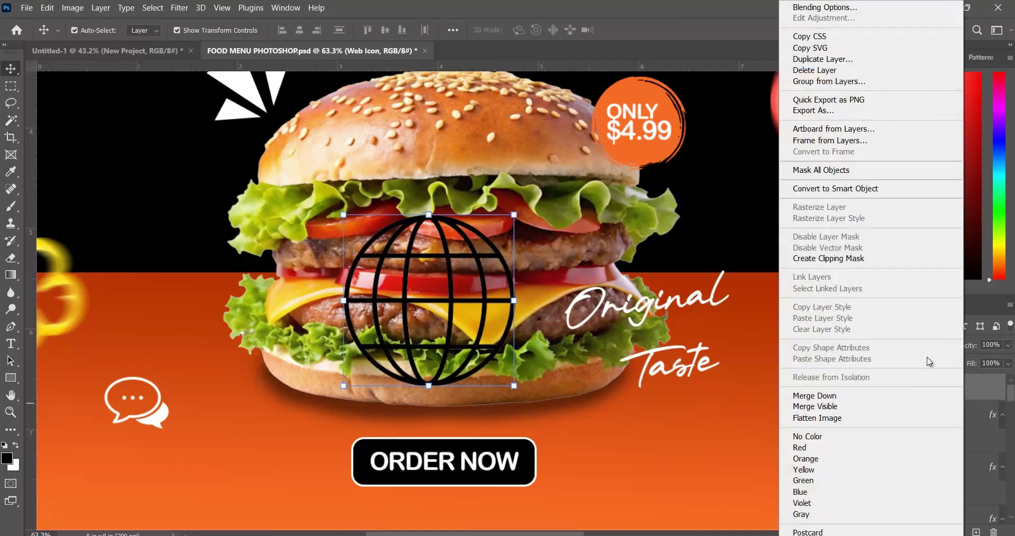
{"action": "left_click", "coordinate": [801, 8]}
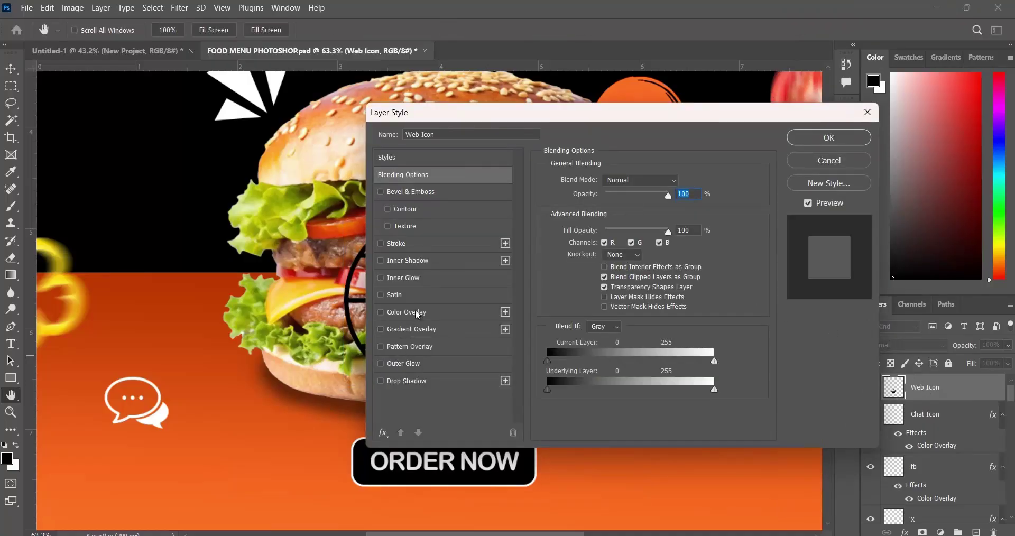
{"action": "left_click", "coordinate": [404, 313]}
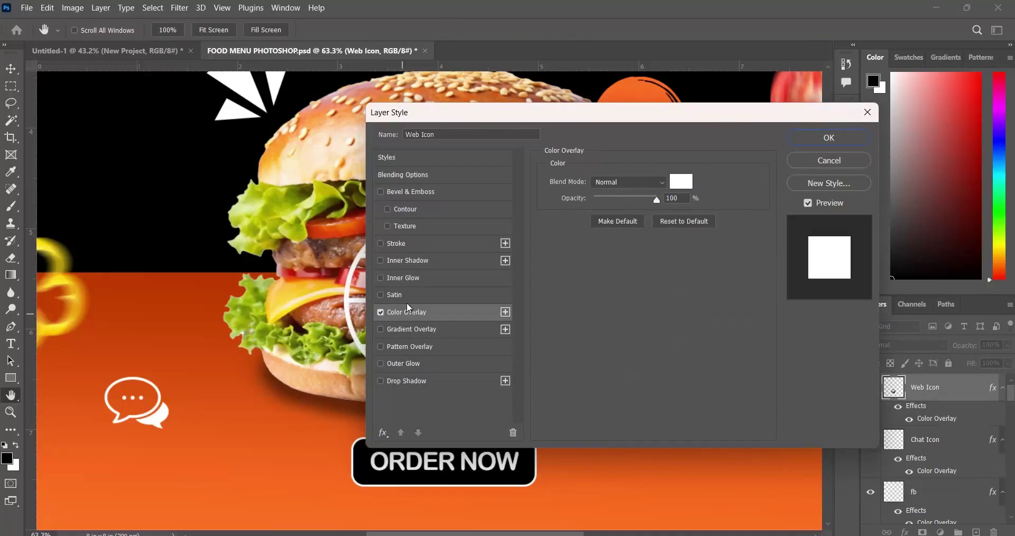
{"action": "left_click", "coordinate": [798, 142]}
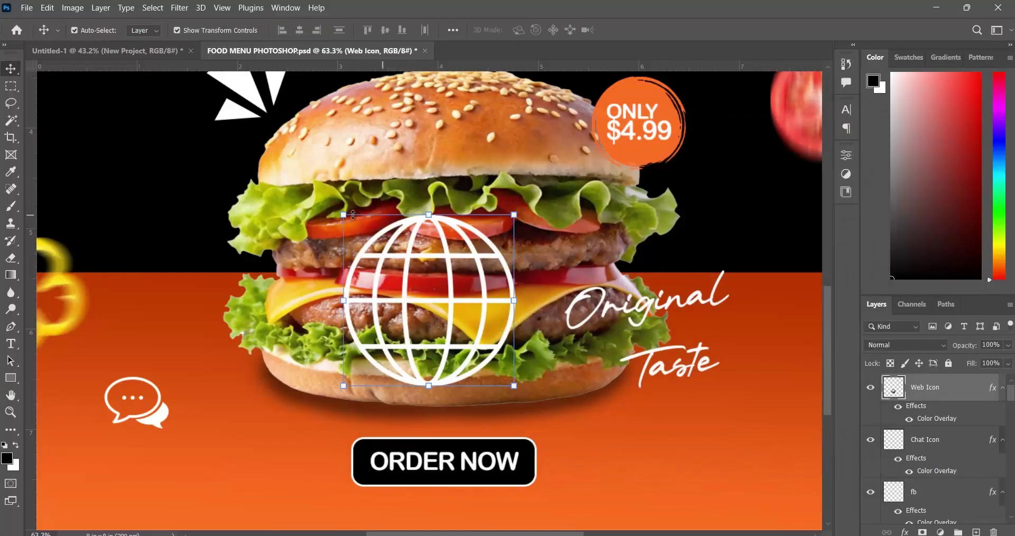
Scale the globe to about 68%, place it below the Original Taste lettering near the flyer's right edge, and save the document.
{"action": "left_click_drag", "start_coordinate": [364, 220], "coordinate": [419, 275]}
{"action": "left_click_drag", "start_coordinate": [494, 320], "coordinate": [792, 402]}
{"action": "scroll", "coordinate": [555, 345], "scroll_direction": "down", "scroll_amount": 5}
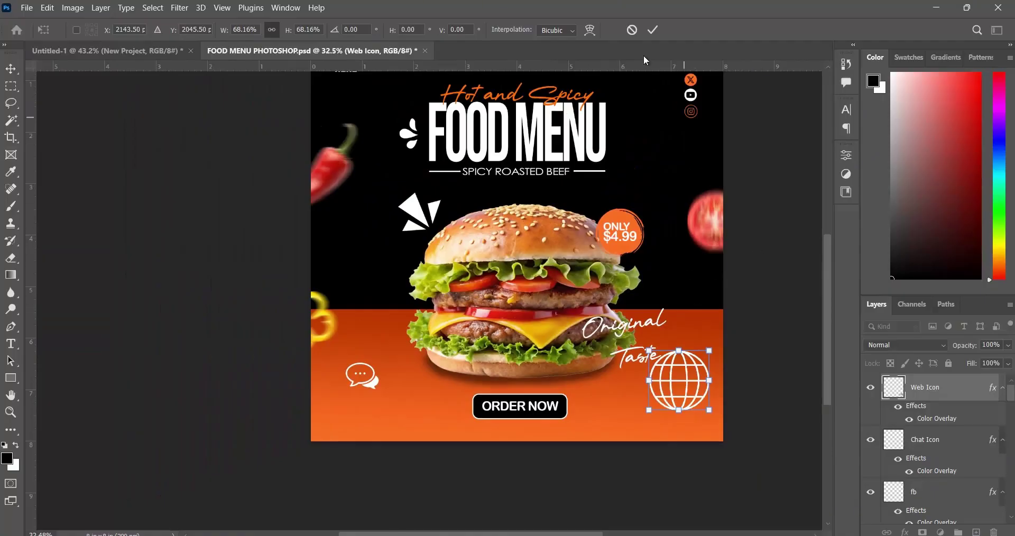
{"action": "left_click", "coordinate": [653, 30]}
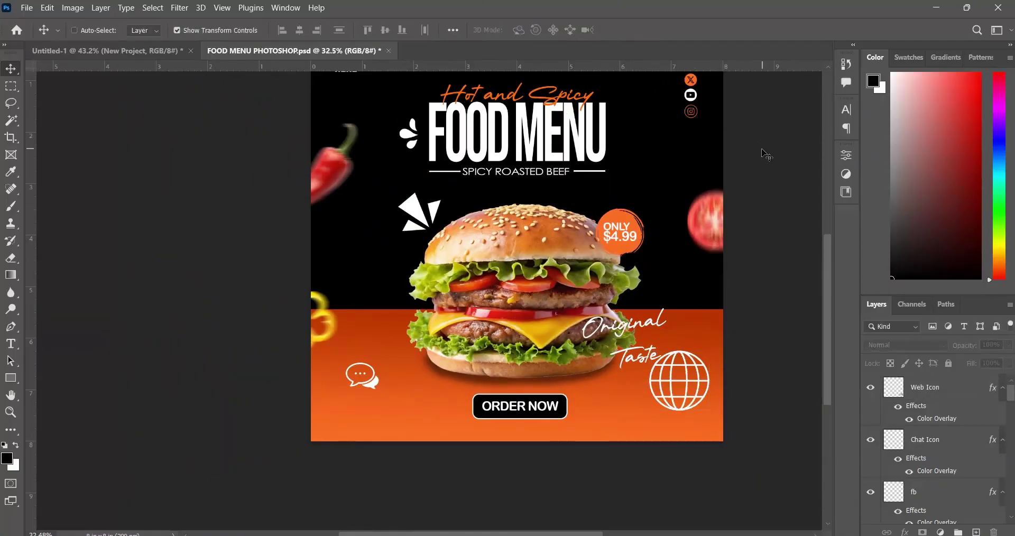
{"action": "key", "text": "ctrl+s"}
Move the locked New Project reference layer to the top of the layer stack, show it and deselect it.
{"action": "scroll", "coordinate": [650, 326], "scroll_direction": "up", "scroll_amount": 2}
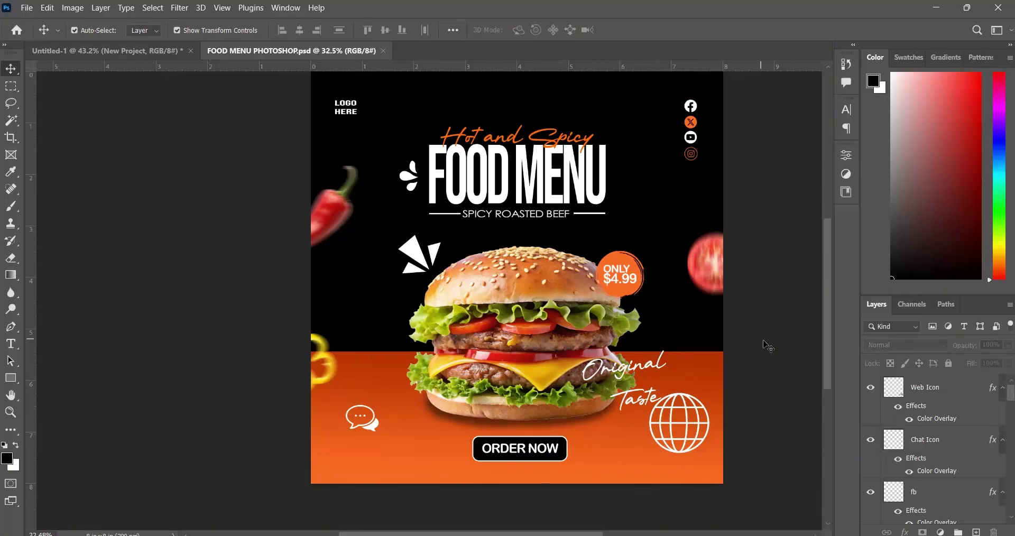
{"action": "scroll", "coordinate": [916, 459], "scroll_direction": "down", "scroll_amount": 5}
{"action": "scroll", "coordinate": [916, 434], "scroll_direction": "down", "scroll_amount": 3}
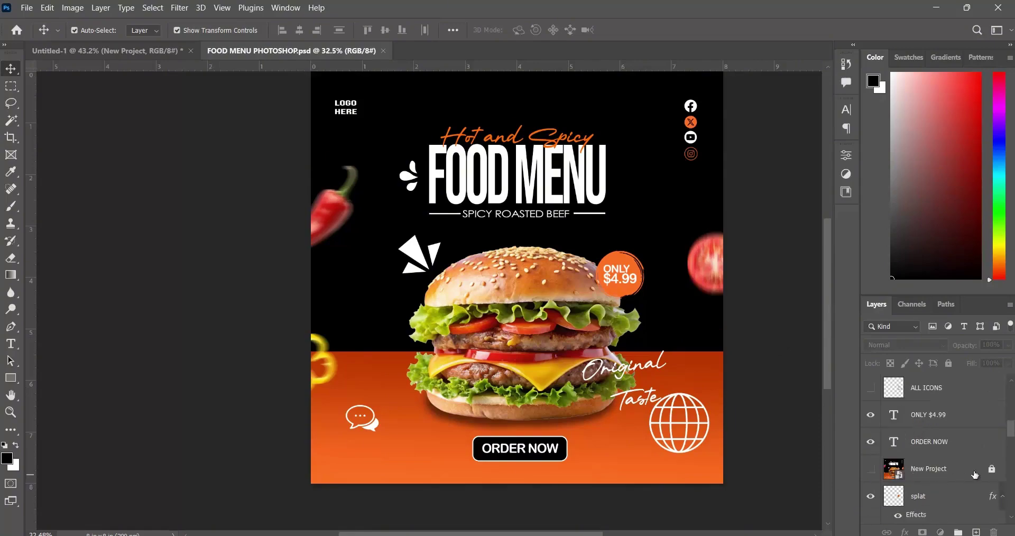
{"action": "left_click_drag", "start_coordinate": [975, 474], "coordinate": [957, 397]}
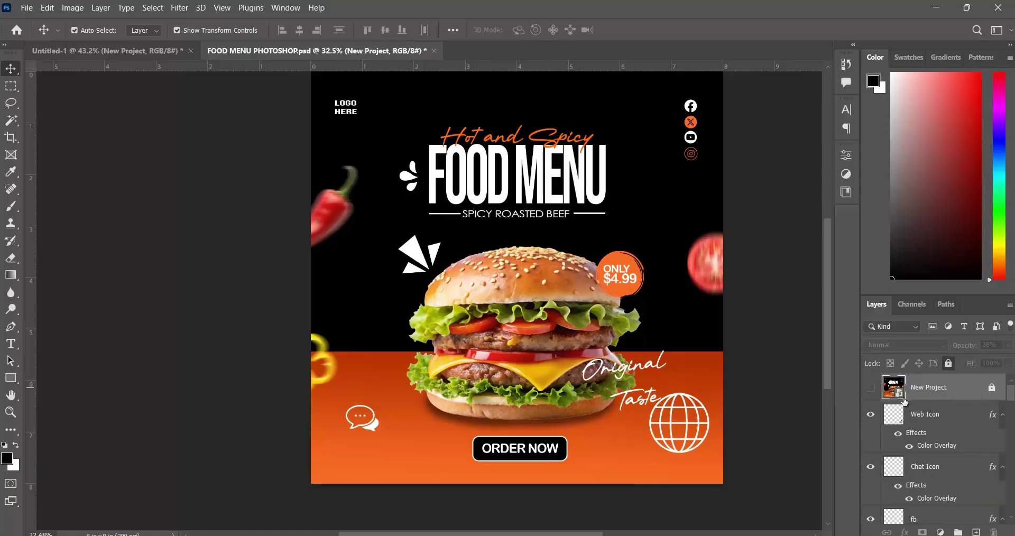
{"action": "left_click", "coordinate": [871, 389]}
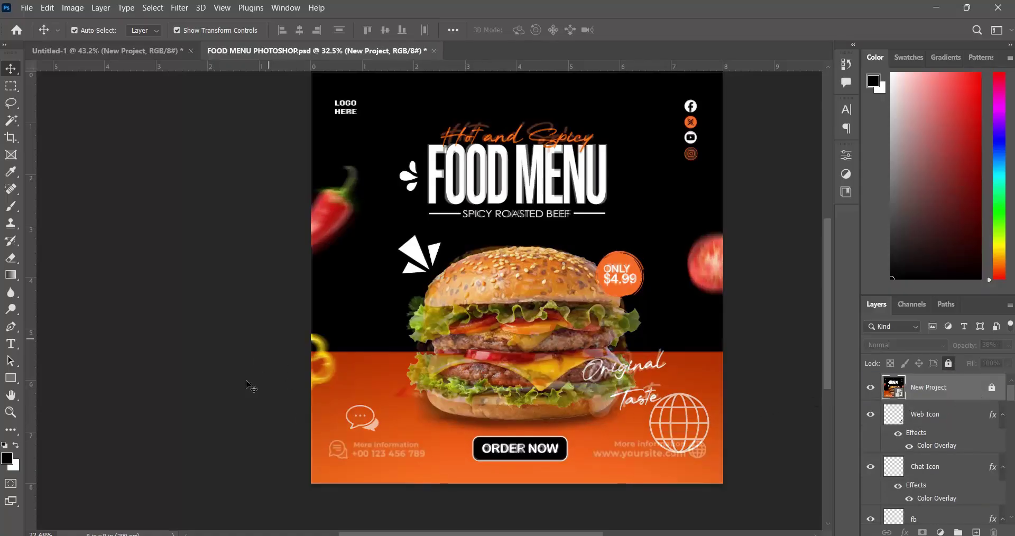
{"action": "left_click", "coordinate": [268, 418]}
Fit the chat icon over the reference's chat icon beside the phone number, scaled to about 57% width and 73% height.
{"action": "scroll", "coordinate": [306, 418], "scroll_direction": "up", "scroll_amount": 4}
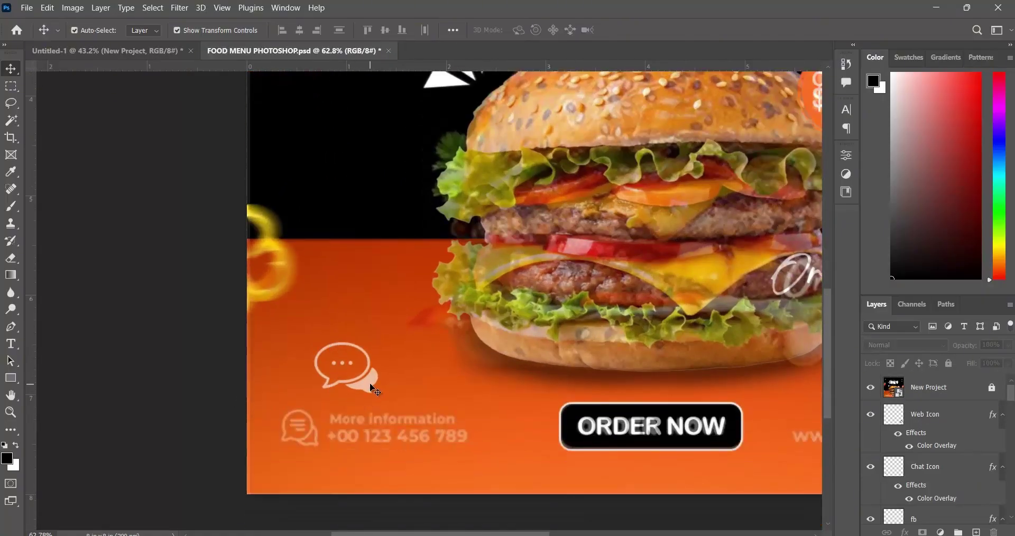
{"action": "left_click_drag", "start_coordinate": [370, 384], "coordinate": [321, 432]}
{"action": "scroll", "coordinate": [329, 454], "scroll_direction": "up", "scroll_amount": 4}
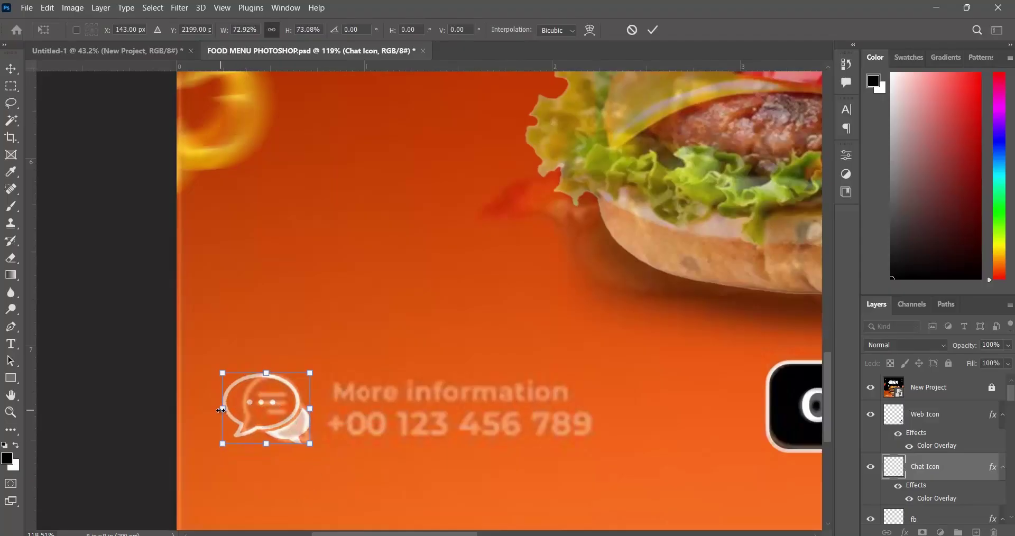
{"action": "left_click_drag", "start_coordinate": [221, 410], "coordinate": [288, 404]}
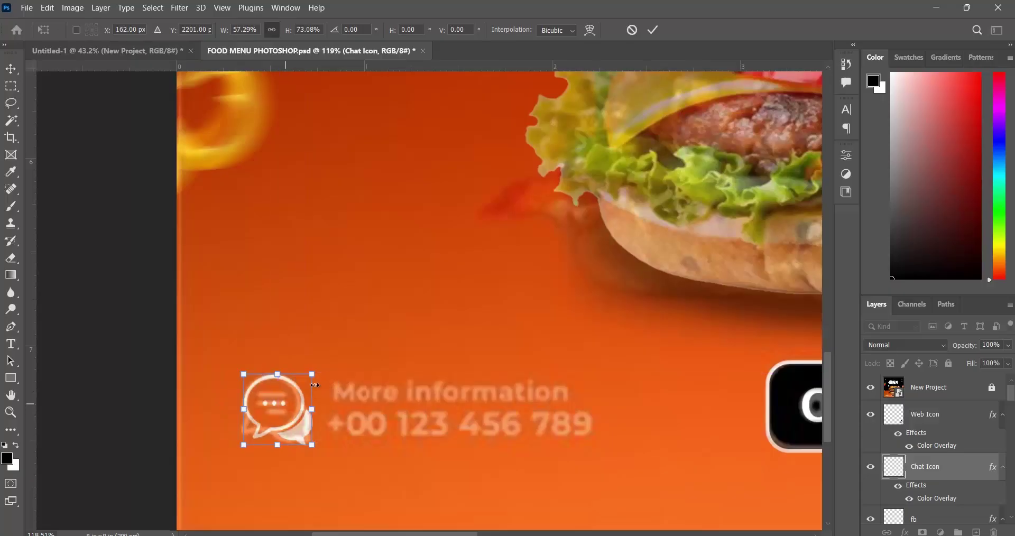
{"action": "left_click", "coordinate": [653, 32]}
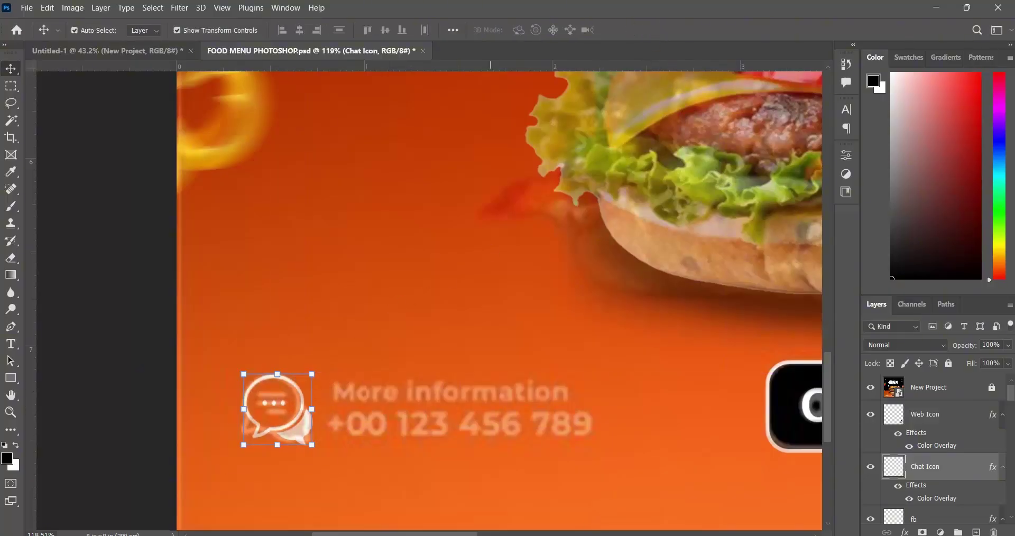
{"action": "left_click_drag", "start_coordinate": [487, 534], "coordinate": [671, 495]}
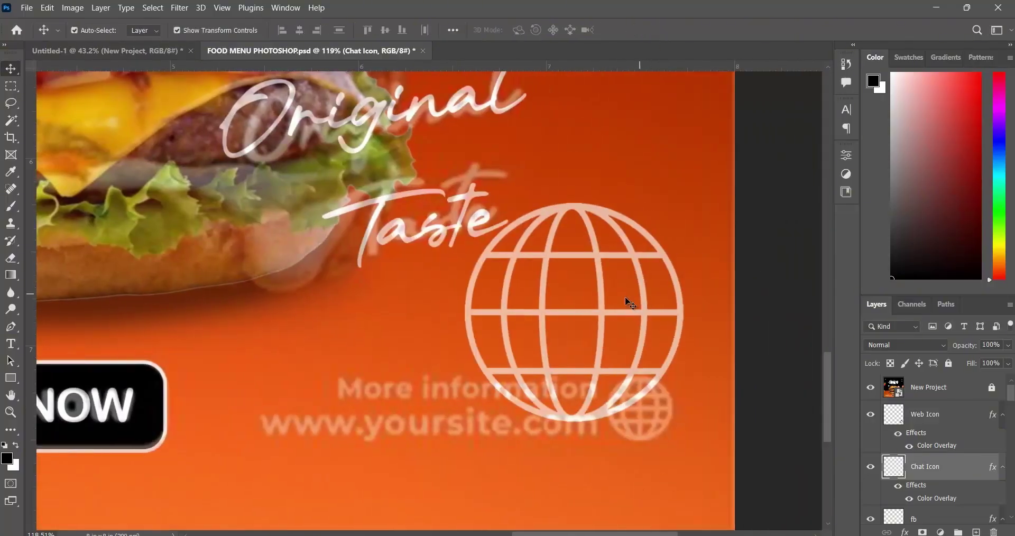
{"action": "left_click", "coordinate": [603, 325]}
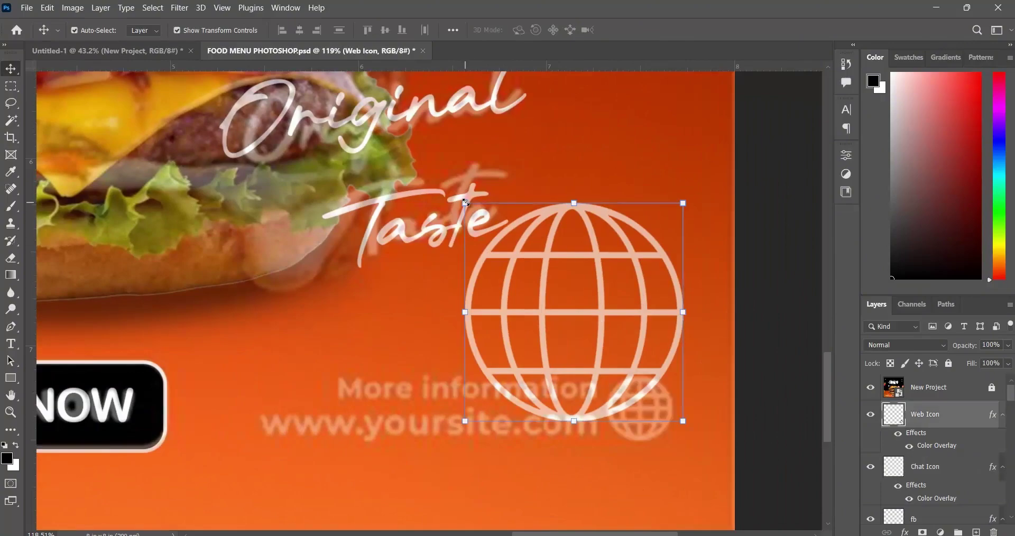
{"action": "left_click_drag", "start_coordinate": [465, 202], "coordinate": [635, 323]}
{"action": "left_click_drag", "start_coordinate": [655, 382], "coordinate": [657, 406]}
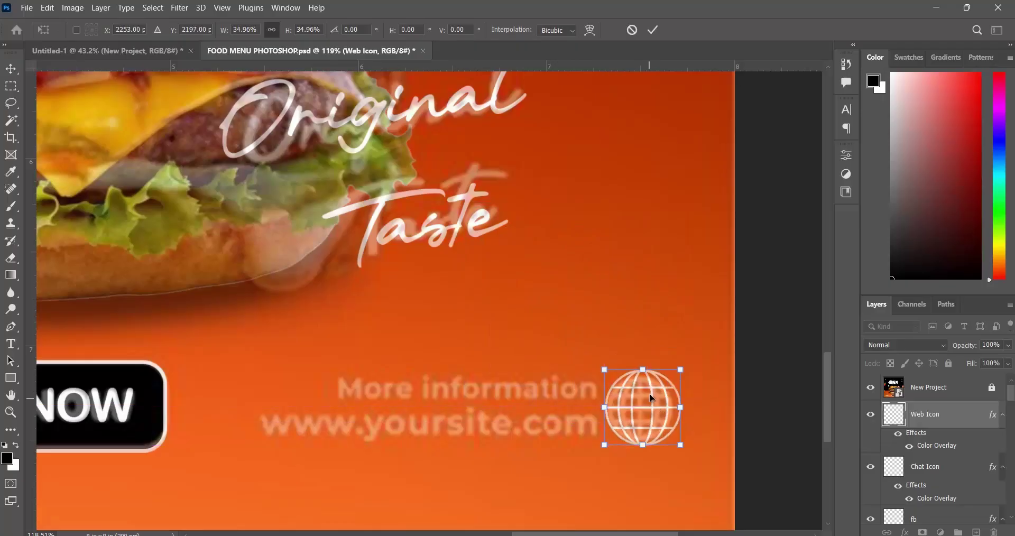
{"action": "scroll", "coordinate": [650, 394], "scroll_direction": "up", "scroll_amount": 4}
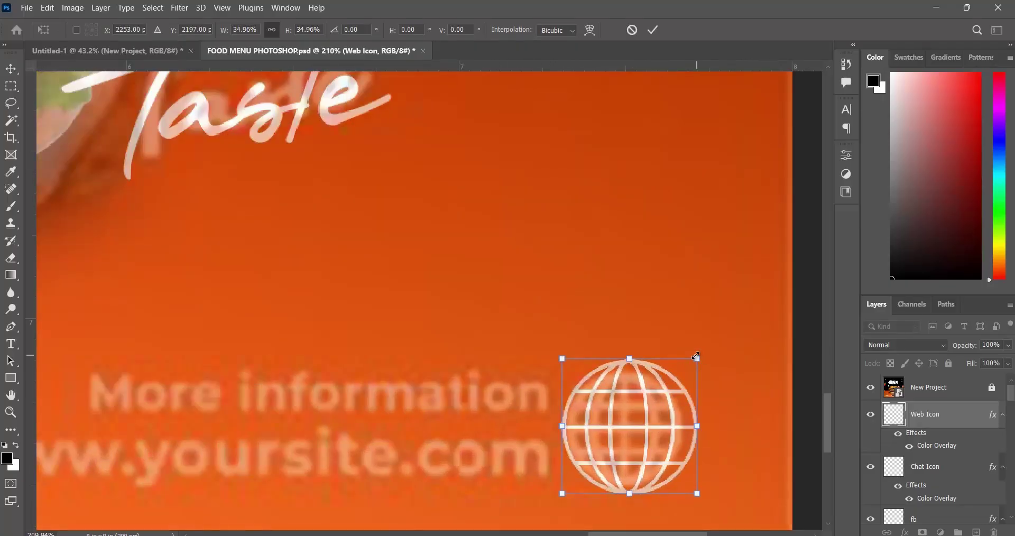
{"action": "left_click_drag", "start_coordinate": [696, 356], "coordinate": [682, 374]}
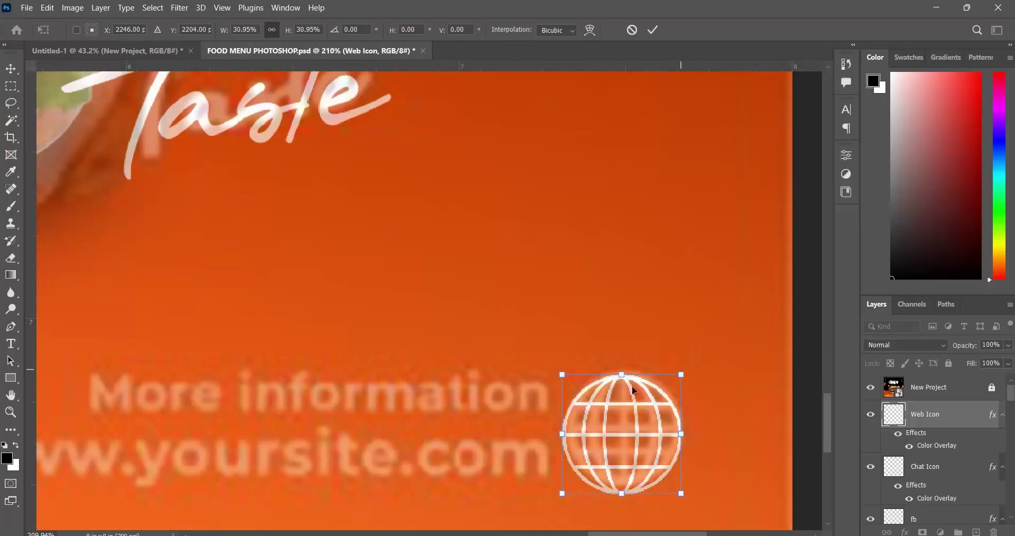
{"action": "mouse_move", "coordinate": [618, 376]}
{"action": "left_mouse_down"}
{"action": "mouse_move", "coordinate": [620, 349]}
{"action": "mouse_move", "coordinate": [622, 369]}
{"action": "left_mouse_up"}
{"action": "left_click_drag", "start_coordinate": [610, 401], "coordinate": [612, 416]}
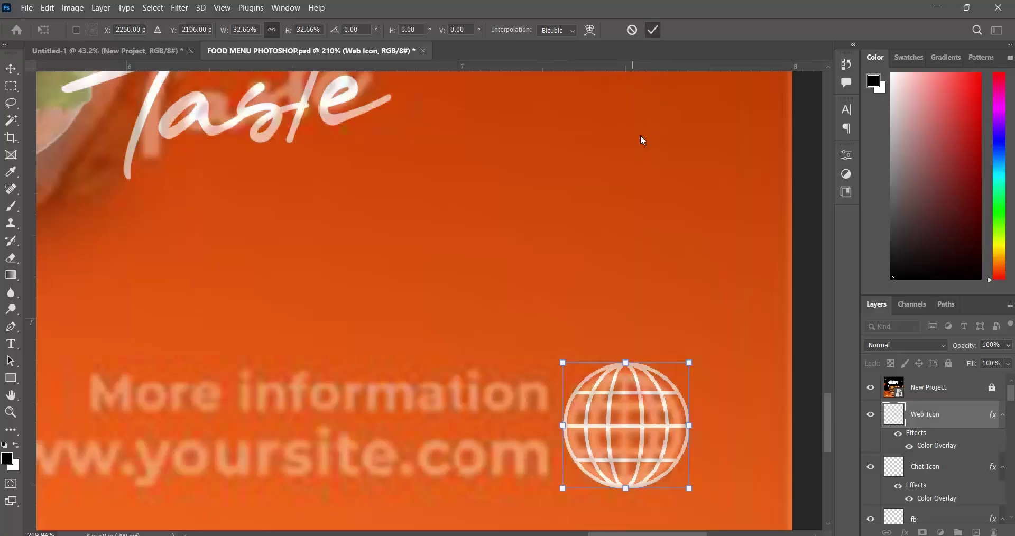
{"action": "left_click", "coordinate": [620, 154]}
Deselect everything and compare both footer icons with the reference overlay, returning to the top of the layer stack.
{"action": "scroll", "coordinate": [466, 371], "scroll_direction": "down", "scroll_amount": 3}
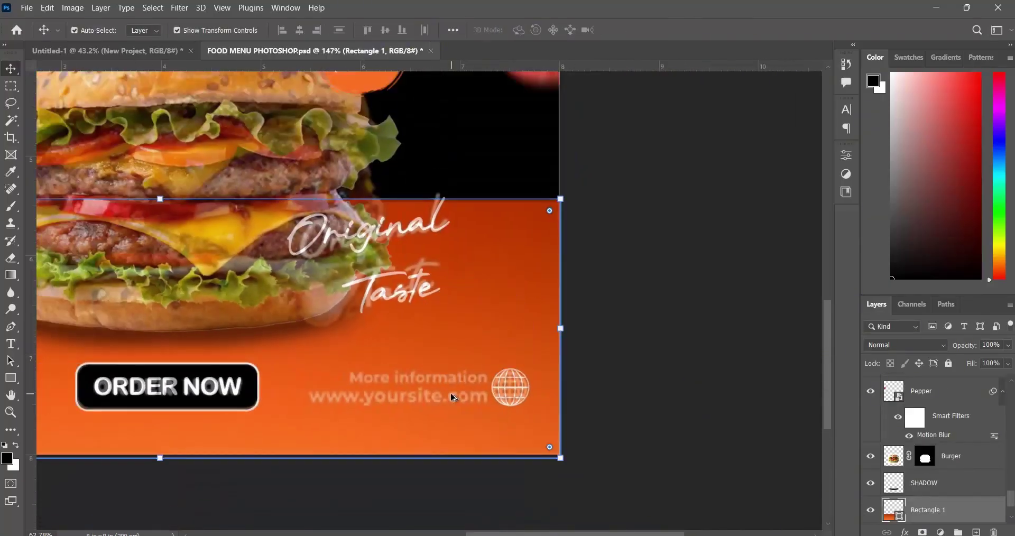
{"action": "scroll", "coordinate": [452, 397], "scroll_direction": "down", "scroll_amount": 4}
{"action": "left_click", "coordinate": [628, 342]}
{"action": "scroll", "coordinate": [218, 429], "scroll_direction": "down", "scroll_amount": 2}
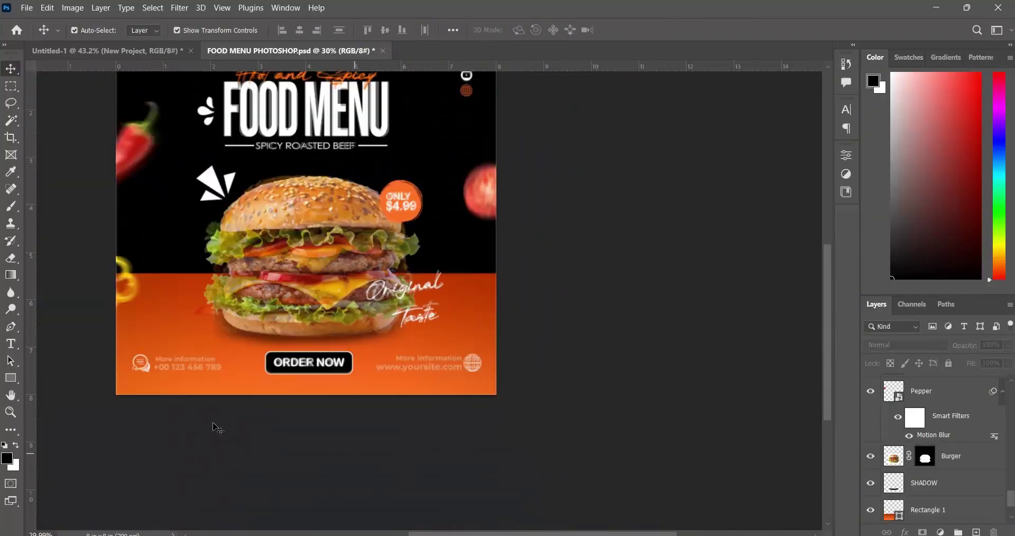
{"action": "scroll", "coordinate": [103, 413], "scroll_direction": "up", "scroll_amount": 2}
{"action": "mouse_move", "coordinate": [379, 535]}
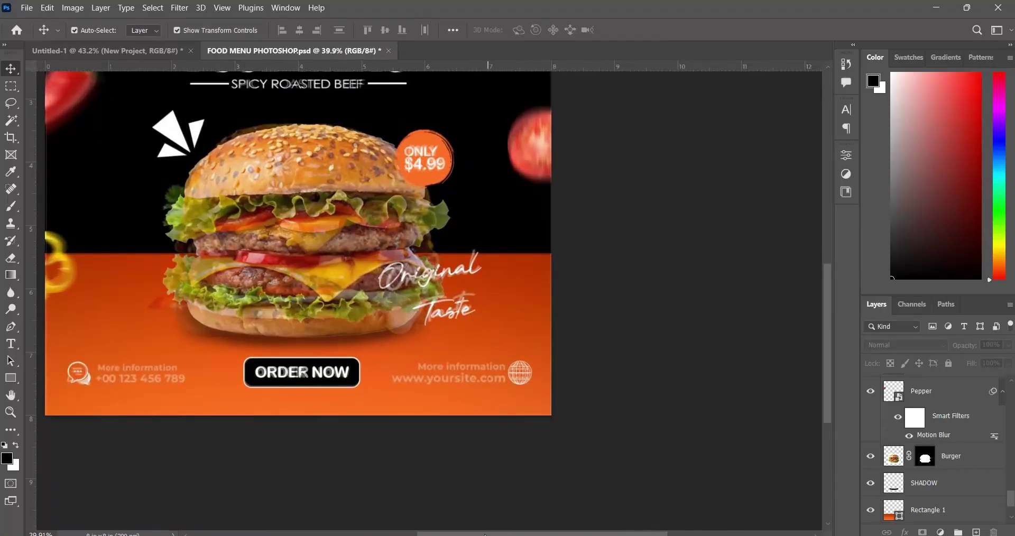
{"action": "left_click_drag", "start_coordinate": [485, 534], "coordinate": [422, 534]}
{"action": "scroll", "coordinate": [899, 409], "scroll_direction": "up", "scroll_amount": 6}
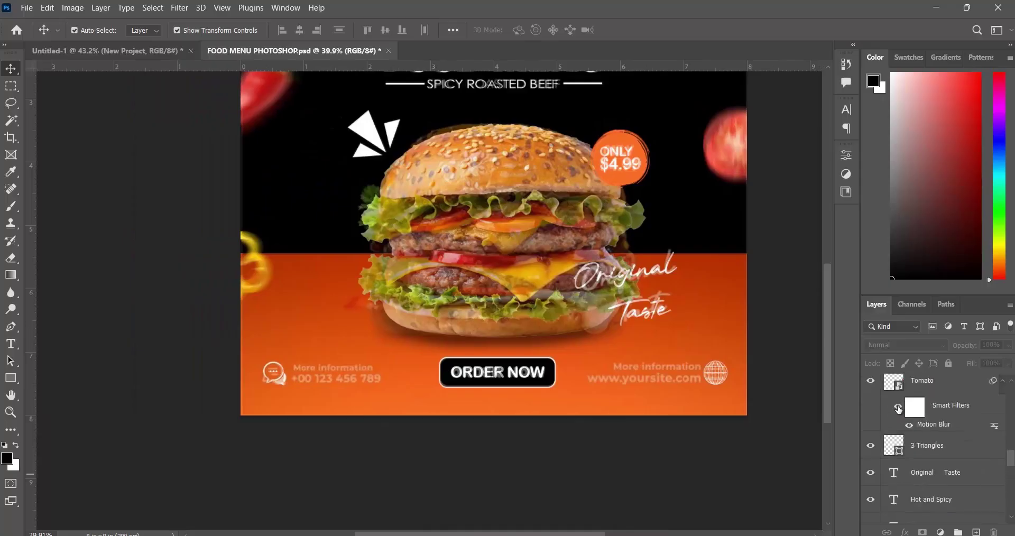
{"action": "scroll", "coordinate": [899, 409], "scroll_direction": "up", "scroll_amount": 10}
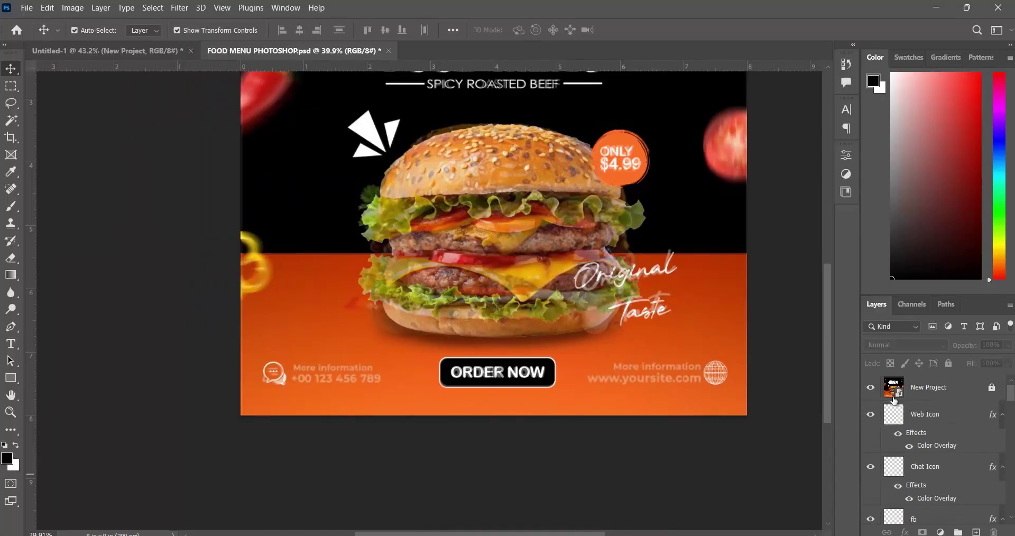
Hide the New Project reference overlay to check the whole flyer without it, then show the overlay again.
{"action": "left_click", "coordinate": [871, 387]}
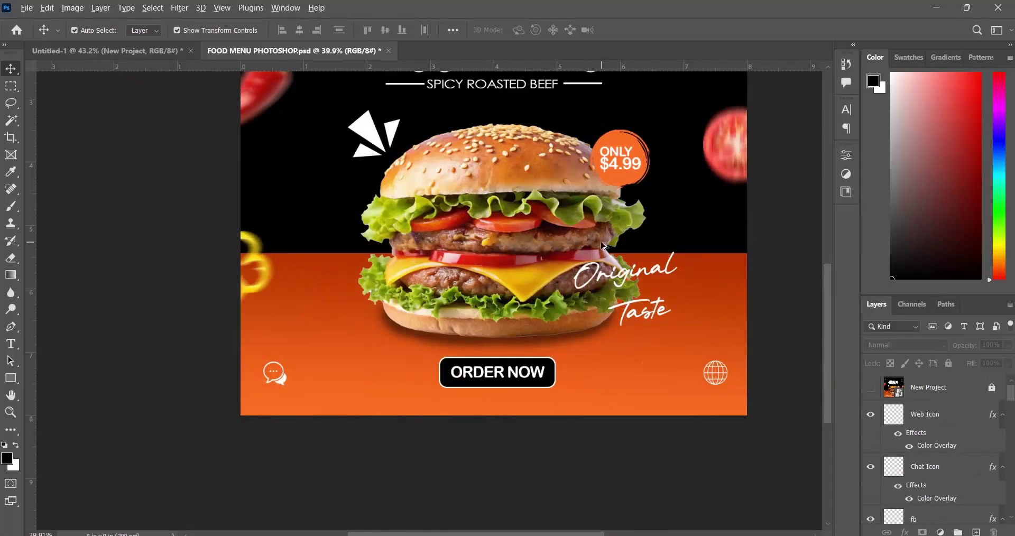
{"action": "scroll", "coordinate": [604, 246], "scroll_direction": "down", "scroll_amount": 5}
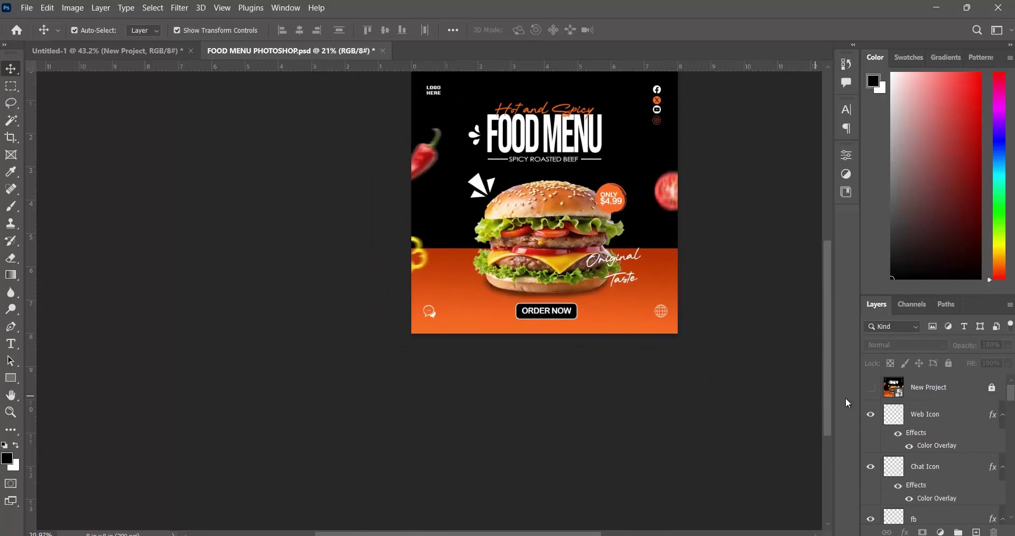
{"action": "left_click", "coordinate": [870, 389]}
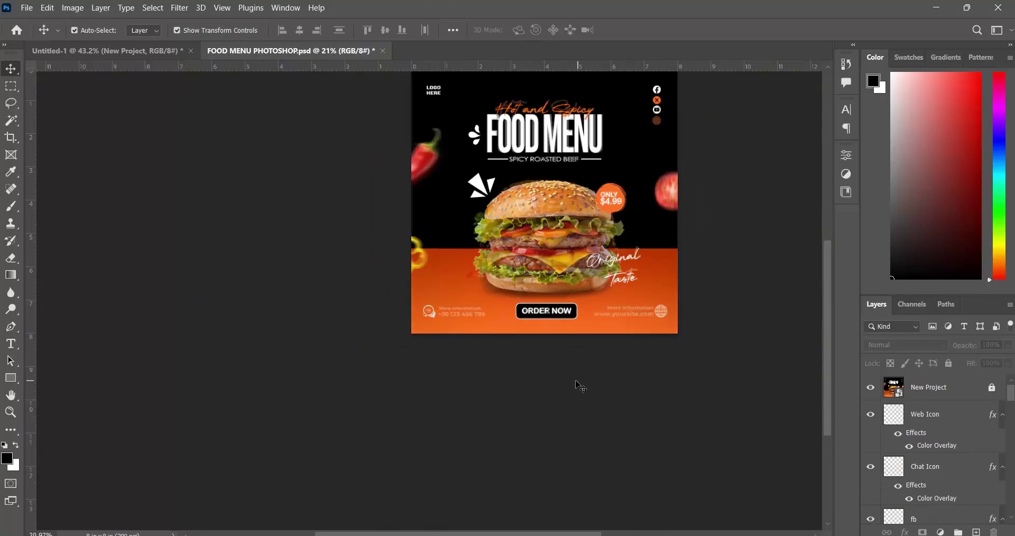
Set the Type tool's font to Century Gothic and mark that font as a favourite.
{"action": "scroll", "coordinate": [545, 365], "scroll_direction": "up", "scroll_amount": 8}
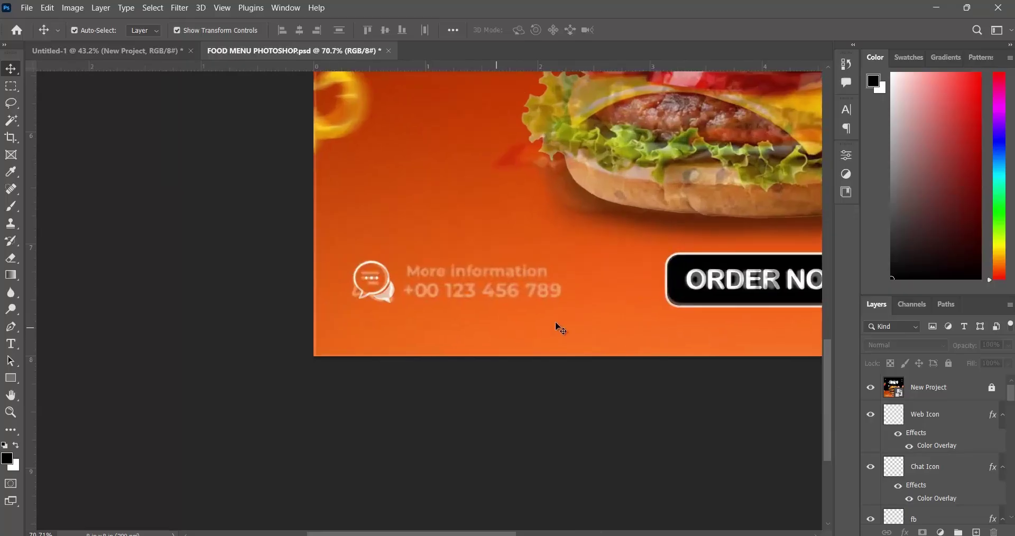
{"action": "scroll", "coordinate": [556, 323], "scroll_direction": "up", "scroll_amount": 2}
{"action": "left_click", "coordinate": [11, 344]}
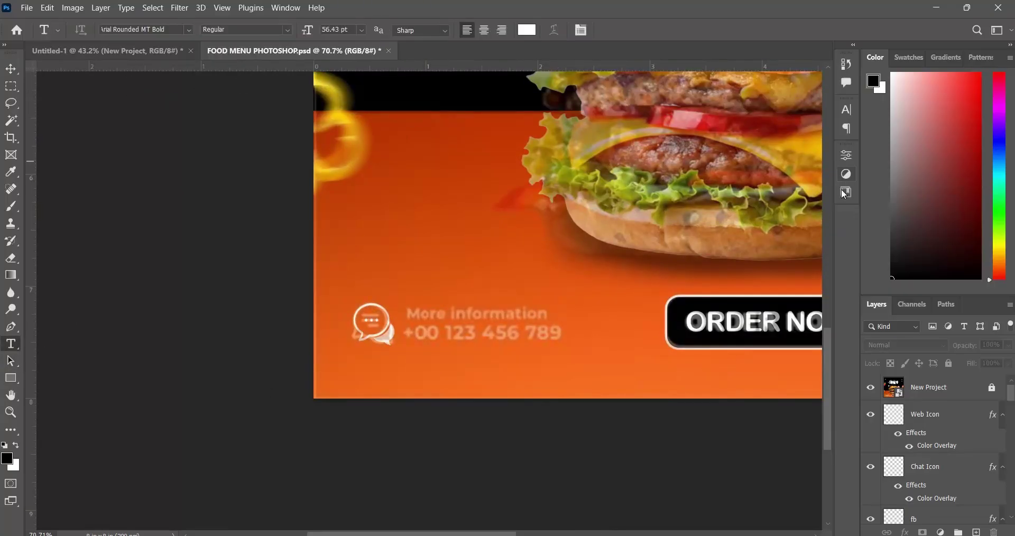
{"action": "left_click", "coordinate": [846, 109]}
{"action": "left_click", "coordinate": [743, 128]}
{"action": "left_click", "coordinate": [768, 128]}
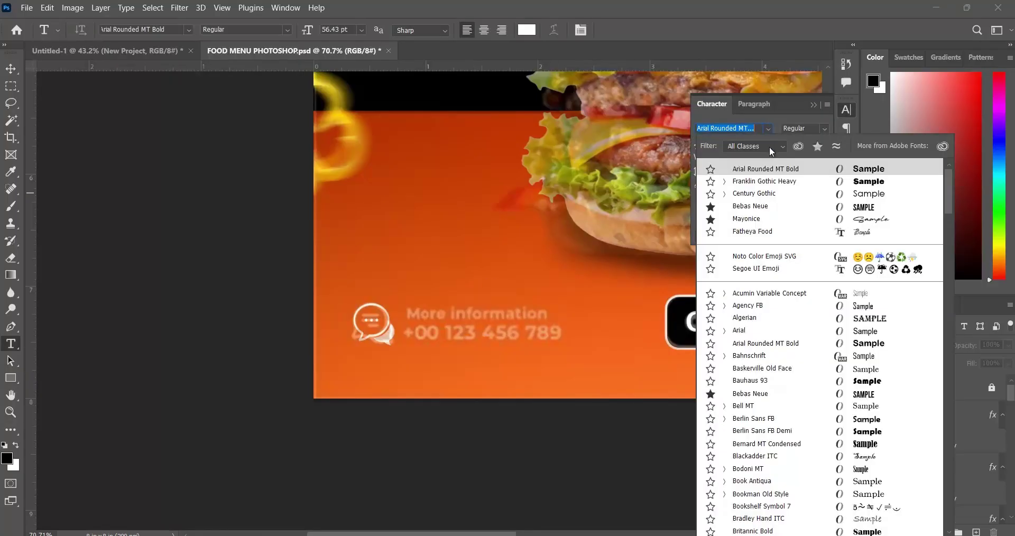
{"action": "left_click", "coordinate": [711, 194]}
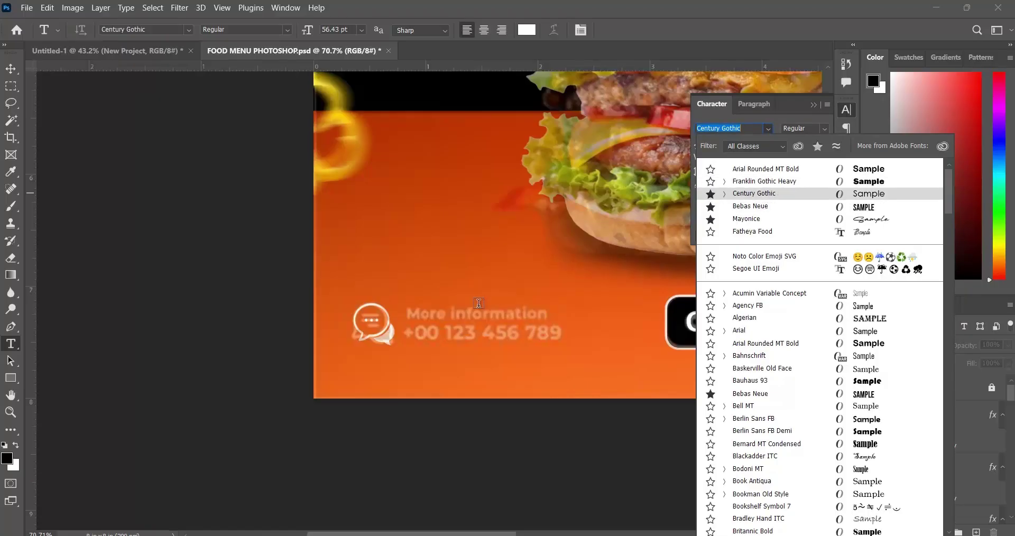
Start a text line just above the reference's phone contact text and set its font size to 12 pt.
{"action": "left_click", "coordinate": [412, 290]}
{"action": "left_click", "coordinate": [411, 290]}
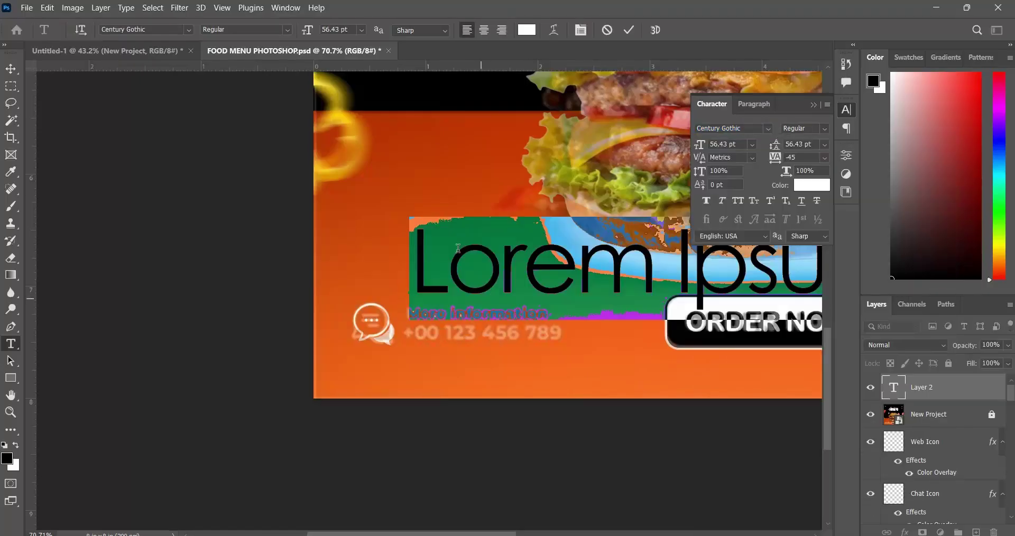
{"action": "left_click", "coordinate": [360, 29]}
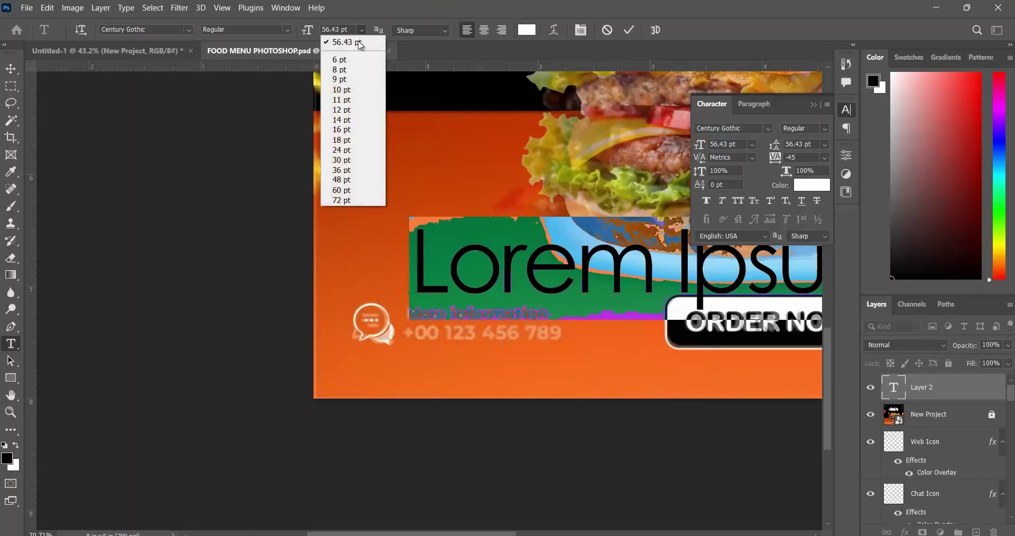
{"action": "left_click", "coordinate": [341, 111]}
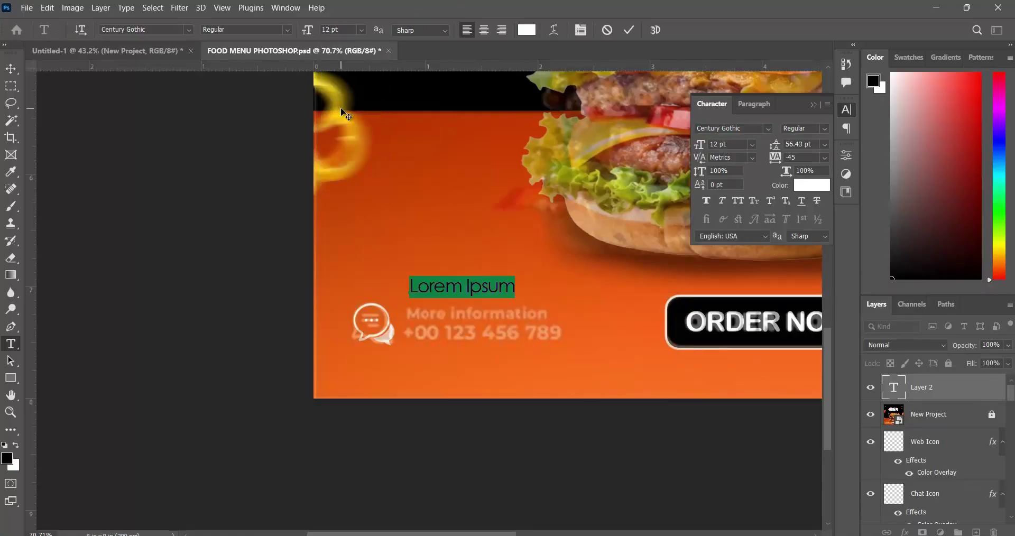
Replace the placeholder text with "More information" and enter the reference's phone number on a second line.
{"action": "left_click", "coordinate": [442, 286]}
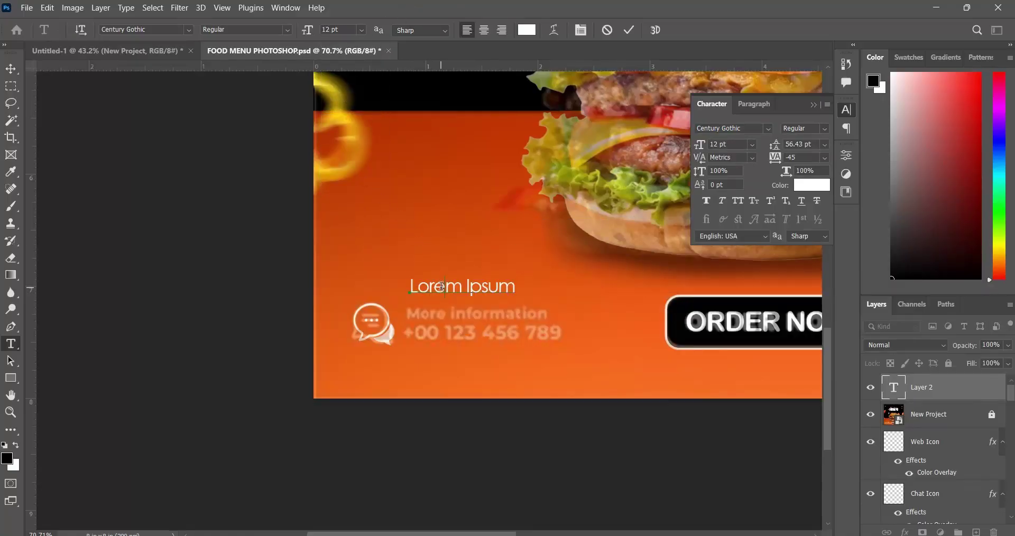
{"action": "triple_click", "coordinate": [440, 288]}
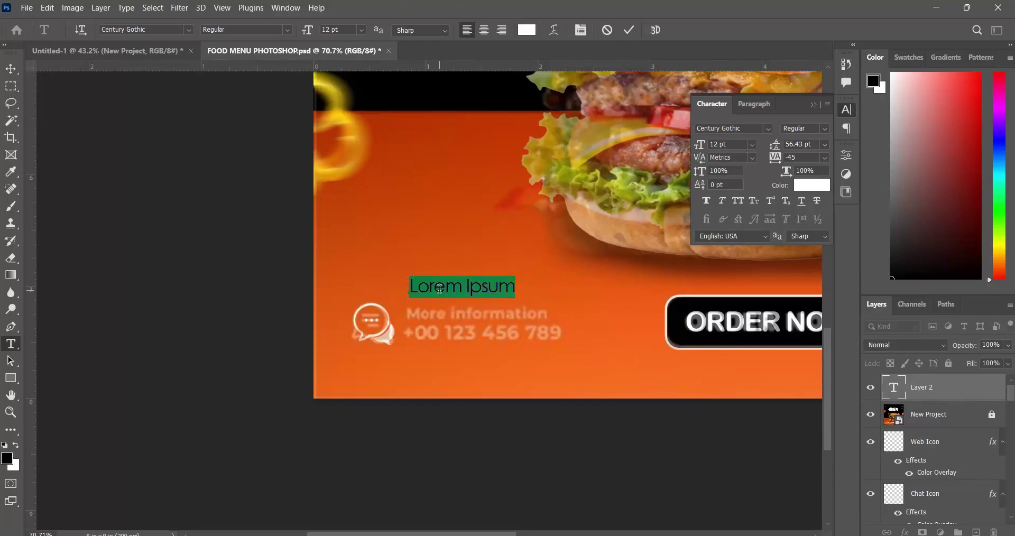
{"action": "type", "text": "More"}
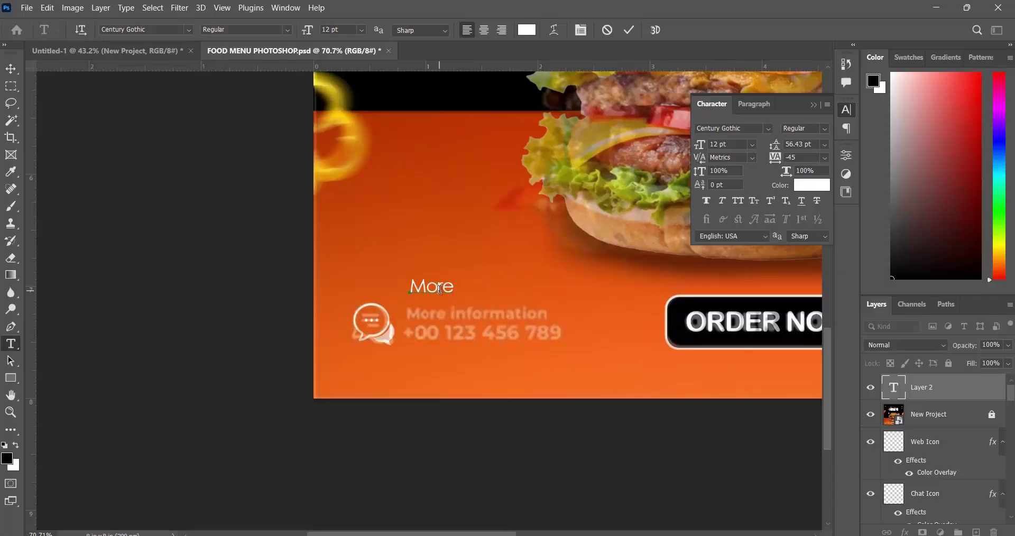
{"action": "type", "text": " information"}
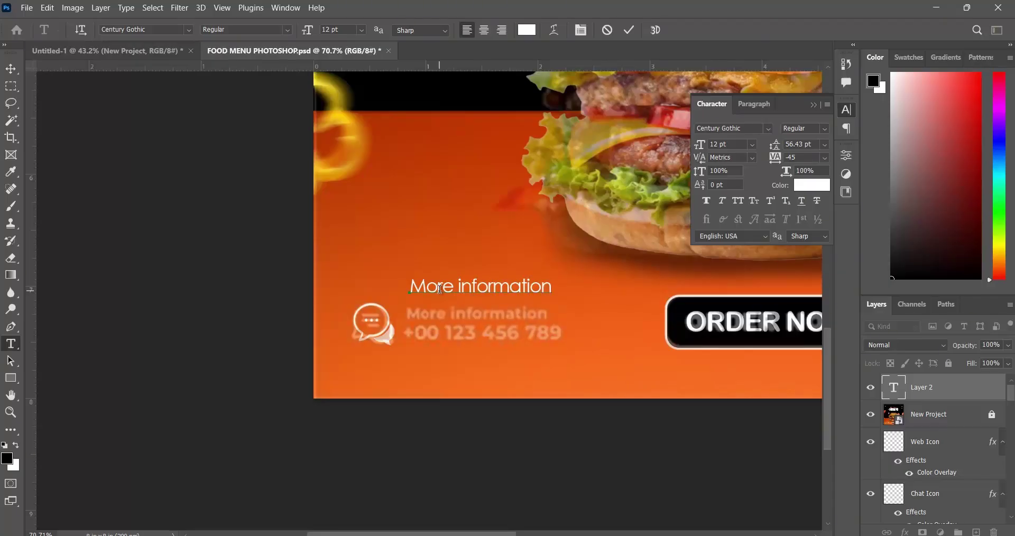
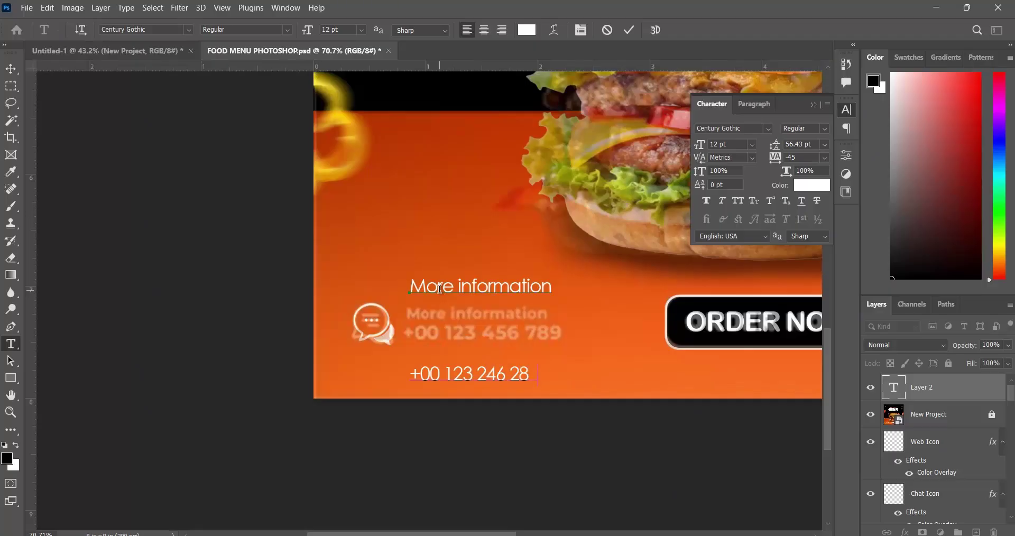
{"action": "key", "text": "BackSpace"}
{"action": "key", "text": "BackSpace"}
{"action": "key", "text": "BackSpace"}
Set the leading of both contact text lines to 10 pt and commit the text.
{"action": "left_click_drag", "start_coordinate": [545, 370], "coordinate": [337, 264]}
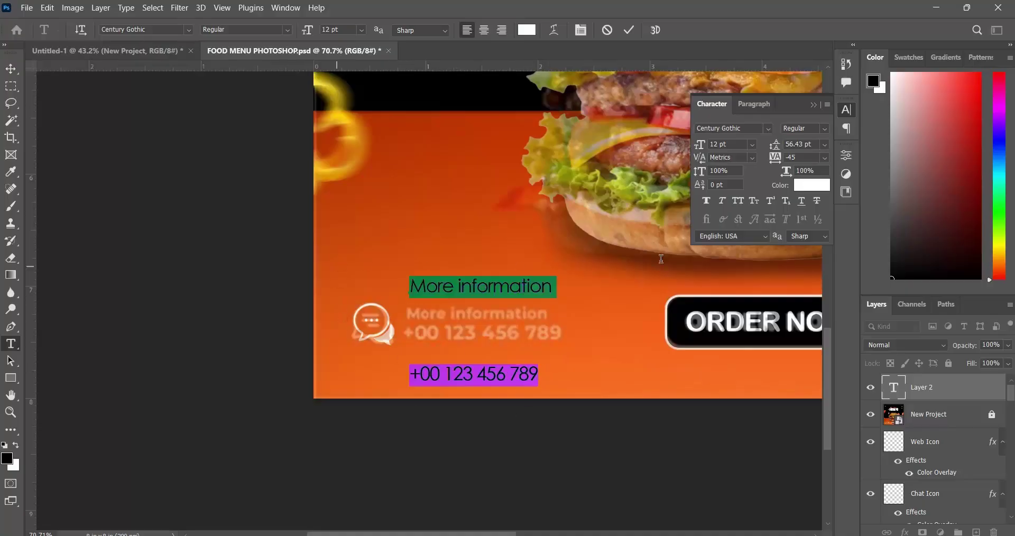
{"action": "left_click", "coordinate": [825, 144]}
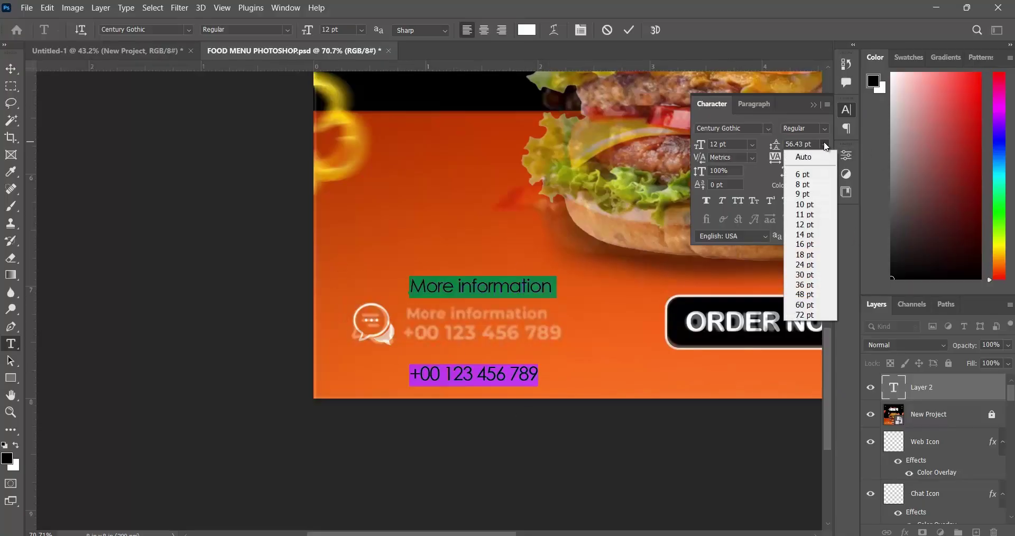
{"action": "left_click", "coordinate": [814, 204]}
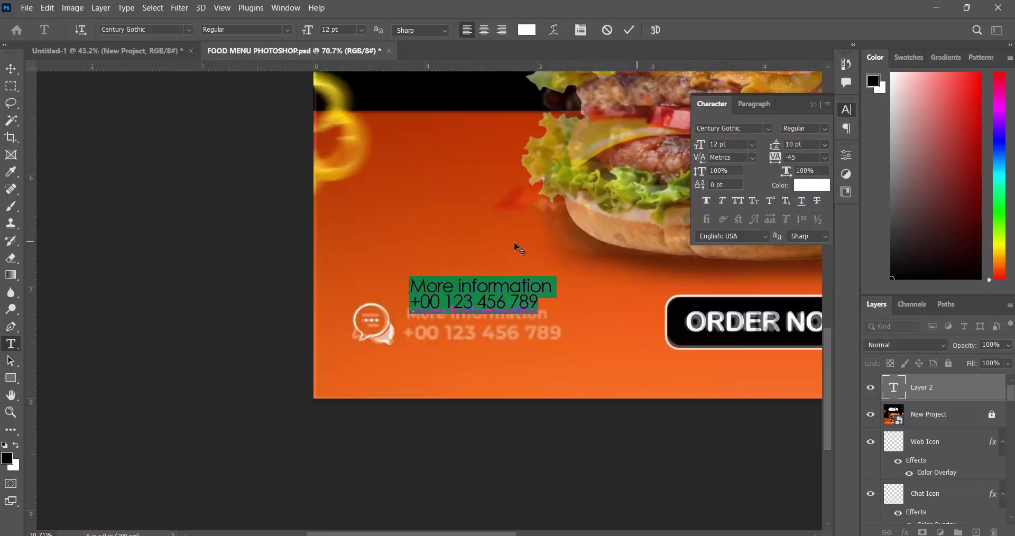
{"action": "left_click", "coordinate": [629, 31]}
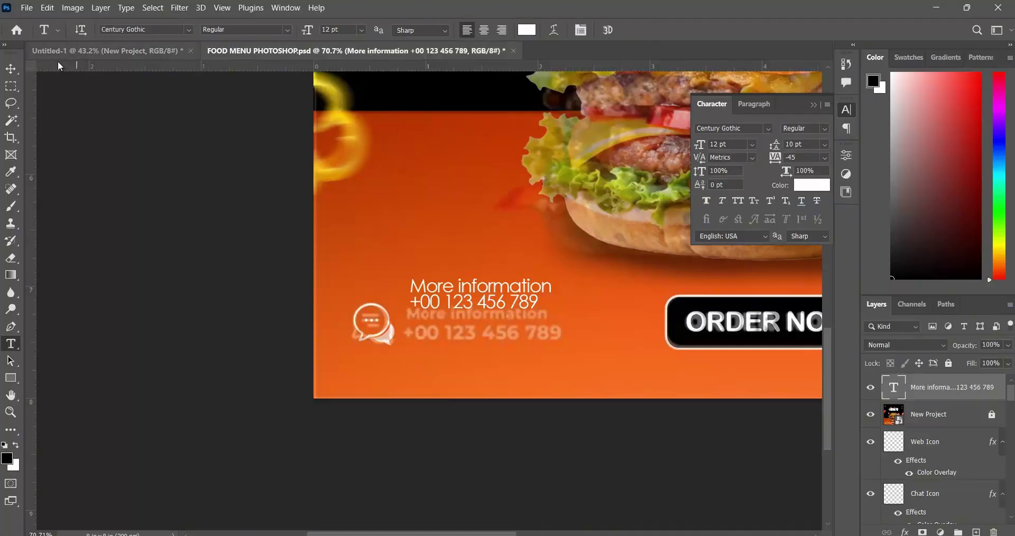
Move the contact text over the reference's phone contact text beside the chat icon and scale it to about 96%.
{"action": "left_click", "coordinate": [11, 69]}
{"action": "left_click_drag", "start_coordinate": [437, 292], "coordinate": [440, 316]}
{"action": "scroll", "coordinate": [435, 325], "scroll_direction": "up", "scroll_amount": 5}
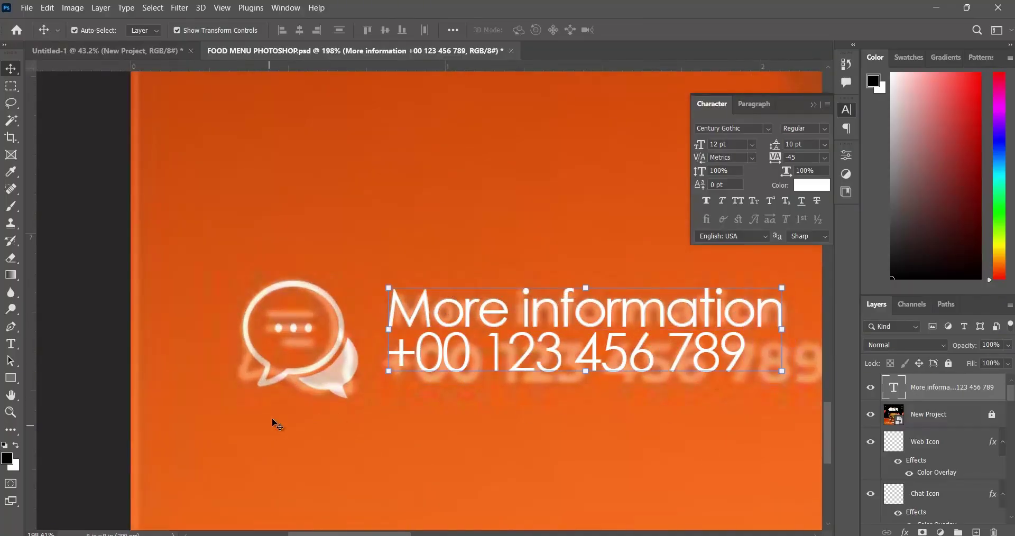
{"action": "left_click_drag", "start_coordinate": [390, 288], "coordinate": [401, 292]}
{"action": "left_click_drag", "start_coordinate": [479, 320], "coordinate": [462, 315]}
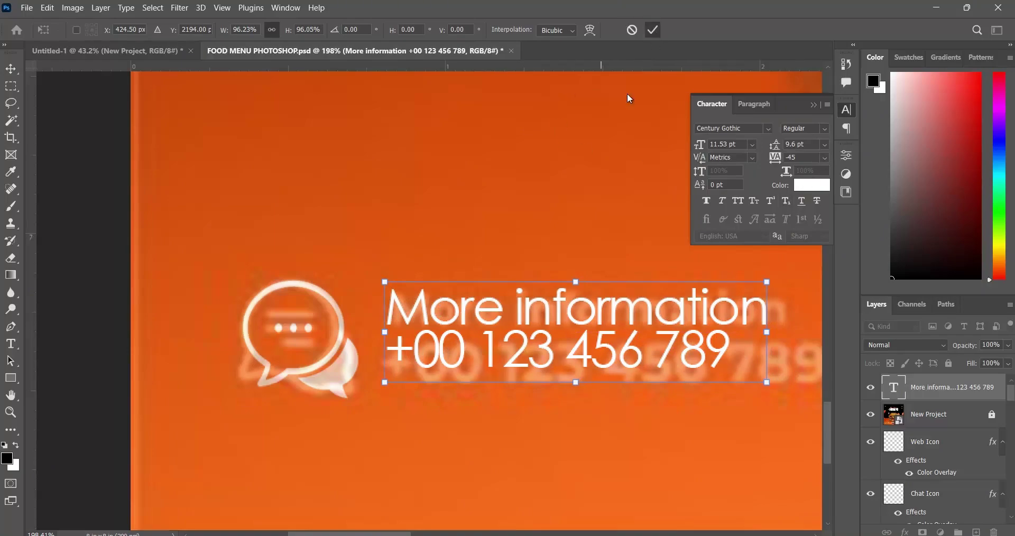
{"action": "key", "text": "Return"}
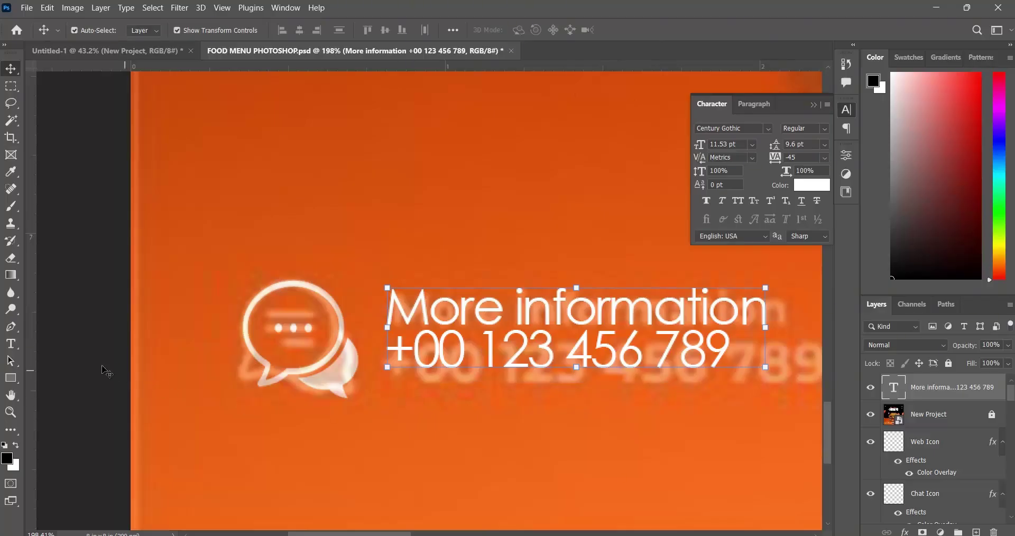
Set the phone number line's font size to 15 pt, leaving the "More information" line's size unchanged.
{"action": "left_click", "coordinate": [10, 344]}
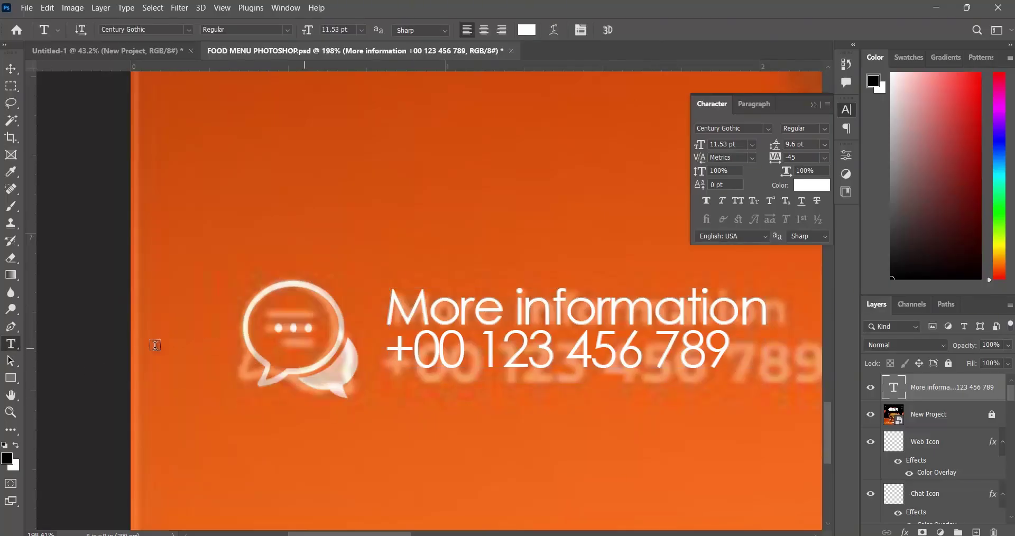
{"action": "left_click_drag", "start_coordinate": [385, 350], "coordinate": [728, 349]}
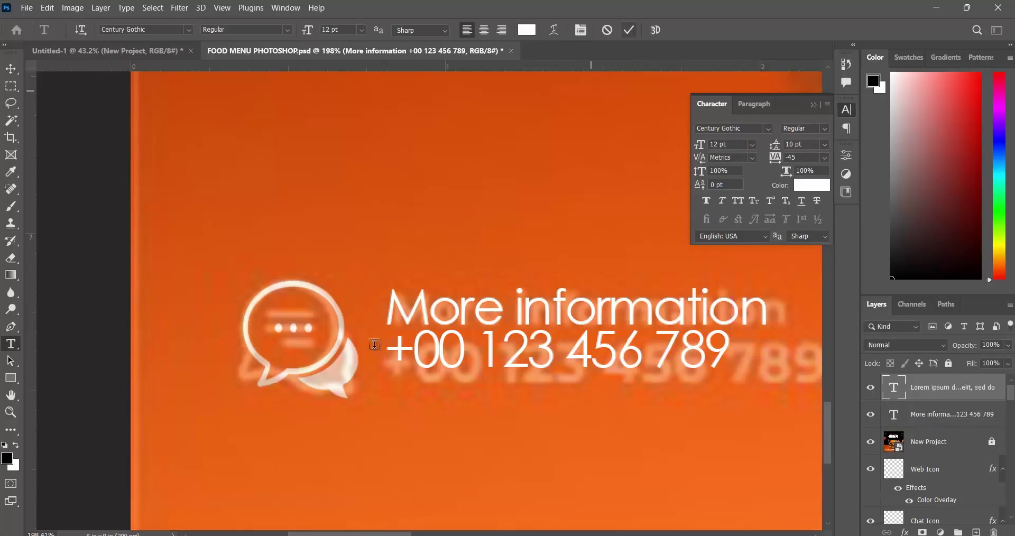
{"action": "left_click_drag", "start_coordinate": [390, 354], "coordinate": [739, 358]}
{"action": "left_click", "coordinate": [754, 145]}
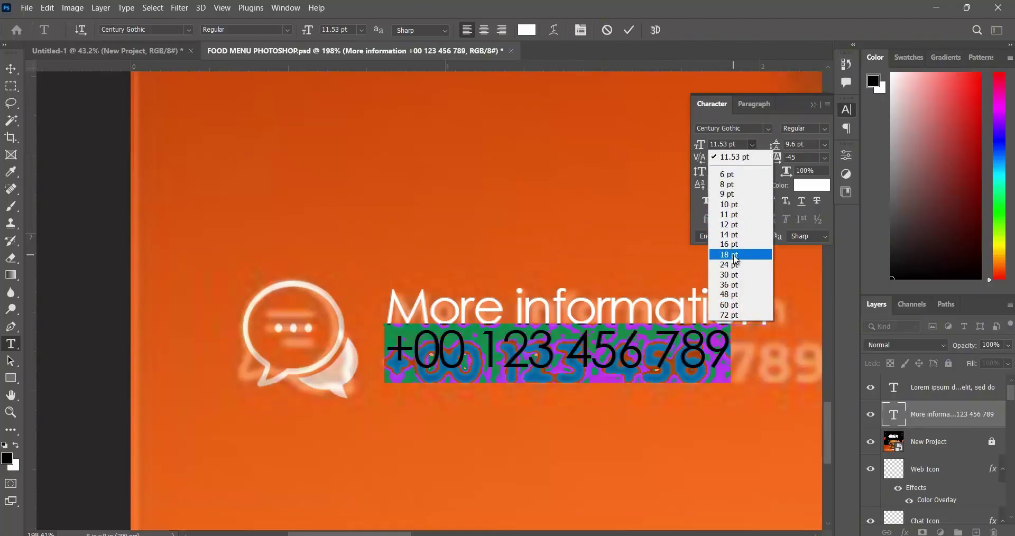
{"action": "left_click", "coordinate": [735, 256]}
{"action": "left_click", "coordinate": [752, 144]}
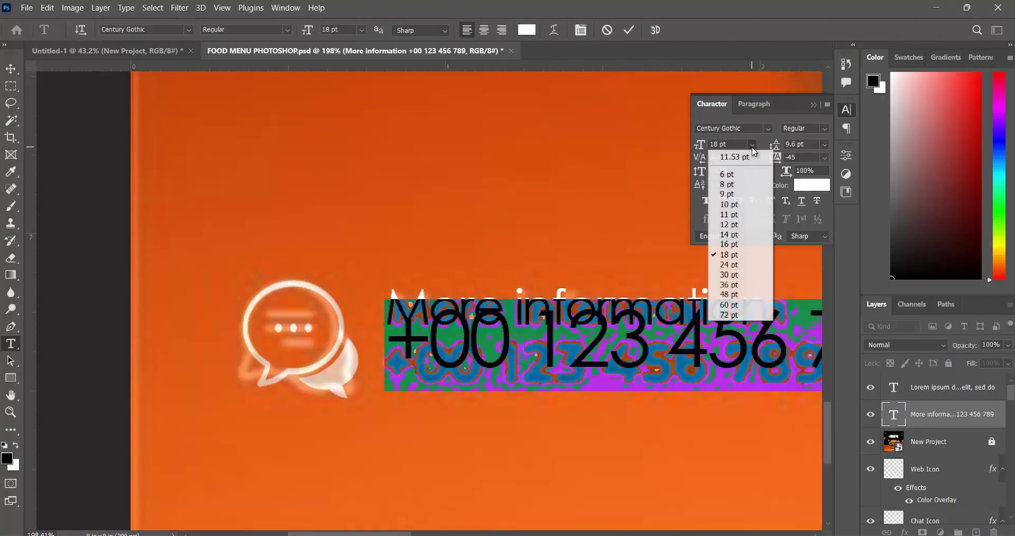
{"action": "left_click", "coordinate": [722, 244]}
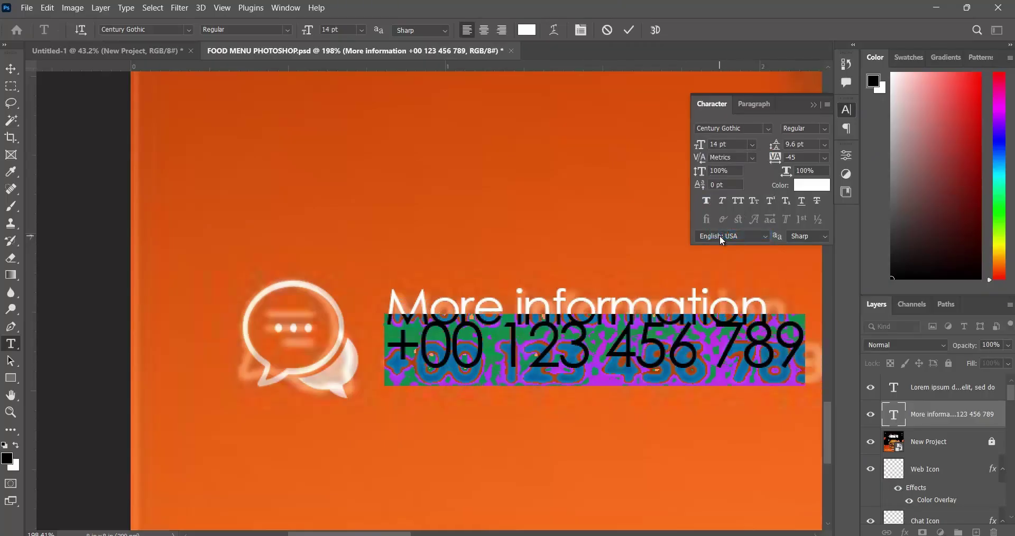
{"action": "left_click", "coordinate": [751, 145]}
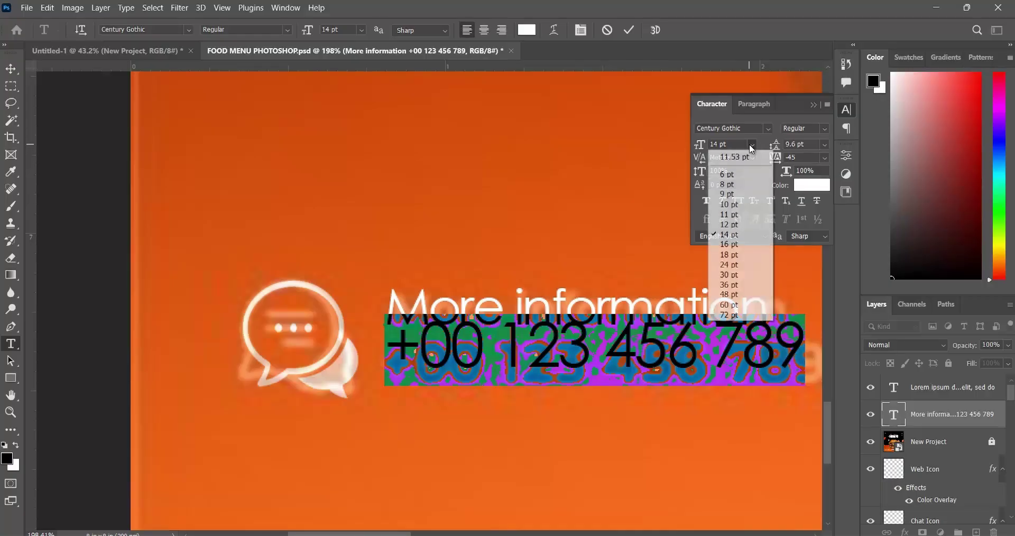
{"action": "left_click", "coordinate": [723, 244]}
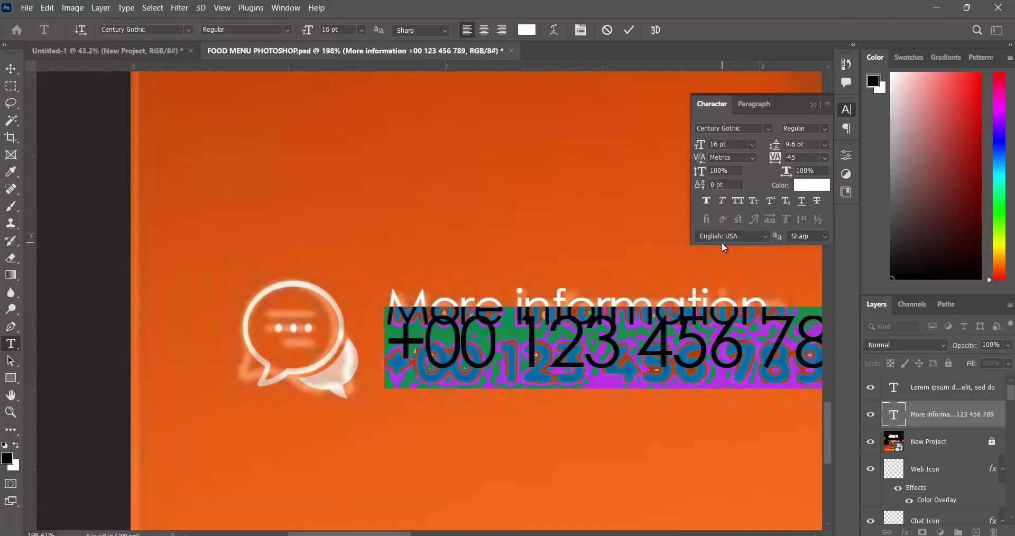
{"action": "left_click", "coordinate": [724, 144]}
{"action": "type", "text": "15"}
{"action": "key", "text": "Return"}
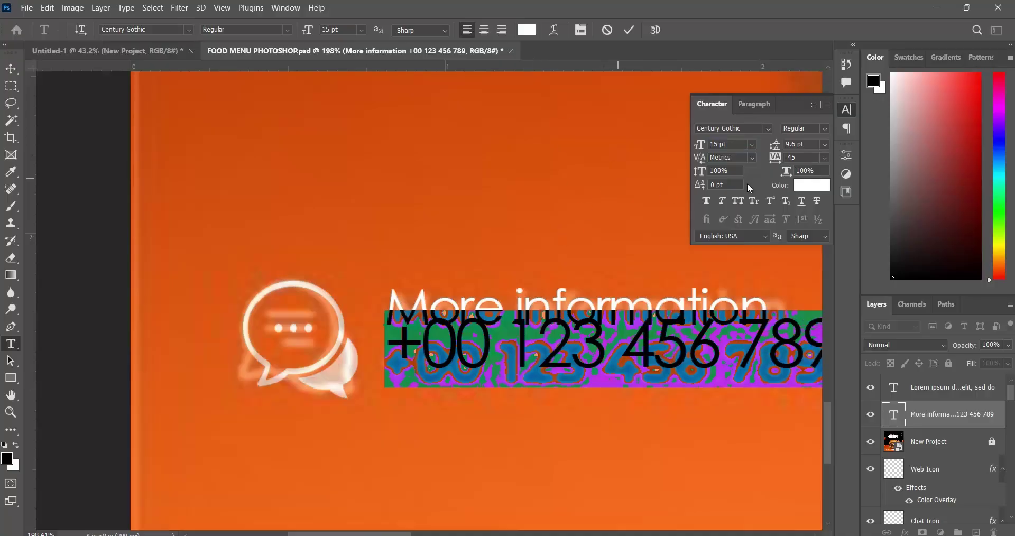
Set the phone number line's leading to 14 pt and commit the text edit.
{"action": "left_click", "coordinate": [824, 144]}
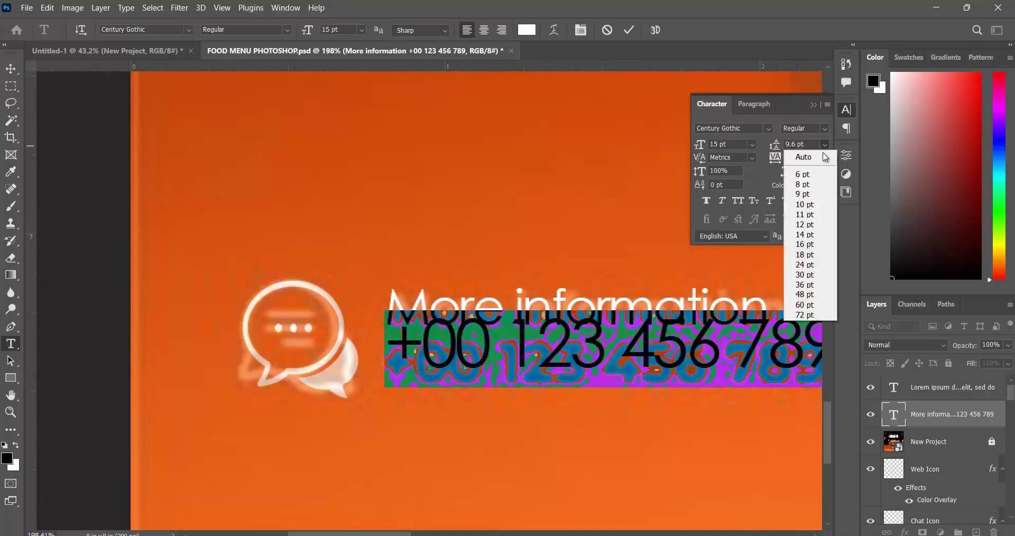
{"action": "left_click", "coordinate": [814, 235]}
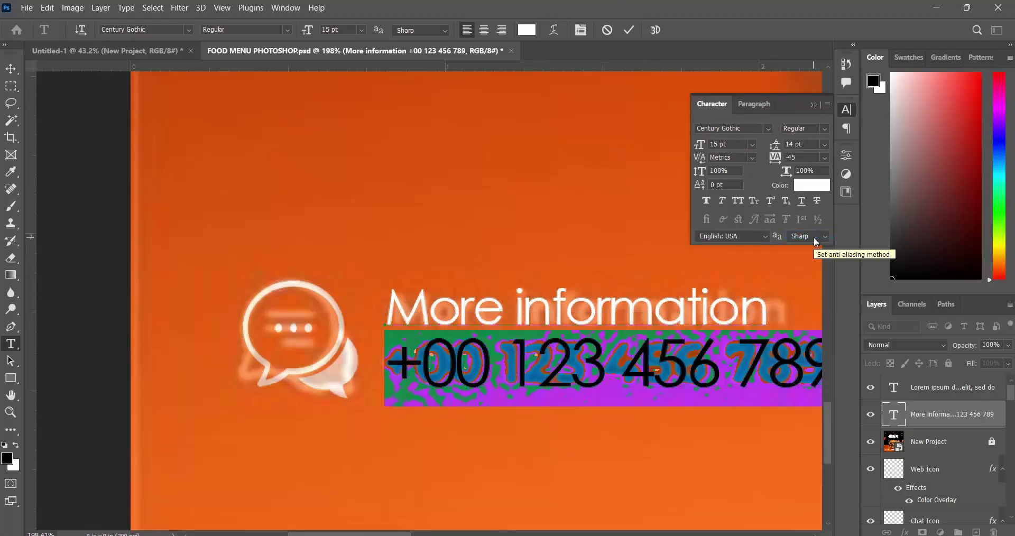
{"action": "left_click", "coordinate": [629, 30]}
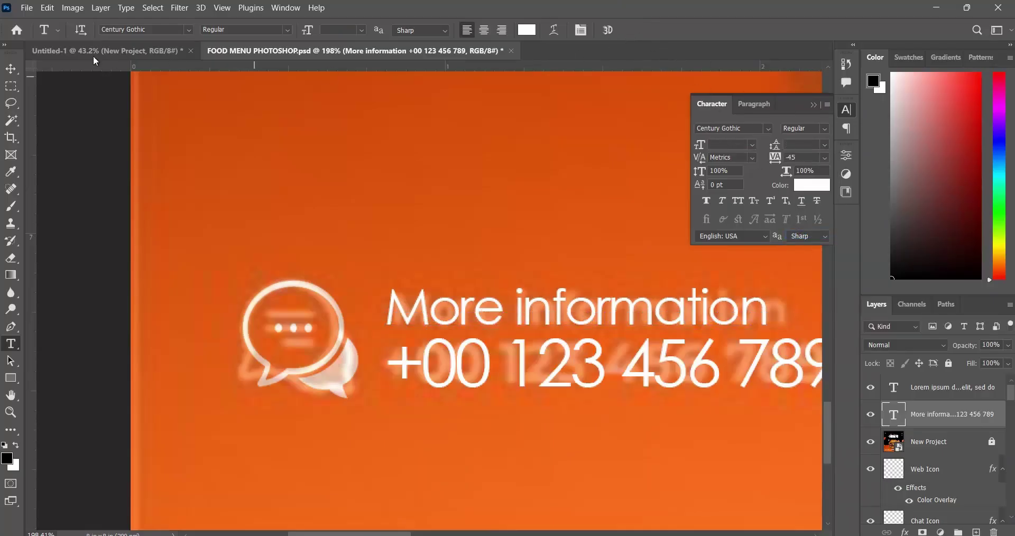
Check the contact text against the reference, set both lines beside the chat icon to Century Gothic Bold without faux bold, and commit.
{"action": "scroll", "coordinate": [418, 332], "scroll_direction": "down", "scroll_amount": 5}
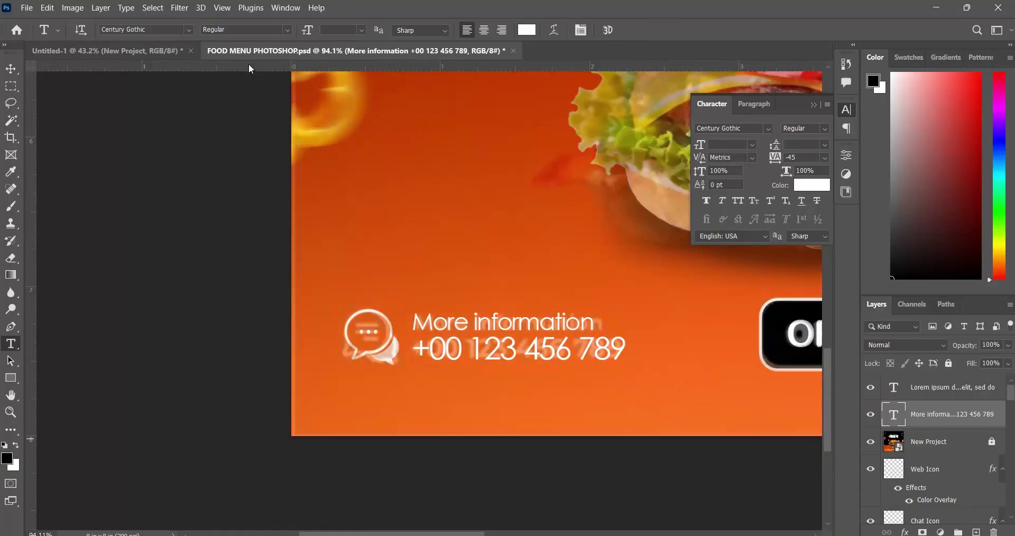
{"action": "left_click", "coordinate": [156, 52]}
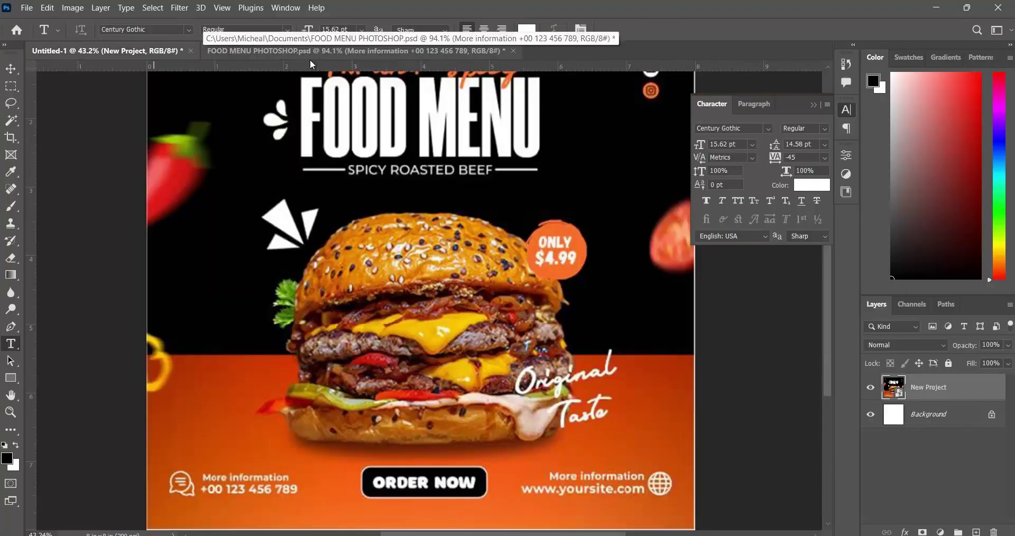
{"action": "left_click", "coordinate": [321, 50]}
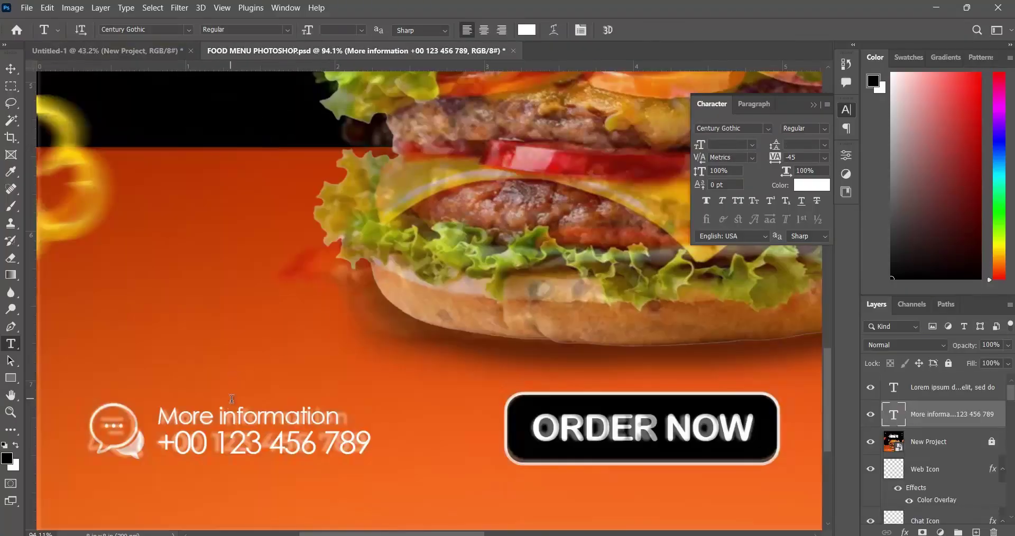
{"action": "left_click", "coordinate": [208, 444]}
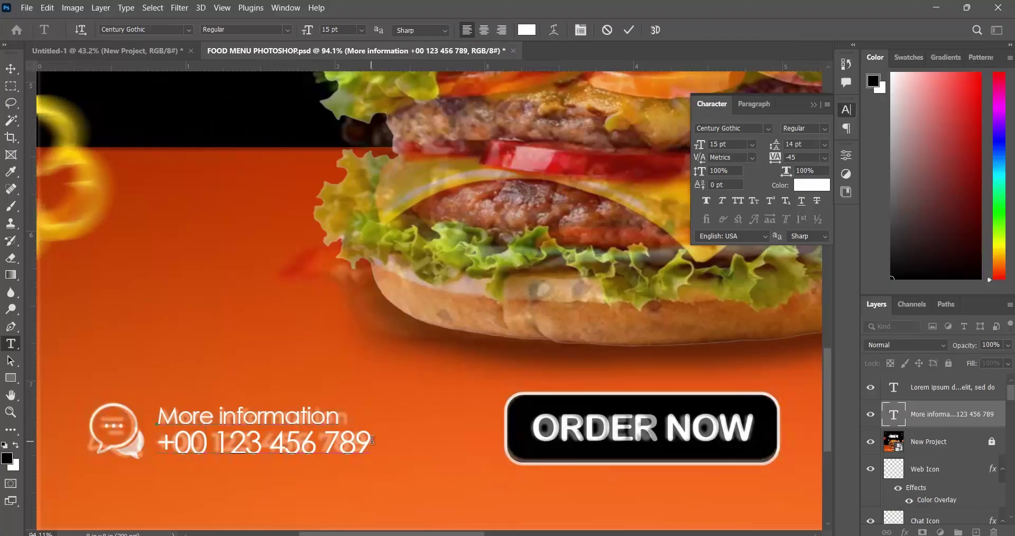
{"action": "key", "text": "ctrl+a"}
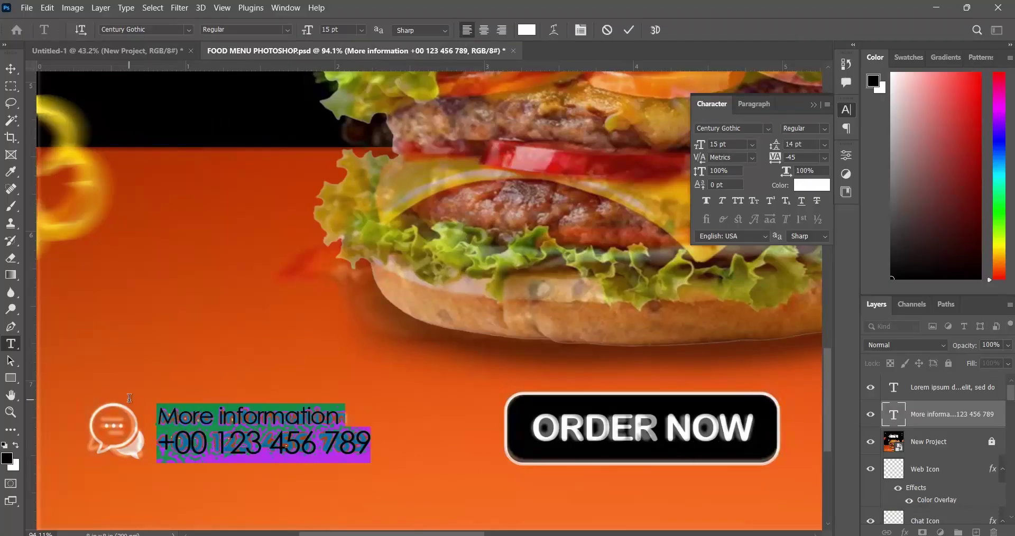
{"action": "left_click", "coordinate": [706, 201]}
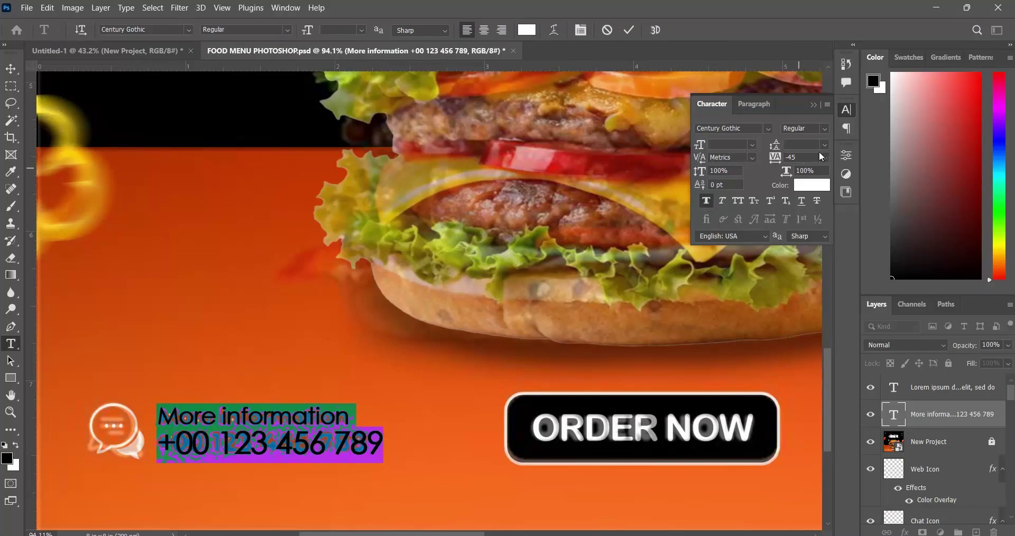
{"action": "left_click", "coordinate": [827, 131]}
{"action": "left_click", "coordinate": [806, 161]}
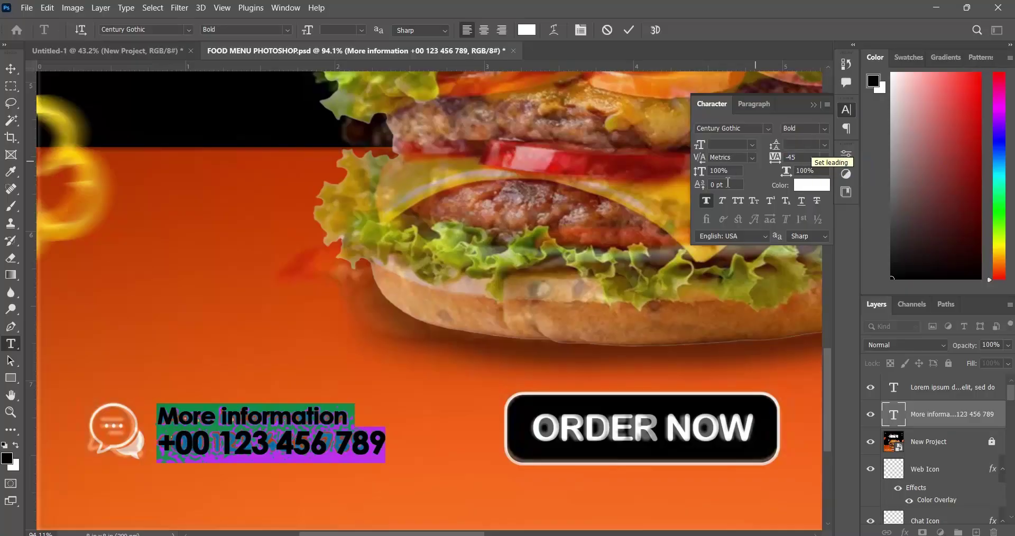
{"action": "left_click", "coordinate": [706, 201]}
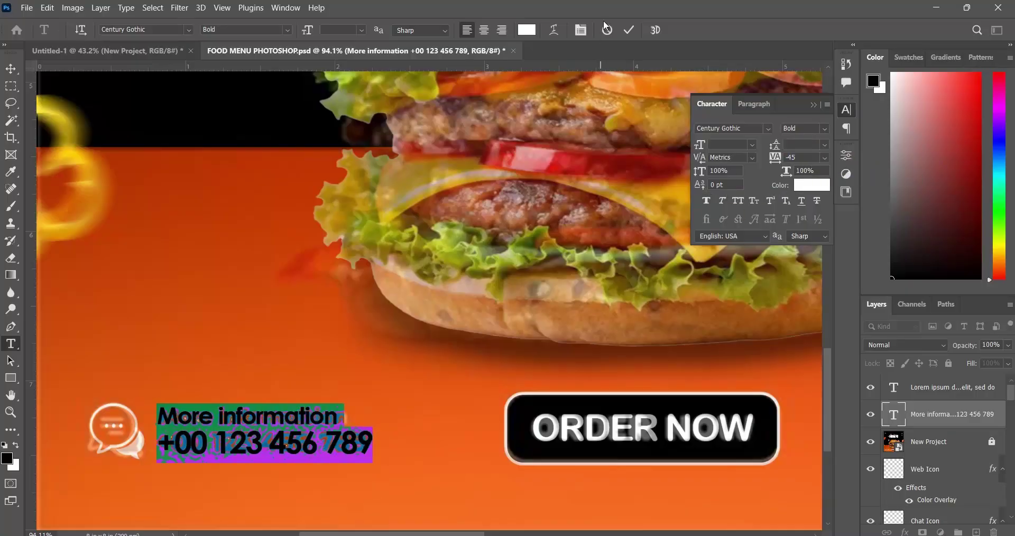
{"action": "left_click", "coordinate": [628, 30]}
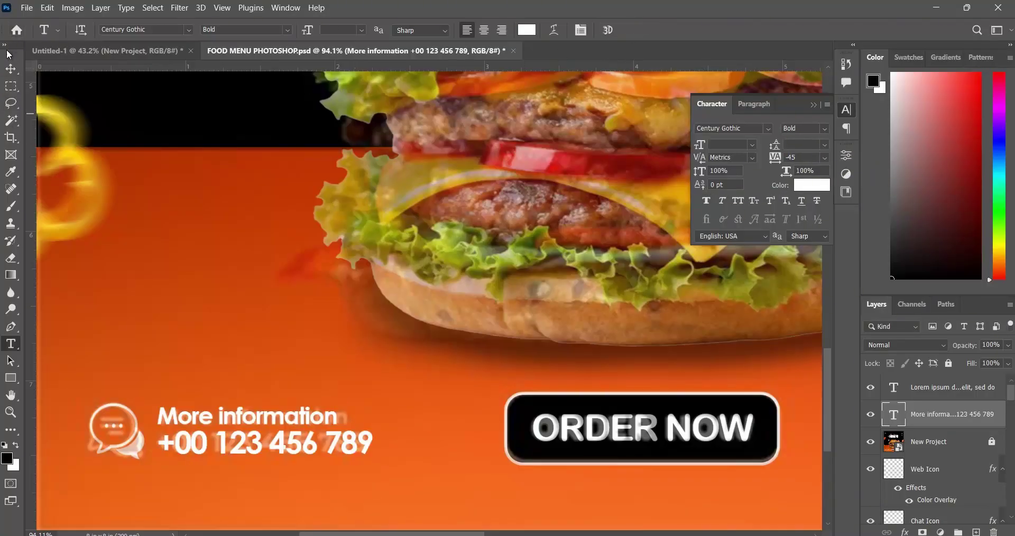
Duplicate the bold contact text and place the copy over the reference's website text beside the globe icon.
{"action": "left_click", "coordinate": [11, 73]}
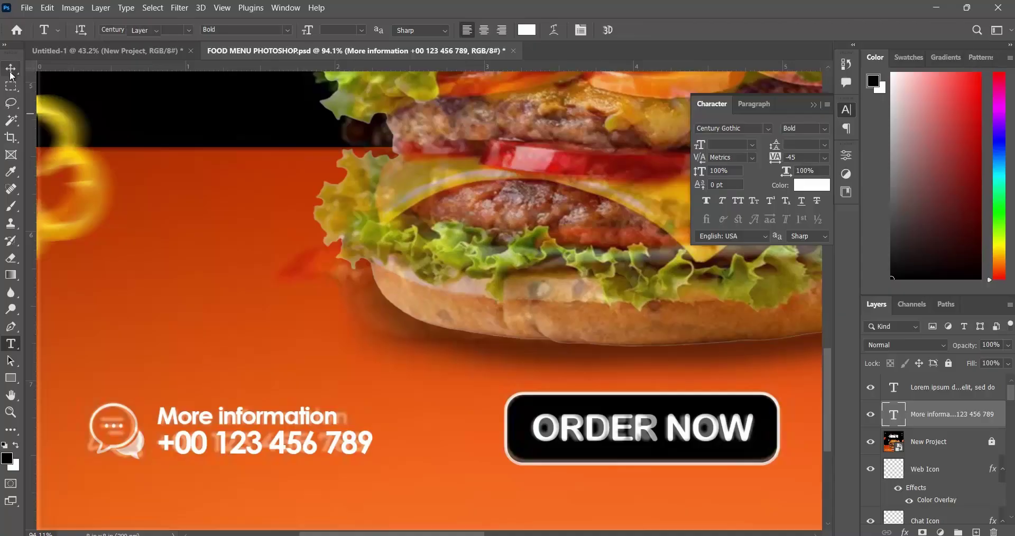
{"action": "left_click", "coordinate": [109, 51]}
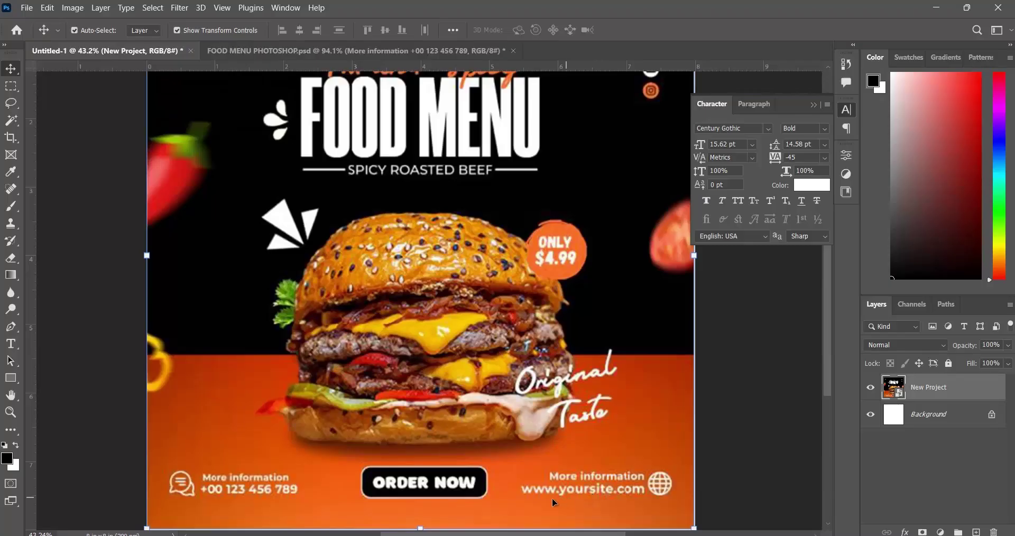
{"action": "left_click", "coordinate": [264, 52]}
{"action": "scroll", "coordinate": [366, 385], "scroll_direction": "down", "scroll_amount": 3}
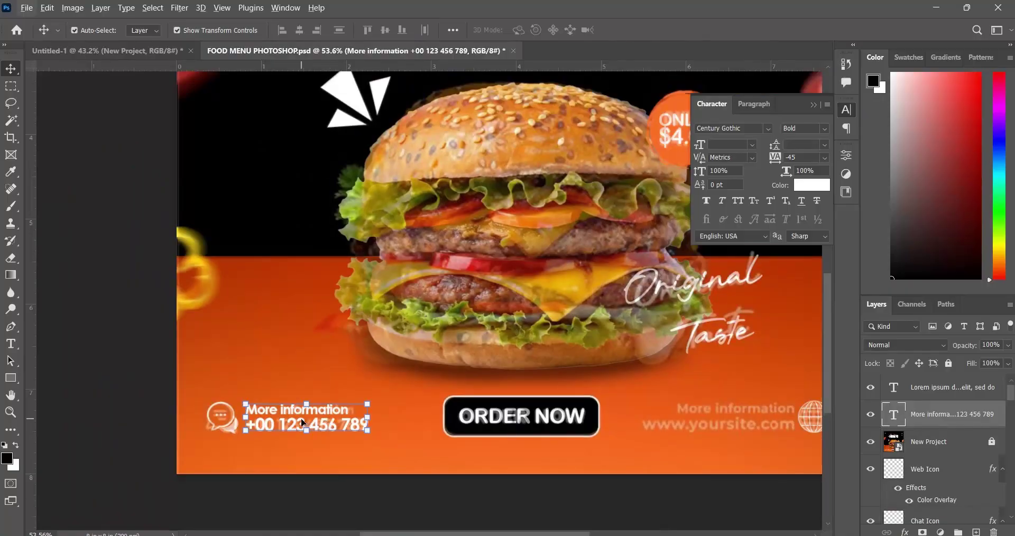
{"action": "scroll", "coordinate": [329, 420], "scroll_direction": "up", "scroll_amount": 2}
{"action": "scroll", "coordinate": [329, 447], "scroll_direction": "up", "scroll_amount": 2}
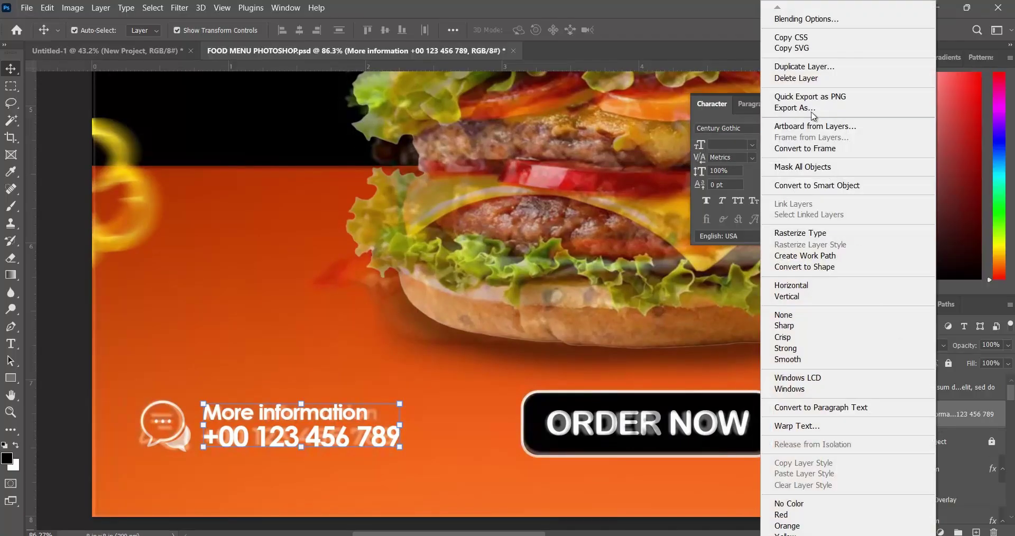
{"action": "left_click", "coordinate": [343, 427]}
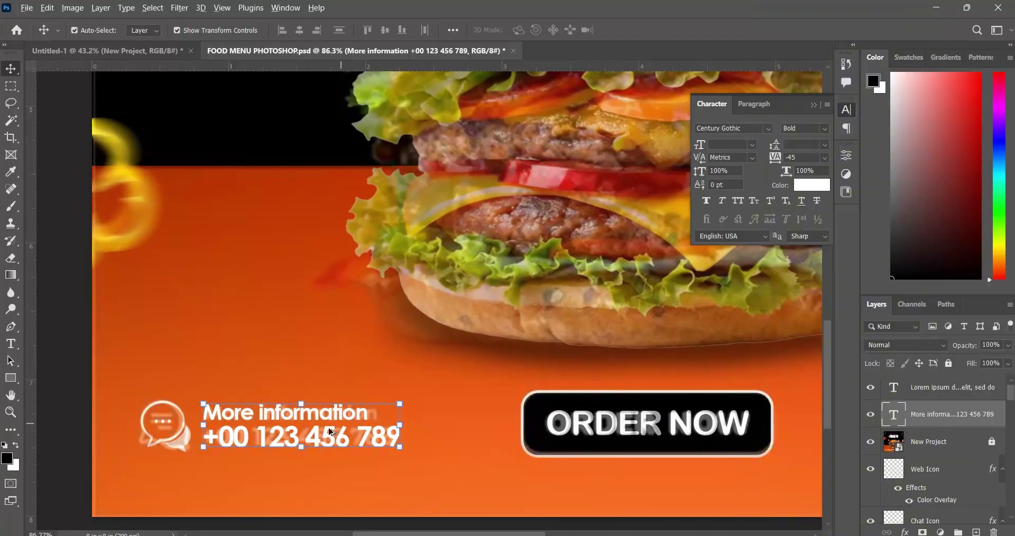
{"action": "left_click_drag", "start_coordinate": [338, 434], "coordinate": [851, 434]}
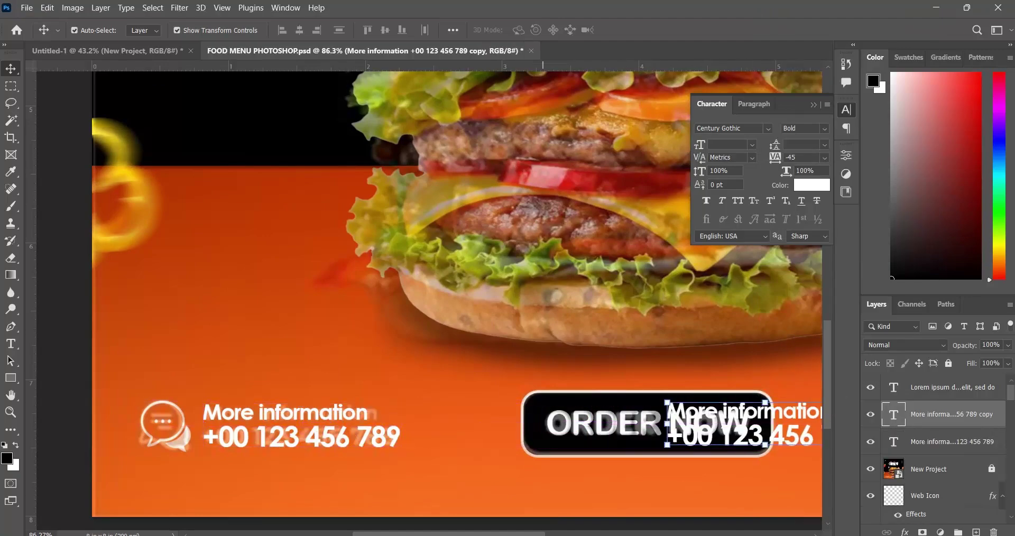
{"action": "left_click_drag", "start_coordinate": [528, 535], "coordinate": [622, 520]}
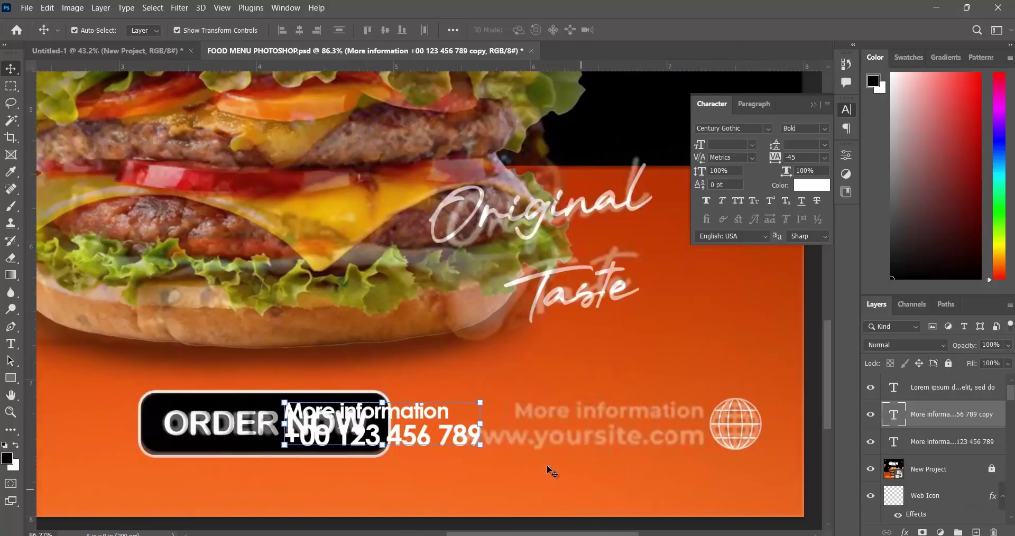
{"action": "left_click_drag", "start_coordinate": [445, 442], "coordinate": [665, 442]}
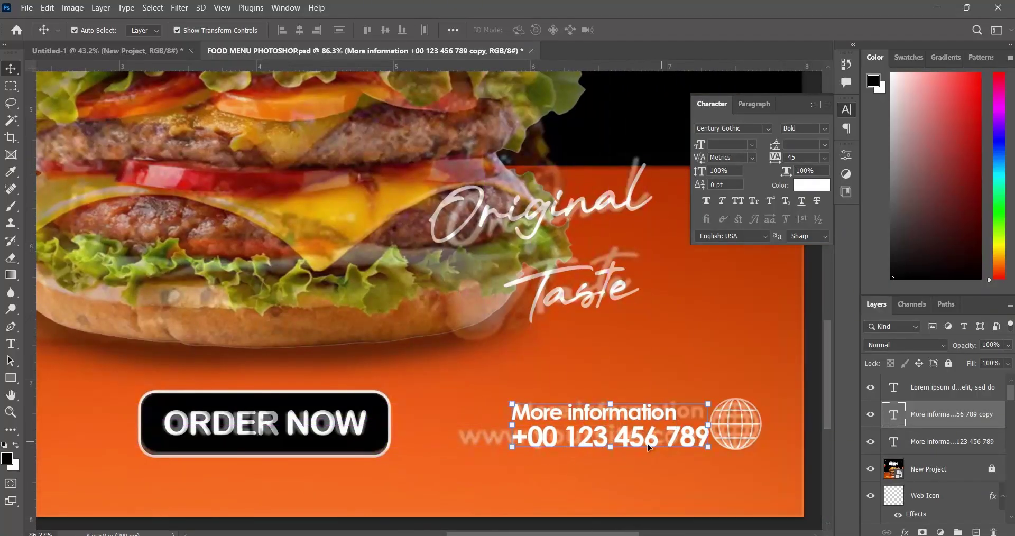
{"action": "left_click_drag", "start_coordinate": [573, 440], "coordinate": [554, 429]}
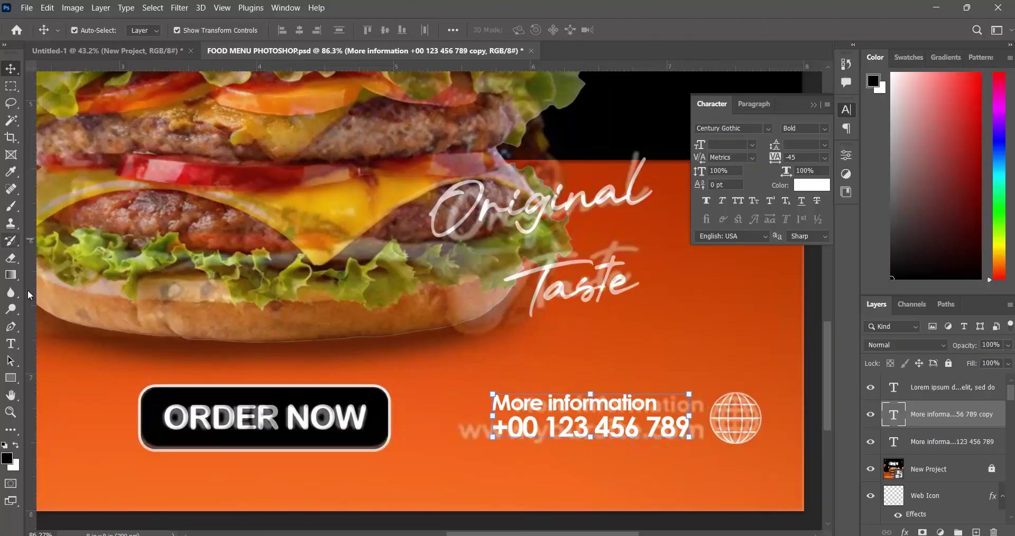
Right-align the duplicated contact text and reposition it so it ends just before the globe icon.
{"action": "left_click", "coordinate": [753, 104]}
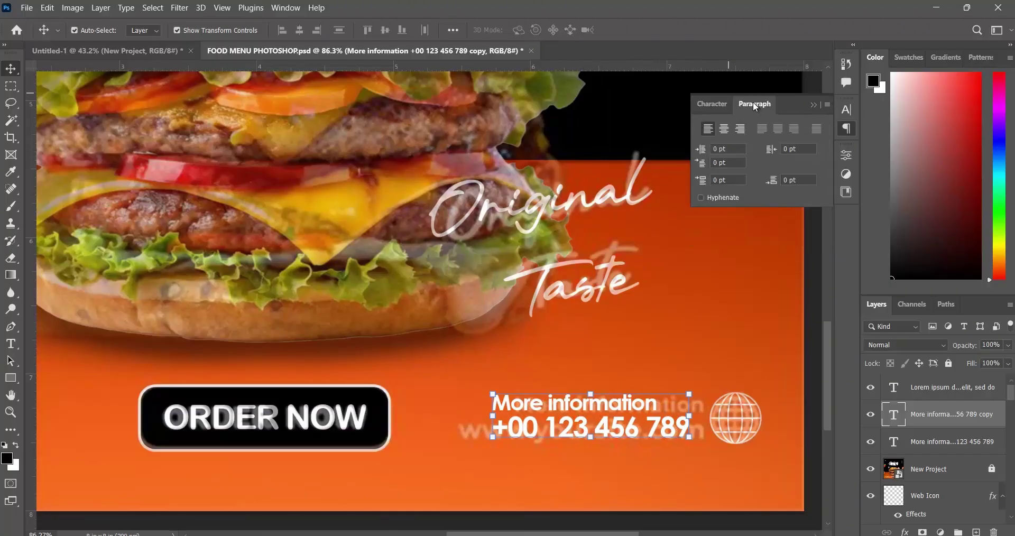
{"action": "left_click", "coordinate": [740, 129]}
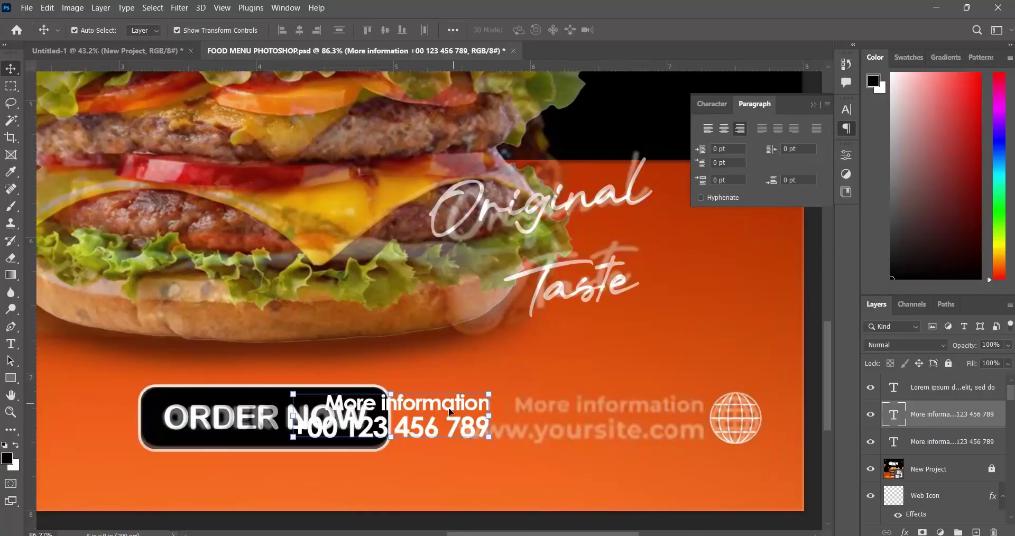
{"action": "left_click_drag", "start_coordinate": [450, 412], "coordinate": [661, 410]}
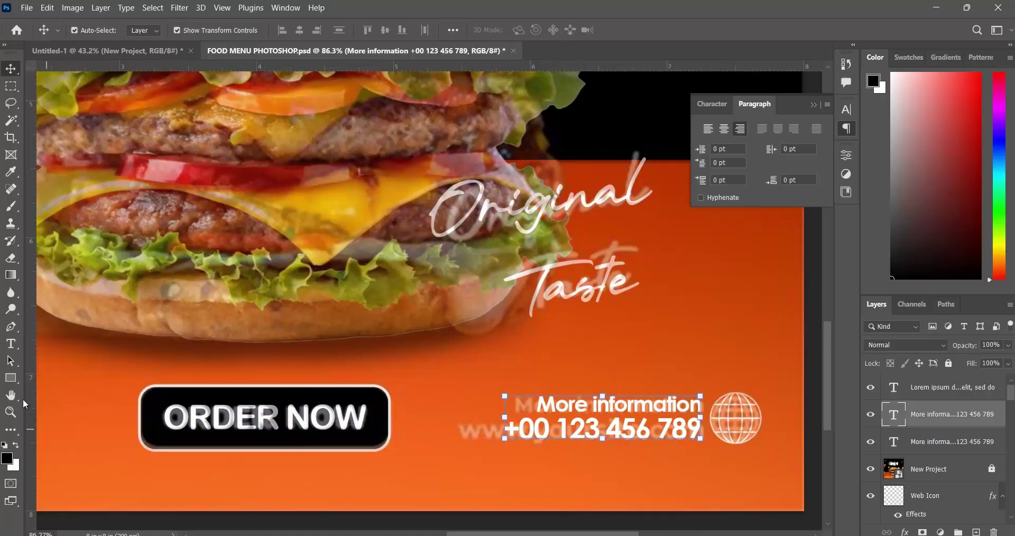
{"action": "left_click", "coordinate": [11, 344]}
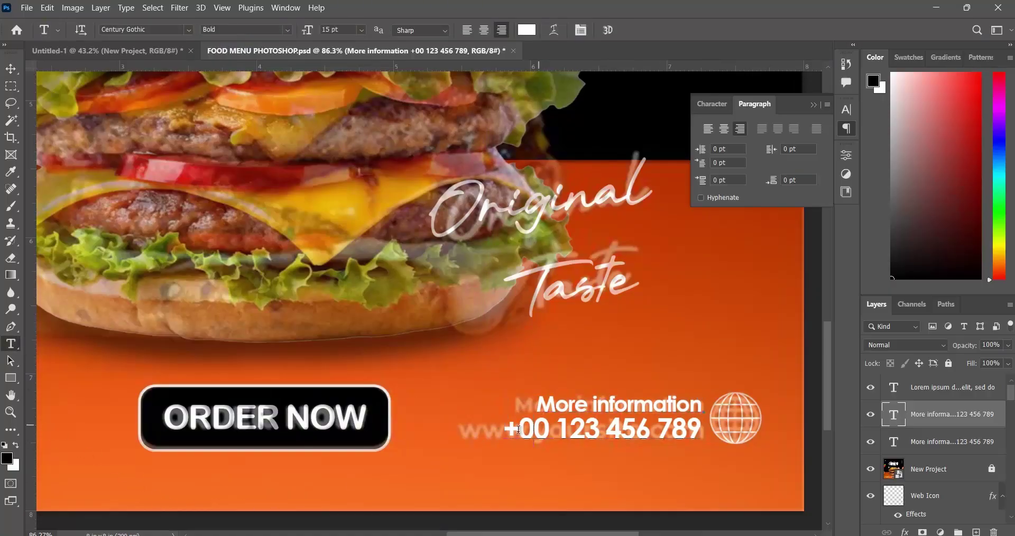
{"action": "left_click_drag", "start_coordinate": [520, 430], "coordinate": [503, 429]}
{"action": "left_click_drag", "start_coordinate": [600, 435], "coordinate": [701, 431]}
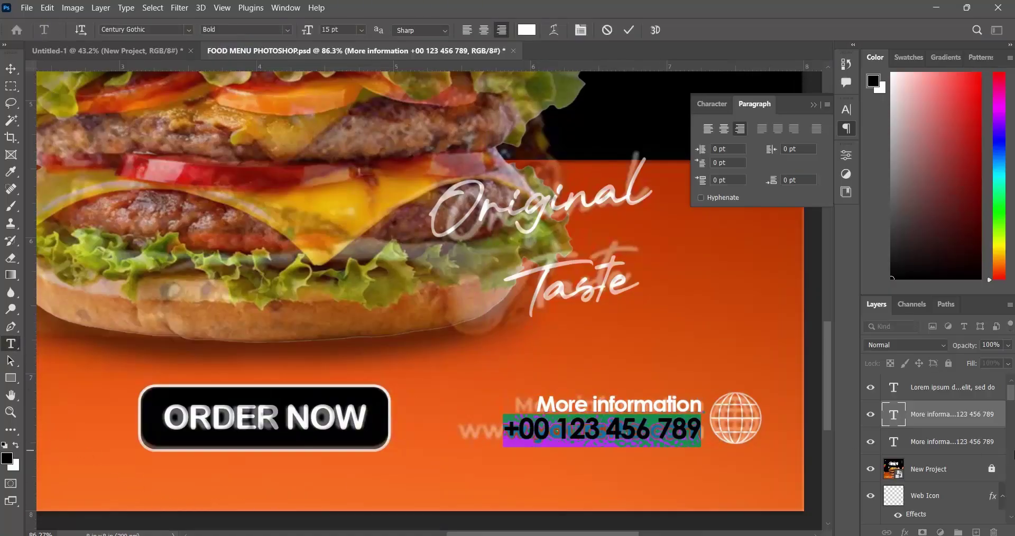
{"action": "type", "text": "www"}
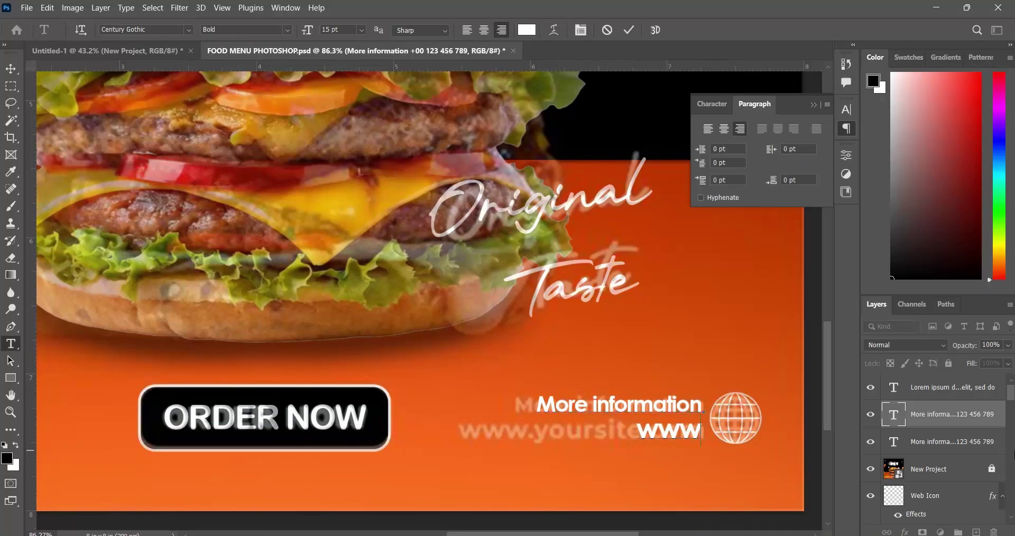
{"action": "type", "text": ".y"}
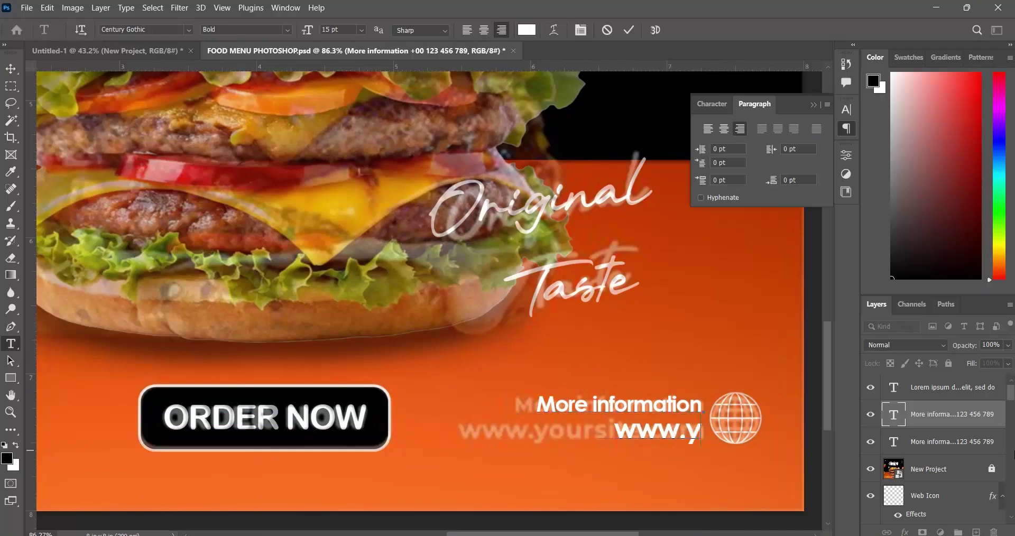
{"action": "type", "text": "oursite"}
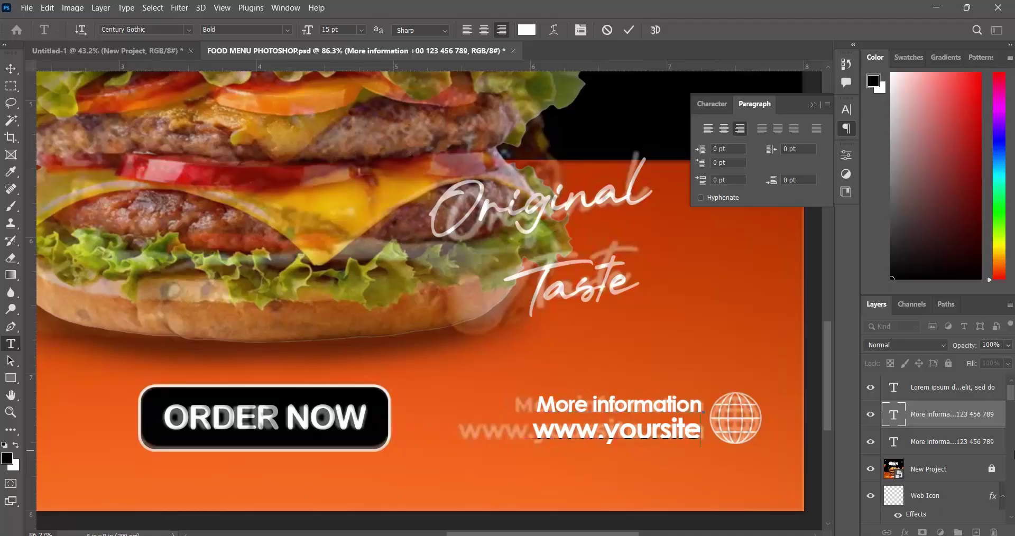
{"action": "type", "text": ".com"}
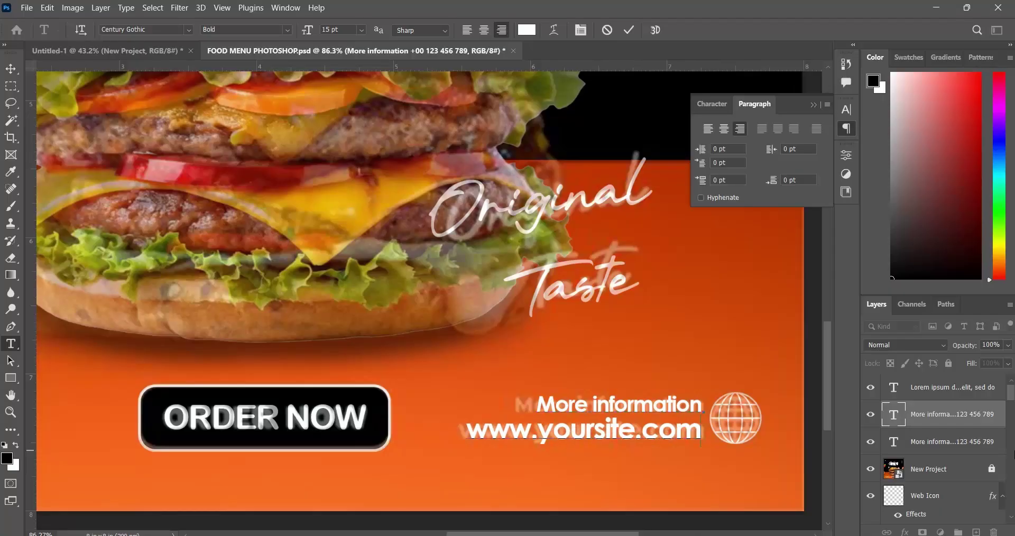
{"action": "left_click", "coordinate": [629, 30]}
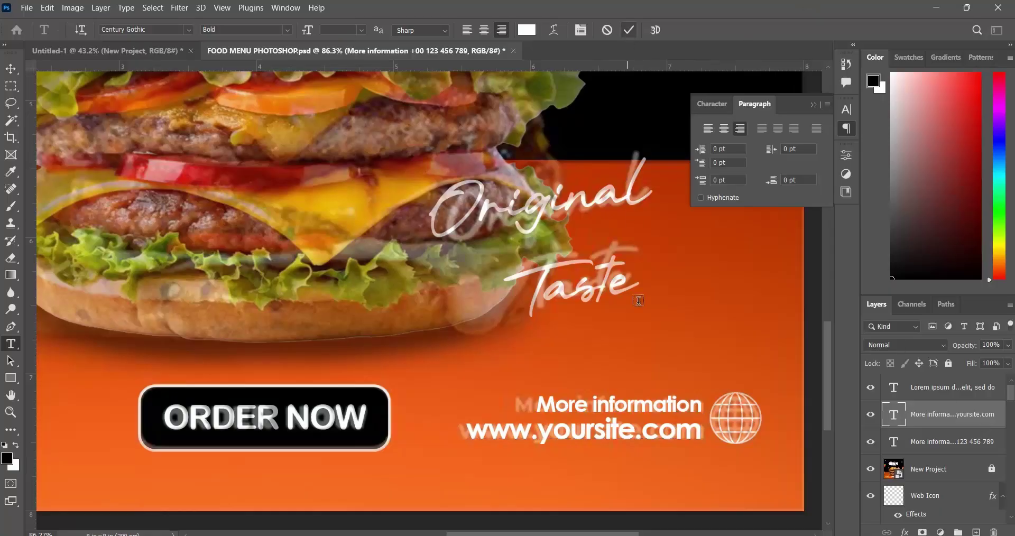
Hide the New Project reference layer over the flyer and deselect all layers.
{"action": "scroll", "coordinate": [587, 351], "scroll_direction": "down", "scroll_amount": 2}
{"action": "scroll", "coordinate": [587, 351], "scroll_direction": "down", "scroll_amount": 3}
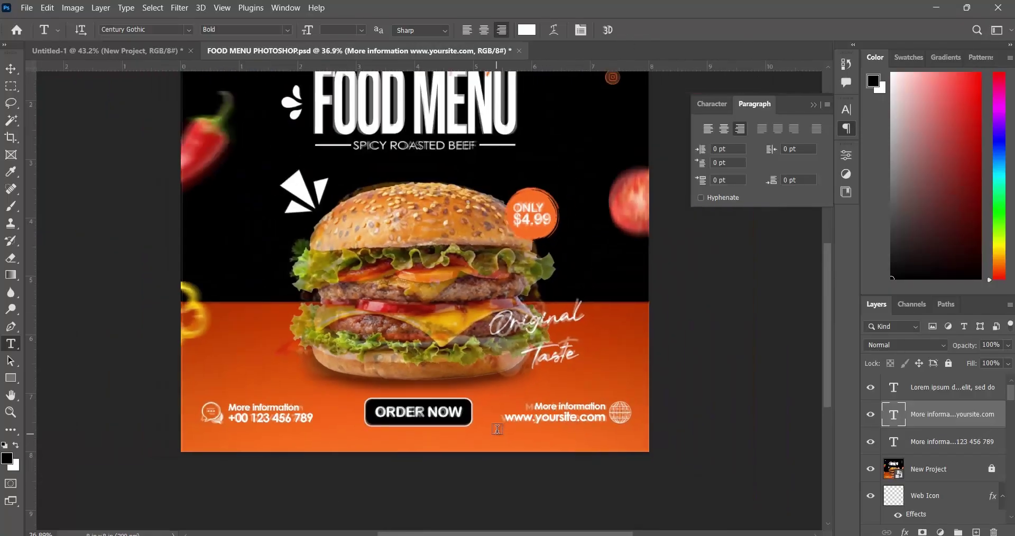
{"action": "scroll", "coordinate": [550, 370], "scroll_direction": "up", "scroll_amount": 1}
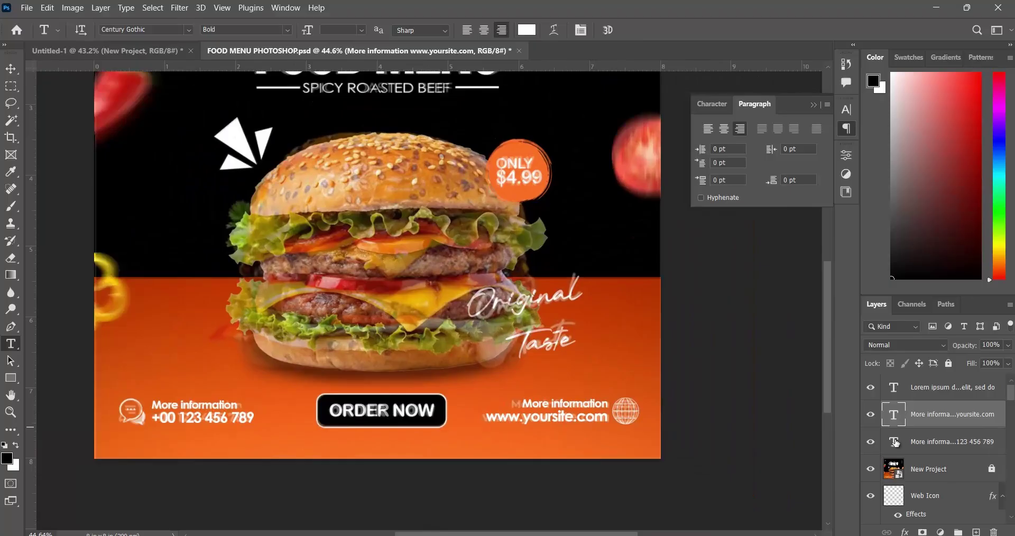
{"action": "left_click", "coordinate": [871, 470]}
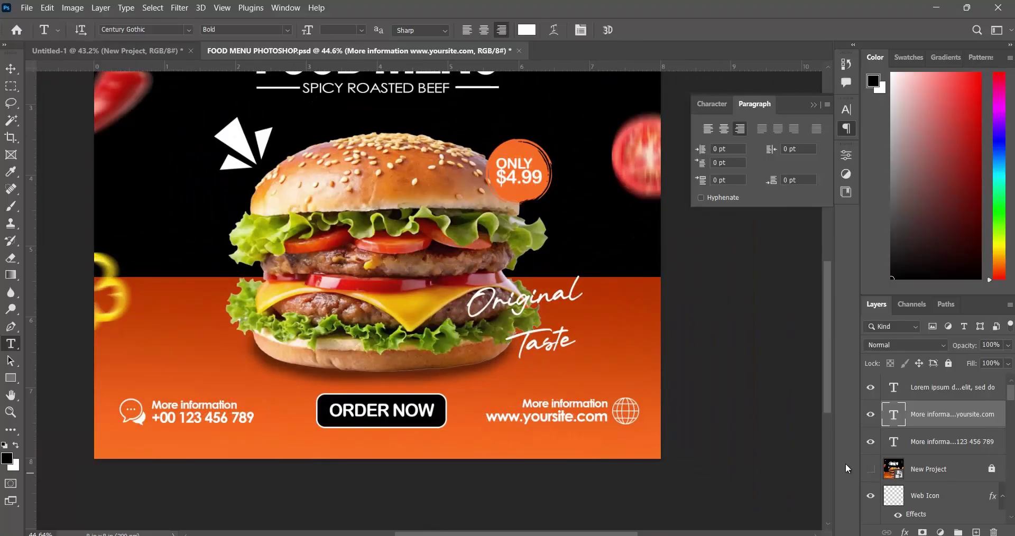
{"action": "left_click", "coordinate": [11, 69]}
{"action": "left_click", "coordinate": [721, 247]}
{"action": "scroll", "coordinate": [519, 264], "scroll_direction": "down", "scroll_amount": 3}
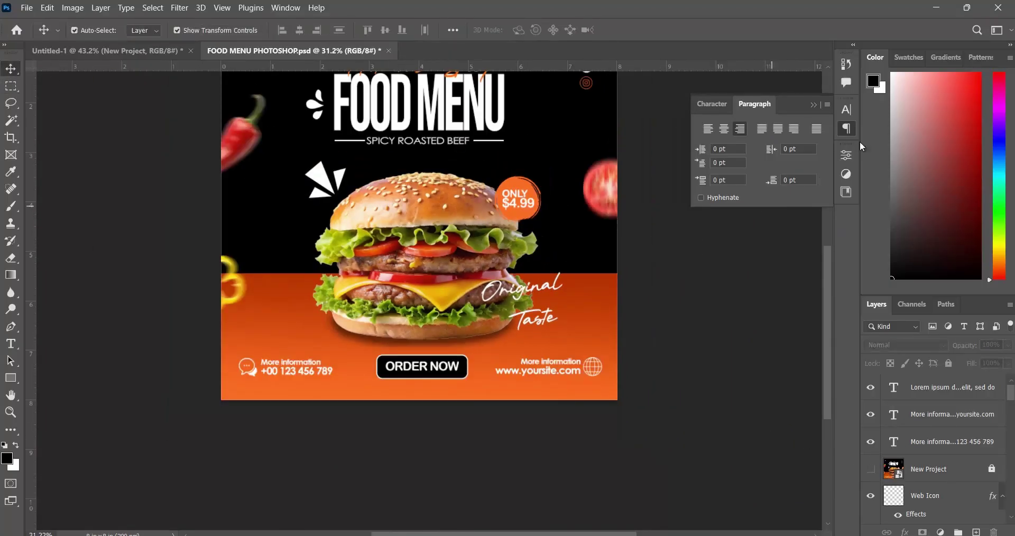
Collapse the paragraph settings, view the whole flyer, and switch to the Untitled-1 reference document to compare.
{"action": "left_click", "coordinate": [814, 105]}
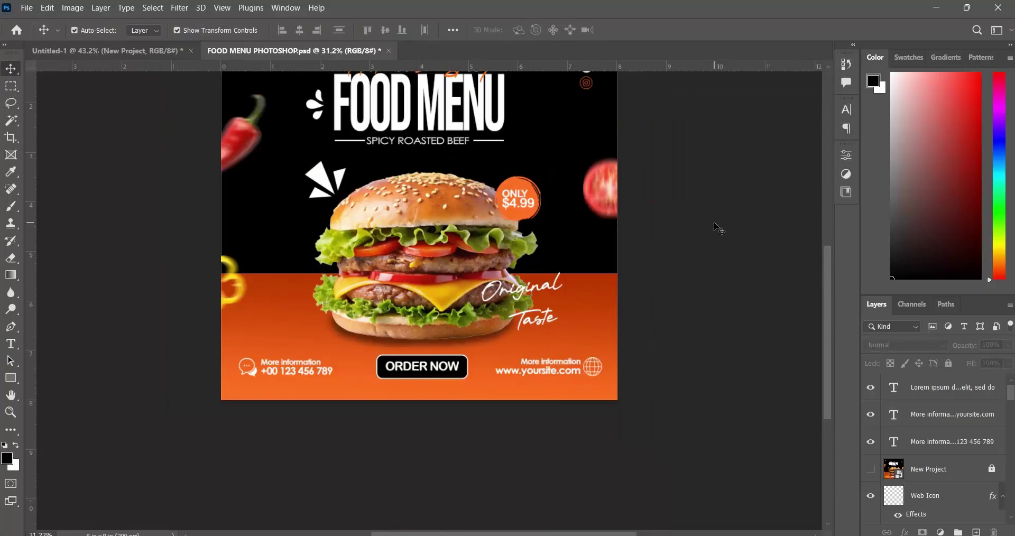
{"action": "scroll", "coordinate": [708, 224], "scroll_direction": "up", "scroll_amount": 2}
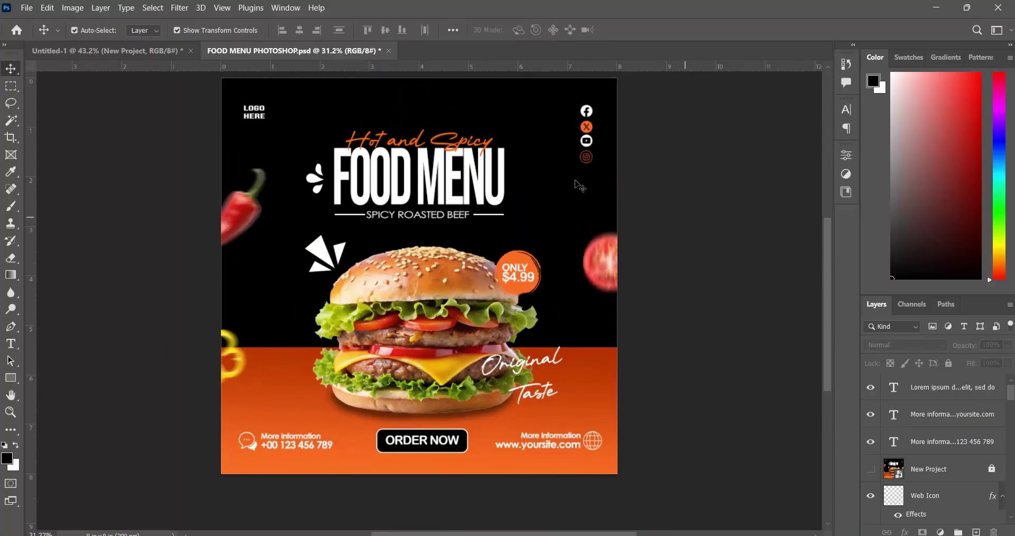
{"action": "left_click", "coordinate": [142, 51]}
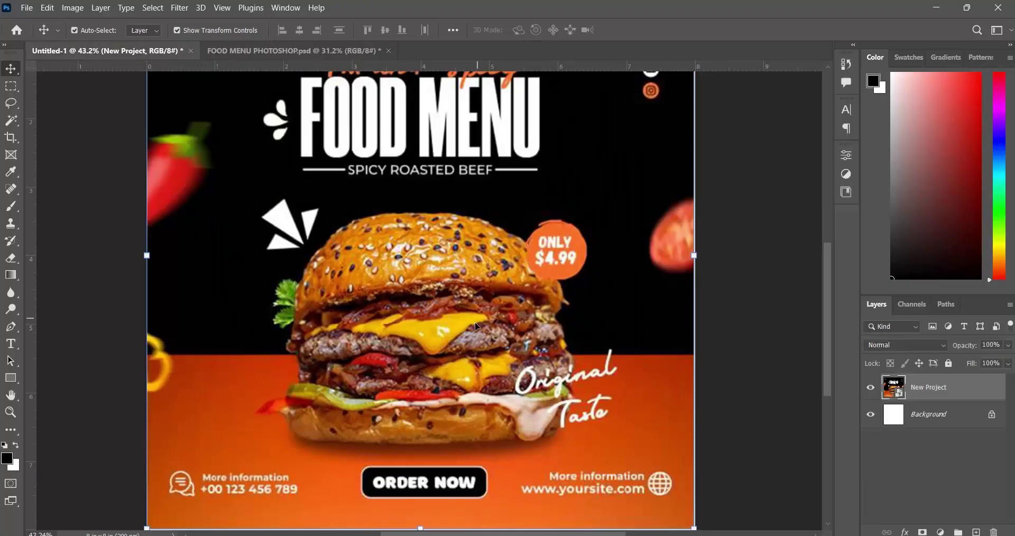
Compare the whole Untitled-1 reference design with the recreated flyer in FOOD MENU PHOTOSHOP.psd, ending on the recreated flyer.
{"action": "key", "text": "ctrl+0"}
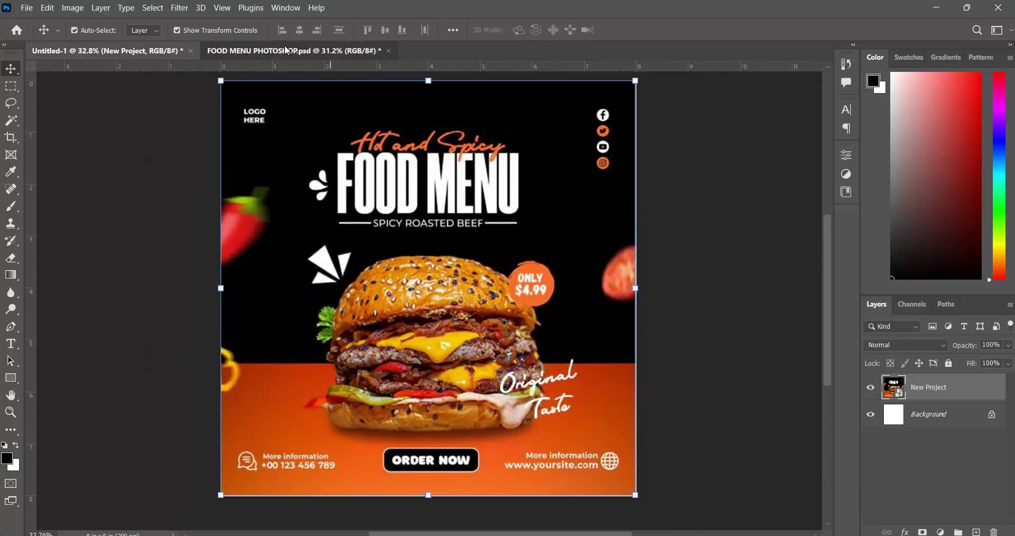
{"action": "left_click", "coordinate": [265, 50]}
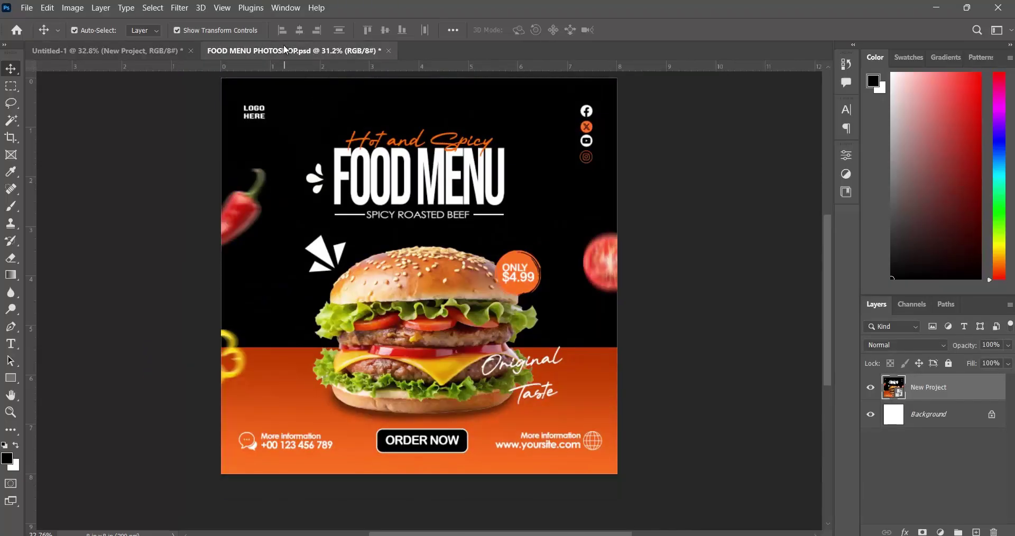
{"action": "left_click", "coordinate": [175, 53]}
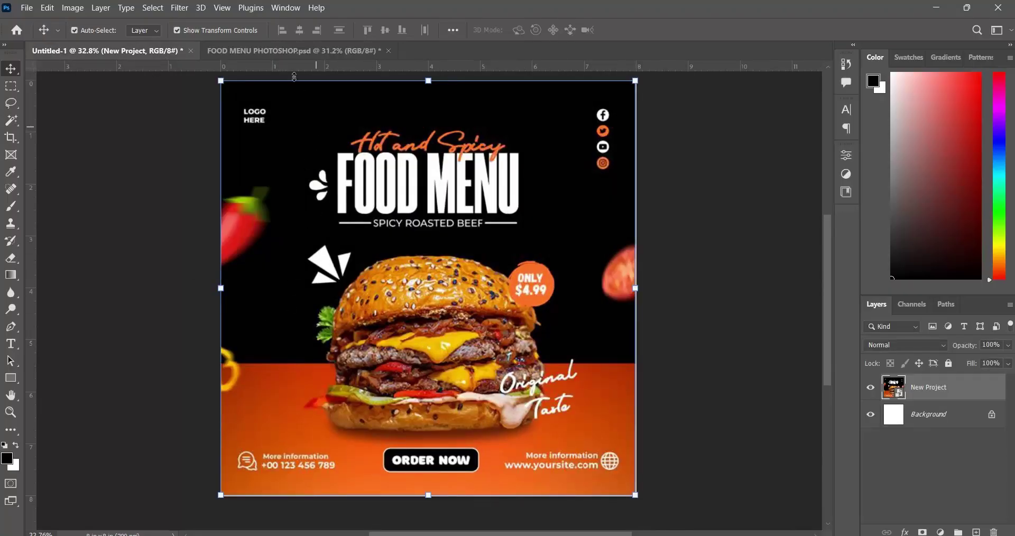
{"action": "left_click", "coordinate": [270, 54]}
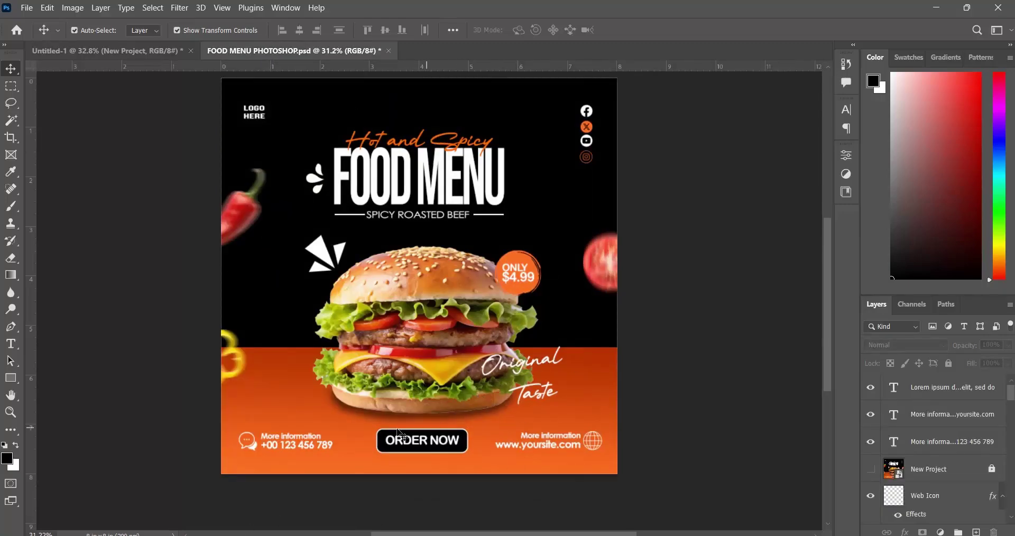
{"action": "scroll", "coordinate": [454, 303], "scroll_direction": "down", "scroll_amount": 1}
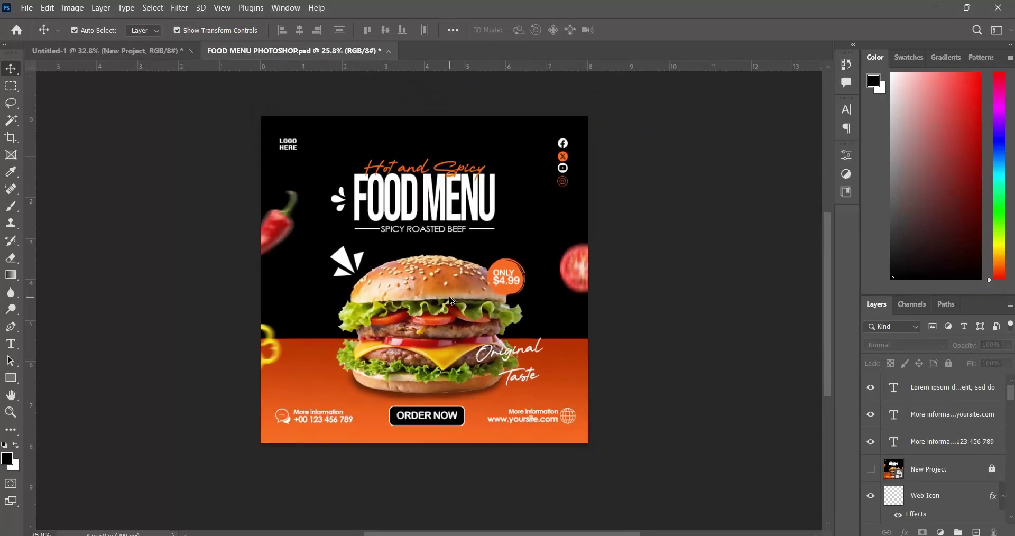
{"action": "scroll", "coordinate": [455, 303], "scroll_direction": "up", "scroll_amount": 2}
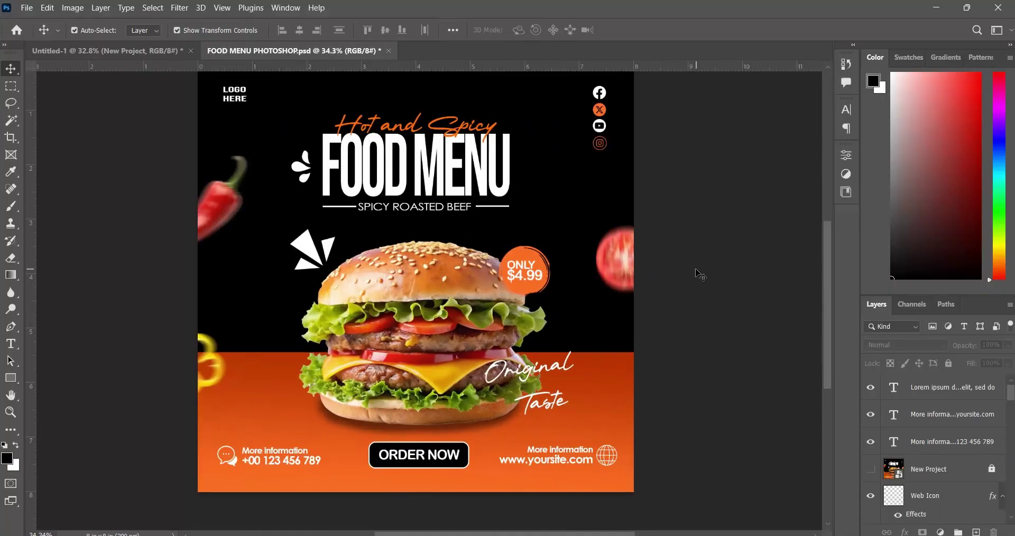